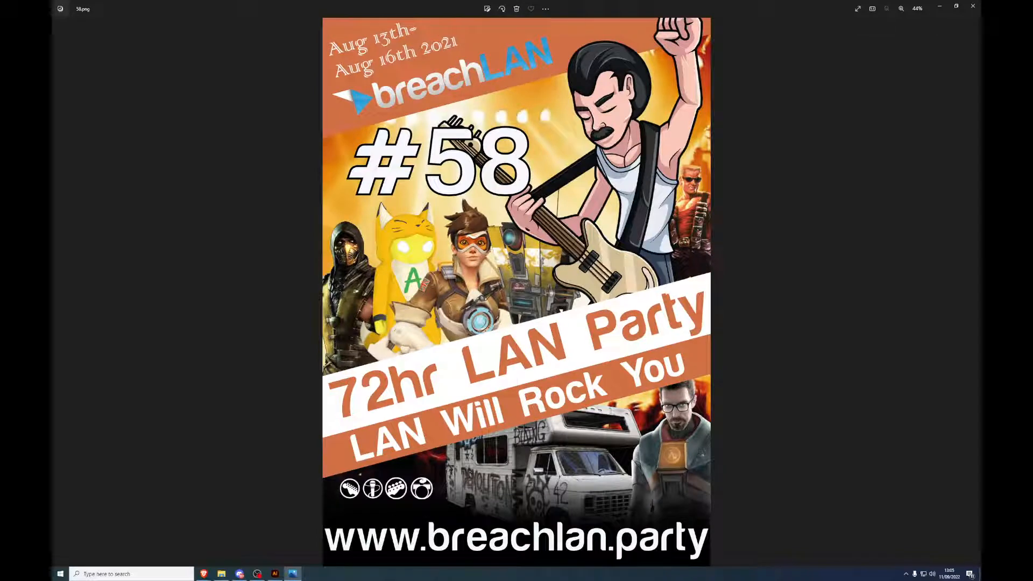
Step: Review the 2021 event posters #59 back through #56, and close the image viewer
{"action": "key", "text": "Right"}
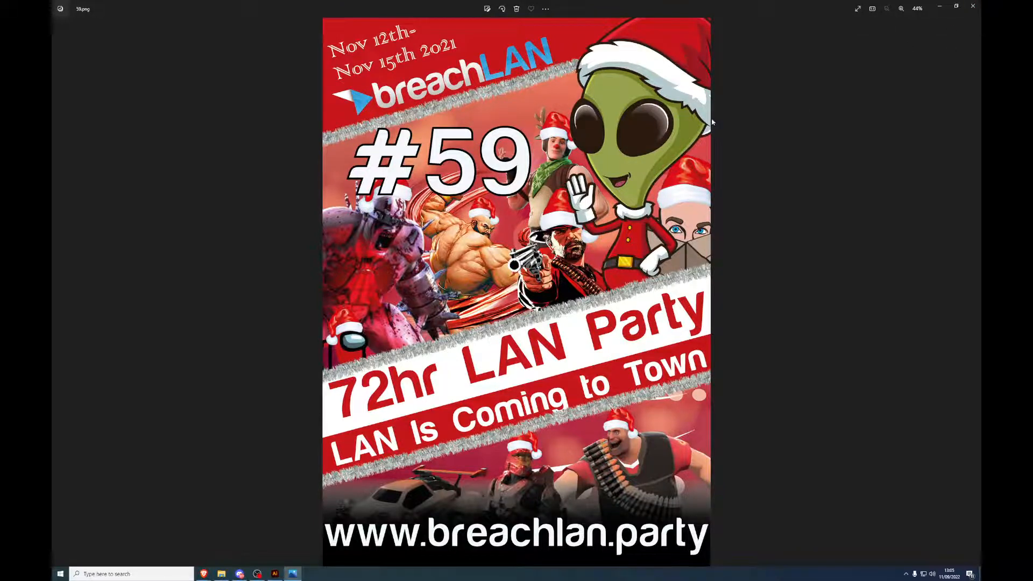
{"action": "key", "text": "Left"}
{"action": "key", "text": "Left"}
{"action": "key", "text": "Left"}
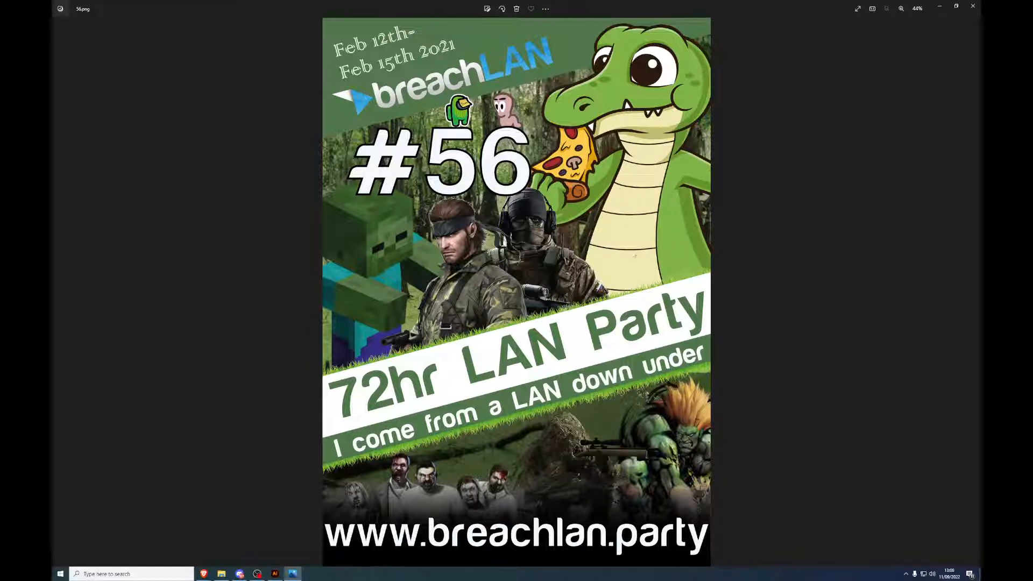
{"action": "left_click", "coordinate": [973, 6]}
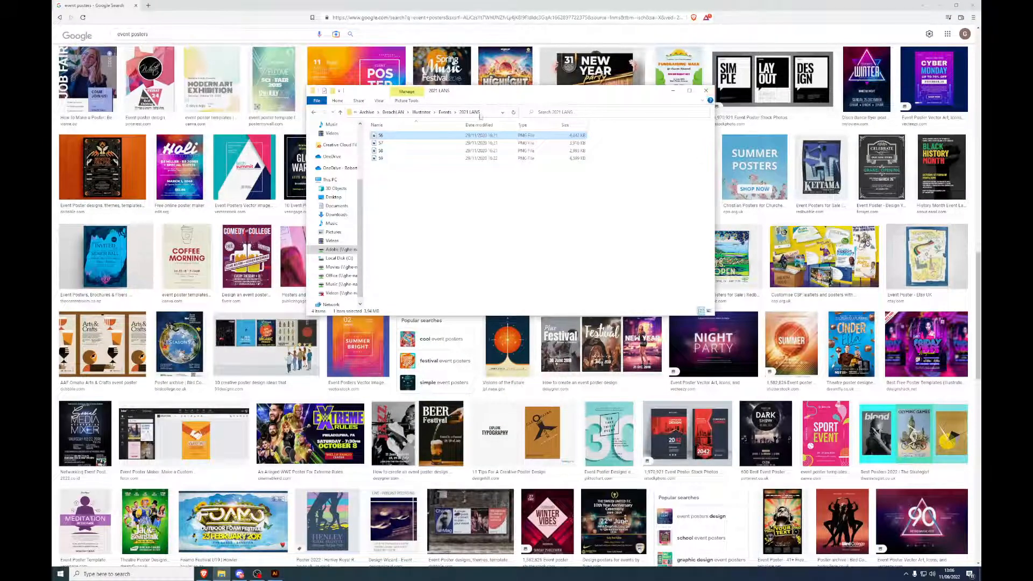
Step: Open the poster file from Project Files > BreachLAN > Illustrator > Breach 63 Poster in Illustrator
{"action": "left_click", "coordinate": [446, 112]}
{"action": "left_click", "coordinate": [390, 112]}
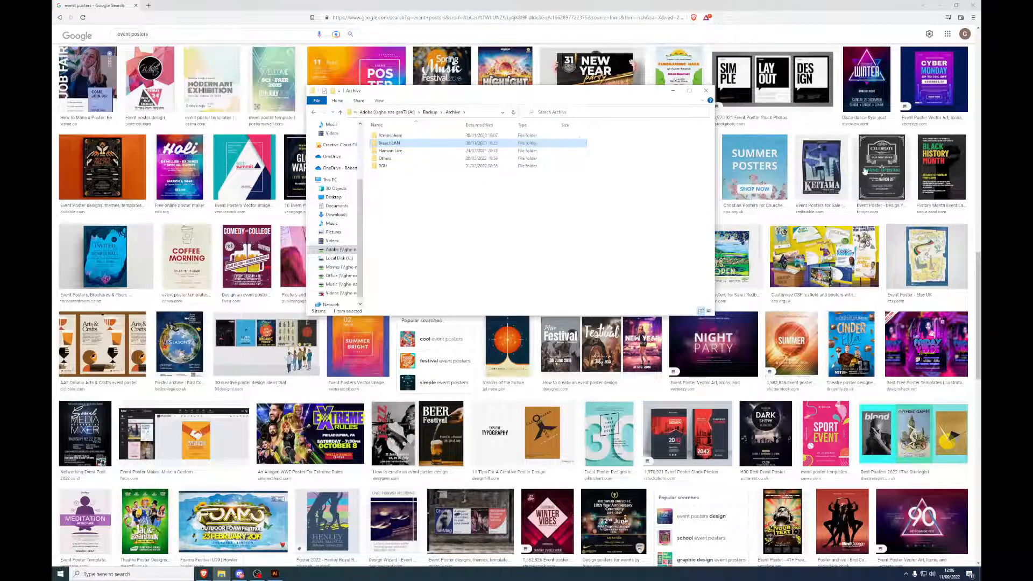
{"action": "left_click", "coordinate": [430, 112]}
{"action": "double_click", "coordinate": [405, 143]}
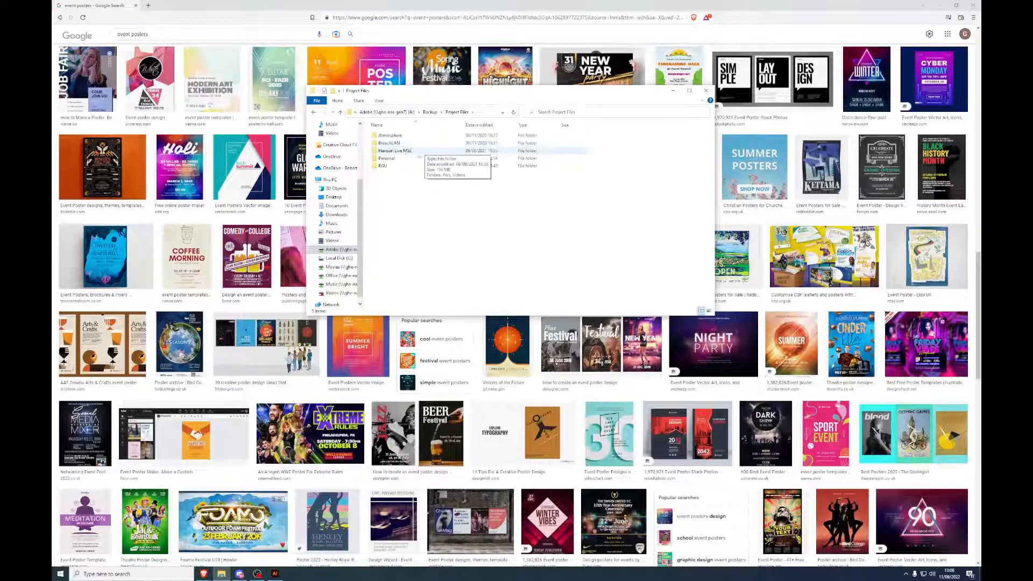
{"action": "double_click", "coordinate": [408, 143]}
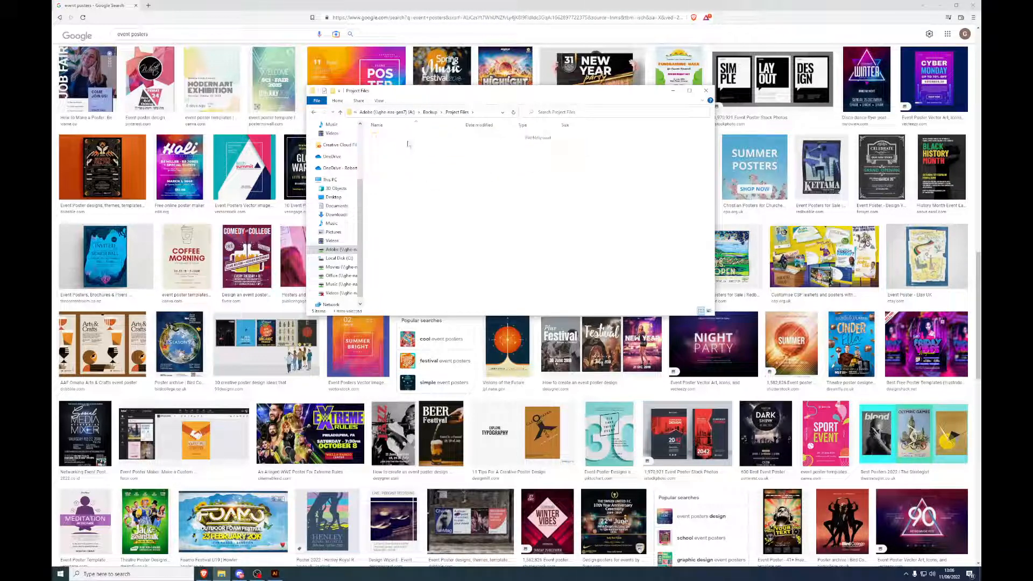
{"action": "double_click", "coordinate": [420, 151]}
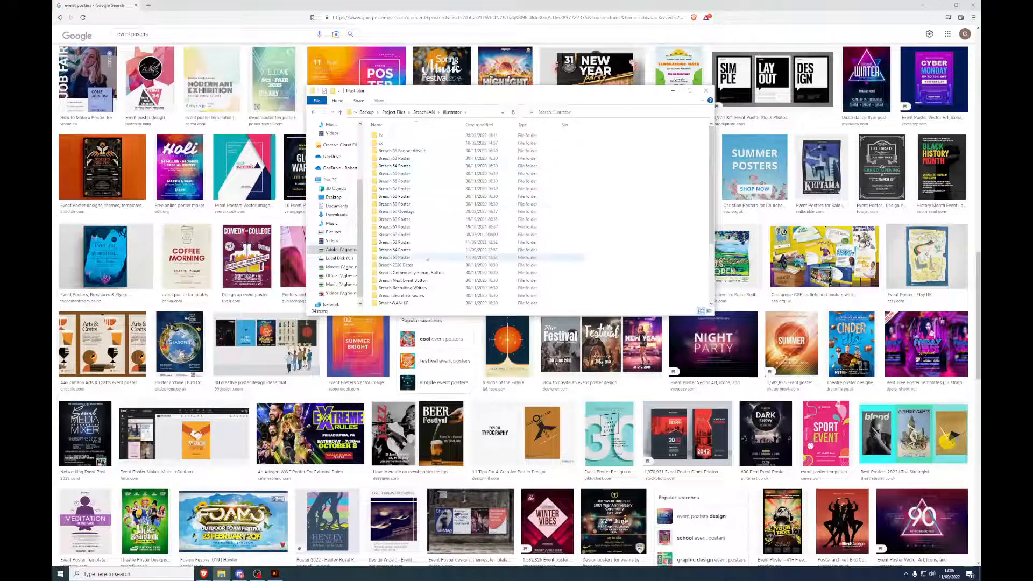
{"action": "double_click", "coordinate": [420, 244]}
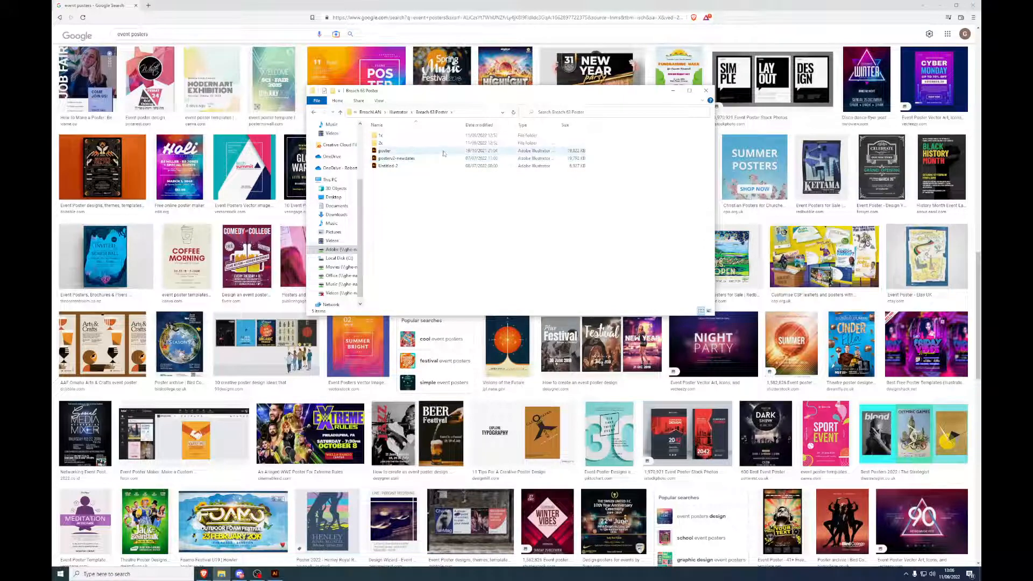
{"action": "double_click", "coordinate": [439, 151]}
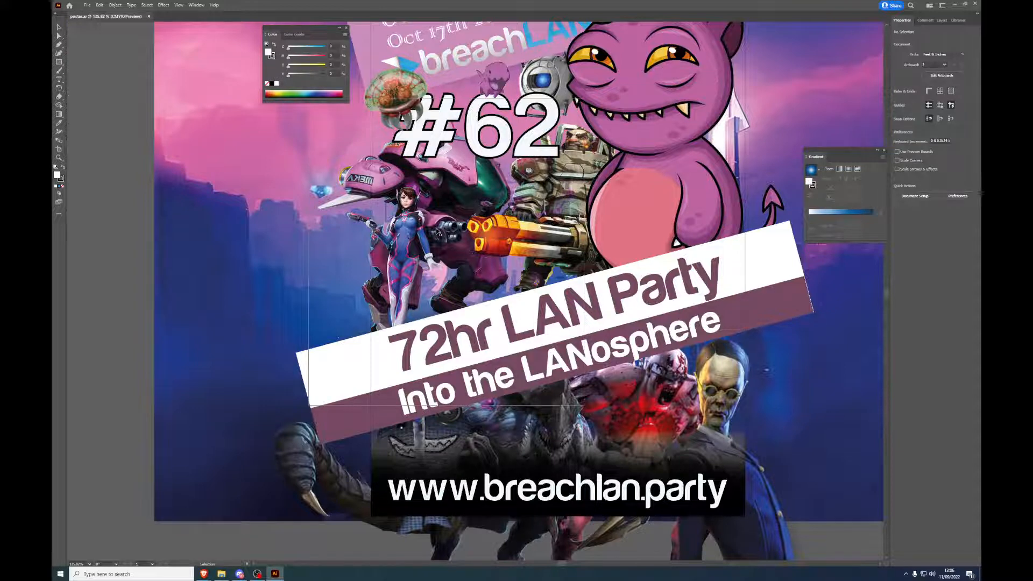
Step: Look over the poster, show its layers and move the Gradient panel clear of the layer list
{"action": "scroll", "coordinate": [420, 226], "scroll_direction": "up", "scroll_amount": 2}
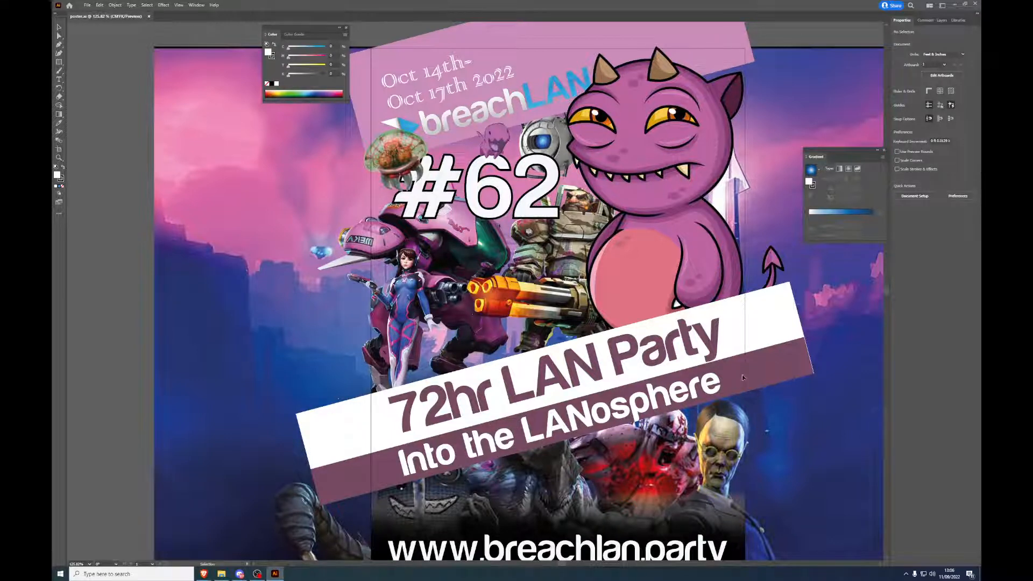
{"action": "scroll", "coordinate": [740, 300], "scroll_direction": "down", "scroll_amount": 2}
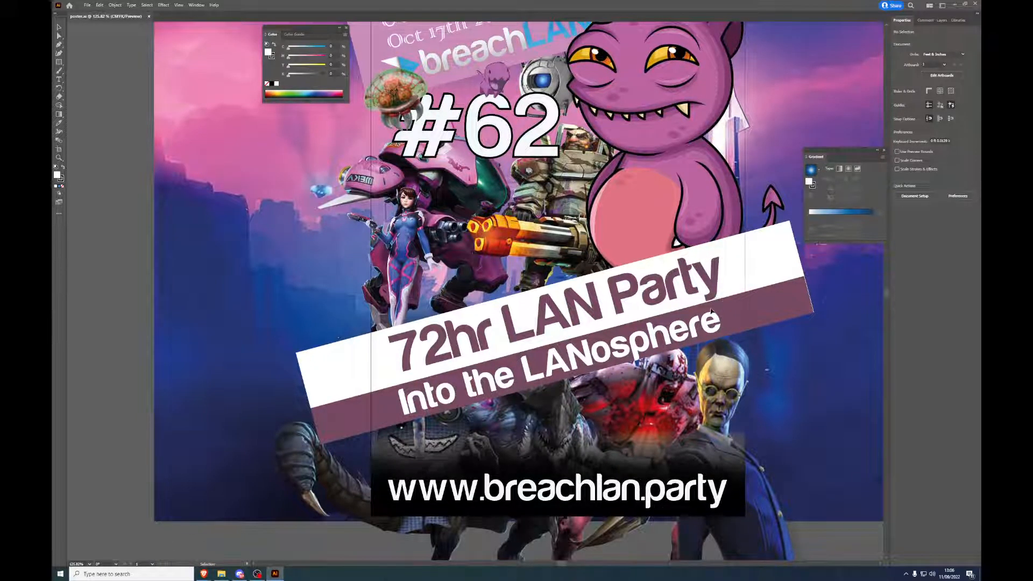
{"action": "scroll", "coordinate": [719, 307], "scroll_direction": "up", "scroll_amount": 2}
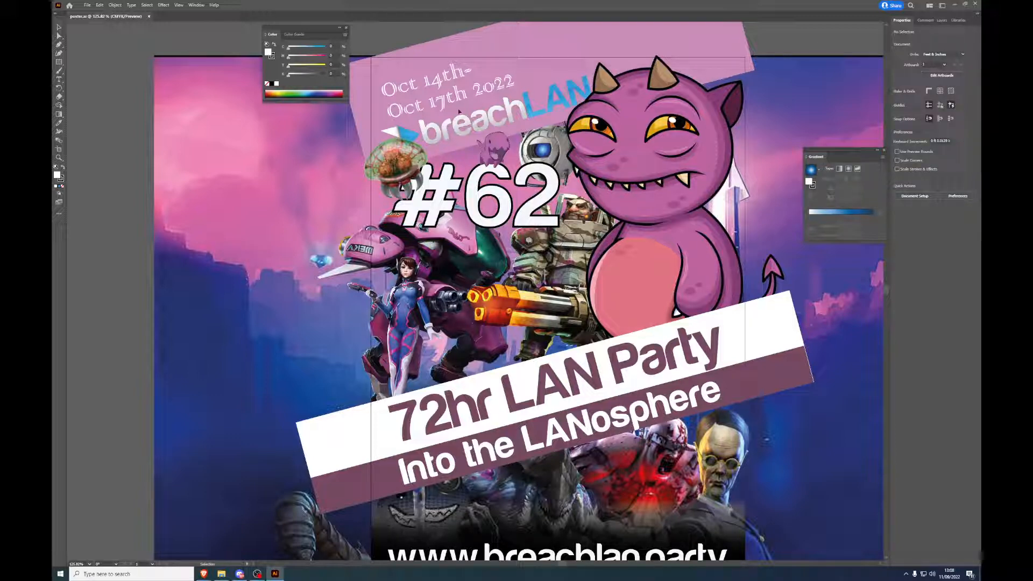
{"action": "left_click", "coordinate": [941, 21]}
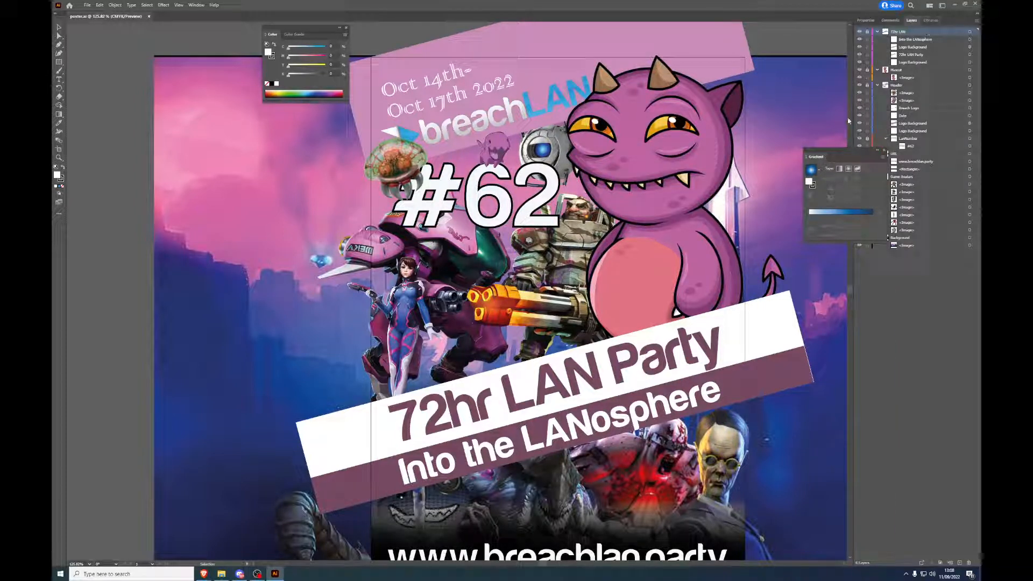
{"action": "left_click_drag", "start_coordinate": [864, 156], "coordinate": [939, 295]}
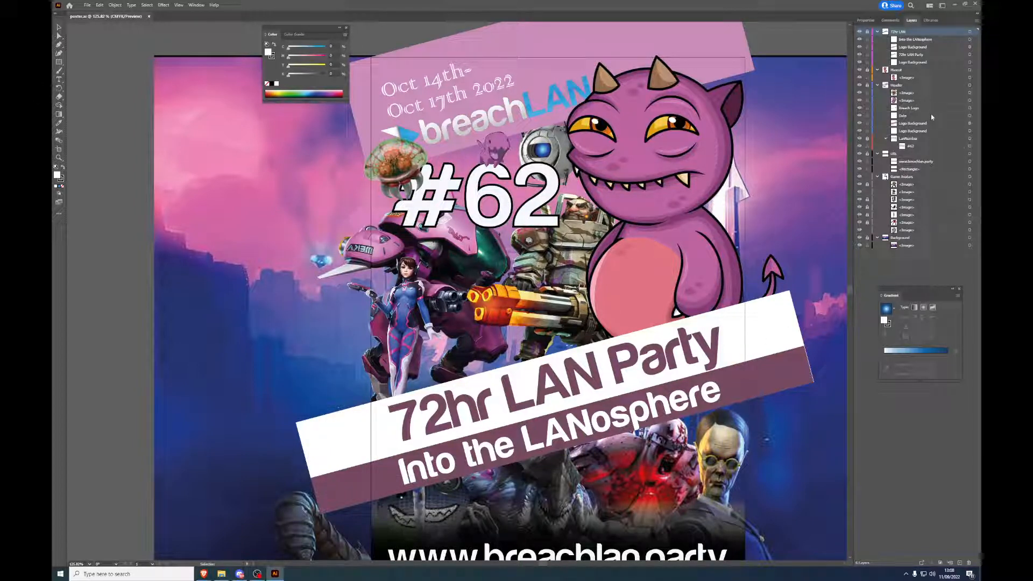
Step: Open the poster file from the Breach 64 Poster folder in the BreachLAN Illustrator project files as a second document
{"action": "left_click", "coordinate": [87, 5]}
{"action": "left_click", "coordinate": [102, 27]}
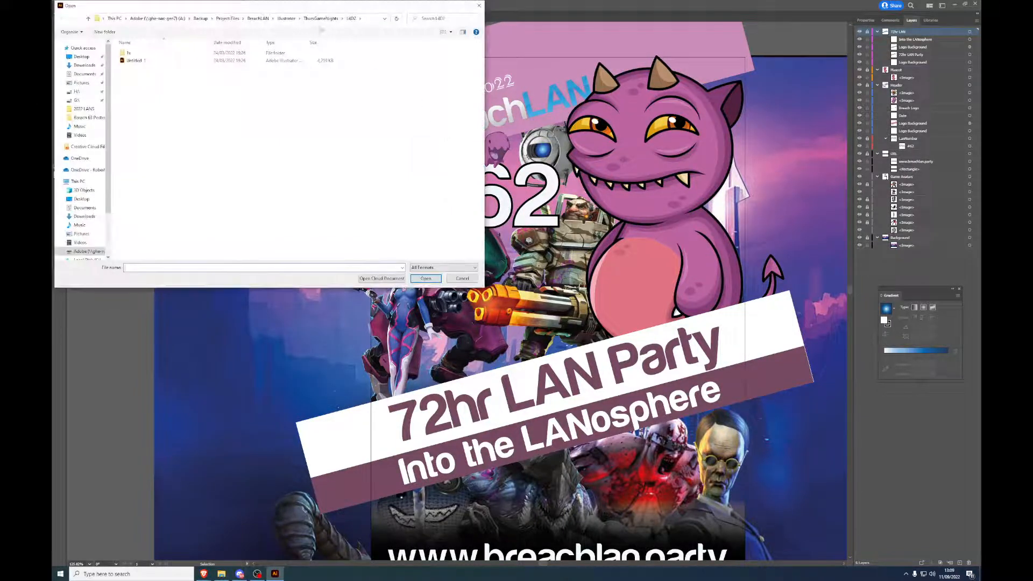
{"action": "left_click", "coordinate": [258, 19]}
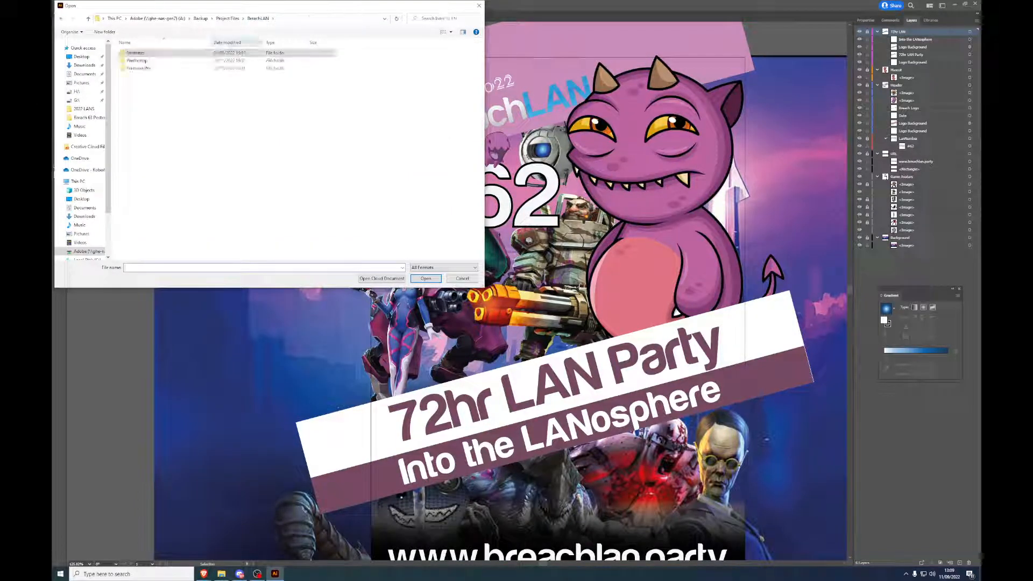
{"action": "left_click", "coordinate": [200, 18]}
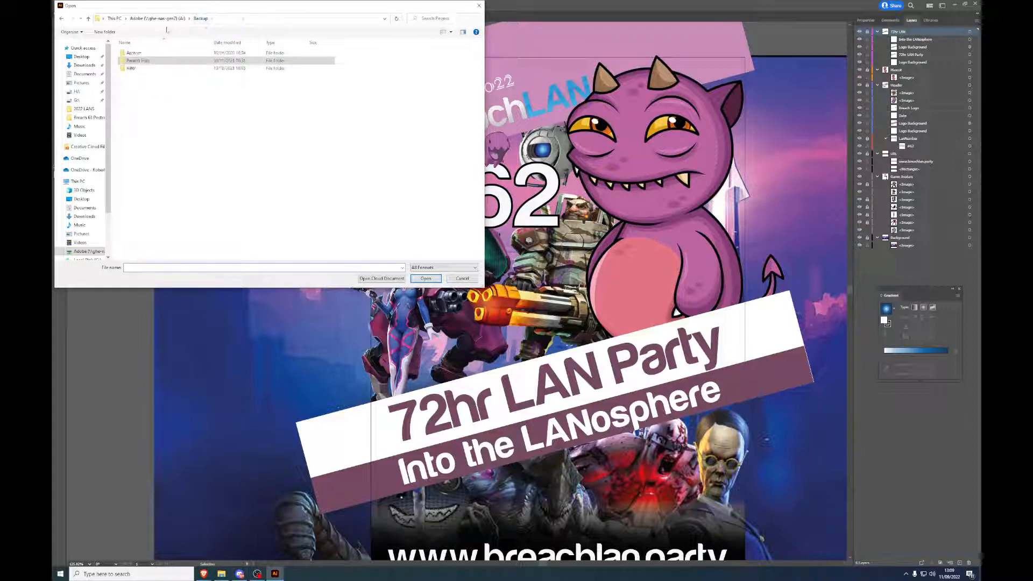
{"action": "double_click", "coordinate": [143, 61]}
{"action": "double_click", "coordinate": [146, 61]}
{"action": "double_click", "coordinate": [137, 54]}
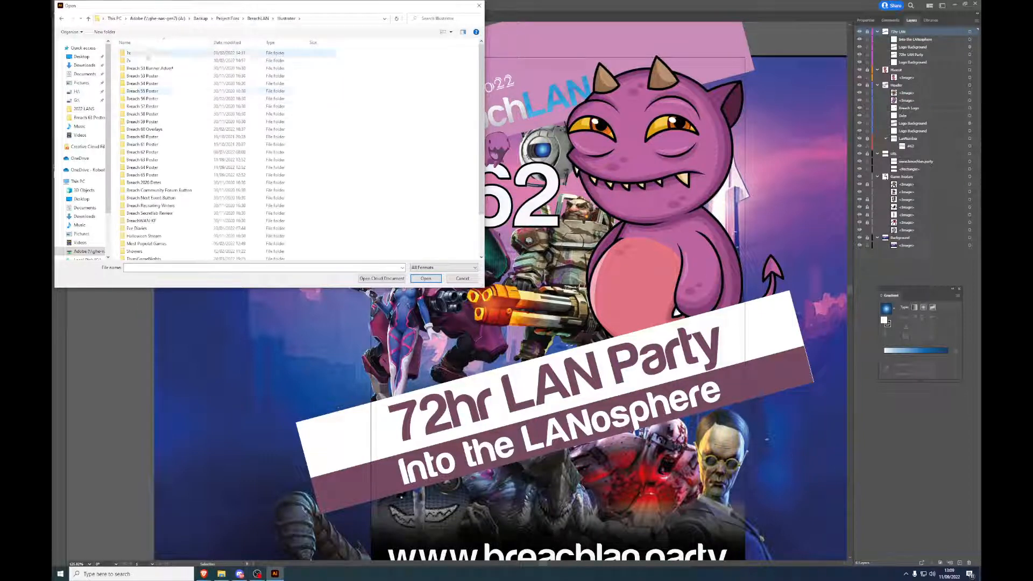
{"action": "double_click", "coordinate": [173, 168]}
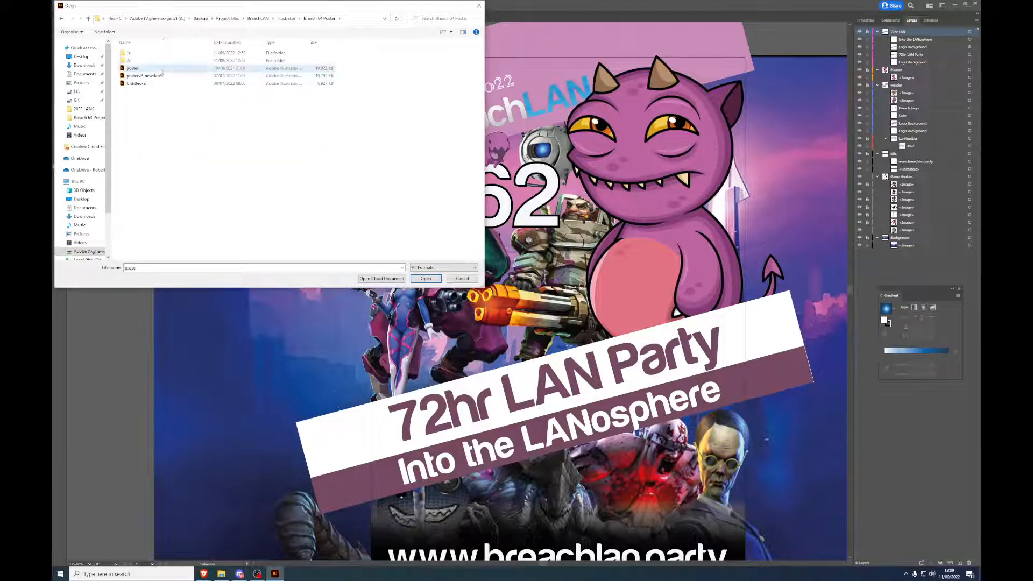
{"action": "double_click", "coordinate": [160, 69]}
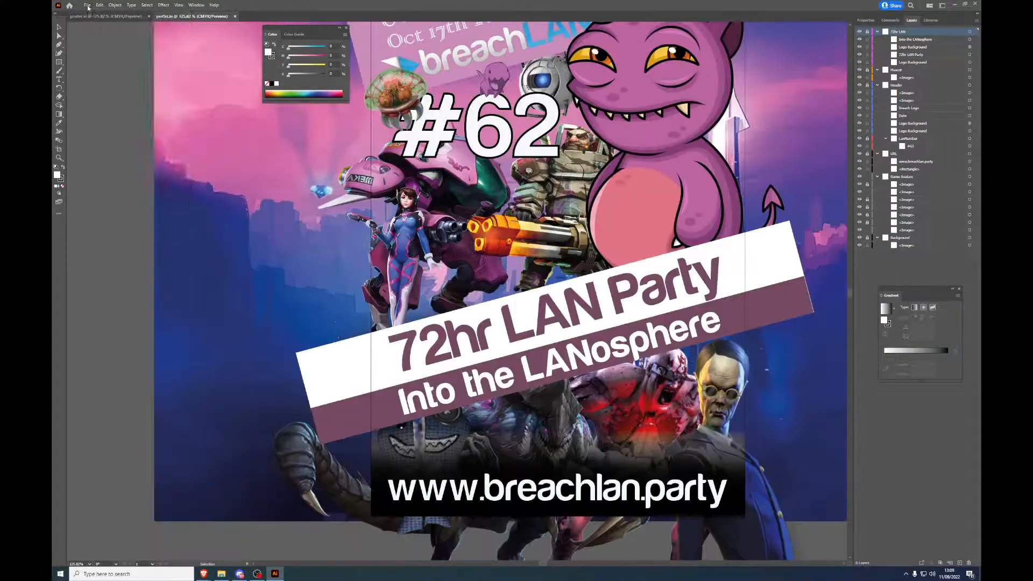
Step: Open the poster file from the Breach 65 Poster folder as a third document
{"action": "left_click", "coordinate": [87, 8]}
{"action": "left_click", "coordinate": [100, 29]}
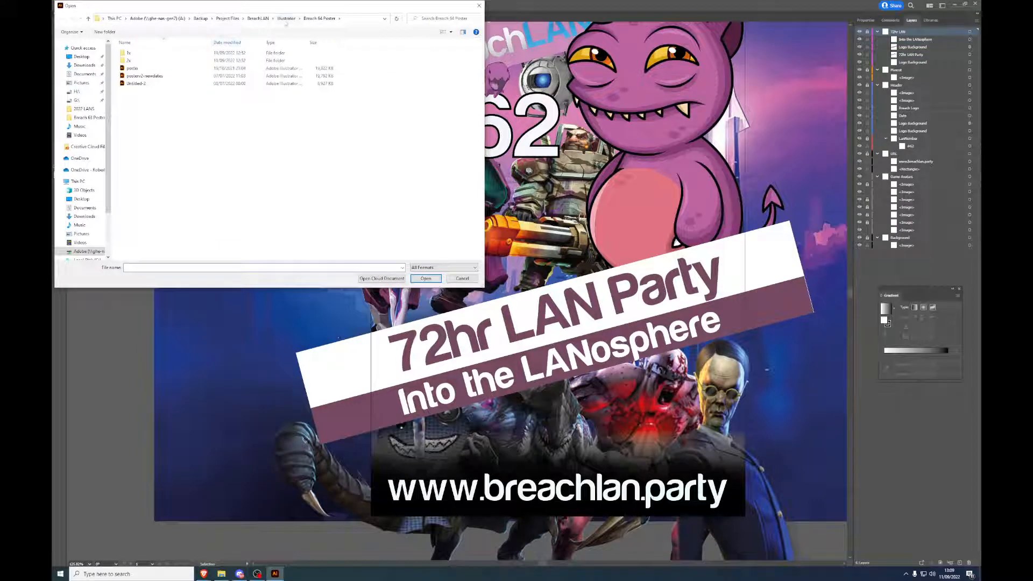
{"action": "left_click", "coordinate": [286, 19]}
{"action": "double_click", "coordinate": [154, 178]}
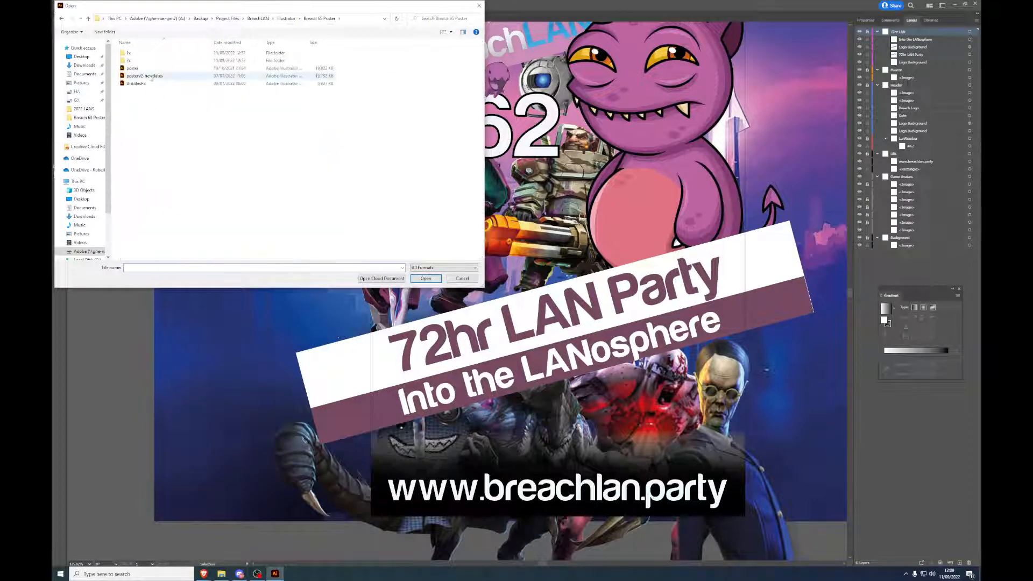
{"action": "double_click", "coordinate": [150, 71]}
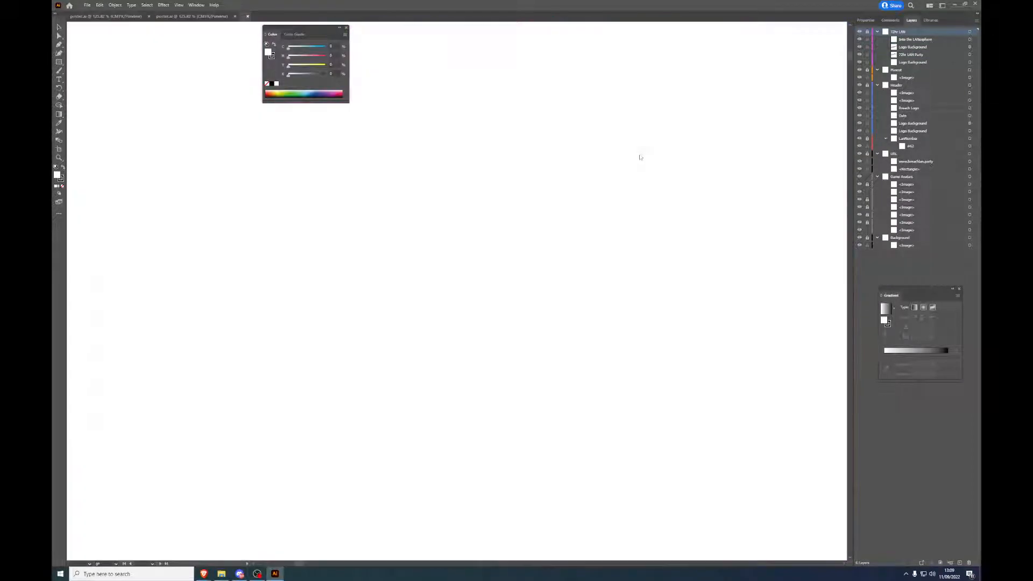
{"action": "scroll", "coordinate": [576, 213], "scroll_direction": "up", "scroll_amount": 2}
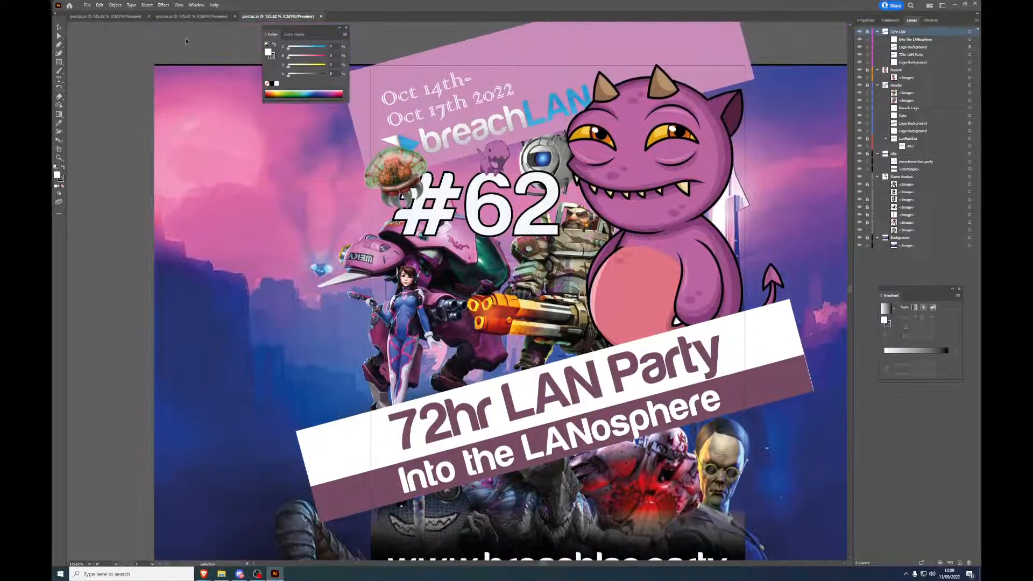
Step: Look through the three open poster documents in turn
{"action": "left_click", "coordinate": [178, 18]}
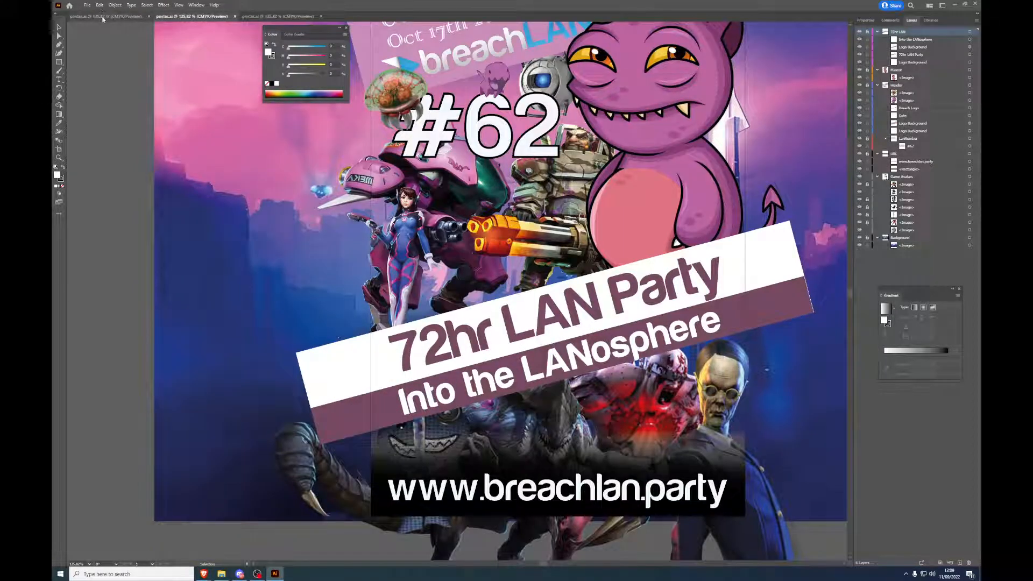
{"action": "left_click", "coordinate": [144, 17]}
{"action": "left_click", "coordinate": [182, 19]}
{"action": "left_click", "coordinate": [264, 17]}
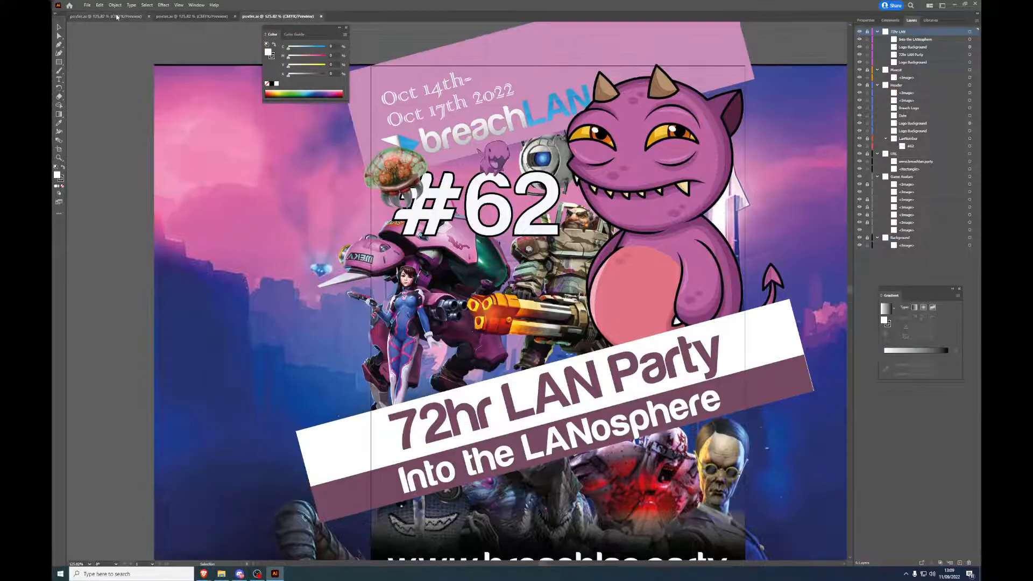
Step: In the first poster document, unlock the LAN number layer and change the event number to #63
{"action": "left_click", "coordinate": [129, 17]}
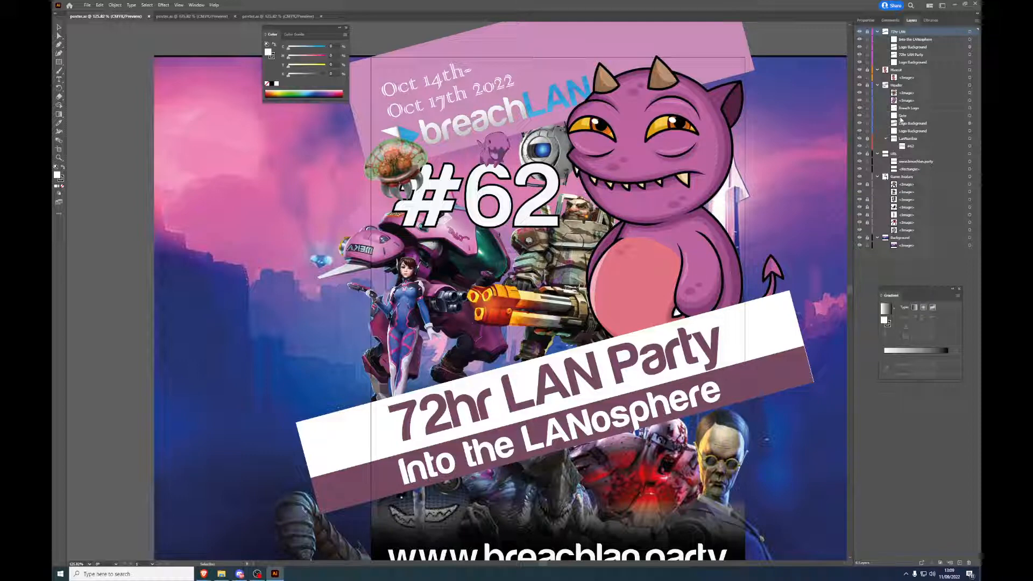
{"action": "left_click", "coordinate": [868, 139]}
{"action": "left_click", "coordinate": [971, 146]}
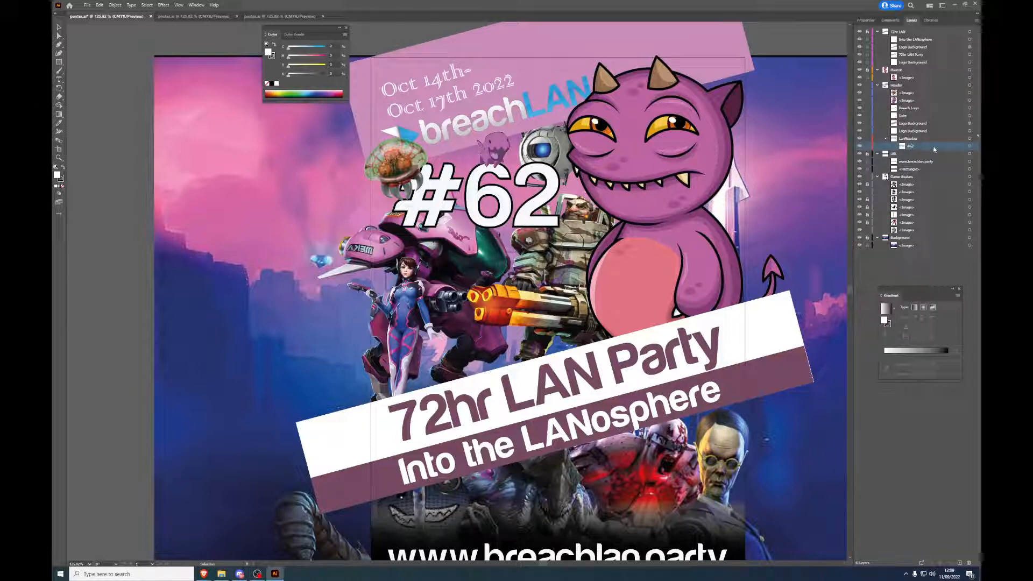
{"action": "left_click", "coordinate": [975, 146]}
{"action": "left_click_drag", "start_coordinate": [511, 188], "coordinate": [559, 194]}
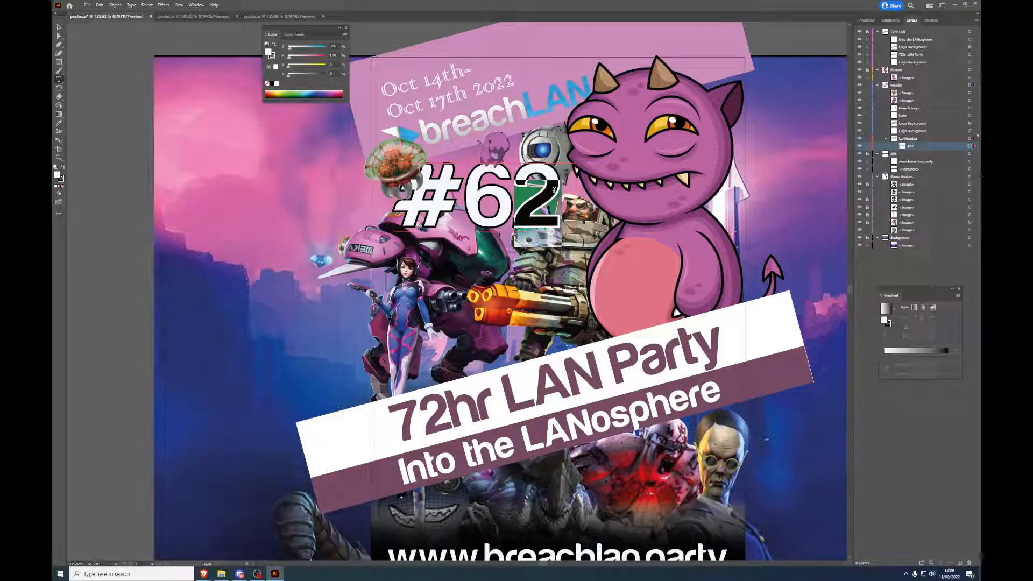
{"action": "type", "text": "3"}
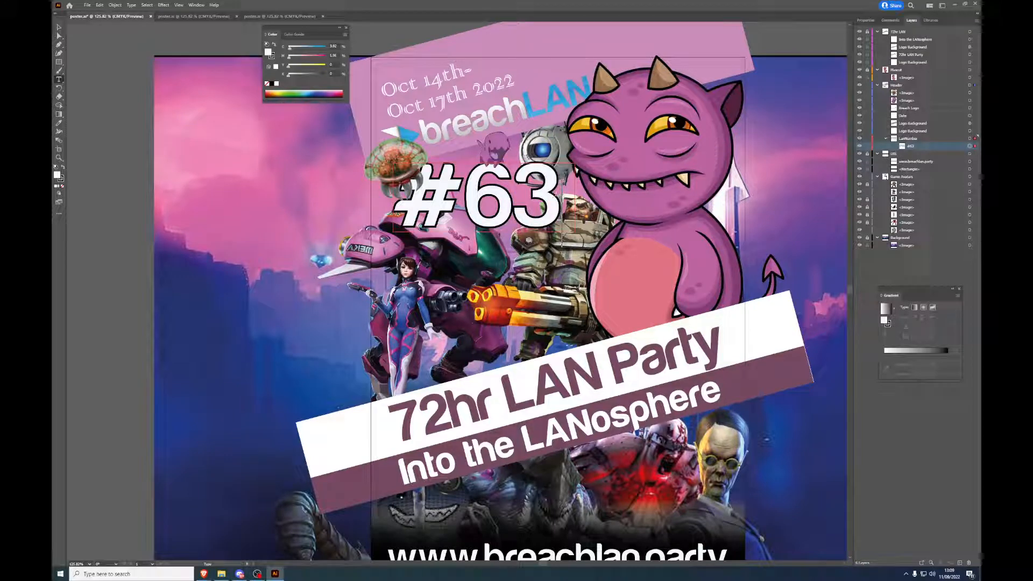
Step: In the second poster document, unlock the LAN number layer and change the event number to #64
{"action": "left_click", "coordinate": [195, 17]}
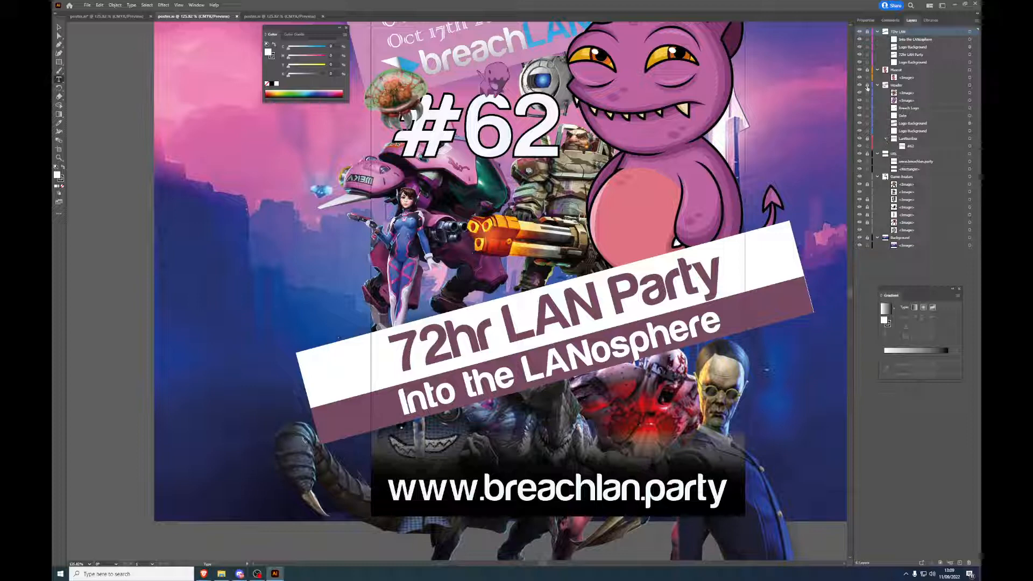
{"action": "left_click", "coordinate": [868, 139]}
{"action": "left_click", "coordinate": [912, 147]}
{"action": "left_click", "coordinate": [970, 147]}
{"action": "double_click", "coordinate": [536, 131]}
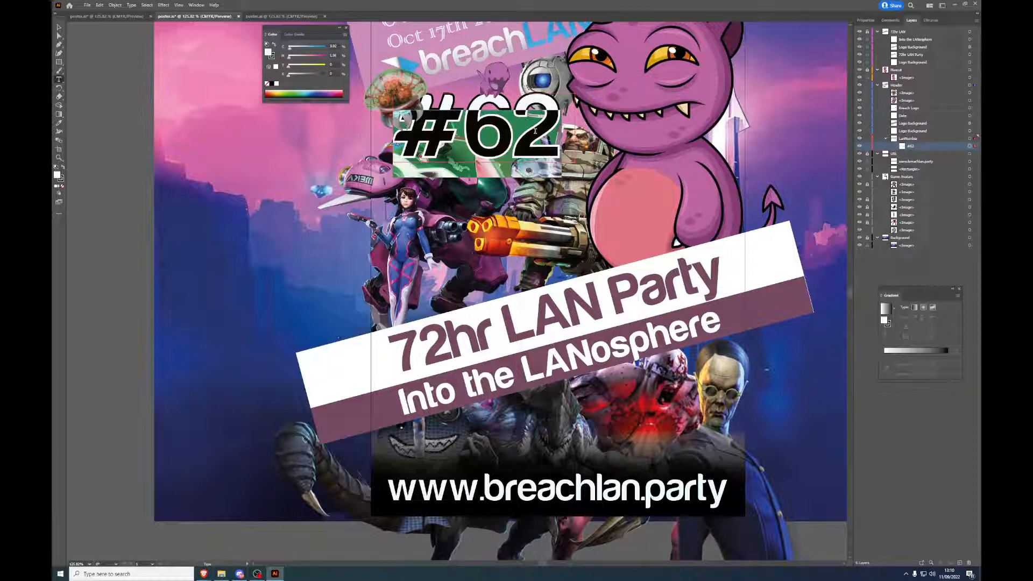
{"action": "left_click", "coordinate": [534, 130]}
{"action": "double_click", "coordinate": [535, 130]}
{"action": "left_click", "coordinate": [541, 128]}
{"action": "key", "text": "shift+Left"}
{"action": "type", "text": "4"}
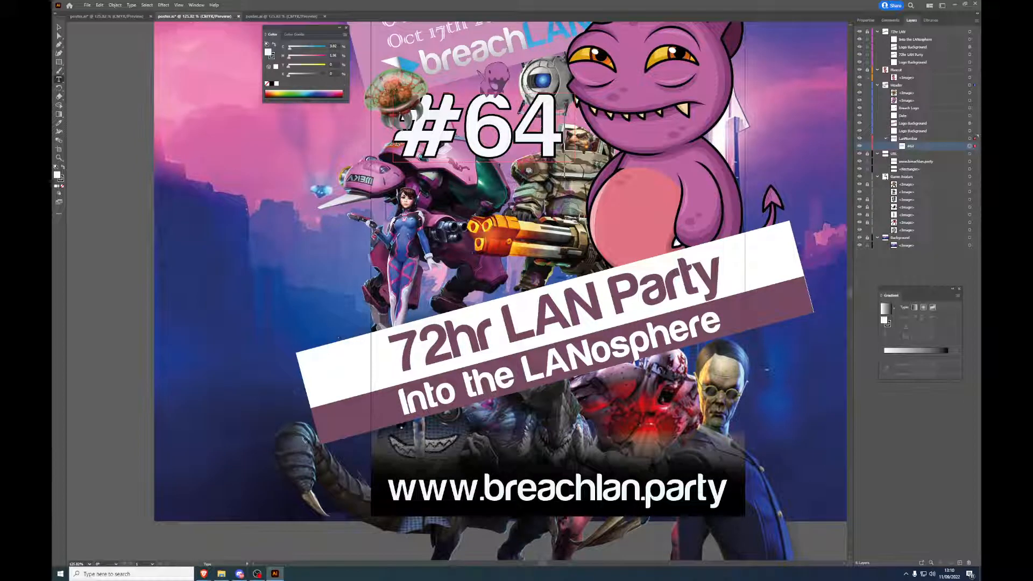
Step: In the third poster document, unlock the LAN number layer and change the event number to #65
{"action": "key", "text": "ctrl+Tab"}
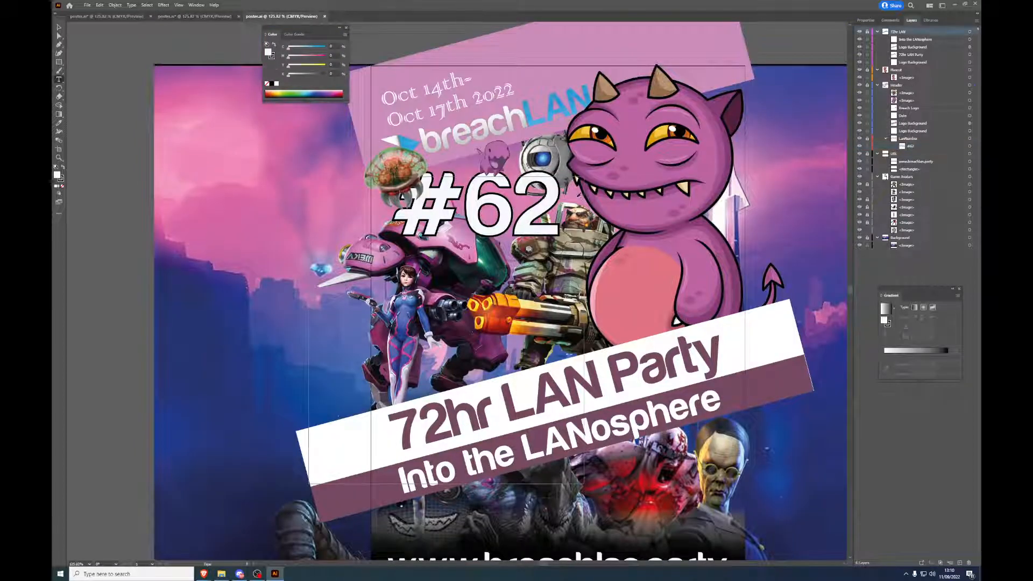
{"action": "left_click", "coordinate": [867, 139]}
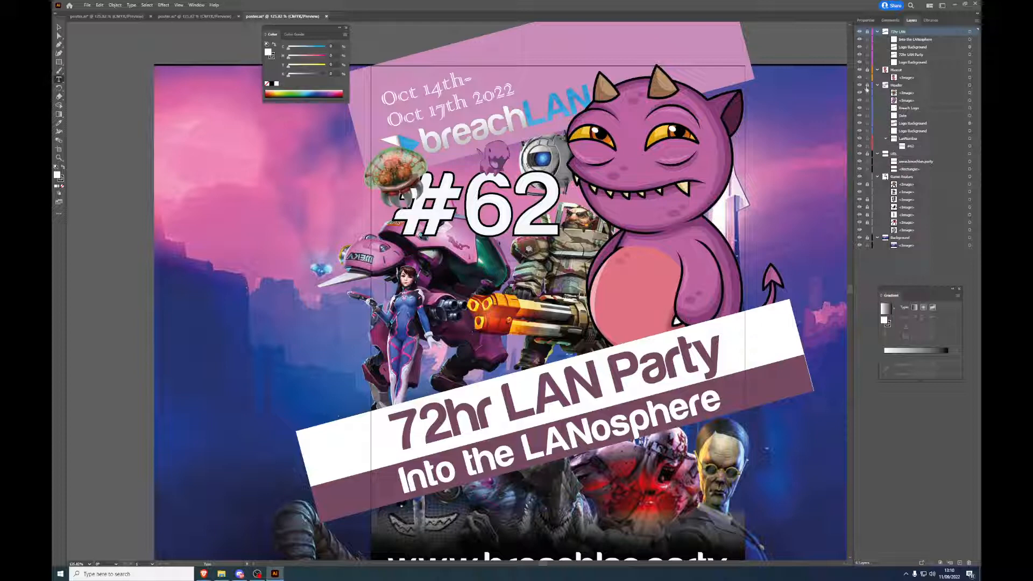
{"action": "left_click", "coordinate": [970, 146]}
{"action": "double_click", "coordinate": [911, 146]}
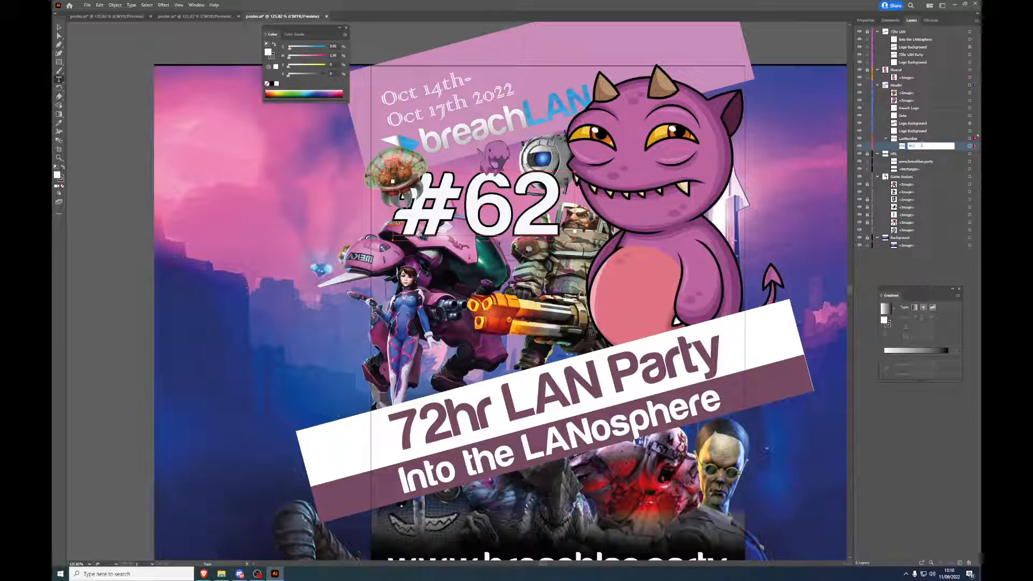
{"action": "type", "text": "3"}
{"action": "key", "text": "Return"}
{"action": "left_click", "coordinate": [180, 17]}
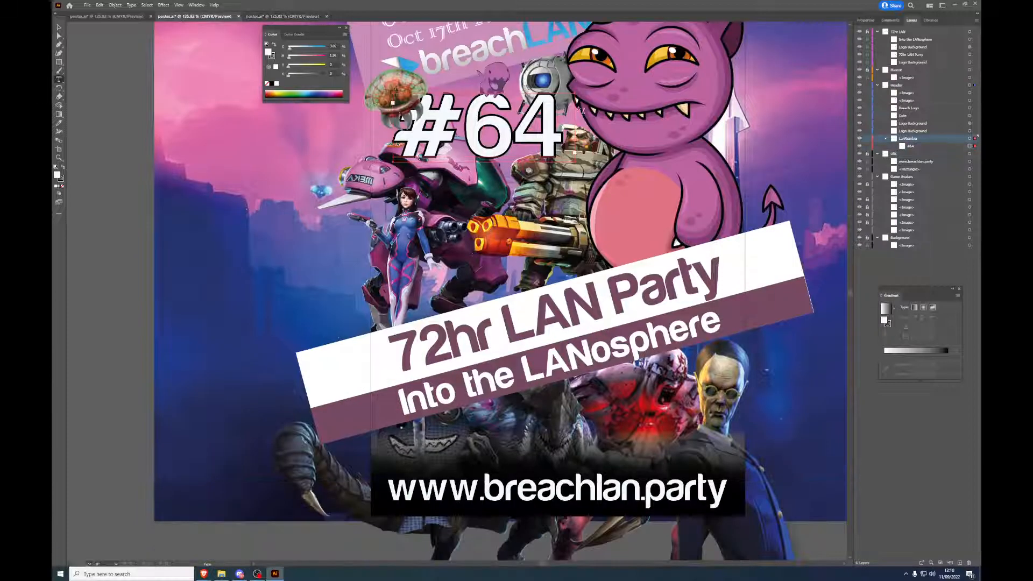
{"action": "double_click", "coordinate": [910, 146]}
{"action": "left_click", "coordinate": [923, 147]}
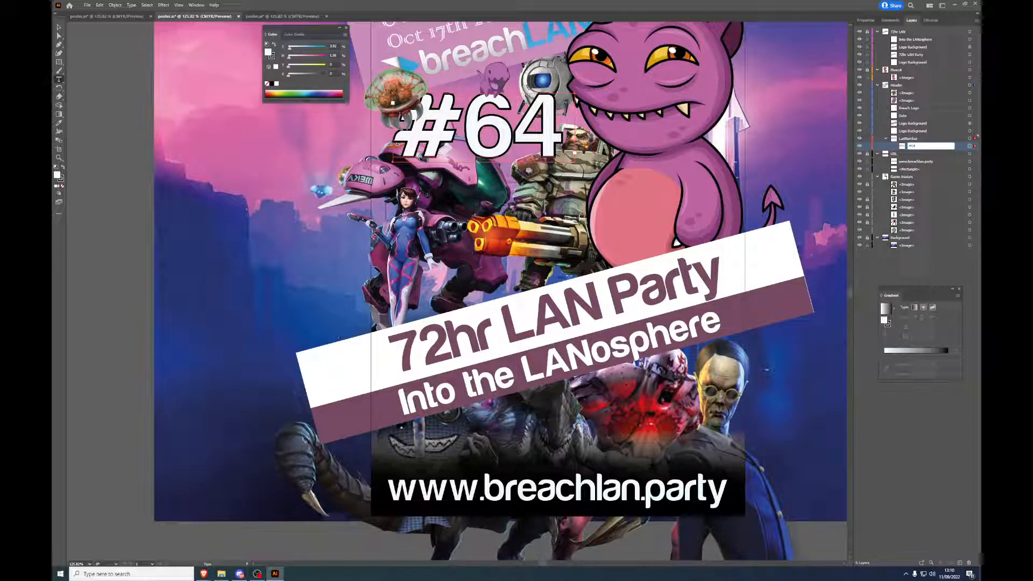
Step: In the first poster document, change the event's start date to Mar 10th
{"action": "left_click", "coordinate": [120, 15]}
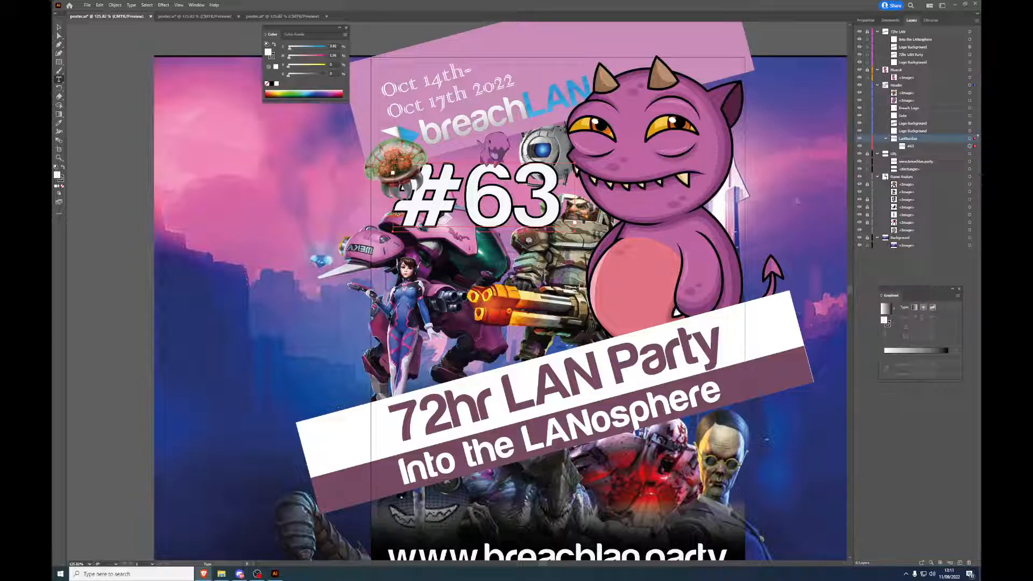
{"action": "left_click", "coordinate": [386, 87]}
{"action": "left_click_drag", "start_coordinate": [398, 88], "coordinate": [418, 81]}
{"action": "key", "text": "BackSpace"}
{"action": "key", "text": "BackSpace"}
{"action": "type", "text": "Mar"}
{"action": "key", "text": "Right"}
{"action": "key", "text": "Right"}
{"action": "key", "text": "Right"}
{"action": "key", "text": "BackSpace"}
{"action": "type", "text": "0"}
Step: Change the end date on the #63 poster to Mar 13th, keeping the year 2022
{"action": "key", "text": "Left"}
{"action": "key", "text": "Left"}
{"action": "key", "text": "Left"}
{"action": "key", "text": "Left"}
{"action": "key", "text": "BackSpace"}
{"action": "key", "text": "BackSpace"}
{"action": "key", "text": "BackSpace"}
{"action": "type", "text": "Mar"}
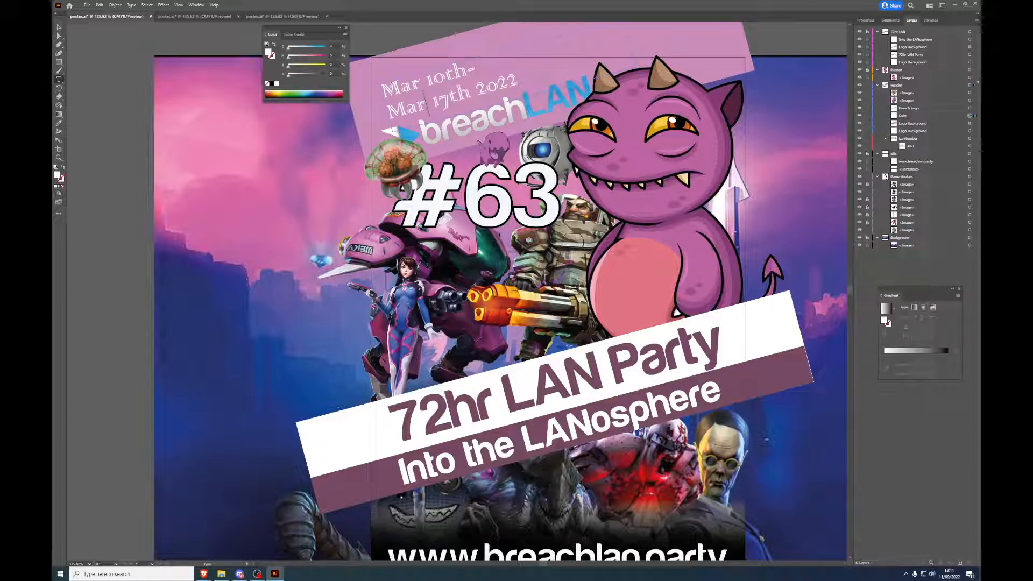
{"action": "key", "text": "Right"}
{"action": "key", "text": "Right"}
{"action": "key", "text": "Delete"}
{"action": "type", "text": "3"}
Step: In the second poster document, change the event's start date to Jul 7th
{"action": "left_click", "coordinate": [202, 16]}
{"action": "scroll", "coordinate": [313, 226], "scroll_direction": "up", "scroll_amount": 4}
{"action": "double_click", "coordinate": [439, 81]}
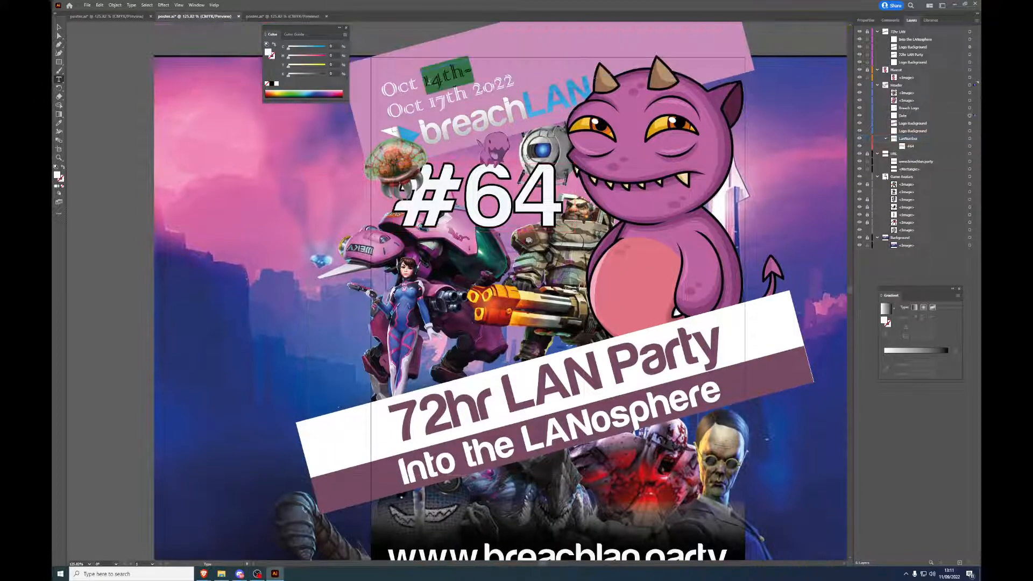
{"action": "left_click", "coordinate": [439, 81]}
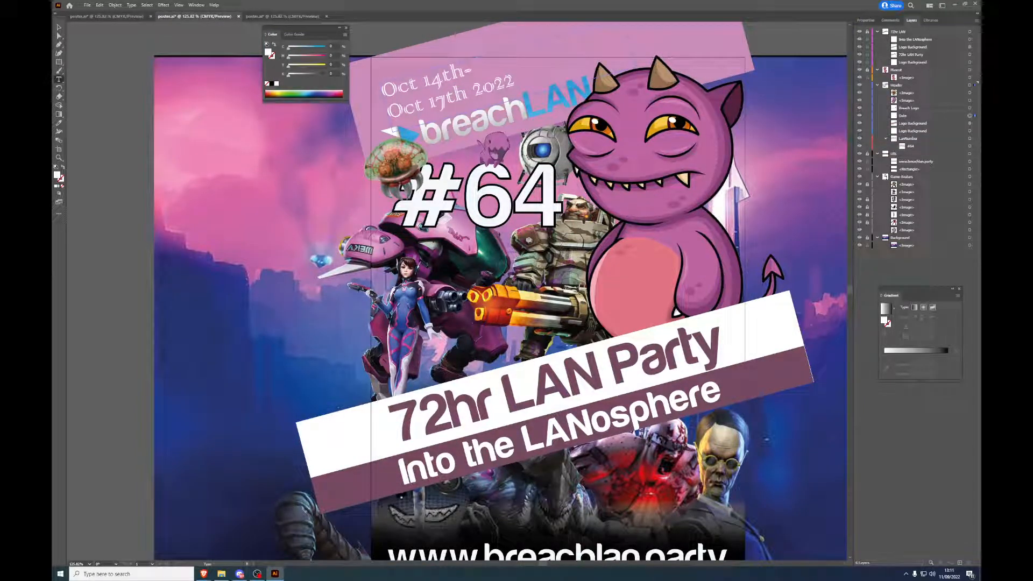
{"action": "key", "text": "BackSpace"}
{"action": "key", "text": "BackSpace"}
{"action": "key", "text": "BackSpace"}
{"action": "key", "text": "BackSpace"}
{"action": "type", "text": "Jul"}
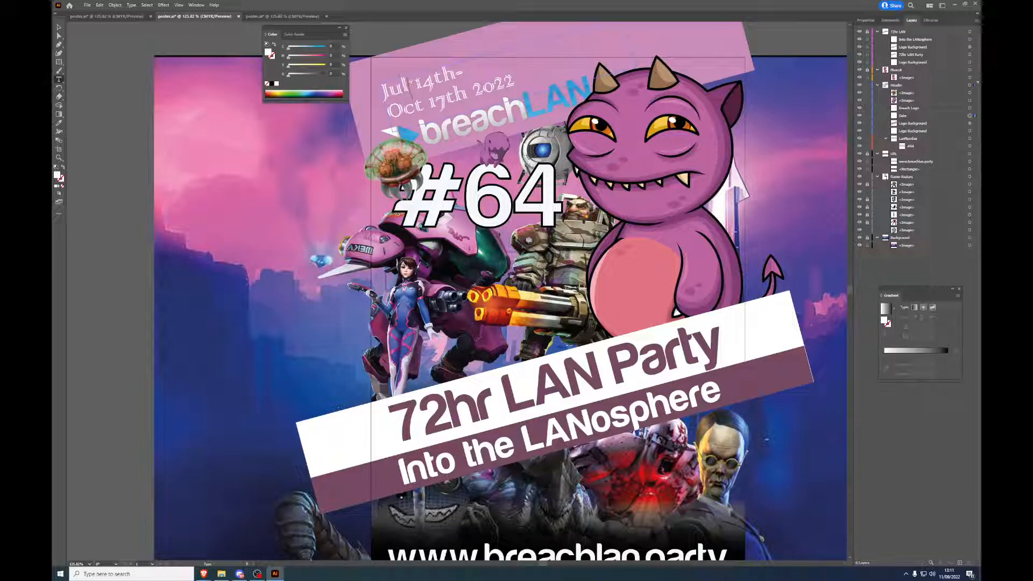
{"action": "type", "text": "t"}
{"action": "key", "text": "BackSpace"}
{"action": "key", "text": "Right"}
{"action": "key", "text": "Right"}
{"action": "key", "text": "Right"}
{"action": "key", "text": "BackSpace"}
{"action": "key", "text": "BackSpace"}
{"action": "type", "text": "7"}
Step: Change the end date on the #64 poster to Jul 10th, keeping the year 2022
{"action": "key", "text": "Down"}
{"action": "key", "text": "BackSpace"}
{"action": "key", "text": "BackSpace"}
{"action": "key", "text": "BackSpace"}
{"action": "key", "text": "BackSpace"}
{"action": "key", "text": "BackSpace"}
{"action": "key", "text": "BackSpace"}
{"action": "type", "text": "Jul "}
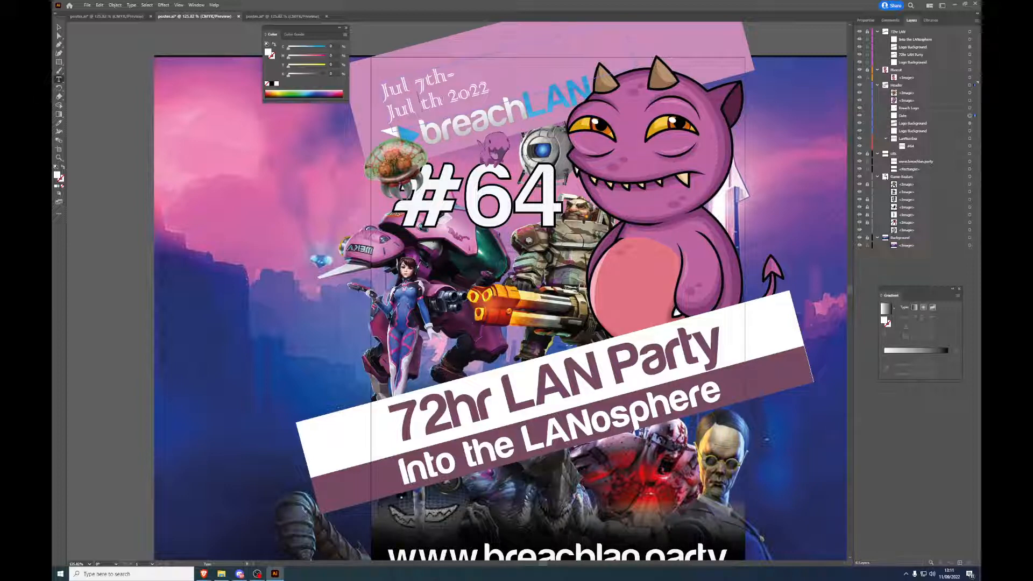
{"action": "type", "text": "10"}
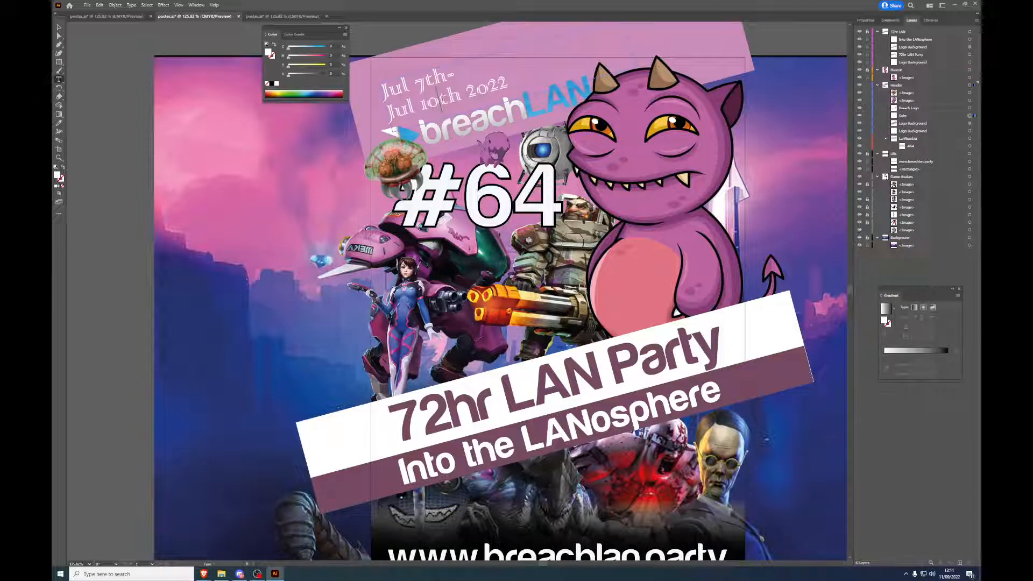
Step: In the third poster document, set the event dates to Oct 27th through Oct 30th 2022
{"action": "left_click", "coordinate": [294, 18]}
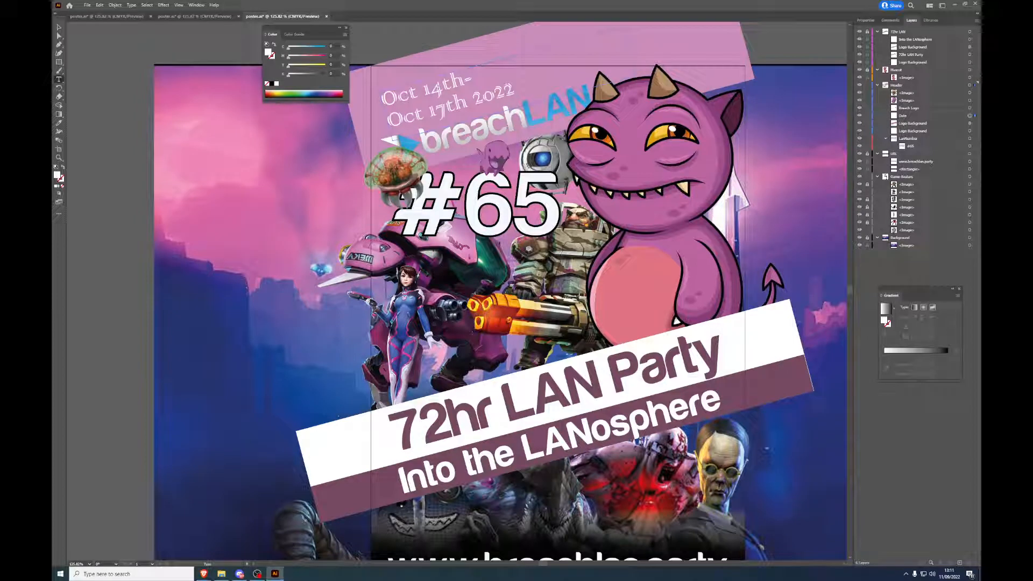
{"action": "key", "text": "BackSpace"}
{"action": "key", "text": "BackSpace"}
{"action": "type", "text": "27"}
{"action": "key", "text": "Down"}
{"action": "key", "text": "BackSpace"}
{"action": "key", "text": "BackSpace"}
{"action": "type", "text": "39"}
{"action": "key", "text": "BackSpace"}
{"action": "type", "text": "0"}
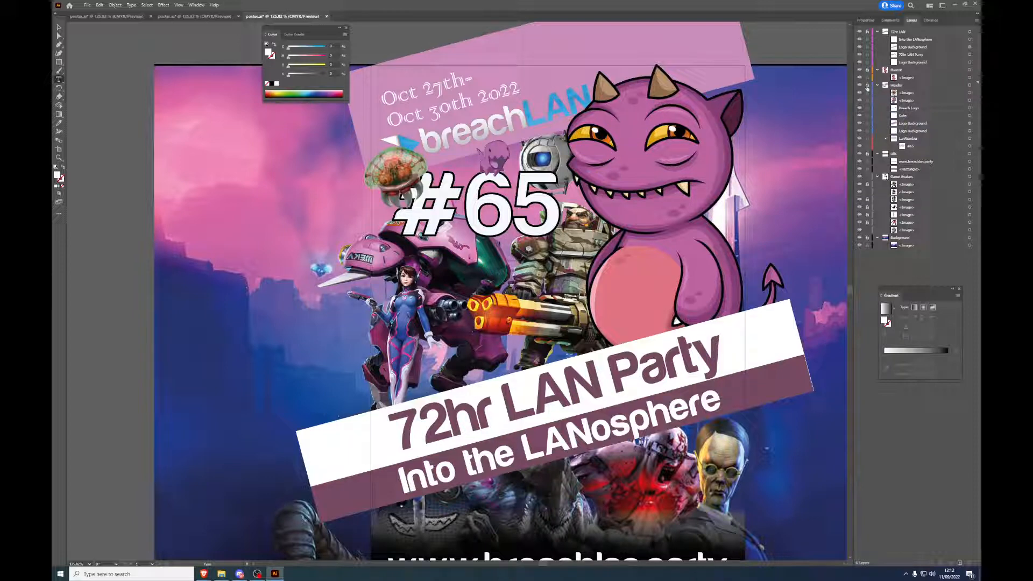
Step: Return to the #63 poster and inspect its event number, date and logo up close at 800% zoom
{"action": "key", "text": "ctrl+shift+Tab"}
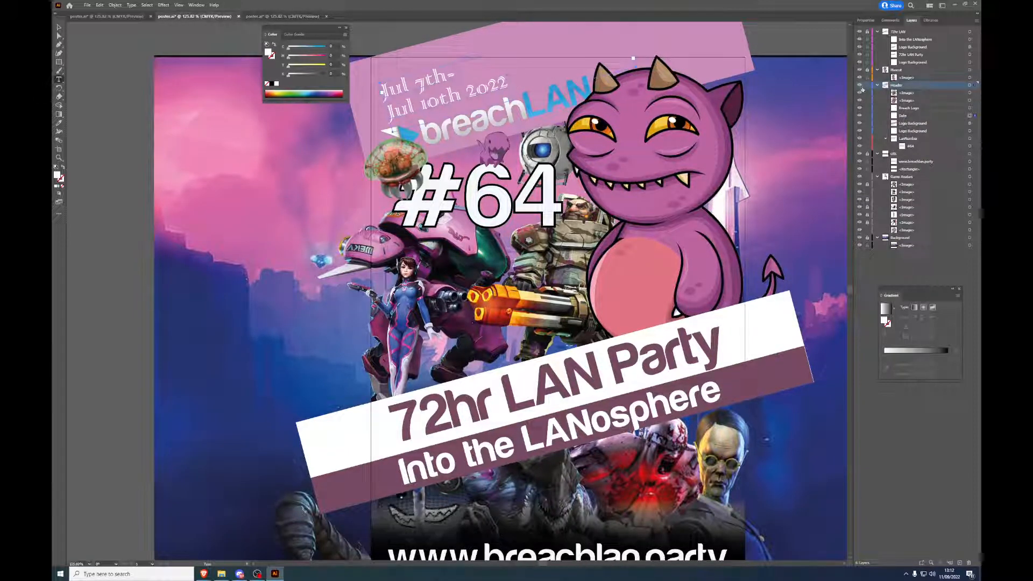
{"action": "key", "text": "ctrl+shift+Tab"}
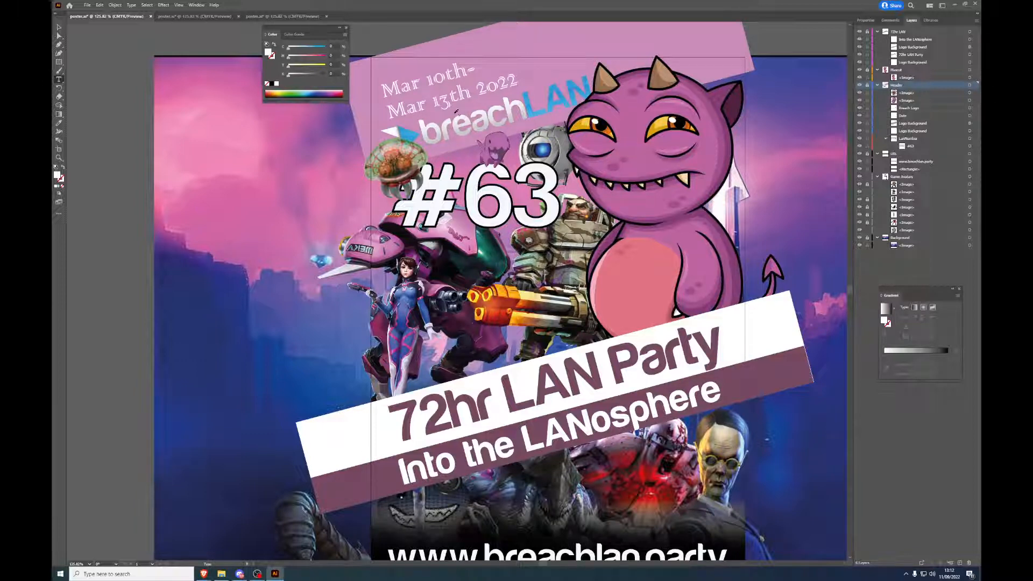
{"action": "scroll", "coordinate": [573, 99], "scroll_direction": "up", "scroll_amount": 3}
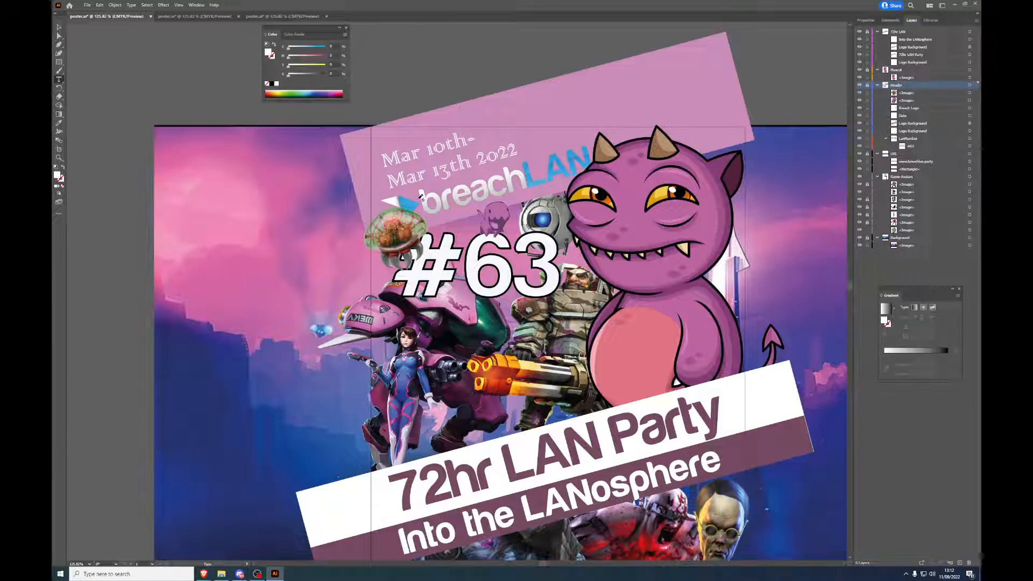
{"action": "left_click", "coordinate": [90, 564]}
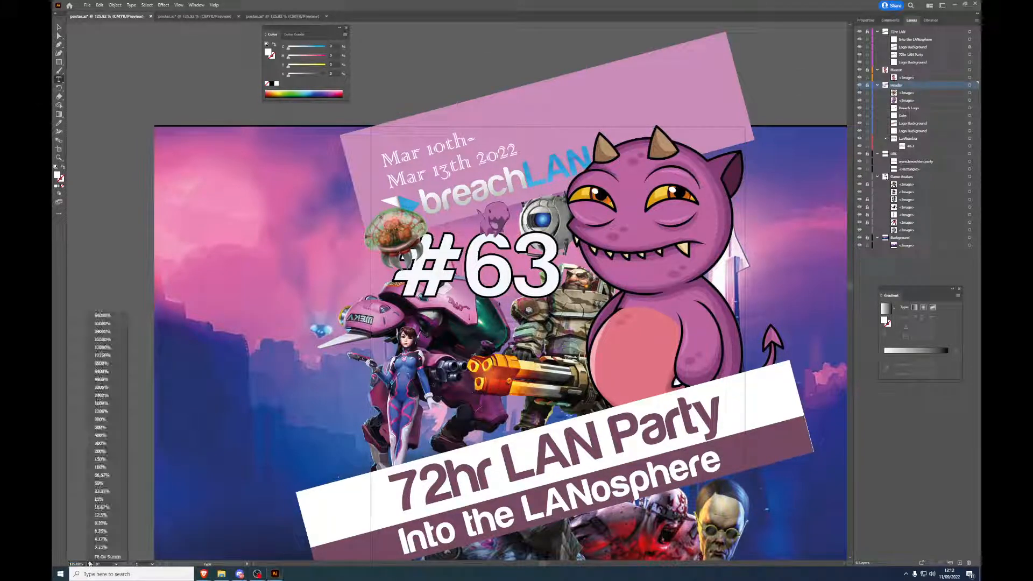
{"action": "left_click", "coordinate": [103, 420]}
{"action": "scroll", "coordinate": [338, 348], "scroll_direction": "up", "scroll_amount": 3}
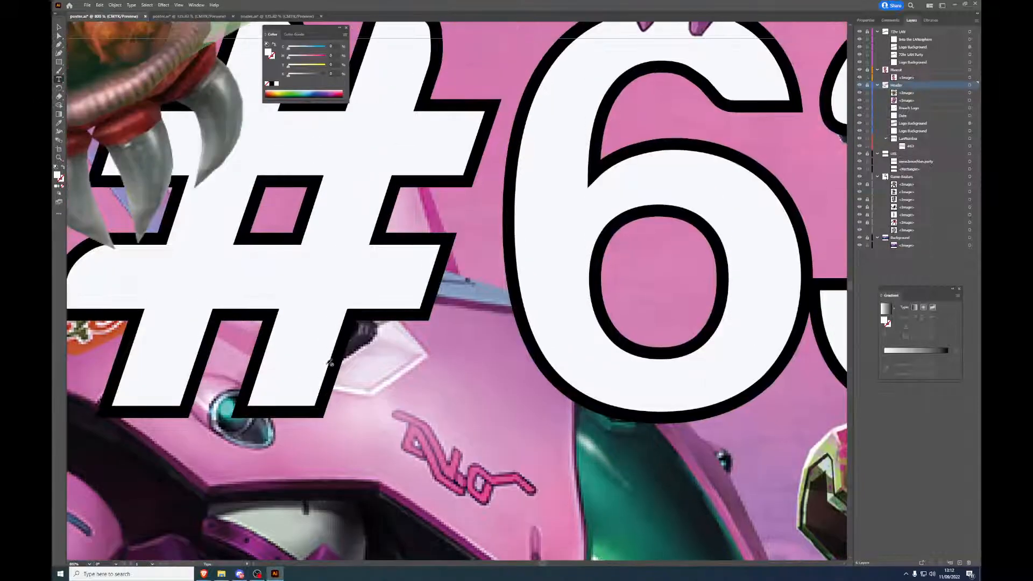
{"action": "scroll", "coordinate": [337, 348], "scroll_direction": "up", "scroll_amount": 6}
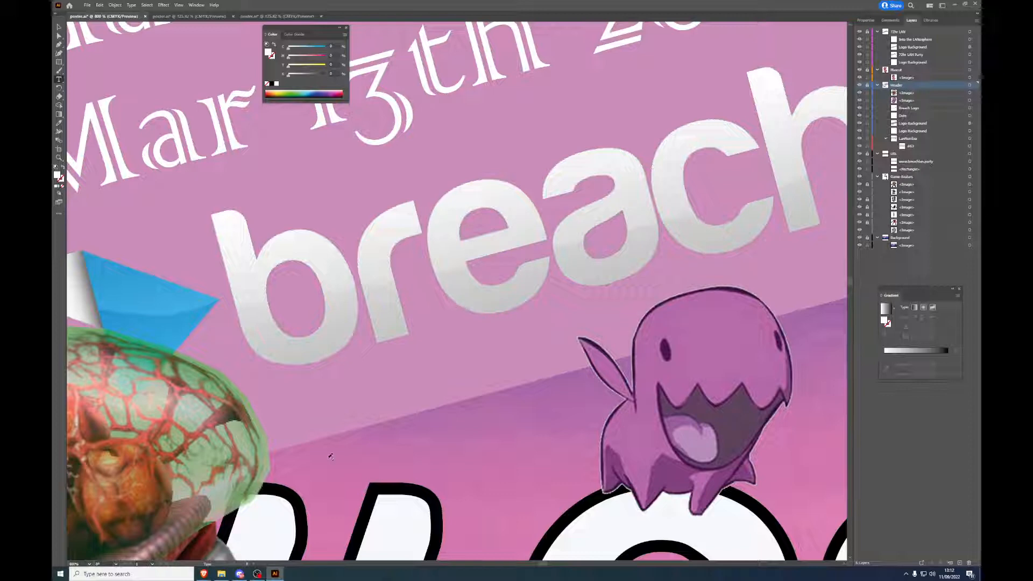
Step: Open the exported 62 PNG from the poster's 2x folder, examine its date and logo up close, and close it
{"action": "left_click", "coordinate": [222, 574]}
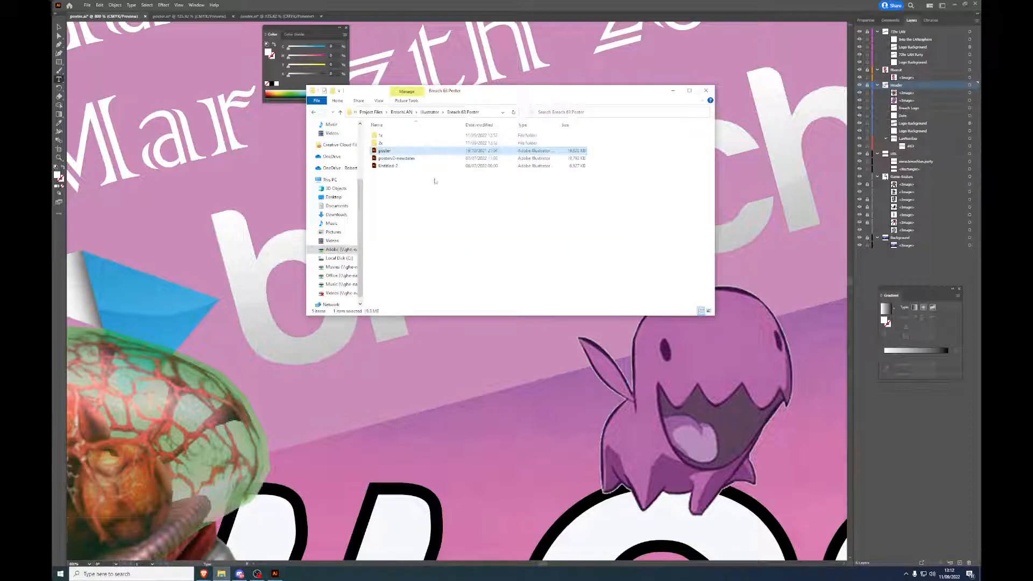
{"action": "double_click", "coordinate": [437, 143]}
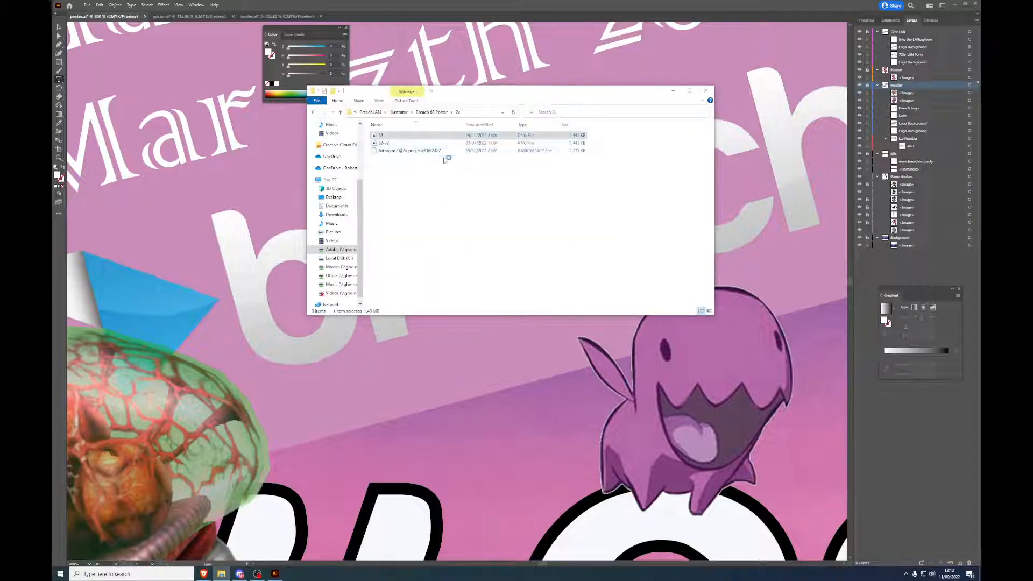
{"action": "scroll", "coordinate": [422, 70], "scroll_direction": "up", "scroll_amount": 5}
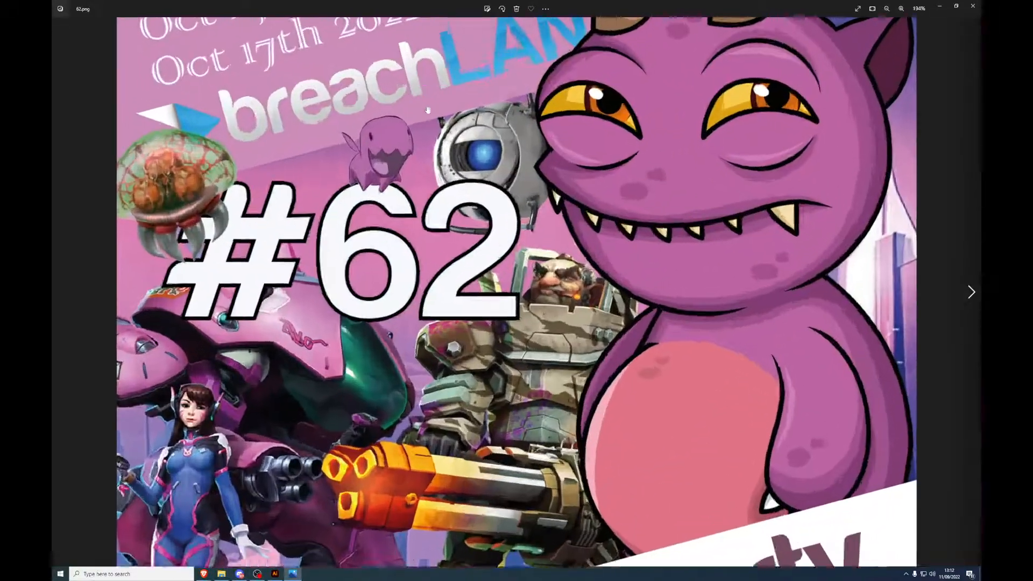
{"action": "left_click_drag", "start_coordinate": [404, 133], "coordinate": [559, 331]}
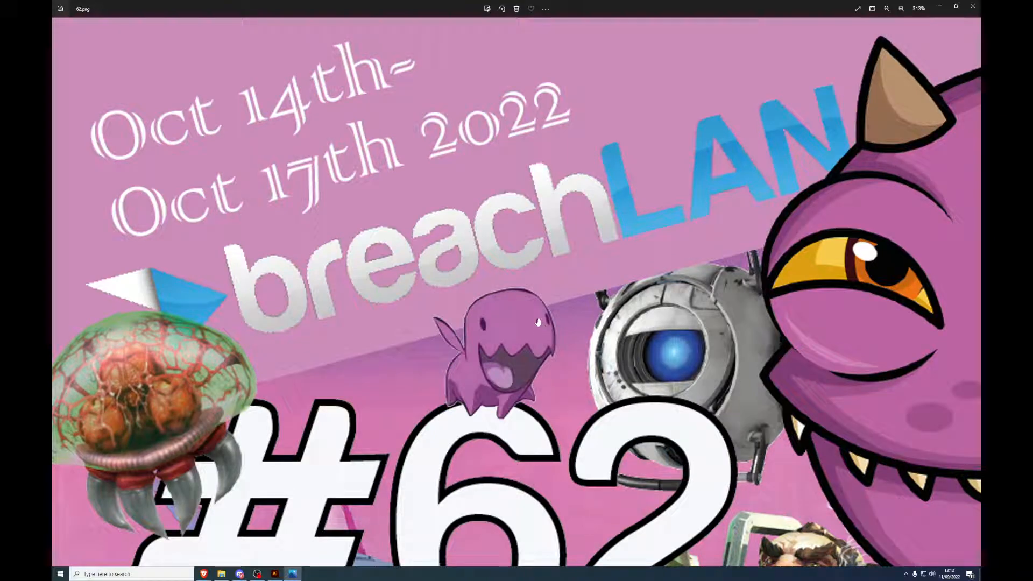
{"action": "left_click", "coordinate": [973, 6]}
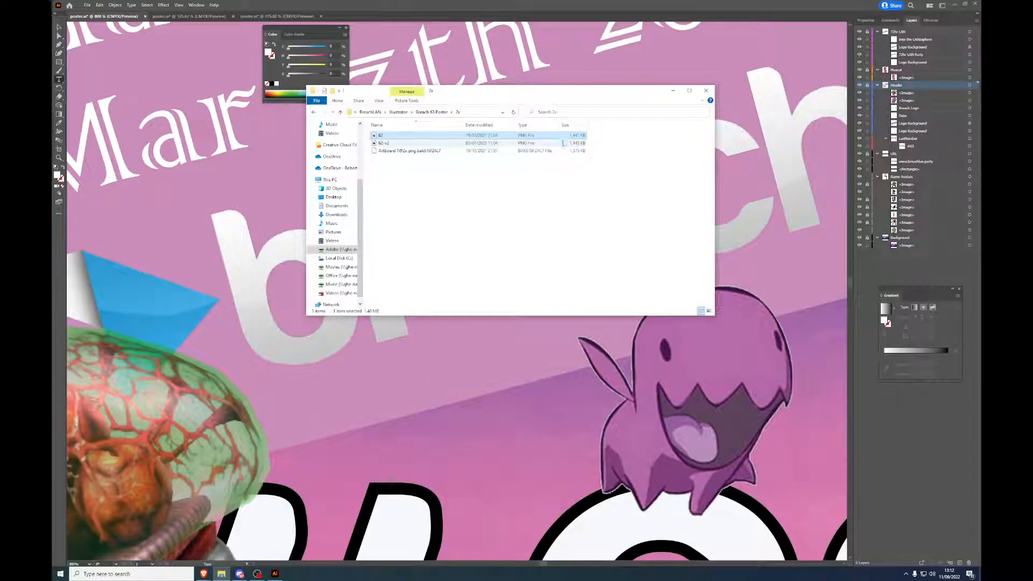
Step: Zoom the #63 poster back out and move the floating Color panel clear of the header artwork
{"action": "left_click", "coordinate": [90, 565]}
{"action": "left_click", "coordinate": [97, 559]}
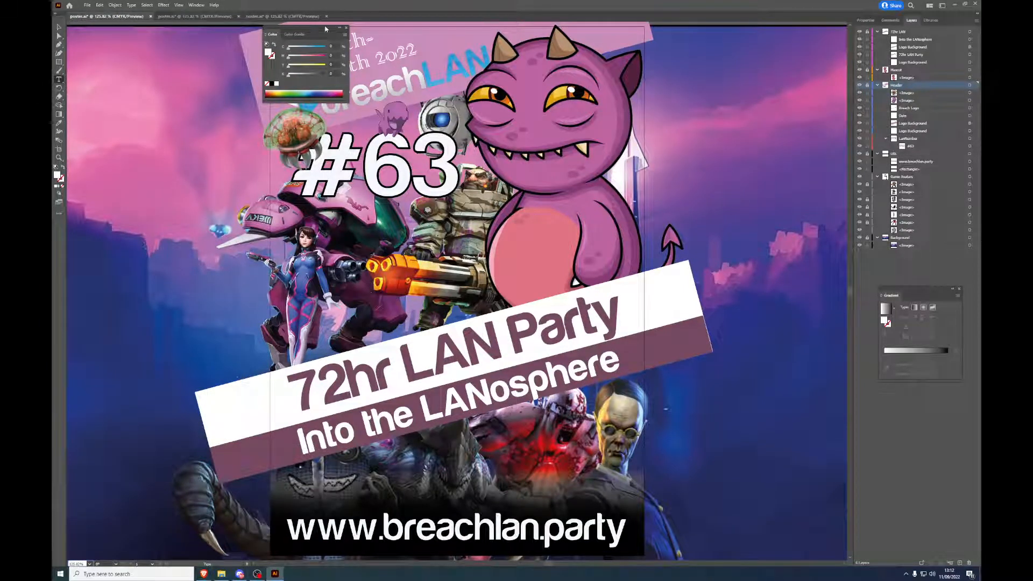
{"action": "left_click_drag", "start_coordinate": [327, 28], "coordinate": [222, 50]}
{"action": "key", "text": "space"}
{"action": "left_click_drag", "start_coordinate": [683, 170], "coordinate": [723, 232]}
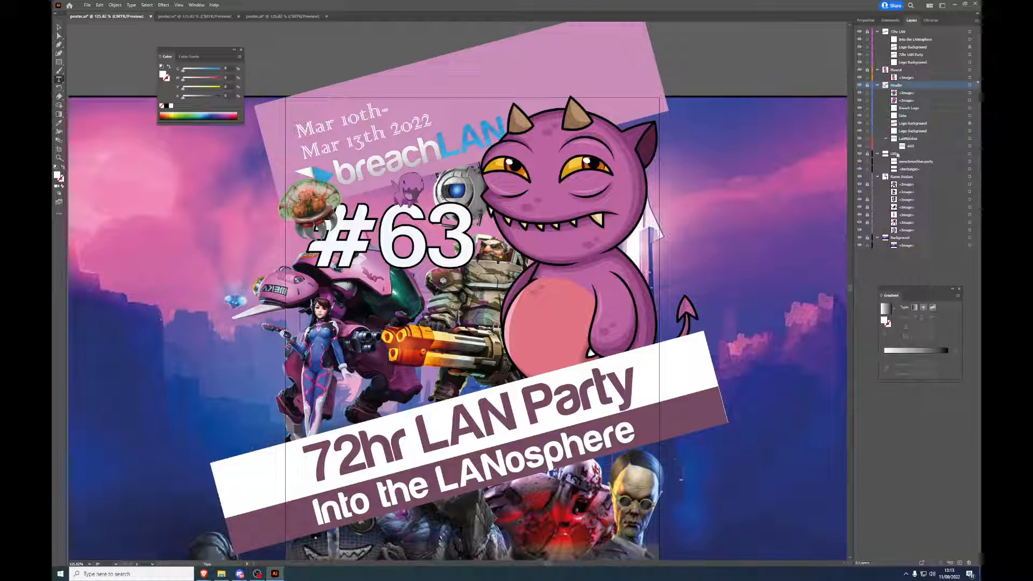
Step: Review the 72hr LAN, Header, LAN number and URL layers of the #63 poster in turn
{"action": "scroll", "coordinate": [605, 455], "scroll_direction": "down", "scroll_amount": 3}
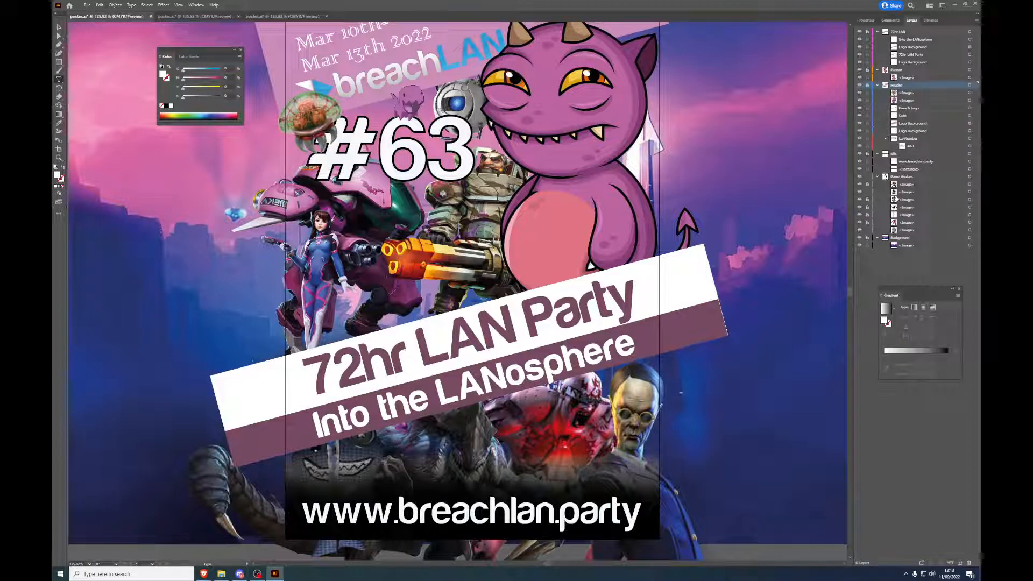
{"action": "left_click", "coordinate": [899, 33]}
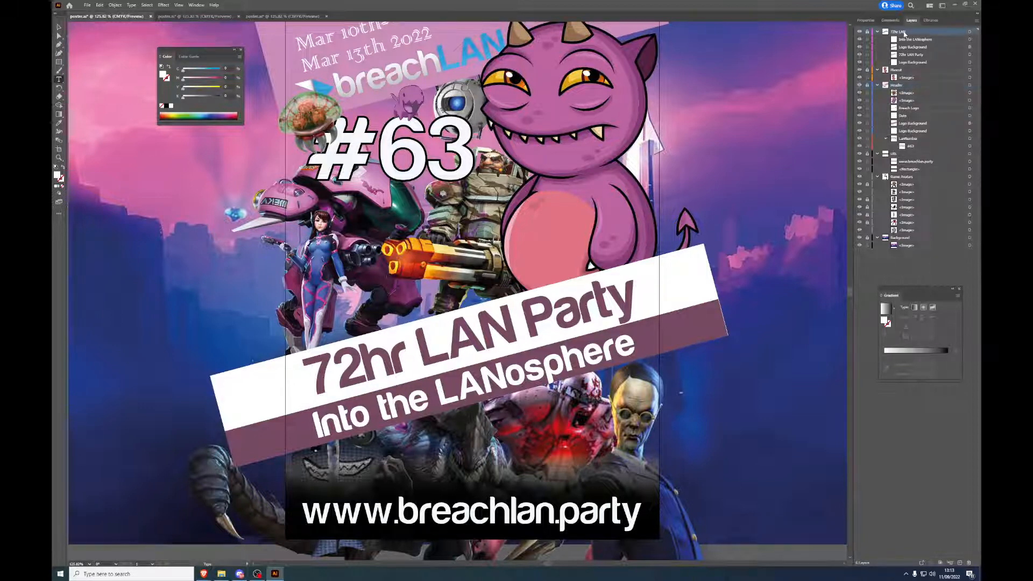
{"action": "scroll", "coordinate": [786, 111], "scroll_direction": "up", "scroll_amount": 1}
{"action": "scroll", "coordinate": [785, 111], "scroll_direction": "up", "scroll_amount": 3}
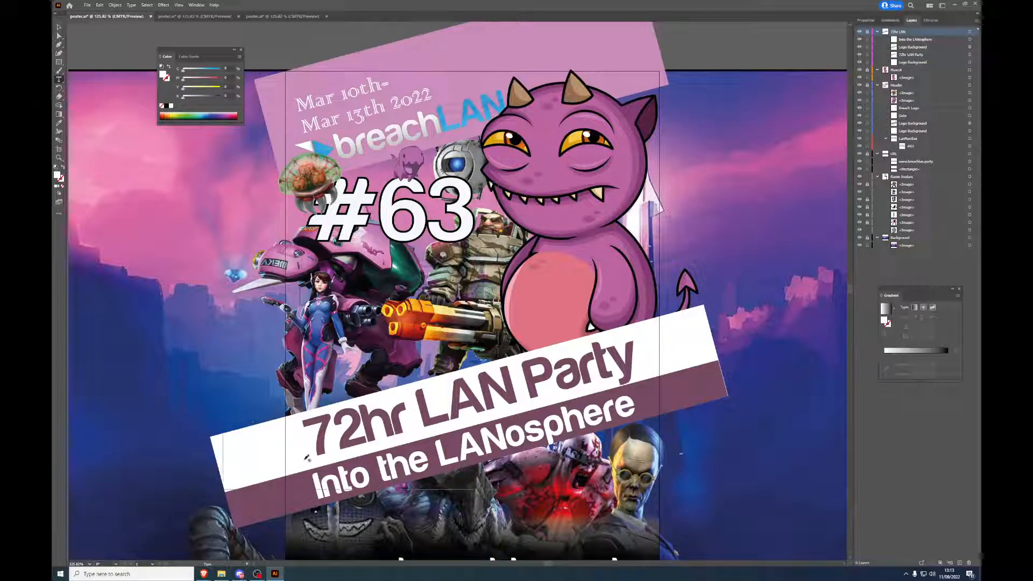
{"action": "left_click", "coordinate": [905, 86]}
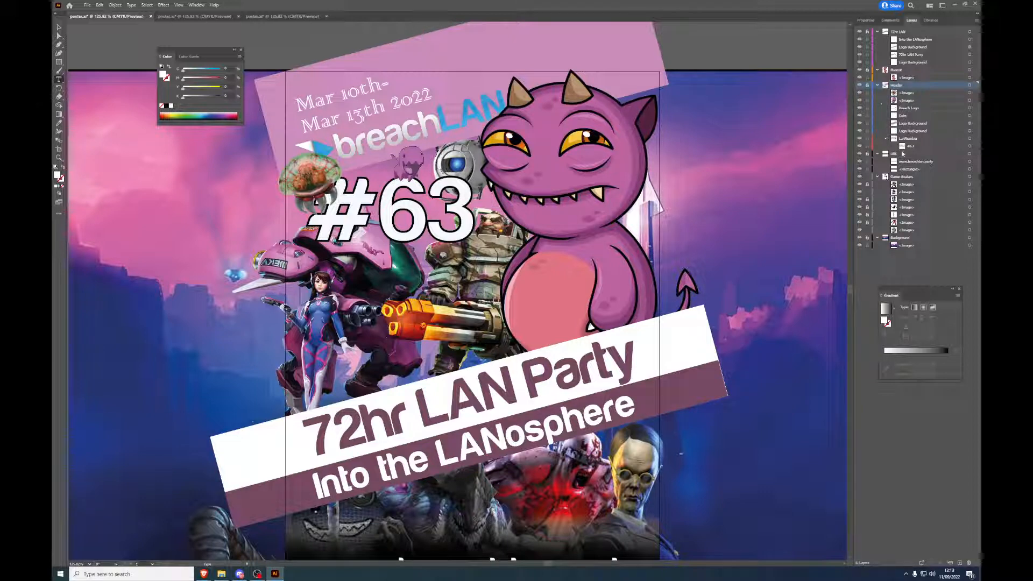
{"action": "left_click", "coordinate": [913, 139]}
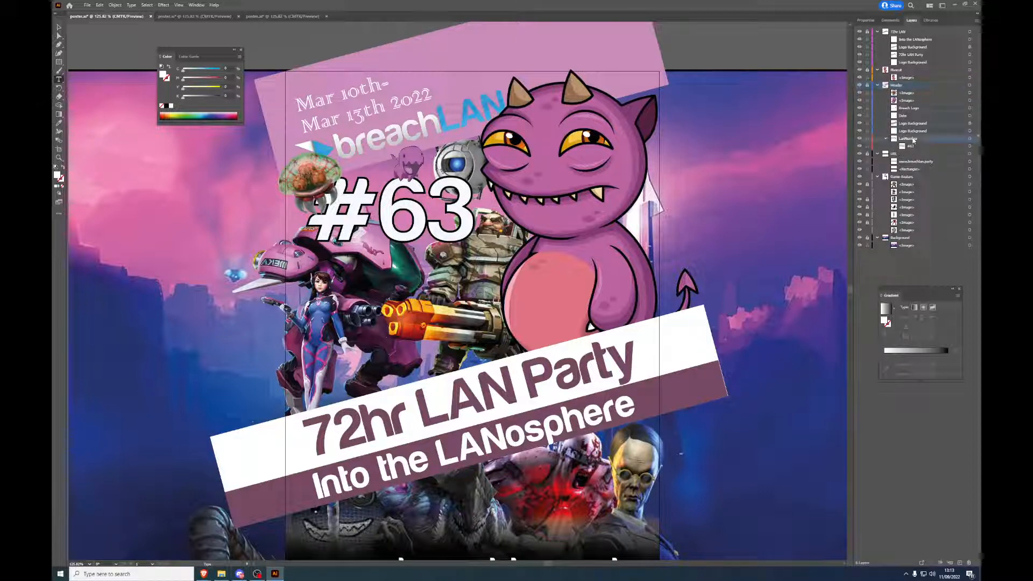
{"action": "left_click", "coordinate": [897, 154]}
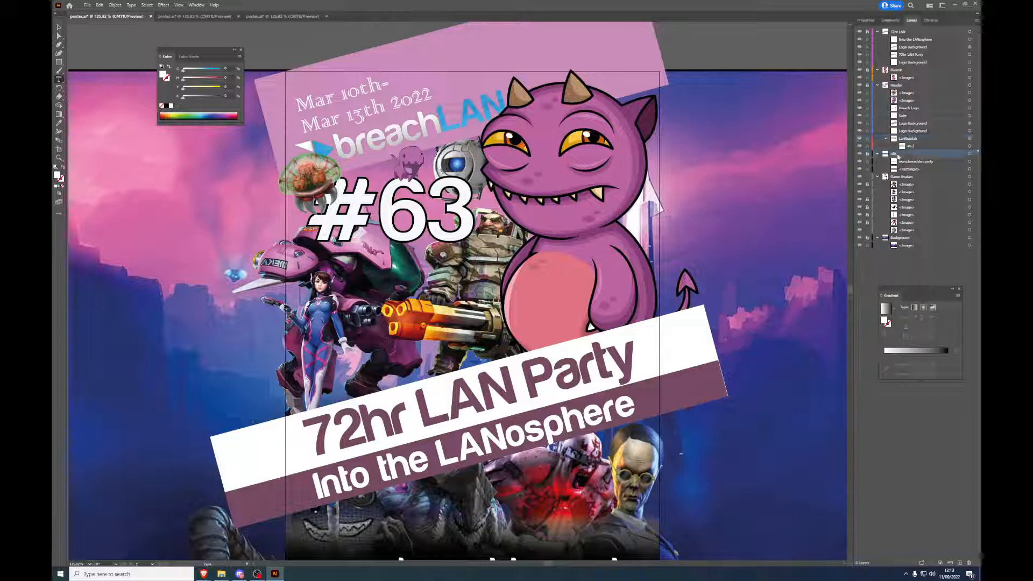
Step: Unlock the locked character images in the Game Avatars layer of the #63 poster
{"action": "scroll", "coordinate": [821, 203], "scroll_direction": "down", "scroll_amount": 3}
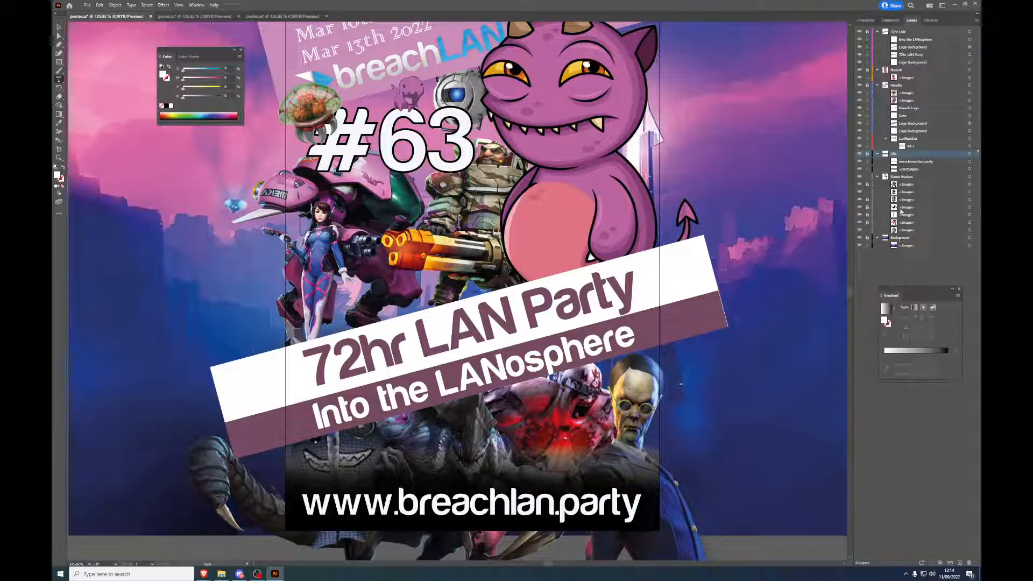
{"action": "left_click", "coordinate": [868, 200]}
{"action": "left_click", "coordinate": [868, 207]}
{"action": "left_click", "coordinate": [868, 214]}
Step: Delete all the game character images from the Game Avatars layer, leaving the layer itself in place
{"action": "left_click", "coordinate": [910, 186]}
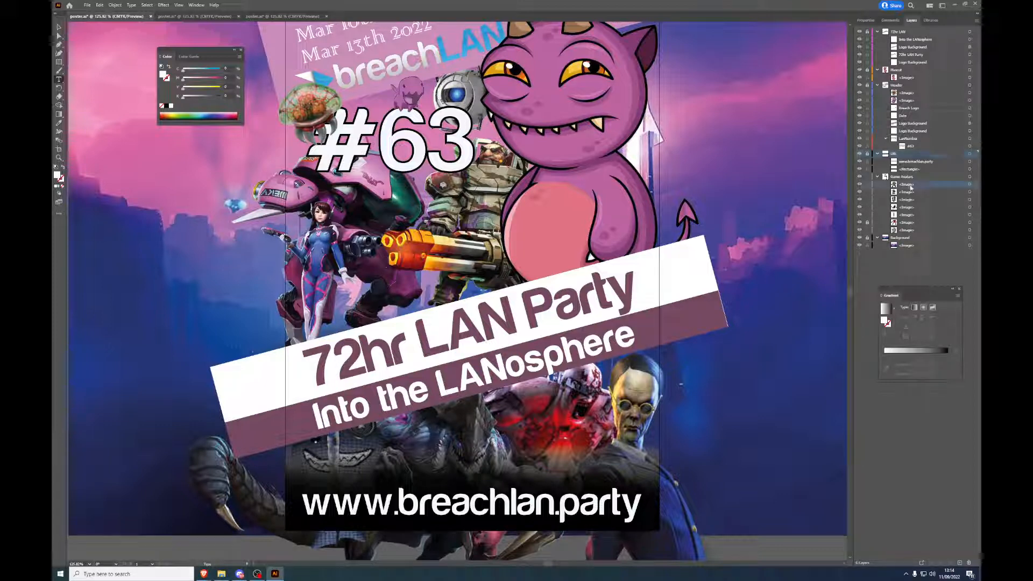
{"action": "double_click", "coordinate": [908, 186]}
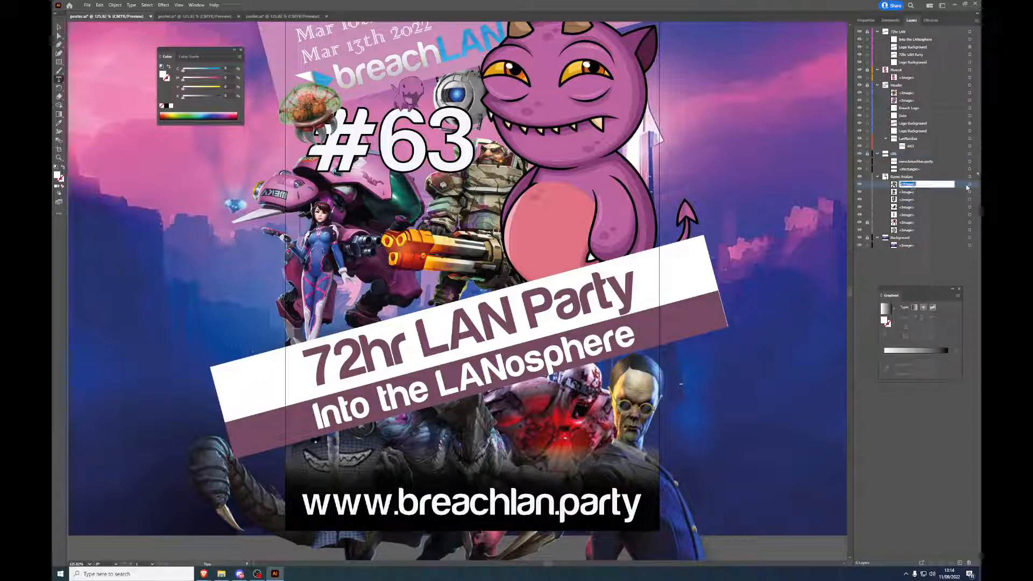
{"action": "key", "text": "Escape"}
{"action": "key", "text": "Delete"}
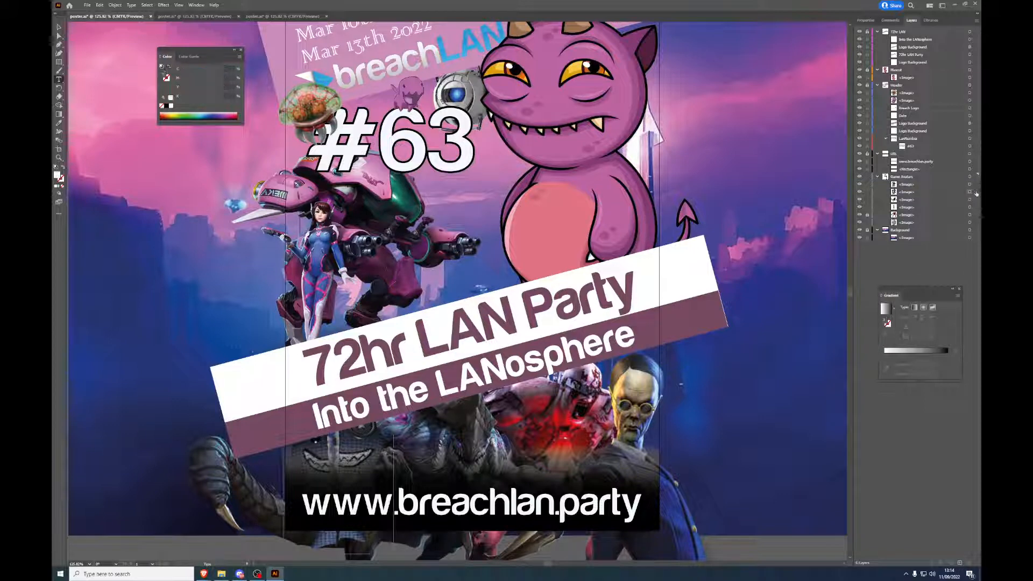
{"action": "left_click", "coordinate": [975, 193]}
{"action": "key", "text": "Delete"}
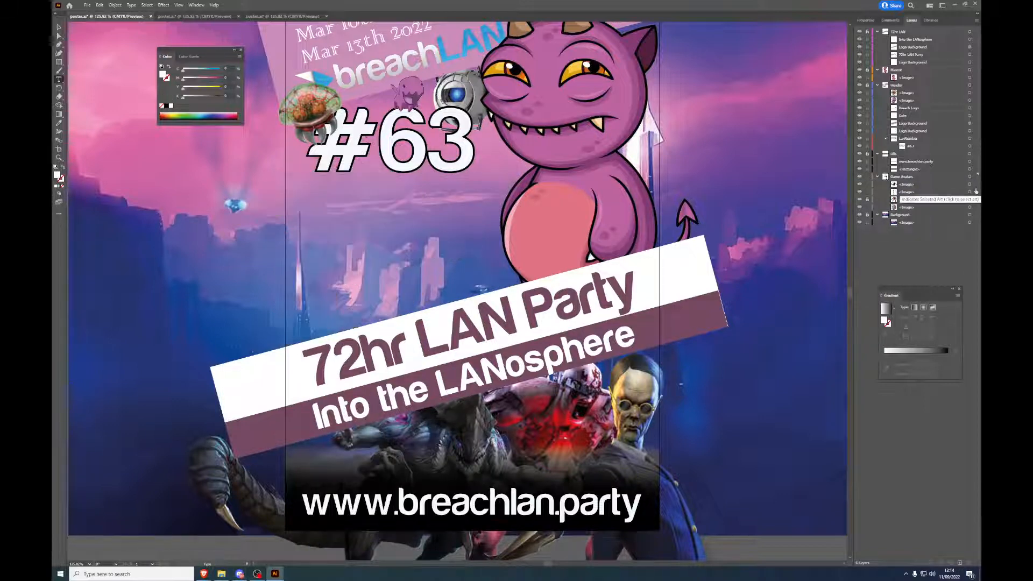
{"action": "left_click", "coordinate": [976, 191]}
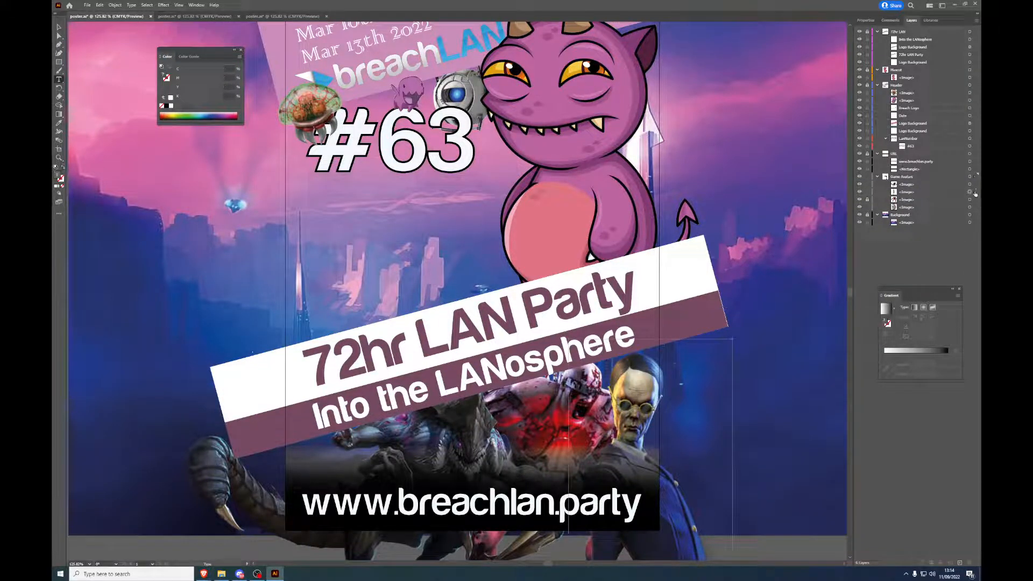
{"action": "key", "text": "Delete"}
{"action": "left_click", "coordinate": [975, 192]}
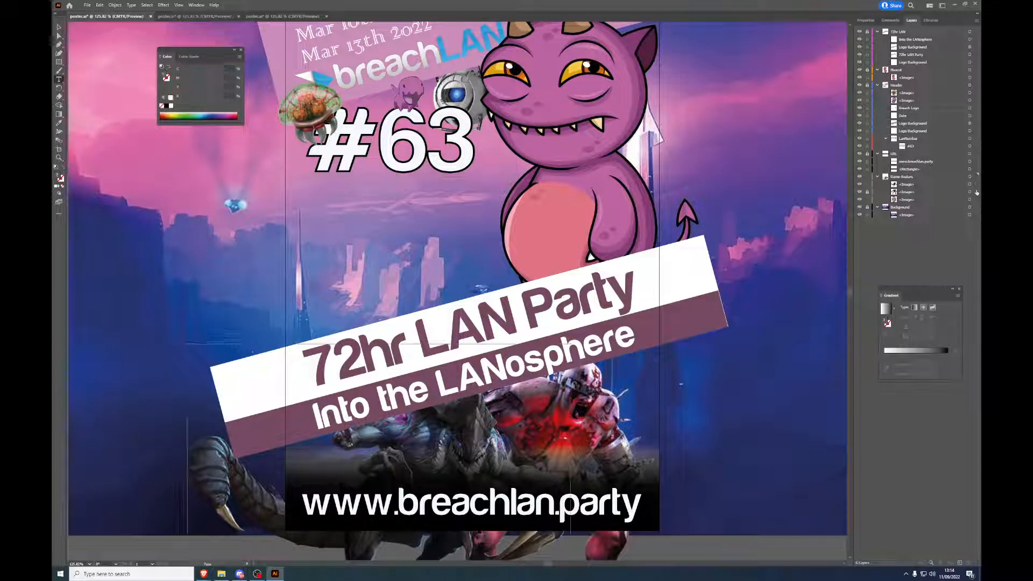
{"action": "key", "text": "Delete"}
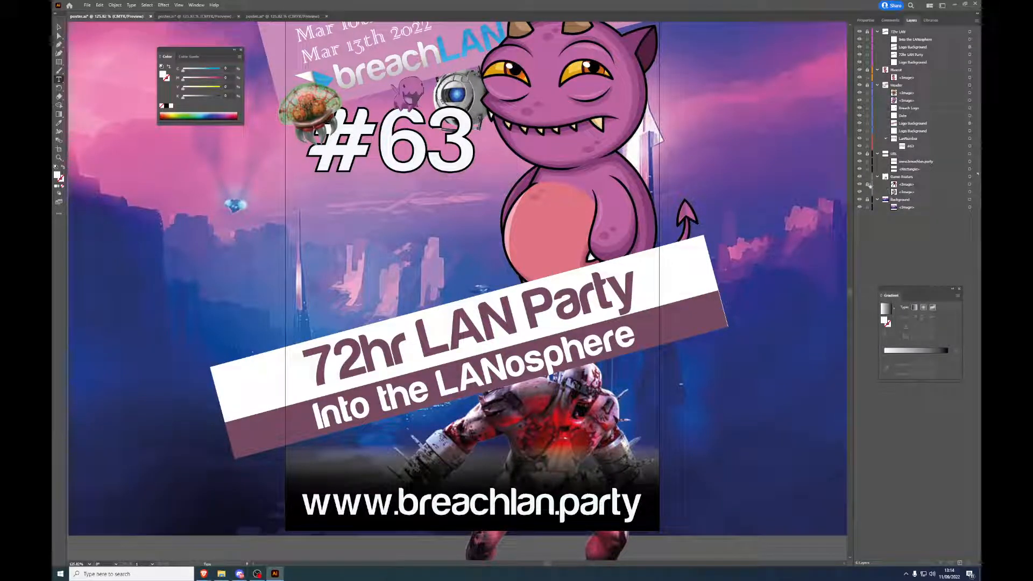
{"action": "left_click", "coordinate": [977, 186]}
{"action": "key", "text": "Delete"}
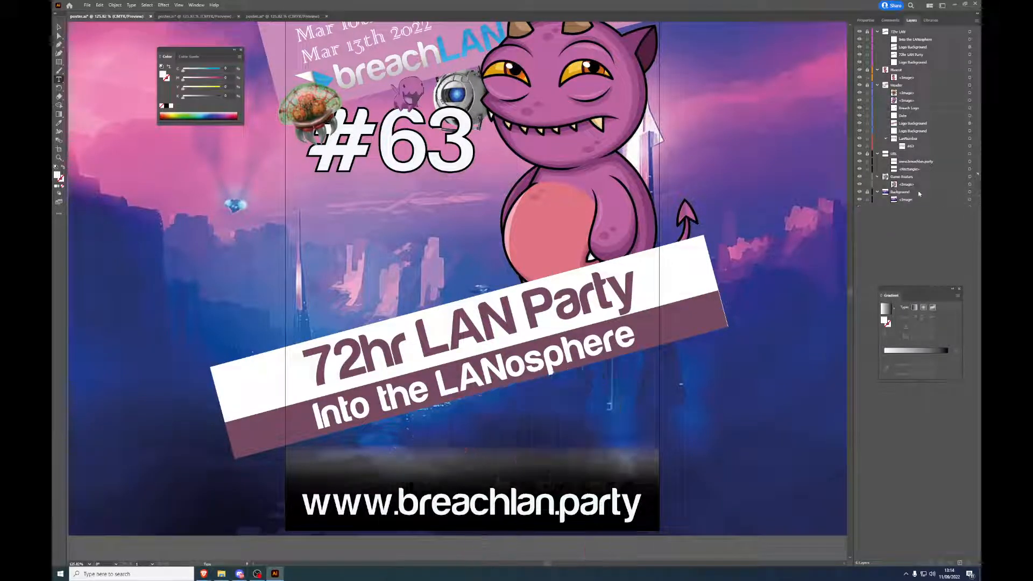
{"action": "left_click", "coordinate": [974, 188]}
{"action": "key", "text": "Delete"}
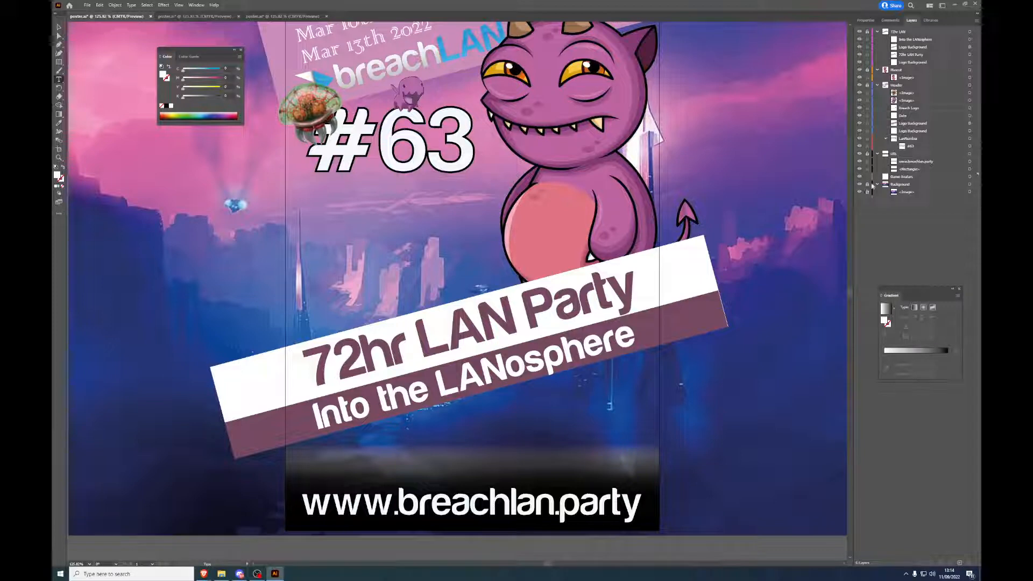
Step: Unlock the Background layer and delete its cityscape image
{"action": "left_click", "coordinate": [867, 185]}
{"action": "left_click", "coordinate": [975, 193]}
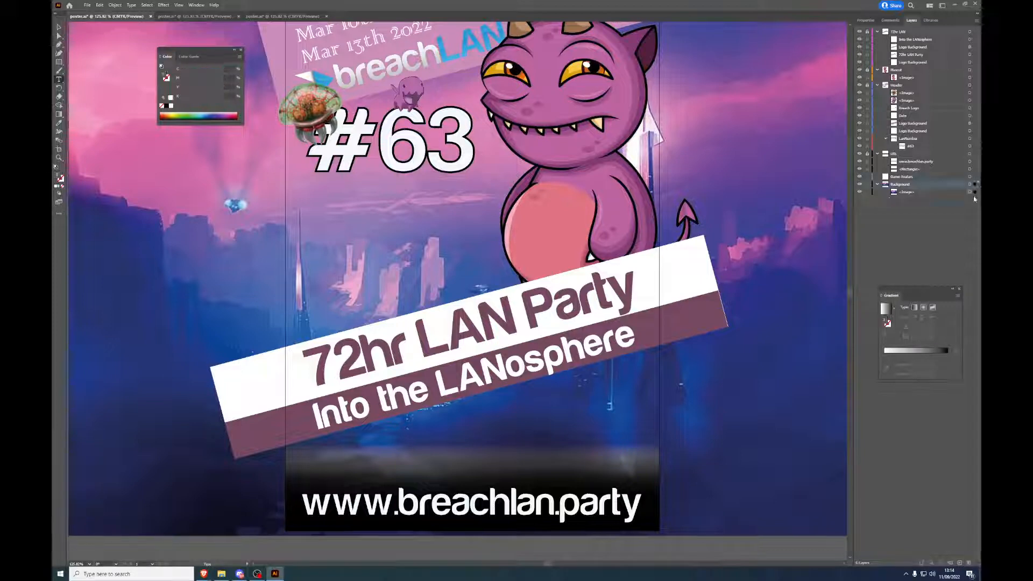
{"action": "key", "text": "Delete"}
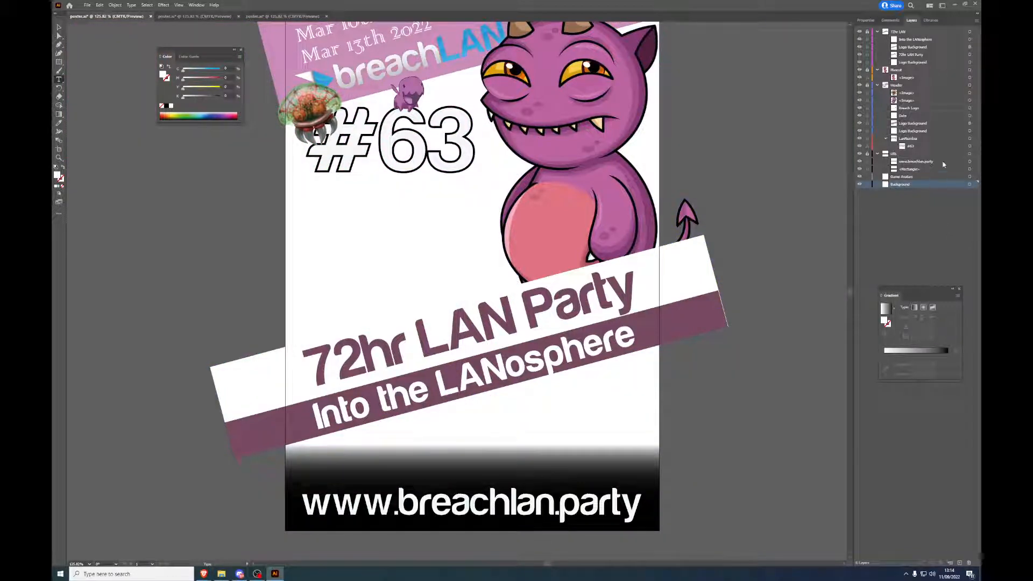
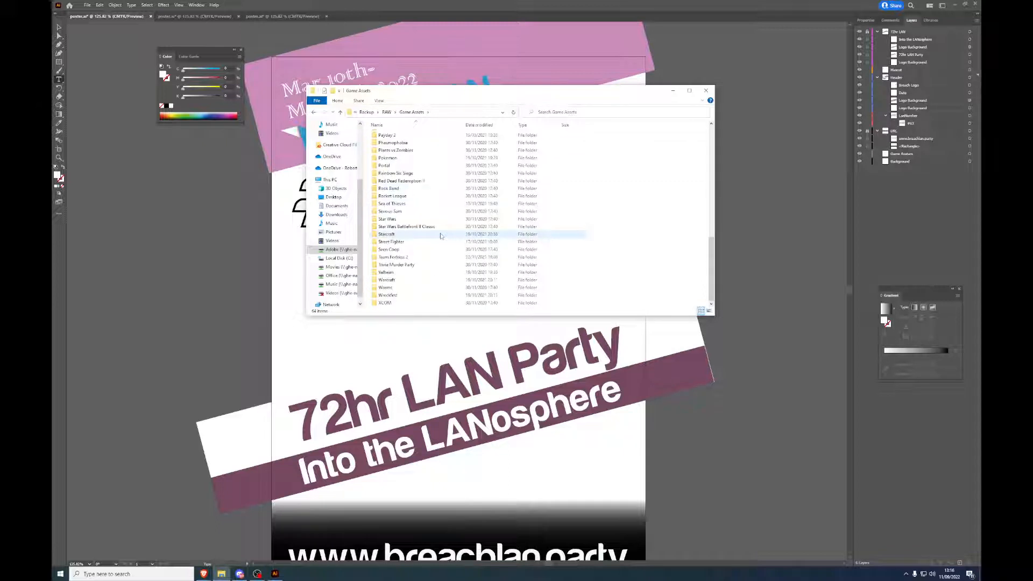
Step: Look through the Game Assets folders, preview the monk image in Age of Empires, and return to Game Assets
{"action": "scroll", "coordinate": [439, 238], "scroll_direction": "up", "scroll_amount": 9}
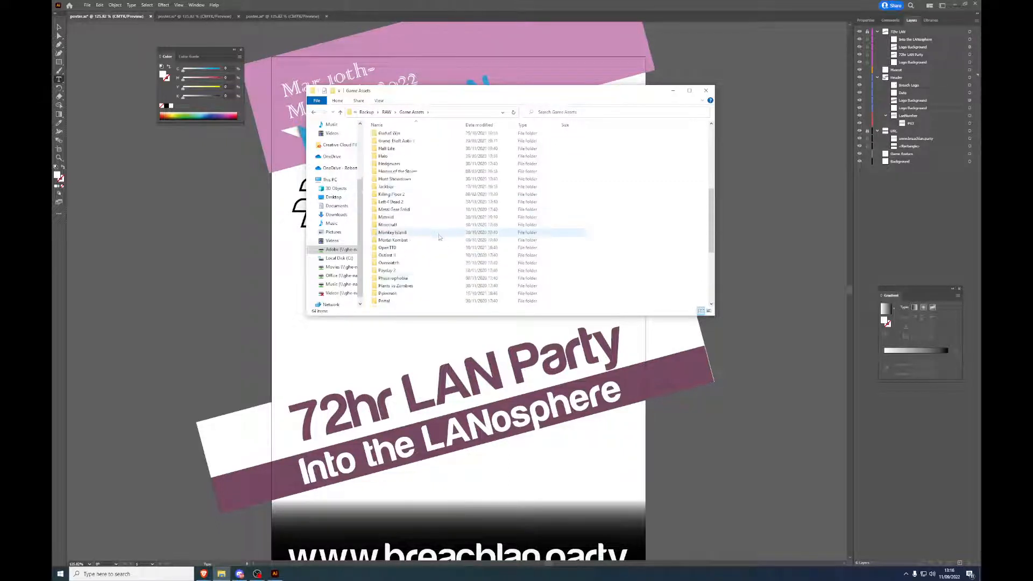
{"action": "scroll", "coordinate": [438, 239], "scroll_direction": "up", "scroll_amount": 5}
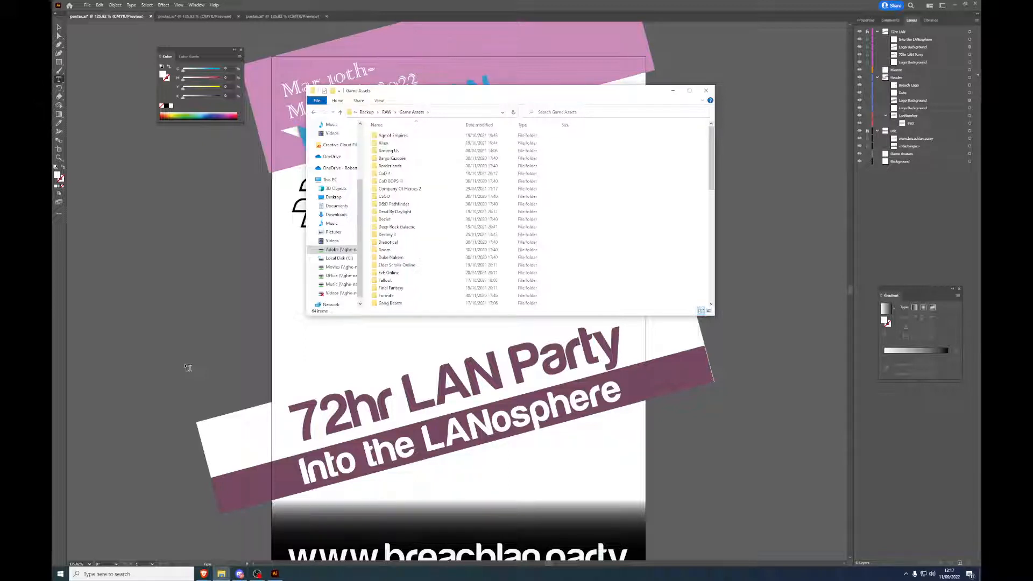
{"action": "double_click", "coordinate": [418, 141]}
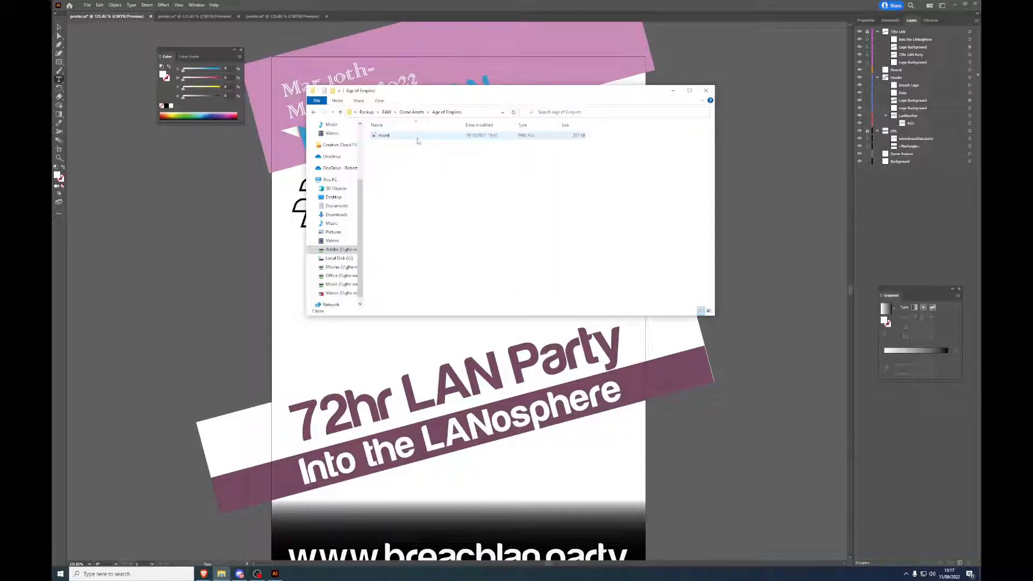
{"action": "double_click", "coordinate": [419, 136]}
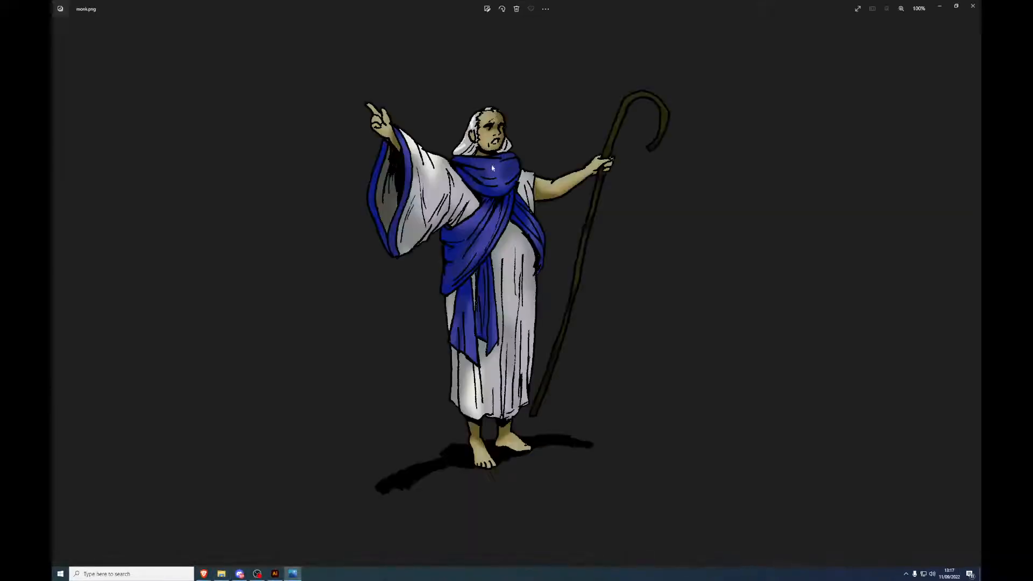
{"action": "left_click", "coordinate": [973, 6]}
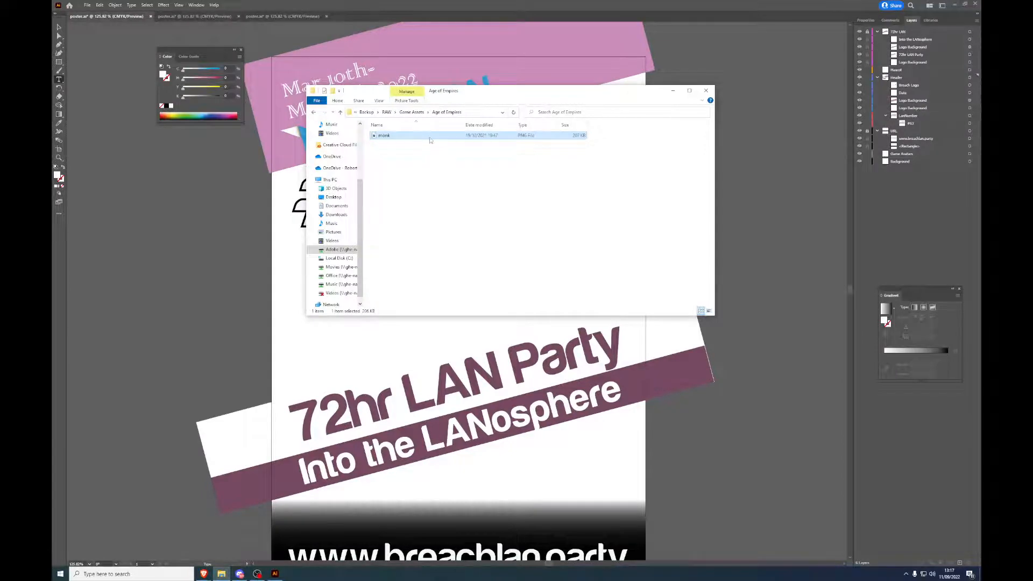
{"action": "double_click", "coordinate": [429, 136]}
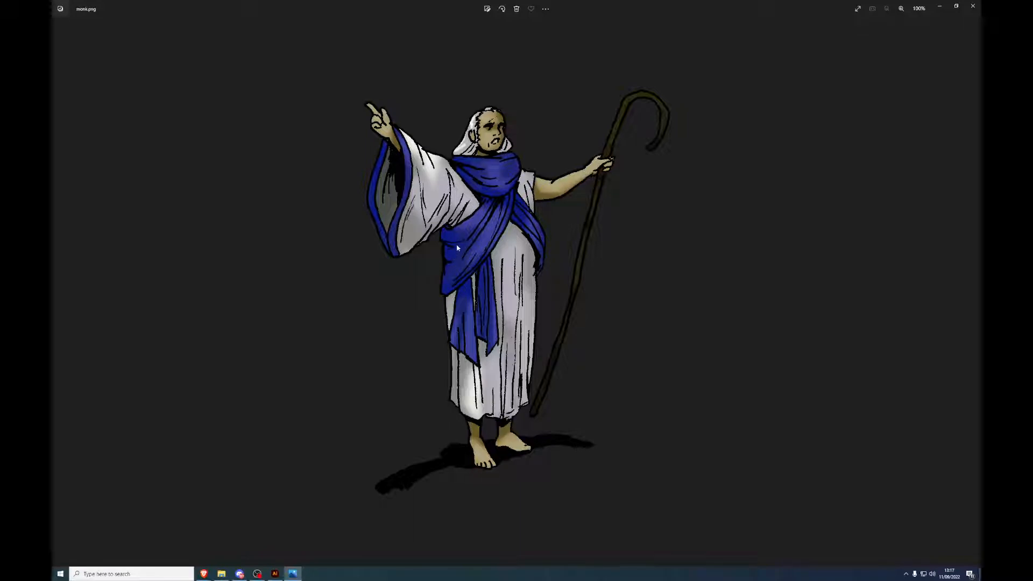
{"action": "left_click", "coordinate": [973, 6]}
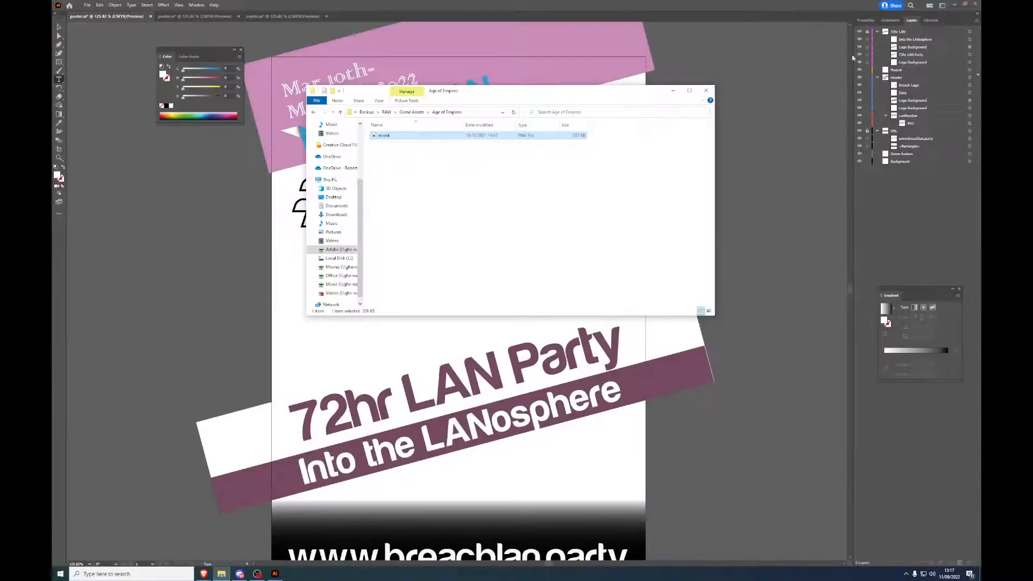
{"action": "left_click", "coordinate": [414, 112]}
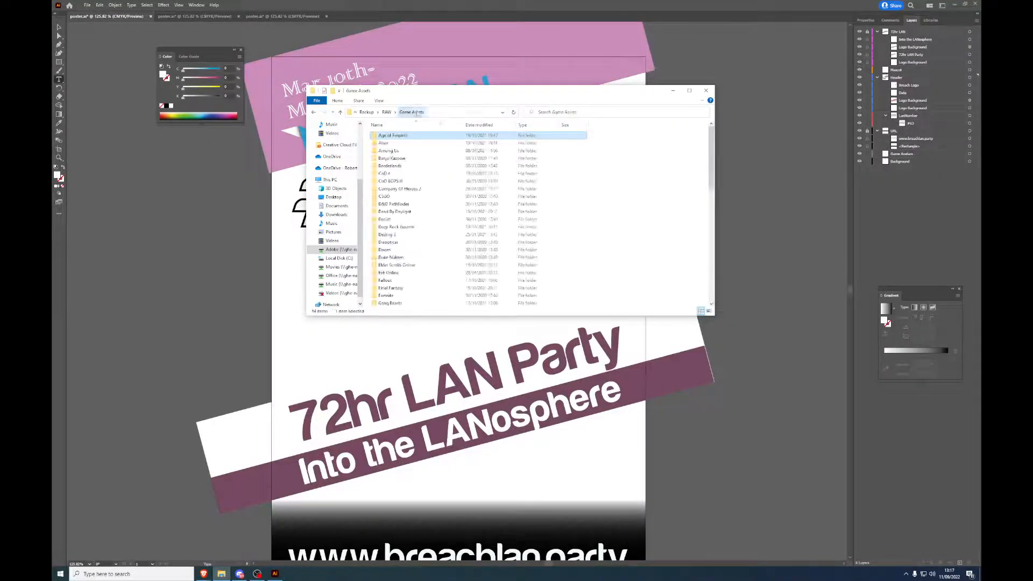
Step: Check the contents of the Among Us and CoD 4 folders for usable character images
{"action": "double_click", "coordinate": [404, 153]}
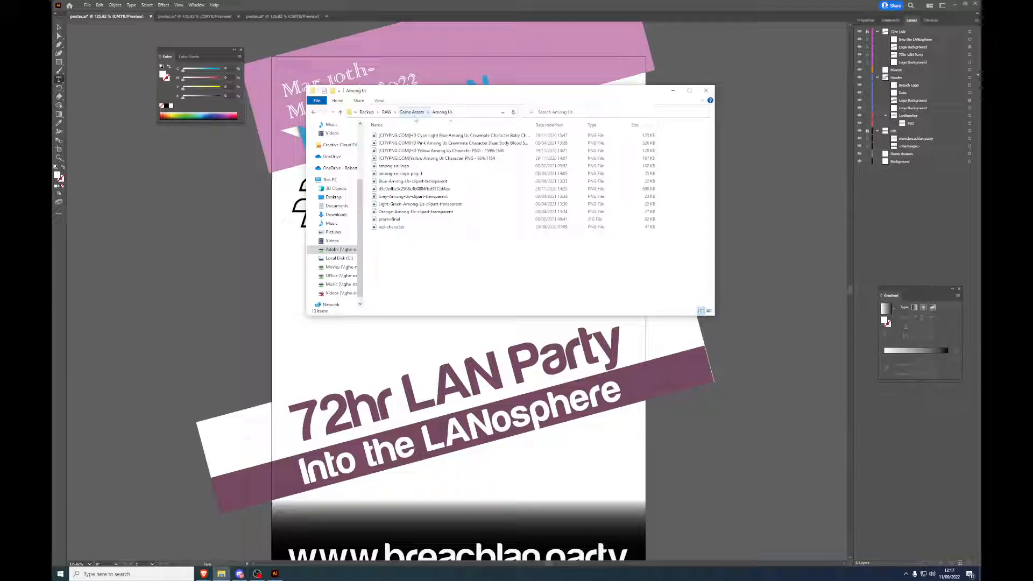
{"action": "left_click", "coordinate": [412, 112]}
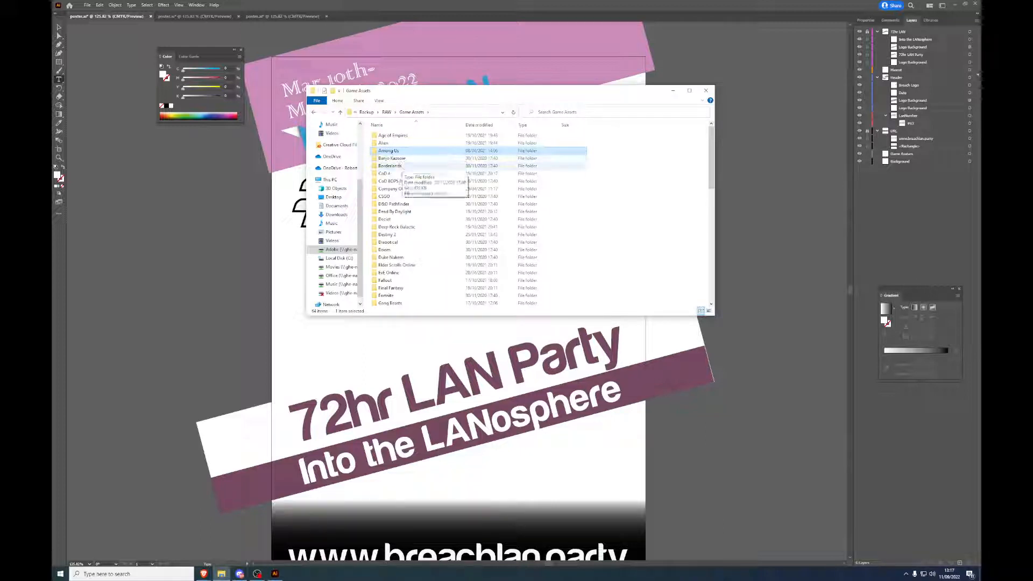
{"action": "double_click", "coordinate": [397, 174]}
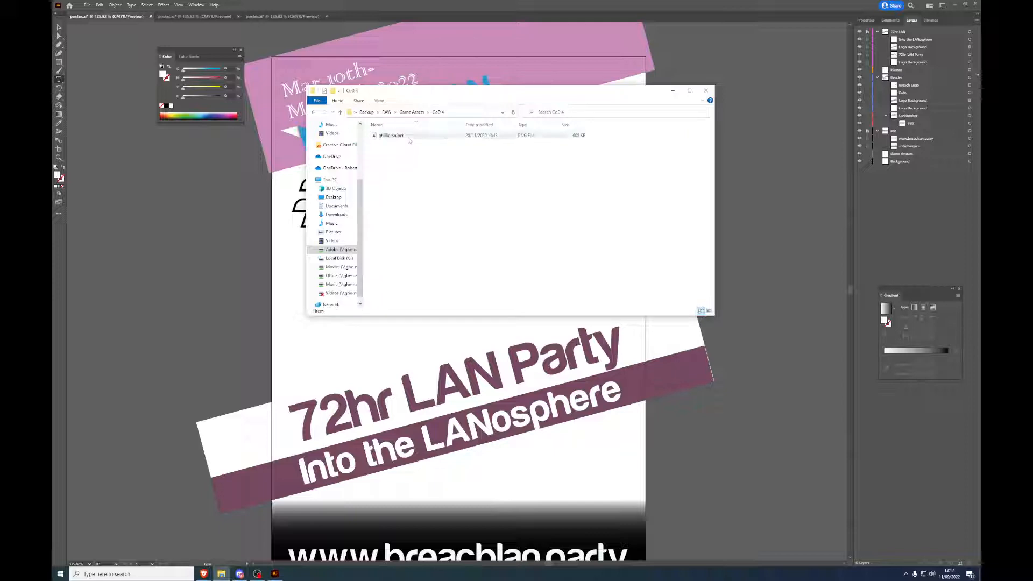
{"action": "left_click", "coordinate": [412, 112]}
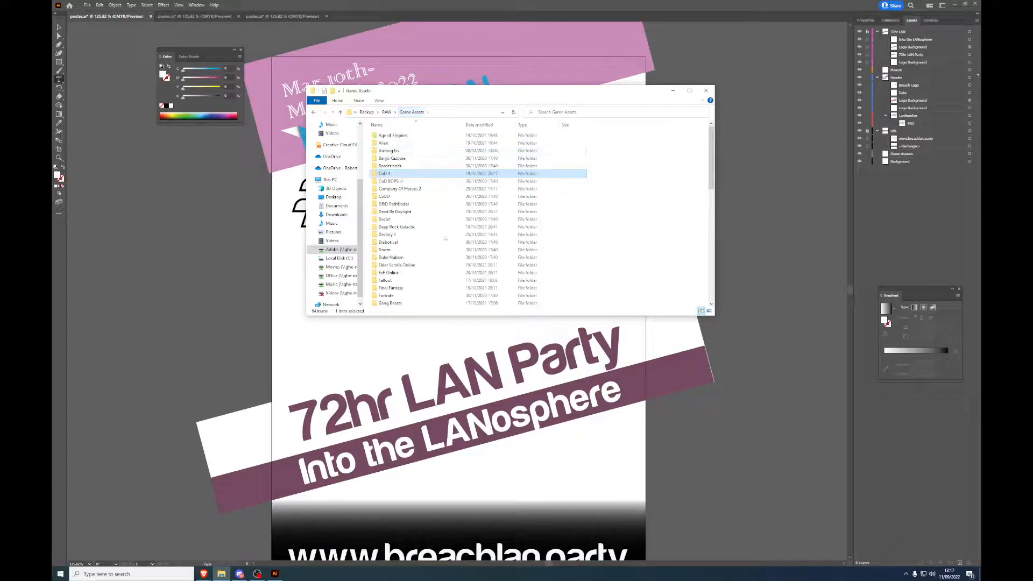
Step: Preview the character image in the CSGO folder, close it, and return to Game Assets
{"action": "double_click", "coordinate": [419, 197]}
{"action": "double_click", "coordinate": [438, 136]}
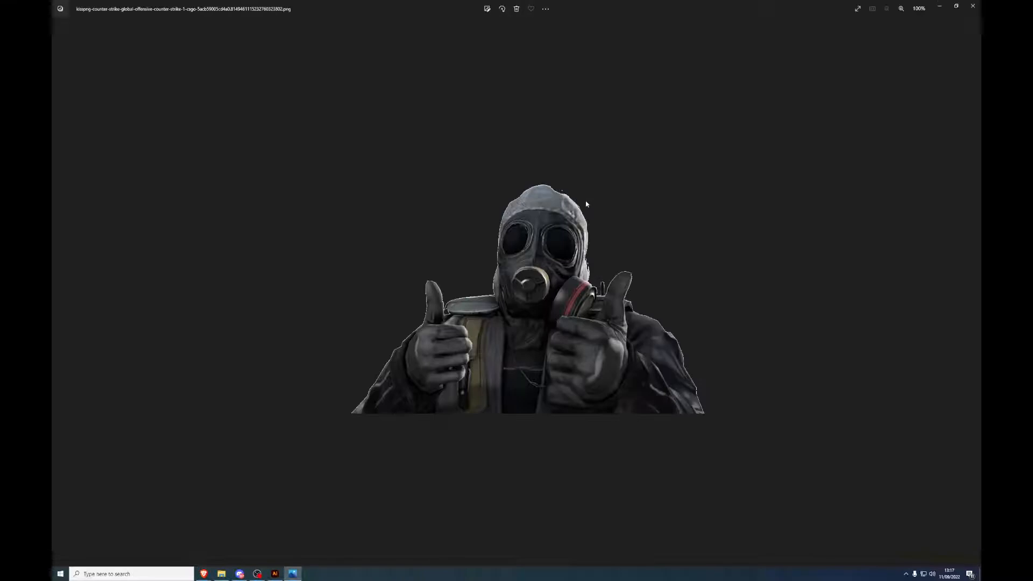
{"action": "left_click", "coordinate": [974, 6]}
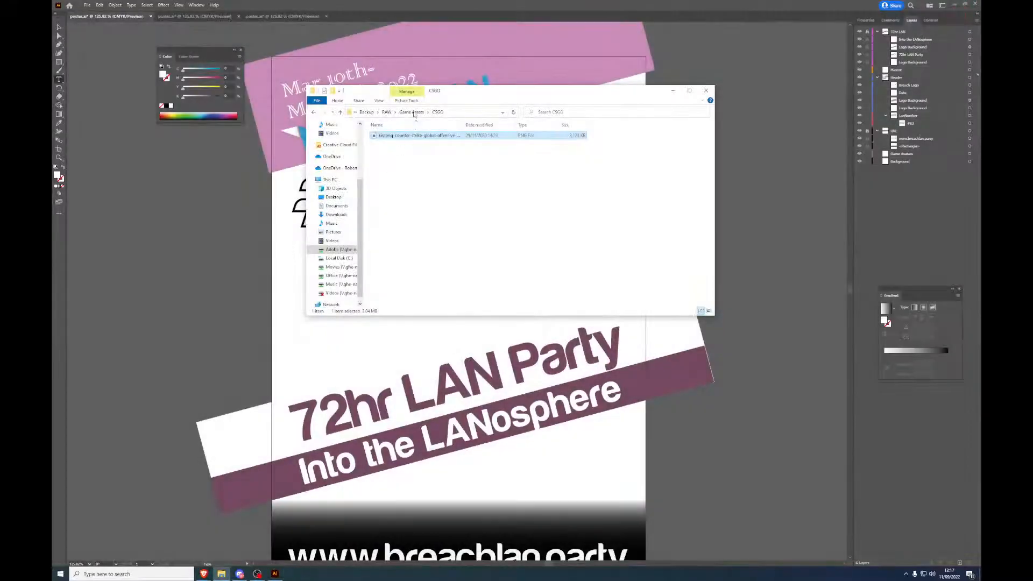
{"action": "left_click", "coordinate": [415, 112]}
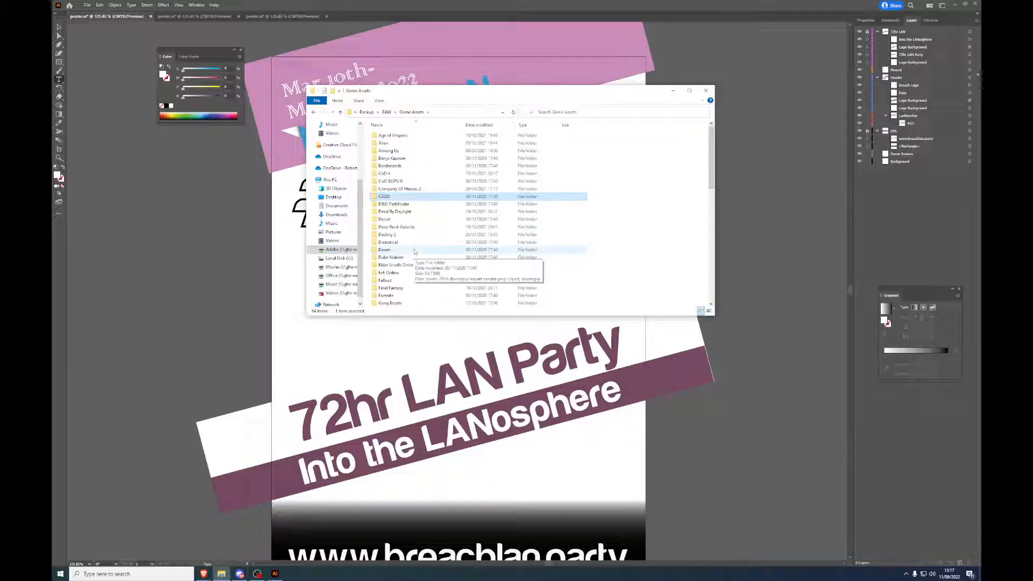
Step: Preview the character image in the Duke Nukem folder and return to Game Assets
{"action": "double_click", "coordinate": [436, 258]}
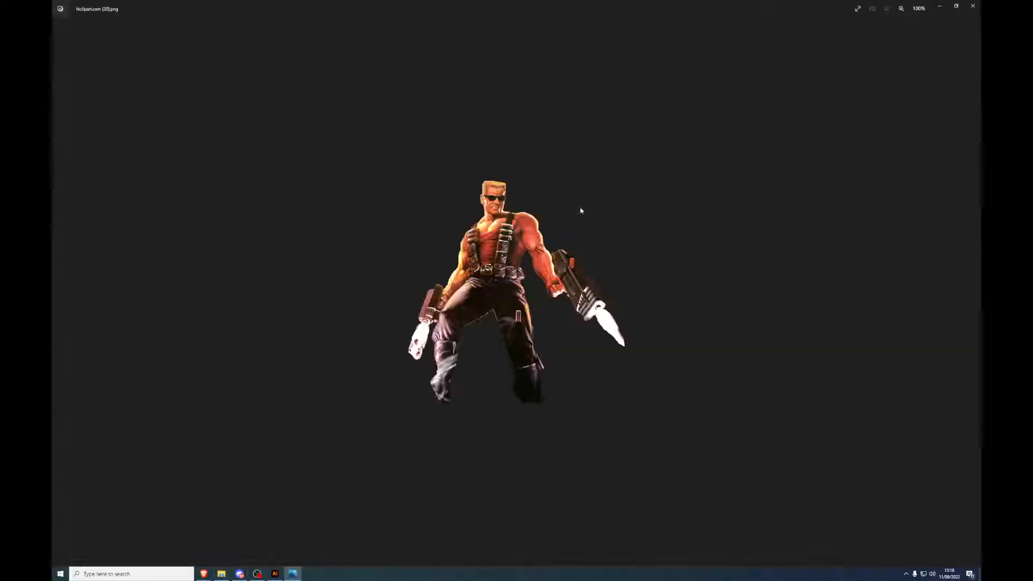
{"action": "left_click", "coordinate": [974, 5]}
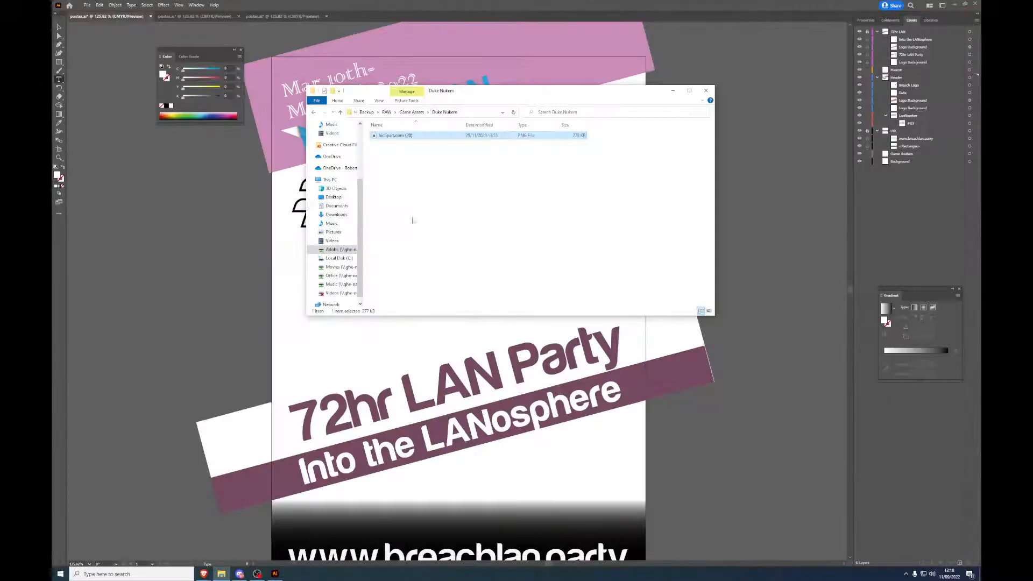
{"action": "left_click", "coordinate": [406, 113]}
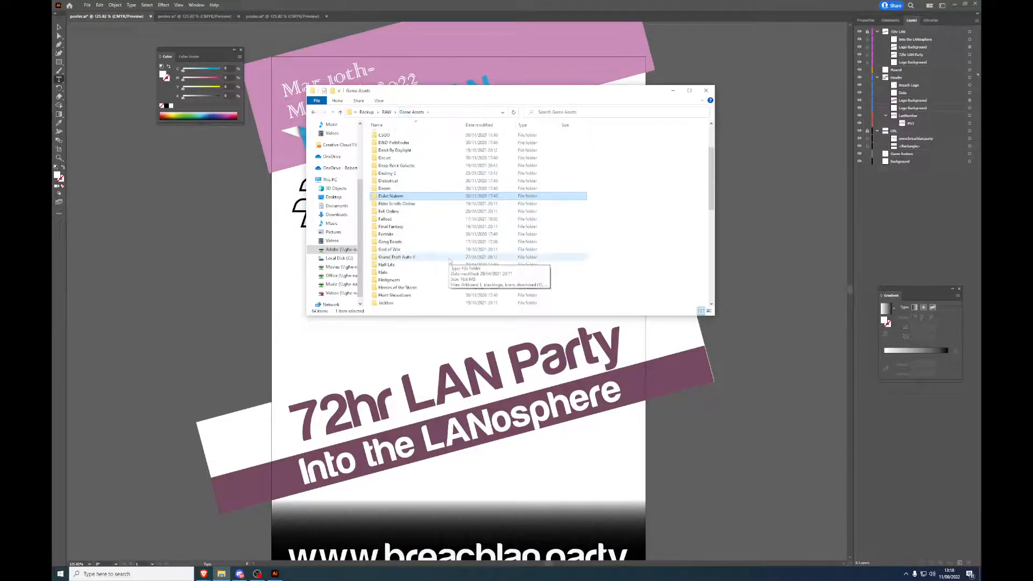
Step: Preview the Gang Beasts character image, then return to Game Assets and look further down the folder list
{"action": "double_click", "coordinate": [429, 242]}
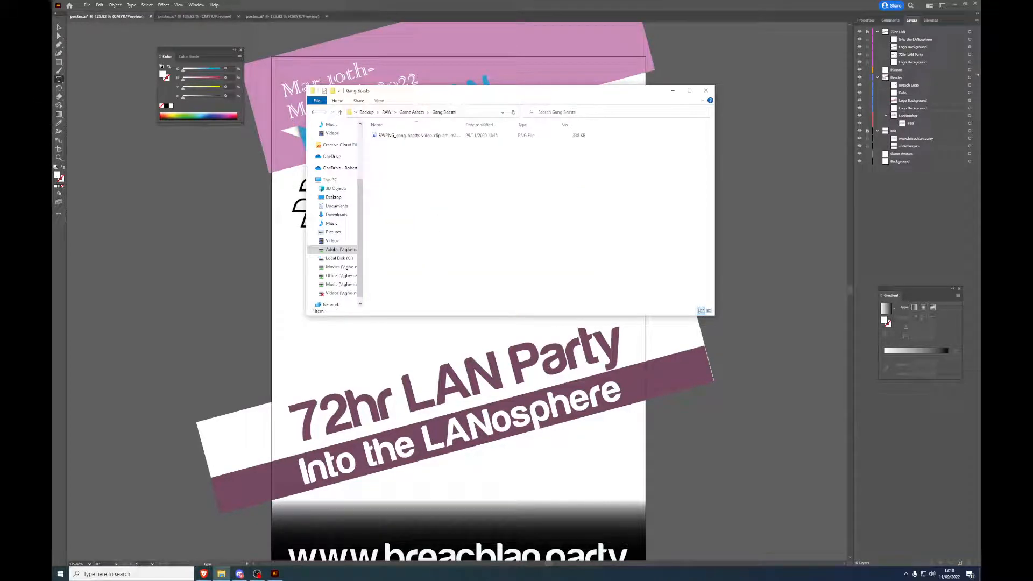
{"action": "double_click", "coordinate": [415, 135]}
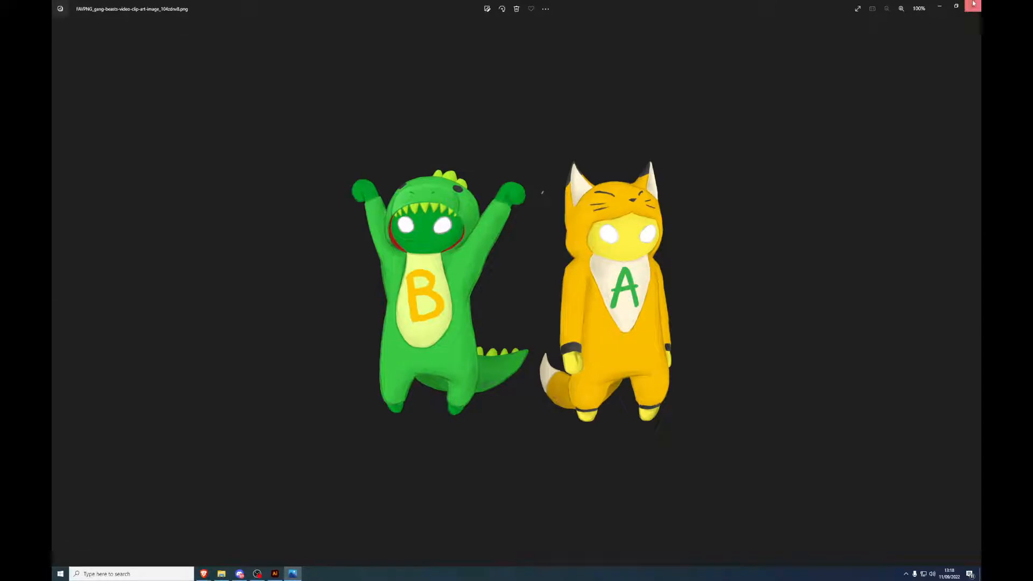
{"action": "left_click", "coordinate": [969, 6]}
{"action": "left_click", "coordinate": [412, 112]}
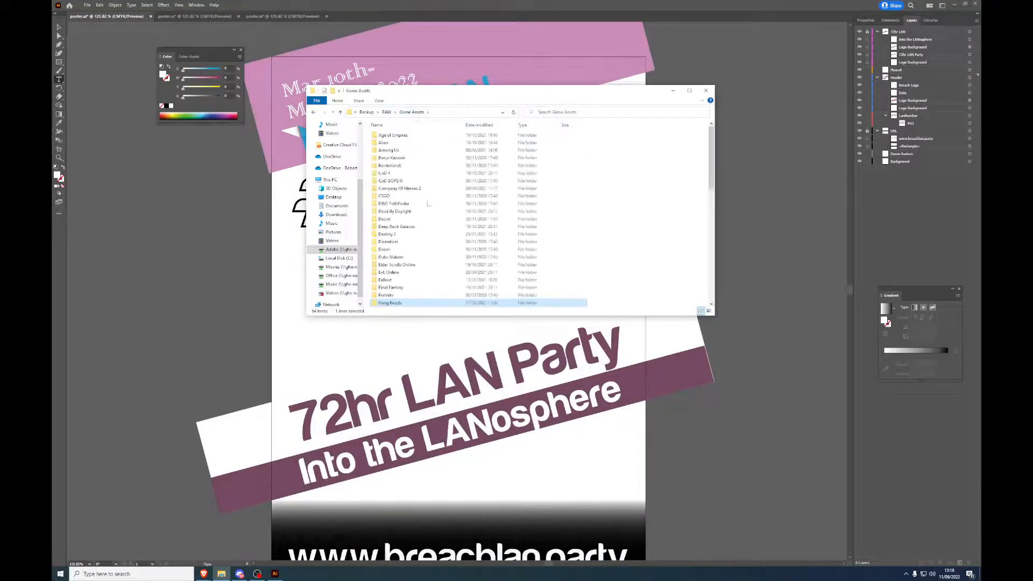
{"action": "scroll", "coordinate": [474, 296], "scroll_direction": "down", "scroll_amount": 2}
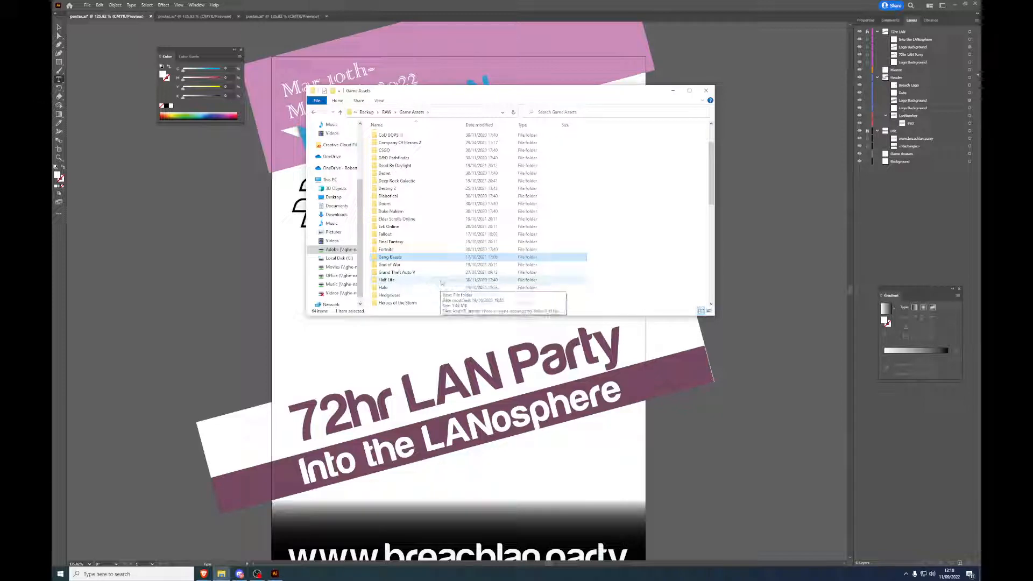
Step: Preview the character image in the Half Life folder and close it
{"action": "double_click", "coordinate": [425, 281]}
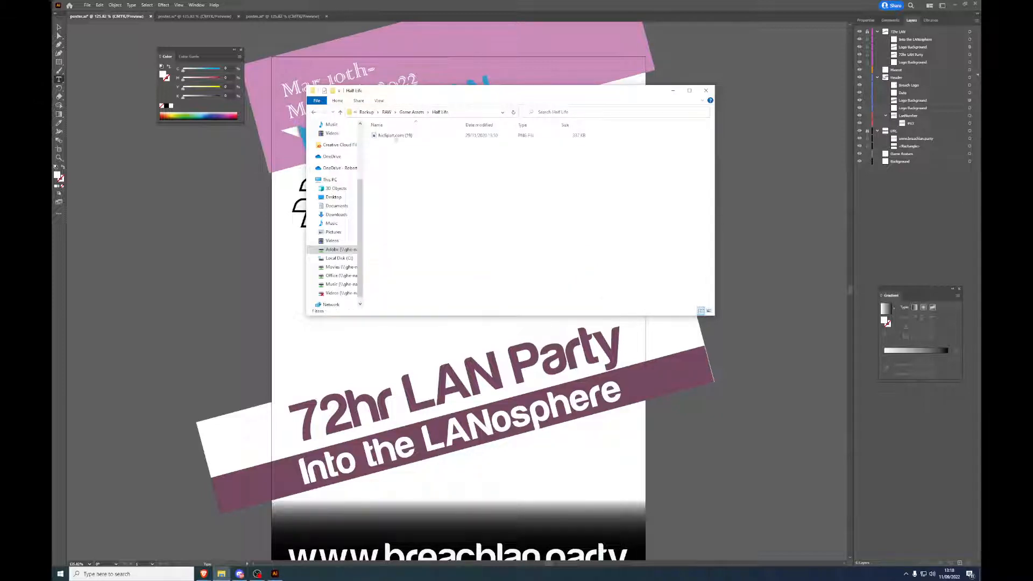
{"action": "left_click", "coordinate": [394, 136]}
{"action": "double_click", "coordinate": [395, 137]}
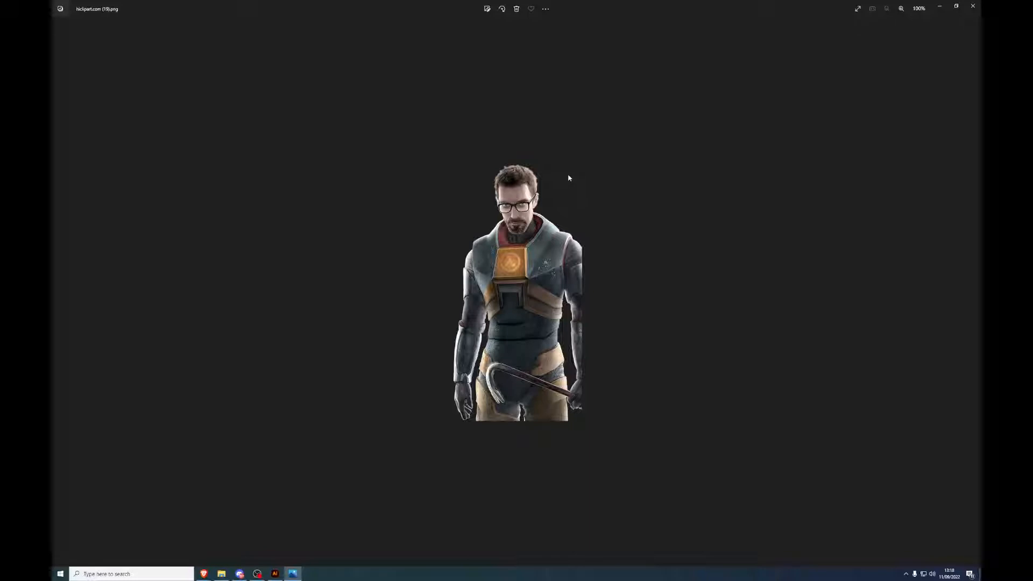
{"action": "left_click", "coordinate": [973, 6]}
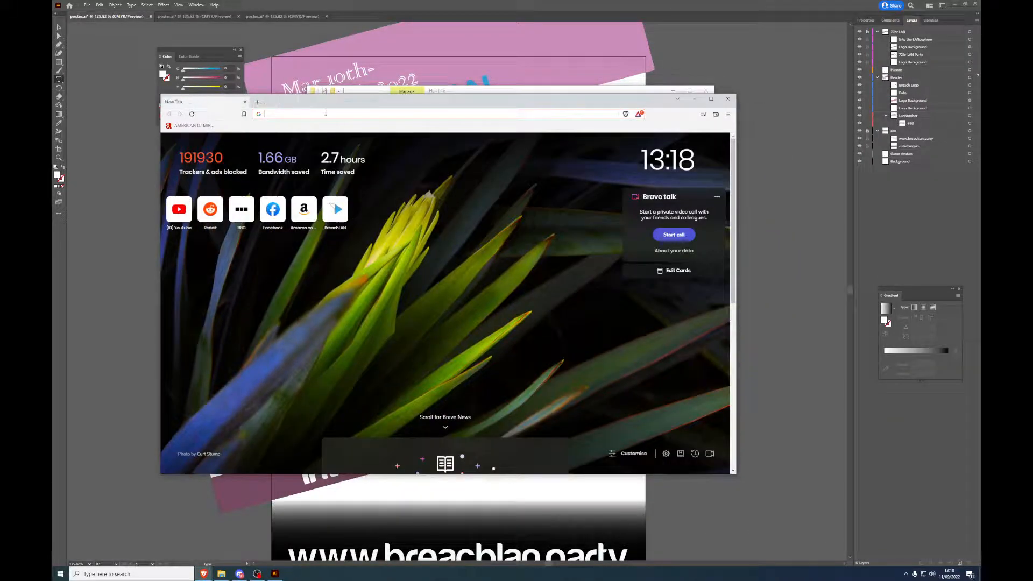
Step: Switch to the Brave browser, run a Google image search for "duke nukem transparent", and maximize the window
{"action": "type", "text": "dust"}
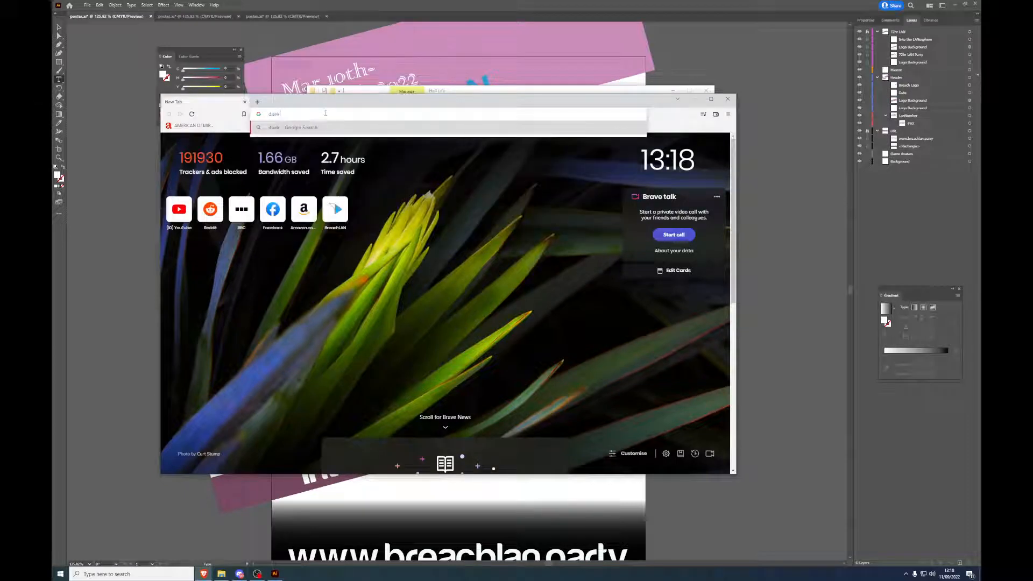
{"action": "key", "text": "BackSpace"}
{"action": "key", "text": "BackSpace"}
{"action": "type", "text": "ke nukem transparent"}
{"action": "key", "text": "Return"}
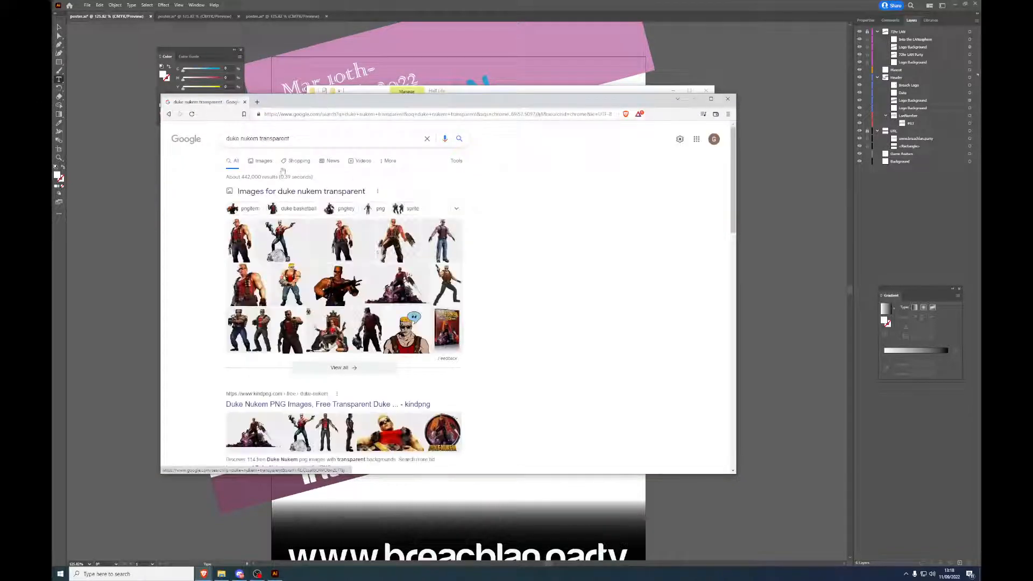
{"action": "left_click", "coordinate": [267, 163]}
{"action": "double_click", "coordinate": [594, 110]}
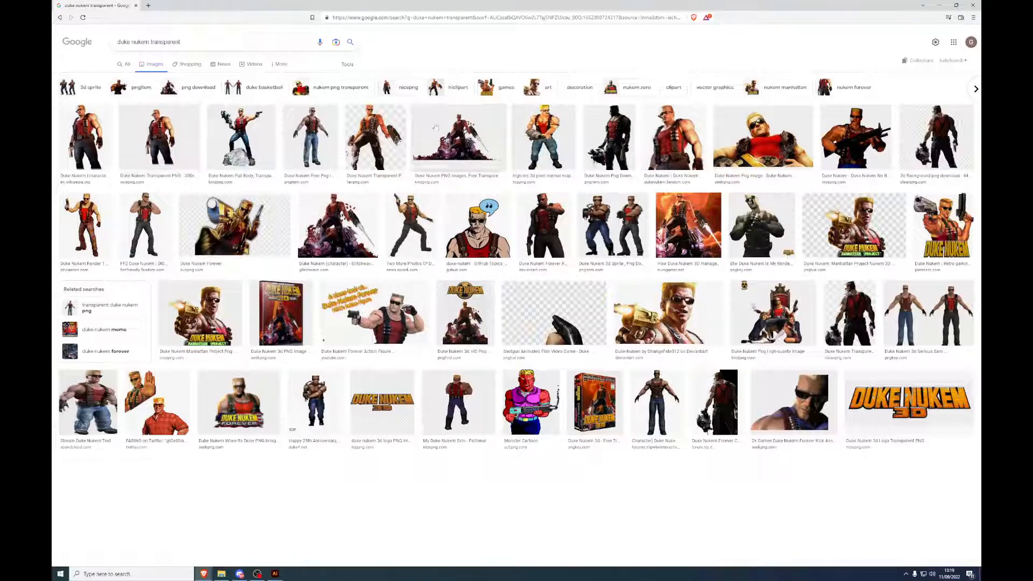
Step: Preview the pixel-art, NicePNG and Duke Nukem Wiki images from the search results as poster candidates
{"action": "left_click", "coordinate": [544, 139]}
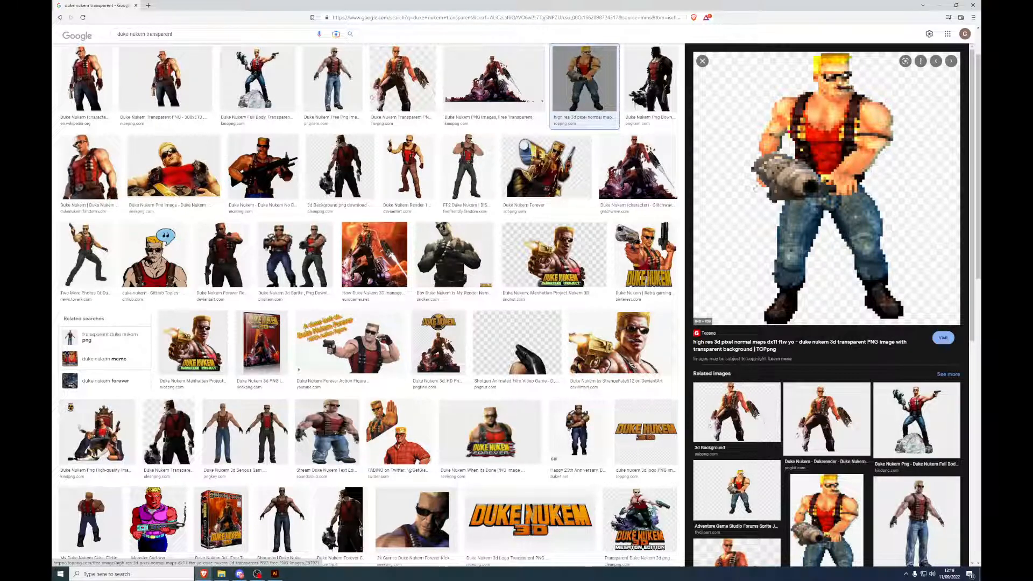
{"action": "left_click", "coordinate": [162, 87]}
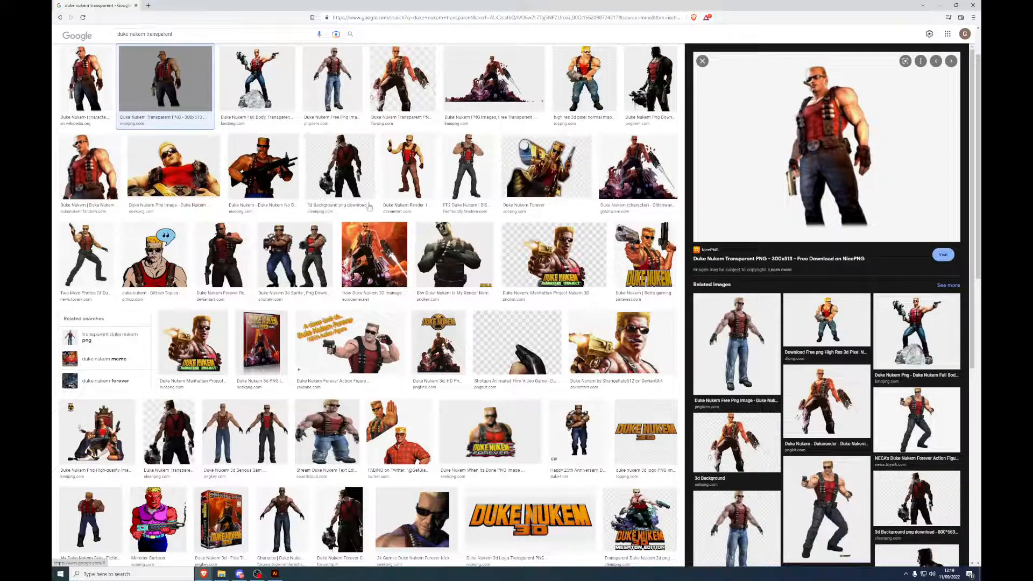
{"action": "scroll", "coordinate": [315, 284], "scroll_direction": "up", "scroll_amount": 2}
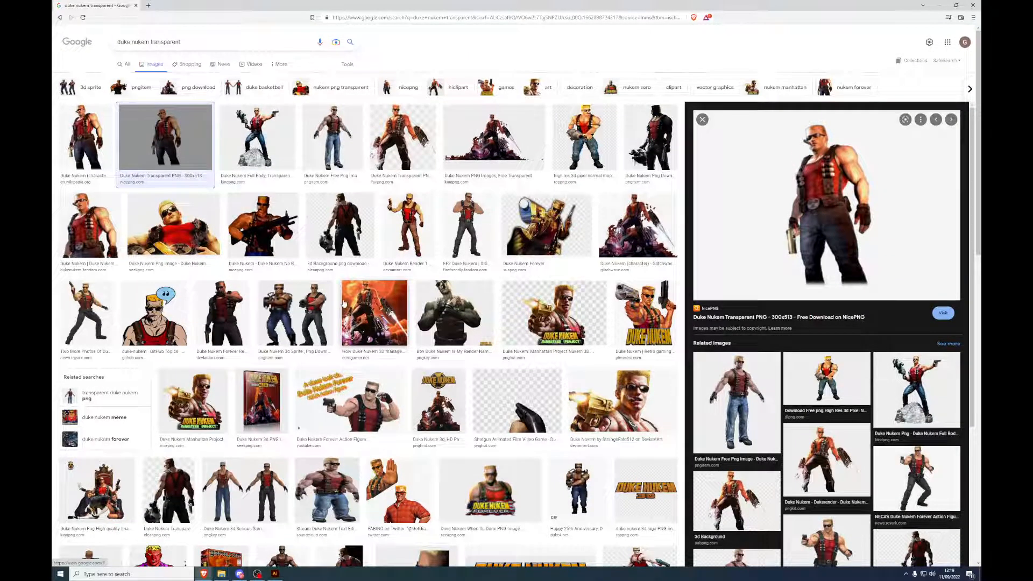
{"action": "left_click", "coordinate": [93, 232]}
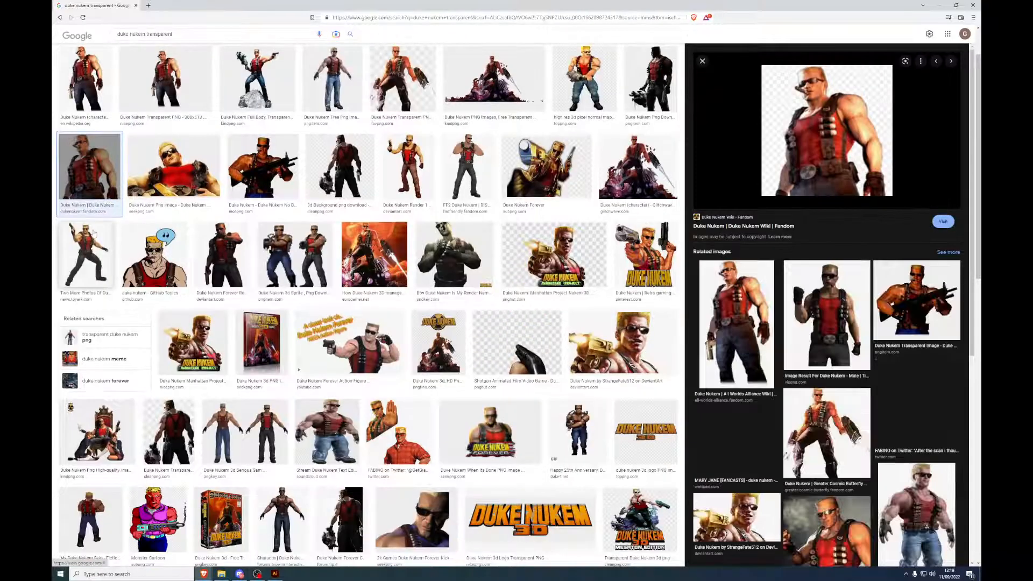
{"action": "mouse_move", "coordinate": [832, 125]}
{"action": "left_mouse_down"}
{"action": "mouse_move", "coordinate": [775, 160]}
{"action": "mouse_move", "coordinate": [816, 127]}
{"action": "left_mouse_up"}
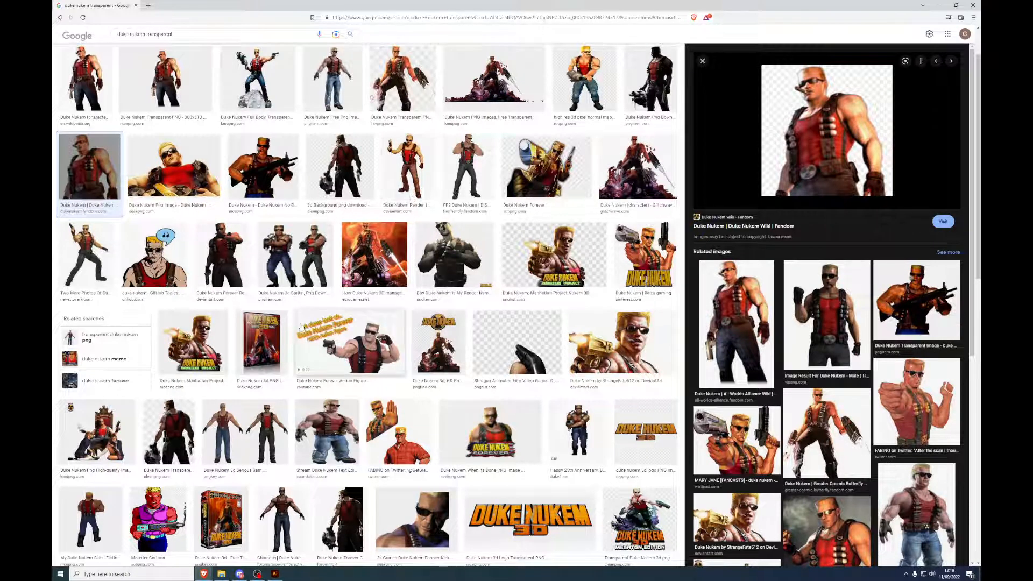
Step: Look through the lower image results, then preview the Wikipedia Duke Nukem character image
{"action": "scroll", "coordinate": [289, 327], "scroll_direction": "down", "scroll_amount": 3}
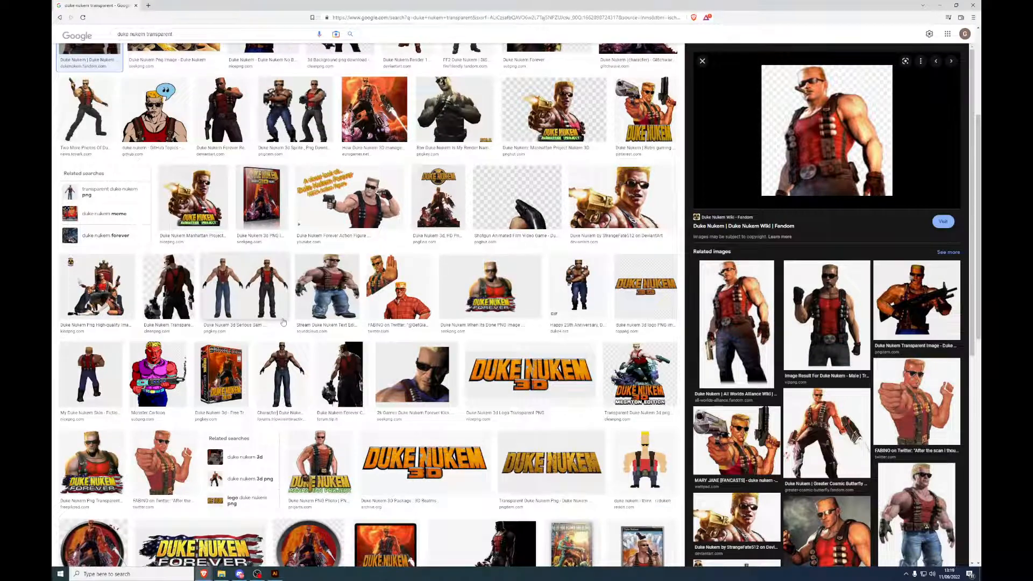
{"action": "scroll", "coordinate": [223, 327], "scroll_direction": "down", "scroll_amount": 2}
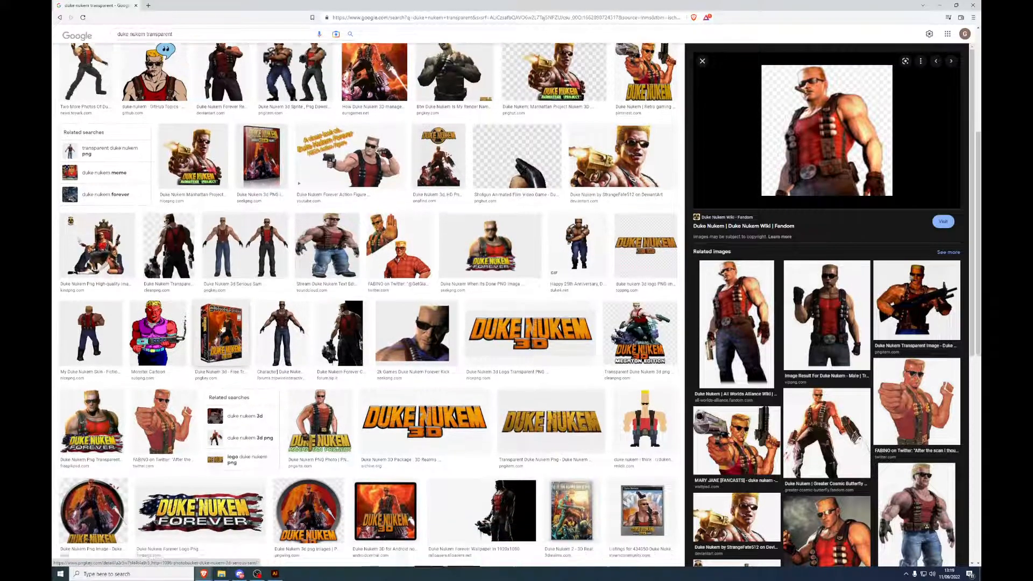
{"action": "scroll", "coordinate": [223, 328], "scroll_direction": "down", "scroll_amount": 1}
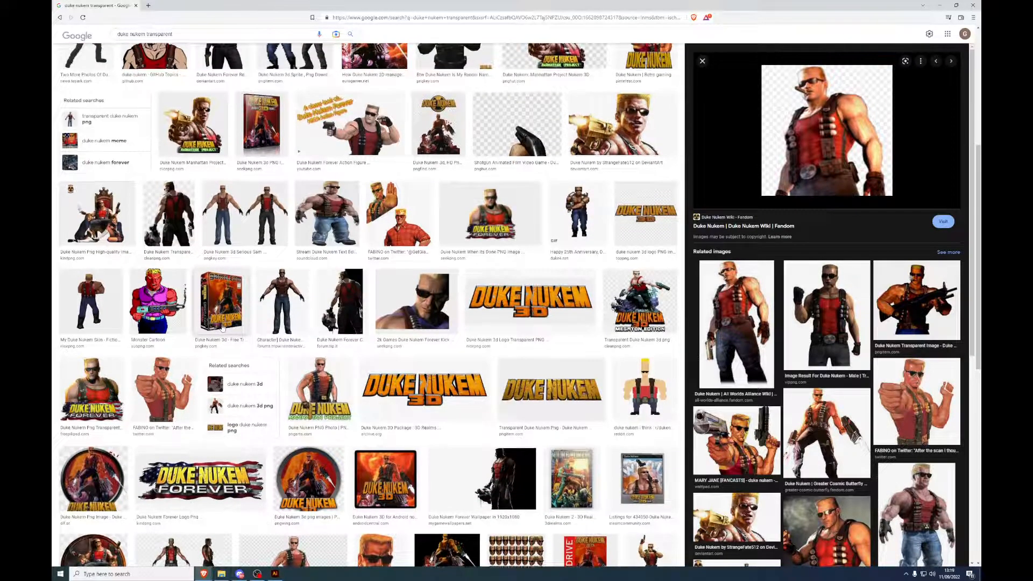
{"action": "scroll", "coordinate": [223, 327], "scroll_direction": "down", "scroll_amount": 3}
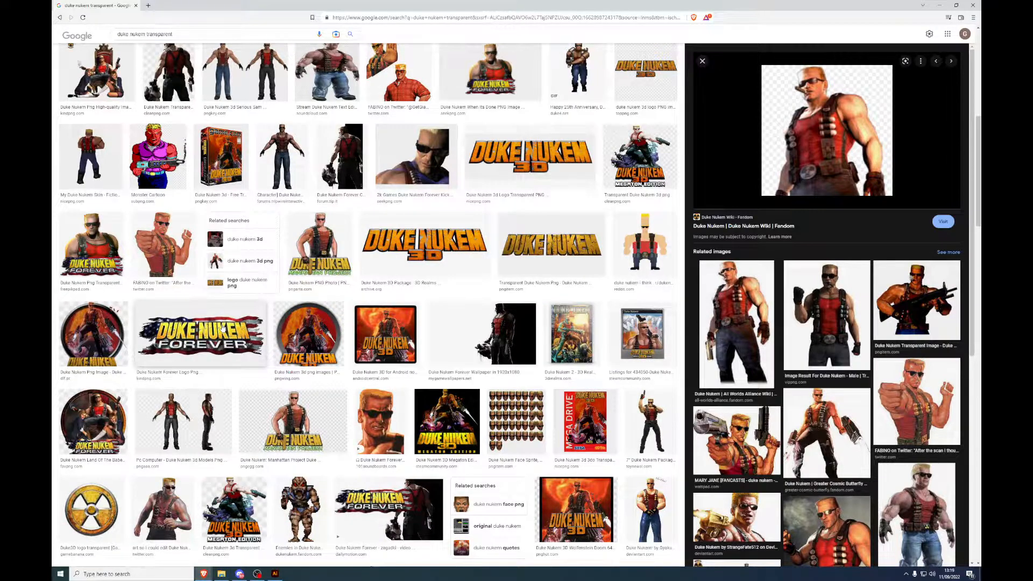
{"action": "scroll", "coordinate": [222, 328], "scroll_direction": "down", "scroll_amount": 5}
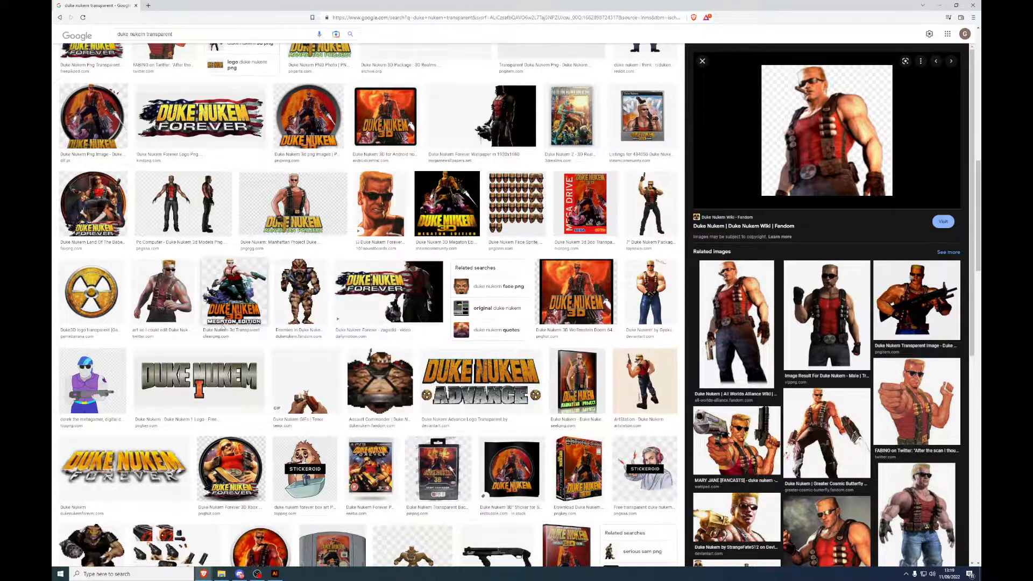
{"action": "scroll", "coordinate": [223, 328], "scroll_direction": "up", "scroll_amount": 10}
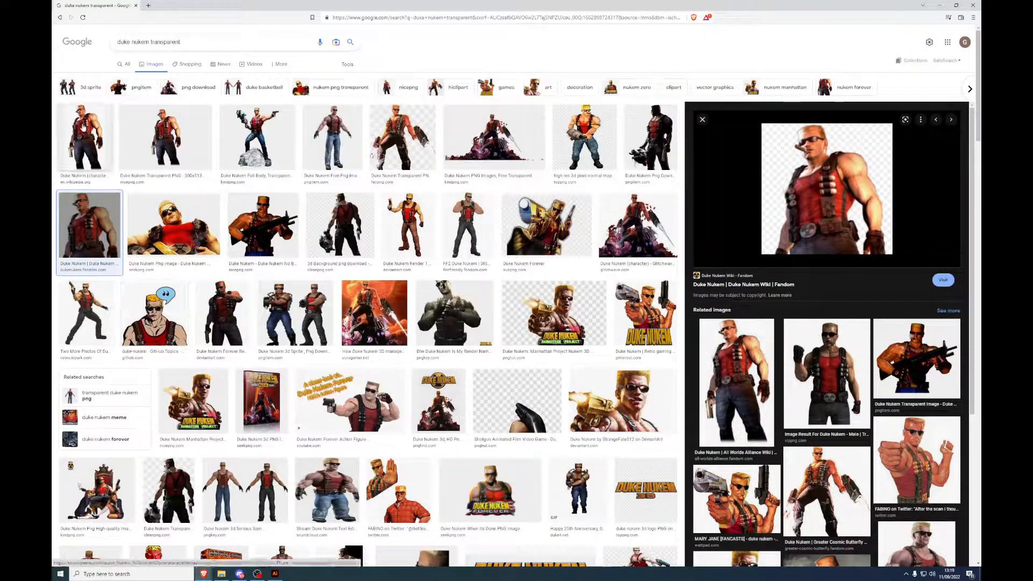
{"action": "left_click", "coordinate": [84, 127]}
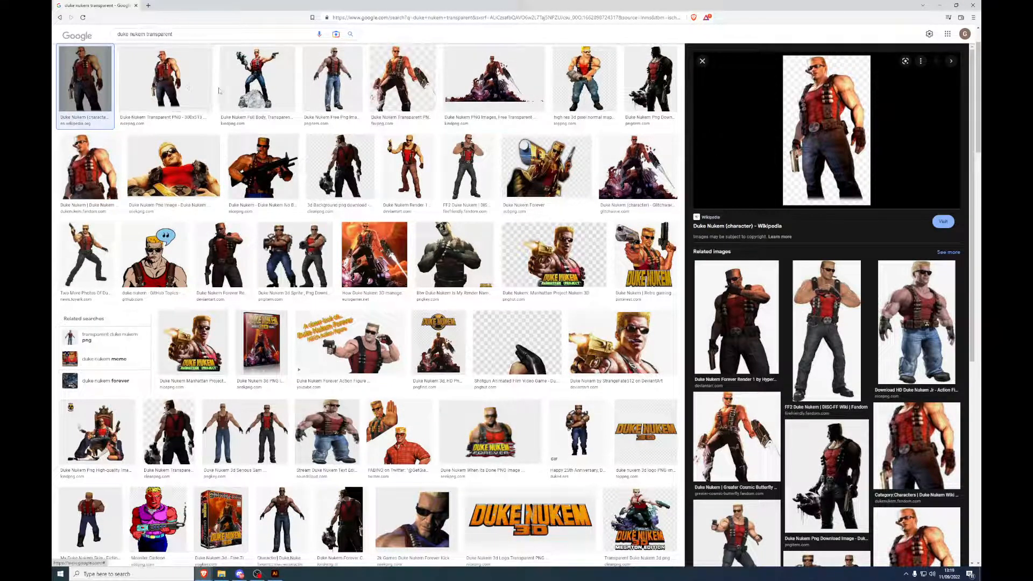
Step: Examine the rest of the Duke Nukem image results for a usable full-body character on a transparent background
{"action": "scroll", "coordinate": [404, 102], "scroll_direction": "up", "scroll_amount": 1}
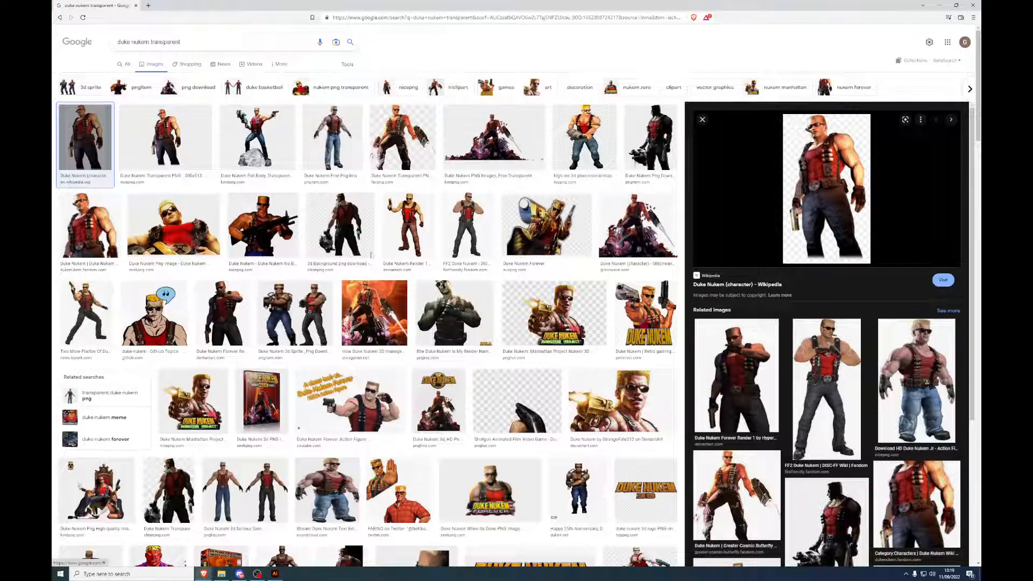
{"action": "scroll", "coordinate": [347, 290], "scroll_direction": "down", "scroll_amount": 2}
{"action": "scroll", "coordinate": [370, 296], "scroll_direction": "down", "scroll_amount": 3}
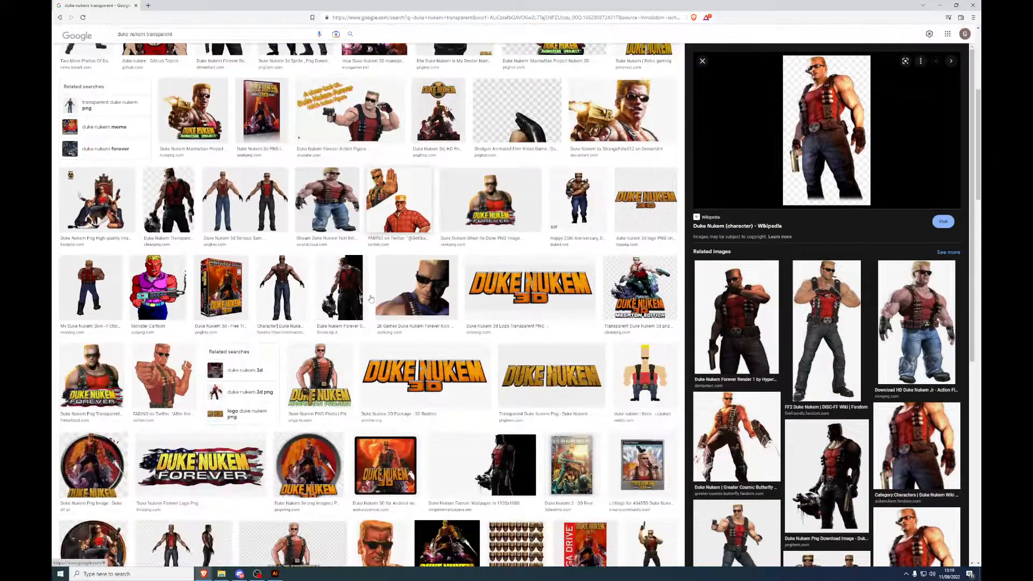
{"action": "scroll", "coordinate": [384, 305], "scroll_direction": "down", "scroll_amount": 5}
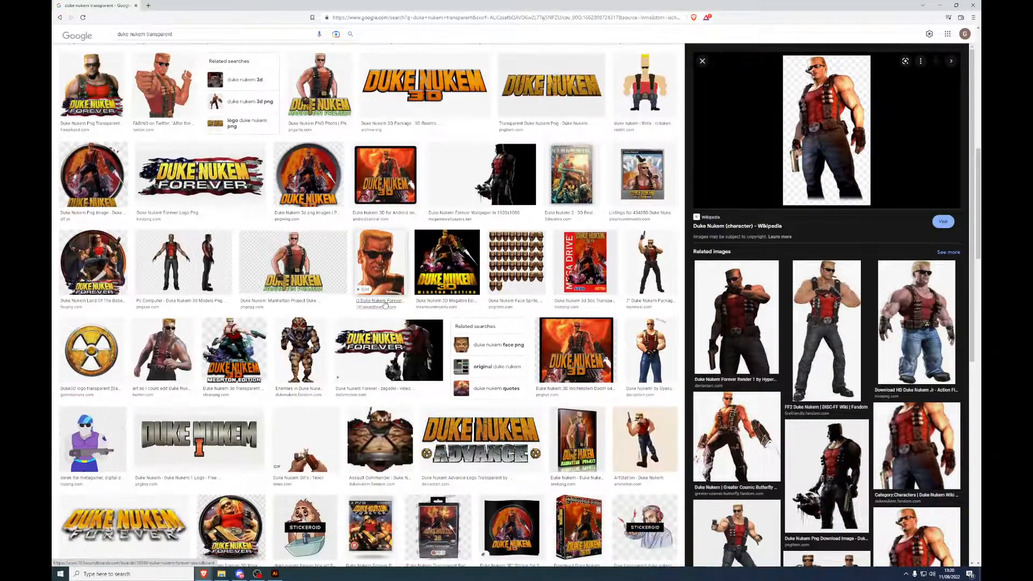
{"action": "scroll", "coordinate": [385, 303], "scroll_direction": "down", "scroll_amount": 5}
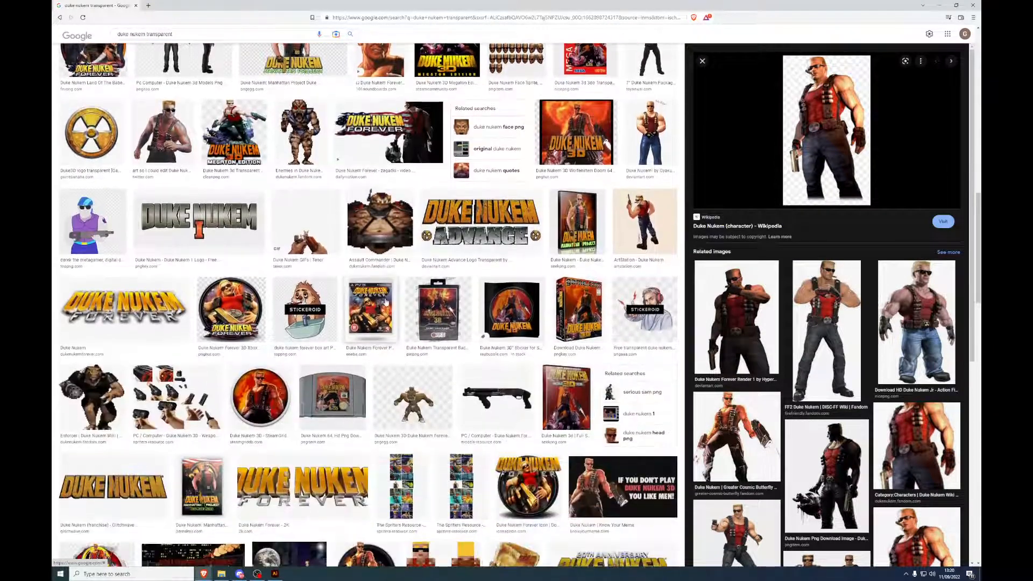
{"action": "scroll", "coordinate": [385, 303], "scroll_direction": "down", "scroll_amount": 8}
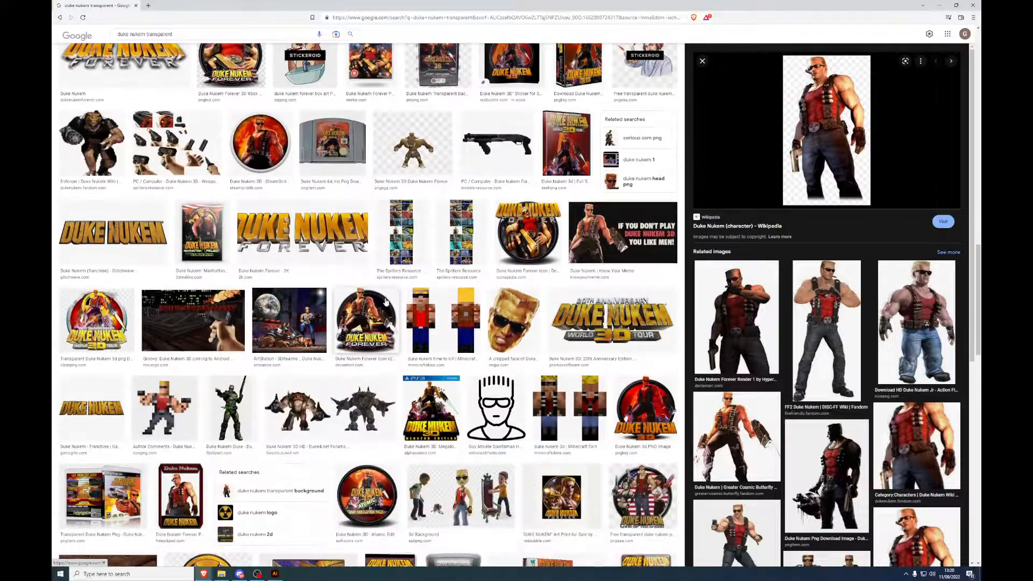
{"action": "scroll", "coordinate": [386, 301], "scroll_direction": "down", "scroll_amount": 5}
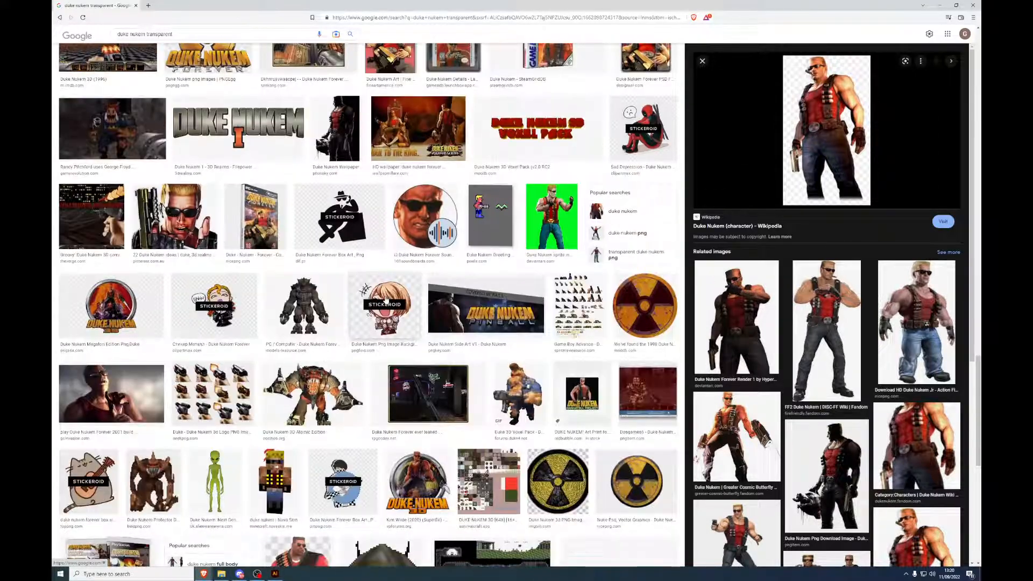
{"action": "scroll", "coordinate": [386, 300], "scroll_direction": "down", "scroll_amount": 5}
{"action": "scroll", "coordinate": [386, 300], "scroll_direction": "down", "scroll_amount": 3}
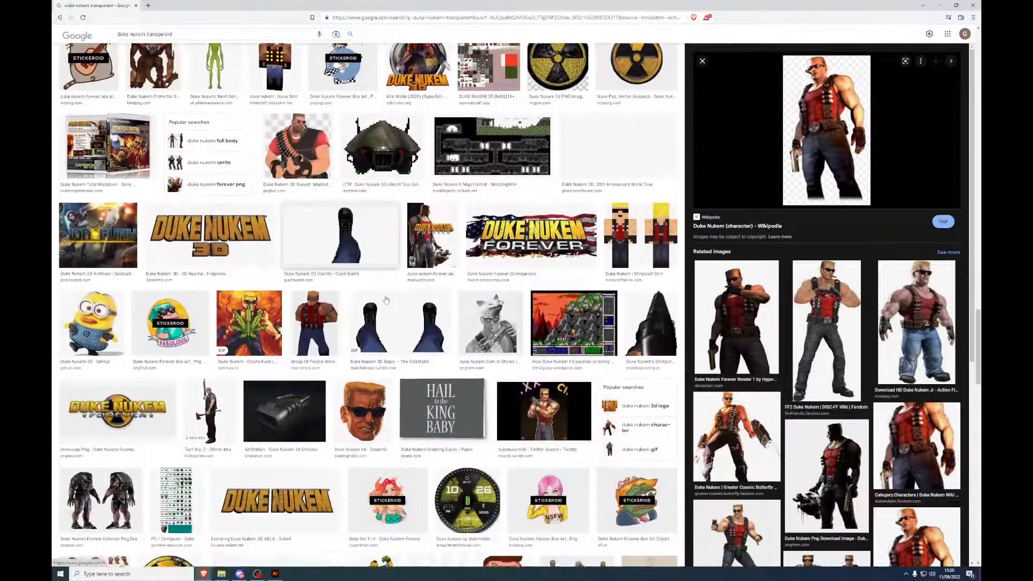
{"action": "scroll", "coordinate": [386, 300], "scroll_direction": "down", "scroll_amount": 6}
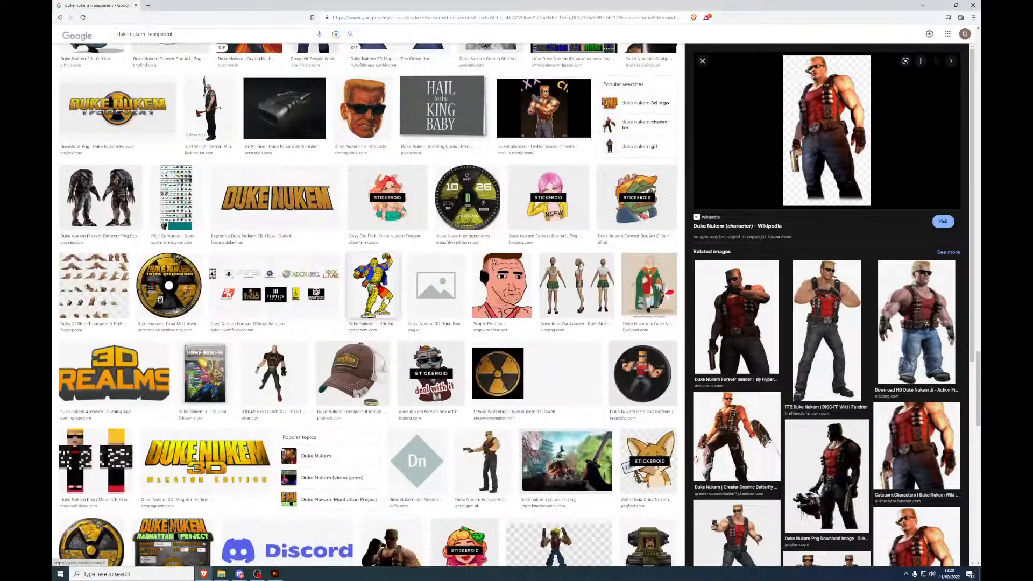
{"action": "scroll", "coordinate": [386, 300], "scroll_direction": "up", "scroll_amount": 20}
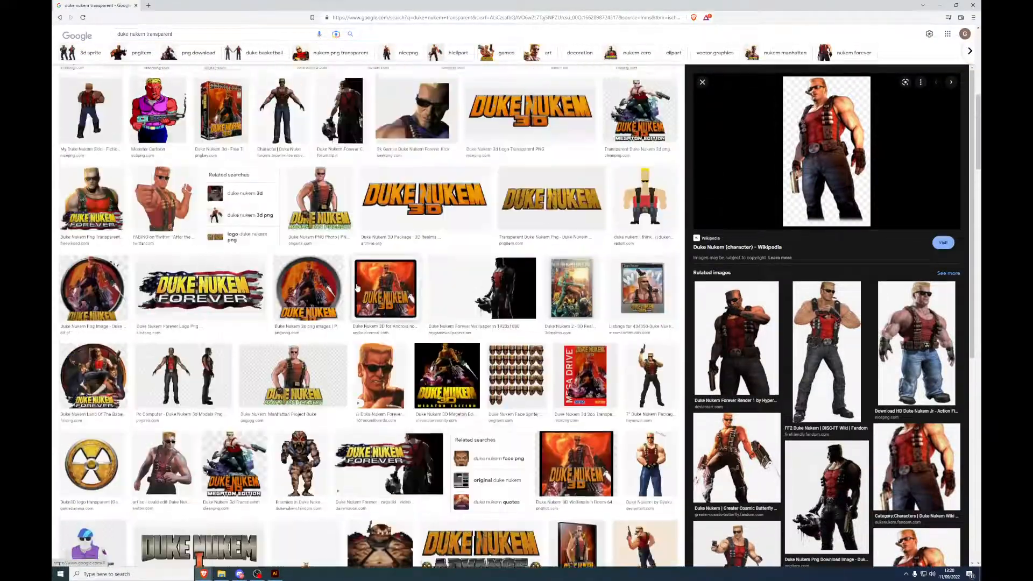
{"action": "scroll", "coordinate": [356, 288], "scroll_direction": "up", "scroll_amount": 8}
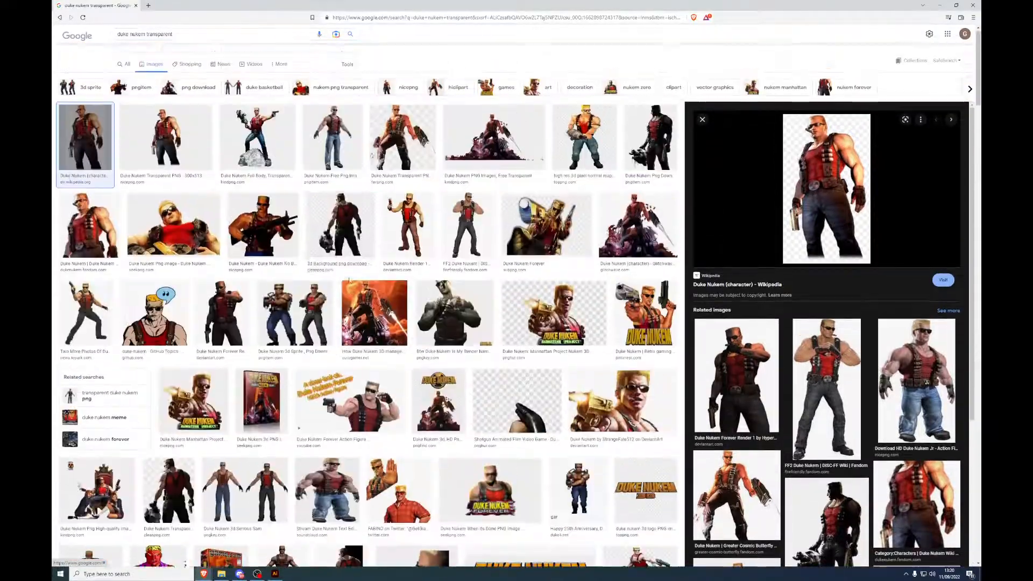
Step: Refine the image search to "duke nukem transparent highres" and preview the full-body kindpng image
{"action": "left_click", "coordinate": [211, 45]}
{"action": "type", "text": "highres"}
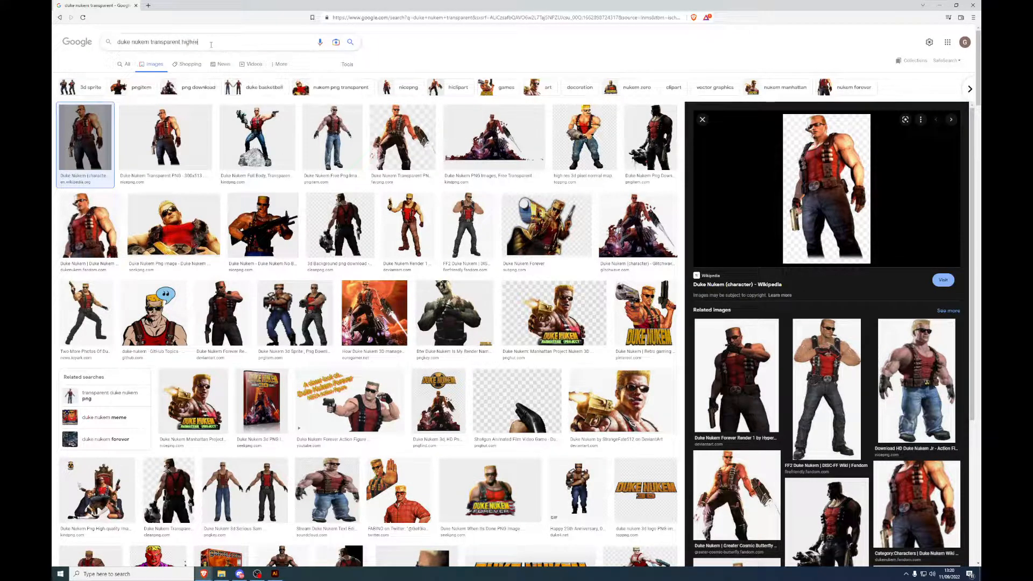
{"action": "key", "text": "Return"}
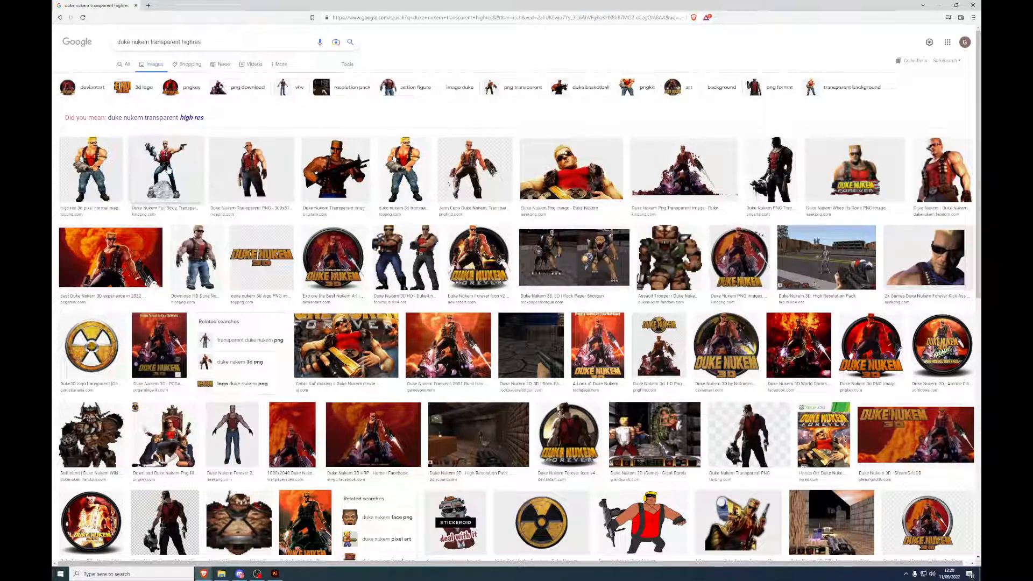
{"action": "left_click", "coordinate": [168, 170]}
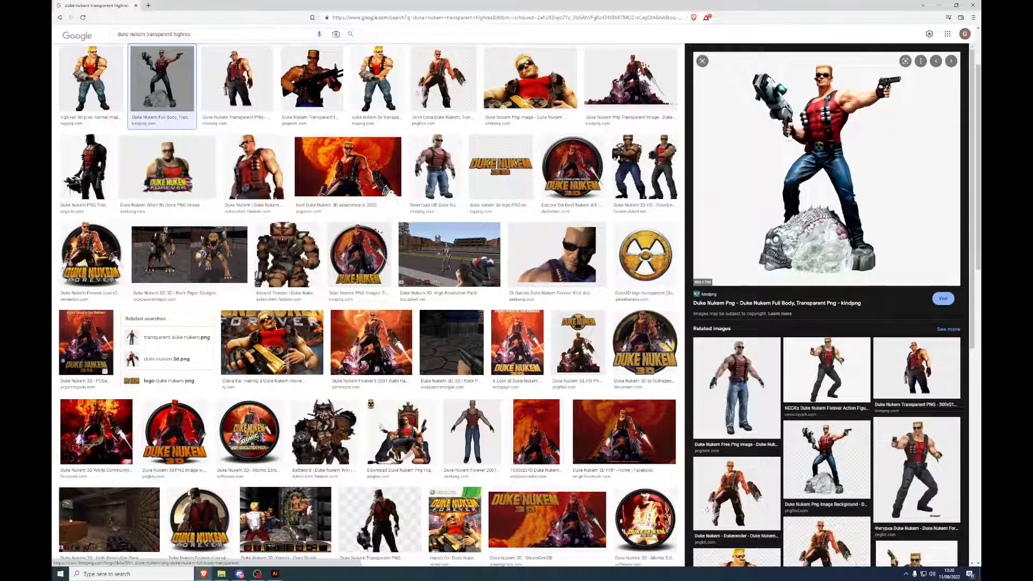
Step: Preview the full-body NicePNG Duke Nukem image, open its source page and start the PNG download
{"action": "left_click", "coordinate": [251, 78]}
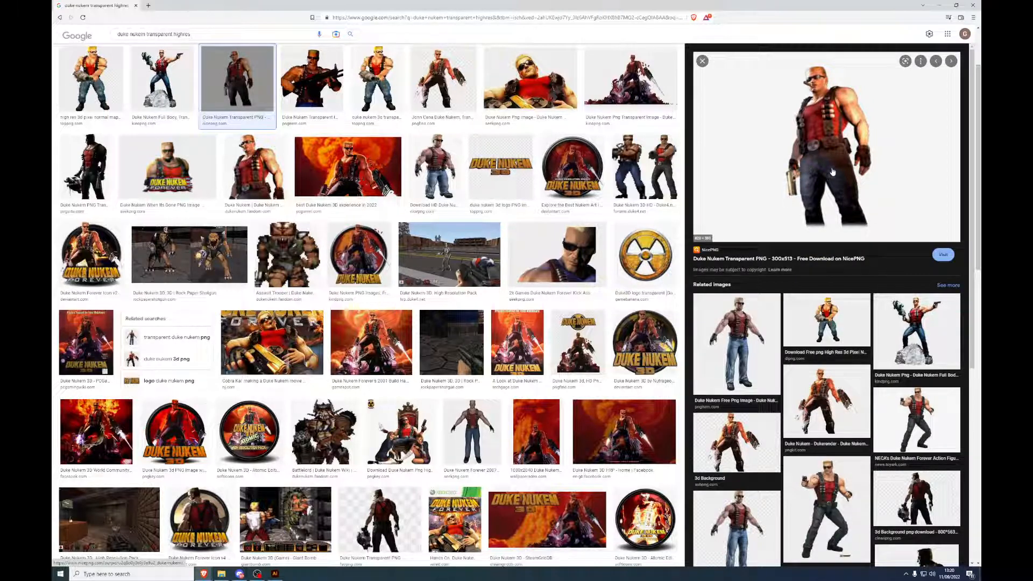
{"action": "mouse_move", "coordinate": [836, 169]}
{"action": "left_mouse_down"}
{"action": "mouse_move", "coordinate": [764, 172]}
{"action": "mouse_move", "coordinate": [815, 162]}
{"action": "mouse_move", "coordinate": [824, 171]}
{"action": "left_mouse_up"}
{"action": "mouse_move", "coordinate": [814, 158]}
{"action": "left_mouse_down"}
{"action": "mouse_move", "coordinate": [816, 143]}
{"action": "mouse_move", "coordinate": [710, 146]}
{"action": "mouse_move", "coordinate": [691, 133]}
{"action": "mouse_move", "coordinate": [798, 147]}
{"action": "left_mouse_up"}
{"action": "left_click", "coordinate": [861, 183]}
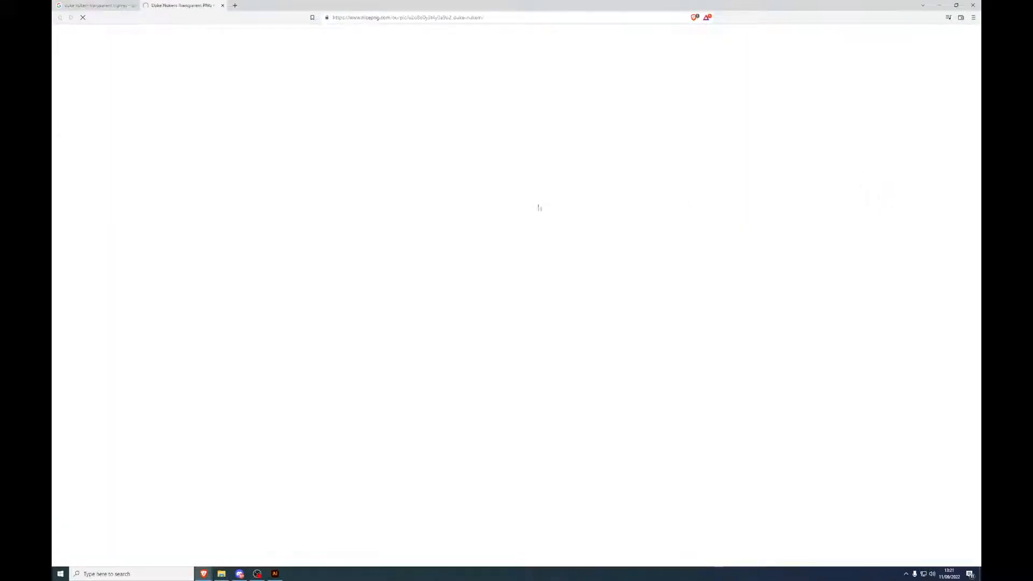
{"action": "left_click", "coordinate": [616, 191]}
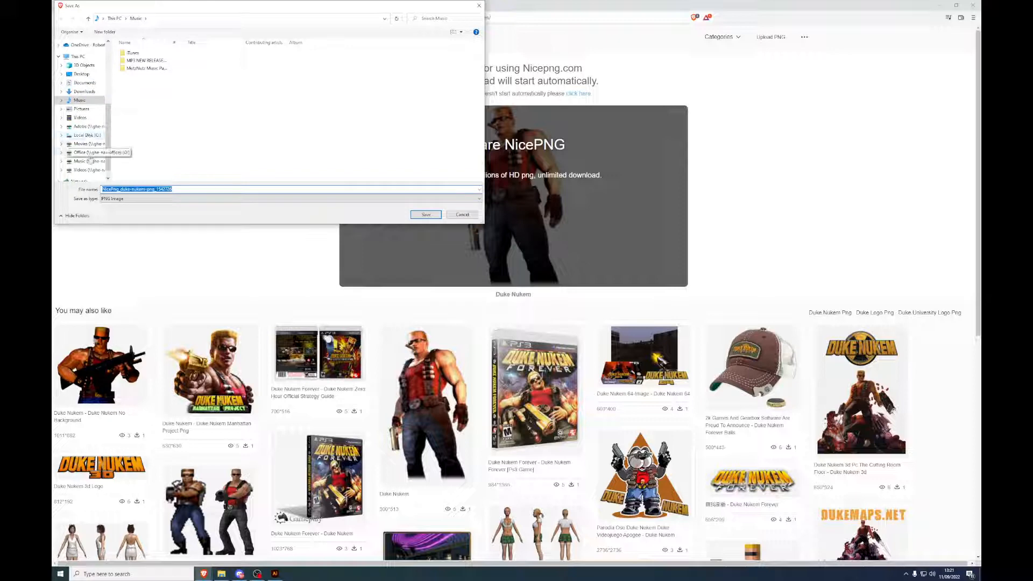
Step: Save the NicePNG image on the Adobe network drive in Backup > RAW > Game Assets > Duke Nukem
{"action": "left_click", "coordinate": [93, 128]}
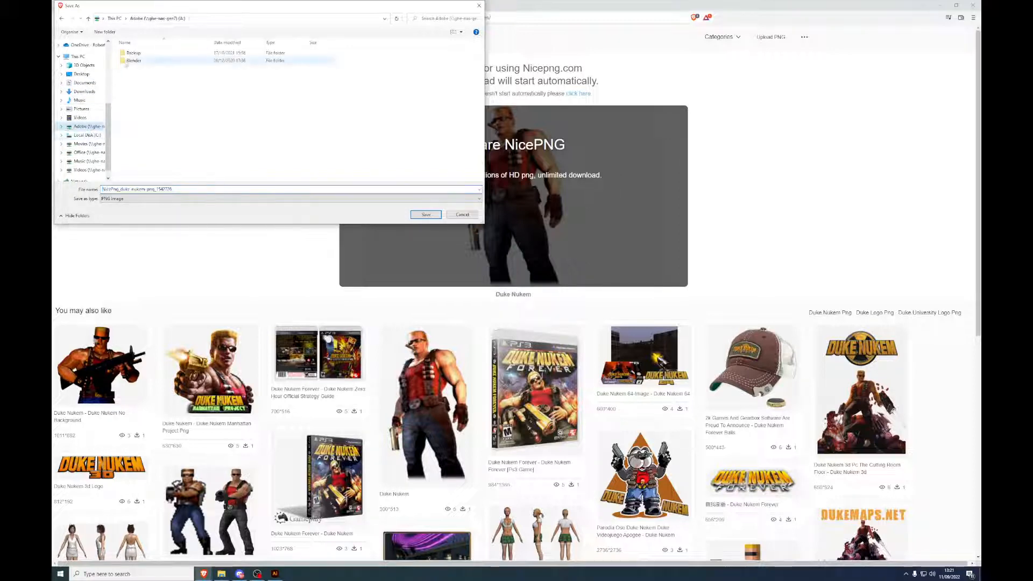
{"action": "double_click", "coordinate": [133, 52]}
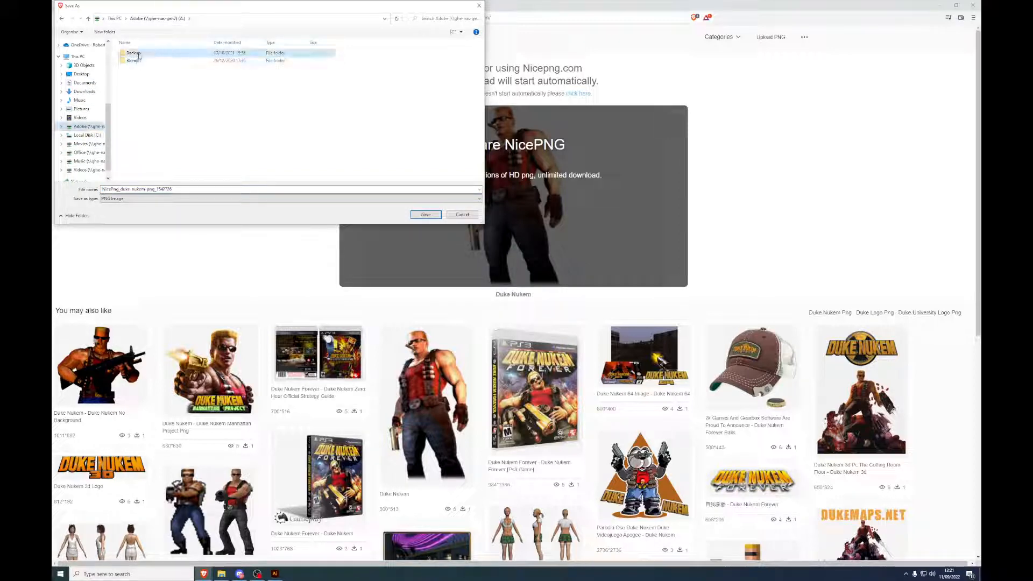
{"action": "double_click", "coordinate": [135, 68]}
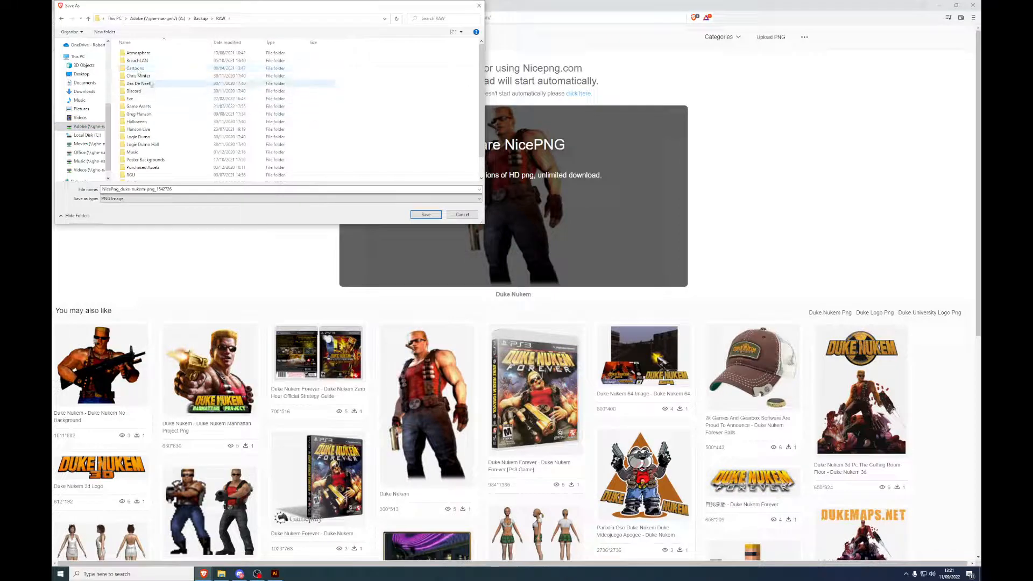
{"action": "double_click", "coordinate": [161, 106]}
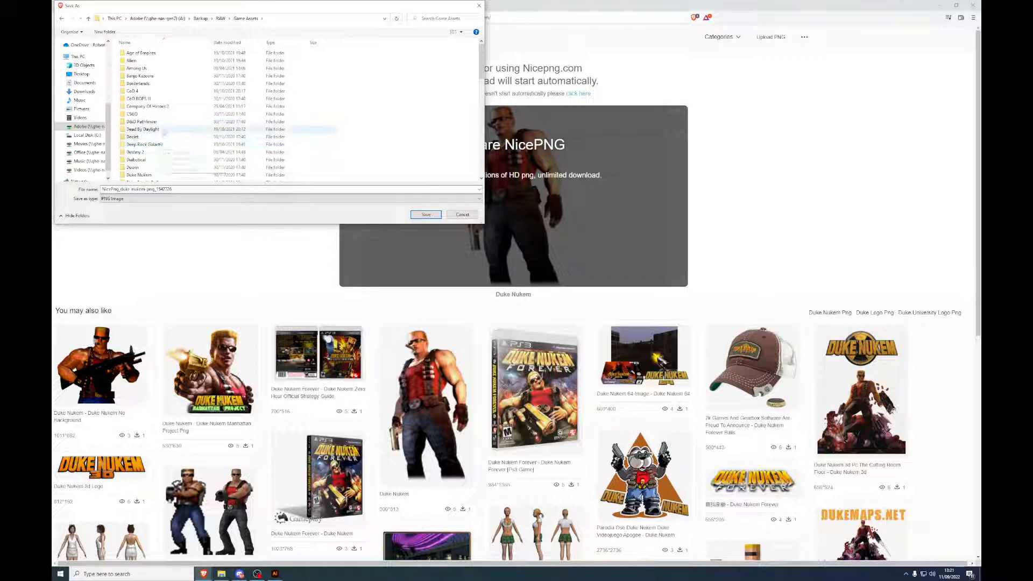
{"action": "double_click", "coordinate": [163, 175]}
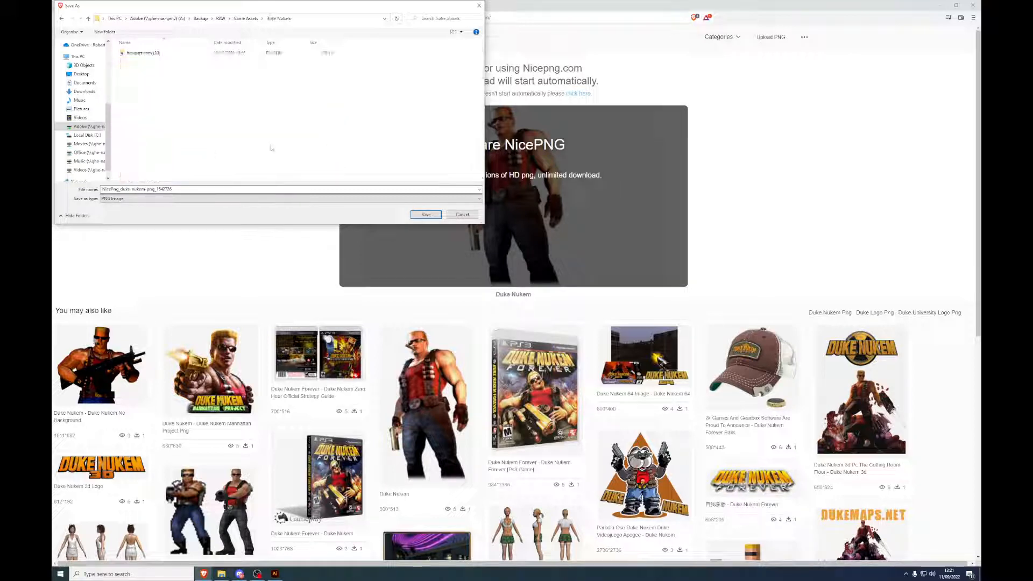
{"action": "left_click", "coordinate": [425, 214]}
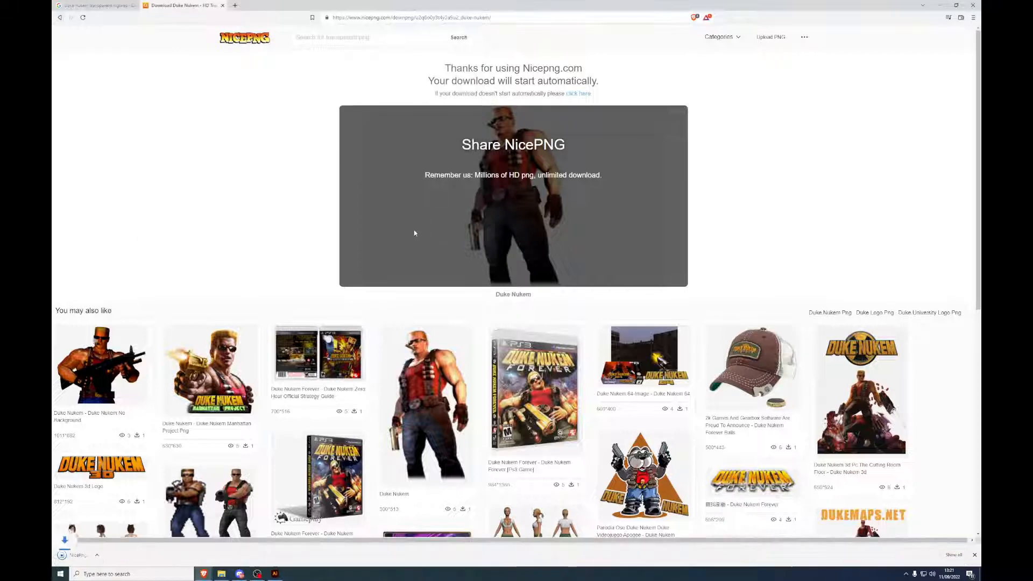
Step: Place the downloaded NicePNG Duke Nukem image beside the #63 poster in Illustrator and delete the stray Lorem ipsum text
{"action": "left_click_drag", "start_coordinate": [426, 10], "coordinate": [1032, 111]}
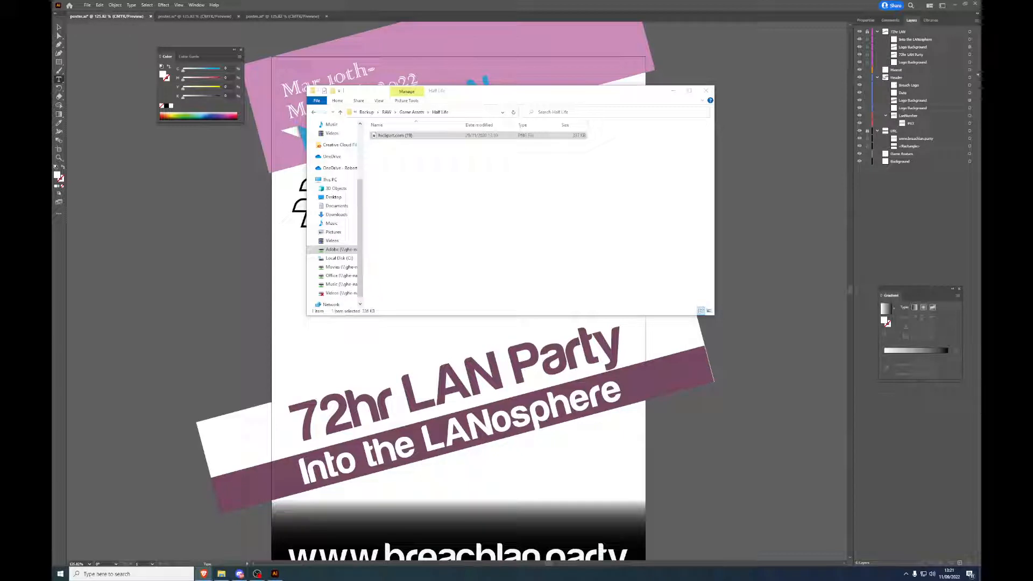
{"action": "left_click_drag", "start_coordinate": [981, 269], "coordinate": [769, 255]}
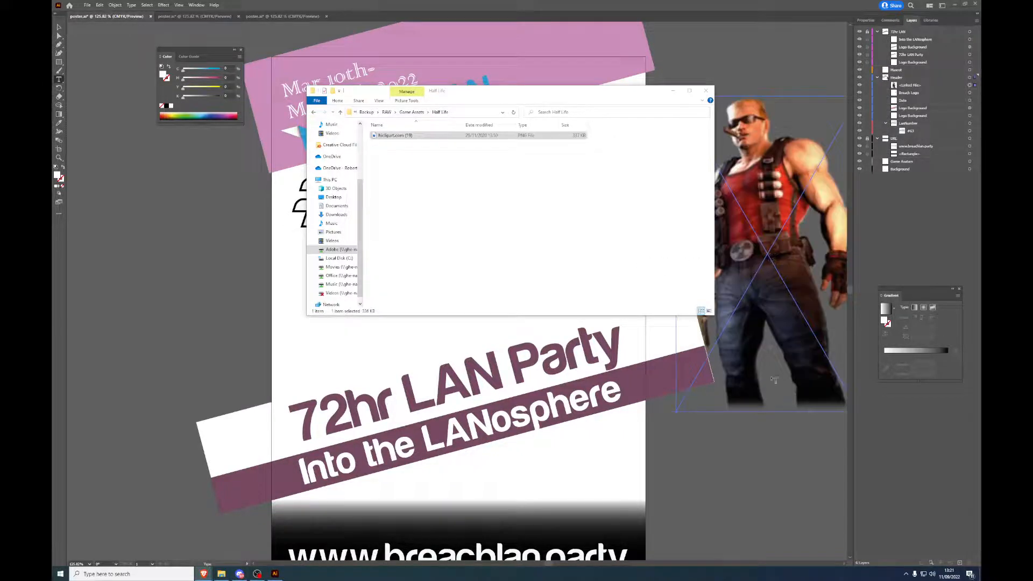
{"action": "left_click", "coordinate": [790, 449]}
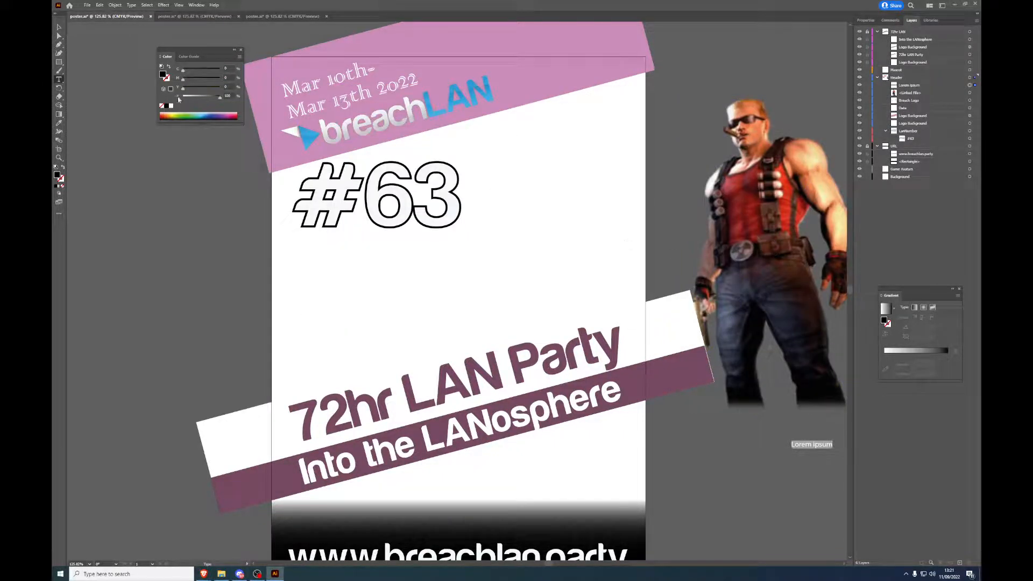
{"action": "key", "text": "Escape"}
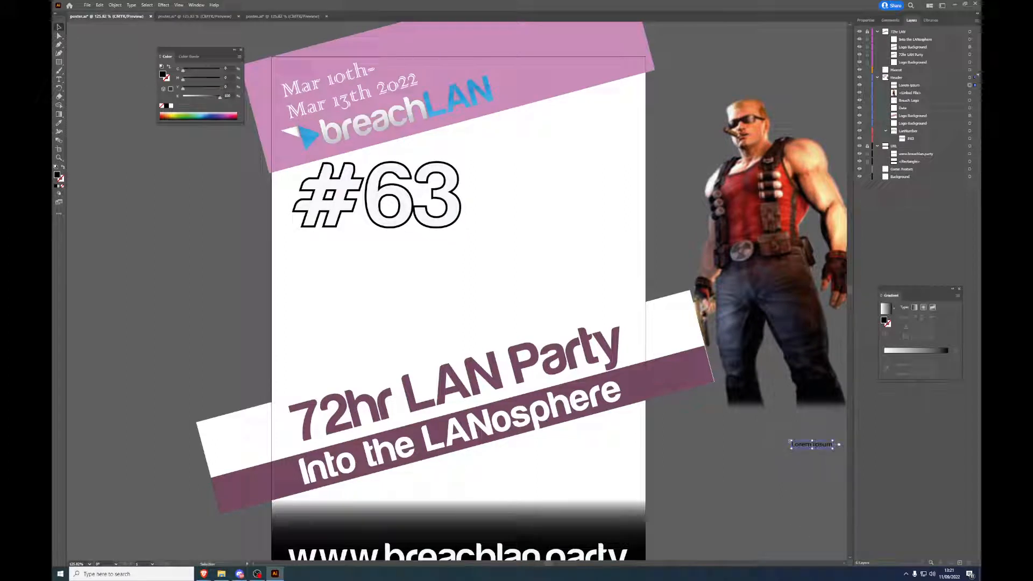
{"action": "key", "text": "Delete"}
Step: Position the NicePNG Duke Nukem beside the #63 number, try moving him off the poster, and undo that move
{"action": "left_click_drag", "start_coordinate": [776, 233], "coordinate": [591, 196]}
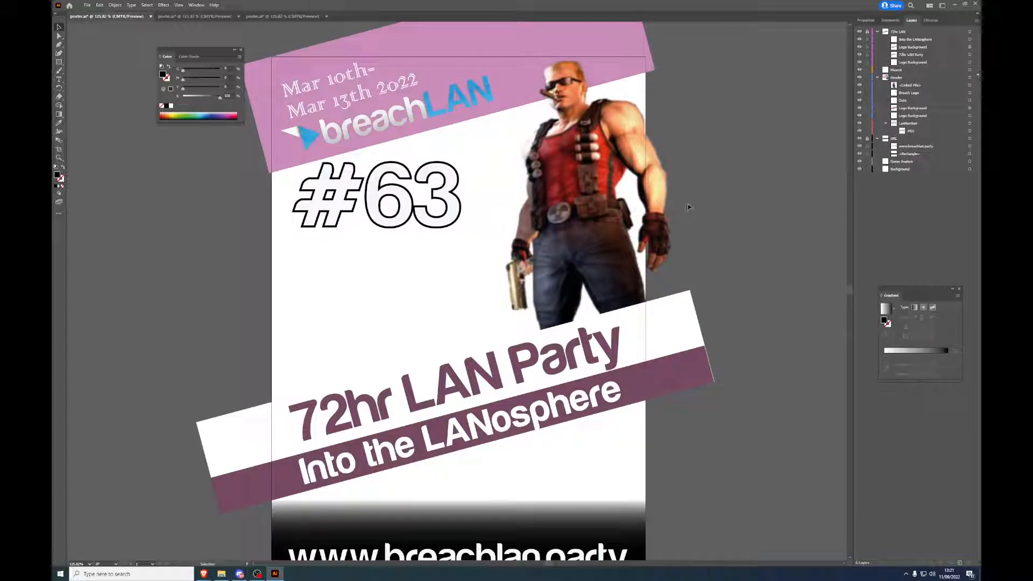
{"action": "scroll", "coordinate": [736, 211], "scroll_direction": "up", "scroll_amount": 3}
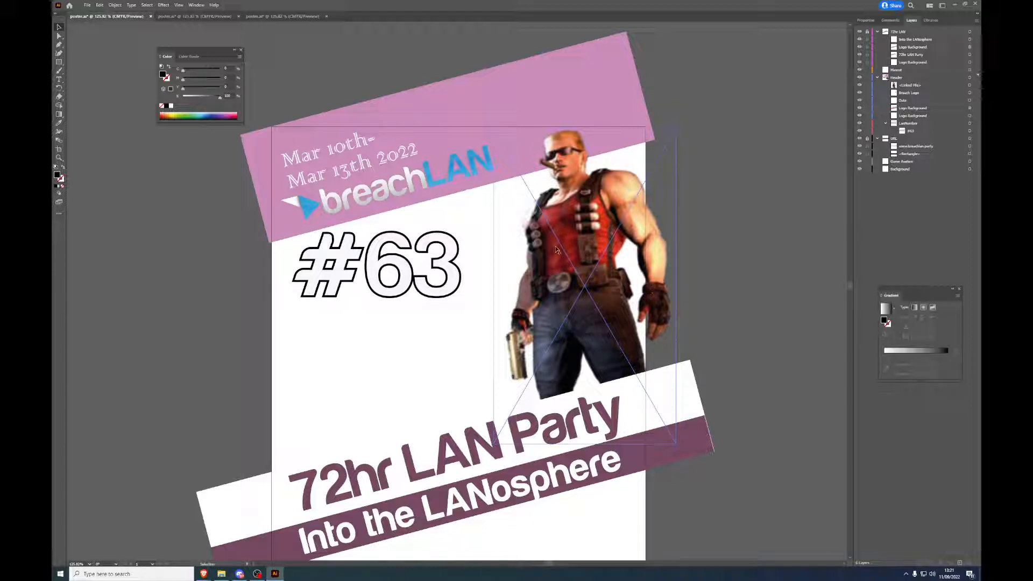
{"action": "left_click_drag", "start_coordinate": [575, 247], "coordinate": [785, 243]}
{"action": "key", "text": "ctrl+z"}
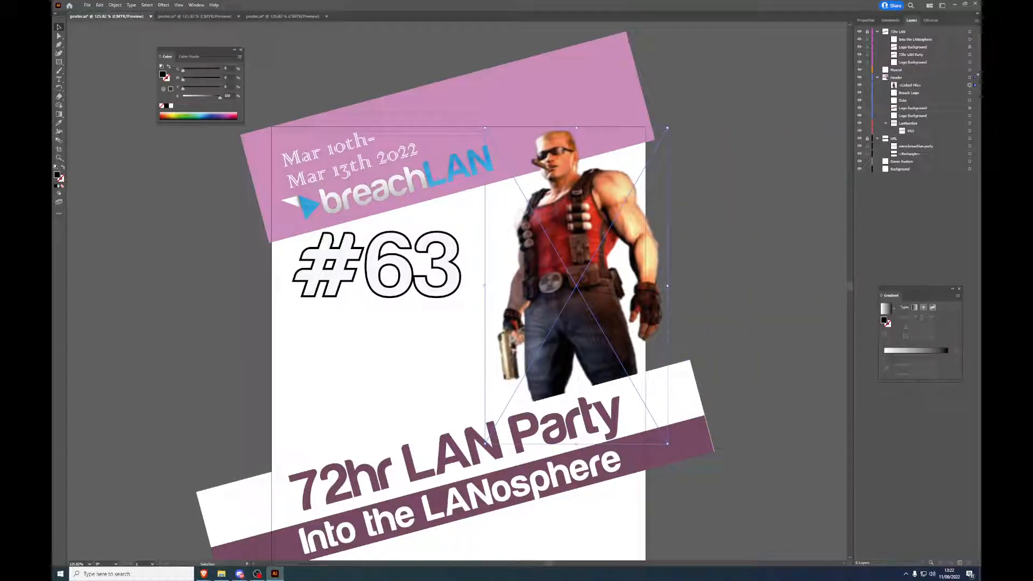
Step: Return to the browser's Duke Nukem image results and preview the Duke Nukem Wiki and PngFind images
{"action": "left_click_drag", "start_coordinate": [981, 94], "coordinate": [405, 96]}
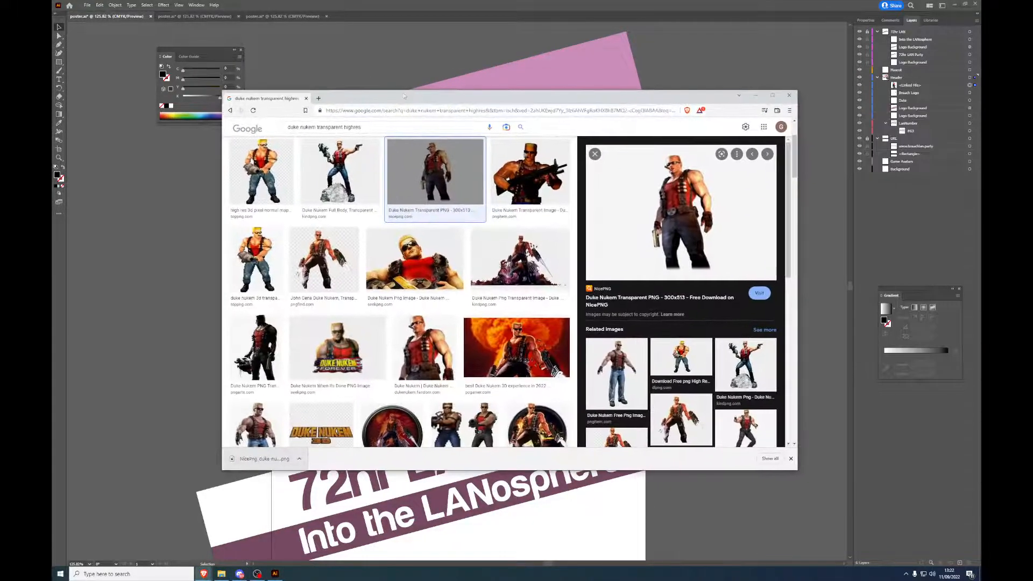
{"action": "double_click", "coordinate": [421, 96]}
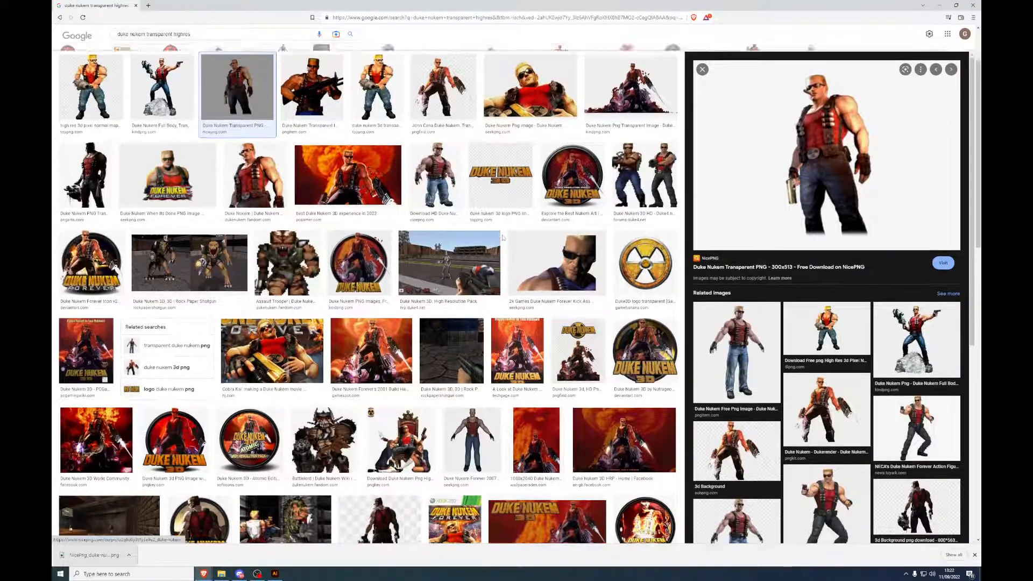
{"action": "scroll", "coordinate": [503, 237], "scroll_direction": "up", "scroll_amount": 1}
{"action": "left_click", "coordinate": [258, 249]}
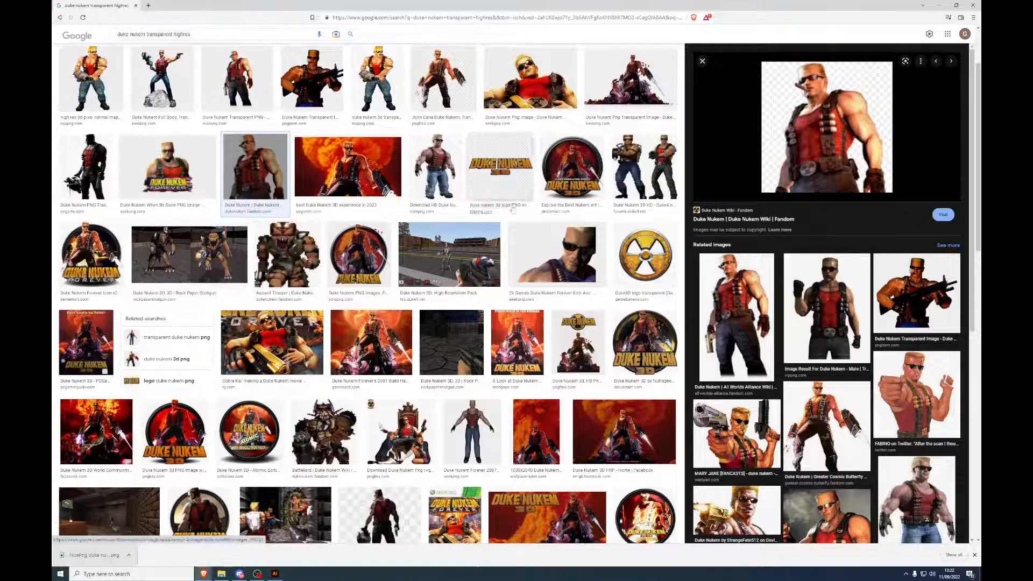
{"action": "left_click", "coordinate": [462, 84]}
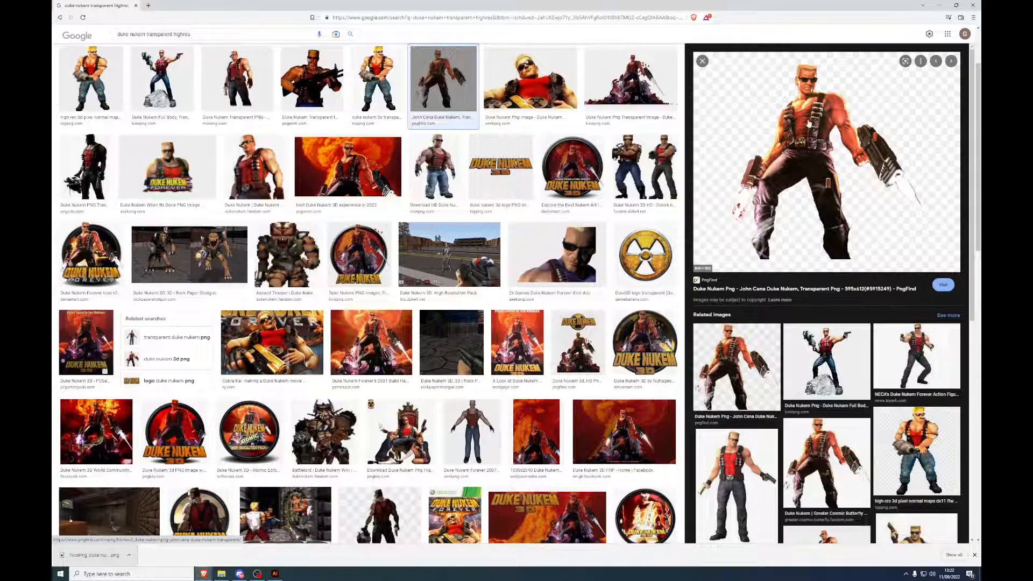
Step: Open the PngFind page of the Duke Nukem image with two guns and go to its PNG download page
{"action": "left_click_drag", "start_coordinate": [809, 123], "coordinate": [790, 155]}
{"action": "left_click", "coordinate": [790, 155]}
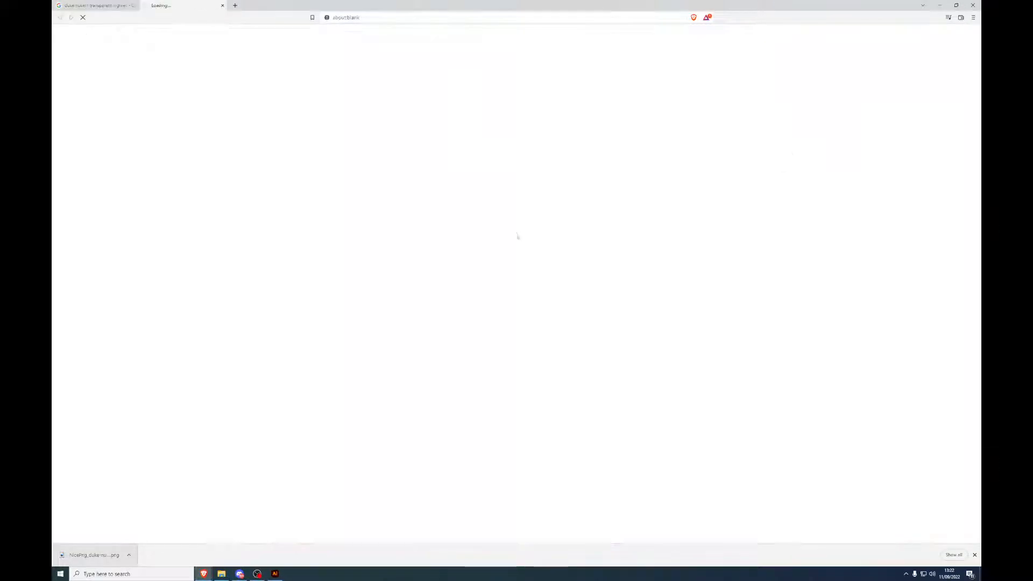
{"action": "left_click", "coordinate": [555, 98]}
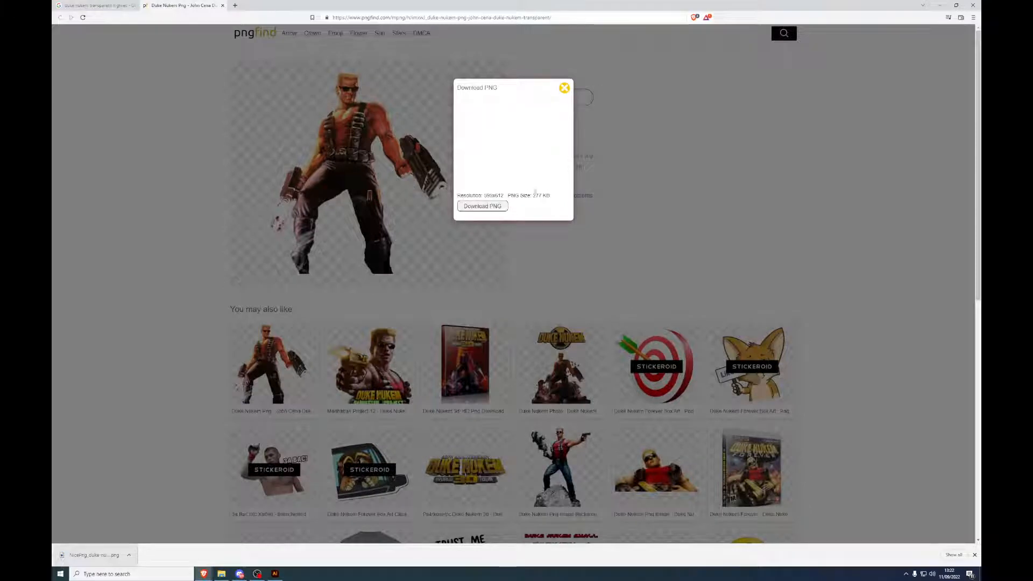
{"action": "left_click", "coordinate": [506, 207]}
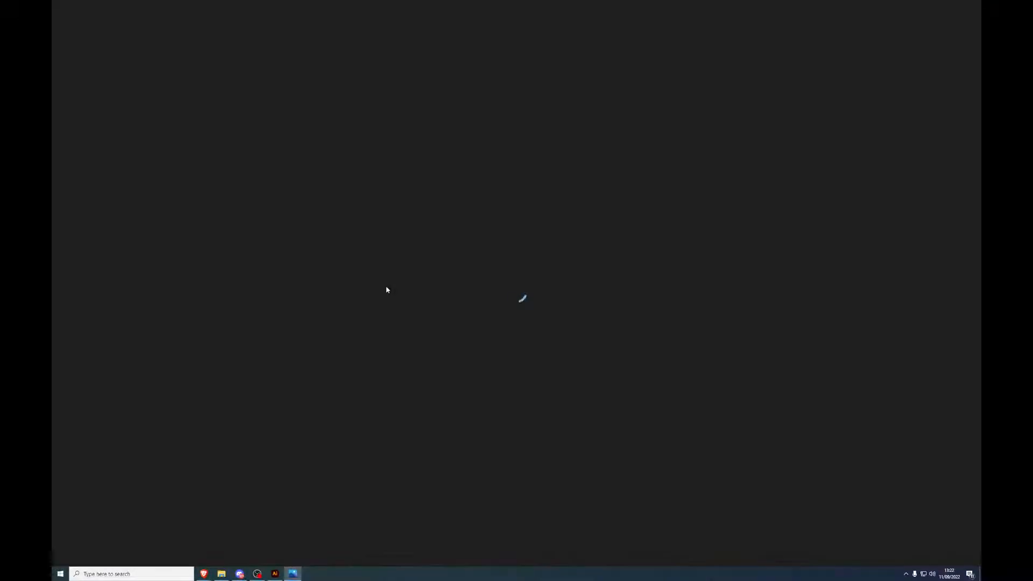
{"action": "left_click", "coordinate": [976, 4]}
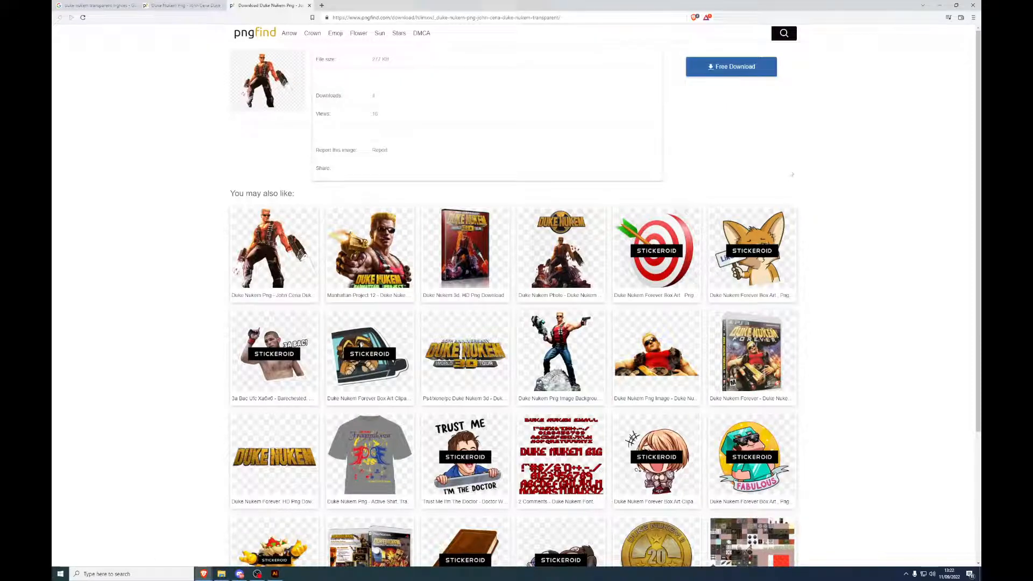
Step: Download the PngFind Duke Nukem PNG and save it to disk
{"action": "scroll", "coordinate": [794, 177], "scroll_direction": "down", "scroll_amount": 4}
{"action": "scroll", "coordinate": [797, 186], "scroll_direction": "up", "scroll_amount": 4}
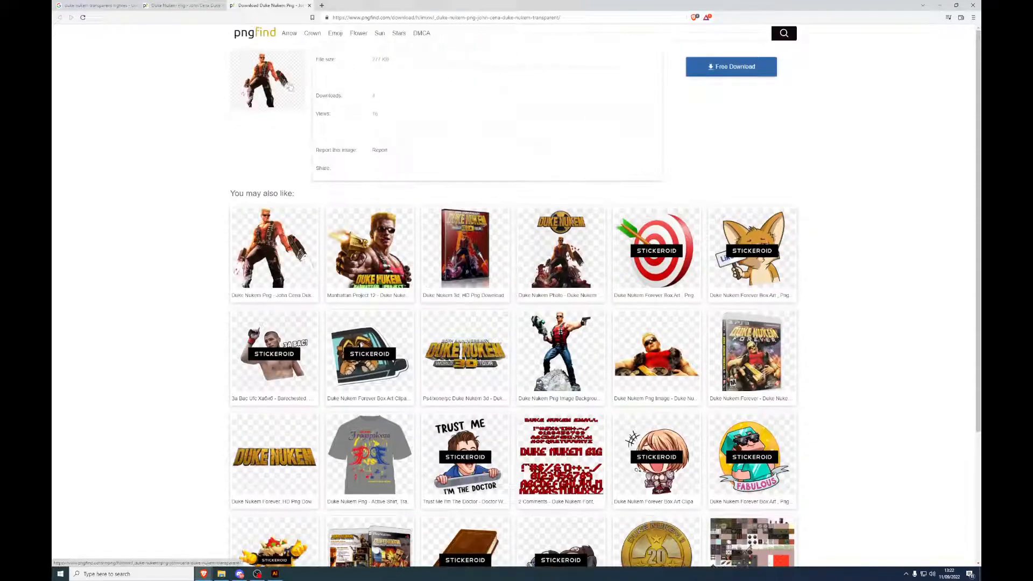
{"action": "left_click", "coordinate": [734, 70]}
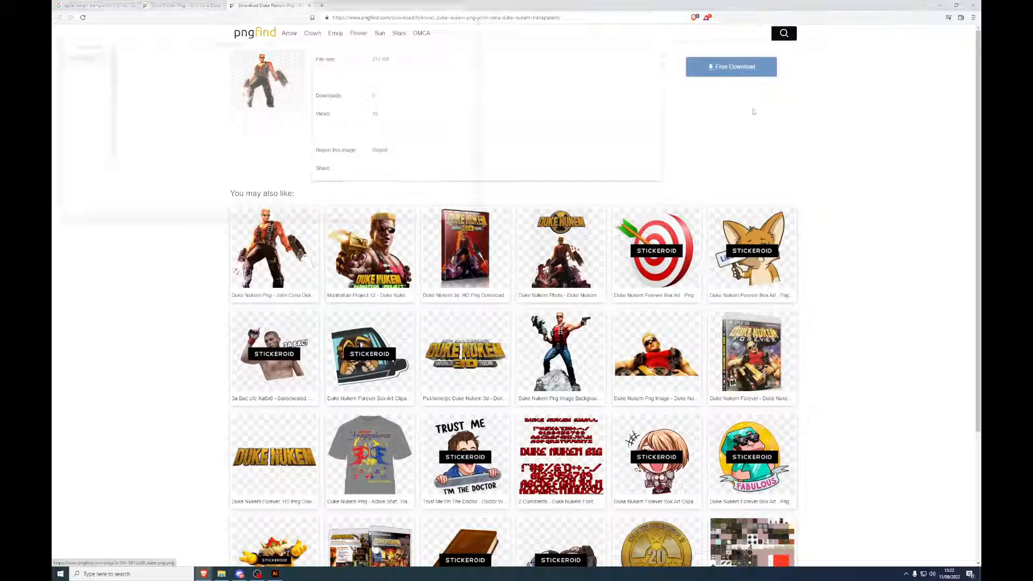
{"action": "left_click", "coordinate": [426, 214]}
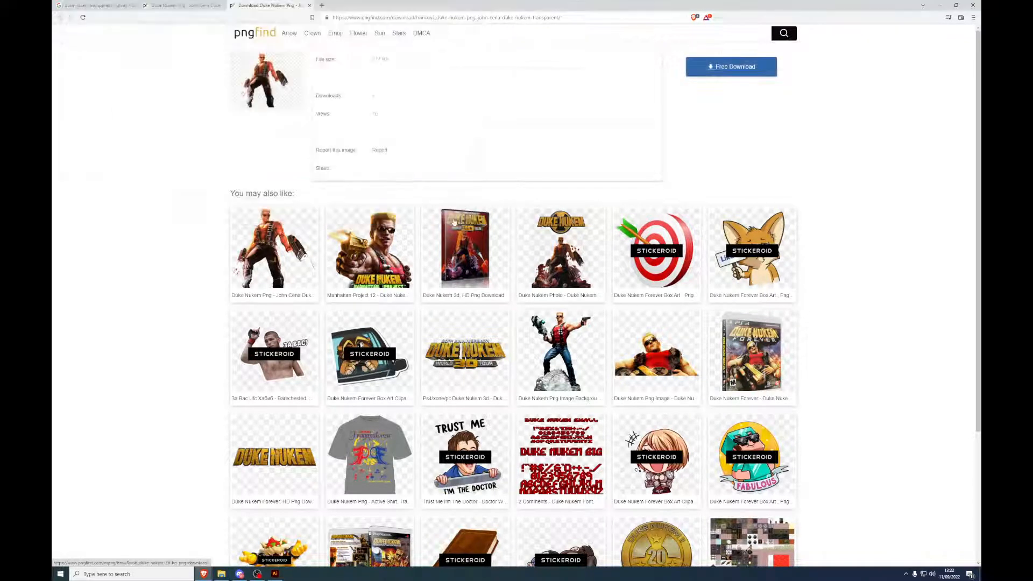
Step: Place the PngFind Duke Nukem image on the #63 poster in Illustrator and delete the NicePNG version
{"action": "left_click", "coordinate": [275, 573]}
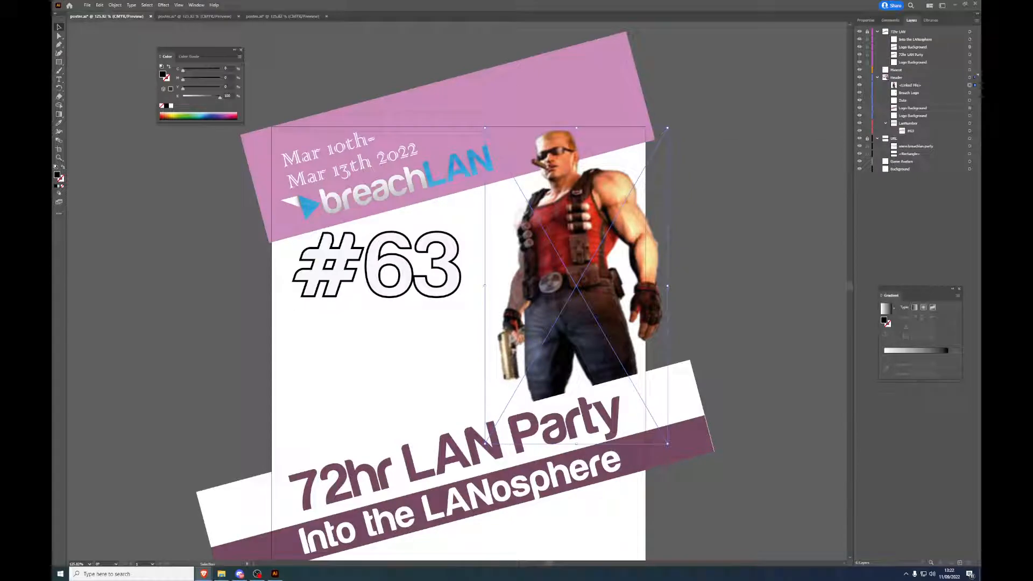
{"action": "left_click", "coordinate": [665, 248]}
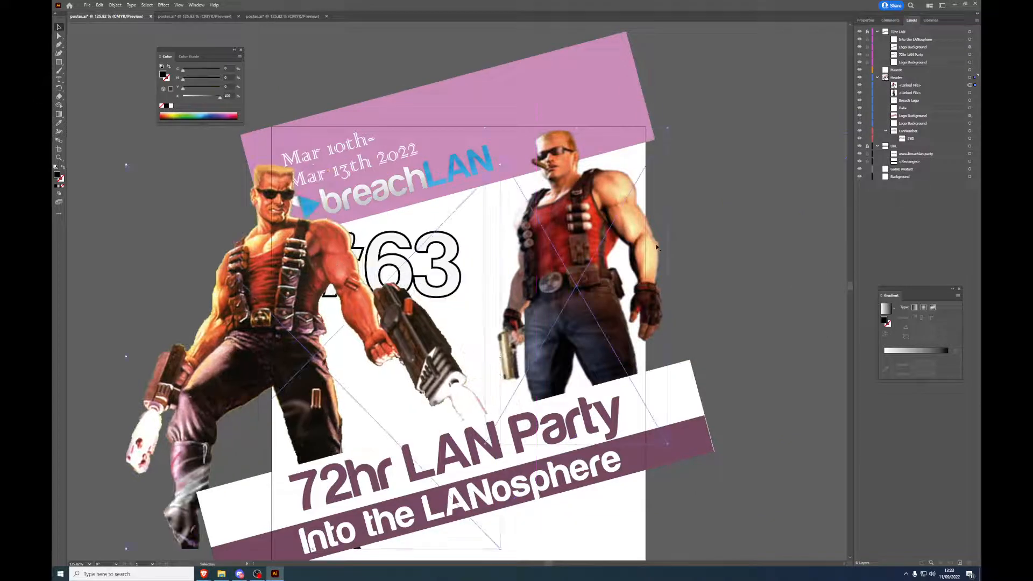
{"action": "left_click", "coordinate": [602, 264]}
{"action": "key", "text": "Delete"}
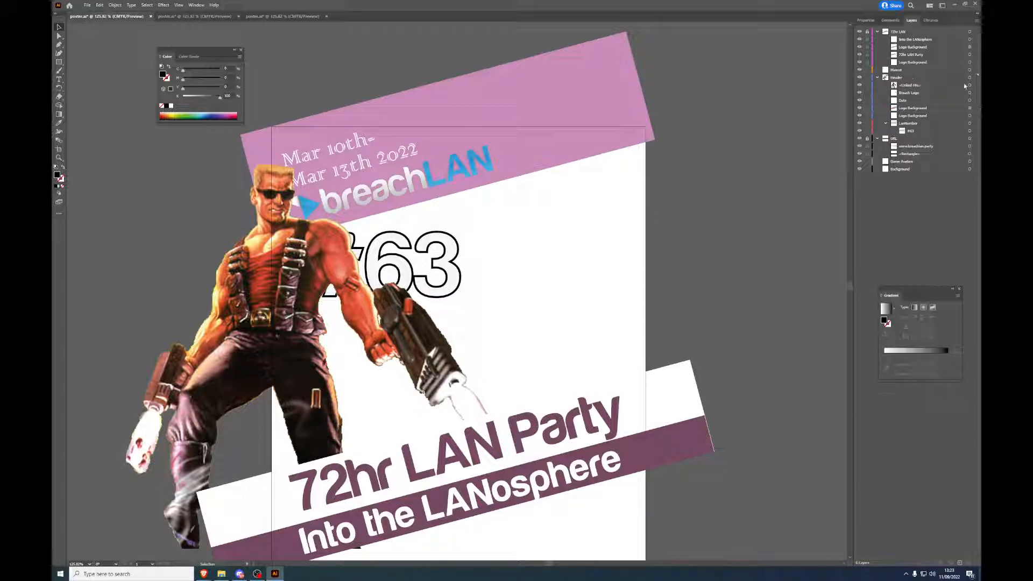
Step: Move the linked Duke Nukem image out of the Header layer into the gold-coloured layer directly above it
{"action": "double_click", "coordinate": [921, 70]}
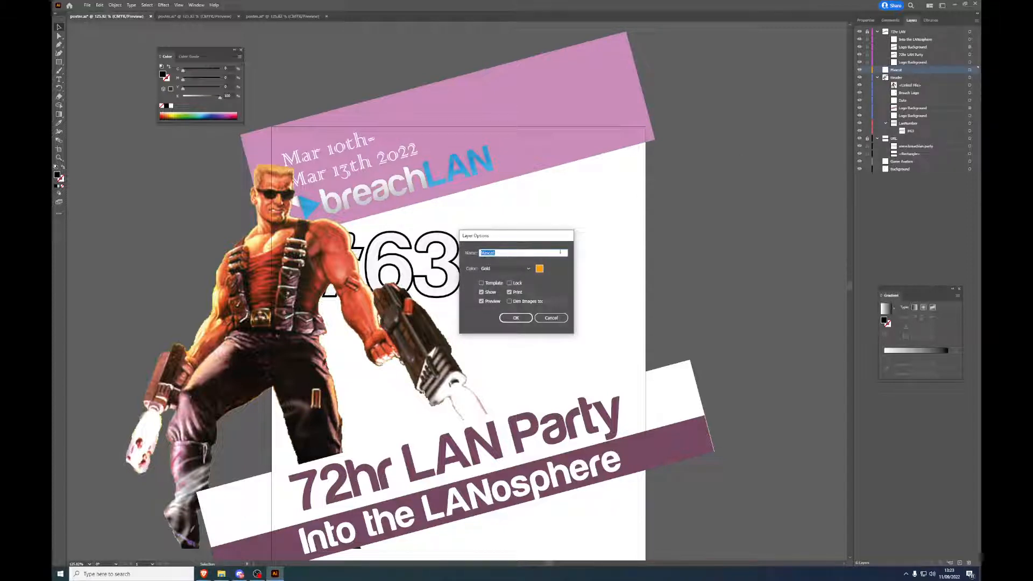
{"action": "left_click", "coordinate": [551, 317]}
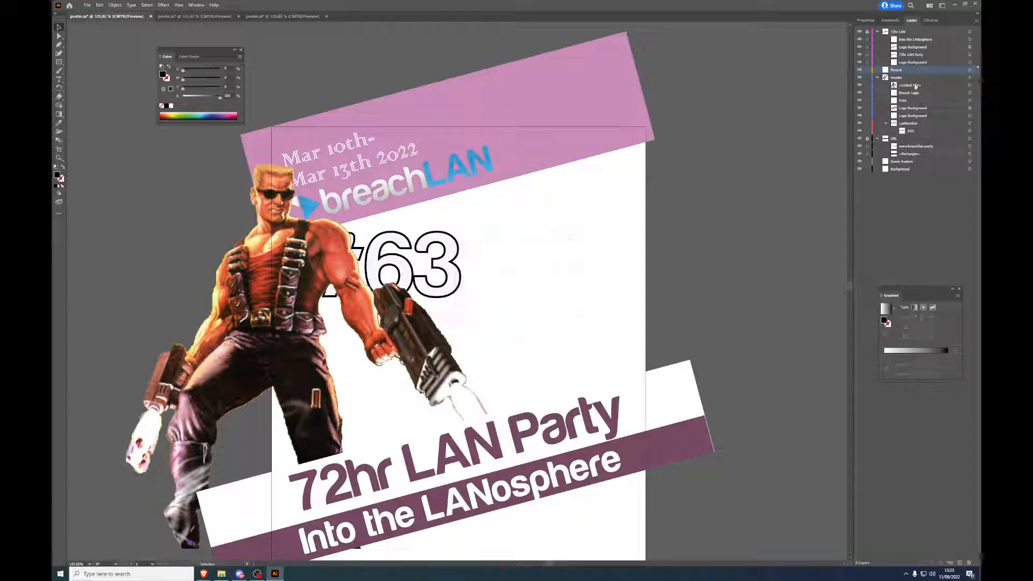
{"action": "left_click_drag", "start_coordinate": [915, 86], "coordinate": [909, 82]}
{"action": "left_click", "coordinate": [913, 78]}
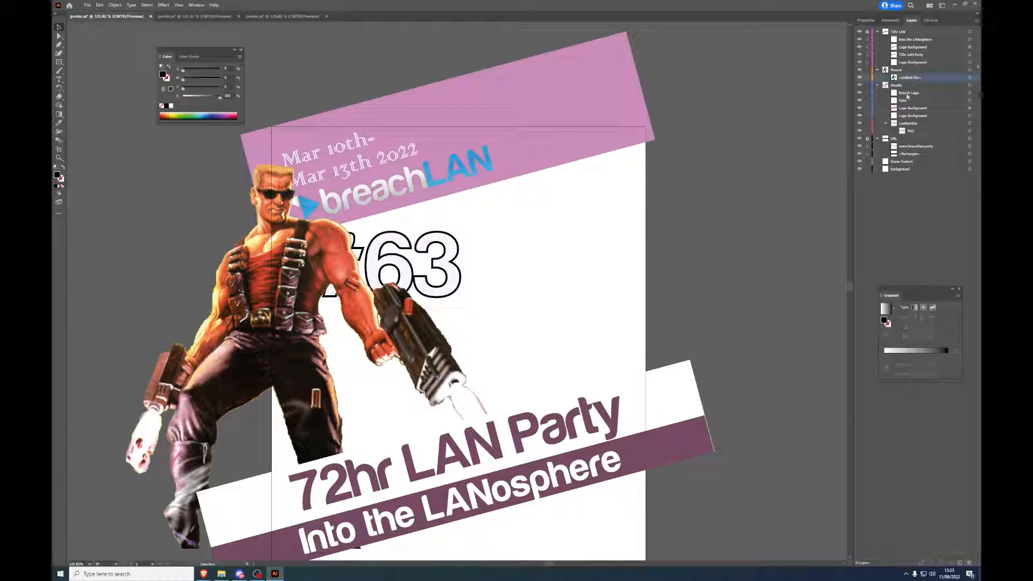
Step: Move Duke Nukem beside the #63 number with his head over the pink banner, and scale him down proportionally
{"action": "left_click_drag", "start_coordinate": [268, 326], "coordinate": [561, 296]}
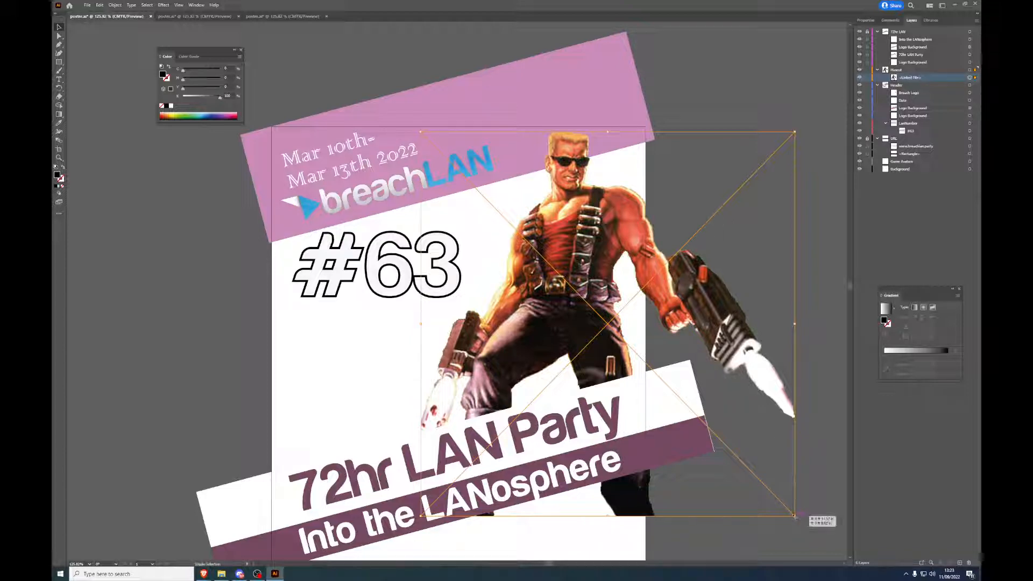
{"action": "left_click_drag", "start_coordinate": [795, 516], "coordinate": [737, 463]}
{"action": "left_click_drag", "start_coordinate": [602, 340], "coordinate": [615, 341]}
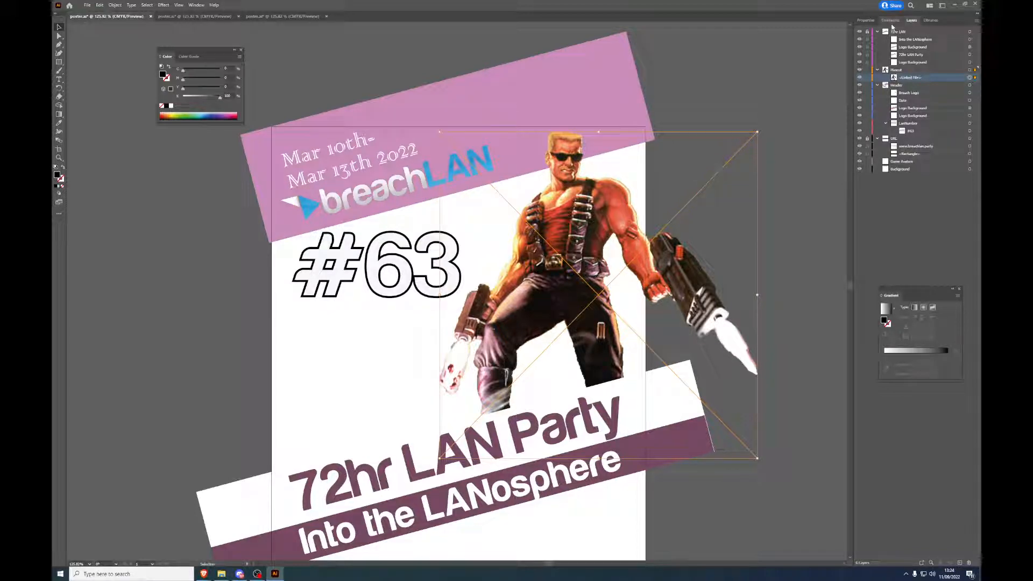
Step: Embed the linked Duke Nukem image in the #63 poster and clear the selection
{"action": "left_click", "coordinate": [867, 22]}
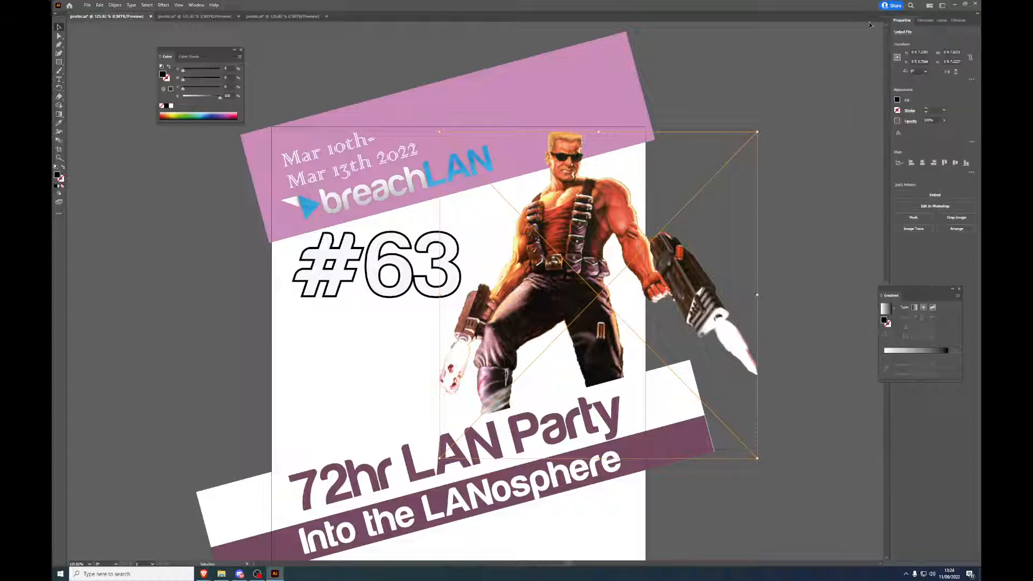
{"action": "left_click", "coordinate": [935, 194]}
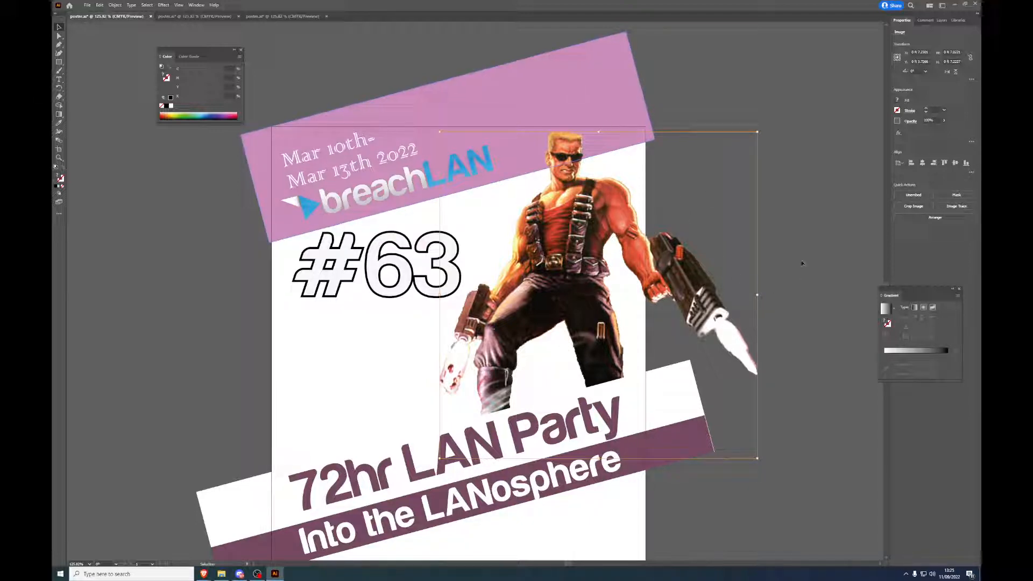
{"action": "left_click", "coordinate": [925, 20]}
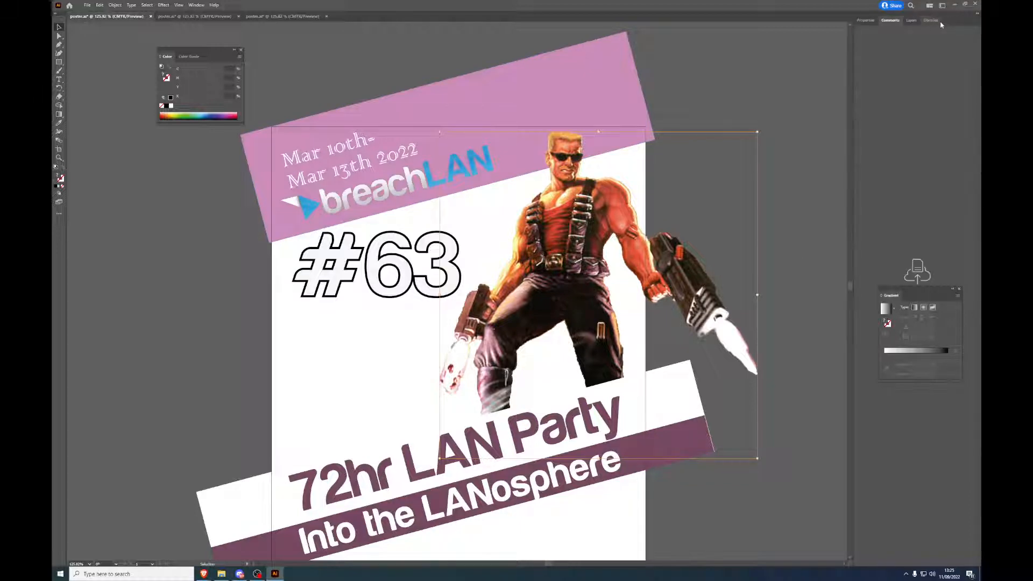
{"action": "left_click", "coordinate": [911, 21]}
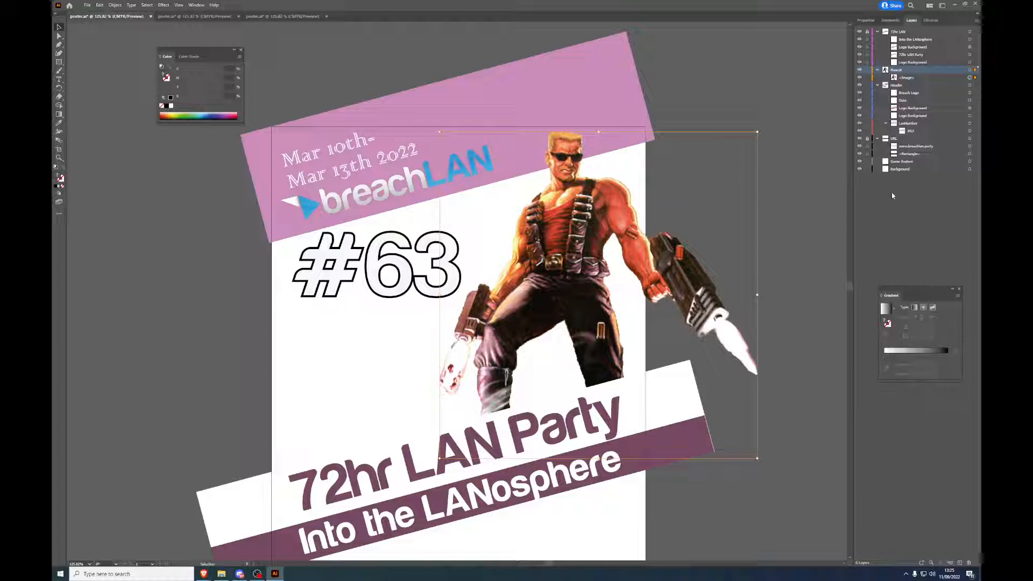
{"action": "left_click", "coordinate": [798, 188]}
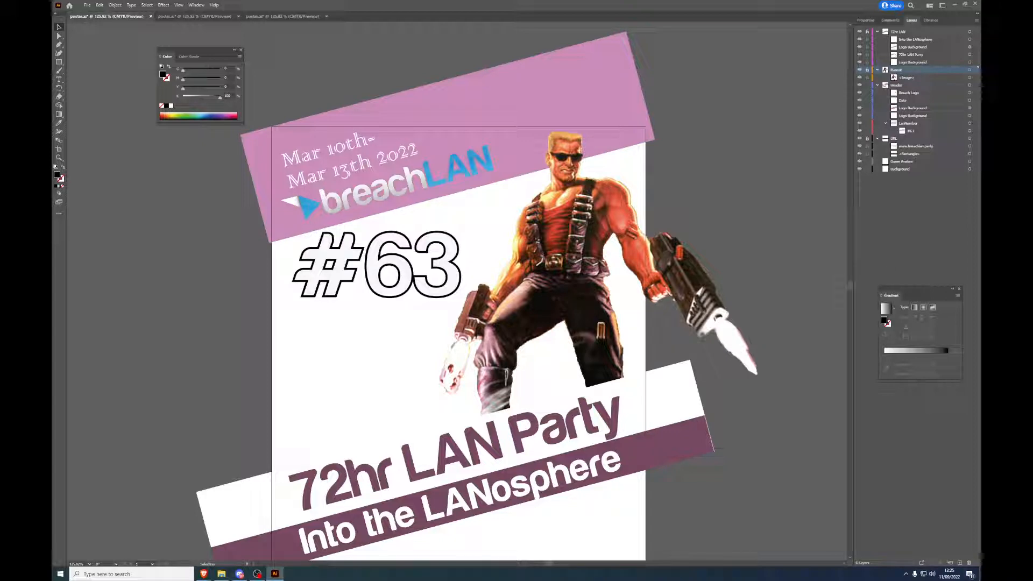
Step: Switch to the browser, search Google Images for "duke nukem background" and close the older Duke Nukem tabs
{"action": "left_click_drag", "start_coordinate": [981, 60], "coordinate": [534, 81]}
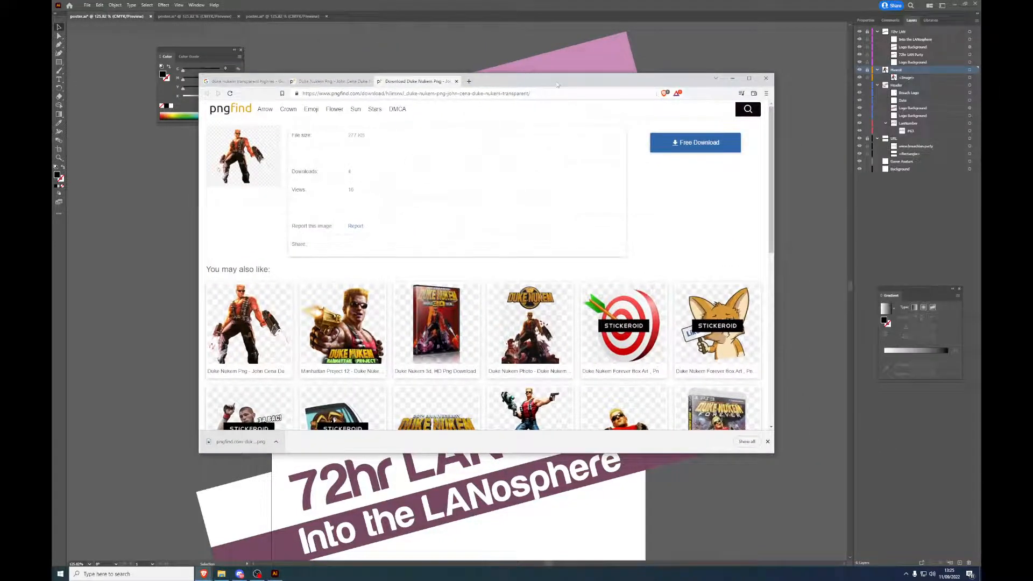
{"action": "double_click", "coordinate": [558, 85]}
{"action": "left_click", "coordinate": [379, 18]}
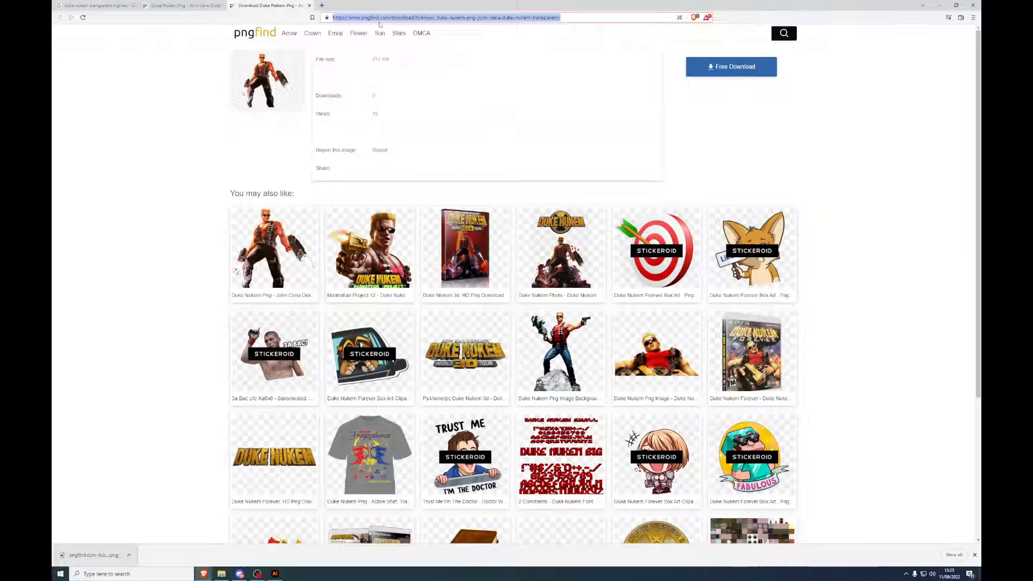
{"action": "type", "text": "duke nukem background"}
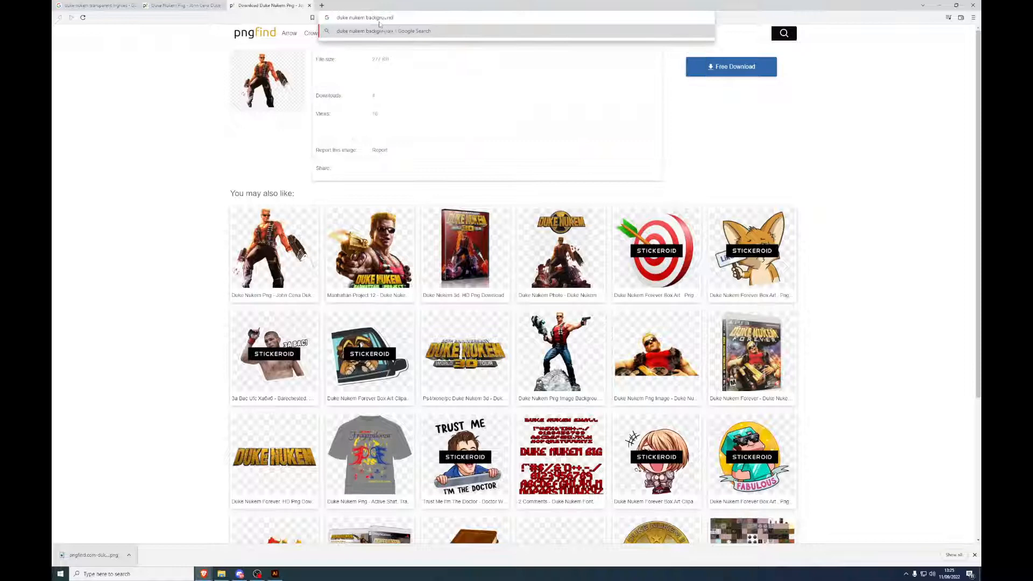
{"action": "key", "text": "Return"}
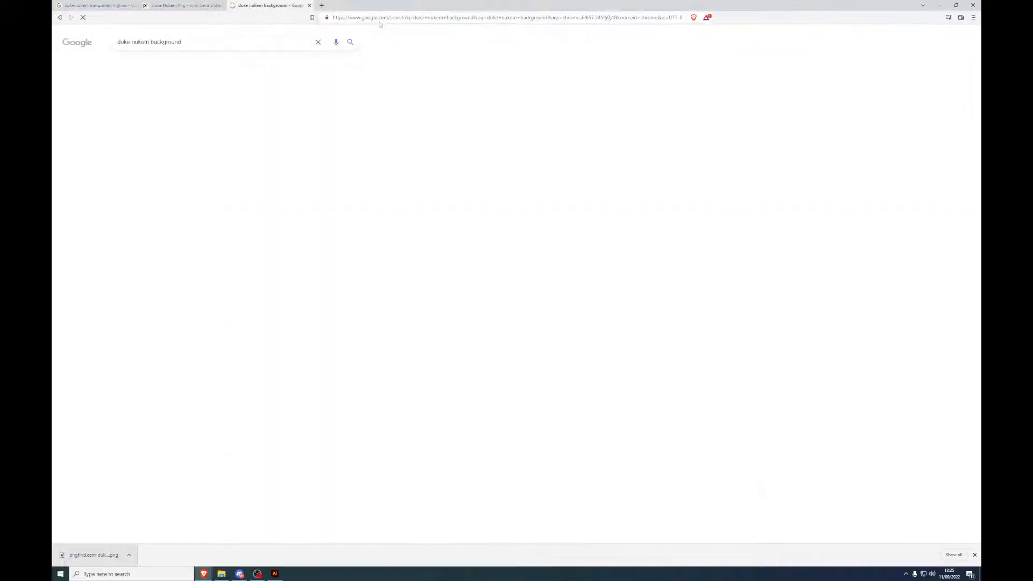
{"action": "left_click", "coordinate": [135, 6]}
{"action": "left_click", "coordinate": [136, 5]}
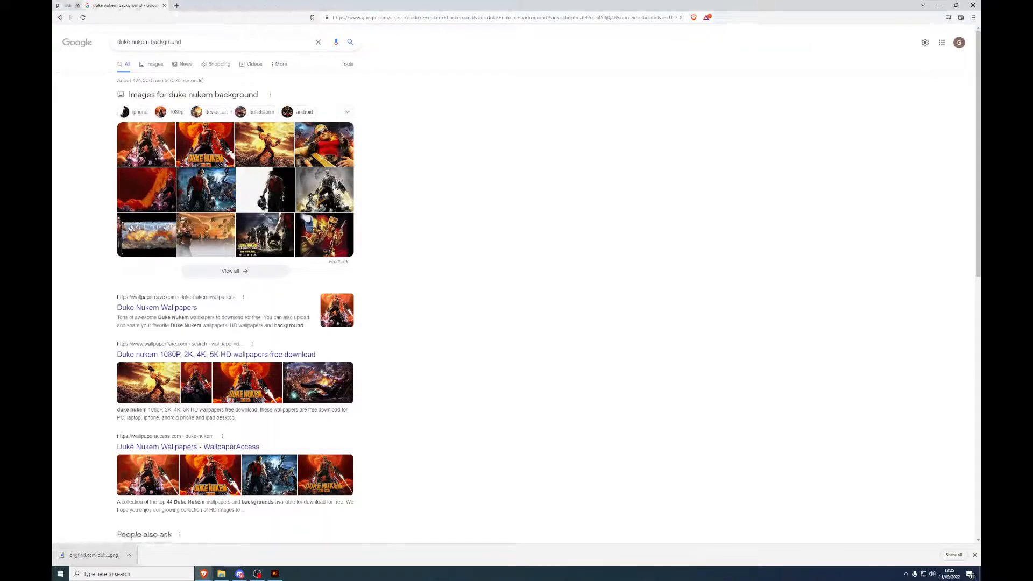
{"action": "left_click", "coordinate": [151, 65]}
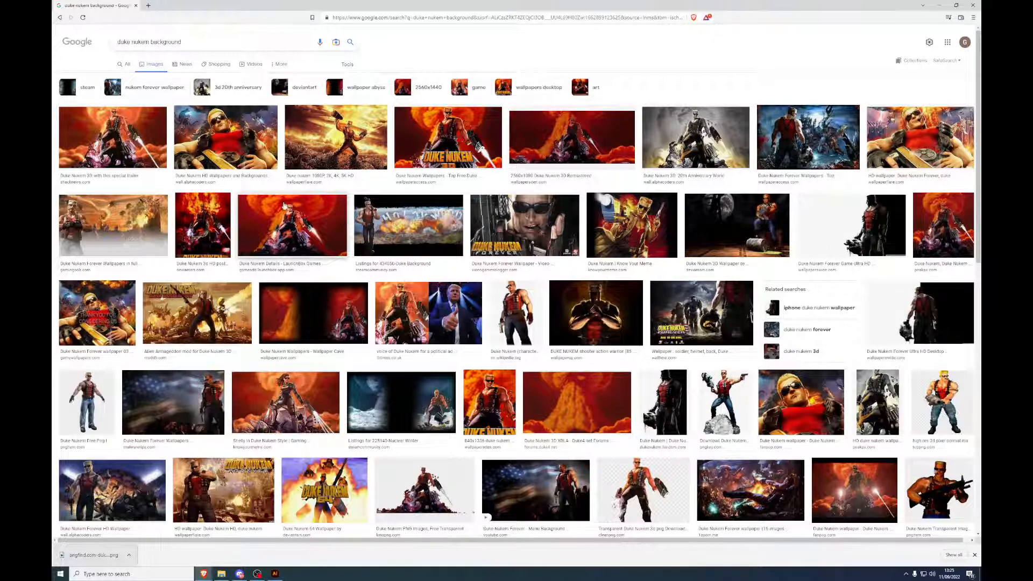
Step: Save the red mushroom-cloud image from the Duke4.net result as background_nuke in the Duke Nukem folder, keeping the blocked download
{"action": "left_click", "coordinate": [582, 404]}
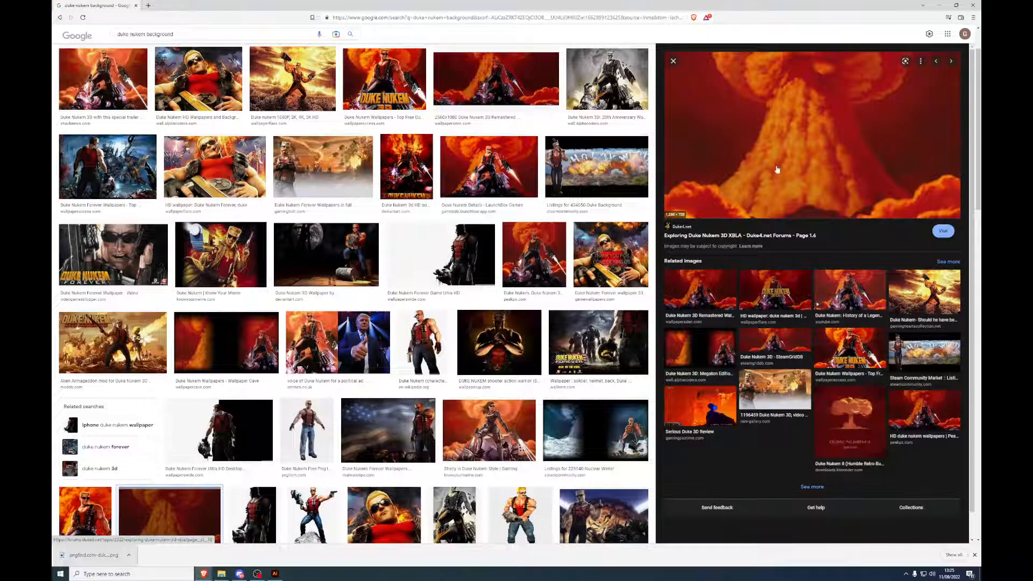
{"action": "left_click", "coordinate": [801, 129]}
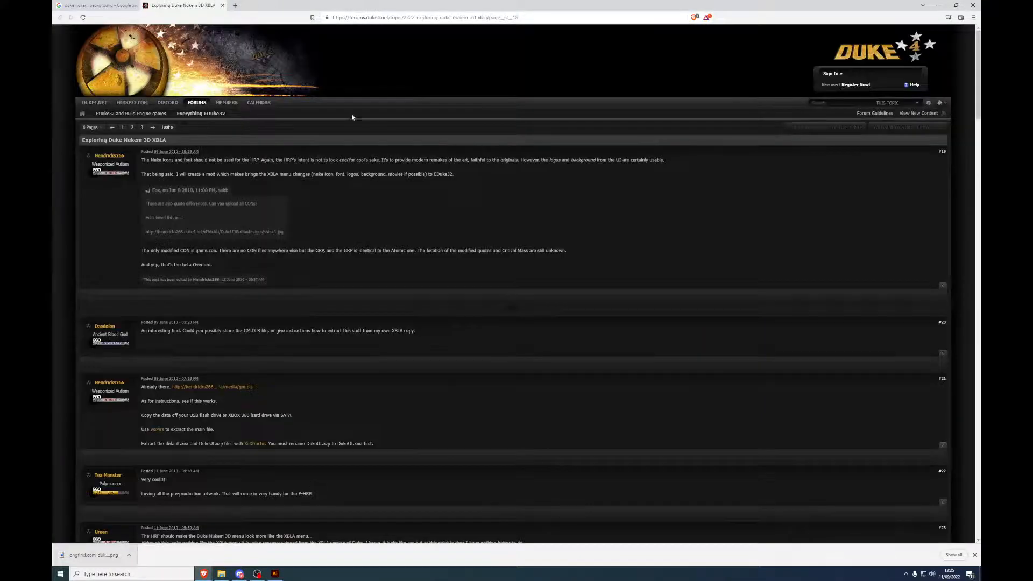
{"action": "left_click", "coordinate": [94, 5]}
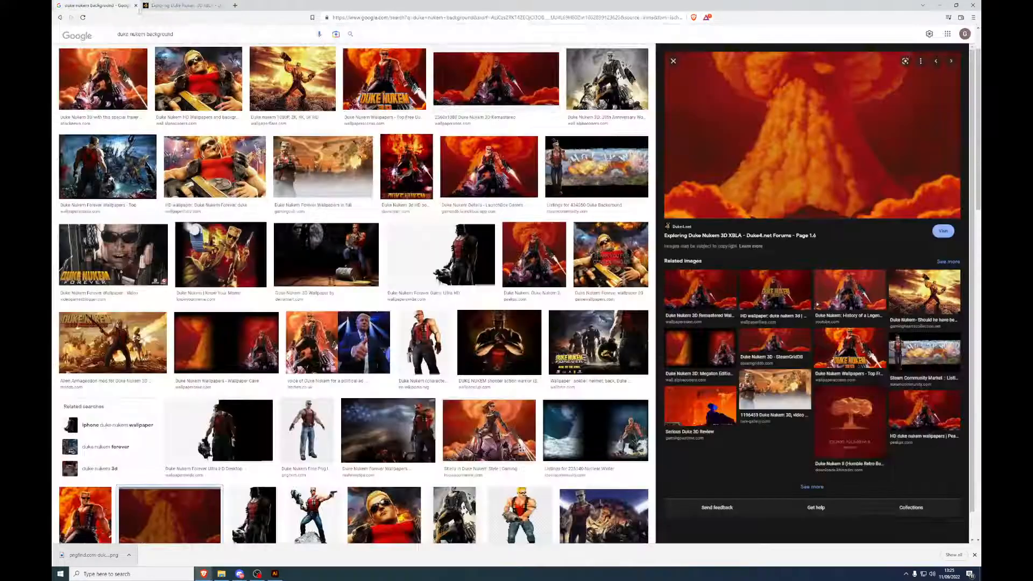
{"action": "right_click", "coordinate": [766, 163]}
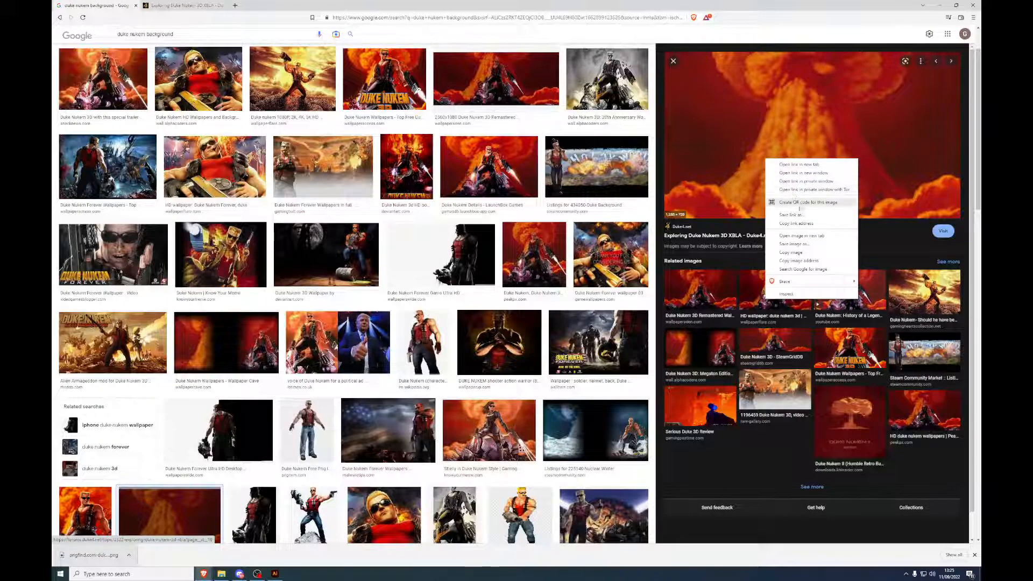
{"action": "left_click", "coordinate": [829, 245]}
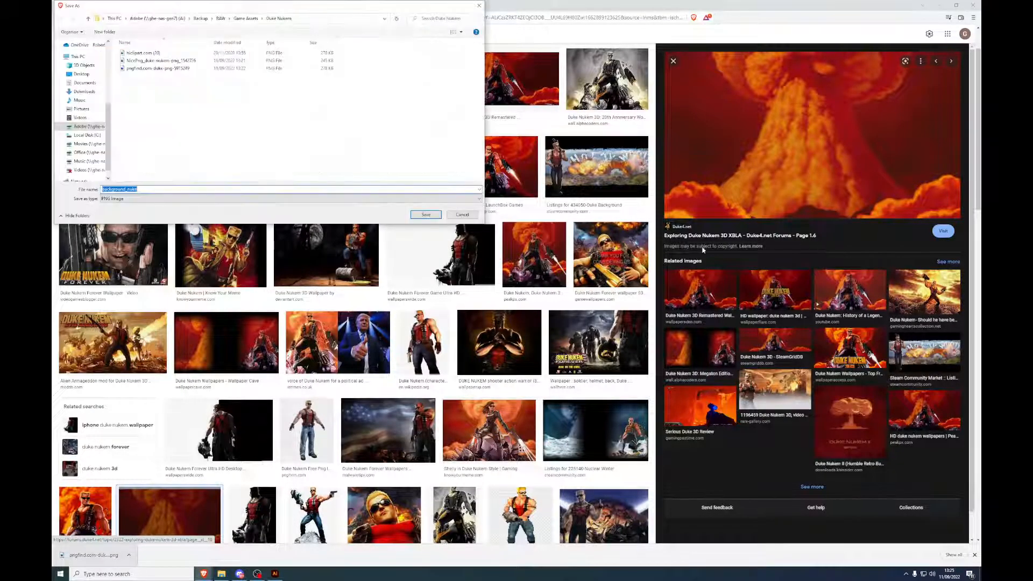
{"action": "left_click", "coordinate": [422, 216]}
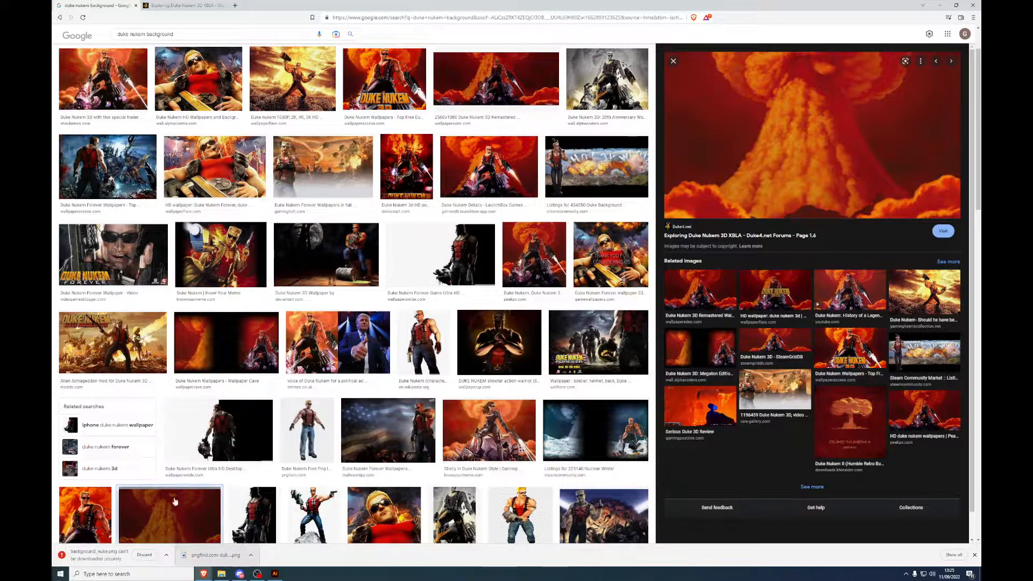
{"action": "left_click", "coordinate": [167, 555]}
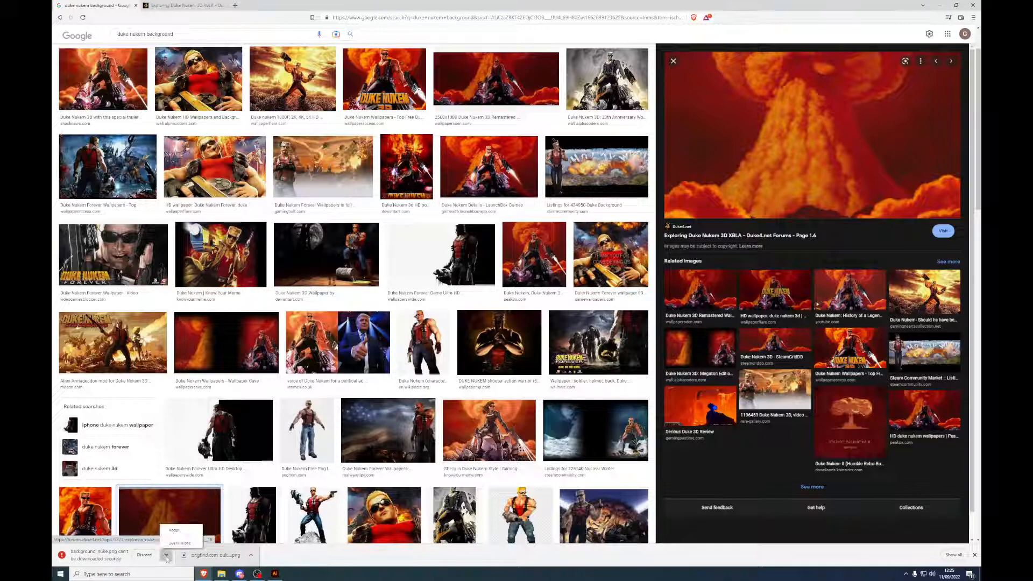
{"action": "left_click", "coordinate": [164, 529]}
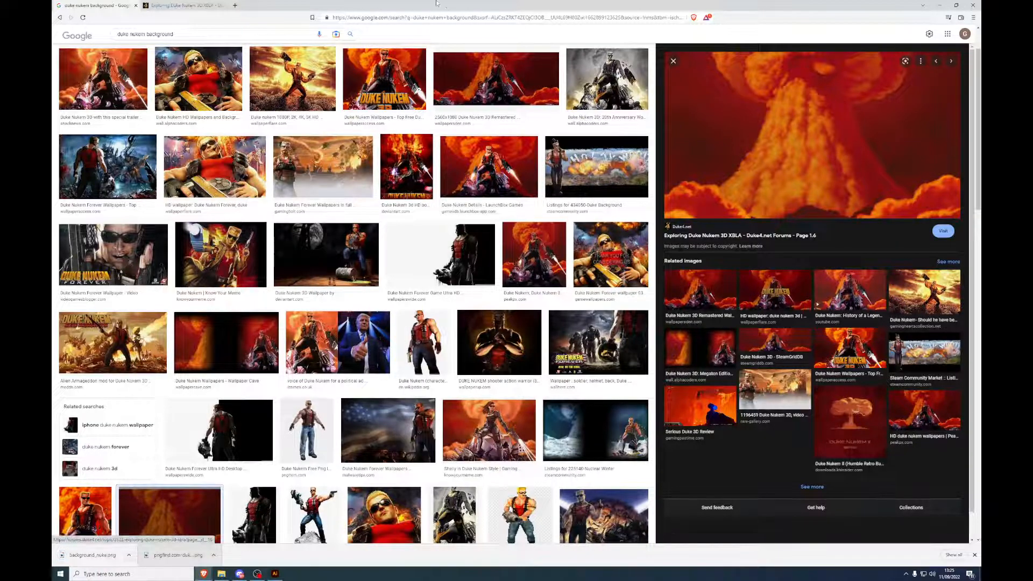
Step: Switch back to Illustrator and place background_nuke.png on the Background layer, behind the #63 poster artwork
{"action": "left_click_drag", "start_coordinate": [439, 5], "coordinate": [980, 81]}
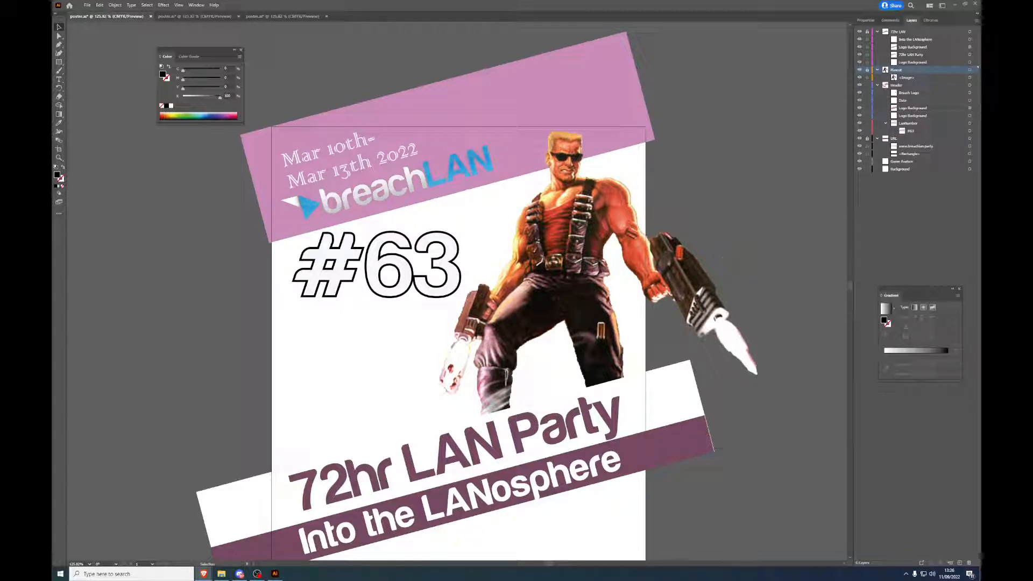
{"action": "left_click", "coordinate": [975, 170]}
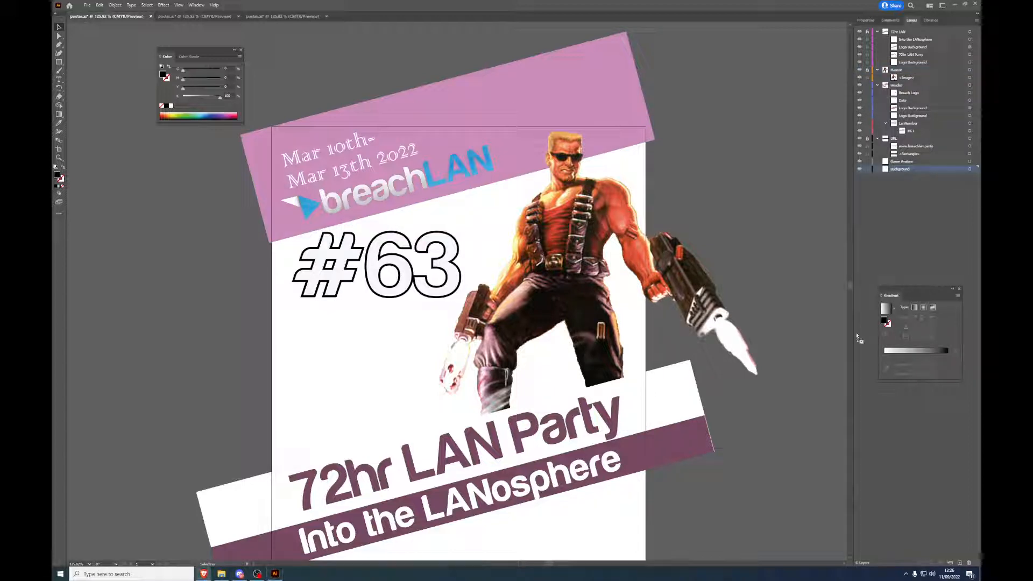
{"action": "left_click", "coordinate": [748, 293]}
{"action": "left_click_drag", "start_coordinate": [774, 260], "coordinate": [564, 315]}
Step: Enlarge the mushroom-cloud background to reach the poster's lower edge, shift it sideways, and align its upper edge with the artboard
{"action": "scroll", "coordinate": [624, 285], "scroll_direction": "down", "scroll_amount": 1}
{"action": "scroll", "coordinate": [623, 285], "scroll_direction": "down", "scroll_amount": 1}
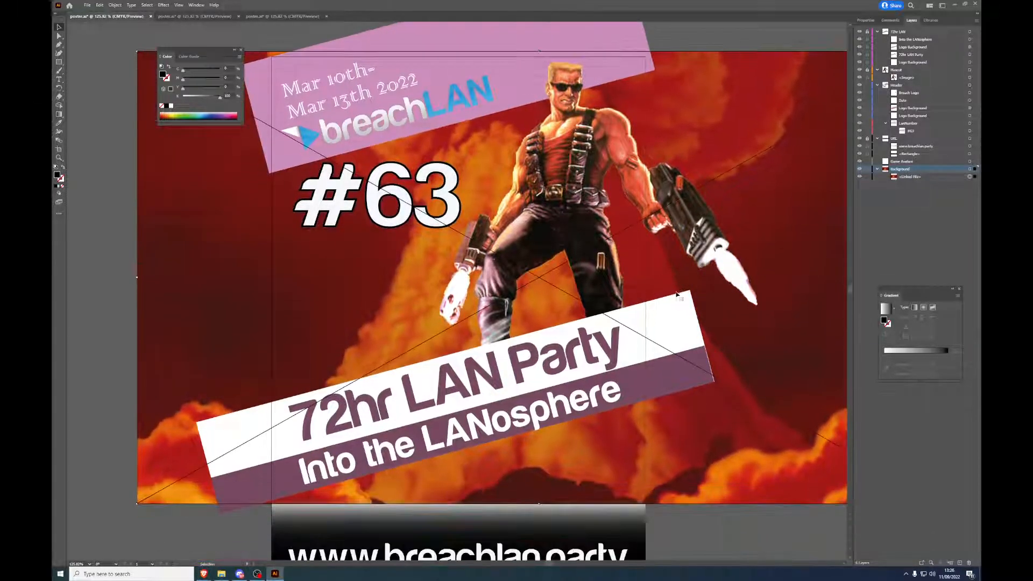
{"action": "scroll", "coordinate": [681, 296], "scroll_direction": "down", "scroll_amount": 1}
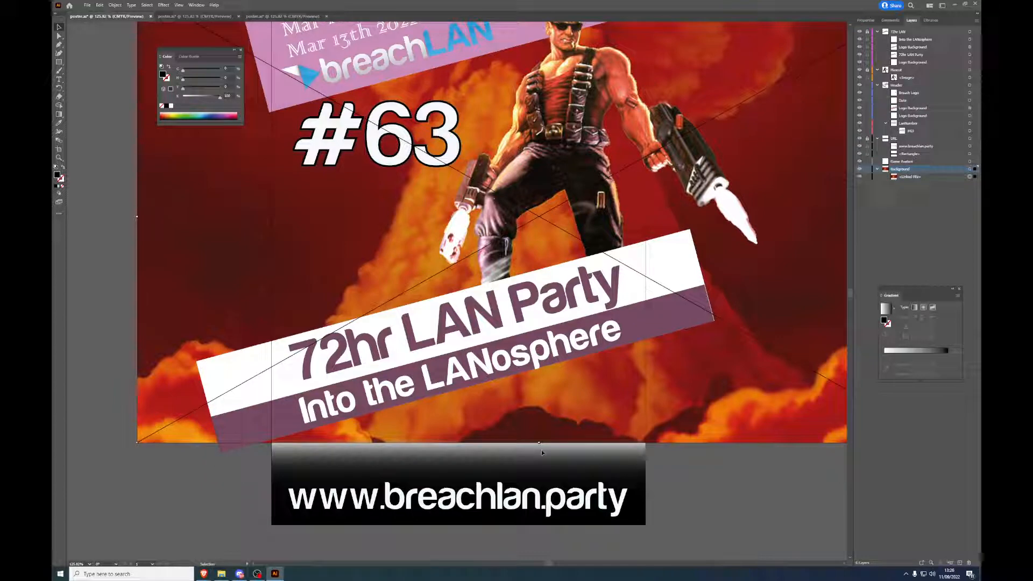
{"action": "left_click_drag", "start_coordinate": [539, 444], "coordinate": [539, 525]}
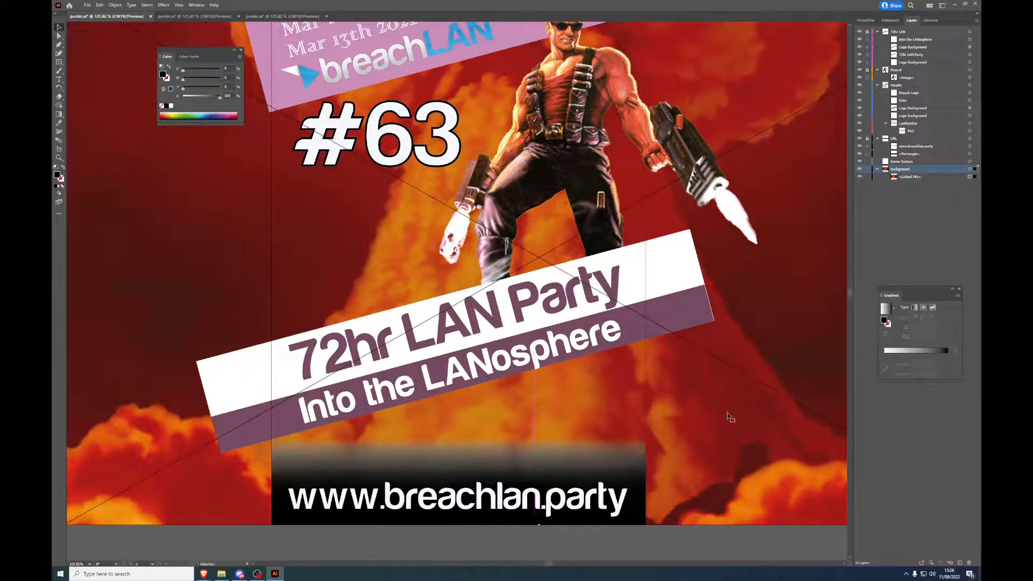
{"action": "left_click_drag", "start_coordinate": [755, 376], "coordinate": [687, 370]}
{"action": "scroll", "coordinate": [675, 349], "scroll_direction": "up", "scroll_amount": 4}
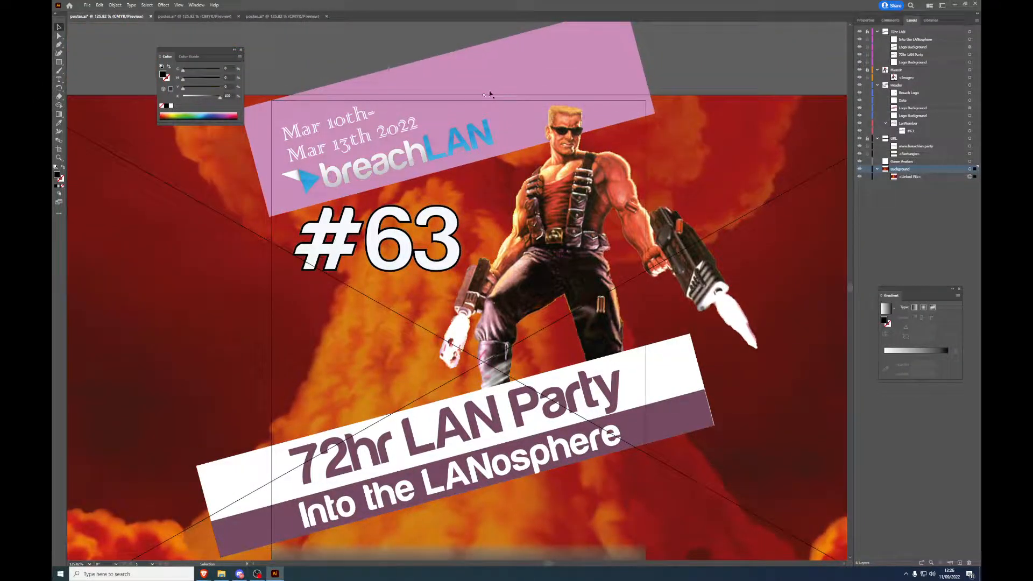
{"action": "left_click_drag", "start_coordinate": [490, 94], "coordinate": [490, 101]}
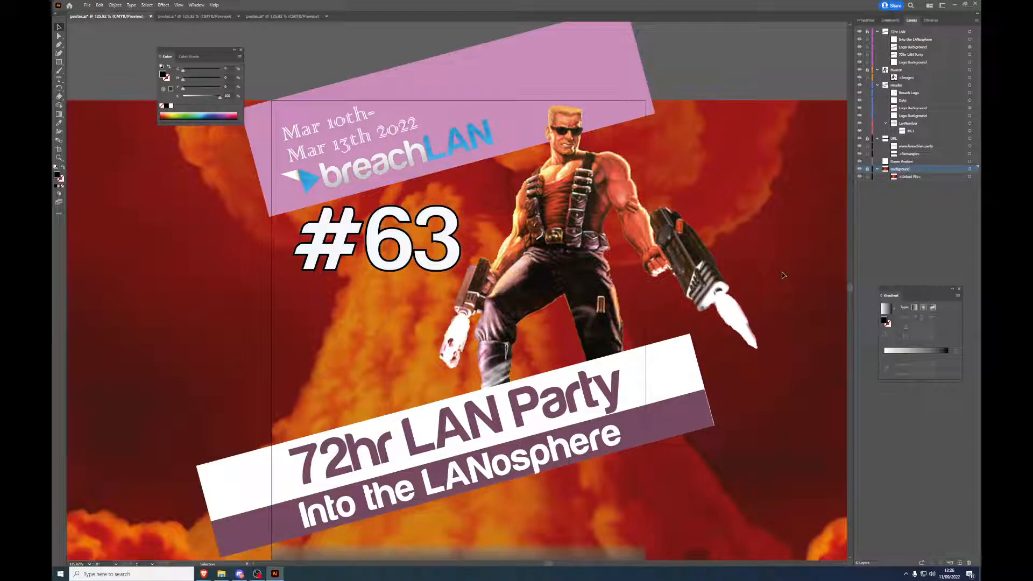
Step: Embed the linked mushroom-cloud image in the document and lock the Background layer
{"action": "left_click", "coordinate": [866, 20]}
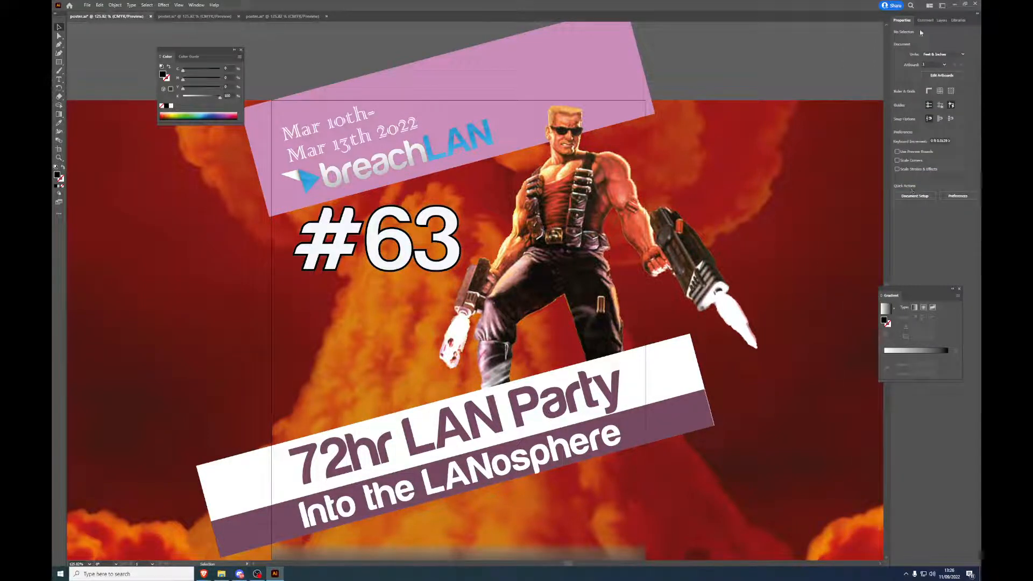
{"action": "left_click", "coordinate": [925, 20]}
{"action": "left_click", "coordinate": [912, 20]}
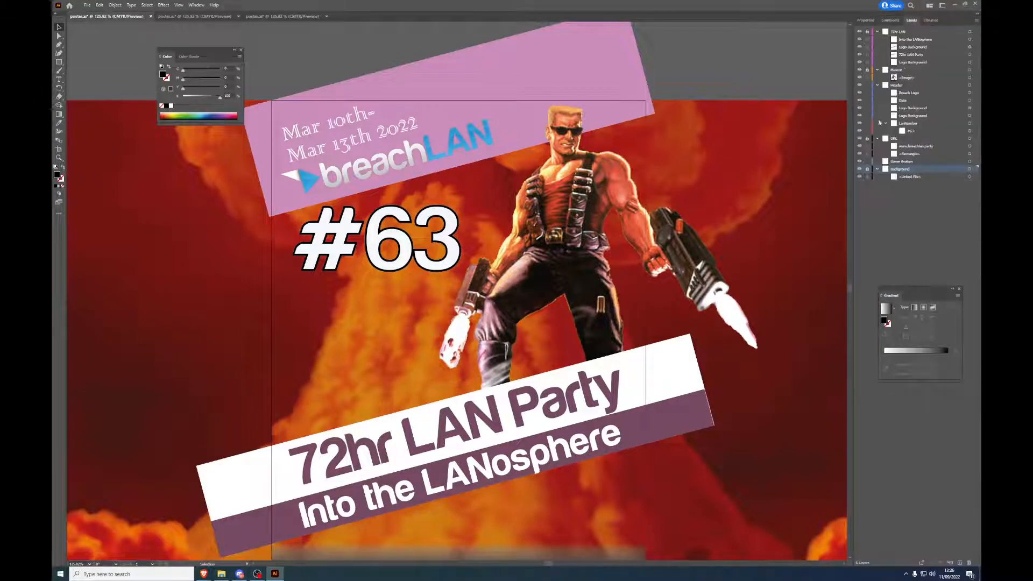
{"action": "left_click", "coordinate": [871, 23]}
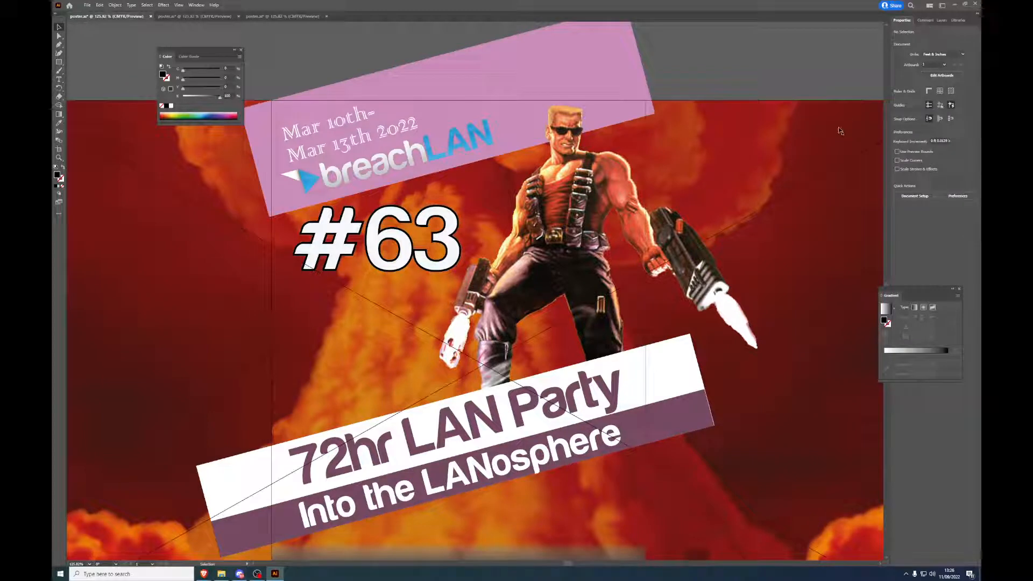
{"action": "left_click", "coordinate": [841, 130]}
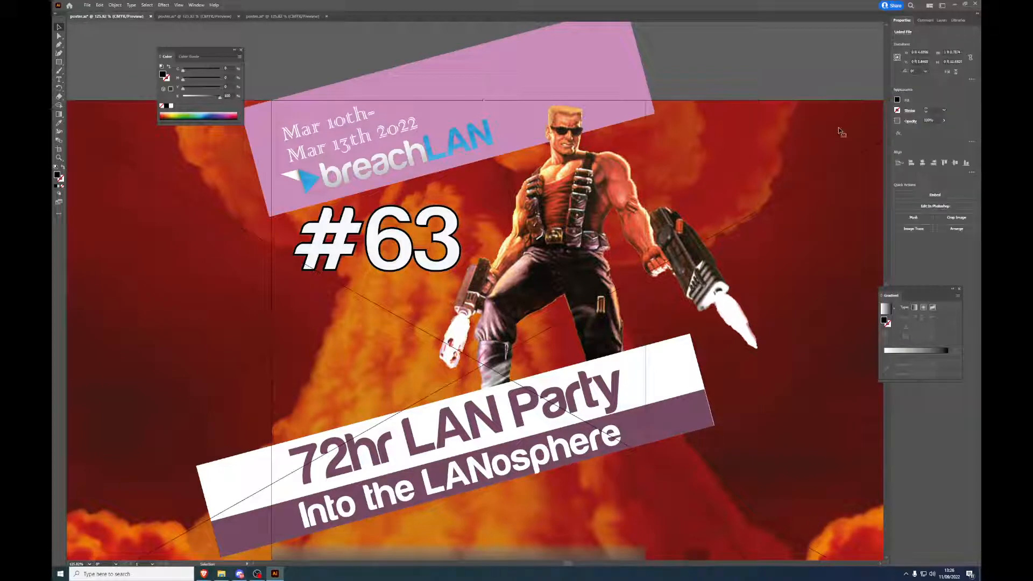
{"action": "left_click", "coordinate": [942, 20]}
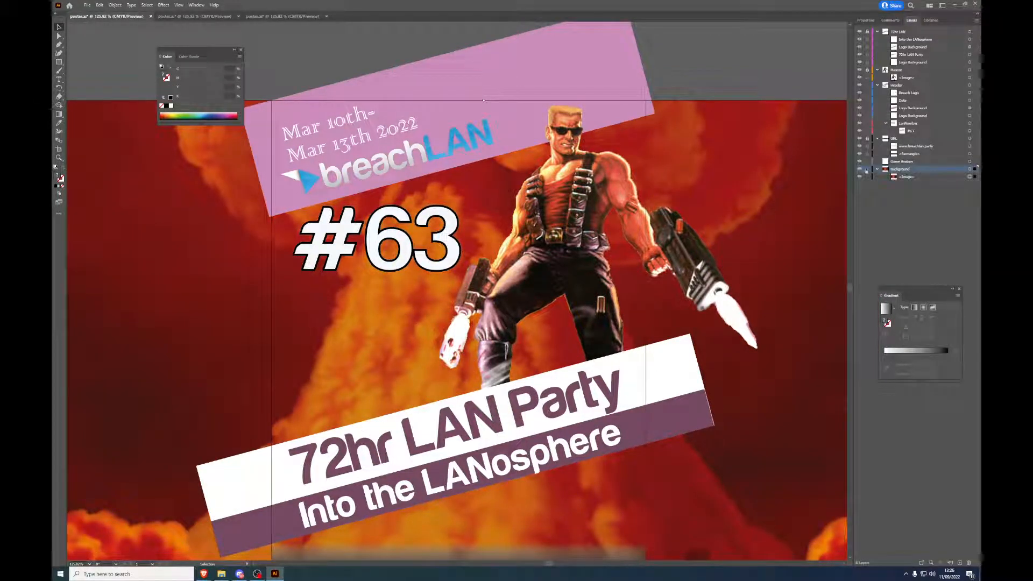
{"action": "left_click", "coordinate": [867, 170]}
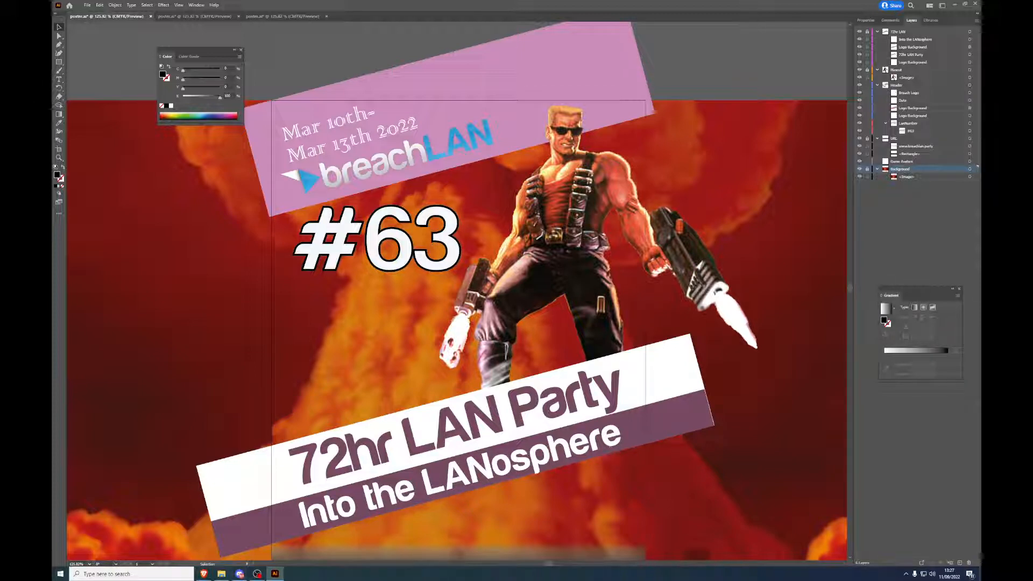
Step: Switch to the Brave browser and search the web for "duke nukem catchphrases"
{"action": "left_click", "coordinate": [203, 573]}
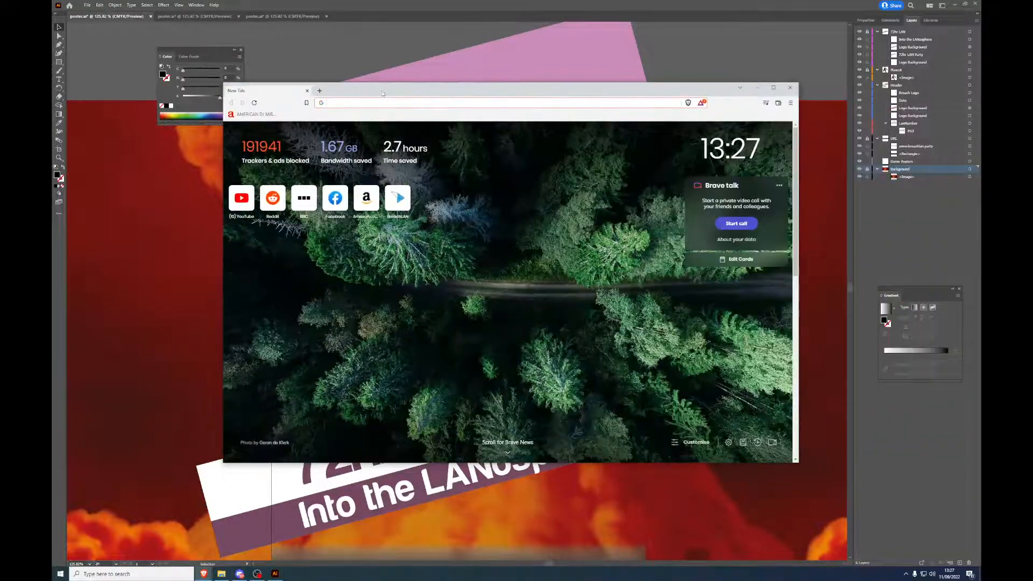
{"action": "double_click", "coordinate": [419, 93]}
{"action": "type", "text": "duke"}
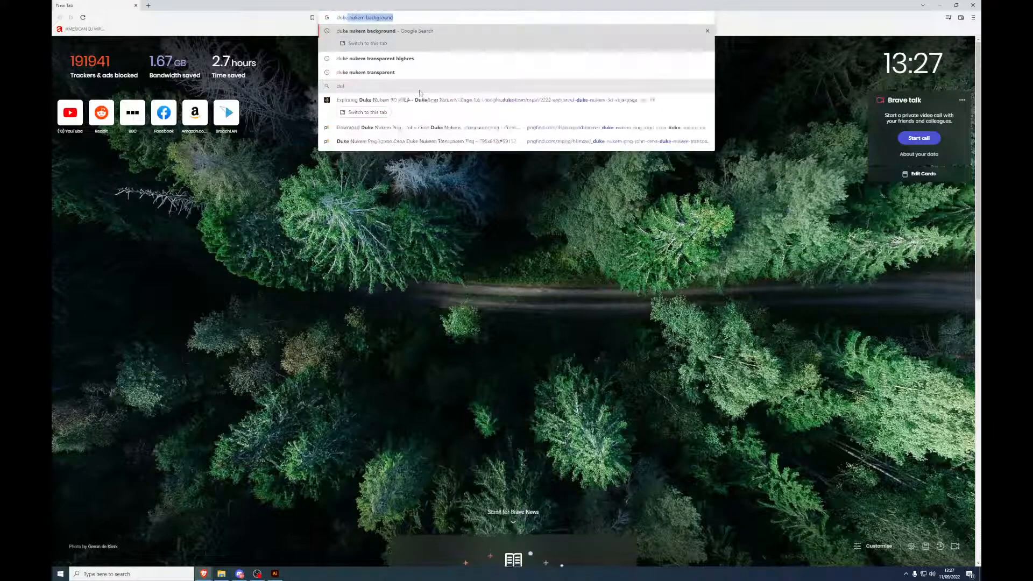
{"action": "type", "text": " nukem catc"}
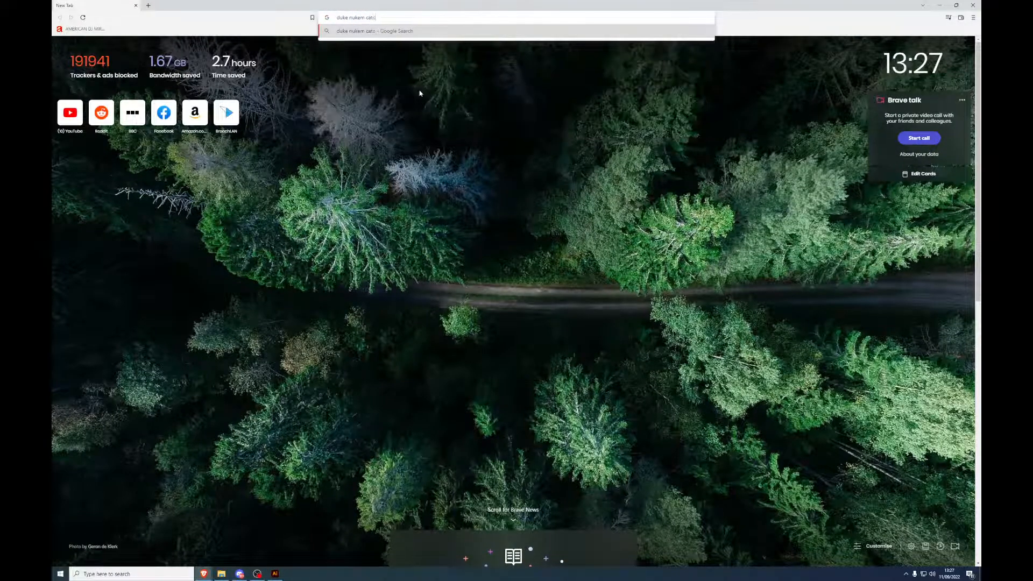
{"action": "type", "text": "hphrases"}
{"action": "key", "text": "Return"}
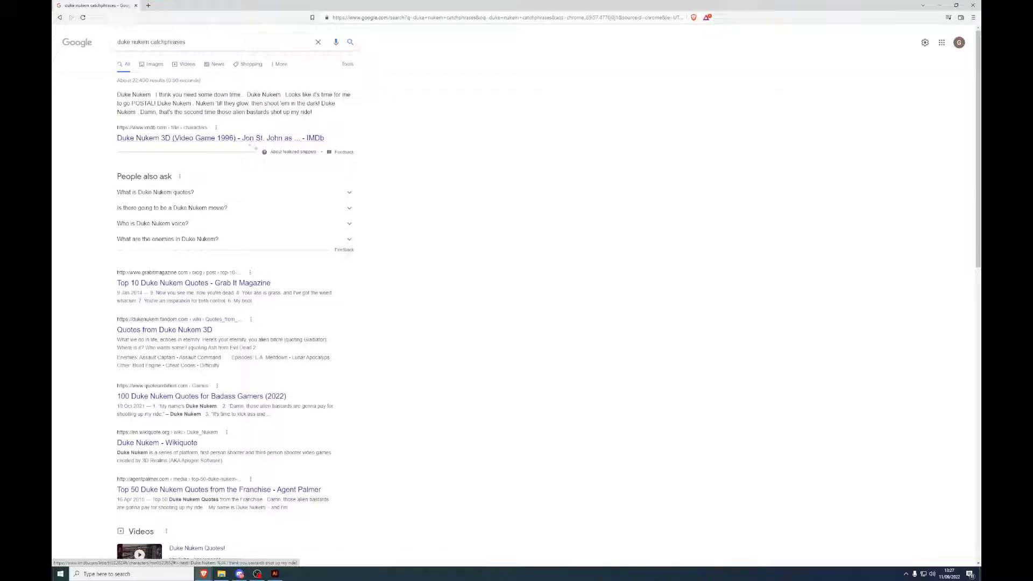
Step: Open Grab It Magazine's Top 10 Duke Nukem Quotes, examine the catchphrase list for a tagline idea, and switch back to Illustrator
{"action": "left_click", "coordinate": [209, 282]}
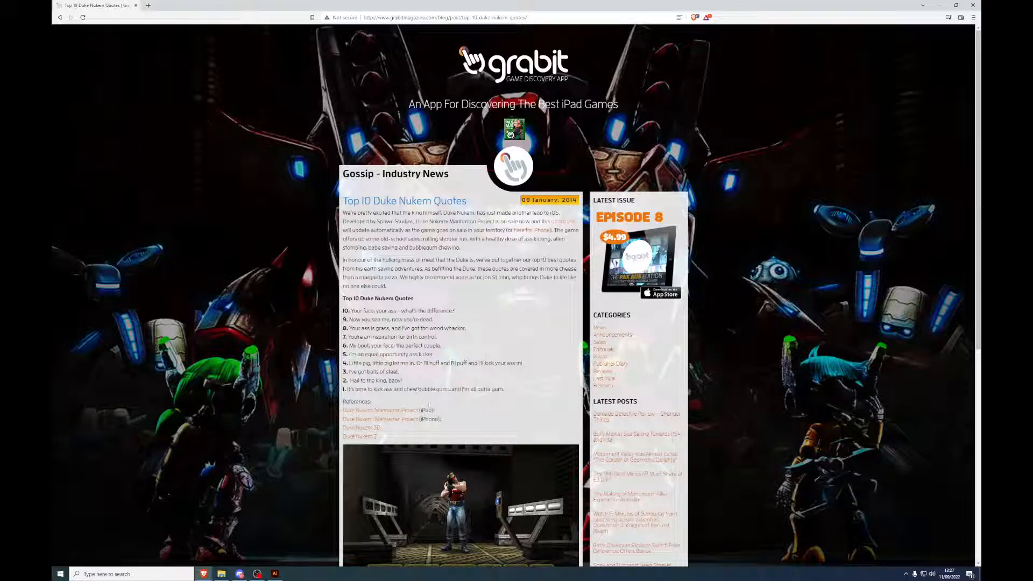
{"action": "left_click_drag", "start_coordinate": [350, 381], "coordinate": [399, 381]}
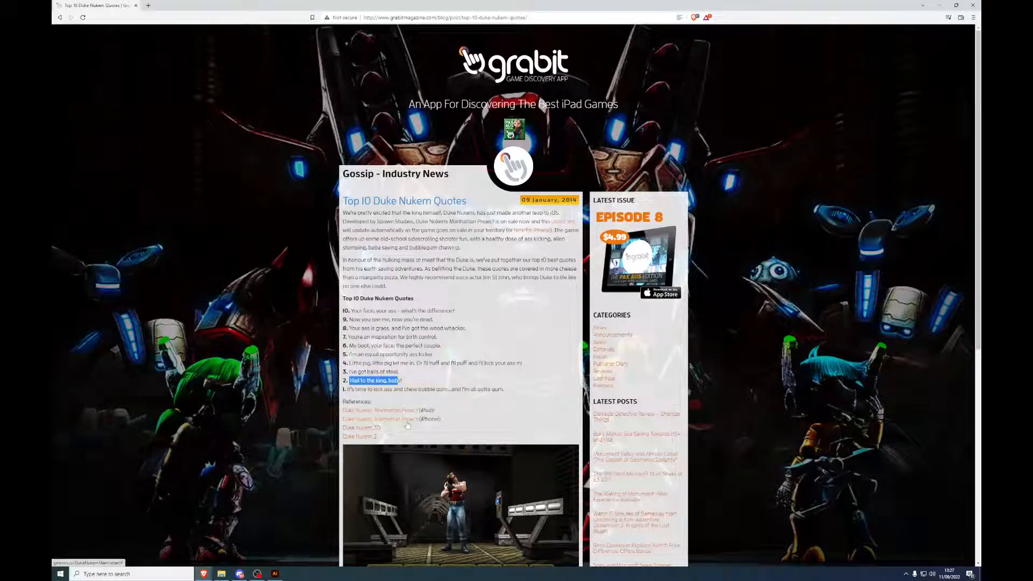
{"action": "left_click", "coordinate": [409, 381]}
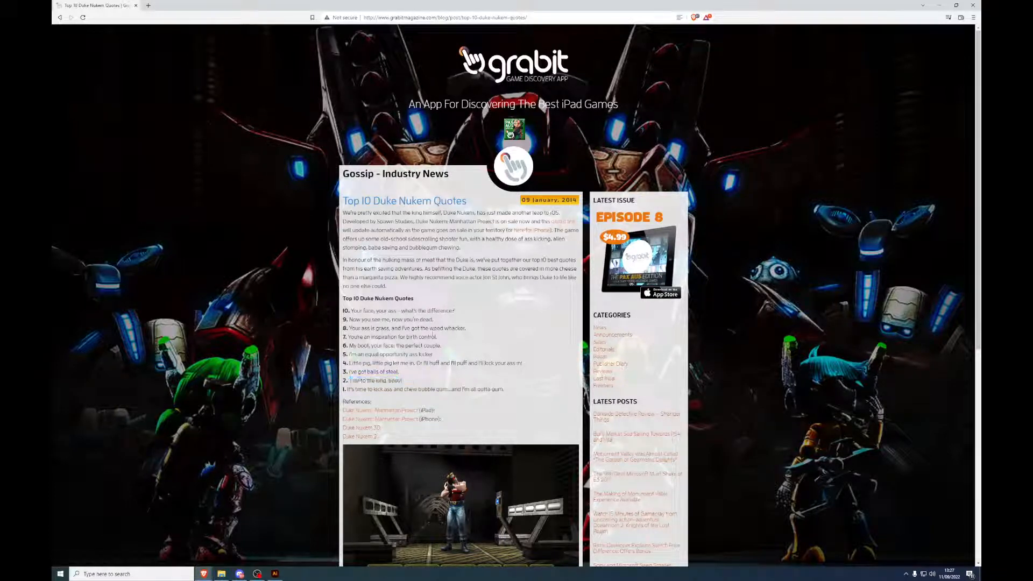
{"action": "left_click_drag", "start_coordinate": [449, 11], "coordinate": [52, 32]}
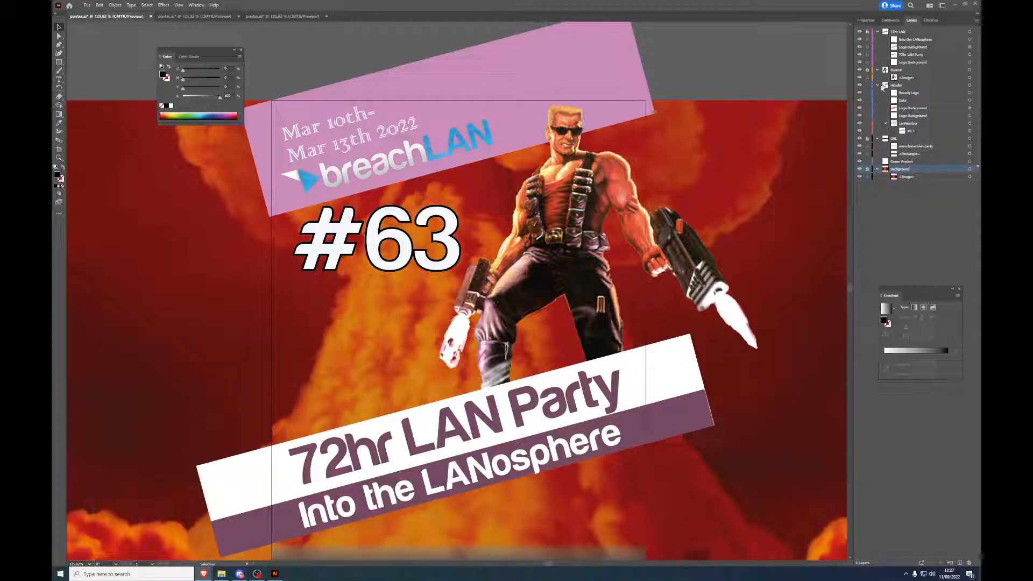
Step: Replace the "Into the LANosphere" tagline with "Hail to the LAN Baby!" and lock the 72hr LAN layer
{"action": "left_click", "coordinate": [940, 41]}
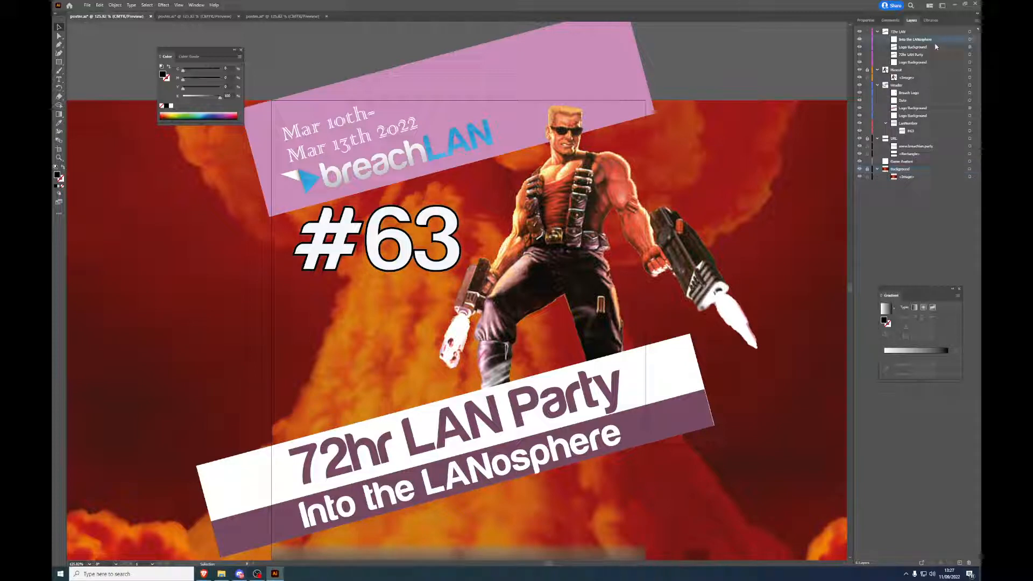
{"action": "double_click", "coordinate": [585, 445]}
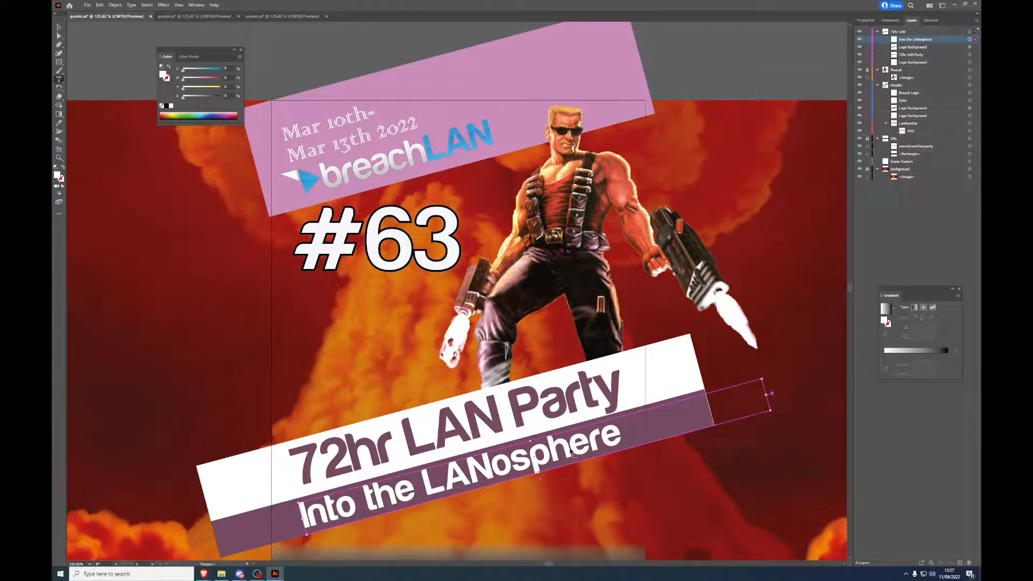
{"action": "key", "text": "ctrl+a"}
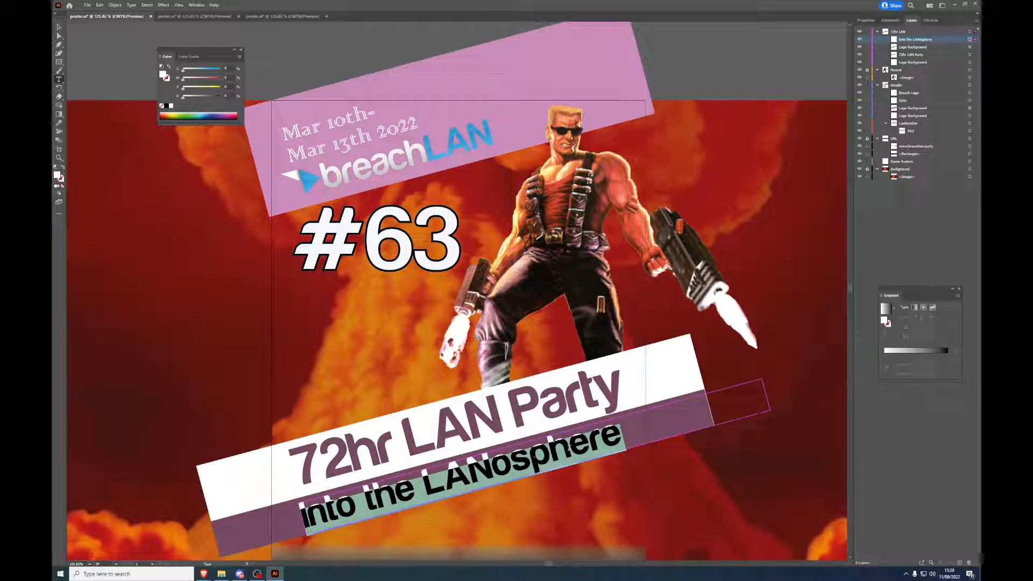
{"action": "type", "text": "Hail to the LAN Baby!"}
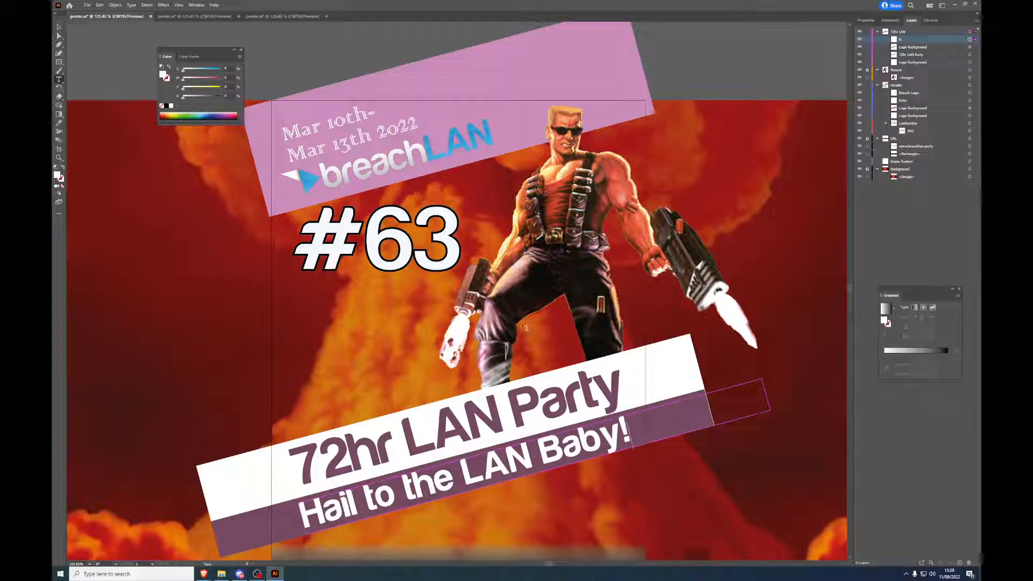
{"action": "left_click", "coordinate": [868, 32]}
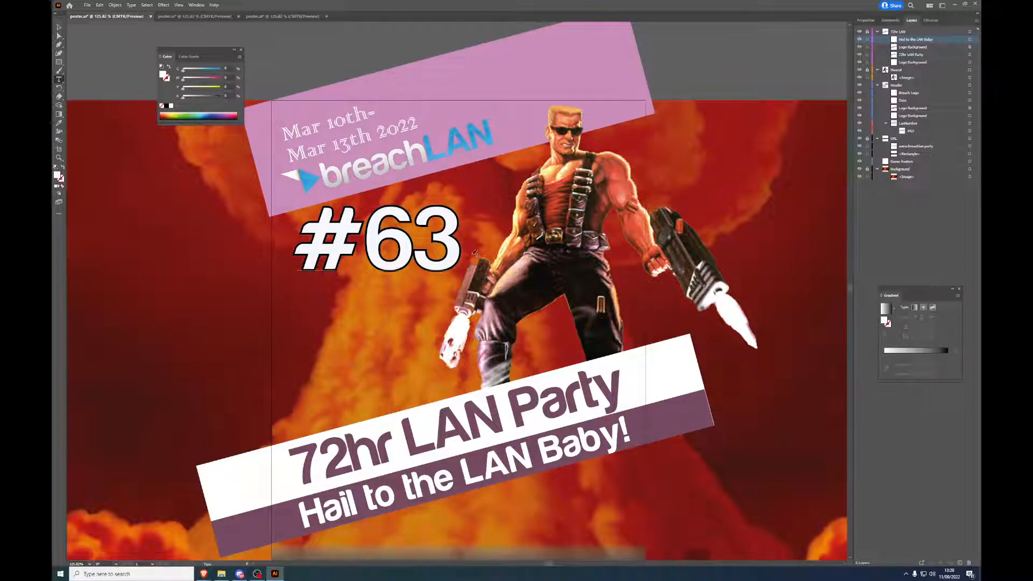
Step: Recolour the header banner behind the date and logo to a dark burnt orange, about 25° hue, 100% saturation and 53% brightness
{"action": "left_click", "coordinate": [60, 28]}
{"action": "left_click", "coordinate": [578, 63]}
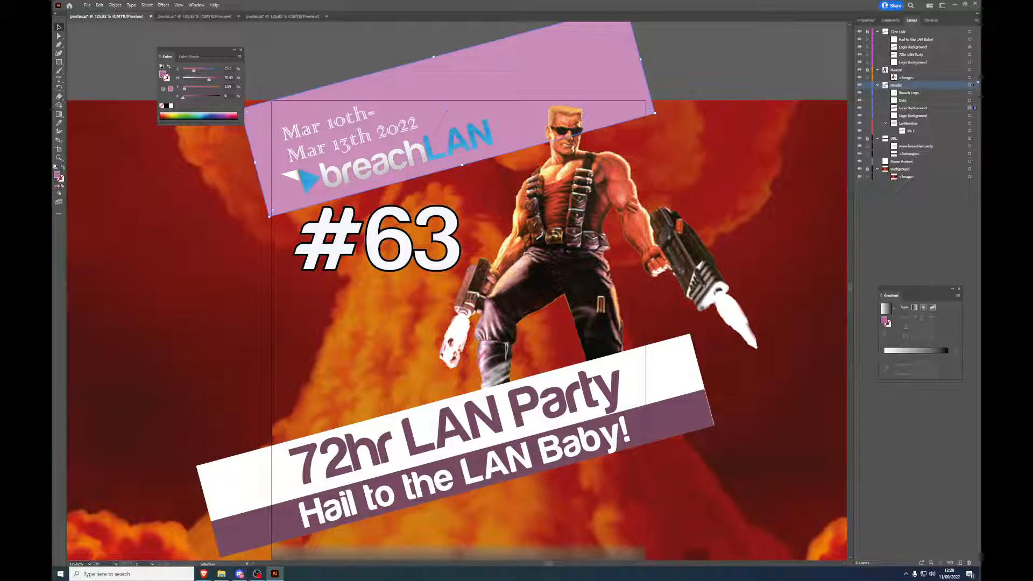
{"action": "double_click", "coordinate": [163, 74]}
{"action": "mouse_move", "coordinate": [516, 219]}
{"action": "left_mouse_down"}
{"action": "mouse_move", "coordinate": [246, 214]}
{"action": "mouse_move", "coordinate": [154, 166]}
{"action": "mouse_move", "coordinate": [163, 157]}
{"action": "mouse_move", "coordinate": [178, 262]}
{"action": "left_mouse_up"}
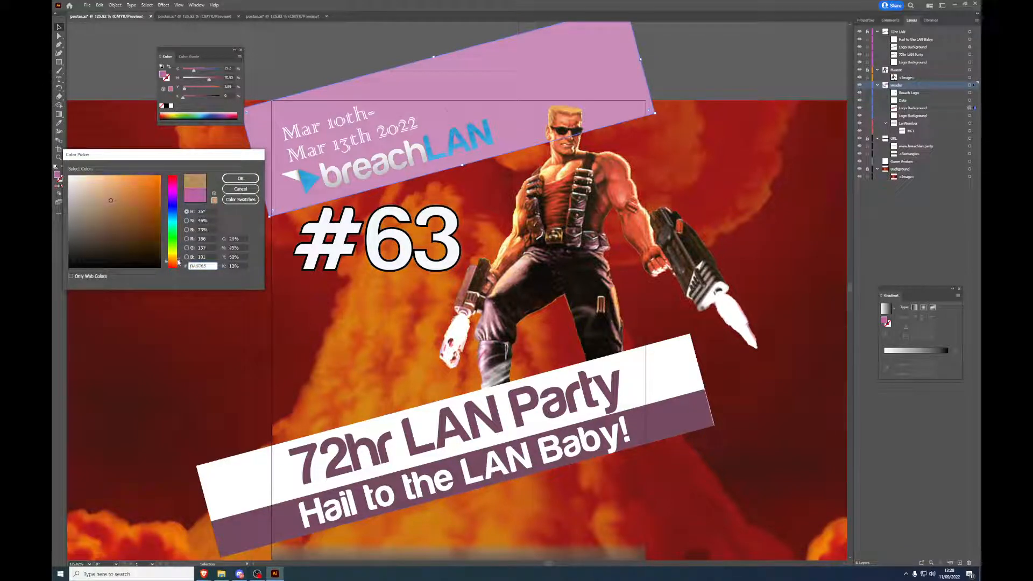
{"action": "left_click", "coordinate": [163, 179]}
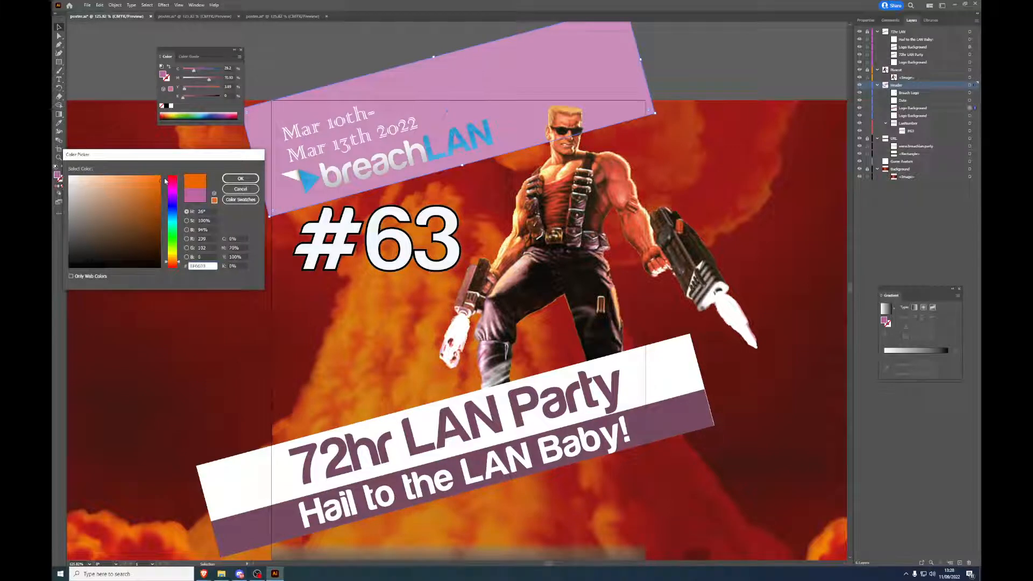
{"action": "left_click", "coordinate": [240, 178]}
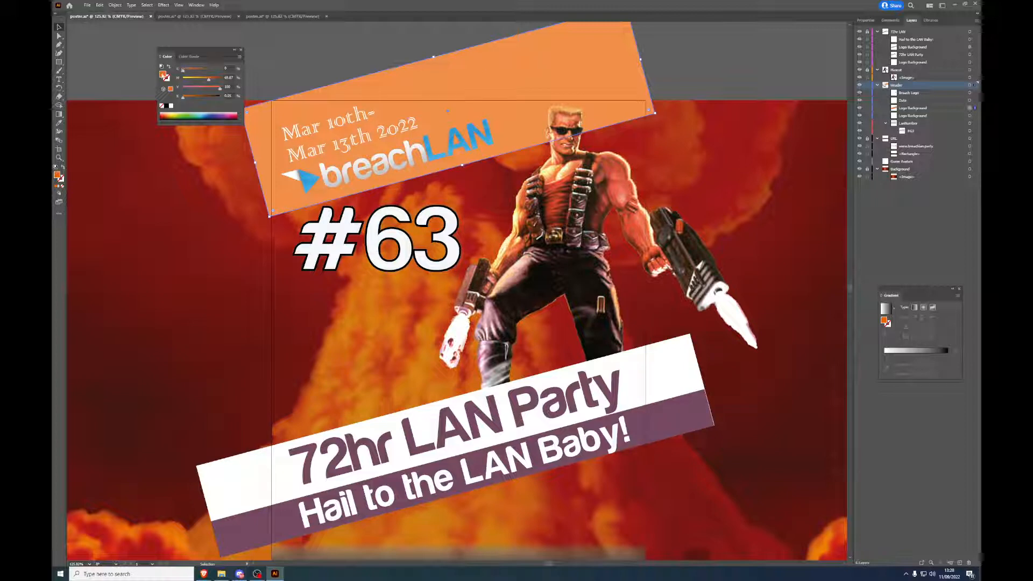
{"action": "double_click", "coordinate": [163, 76]}
{"action": "left_click_drag", "start_coordinate": [160, 181], "coordinate": [161, 221]}
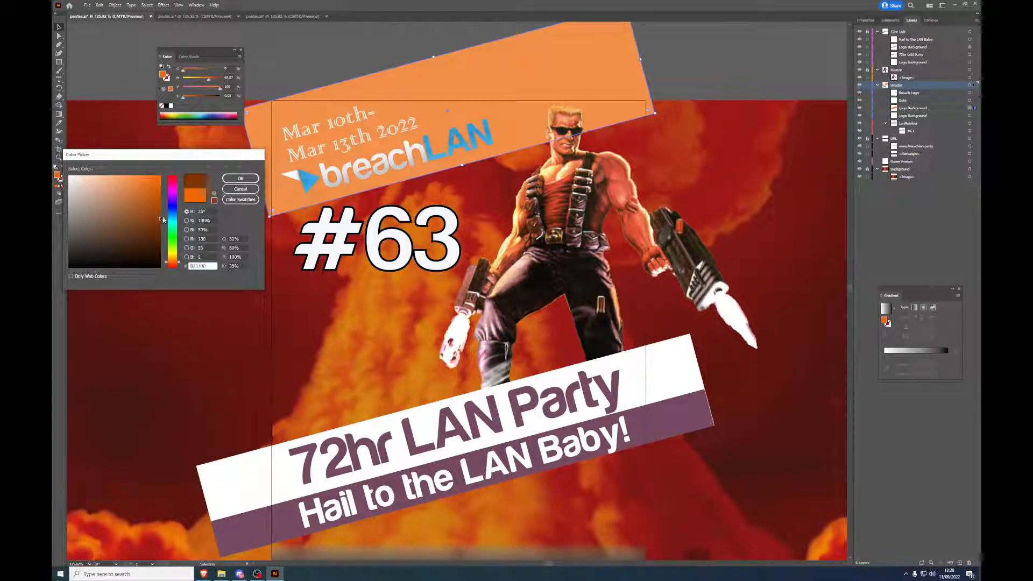
{"action": "left_click", "coordinate": [240, 178]}
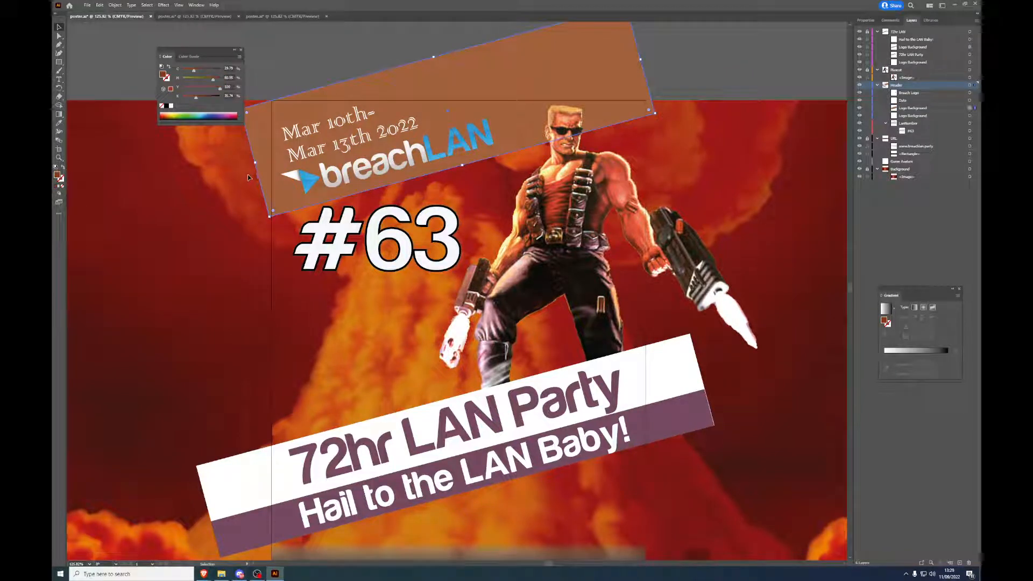
Step: Deselect the header banner and try a slightly lighter burnt orange as the fill colour
{"action": "left_click", "coordinate": [722, 64]}
{"action": "double_click", "coordinate": [164, 75]}
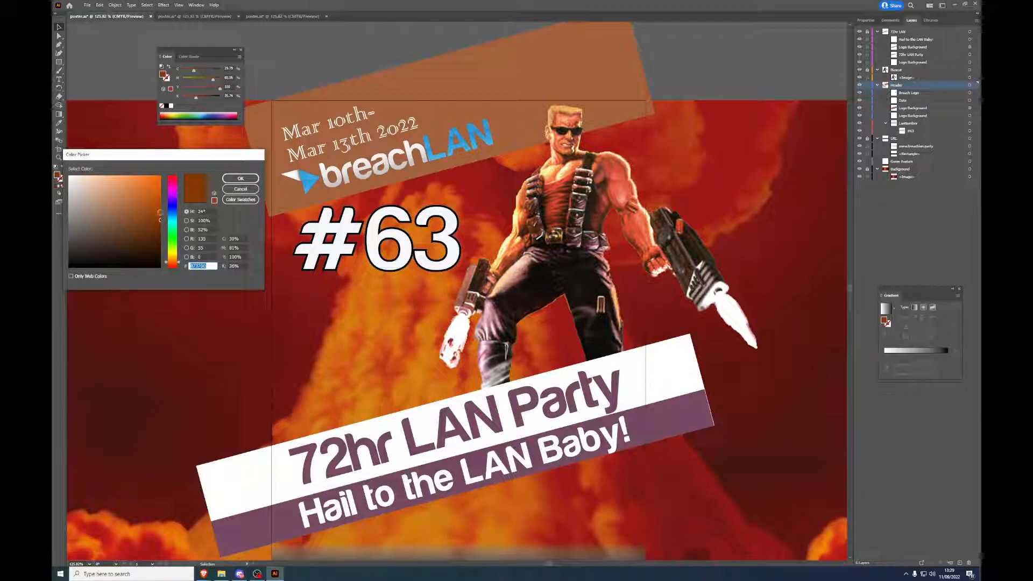
{"action": "mouse_move", "coordinate": [160, 221]}
{"action": "left_mouse_down"}
{"action": "mouse_move", "coordinate": [151, 228]}
{"action": "mouse_move", "coordinate": [148, 215]}
{"action": "left_mouse_up"}
{"action": "left_click", "coordinate": [232, 181]}
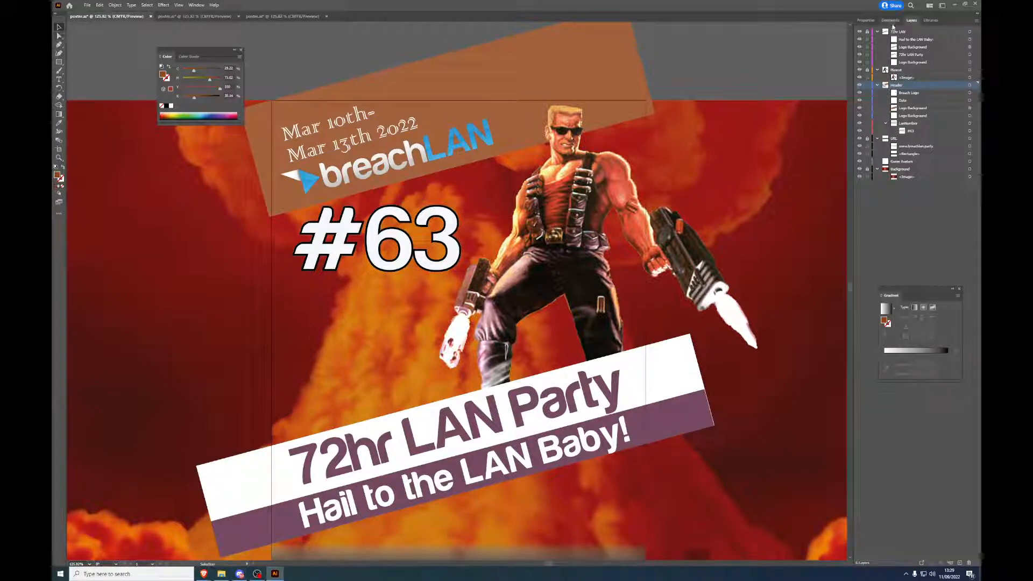
Step: Lock the Header layer and unlock the 72hr LAN layer
{"action": "left_click", "coordinate": [866, 20]}
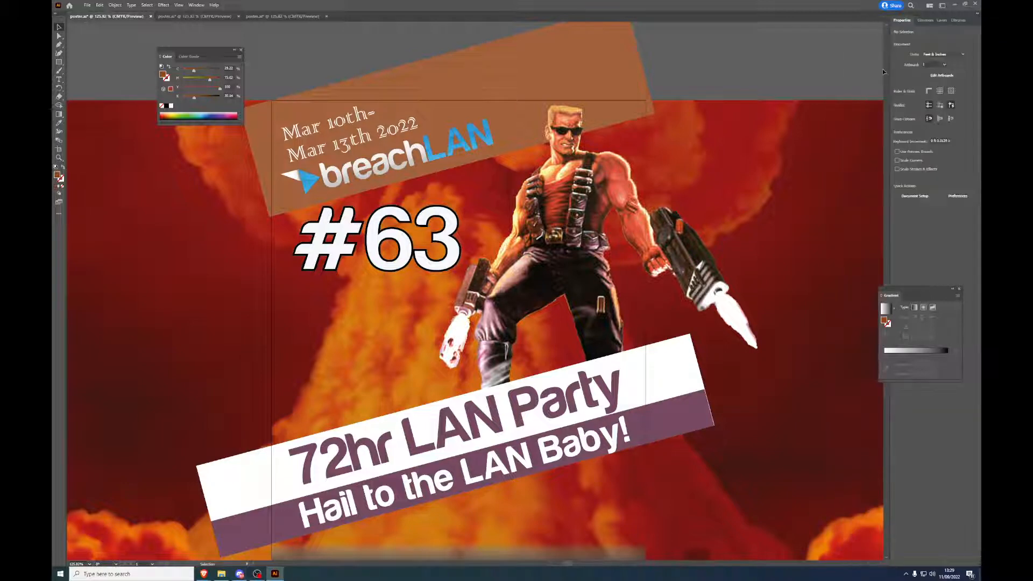
{"action": "left_click", "coordinate": [942, 20]}
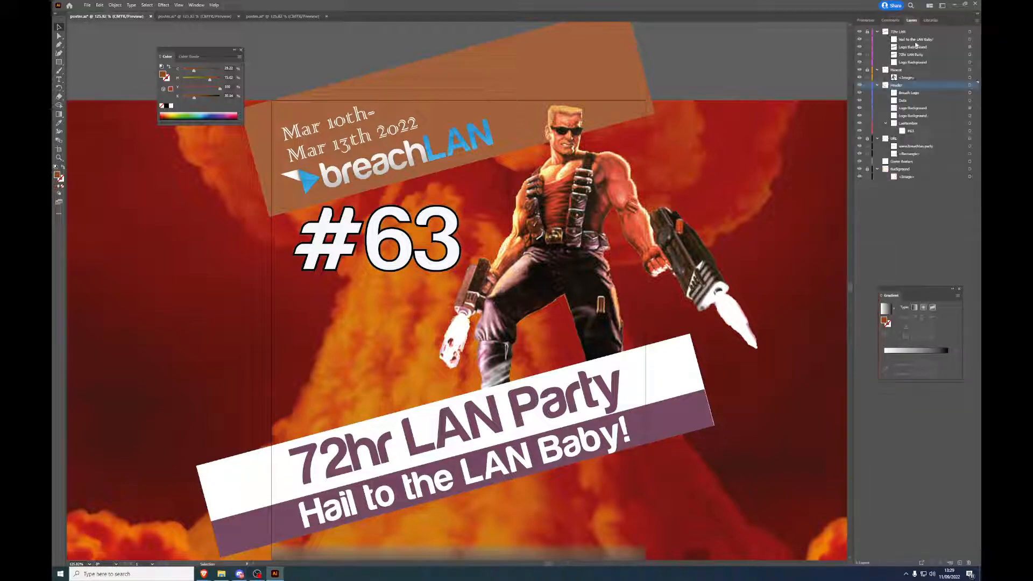
{"action": "left_click", "coordinate": [868, 85]}
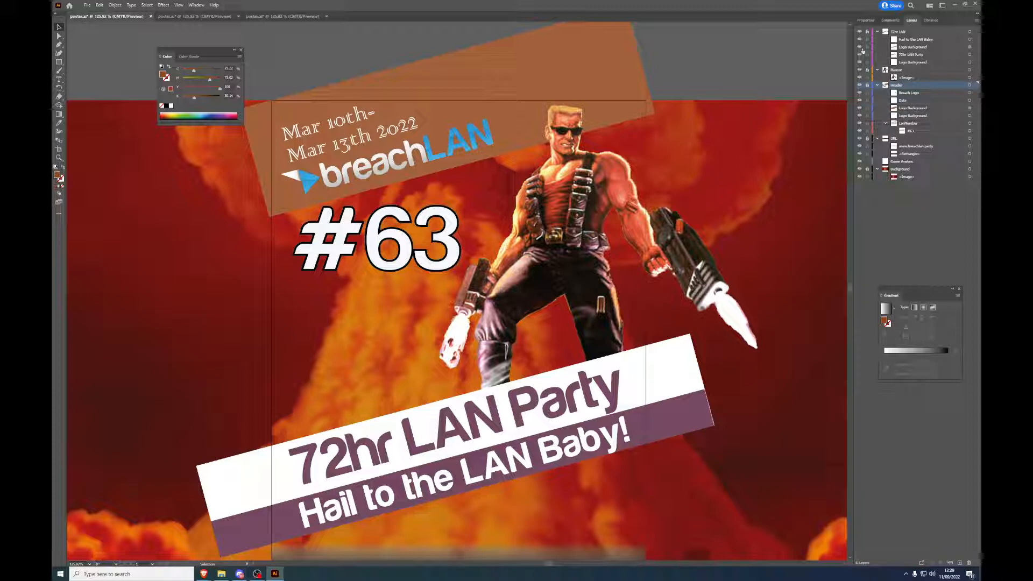
{"action": "left_click", "coordinate": [867, 31]}
Step: Select the purple strip behind the tagline and rename its object Tagline Background
{"action": "left_click", "coordinate": [975, 48]}
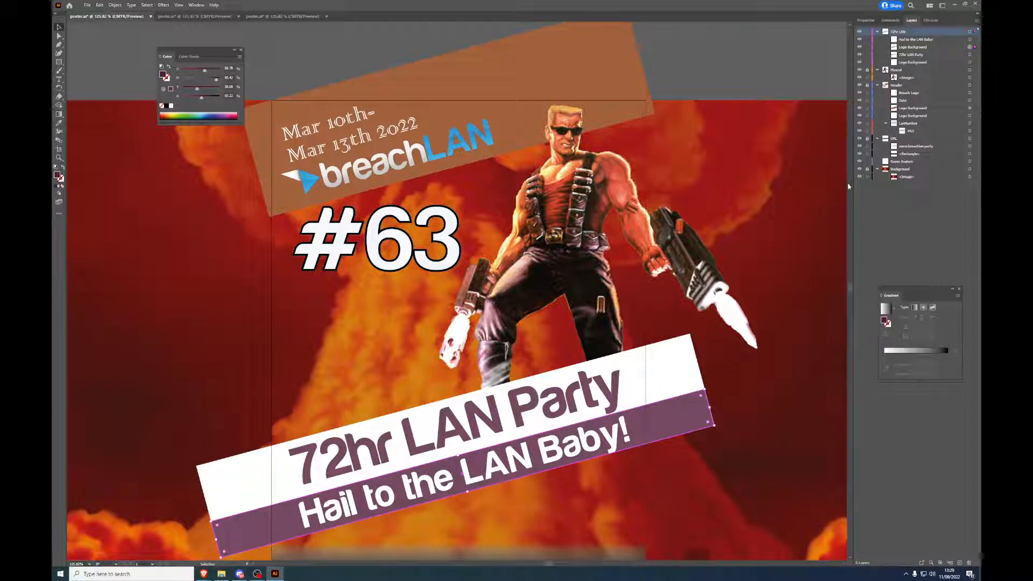
{"action": "double_click", "coordinate": [905, 48]}
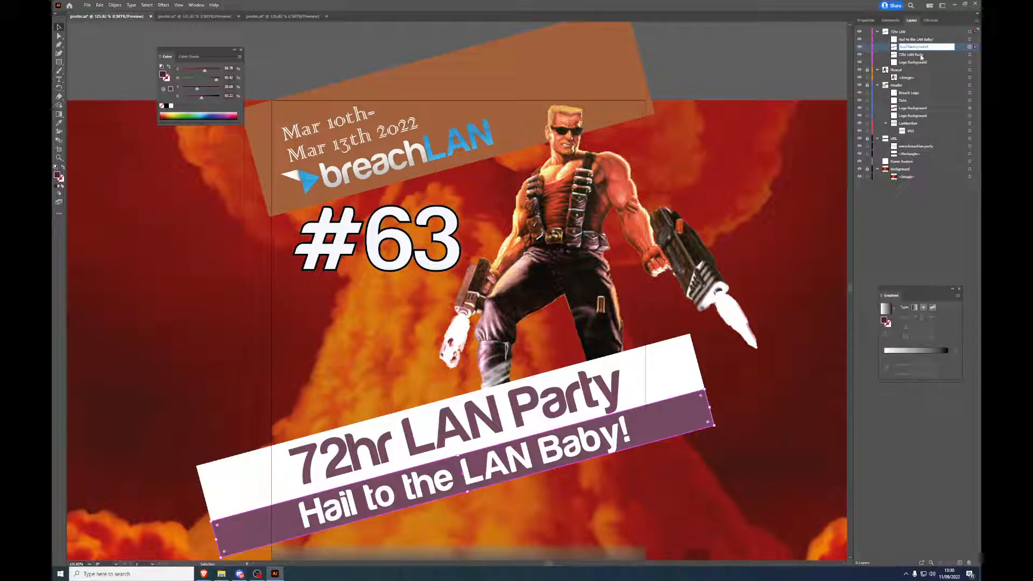
{"action": "key", "text": "Return"}
{"action": "scroll", "coordinate": [517, 318], "scroll_direction": "down", "scroll_amount": 2}
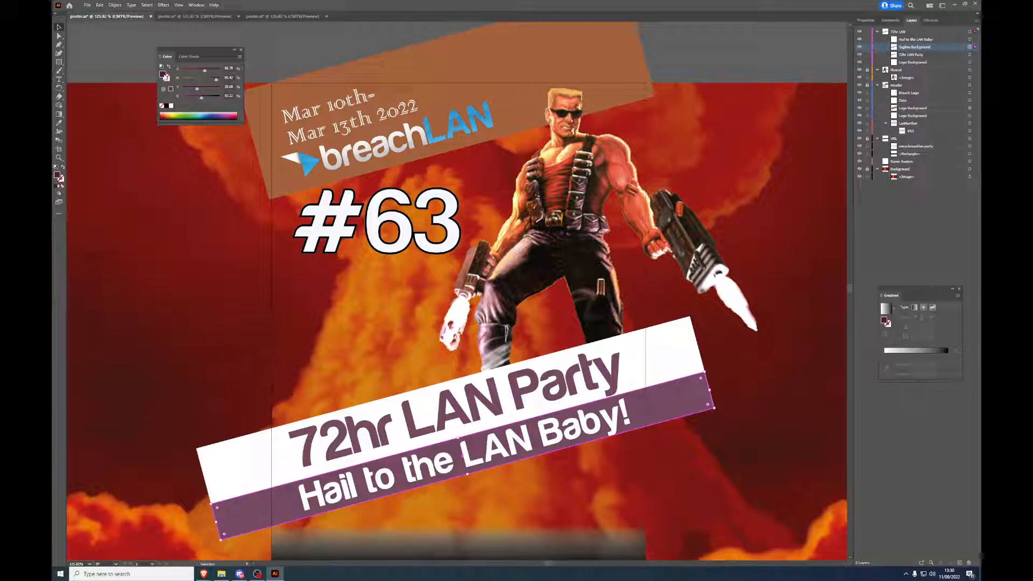
{"action": "double_click", "coordinate": [163, 75]}
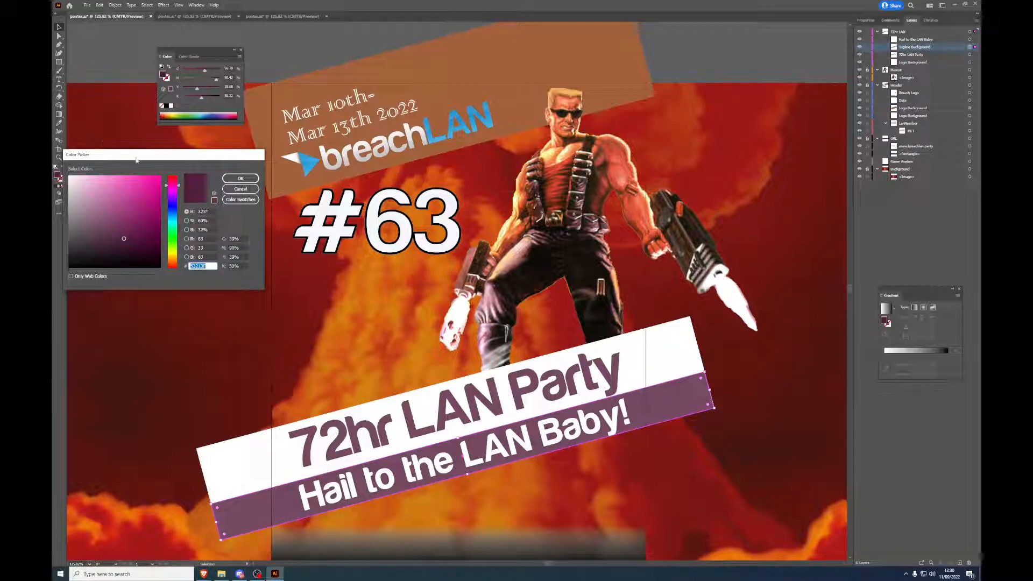
{"action": "left_click_drag", "start_coordinate": [147, 159], "coordinate": [168, 165]}
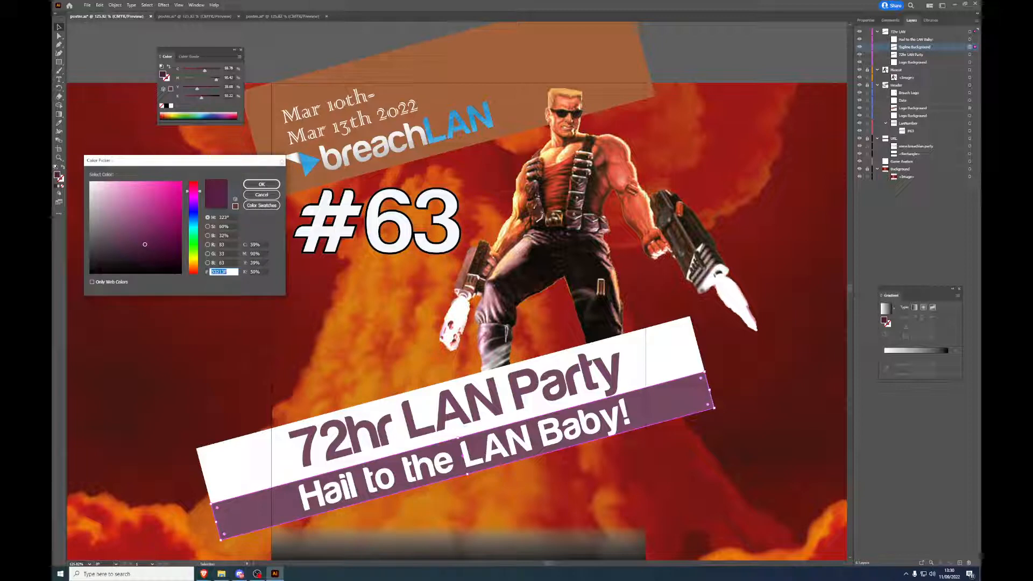
{"action": "left_click", "coordinate": [271, 195]}
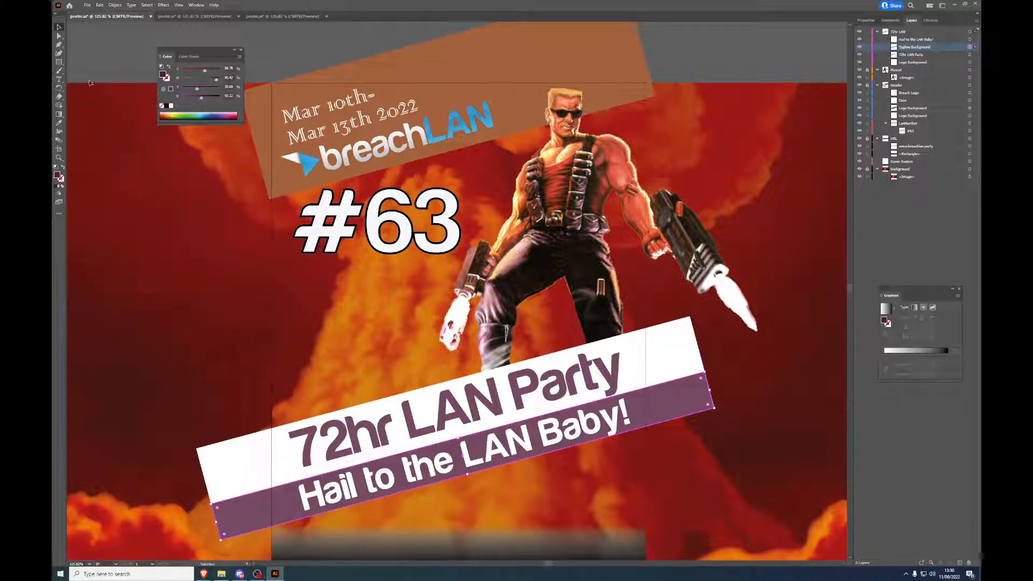
Step: Match the tagline strip's fill to the header banner's burnt orange by sampling it with the Eyedropper tool
{"action": "left_click", "coordinate": [60, 123]}
{"action": "left_click", "coordinate": [535, 58]}
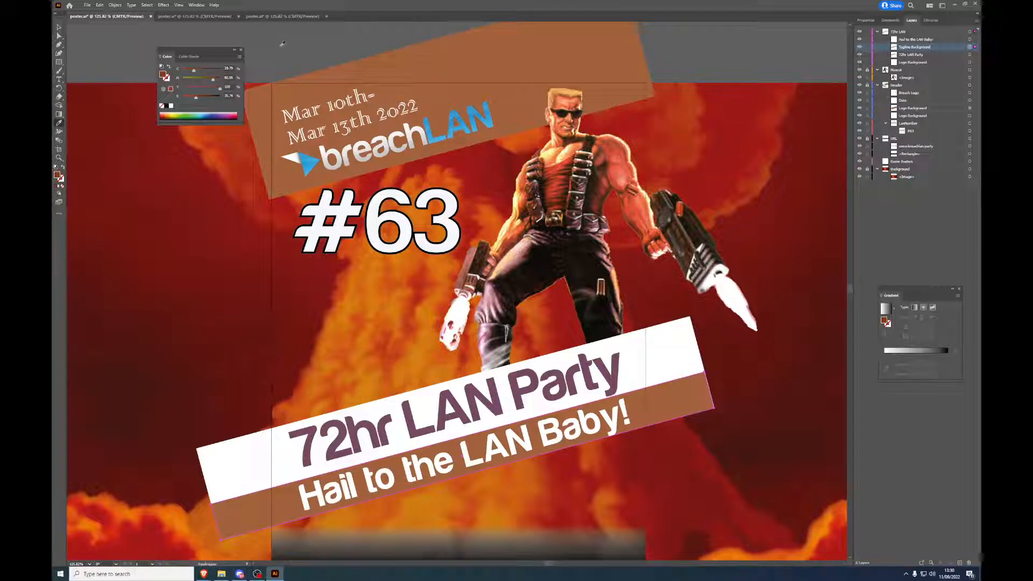
{"action": "key", "text": "v"}
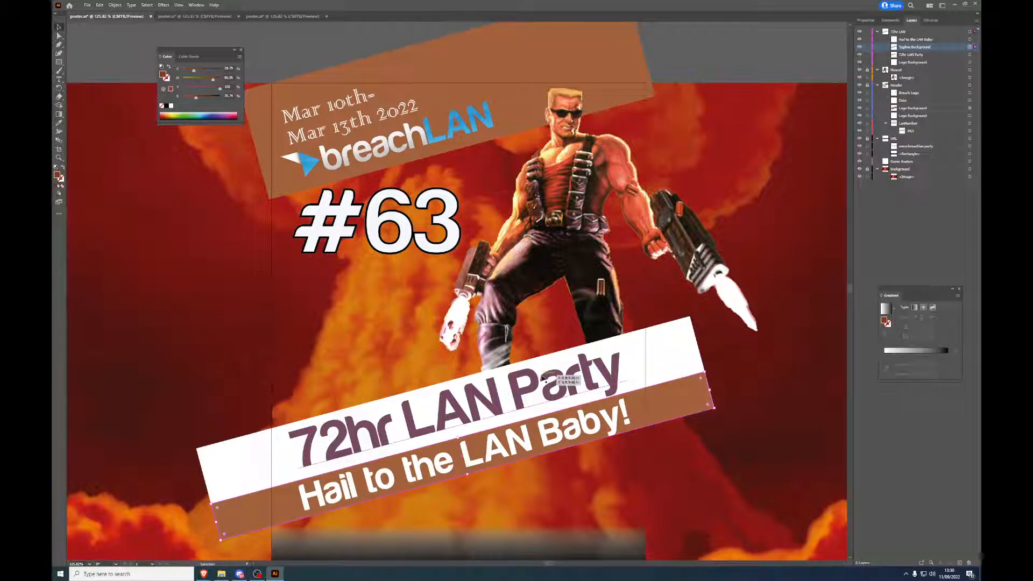
{"action": "double_click", "coordinate": [543, 379]}
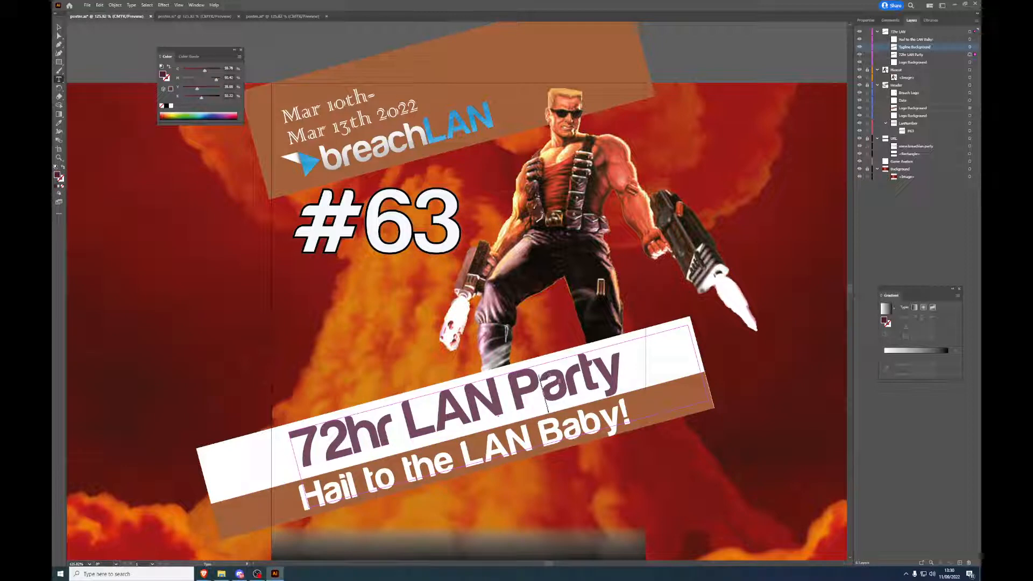
{"action": "double_click", "coordinate": [886, 322]}
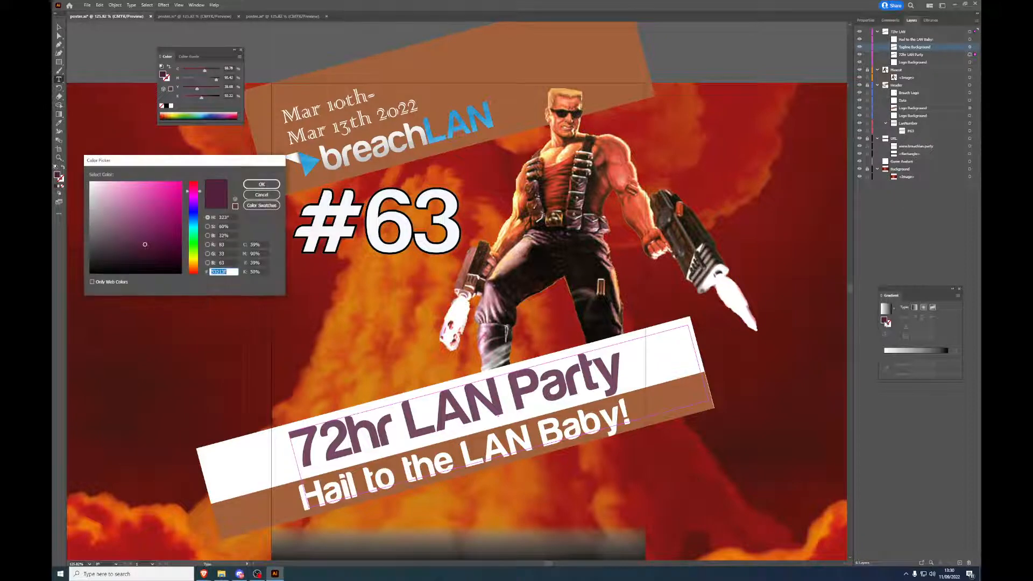
{"action": "left_click", "coordinate": [262, 195]}
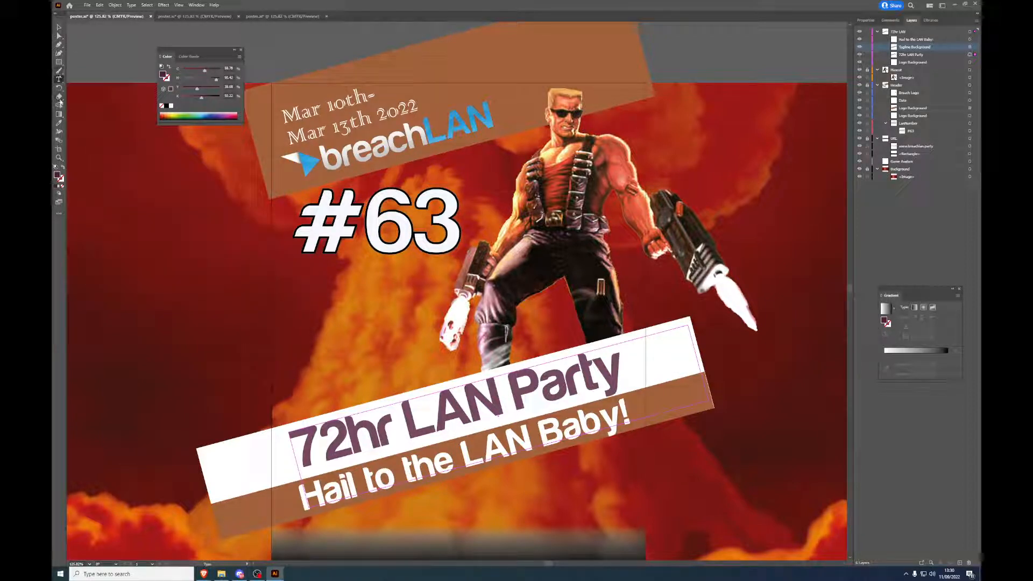
Step: Recolour the 72hr LAN Party text to the header banner's burnt orange by sampling the banner with the Eyedropper tool
{"action": "left_click", "coordinate": [60, 123]}
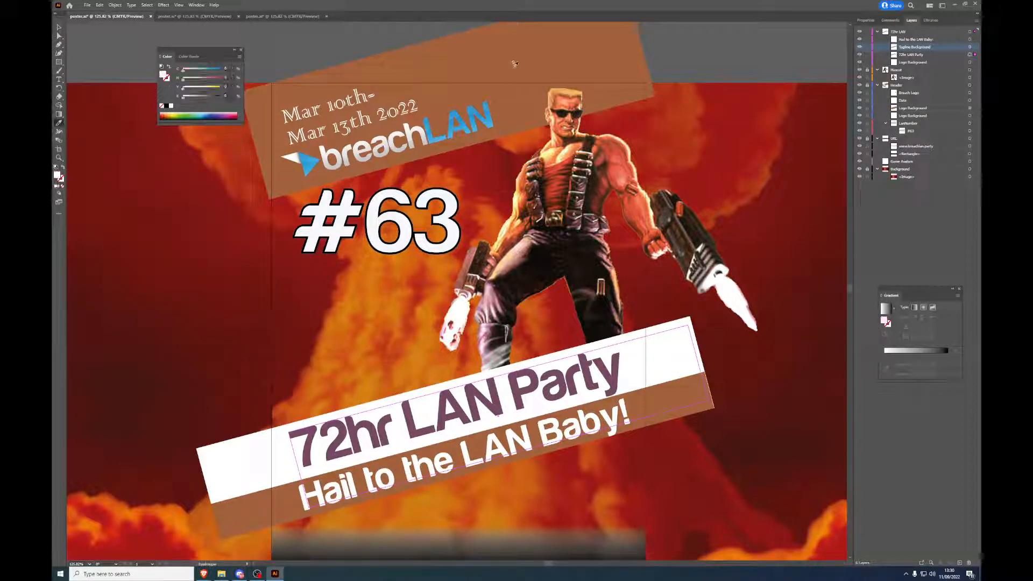
{"action": "left_click", "coordinate": [617, 376]}
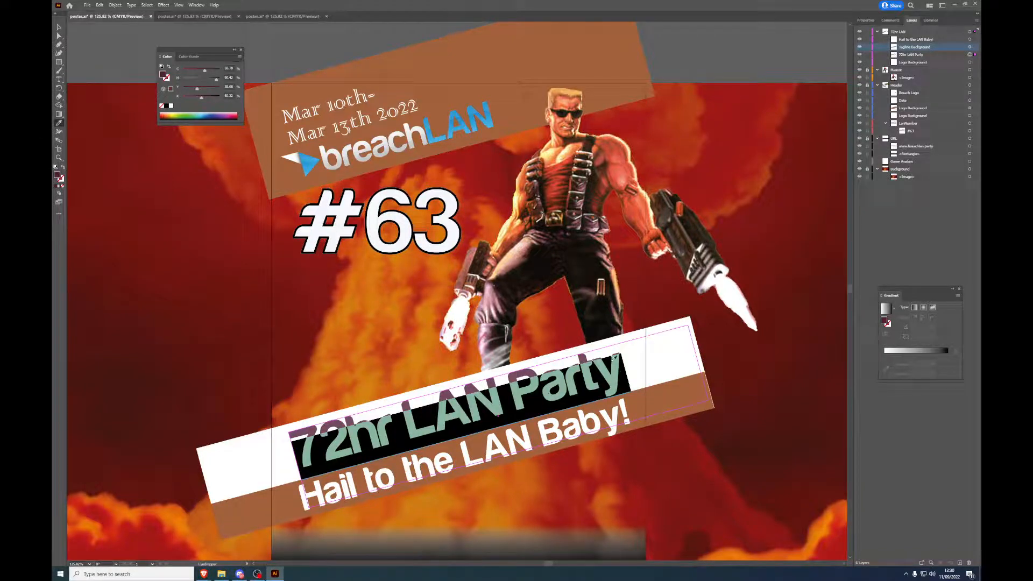
{"action": "left_click", "coordinate": [509, 37]}
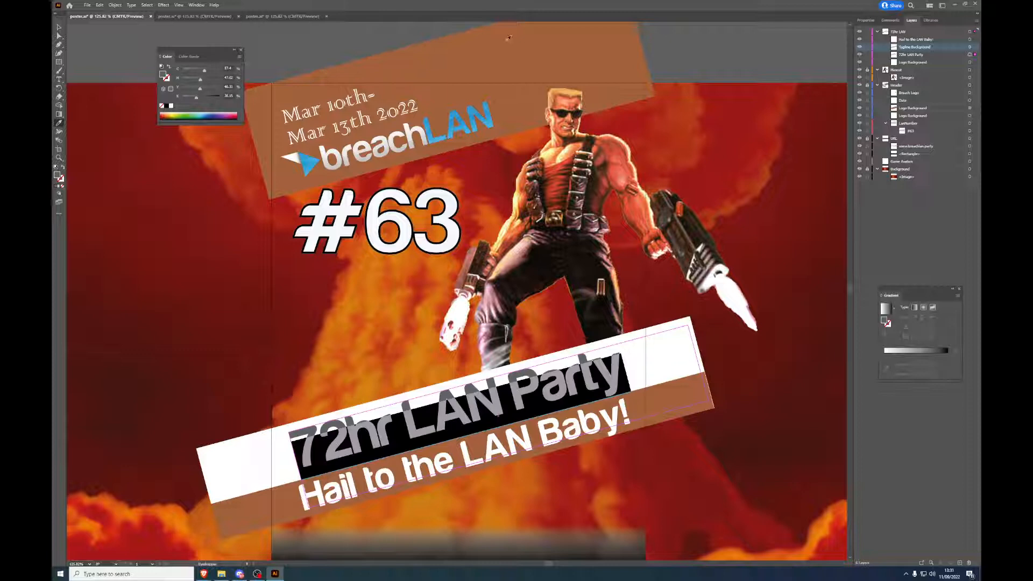
{"action": "left_click", "coordinate": [59, 27]}
{"action": "double_click", "coordinate": [528, 395]}
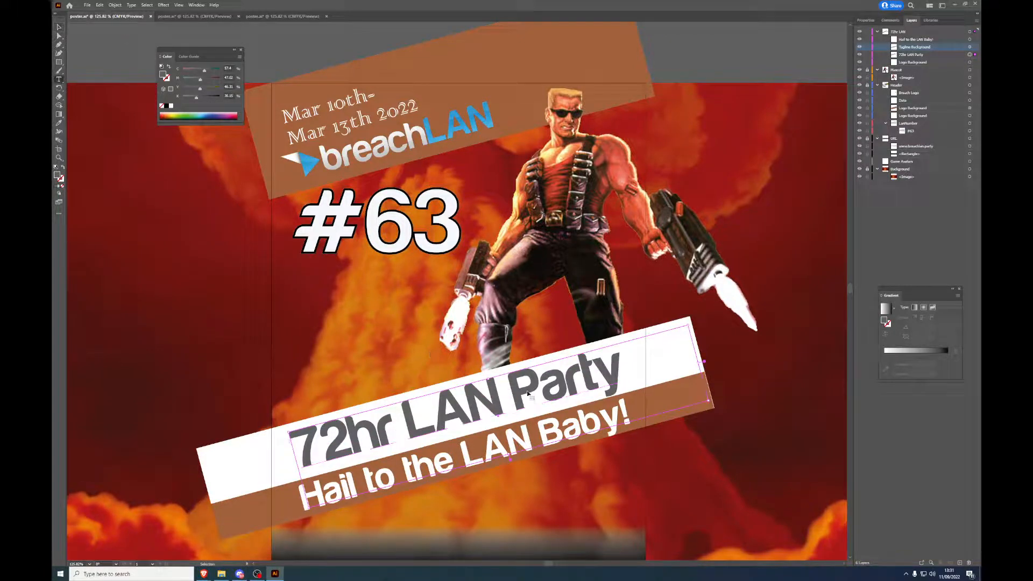
{"action": "key", "text": "ctrl+a"}
{"action": "left_click", "coordinate": [58, 123]}
{"action": "left_click", "coordinate": [567, 63]}
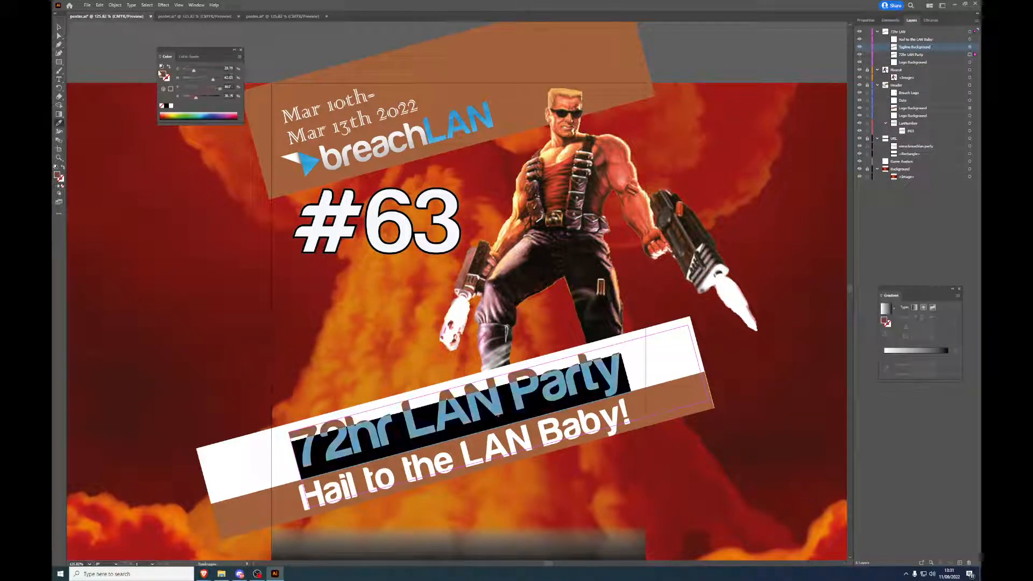
{"action": "left_click", "coordinate": [58, 30]}
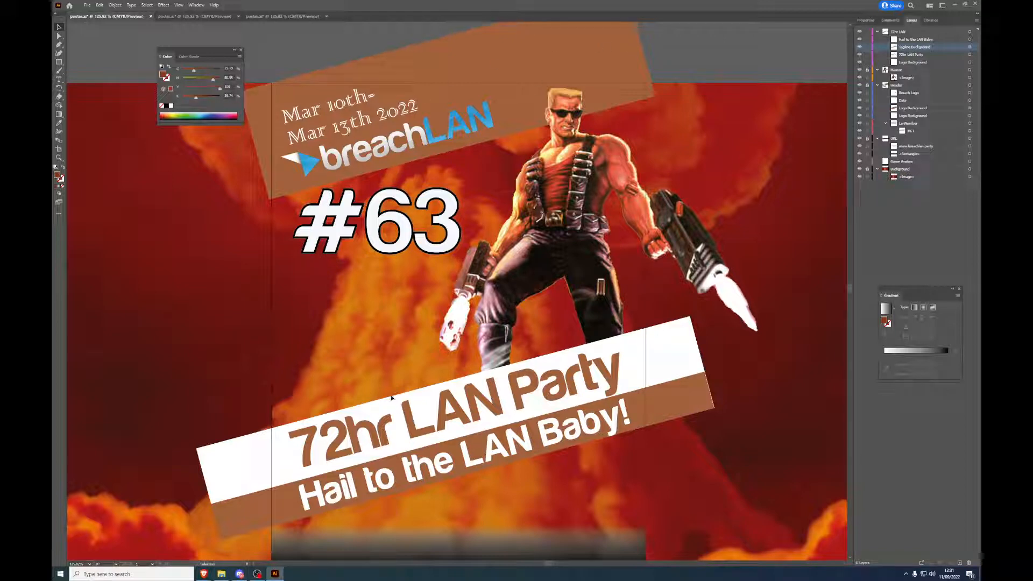
Step: Make the empty layer just above the Background layer active and browse the Game Assets folder for character images beside the poster
{"action": "scroll", "coordinate": [484, 428], "scroll_direction": "down", "scroll_amount": 2}
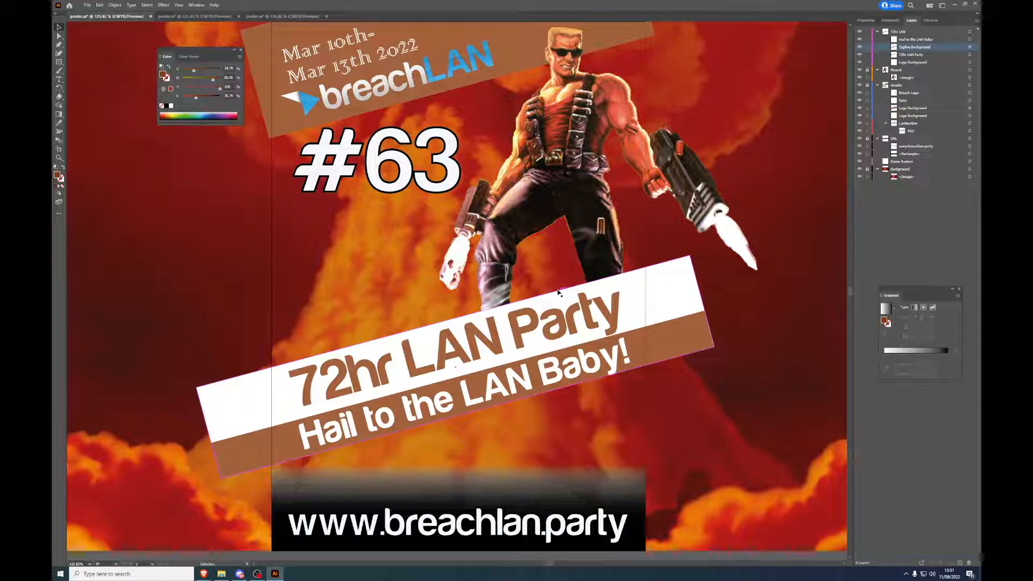
{"action": "scroll", "coordinate": [504, 445], "scroll_direction": "down", "scroll_amount": 3}
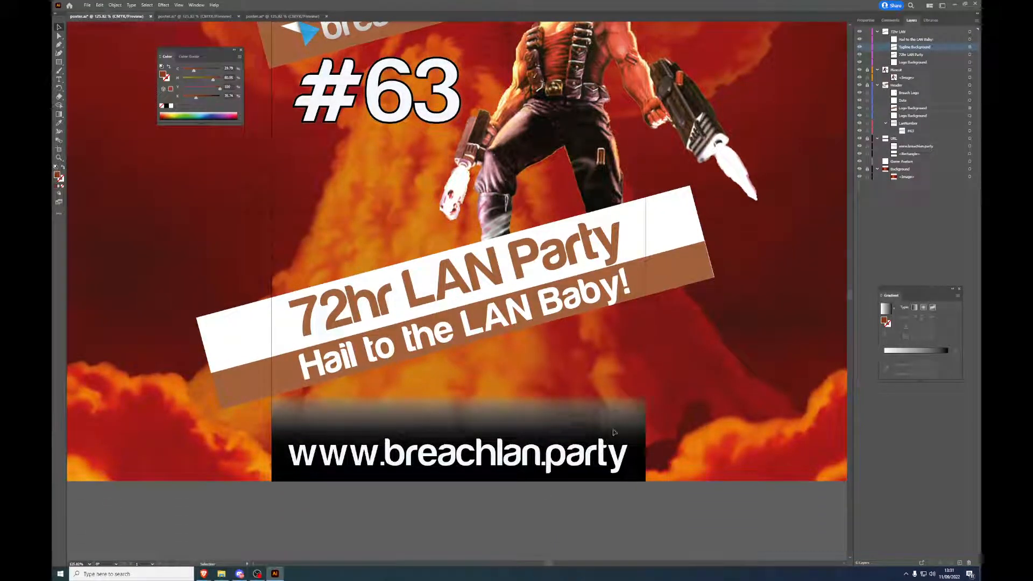
{"action": "scroll", "coordinate": [741, 231], "scroll_direction": "up", "scroll_amount": 3}
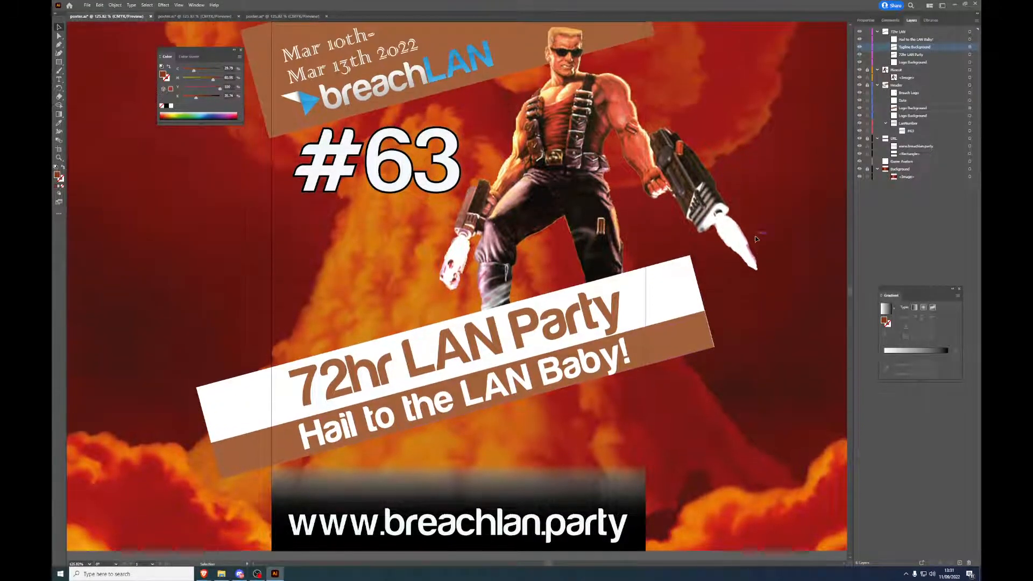
{"action": "scroll", "coordinate": [736, 235], "scroll_direction": "up", "scroll_amount": 2}
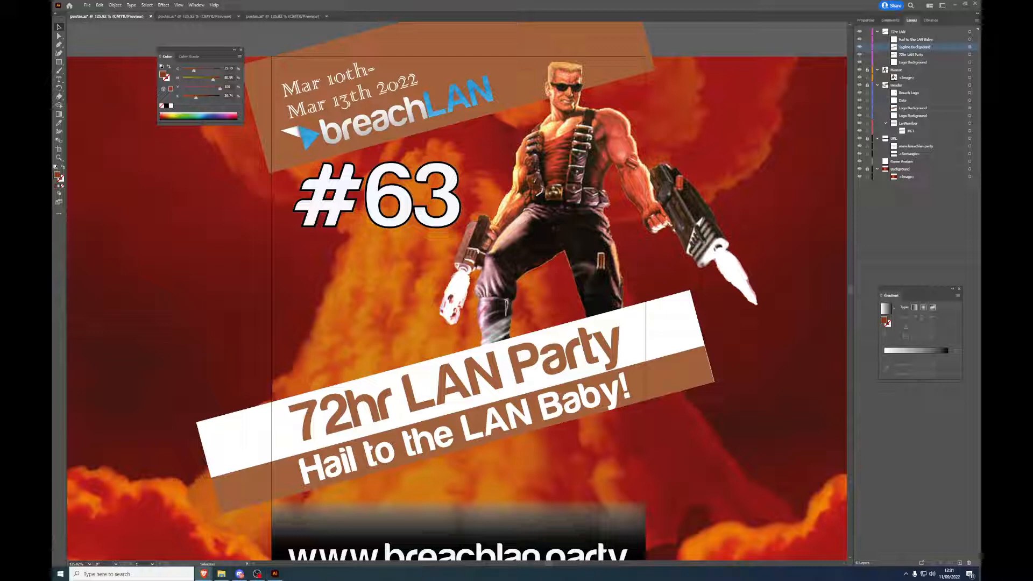
{"action": "left_click", "coordinate": [956, 162]}
{"action": "key", "text": "alt+Tab"}
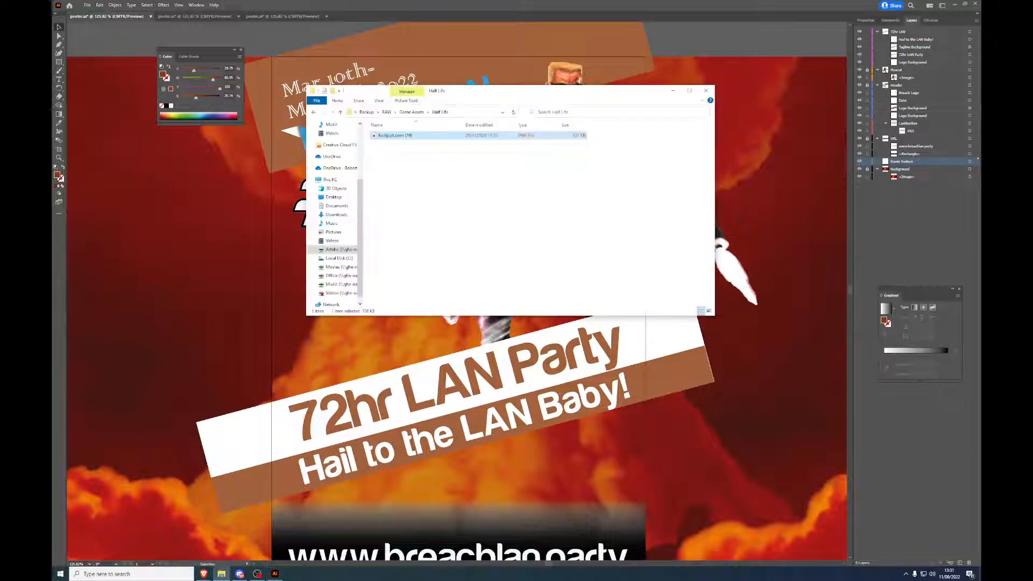
{"action": "left_click", "coordinate": [413, 113]}
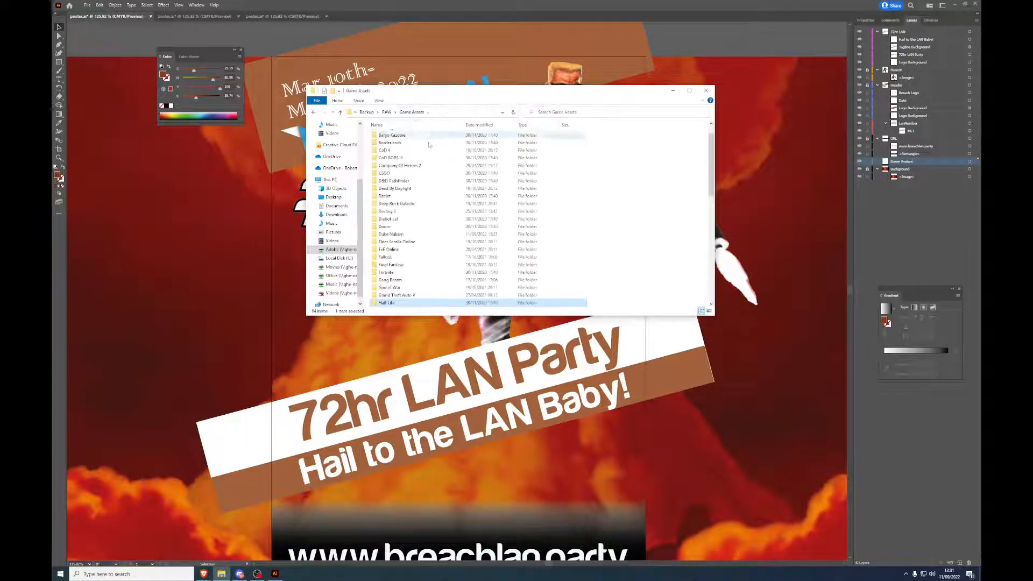
{"action": "scroll", "coordinate": [510, 230], "scroll_direction": "down", "scroll_amount": 4}
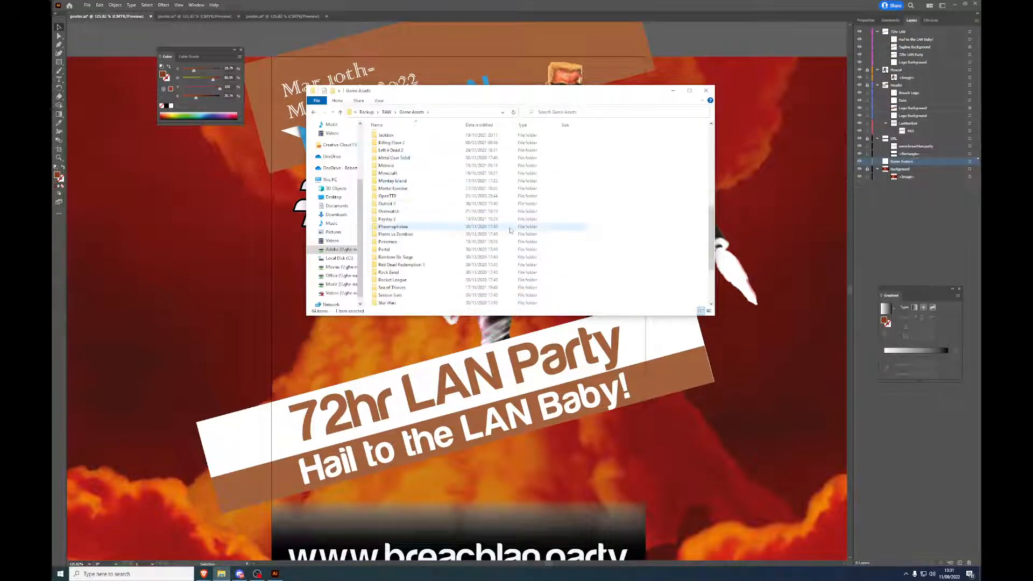
{"action": "left_click_drag", "start_coordinate": [559, 95], "coordinate": [753, 205]}
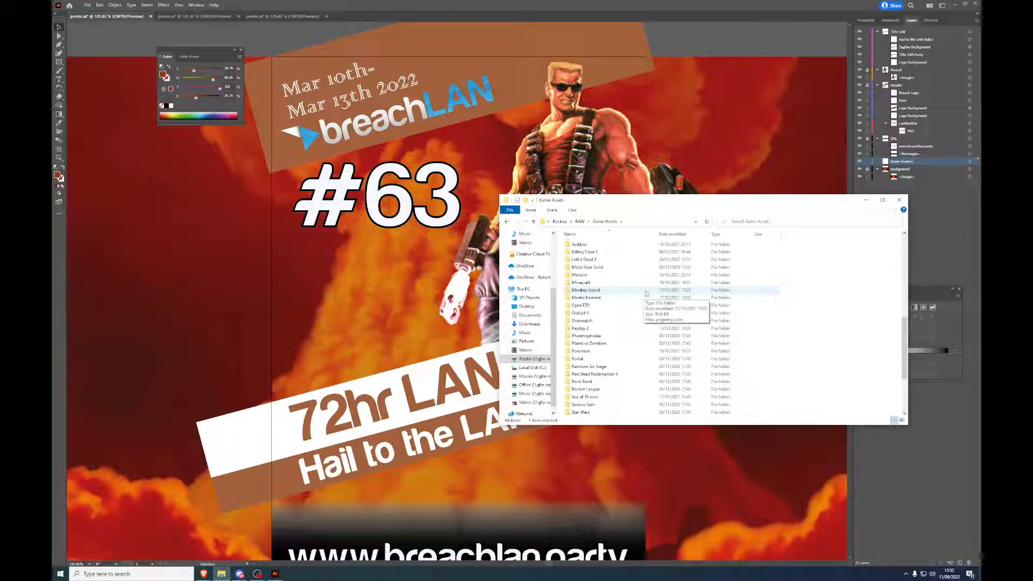
{"action": "scroll", "coordinate": [646, 293], "scroll_direction": "up", "scroll_amount": 4}
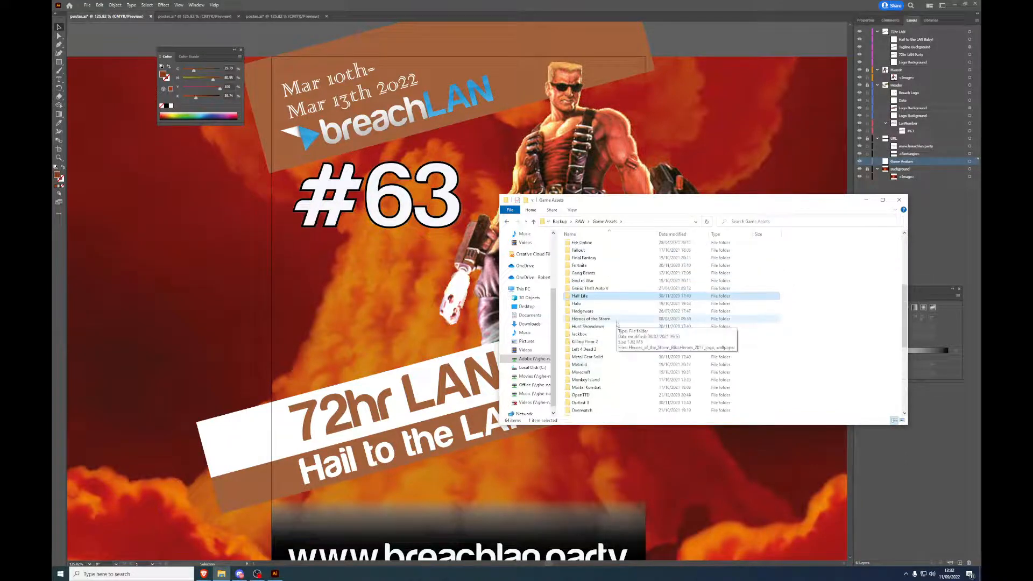
Step: Try the Fortnite reindeer-costume character on the poster at a reduced size below #63, and delete it
{"action": "double_click", "coordinate": [592, 265]}
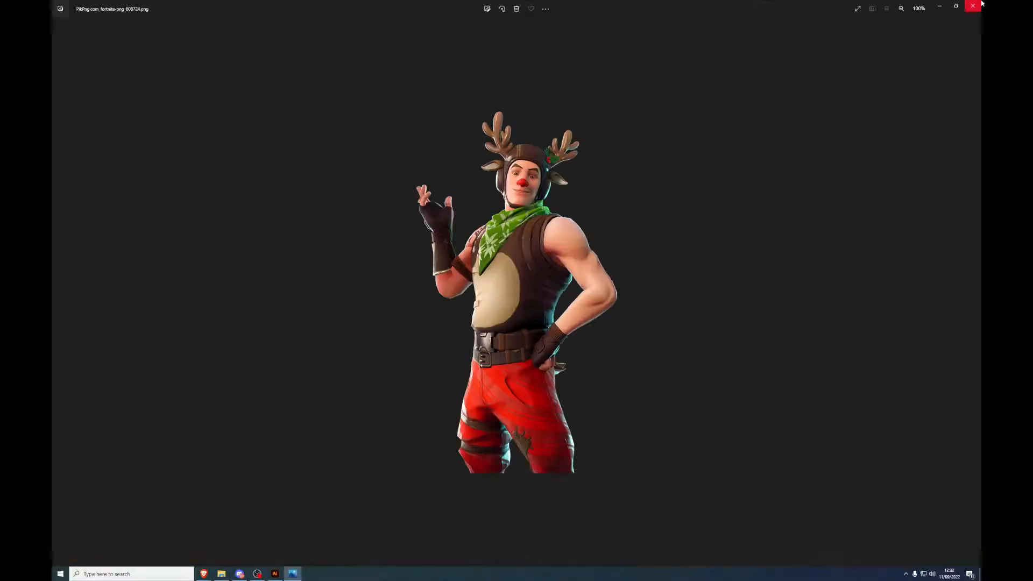
{"action": "left_click", "coordinate": [980, 4]}
{"action": "left_click_drag", "start_coordinate": [592, 245], "coordinate": [461, 320]}
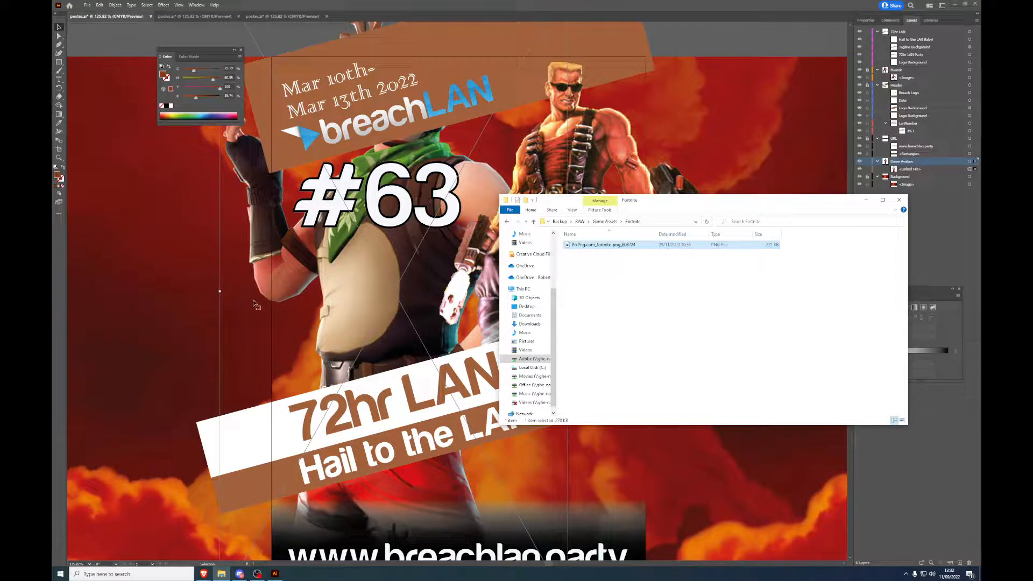
{"action": "left_click_drag", "start_coordinate": [219, 291], "coordinate": [436, 292]}
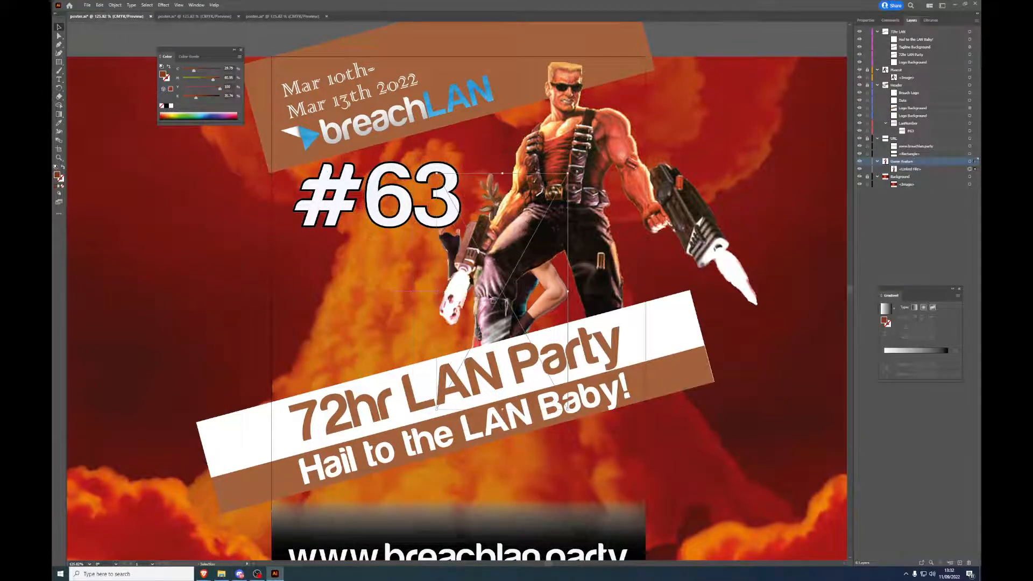
{"action": "left_click_drag", "start_coordinate": [516, 300], "coordinate": [366, 349]}
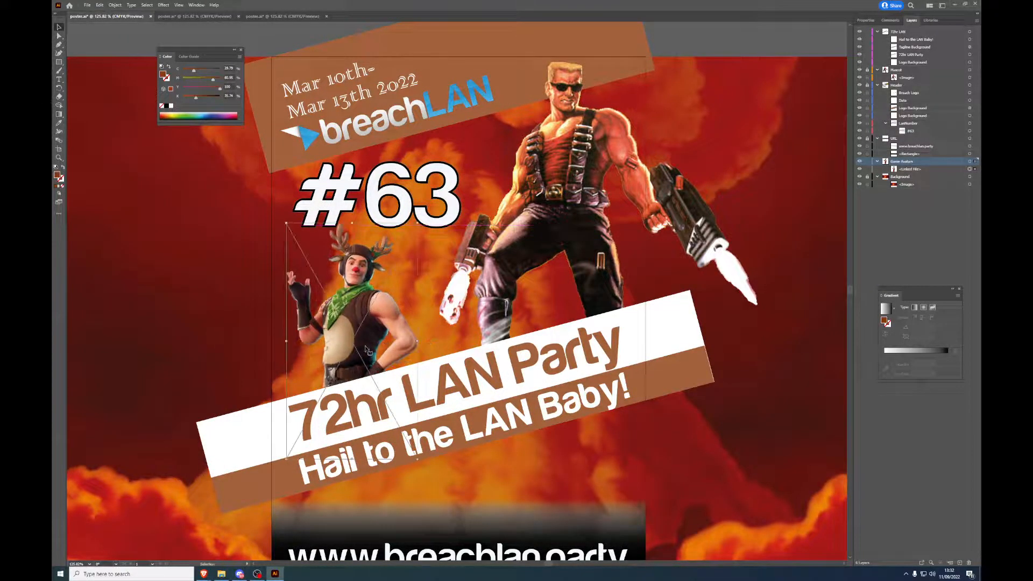
{"action": "left_click", "coordinate": [218, 341]}
{"action": "key", "text": "Delete"}
Step: Place the crowbar-wielding character image from the Half Life assets folder on the poster and scale it down below #63
{"action": "left_click", "coordinate": [221, 573]}
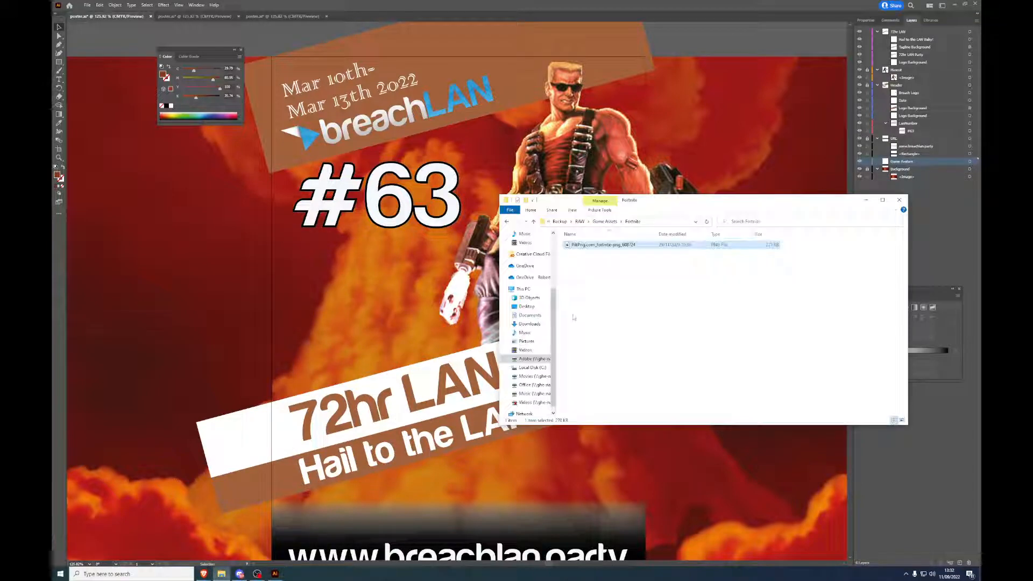
{"action": "left_click", "coordinate": [599, 221]}
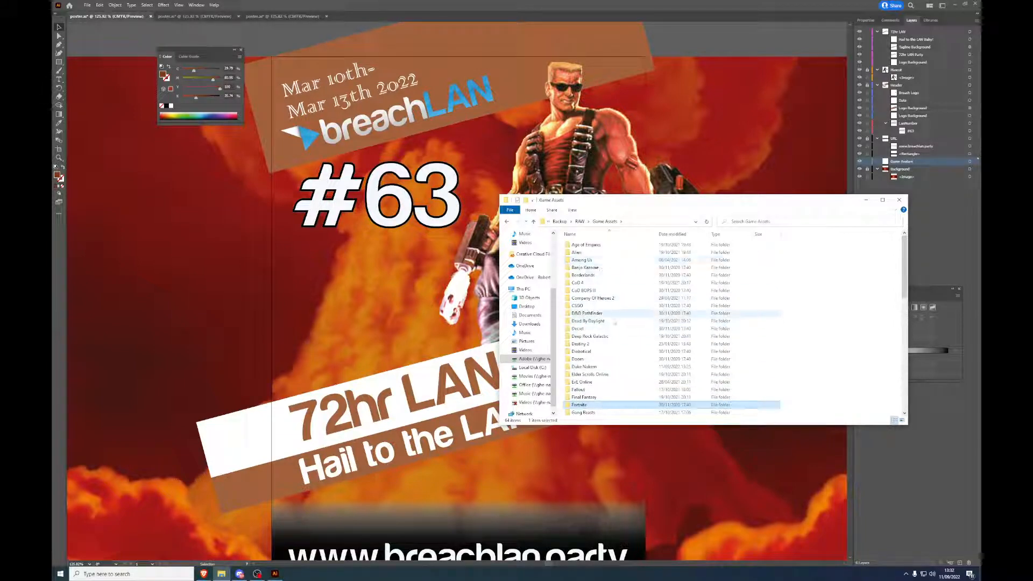
{"action": "scroll", "coordinate": [599, 383], "scroll_direction": "down", "scroll_amount": 3}
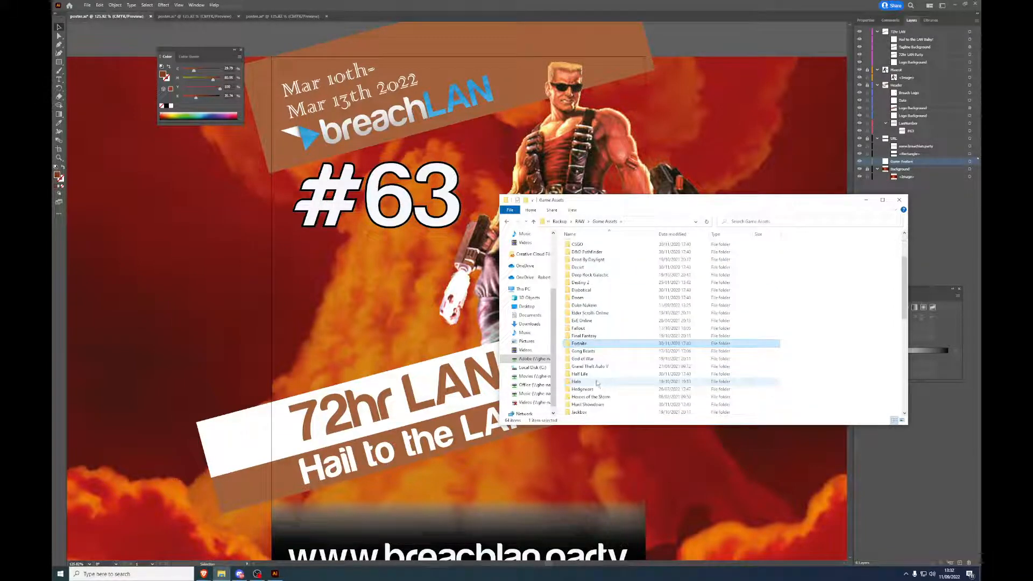
{"action": "left_click", "coordinate": [598, 376]}
{"action": "double_click", "coordinate": [598, 376]}
{"action": "double_click", "coordinate": [581, 244]}
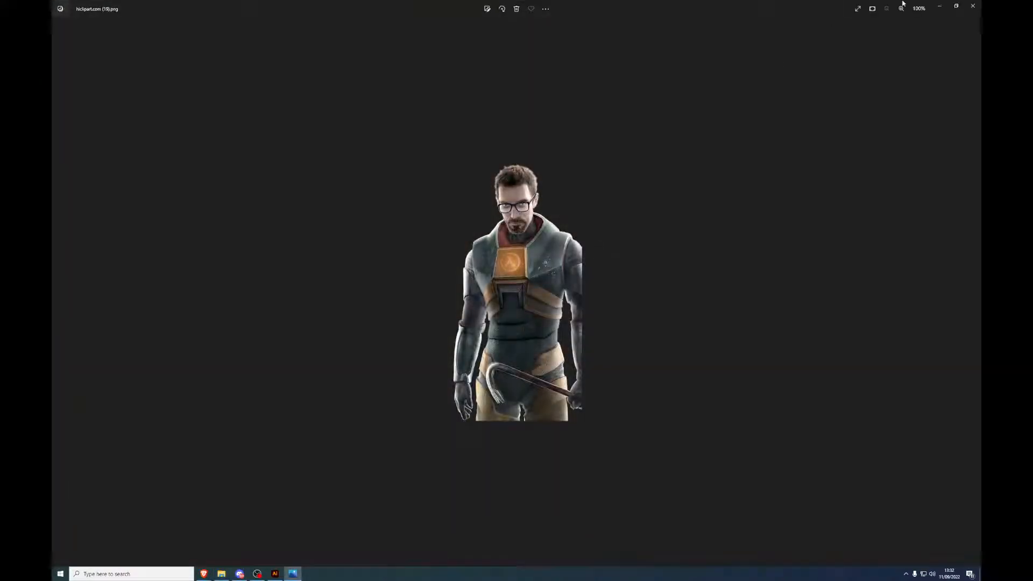
{"action": "left_click", "coordinate": [973, 6]}
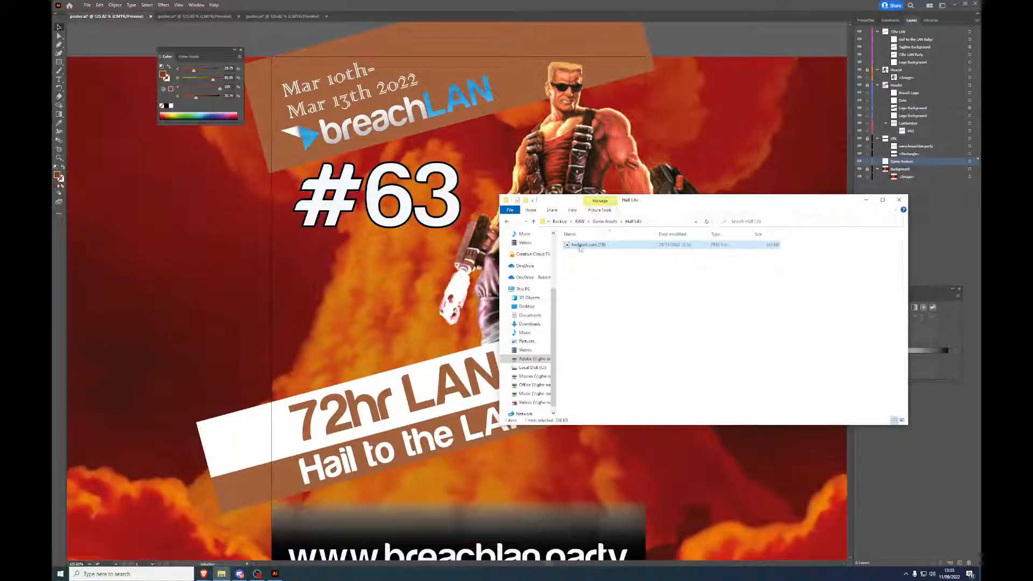
{"action": "left_click_drag", "start_coordinate": [582, 249], "coordinate": [338, 357]}
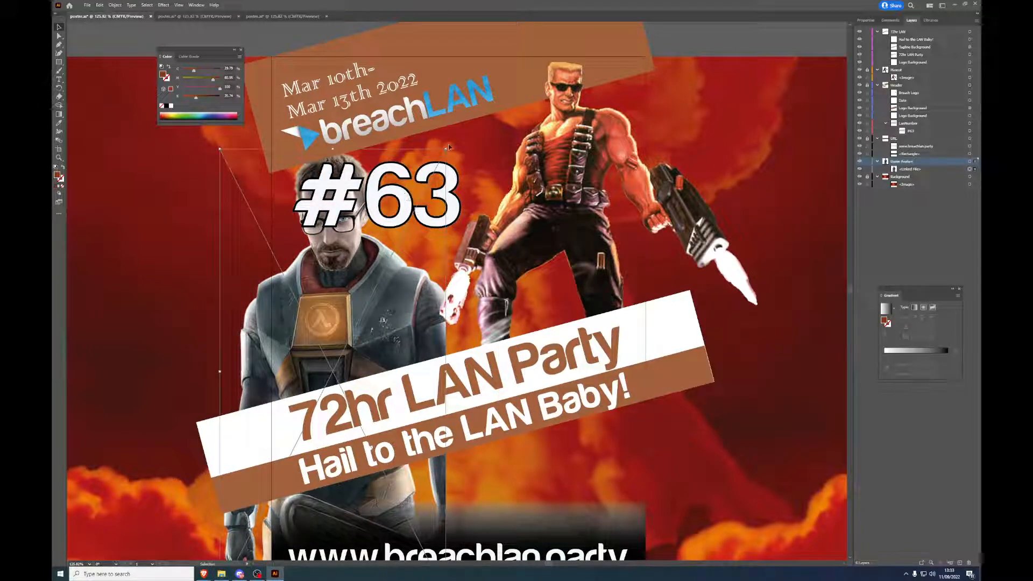
{"action": "left_click_drag", "start_coordinate": [446, 149], "coordinate": [323, 257]}
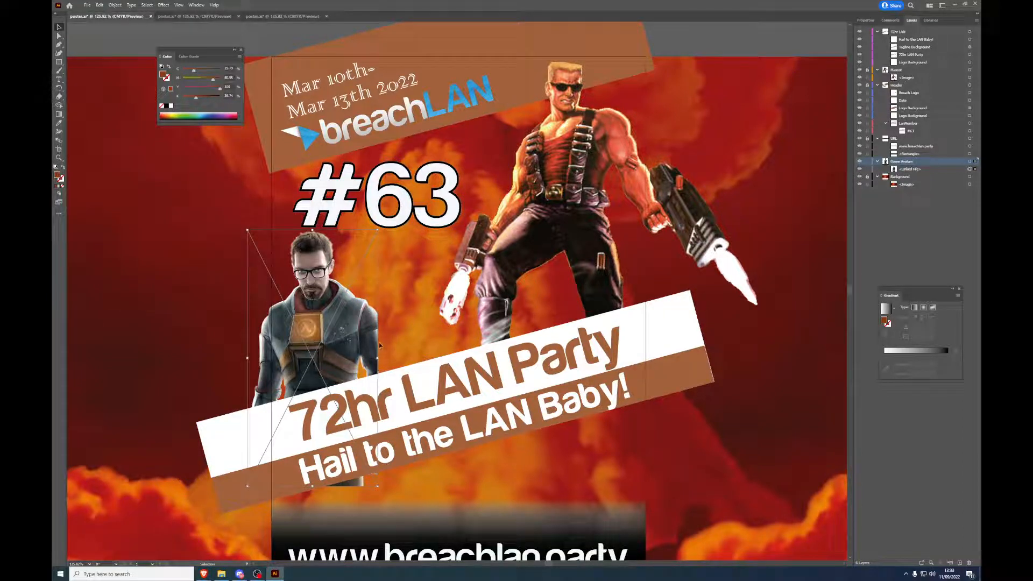
Step: Shrink the Half-Life character further and position it under the end of the tagline strip, beside the poster's right edge
{"action": "left_click_drag", "start_coordinate": [336, 312], "coordinate": [619, 467]}
{"action": "left_click_drag", "start_coordinate": [666, 408], "coordinate": [629, 433]}
{"action": "left_click_drag", "start_coordinate": [588, 494], "coordinate": [618, 445]}
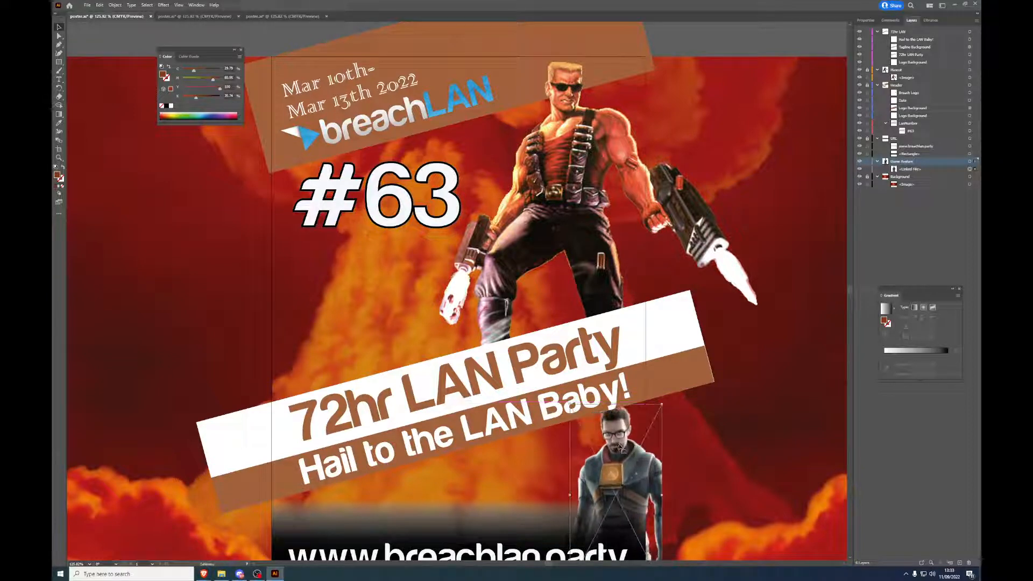
{"action": "left_click", "coordinate": [717, 441]}
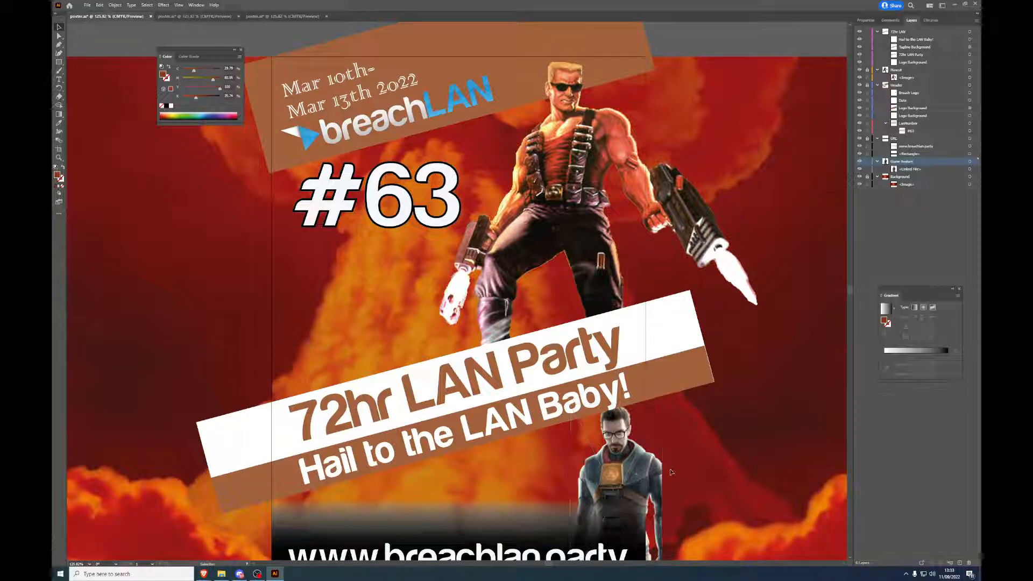
{"action": "left_click_drag", "start_coordinate": [629, 469], "coordinate": [284, 274]}
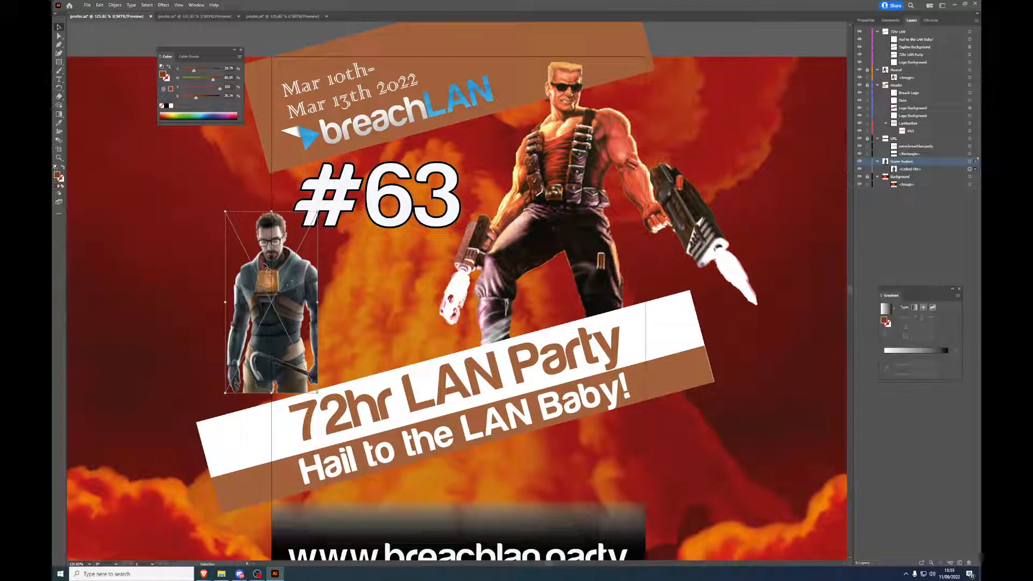
{"action": "left_click_drag", "start_coordinate": [268, 269], "coordinate": [617, 457]}
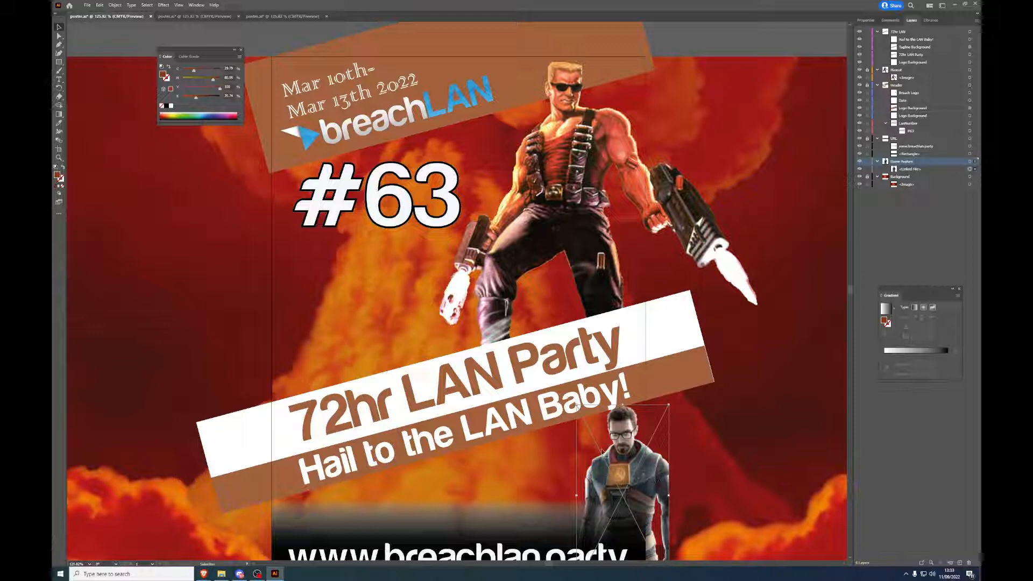
Step: Look through the Game Assets folder for another game character
{"action": "left_click", "coordinate": [222, 575]}
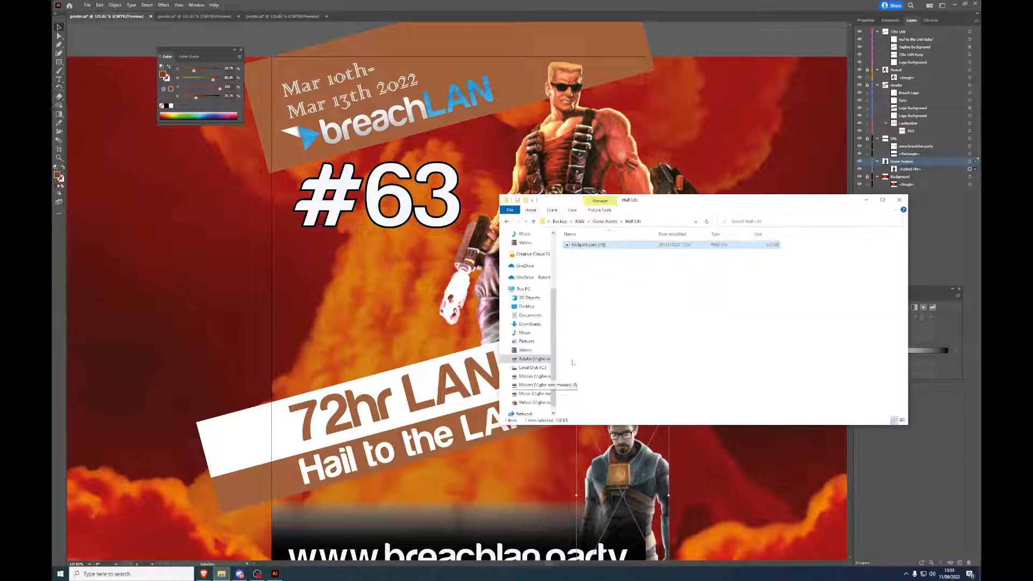
{"action": "left_click", "coordinate": [605, 221]}
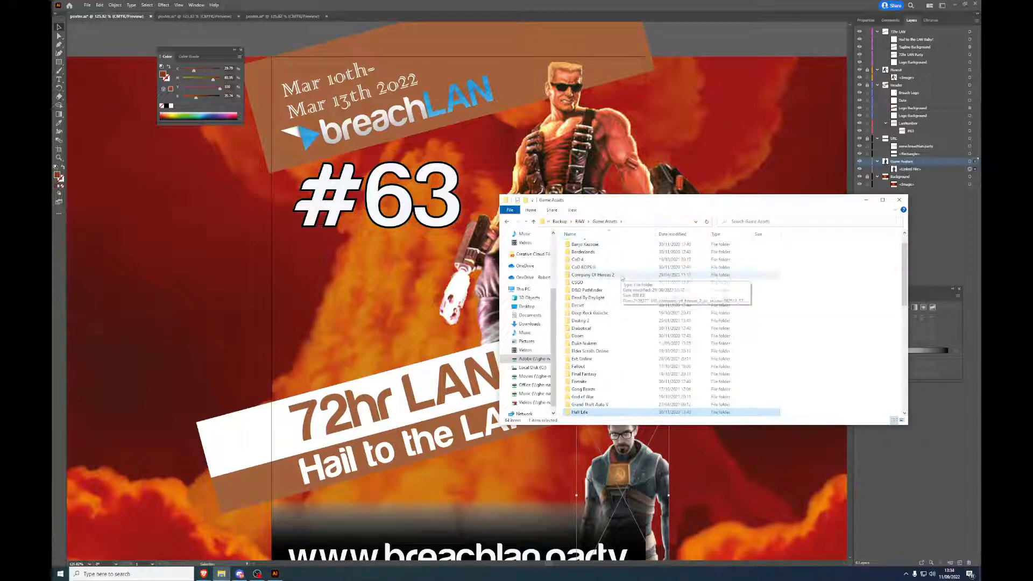
{"action": "scroll", "coordinate": [649, 338], "scroll_direction": "down", "scroll_amount": 4}
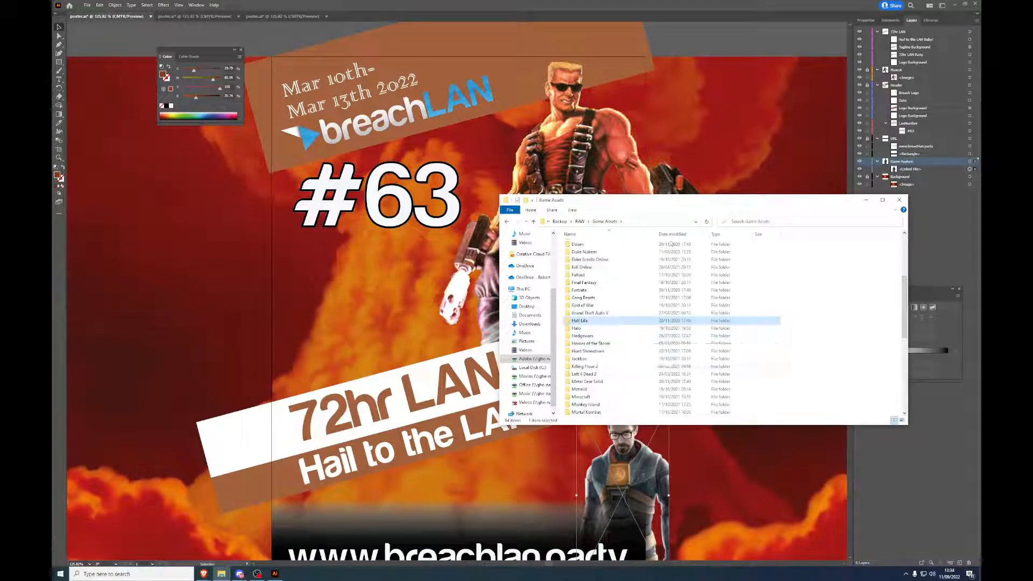
Step: Switch to the web browser, maximise its window and show the Google image results for "street fighter ken"
{"action": "key", "text": "alt+Tab"}
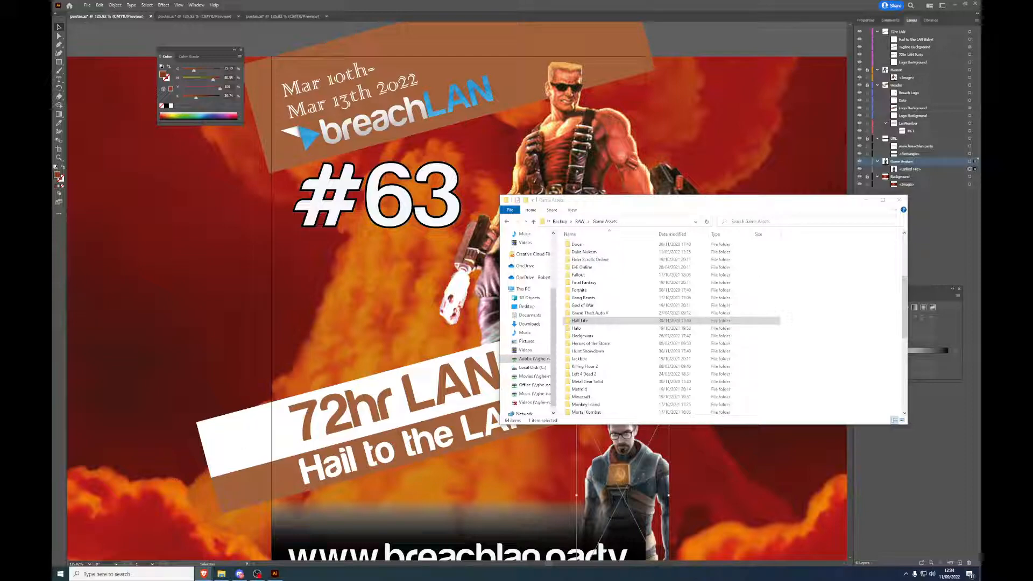
{"action": "left_click_drag", "start_coordinate": [1032, 108], "coordinate": [477, 91]}
{"action": "double_click", "coordinate": [476, 92]}
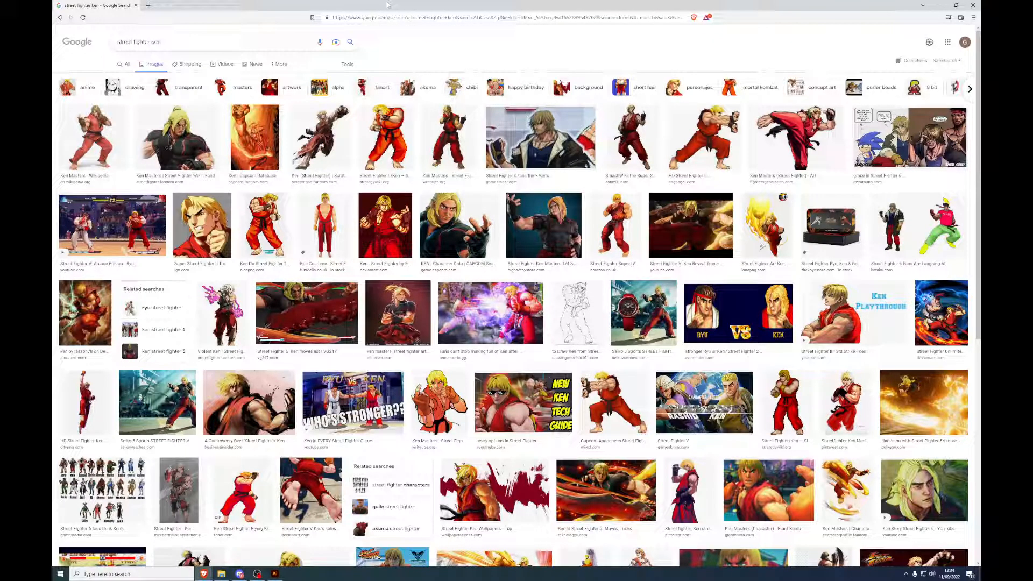
Step: Look over the Ken image results, then refine the image search to "street fighter ken transparent"
{"action": "left_click_drag", "start_coordinate": [327, 4], "coordinate": [486, 80]}
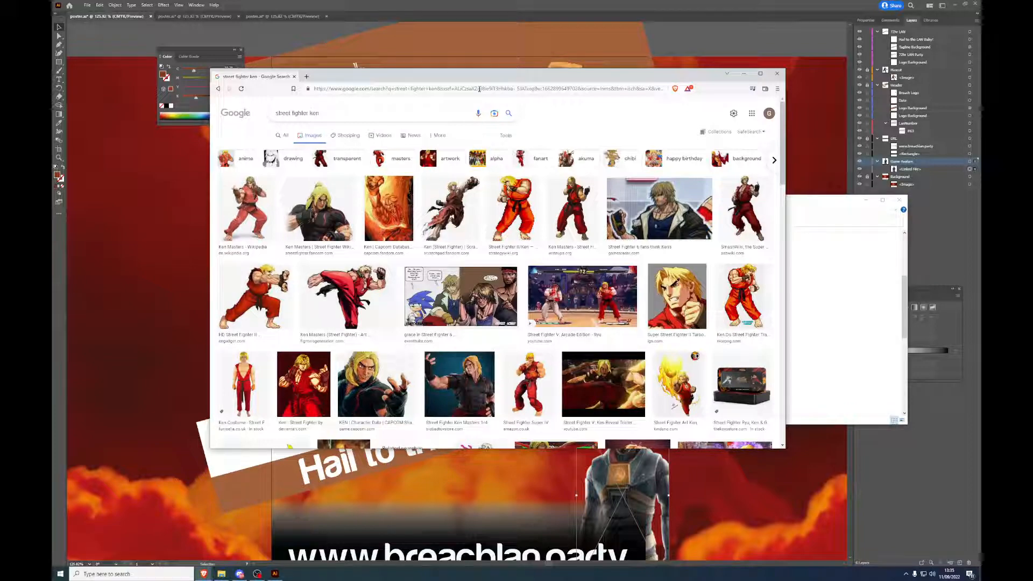
{"action": "double_click", "coordinate": [518, 76]}
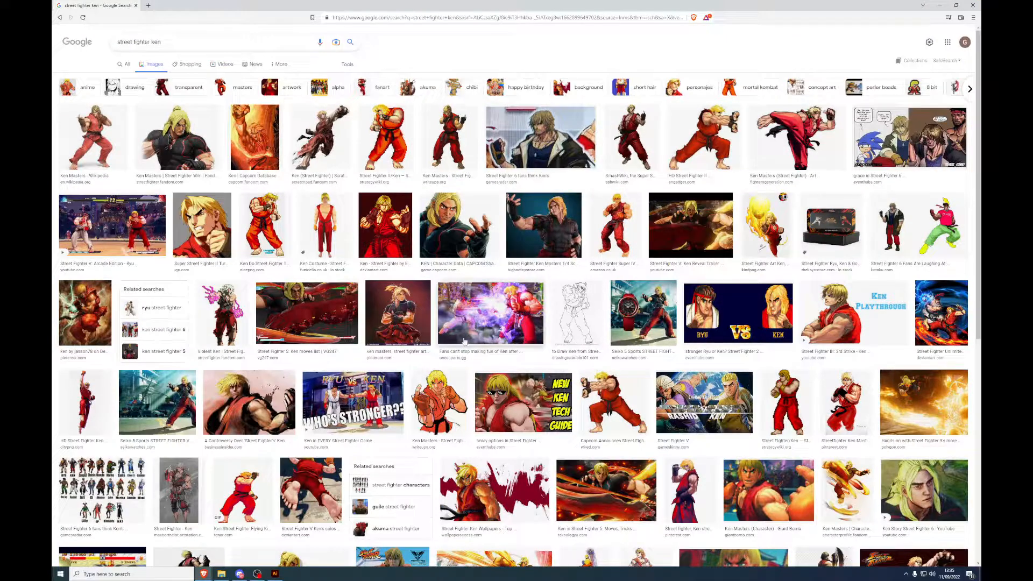
{"action": "scroll", "coordinate": [471, 331], "scroll_direction": "down", "scroll_amount": 4}
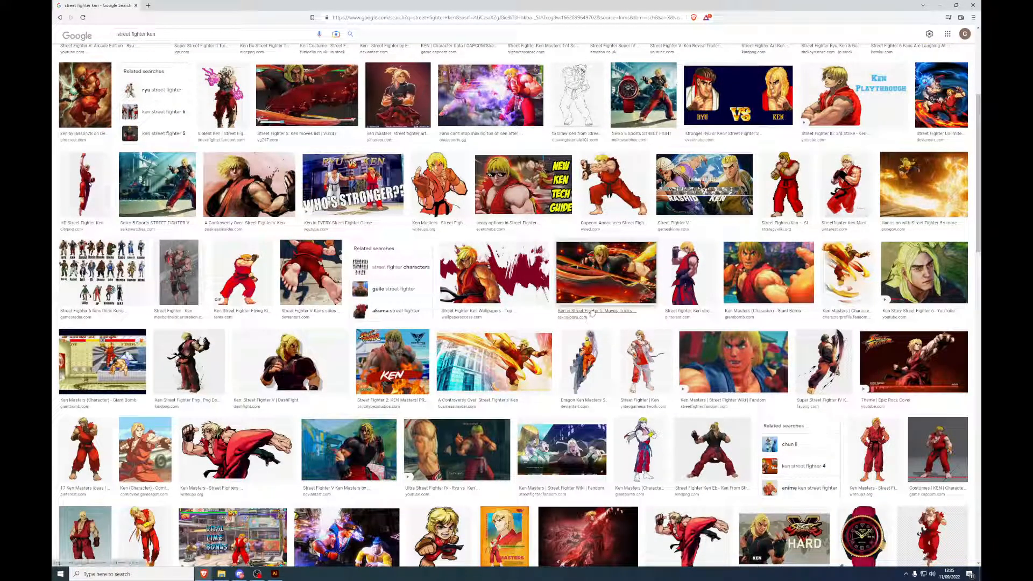
{"action": "scroll", "coordinate": [197, 51], "scroll_direction": "up", "scroll_amount": 4}
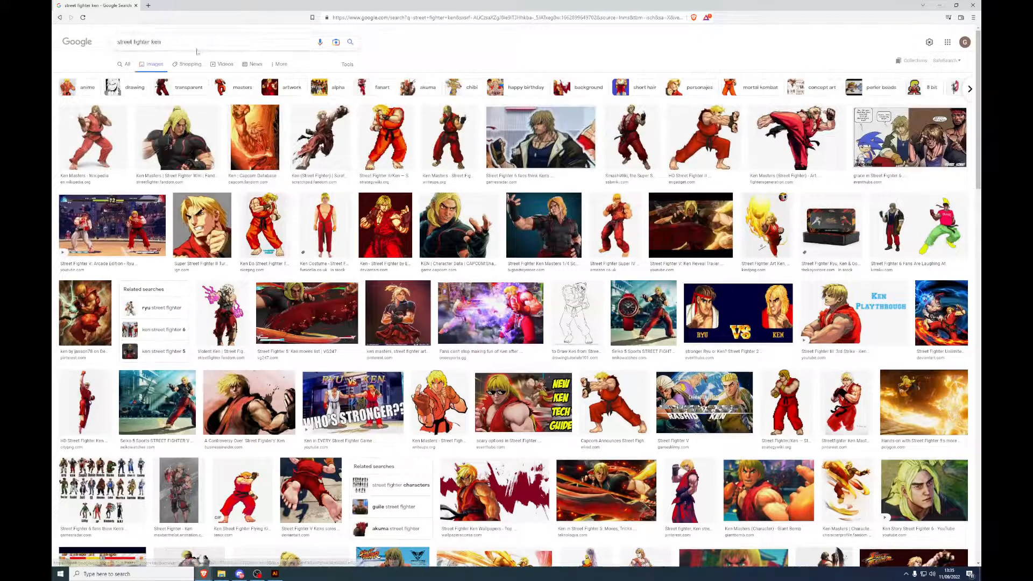
{"action": "left_click", "coordinate": [198, 43]}
{"action": "type", "text": "transpar"}
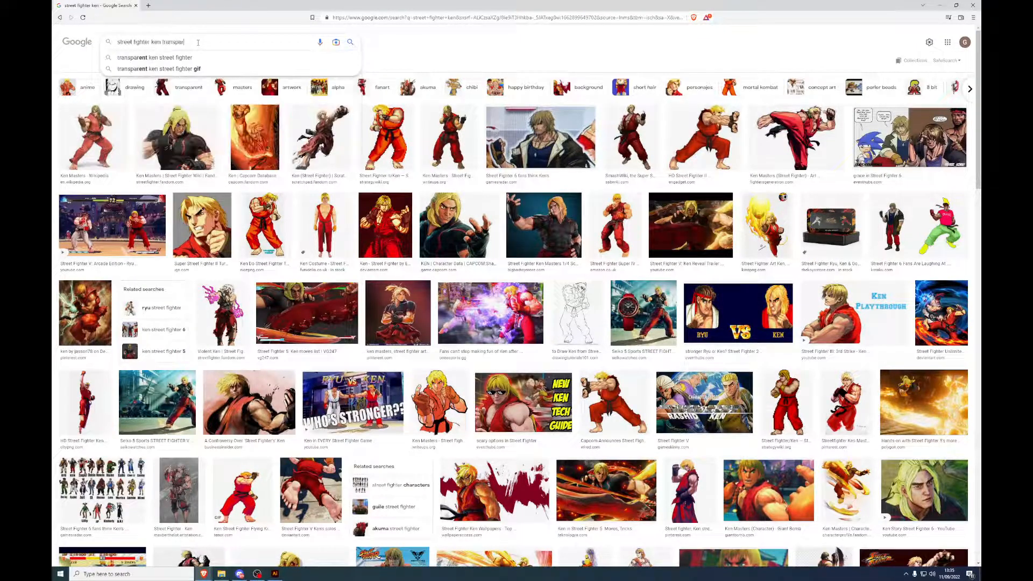
{"action": "type", "text": "ent"}
{"action": "key", "text": "Return"}
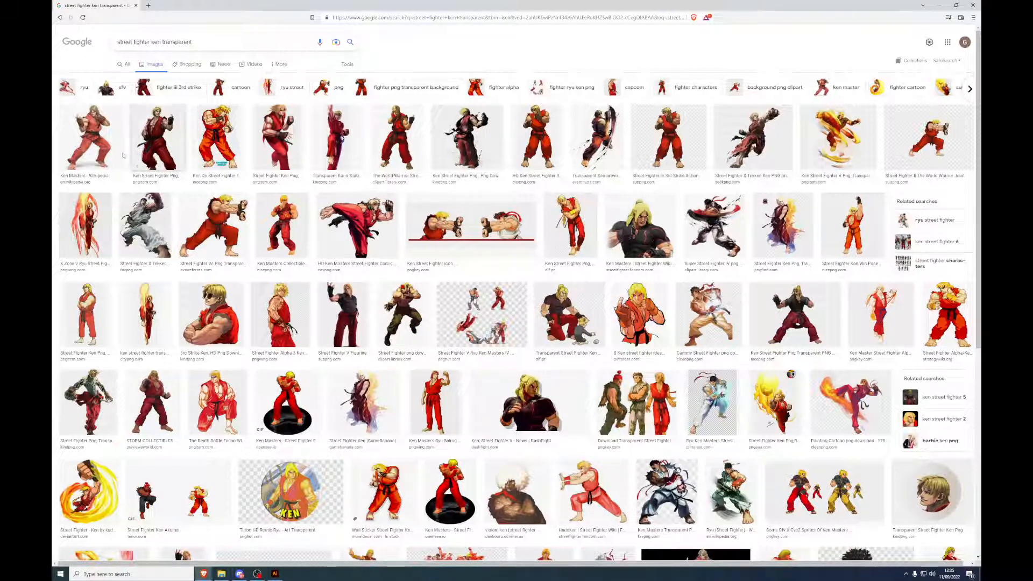
Step: Preview the transparent Ken images and open the PNGitem source page of the standing Ken in the red gi
{"action": "left_click", "coordinate": [88, 139]}
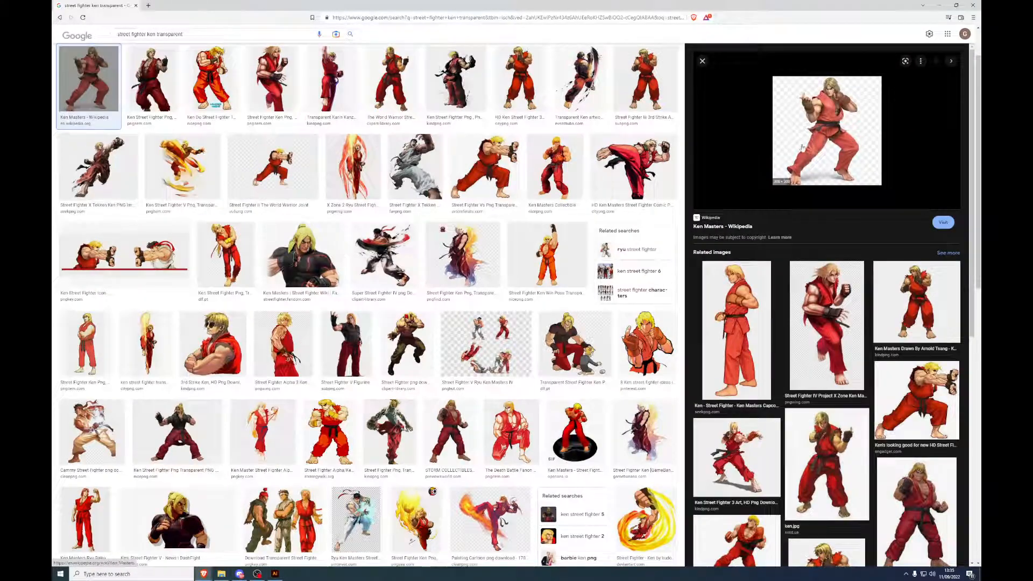
{"action": "left_click", "coordinate": [152, 80]}
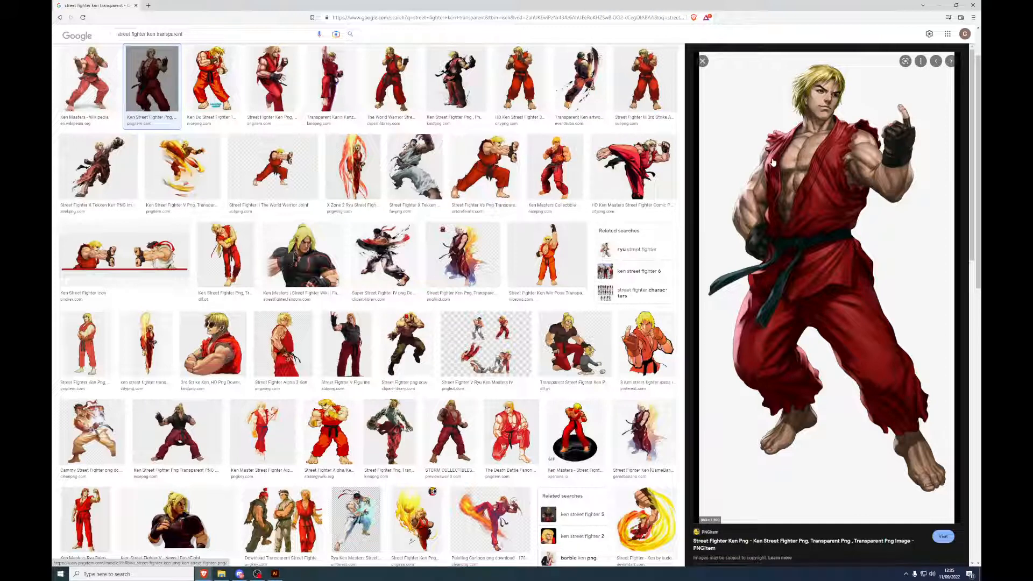
{"action": "left_click_drag", "start_coordinate": [773, 162], "coordinate": [694, 174]}
{"action": "right_click", "coordinate": [821, 172]}
{"action": "left_click", "coordinate": [799, 171]}
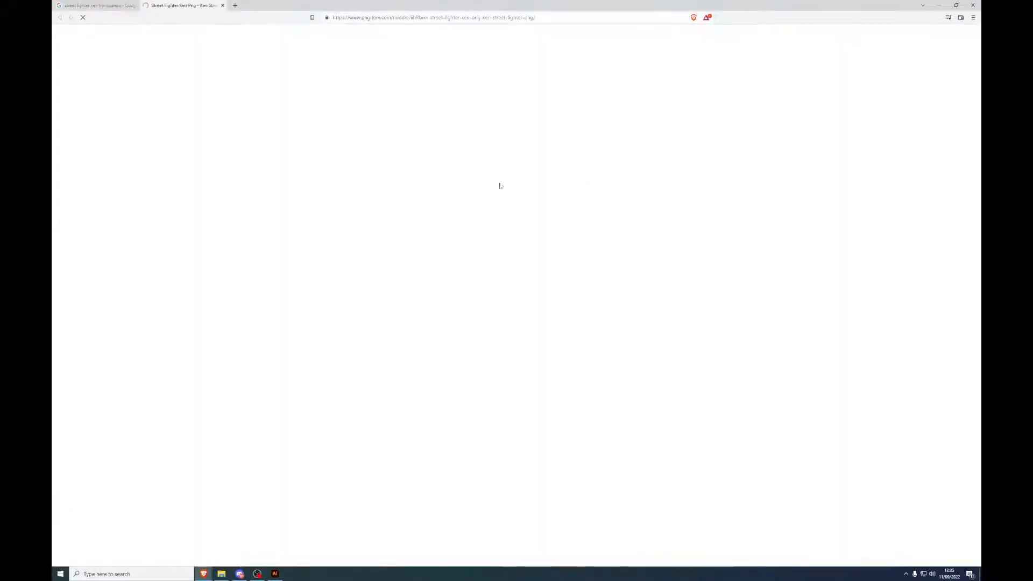
Step: Start downloading the Ken PNG and set its save location to the Game Assets folder
{"action": "left_click", "coordinate": [630, 102]}
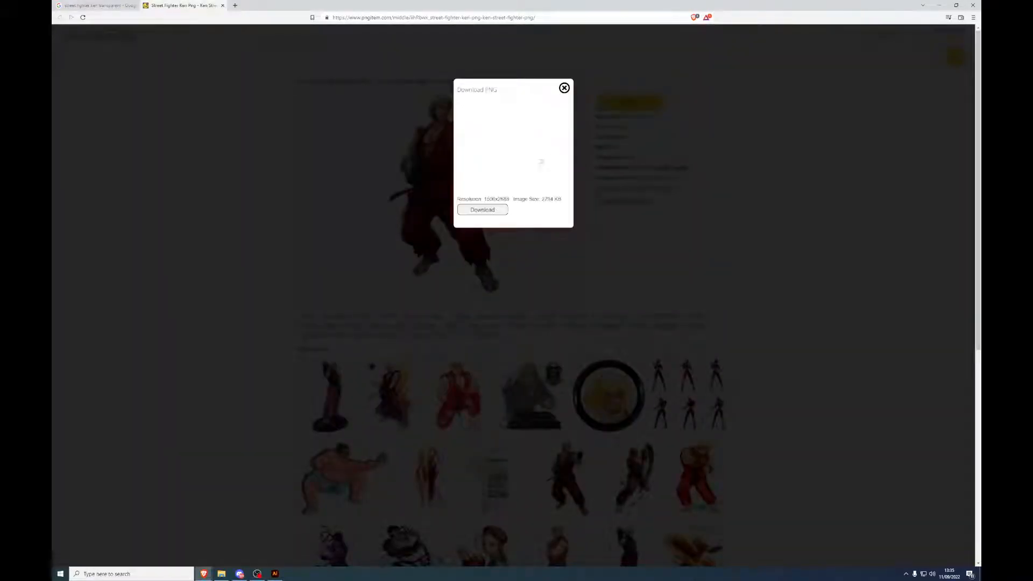
{"action": "left_click", "coordinate": [501, 209]}
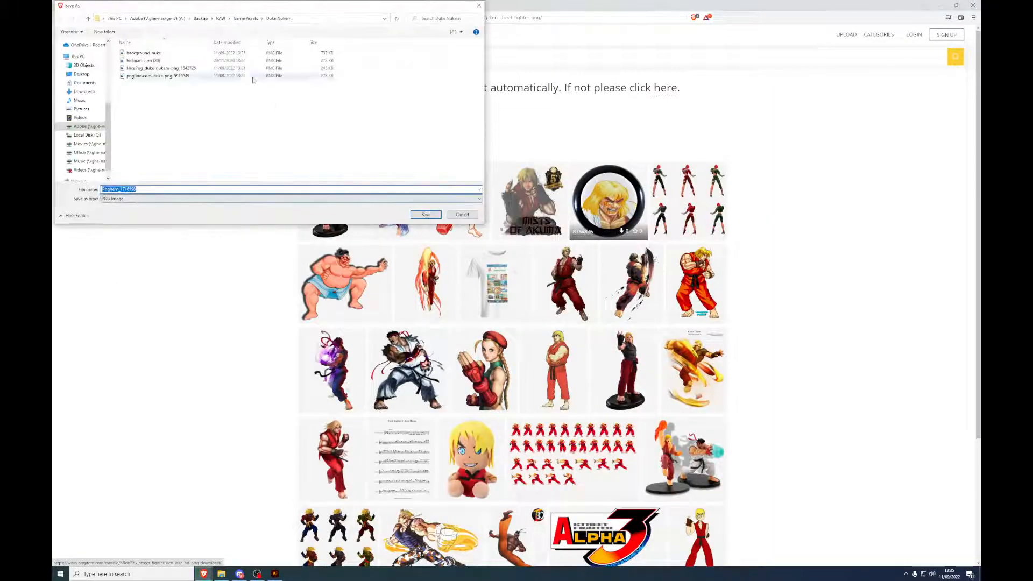
{"action": "left_click", "coordinate": [245, 19]}
{"action": "left_click", "coordinate": [195, 115]}
{"action": "key", "text": "s"}
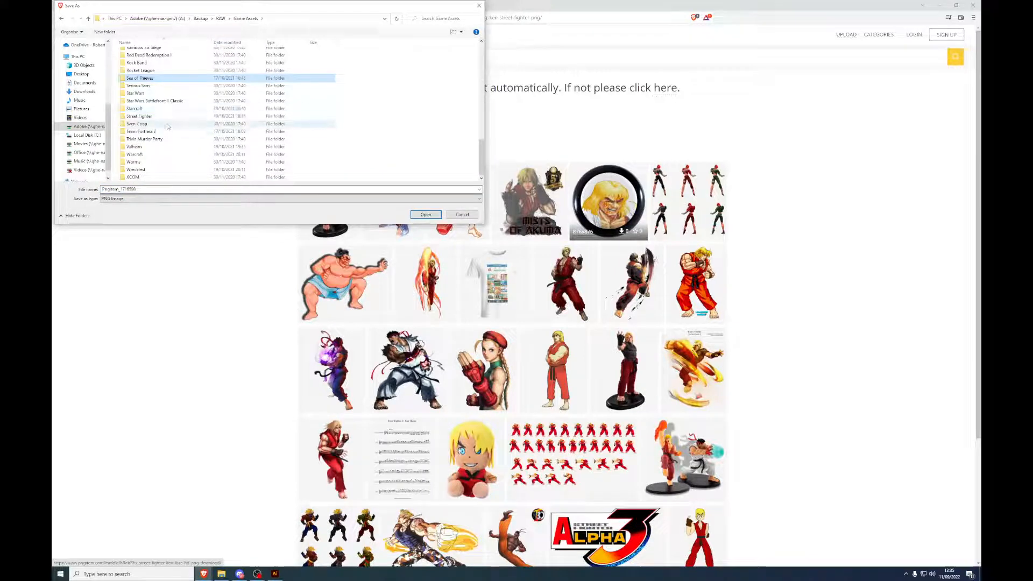
Step: Try to create a new folder named Street Fighter inside Game Assets
{"action": "right_click", "coordinate": [435, 123]}
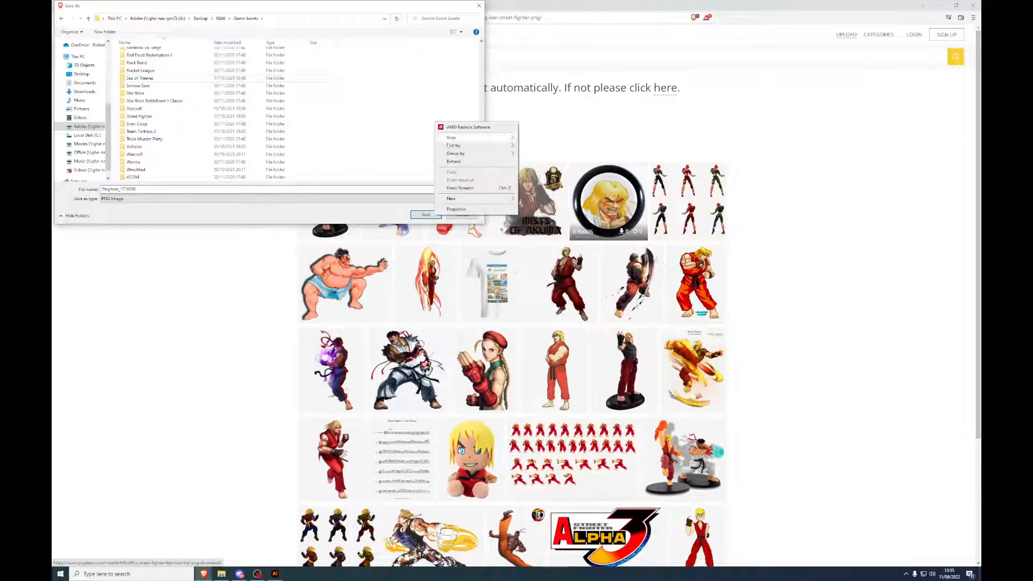
{"action": "mouse_move", "coordinate": [474, 198]}
{"action": "left_click", "coordinate": [531, 199]}
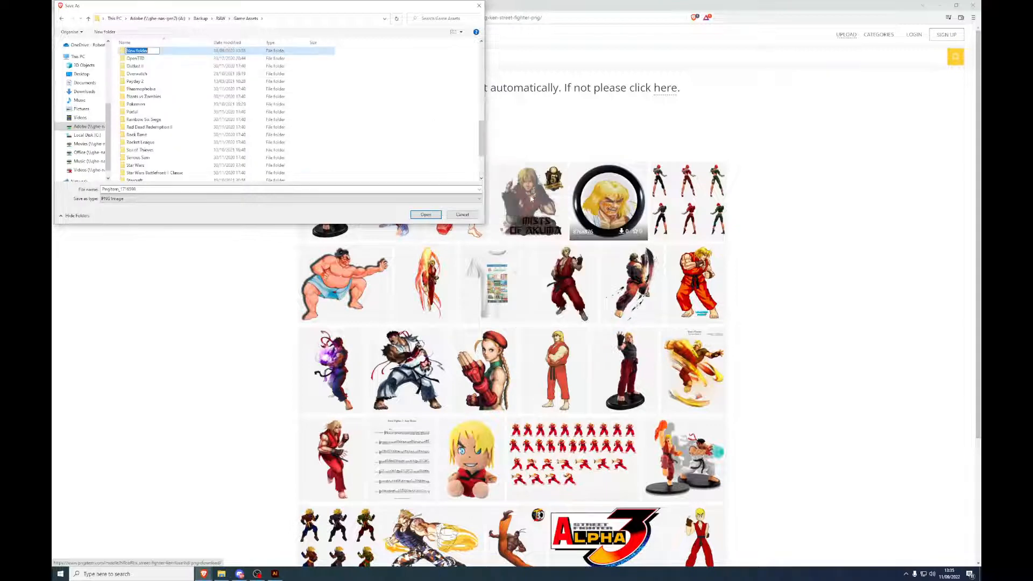
{"action": "type", "text": "Street Fighter"}
{"action": "key", "text": "Return"}
{"action": "key", "text": "Return"}
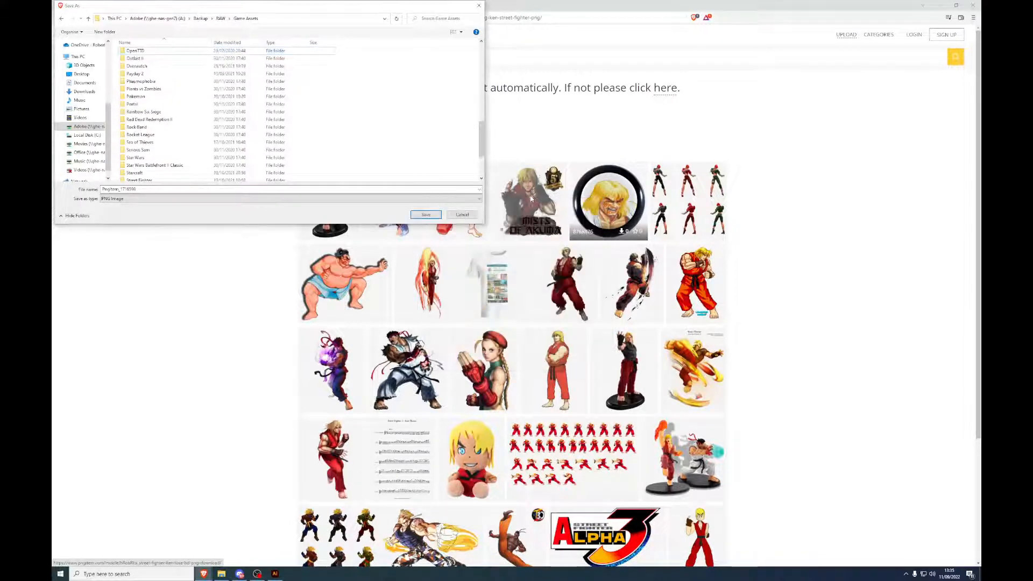
Step: Save the Ken PNG in the existing Street Fighter folder within Game Assets
{"action": "left_click", "coordinate": [232, 107]}
{"action": "key", "text": "s"}
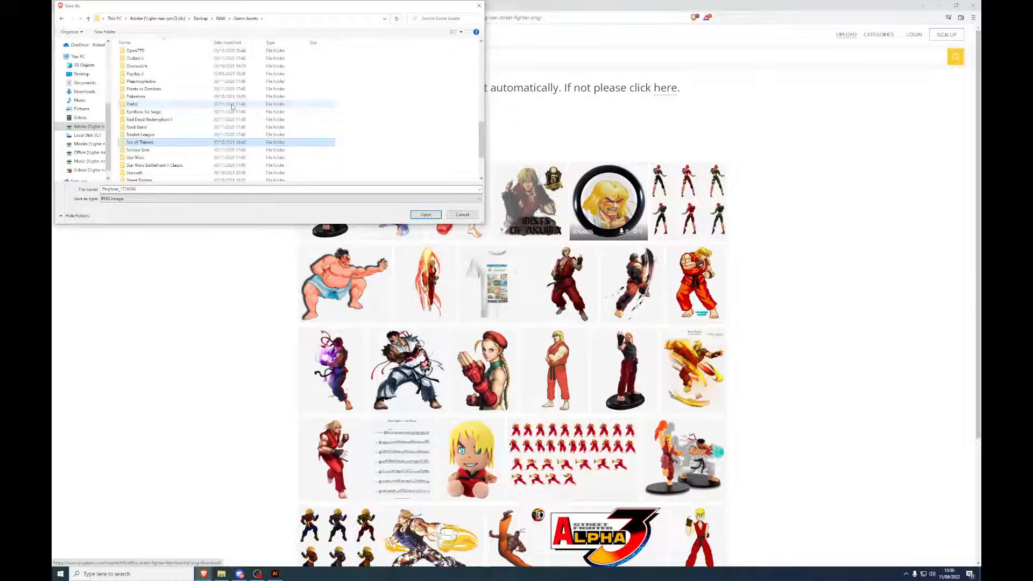
{"action": "key", "text": "s"}
{"action": "key", "text": "s"}
{"action": "key", "text": "s"}
{"action": "key", "text": "s"}
{"action": "key", "text": "s"}
{"action": "key", "text": "Return"}
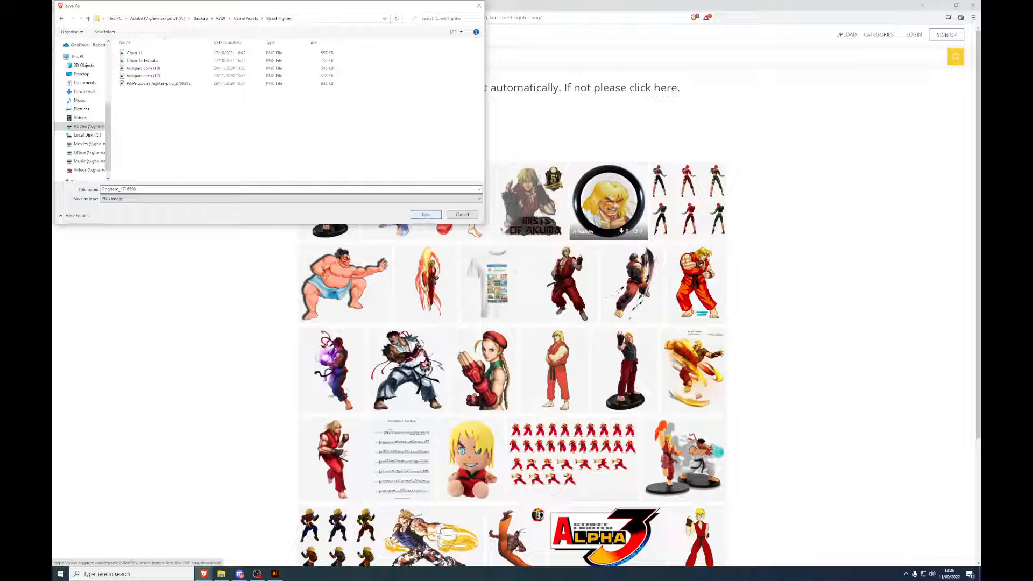
{"action": "left_click", "coordinate": [425, 215]}
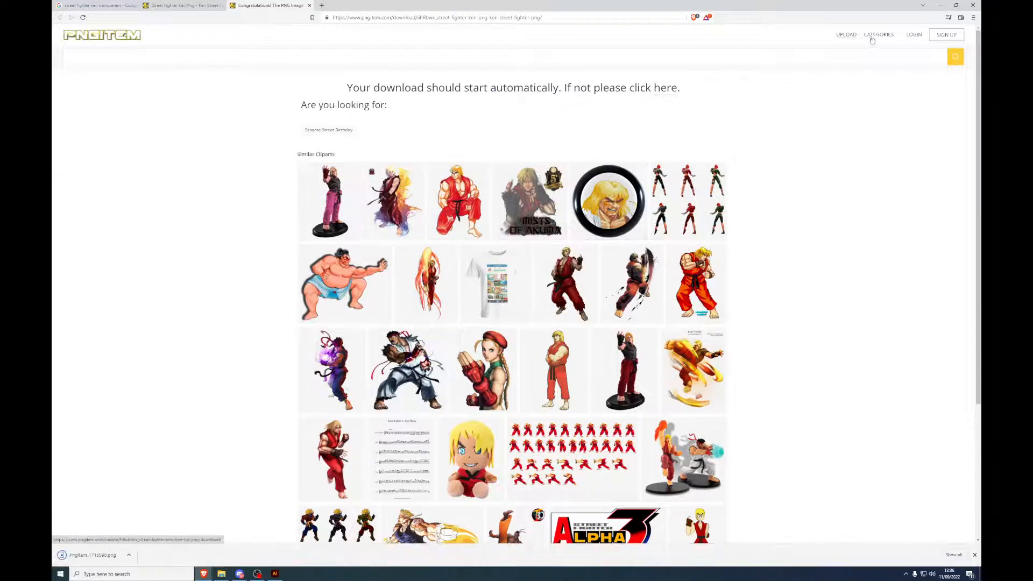
Step: Switch back to Illustrator and place the downloaded Ken image on the #63 poster
{"action": "left_click", "coordinate": [940, 5]}
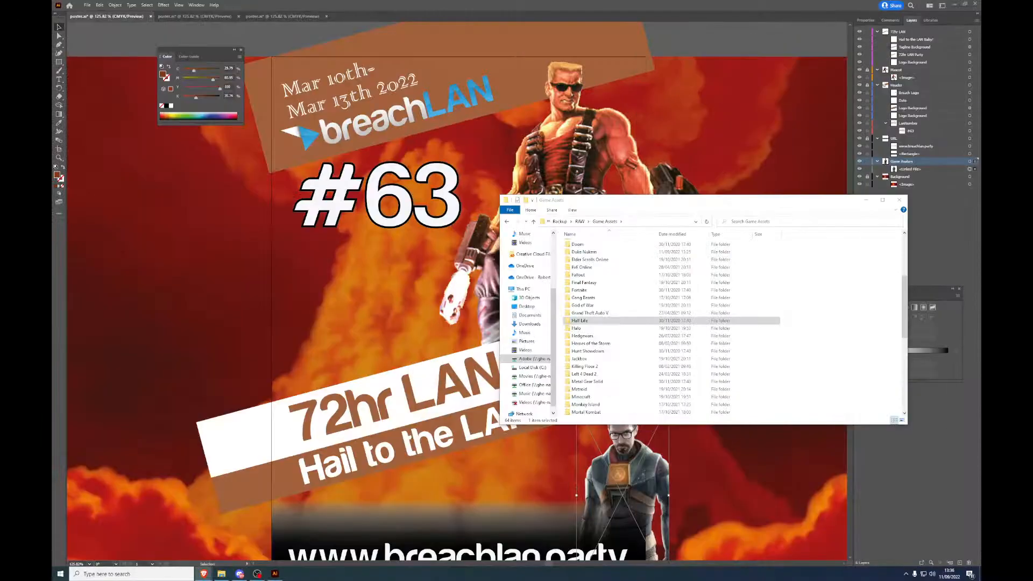
{"action": "left_click_drag", "start_coordinate": [980, 253], "coordinate": [324, 292]}
{"action": "scroll", "coordinate": [267, 293], "scroll_direction": "down", "scroll_amount": 1}
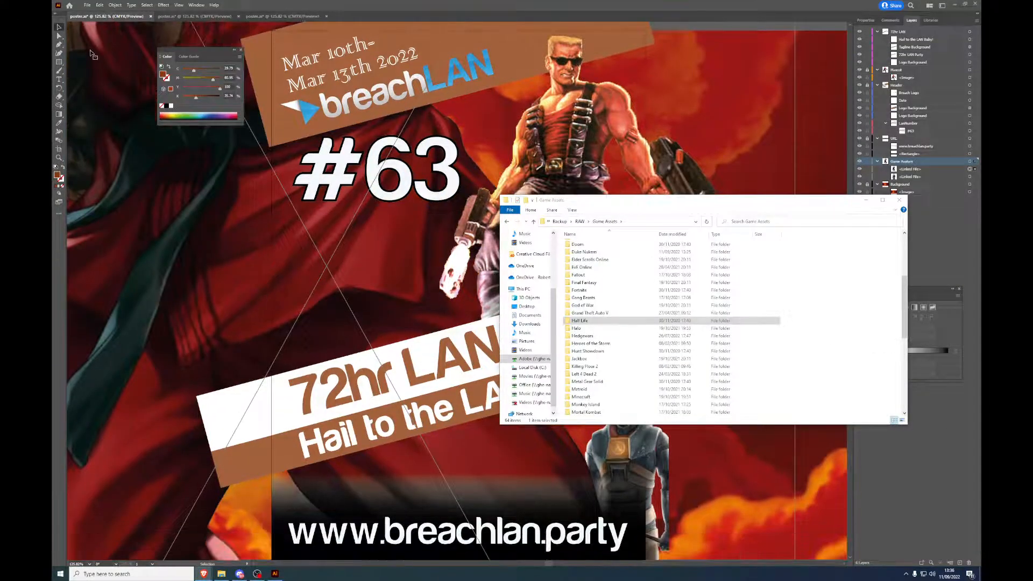
{"action": "left_click", "coordinate": [557, 175]}
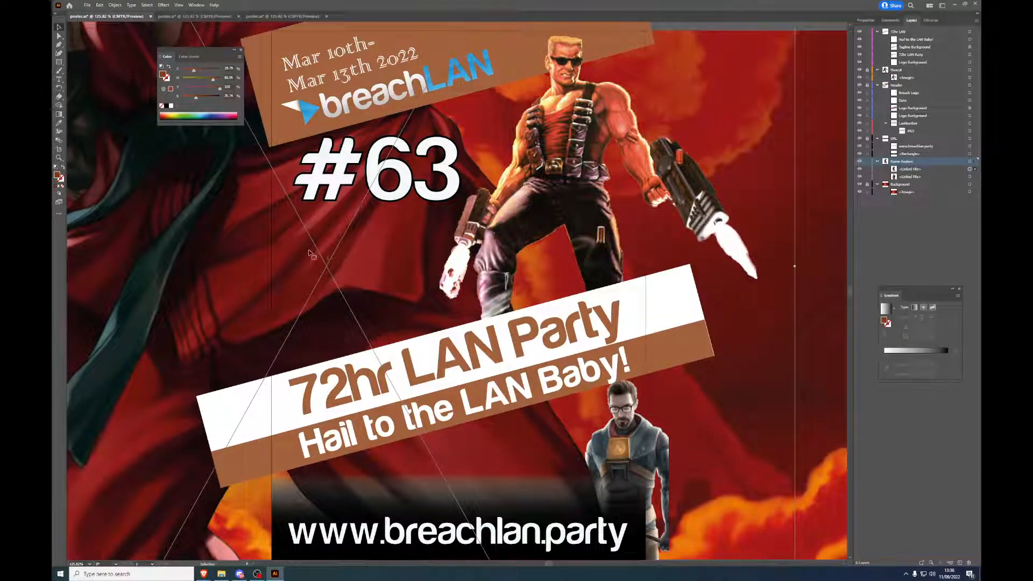
Step: Scale the Ken image down and position it directly below #63, behind the start of the 72hr LAN Party banner
{"action": "scroll", "coordinate": [323, 256], "scroll_direction": "up", "scroll_amount": 2}
{"action": "scroll", "coordinate": [357, 285], "scroll_direction": "left", "scroll_amount": 5}
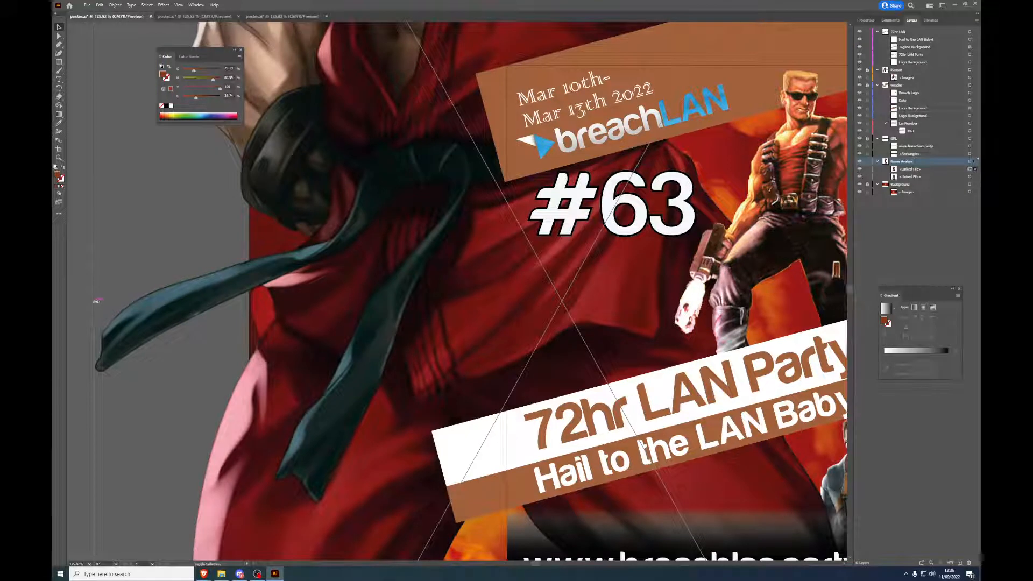
{"action": "left_click_drag", "start_coordinate": [94, 301], "coordinate": [560, 320]}
{"action": "left_click_drag", "start_coordinate": [633, 304], "coordinate": [563, 343]}
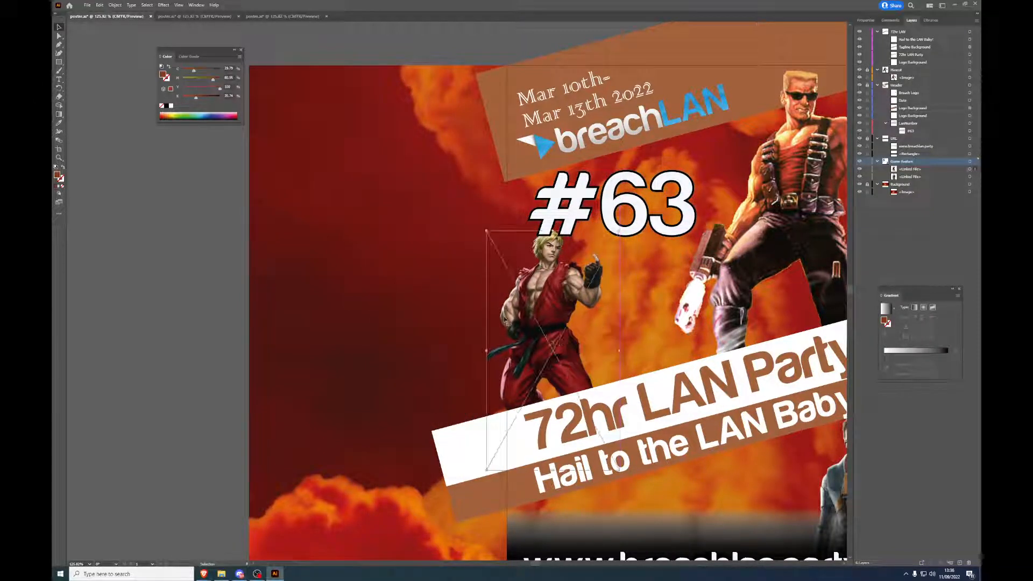
{"action": "left_click", "coordinate": [426, 53]}
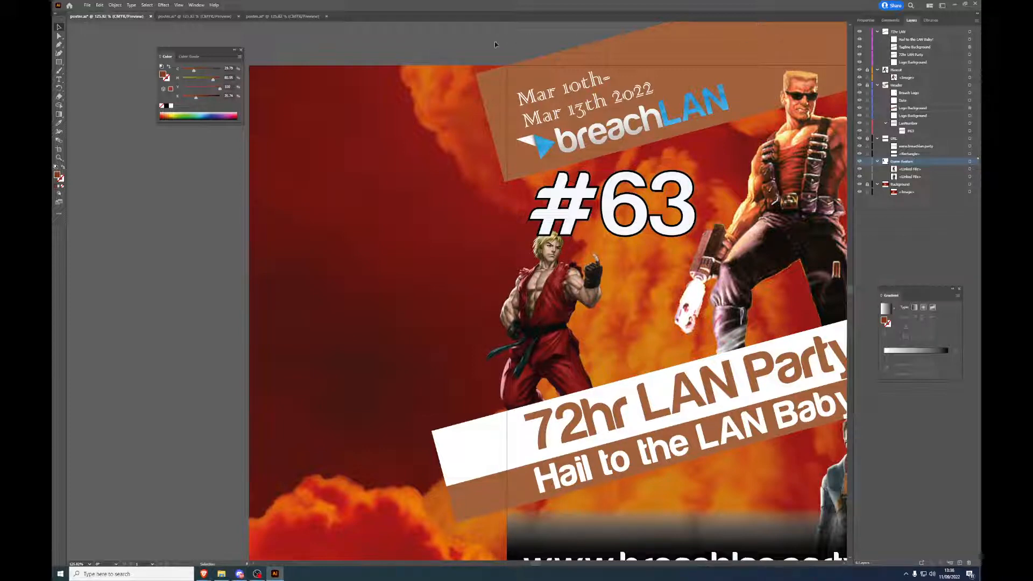
Step: Embed the linked Ken and Half-Life character images in the poster document
{"action": "left_click_drag", "start_coordinate": [495, 42], "coordinate": [431, 46]}
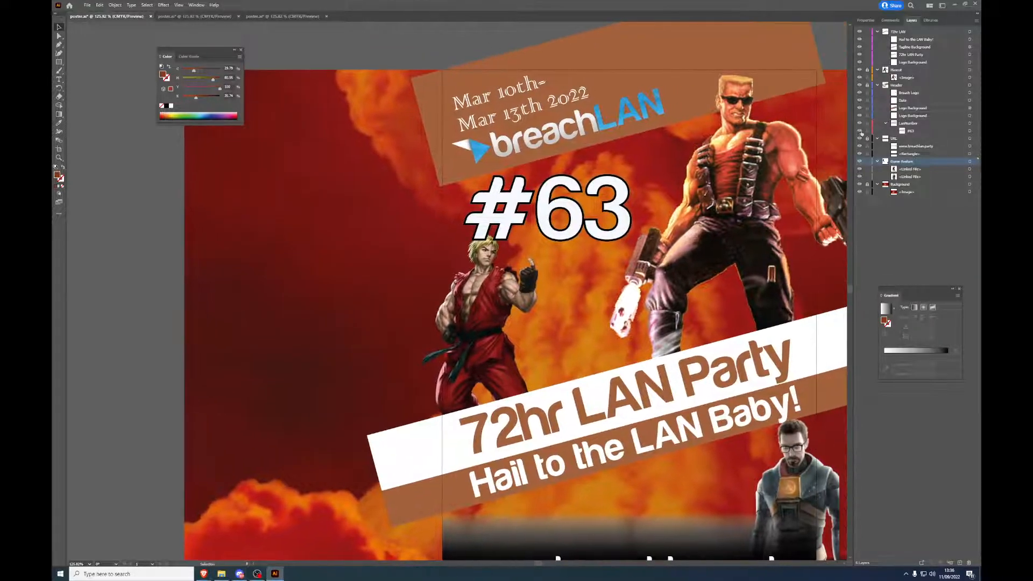
{"action": "left_click", "coordinate": [969, 169]}
{"action": "left_click", "coordinate": [866, 20]}
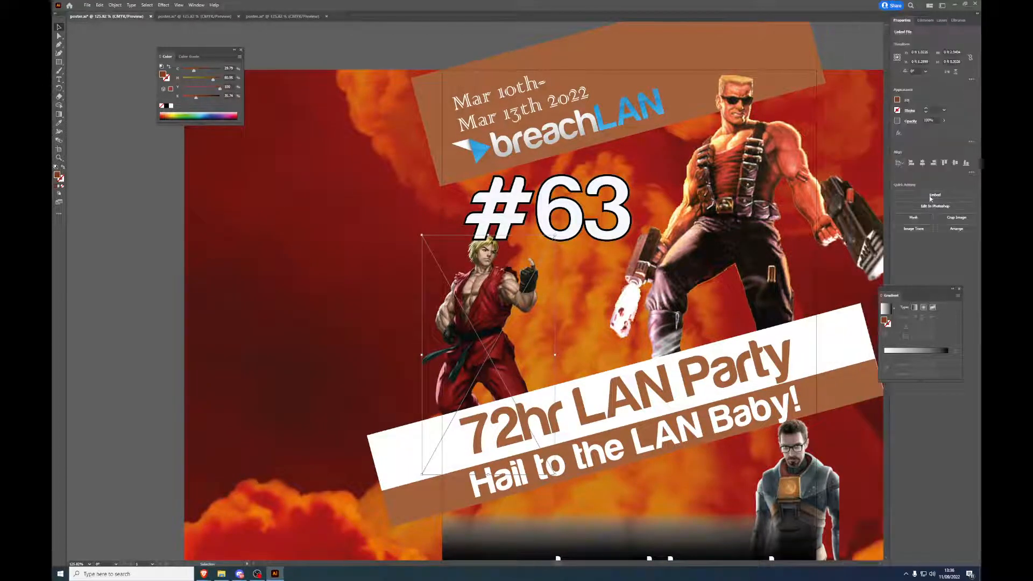
{"action": "left_click", "coordinate": [941, 20]}
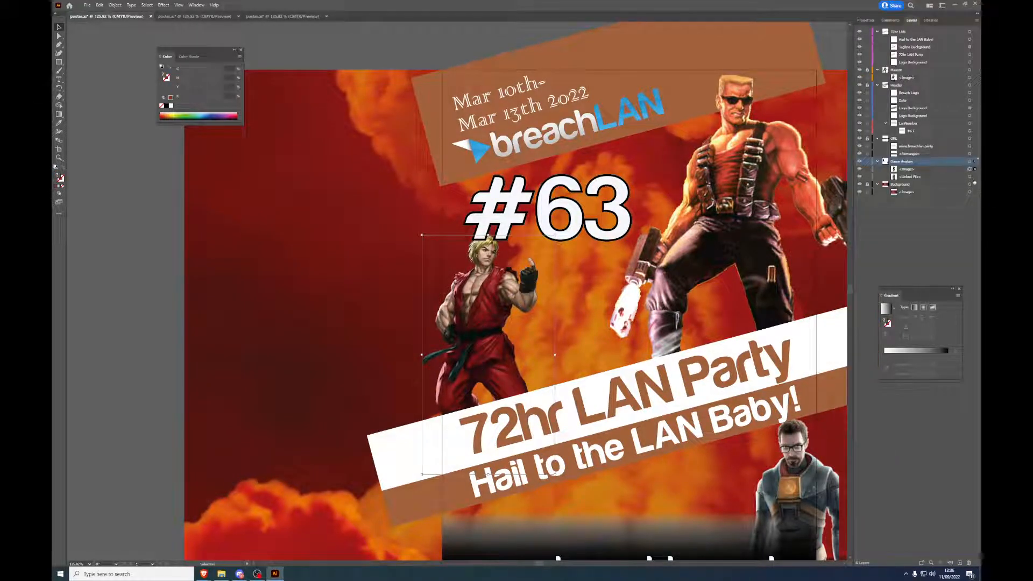
{"action": "left_click", "coordinate": [970, 177]}
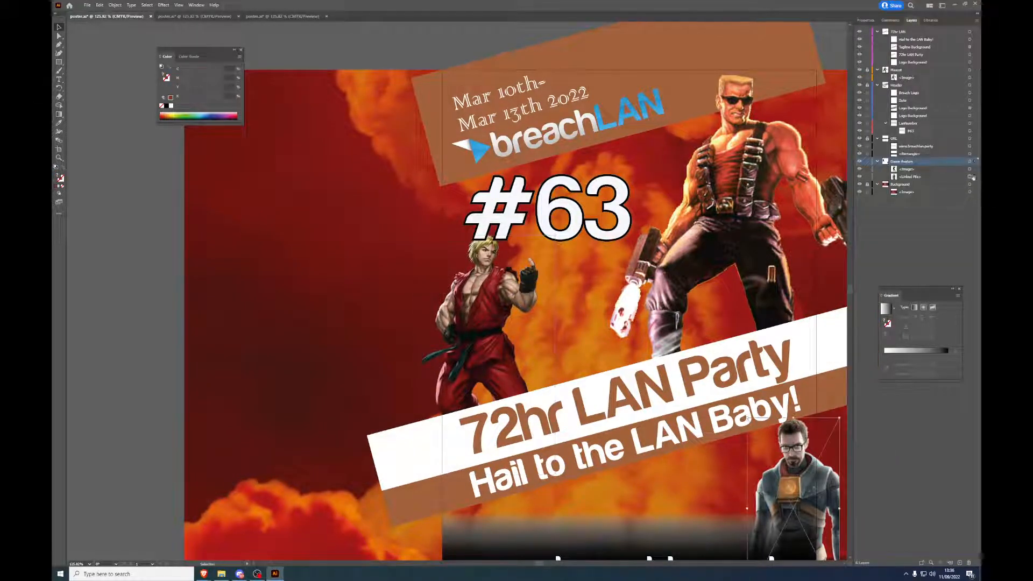
{"action": "left_click", "coordinate": [866, 20]}
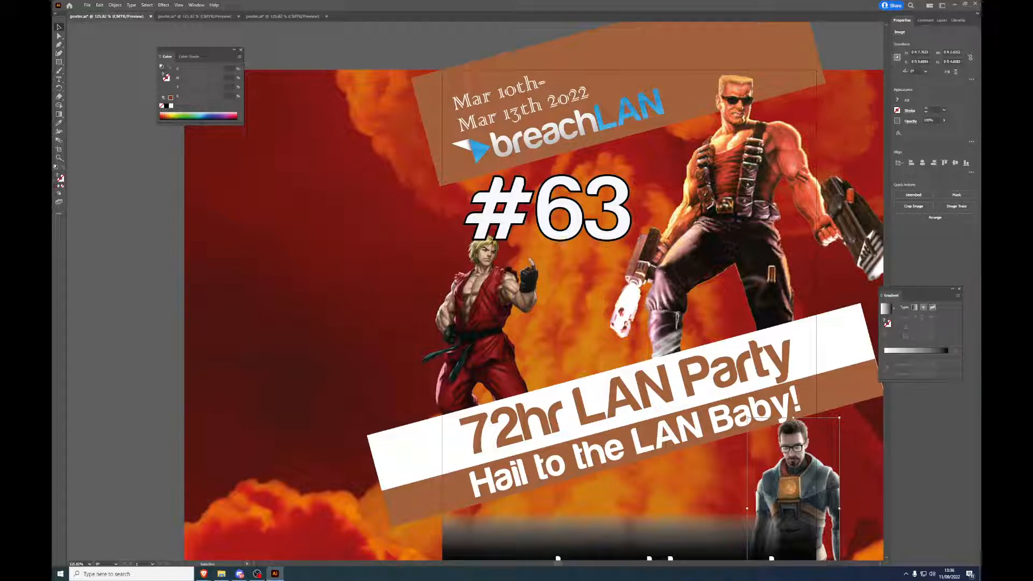
Step: Switch to the browser, close the standing Tracer page, and open the download page for the leaping Tracer image from the search results
{"action": "key", "text": "alt+Tab"}
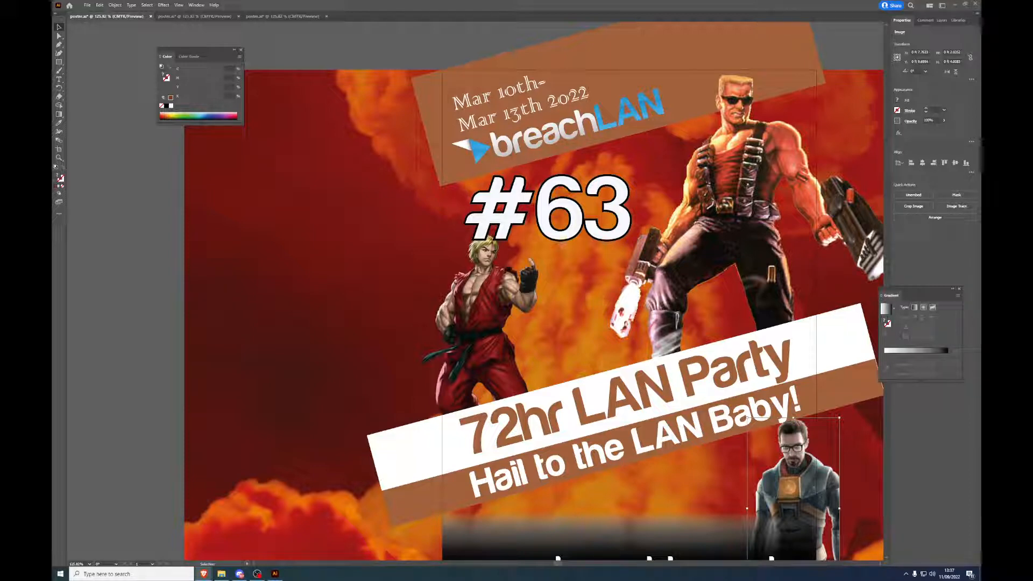
{"action": "left_click_drag", "start_coordinate": [979, 59], "coordinate": [465, 33]}
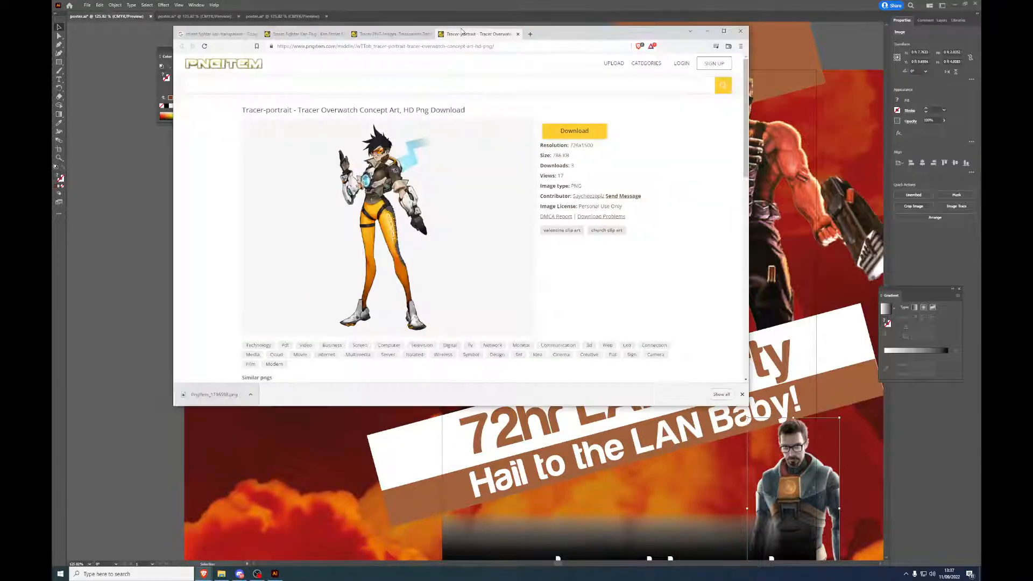
{"action": "left_click", "coordinate": [723, 32]}
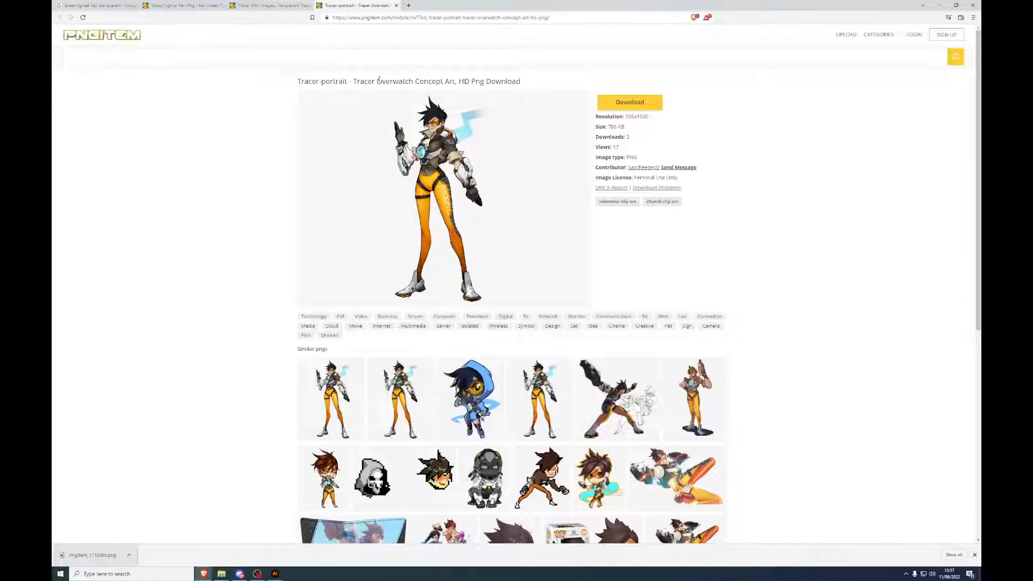
{"action": "left_click", "coordinate": [396, 5]}
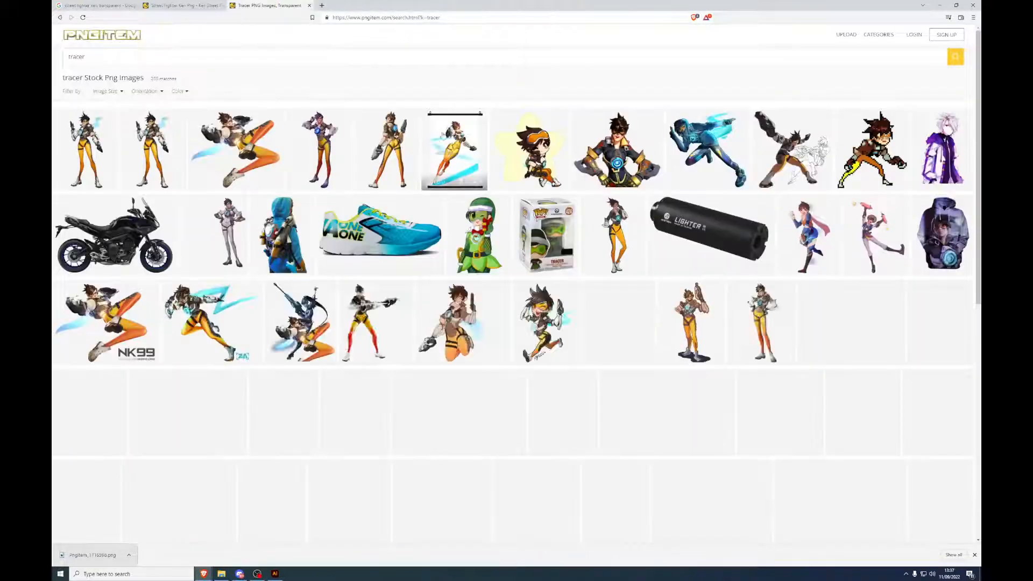
{"action": "scroll", "coordinate": [458, 240], "scroll_direction": "down", "scroll_amount": 1}
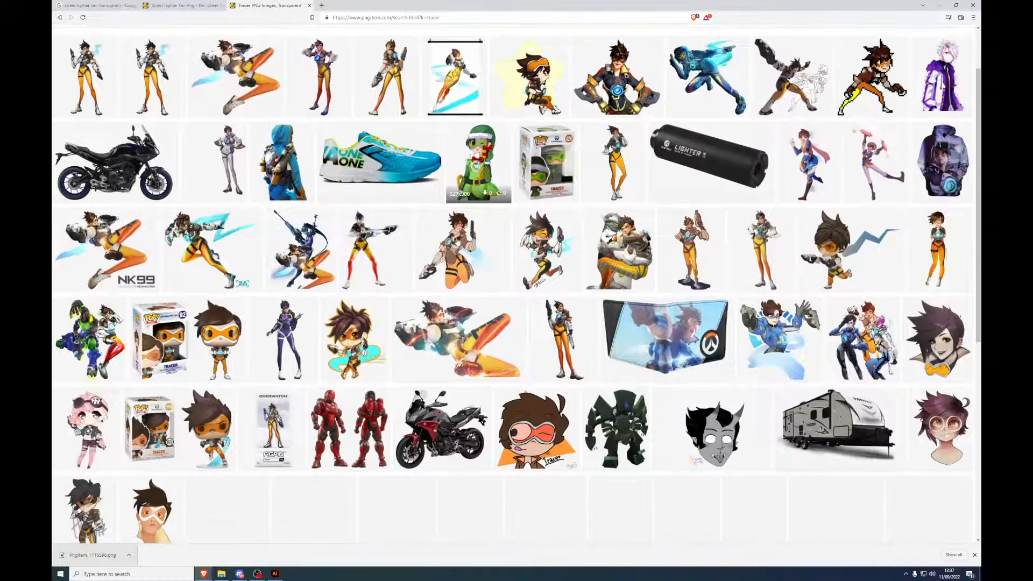
{"action": "scroll", "coordinate": [452, 253], "scroll_direction": "down", "scroll_amount": 1}
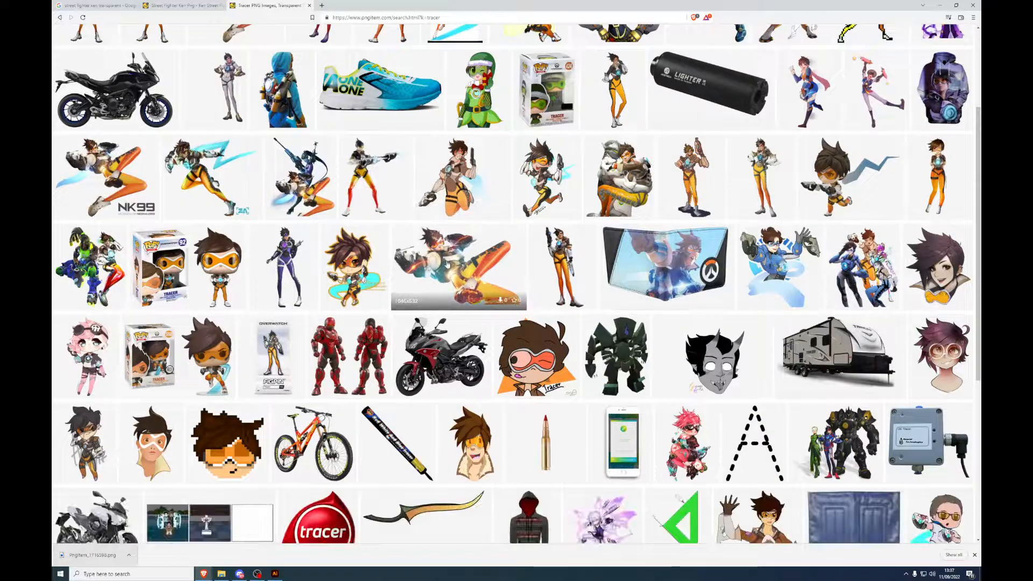
{"action": "left_click", "coordinate": [446, 263]}
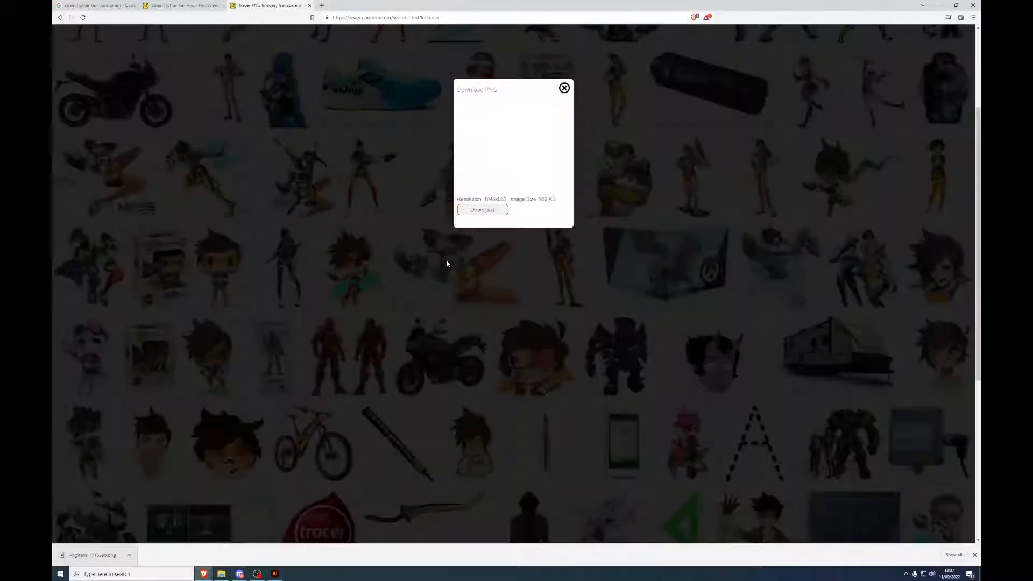
{"action": "left_click", "coordinate": [479, 213]}
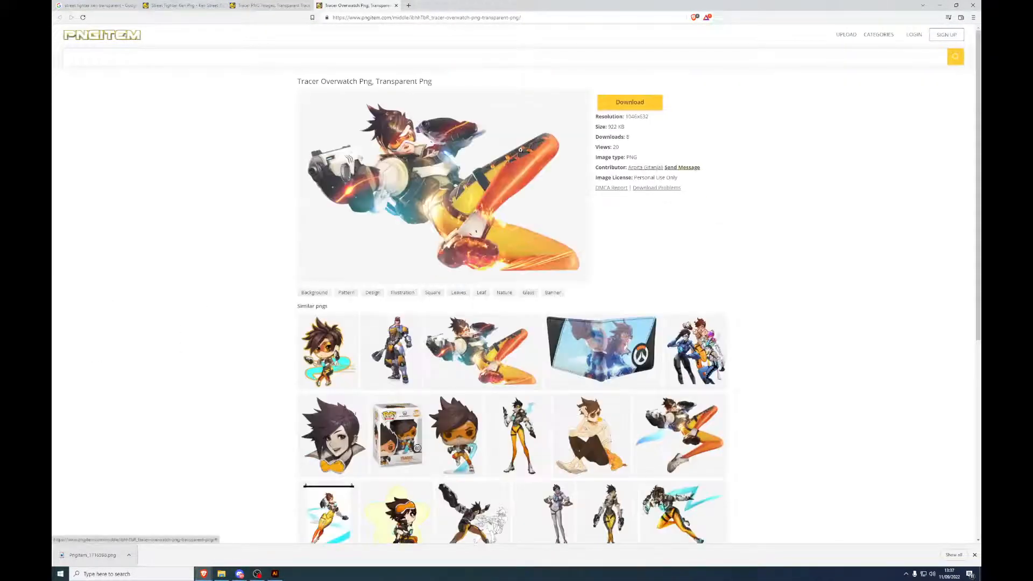
Step: Download the leaping Tracer PNG and set the save location to the Game Assets folder
{"action": "left_click", "coordinate": [624, 105]}
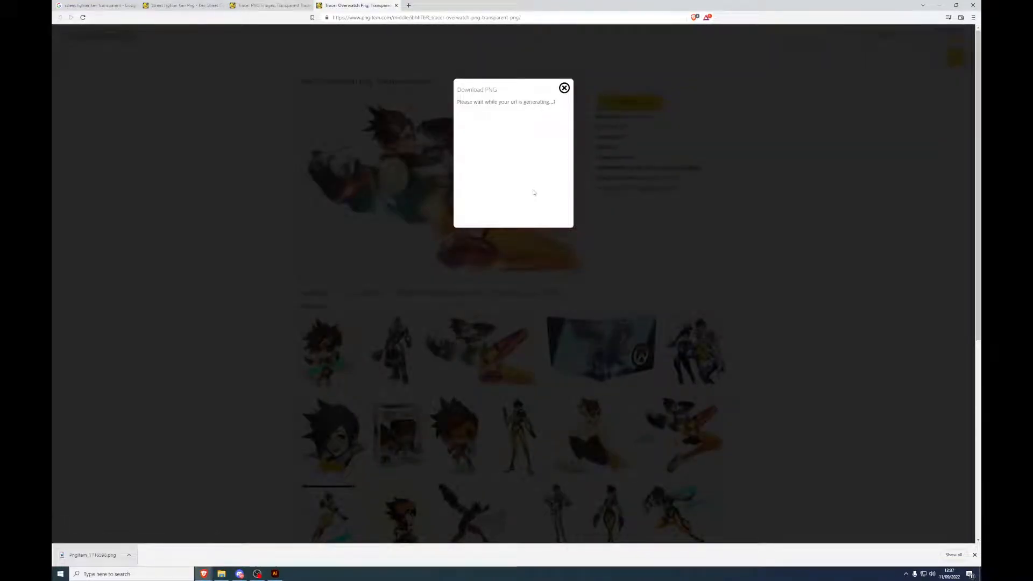
{"action": "left_click", "coordinate": [481, 211]}
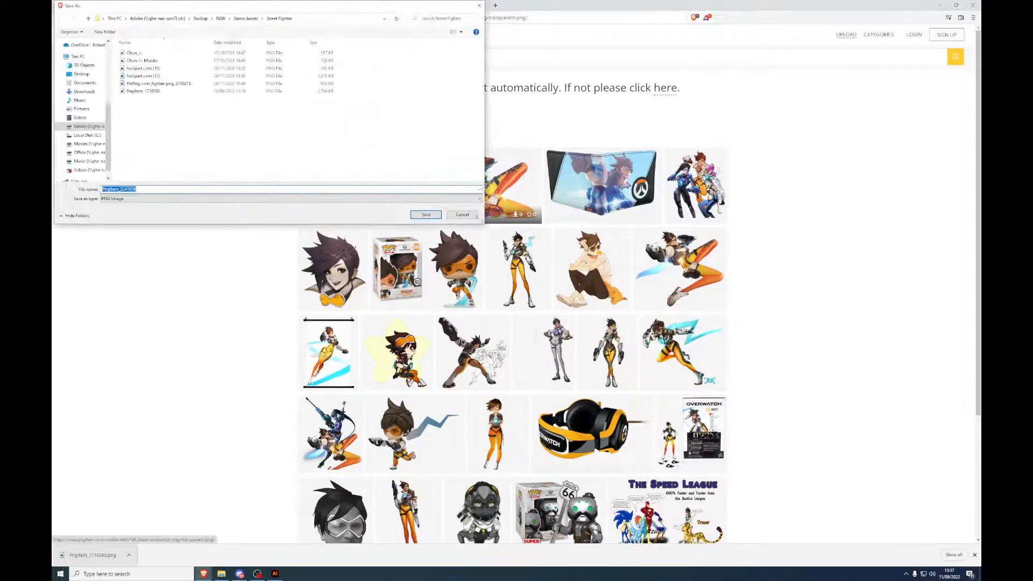
{"action": "left_click", "coordinate": [245, 18]}
{"action": "scroll", "coordinate": [183, 156], "scroll_direction": "down", "scroll_amount": 5}
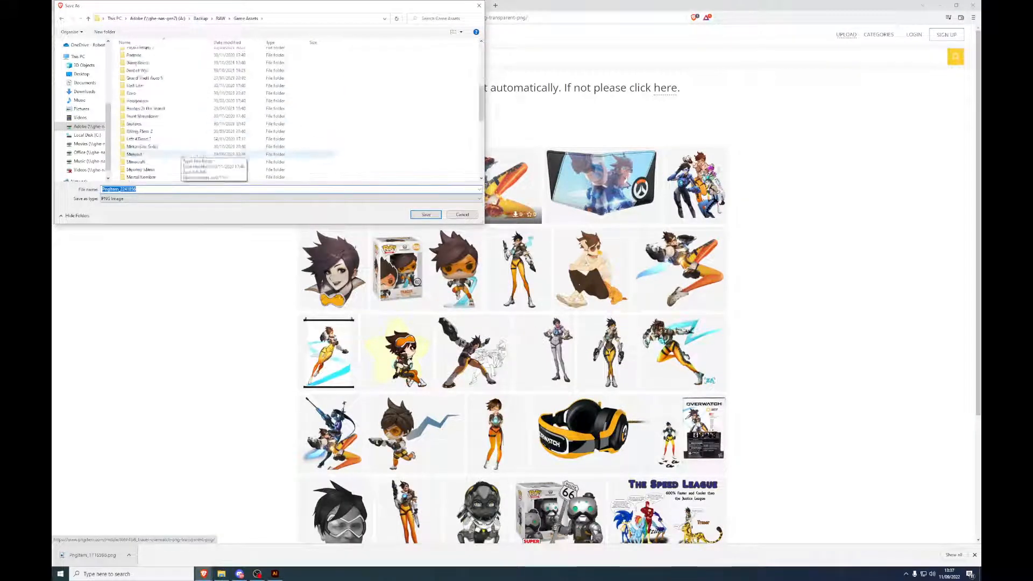
{"action": "scroll", "coordinate": [186, 135], "scroll_direction": "down", "scroll_amount": 2}
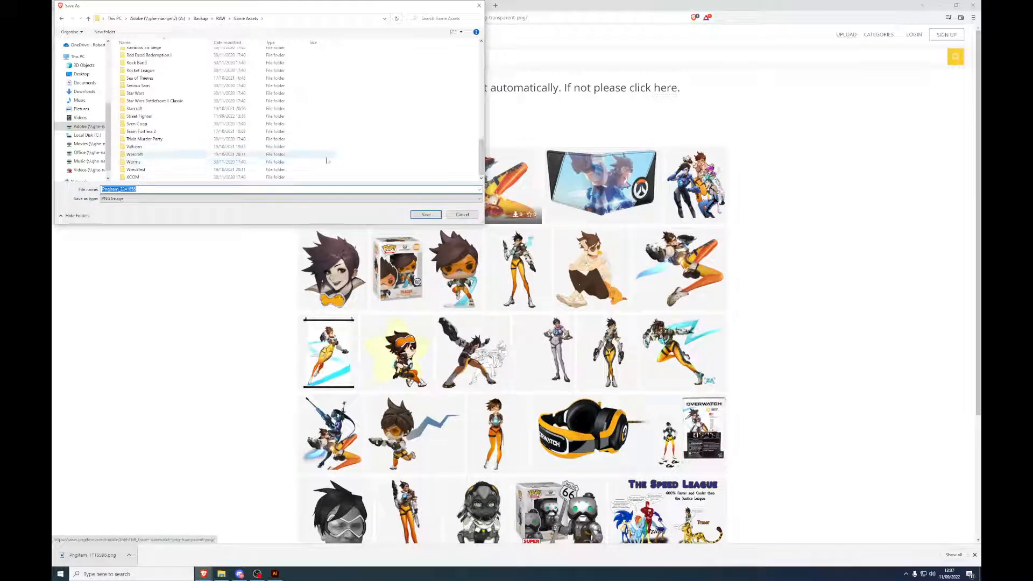
Step: Try to create a new folder named Overwatch inside Game Assets
{"action": "right_click", "coordinate": [425, 119]}
{"action": "mouse_move", "coordinate": [474, 193]}
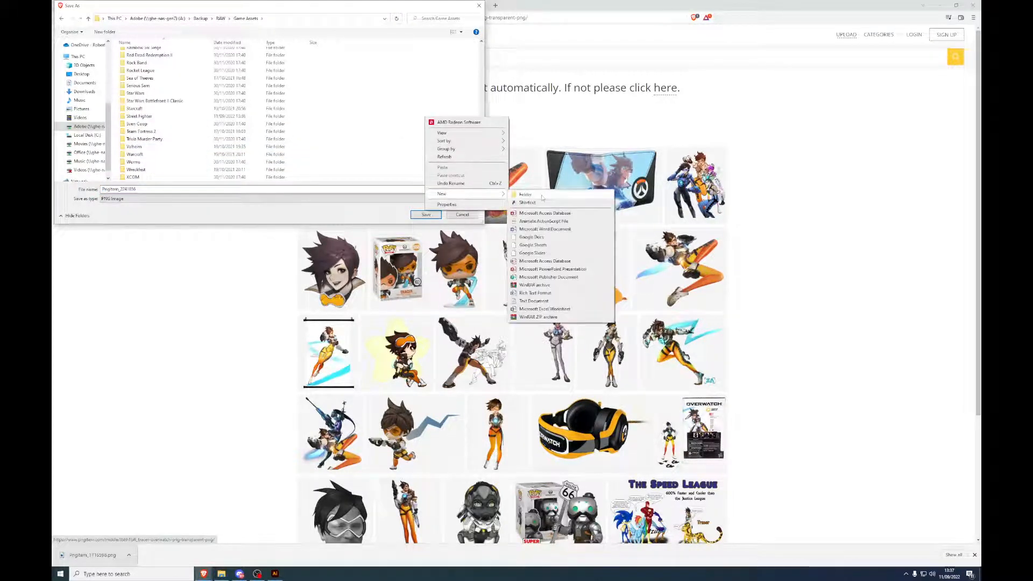
{"action": "left_click", "coordinate": [542, 196]}
{"action": "type", "text": "Sverwa"}
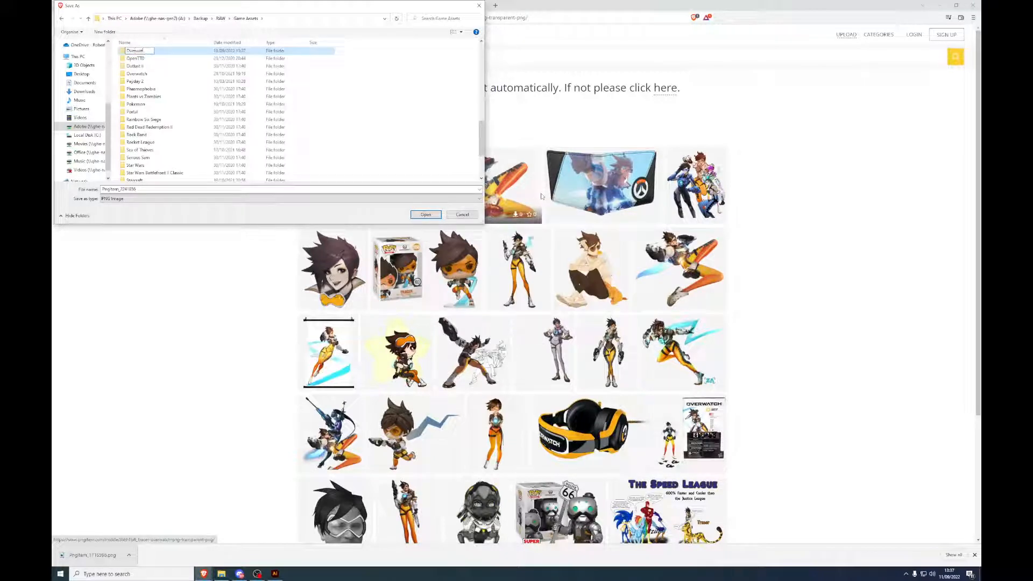
{"action": "type", "text": "tch"}
{"action": "key", "text": "Return"}
{"action": "key", "text": "Return"}
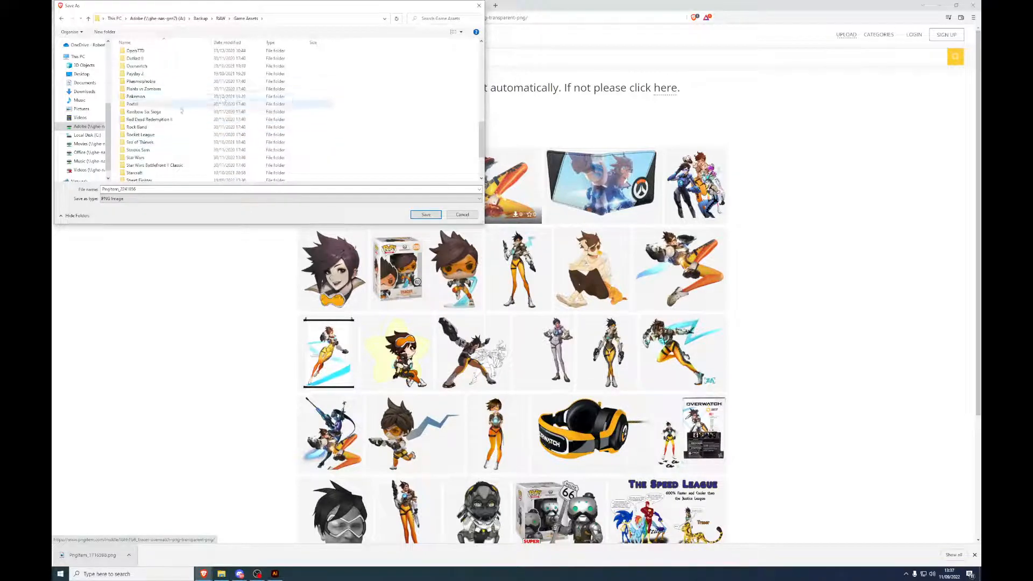
Step: Save the Tracer image as tracer2 in the existing Overwatch folder, keeping the existing tracer.png
{"action": "scroll", "coordinate": [158, 80], "scroll_direction": "up", "scroll_amount": 1}
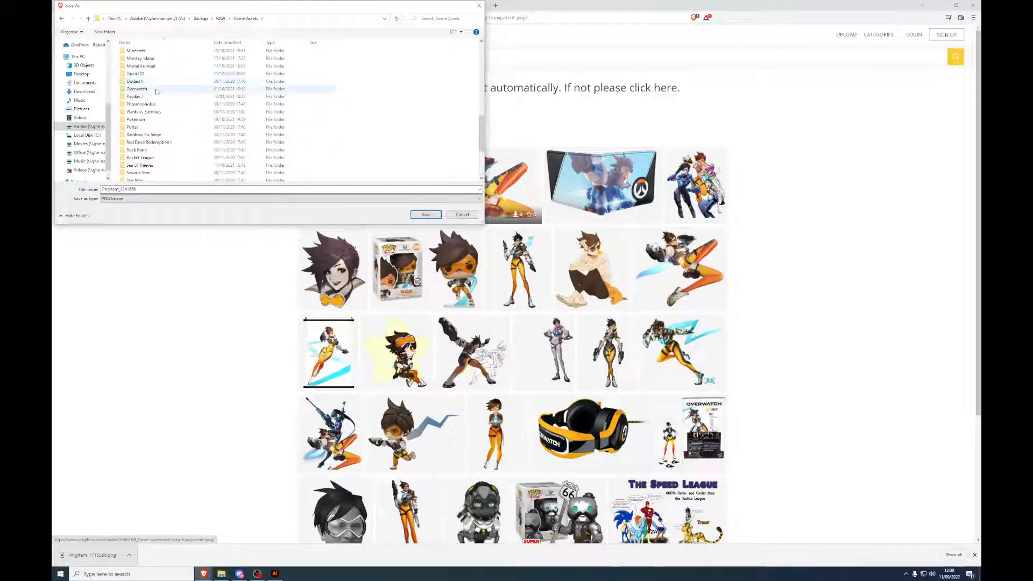
{"action": "double_click", "coordinate": [159, 89]}
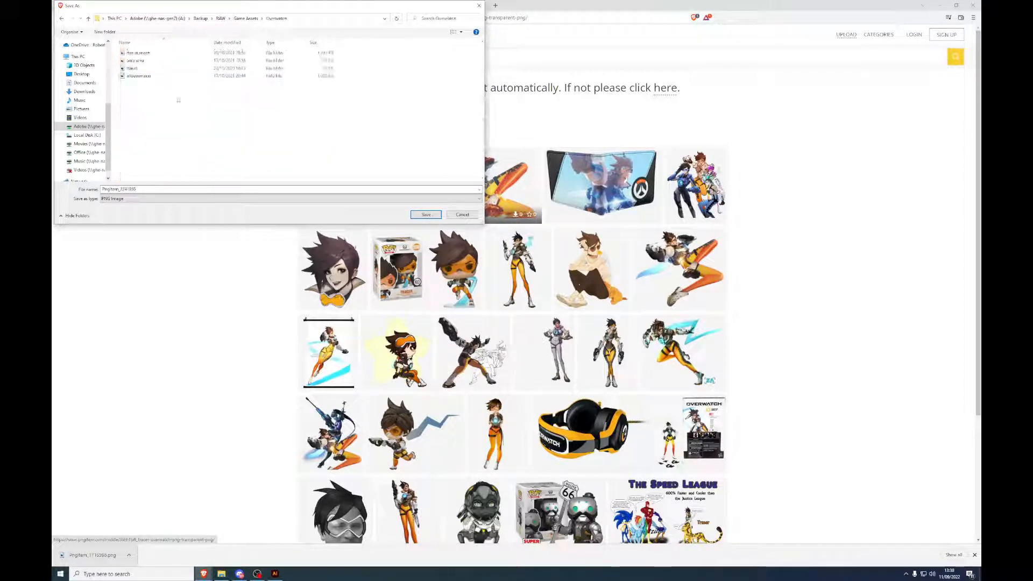
{"action": "double_click", "coordinate": [160, 188]}
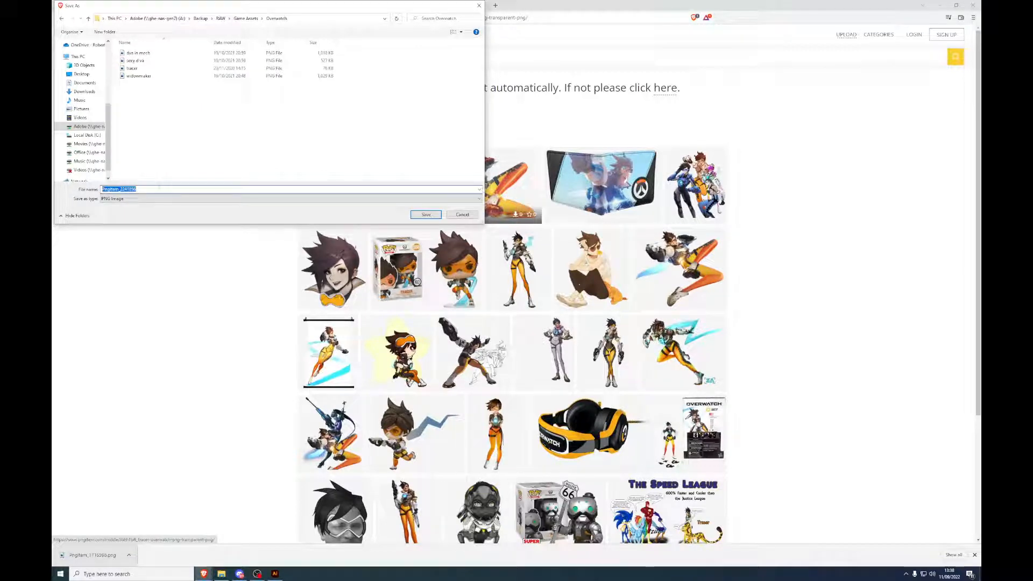
{"action": "type", "text": "tracer"}
{"action": "key", "text": "Return"}
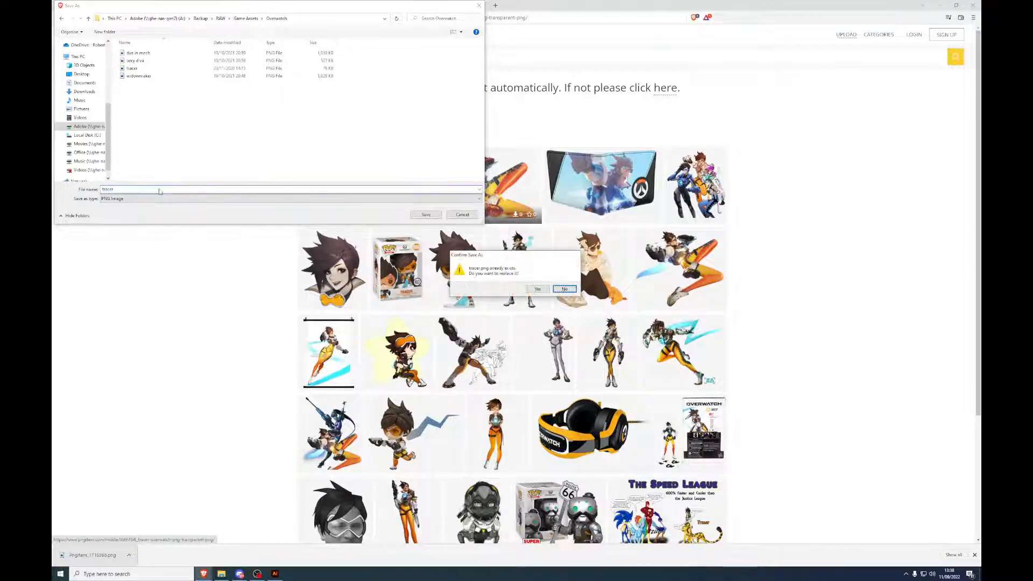
{"action": "left_click", "coordinate": [575, 290]}
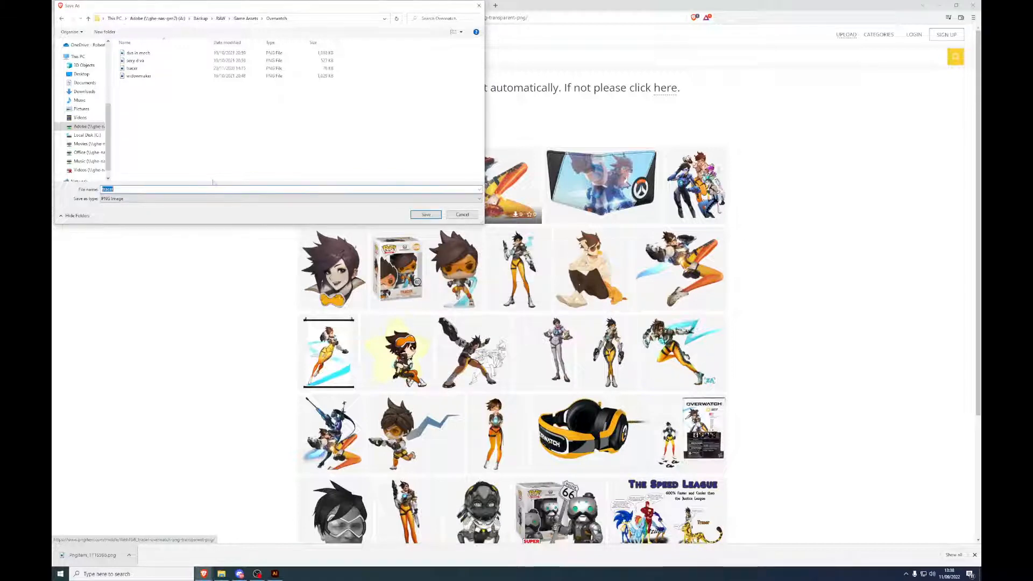
{"action": "left_click", "coordinate": [218, 188]}
{"action": "type", "text": "2"}
{"action": "left_click", "coordinate": [421, 216]}
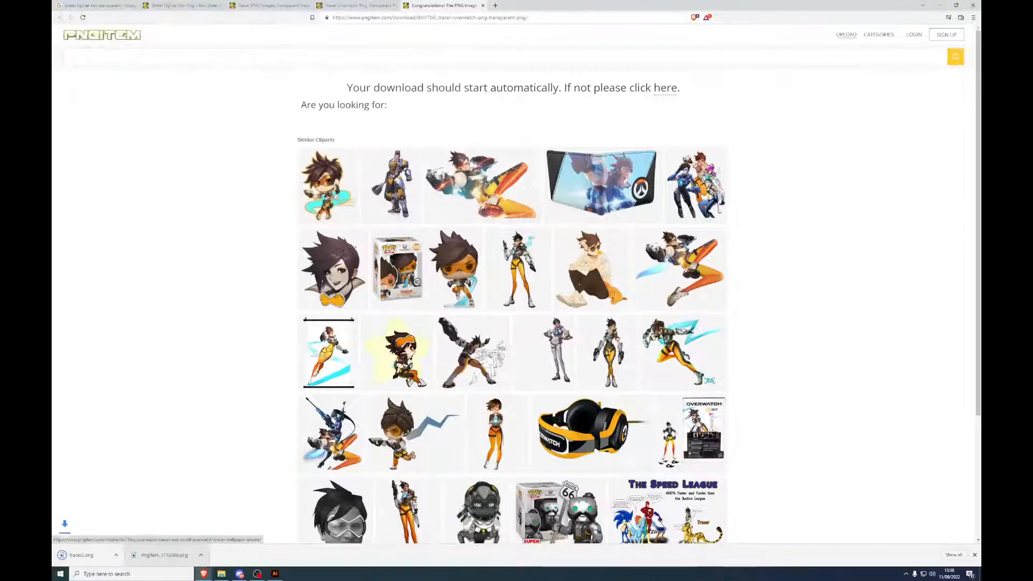
Step: Place tracer2 on the #63 poster, scale it down, and position it in the dark red area beside #63 and Ken
{"action": "left_click_drag", "start_coordinate": [603, 5], "coordinate": [981, 114]}
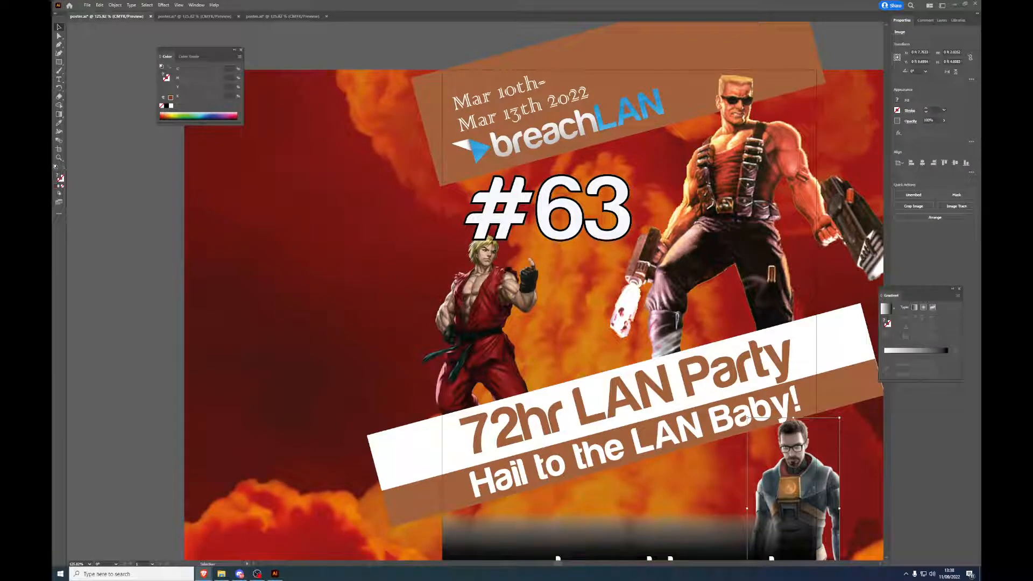
{"action": "left_click_drag", "start_coordinate": [942, 369], "coordinate": [608, 296]}
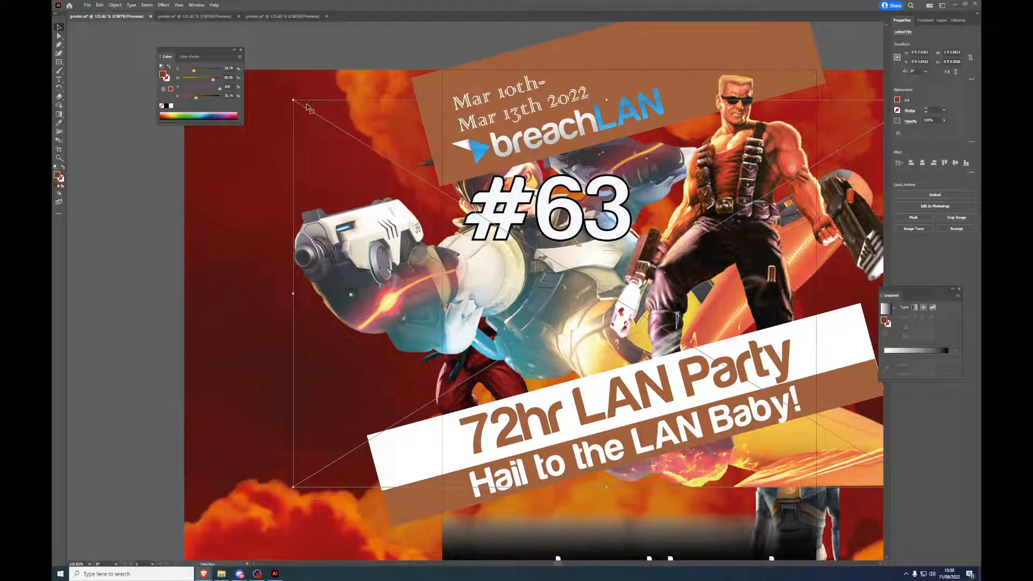
{"action": "left_click_drag", "start_coordinate": [293, 100], "coordinate": [571, 270]}
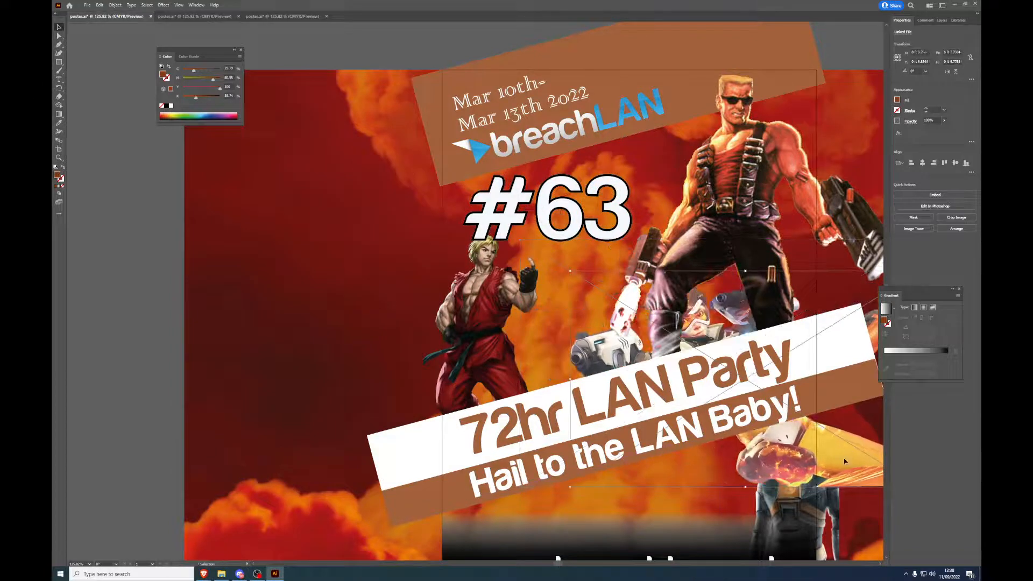
{"action": "left_click_drag", "start_coordinate": [845, 462], "coordinate": [483, 405]}
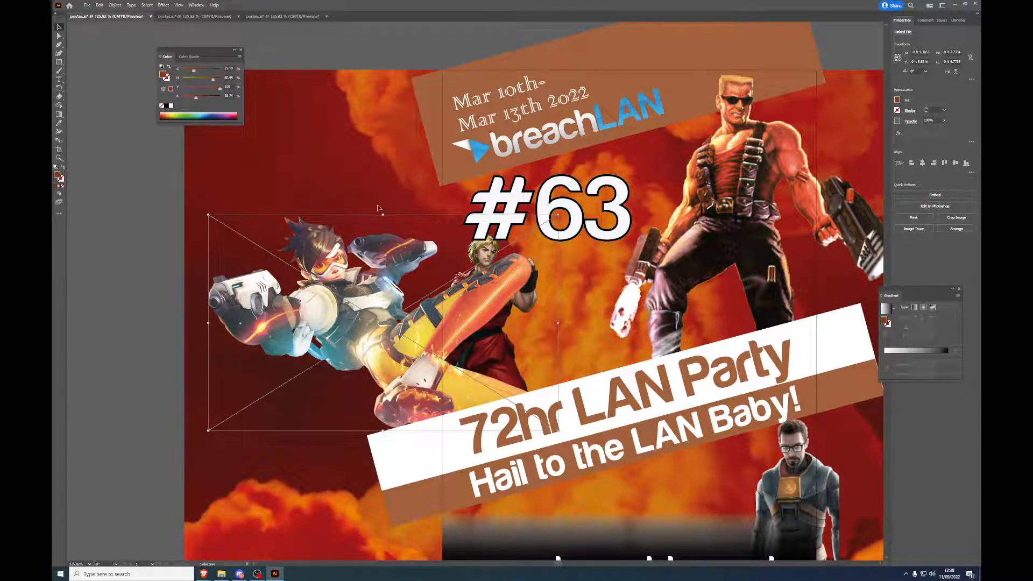
{"action": "left_click_drag", "start_coordinate": [383, 215], "coordinate": [371, 292]}
{"action": "left_click_drag", "start_coordinate": [342, 359], "coordinate": [279, 237]}
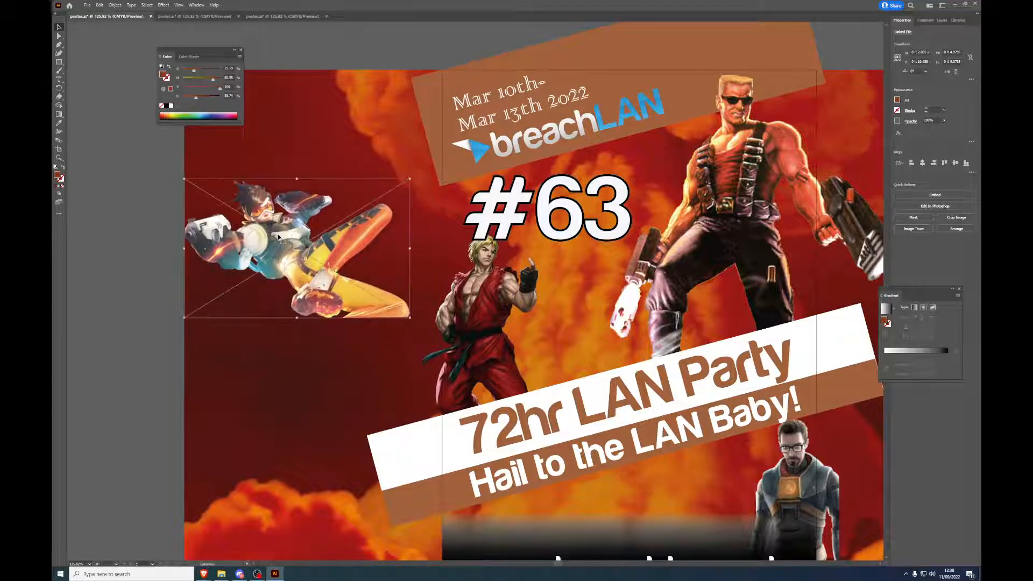
Step: Switch to File Explorer and open the Overwatch folder inside Game Assets
{"action": "key", "text": "alt+Tab"}
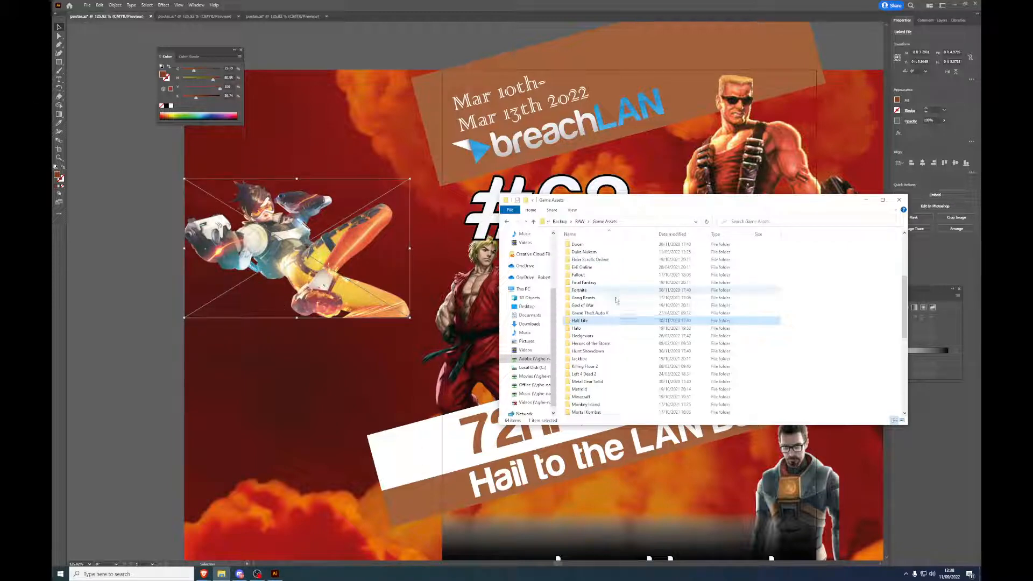
{"action": "left_click", "coordinate": [600, 336]}
{"action": "key", "text": "o"}
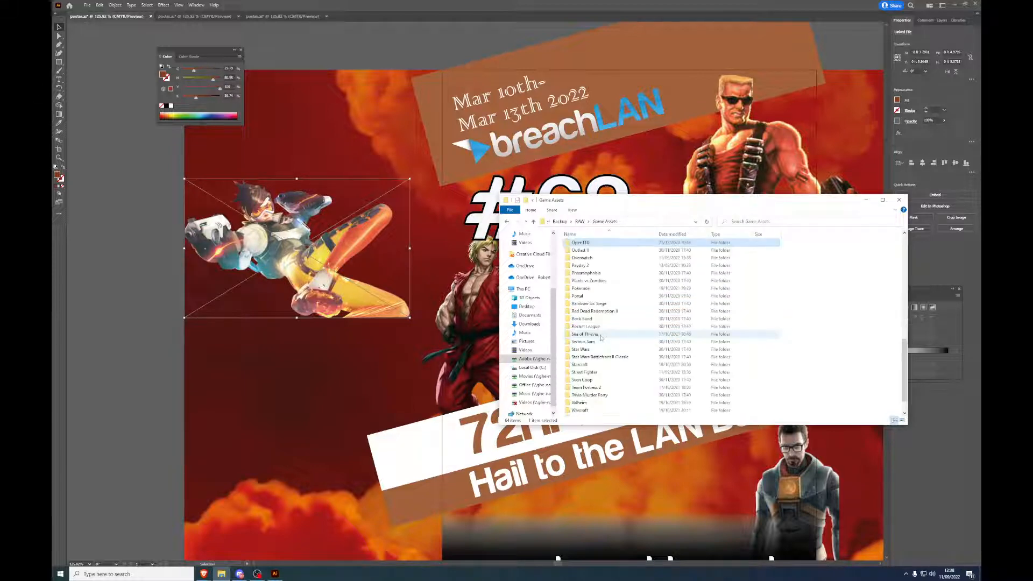
{"action": "key", "text": "Down"}
{"action": "key", "text": "Down"}
{"action": "key", "text": "Return"}
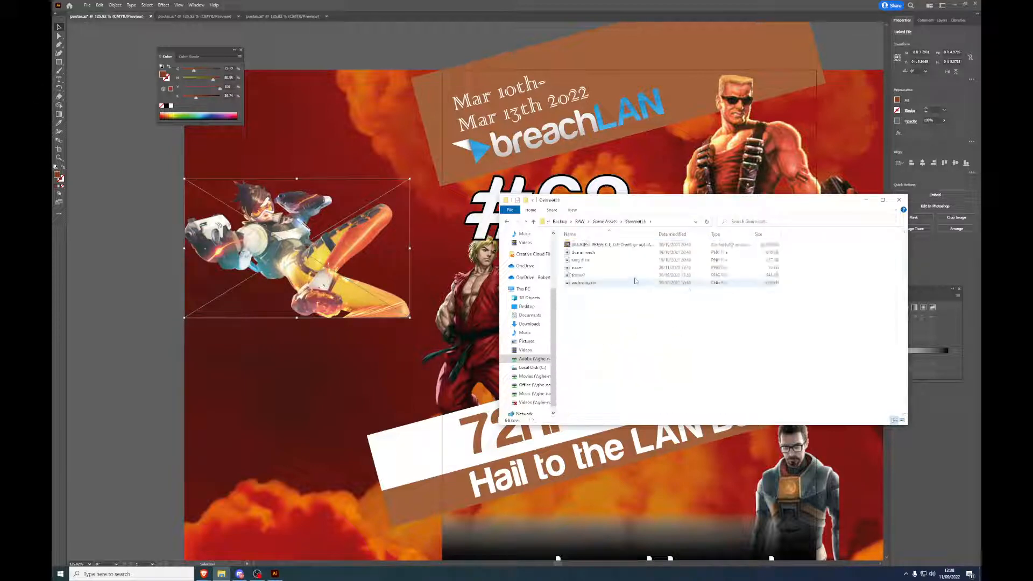
Step: Cut the press kit ZIP archive from the Overwatch folder and move the folder window off the poster
{"action": "left_click", "coordinate": [636, 248]}
{"action": "right_click", "coordinate": [635, 249]}
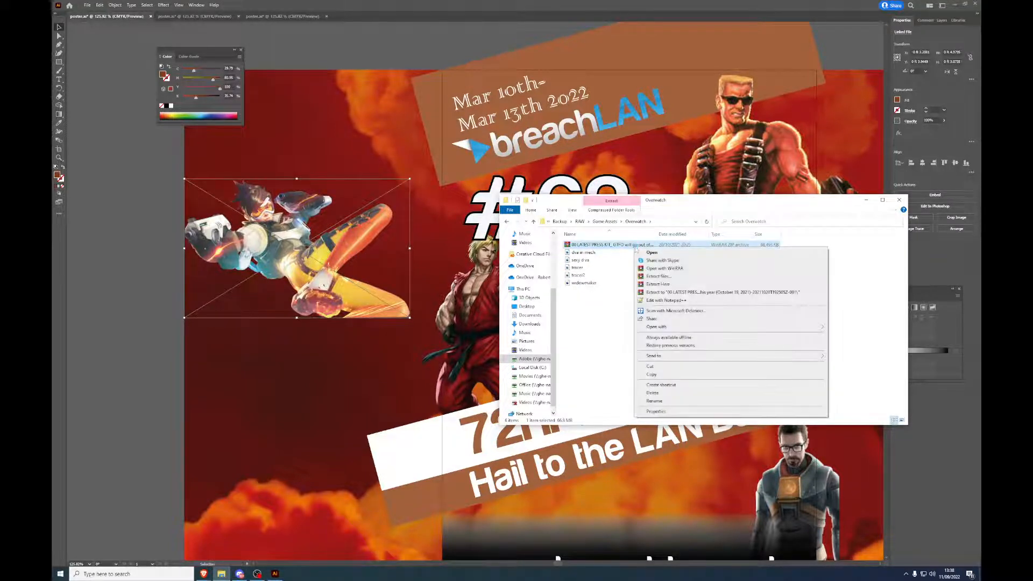
{"action": "left_click", "coordinate": [651, 367]}
{"action": "scroll", "coordinate": [533, 280], "scroll_direction": "up", "scroll_amount": 3}
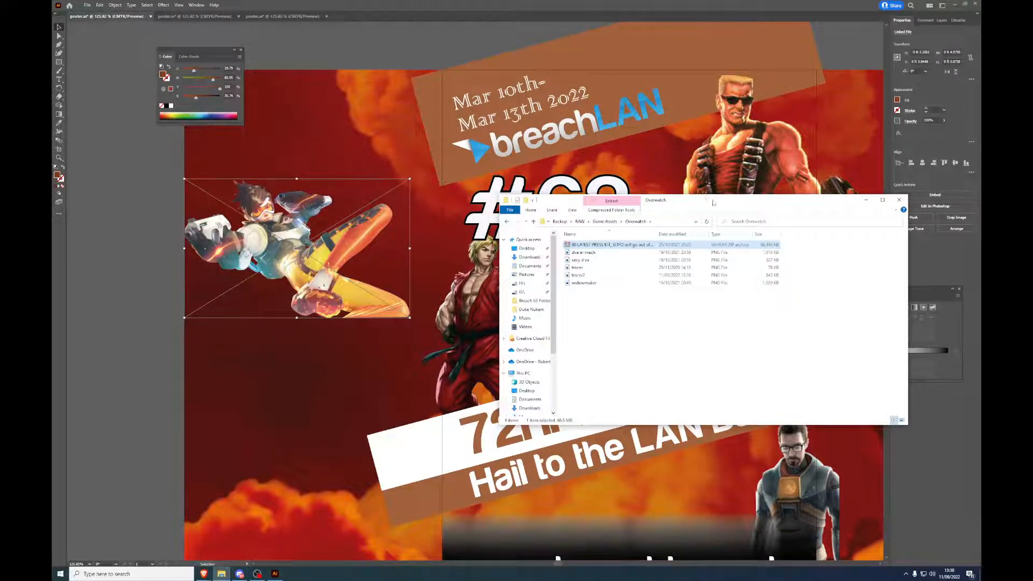
{"action": "left_click_drag", "start_coordinate": [712, 200], "coordinate": [981, 264]}
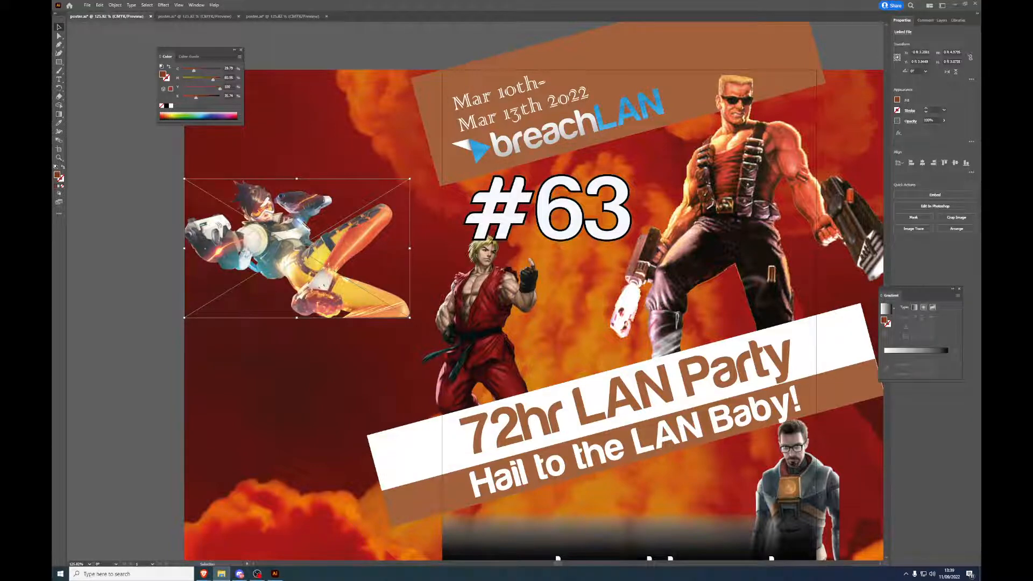
Step: Preview the existing tracer.png from the Overwatch folder
{"action": "left_click_drag", "start_coordinate": [980, 89], "coordinate": [765, 85]}
{"action": "double_click", "coordinate": [576, 145]}
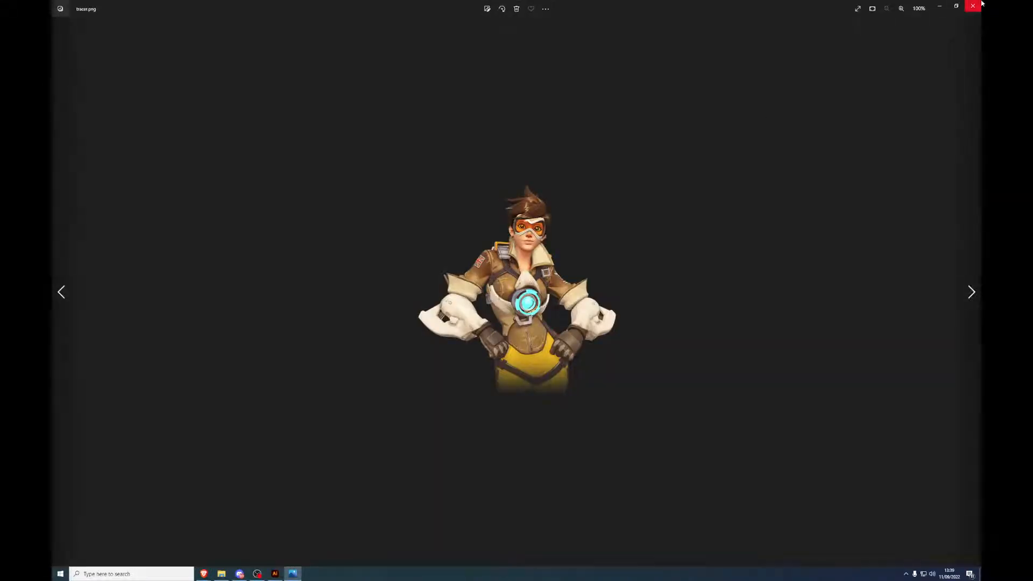
{"action": "left_click", "coordinate": [973, 6]}
Step: Place tracer.png on the #63 poster over Ken and delete the leaping Tracer image
{"action": "left_click_drag", "start_coordinate": [538, 144], "coordinate": [400, 353]}
{"action": "left_click", "coordinate": [316, 190]}
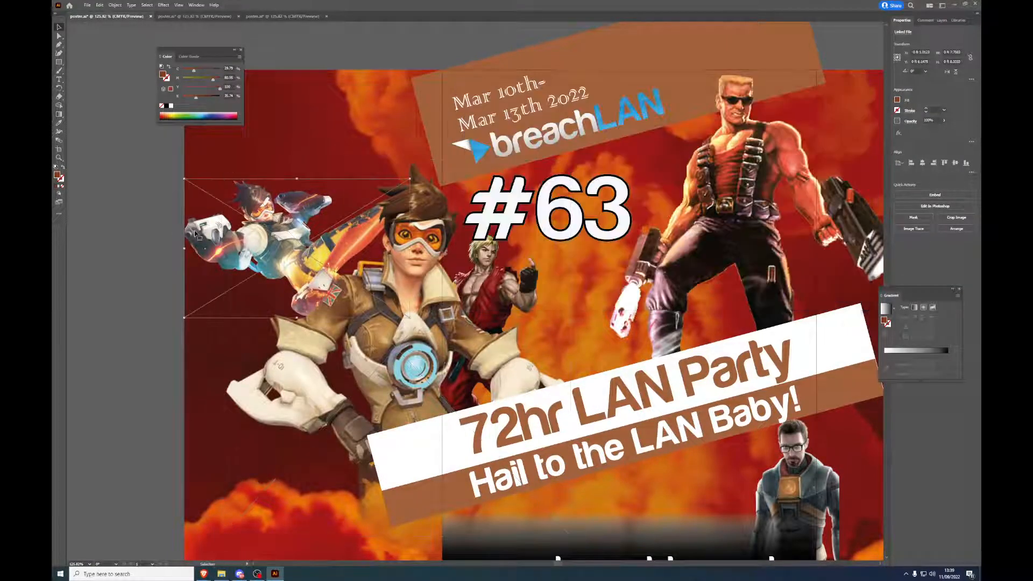
{"action": "key", "text": "Delete"}
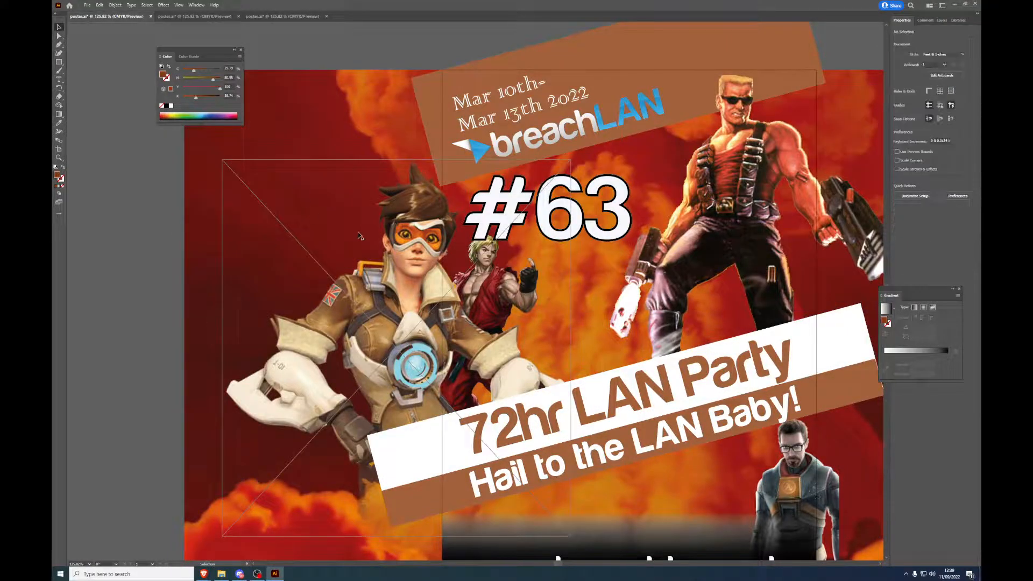
Step: Scale down the Tracer image and place it beside Ken, behind the 72hr LAN Party banner
{"action": "left_click", "coordinate": [370, 218]}
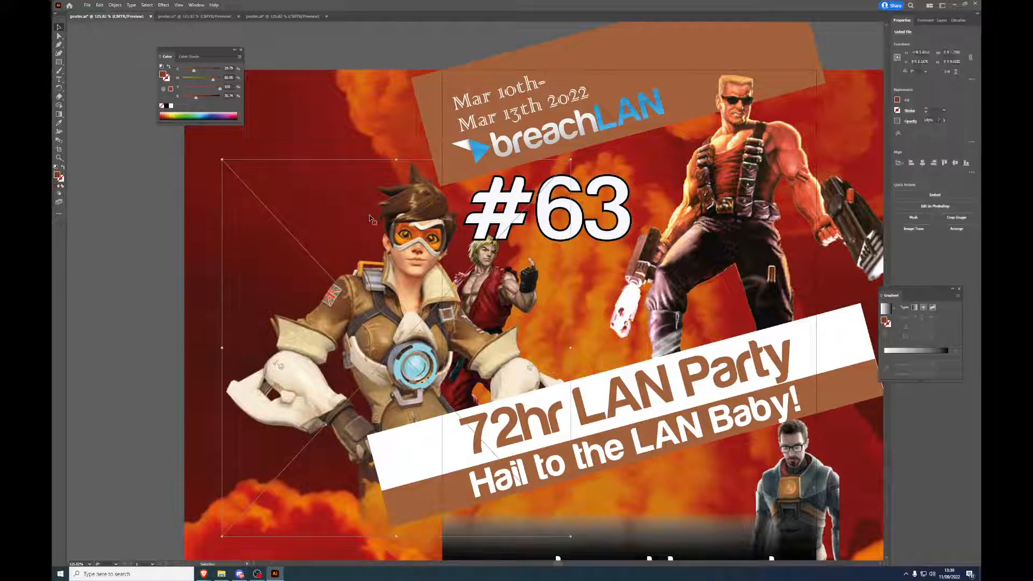
{"action": "left_click_drag", "start_coordinate": [396, 159], "coordinate": [376, 313]}
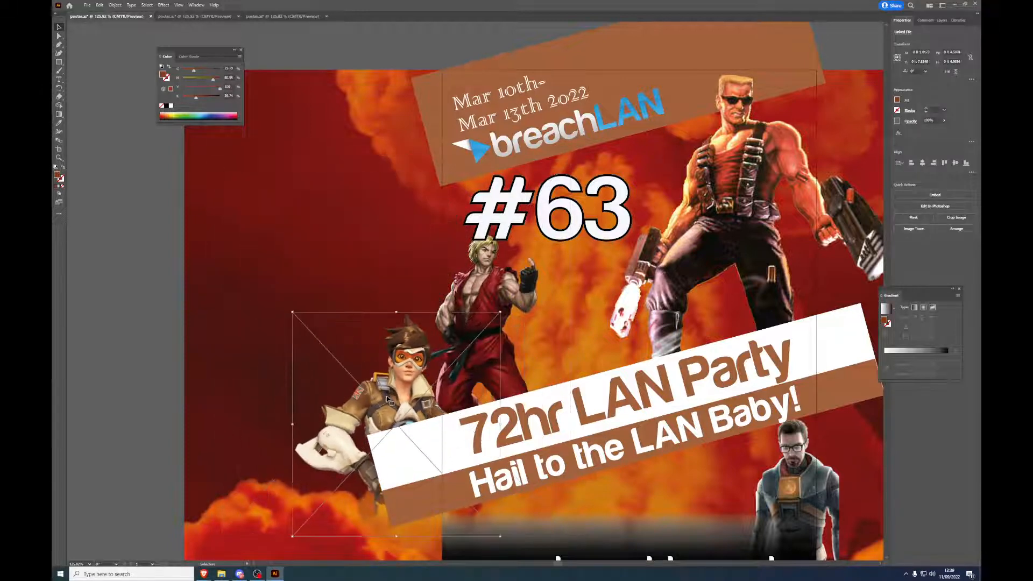
{"action": "left_click_drag", "start_coordinate": [392, 395], "coordinate": [559, 325]}
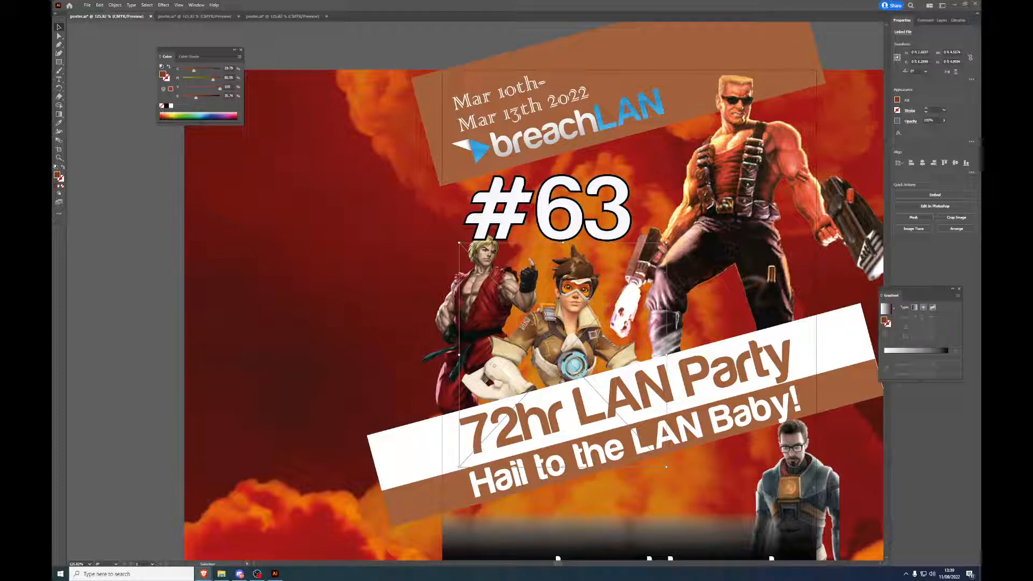
Step: Bring the browser onto the main screen, then switch to File Explorer and open the Rocket League folder inside Game Assets
{"action": "left_click_drag", "start_coordinate": [981, 161], "coordinate": [644, 143]}
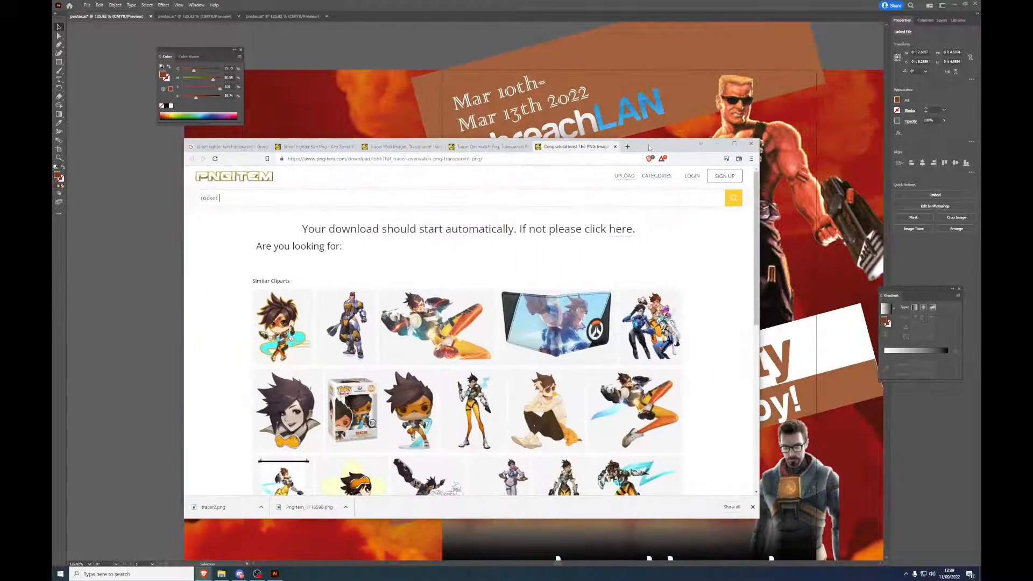
{"action": "double_click", "coordinate": [649, 148]}
{"action": "left_click", "coordinate": [226, 576]}
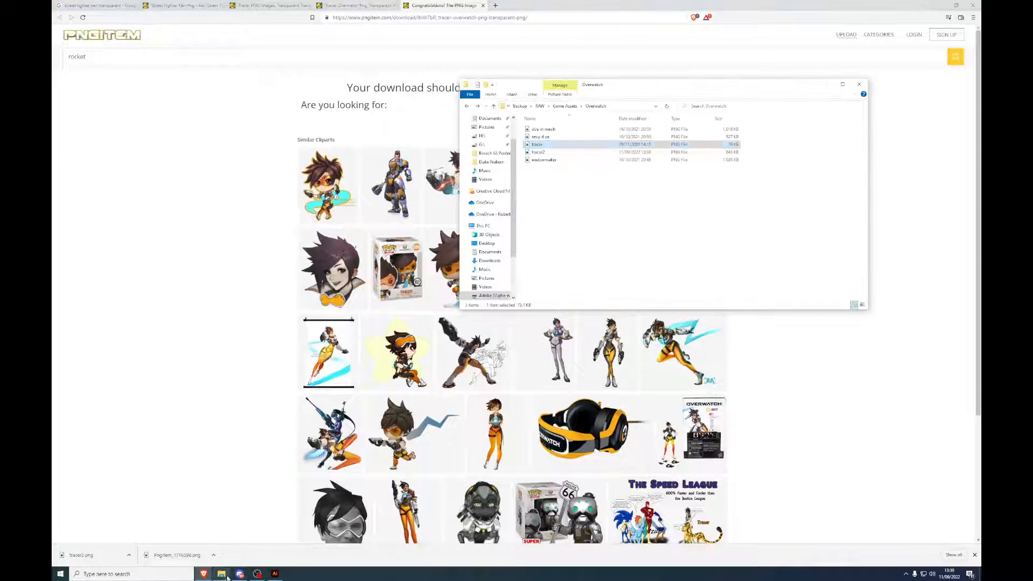
{"action": "left_click", "coordinate": [564, 106]}
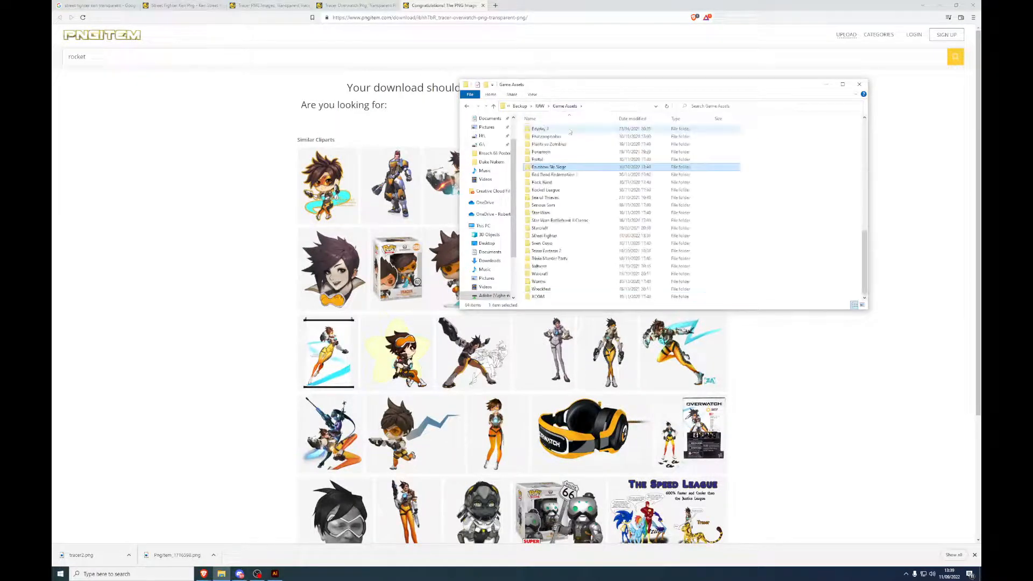
{"action": "type", "text": "rocket"}
{"action": "key", "text": "Return"}
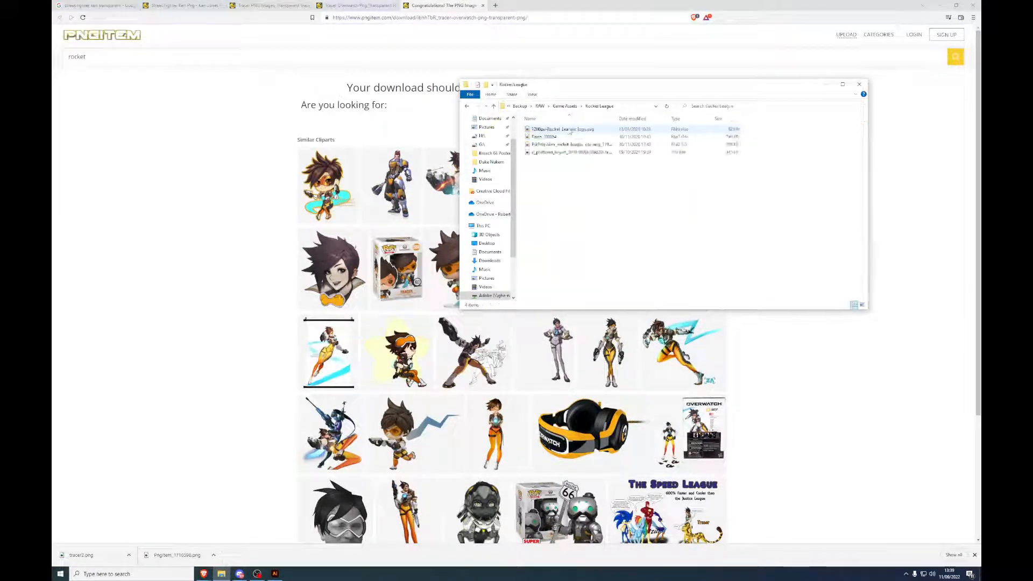
Step: Preview the Rocket League logo and red car images from the folder and minimize the browser
{"action": "left_click", "coordinate": [570, 131]}
{"action": "double_click", "coordinate": [570, 130]}
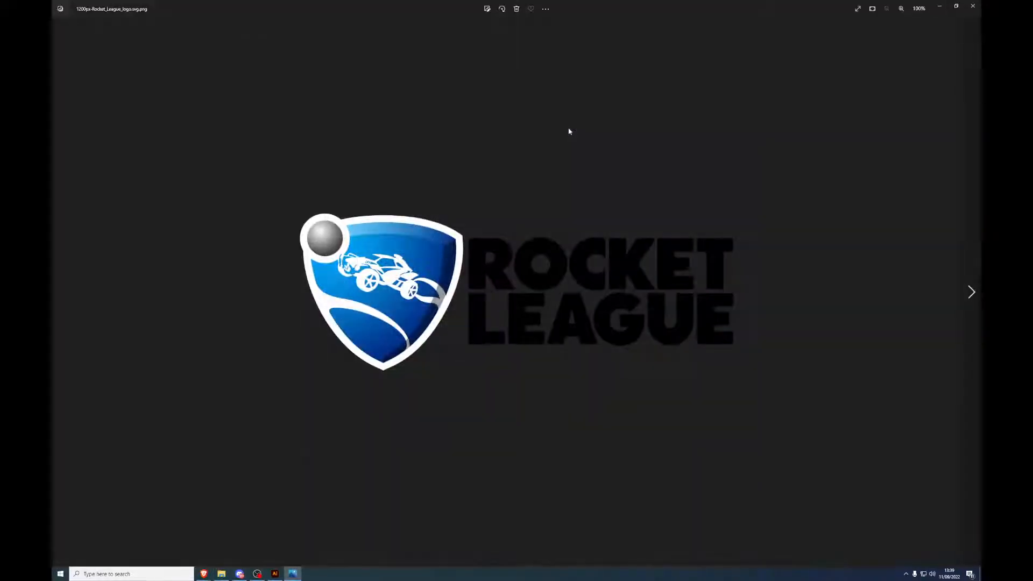
{"action": "key", "text": "Right"}
{"action": "key", "text": "Right"}
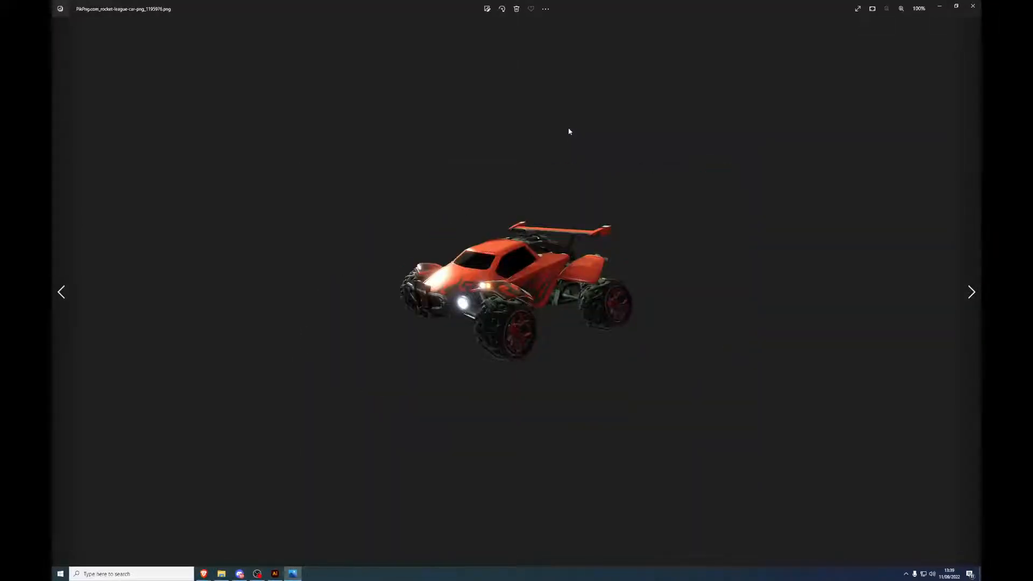
{"action": "key", "text": "Left"}
{"action": "key", "text": "Right"}
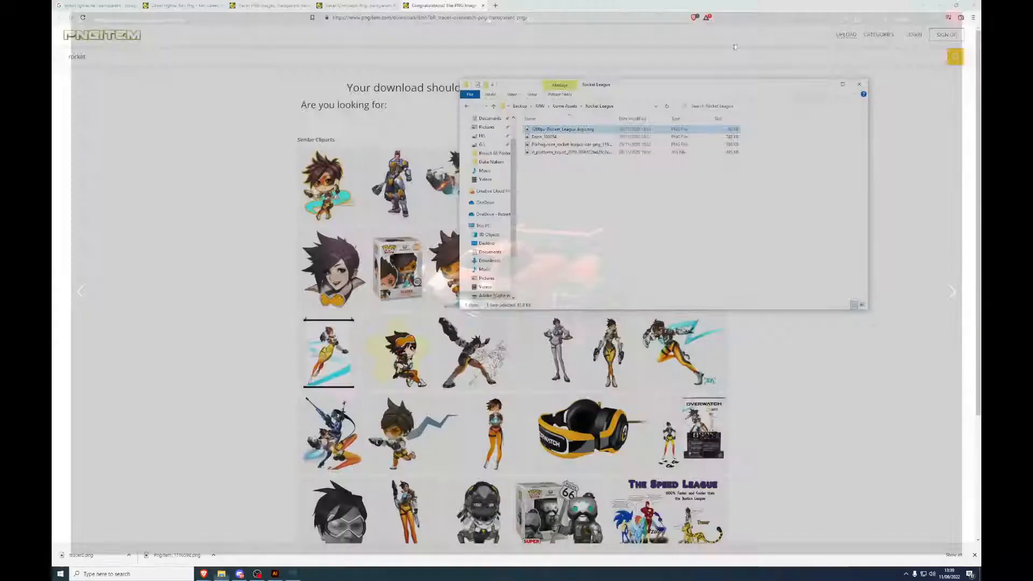
{"action": "left_click", "coordinate": [973, 6]}
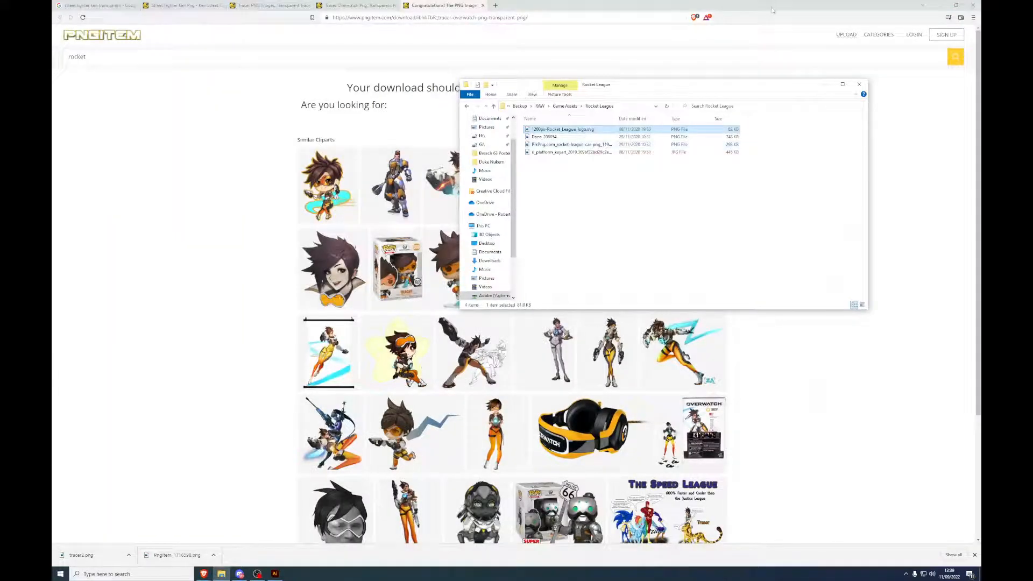
{"action": "left_click", "coordinate": [940, 5]}
{"action": "double_click", "coordinate": [571, 144]}
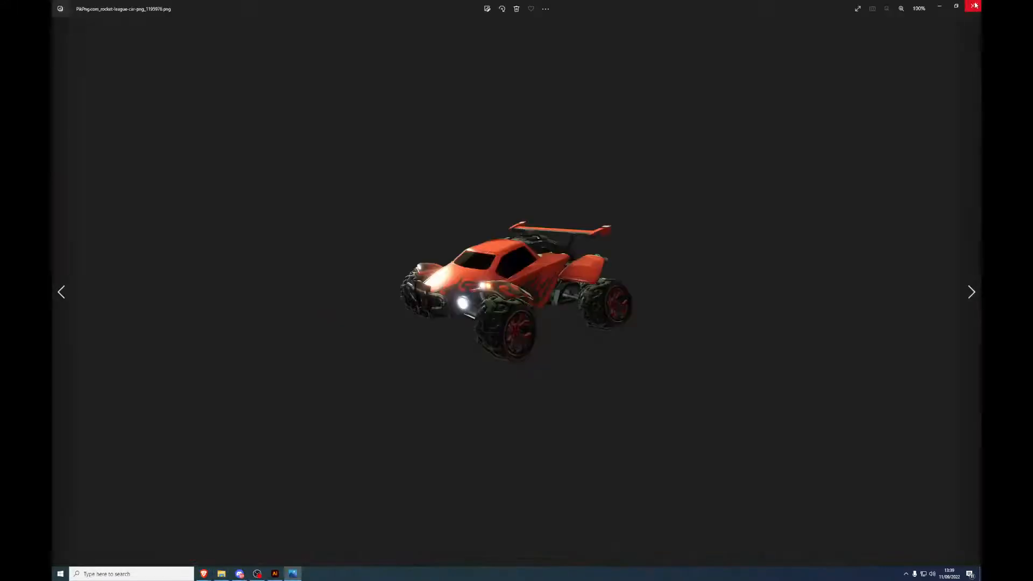
{"action": "left_click", "coordinate": [974, 6]}
Step: Place the red Rocket League car on the #63 poster, scaled down below the banner and beside the Half-Life character
{"action": "left_click_drag", "start_coordinate": [350, 260], "coordinate": [700, 470]}
{"action": "left_click", "coordinate": [413, 53]}
{"action": "scroll", "coordinate": [507, 382], "scroll_direction": "down", "scroll_amount": 2}
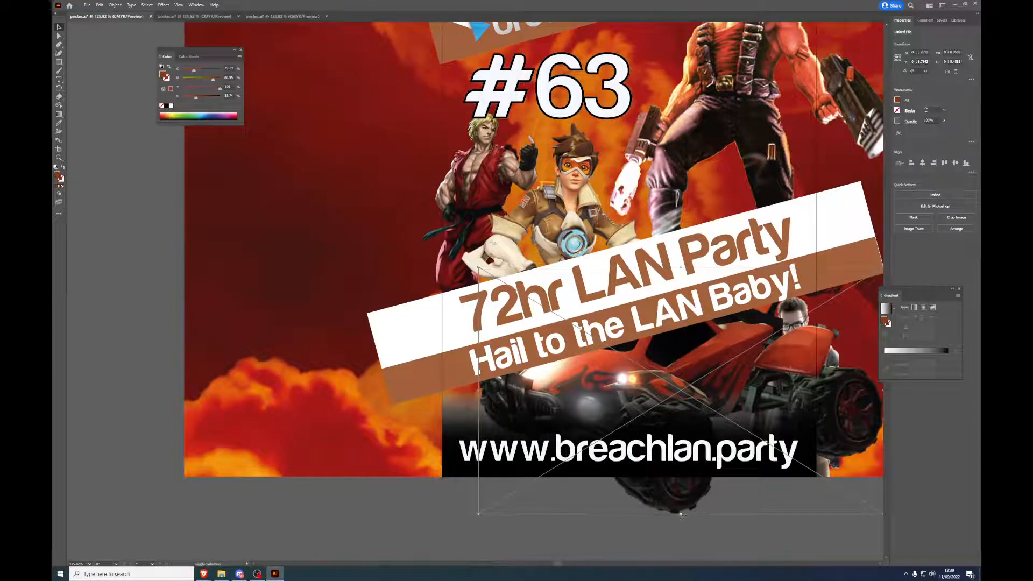
{"action": "left_click_drag", "start_coordinate": [681, 514], "coordinate": [734, 397]}
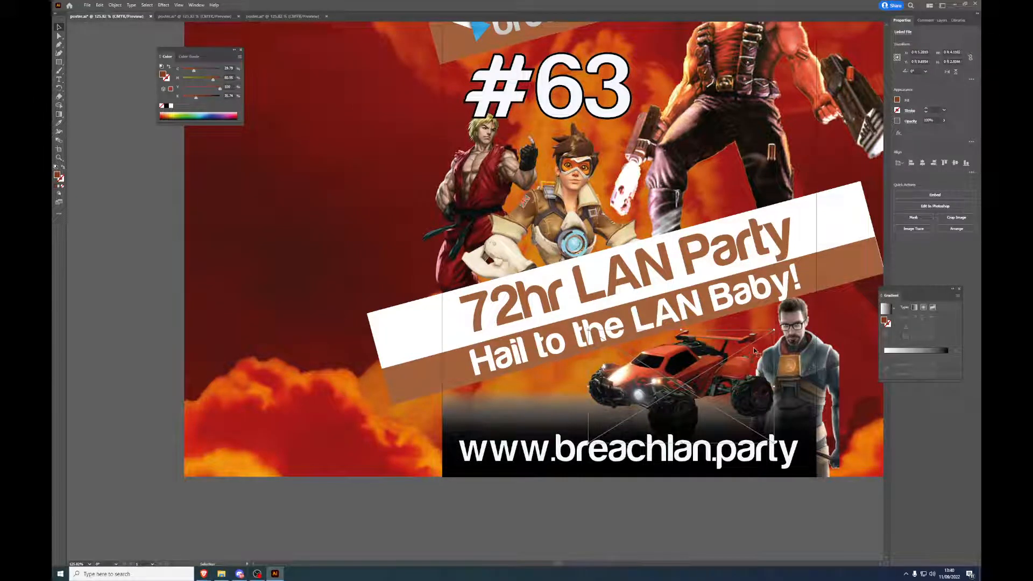
Step: Compare the #63 poster's character layout with the #64 poster and review the #63 composition from top to bottom
{"action": "scroll", "coordinate": [575, 109], "scroll_direction": "up", "scroll_amount": 3}
{"action": "scroll", "coordinate": [560, 131], "scroll_direction": "up", "scroll_amount": 2}
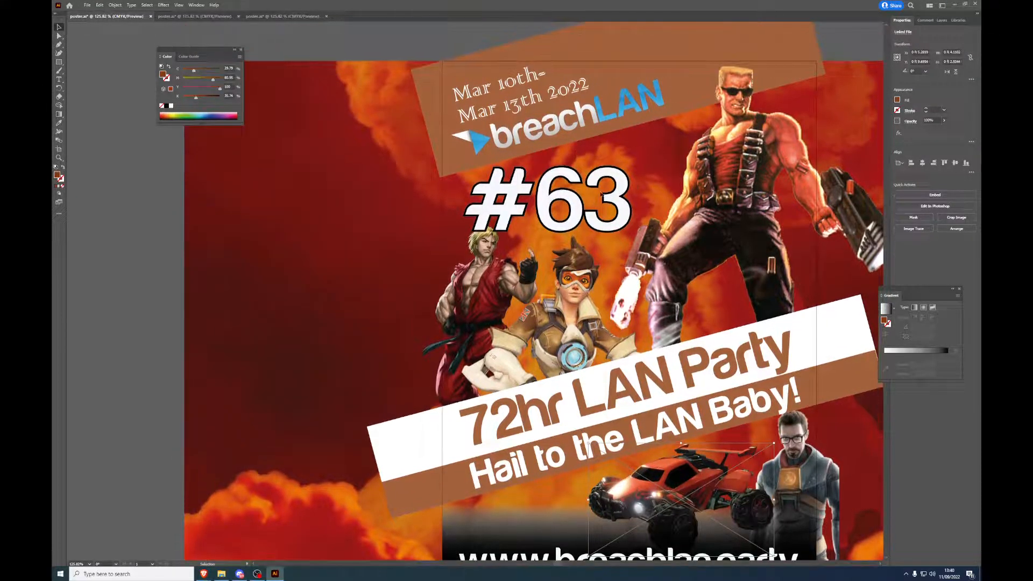
{"action": "left_click", "coordinate": [194, 16]}
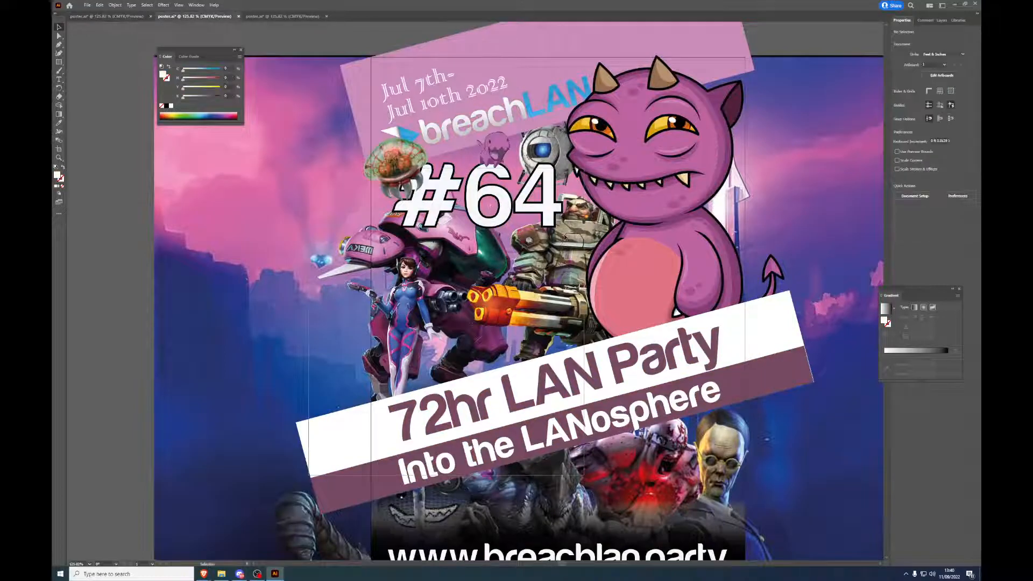
{"action": "left_click", "coordinate": [117, 16]}
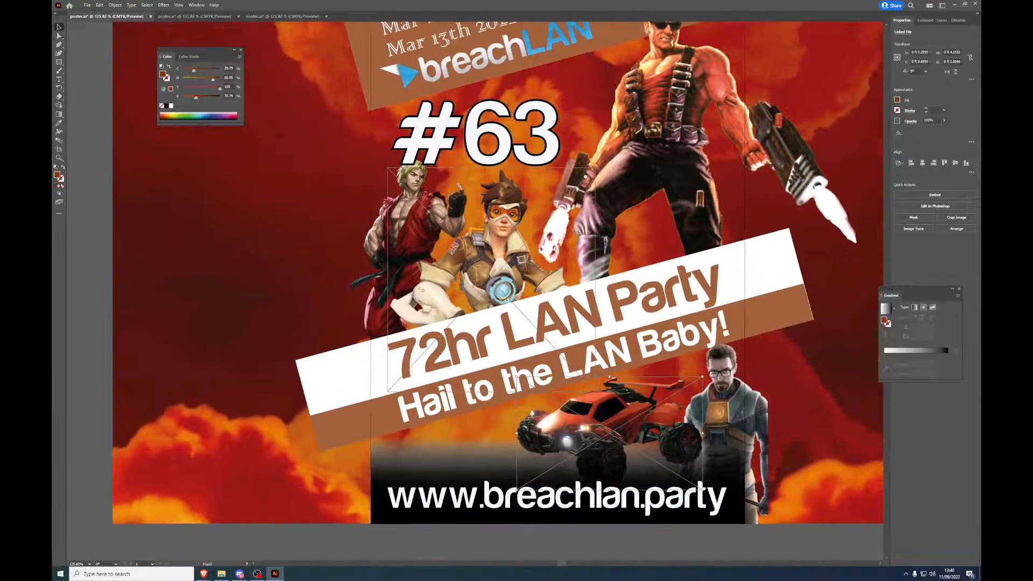
{"action": "left_click_drag", "start_coordinate": [585, 176], "coordinate": [558, 207]}
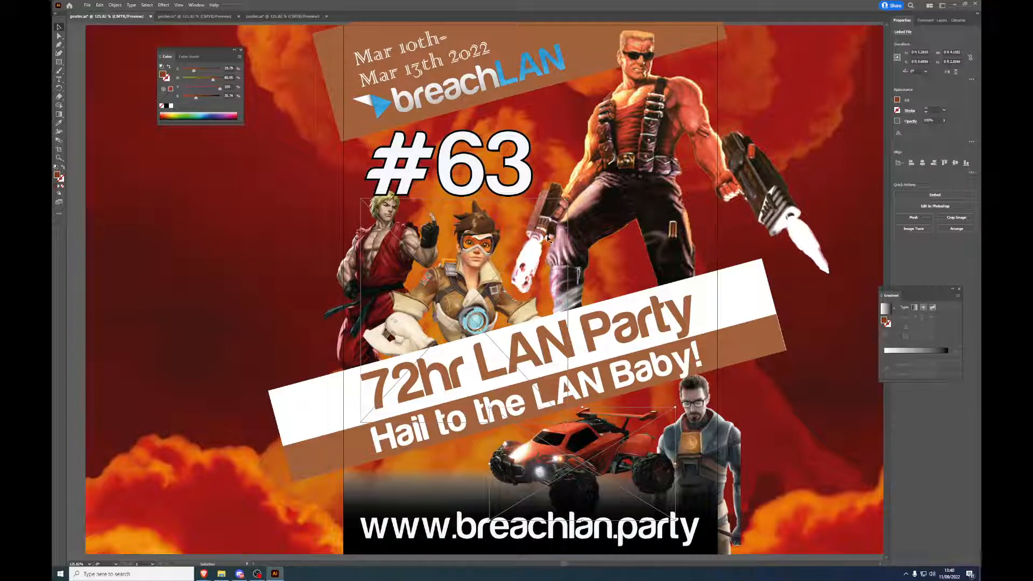
{"action": "scroll", "coordinate": [648, 160], "scroll_direction": "up", "scroll_amount": 3}
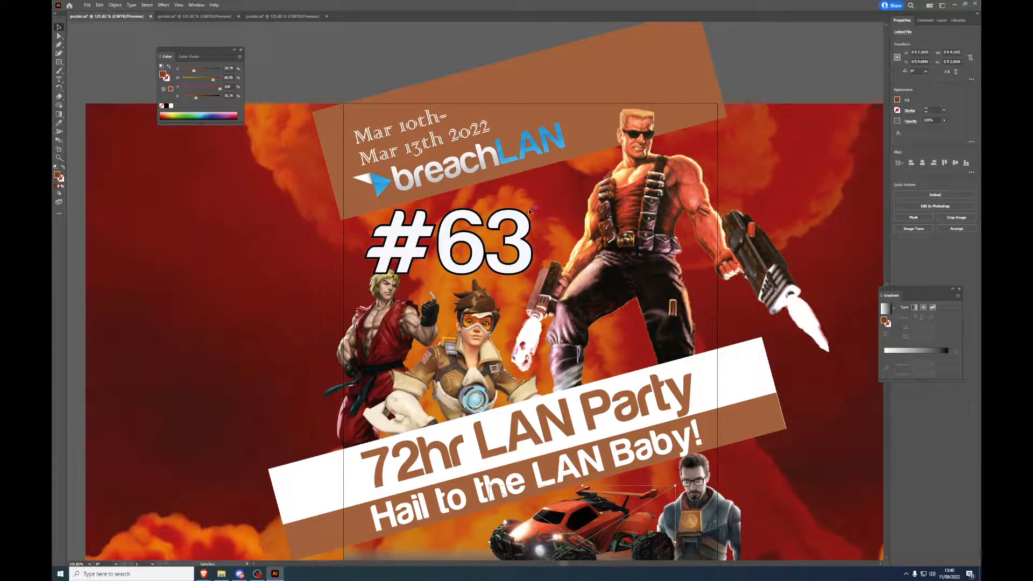
{"action": "scroll", "coordinate": [517, 232], "scroll_direction": "down", "scroll_amount": 2}
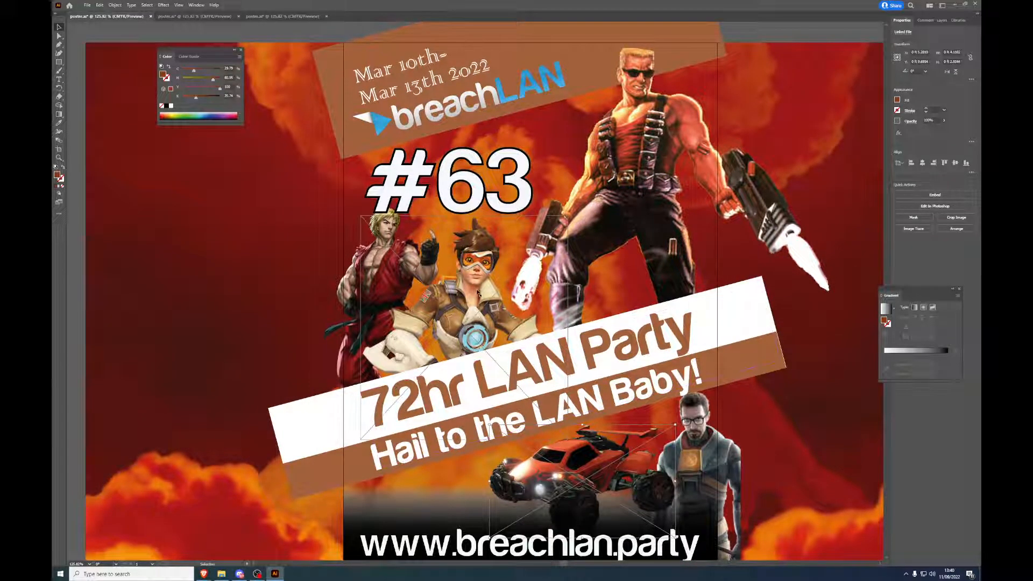
{"action": "scroll", "coordinate": [481, 285], "scroll_direction": "down", "scroll_amount": 3}
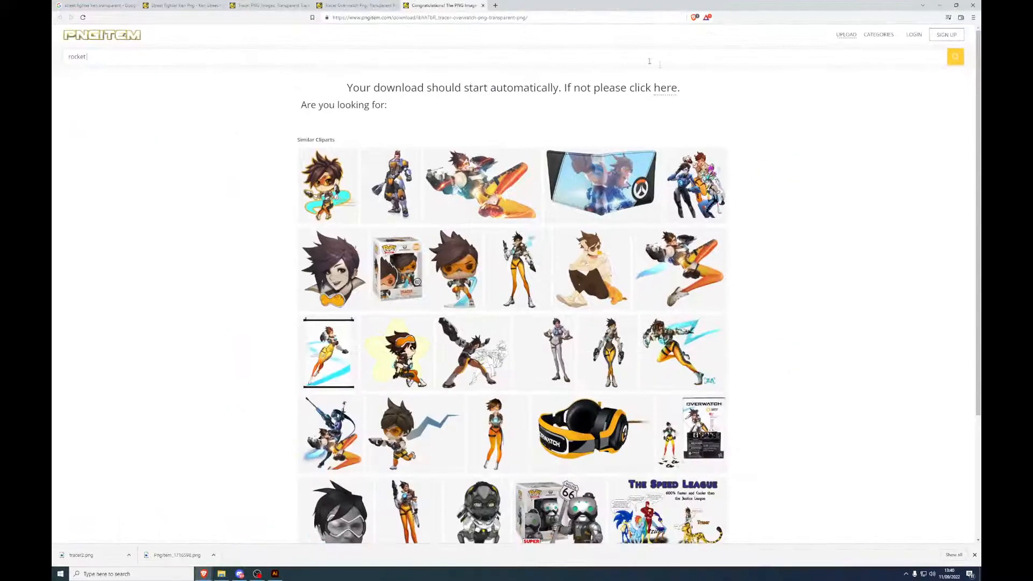
Step: Switch to the browser and close the PNGitem pages, keeping only the Google Images page
{"action": "left_click", "coordinate": [222, 5]}
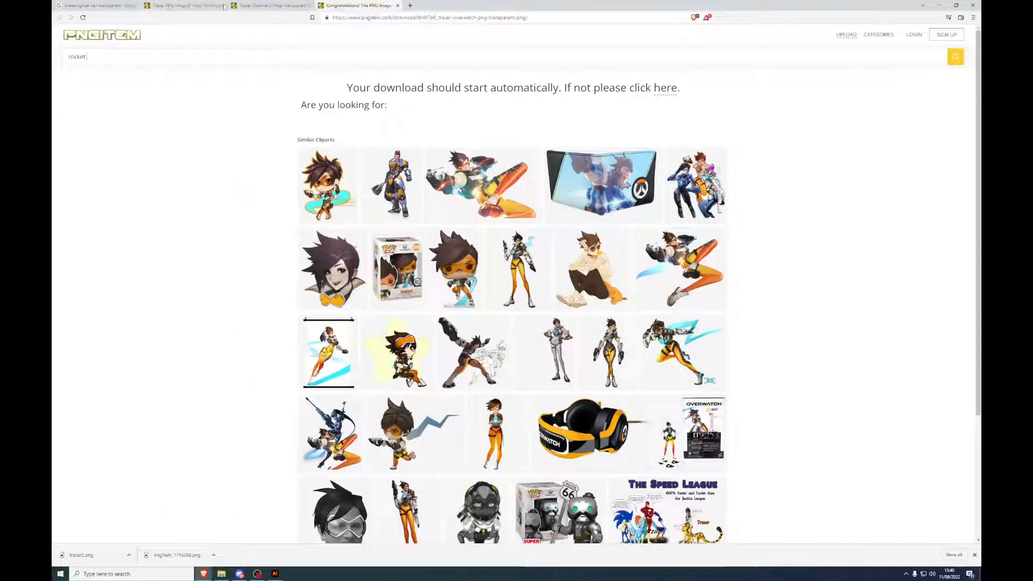
{"action": "left_click", "coordinate": [222, 6]}
{"action": "left_click", "coordinate": [223, 6]}
{"action": "left_click", "coordinate": [223, 5]}
{"action": "left_click", "coordinate": [357, 18]}
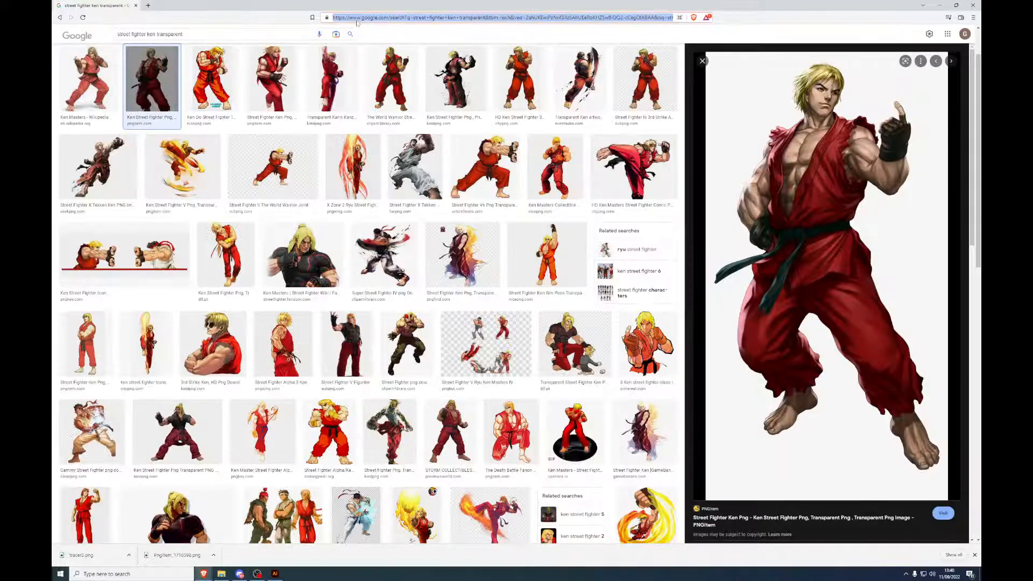
Step: Search Google Images for "orange game character"
{"action": "scroll", "coordinate": [371, 40], "scroll_direction": "up", "scroll_amount": 2}
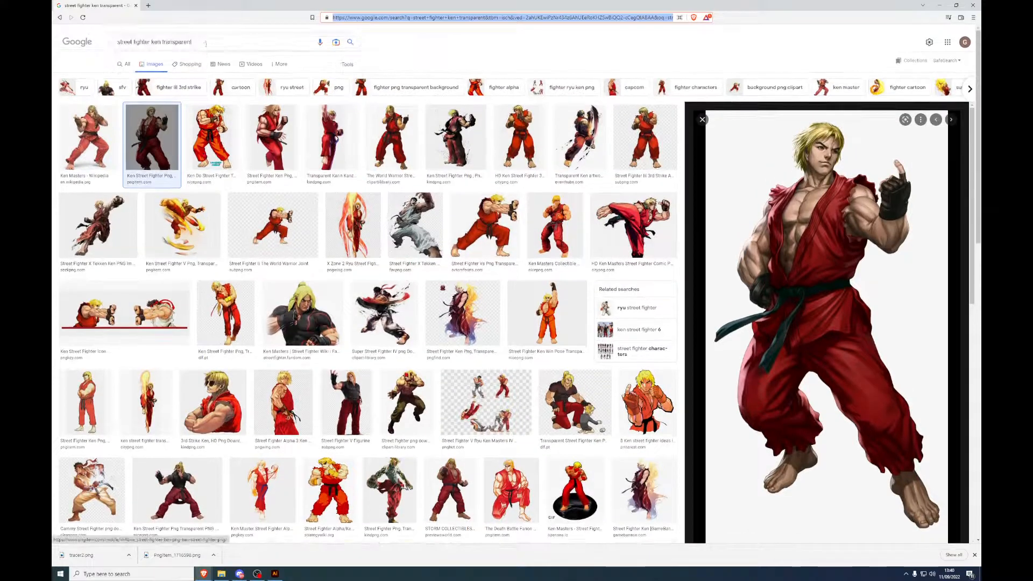
{"action": "left_click", "coordinate": [206, 44]}
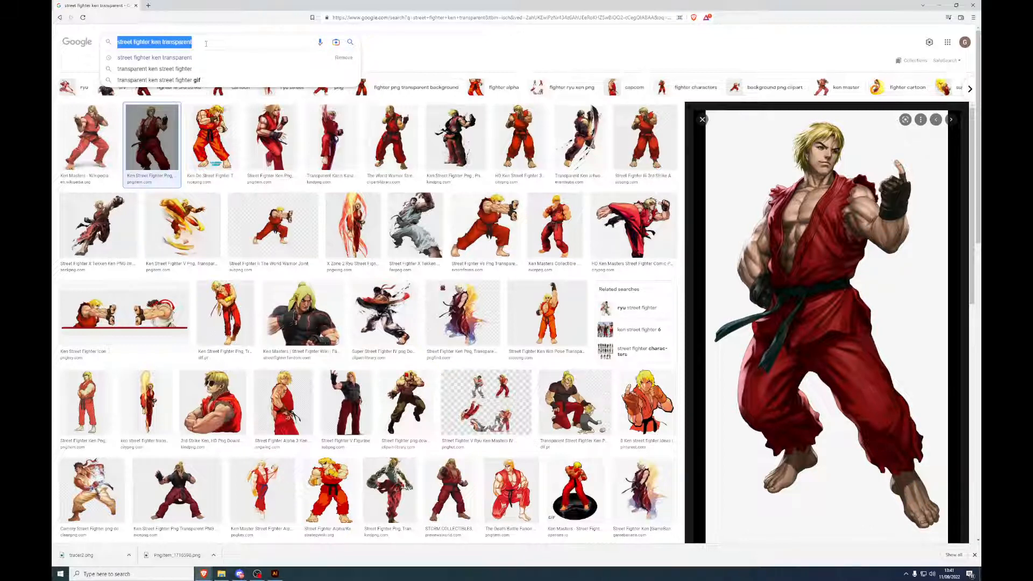
{"action": "type", "text": "orang"}
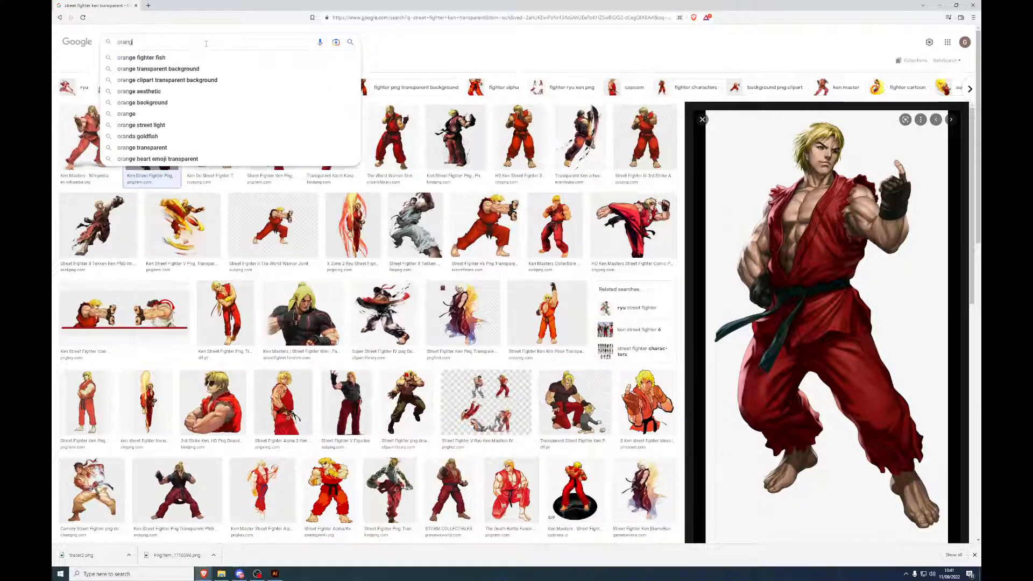
{"action": "type", "text": "e garne character"}
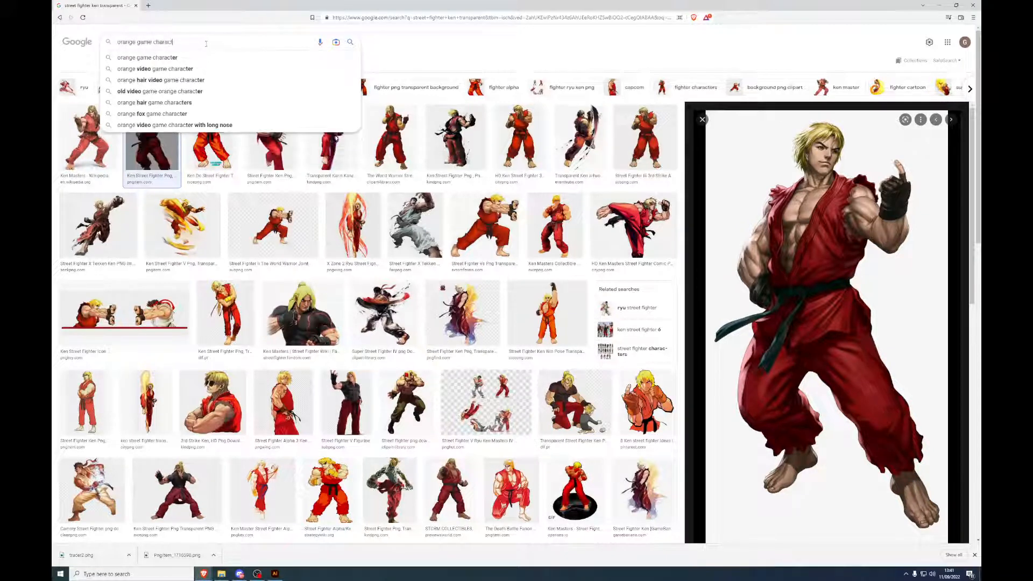
{"action": "key", "text": "Return"}
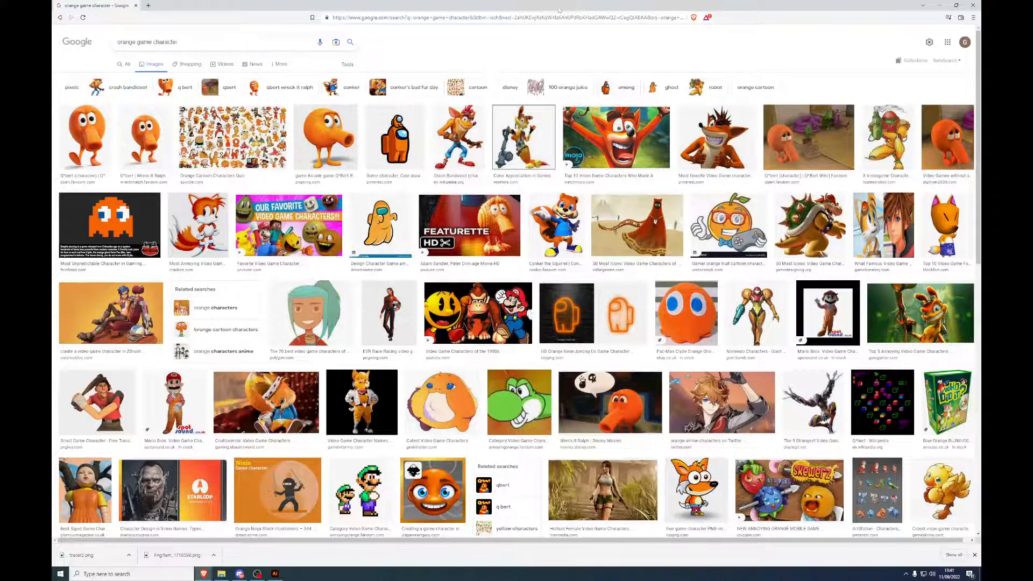
Step: Check the #63 poster again and browse the orange game character image results for another suitable character
{"action": "left_click", "coordinate": [939, 5]}
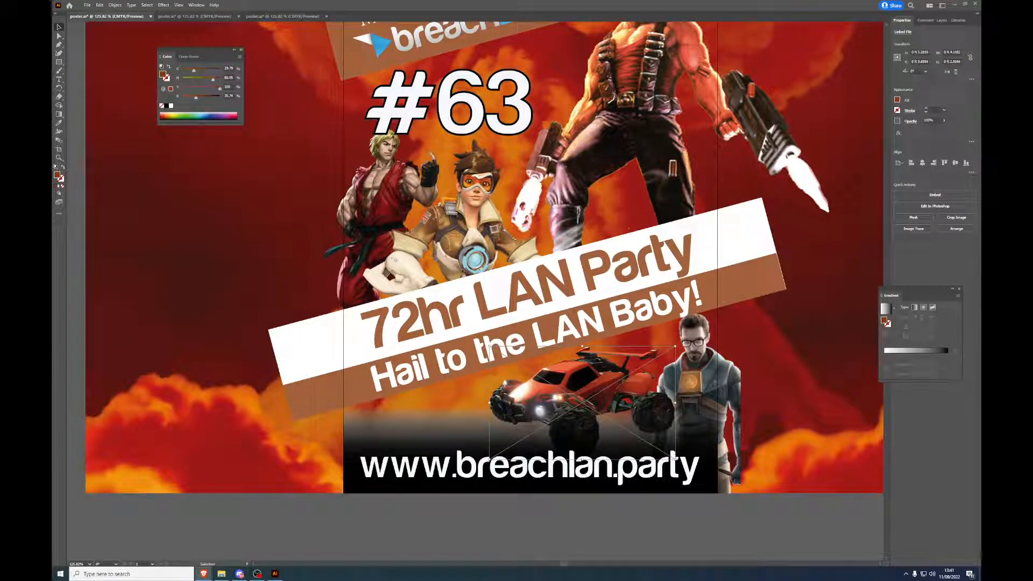
{"action": "left_click_drag", "start_coordinate": [981, 116], "coordinate": [463, 68]}
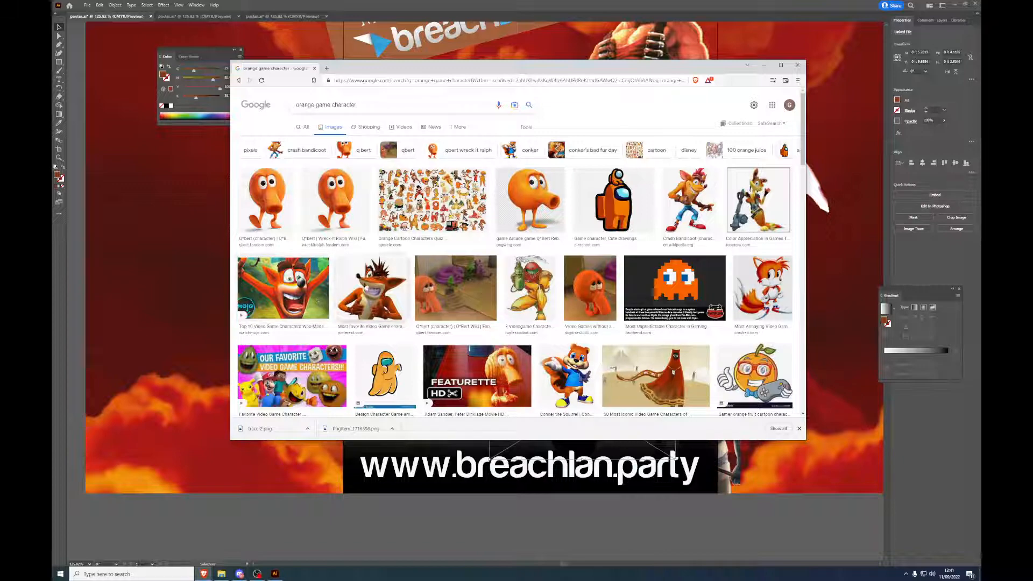
{"action": "left_click", "coordinate": [781, 64]}
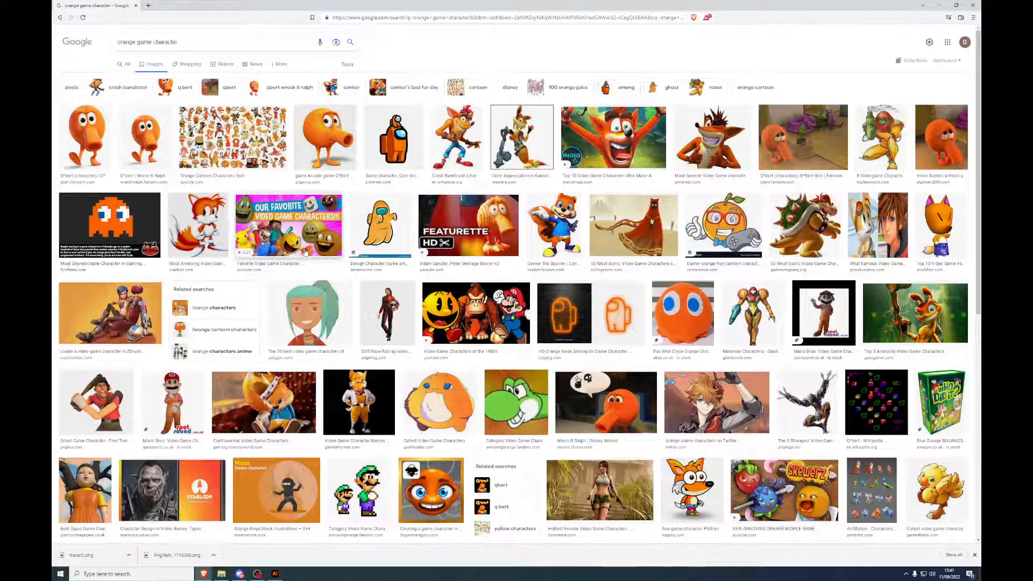
{"action": "scroll", "coordinate": [305, 251], "scroll_direction": "down", "scroll_amount": 6}
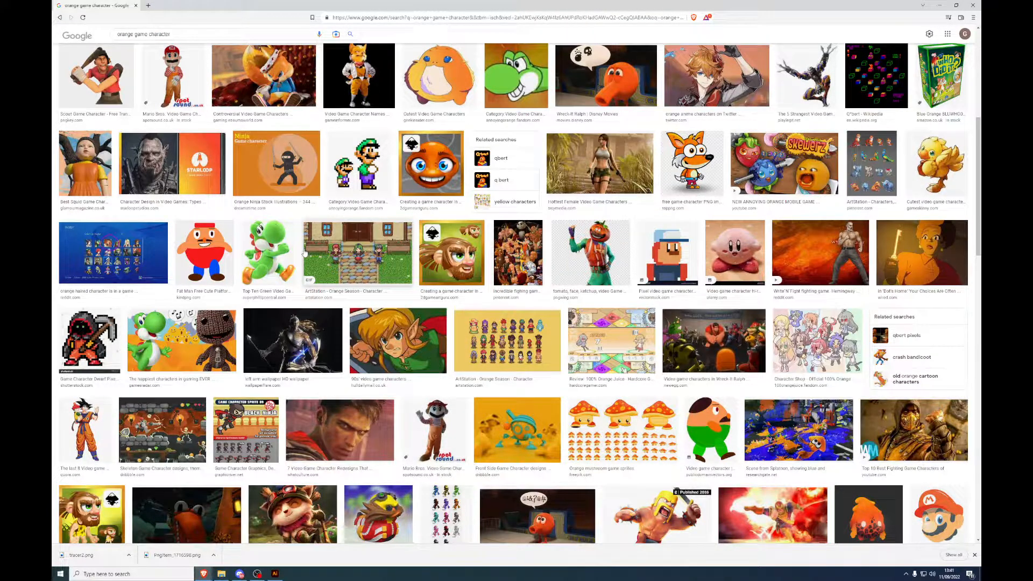
{"action": "scroll", "coordinate": [304, 253], "scroll_direction": "down", "scroll_amount": 1}
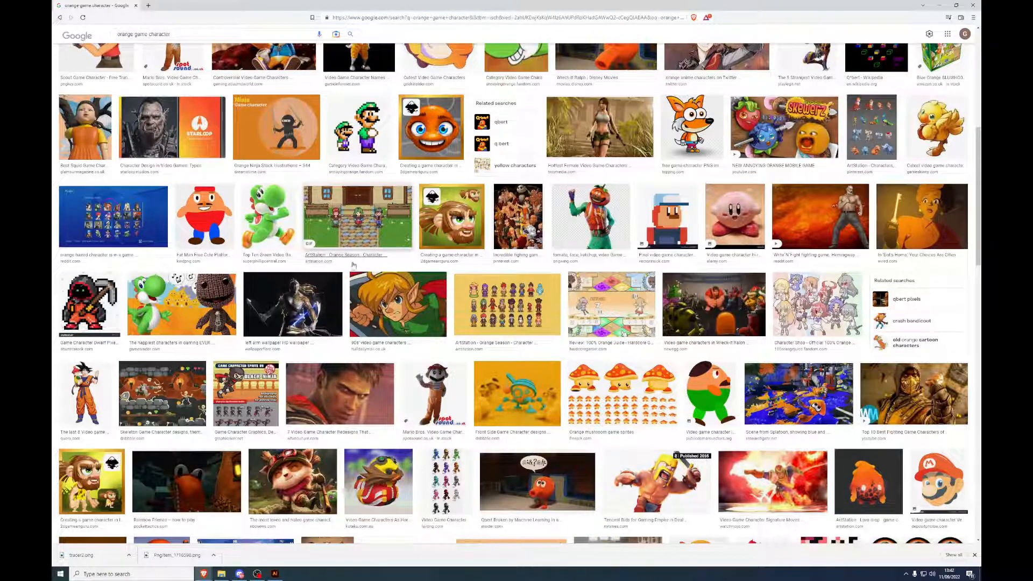
{"action": "scroll", "coordinate": [305, 250], "scroll_direction": "down", "scroll_amount": 5}
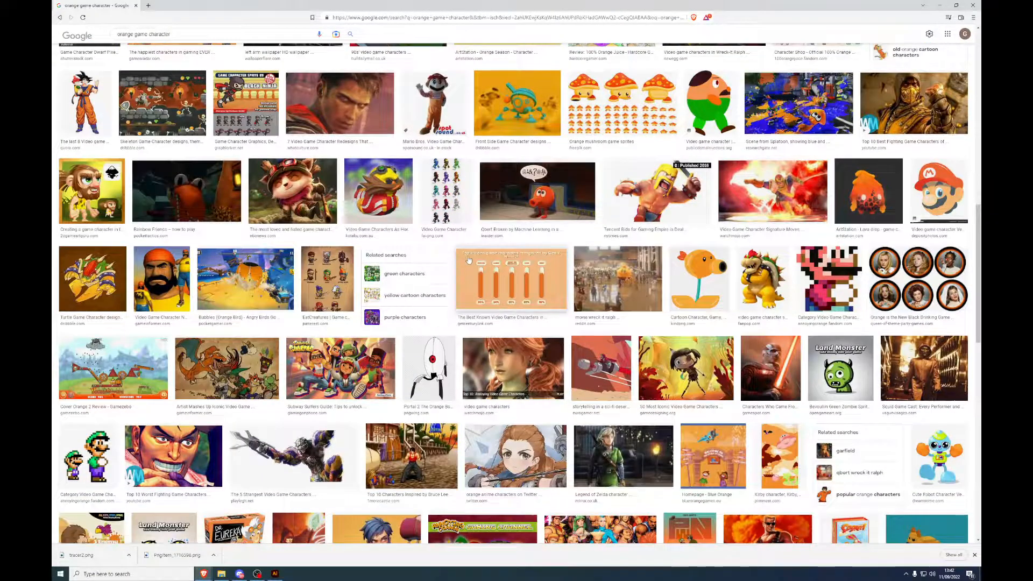
{"action": "scroll", "coordinate": [468, 260], "scroll_direction": "down", "scroll_amount": 5}
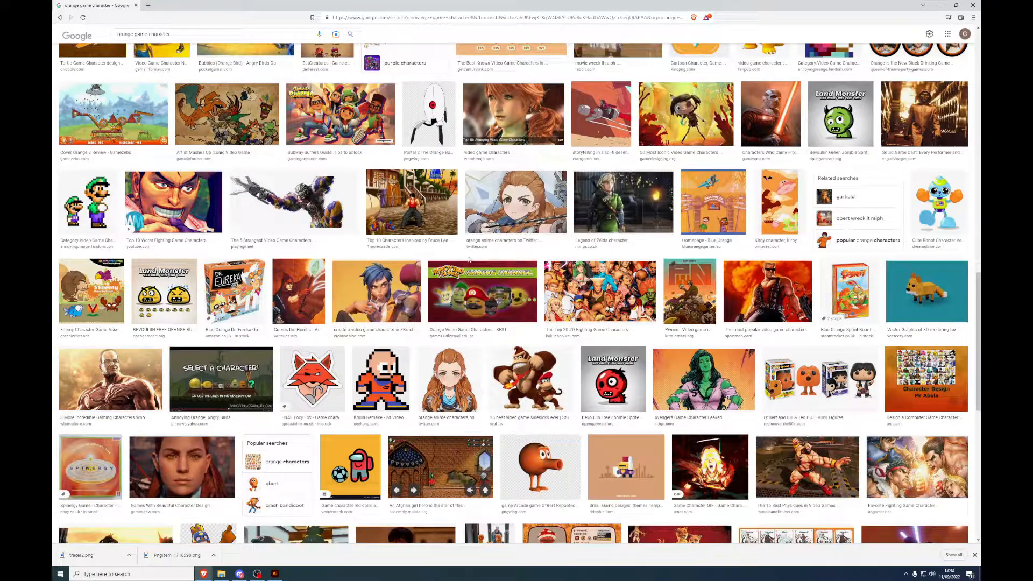
{"action": "scroll", "coordinate": [469, 260], "scroll_direction": "down", "scroll_amount": 5}
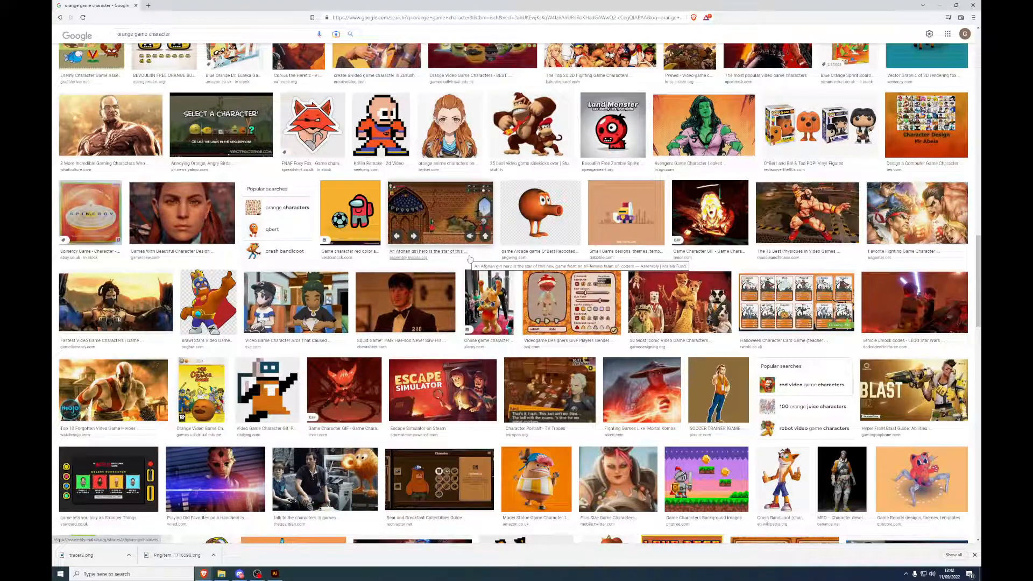
Step: Browse the image results for "orange game character" for a suitable orange character picture
{"action": "scroll", "coordinate": [313, 274], "scroll_direction": "down", "scroll_amount": 5}
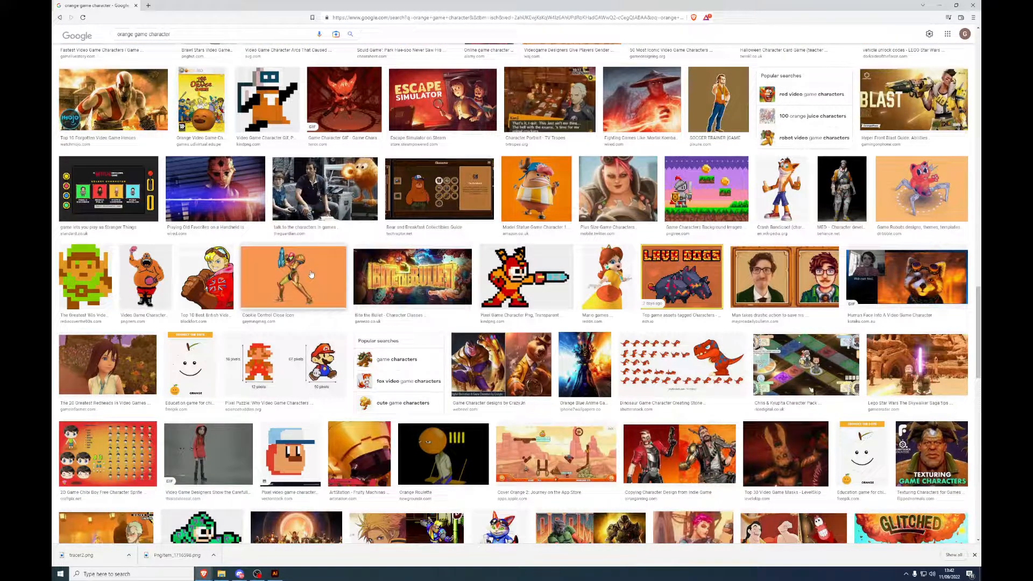
{"action": "scroll", "coordinate": [311, 274], "scroll_direction": "down", "scroll_amount": 5}
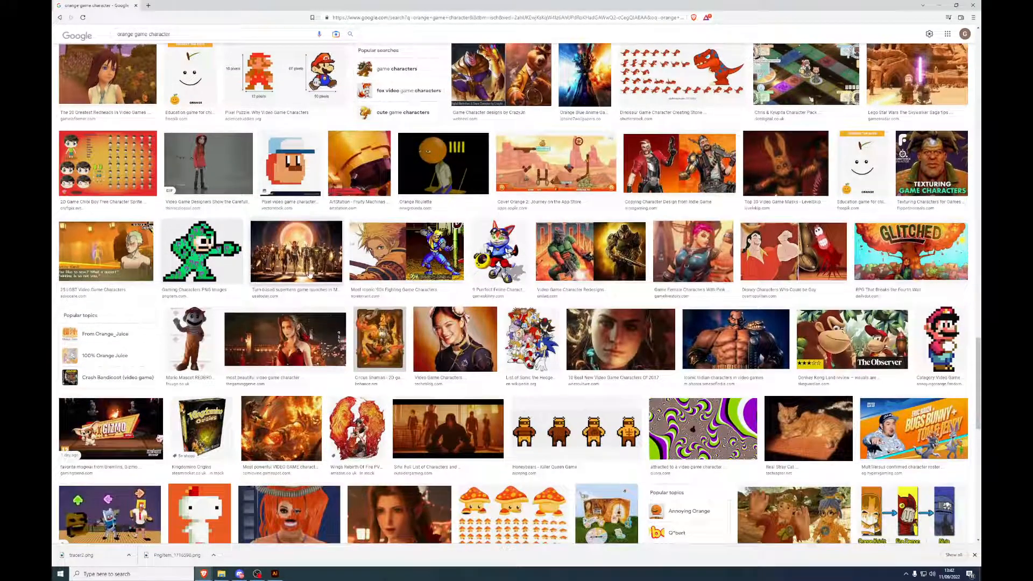
{"action": "scroll", "coordinate": [310, 274], "scroll_direction": "down", "scroll_amount": 1}
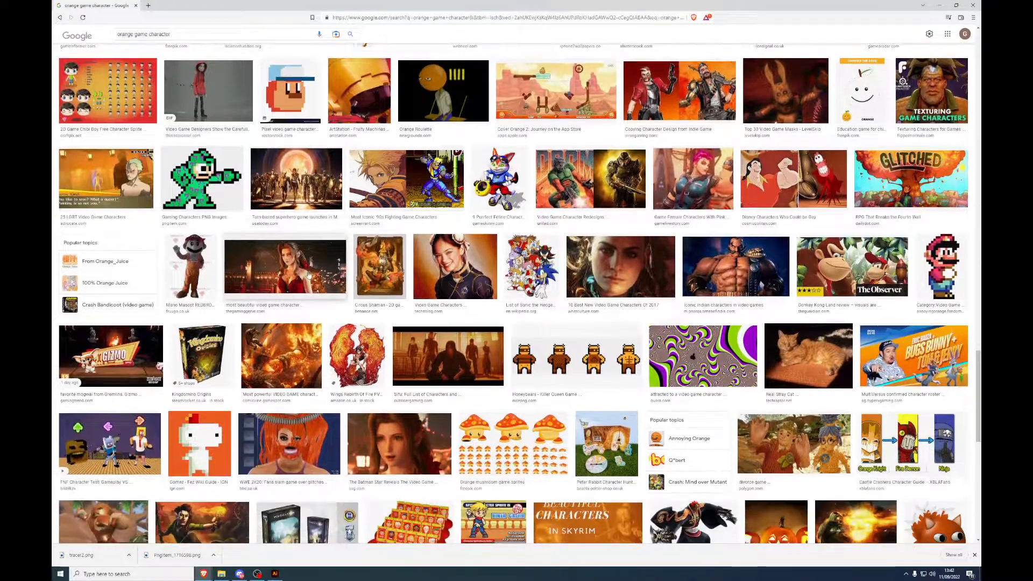
{"action": "scroll", "coordinate": [309, 274], "scroll_direction": "down", "scroll_amount": 2}
{"action": "scroll", "coordinate": [309, 275], "scroll_direction": "down", "scroll_amount": 3}
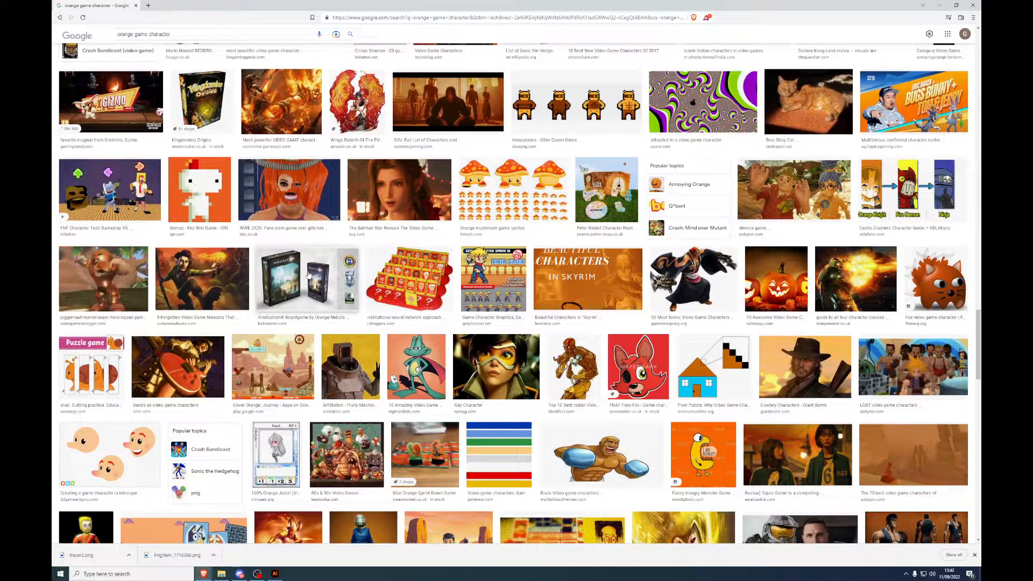
{"action": "scroll", "coordinate": [309, 274], "scroll_direction": "down", "scroll_amount": 4}
{"action": "scroll", "coordinate": [300, 251], "scroll_direction": "up", "scroll_amount": 20}
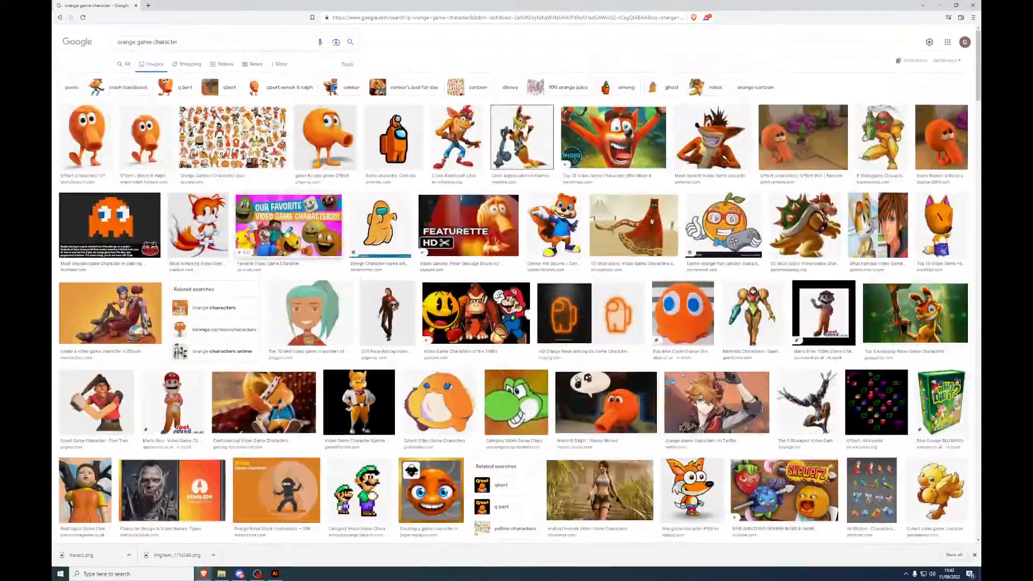
Step: Search images for "gang beasts transparent" and open the preview of the red fighter in the cat costume
{"action": "left_click_drag", "start_coordinate": [204, 39], "coordinate": [53, 69]}
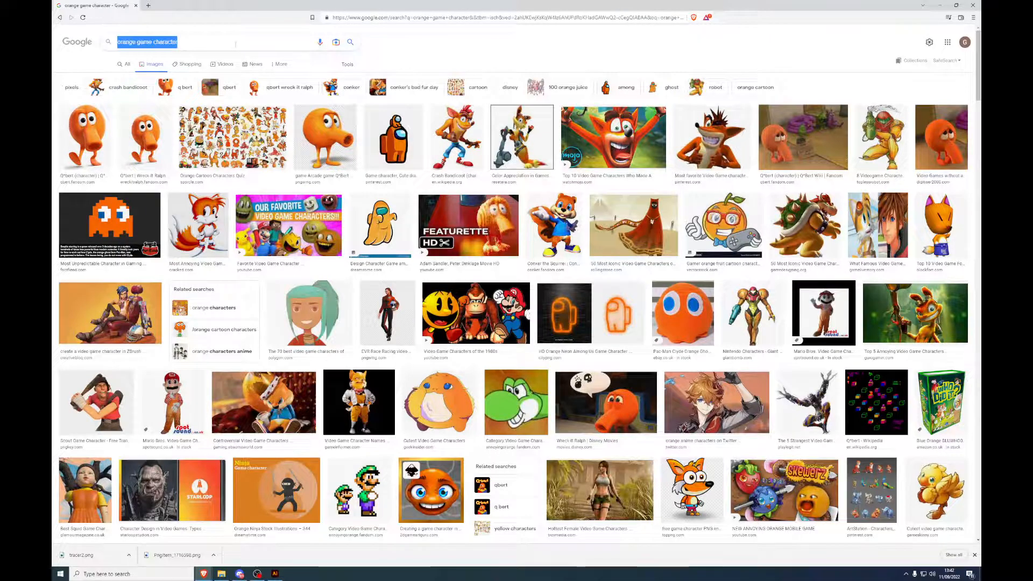
{"action": "type", "text": "gang beasts"}
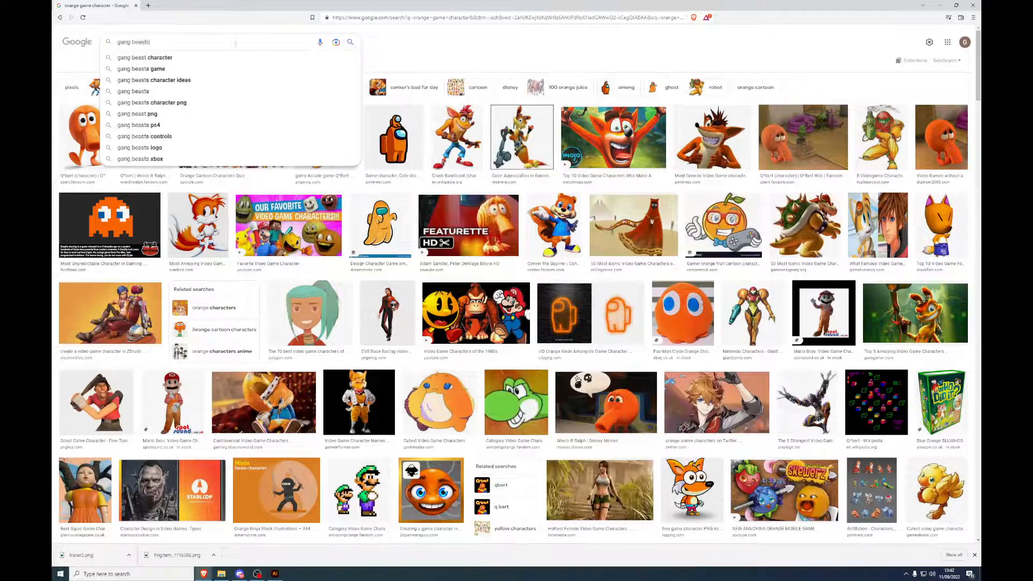
{"action": "type", "text": " transparent"}
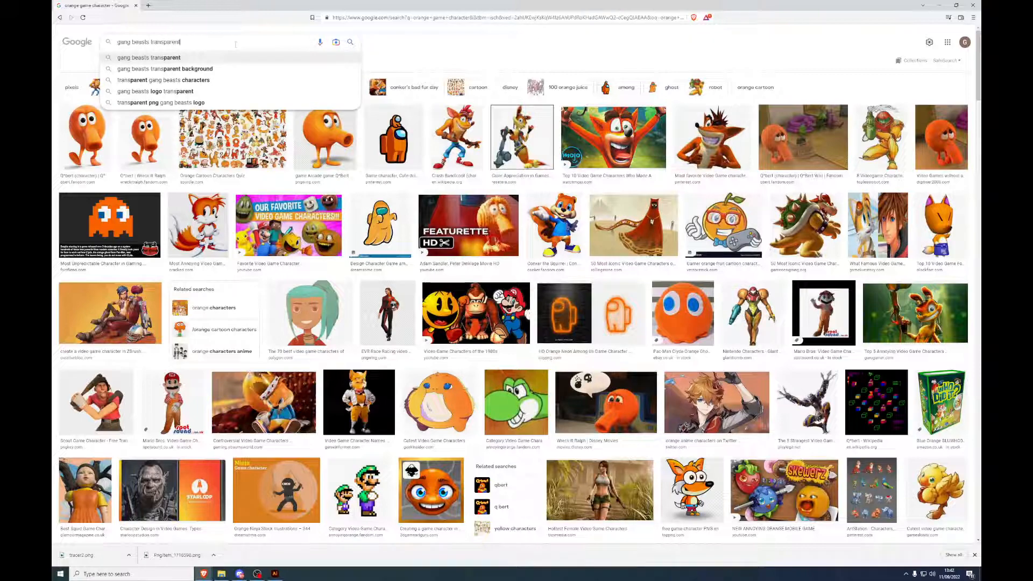
{"action": "key", "text": "Return"}
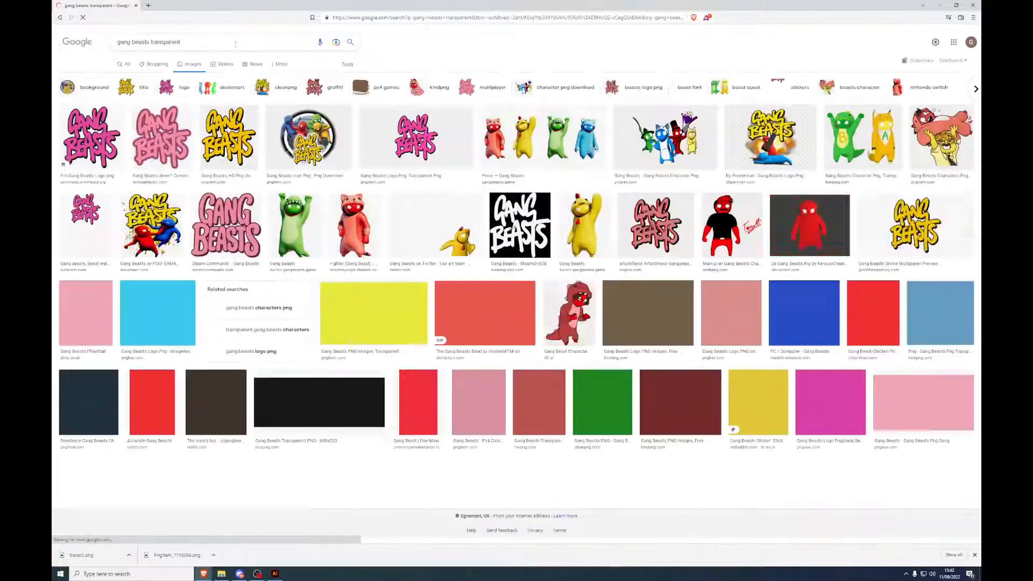
{"action": "left_click", "coordinate": [360, 238]}
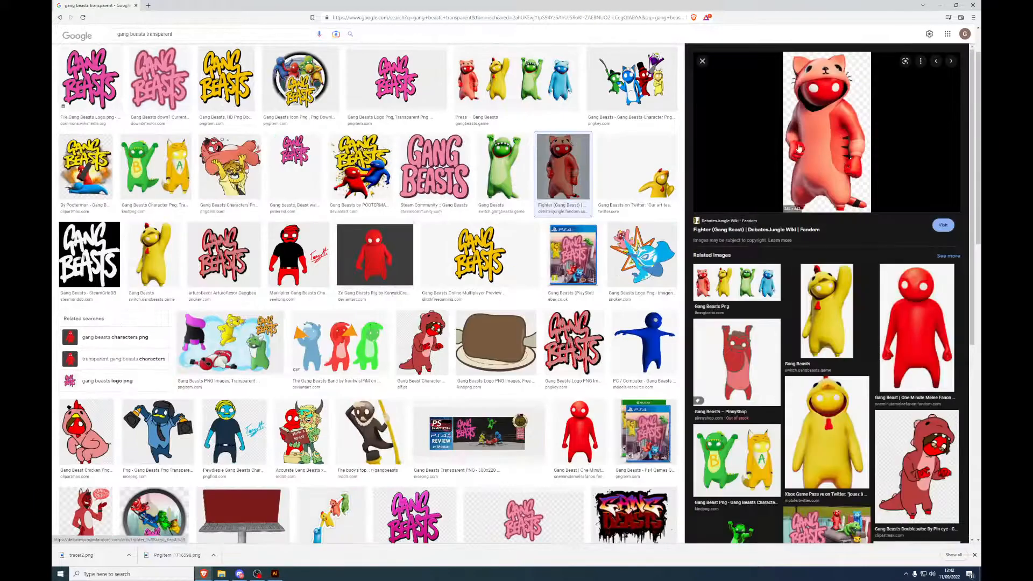
Step: Try to save the previewed fighter image into the Gang Beasts folder under RAW > Game Assets
{"action": "right_click", "coordinate": [831, 130]}
{"action": "left_click", "coordinate": [859, 214]}
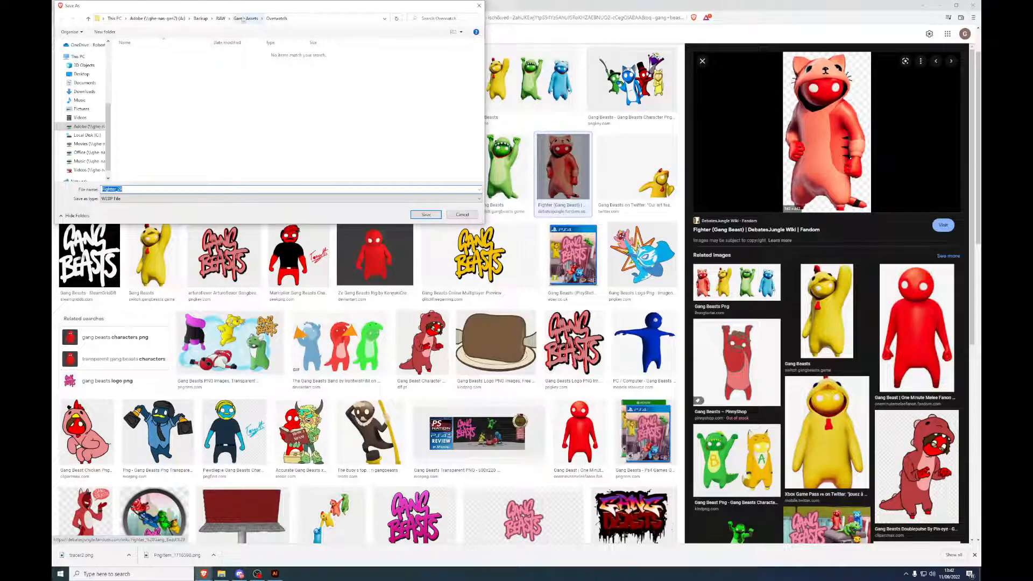
{"action": "left_click", "coordinate": [222, 19]}
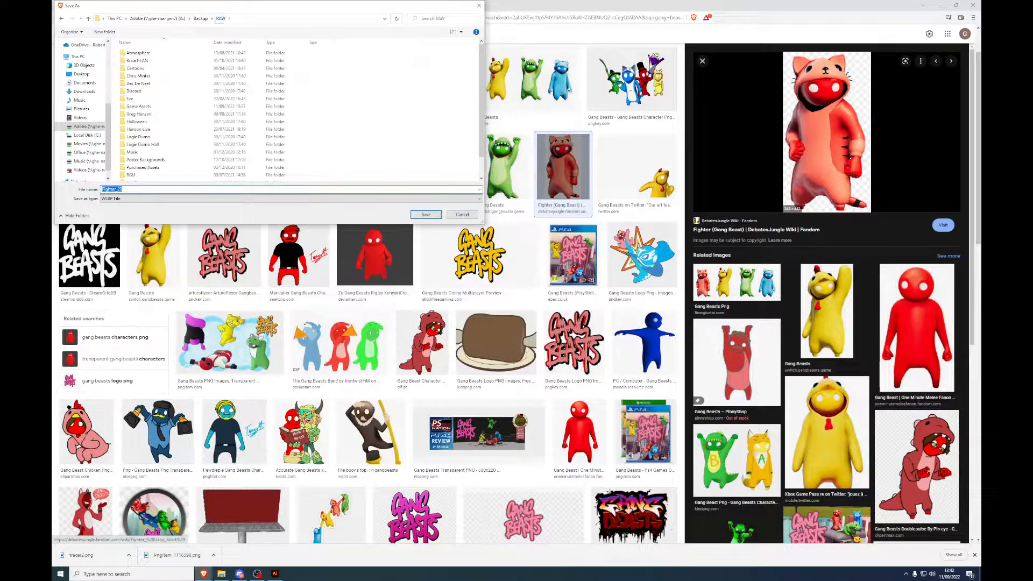
{"action": "double_click", "coordinate": [182, 106]}
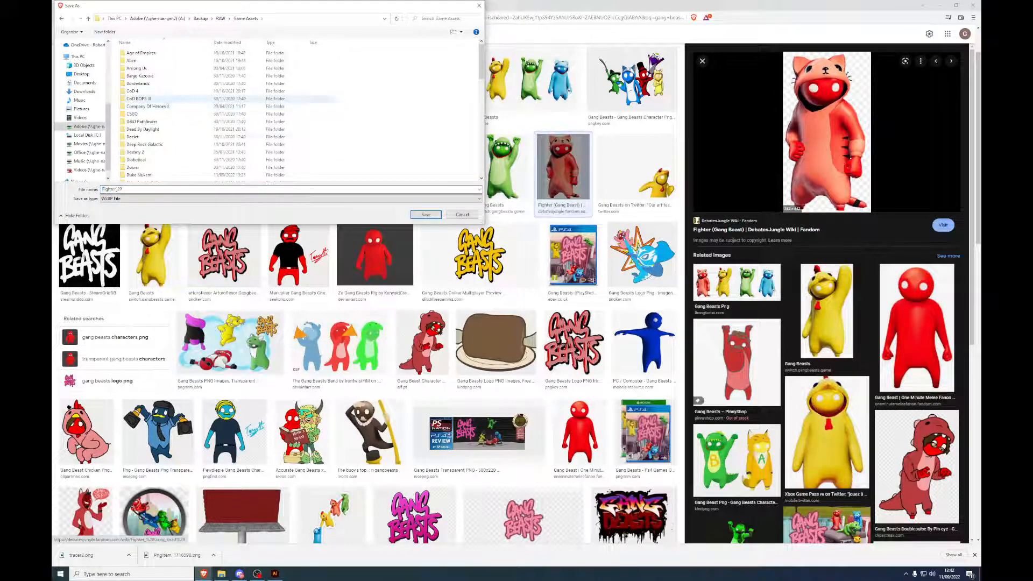
{"action": "scroll", "coordinate": [164, 175], "scroll_direction": "down", "scroll_amount": 3}
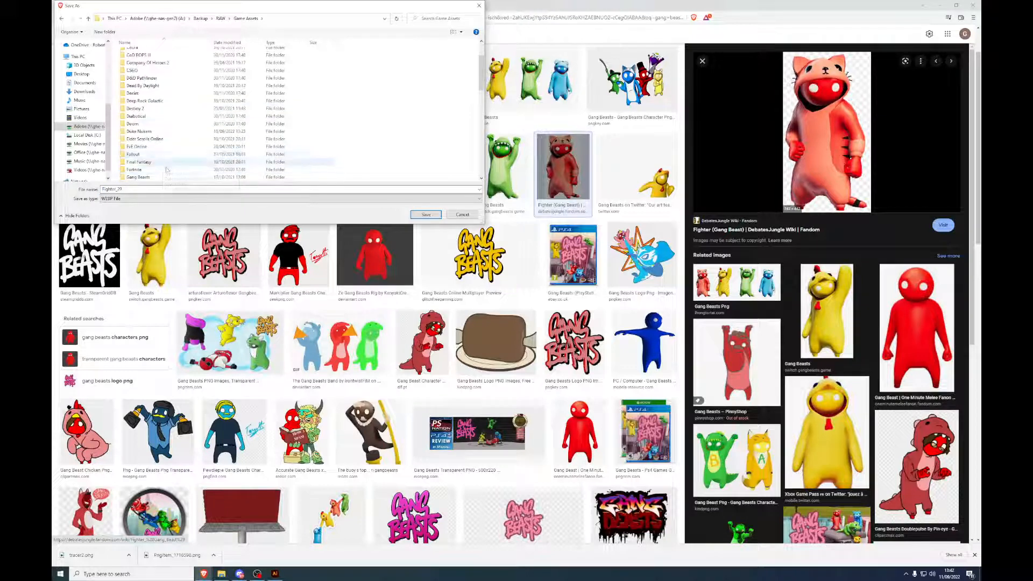
{"action": "double_click", "coordinate": [165, 177]}
{"action": "left_click", "coordinate": [146, 191]}
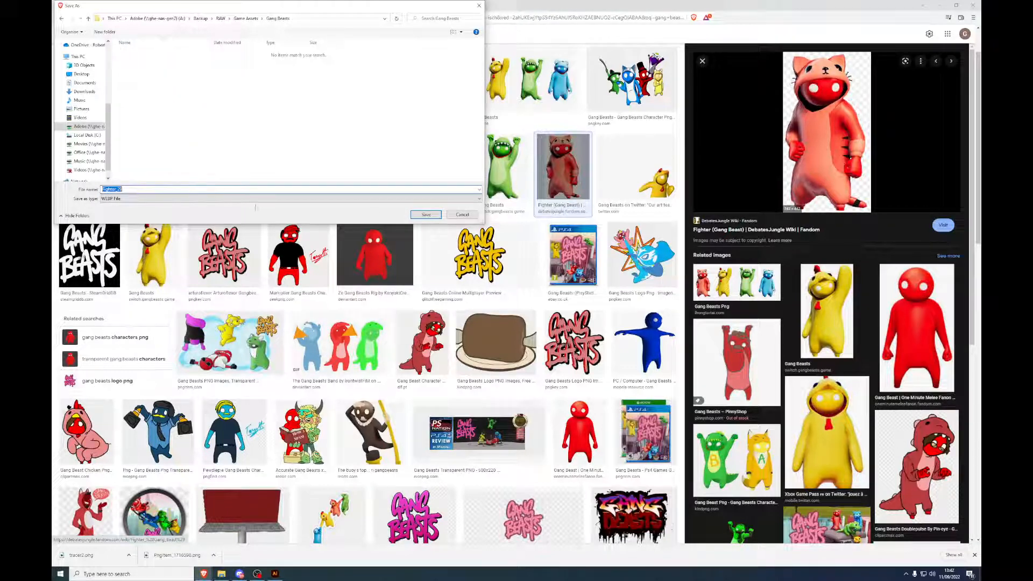
{"action": "left_click", "coordinate": [427, 215]}
Step: Open the fighter image's source page on DebatesJungle Wiki and look through it for the costumed picture
{"action": "left_click", "coordinate": [792, 147]}
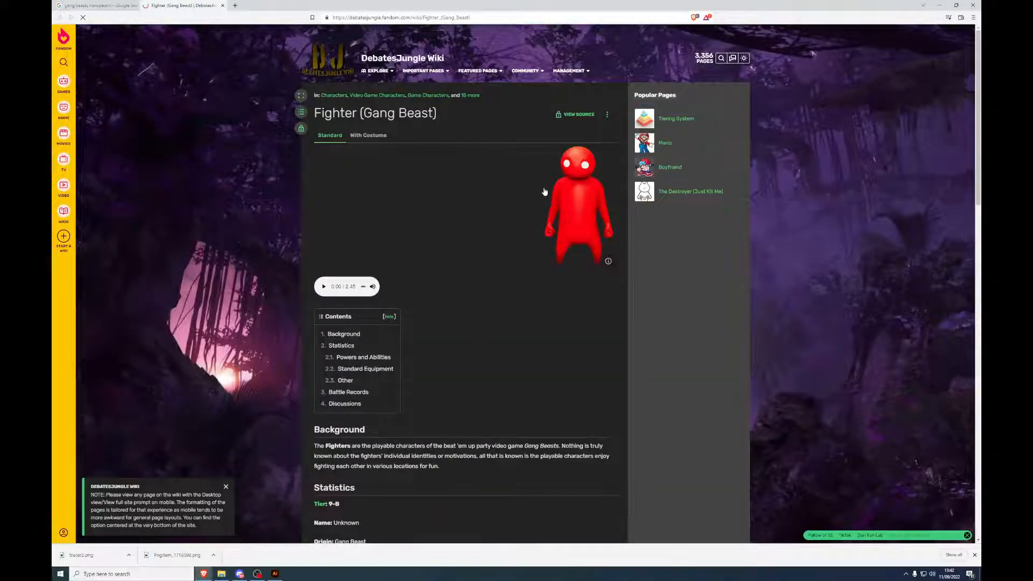
{"action": "scroll", "coordinate": [421, 284], "scroll_direction": "down", "scroll_amount": 20}
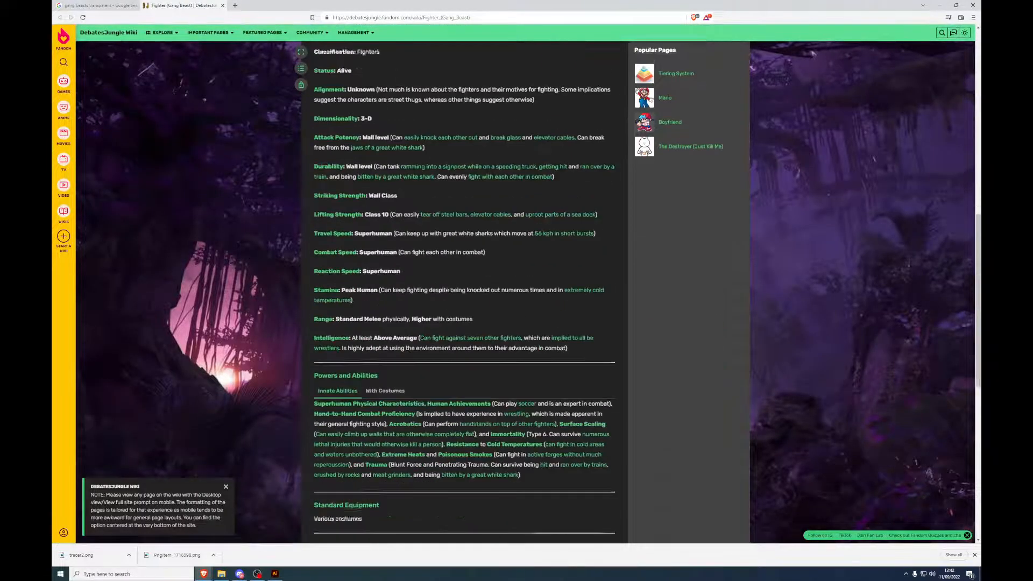
{"action": "scroll", "coordinate": [421, 285], "scroll_direction": "up", "scroll_amount": 6}
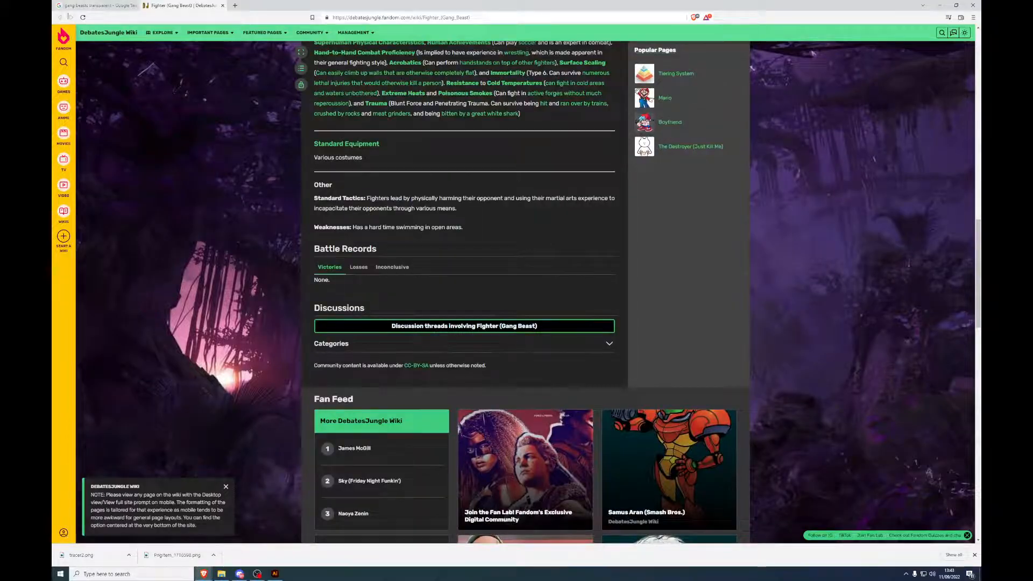
Step: Return to the image search and open the cat-costume fighter image on its own in a new tab
{"action": "left_click", "coordinate": [98, 5]}
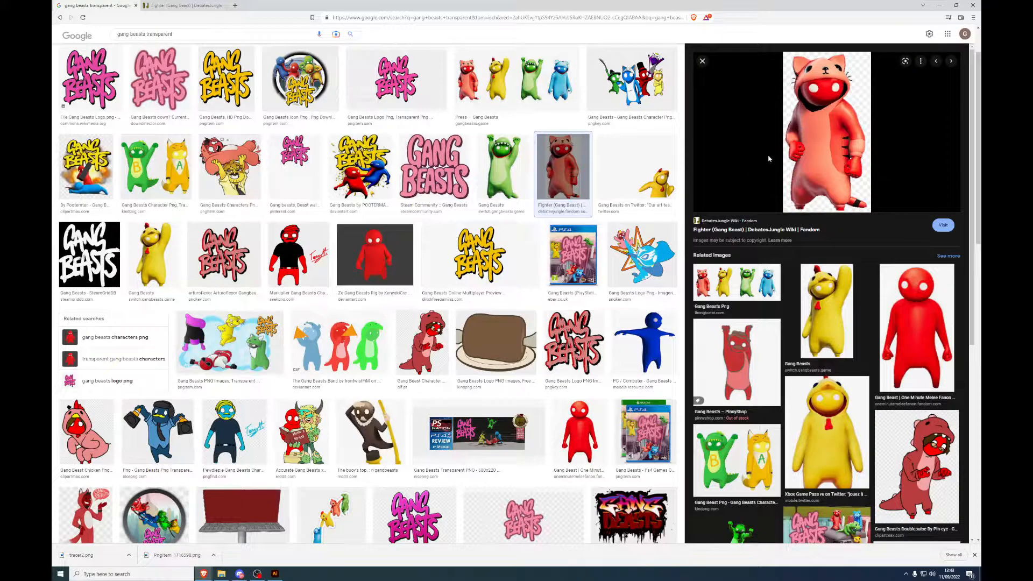
{"action": "right_click", "coordinate": [813, 134]}
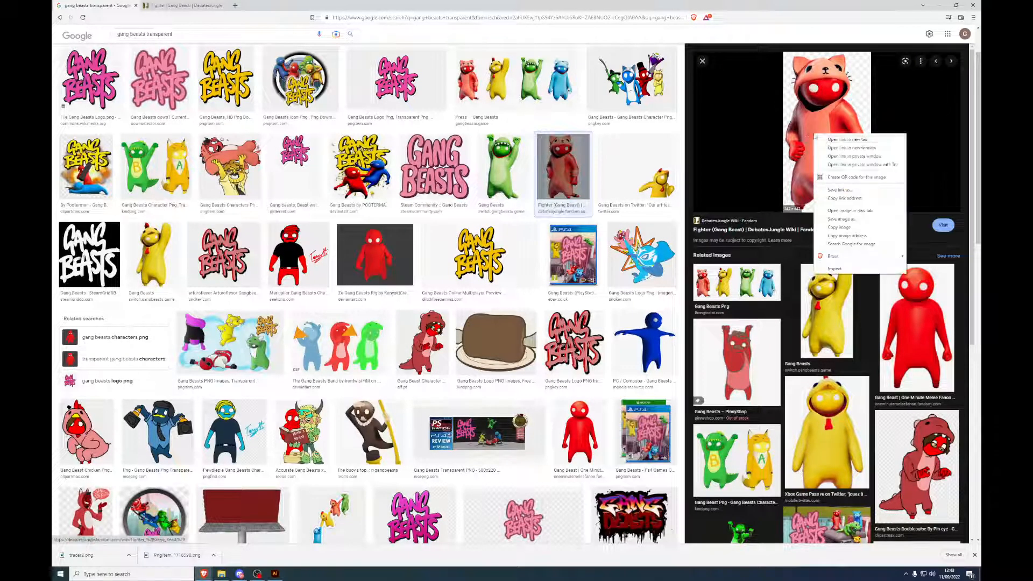
{"action": "left_click", "coordinate": [866, 219]}
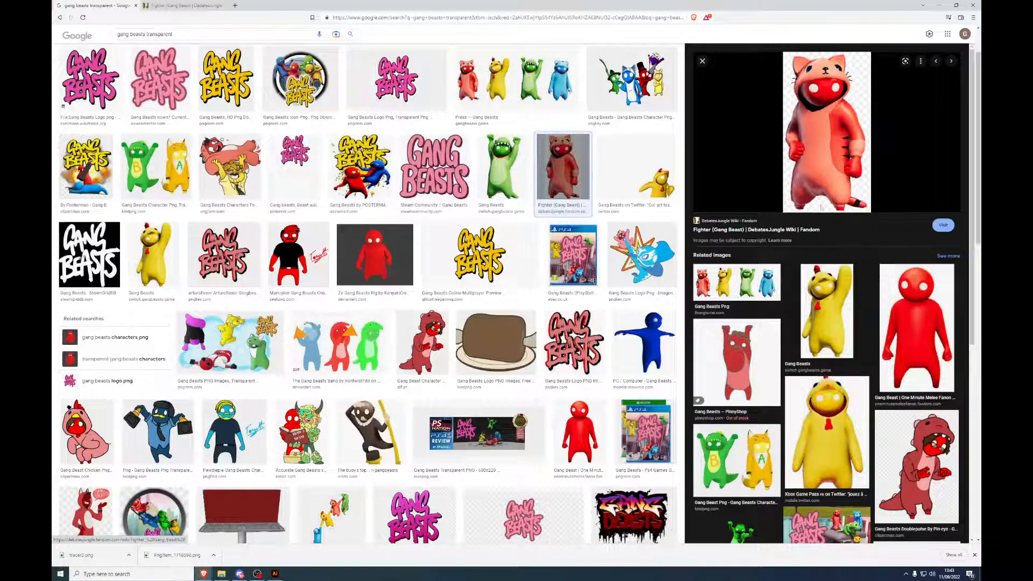
{"action": "key", "text": "Escape"}
{"action": "right_click", "coordinate": [813, 152]}
{"action": "left_click", "coordinate": [878, 227]}
{"action": "left_click", "coordinate": [254, 6]}
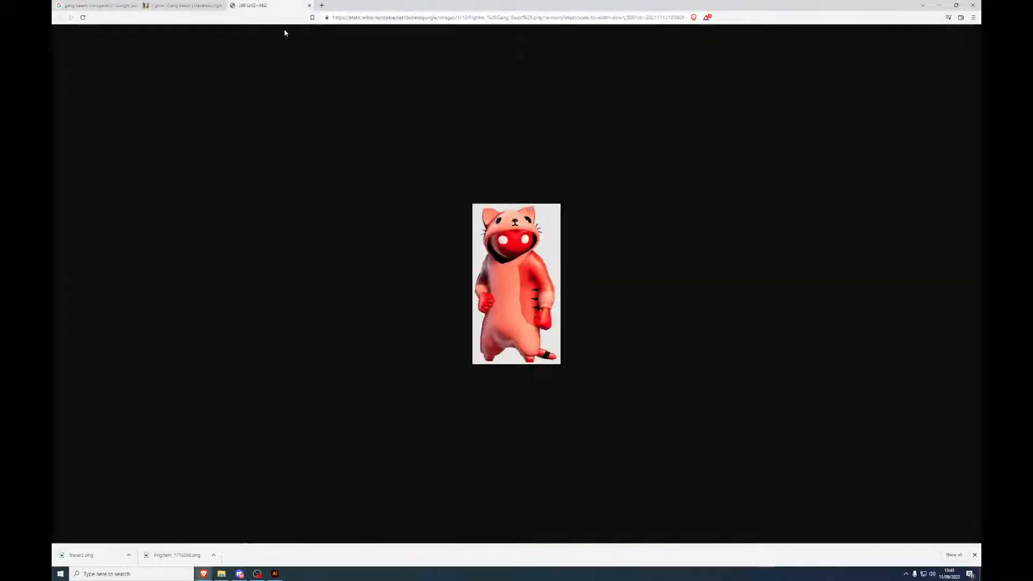
Step: Try to save the cat-costume fighter image from its own tab
{"action": "right_click", "coordinate": [515, 237]}
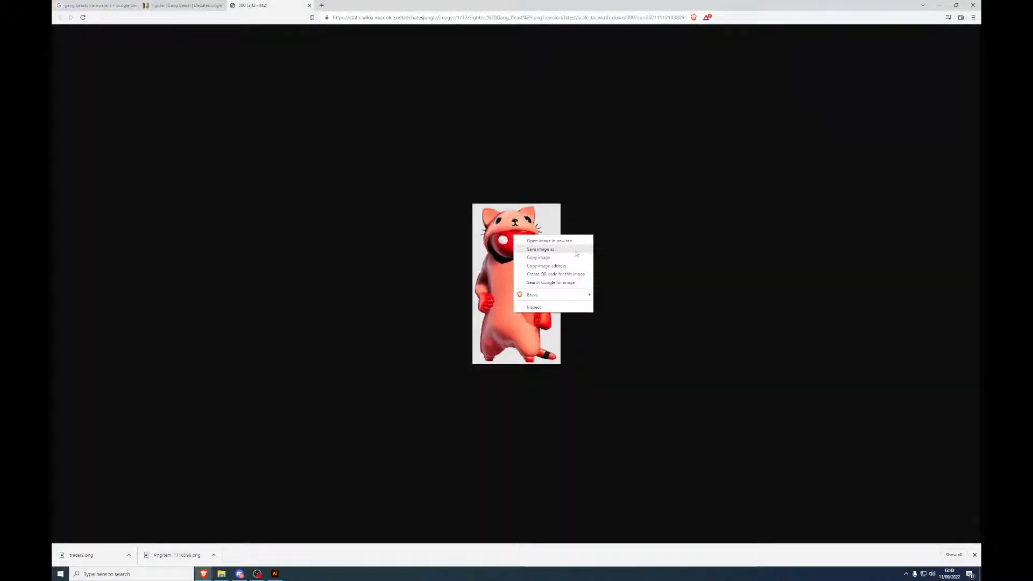
{"action": "left_click", "coordinate": [576, 254]}
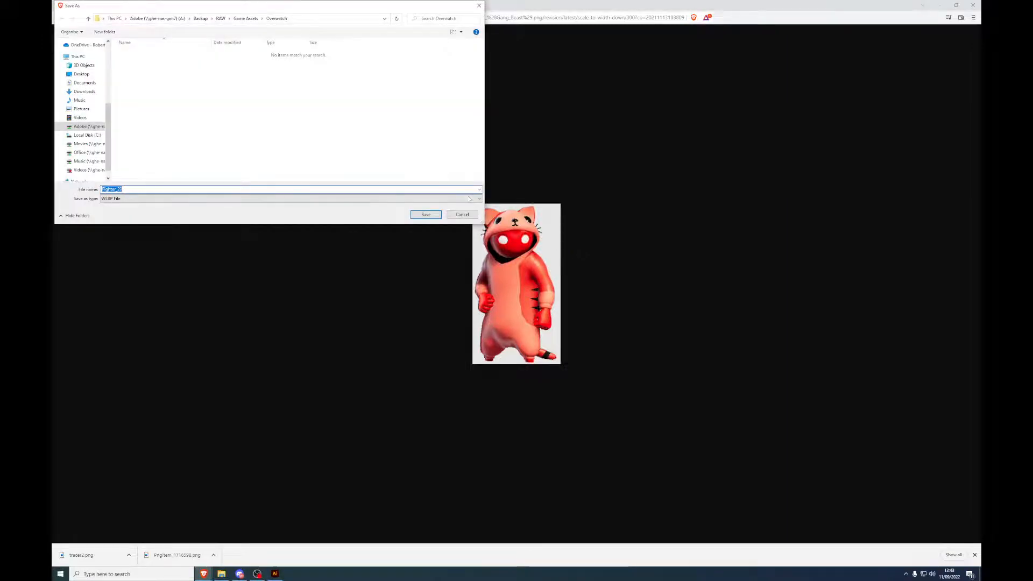
{"action": "left_click", "coordinate": [468, 215]}
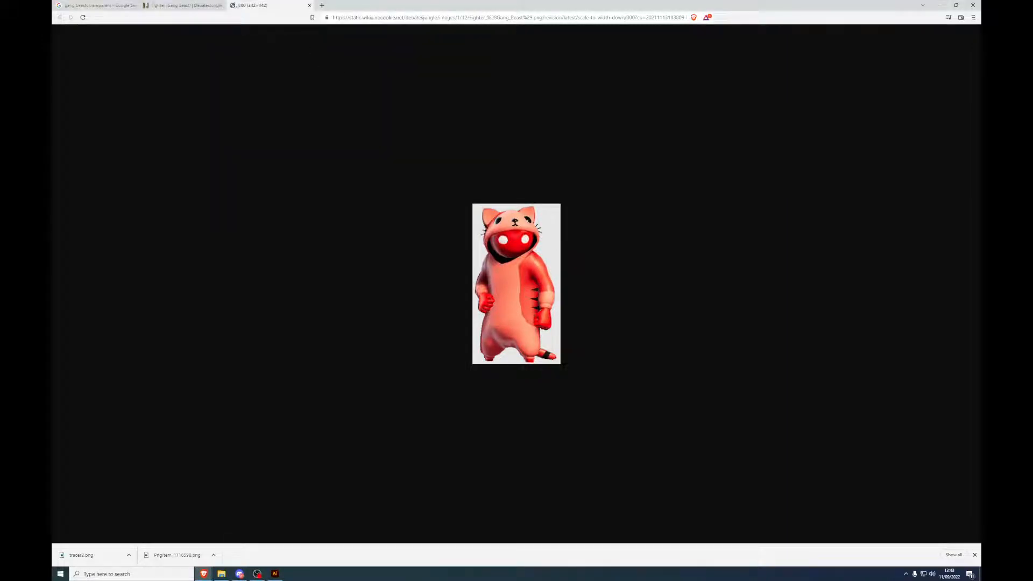
Step: Go back to the image results, check them for alternatives, and refine the search to "gang beasts transparent red"
{"action": "left_click", "coordinate": [183, 5]}
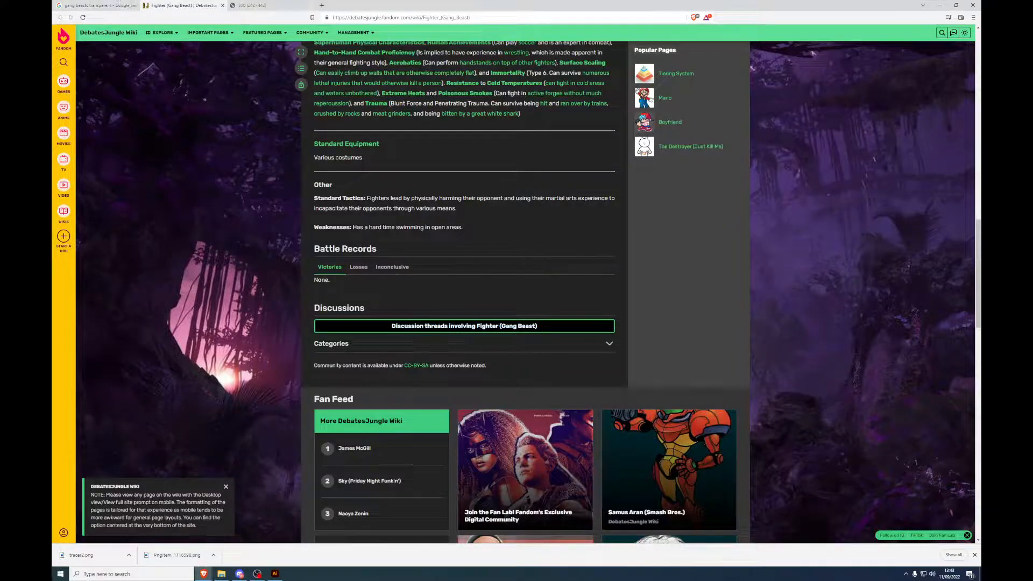
{"action": "left_click", "coordinate": [97, 6]}
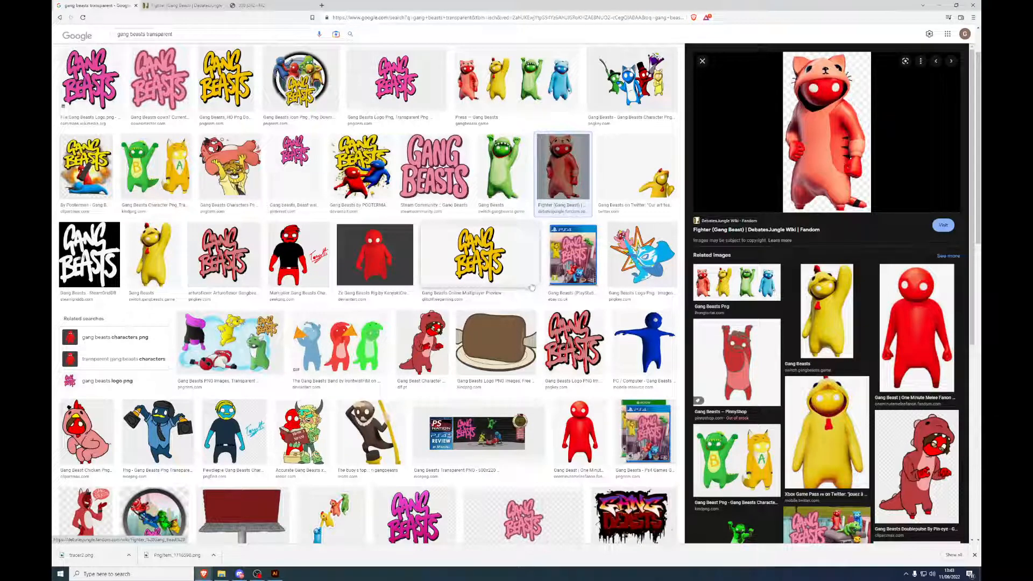
{"action": "scroll", "coordinate": [343, 276], "scroll_direction": "up", "scroll_amount": 1}
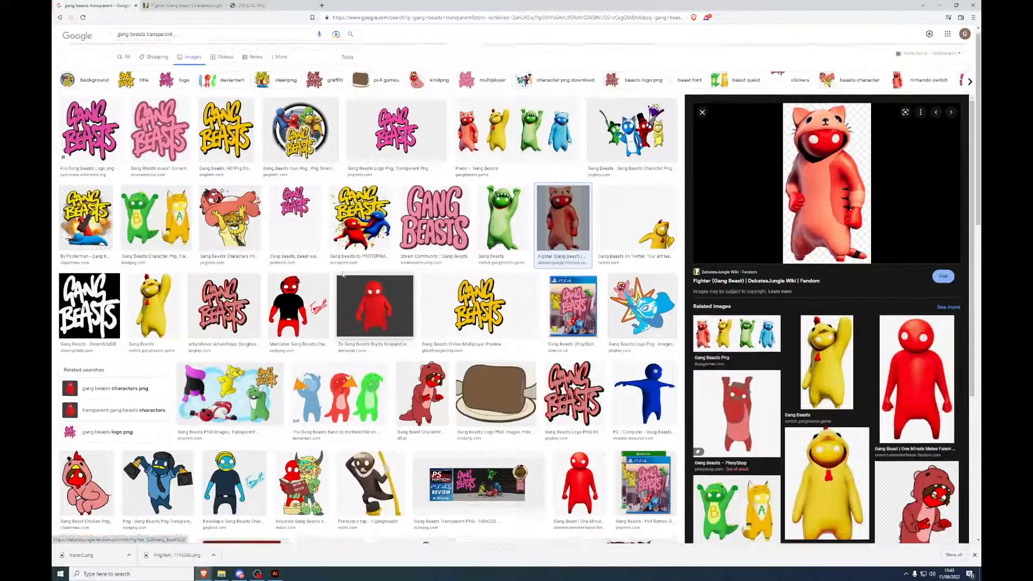
{"action": "scroll", "coordinate": [345, 273], "scroll_direction": "down", "scroll_amount": 2}
{"action": "scroll", "coordinate": [345, 273], "scroll_direction": "down", "scroll_amount": 6}
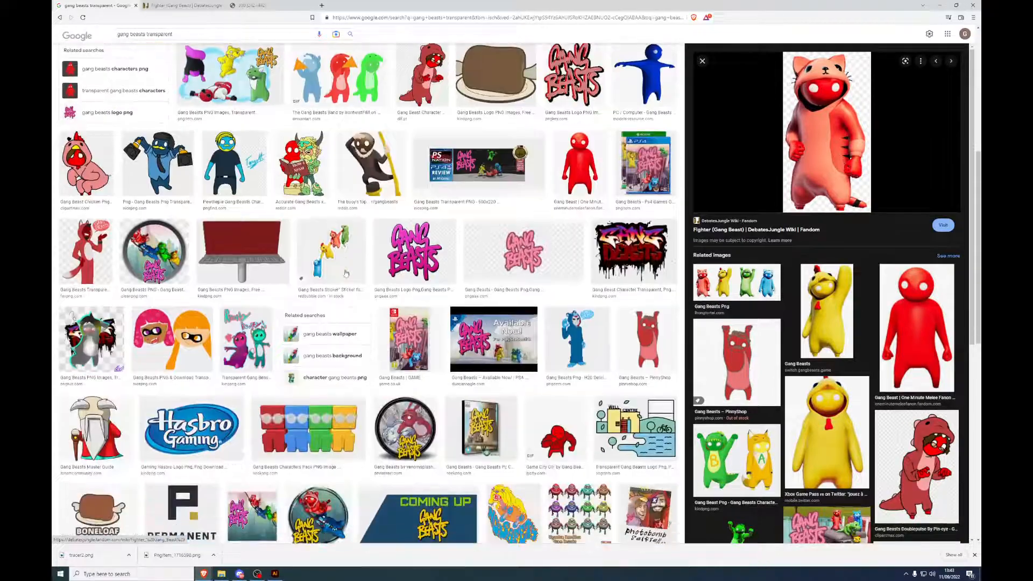
{"action": "scroll", "coordinate": [346, 274], "scroll_direction": "up", "scroll_amount": 8}
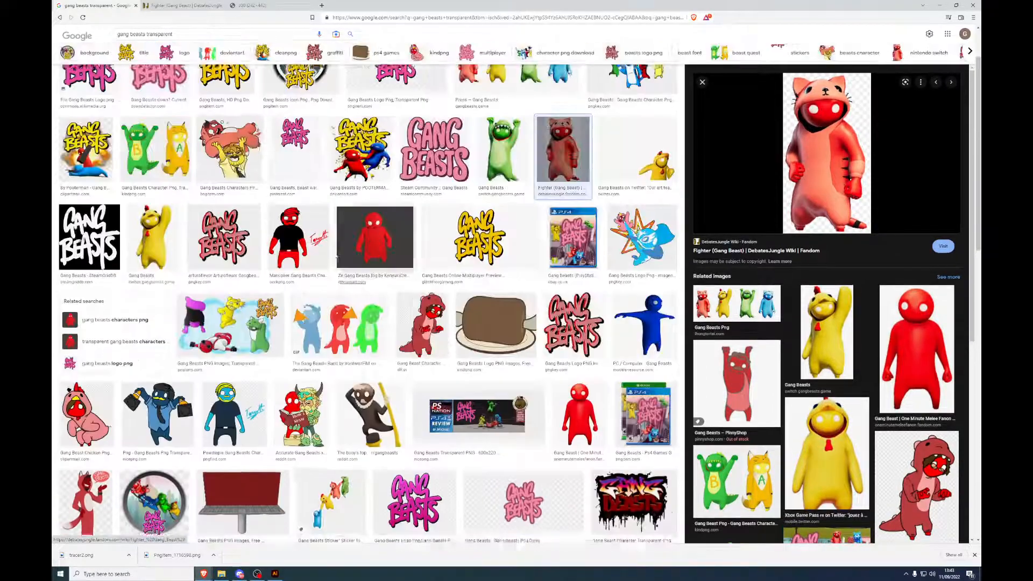
{"action": "left_click", "coordinate": [196, 42]}
{"action": "type", "text": "red"}
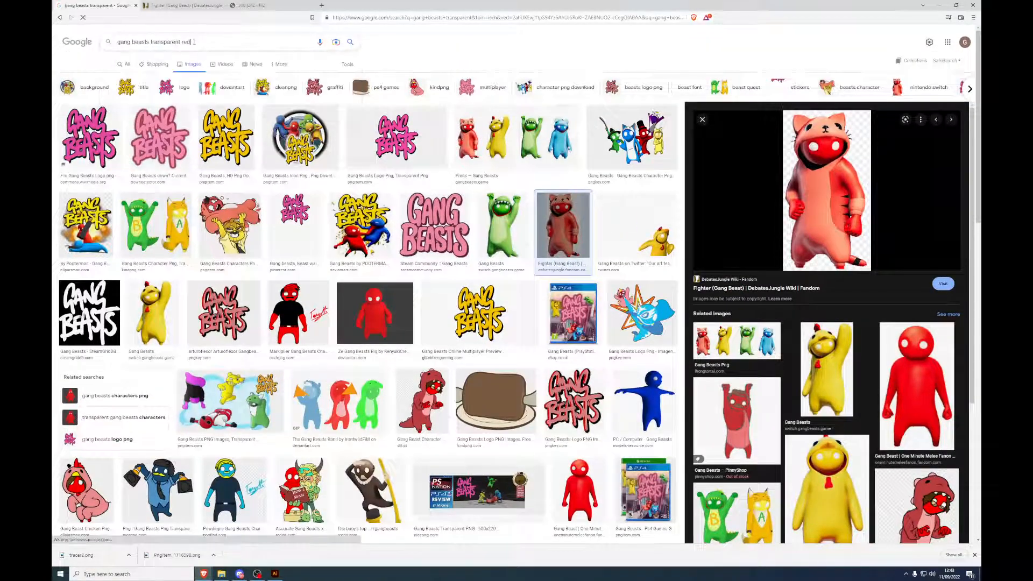
{"action": "key", "text": "Return"}
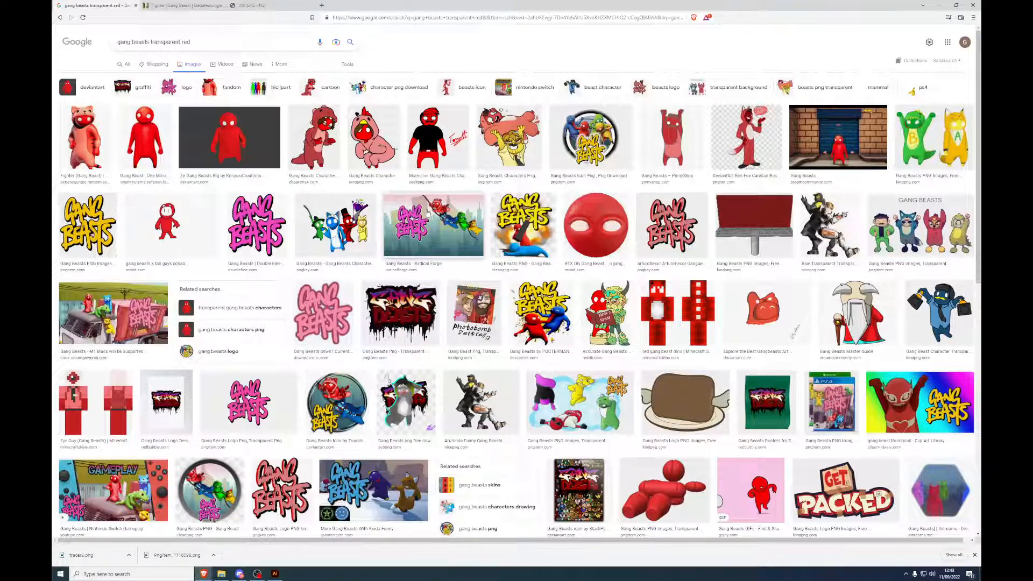
Step: Look through the "gang beasts transparent red" image results for a usable red character
{"action": "scroll", "coordinate": [429, 215], "scroll_direction": "down", "scroll_amount": 3}
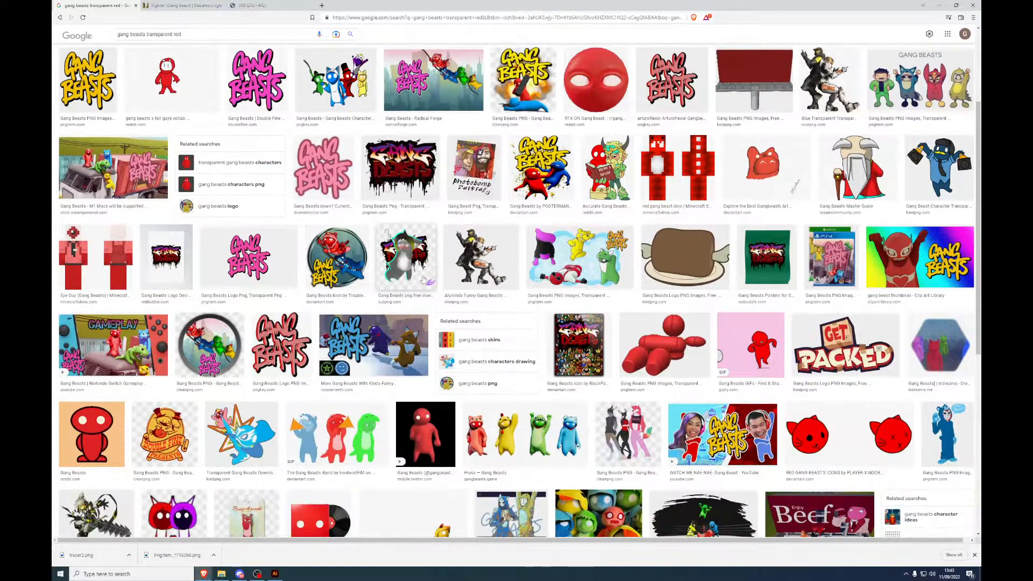
{"action": "scroll", "coordinate": [423, 280], "scroll_direction": "down", "scroll_amount": 3}
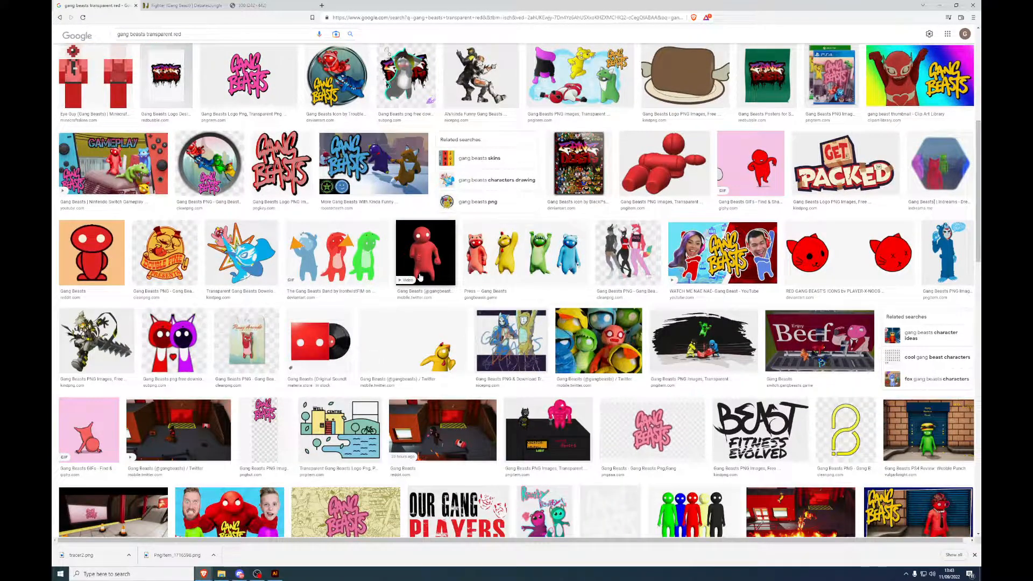
{"action": "scroll", "coordinate": [421, 277], "scroll_direction": "down", "scroll_amount": 1}
{"action": "scroll", "coordinate": [420, 276], "scroll_direction": "down", "scroll_amount": 3}
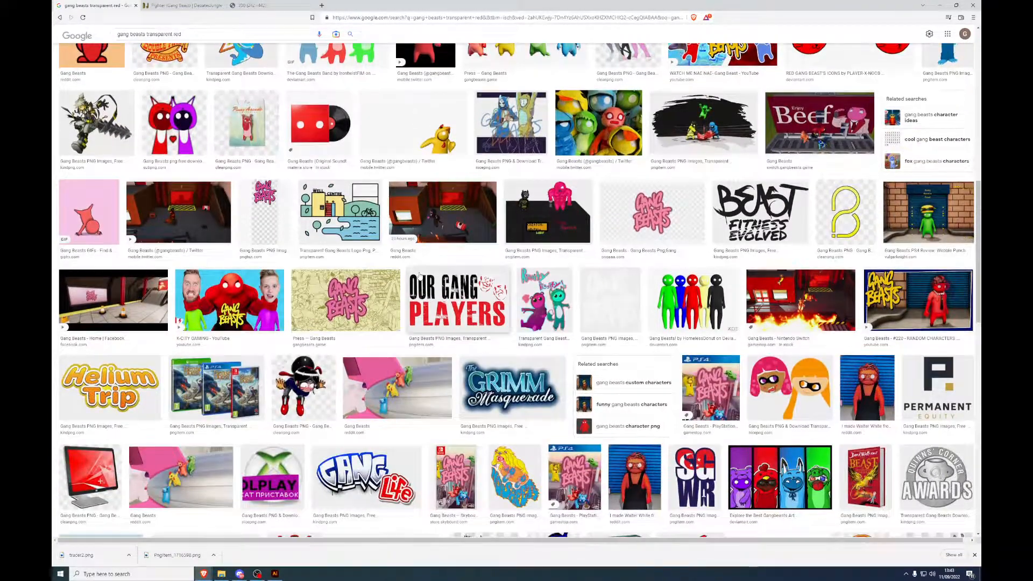
{"action": "scroll", "coordinate": [420, 276], "scroll_direction": "down", "scroll_amount": 3}
{"action": "scroll", "coordinate": [417, 275], "scroll_direction": "down", "scroll_amount": 3}
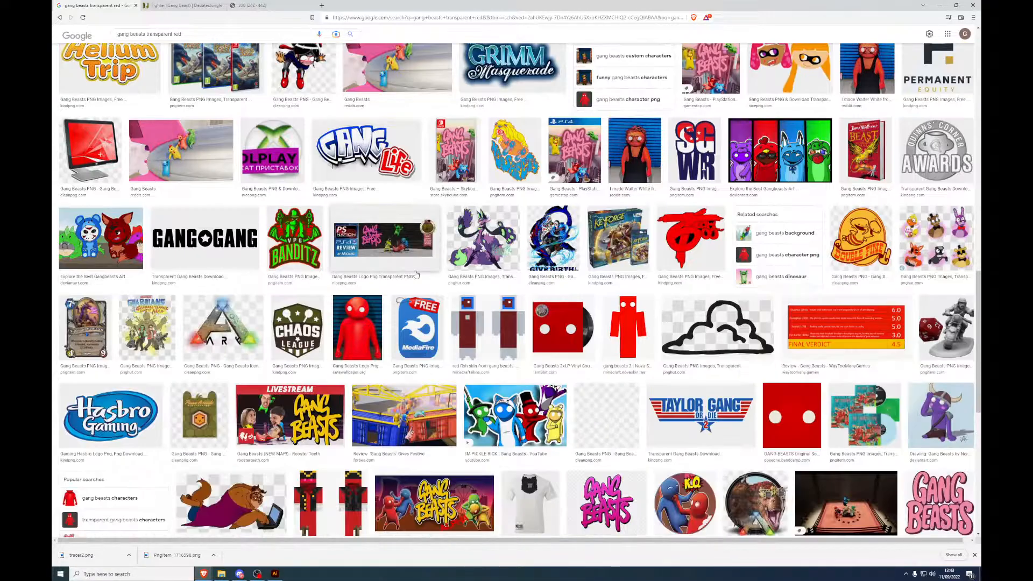
{"action": "scroll", "coordinate": [415, 274], "scroll_direction": "up", "scroll_amount": 15}
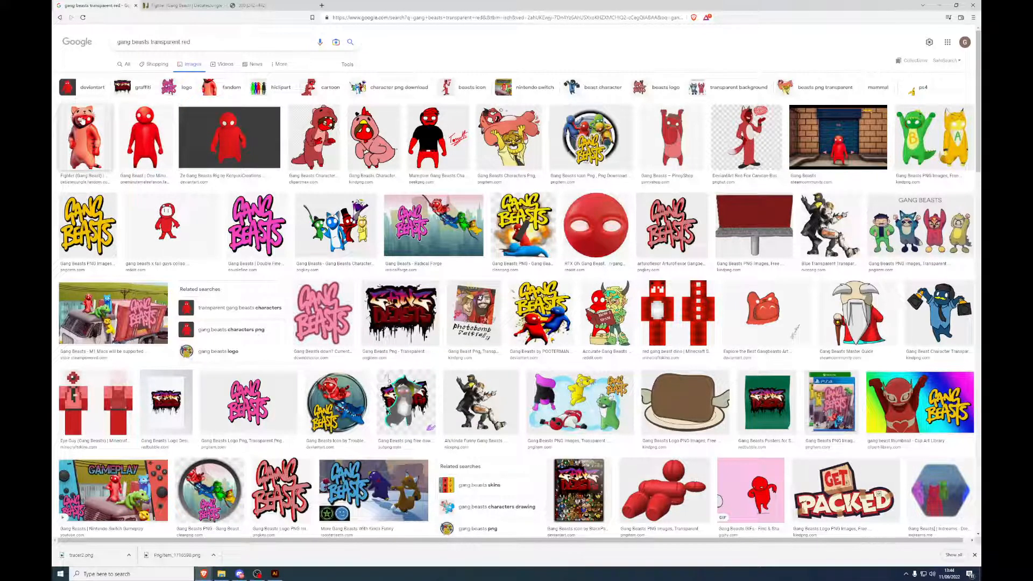
Step: Reopen the cat-costume fighter's source page on DebatesJungle Wiki, look through it, and display the With Costume picture
{"action": "left_click", "coordinate": [85, 137]}
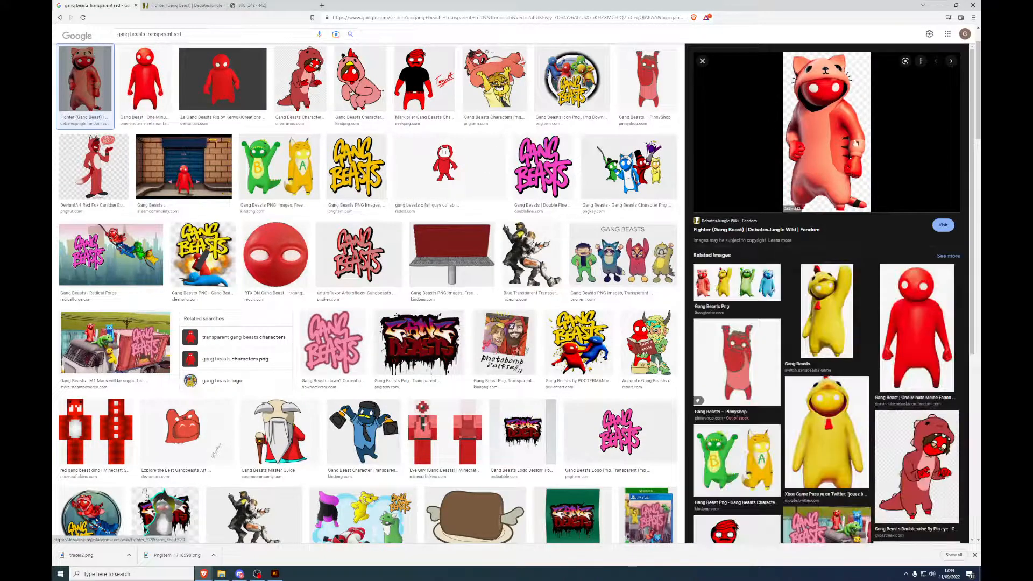
{"action": "left_click", "coordinate": [942, 225]}
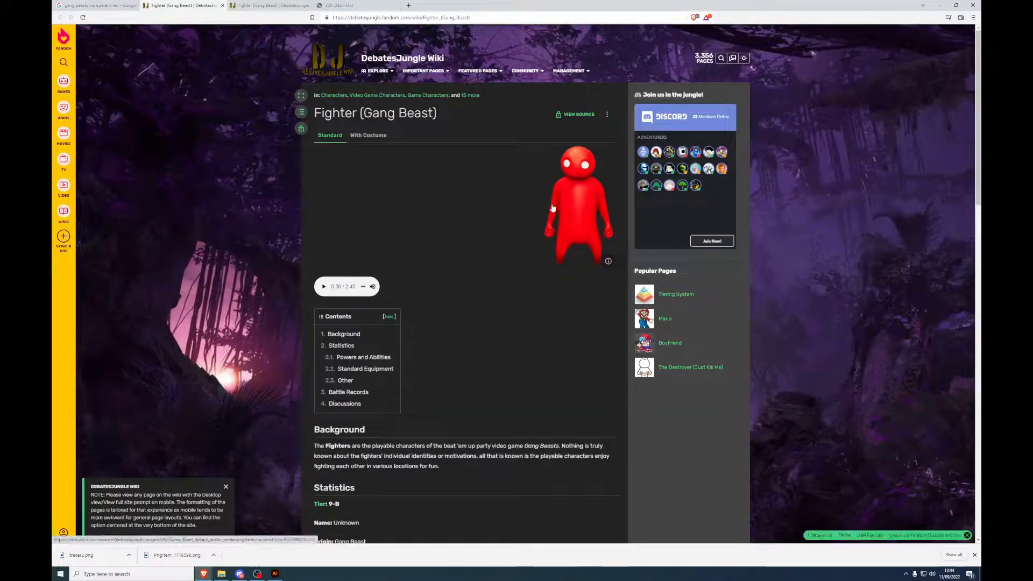
{"action": "scroll", "coordinate": [553, 208], "scroll_direction": "down", "scroll_amount": 15}
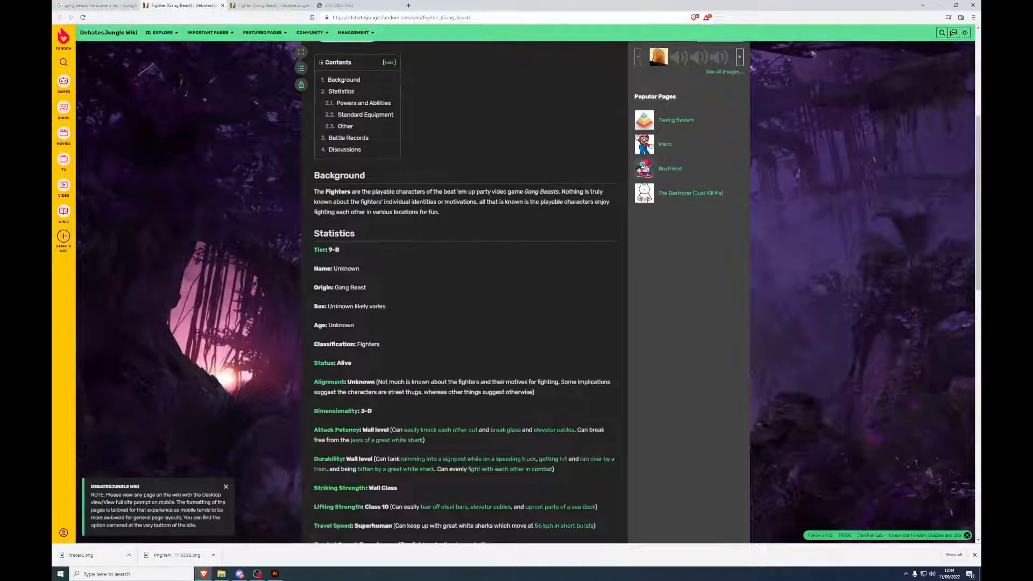
{"action": "scroll", "coordinate": [543, 204], "scroll_direction": "down", "scroll_amount": 15}
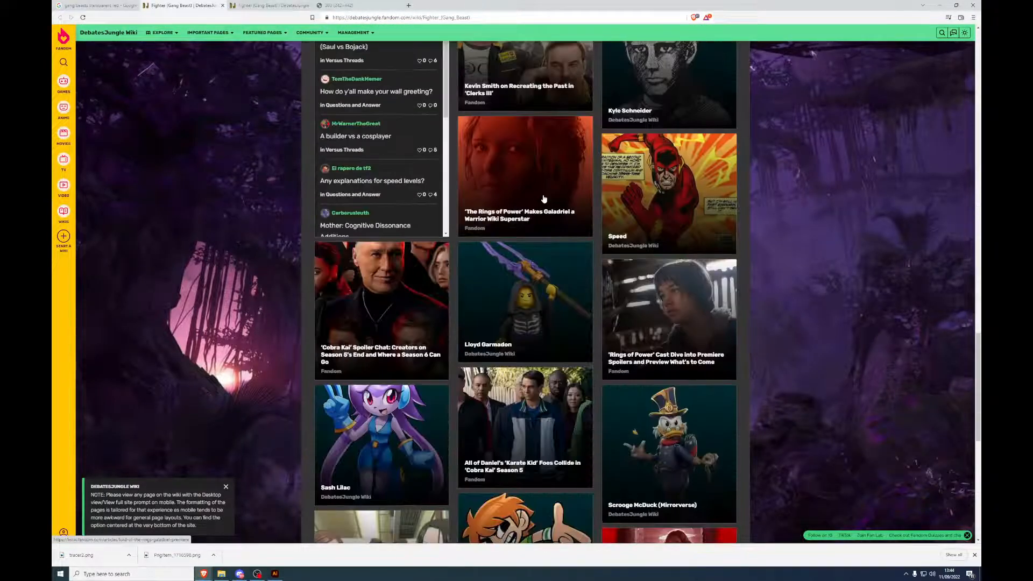
{"action": "scroll", "coordinate": [539, 202], "scroll_direction": "up", "scroll_amount": 20}
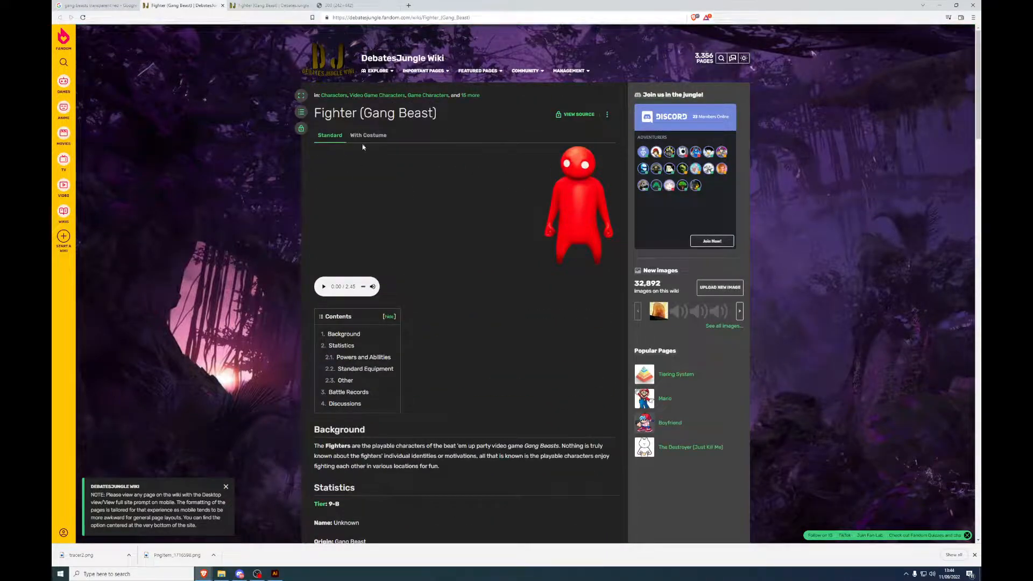
{"action": "left_click", "coordinate": [368, 135]}
Step: Enlarge the costumed fighter picture in the wiki's image viewer and try to save it
{"action": "right_click", "coordinate": [576, 178]}
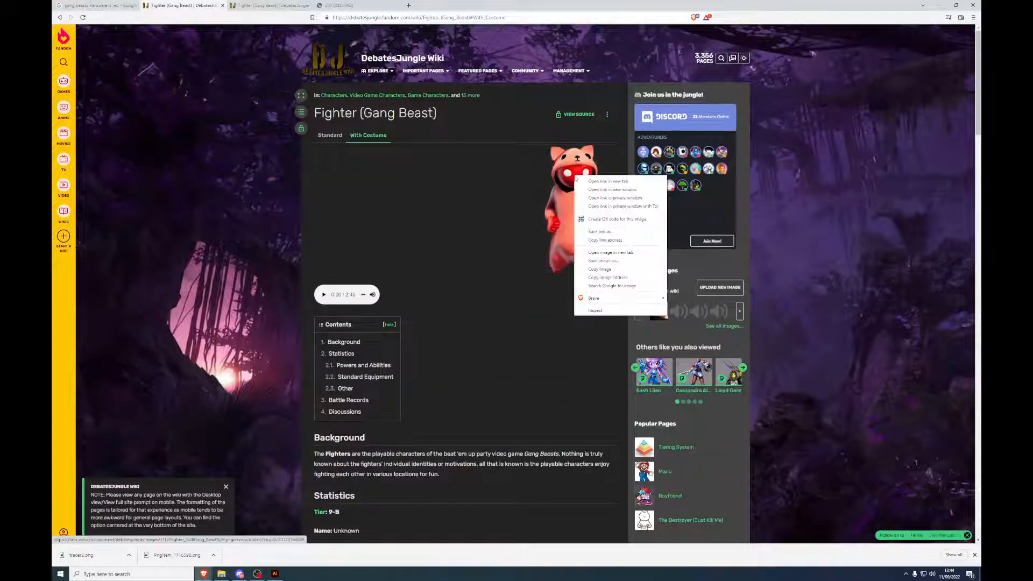
{"action": "left_click", "coordinate": [570, 189]}
{"action": "right_click", "coordinate": [537, 236]}
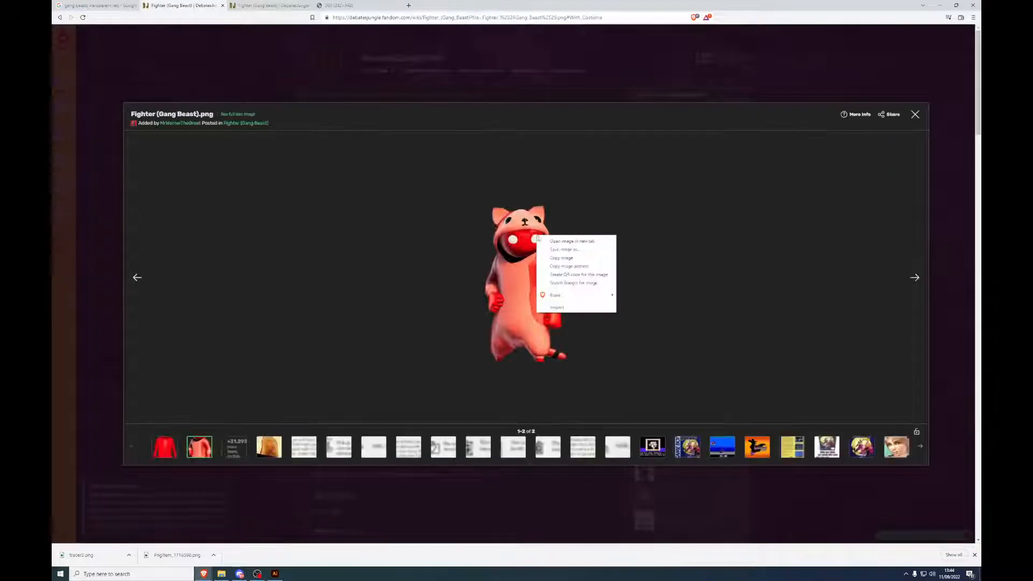
{"action": "left_click", "coordinate": [575, 249]}
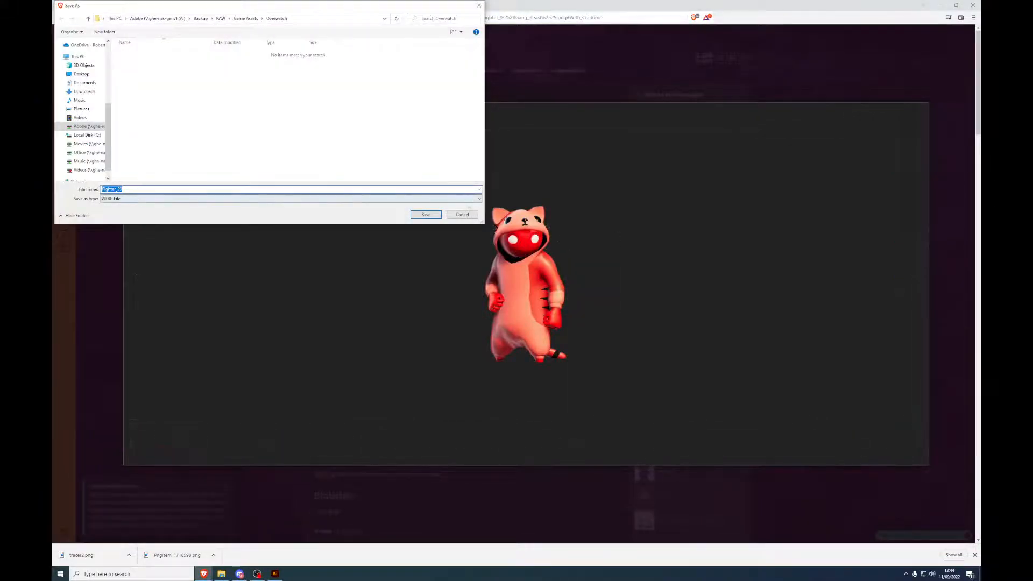
{"action": "left_click", "coordinate": [468, 214]}
Step: Close both fighter wiki pages and the separately opened image, returning to the image results
{"action": "right_click", "coordinate": [511, 230]}
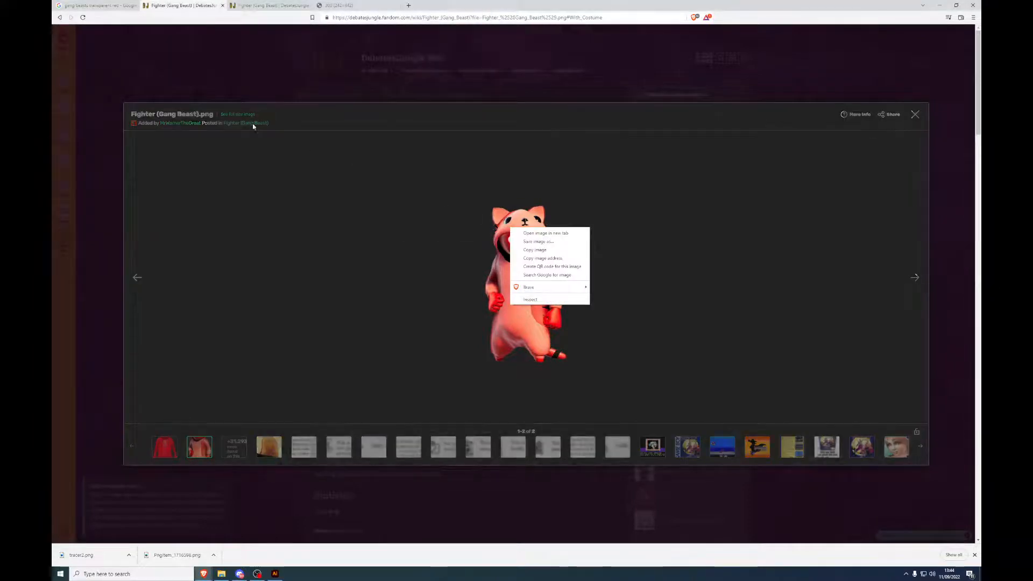
{"action": "left_click", "coordinate": [204, 83]}
{"action": "left_click", "coordinate": [223, 6]}
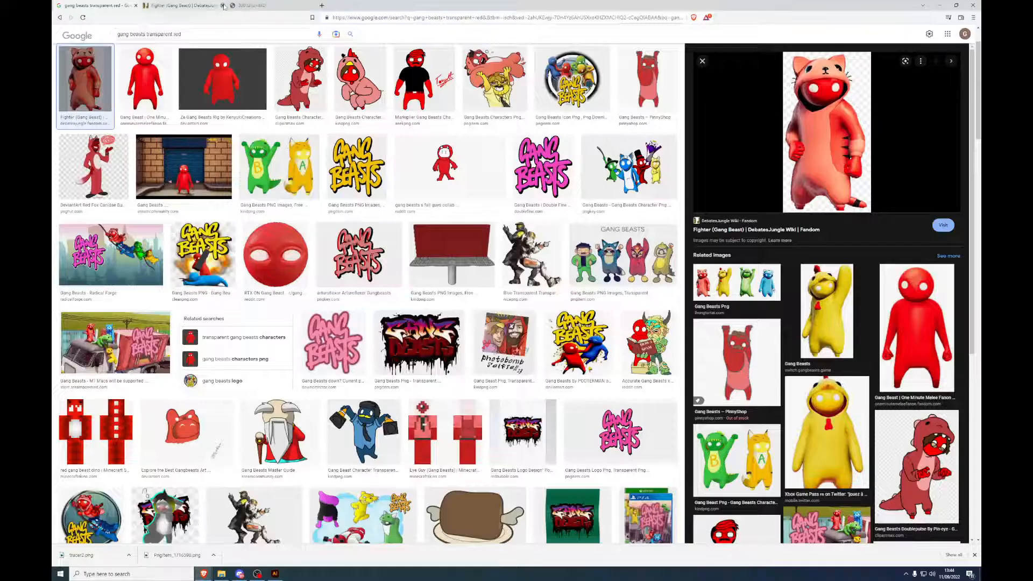
{"action": "left_click", "coordinate": [223, 6]}
{"action": "left_click", "coordinate": [223, 6]}
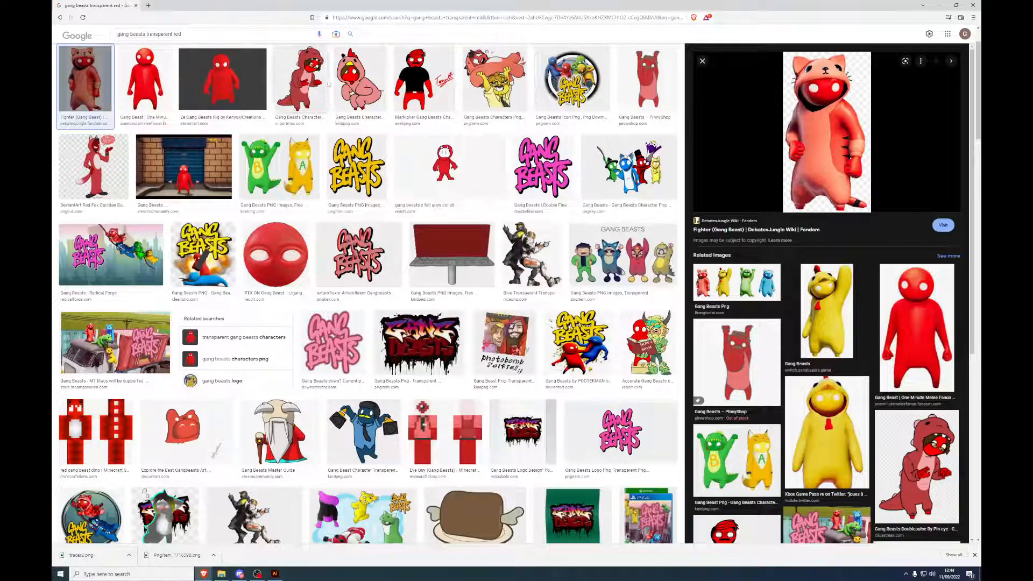
Step: Change the image search to "gang beasts transparent yellow"
{"action": "scroll", "coordinate": [245, 128], "scroll_direction": "up", "scroll_amount": 1}
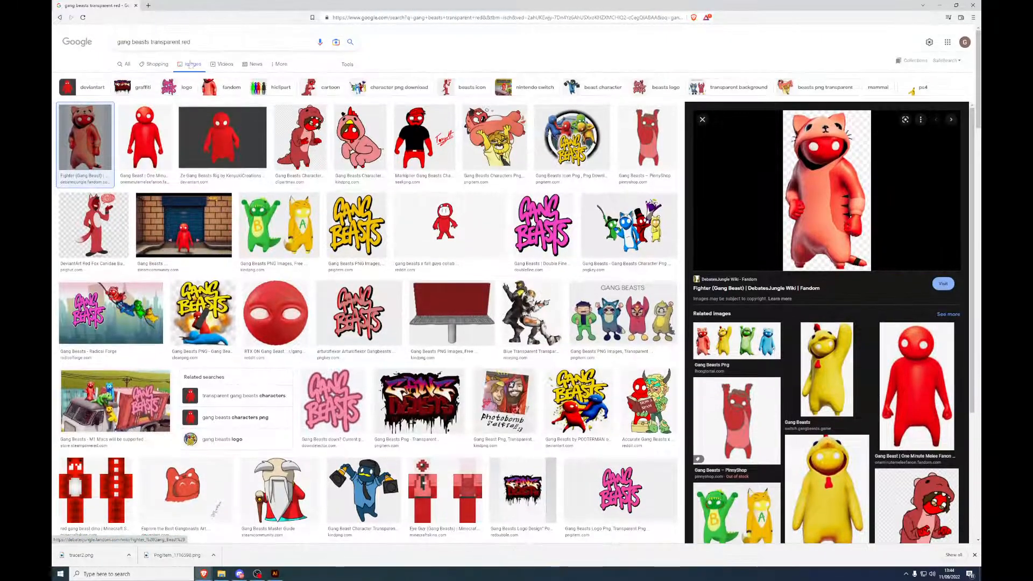
{"action": "double_click", "coordinate": [185, 43]}
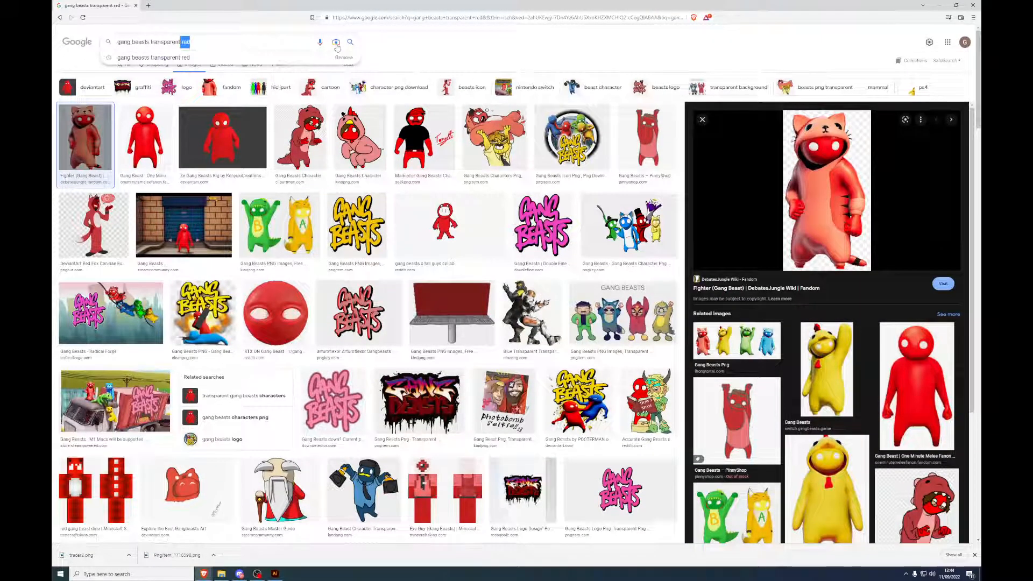
{"action": "type", "text": "yellow"}
{"action": "key", "text": "Return"}
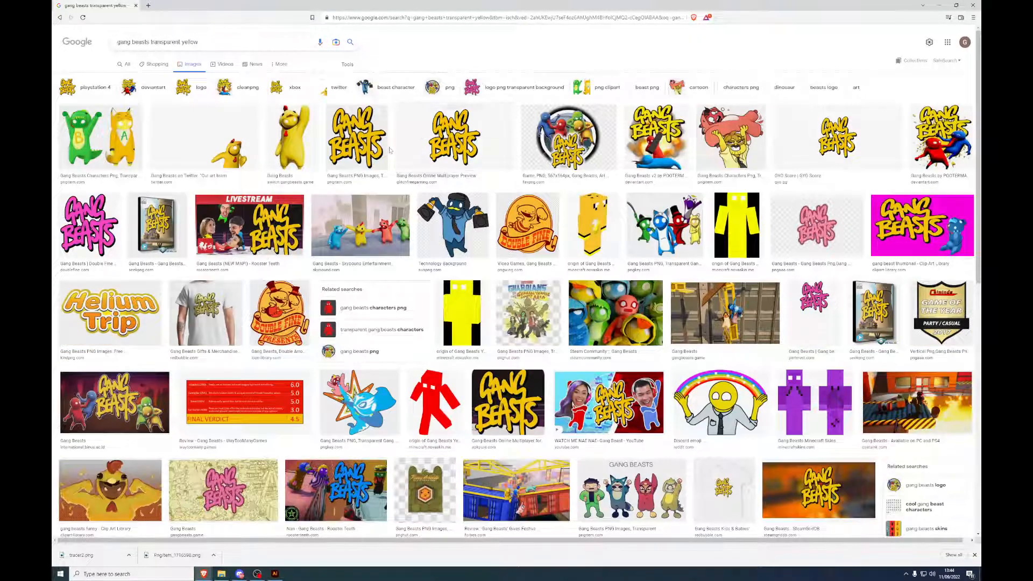
Step: Preview the yellow chicken-costume Gang Beasts character and check its related images
{"action": "left_click", "coordinate": [301, 146]}
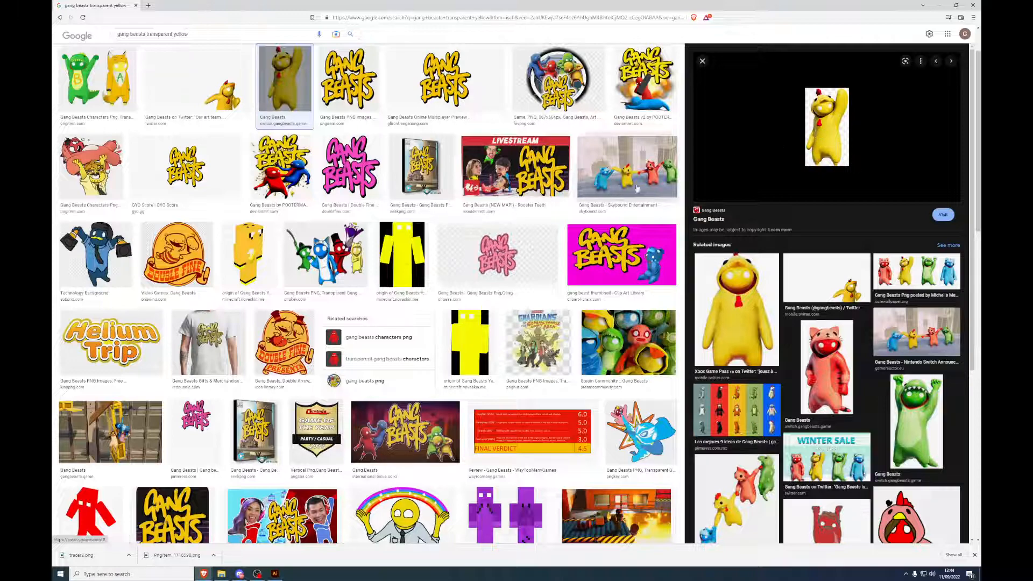
{"action": "scroll", "coordinate": [383, 266], "scroll_direction": "down", "scroll_amount": 1}
{"action": "scroll", "coordinate": [345, 237], "scroll_direction": "up", "scroll_amount": 3}
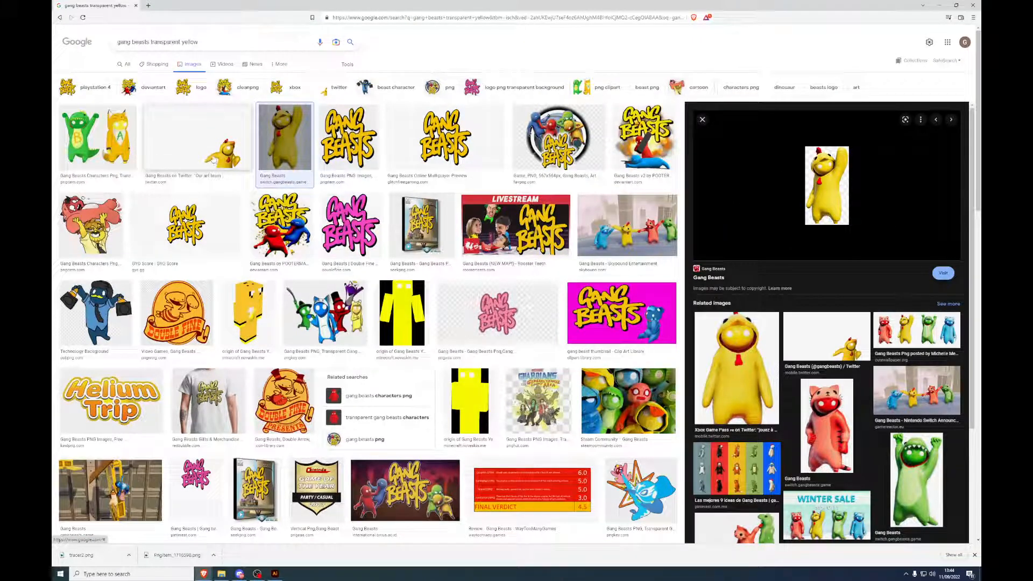
Step: Check the remaining yellow results and refine the search to "gang beasts transparent yellow character"
{"action": "left_click", "coordinate": [199, 43]}
{"action": "scroll", "coordinate": [641, 514], "scroll_direction": "down", "scroll_amount": 10}
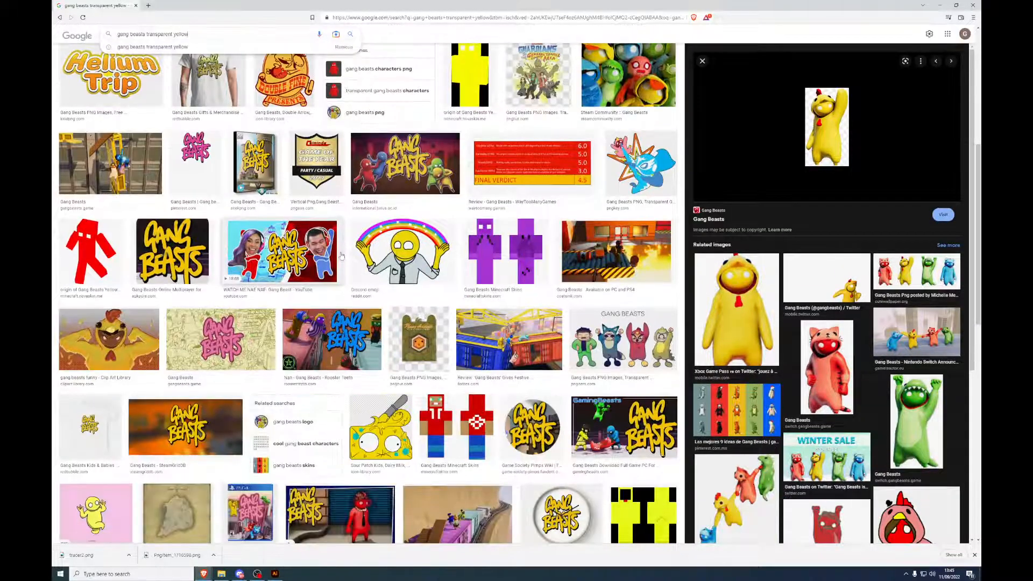
{"action": "scroll", "coordinate": [641, 515], "scroll_direction": "up", "scroll_amount": 5}
{"action": "scroll", "coordinate": [302, 100], "scroll_direction": "up", "scroll_amount": 8}
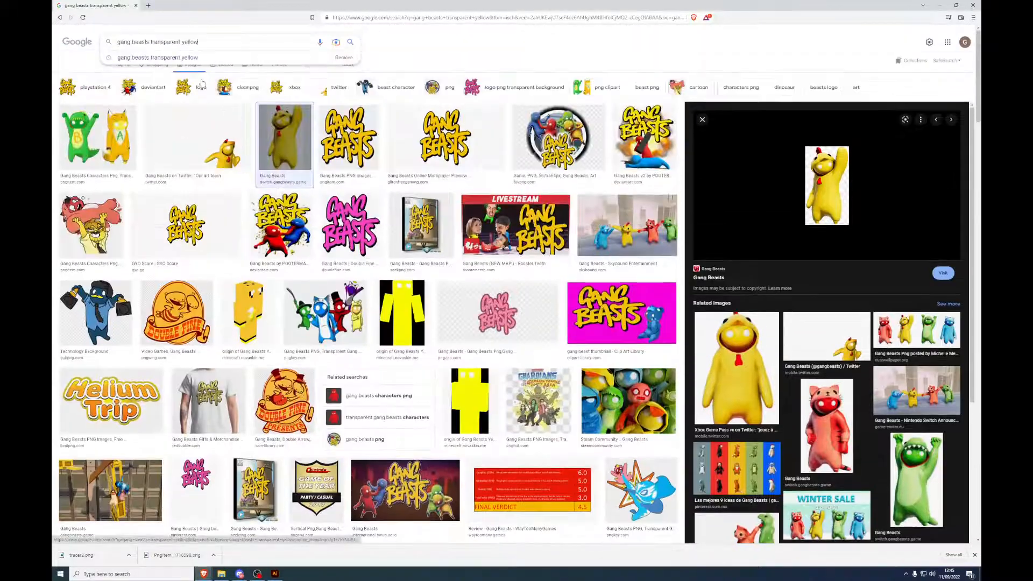
{"action": "type", "text": "character"}
{"action": "key", "text": "Return"}
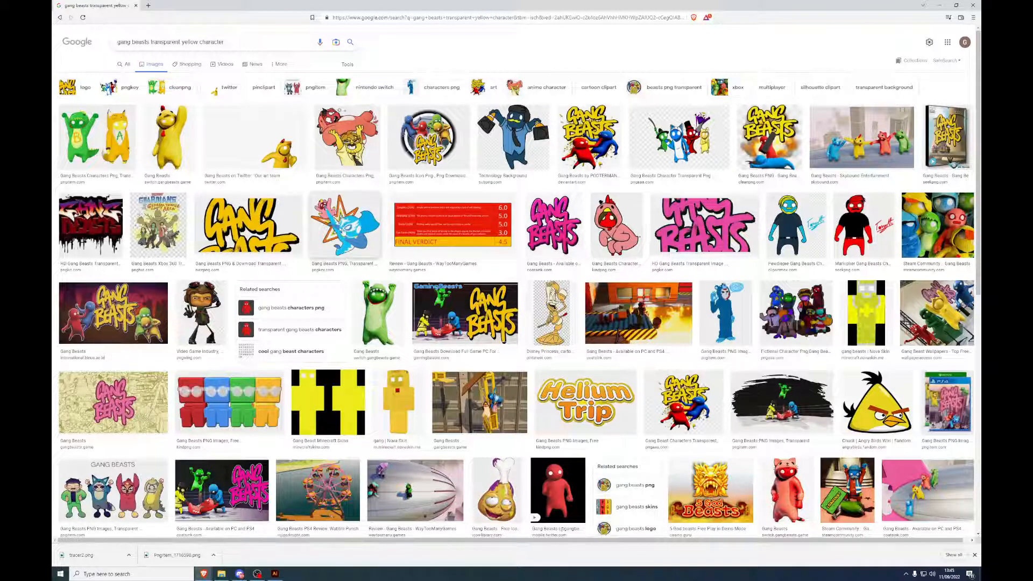
Step: Look through the yellow character results and preview the Angry Birds Chuck image
{"action": "scroll", "coordinate": [343, 230], "scroll_direction": "down", "scroll_amount": 3}
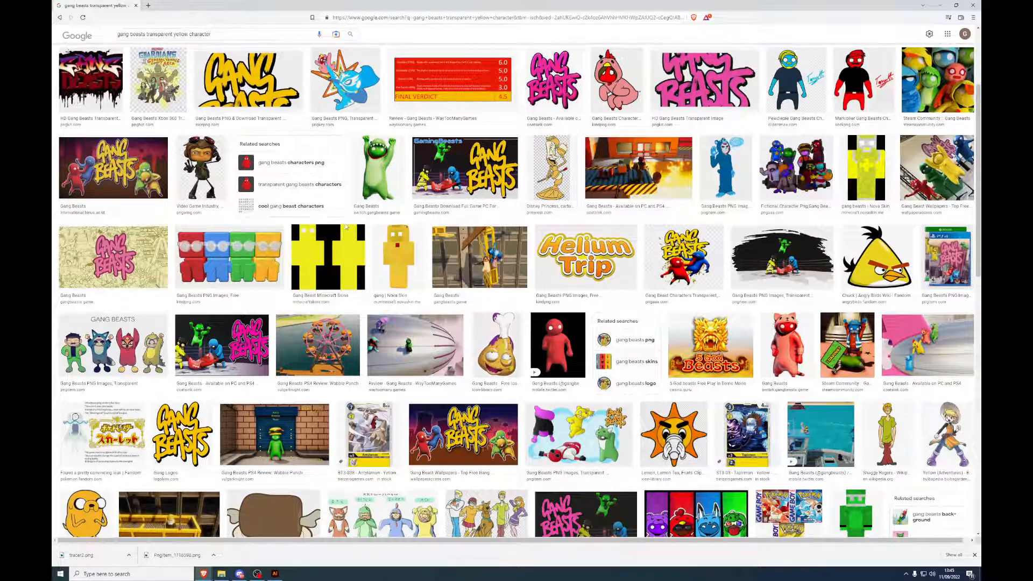
{"action": "scroll", "coordinate": [346, 227], "scroll_direction": "down", "scroll_amount": 2}
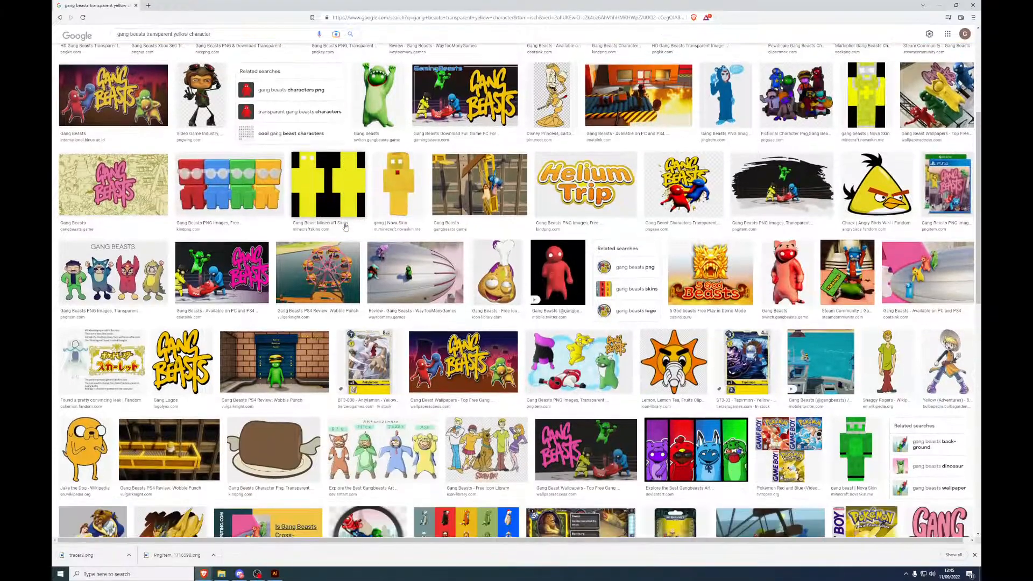
{"action": "scroll", "coordinate": [854, 284], "scroll_direction": "up", "scroll_amount": 3}
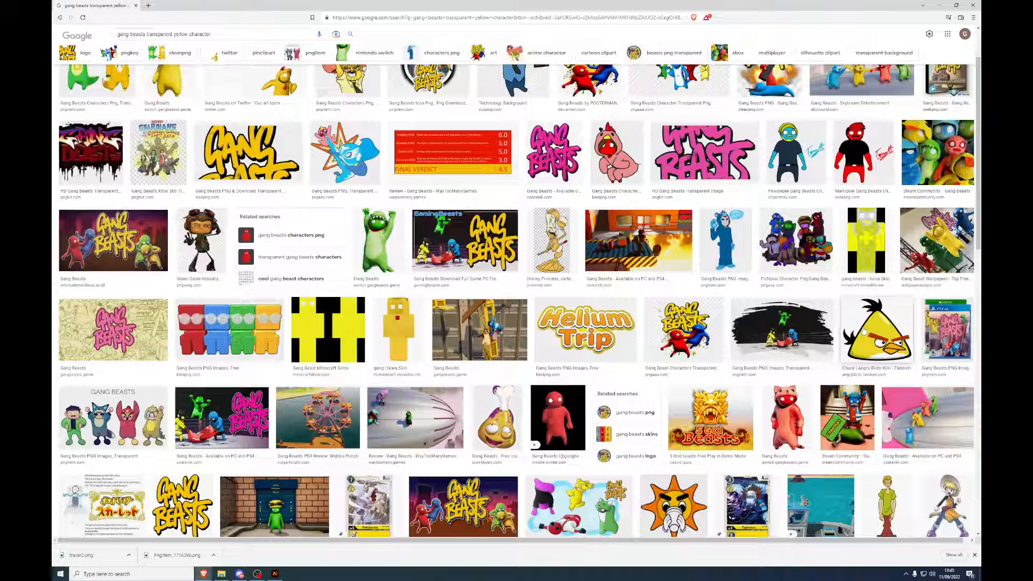
{"action": "left_click", "coordinate": [864, 331]}
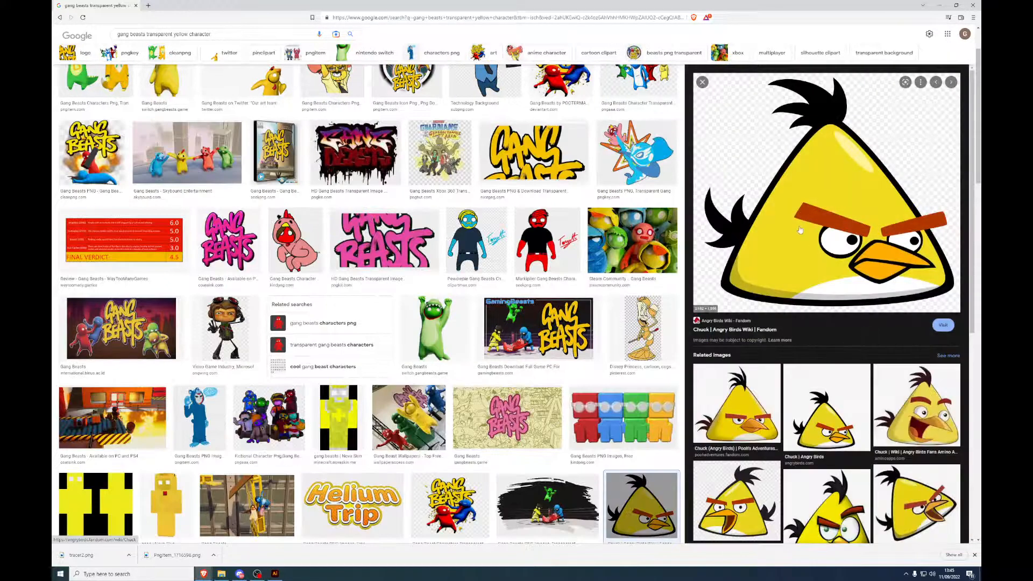
Step: Open the Chuck image's source page on Angry Birds Wiki
{"action": "right_click", "coordinate": [800, 226]}
{"action": "left_click_drag", "start_coordinate": [706, 210], "coordinate": [681, 213]}
{"action": "left_click_drag", "start_coordinate": [770, 216], "coordinate": [613, 219]}
{"action": "right_click", "coordinate": [775, 214]}
{"action": "left_click", "coordinate": [776, 205]}
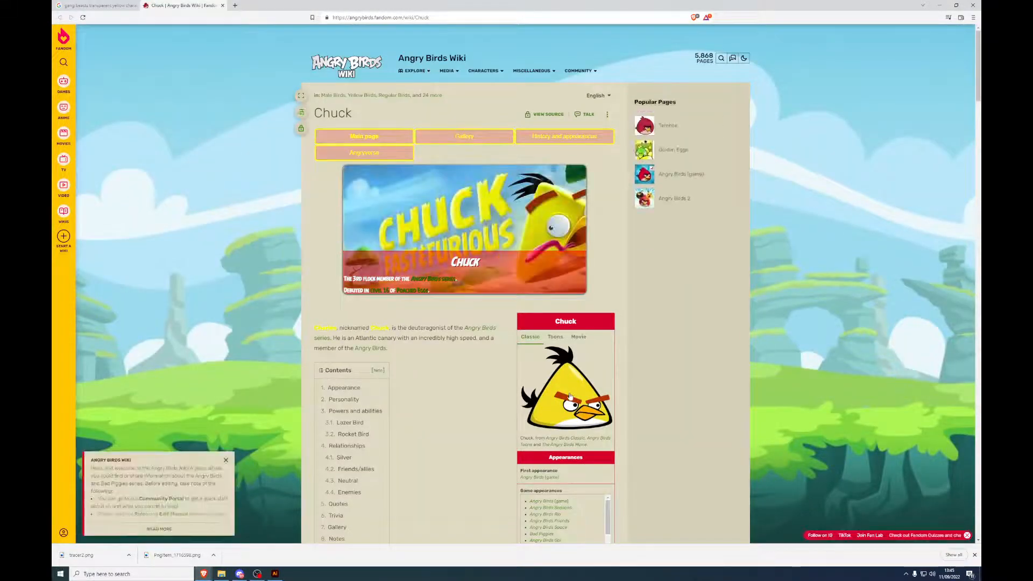
Step: Enlarge the classic Chuck picture in the wiki's image viewer and try to save it
{"action": "left_click", "coordinate": [570, 397]}
{"action": "right_click", "coordinate": [561, 275]}
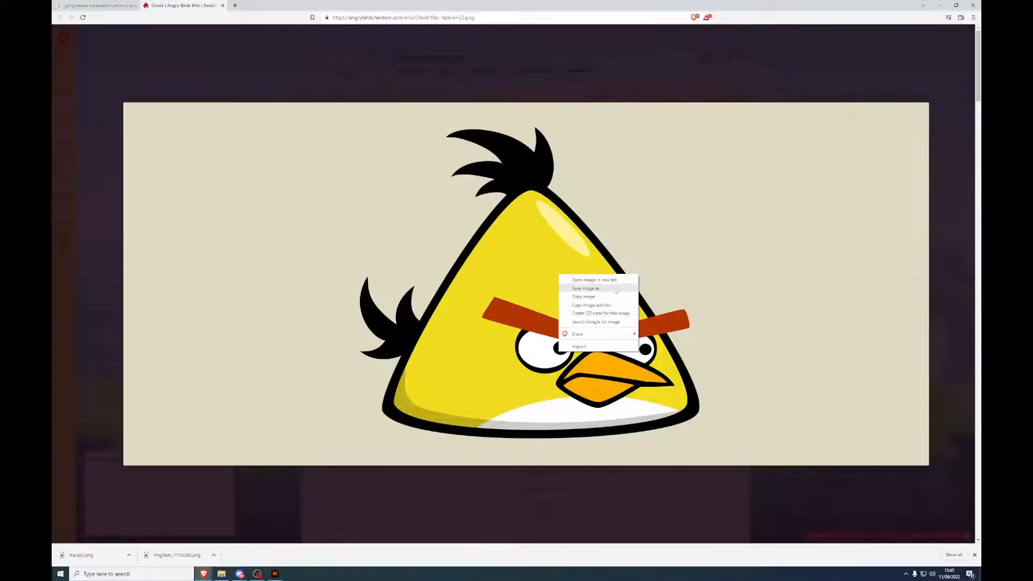
{"action": "left_click", "coordinate": [617, 291]}
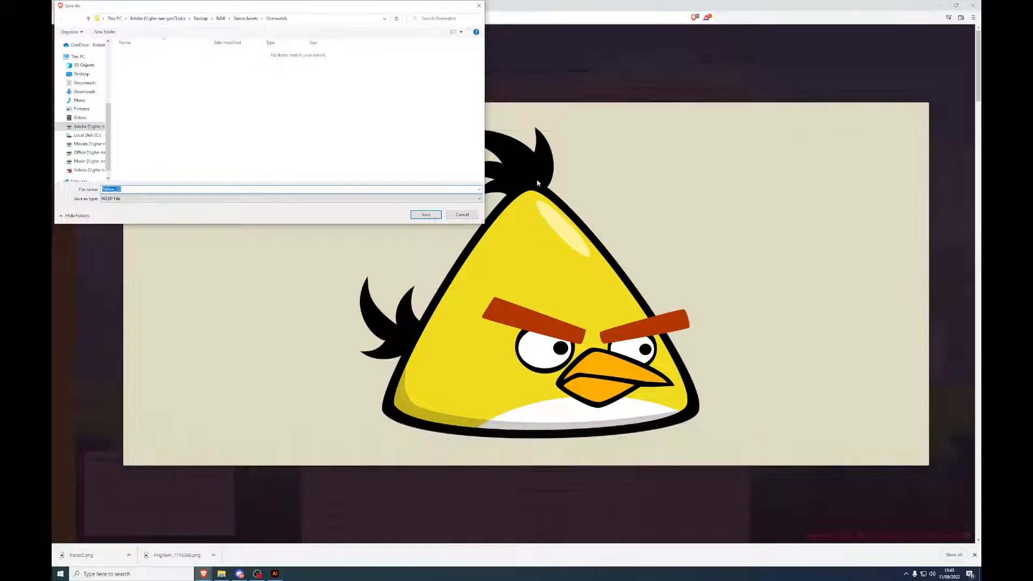
{"action": "left_click", "coordinate": [476, 215]}
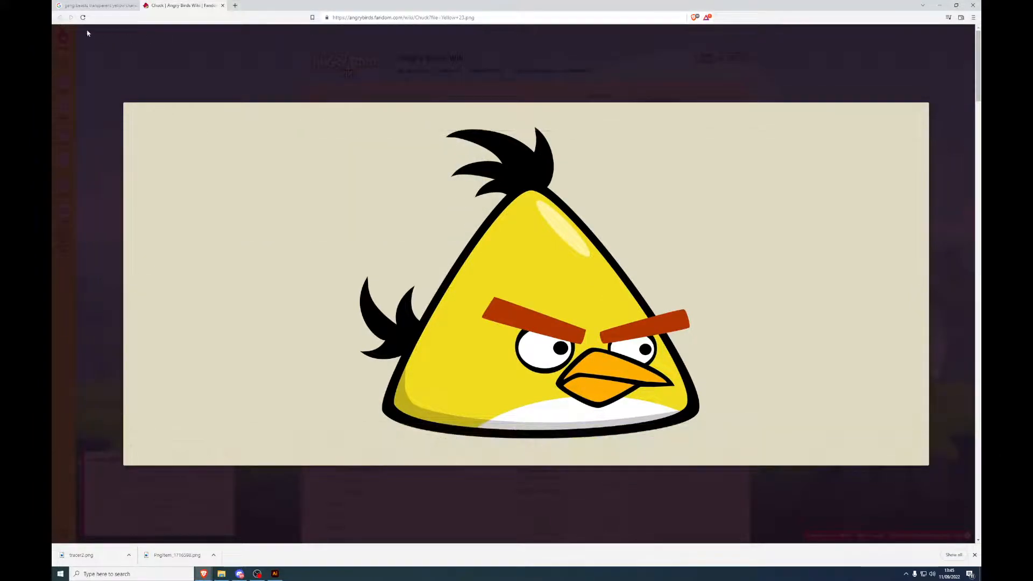
Step: Close the Chuck wiki page and refine the image search to "gang beasts transparent yellow character png"
{"action": "left_click", "coordinate": [223, 6]}
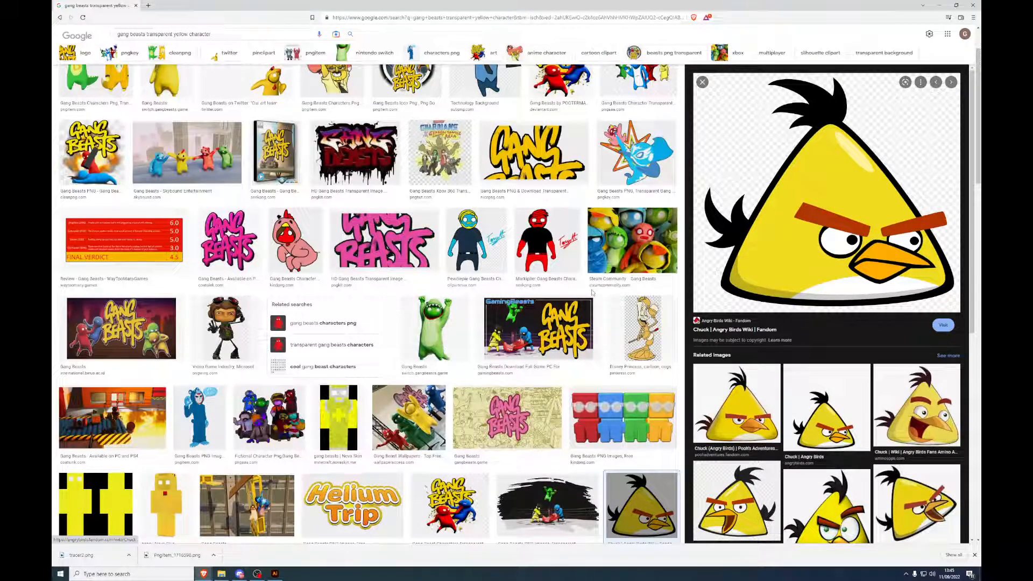
{"action": "scroll", "coordinate": [601, 288], "scroll_direction": "up", "scroll_amount": 2}
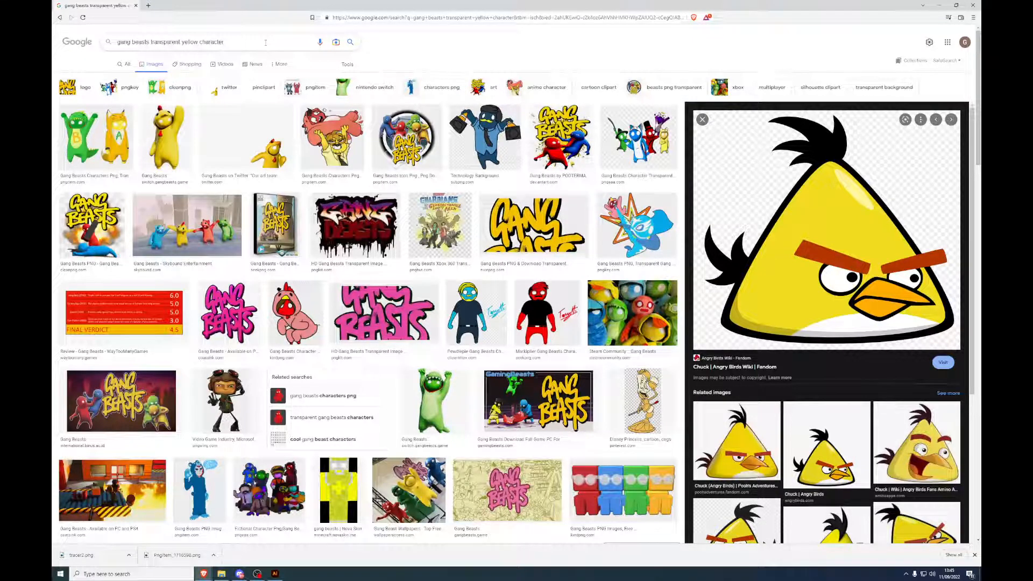
{"action": "key", "text": "Return"}
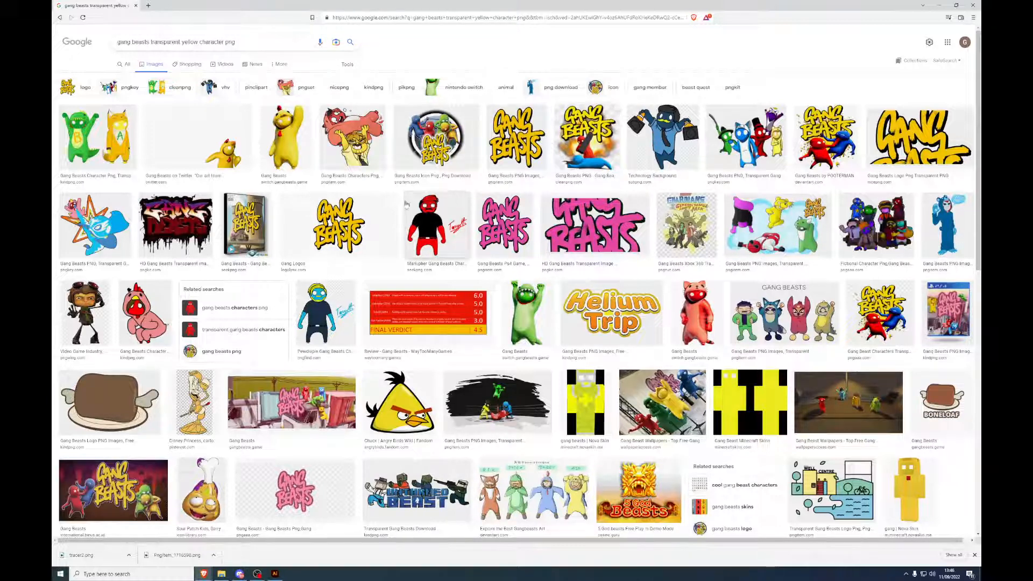
Step: Look through the image results for transparent yellow Gang Beasts characters
{"action": "scroll", "coordinate": [434, 238], "scroll_direction": "down", "scroll_amount": 6}
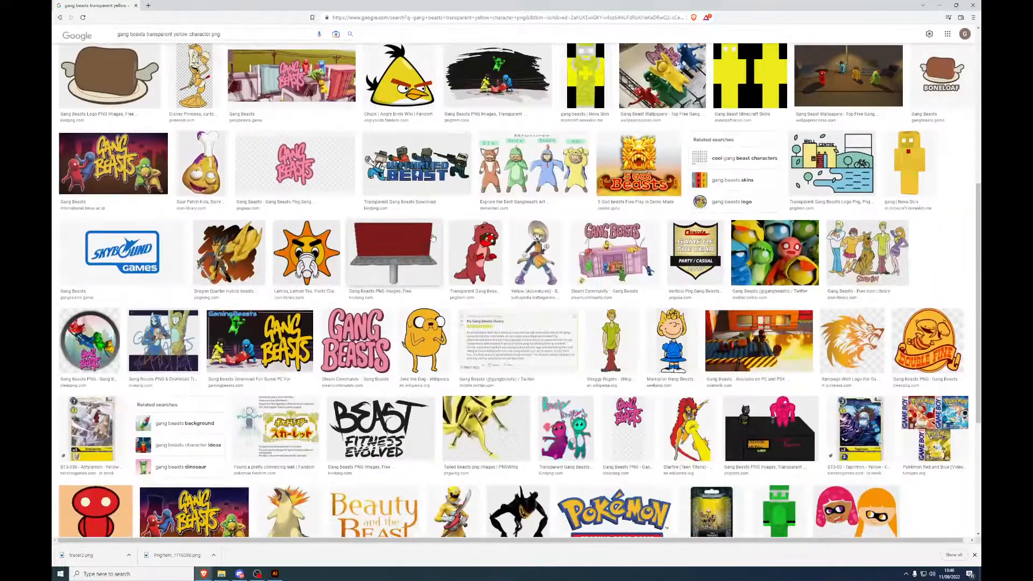
{"action": "scroll", "coordinate": [429, 229], "scroll_direction": "down", "scroll_amount": 3}
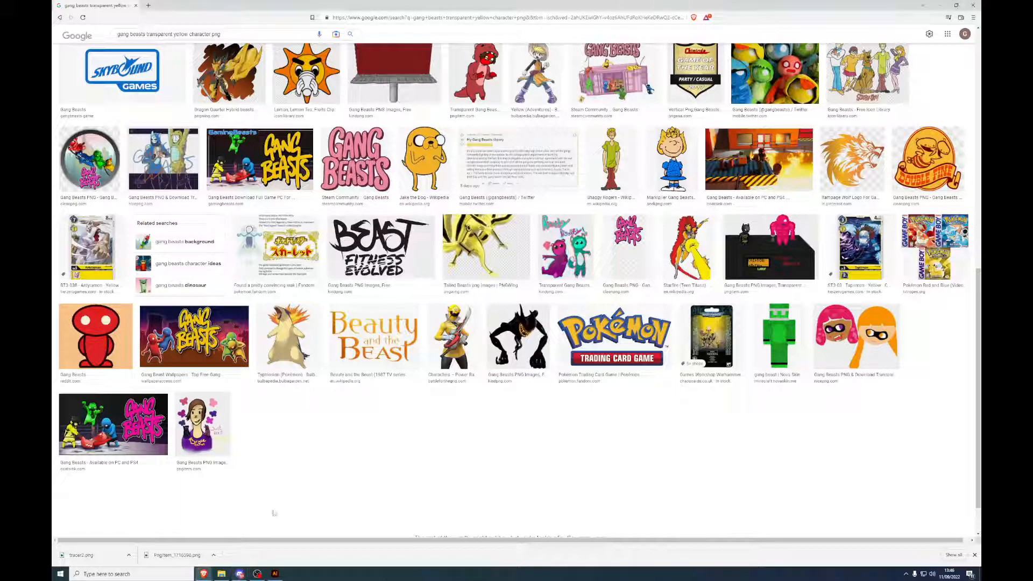
{"action": "scroll", "coordinate": [372, 275], "scroll_direction": "up", "scroll_amount": 6}
{"action": "scroll", "coordinate": [372, 275], "scroll_direction": "up", "scroll_amount": 2}
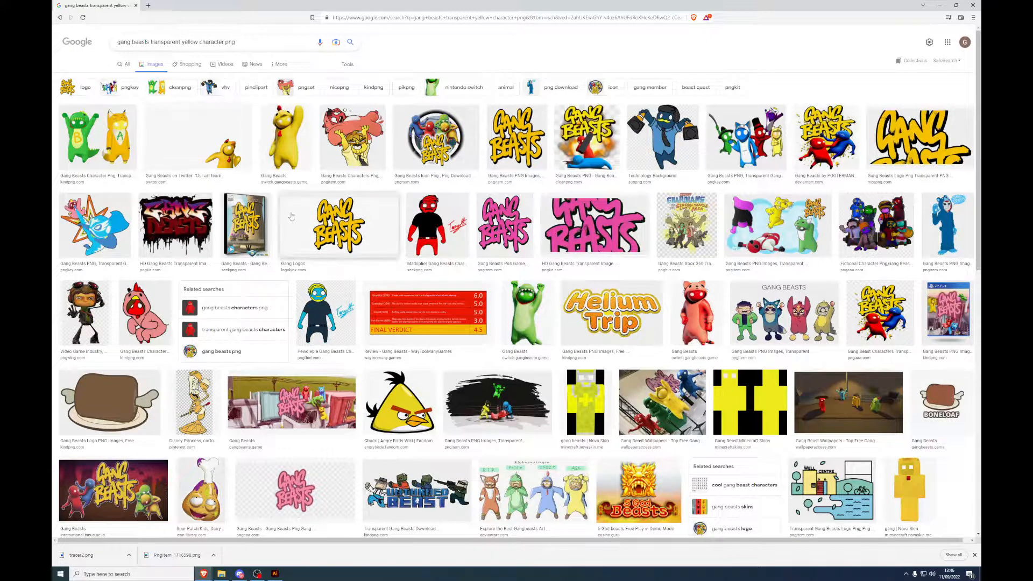
Step: Switch to File Explorer, minimise the browser, and open the Banjo Kazooie folder inside Game Assets
{"action": "left_click", "coordinate": [221, 574]}
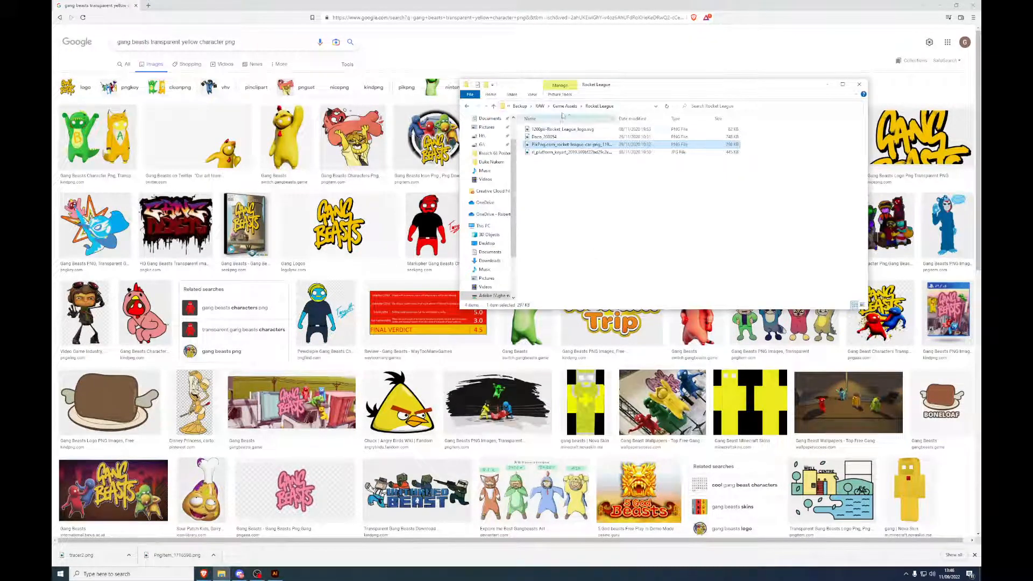
{"action": "left_click", "coordinate": [562, 106]}
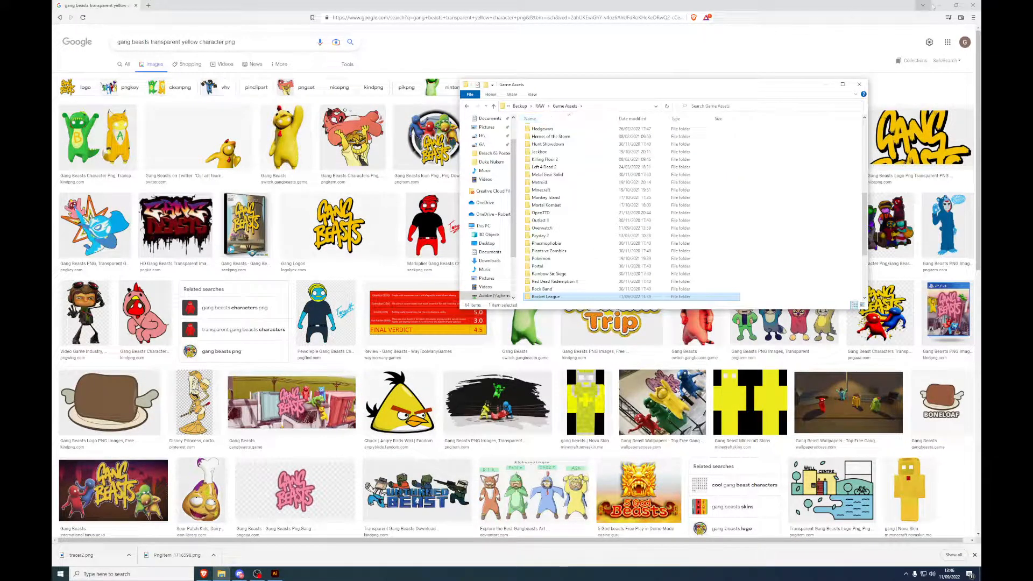
{"action": "left_click", "coordinate": [923, 5]}
{"action": "scroll", "coordinate": [603, 212], "scroll_direction": "up", "scroll_amount": 7}
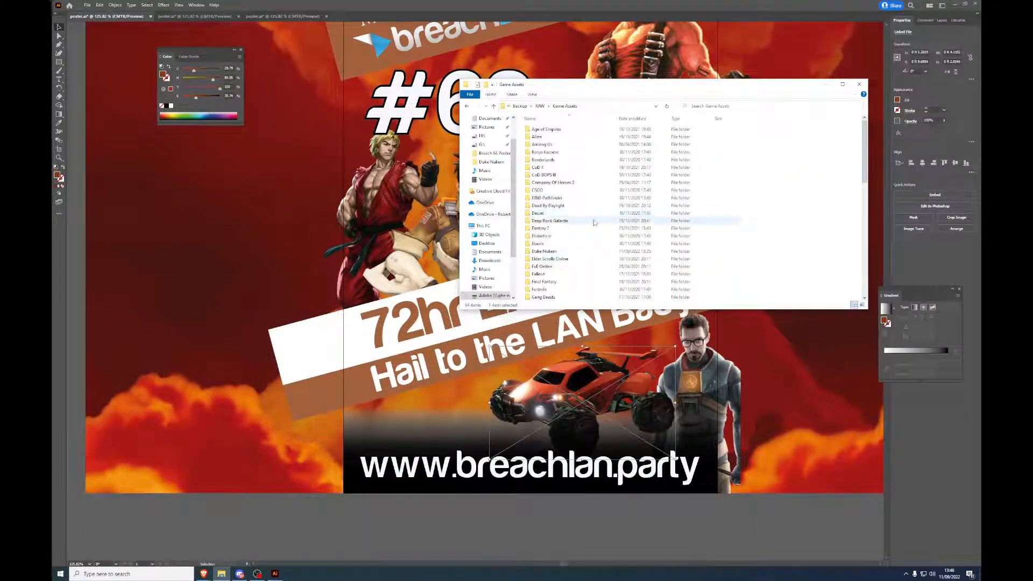
{"action": "scroll", "coordinate": [560, 162], "scroll_direction": "up", "scroll_amount": 2}
{"action": "left_click", "coordinate": [555, 153]}
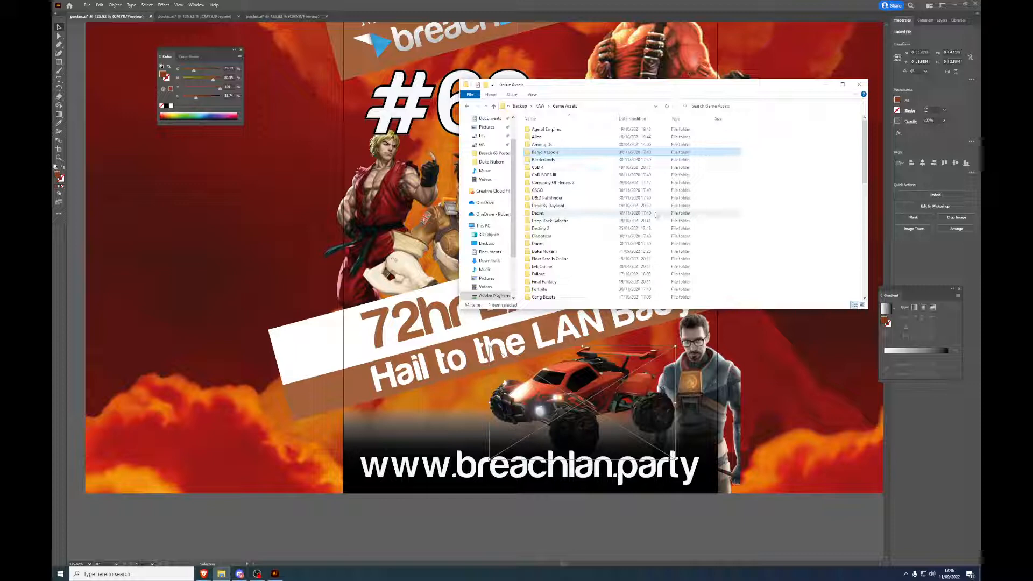
{"action": "double_click", "coordinate": [595, 153]}
Step: Preview the Banjo-Kazooie PNG, then place it on the Illustrator poster, scaled down in the background's upper-left area
{"action": "left_click", "coordinate": [570, 130]}
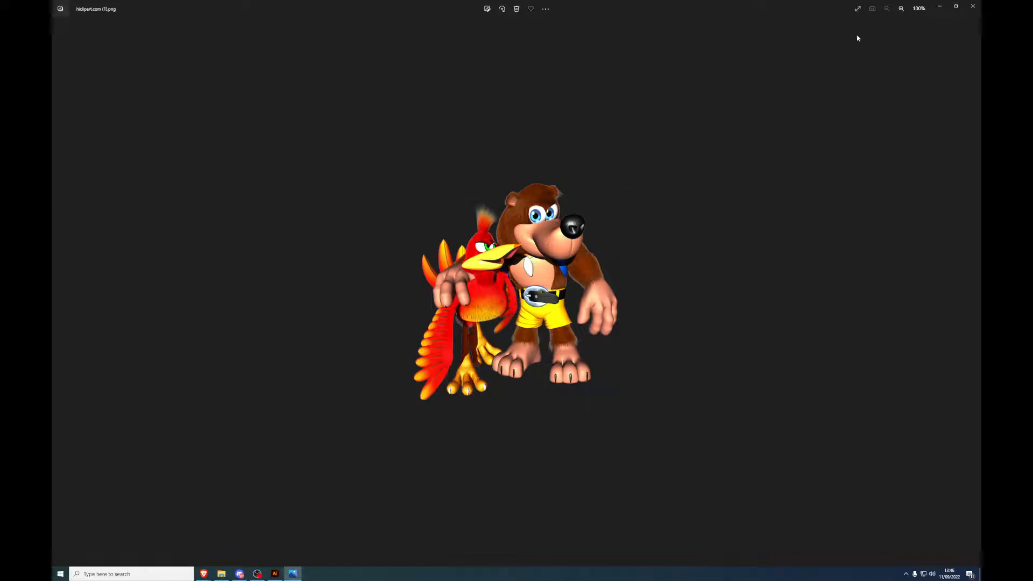
{"action": "left_click", "coordinate": [973, 6]}
{"action": "left_click_drag", "start_coordinate": [565, 129], "coordinate": [437, 375]}
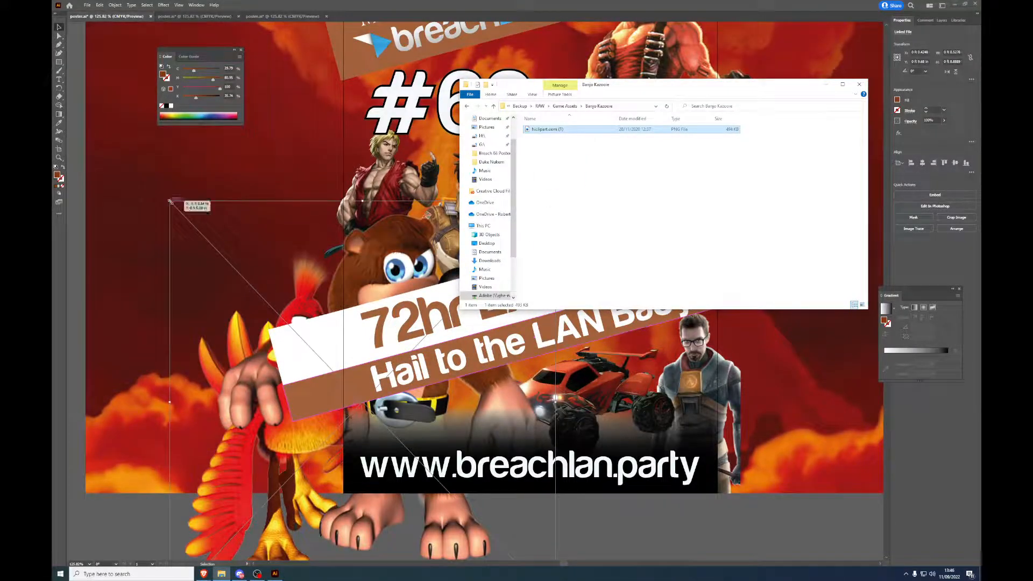
{"action": "left_click_drag", "start_coordinate": [171, 202], "coordinate": [379, 410]}
{"action": "left_click_drag", "start_coordinate": [457, 545], "coordinate": [178, 173]}
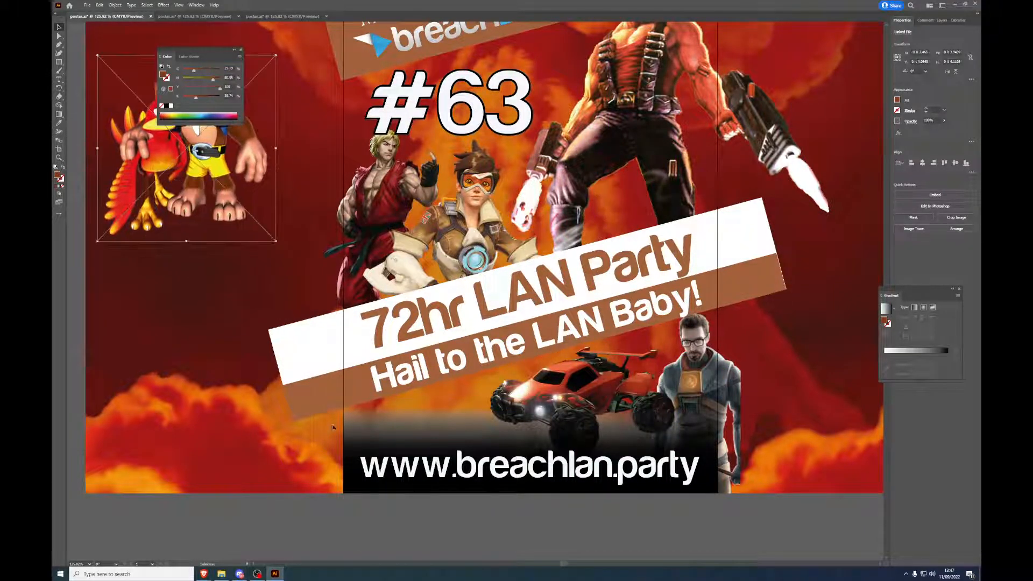
Step: Return File Explorer to the Game Assets folder, then switch to the browser window with the Duke Nukem image search and maximise it
{"action": "left_click", "coordinate": [222, 574]}
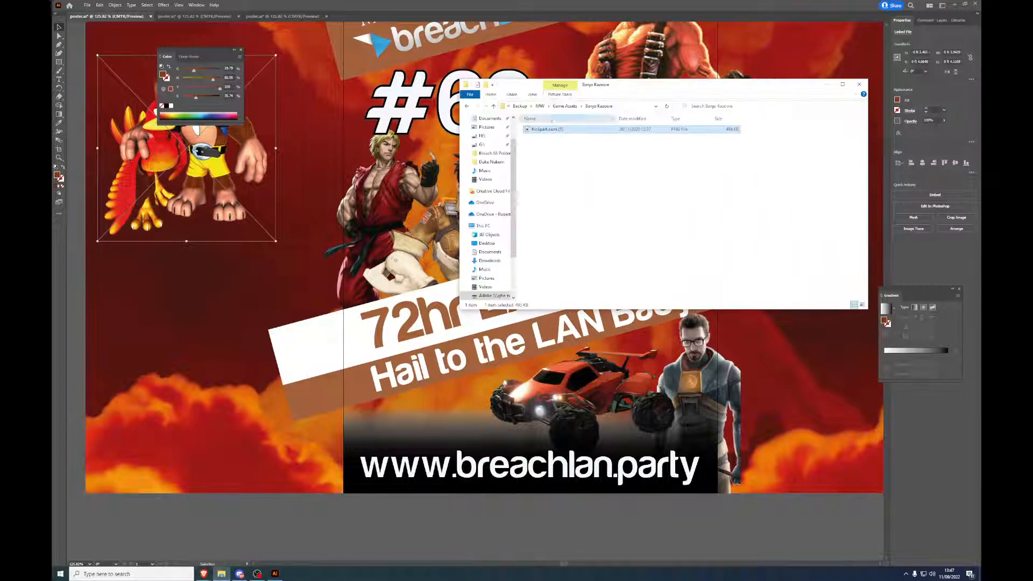
{"action": "left_click", "coordinate": [565, 106]}
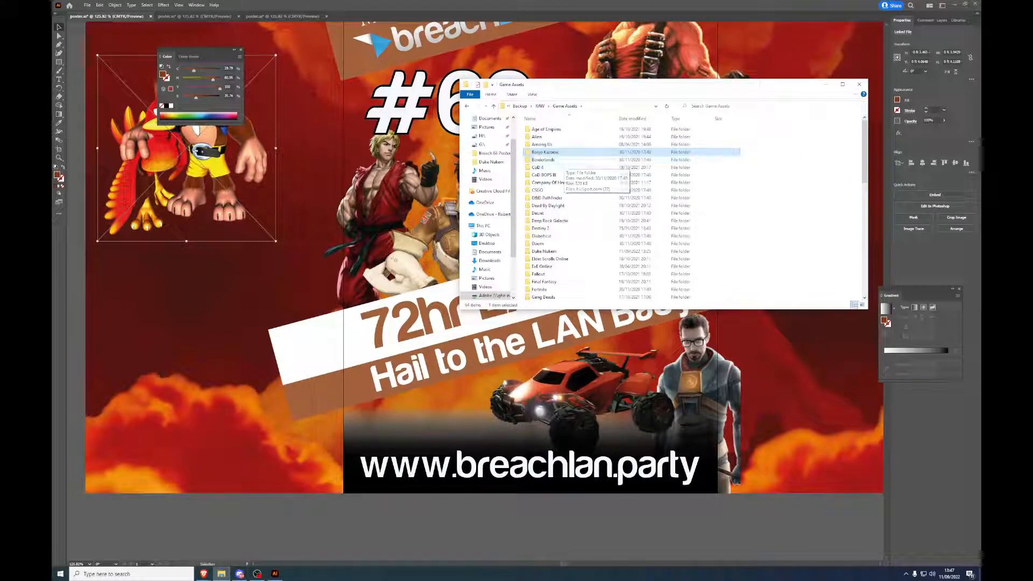
{"action": "key", "text": "alt+Tab"}
{"action": "left_click_drag", "start_coordinate": [492, 93], "coordinate": [484, 94]}
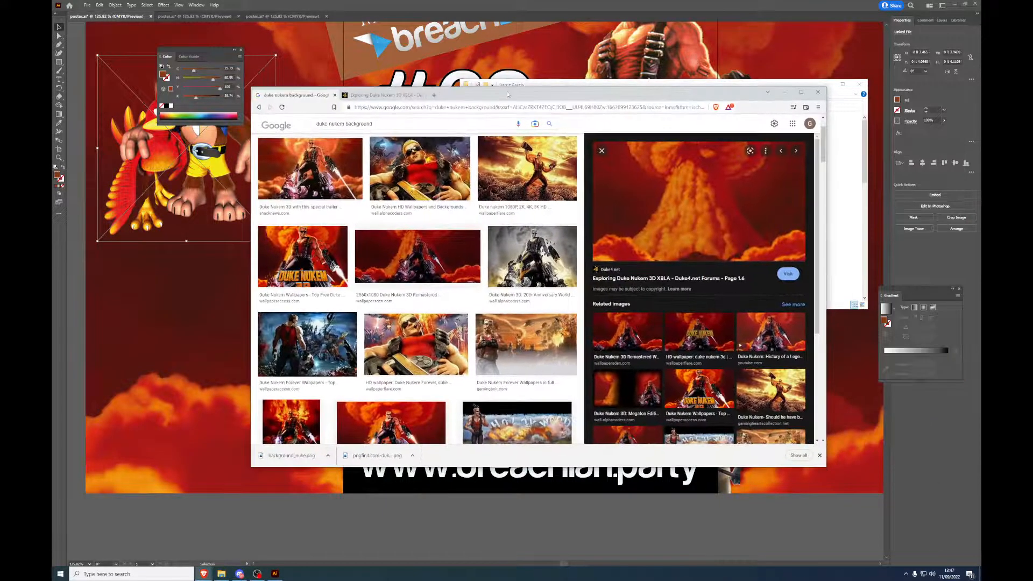
{"action": "double_click", "coordinate": [484, 94]}
Step: Replace the image search with "kharazim transparent"
{"action": "left_click", "coordinate": [253, 34]}
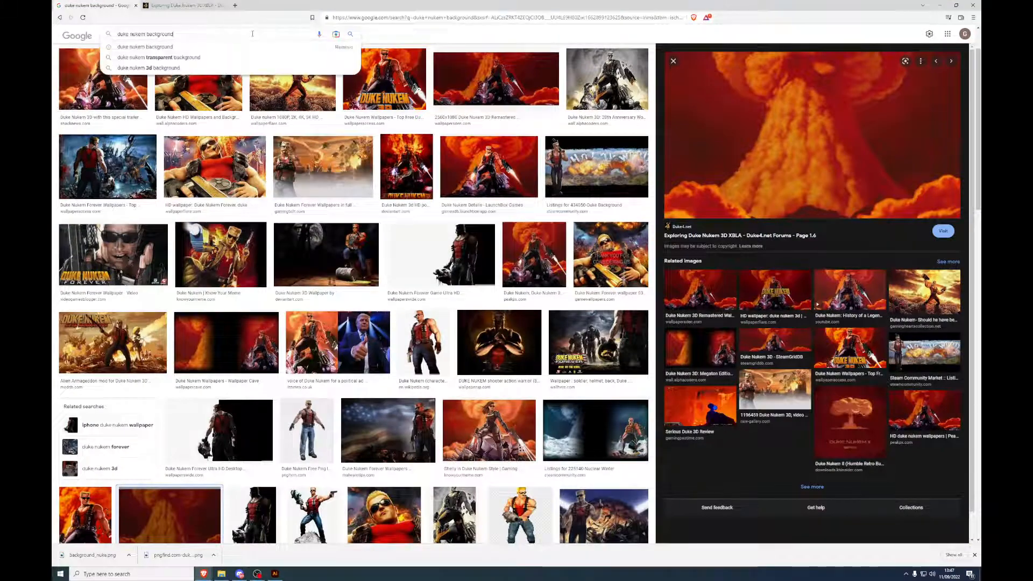
{"action": "key", "text": "ctrl+a"}
{"action": "type", "text": "kha"}
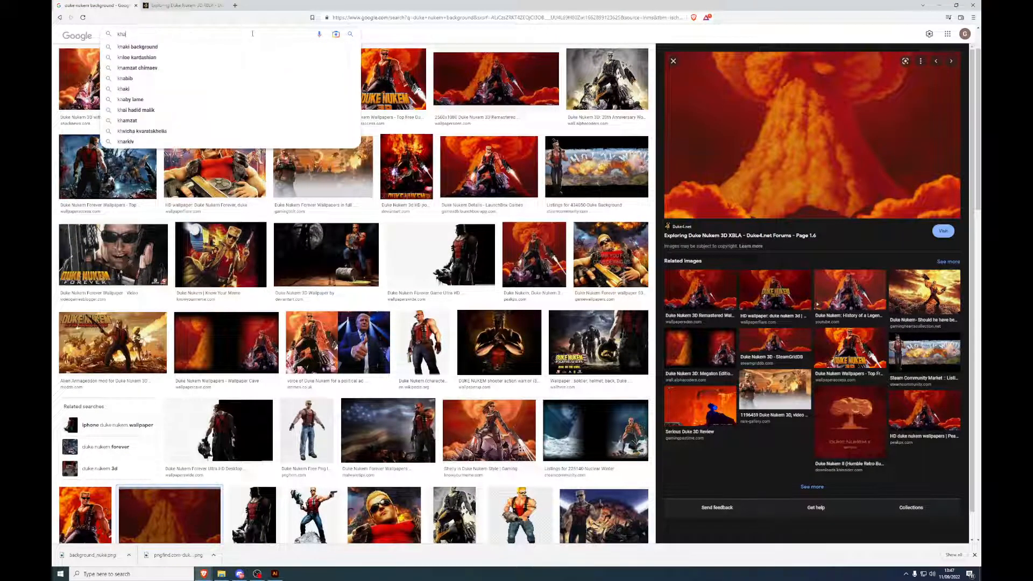
{"action": "type", "text": "razim tra"}
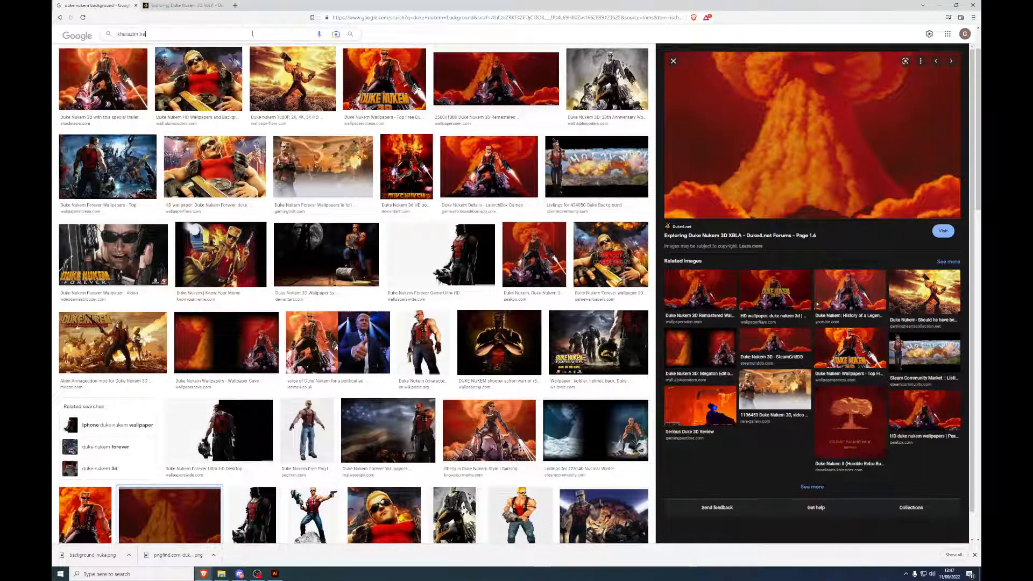
{"action": "type", "text": "nsparent"}
{"action": "key", "text": "Return"}
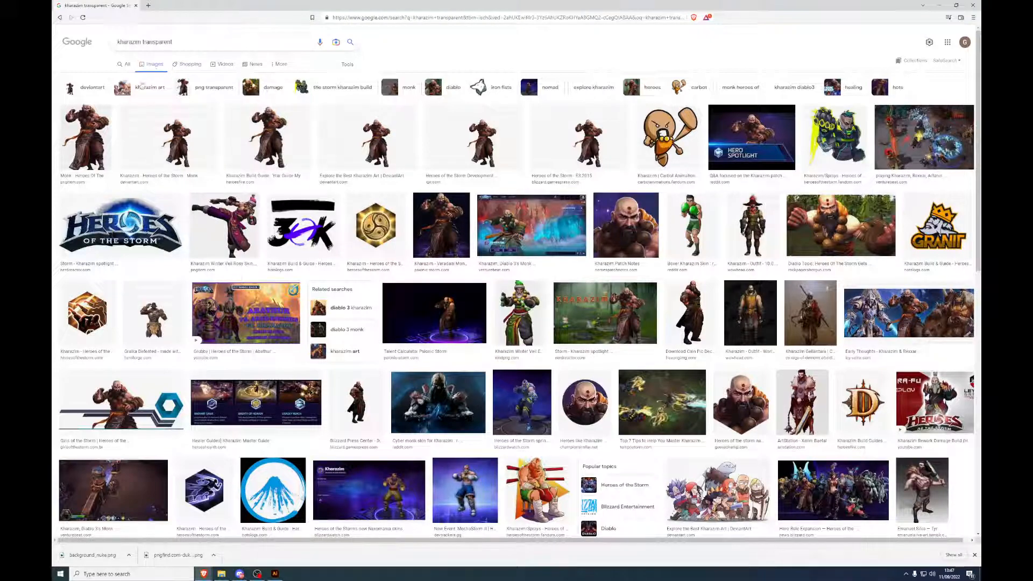
Step: Open the PNGitem page of the first Kharazim monk result and start downloading its PNG
{"action": "left_click", "coordinate": [89, 131]}
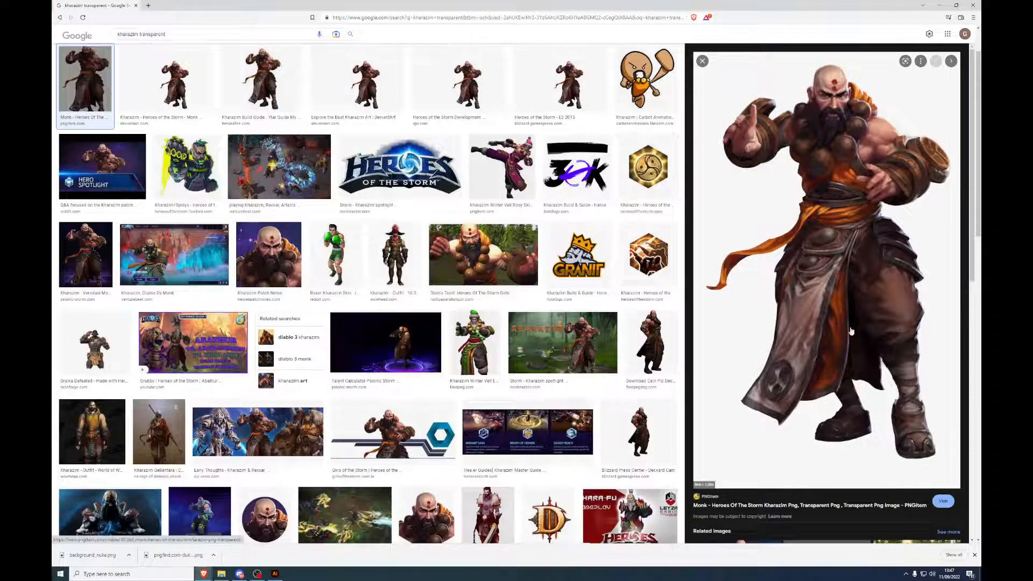
{"action": "left_click", "coordinate": [942, 500]}
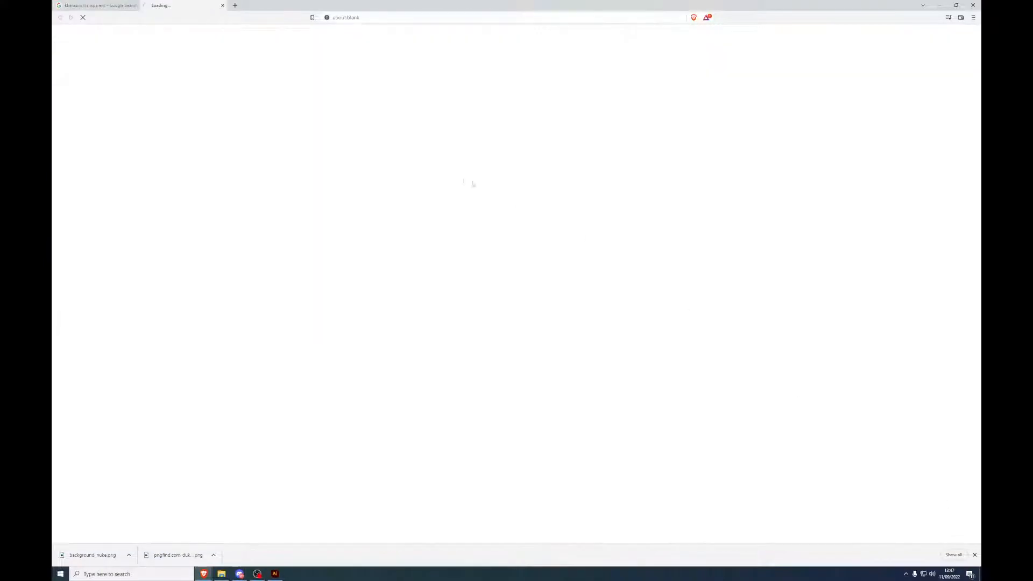
{"action": "left_click", "coordinate": [612, 105]}
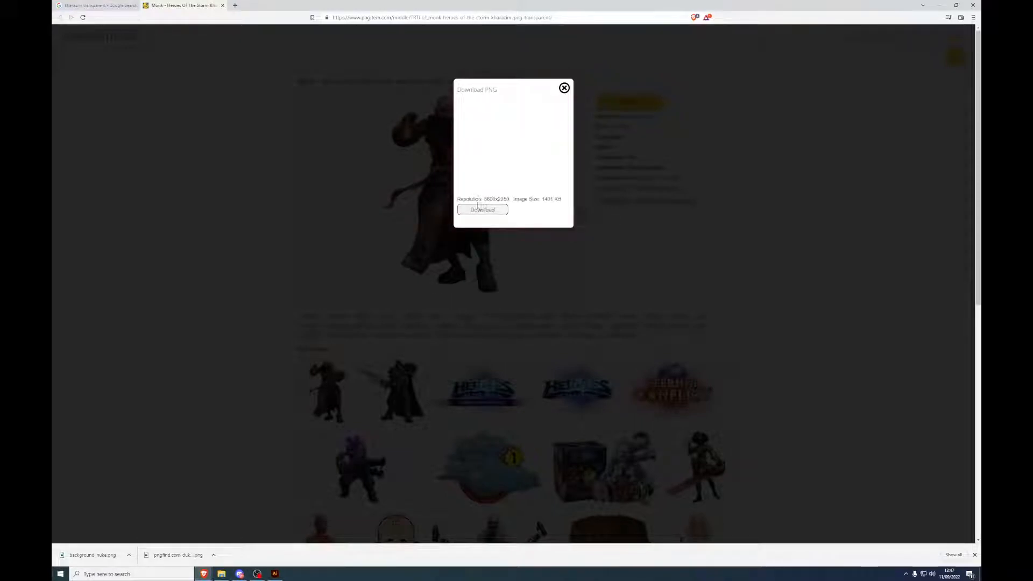
{"action": "left_click", "coordinate": [481, 210]}
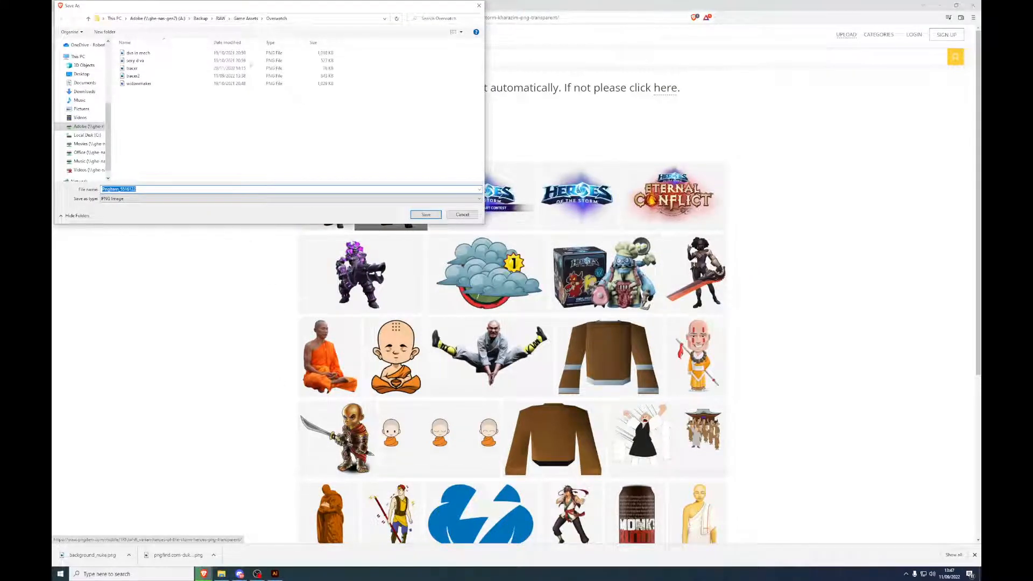
Step: Create a folder named Diablo inside Game Assets and open it as the save location
{"action": "left_click", "coordinate": [238, 19]}
{"action": "right_click", "coordinate": [394, 114]}
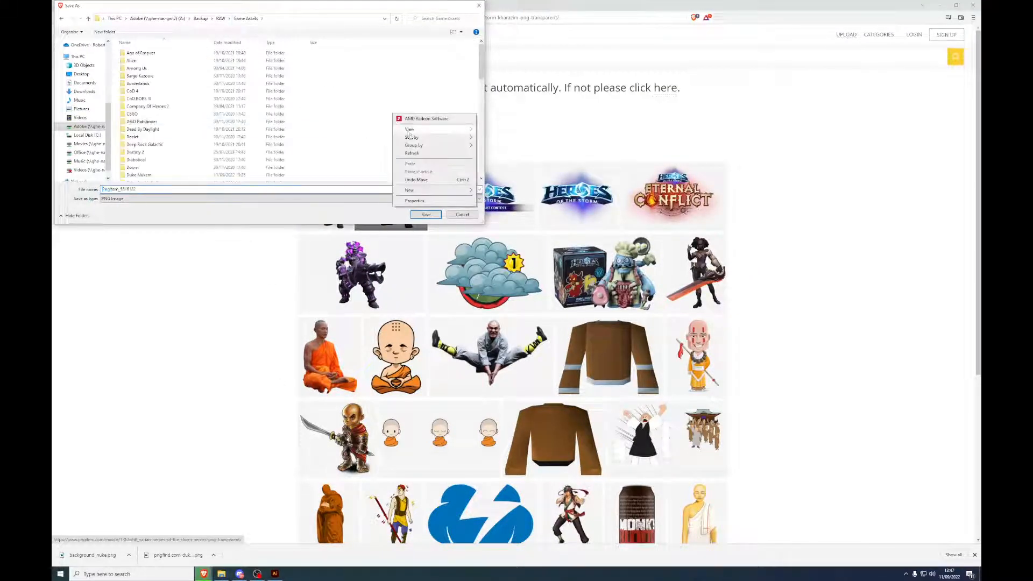
{"action": "mouse_move", "coordinate": [446, 189]}
{"action": "left_click", "coordinate": [498, 195]}
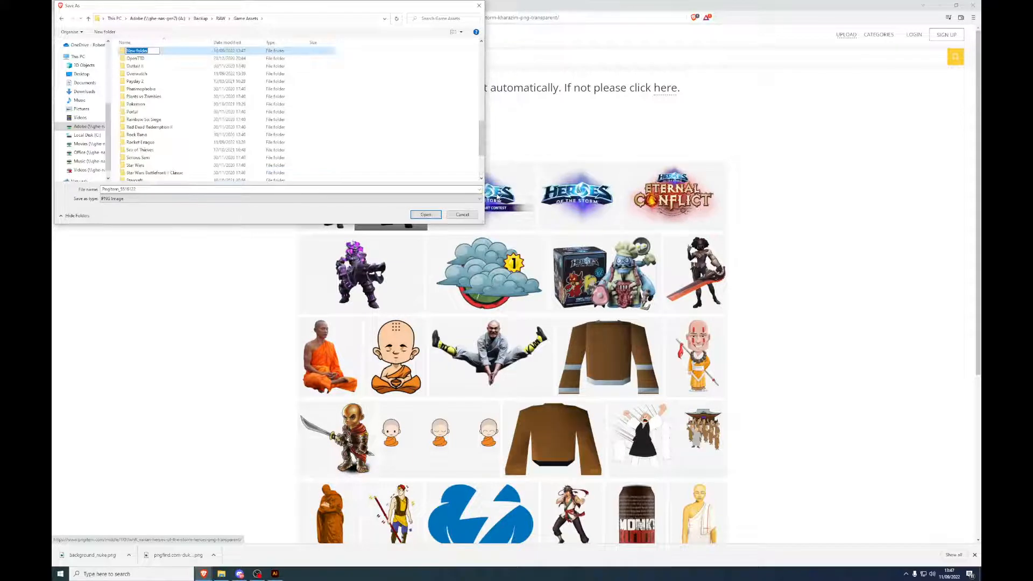
{"action": "type", "text": "Diablo"}
{"action": "key", "text": "Return"}
{"action": "key", "text": "Return"}
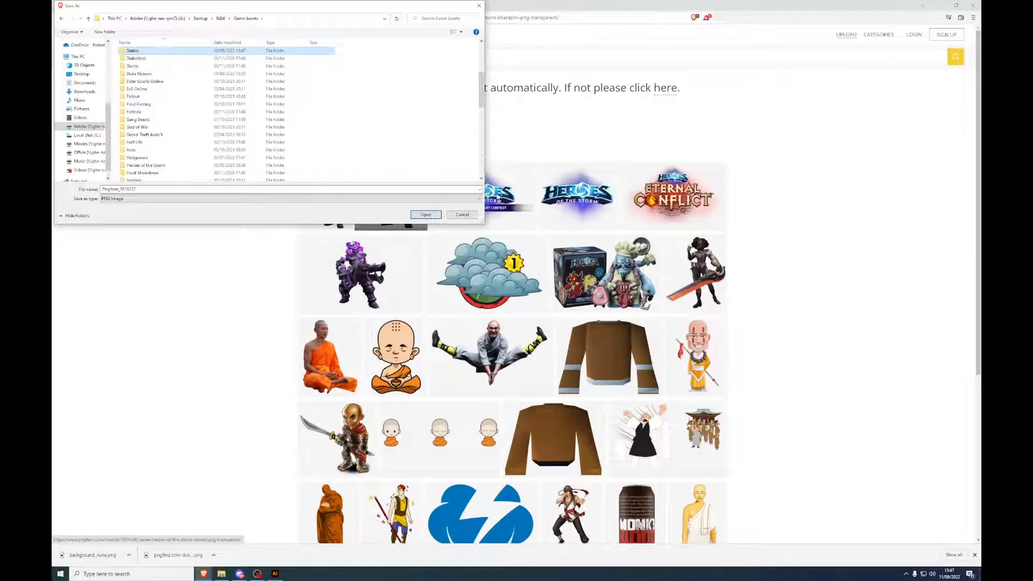
Step: Save the downloaded monk PNG as "kharazim" in the Diablo folder
{"action": "left_click", "coordinate": [127, 190]}
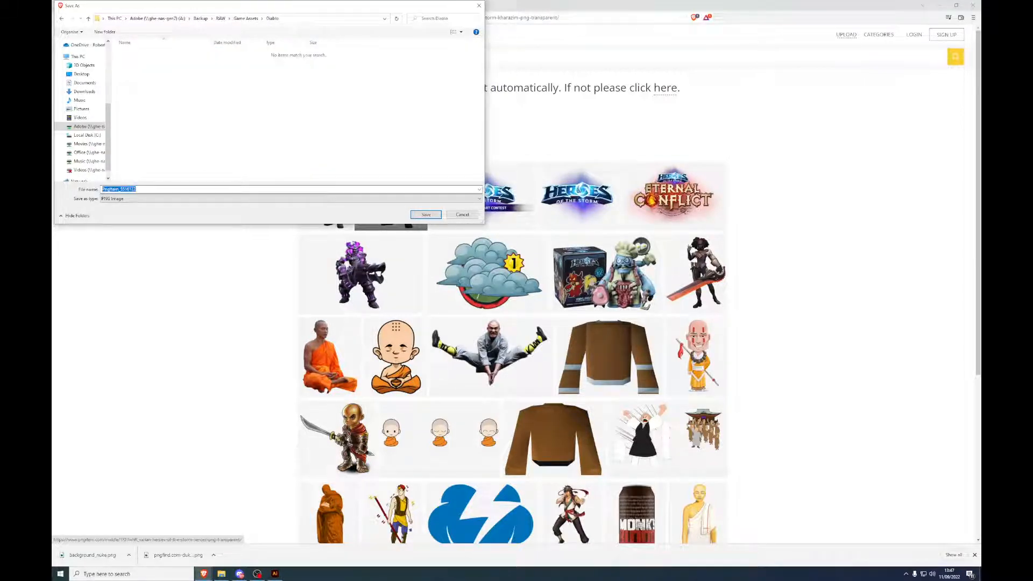
{"action": "type", "text": "kharazim"}
{"action": "key", "text": "Return"}
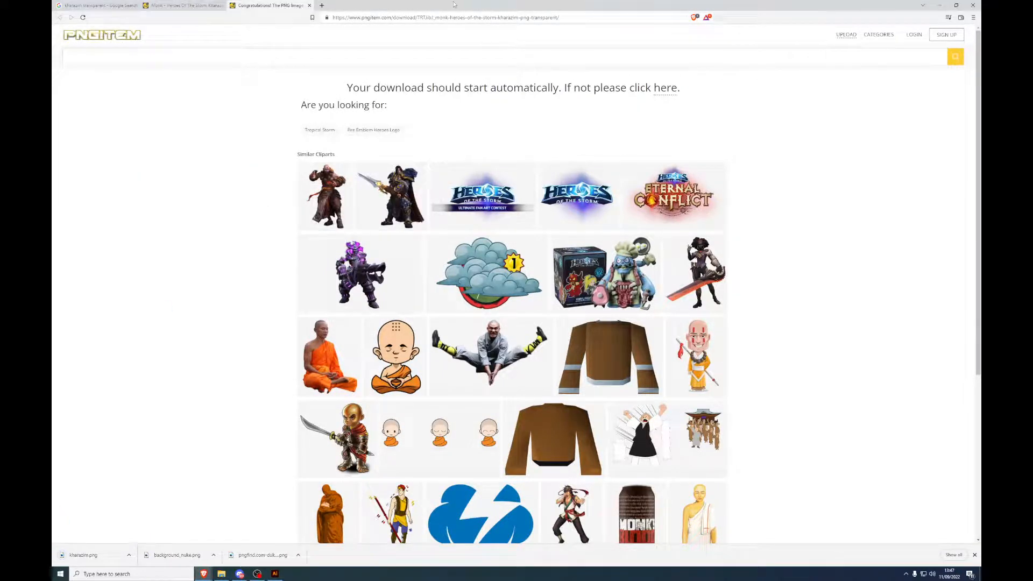
Step: Place the kharazim PNG on the Illustrator poster and scale the oversized figure down from its lower edge
{"action": "left_click_drag", "start_coordinate": [454, 5], "coordinate": [454, 0]}
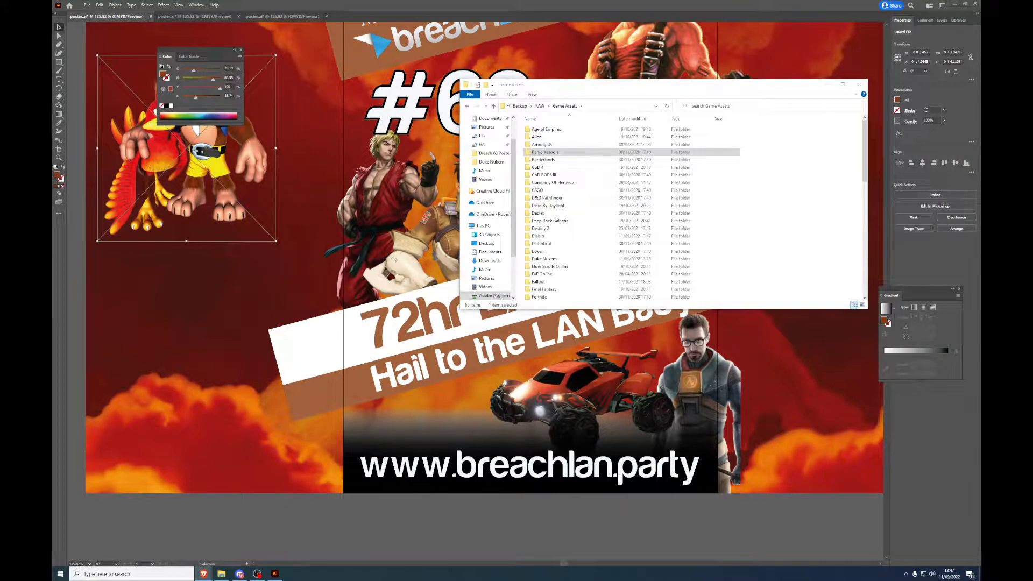
{"action": "left_click_drag", "start_coordinate": [454, 0], "coordinate": [399, 296]}
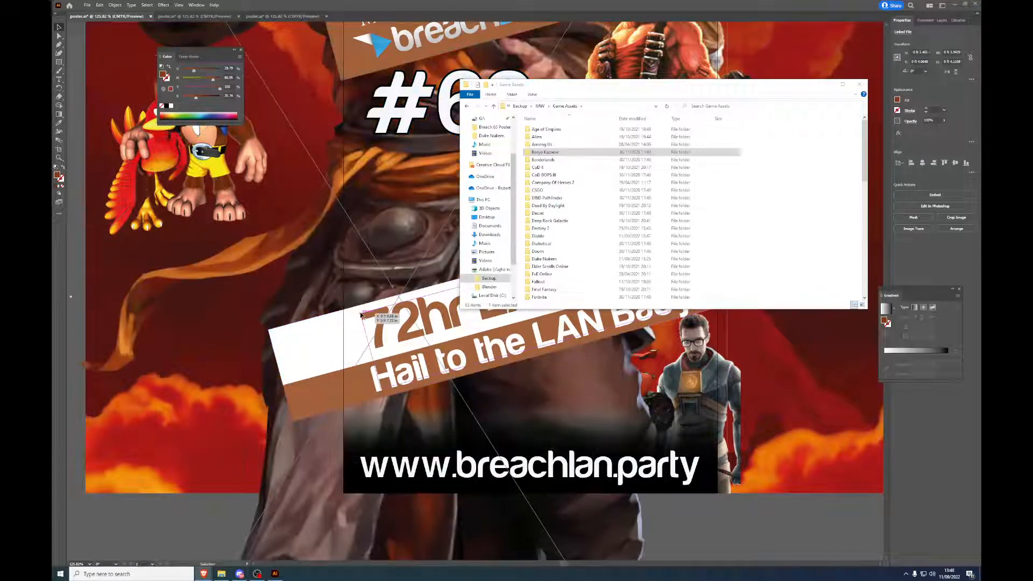
{"action": "scroll", "coordinate": [373, 397], "scroll_direction": "down", "scroll_amount": 3}
{"action": "scroll", "coordinate": [373, 397], "scroll_direction": "down", "scroll_amount": 10}
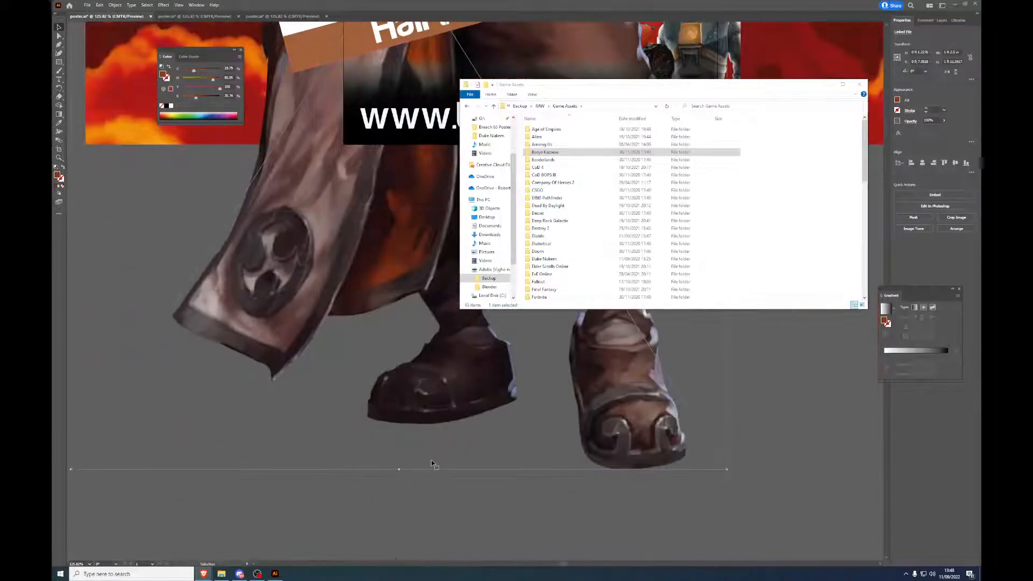
{"action": "left_click_drag", "start_coordinate": [399, 470], "coordinate": [398, 243]}
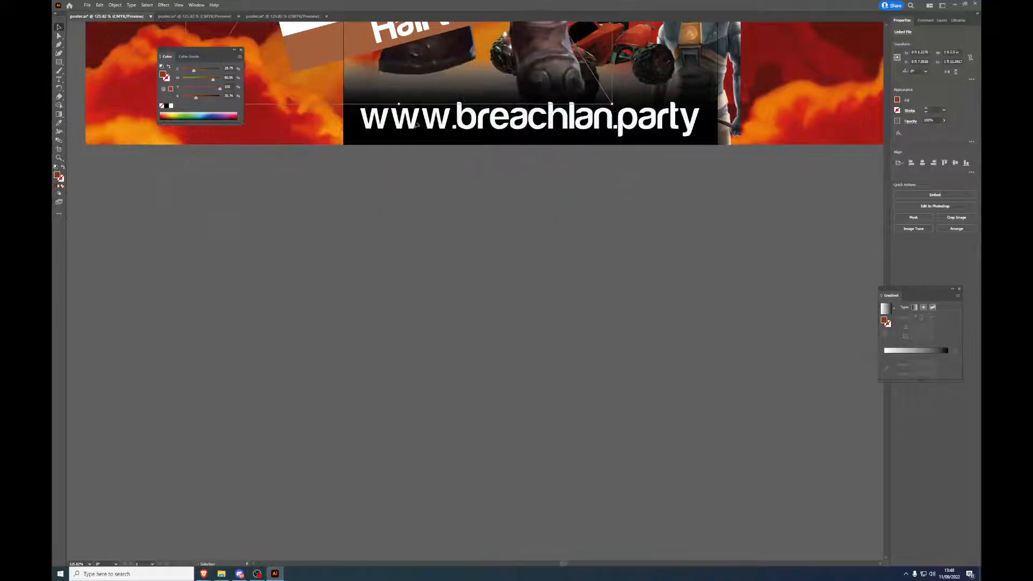
Step: Move the monk to the poster's left side and shrink him to fit below the Banjo-Kazooie picture
{"action": "scroll", "coordinate": [257, 108], "scroll_direction": "up", "scroll_amount": 5}
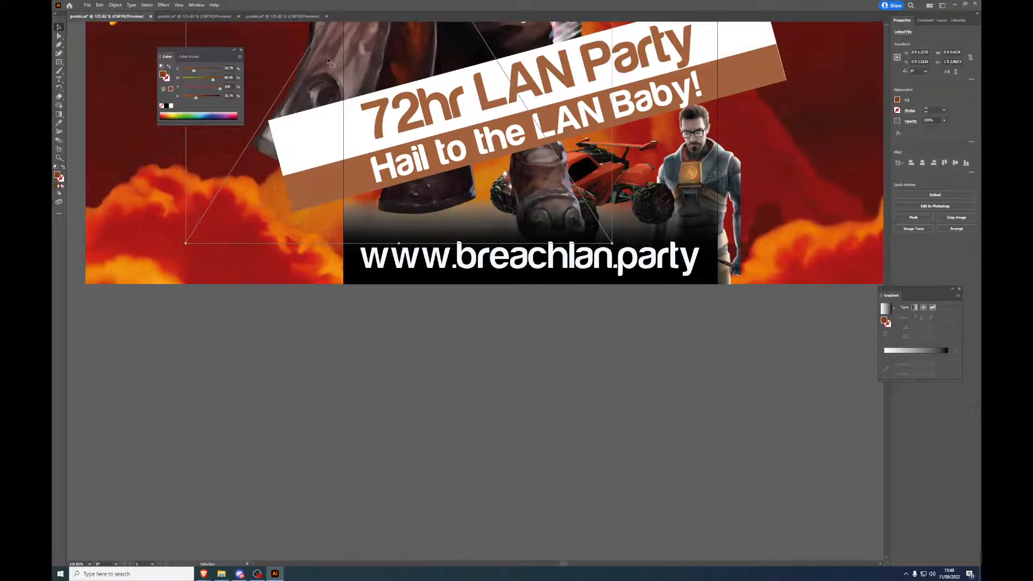
{"action": "left_click_drag", "start_coordinate": [319, 63], "coordinate": [211, 487]}
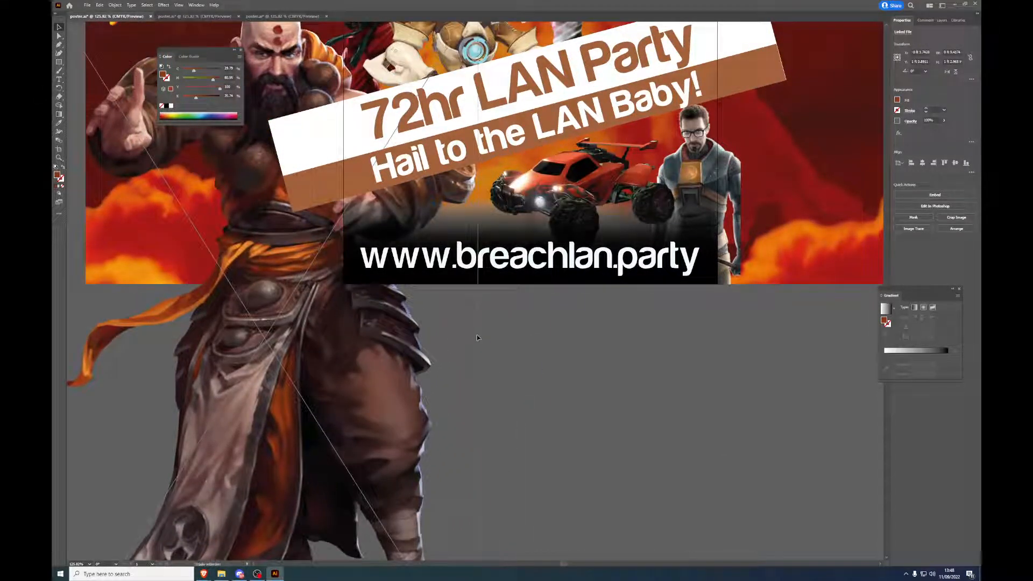
{"action": "left_click_drag", "start_coordinate": [478, 337], "coordinate": [250, 253]}
{"action": "scroll", "coordinate": [481, 446], "scroll_direction": "up", "scroll_amount": 10}
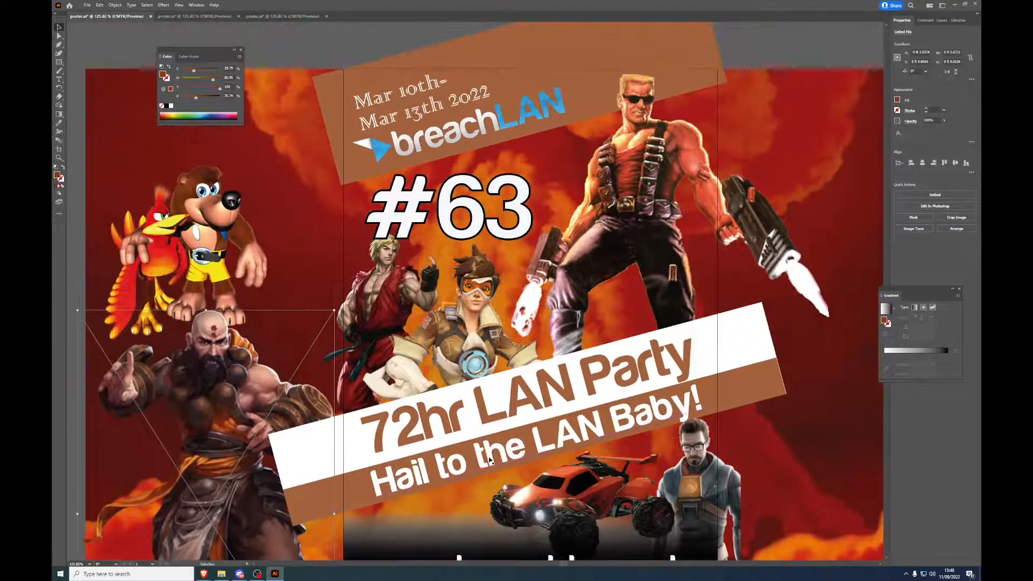
{"action": "left_click_drag", "start_coordinate": [225, 359], "coordinate": [228, 332]}
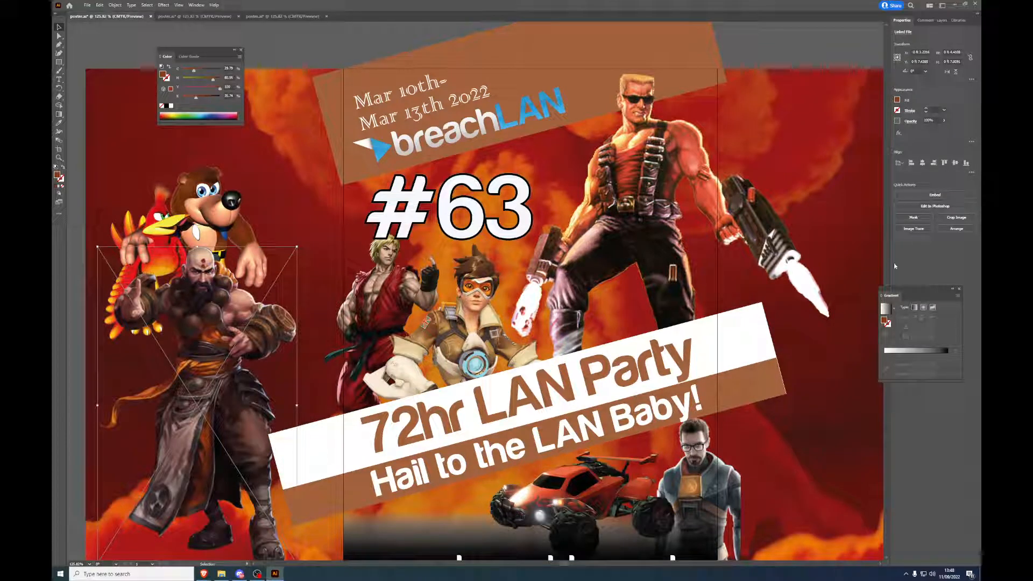
Step: Move the monk to the poster's lower-right area beside Gordon Freeman, and shift the Rocket League car left above the web address
{"action": "left_click_drag", "start_coordinate": [200, 342], "coordinate": [824, 478]}
{"action": "left_click_drag", "start_coordinate": [586, 489], "coordinate": [476, 504]}
{"action": "scroll", "coordinate": [427, 499], "scroll_direction": "down", "scroll_amount": 4}
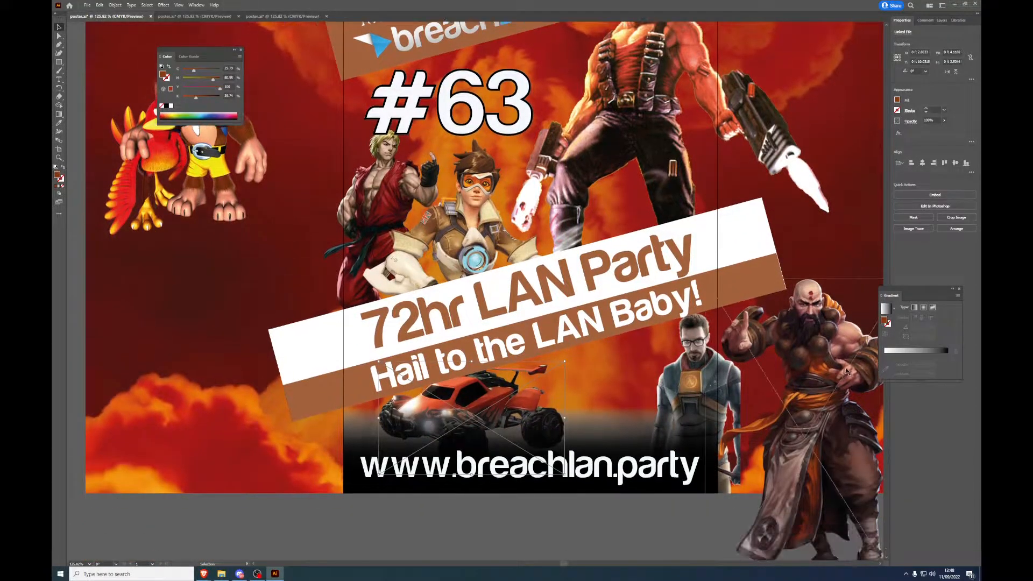
Step: Move the monk leftward so he stands between the Rocket League car and Gordon Freeman, behind the web address
{"action": "left_click_drag", "start_coordinate": [845, 373], "coordinate": [652, 417]}
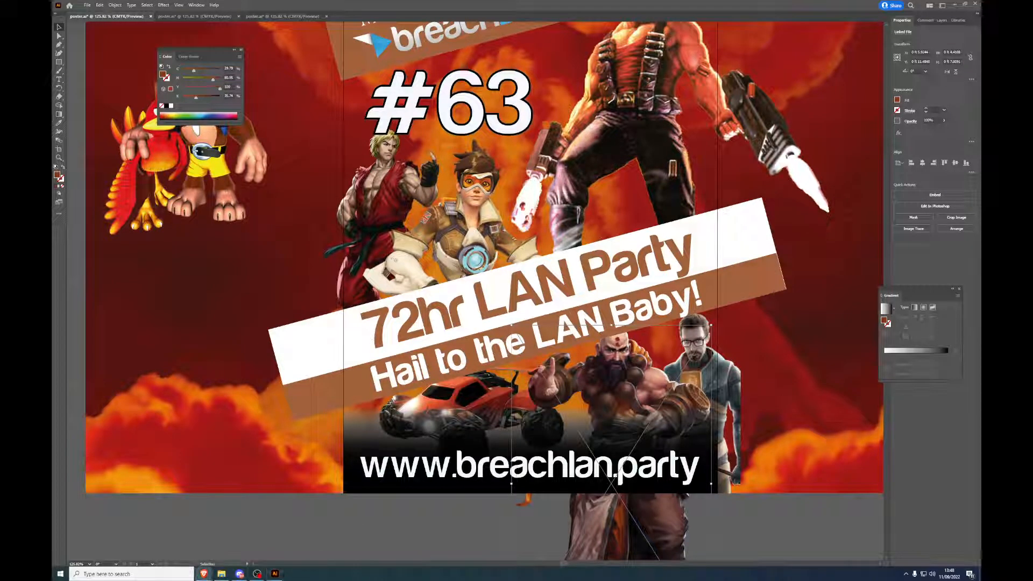
Step: Switch to the browser and search PNGitem from its home page for "blaze starcraft"
{"action": "left_click", "coordinate": [204, 574]}
{"action": "double_click", "coordinate": [632, 79]}
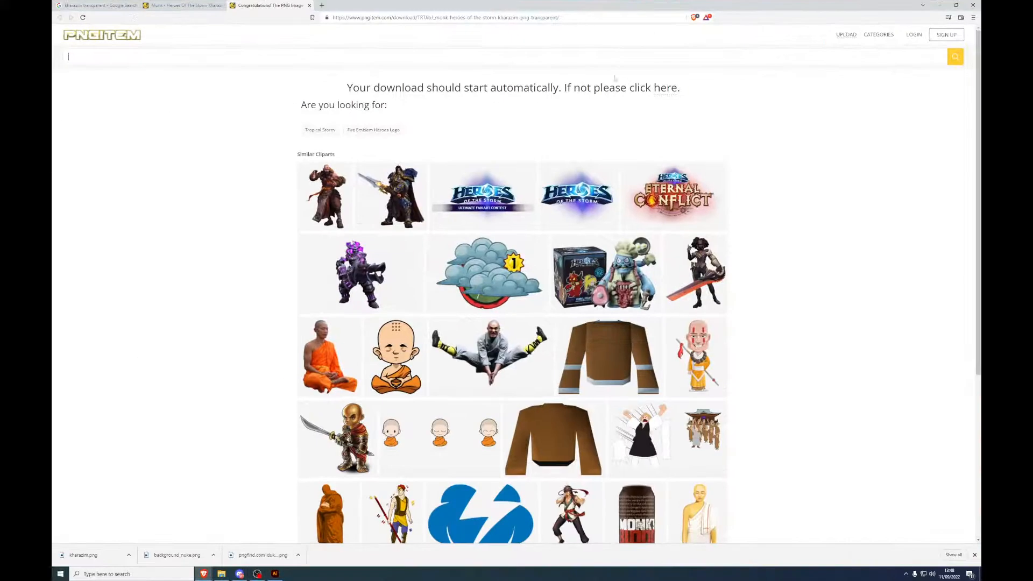
{"action": "left_click", "coordinate": [132, 38]}
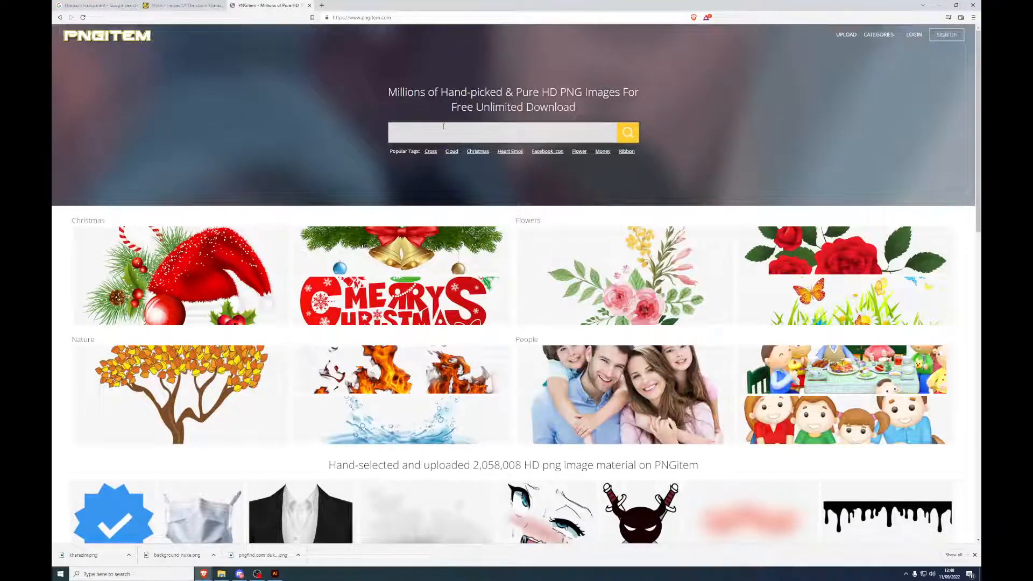
{"action": "left_click", "coordinate": [443, 127]}
{"action": "type", "text": "blaze starcraft"}
{"action": "key", "text": "Return"}
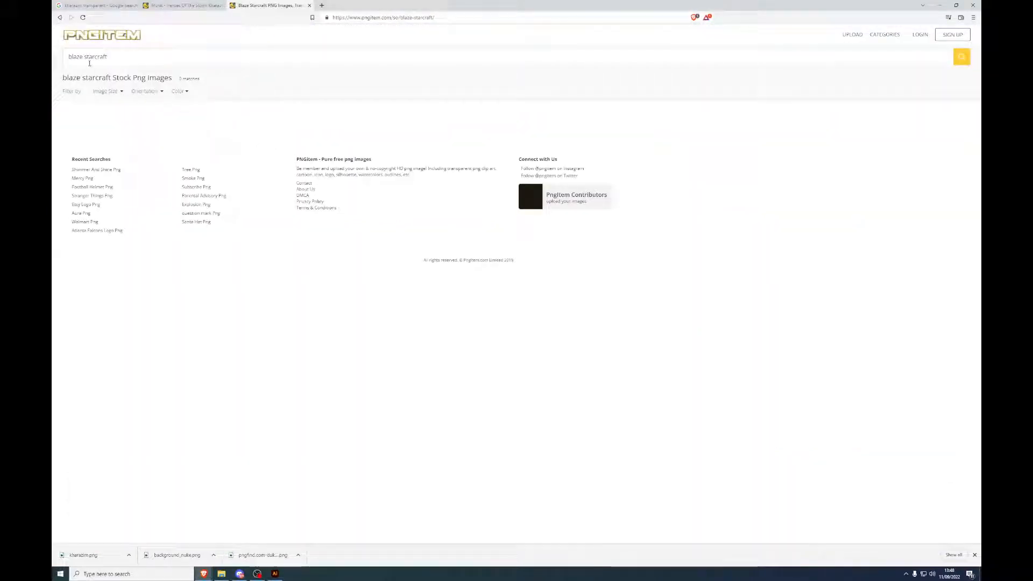
Step: Change the PNGitem search to "starcraft fire"
{"action": "left_click_drag", "start_coordinate": [85, 59], "coordinate": [61, 55]}
{"action": "key", "text": "BackSpace"}
{"action": "key", "text": "Return"}
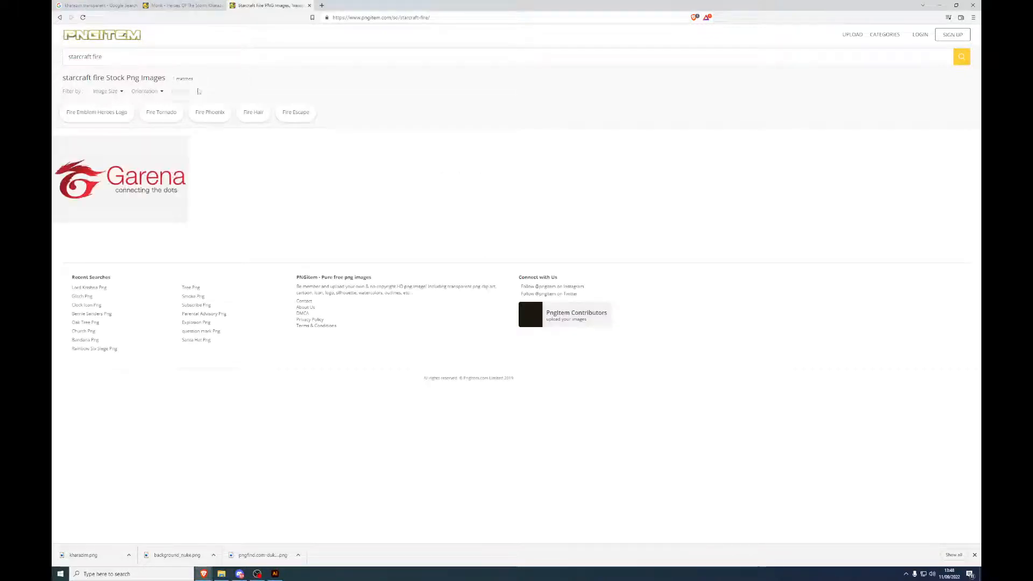
Step: Search Google Images for "starcraft blaze transparent" and preview the first two Blaze pictures
{"action": "left_click", "coordinate": [366, 18]}
{"action": "type", "text": "starcraft "}
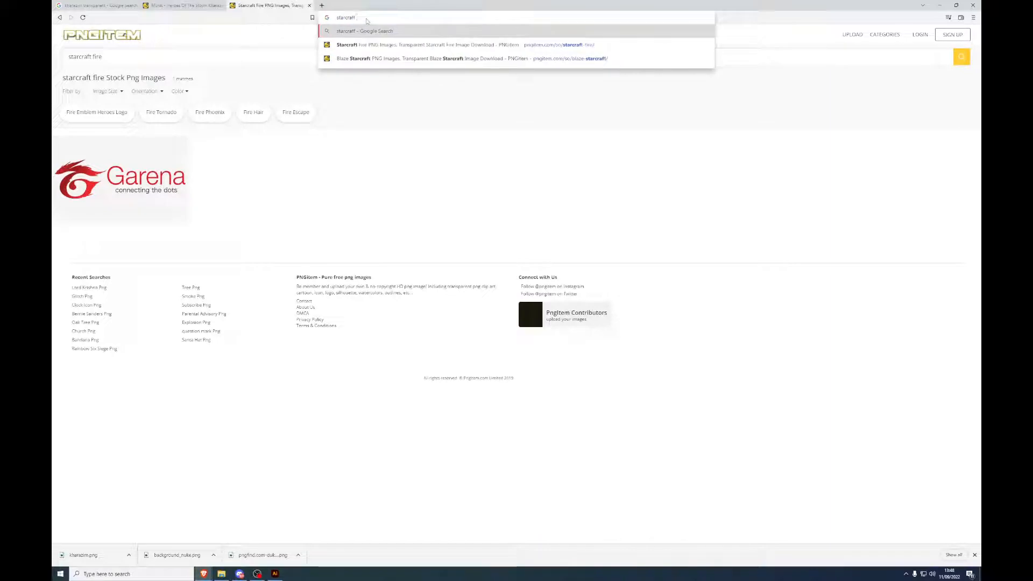
{"action": "type", "text": "blaze"}
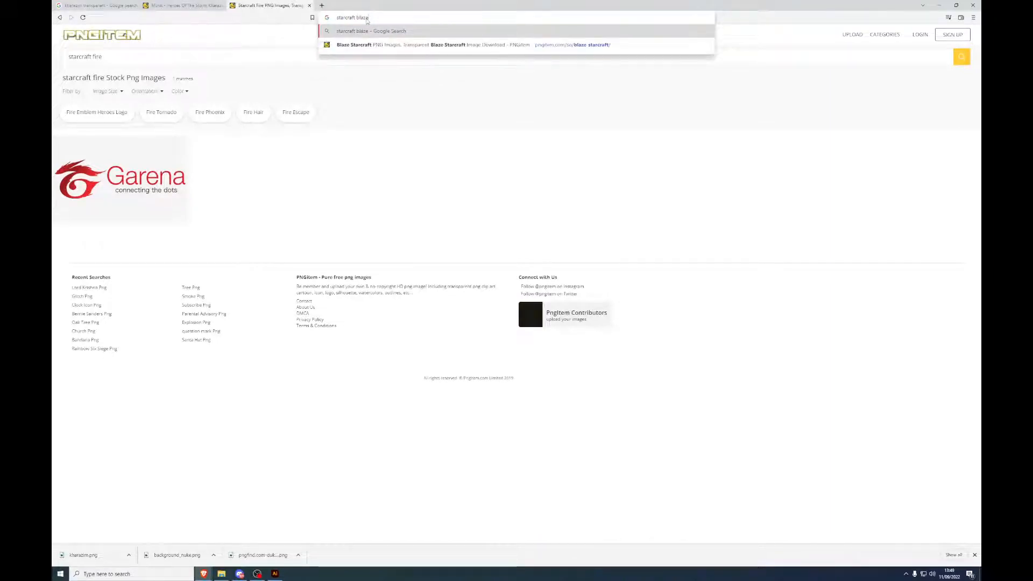
{"action": "key", "text": "Return"}
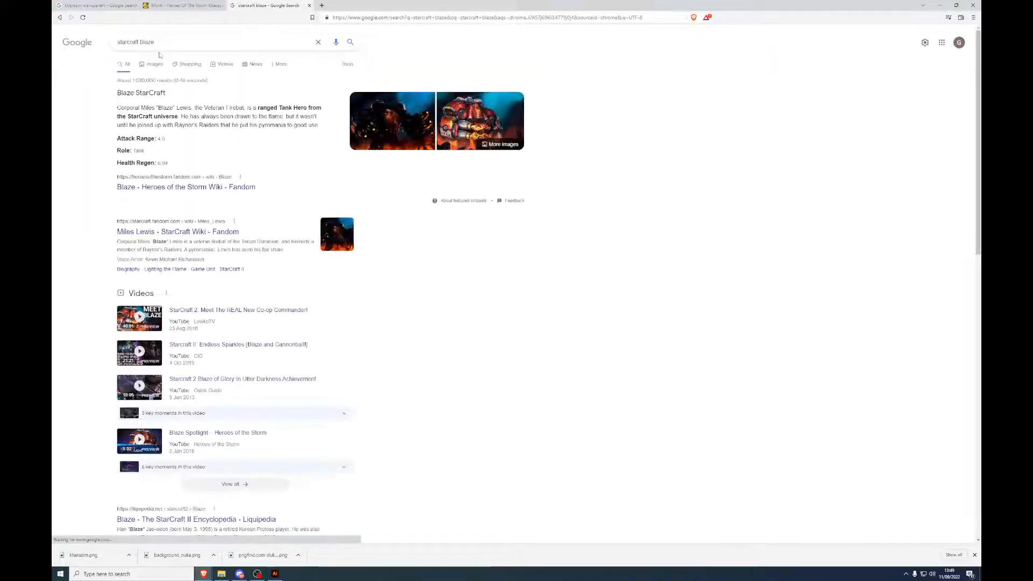
{"action": "left_click", "coordinate": [161, 64]}
{"action": "left_click", "coordinate": [171, 42]}
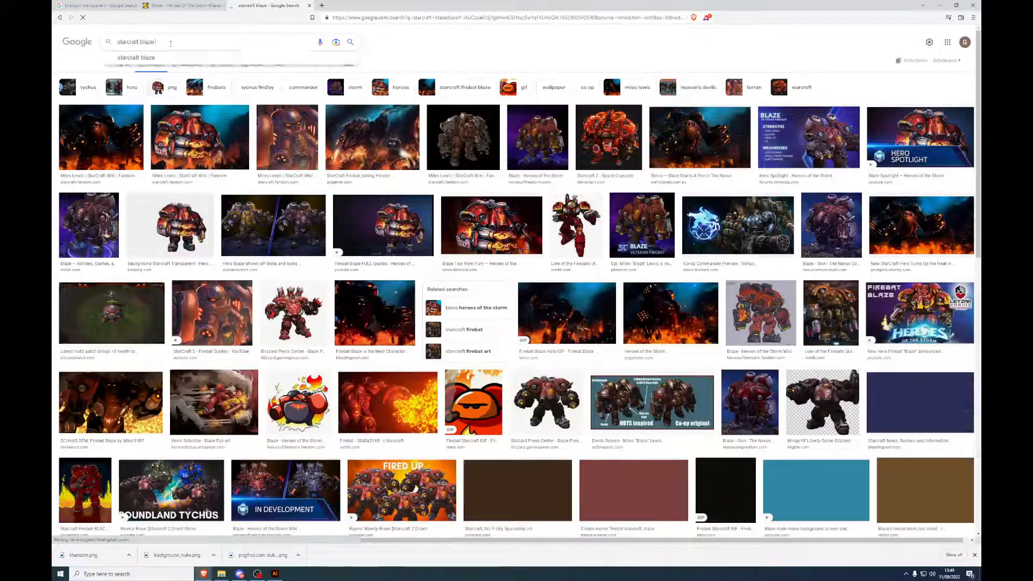
{"action": "type", "text": "transparent"}
{"action": "key", "text": "Return"}
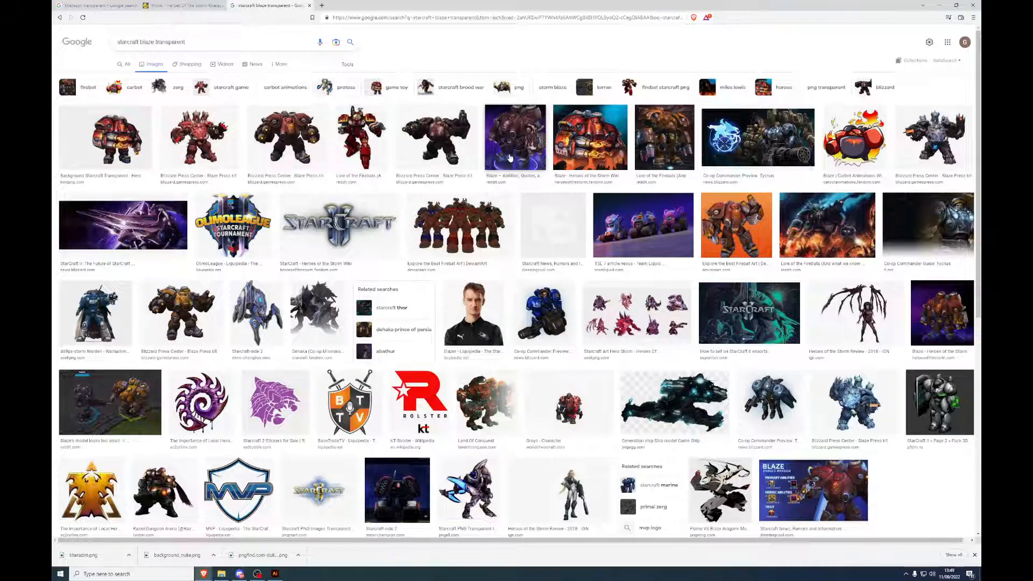
{"action": "left_click", "coordinate": [180, 138]}
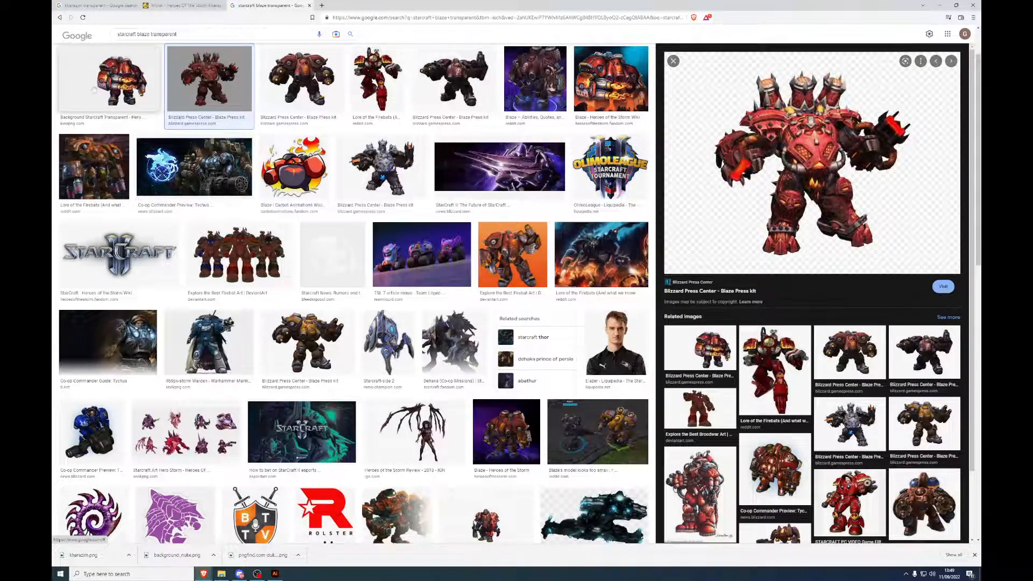
{"action": "left_click", "coordinate": [111, 79]}
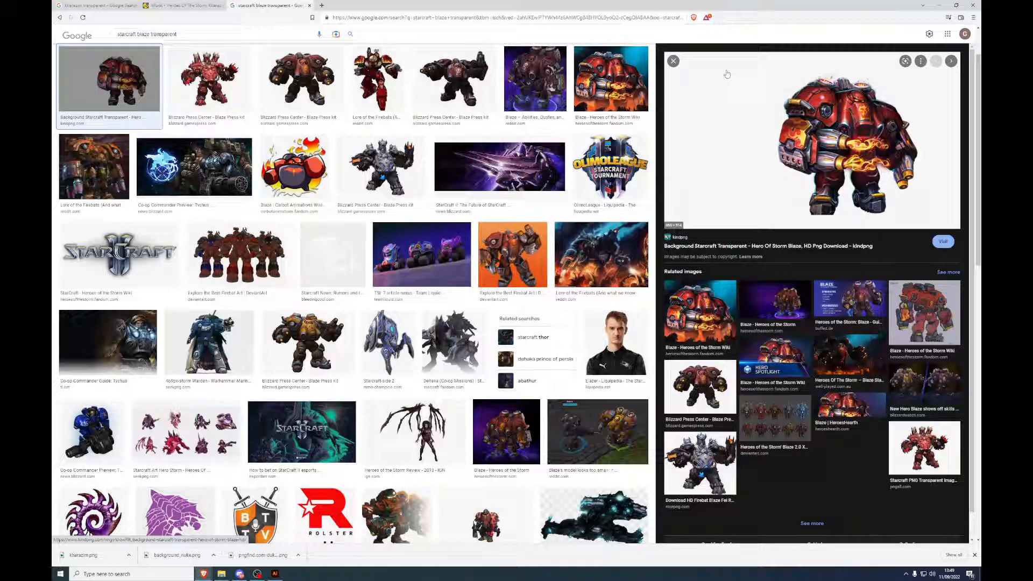
Step: Search Google Images for "ragnaros transparent" and download the first result, the Heroes of the Storm Ragnaros, from KindPNG
{"action": "triple_click", "coordinate": [185, 34]}
{"action": "type", "text": "ragnaro"}
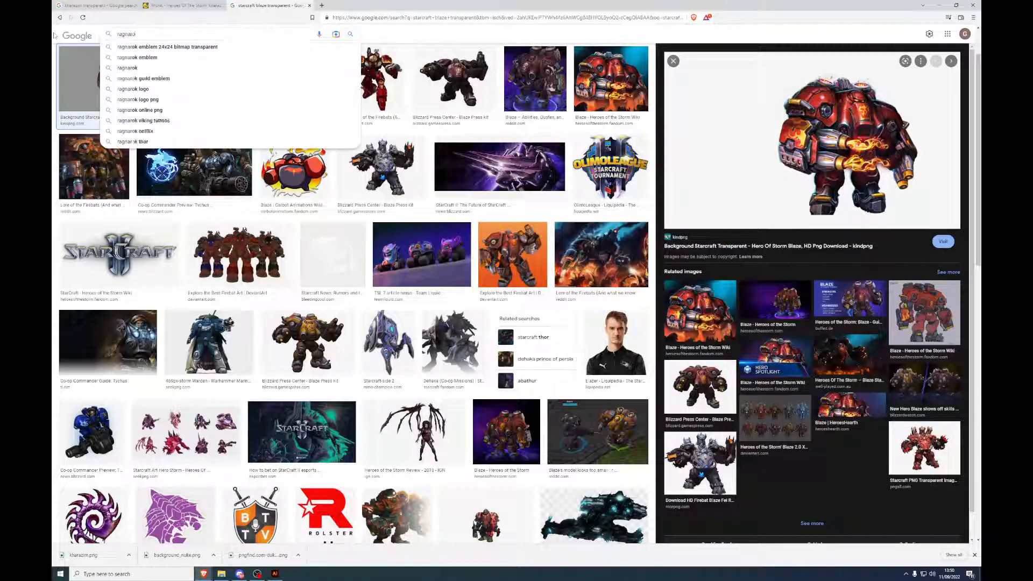
{"action": "type", "text": "s transparent"}
{"action": "key", "text": "Return"}
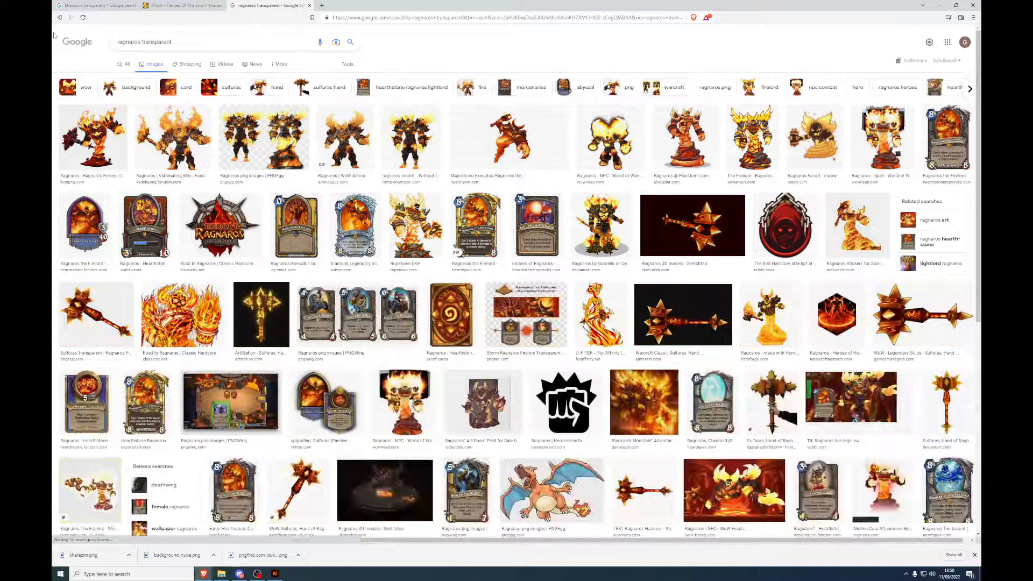
{"action": "left_click", "coordinate": [93, 137]}
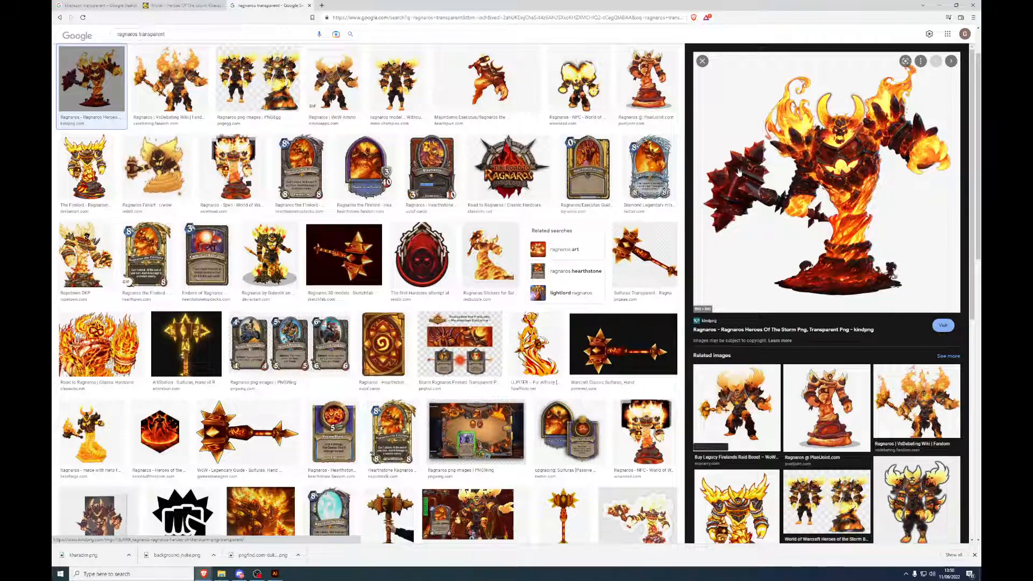
{"action": "left_click", "coordinate": [943, 327]}
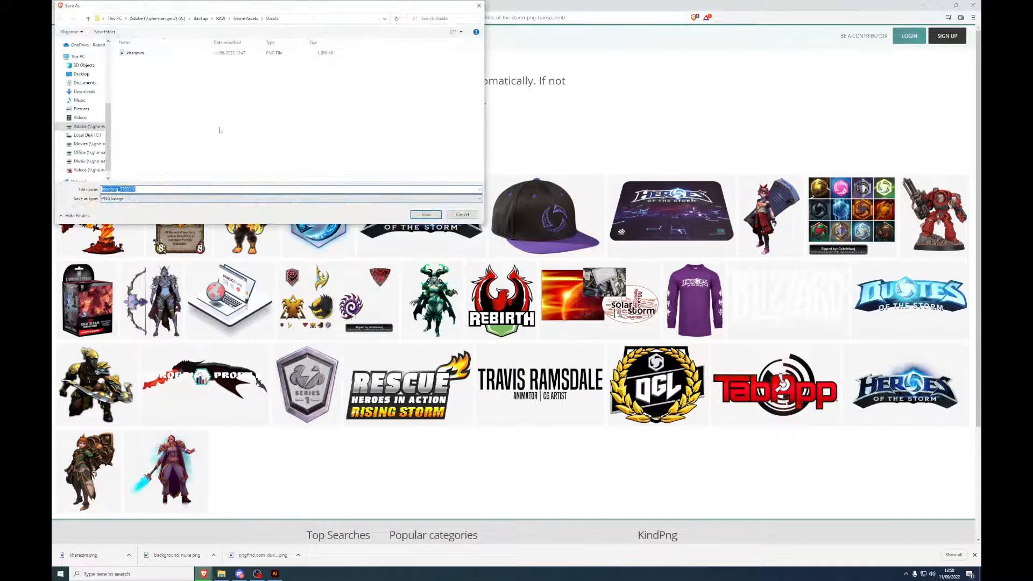
Step: Create a folder named "World of Warcraft" inside Game Assets for the download
{"action": "left_click", "coordinate": [246, 18]}
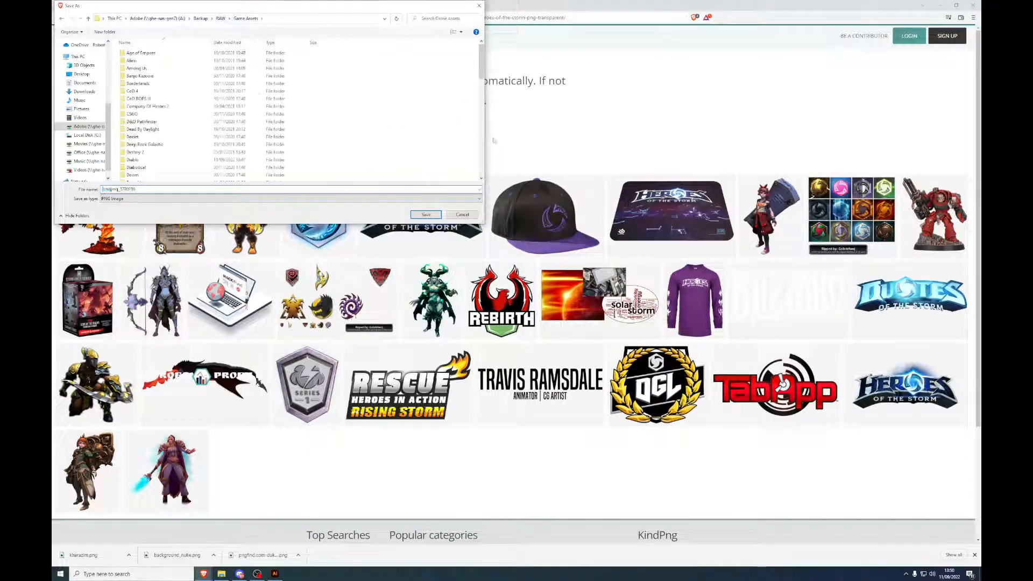
{"action": "right_click", "coordinate": [464, 101]}
{"action": "mouse_move", "coordinate": [516, 171]}
{"action": "left_click", "coordinate": [575, 179]}
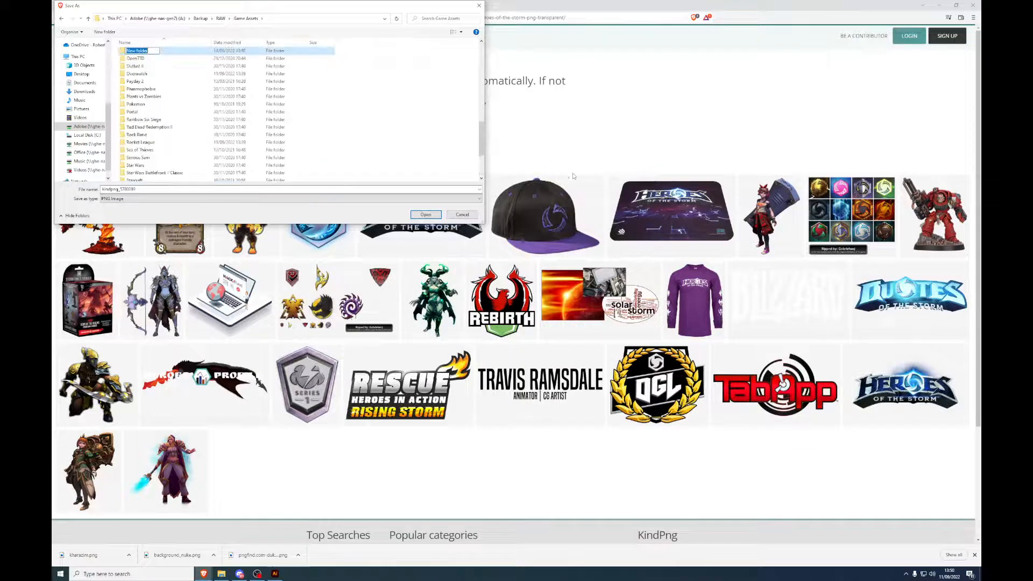
{"action": "type", "text": "World of Warcraft"}
{"action": "key", "text": "Return"}
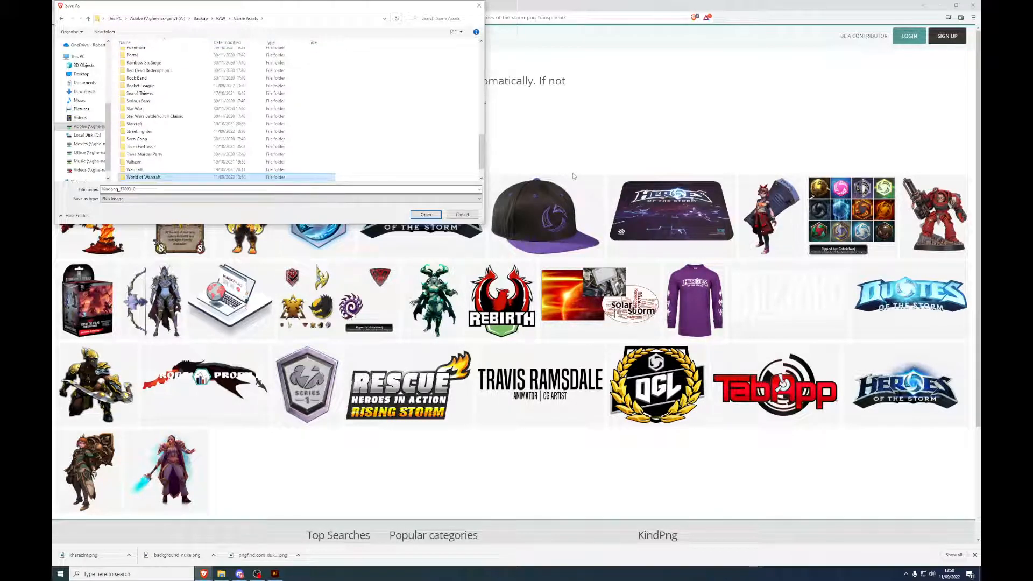
Step: Save the downloaded PNG as "ragnaros" in the World of Warcraft folder
{"action": "key", "text": "Return"}
{"action": "left_click", "coordinate": [281, 189]}
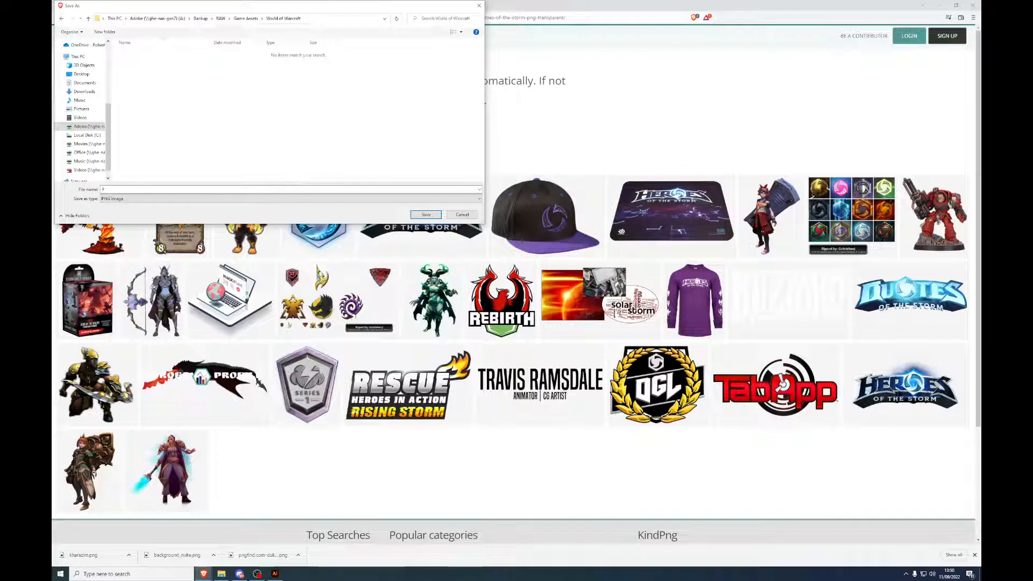
{"action": "key", "text": "Return"}
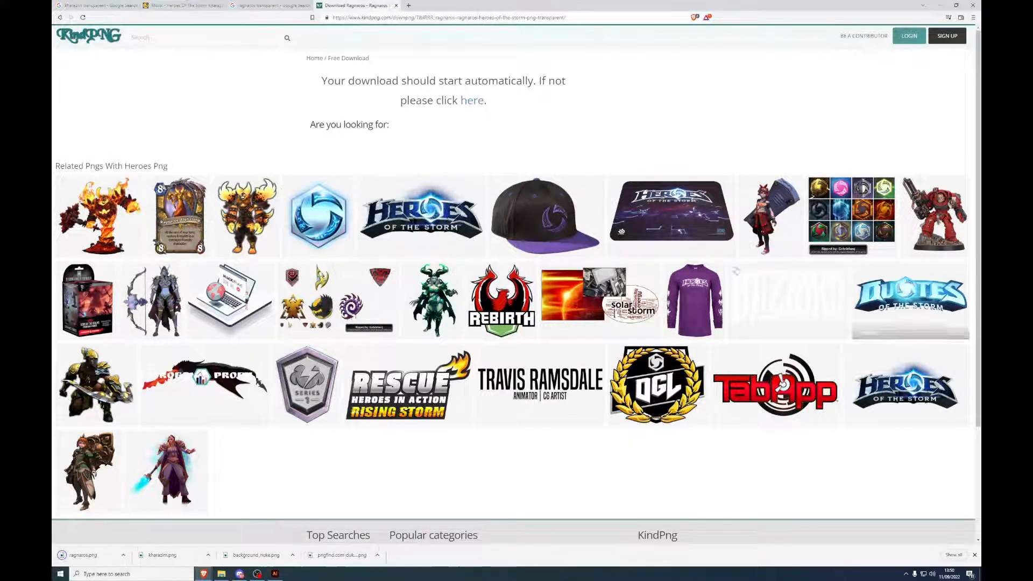
Step: Place the ragnaros PNG on the Illustrator poster and scale the oversized figure down from its lower edge
{"action": "left_click", "coordinate": [941, 6]}
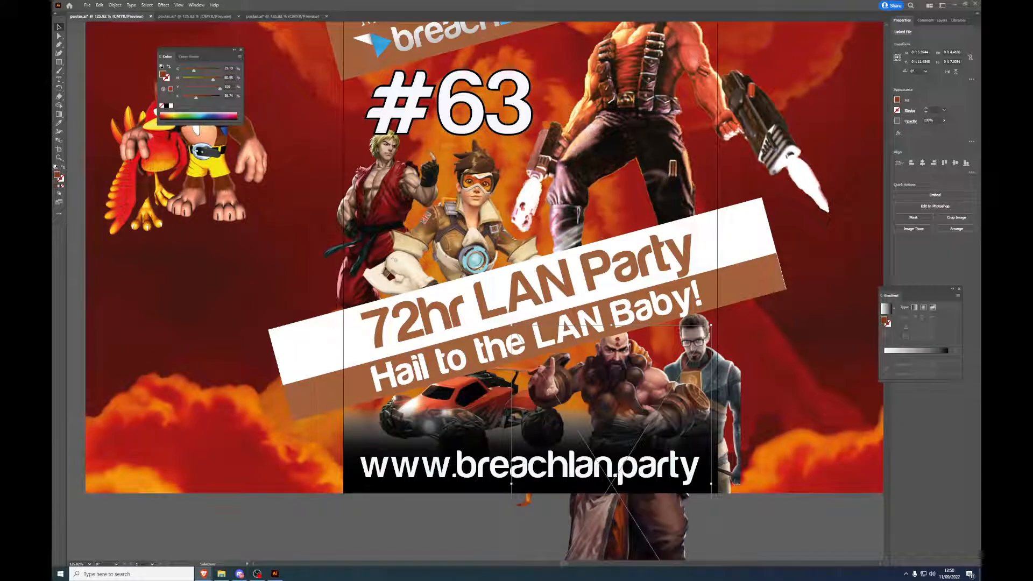
{"action": "left_click_drag", "start_coordinate": [840, 329], "coordinate": [635, 276]}
{"action": "scroll", "coordinate": [479, 457], "scroll_direction": "down", "scroll_amount": 3}
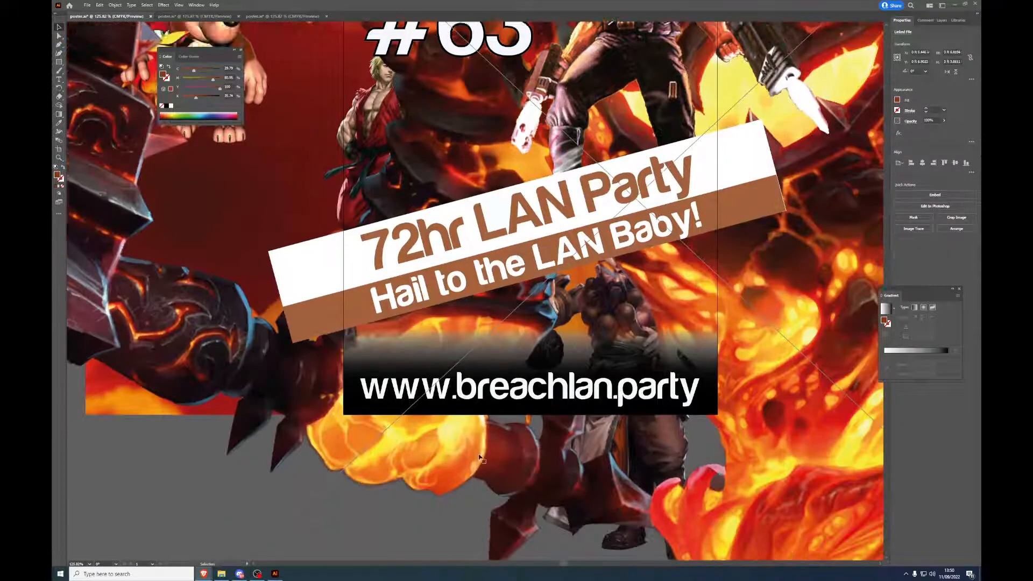
{"action": "scroll", "coordinate": [479, 457], "scroll_direction": "down", "scroll_amount": 15}
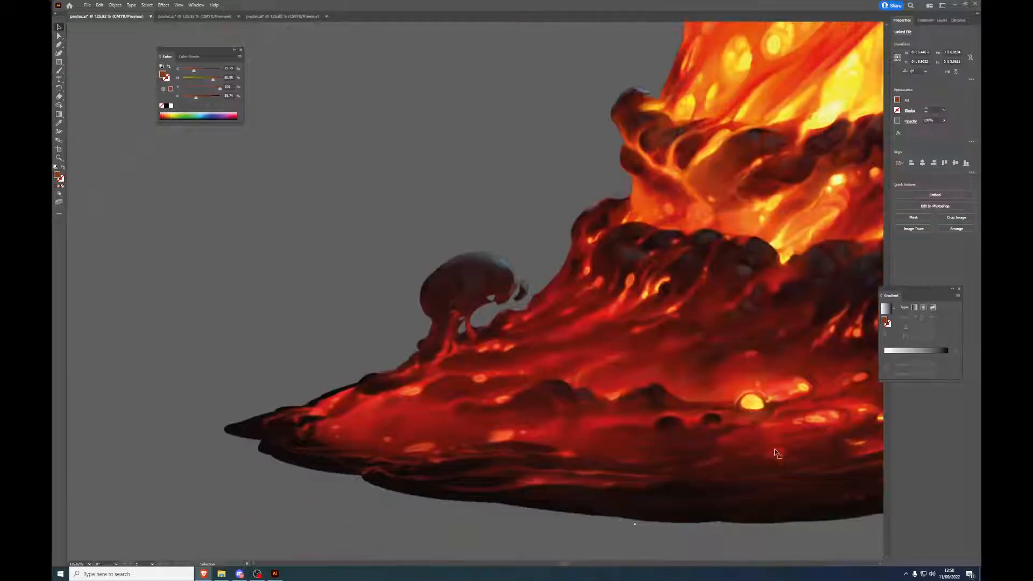
{"action": "left_click_drag", "start_coordinate": [636, 525], "coordinate": [615, 92]}
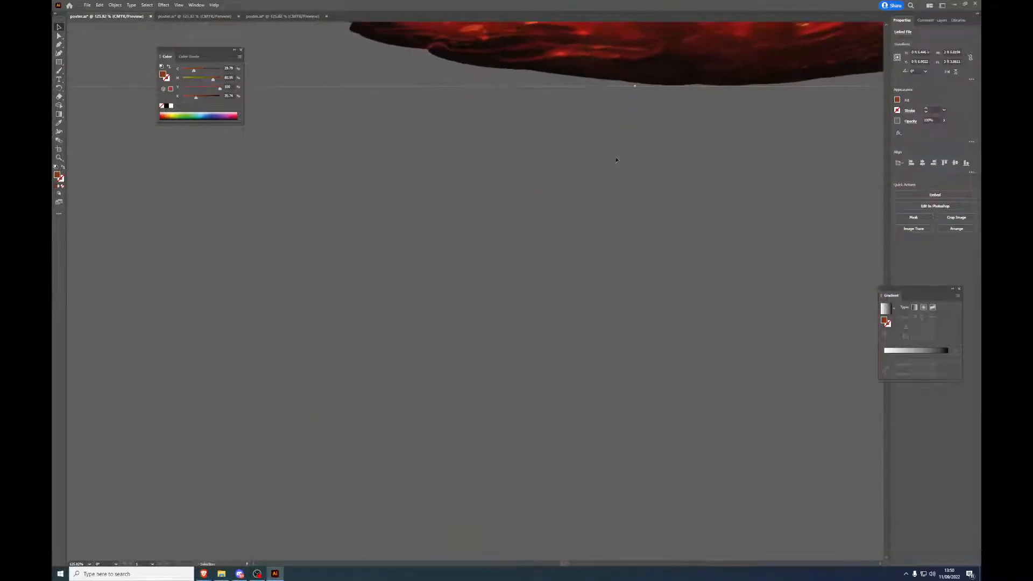
{"action": "scroll", "coordinate": [635, 205], "scroll_direction": "up", "scroll_amount": 11}
{"action": "scroll", "coordinate": [660, 258], "scroll_direction": "up", "scroll_amount": 1}
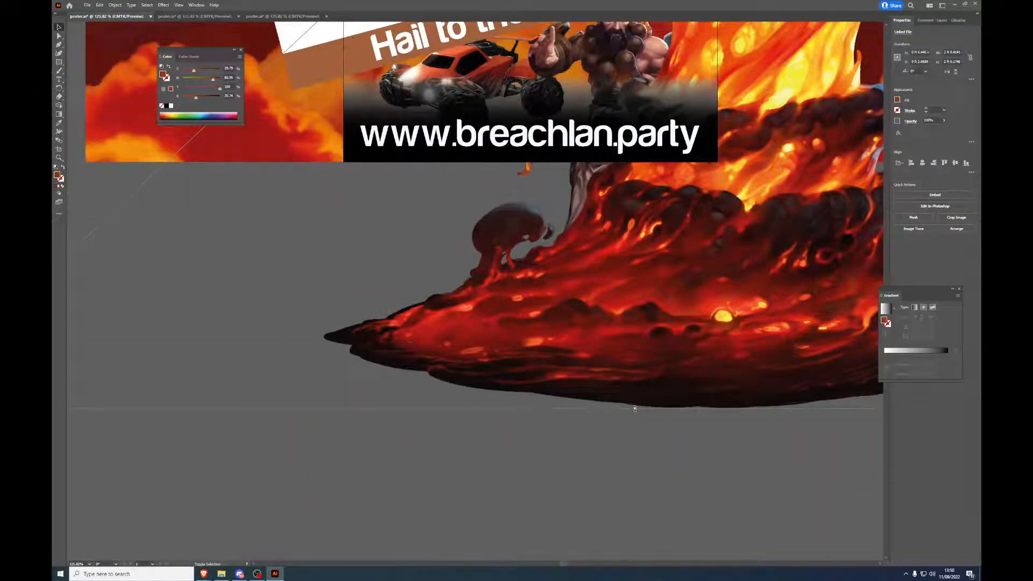
{"action": "left_click_drag", "start_coordinate": [638, 406], "coordinate": [675, 115]}
Step: Move Ragnaros to the poster's left side and resize him from his lower edge
{"action": "scroll", "coordinate": [675, 116], "scroll_direction": "up", "scroll_amount": 8}
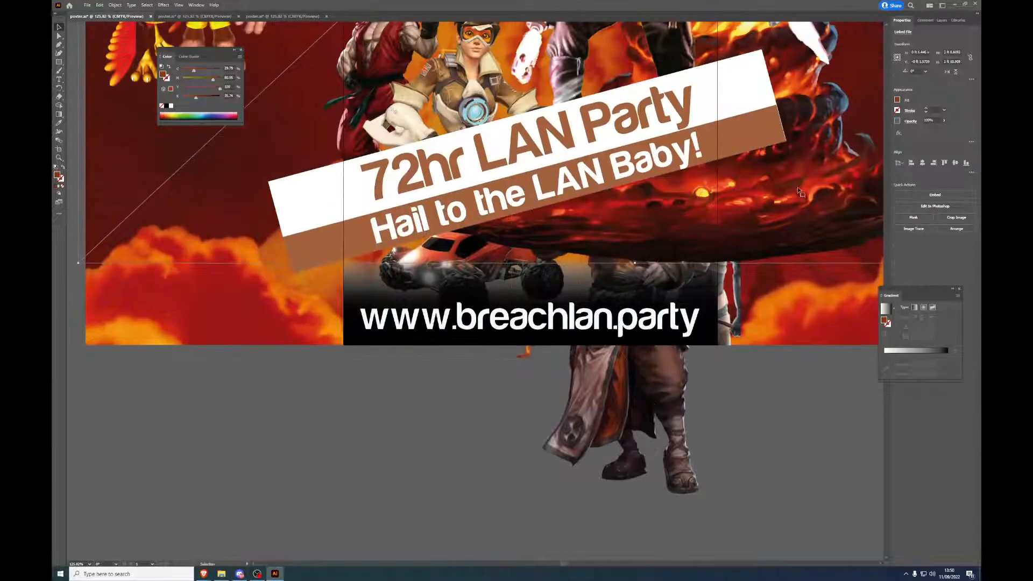
{"action": "left_click_drag", "start_coordinate": [716, 247], "coordinate": [437, 463]}
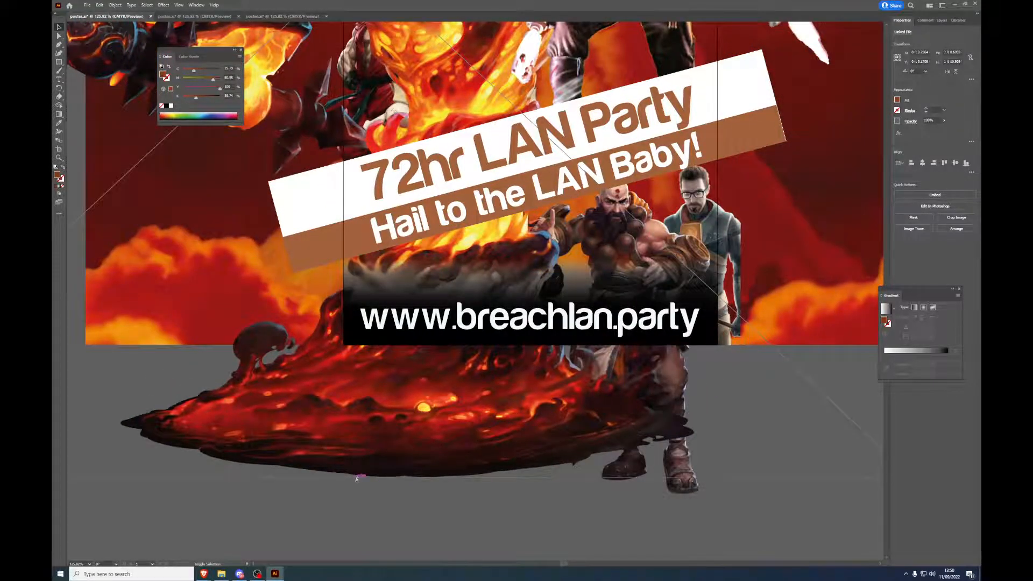
{"action": "left_click_drag", "start_coordinate": [356, 479], "coordinate": [393, 111]}
{"action": "scroll", "coordinate": [350, 119], "scroll_direction": "up", "scroll_amount": 5}
{"action": "left_click_drag", "start_coordinate": [322, 172], "coordinate": [271, 304]}
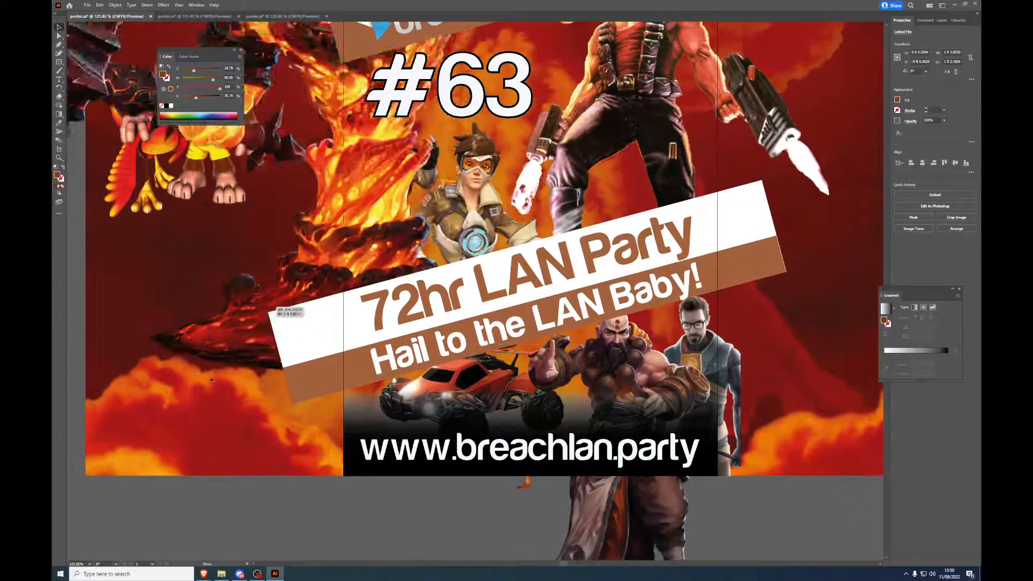
{"action": "left_click_drag", "start_coordinate": [211, 380], "coordinate": [237, 516]}
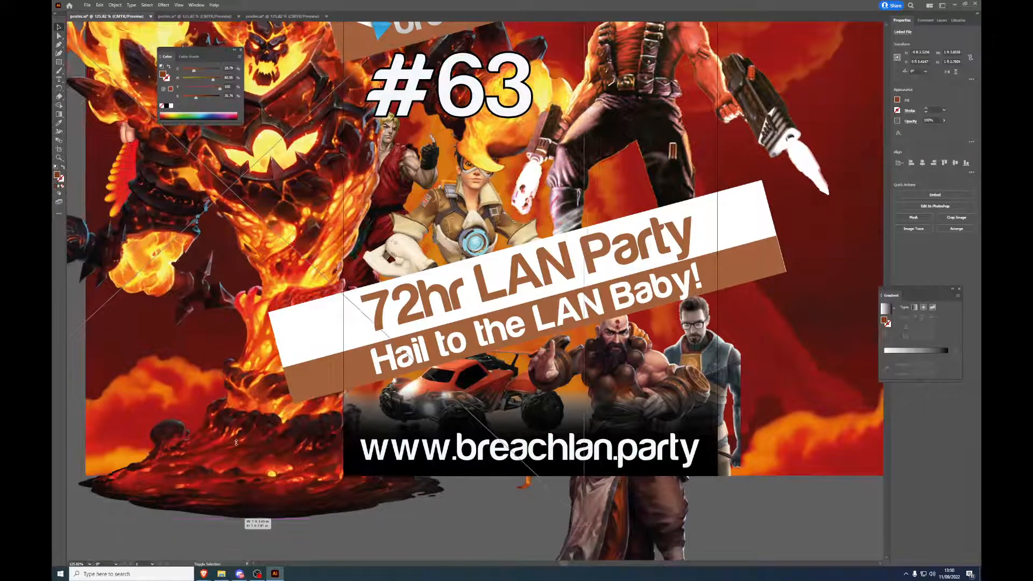
Step: Position a reduced Ragnaros behind Duke Nukem below the breachLAN logo, scaled so his base reaches behind the 72hr LAN Party banner
{"action": "left_click_drag", "start_coordinate": [237, 443], "coordinate": [602, 213]}
{"action": "scroll", "coordinate": [603, 213], "scroll_direction": "up", "scroll_amount": 5}
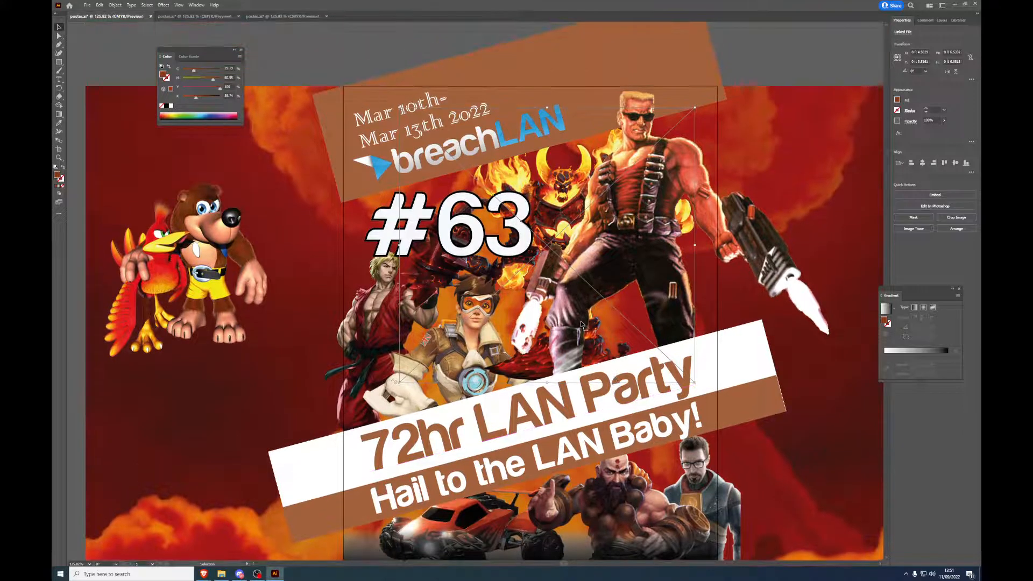
{"action": "left_click_drag", "start_coordinate": [581, 325], "coordinate": [534, 418]}
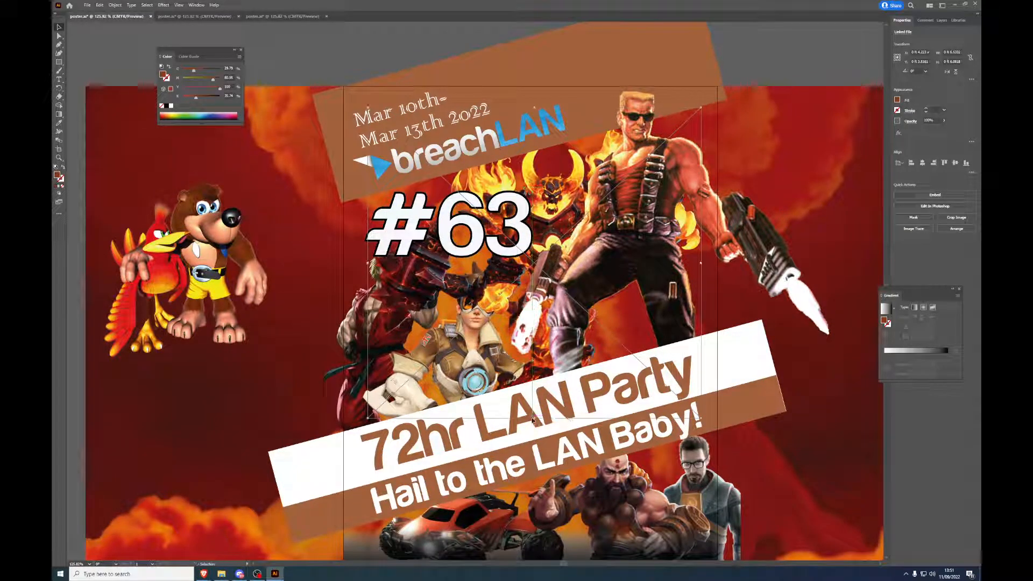
{"action": "left_click_drag", "start_coordinate": [553, 271], "coordinate": [550, 194]}
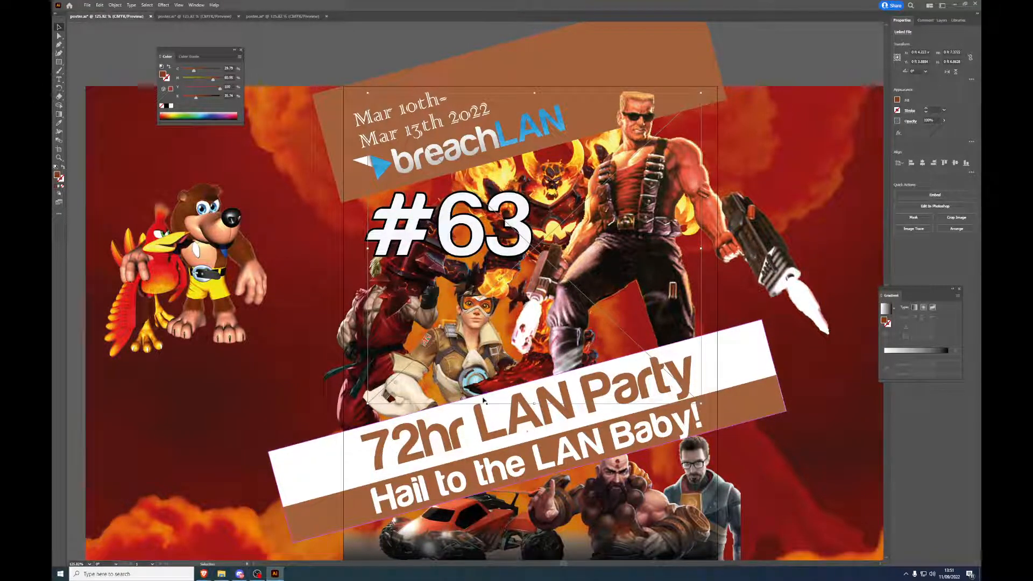
{"action": "left_click_drag", "start_coordinate": [535, 403], "coordinate": [536, 420]}
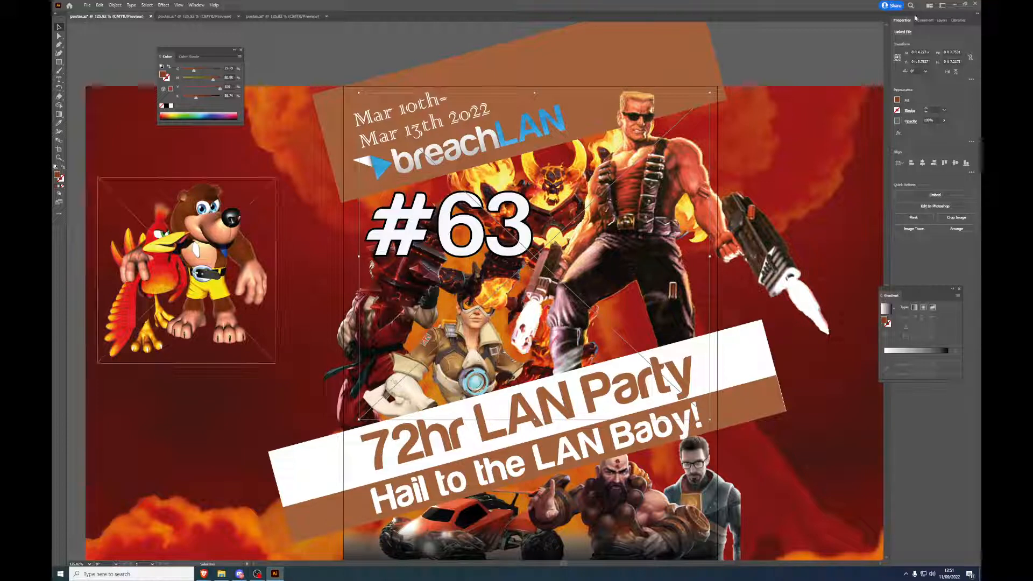
Step: Embed the linked Ragnaros image and the linked bearded monk image in the poster file
{"action": "left_click", "coordinate": [942, 20]}
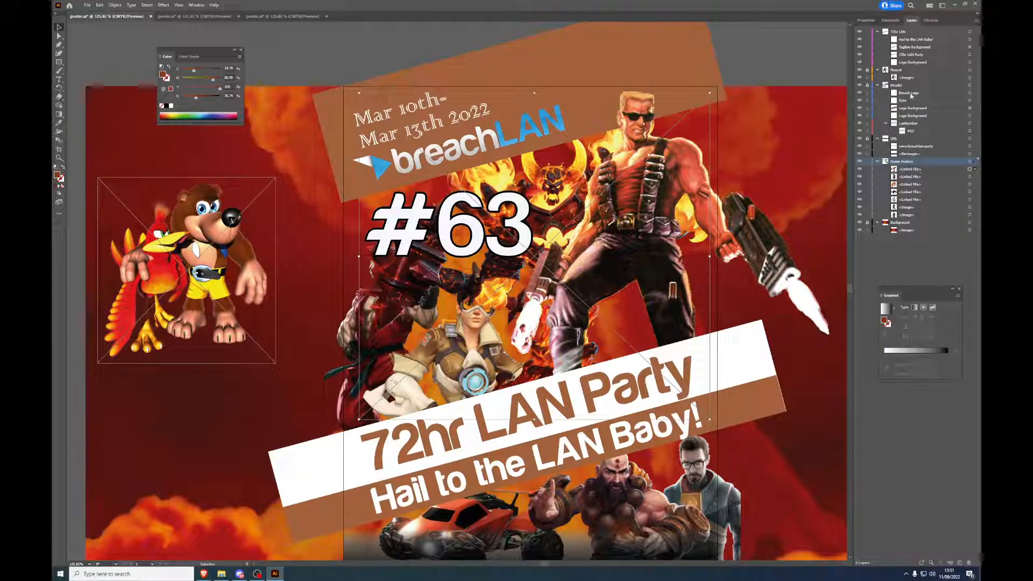
{"action": "left_click", "coordinate": [866, 20]}
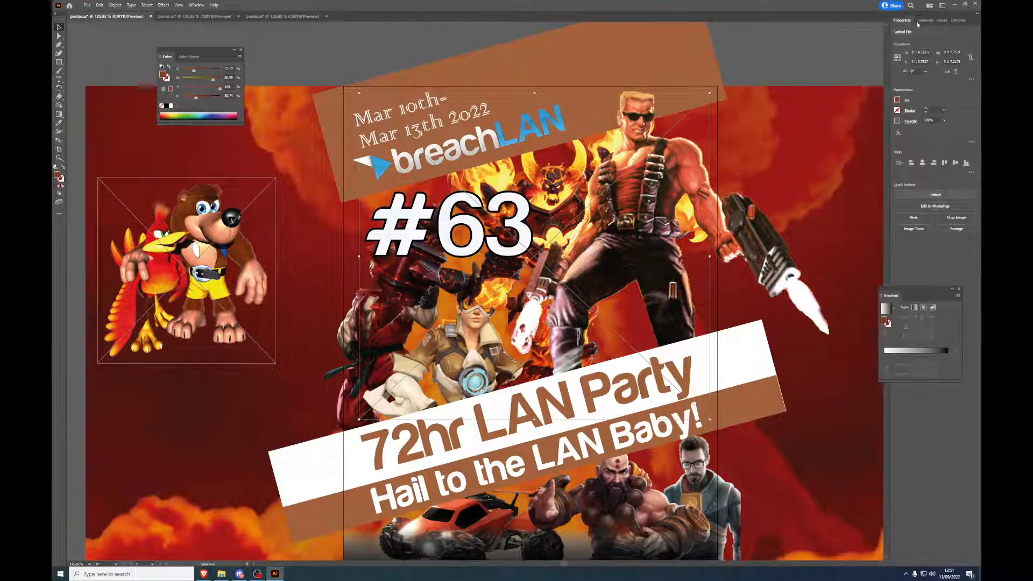
{"action": "left_click", "coordinate": [941, 20]}
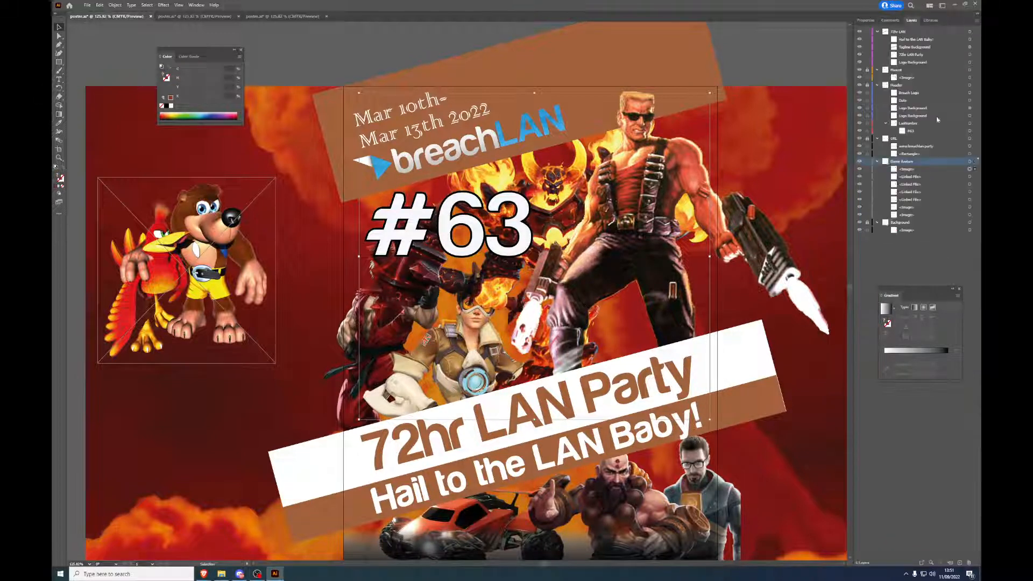
{"action": "left_click", "coordinate": [977, 177]}
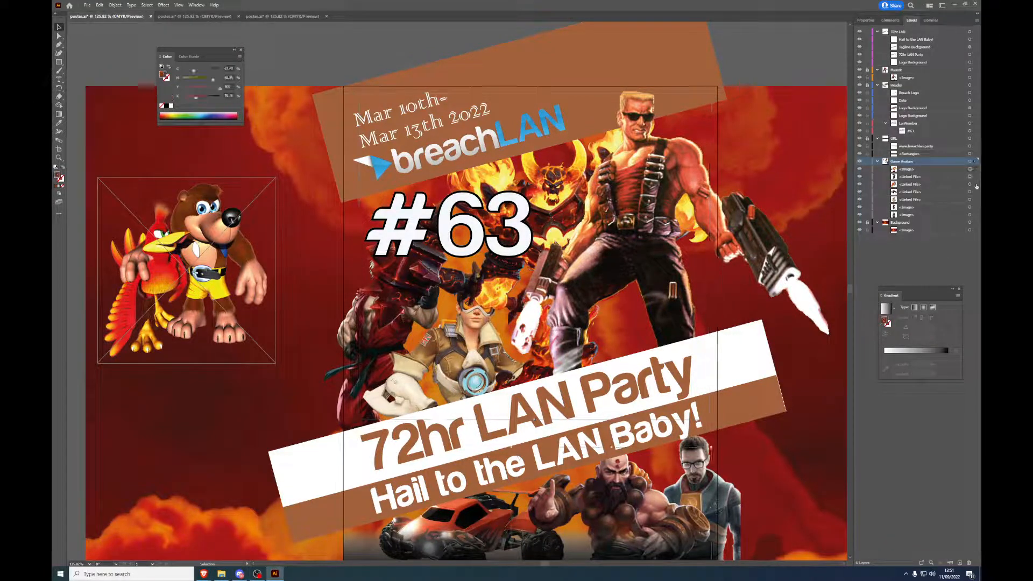
{"action": "left_click", "coordinate": [866, 20]}
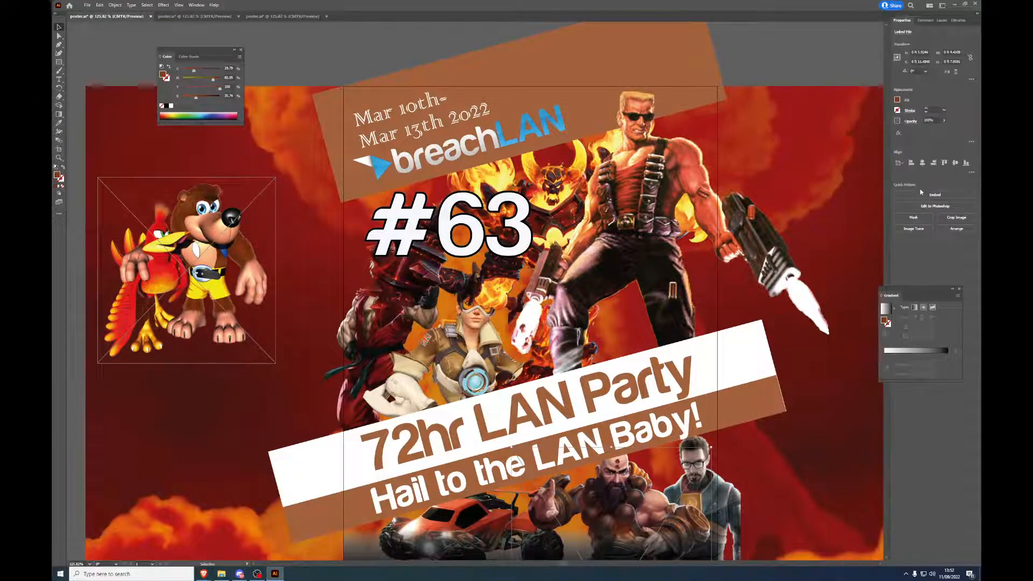
{"action": "left_click", "coordinate": [921, 194]}
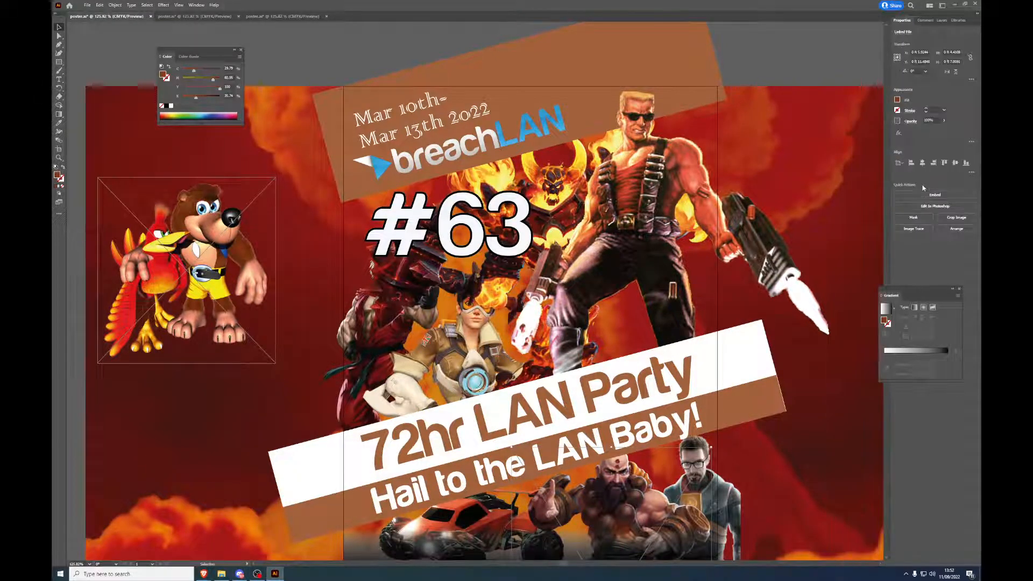
{"action": "left_click", "coordinate": [913, 20]}
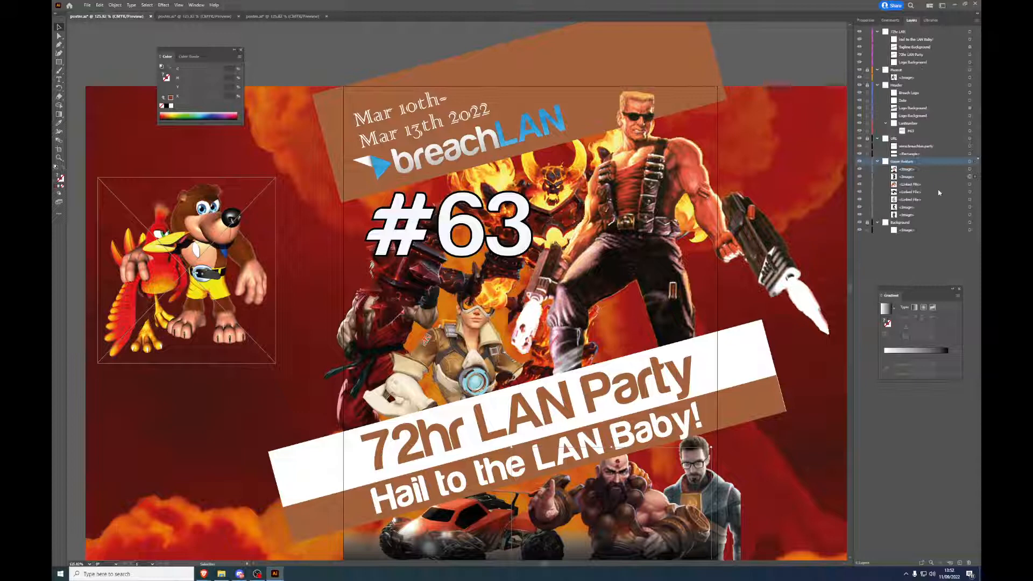
Step: Embed the linked Banjo Kazooie image and the linked Rocket League car image in the poster file
{"action": "left_click", "coordinate": [977, 185]}
{"action": "left_click", "coordinate": [866, 20]}
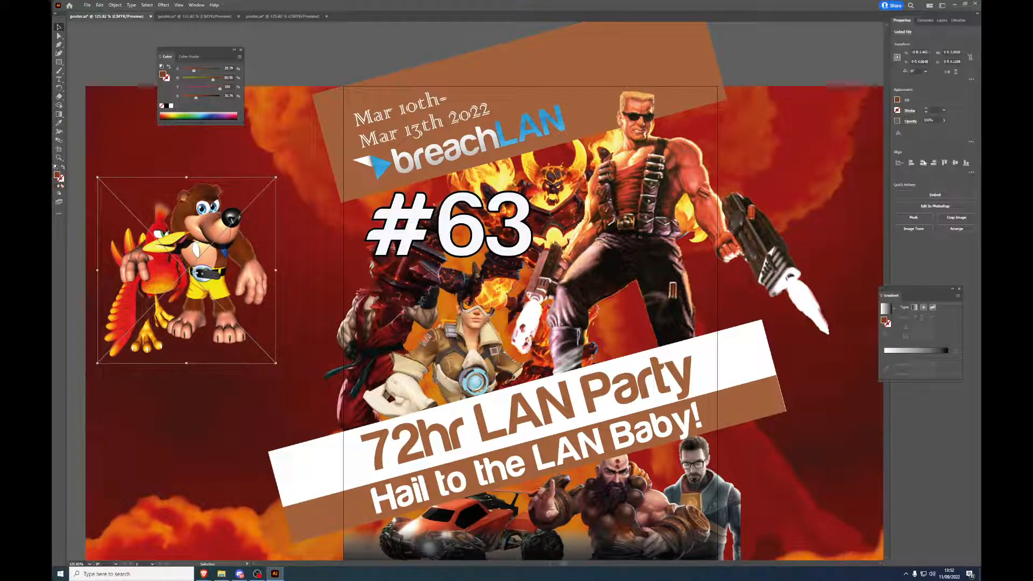
{"action": "left_click", "coordinate": [930, 194]}
{"action": "left_click", "coordinate": [942, 20]}
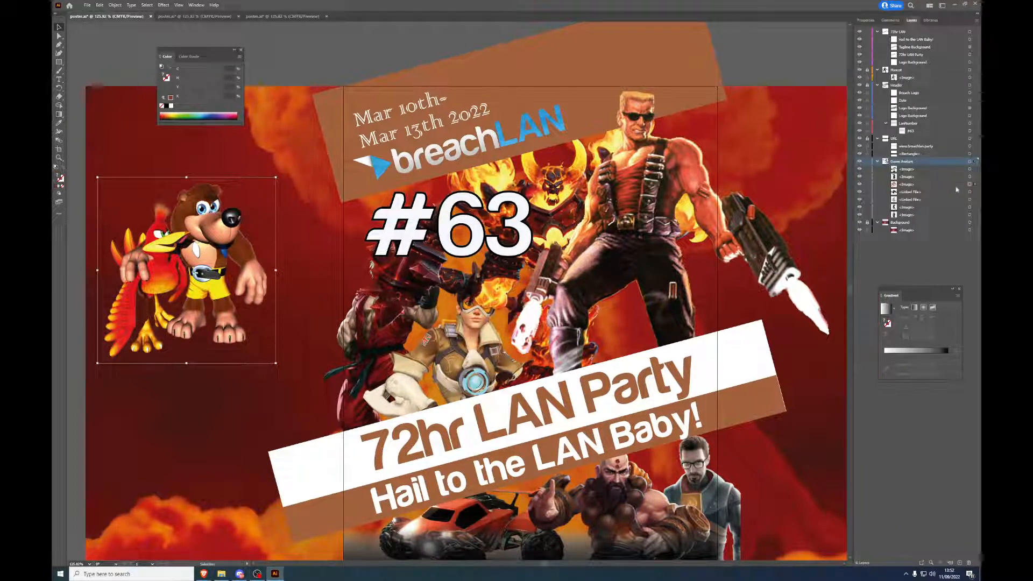
{"action": "left_click", "coordinate": [975, 192]}
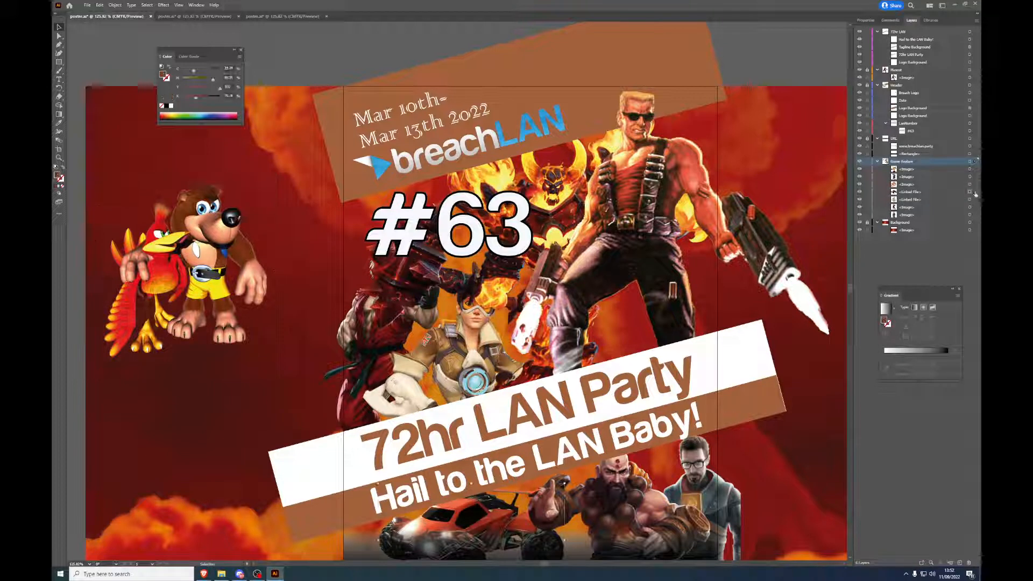
{"action": "left_click", "coordinate": [866, 20]}
{"action": "left_click", "coordinate": [914, 195]}
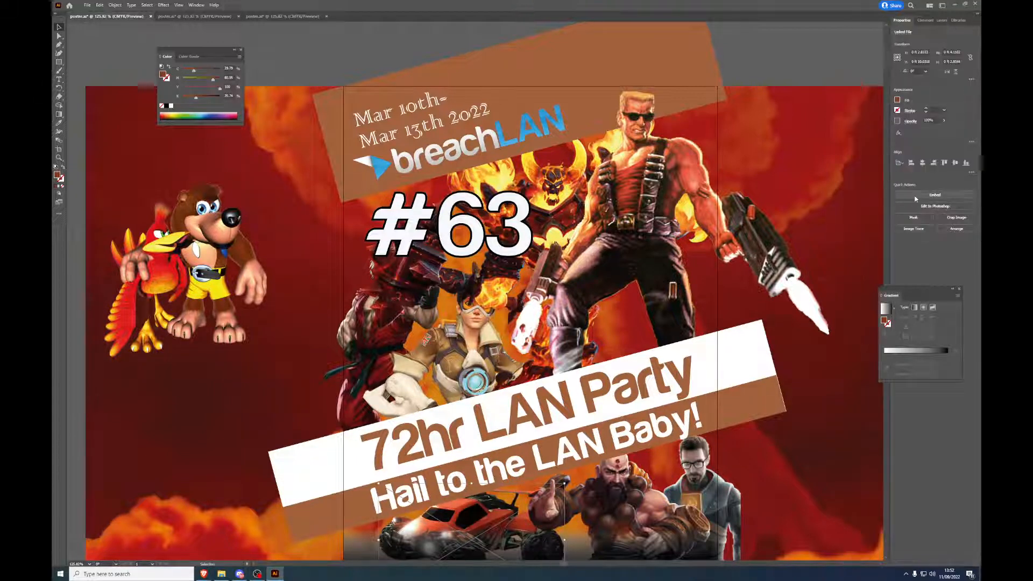
{"action": "left_click", "coordinate": [939, 20]}
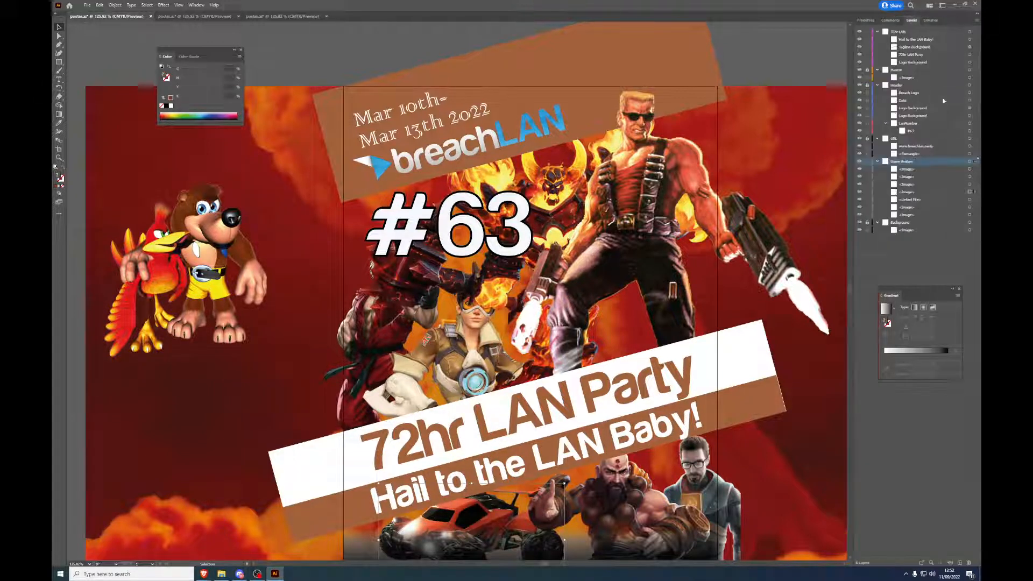
Step: Embed the linked Tracer image, the last remaining linked file among the game characters
{"action": "left_click", "coordinate": [970, 199]}
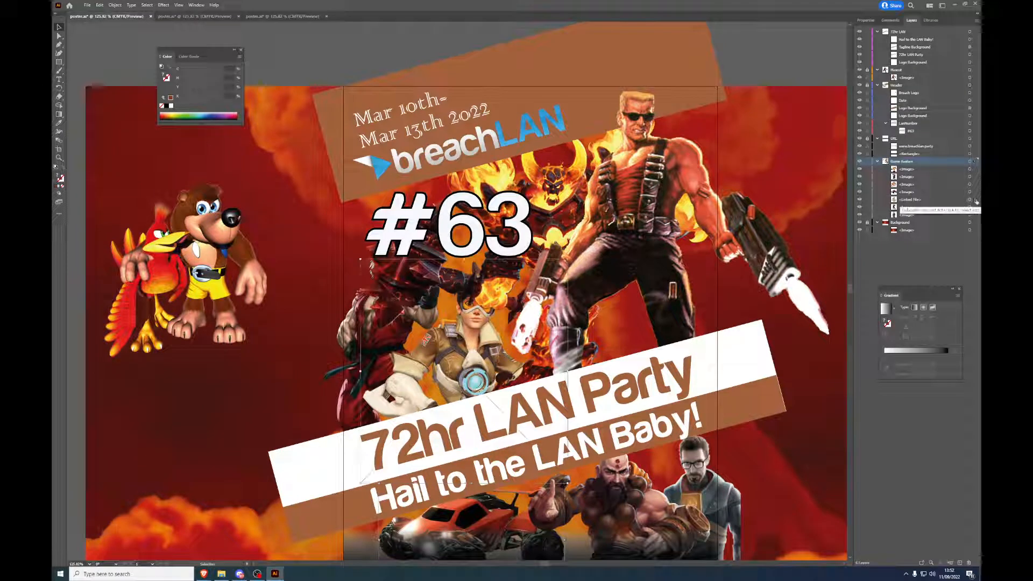
{"action": "left_click", "coordinate": [867, 21]}
{"action": "left_click", "coordinate": [913, 195]}
{"action": "left_click", "coordinate": [938, 21]}
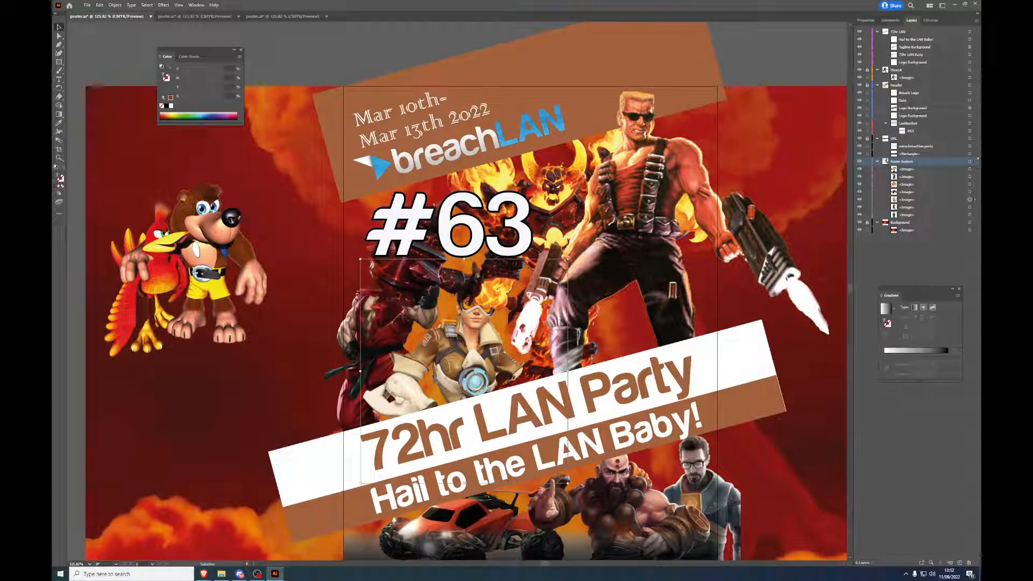
Step: Rename the fiery demon's image object as Ragnaros and the bearded monk's as Kharazim
{"action": "left_click", "coordinate": [977, 169]}
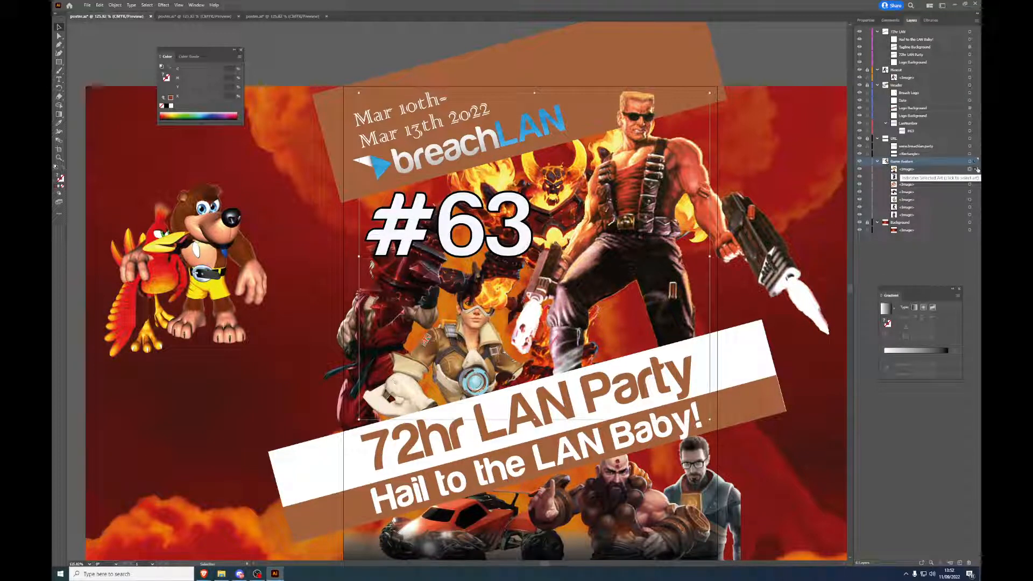
{"action": "double_click", "coordinate": [951, 170]}
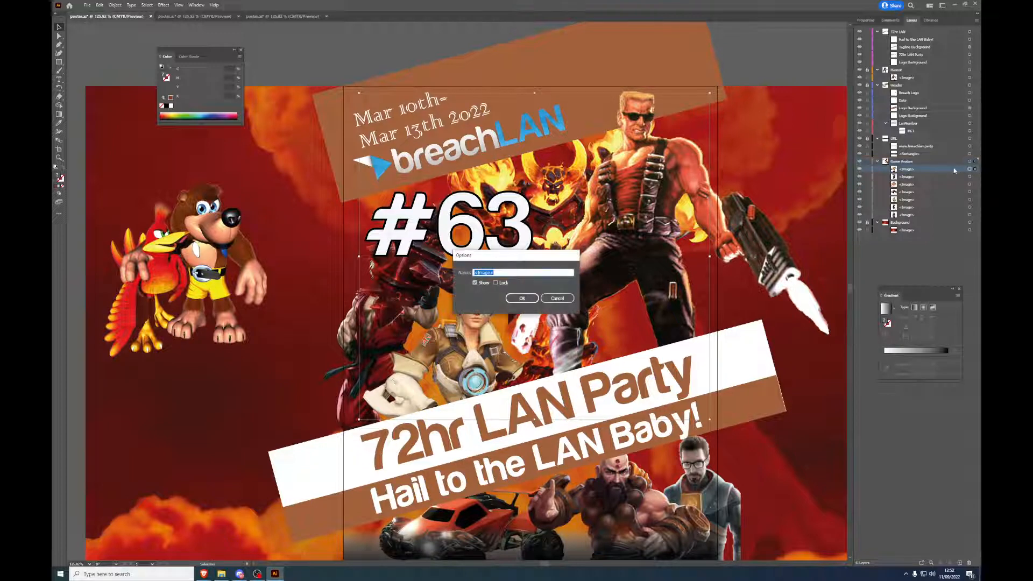
{"action": "type", "text": "Ha"}
{"action": "key", "text": "Return"}
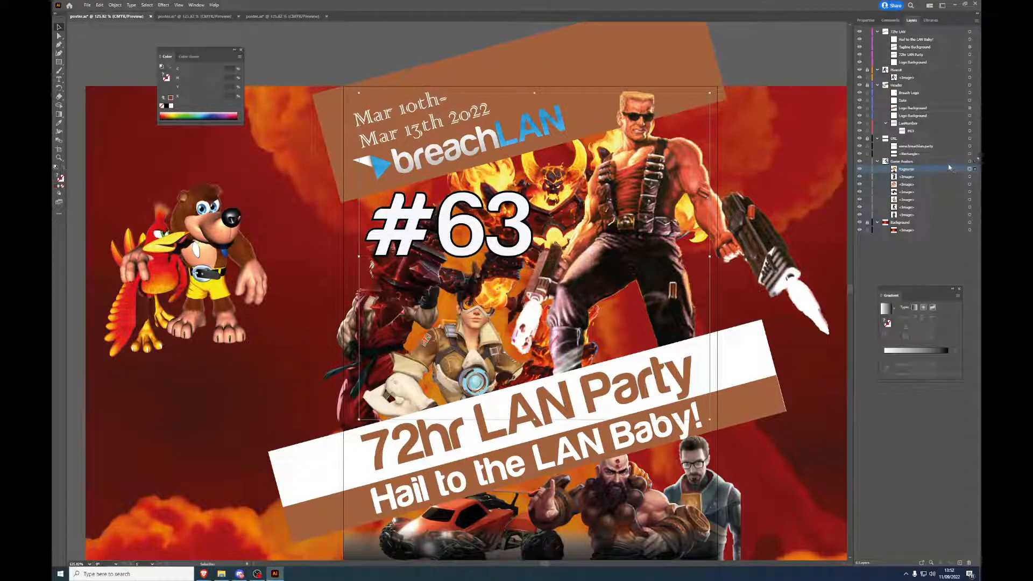
{"action": "left_click", "coordinate": [976, 178]}
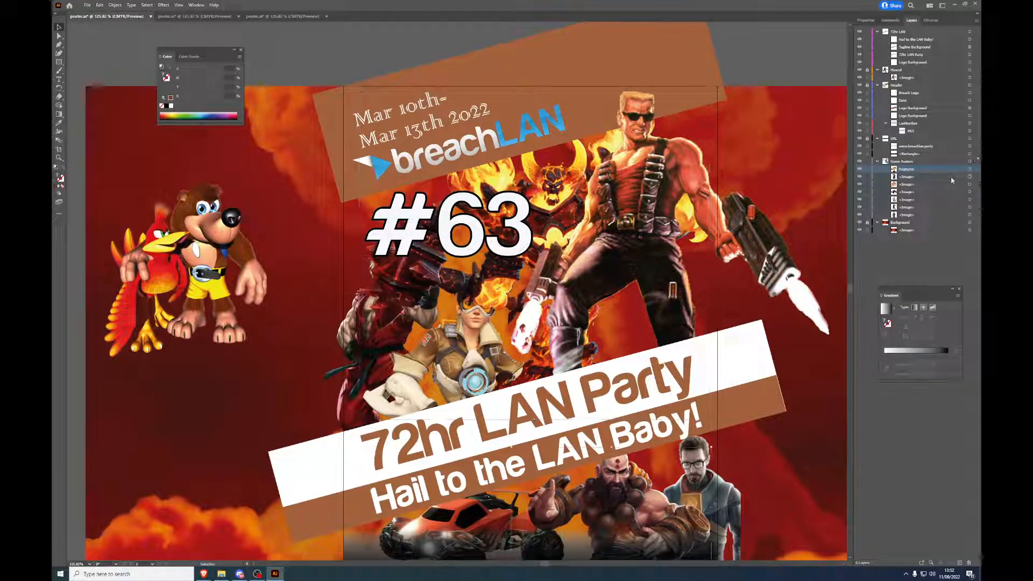
{"action": "double_click", "coordinate": [951, 177]}
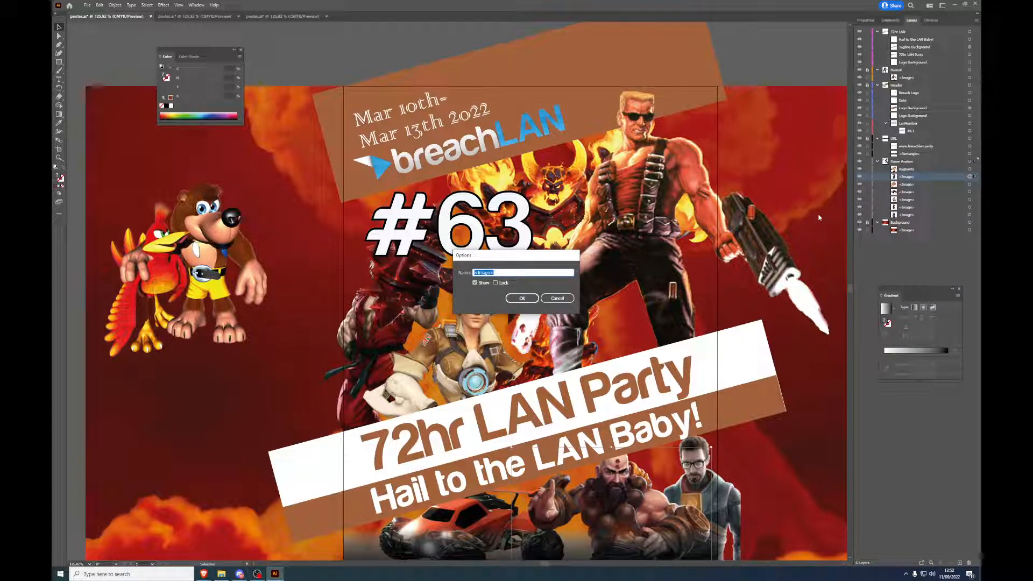
{"action": "type", "text": "R"}
{"action": "type", "text": "harazim"}
{"action": "key", "text": "Return"}
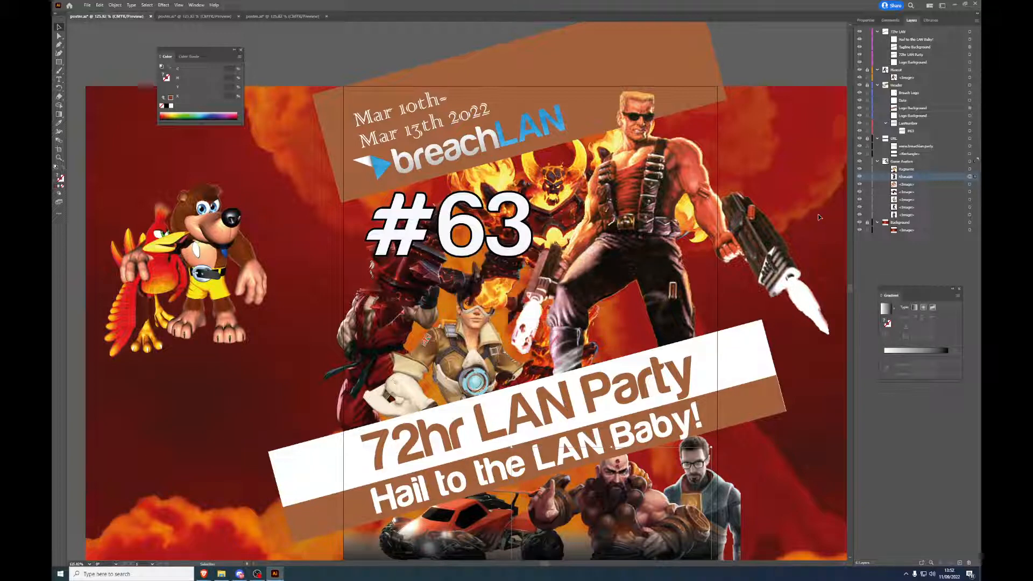
Step: Name the bear and bird image object Banjo Kazooie and the orange car image object Rocket League
{"action": "left_click", "coordinate": [975, 185]}
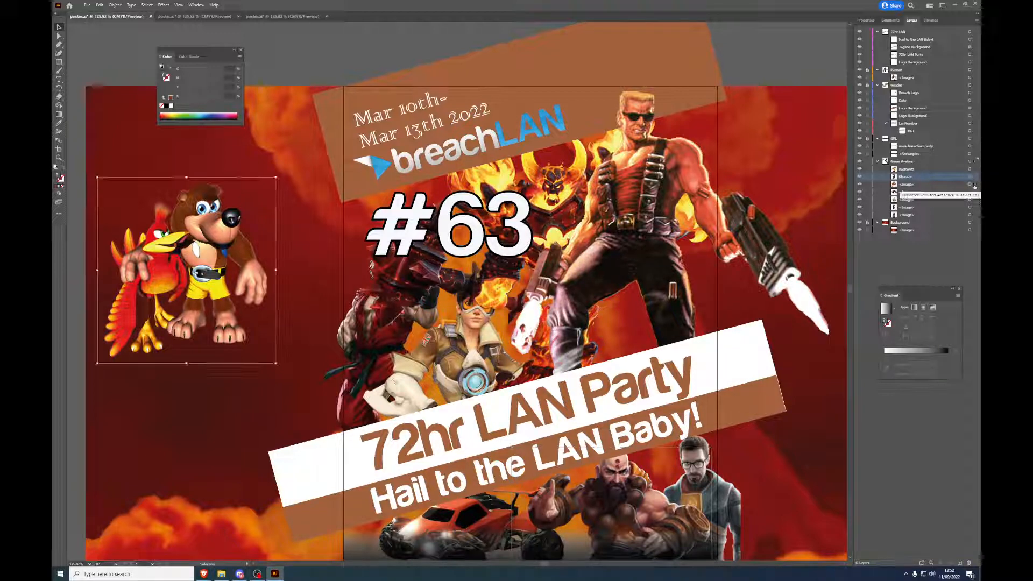
{"action": "double_click", "coordinate": [948, 186]}
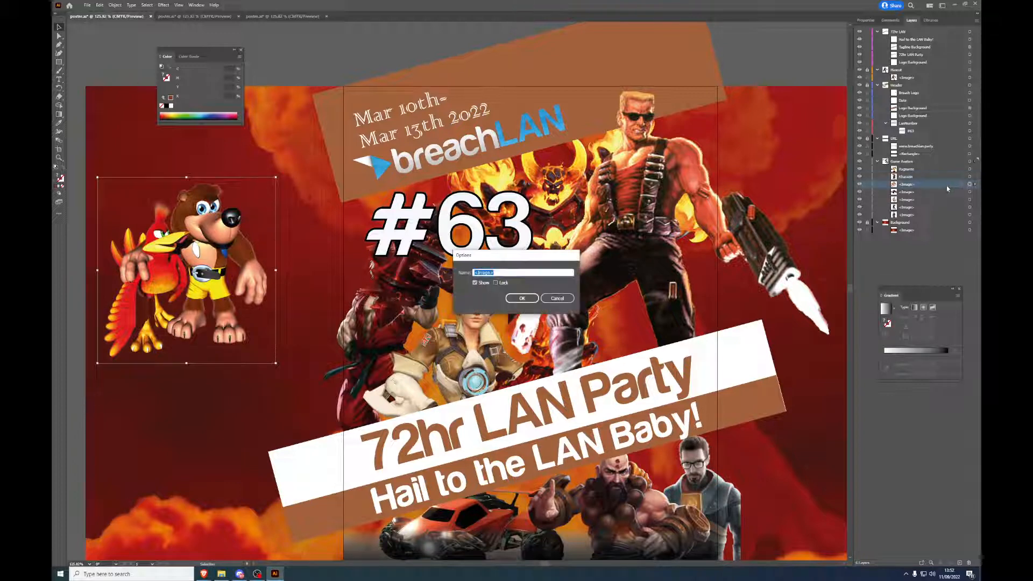
{"action": "type", "text": "Banjo Kazooie"}
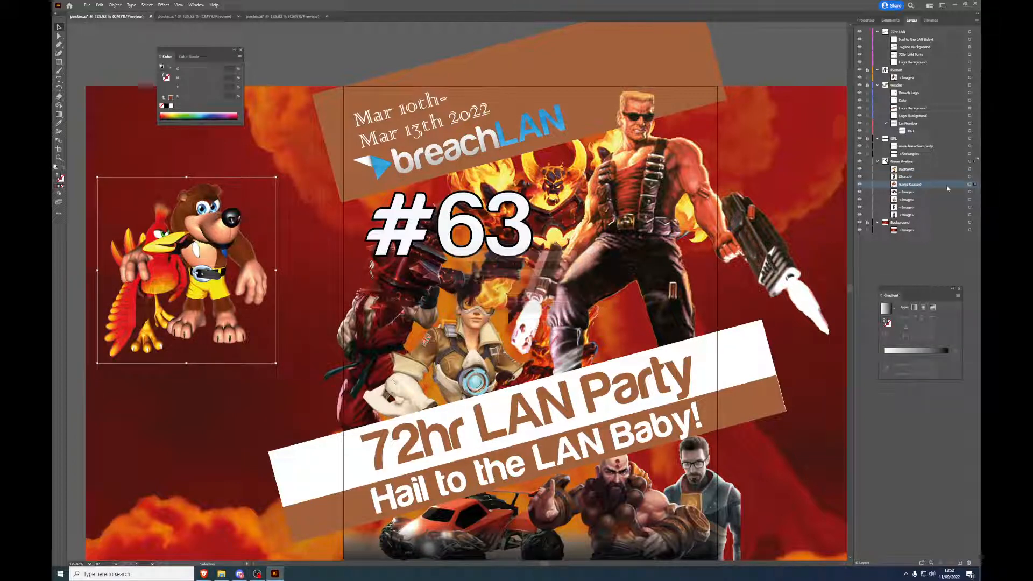
{"action": "key", "text": "Return"}
{"action": "left_click", "coordinate": [975, 193]}
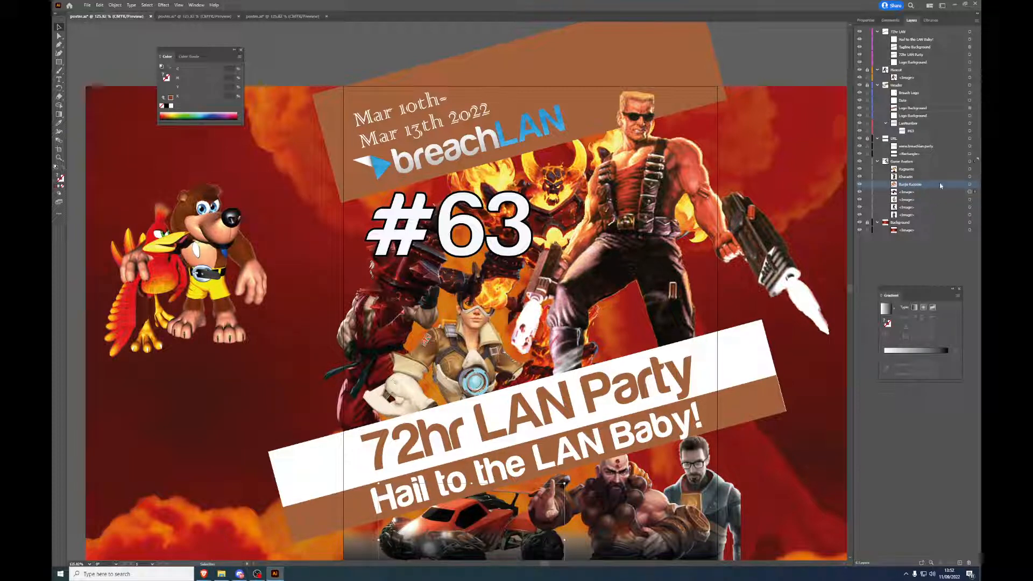
{"action": "double_click", "coordinate": [941, 185]}
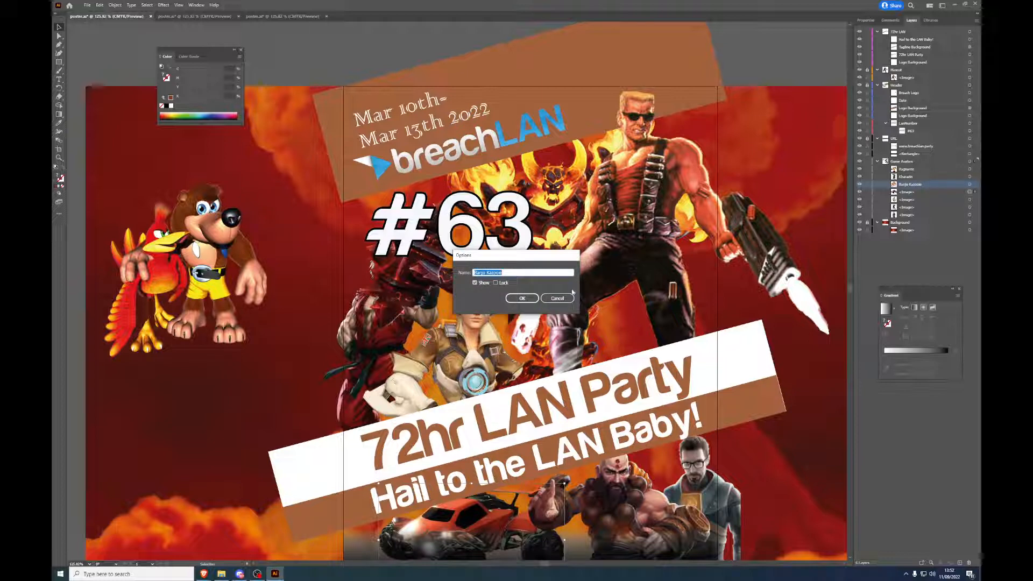
{"action": "key", "text": "Return"}
{"action": "double_click", "coordinate": [929, 194]}
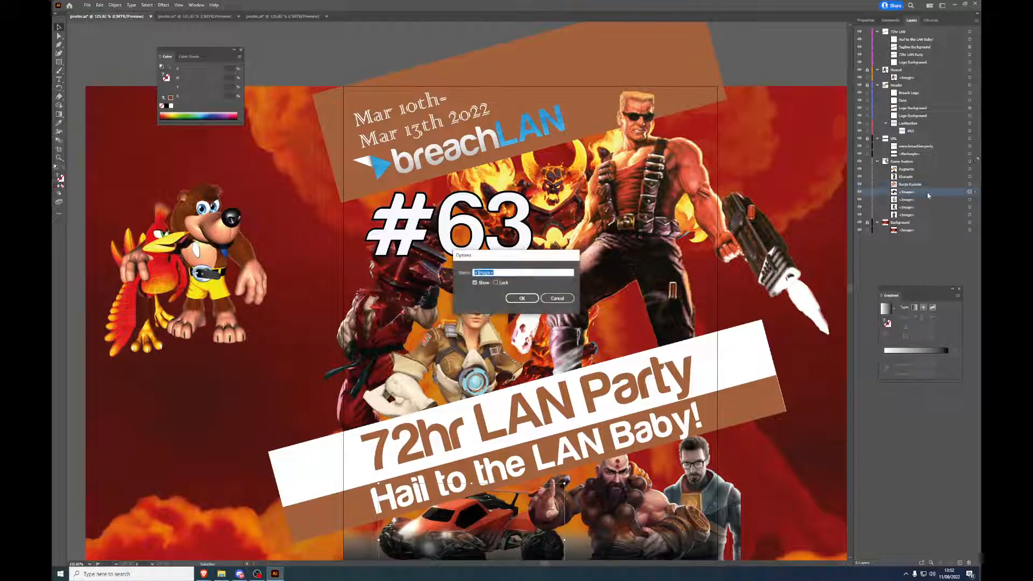
{"action": "type", "text": "Rocket League"}
{"action": "key", "text": "Return"}
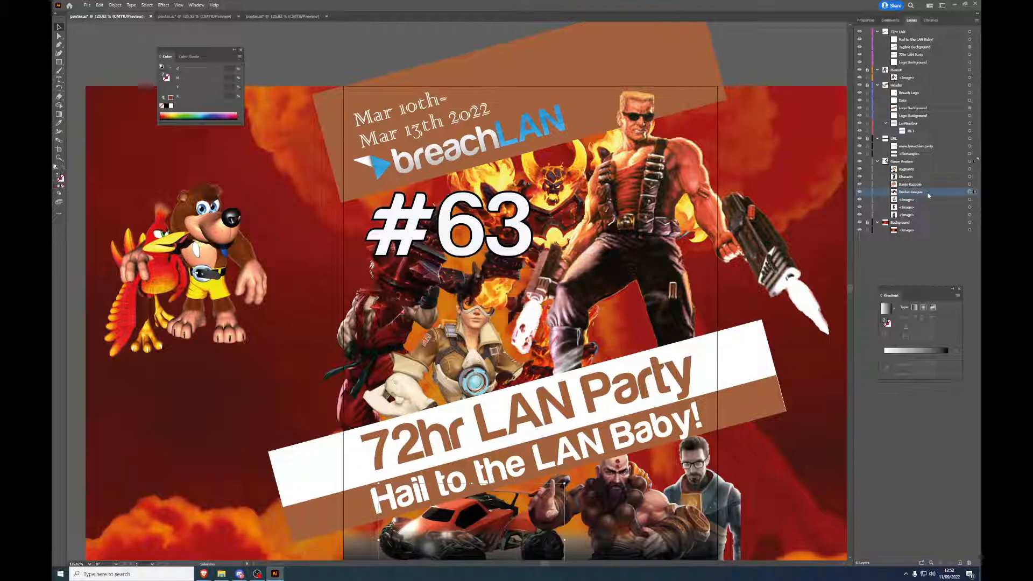
Step: Rename the image object of the goggled Overwatch heroine as Tracer
{"action": "double_click", "coordinate": [957, 199]}
{"action": "type", "text": "Ryu"}
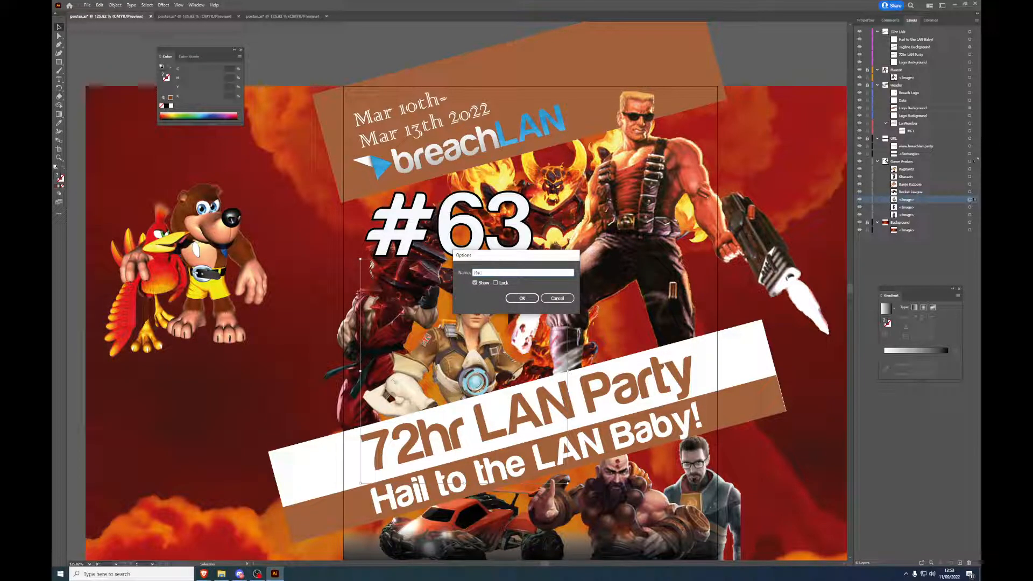
{"action": "key", "text": "BackSpace"}
{"action": "key", "text": "BackSpace"}
{"action": "key", "text": "BackSpace"}
{"action": "key", "text": "Return"}
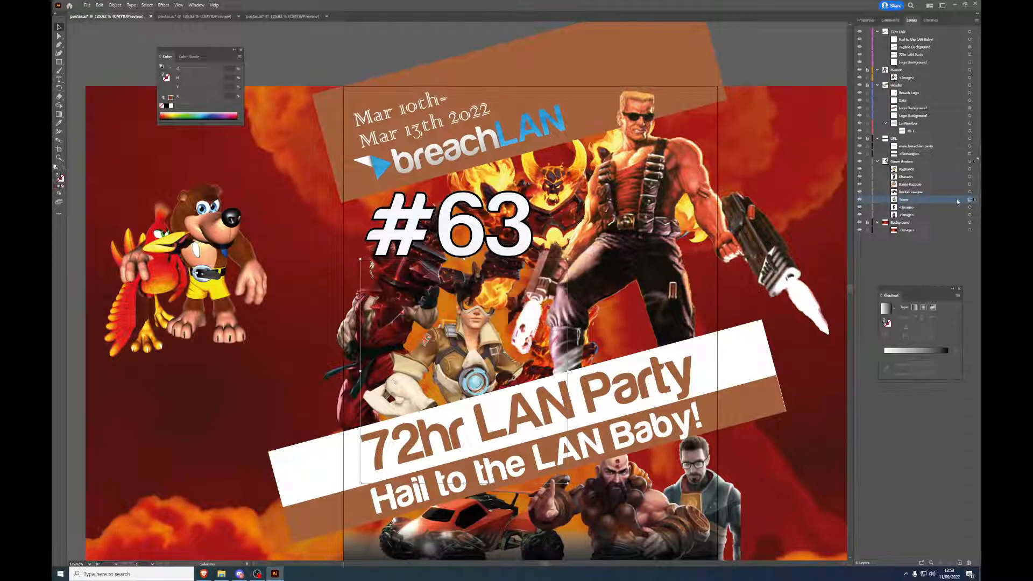
Step: Rename the red-robed fighter's image object as Ken and the bespectacled scientist's as Gordon Freeman
{"action": "double_click", "coordinate": [952, 208]}
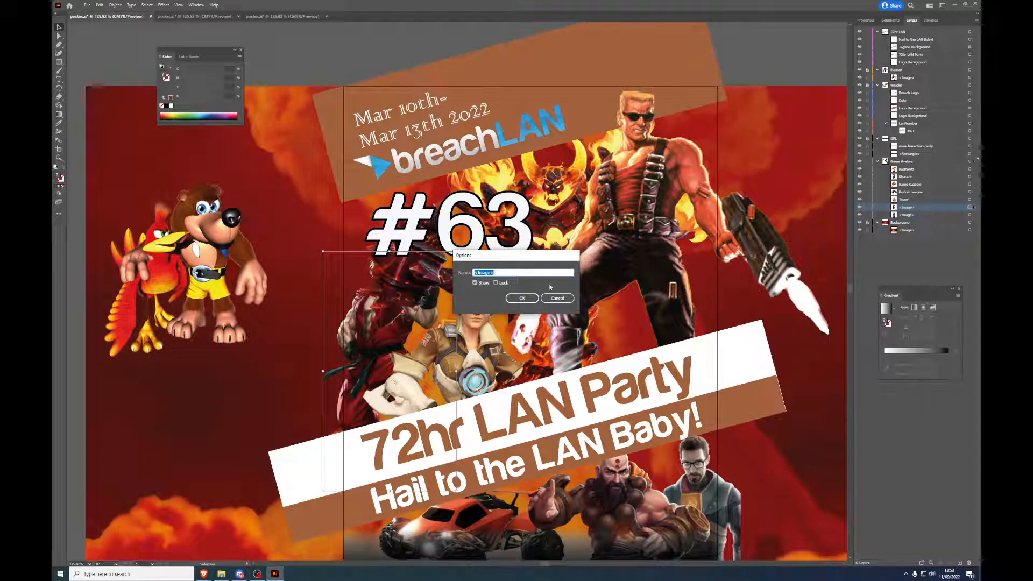
{"action": "type", "text": "Ken"}
{"action": "key", "text": "Return"}
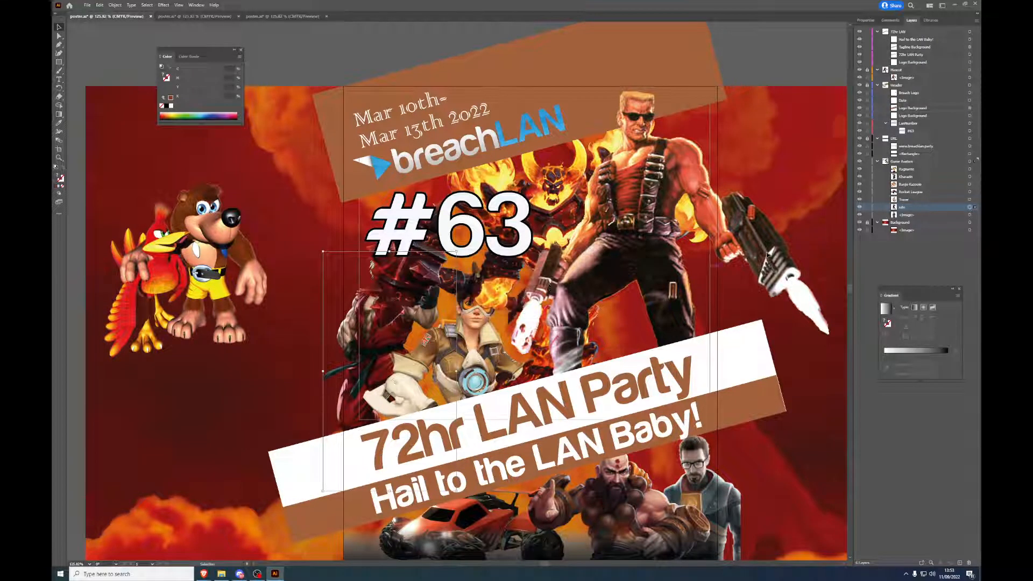
{"action": "double_click", "coordinate": [927, 215]}
{"action": "type", "text": "Gordon Freeman"}
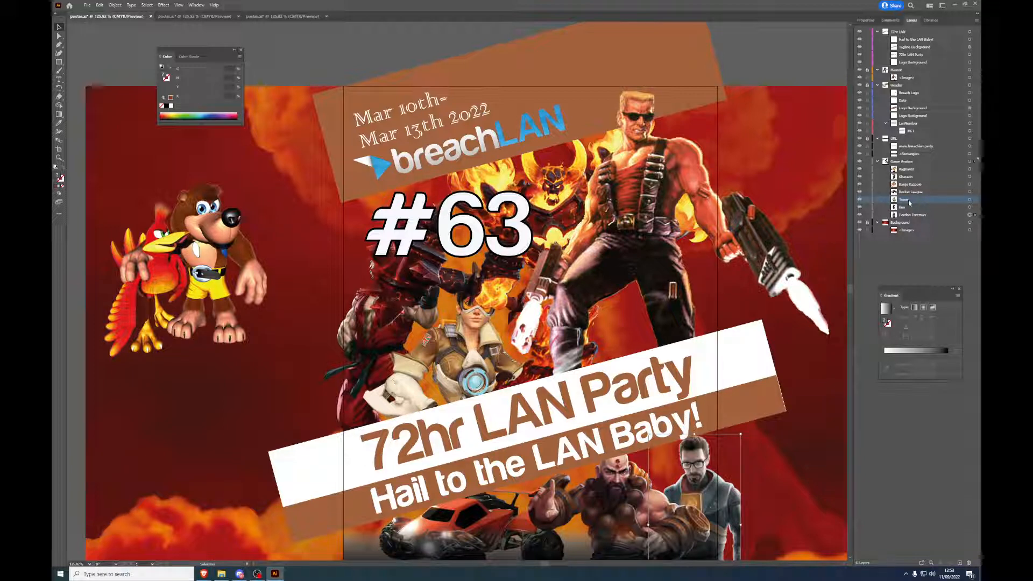
Step: Send Ragnaros beneath all the other game characters in the stacking order and shift Tracer slightly up and right, closer to Duke Nukem
{"action": "left_click_drag", "start_coordinate": [914, 171], "coordinate": [916, 220]}
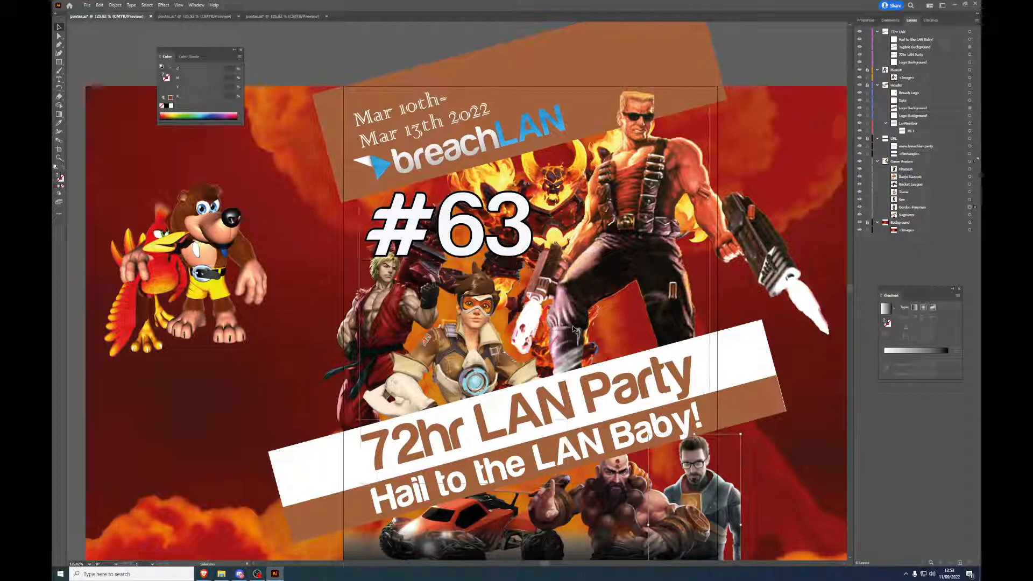
{"action": "left_click", "coordinate": [472, 334]}
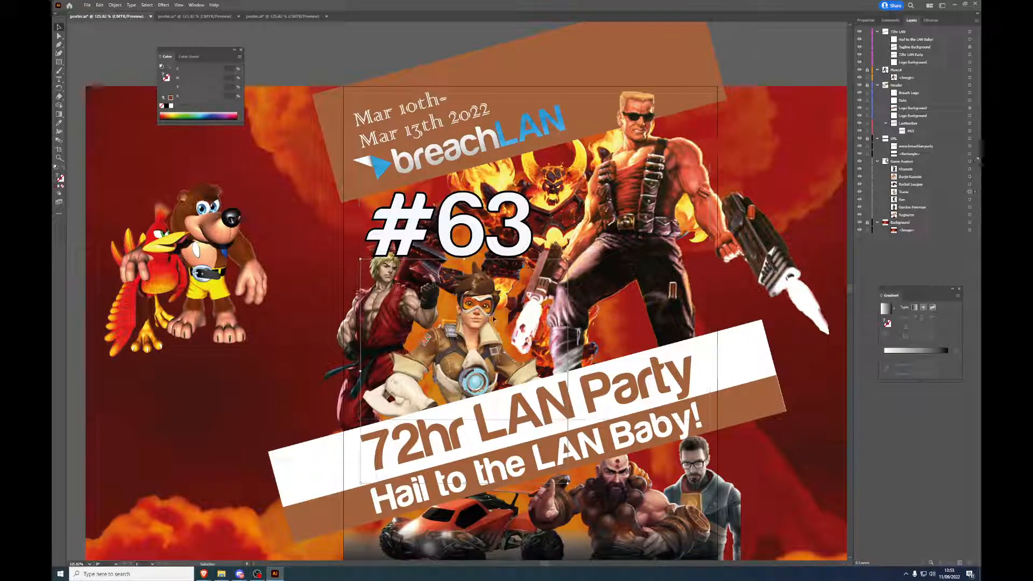
{"action": "left_click_drag", "start_coordinate": [475, 334], "coordinate": [512, 315]}
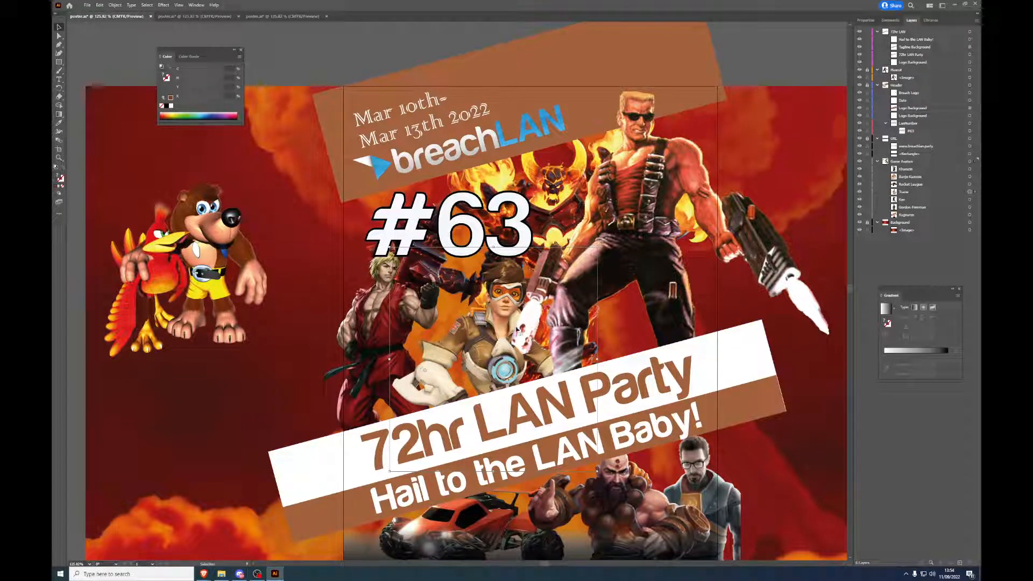
Step: Enlarge Ken and shift him slightly down so his head sits just below the #63 text
{"action": "left_click_drag", "start_coordinate": [380, 322], "coordinate": [403, 226]}
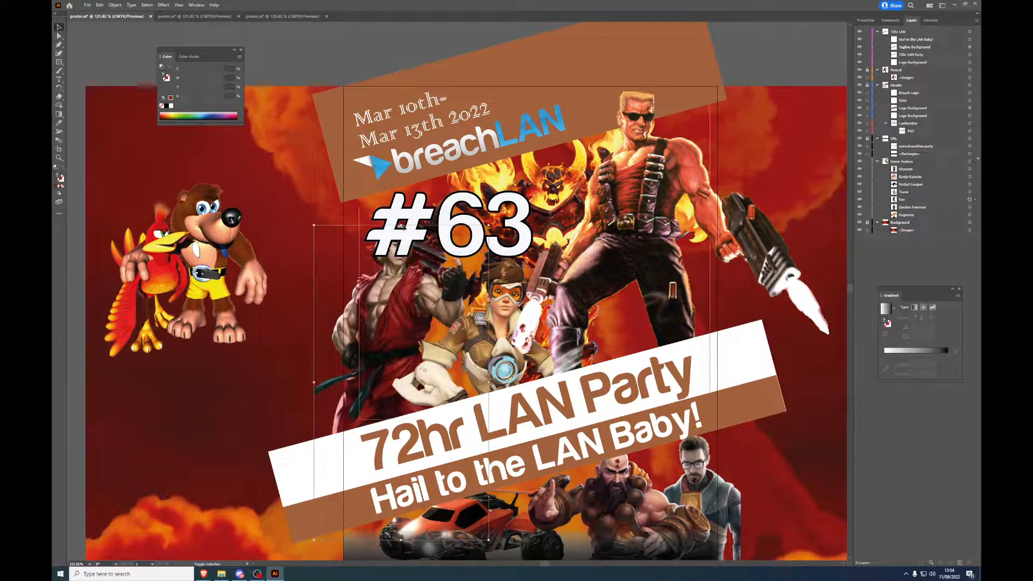
{"action": "left_click_drag", "start_coordinate": [369, 288], "coordinate": [370, 311]}
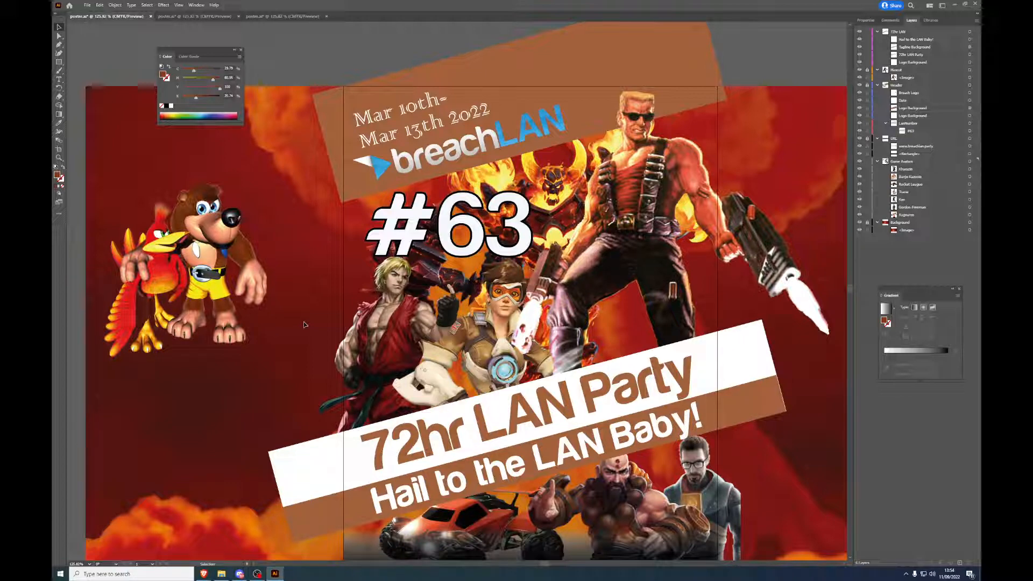
{"action": "scroll", "coordinate": [480, 344], "scroll_direction": "down", "scroll_amount": 1}
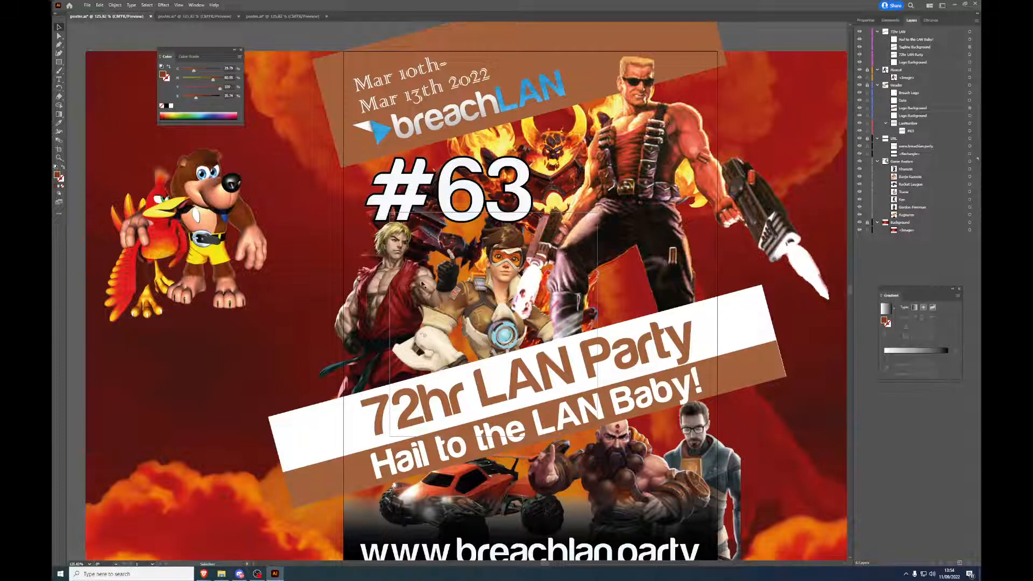
{"action": "scroll", "coordinate": [431, 334], "scroll_direction": "down", "scroll_amount": 1}
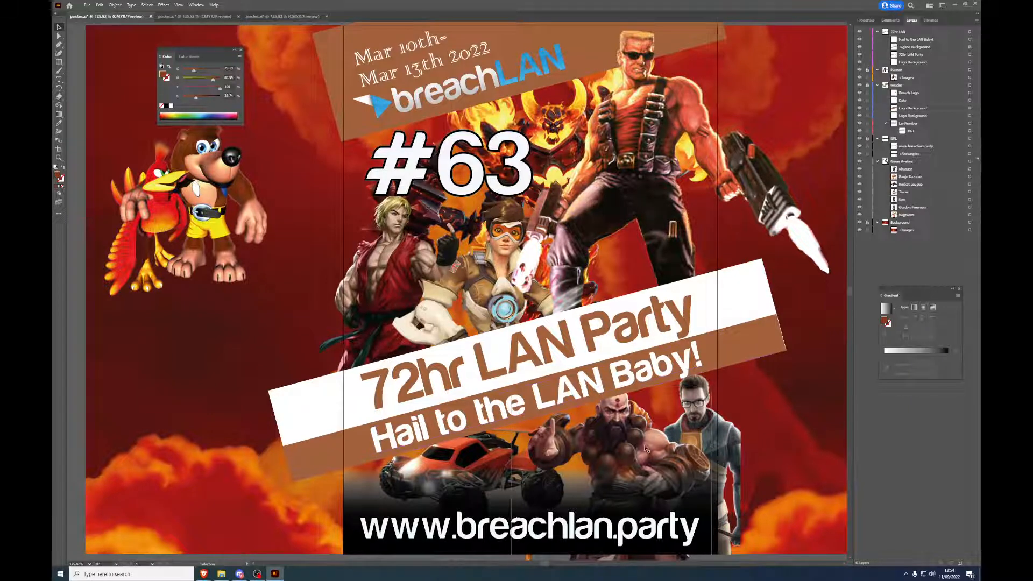
{"action": "scroll", "coordinate": [510, 293], "scroll_direction": "up", "scroll_amount": 2}
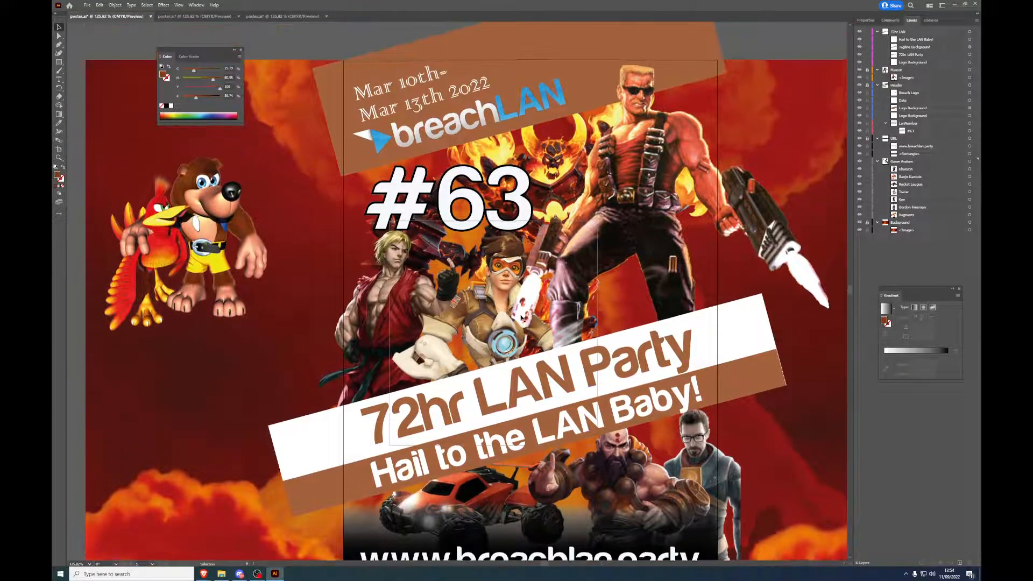
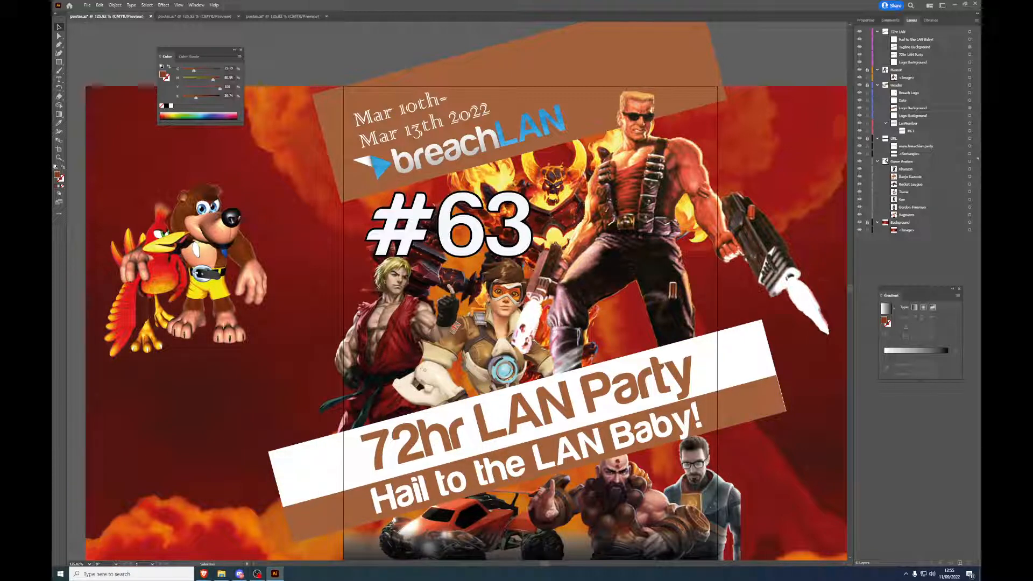
Step: Switch to the Game Assets folder, preview pipboy.png in the Fallout folder and place it on the poster
{"action": "key", "text": "alt+Tab"}
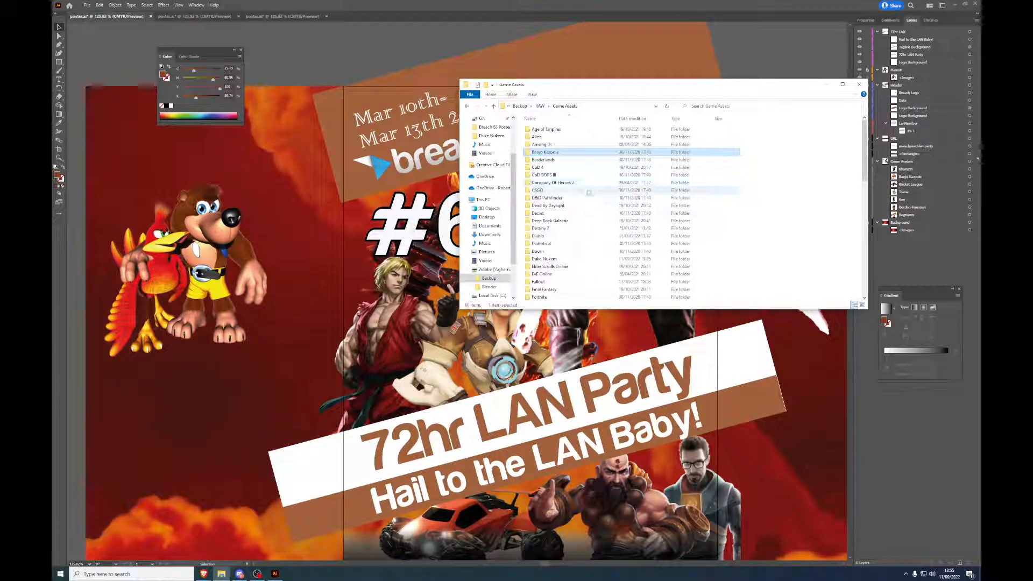
{"action": "scroll", "coordinate": [591, 199], "scroll_direction": "down", "scroll_amount": 1}
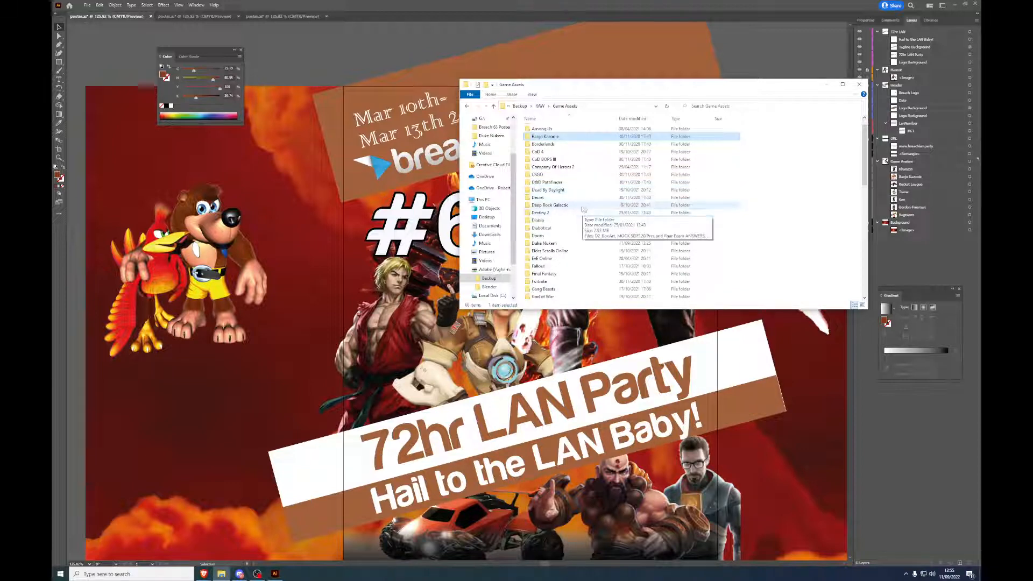
{"action": "double_click", "coordinate": [580, 268]}
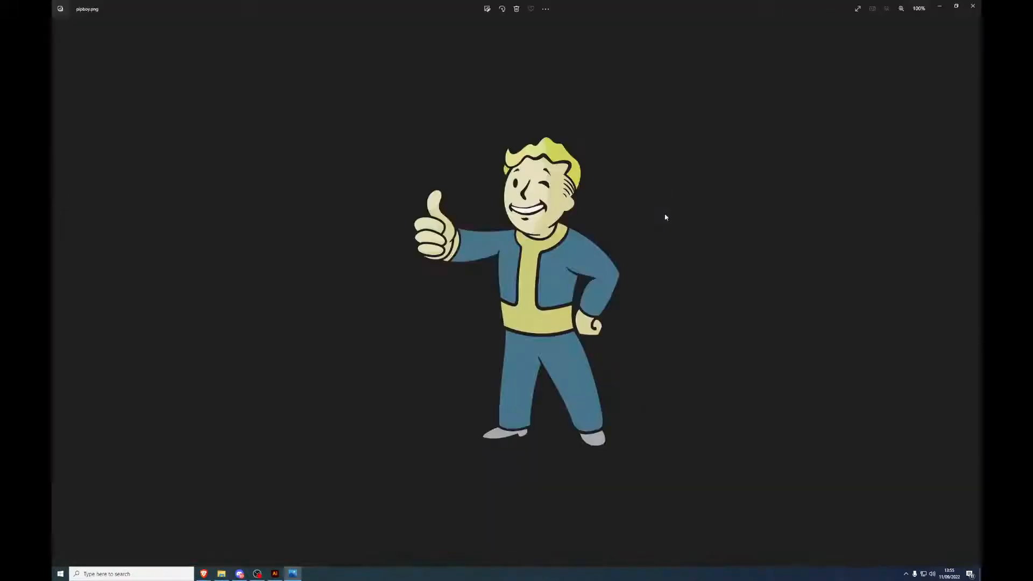
{"action": "left_click", "coordinate": [971, 7]}
{"action": "left_click_drag", "start_coordinate": [587, 133], "coordinate": [348, 332]}
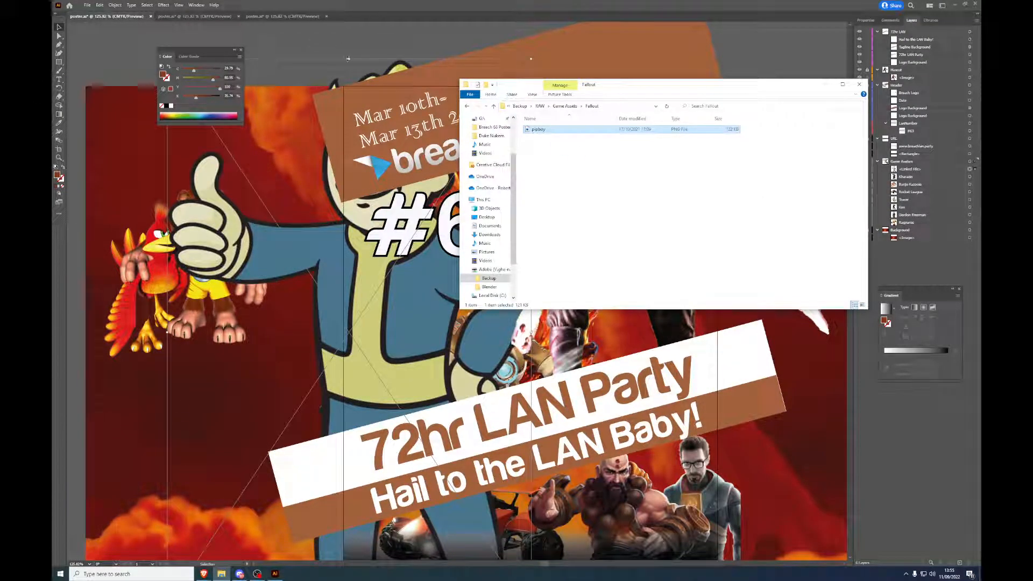
Step: Shrink the Fallout mascot image and position it between Ken and Tracer, directly above the 72hr LAN Party banner
{"action": "left_click_drag", "start_coordinate": [349, 59], "coordinate": [349, 446]}
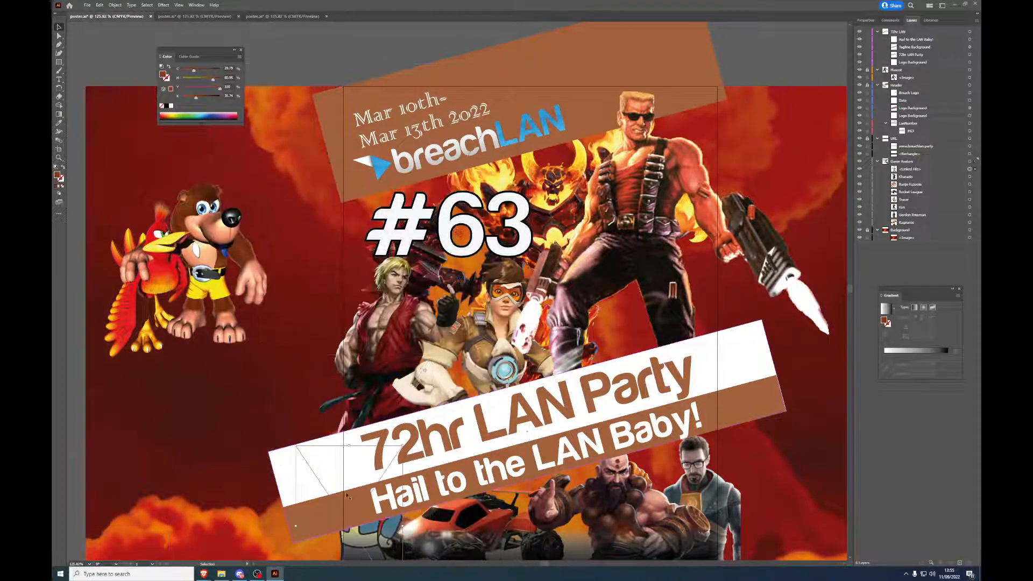
{"action": "left_click_drag", "start_coordinate": [372, 535], "coordinate": [451, 415]}
{"action": "left_click", "coordinate": [262, 425]}
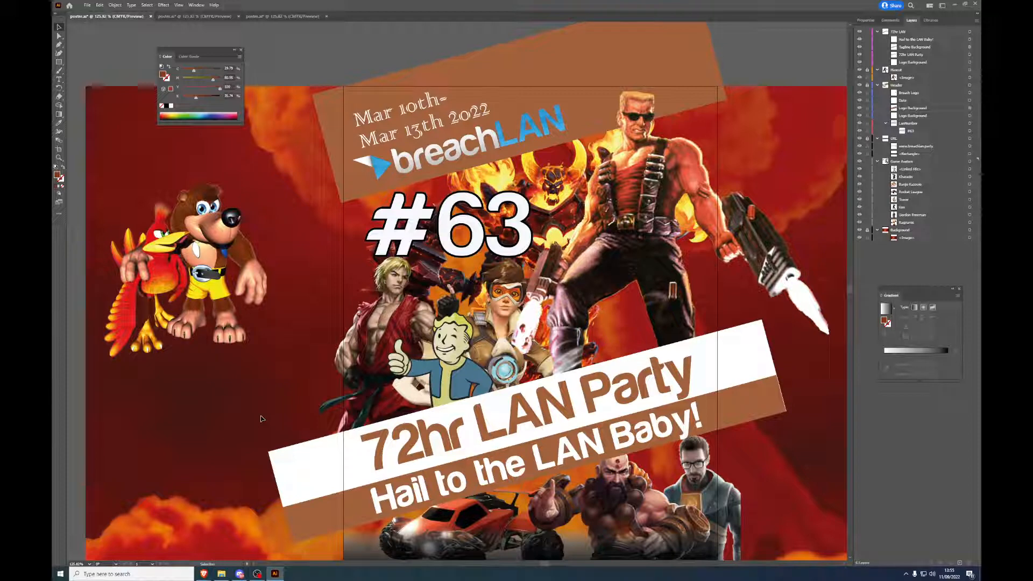
{"action": "left_click_drag", "start_coordinate": [475, 371], "coordinate": [466, 372]}
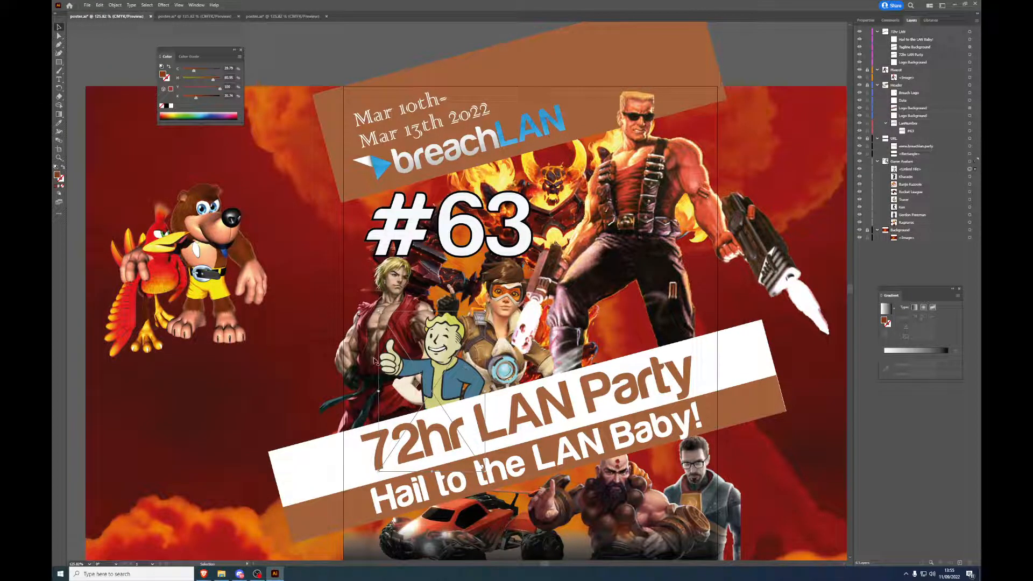
{"action": "left_click", "coordinate": [227, 418]}
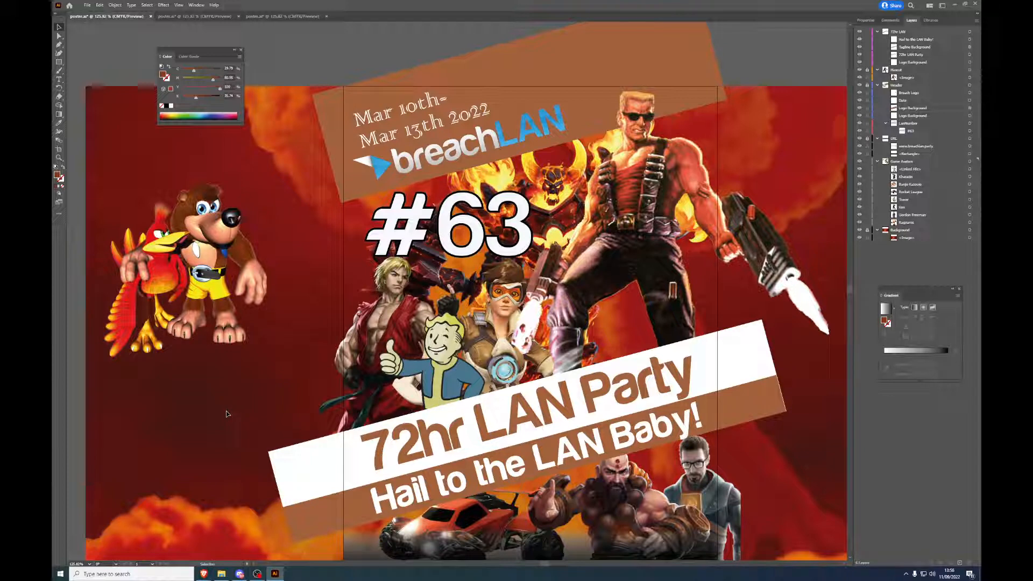
Step: Rename the linked Fallout mascot object as Pipboy and embed its image in the document
{"action": "scroll", "coordinate": [226, 413], "scroll_direction": "down", "scroll_amount": 2}
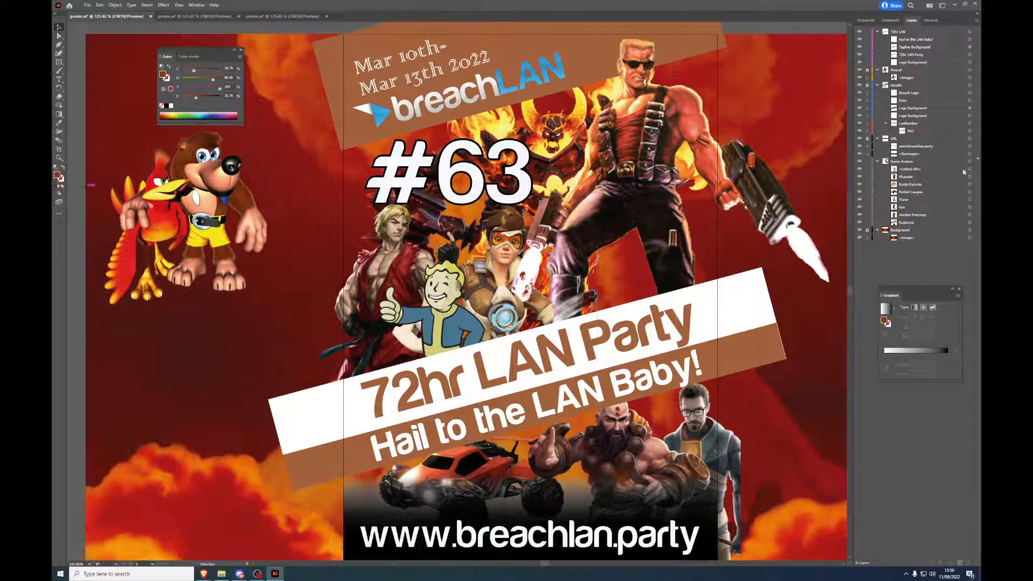
{"action": "double_click", "coordinate": [945, 171]}
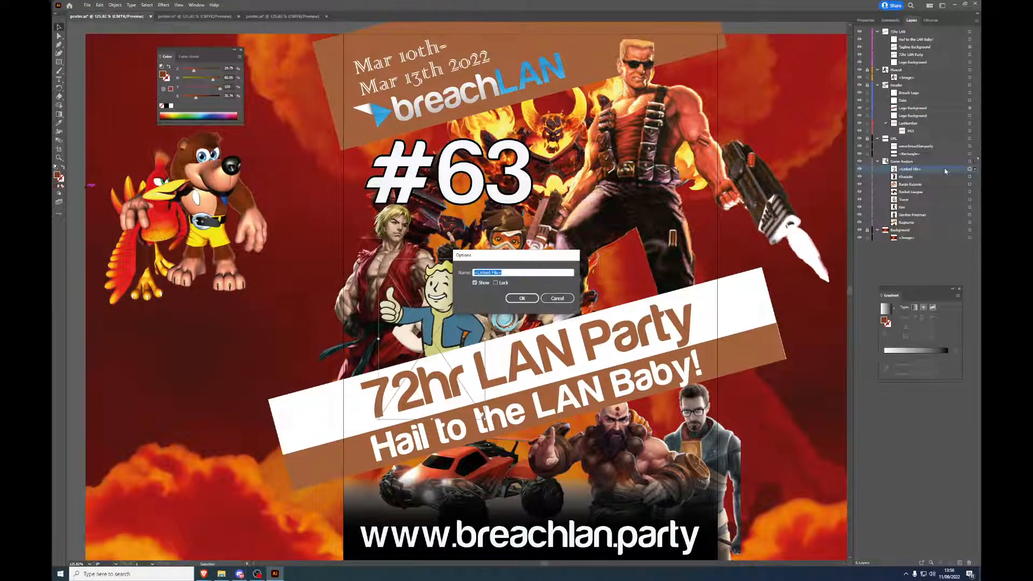
{"action": "type", "text": "Pipboy"}
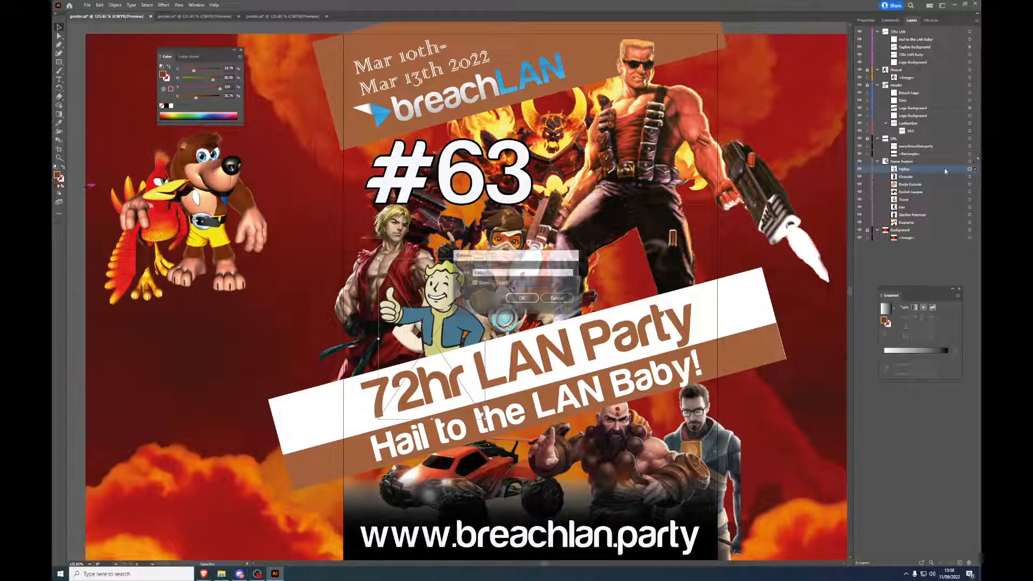
{"action": "key", "text": "Return"}
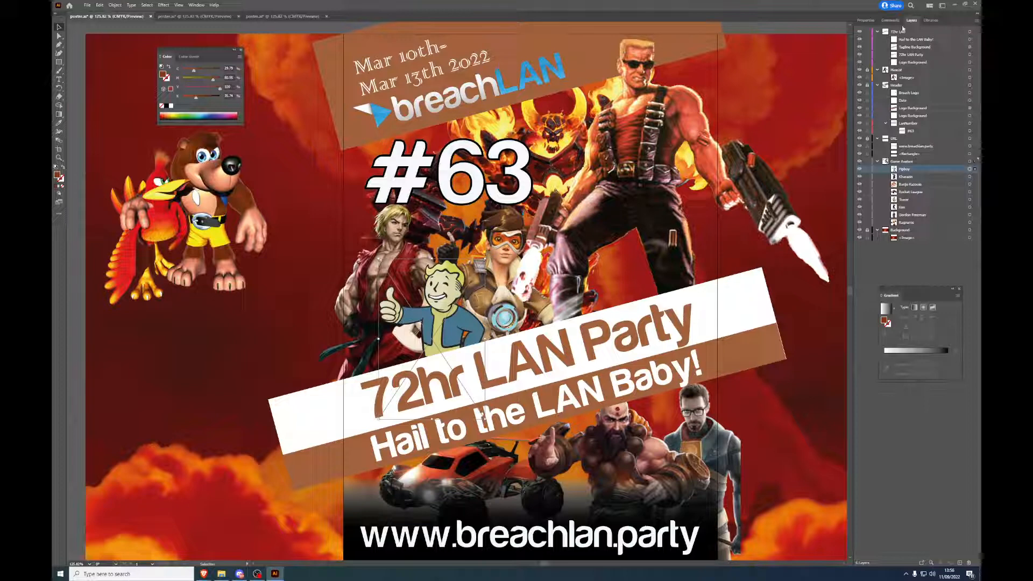
{"action": "left_click", "coordinate": [866, 20]}
{"action": "left_click", "coordinate": [685, 292]}
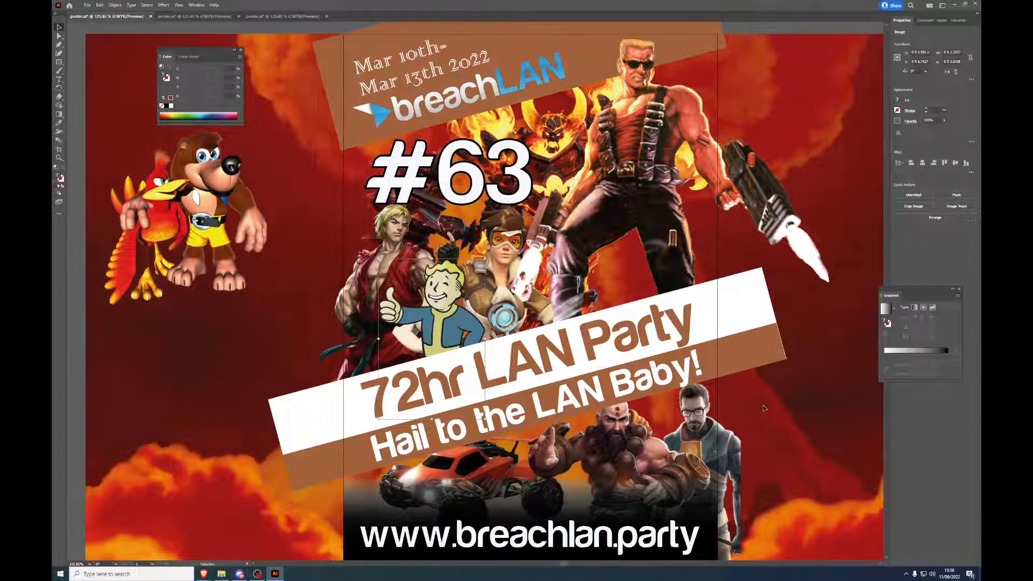
Step: Return to the Game Assets folder in File Explorer and preview both images in the Grand Theft Auto V folder
{"action": "scroll", "coordinate": [763, 406], "scroll_direction": "down", "scroll_amount": 1}
{"action": "left_click", "coordinate": [222, 574]}
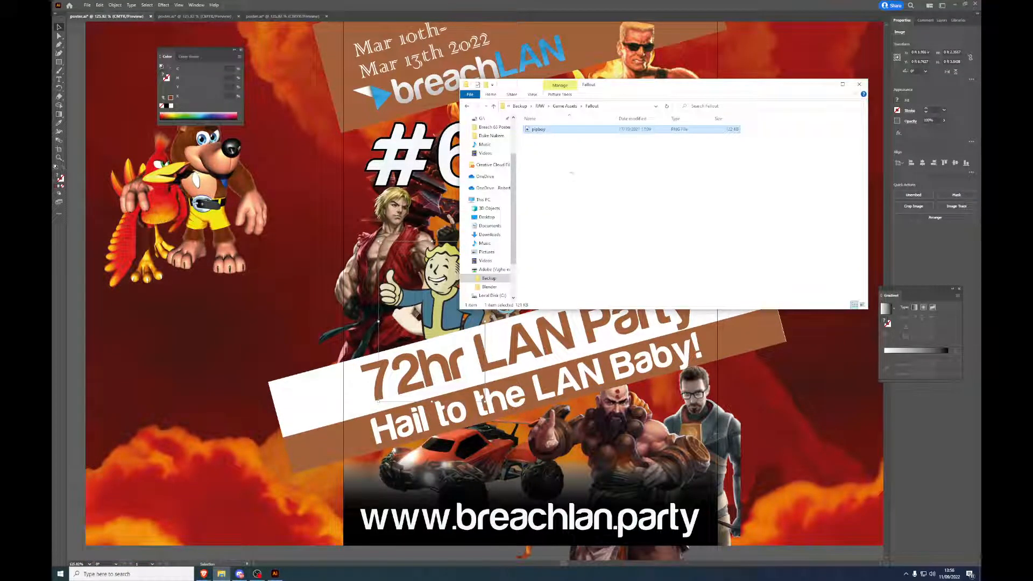
{"action": "left_click", "coordinate": [565, 106]}
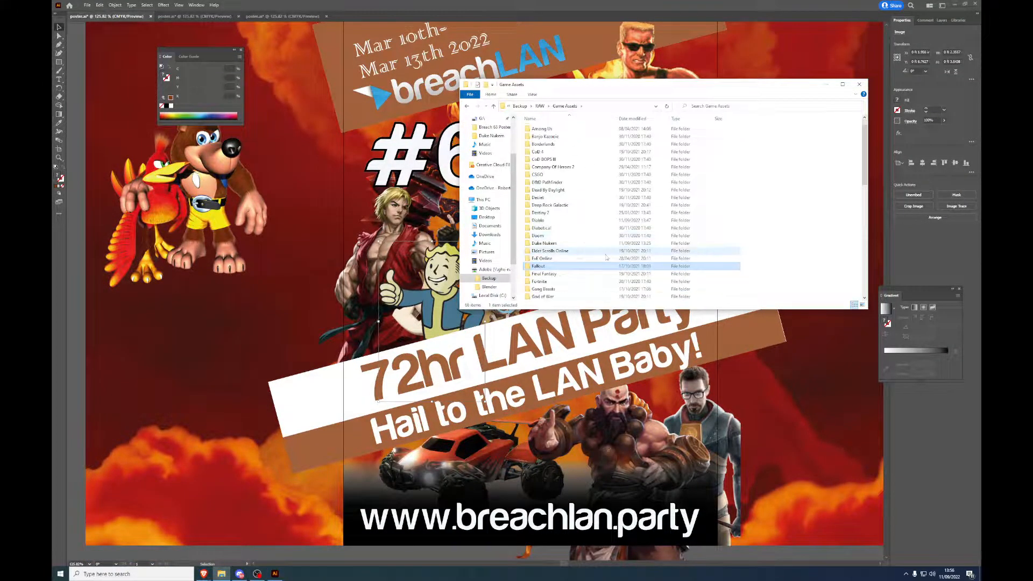
{"action": "scroll", "coordinate": [605, 257], "scroll_direction": "down", "scroll_amount": 3}
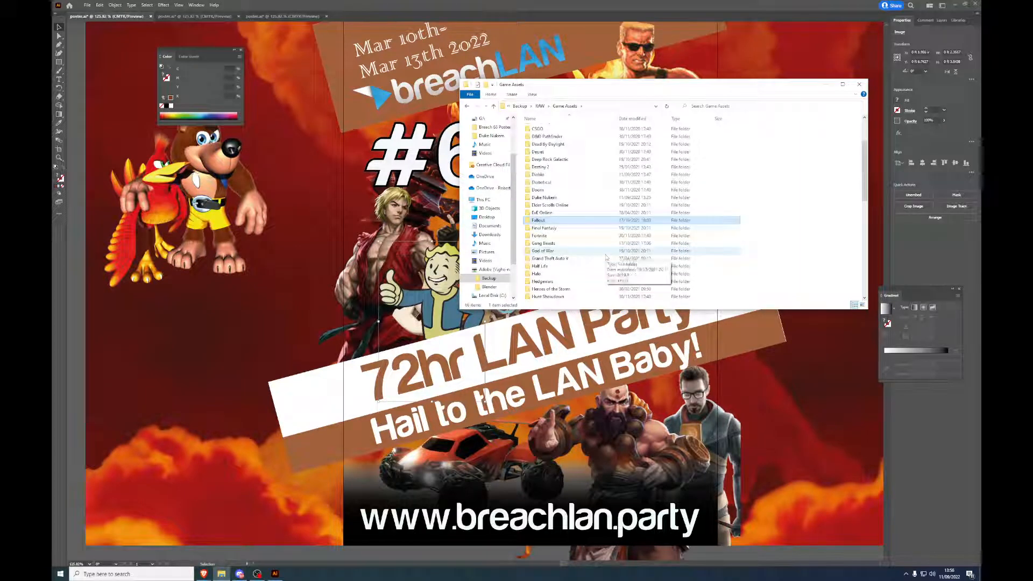
{"action": "scroll", "coordinate": [606, 257], "scroll_direction": "down", "scroll_amount": 1}
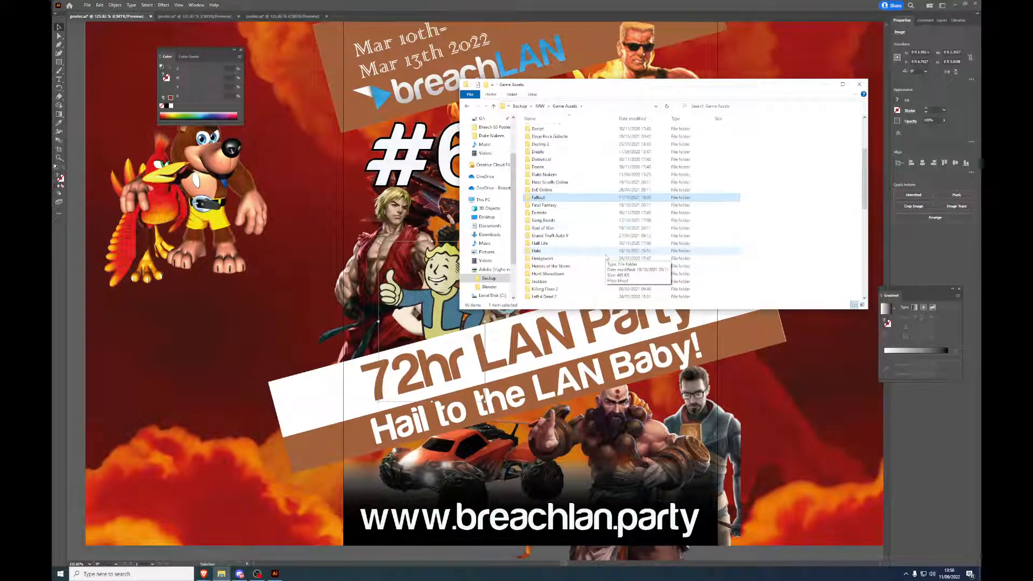
{"action": "left_click", "coordinate": [589, 236]}
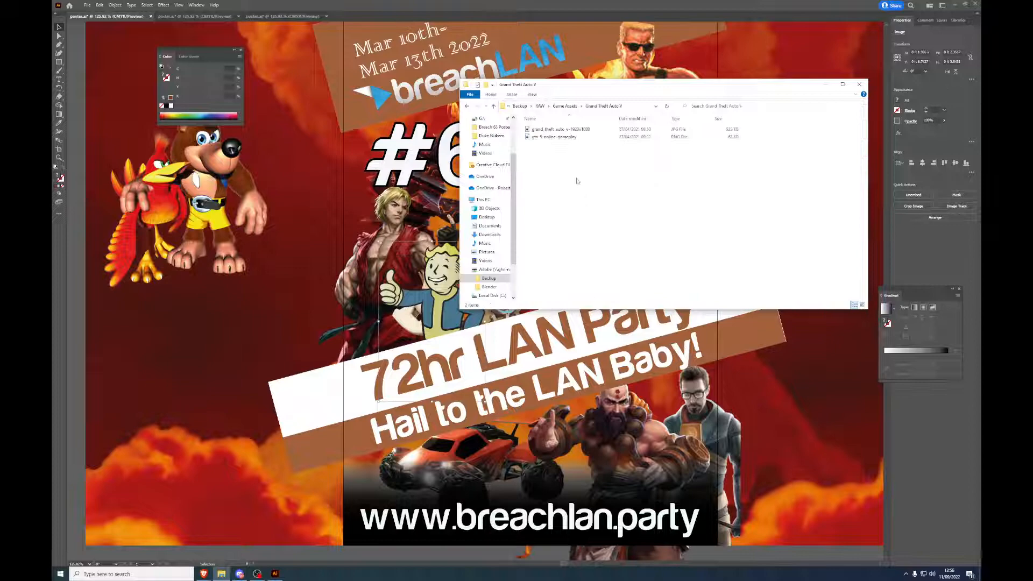
{"action": "double_click", "coordinate": [565, 130]}
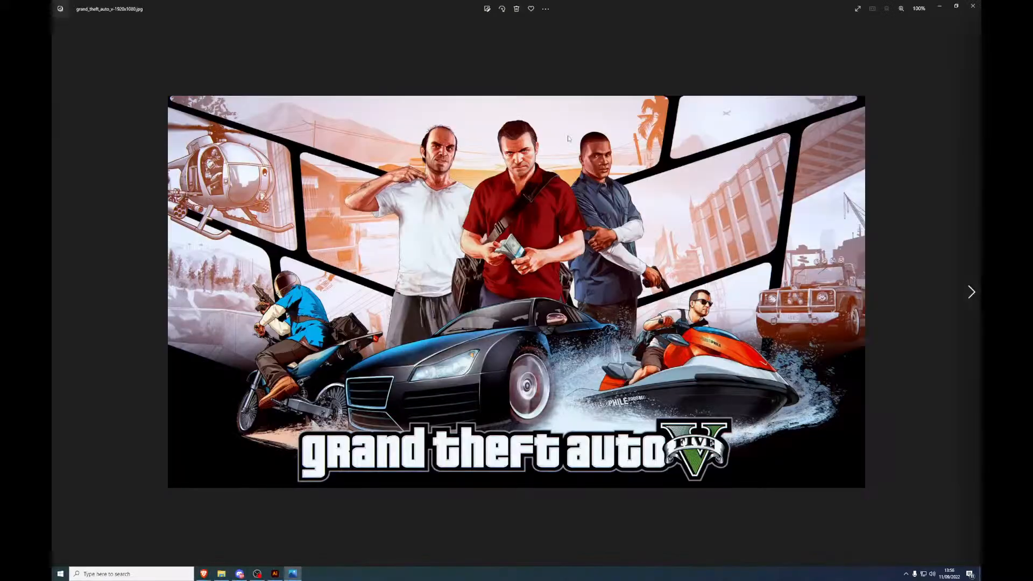
{"action": "key", "text": "Right"}
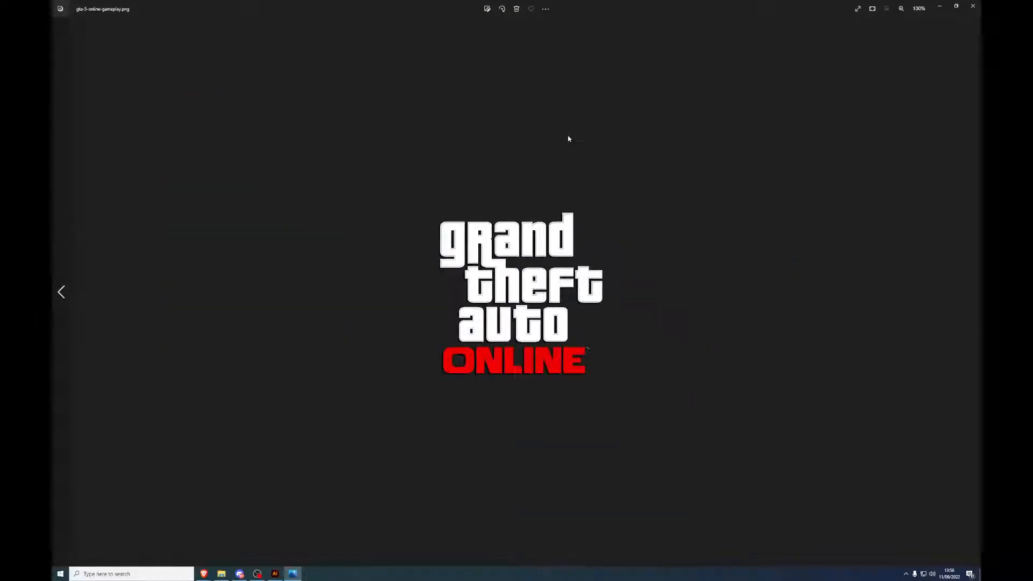
{"action": "left_click", "coordinate": [974, 4]}
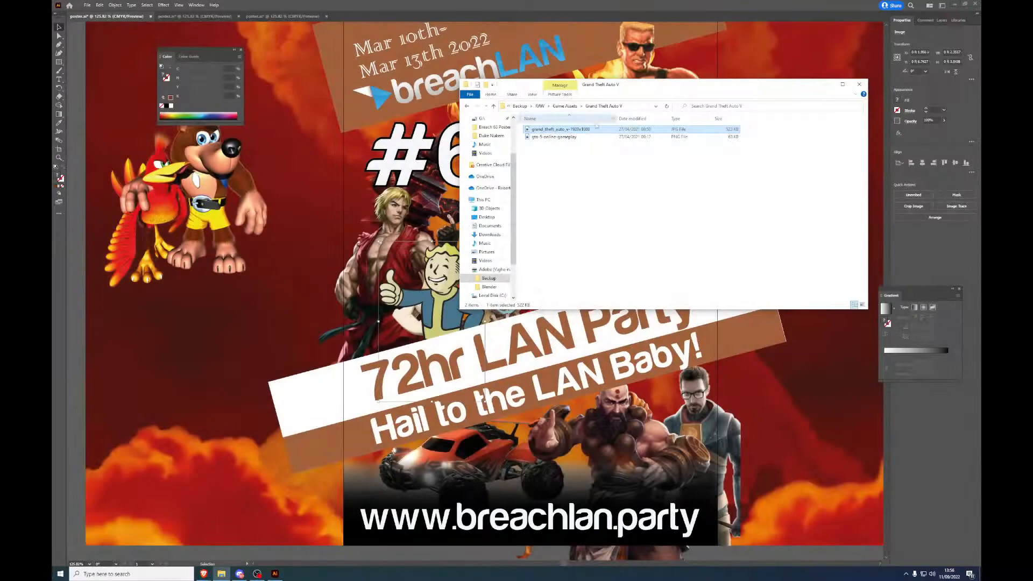
Step: Preview both images in the Heroes of the Storm folder of Game Assets for usable characters
{"action": "left_click", "coordinate": [565, 106]}
{"action": "scroll", "coordinate": [590, 272], "scroll_direction": "down", "scroll_amount": 1}
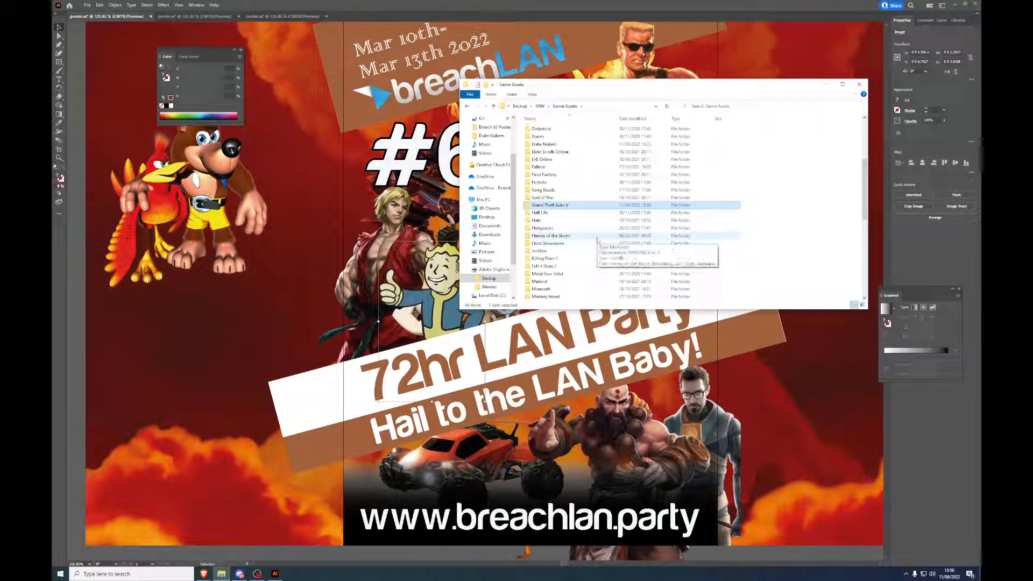
{"action": "double_click", "coordinate": [597, 240]}
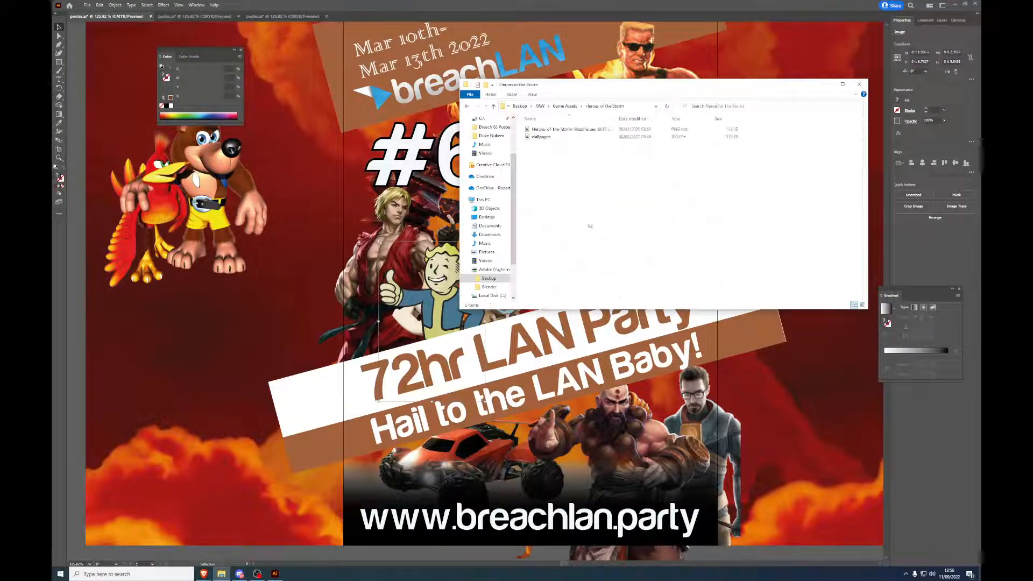
{"action": "double_click", "coordinate": [571, 130]}
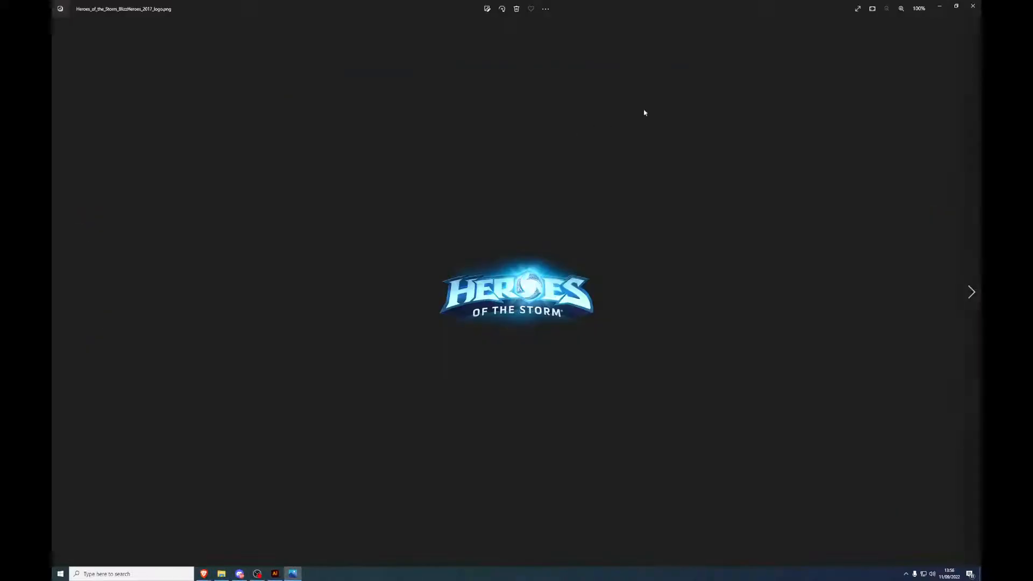
{"action": "left_click", "coordinate": [973, 5]}
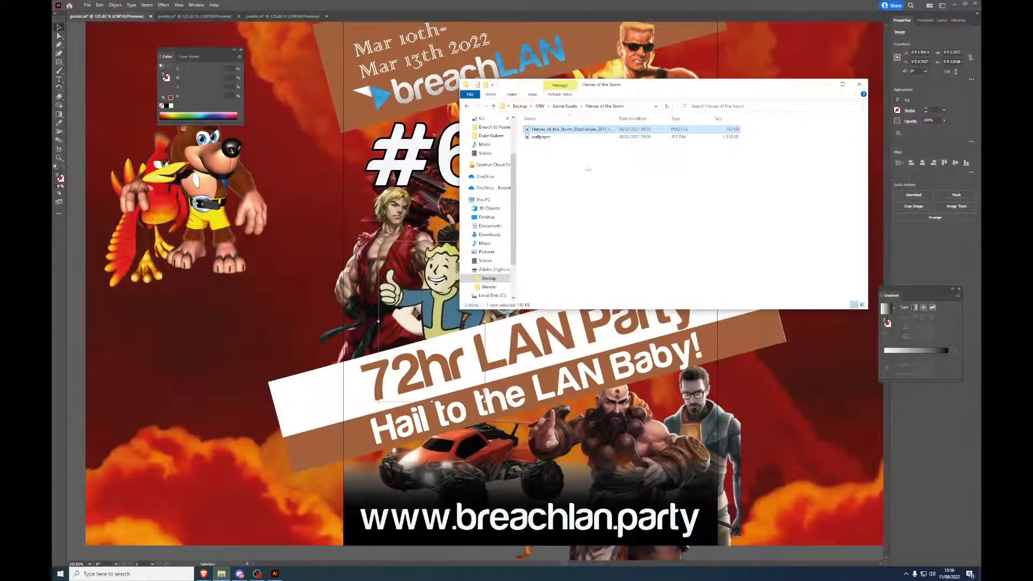
{"action": "double_click", "coordinate": [576, 138]}
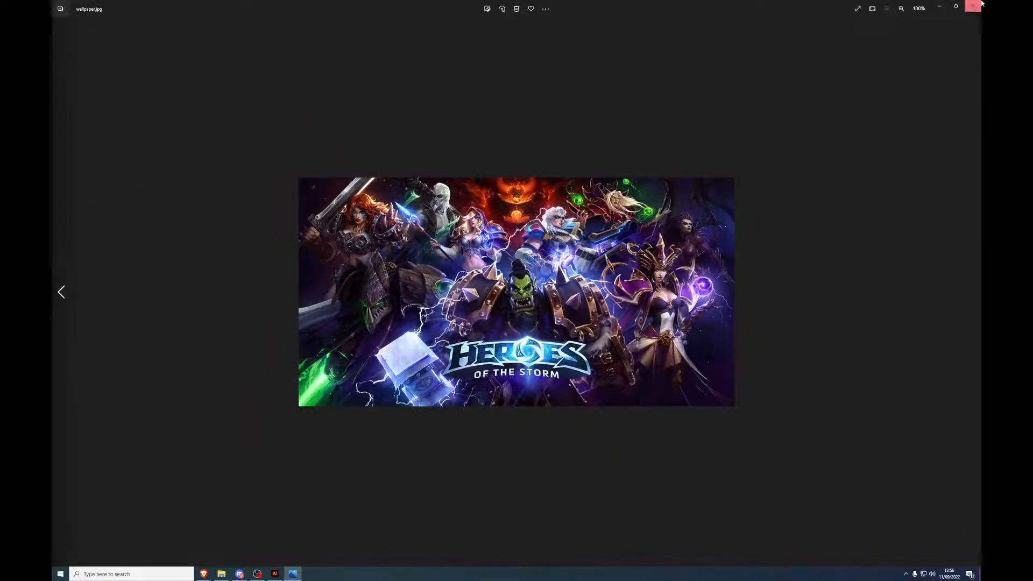
{"action": "left_click", "coordinate": [980, 5]}
Step: Rename the Heroes of the Storm logo PNG as logo and return to the Game Assets folder
{"action": "right_click", "coordinate": [582, 131]}
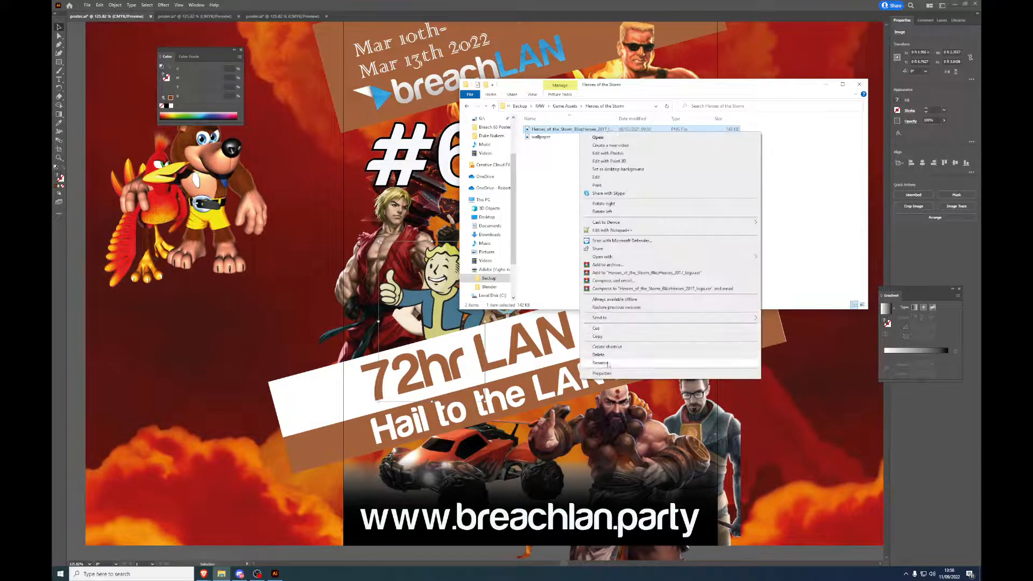
{"action": "left_click", "coordinate": [600, 363]}
{"action": "type", "text": "logo"}
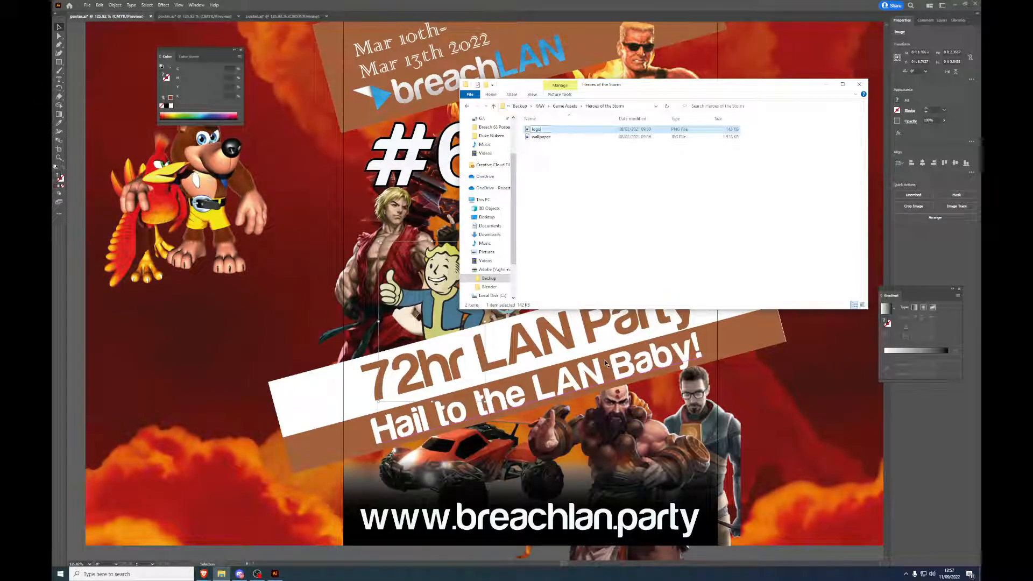
{"action": "key", "text": "Return"}
{"action": "left_click", "coordinate": [565, 106]}
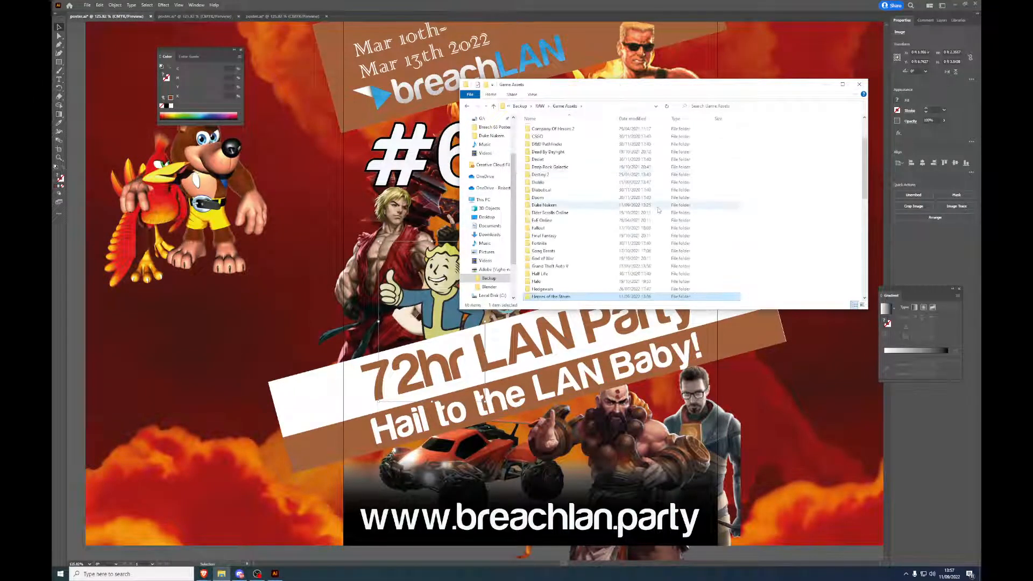
Step: Preview the PNG in the Hunt Showdown folder of Game Assets as a possible poster image
{"action": "scroll", "coordinate": [659, 210], "scroll_direction": "down", "scroll_amount": 5}
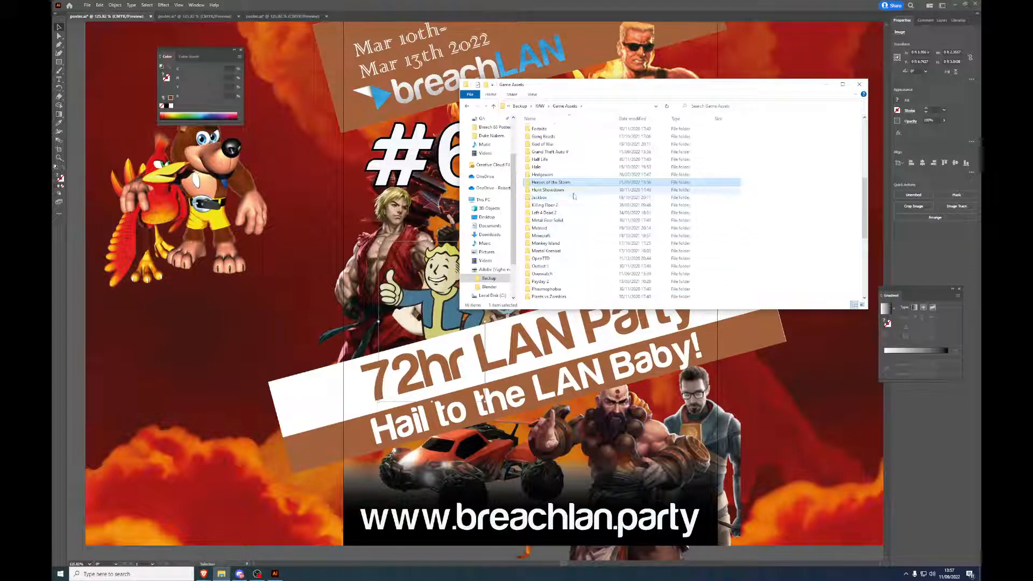
{"action": "double_click", "coordinate": [574, 192]}
{"action": "double_click", "coordinate": [575, 130]}
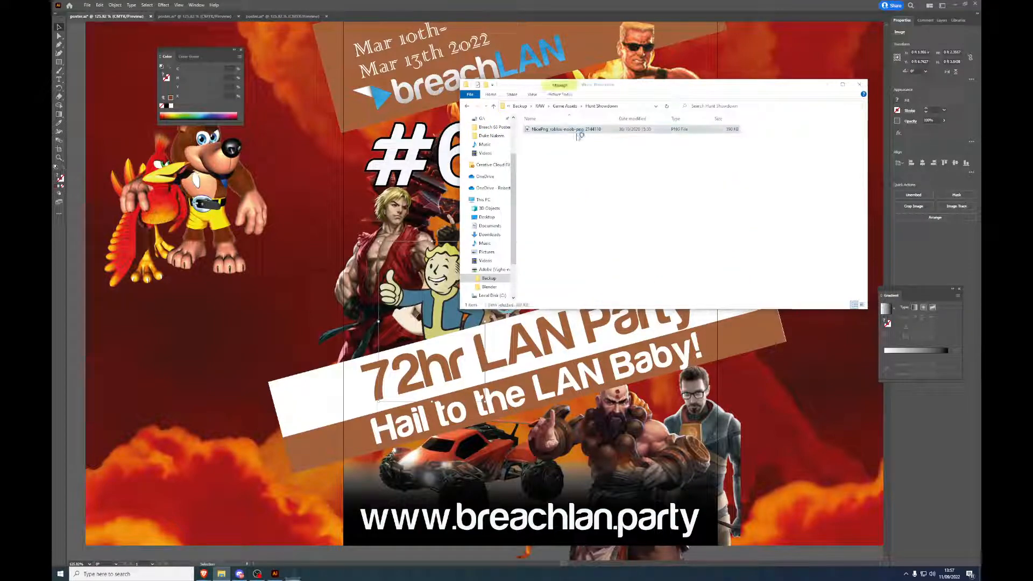
{"action": "left_click", "coordinate": [974, 6]}
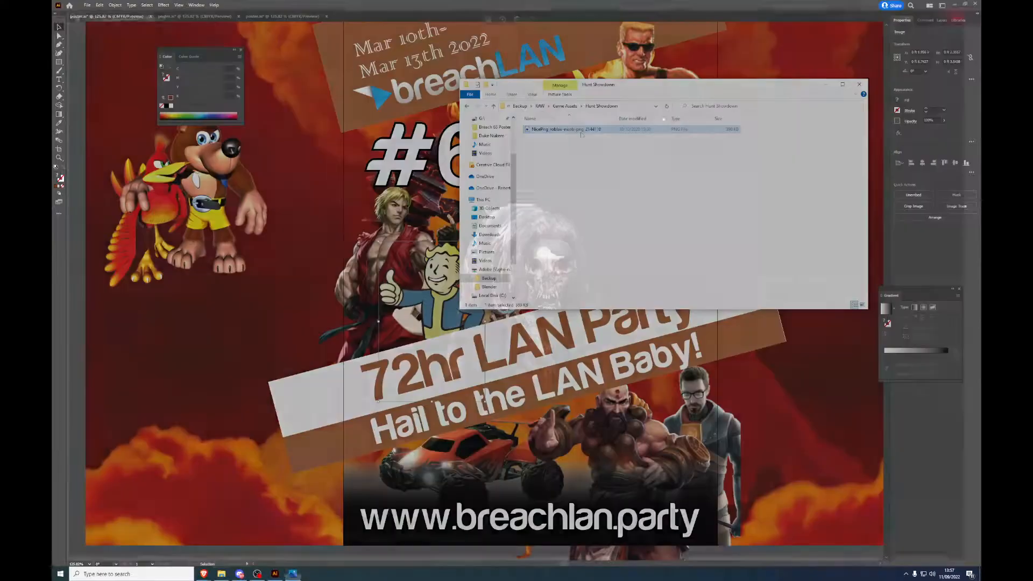
Step: Rename the PNG in the Hunt Showdown folder and return to the Game Assets folder
{"action": "right_click", "coordinate": [582, 130]}
{"action": "left_click", "coordinate": [612, 361]}
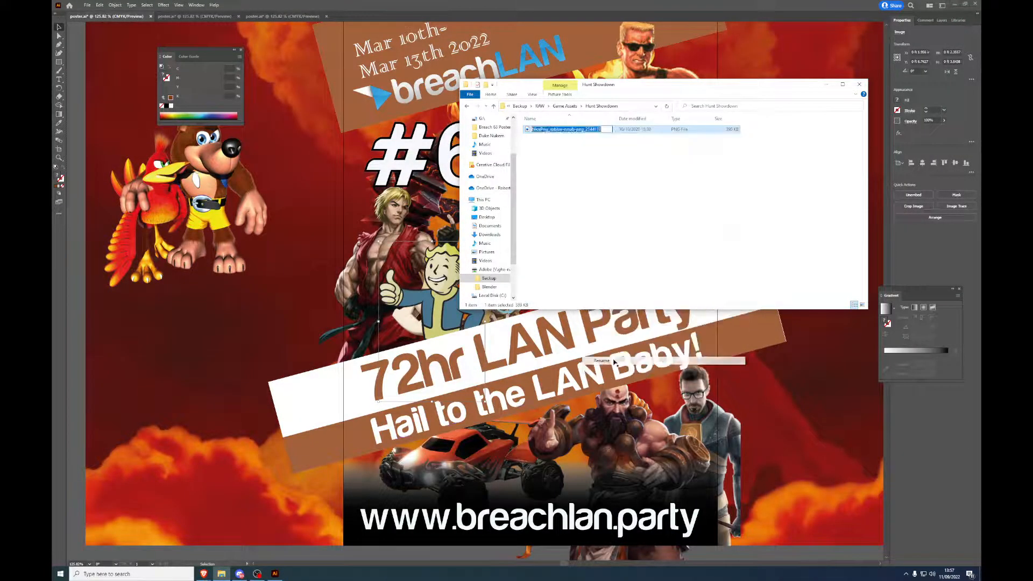
{"action": "type", "text": "Fina"}
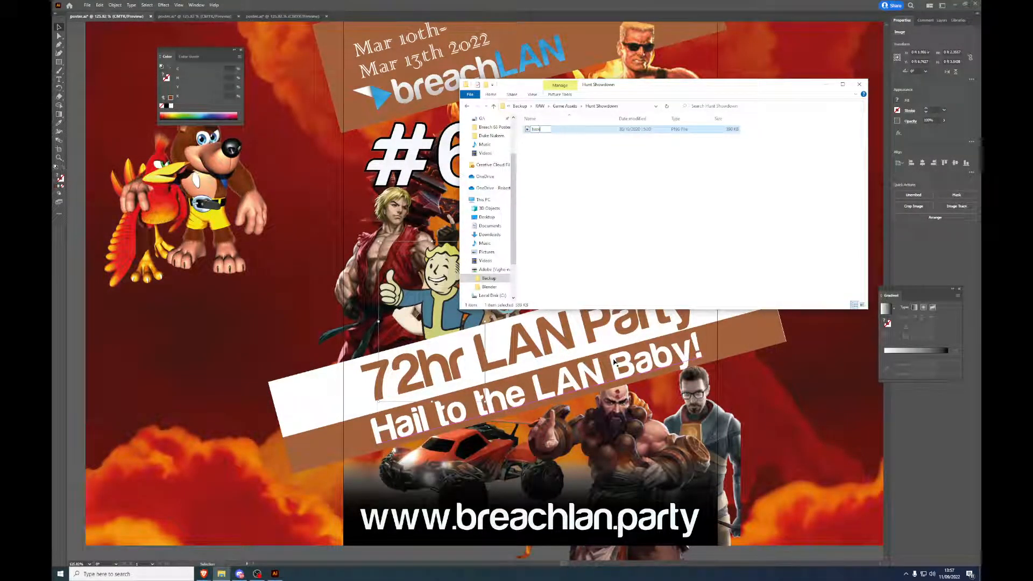
{"action": "type", "text": "or-g"}
{"action": "key", "text": "Return"}
{"action": "key", "text": "BackSpace"}
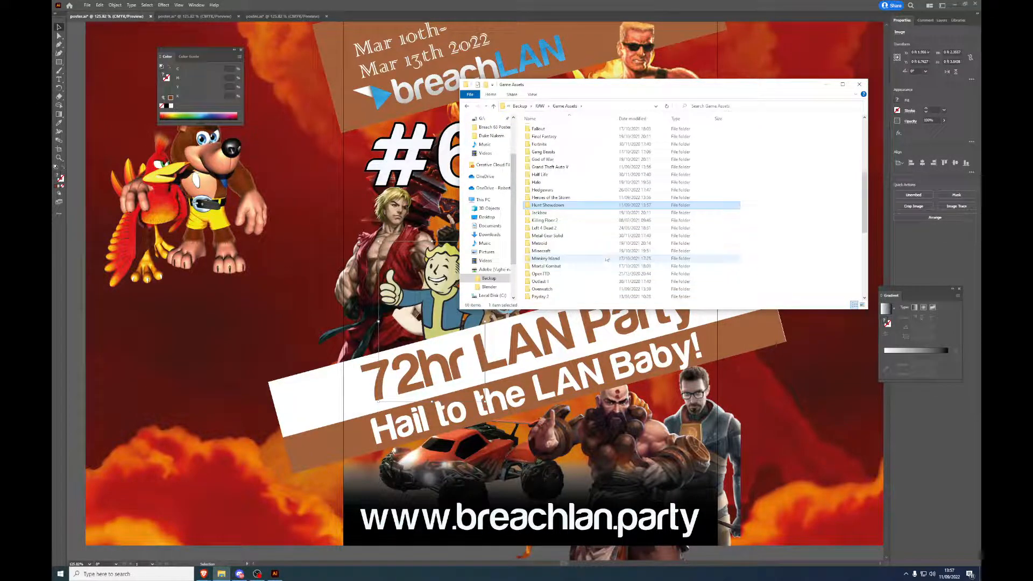
Step: Preview the pngwing.com PNG in the Jackbox folder of Game Assets
{"action": "double_click", "coordinate": [565, 213]}
{"action": "double_click", "coordinate": [565, 129]}
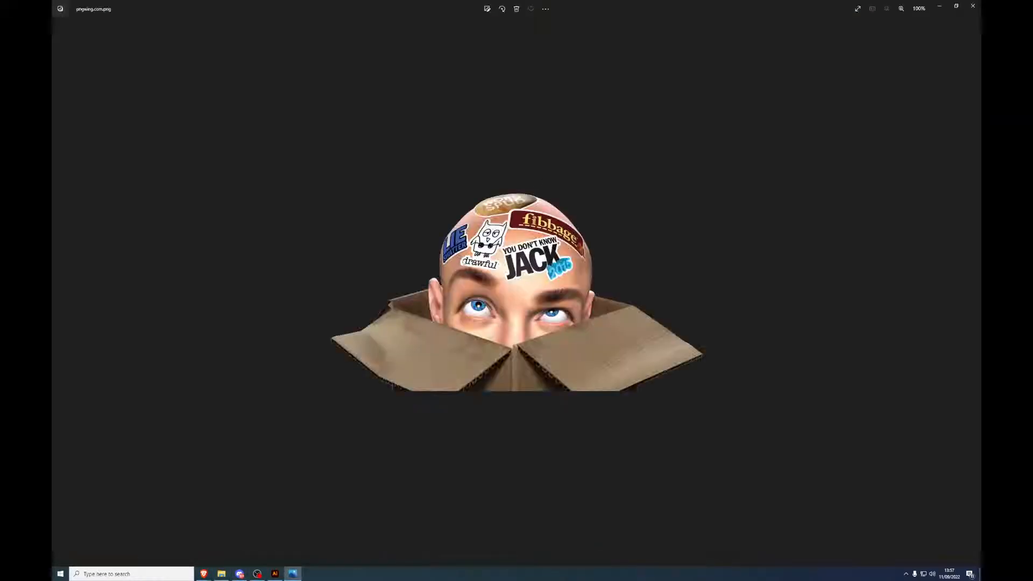
{"action": "left_click", "coordinate": [973, 5]}
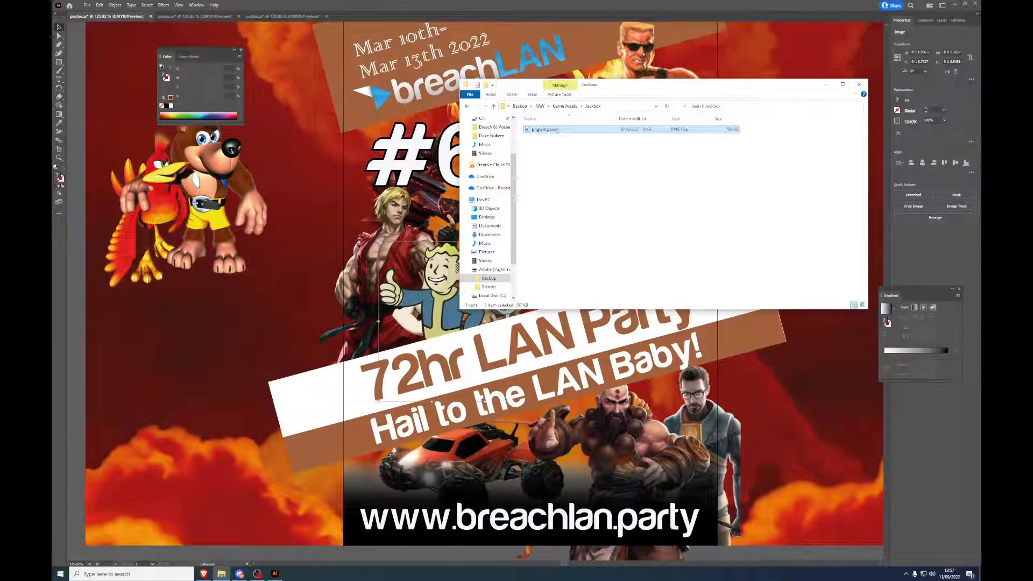
Step: Place the Jackbox head PNG on the poster, scale it down and position it below Banjo and Kazooie
{"action": "left_click_drag", "start_coordinate": [545, 129], "coordinate": [245, 330]}
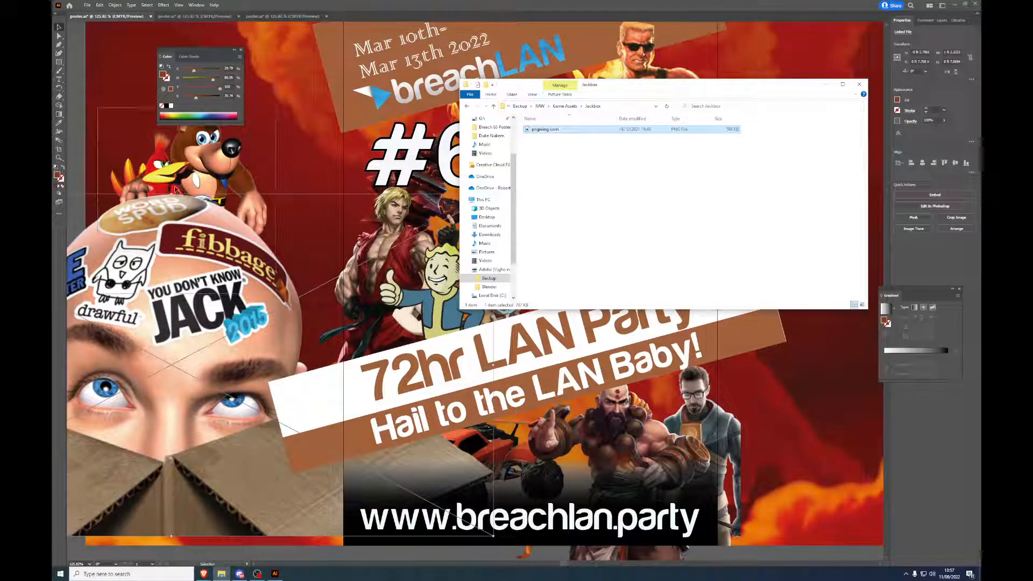
{"action": "left_click_drag", "start_coordinate": [171, 194], "coordinate": [160, 339]}
{"action": "left_click_drag", "start_coordinate": [163, 386], "coordinate": [166, 365]}
Step: Return to the Game Assets folder in File Explorer and preview the metroid PNG in the Metroid folder
{"action": "left_click", "coordinate": [221, 574]}
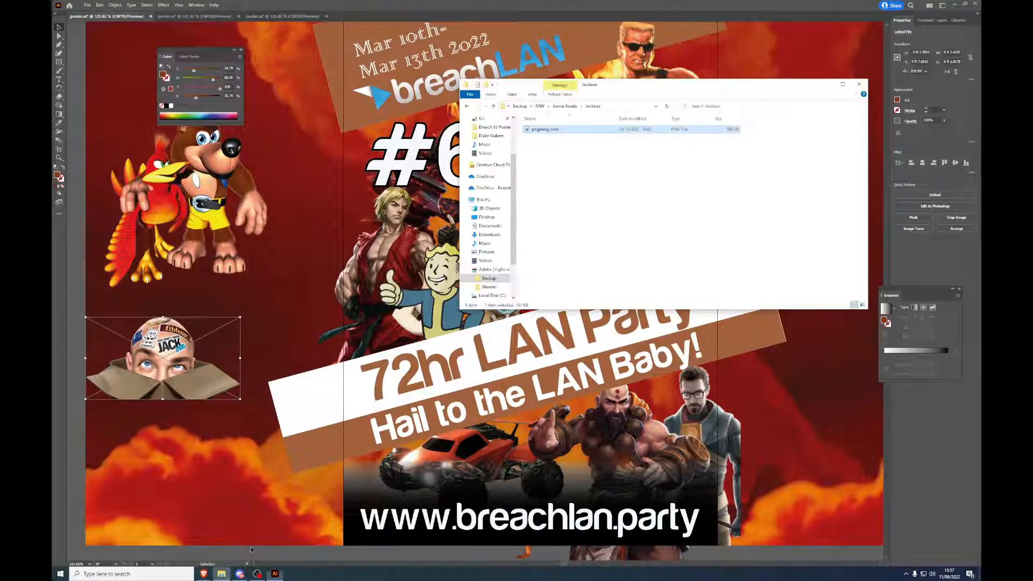
{"action": "left_click", "coordinate": [565, 106]}
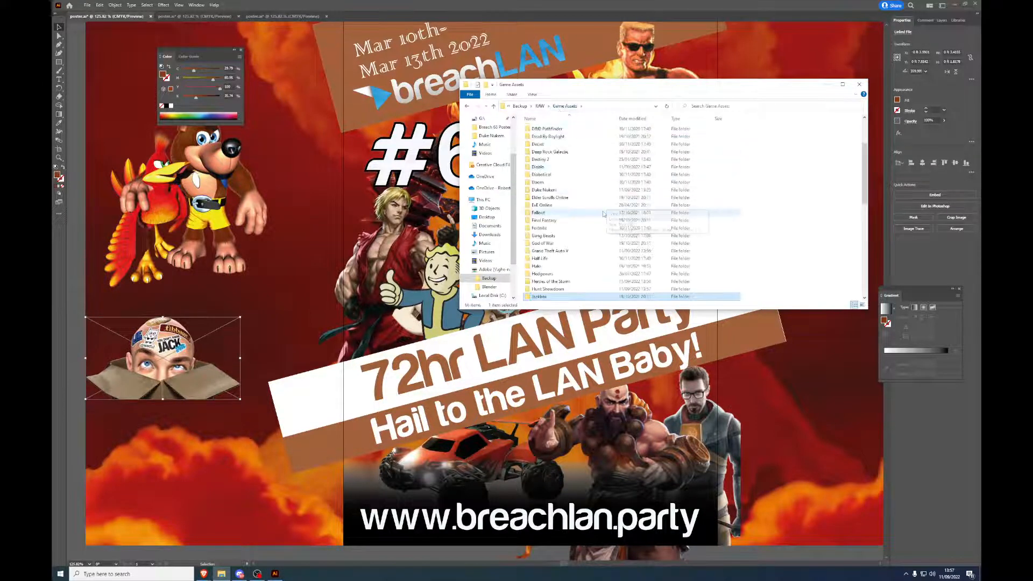
{"action": "scroll", "coordinate": [600, 237], "scroll_direction": "down", "scroll_amount": 4}
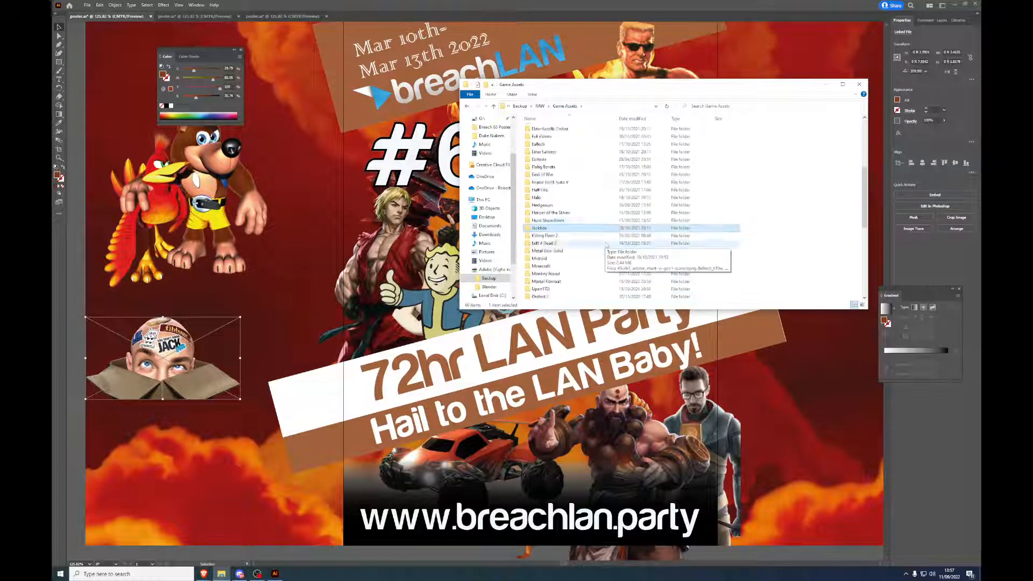
{"action": "double_click", "coordinate": [602, 237]}
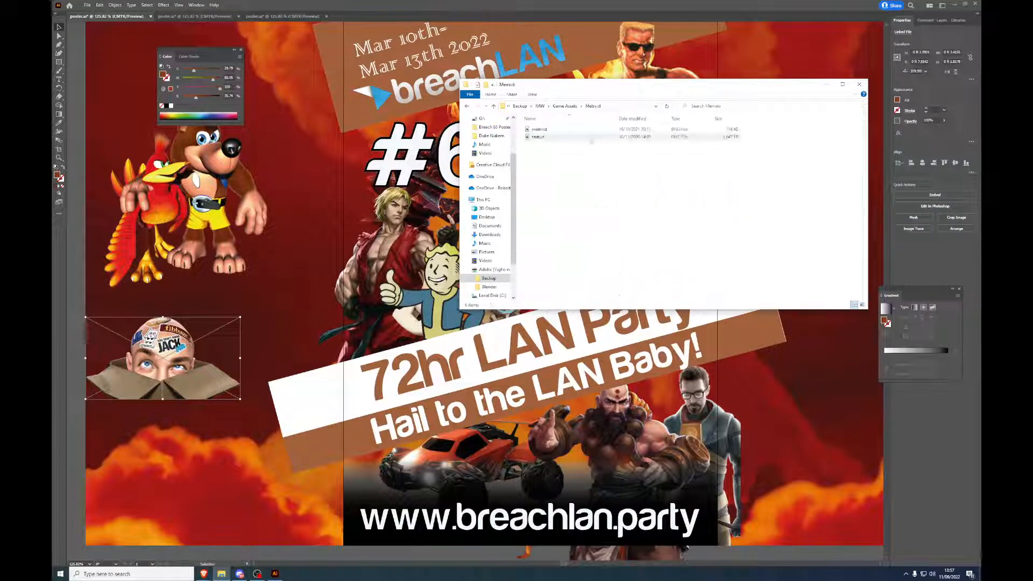
{"action": "double_click", "coordinate": [591, 134]}
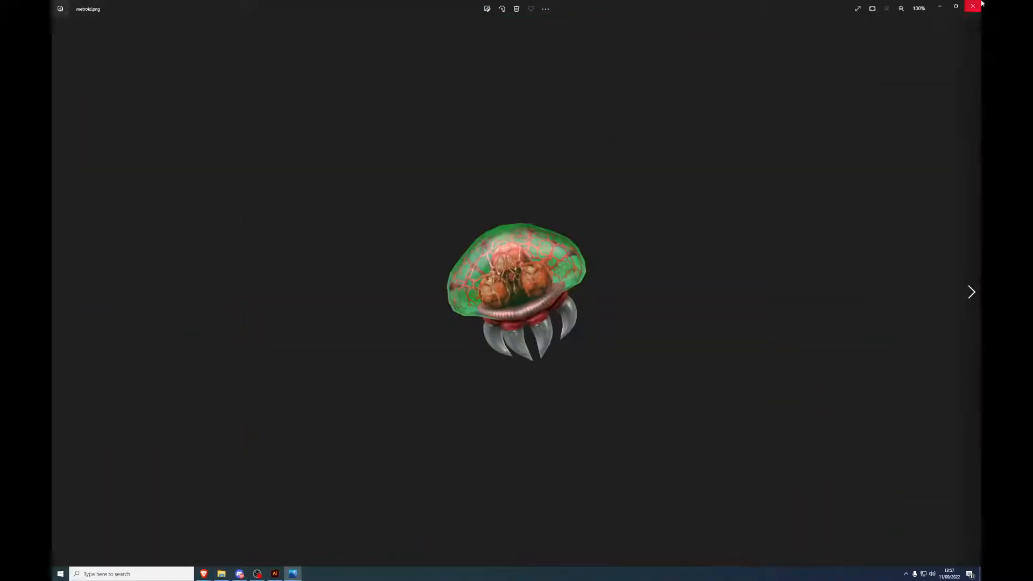
{"action": "left_click", "coordinate": [972, 5]}
Step: Preview the samus PNG, place it on the poster below Banjo and Kazooie, and return to the Game Assets folder
{"action": "double_click", "coordinate": [543, 137]}
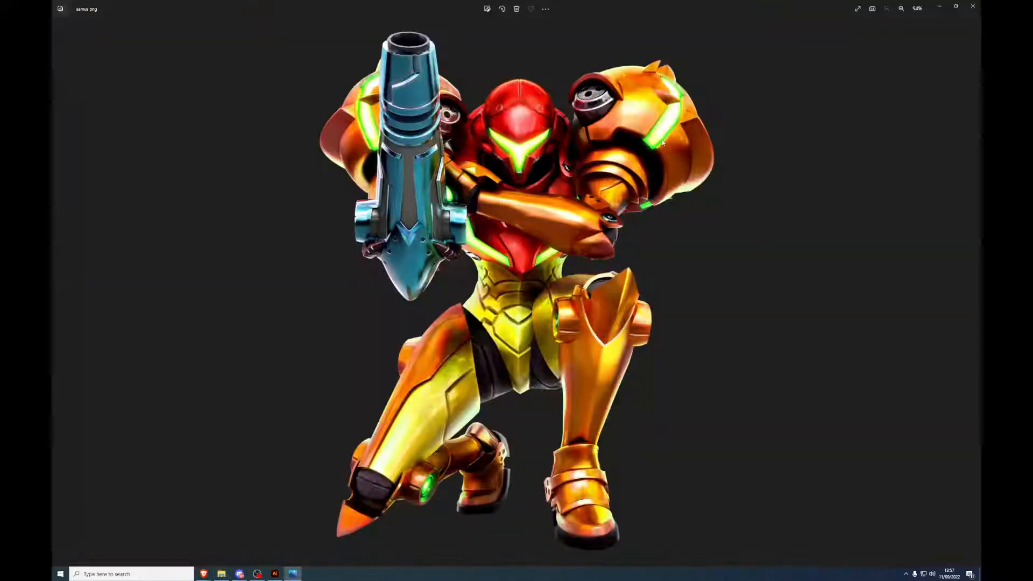
{"action": "left_click", "coordinate": [973, 6]}
{"action": "left_click_drag", "start_coordinate": [547, 138], "coordinate": [203, 407]}
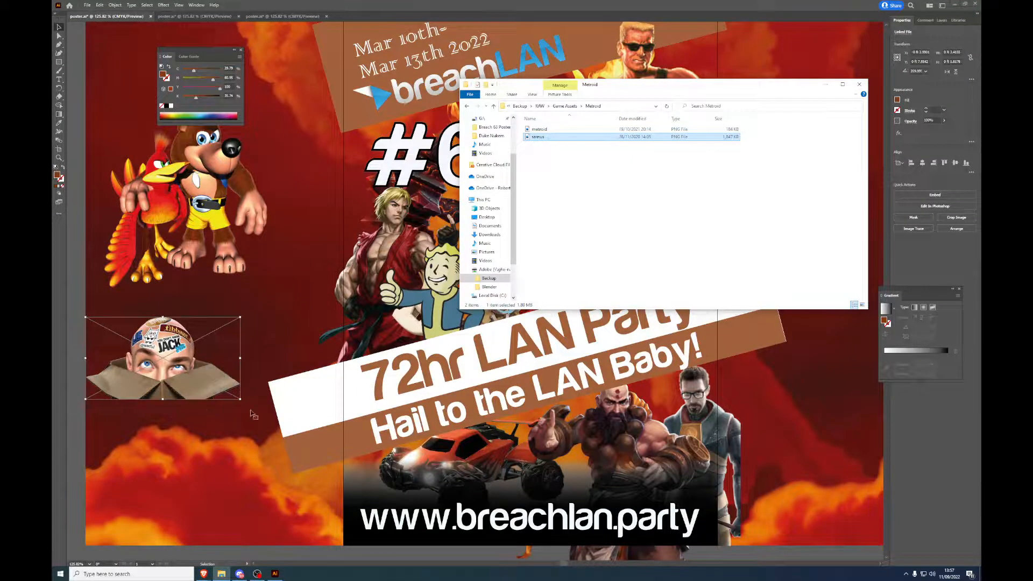
{"action": "left_click", "coordinate": [574, 107]}
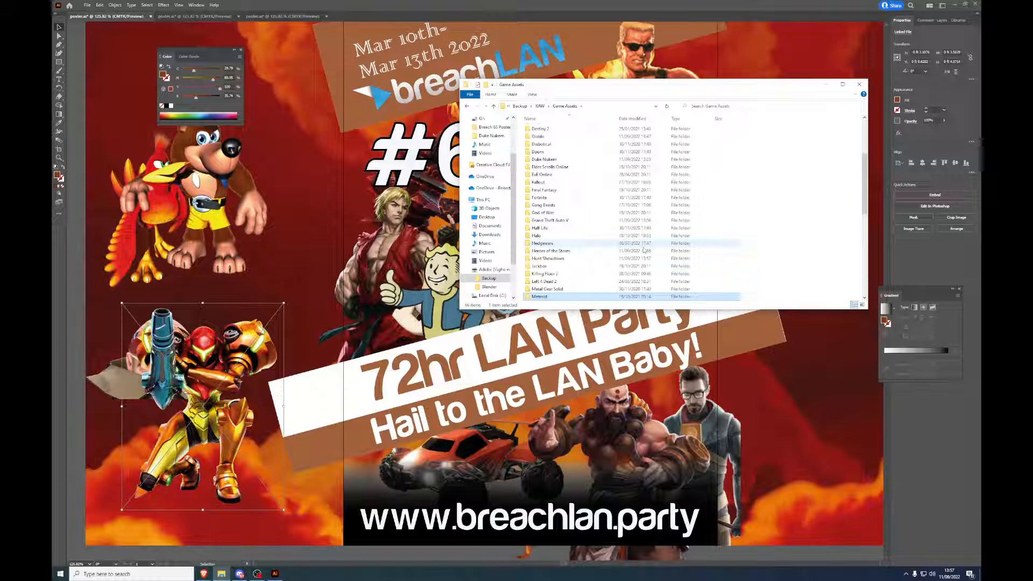
Step: Preview the PNG in the Rainbow Six Siege folder and return to the Game Assets folder
{"action": "scroll", "coordinate": [643, 248], "scroll_direction": "down", "scroll_amount": 6}
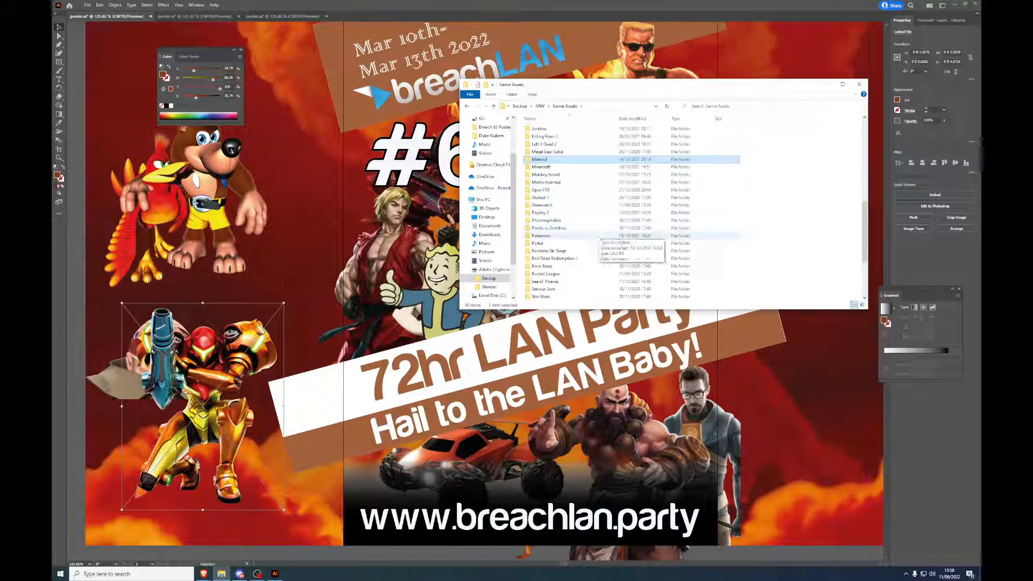
{"action": "scroll", "coordinate": [600, 245], "scroll_direction": "down", "scroll_amount": 1}
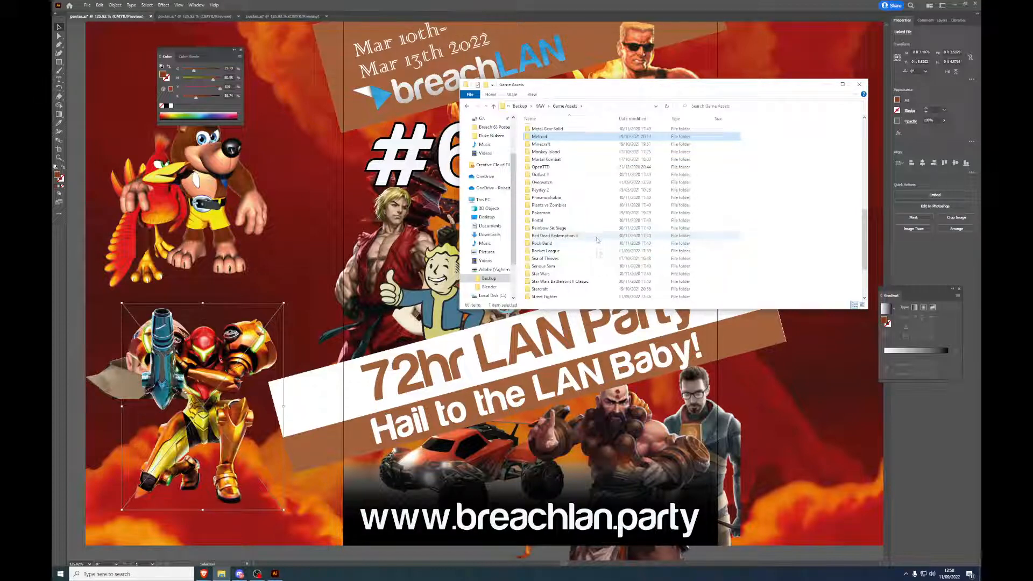
{"action": "double_click", "coordinate": [592, 230]}
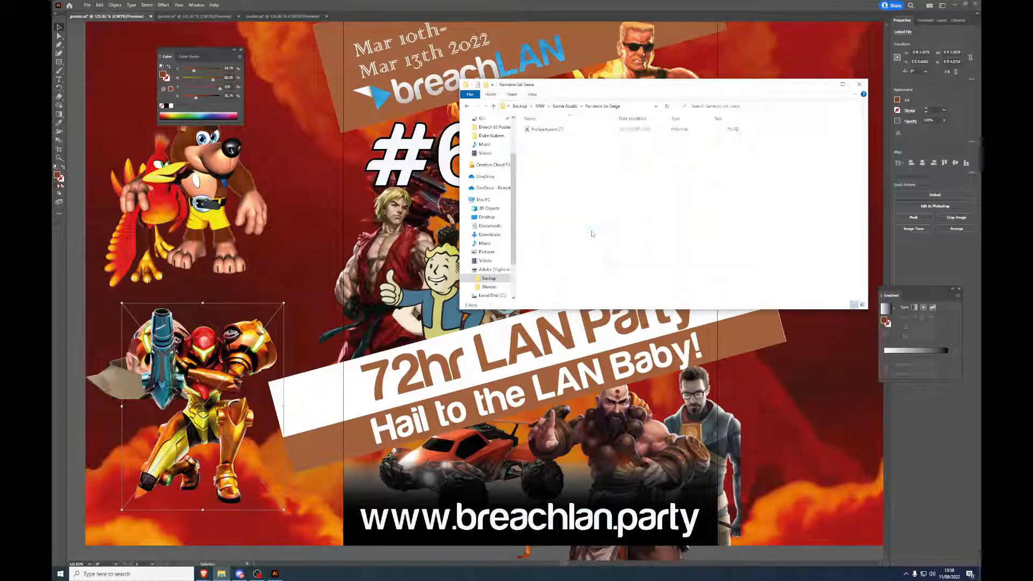
{"action": "double_click", "coordinate": [565, 129]}
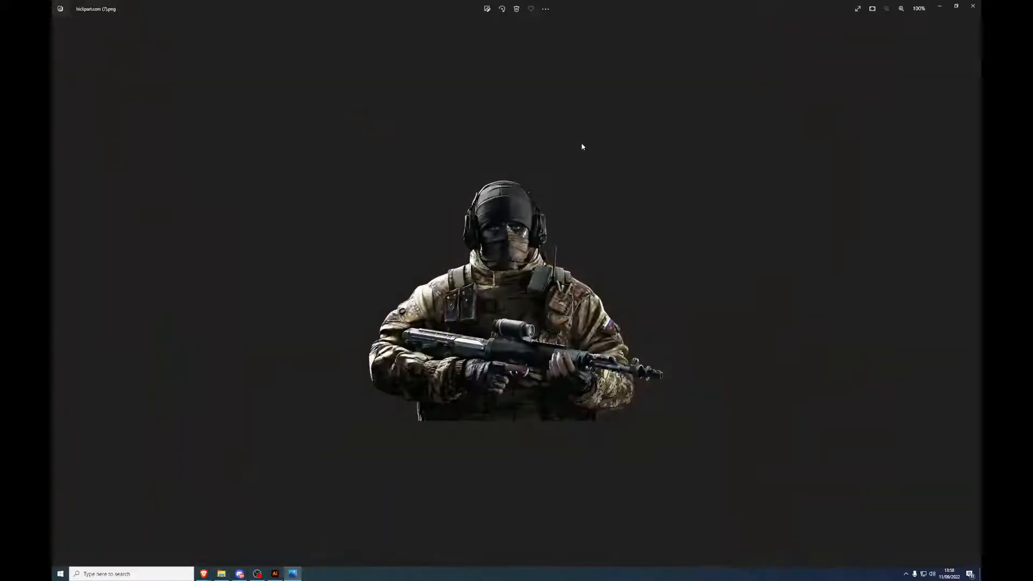
{"action": "left_click", "coordinate": [978, 7]}
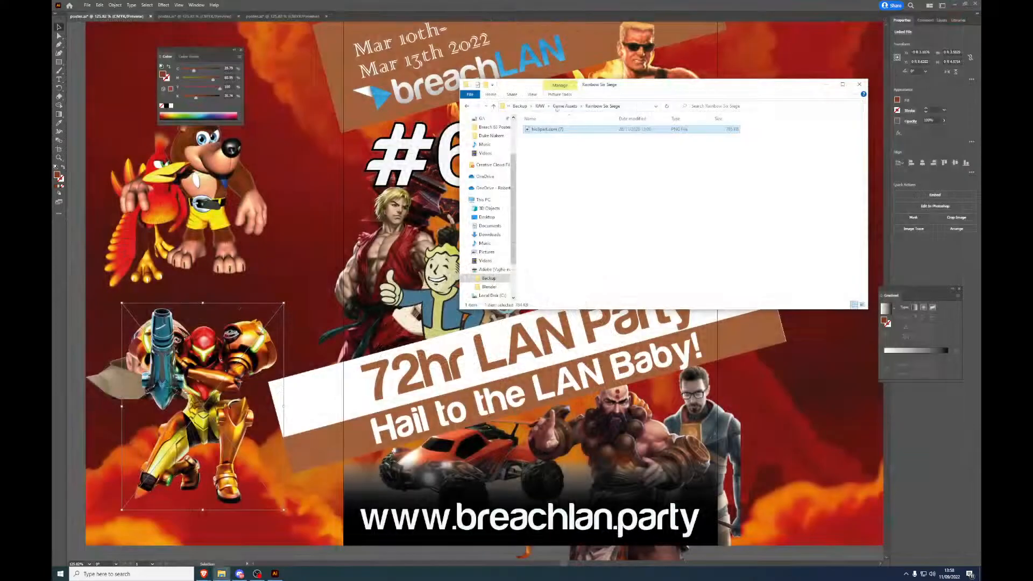
{"action": "left_click", "coordinate": [565, 106]}
Step: Preview the PNG in the Serious Sam folder of Game Assets
{"action": "scroll", "coordinate": [622, 240], "scroll_direction": "down", "scroll_amount": 5}
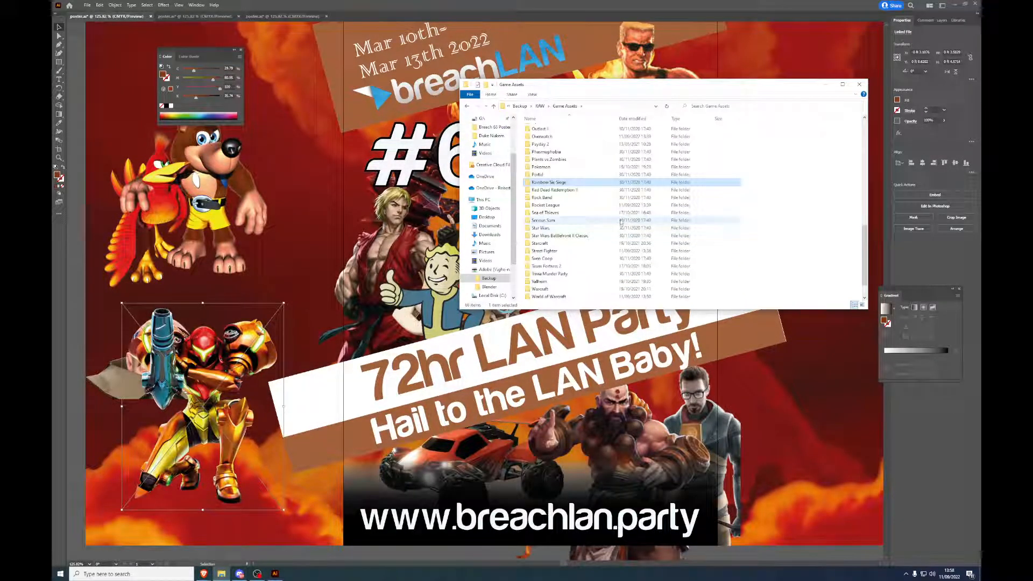
{"action": "double_click", "coordinate": [578, 220]}
{"action": "left_click", "coordinate": [579, 130]}
{"action": "double_click", "coordinate": [578, 131]}
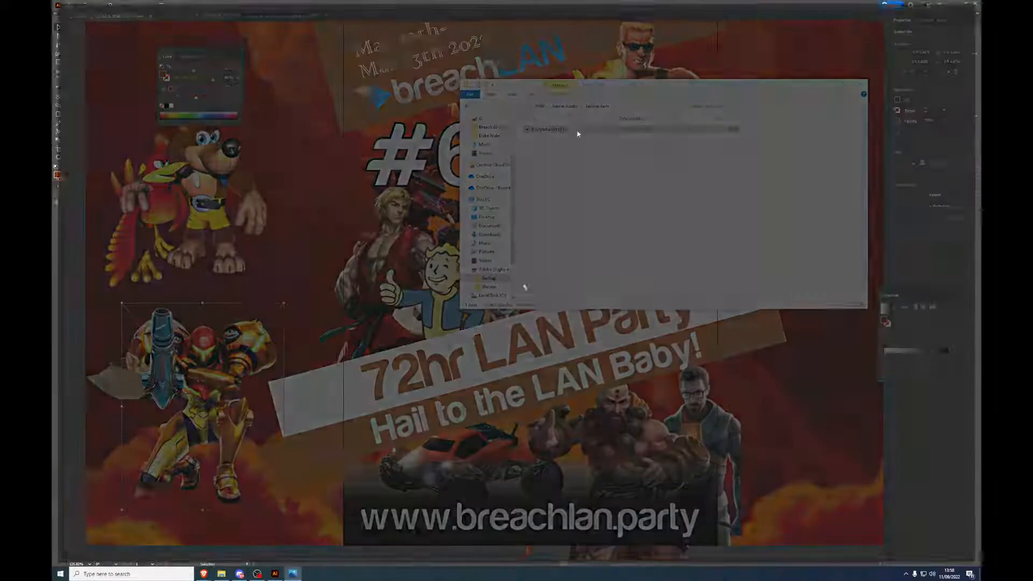
{"action": "left_click", "coordinate": [980, 5]}
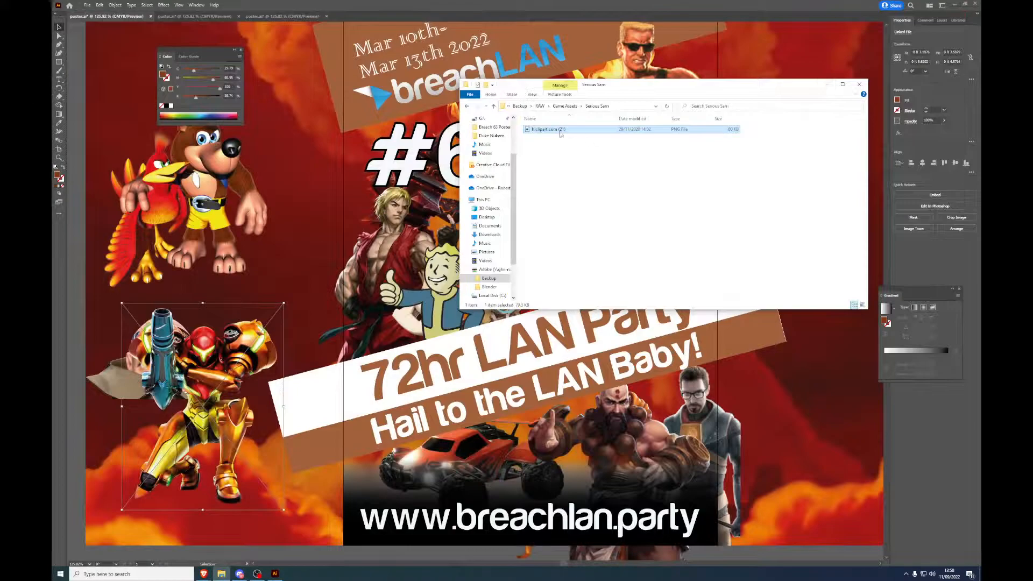
Step: Rename the PNG in the Serious Sam folder as bomb-log and return to the Game Assets folder
{"action": "left_click", "coordinate": [568, 107]}
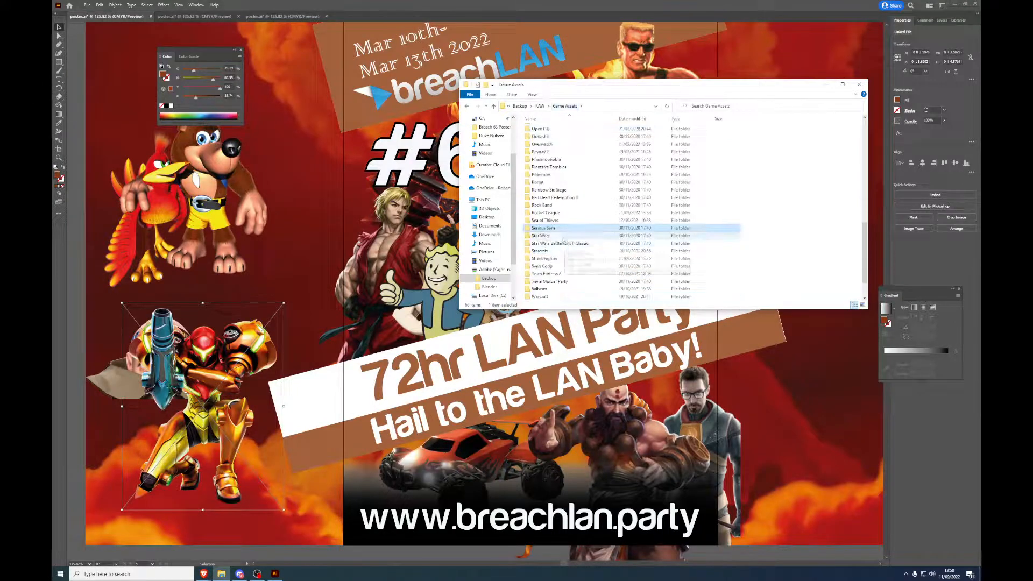
{"action": "double_click", "coordinate": [565, 230]}
{"action": "left_click", "coordinate": [559, 130]}
{"action": "right_click", "coordinate": [560, 131]}
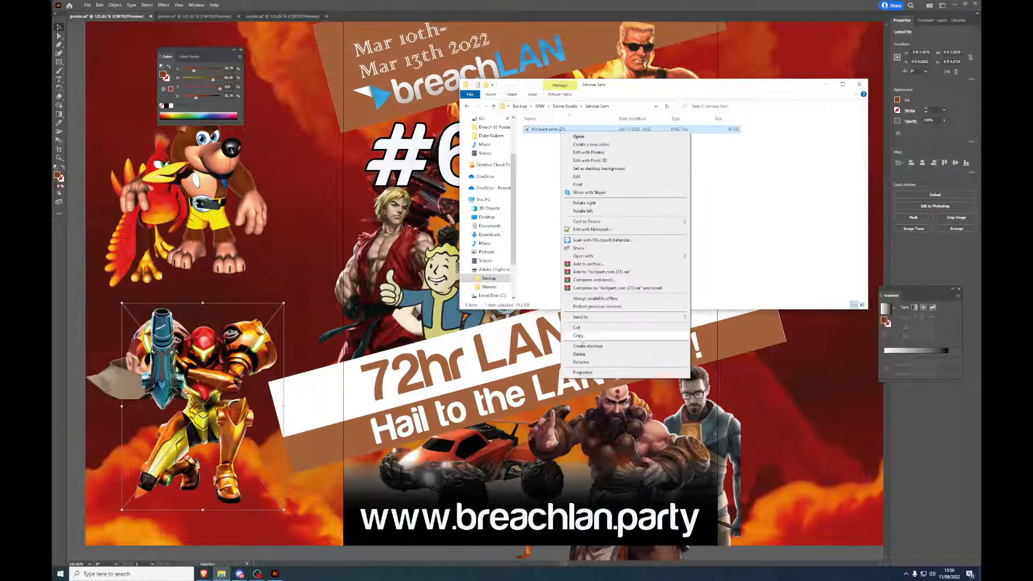
{"action": "left_click", "coordinate": [581, 362]}
{"action": "type", "text": "bomb"}
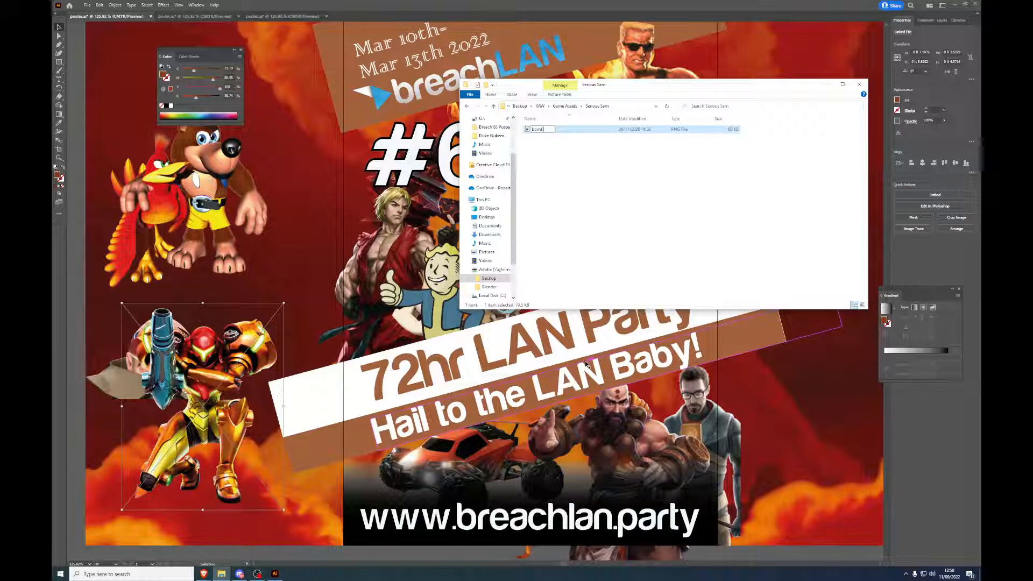
{"action": "type", "text": "-log"}
{"action": "key", "text": "Return"}
{"action": "left_click", "coordinate": [565, 106]}
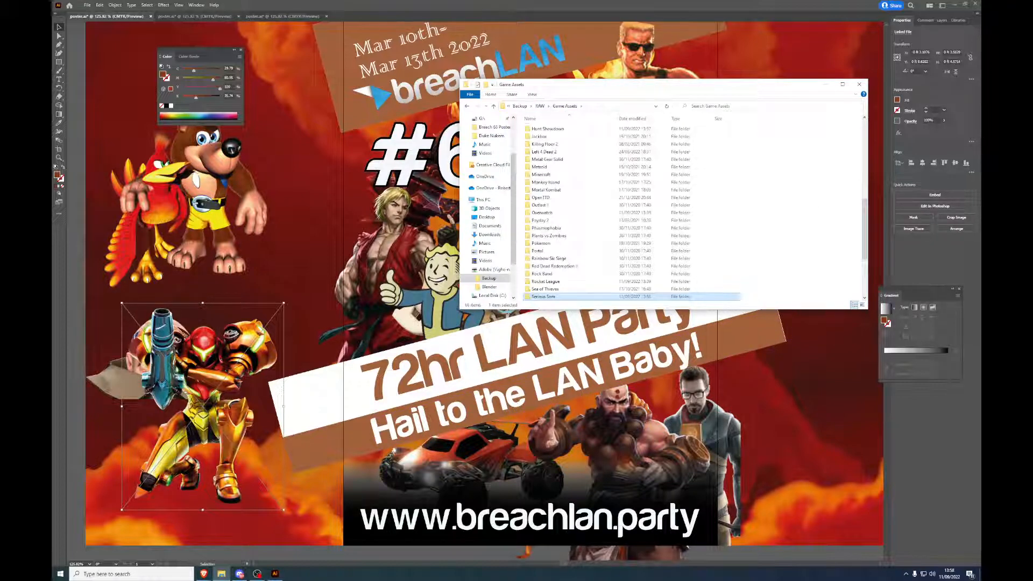
Step: Check the files in the Warcraft folder of Game Assets and go back to the folder list
{"action": "key", "text": "alt+Tab"}
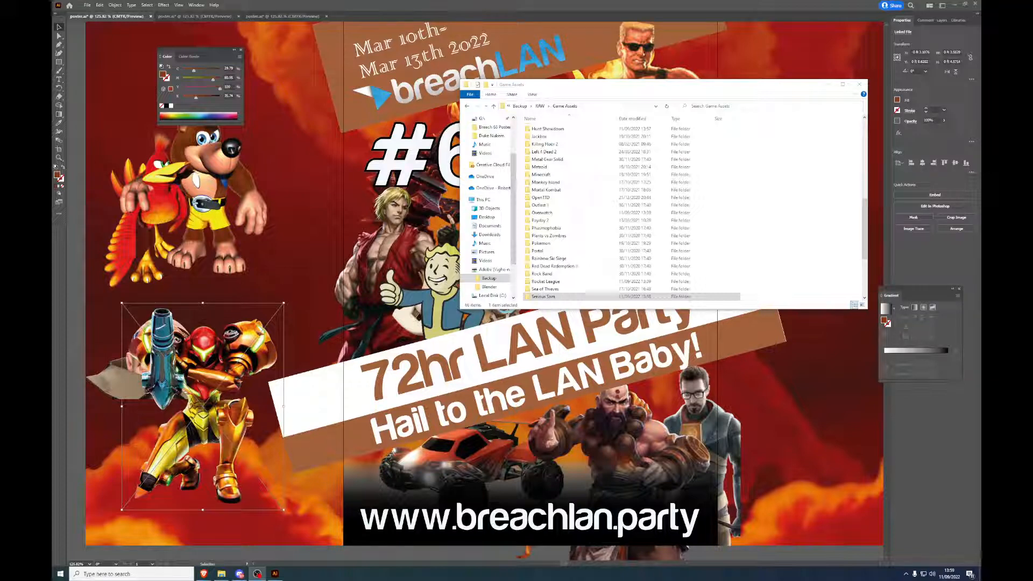
{"action": "scroll", "coordinate": [660, 225], "scroll_direction": "down", "scroll_amount": 4}
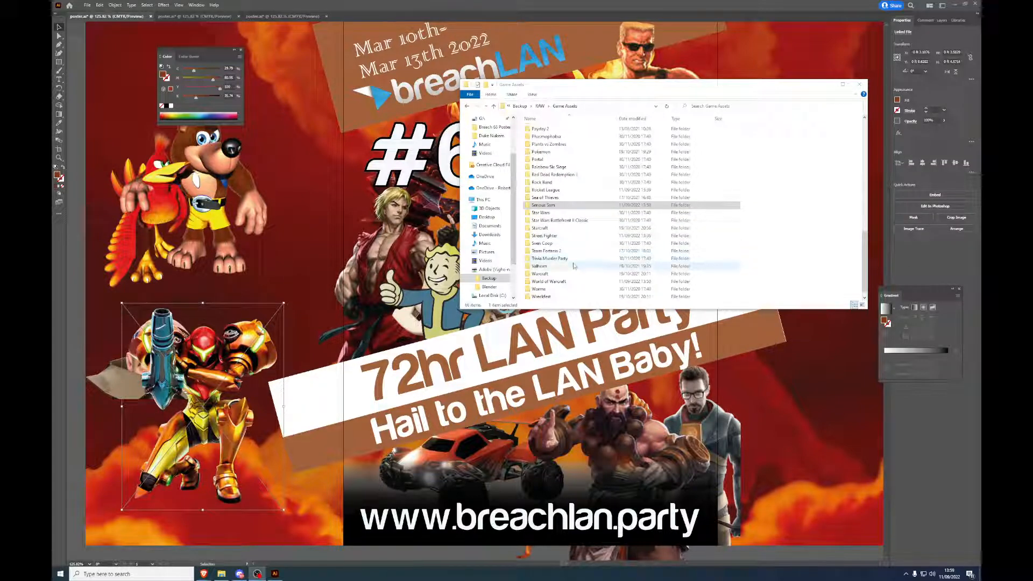
{"action": "scroll", "coordinate": [585, 281], "scroll_direction": "down", "scroll_amount": 1}
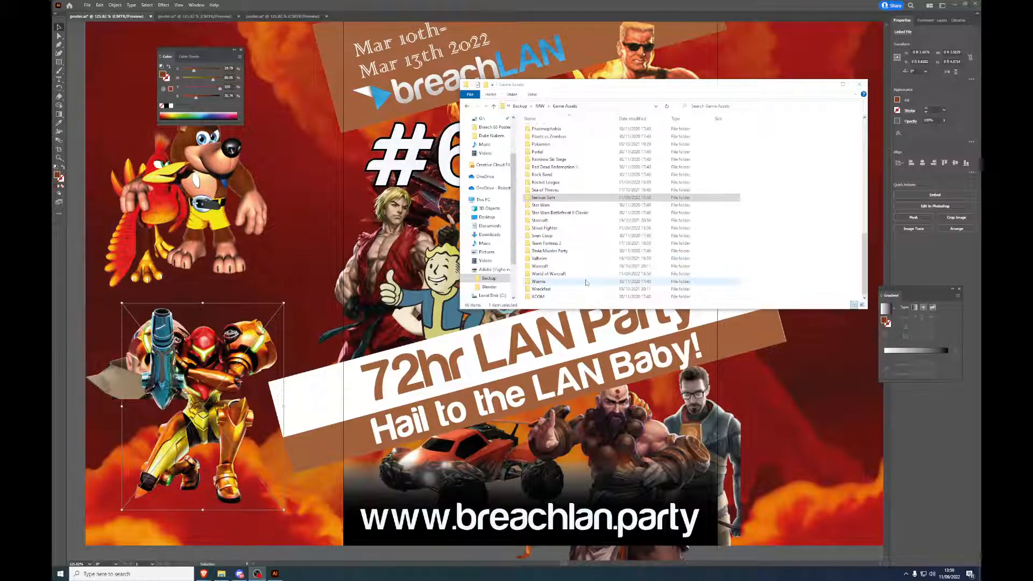
{"action": "double_click", "coordinate": [585, 266]}
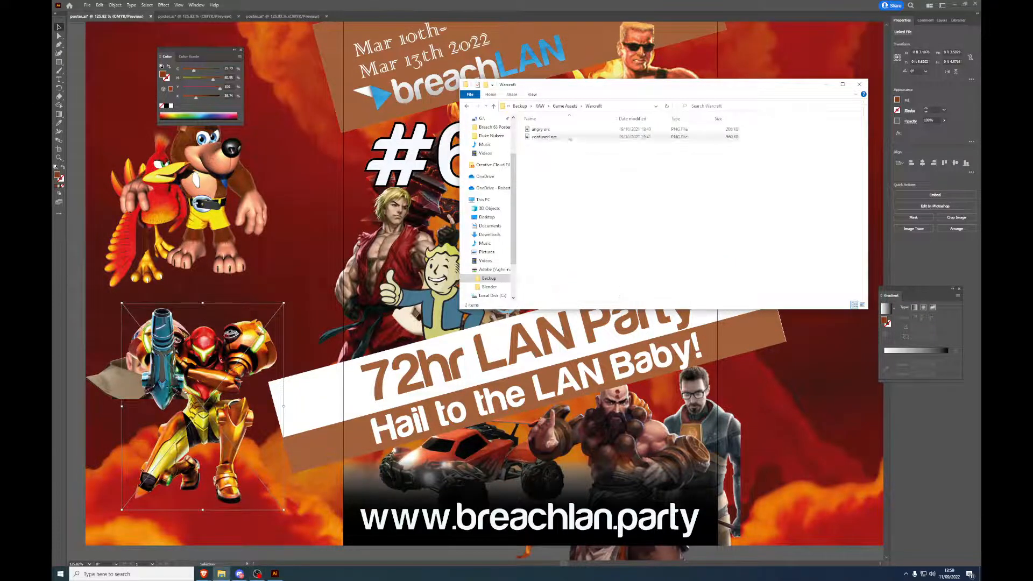
{"action": "key", "text": "alt+Left"}
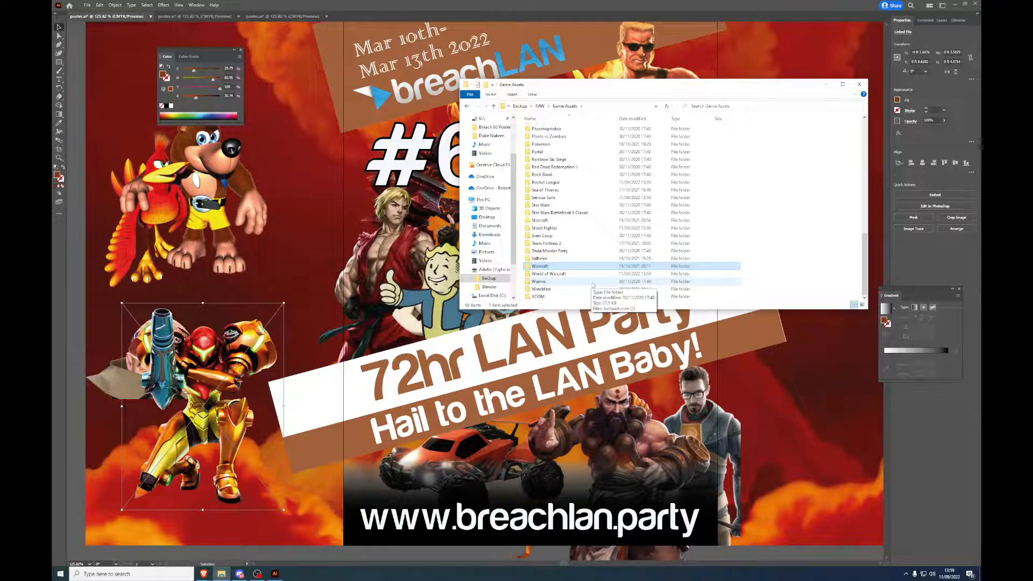
Step: Open the Worms folder of Game Assets and preview its PNG
{"action": "double_click", "coordinate": [592, 282]}
{"action": "double_click", "coordinate": [560, 129]}
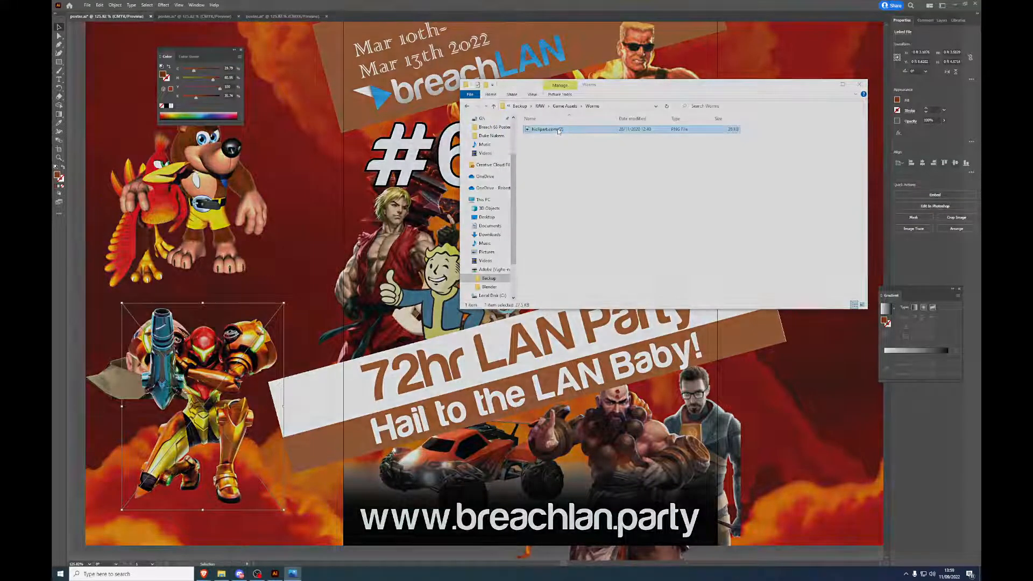
{"action": "left_click", "coordinate": [971, 8]}
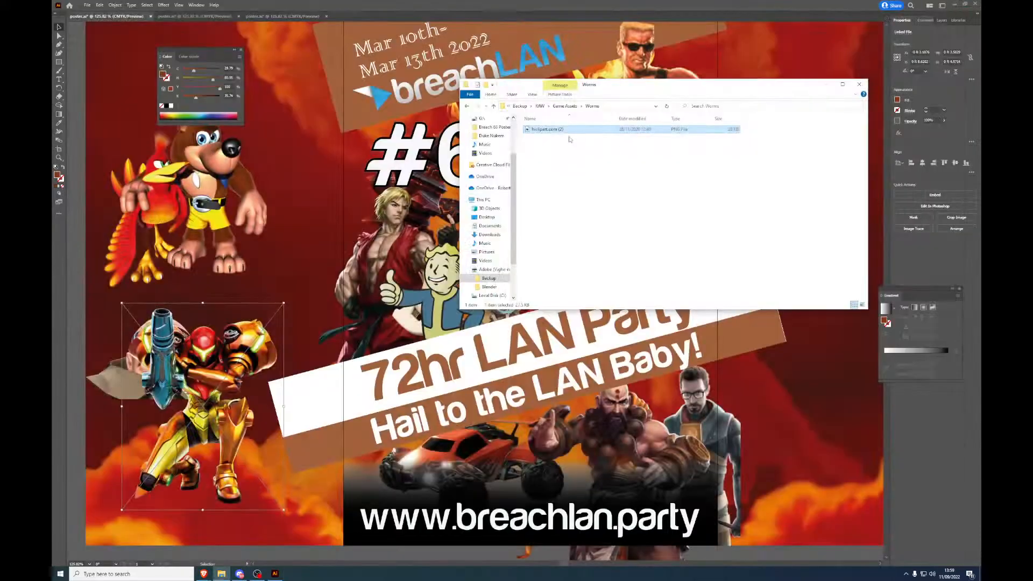
Step: Rename the PNG in the Worms folder as worm and place it over the characters on the poster's left side
{"action": "right_click", "coordinate": [570, 132]}
{"action": "left_click", "coordinate": [592, 364]}
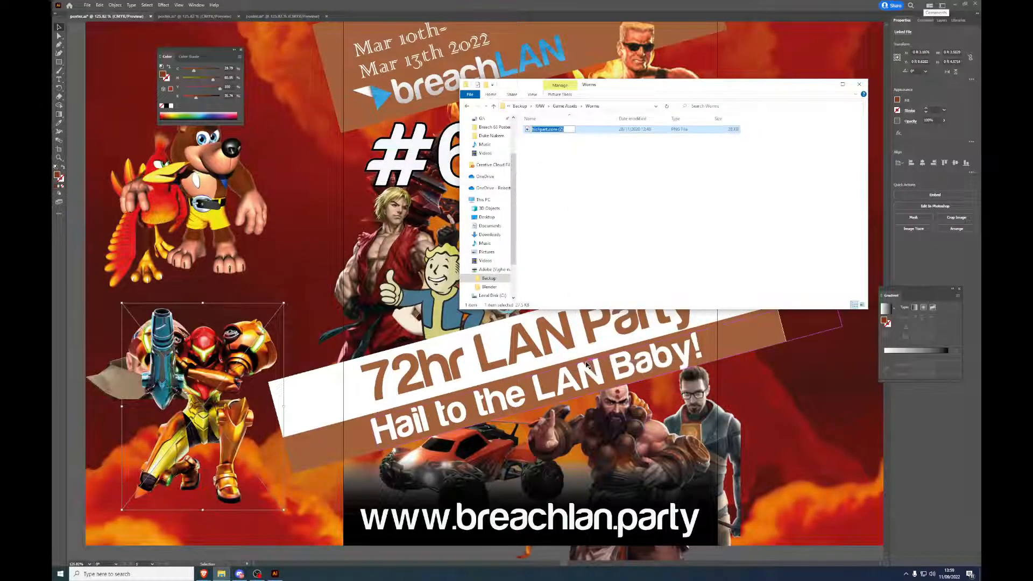
{"action": "type", "text": "worm"}
{"action": "key", "text": "Return"}
{"action": "left_click_drag", "start_coordinate": [543, 129], "coordinate": [259, 188]}
{"action": "left_click_drag", "start_coordinate": [300, 288], "coordinate": [249, 284]}
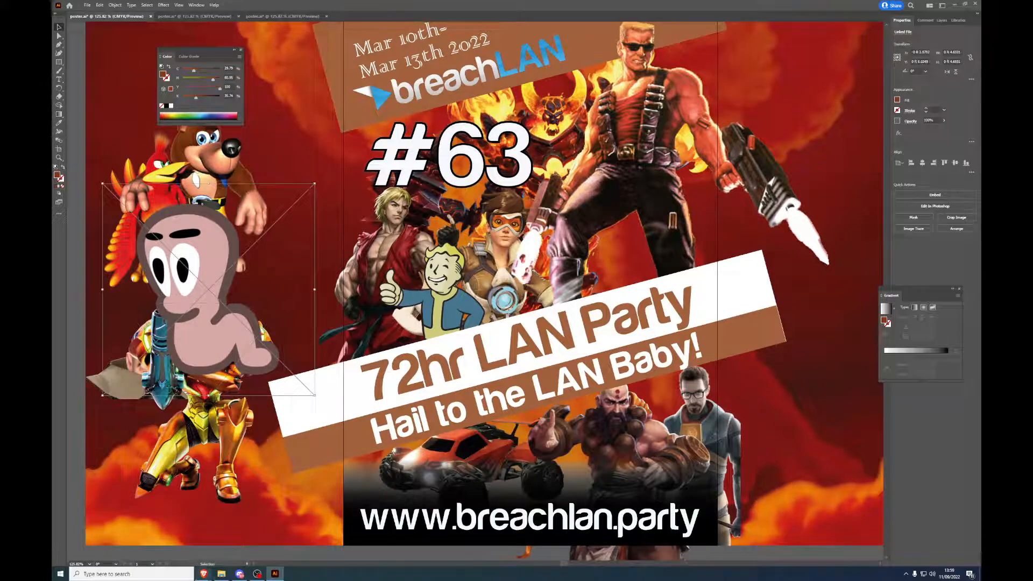
Step: Switch to the browser and run an image search for "qbert transparent"
{"action": "mouse_move", "coordinate": [203, 574]}
{"action": "left_click", "coordinate": [407, 521]}
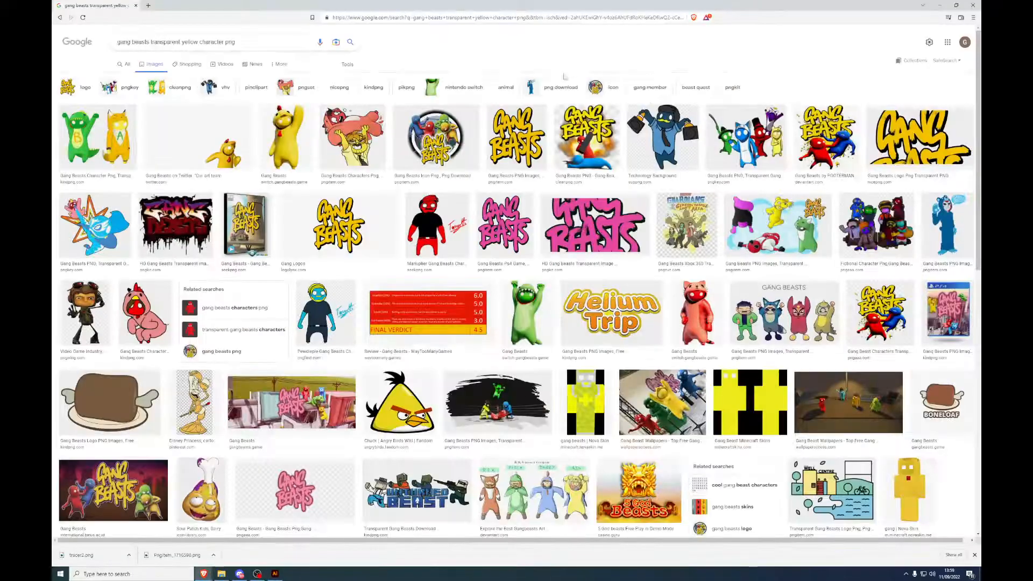
{"action": "left_click", "coordinate": [263, 43]}
{"action": "type", "text": "qbert"}
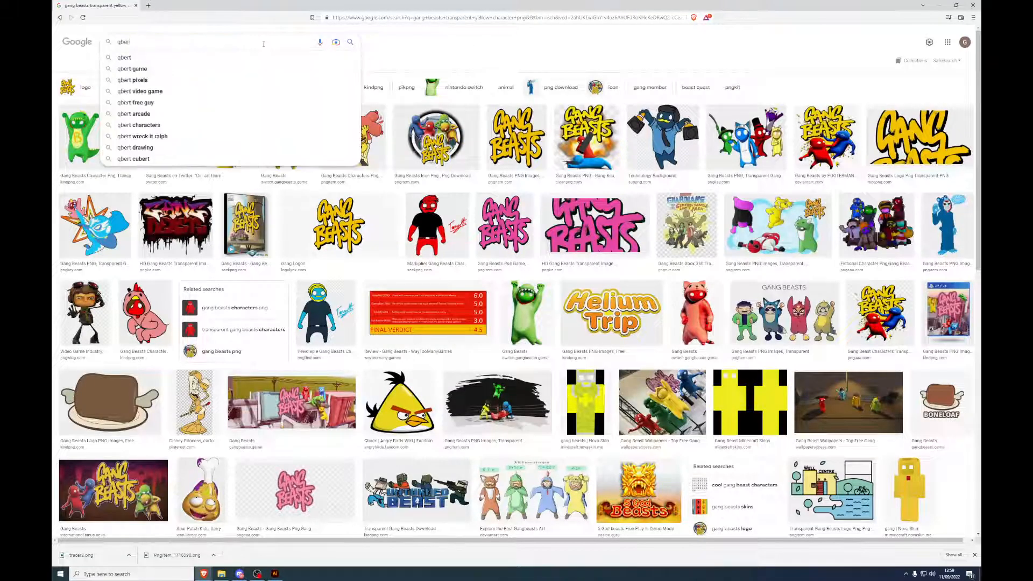
{"action": "type", "text": " transparent"}
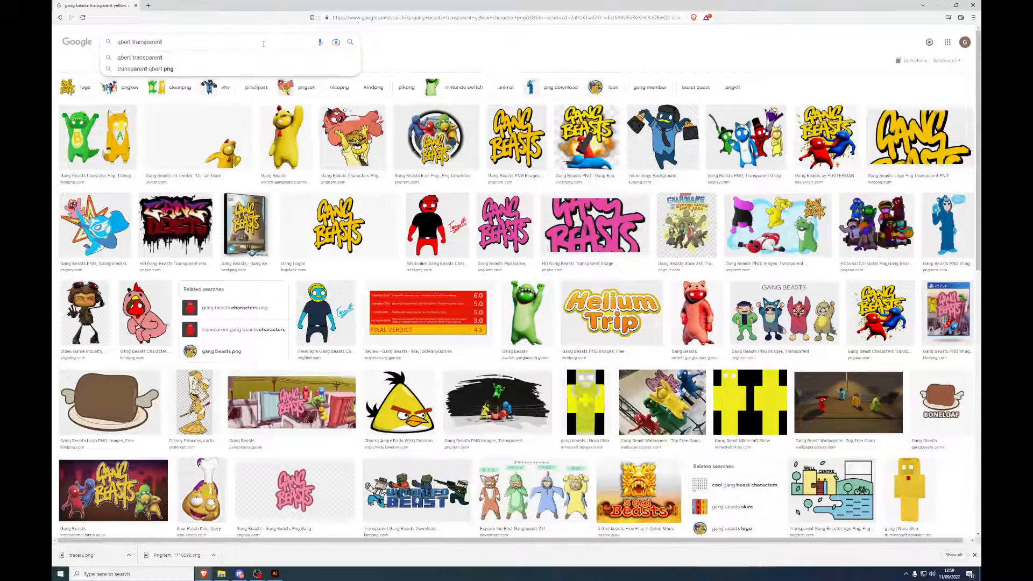
{"action": "key", "text": "Return"}
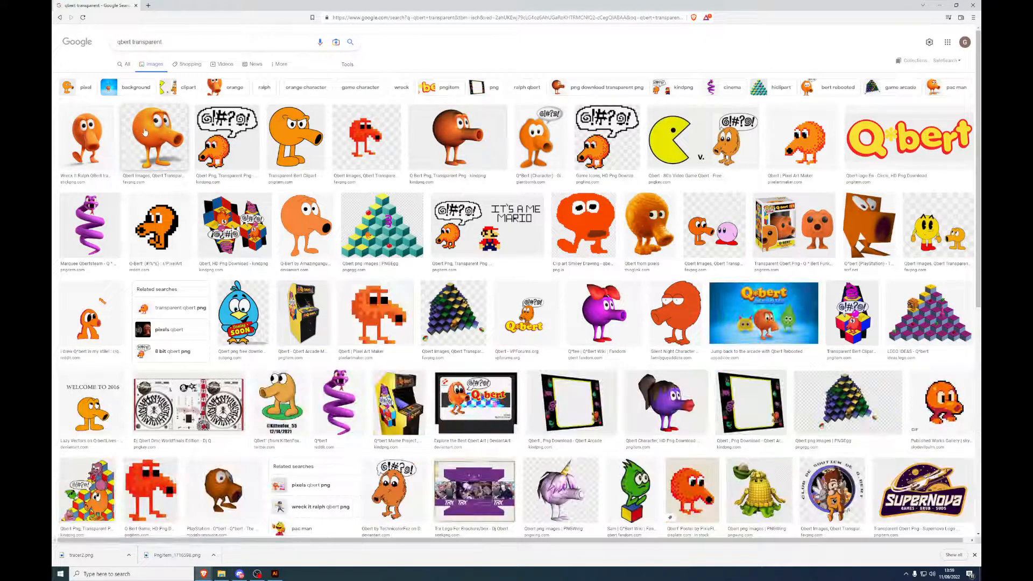
Step: Try to download the orange Q*bert PNG from its FavPNG page, and return to the image search results
{"action": "left_click", "coordinate": [144, 132]}
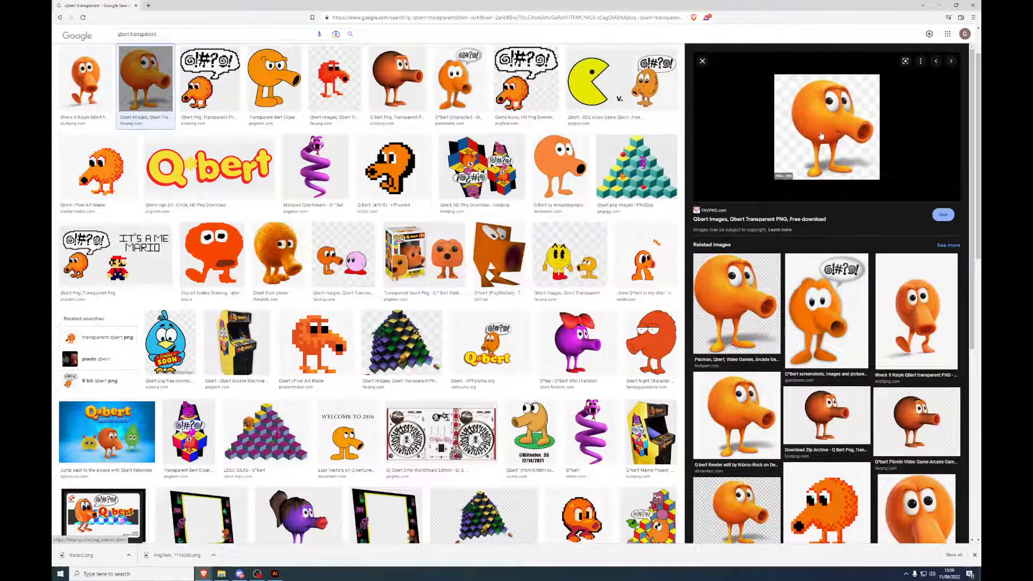
{"action": "left_click", "coordinate": [822, 134]}
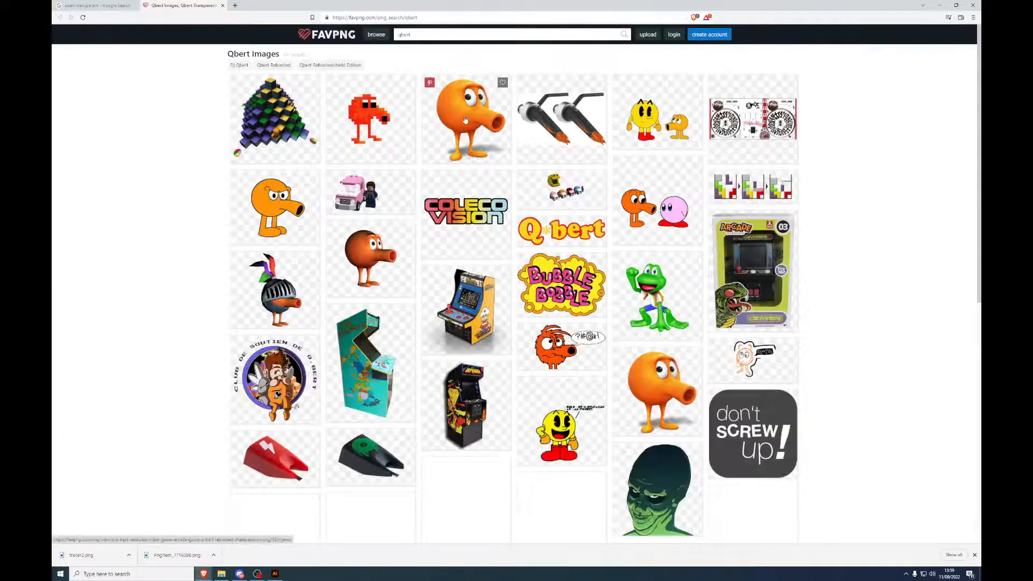
{"action": "left_click", "coordinate": [466, 119]}
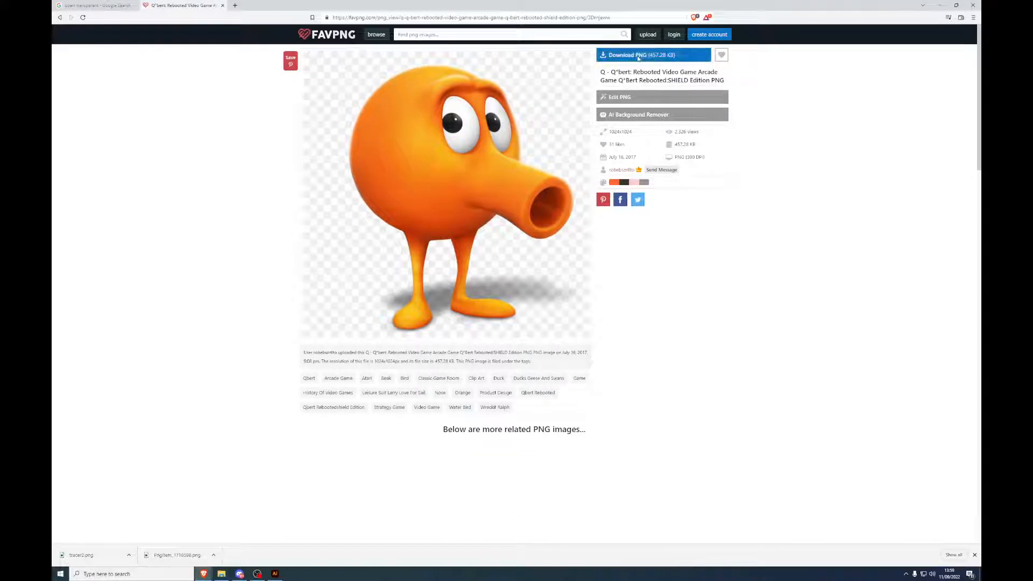
{"action": "left_click", "coordinate": [639, 55]}
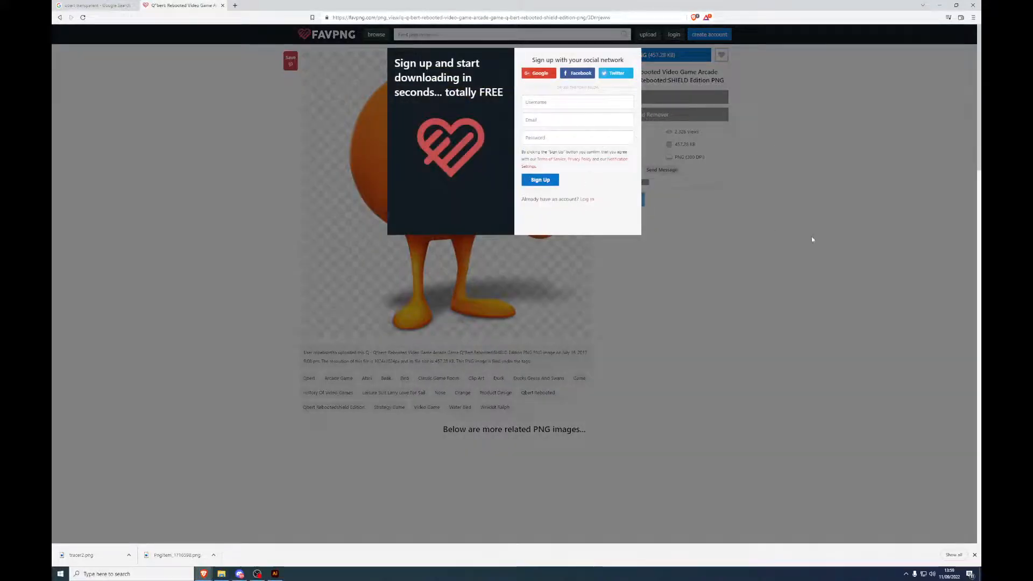
{"action": "left_click", "coordinate": [812, 239]}
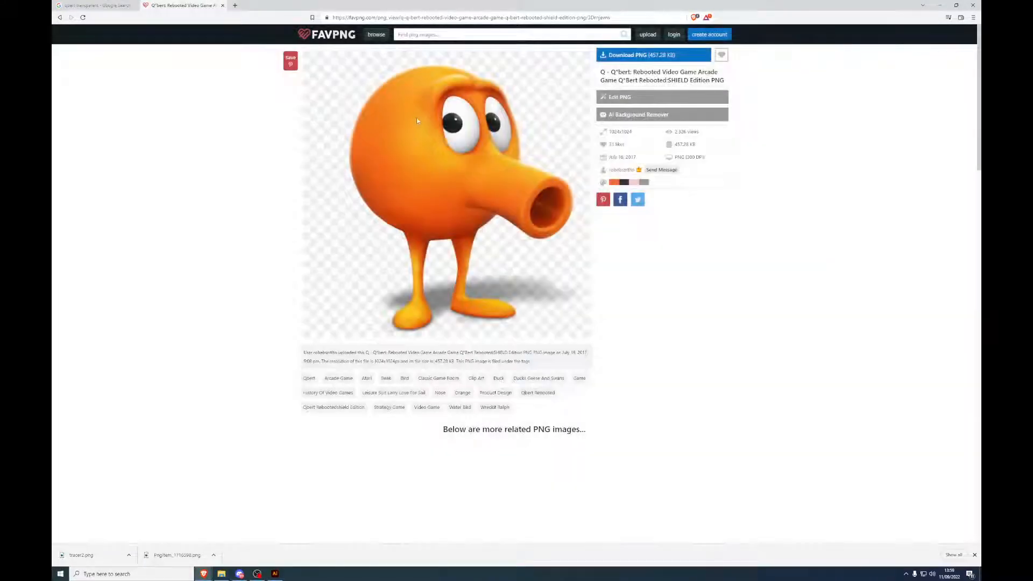
{"action": "left_click", "coordinate": [681, 60]}
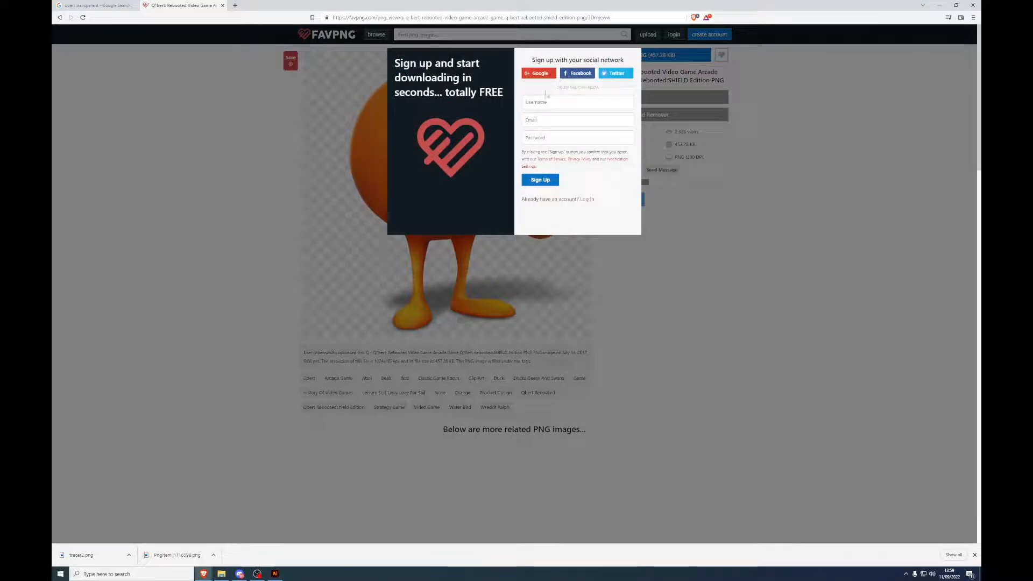
{"action": "left_click", "coordinate": [740, 236]}
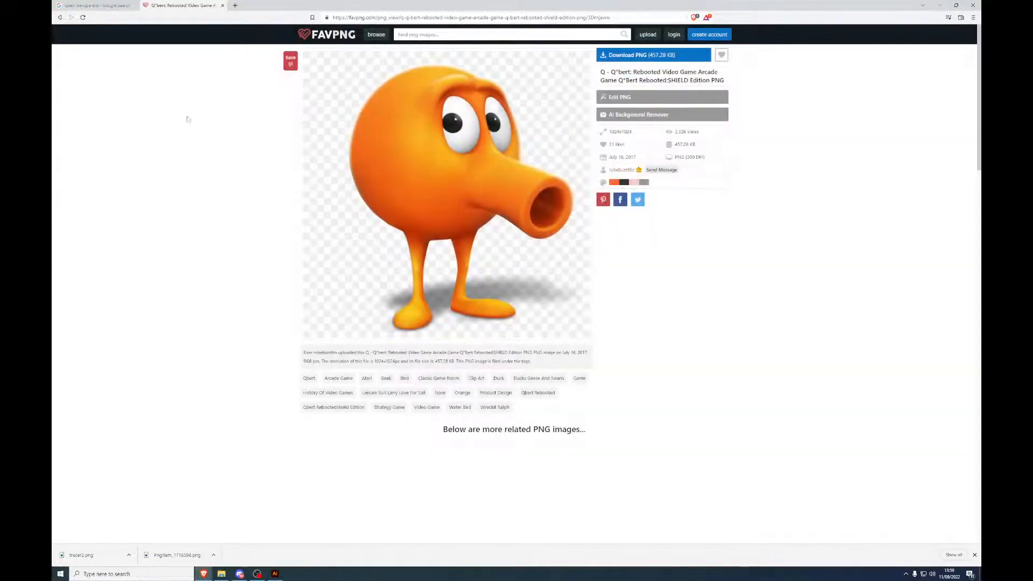
{"action": "left_click", "coordinate": [60, 17]}
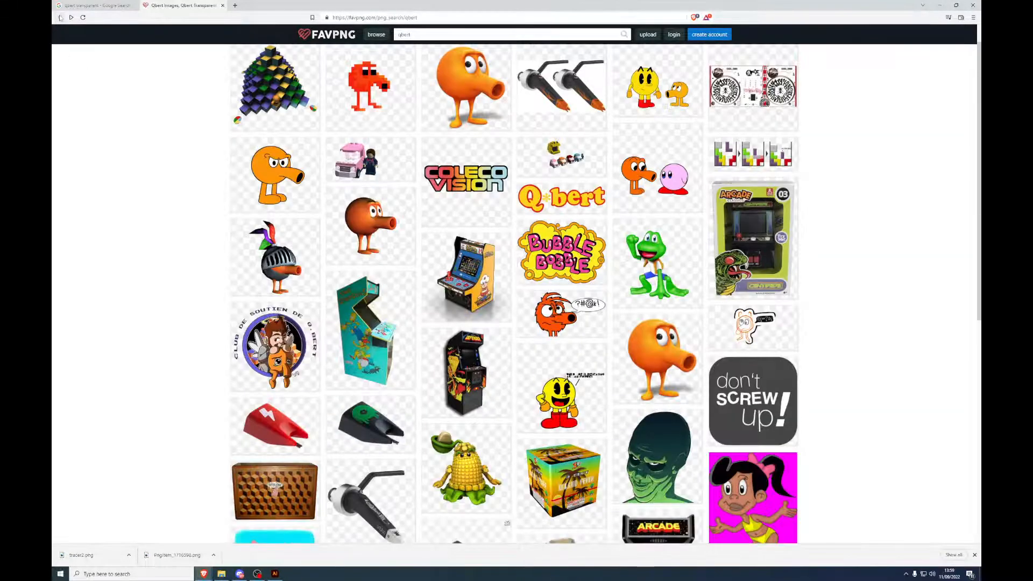
{"action": "left_click", "coordinate": [70, 6]}
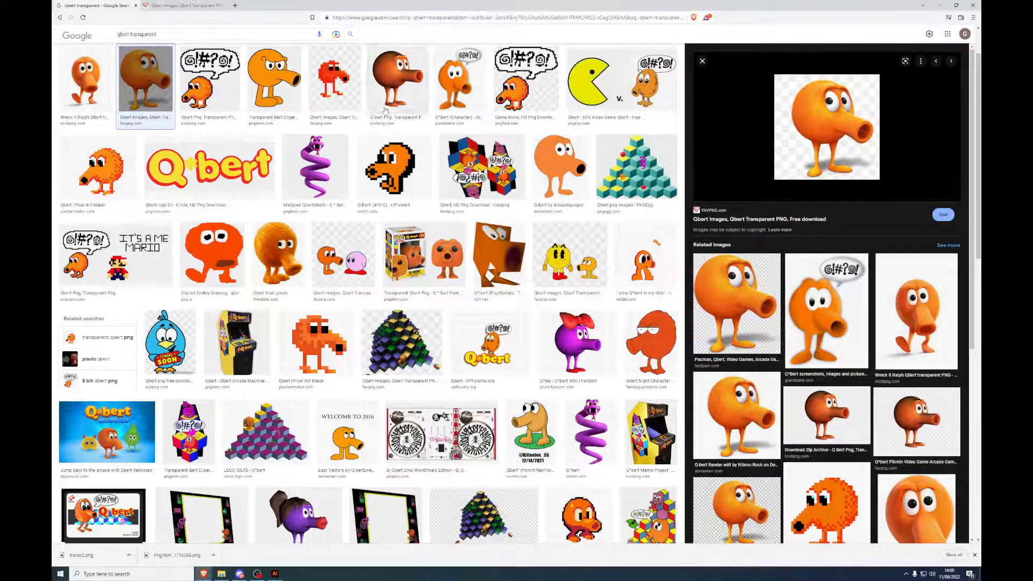
Step: Pick the darker orange 3D Q*bert image hosted on KindPNG and start its download
{"action": "scroll", "coordinate": [440, 168], "scroll_direction": "up", "scroll_amount": 1}
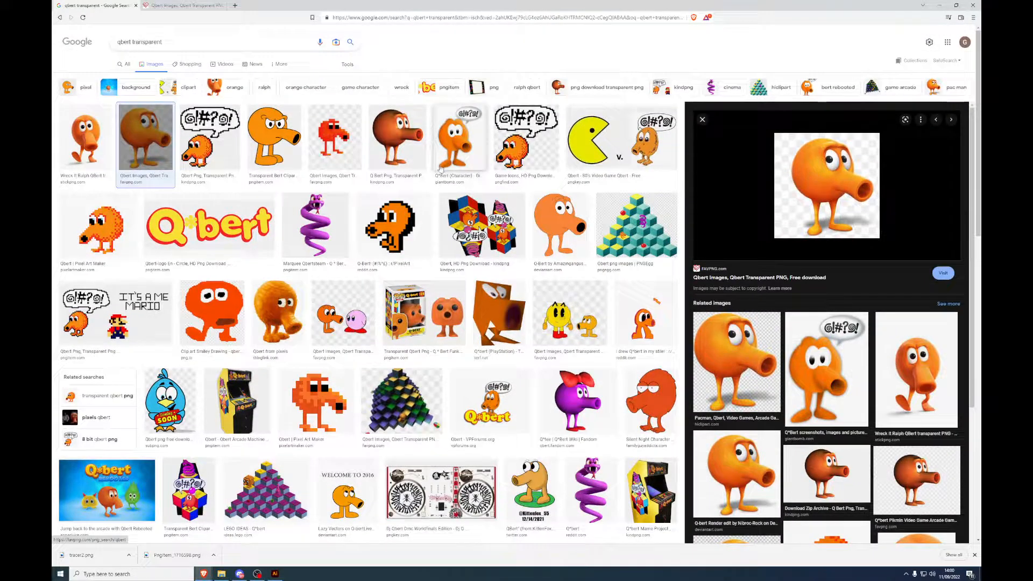
{"action": "left_click", "coordinate": [397, 139]}
{"action": "left_click", "coordinate": [699, 185]}
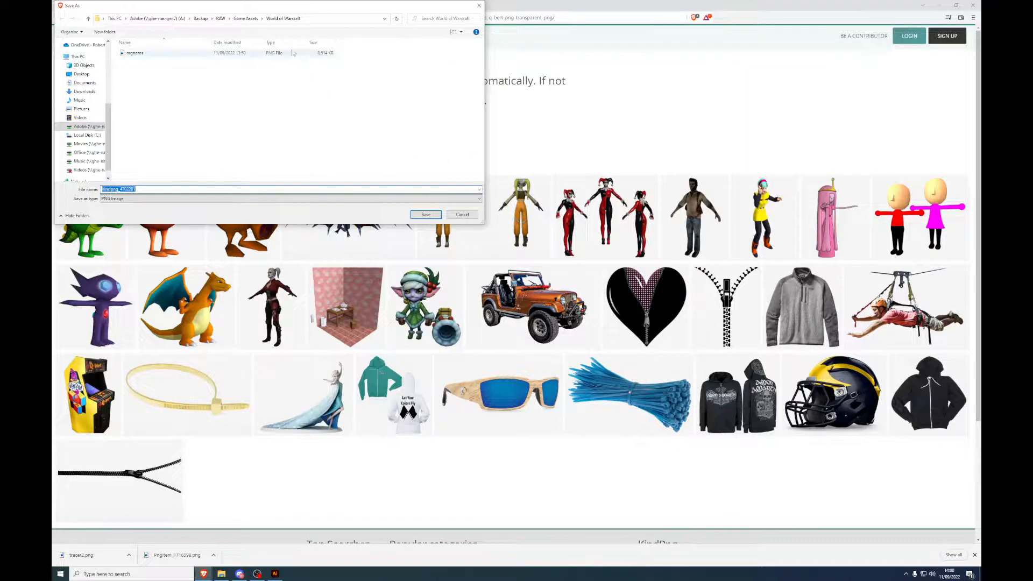
Step: Create a Qbert folder inside Game Assets and open it as the download location
{"action": "left_click", "coordinate": [246, 18]}
{"action": "scroll", "coordinate": [200, 82], "scroll_direction": "down", "scroll_amount": 10}
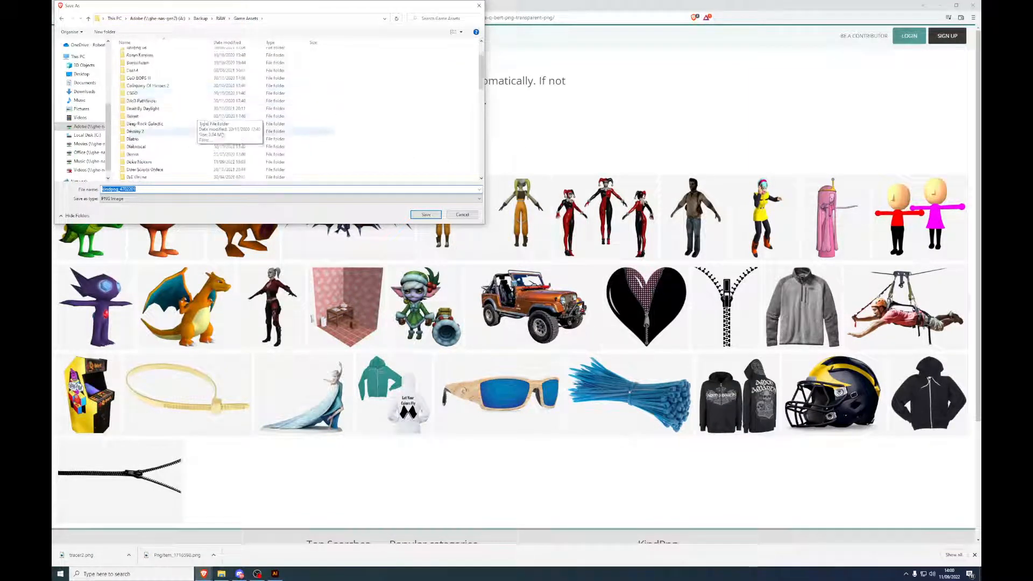
{"action": "right_click", "coordinate": [460, 115]}
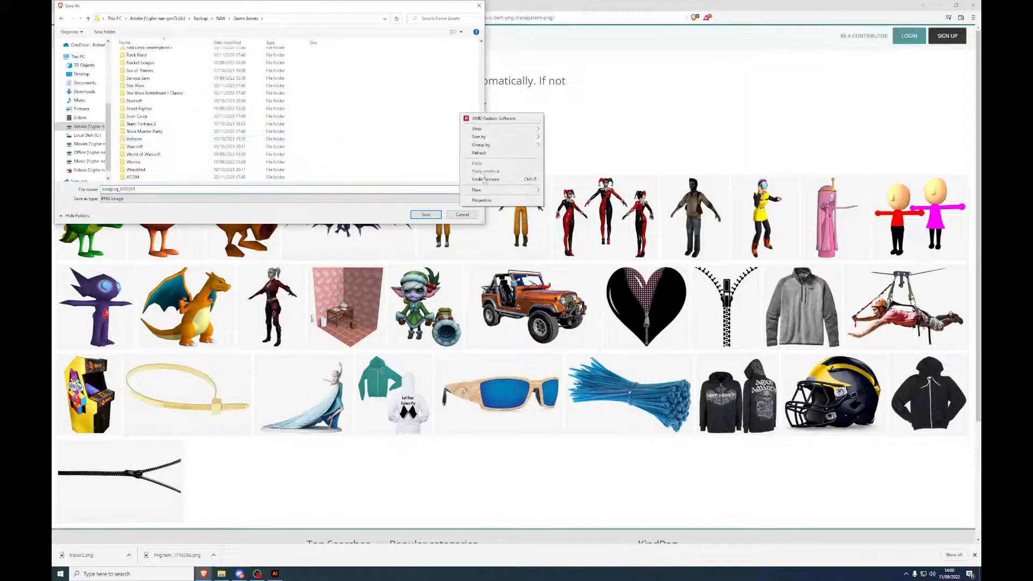
{"action": "mouse_move", "coordinate": [532, 184]}
{"action": "left_click", "coordinate": [575, 192]}
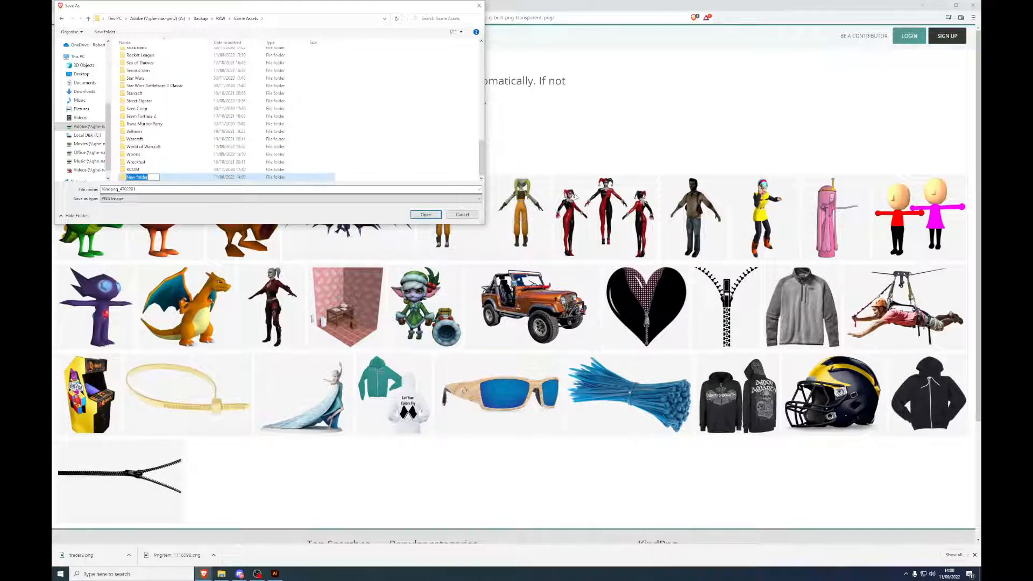
{"action": "type", "text": "S"}
{"action": "type", "text": "bert"}
{"action": "key", "text": "Return"}
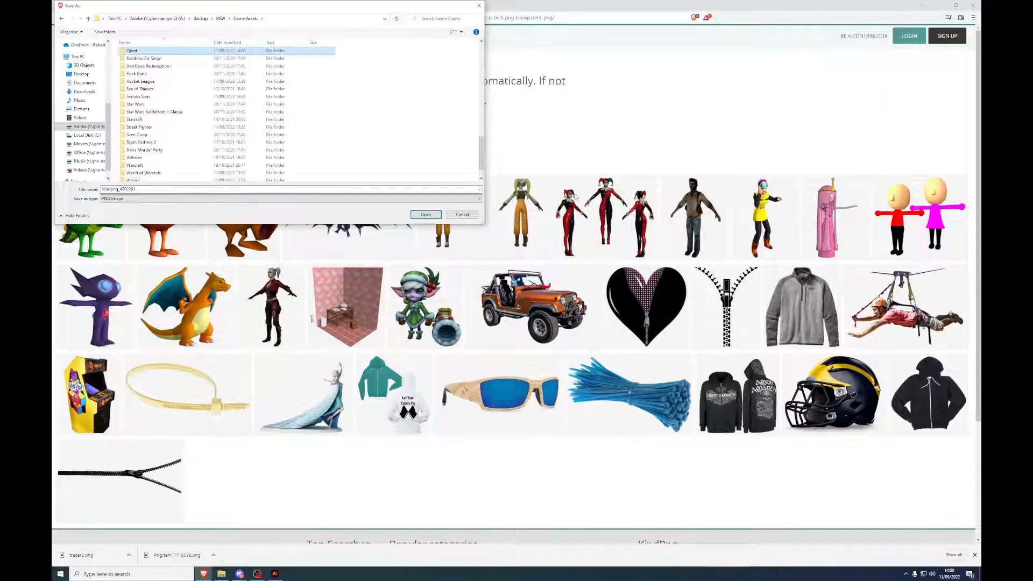
{"action": "key", "text": "Return"}
Step: Save the downloaded PNG under the file name qbert
{"action": "left_click", "coordinate": [431, 189]}
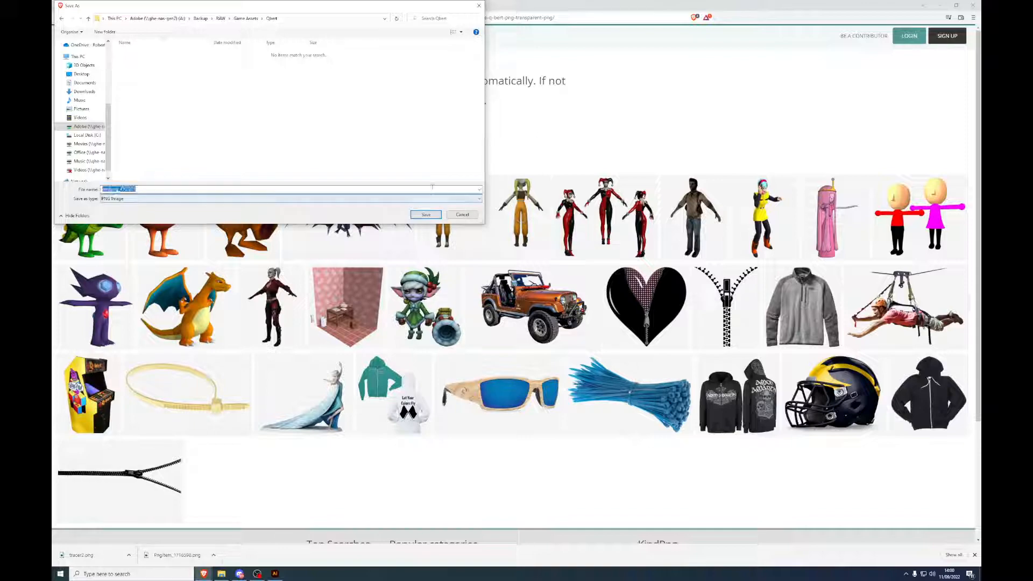
{"action": "type", "text": "1"}
{"action": "key", "text": "Return"}
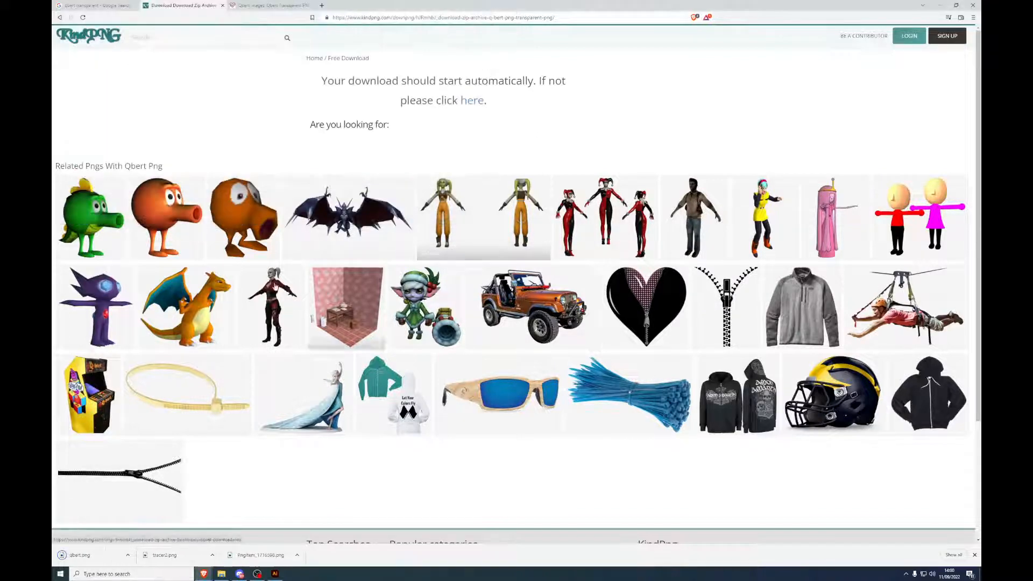
Step: Bring the qbert PNG onto the poster in Illustrator and scale it down to a small figure
{"action": "left_click_drag", "start_coordinate": [425, 5], "coordinate": [980, 102]}
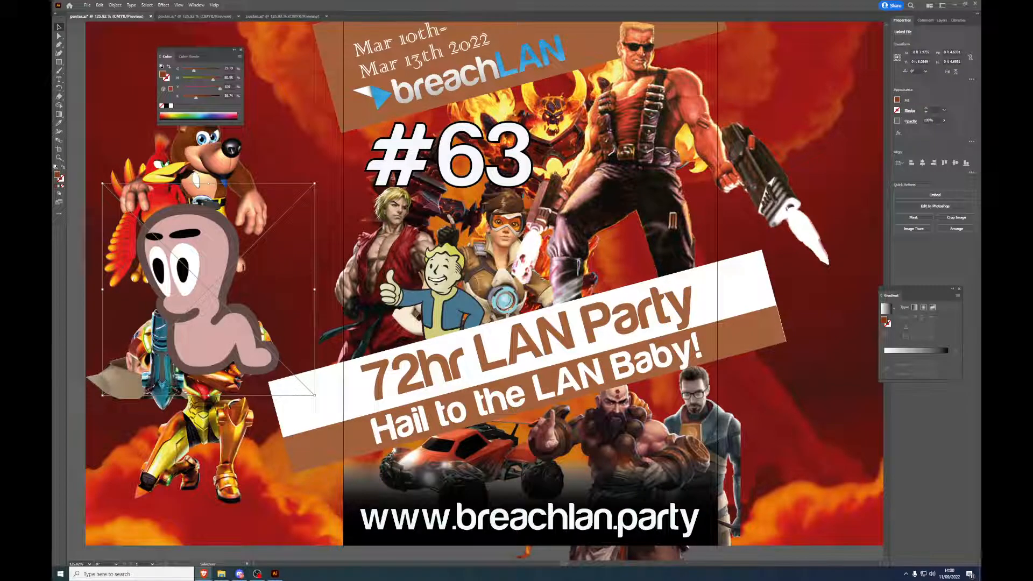
{"action": "left_click_drag", "start_coordinate": [980, 352], "coordinate": [610, 313]}
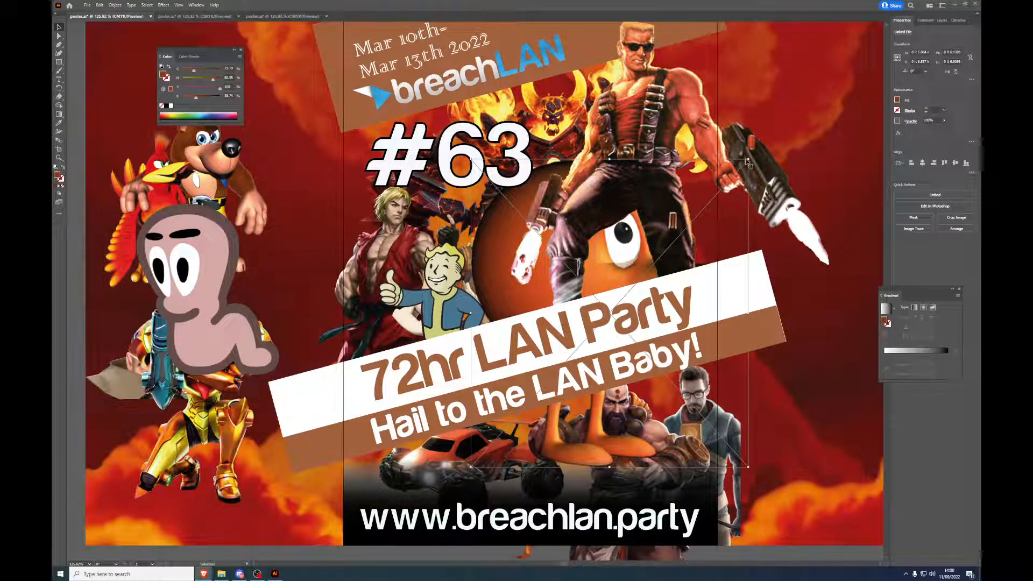
{"action": "left_click_drag", "start_coordinate": [747, 162], "coordinate": [550, 379]}
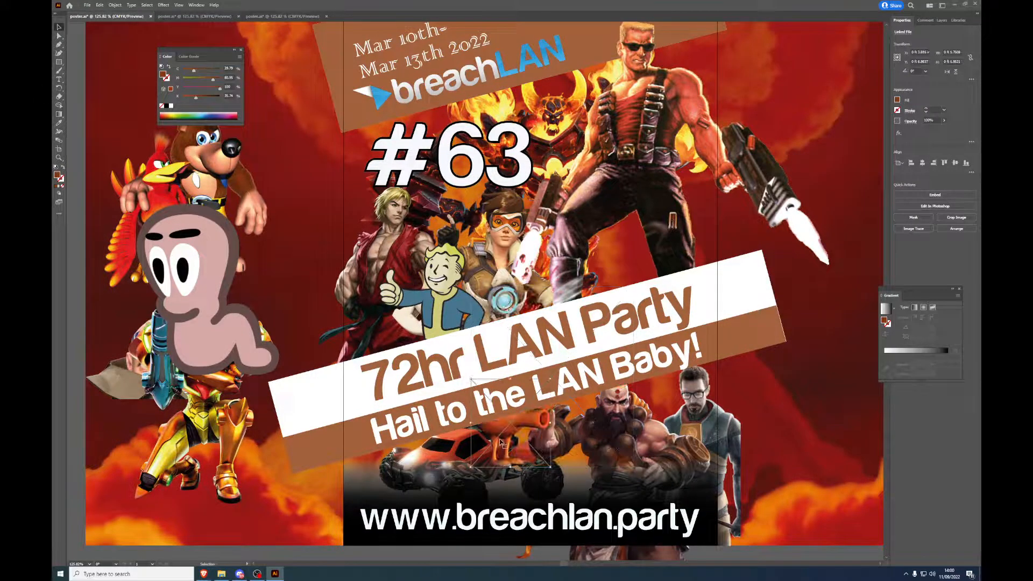
Step: Move Q*bert up beside Duke Nukem's shoulder and reduce its size slightly
{"action": "left_click_drag", "start_coordinate": [501, 442], "coordinate": [682, 87]}
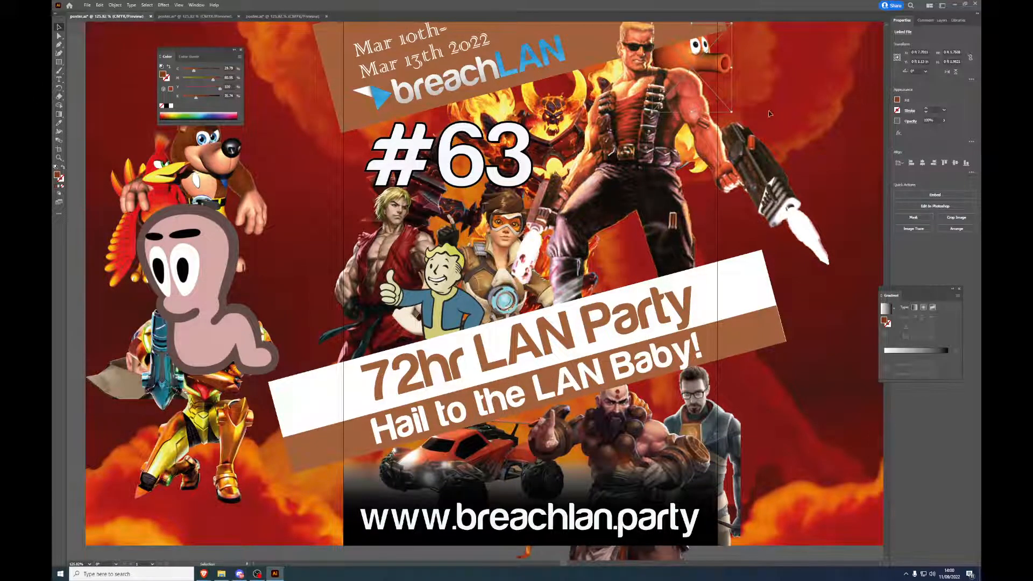
{"action": "scroll", "coordinate": [770, 113], "scroll_direction": "up", "scroll_amount": 2}
{"action": "left_click_drag", "start_coordinate": [732, 58], "coordinate": [698, 86]}
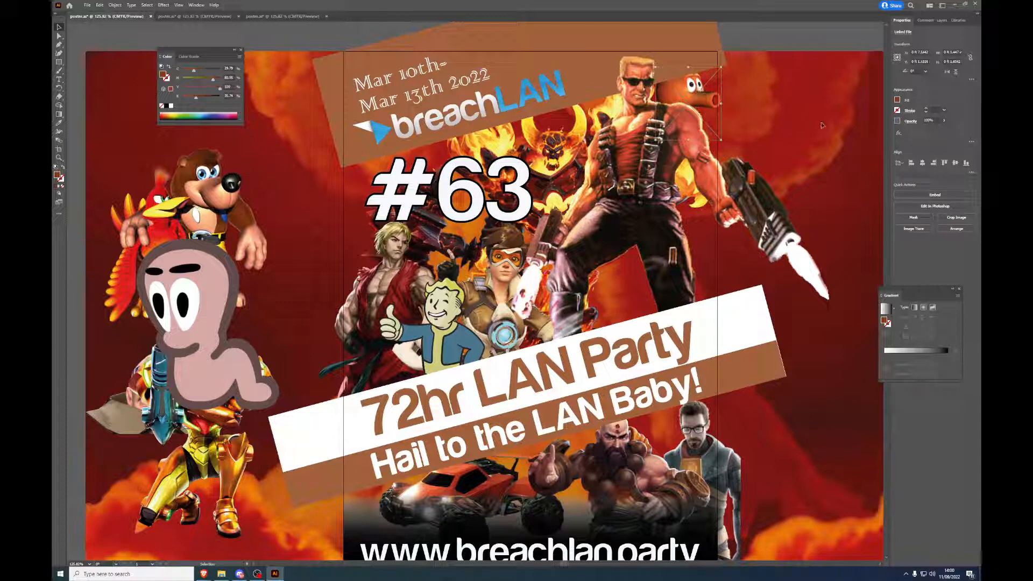
Step: Hide the layer holding the Duke Nukem image and move Q*bert's linked file into it above that image
{"action": "left_click", "coordinate": [942, 19]}
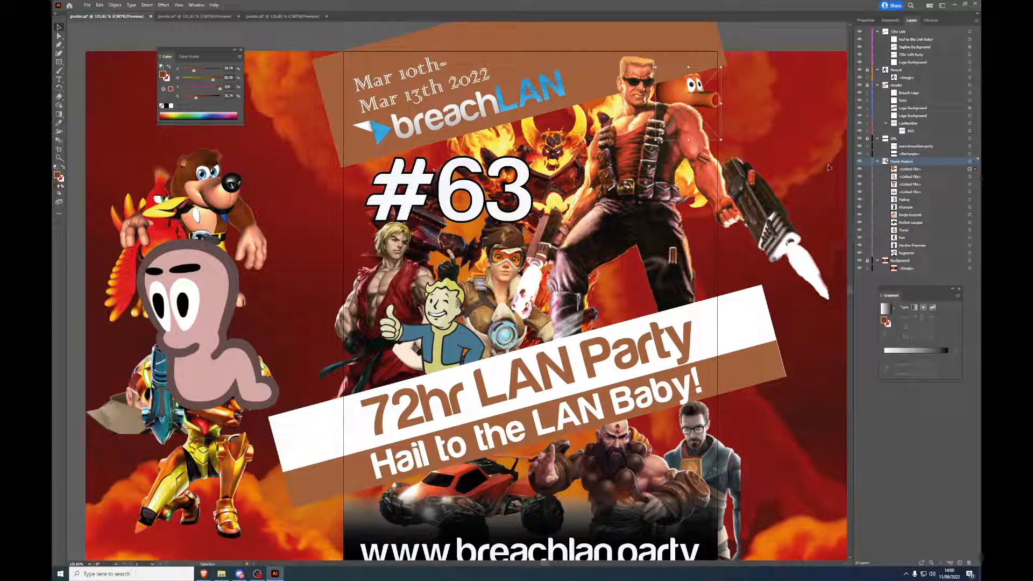
{"action": "scroll", "coordinate": [731, 170], "scroll_direction": "up", "scroll_amount": 1}
{"action": "scroll", "coordinate": [731, 170], "scroll_direction": "up", "scroll_amount": 3}
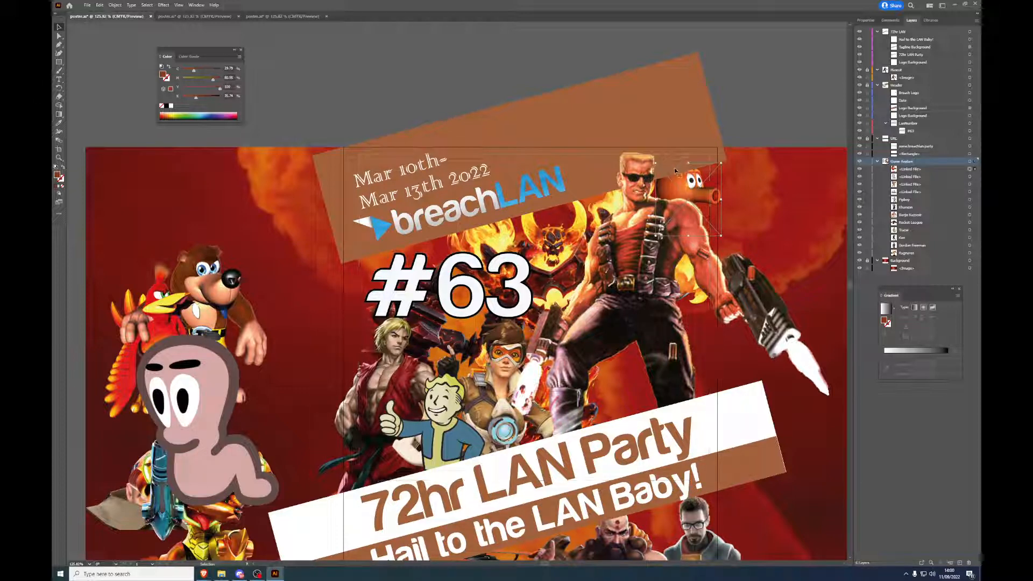
{"action": "left_click", "coordinate": [946, 170]}
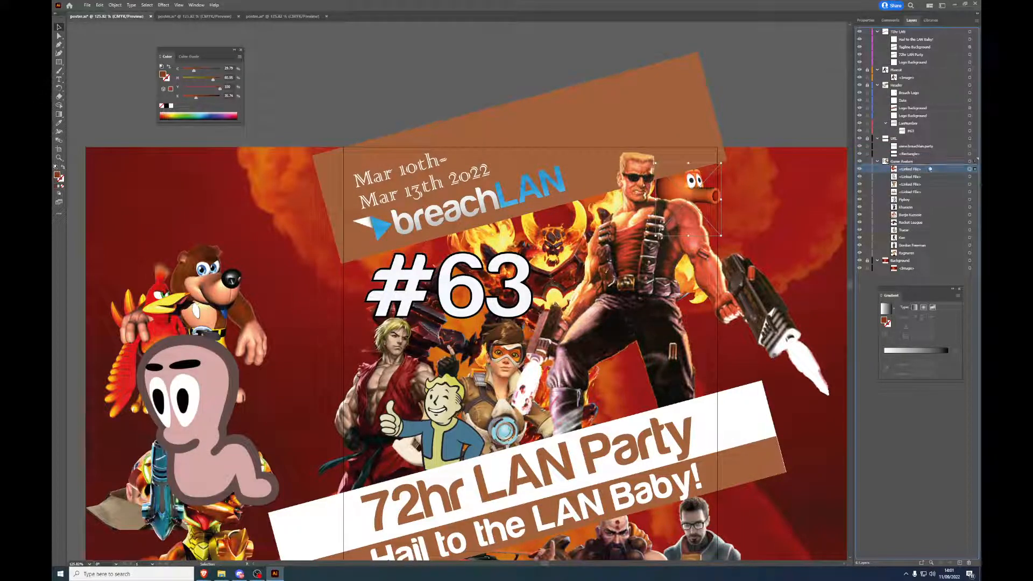
{"action": "left_click", "coordinate": [859, 70]}
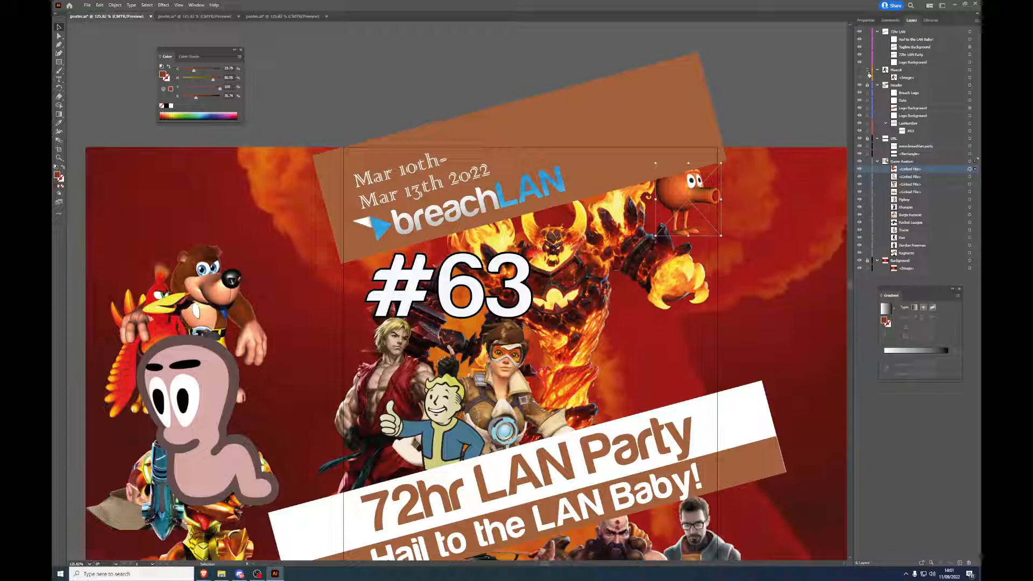
{"action": "left_click_drag", "start_coordinate": [934, 81], "coordinate": [934, 75]}
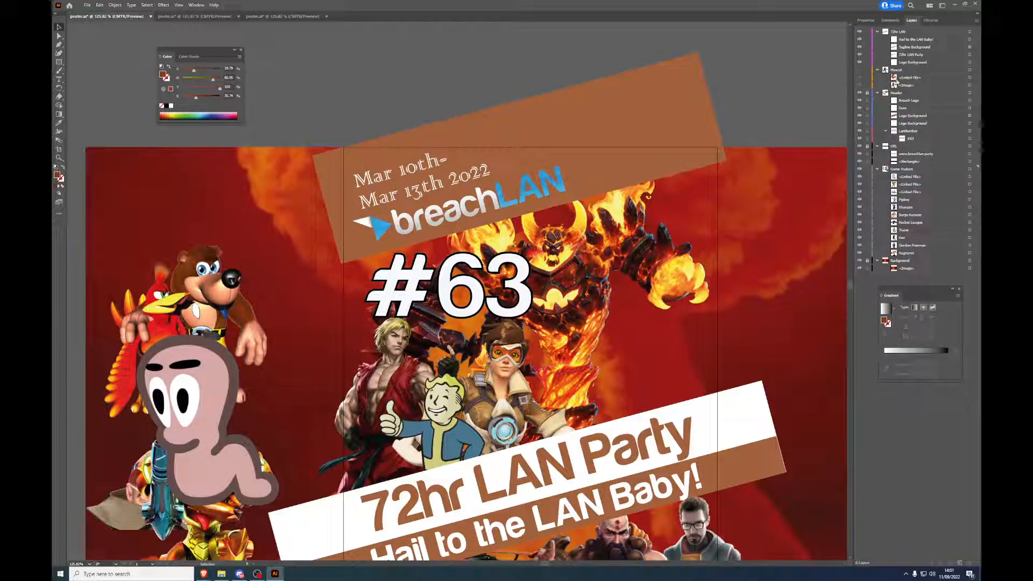
Step: Show and unlock the layer holding Duke Nukem, and stack Q*bert's linked file beneath the Duke image
{"action": "left_click", "coordinate": [859, 71]}
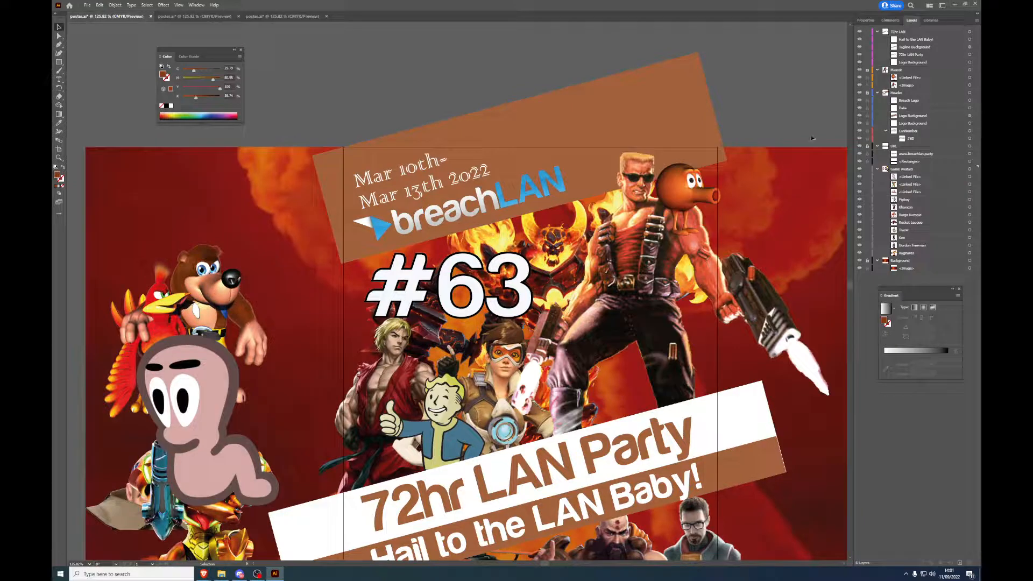
{"action": "left_click_drag", "start_coordinate": [672, 190], "coordinate": [674, 183]}
{"action": "key", "text": "ctrl+z"}
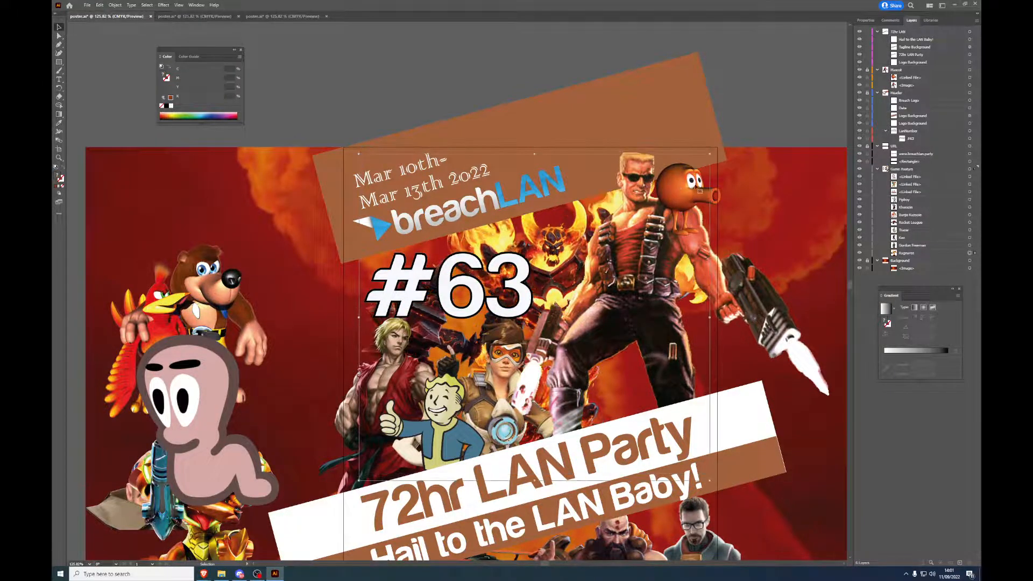
{"action": "left_click_drag", "start_coordinate": [936, 80], "coordinate": [906, 74]}
{"action": "left_click", "coordinate": [867, 70]}
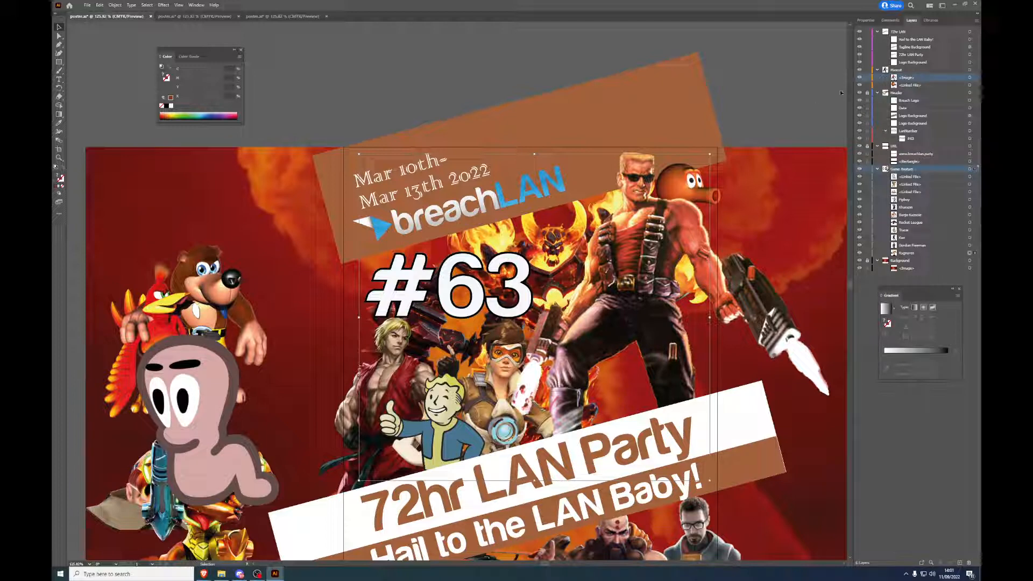
Step: Nudge Q*bert upward so it stands higher behind Duke Nukem's shoulder, and lock the layer
{"action": "left_click", "coordinate": [971, 85]}
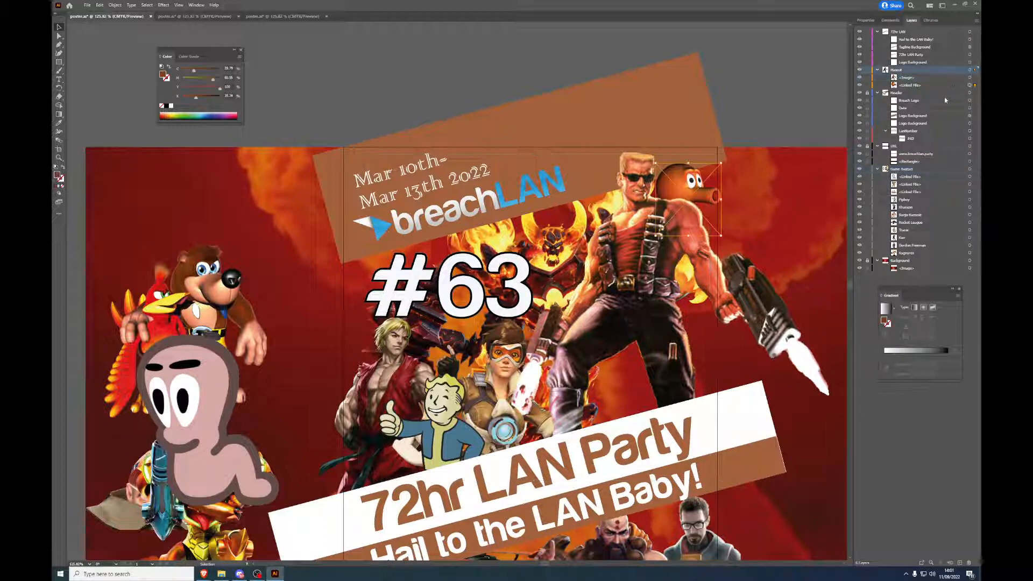
{"action": "key", "text": "Up"}
{"action": "key", "text": "Up"}
{"action": "key", "text": "Up"}
{"action": "key", "text": "Up"}
{"action": "key", "text": "Up"}
{"action": "key", "text": "Up"}
{"action": "key", "text": "Up"}
{"action": "key", "text": "Up"}
{"action": "key", "text": "Up"}
{"action": "key", "text": "Up"}
{"action": "key", "text": "Up"}
{"action": "key", "text": "Up"}
{"action": "key", "text": "Up"}
{"action": "key", "text": "Up"}
{"action": "key", "text": "Up"}
{"action": "key", "text": "Up"}
{"action": "key", "text": "Up"}
{"action": "key", "text": "Up"}
{"action": "key", "text": "Up"}
{"action": "key", "text": "Up"}
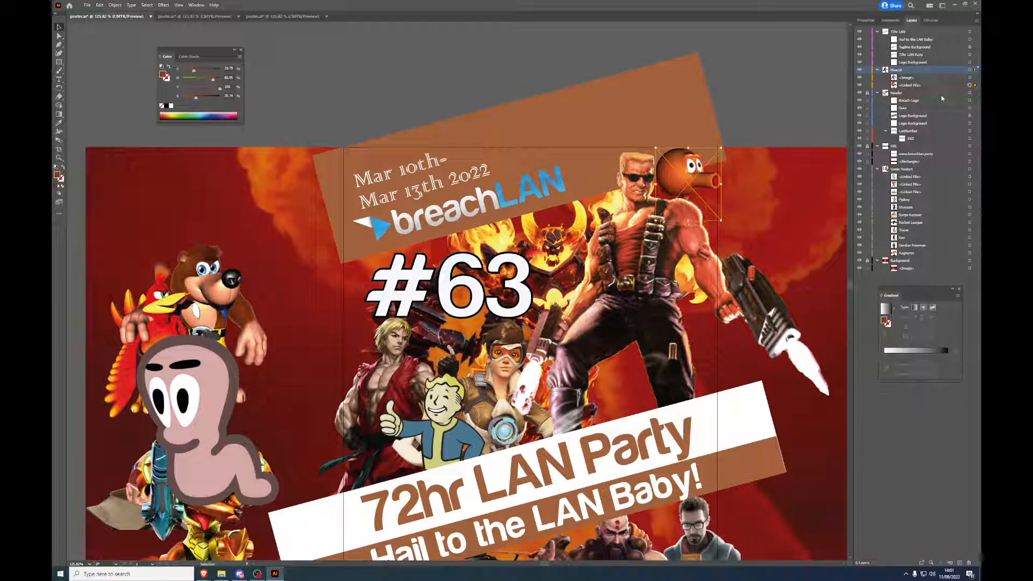
{"action": "left_click", "coordinate": [868, 70]}
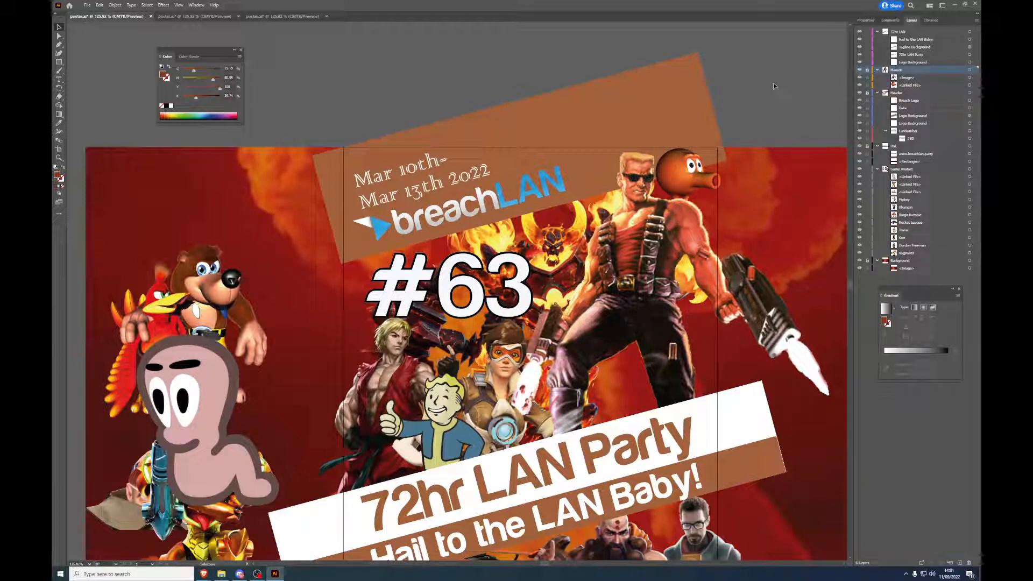
Step: Unlock the layer, shrink Q*bert and seat it on Duke Nukem's shoulder, stacked in front of him
{"action": "left_click", "coordinate": [868, 71]}
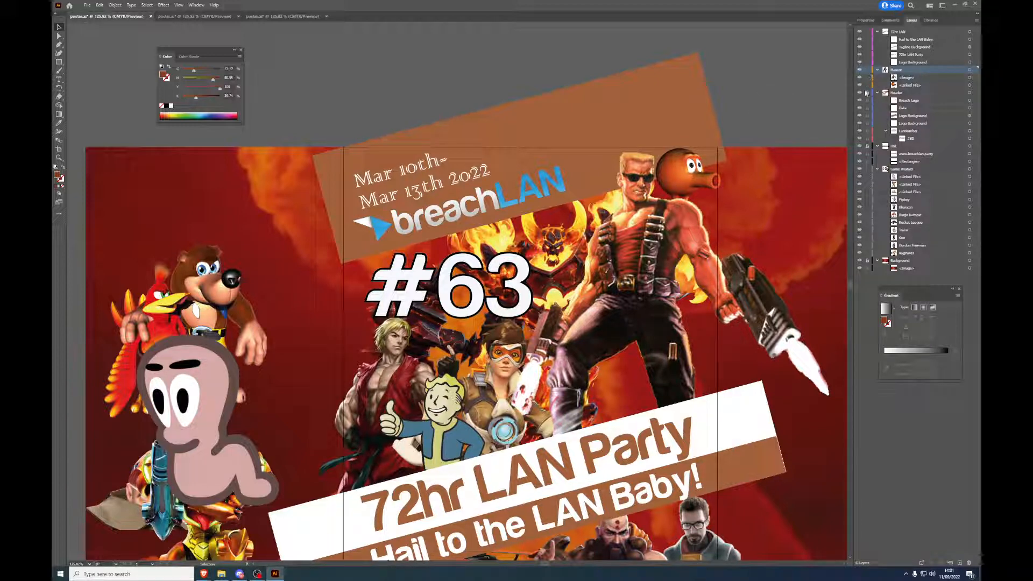
{"action": "left_click", "coordinate": [975, 86]}
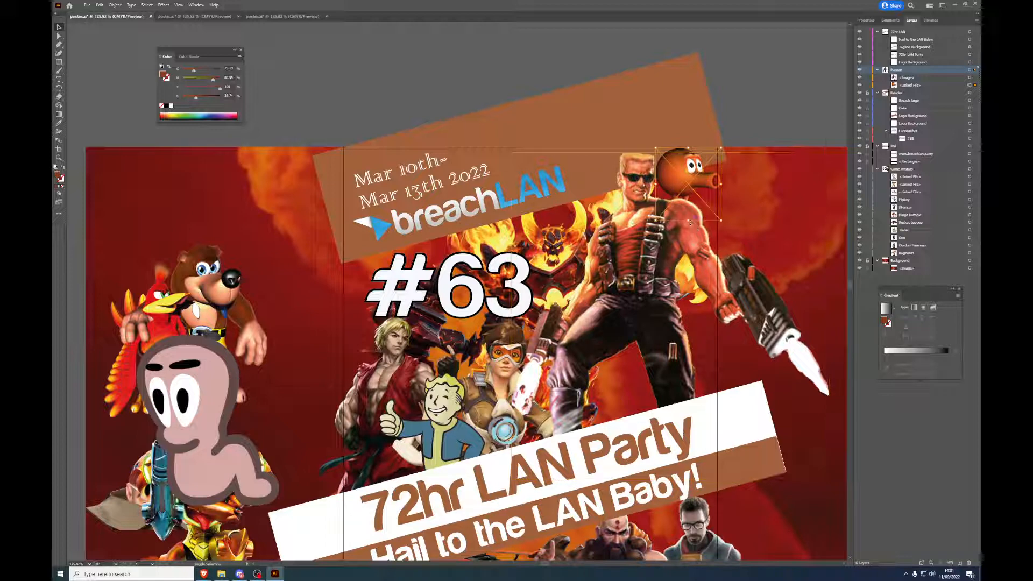
{"action": "left_click_drag", "start_coordinate": [689, 221], "coordinate": [669, 157]}
Step: Reflect Q*bert horizontally so it faces Duke Nukem's head, and lock their layer
{"action": "right_click", "coordinate": [670, 158]}
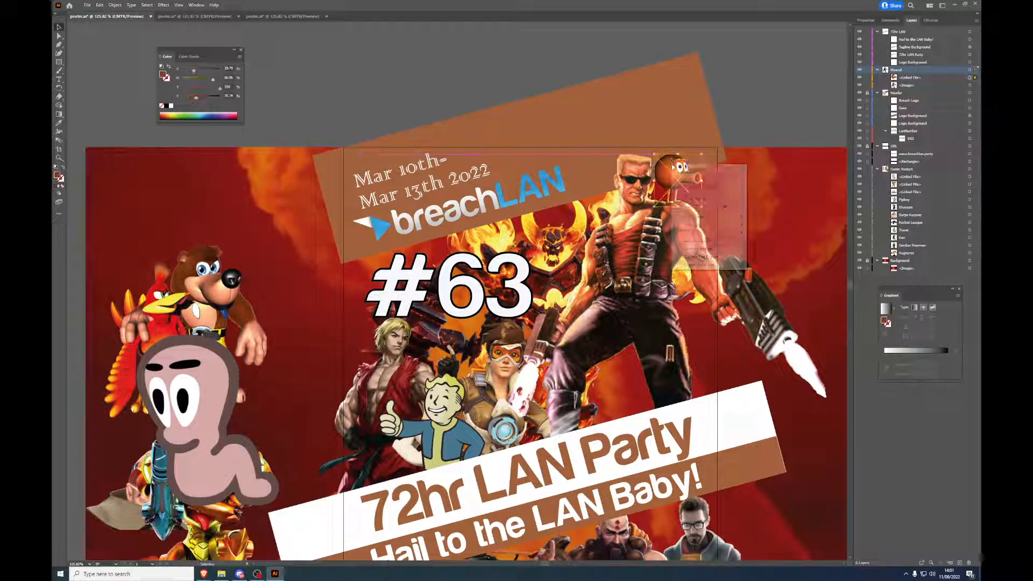
{"action": "mouse_move", "coordinate": [706, 217]}
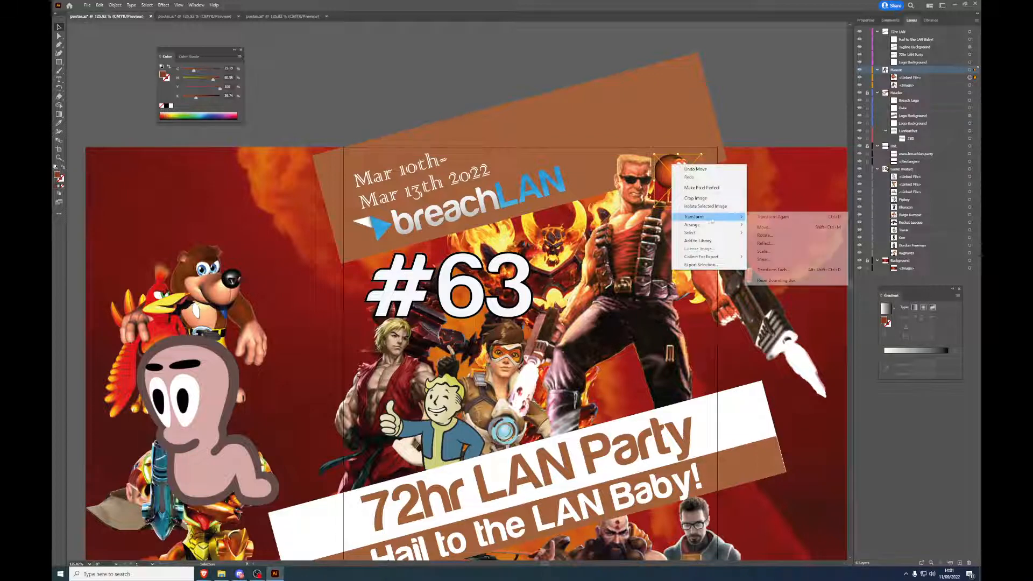
{"action": "left_click", "coordinate": [807, 248]}
{"action": "left_click", "coordinate": [517, 333]}
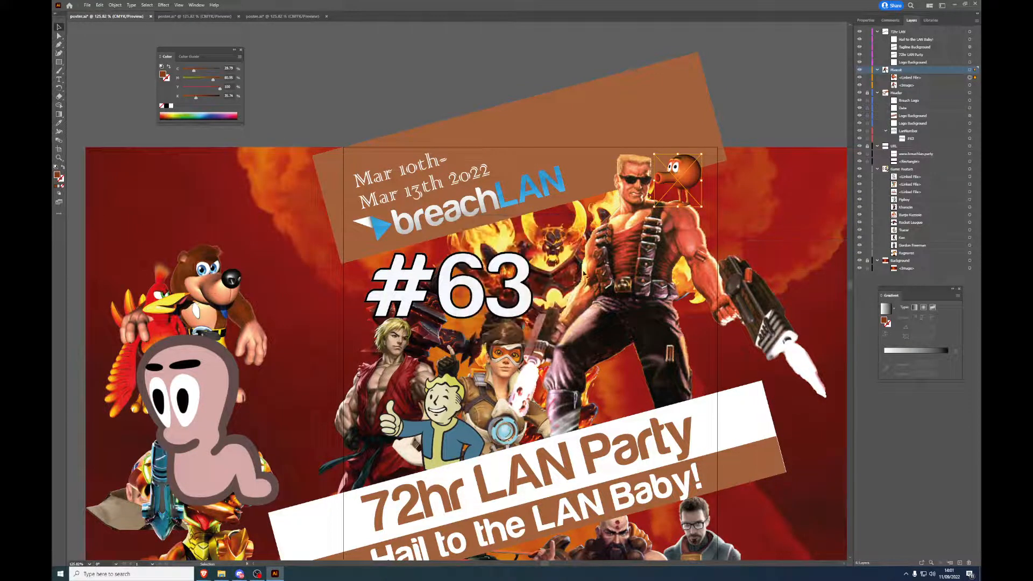
{"action": "left_click", "coordinate": [798, 86]}
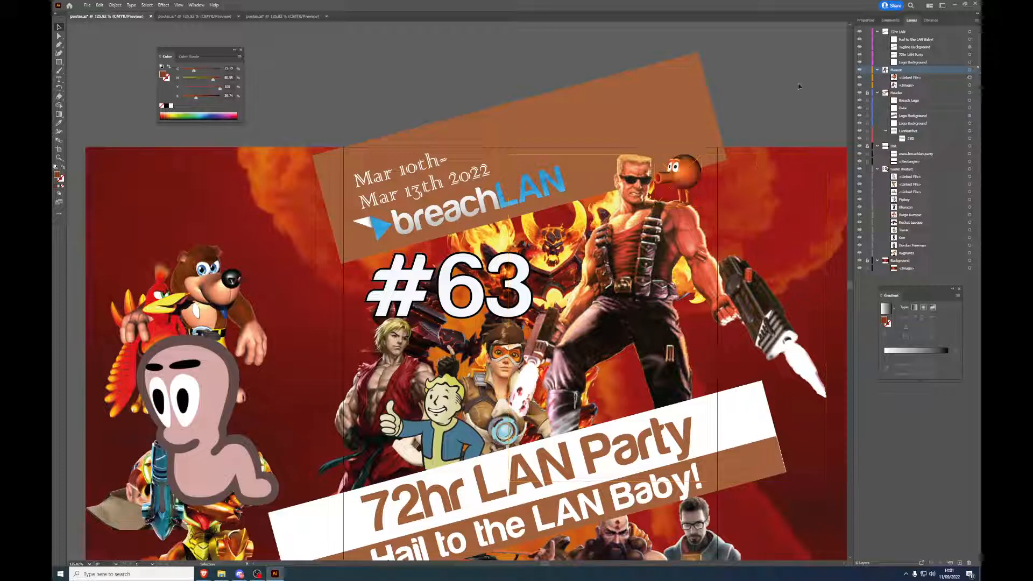
{"action": "left_click", "coordinate": [867, 70]}
Step: Scale the large pink worm down to a small figure and place it beside Gordon Freeman, below the banner's end
{"action": "scroll", "coordinate": [777, 194], "scroll_direction": "down", "scroll_amount": 3}
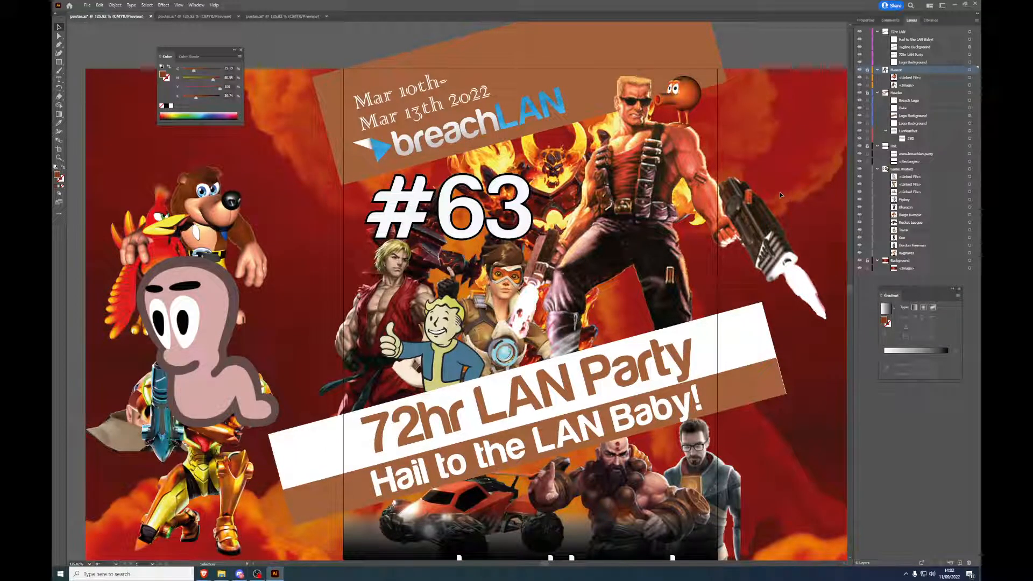
{"action": "scroll", "coordinate": [780, 195], "scroll_direction": "down", "scroll_amount": 3}
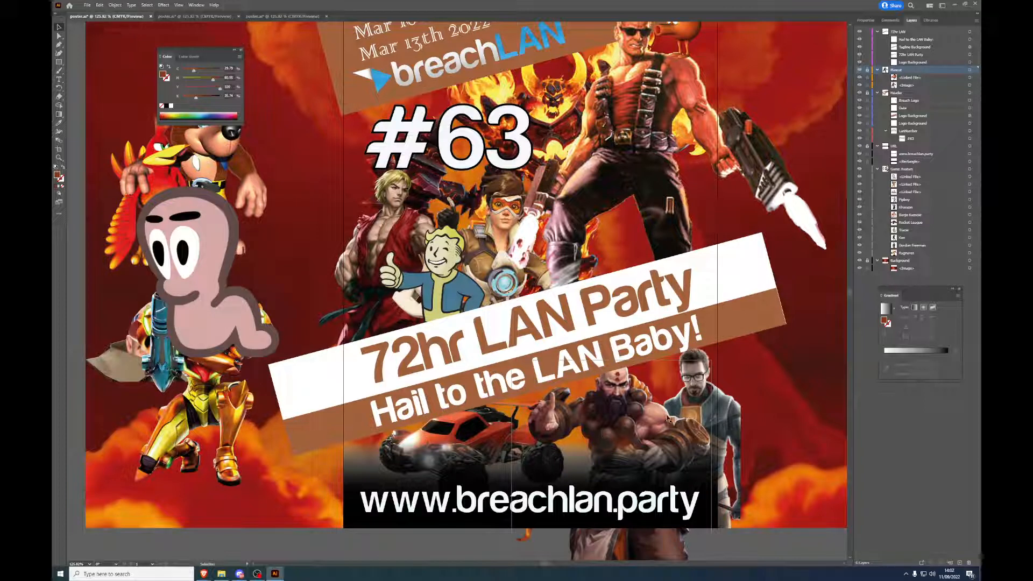
{"action": "left_click_drag", "start_coordinate": [707, 407], "coordinate": [735, 416]}
{"action": "left_click", "coordinate": [286, 345]}
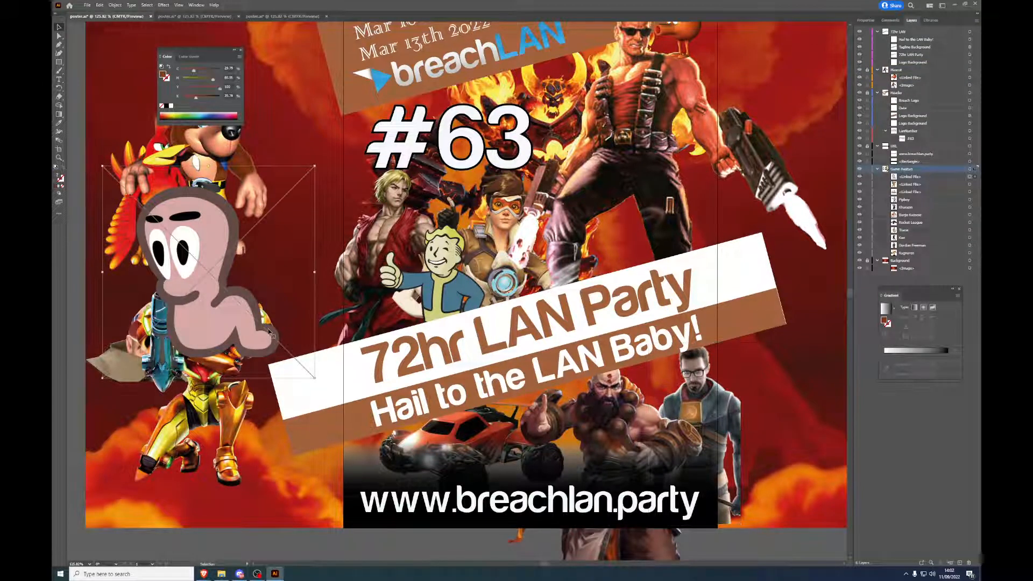
{"action": "left_click_drag", "start_coordinate": [313, 165], "coordinate": [640, 248]}
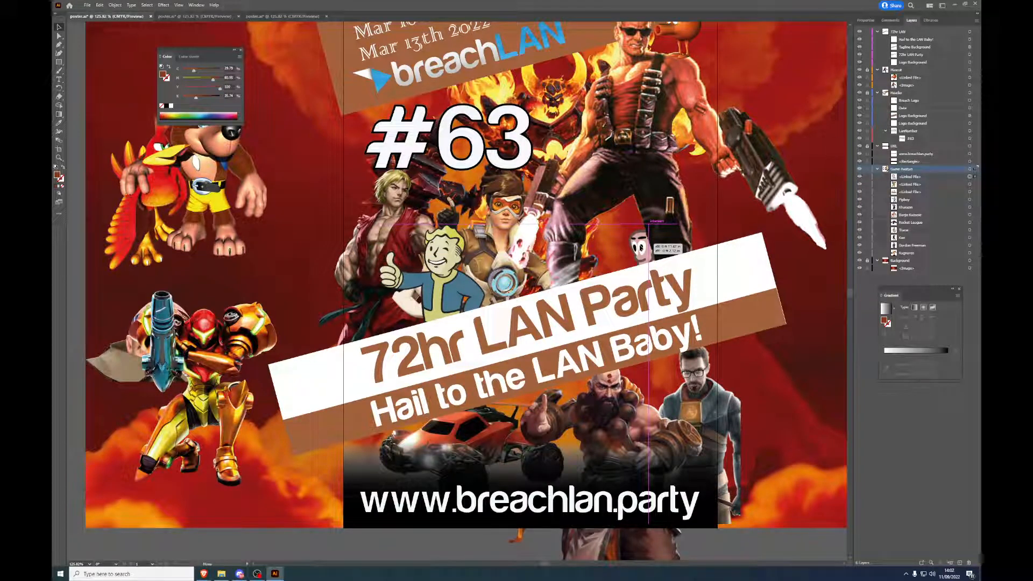
{"action": "left_click_drag", "start_coordinate": [641, 248], "coordinate": [798, 370]}
Step: Add a comma after LAN in the tagline so it reads "Hail to the LAN, Baby!"
{"action": "double_click", "coordinate": [618, 347]}
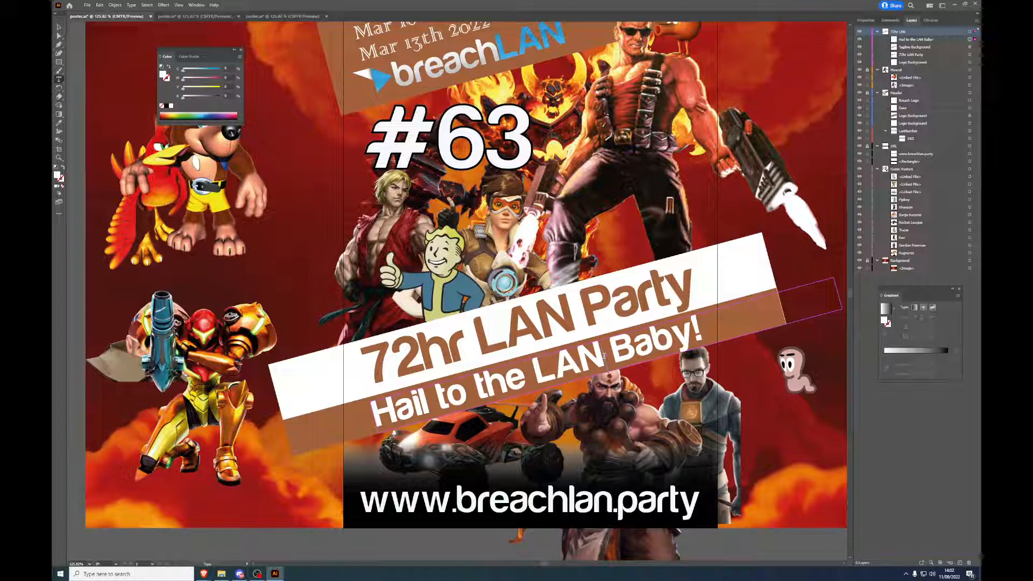
{"action": "type", "text": ","}
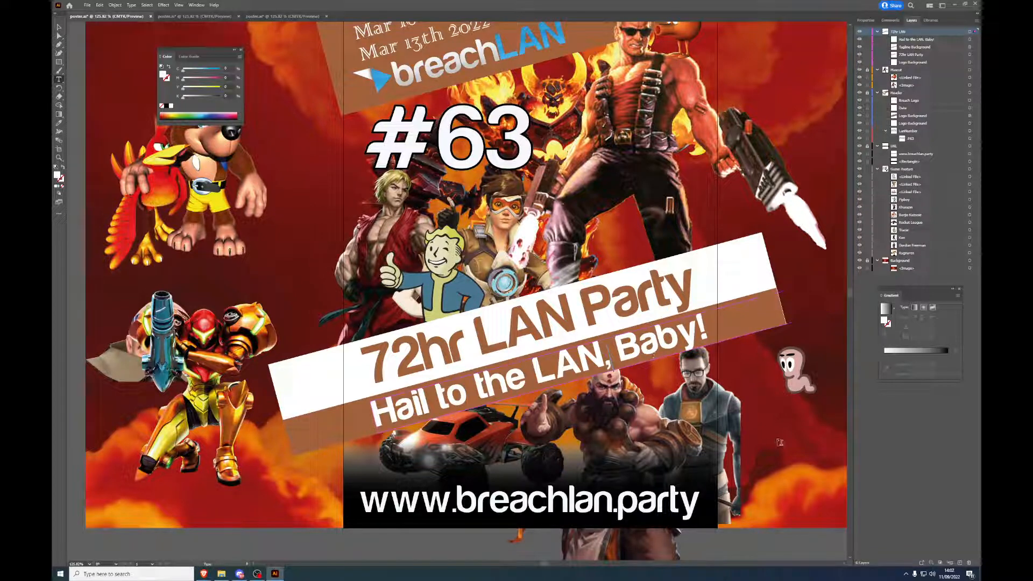
{"action": "left_click", "coordinate": [785, 378], "text": "ctrl"}
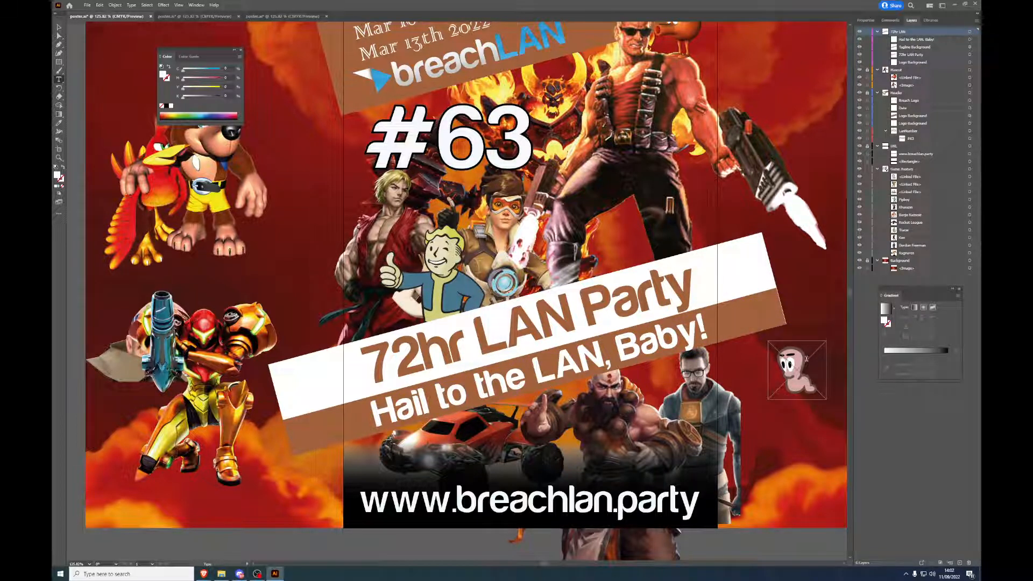
{"action": "left_click", "coordinate": [809, 360]}
{"action": "left_click", "coordinate": [61, 27]}
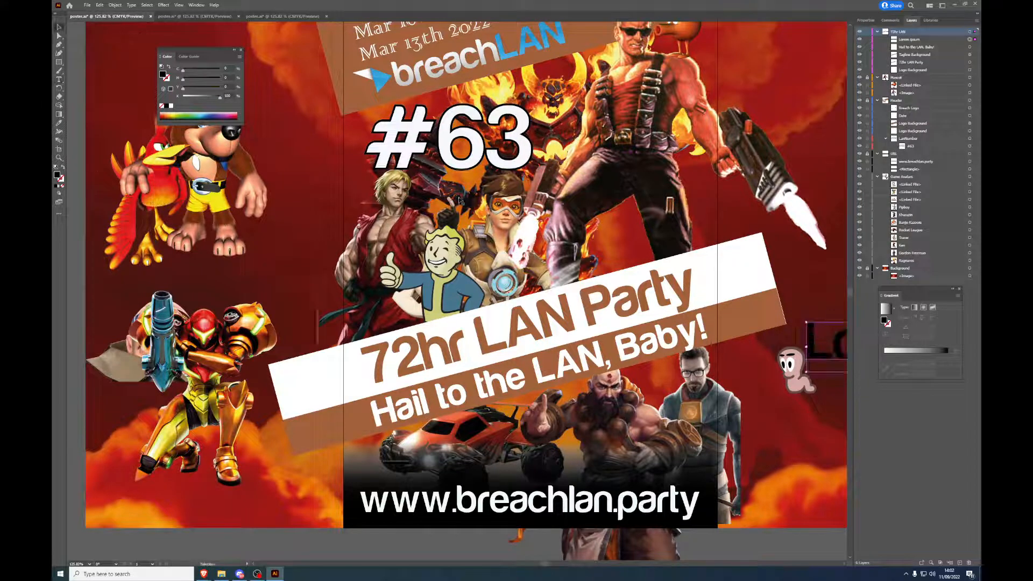
{"action": "key", "text": "Delete"}
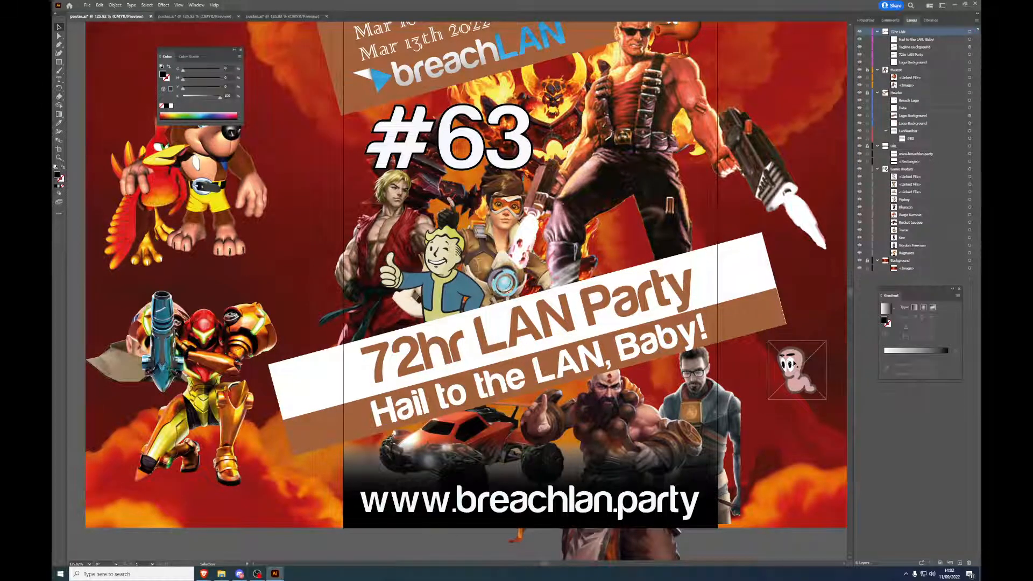
Step: Move the small worm beside Banjo-Kazooie, and shrink Samus and place her beneath them
{"action": "left_click_drag", "start_coordinate": [675, 245], "coordinate": [284, 214]}
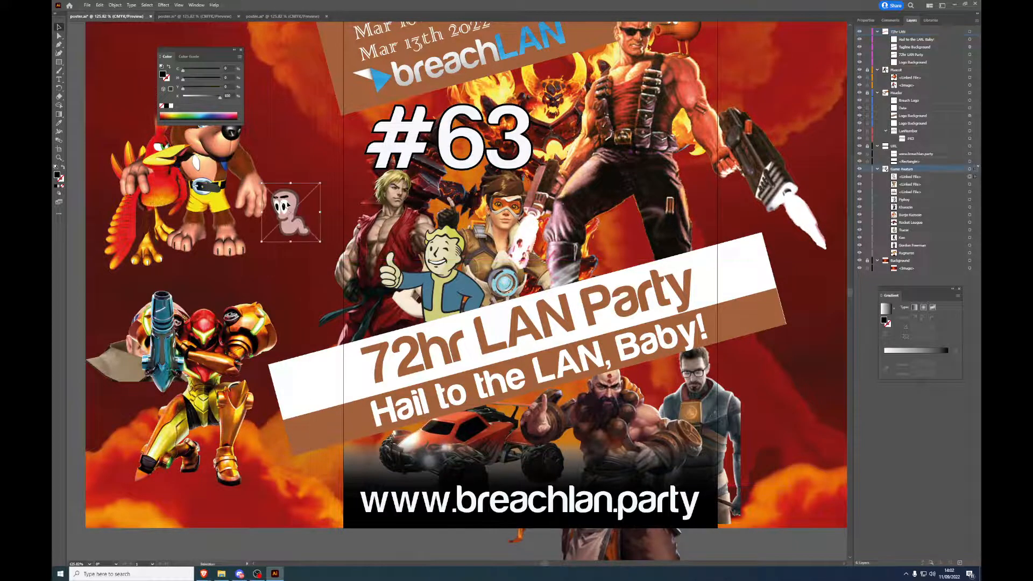
{"action": "left_click", "coordinate": [244, 329]}
{"action": "left_click_drag", "start_coordinate": [282, 288], "coordinate": [214, 376]}
{"action": "left_click_drag", "start_coordinate": [179, 422], "coordinate": [263, 283]}
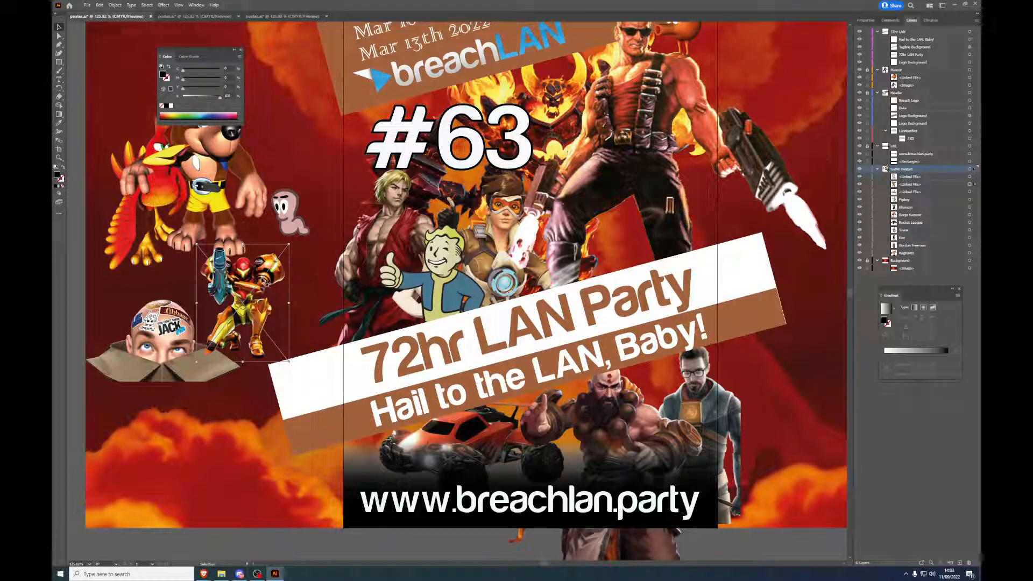
Step: Move the man-in-a-box image behind the 72hr LAN Party banner, in front of Duke Nukem's legs
{"action": "left_click_drag", "start_coordinate": [158, 329], "coordinate": [615, 238]}
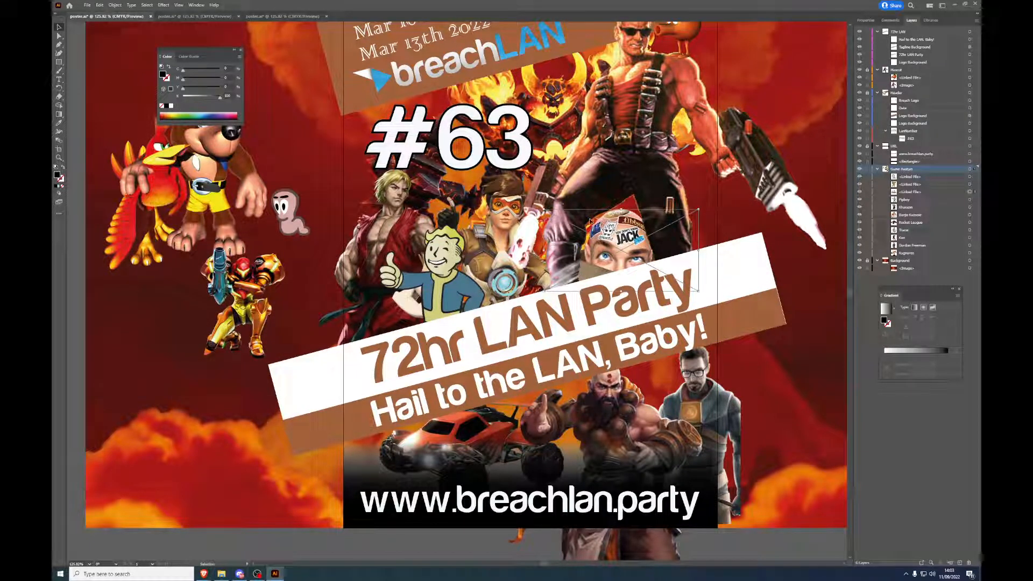
{"action": "left_click", "coordinate": [701, 335]}
{"action": "left_click", "coordinate": [764, 367]}
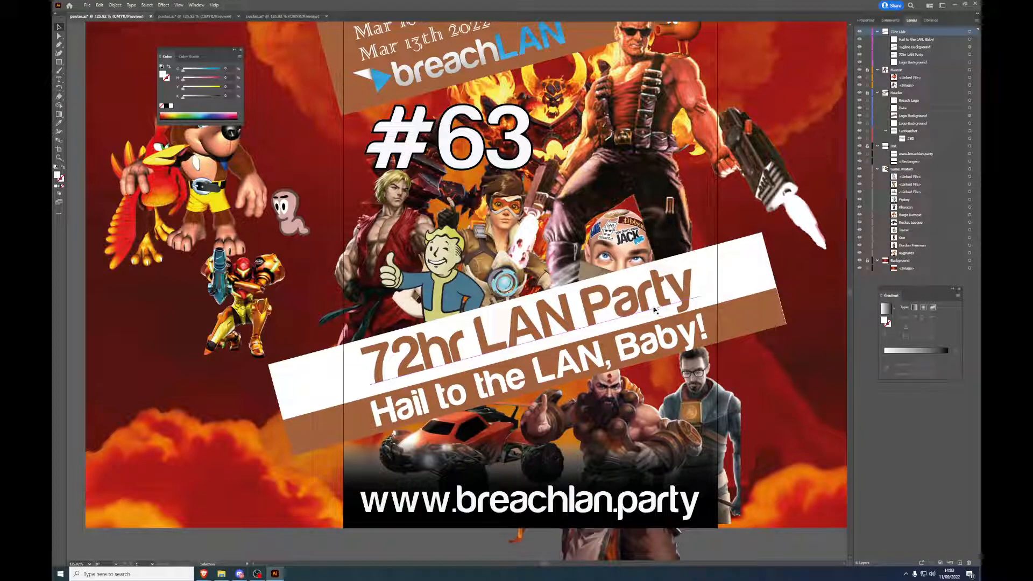
Step: Embed the linked worm, Samus and man-in-a-box images in the poster document
{"action": "left_click", "coordinate": [288, 211]}
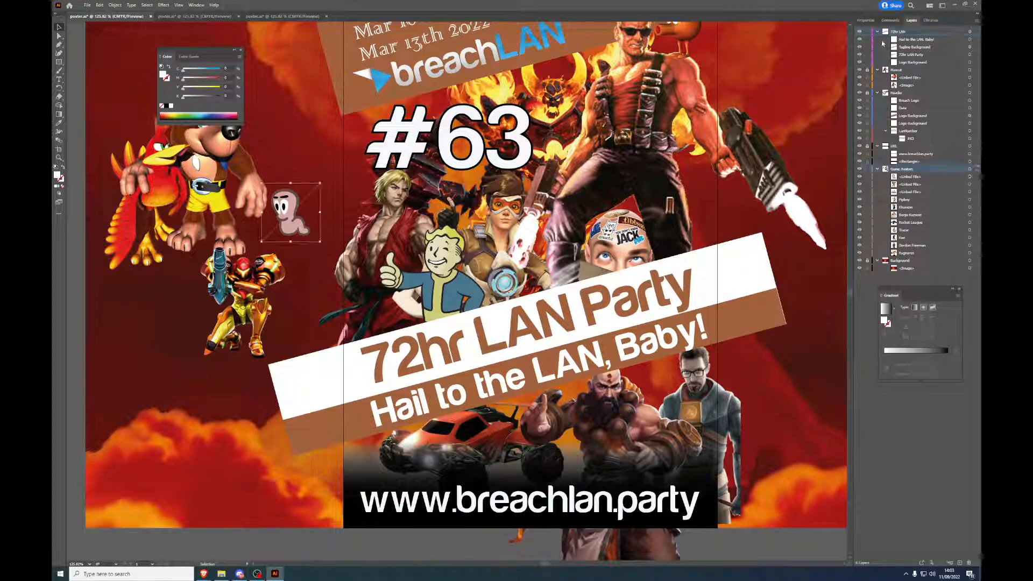
{"action": "left_click", "coordinate": [871, 21]}
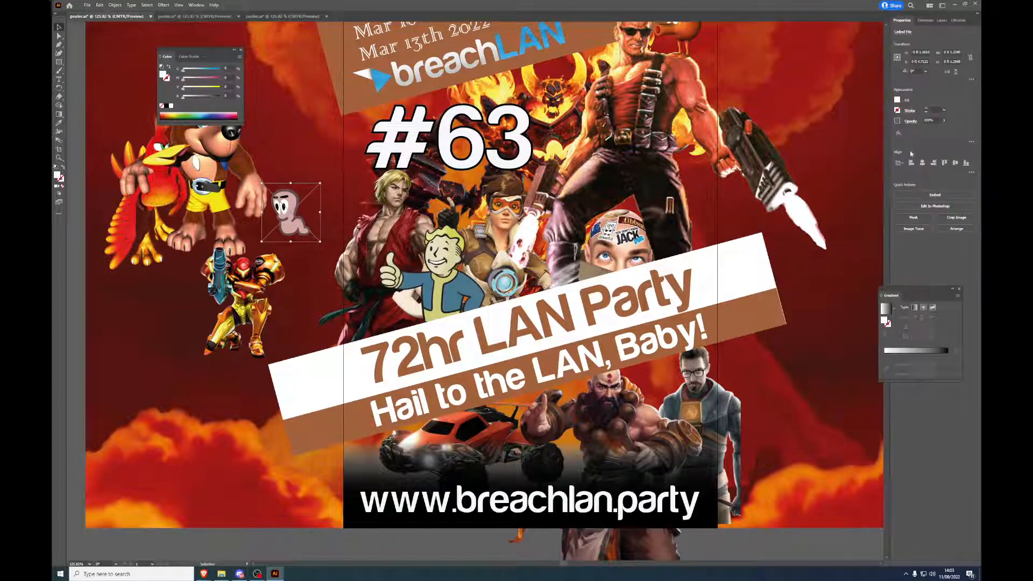
{"action": "left_click", "coordinate": [942, 20]}
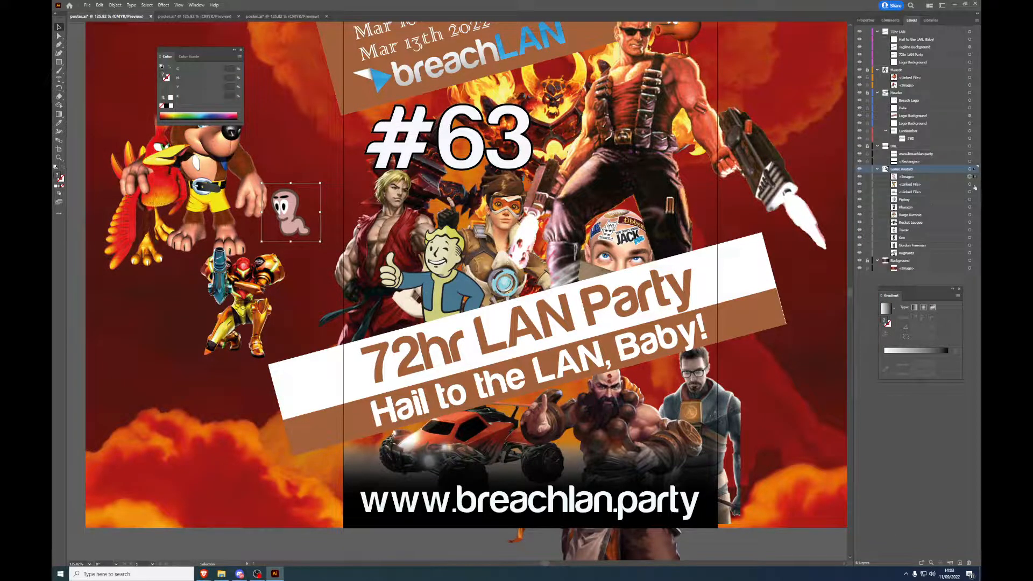
{"action": "left_click", "coordinate": [974, 185]}
{"action": "left_click", "coordinate": [868, 22]}
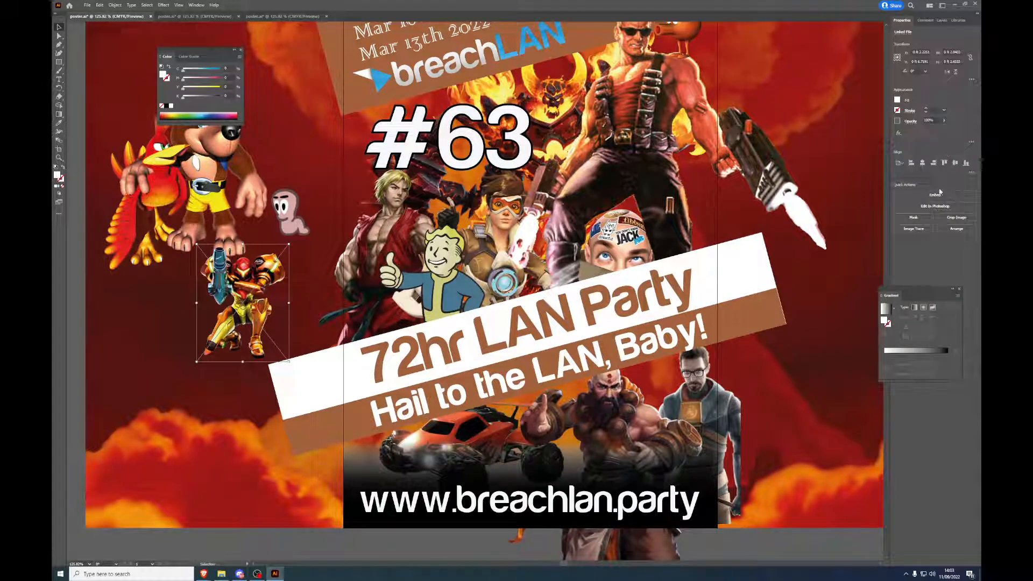
{"action": "left_click", "coordinate": [941, 20]}
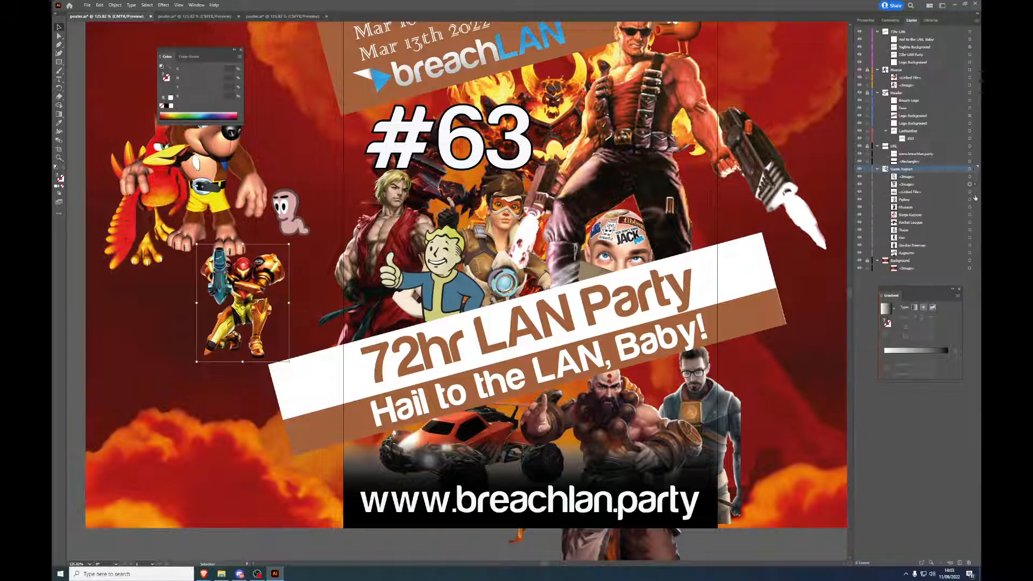
{"action": "key", "text": "ctrl+shift+a"}
{"action": "left_click", "coordinate": [867, 21]}
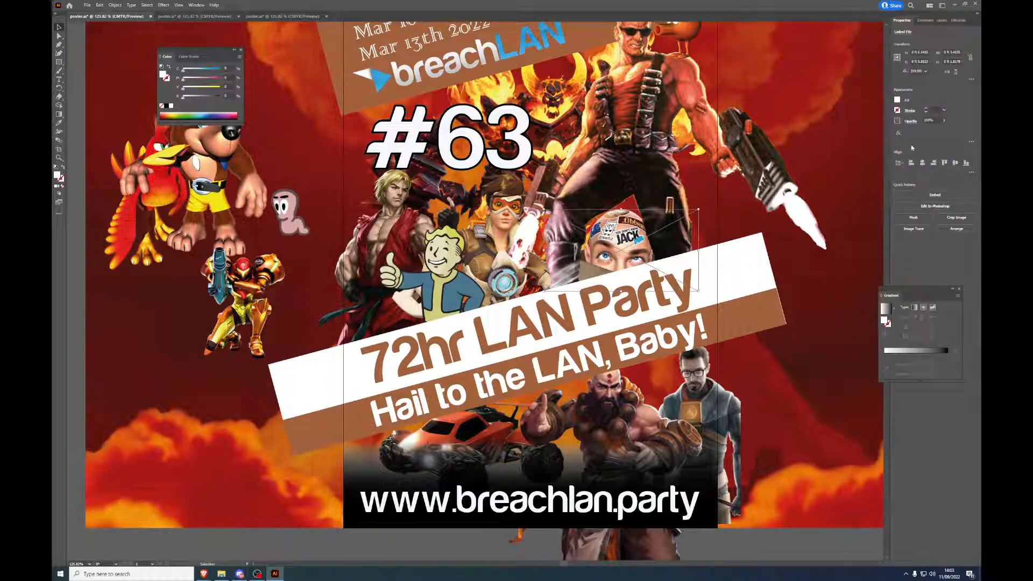
{"action": "left_click", "coordinate": [942, 20]}
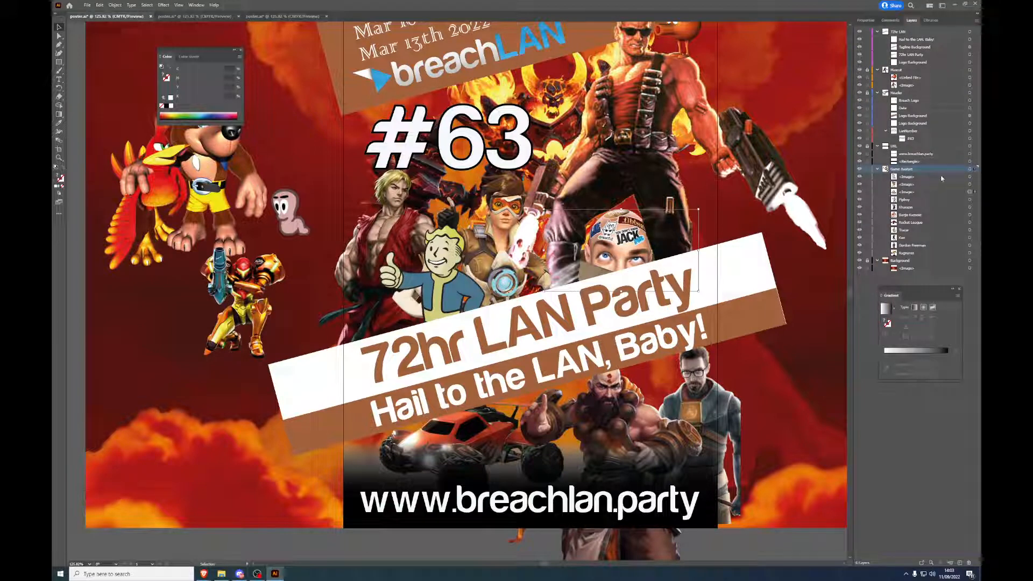
Step: Rename the embedded worm image as Worms and the embedded Samus image as Samus
{"action": "double_click", "coordinate": [942, 177]}
{"action": "type", "text": "Wo"}
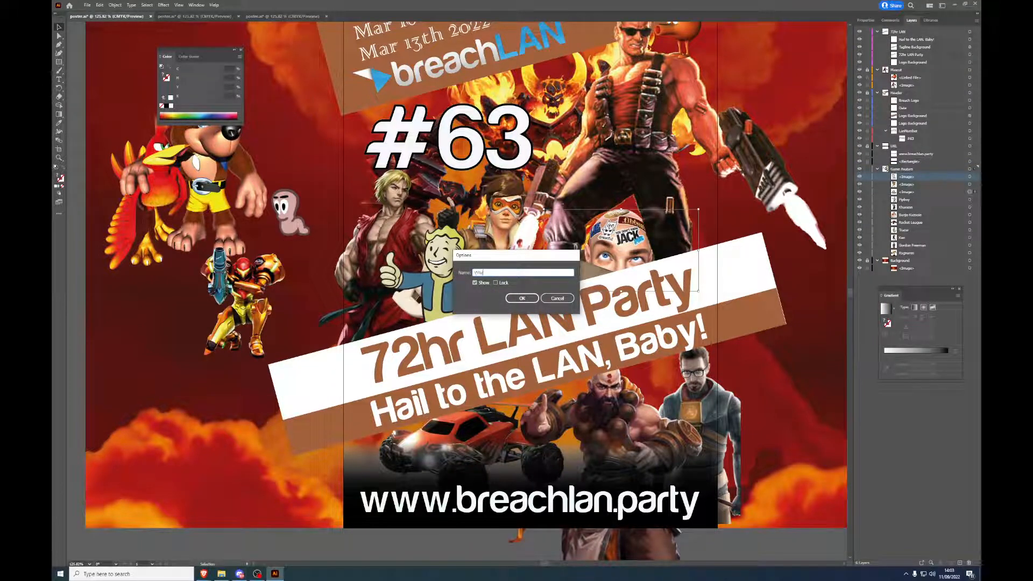
{"action": "type", "text": "rms"}
{"action": "key", "text": "Return"}
{"action": "left_click", "coordinate": [937, 186]}
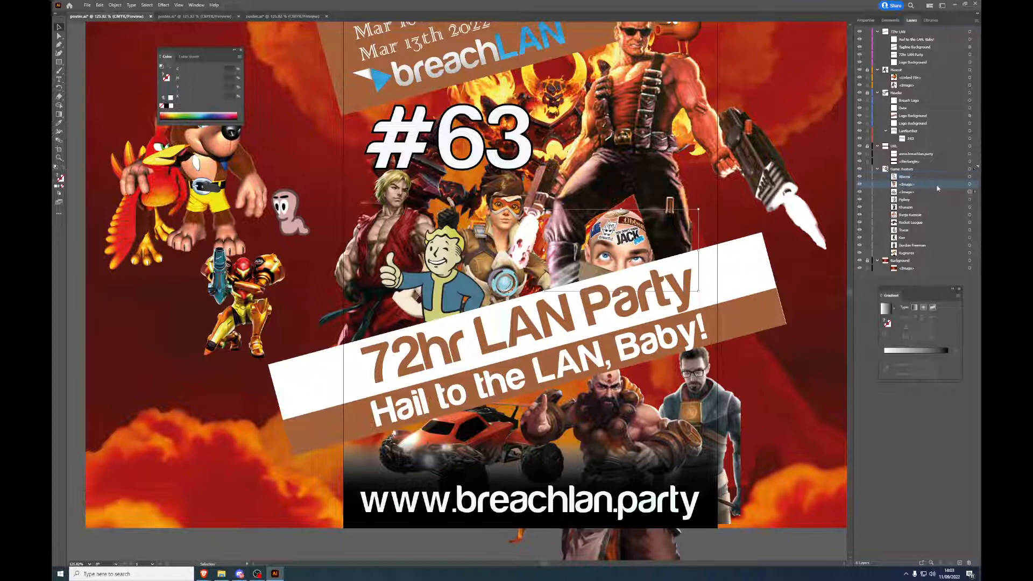
{"action": "double_click", "coordinate": [938, 188]}
{"action": "type", "text": "Samus"}
{"action": "key", "text": "Return"}
Step: Rename the embedded man-in-a-box image as Jackbox and deselect it
{"action": "double_click", "coordinate": [933, 192]}
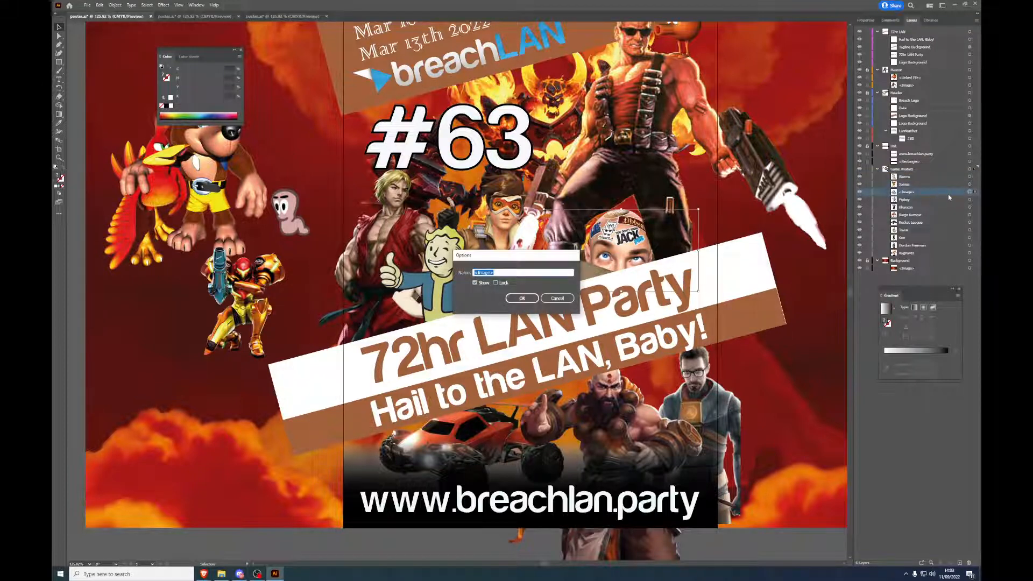
{"action": "type", "text": "Dackbox"}
{"action": "key", "text": "Return"}
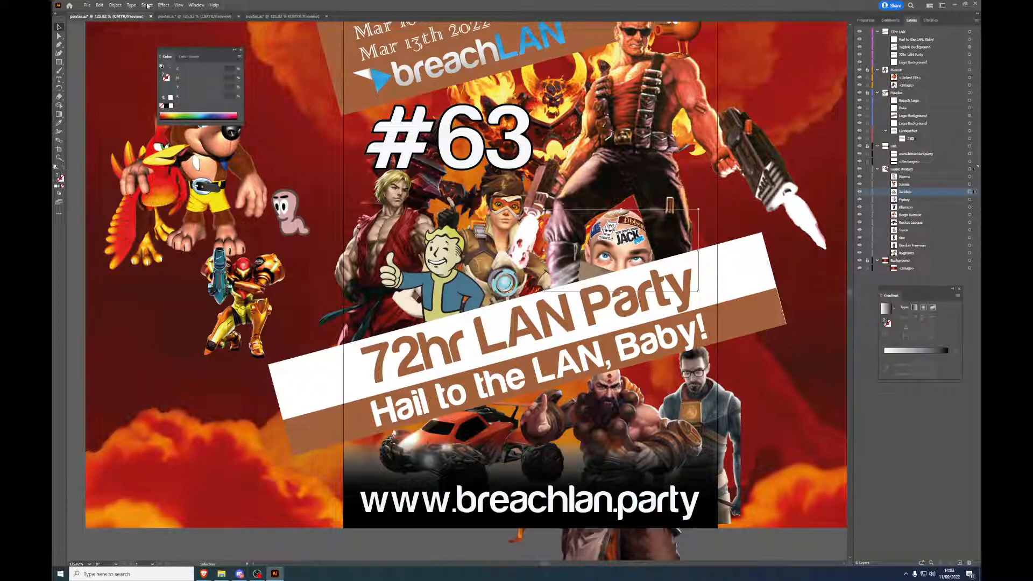
{"action": "scroll", "coordinate": [822, 289], "scroll_direction": "up", "scroll_amount": 2}
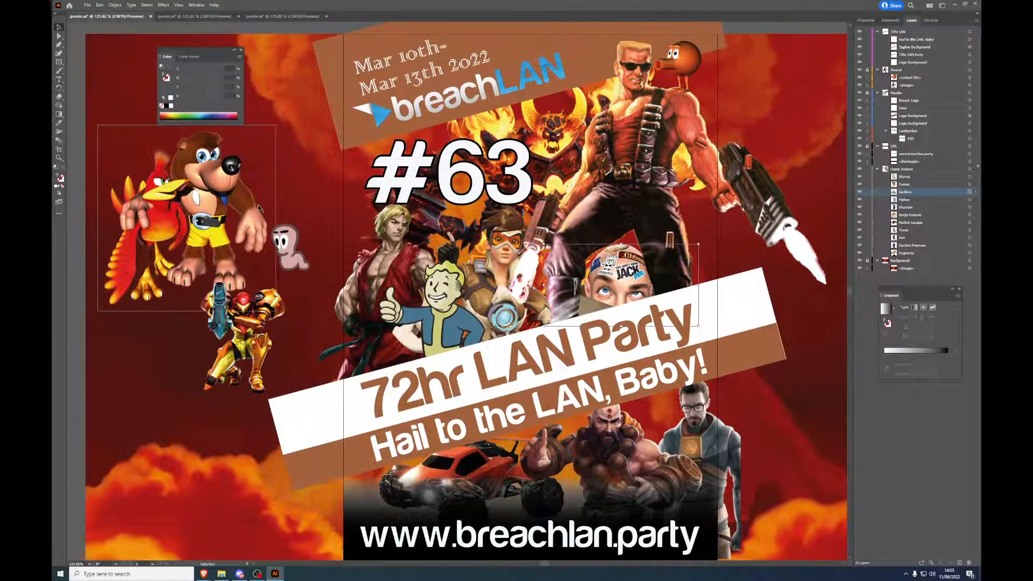
{"action": "left_click", "coordinate": [90, 564]}
{"action": "left_click", "coordinate": [104, 553]}
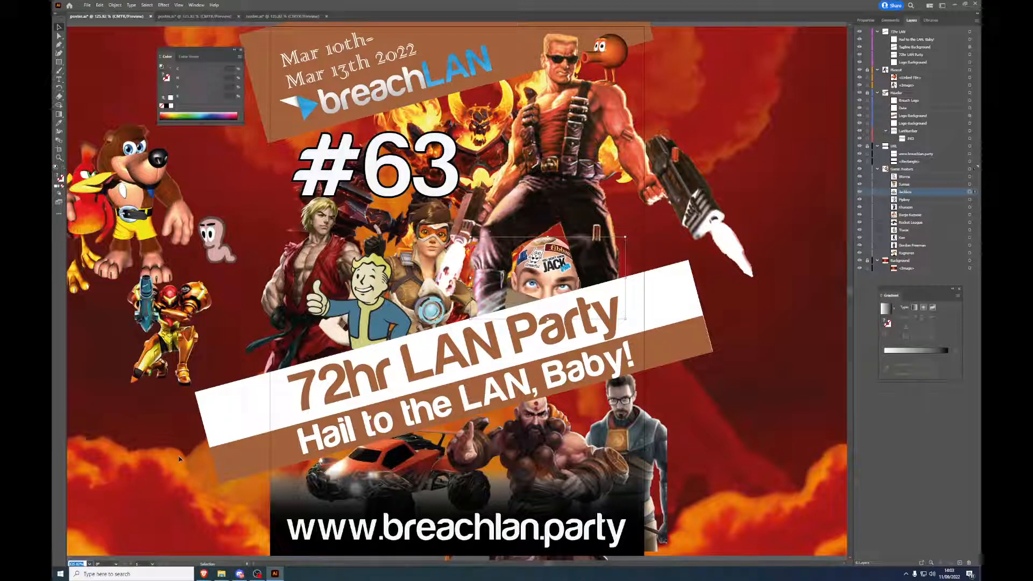
{"action": "left_click", "coordinate": [757, 163]}
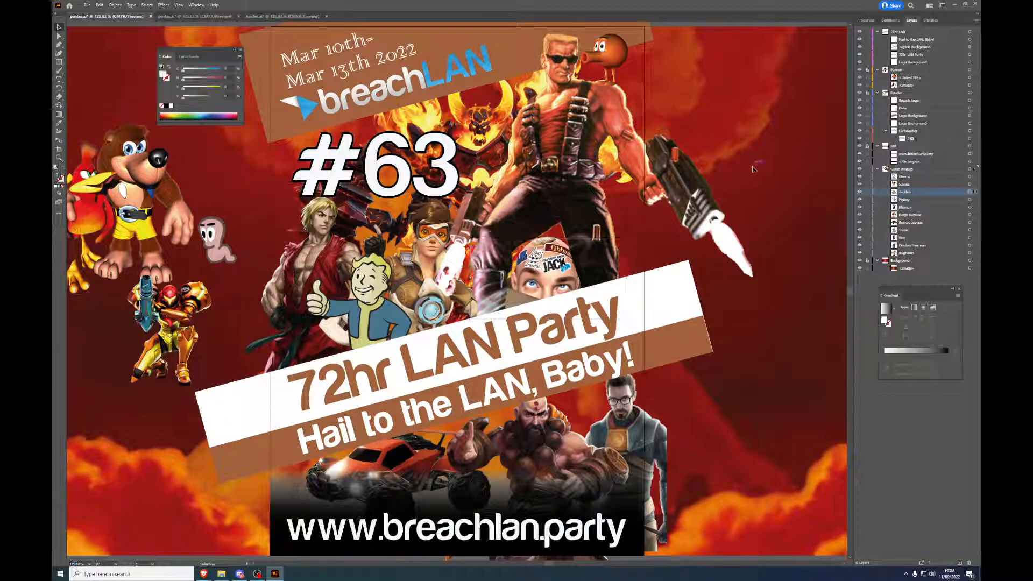
Step: Shift the bearded monk sideways beneath the tagline banner so he stands in front of Gordon Freeman
{"action": "scroll", "coordinate": [780, 291], "scroll_direction": "up", "scroll_amount": 2}
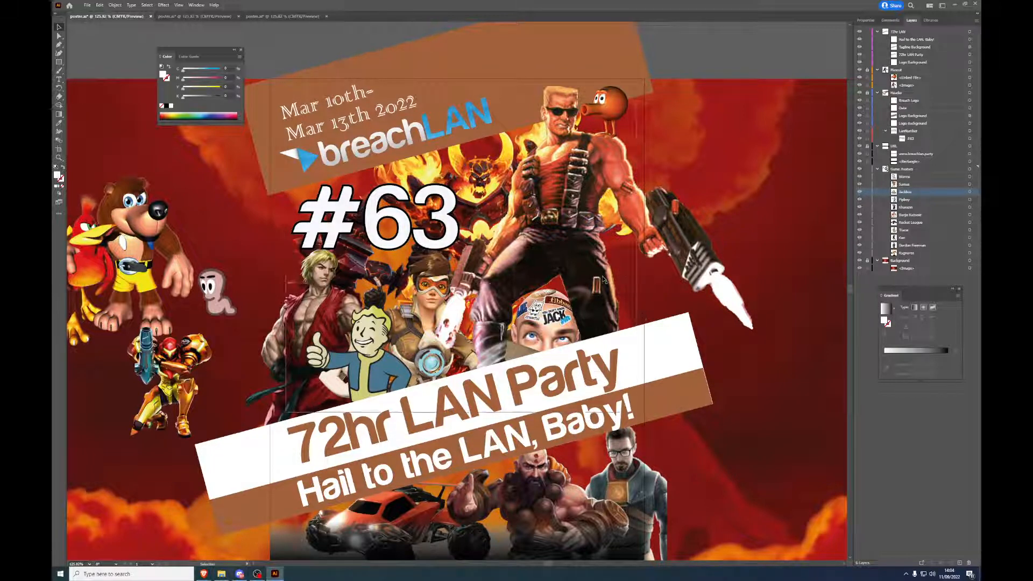
{"action": "scroll", "coordinate": [553, 279], "scroll_direction": "down", "scroll_amount": 3}
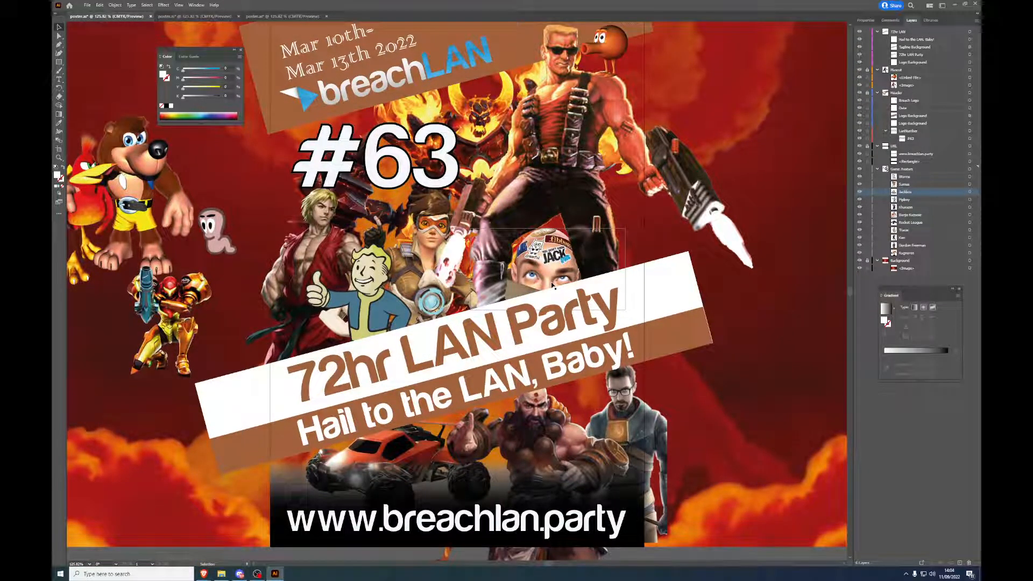
{"action": "scroll", "coordinate": [553, 286], "scroll_direction": "down", "scroll_amount": 3}
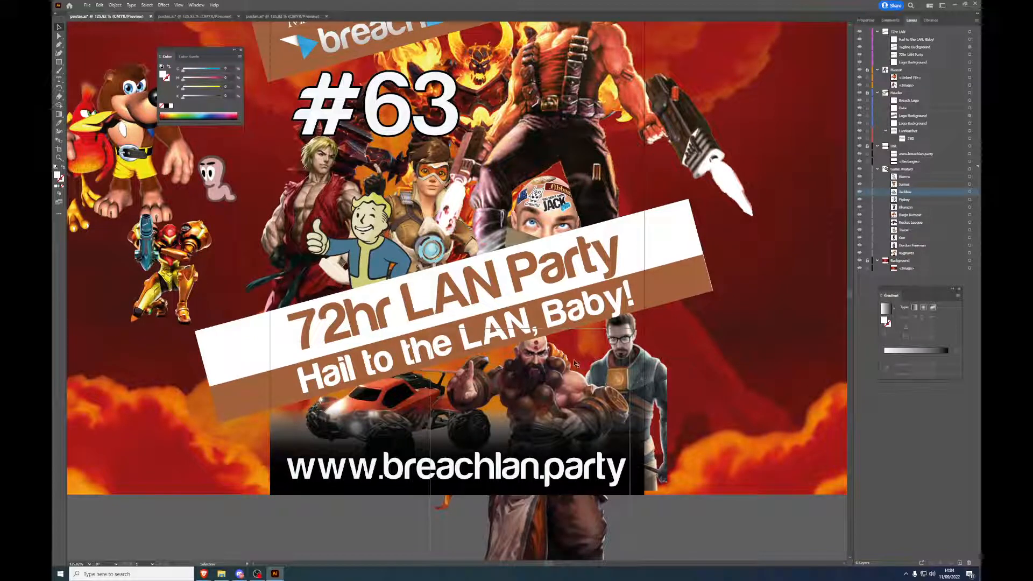
{"action": "scroll", "coordinate": [705, 398], "scroll_direction": "down", "scroll_amount": 4}
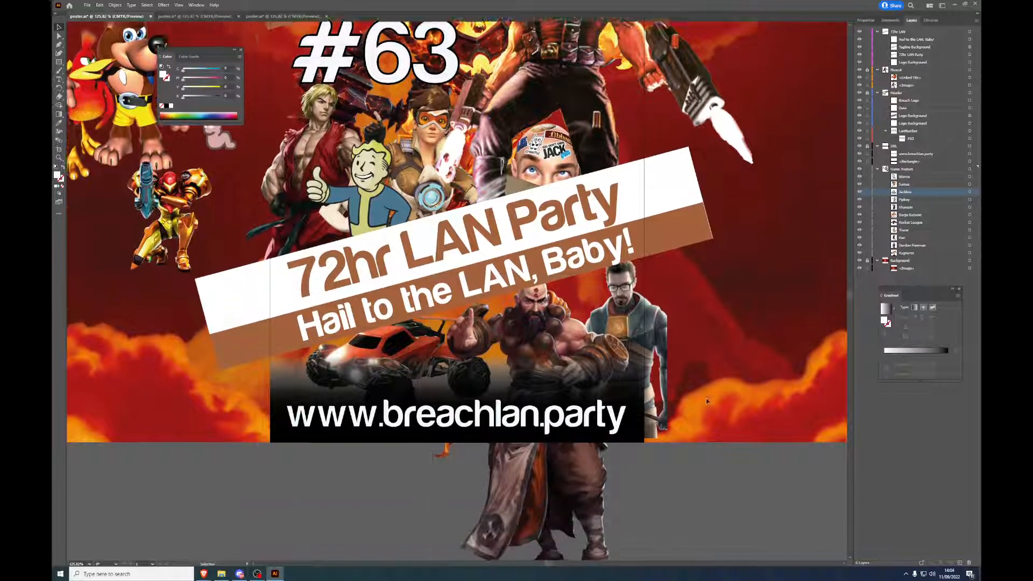
{"action": "scroll", "coordinate": [703, 397], "scroll_direction": "up", "scroll_amount": 4}
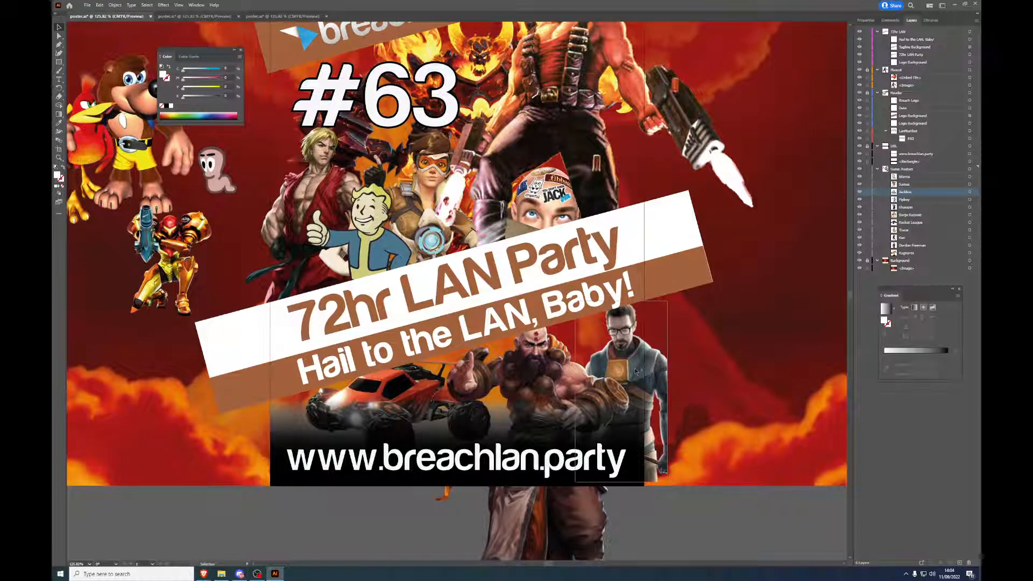
{"action": "mouse_move", "coordinate": [654, 372]}
{"action": "left_mouse_down"}
{"action": "mouse_move", "coordinate": [648, 377]}
{"action": "mouse_move", "coordinate": [681, 373]}
{"action": "mouse_move", "coordinate": [655, 372]}
{"action": "left_mouse_up"}
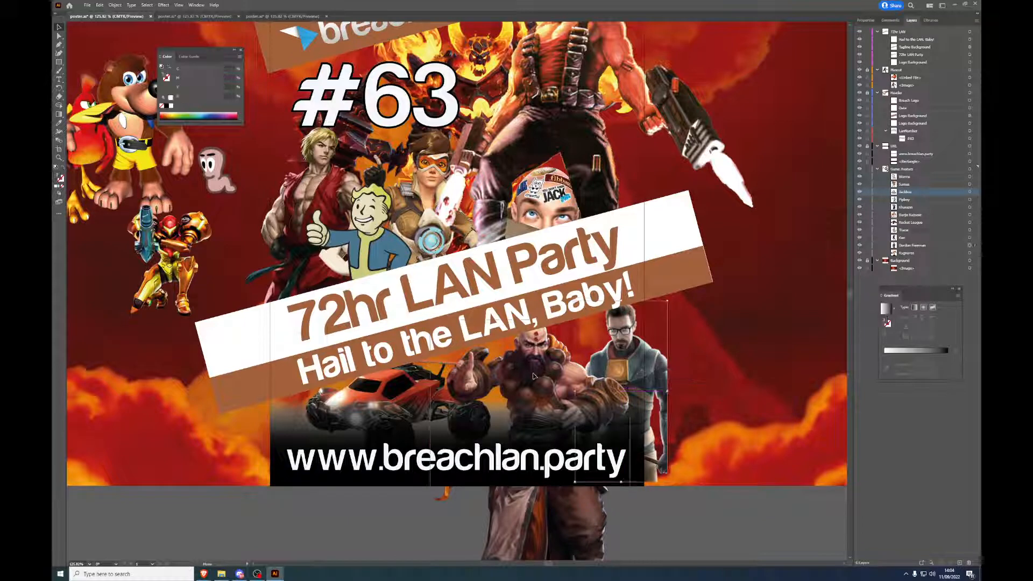
{"action": "left_click_drag", "start_coordinate": [532, 374], "coordinate": [564, 376]}
Step: Lower Samus clear of Banjo-Kazooie, and try the worm behind the banner beside Duke Nukem's leg
{"action": "left_click_drag", "start_coordinate": [160, 243], "coordinate": [148, 274]}
{"action": "left_click_drag", "start_coordinate": [236, 190], "coordinate": [638, 202]}
{"action": "scroll", "coordinate": [752, 275], "scroll_direction": "up", "scroll_amount": 3}
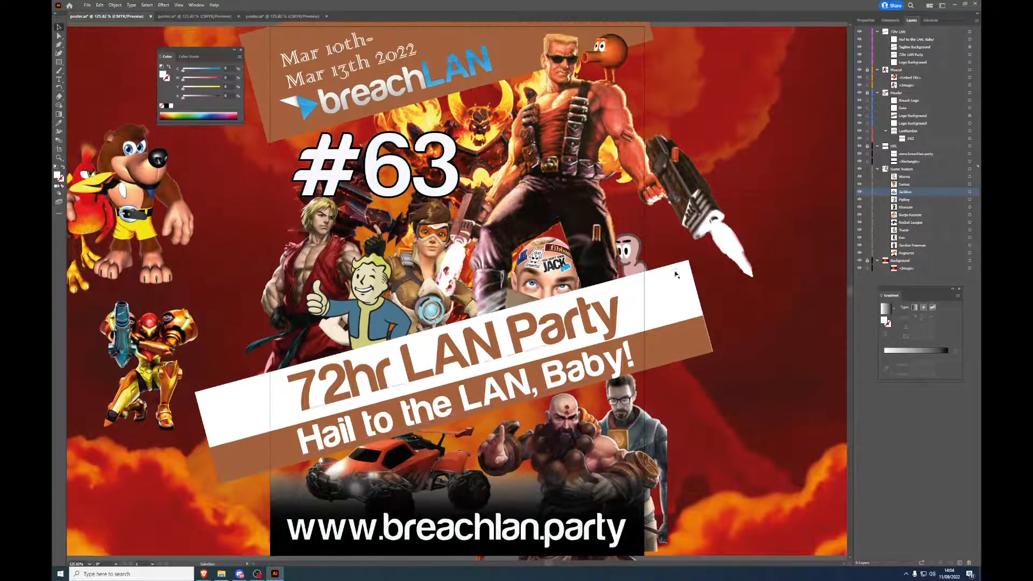
{"action": "scroll", "coordinate": [633, 252], "scroll_direction": "up", "scroll_amount": 2}
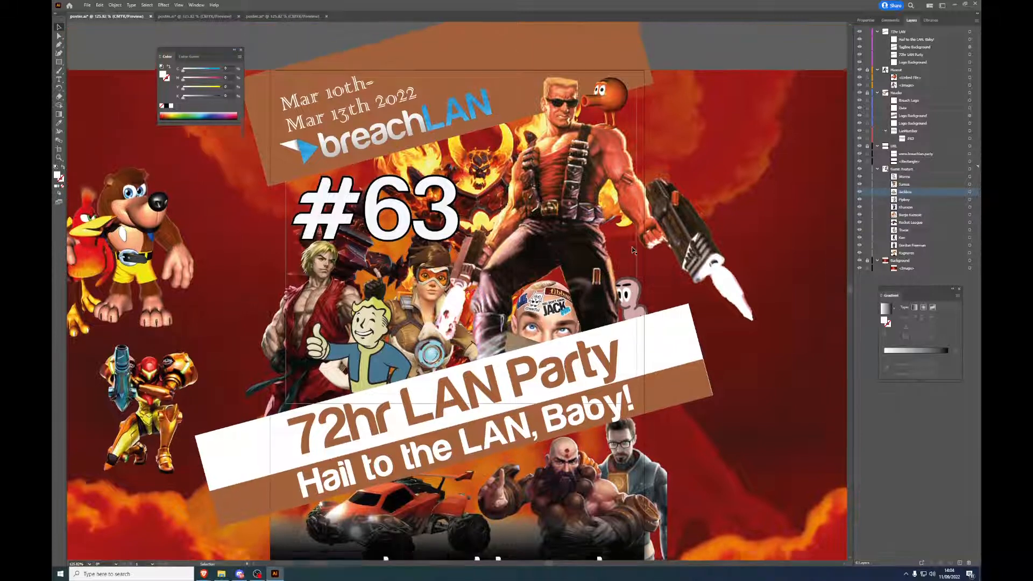
{"action": "scroll", "coordinate": [634, 251], "scroll_direction": "down", "scroll_amount": 2}
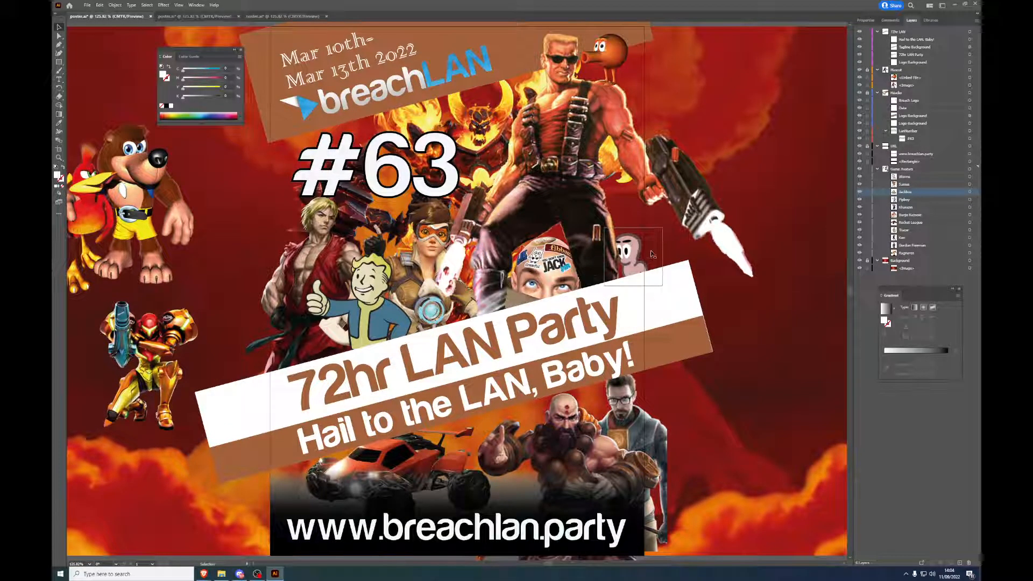
Step: Move the worm onto the empty background beyond Duke Nukem's gun, and try Banjo-Kazooie behind the banner before returning them above Samus
{"action": "left_click_drag", "start_coordinate": [653, 255], "coordinate": [815, 158]}
{"action": "left_click_drag", "start_coordinate": [207, 195], "coordinate": [688, 224]}
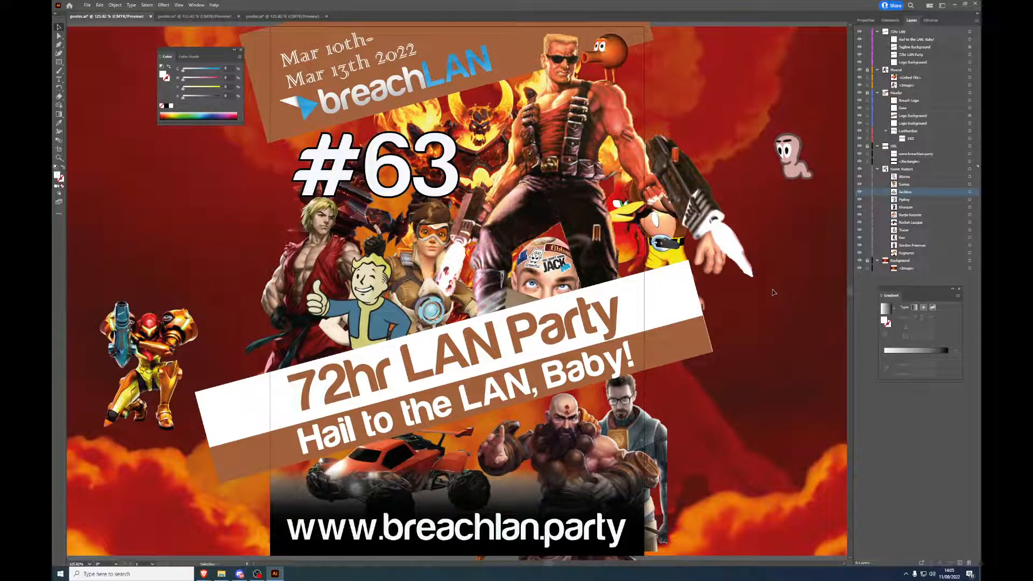
{"action": "left_click_drag", "start_coordinate": [686, 246], "coordinate": [146, 214]}
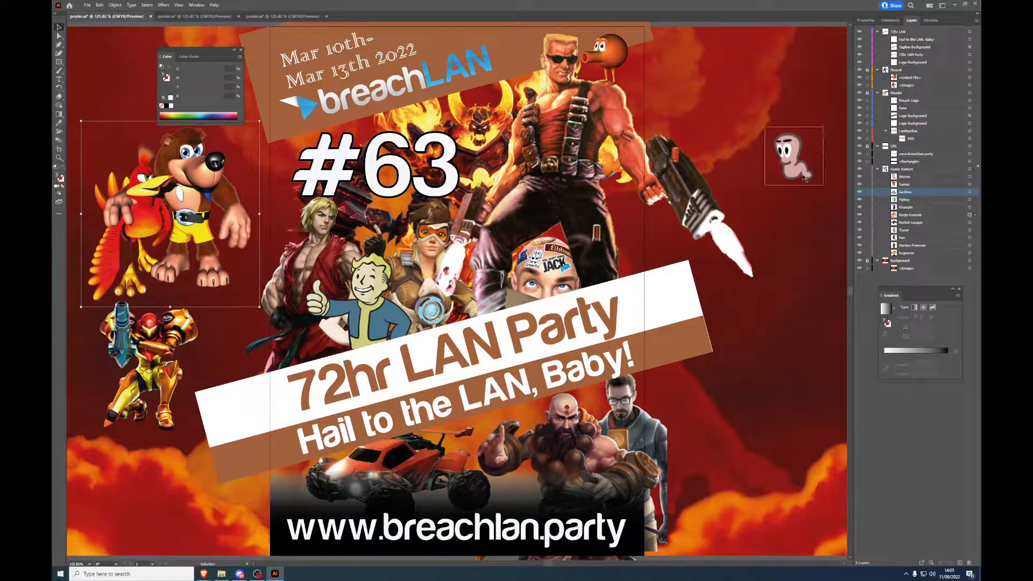
{"action": "left_click_drag", "start_coordinate": [805, 179], "coordinate": [789, 197]}
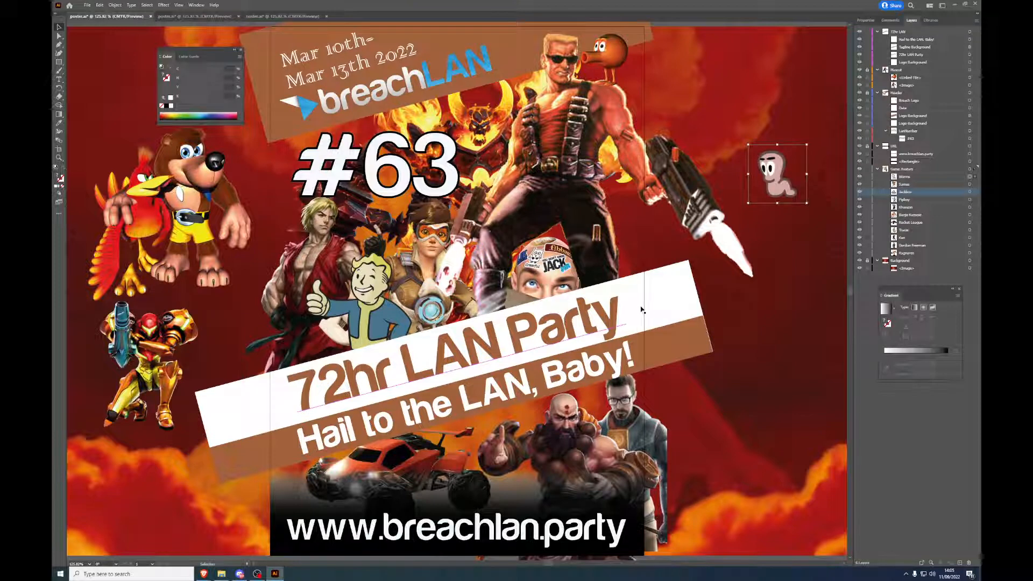
Step: Shrink the Rocket League car and move it out of the poster area, beneath Samus
{"action": "scroll", "coordinate": [641, 310], "scroll_direction": "down", "scroll_amount": 3}
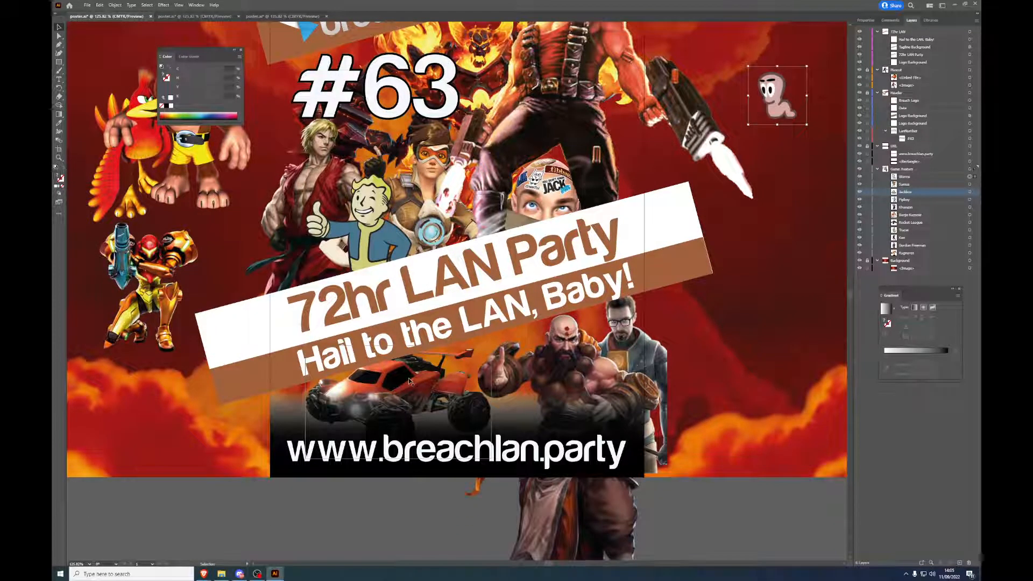
{"action": "left_click", "coordinate": [410, 381]}
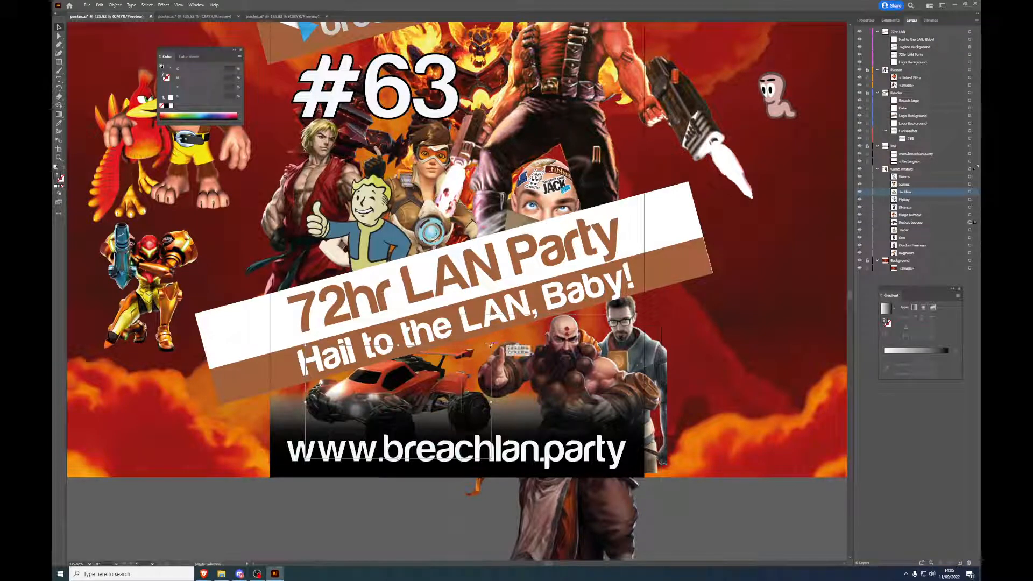
{"action": "left_click_drag", "start_coordinate": [487, 346], "coordinate": [428, 376]}
{"action": "left_click_drag", "start_coordinate": [376, 425], "coordinate": [138, 404]}
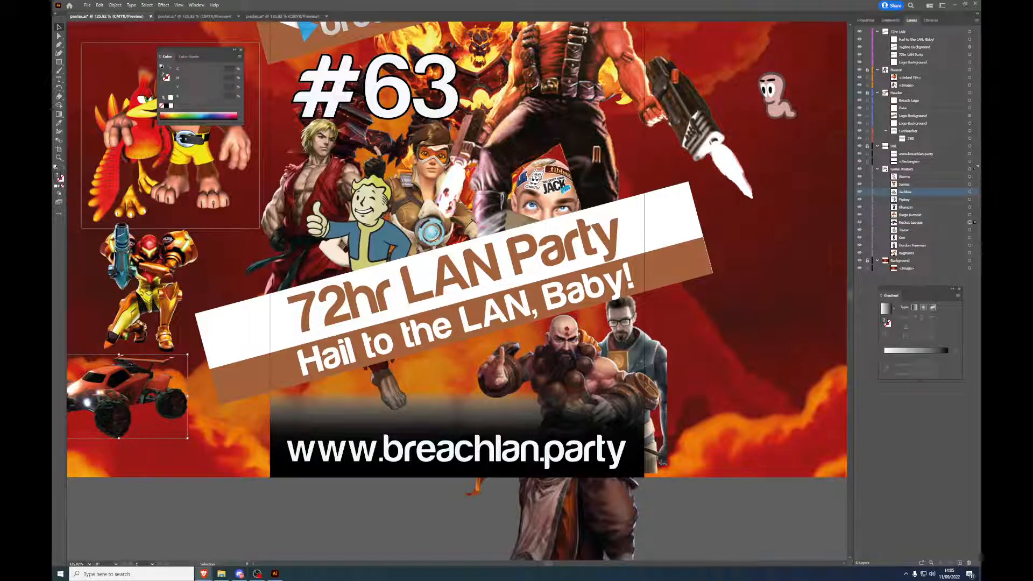
Step: Place the Charizard image shrunk on the background beyond Gordon Freeman, and move the Rocket League car beneath the worm
{"action": "left_click_drag", "start_coordinate": [668, 309], "coordinate": [600, 305]}
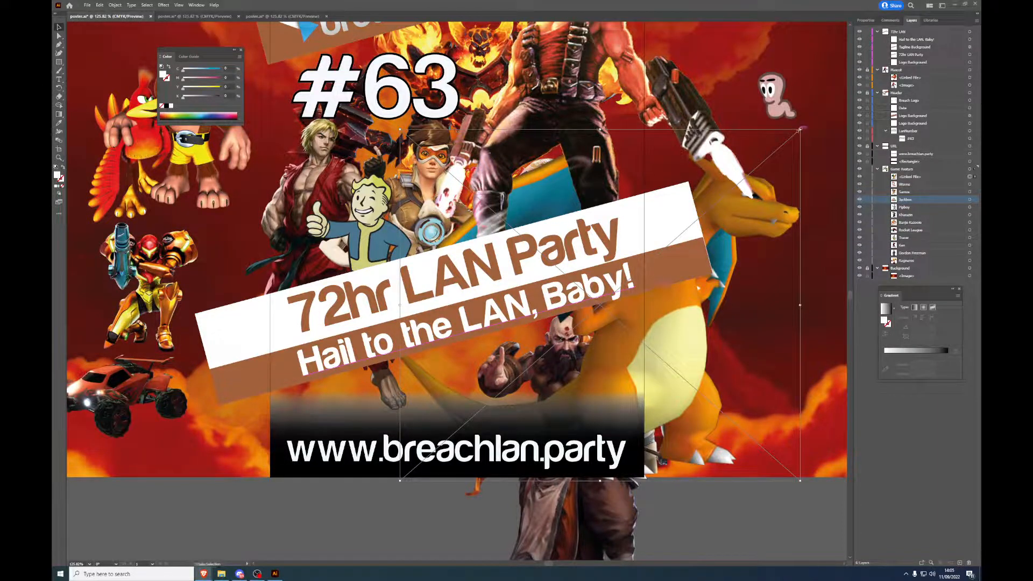
{"action": "left_click_drag", "start_coordinate": [801, 129], "coordinate": [560, 310]}
{"action": "left_click_drag", "start_coordinate": [501, 391], "coordinate": [805, 338]}
{"action": "left_click_drag", "start_coordinate": [134, 399], "coordinate": [821, 175]}
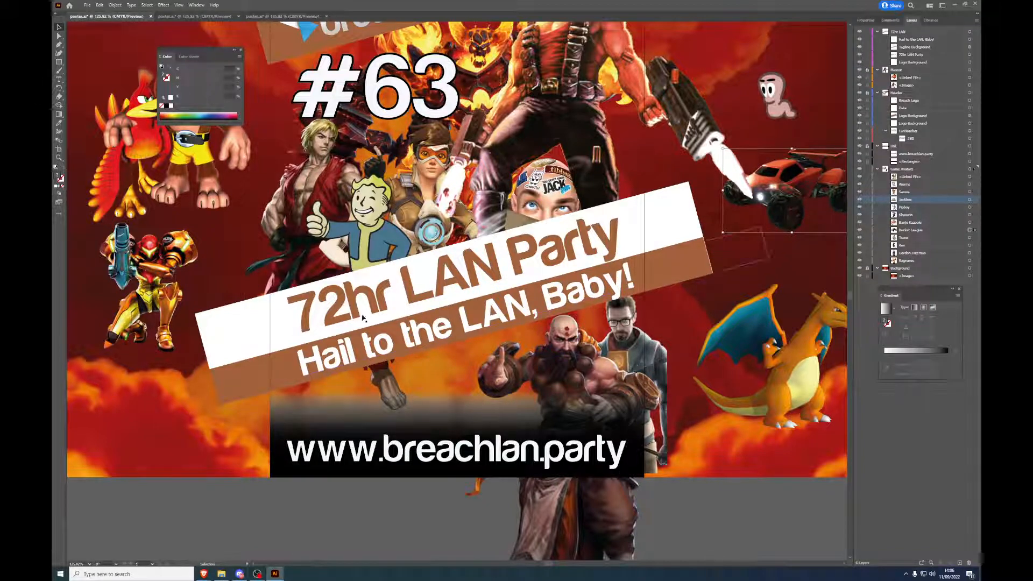
Step: Crop the bottom of the Ken image so his foot does not extend below the tagline banner
{"action": "left_click", "coordinate": [294, 201]}
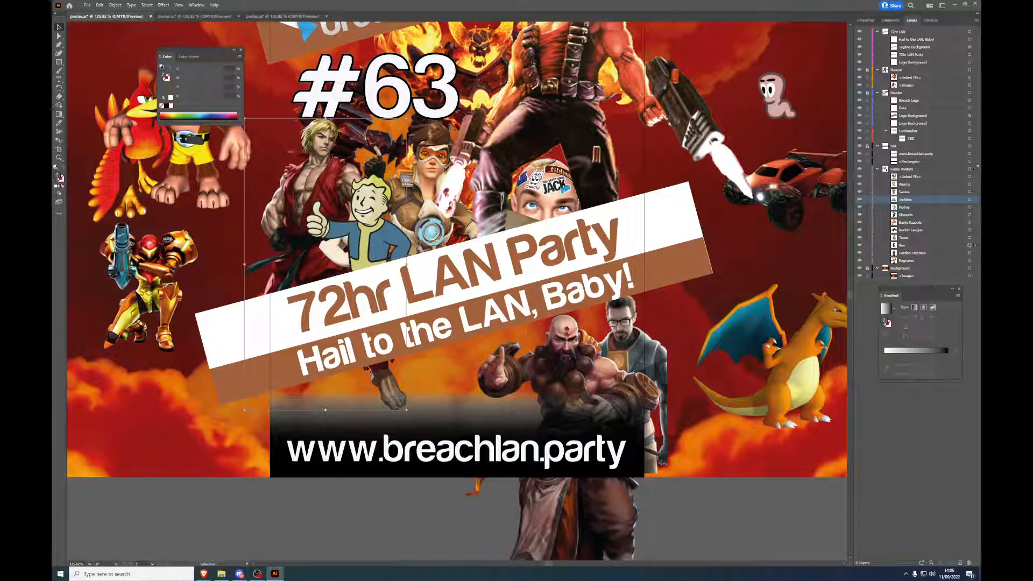
{"action": "right_click", "coordinate": [296, 213]}
{"action": "left_click", "coordinate": [321, 247]}
{"action": "left_click_drag", "start_coordinate": [325, 381], "coordinate": [325, 340]}
{"action": "left_click_drag", "start_coordinate": [325, 141], "coordinate": [326, 117]}
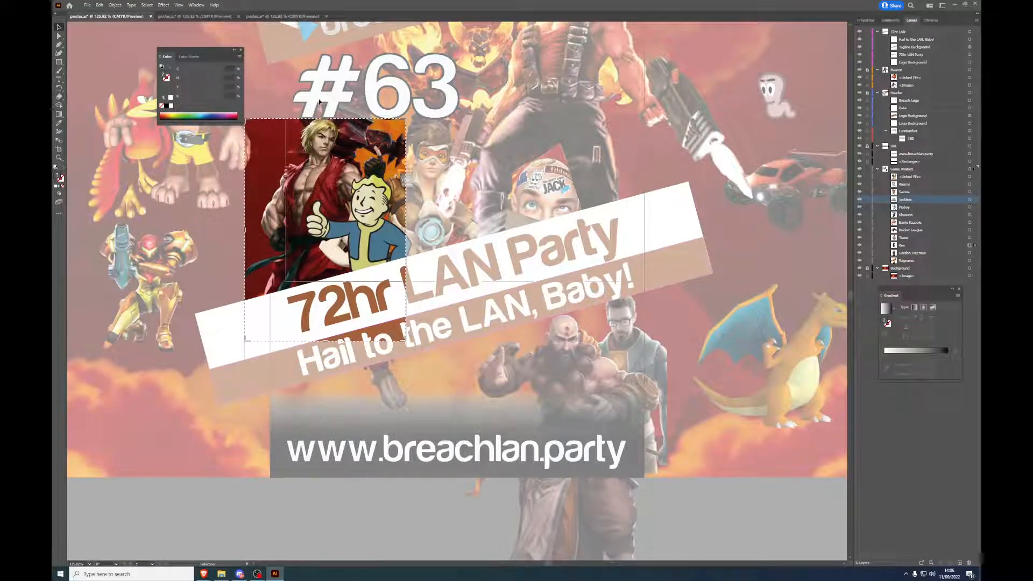
{"action": "key", "text": "Return"}
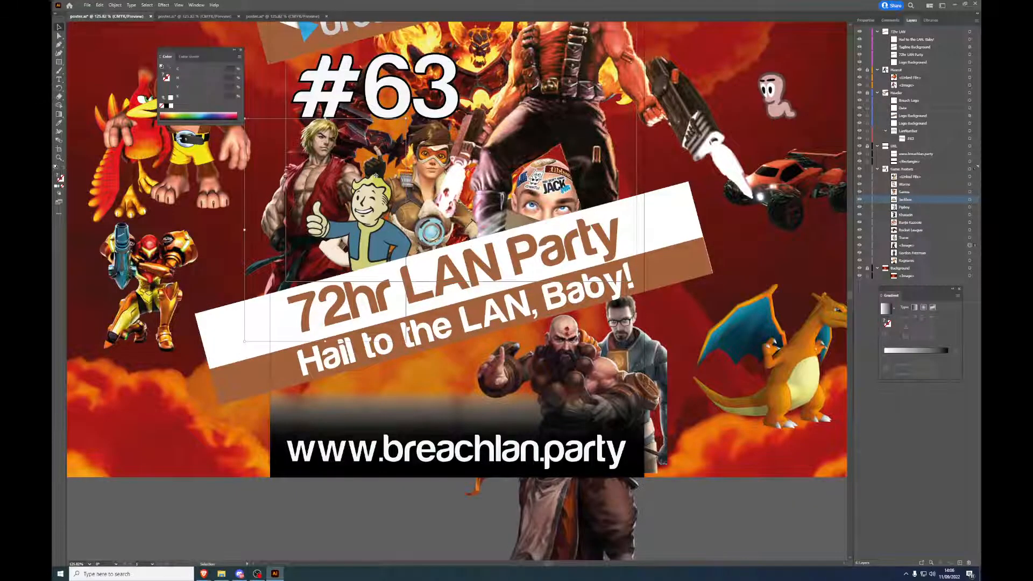
{"action": "left_click", "coordinate": [174, 410]}
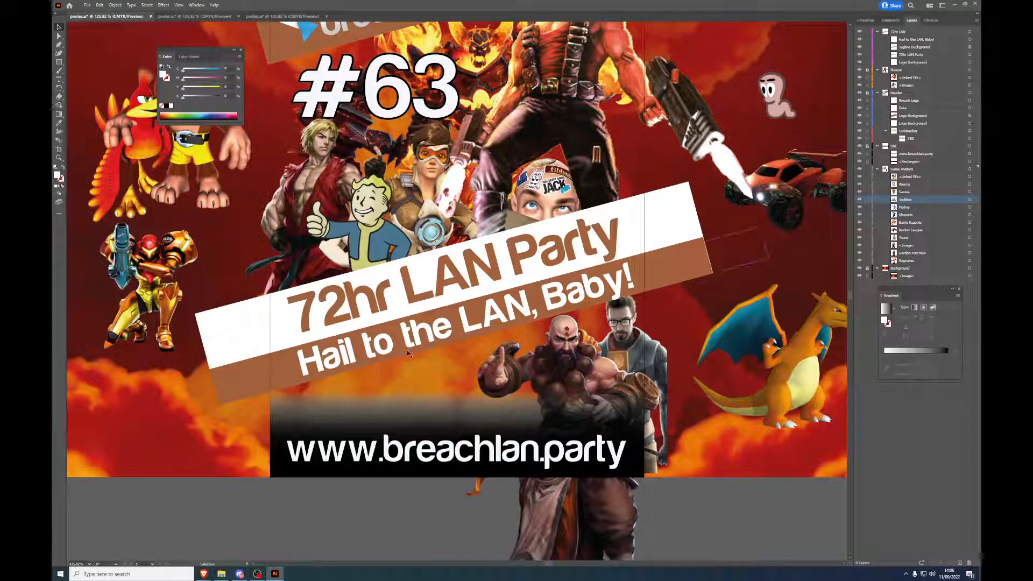
Step: Move Samus beneath the tagline banner above the website address, and move Charizard beneath Banjo-Kazooie
{"action": "left_click", "coordinate": [186, 258]}
{"action": "left_click_drag", "start_coordinate": [175, 263], "coordinate": [339, 407]}
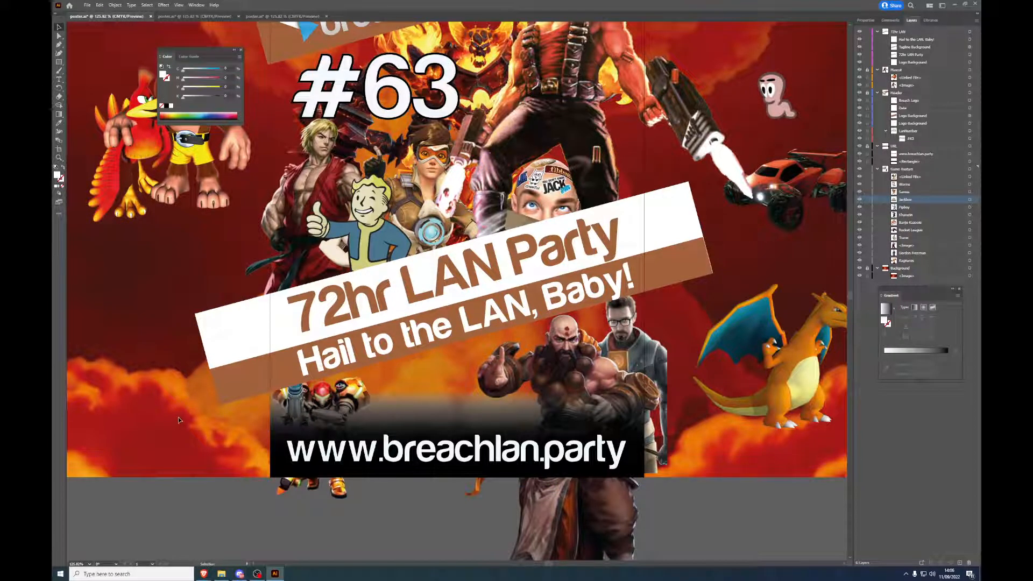
{"action": "left_click", "coordinate": [150, 203]}
{"action": "left_click_drag", "start_coordinate": [766, 365], "coordinate": [183, 341]}
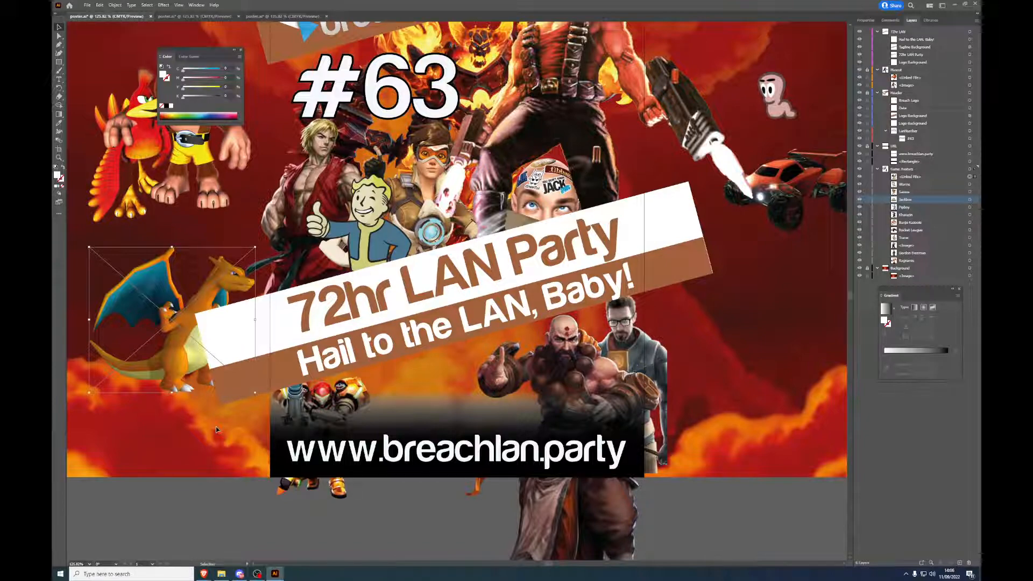
{"action": "scroll", "coordinate": [215, 427], "scroll_direction": "up", "scroll_amount": 5}
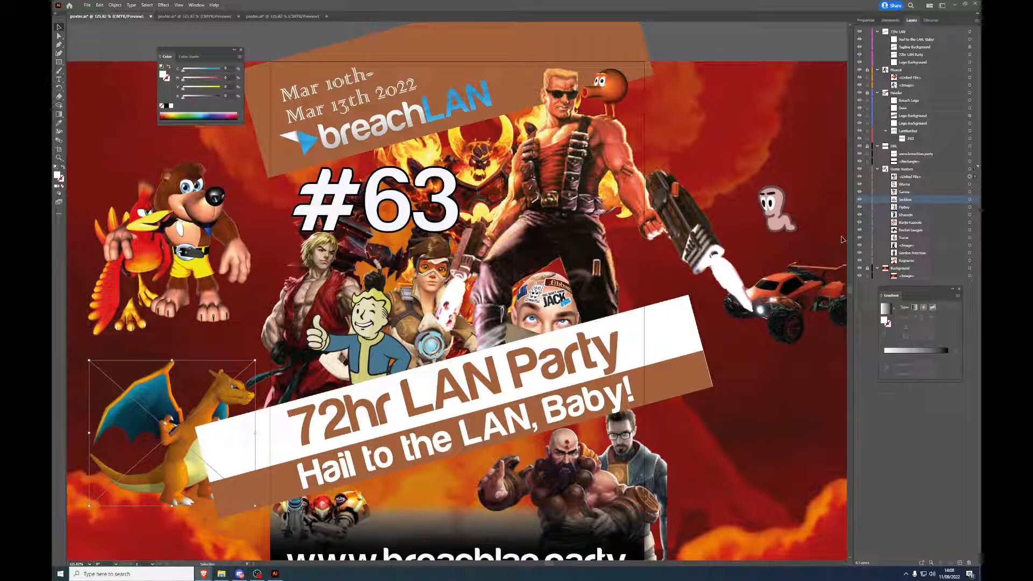
{"action": "left_click", "coordinate": [787, 180]}
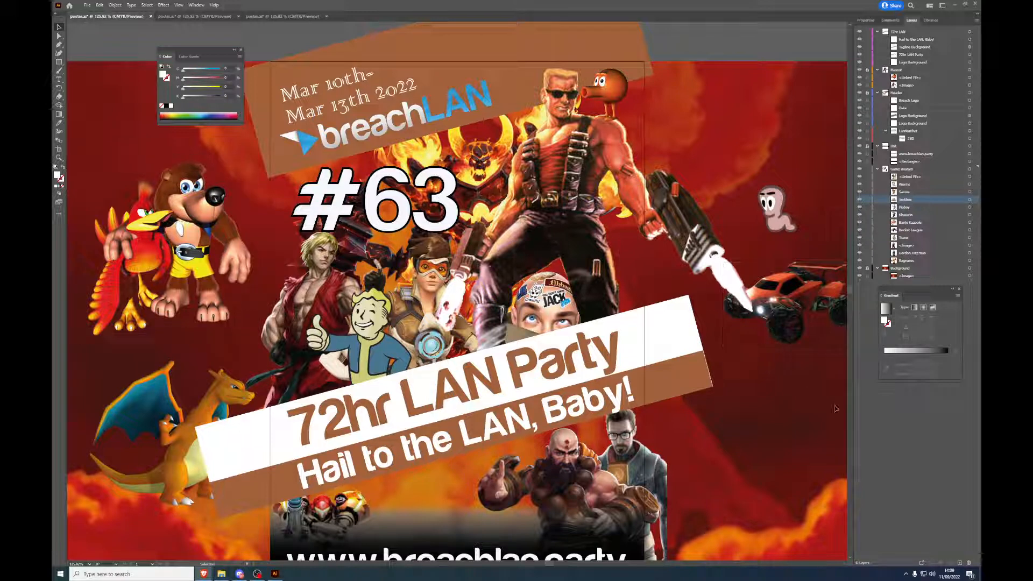
Step: Switch to File Explorer and open the Sonic the Hedgehog folder inside Game Assets
{"action": "key", "text": "alt+Tab"}
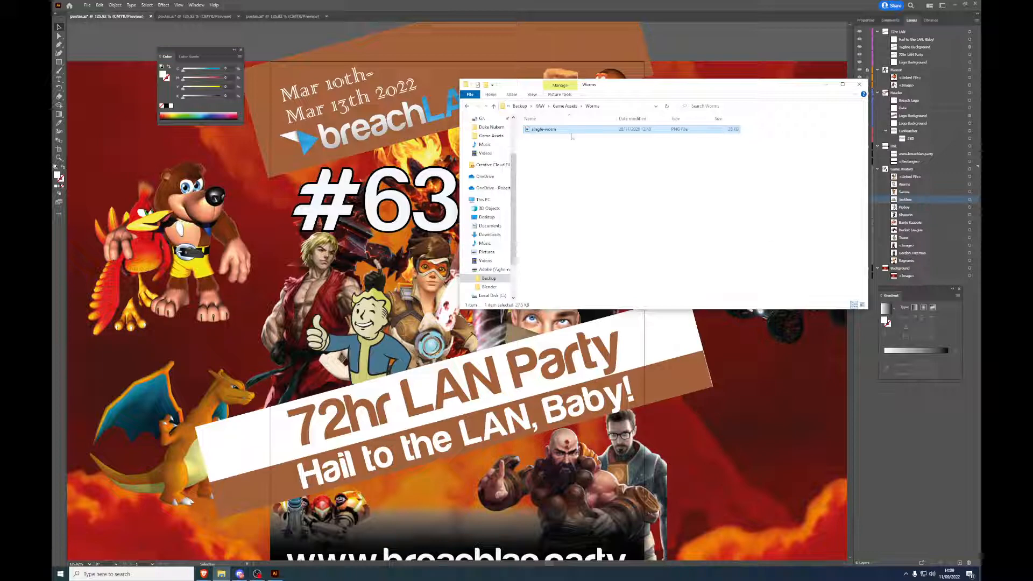
{"action": "left_click", "coordinate": [565, 106]}
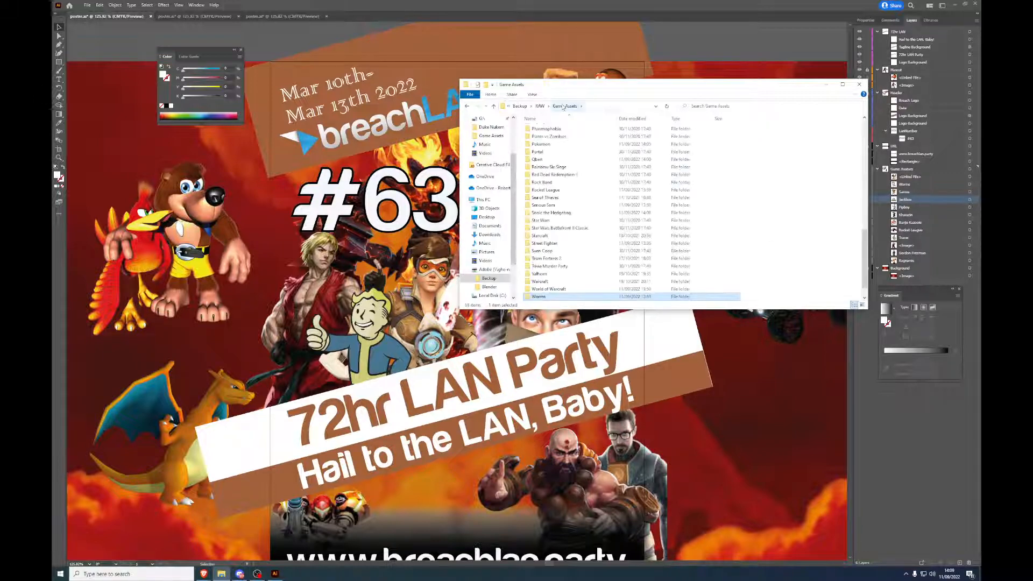
{"action": "left_click", "coordinate": [567, 221]}
{"action": "key", "text": "Down"}
{"action": "key", "text": "Down"}
{"action": "key", "text": "Down"}
{"action": "key", "text": "s"}
{"action": "key", "text": "s"}
{"action": "key", "text": "s"}
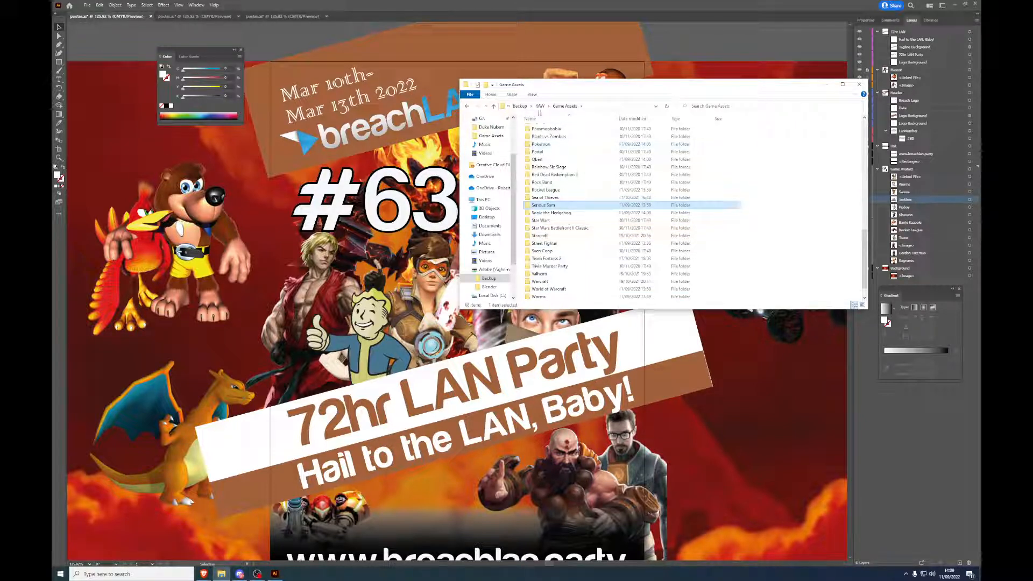
{"action": "scroll", "coordinate": [560, 167], "scroll_direction": "up", "scroll_amount": 12}
{"action": "left_click", "coordinate": [547, 187]}
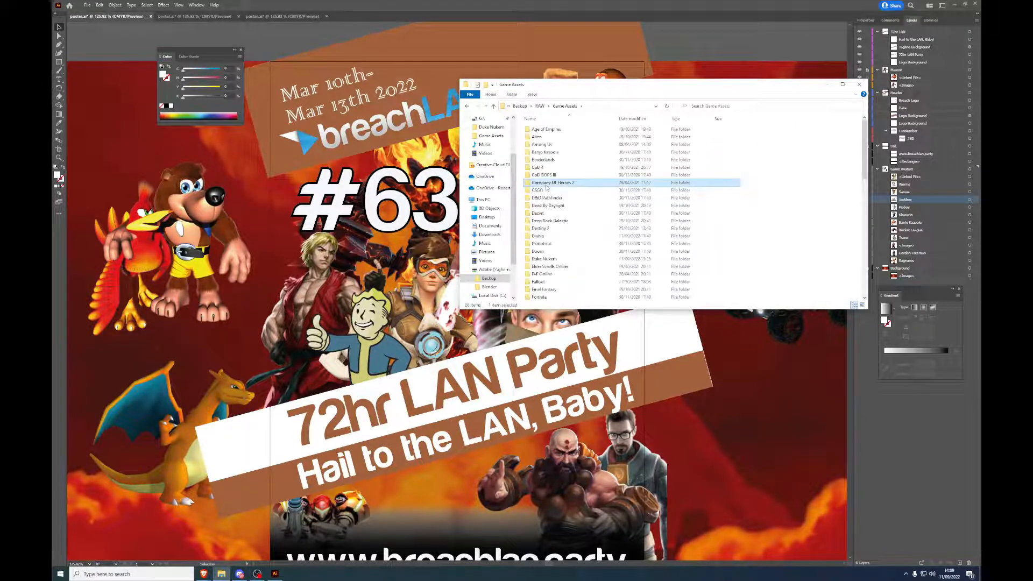
{"action": "key", "text": "s"}
{"action": "key", "text": "s"}
{"action": "key", "text": "s"}
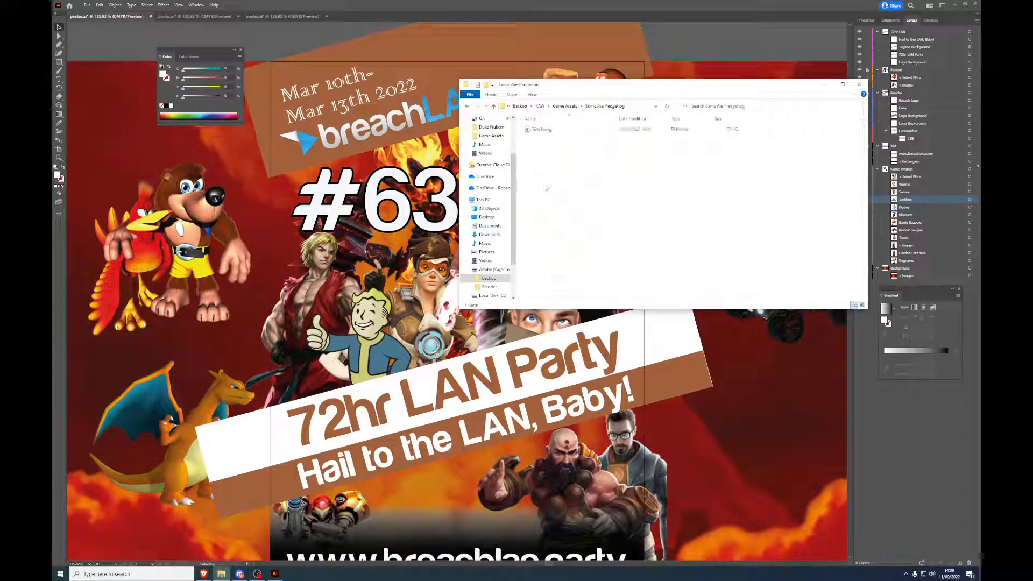
Step: Place the Tails flying image on the Illustrator poster, shrink it and position it behind Duke Nukem's gun, above the tagline banner
{"action": "key", "text": "Return"}
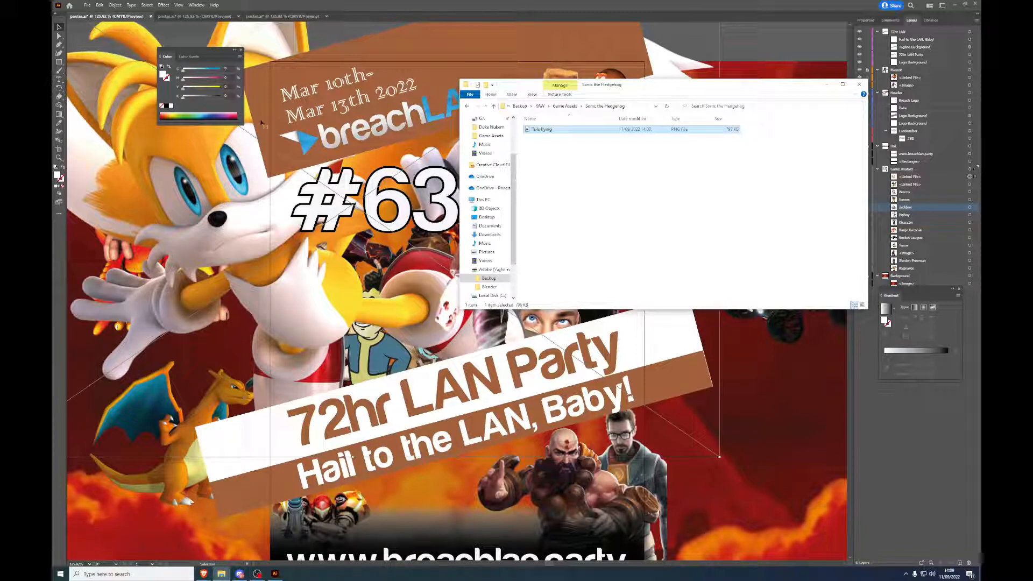
{"action": "left_click", "coordinate": [247, 169]}
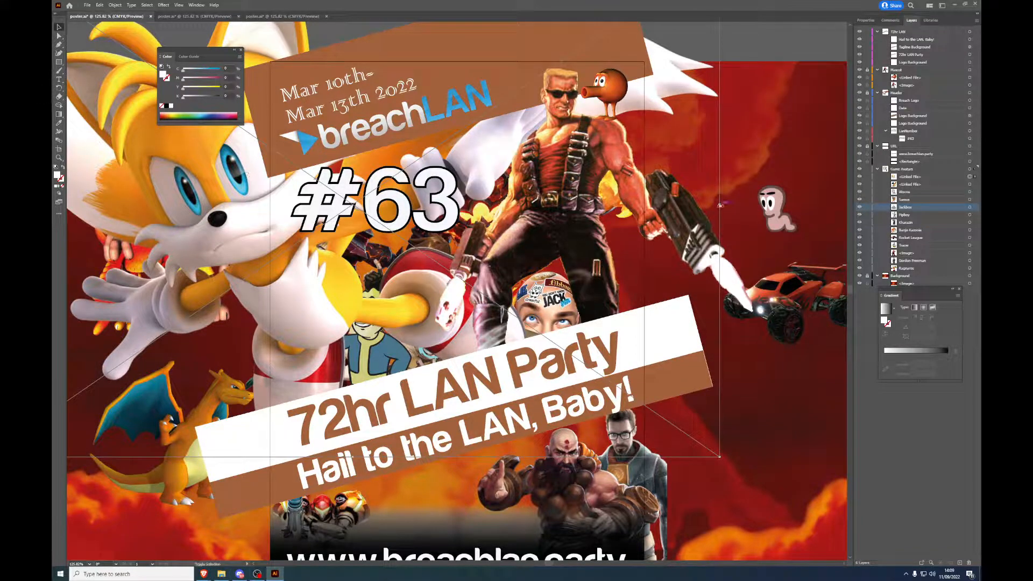
{"action": "left_click_drag", "start_coordinate": [710, 206], "coordinate": [179, 209]}
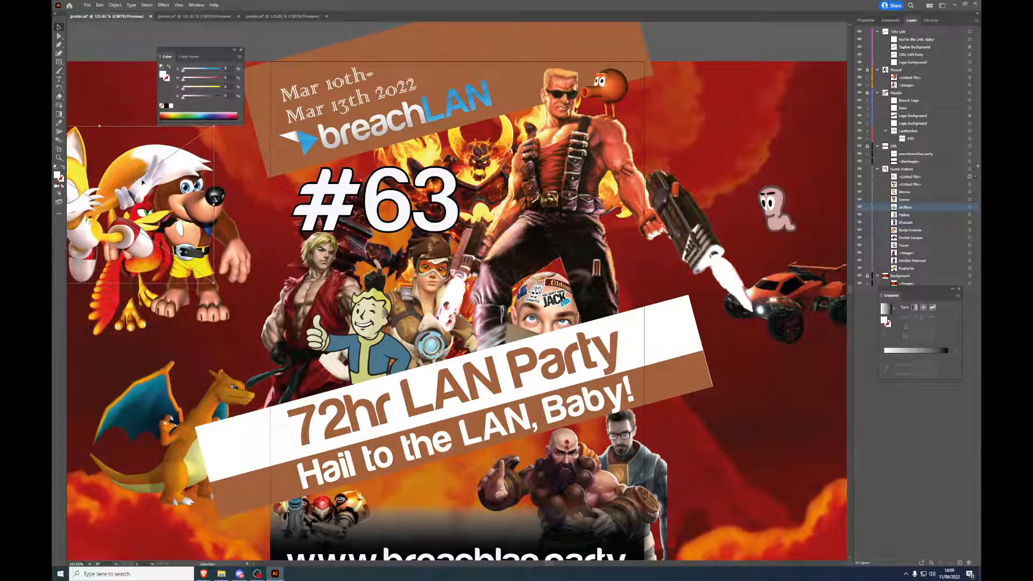
{"action": "left_click_drag", "start_coordinate": [139, 161], "coordinate": [716, 123]}
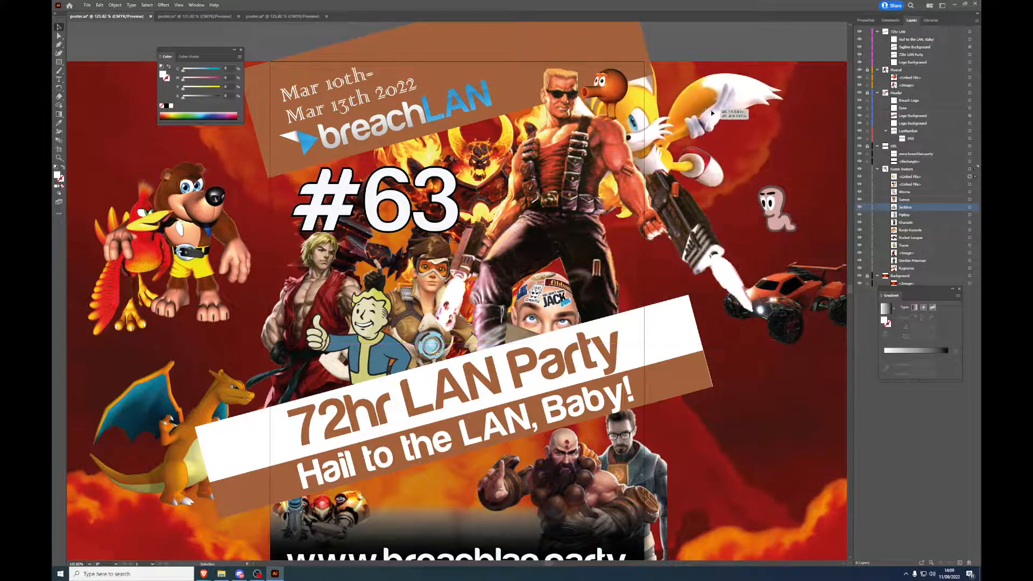
{"action": "left_click_drag", "start_coordinate": [784, 135], "coordinate": [693, 242]}
{"action": "left_click", "coordinate": [752, 404]}
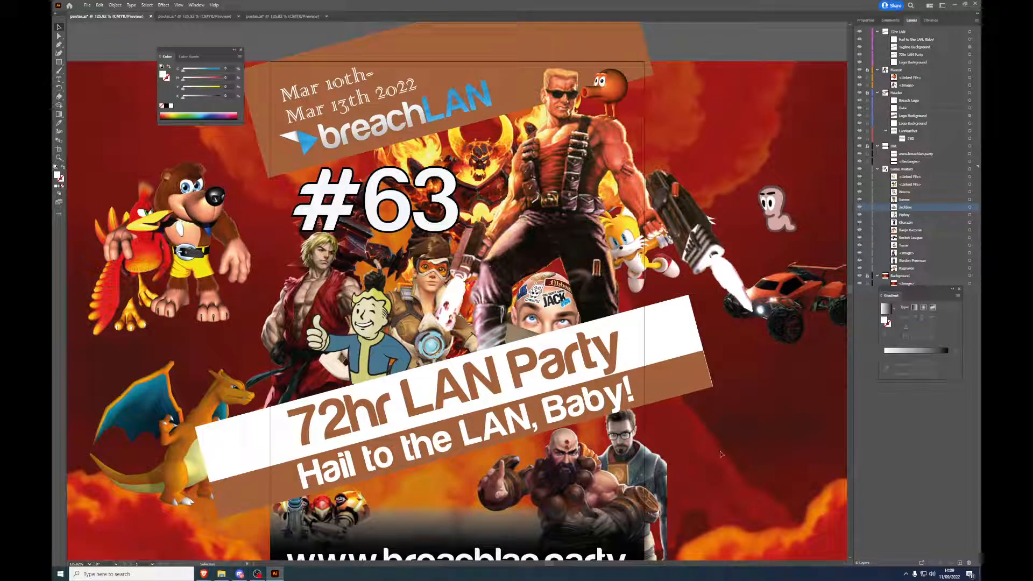
Step: Enlarge the Tails image slightly and nudge it toward Duke Nukem's legs
{"action": "scroll", "coordinate": [695, 381], "scroll_direction": "down", "scroll_amount": 3}
{"action": "left_click", "coordinate": [674, 185]}
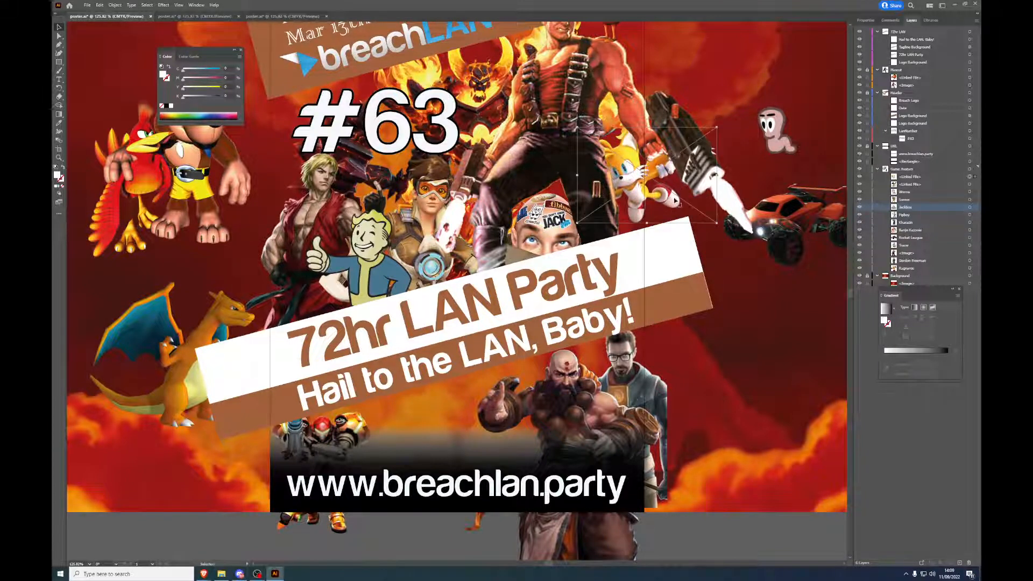
{"action": "left_click_drag", "start_coordinate": [717, 168], "coordinate": [735, 176]}
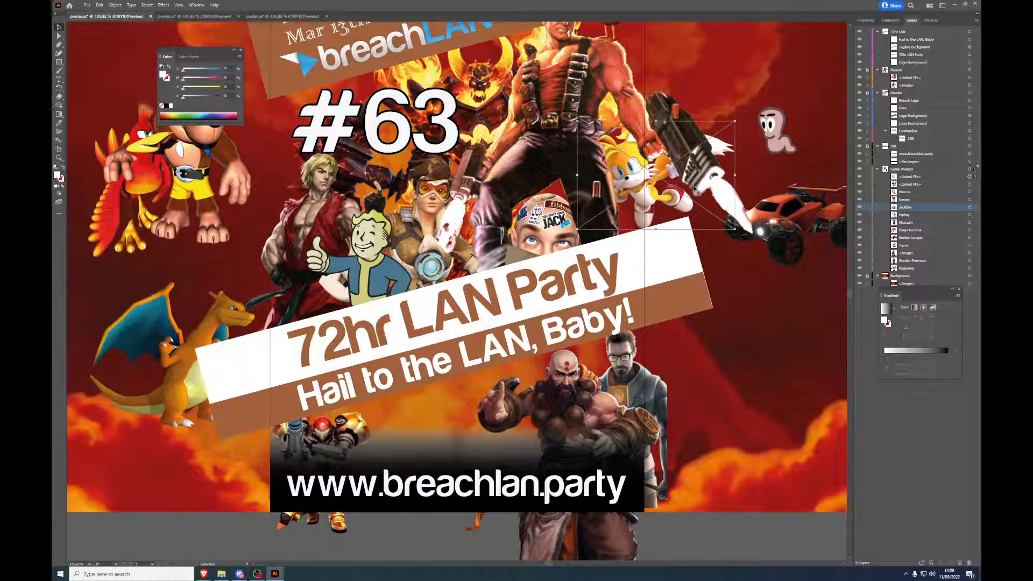
{"action": "left_click_drag", "start_coordinate": [682, 196], "coordinate": [676, 195]}
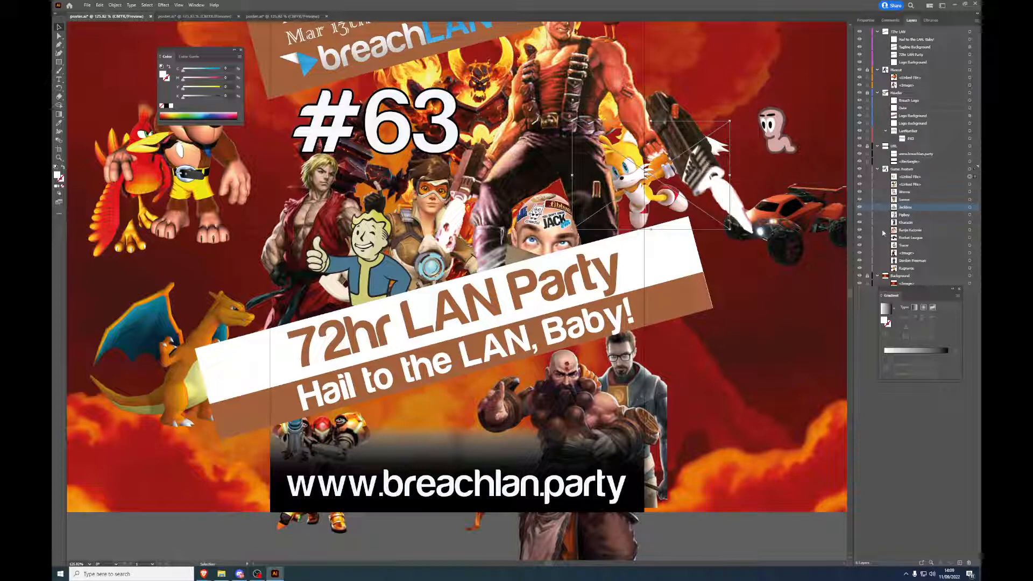
Step: Move the linked Tails image to the top of the layer holding Duke Nukem so it sits in front of him
{"action": "left_click", "coordinate": [925, 177]}
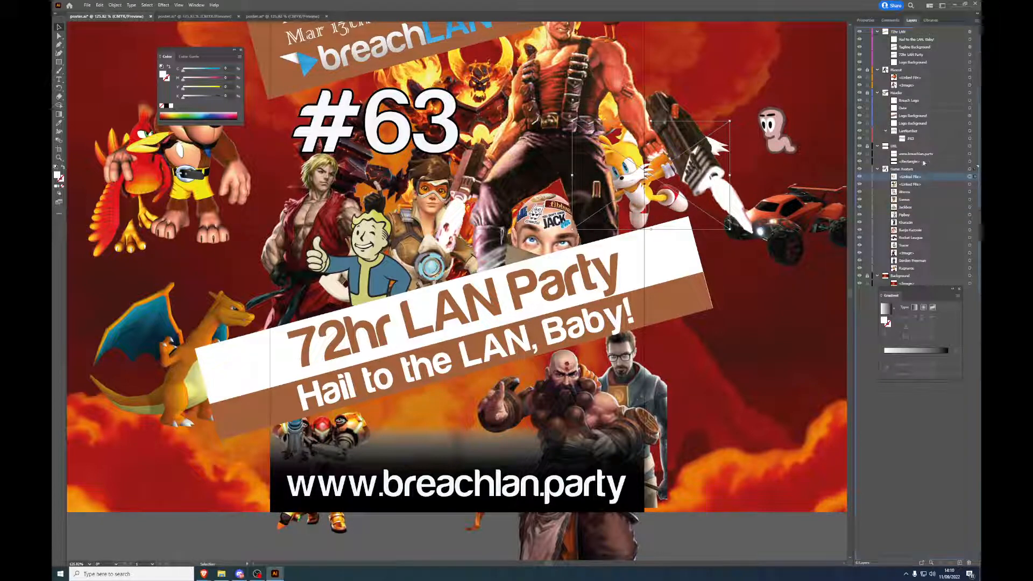
{"action": "left_click_drag", "start_coordinate": [915, 177], "coordinate": [903, 85]}
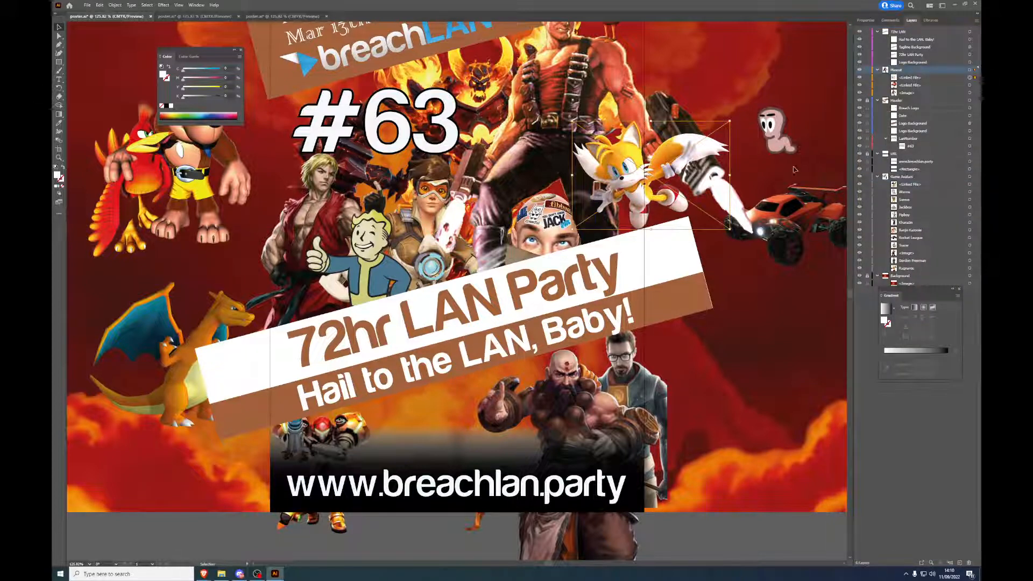
{"action": "left_click", "coordinate": [770, 246]}
{"action": "scroll", "coordinate": [770, 246], "scroll_direction": "up", "scroll_amount": 3}
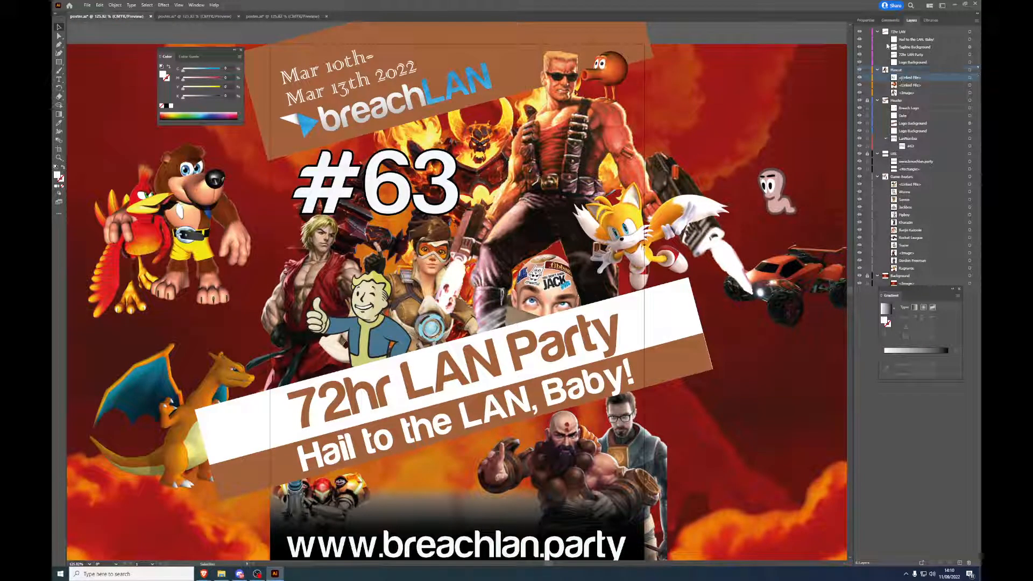
{"action": "left_click", "coordinate": [865, 20]}
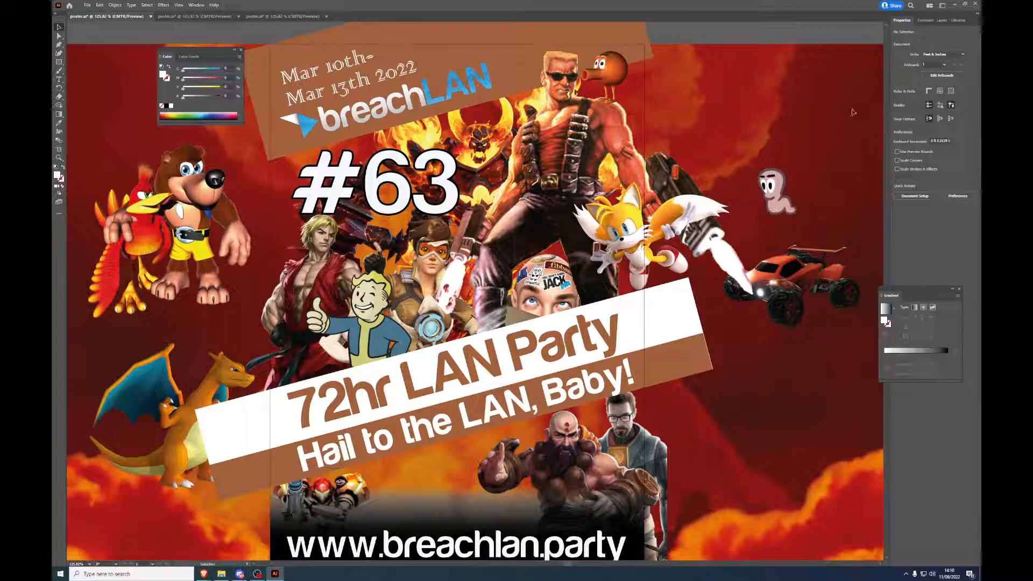
{"action": "left_click", "coordinate": [942, 21]}
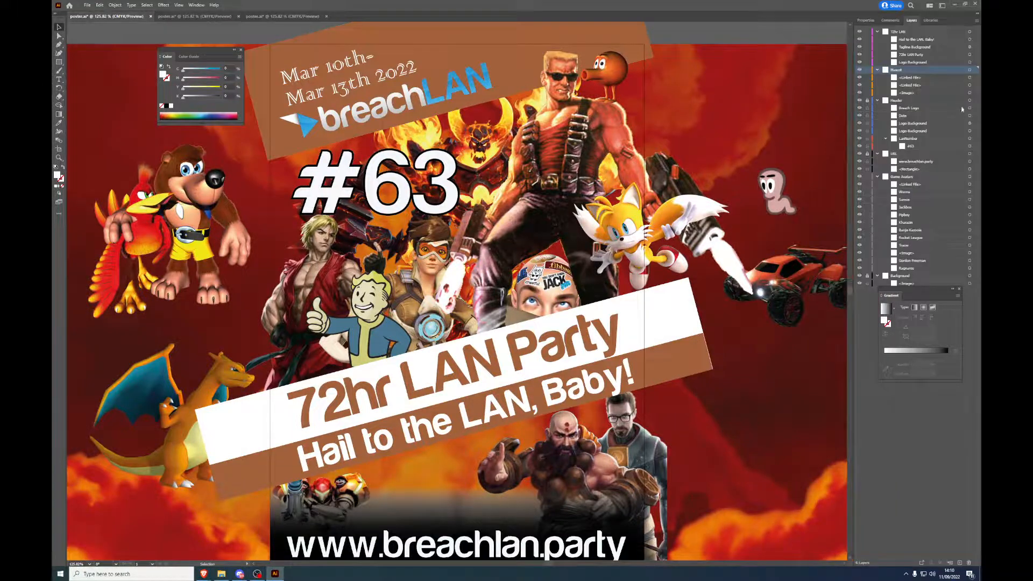
{"action": "left_click", "coordinate": [972, 69]}
{"action": "left_click", "coordinate": [866, 20]}
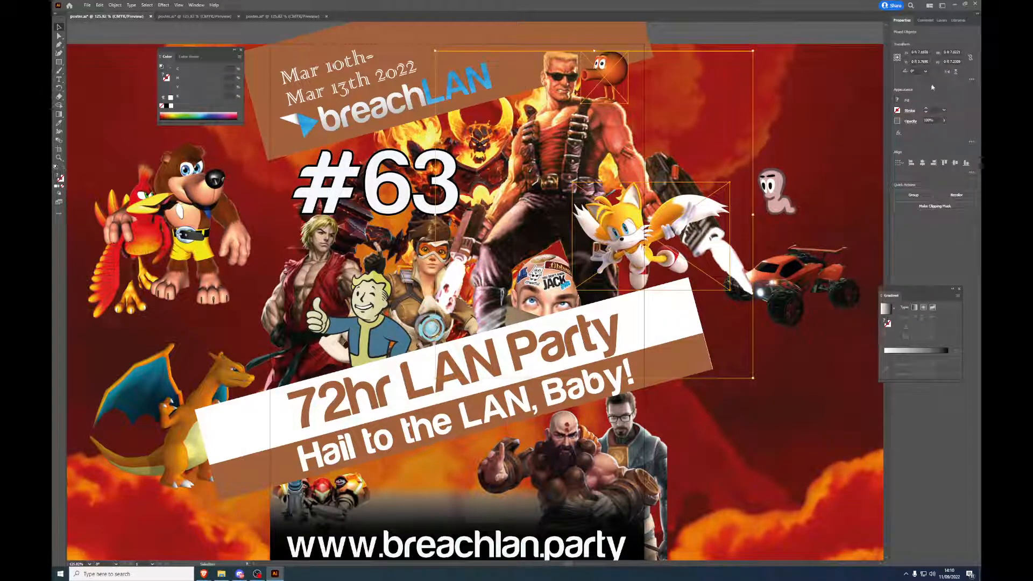
{"action": "left_click", "coordinate": [941, 20]}
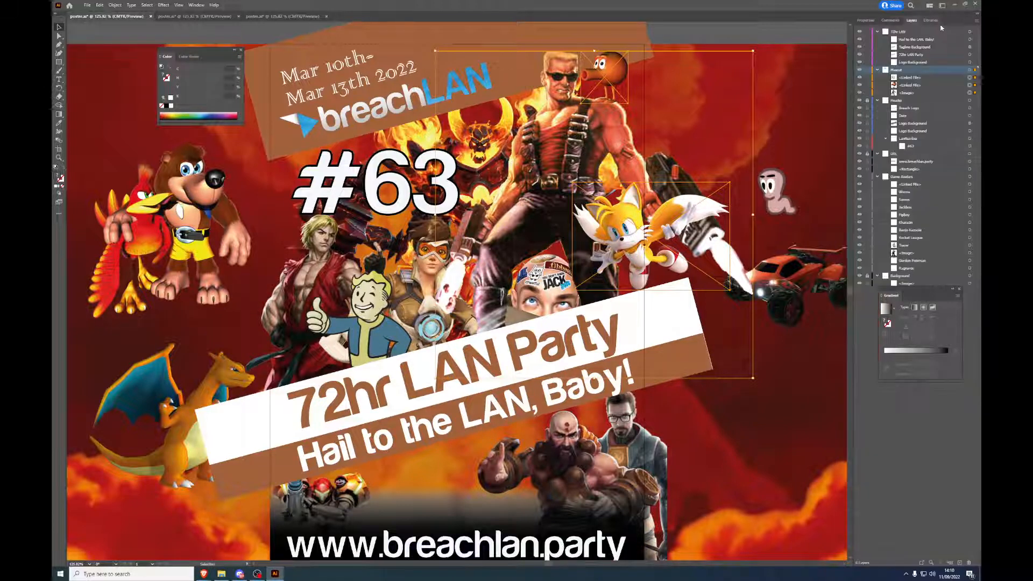
Step: Embed the linked Tails image and the linked Q*bert image in the document
{"action": "left_click", "coordinate": [975, 77]}
{"action": "left_click", "coordinate": [866, 20]}
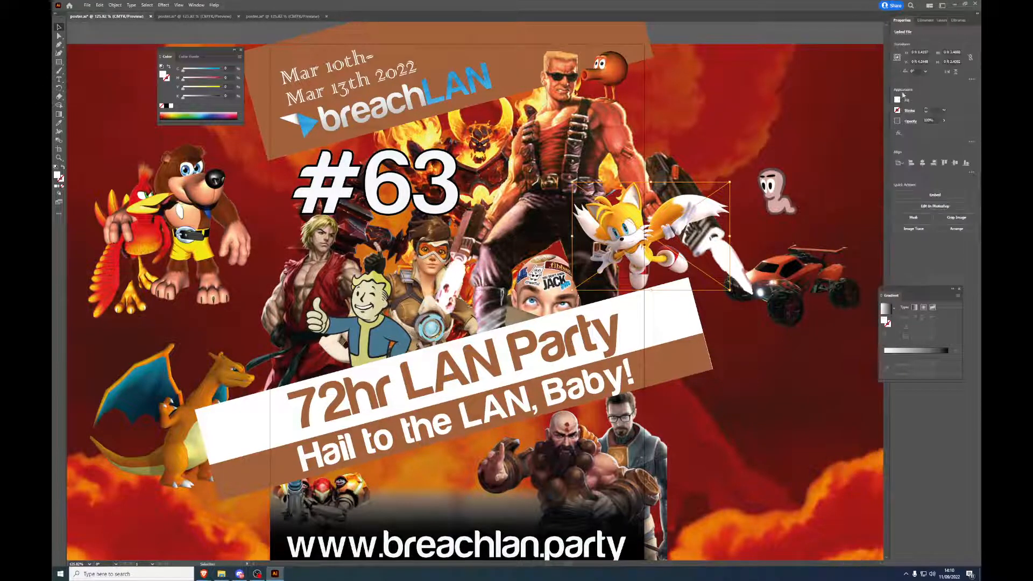
{"action": "left_click", "coordinate": [935, 194]}
{"action": "left_click", "coordinate": [942, 20]}
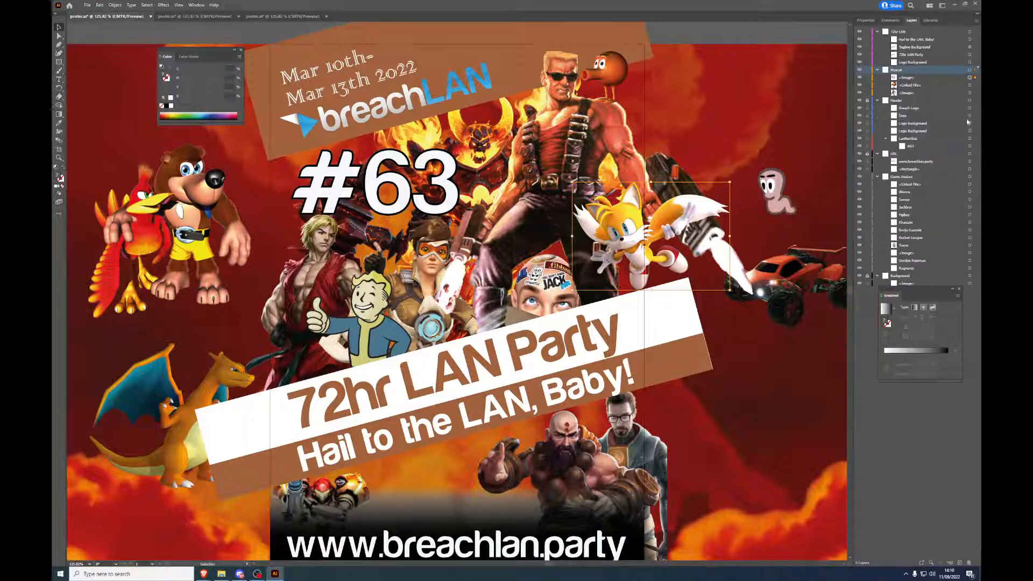
{"action": "left_click", "coordinate": [976, 85]}
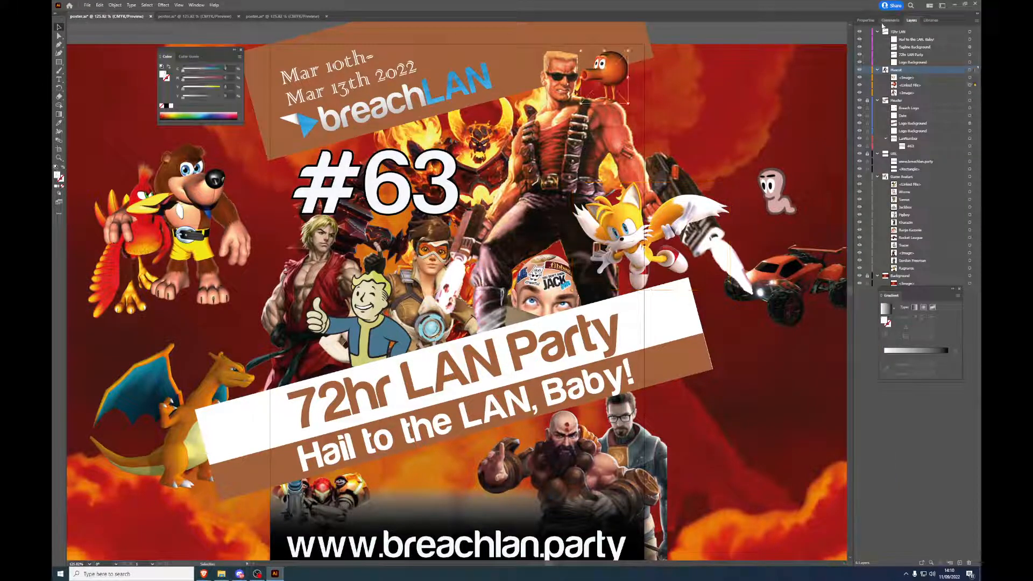
{"action": "left_click", "coordinate": [866, 19]}
{"action": "left_click", "coordinate": [935, 194]}
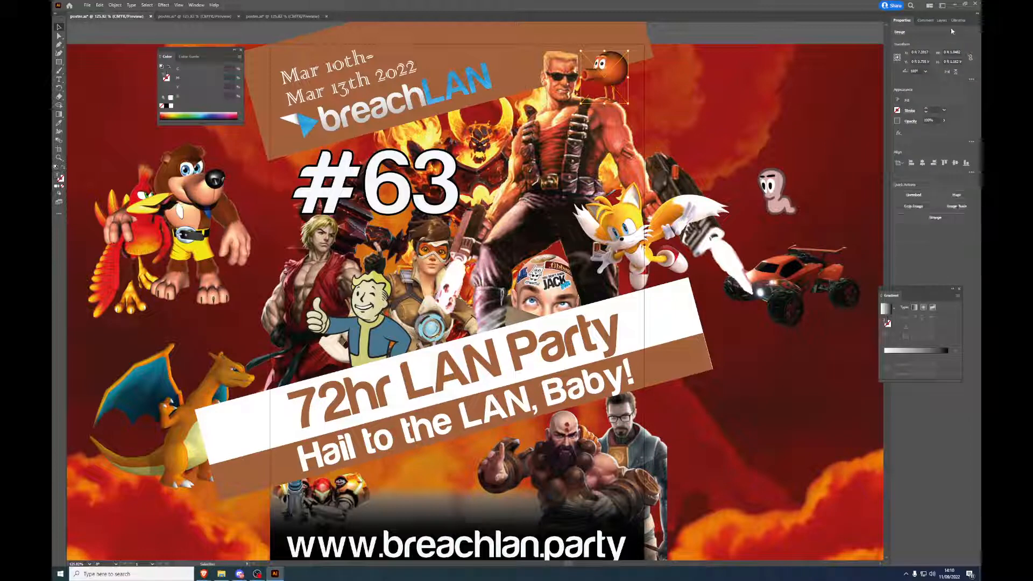
Step: Rename the embedded Q*bert image as Qbert and the embedded flying fox image as Tails
{"action": "left_click", "coordinate": [942, 20]}
{"action": "double_click", "coordinate": [918, 86]}
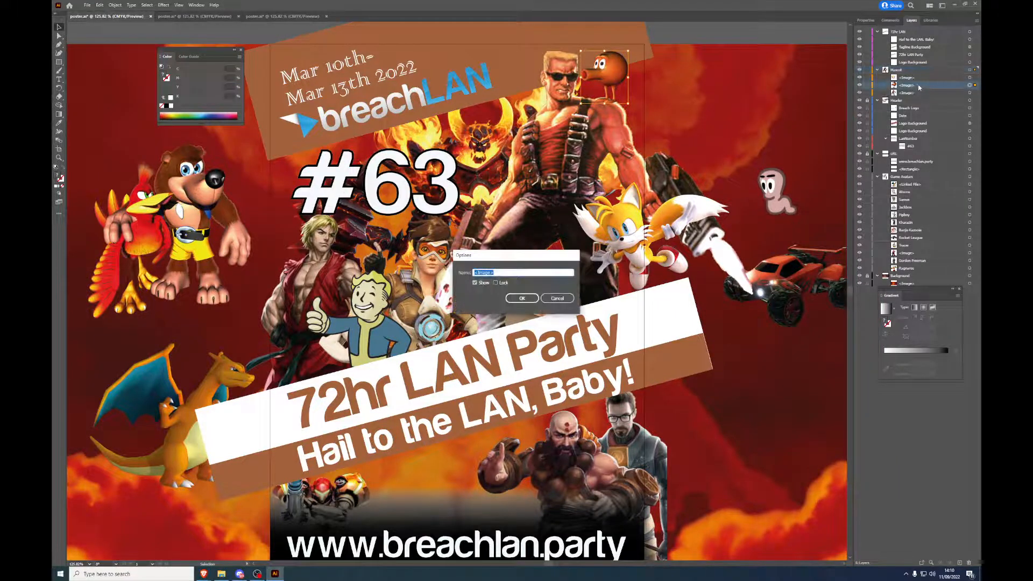
{"action": "type", "text": "Qbert"}
{"action": "key", "text": "Return"}
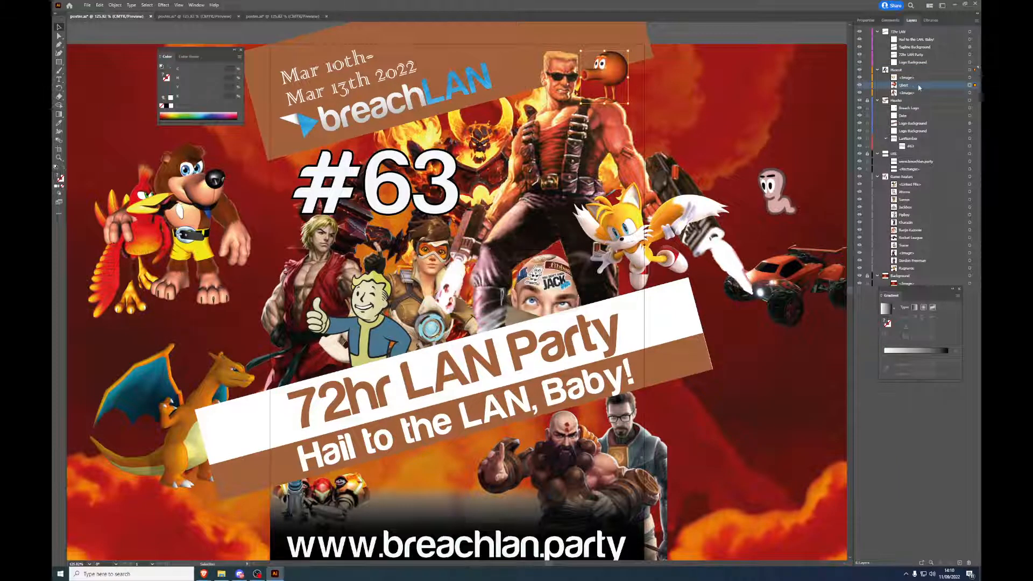
{"action": "double_click", "coordinate": [915, 77]}
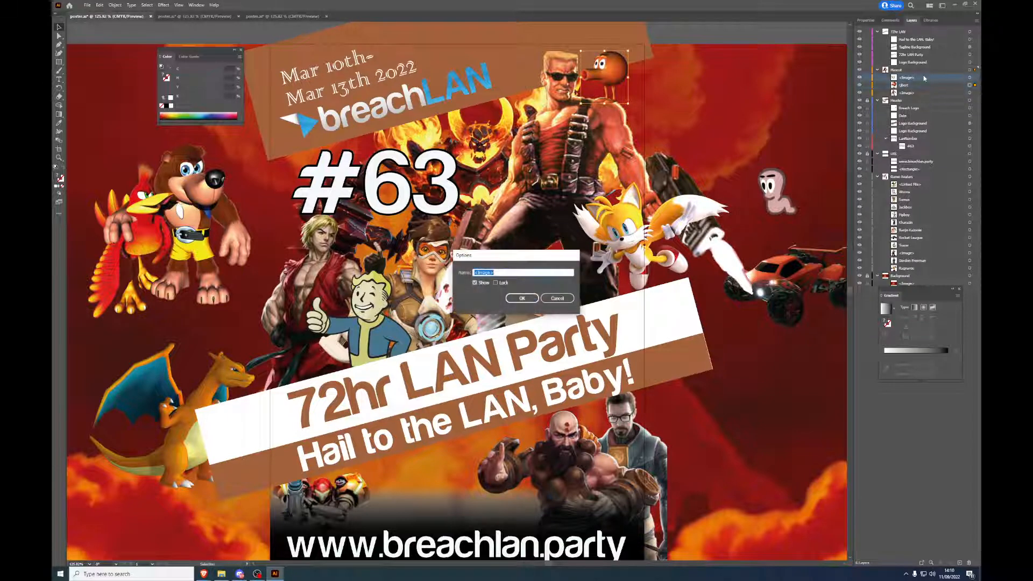
{"action": "key", "text": "BackSpace"}
{"action": "type", "text": "Tails"}
{"action": "key", "text": "Return"}
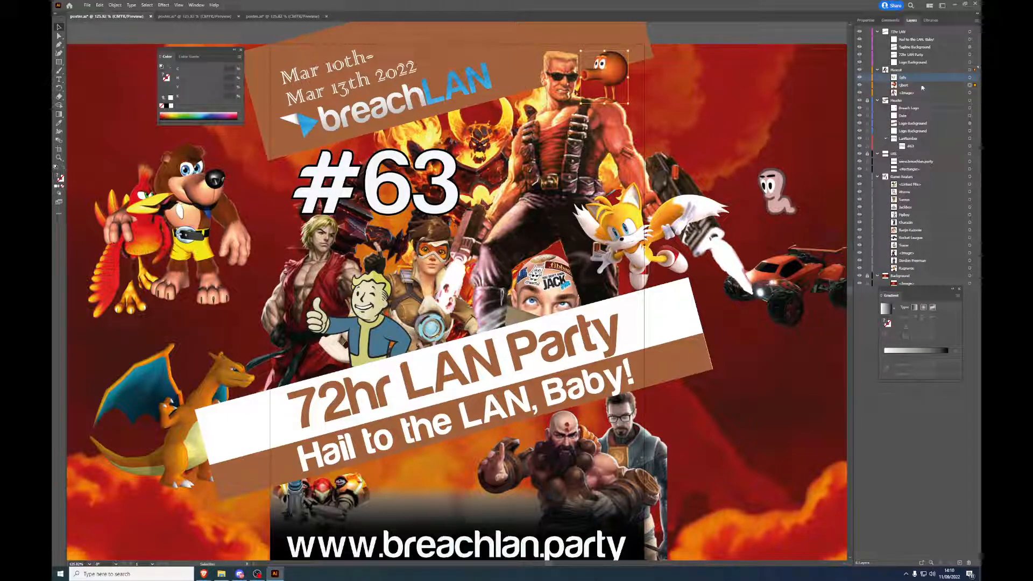
Step: Rename the image beneath Qbert in the same layer as Duke Nukem
{"action": "double_click", "coordinate": [910, 92]}
{"action": "type", "text": "Du"}
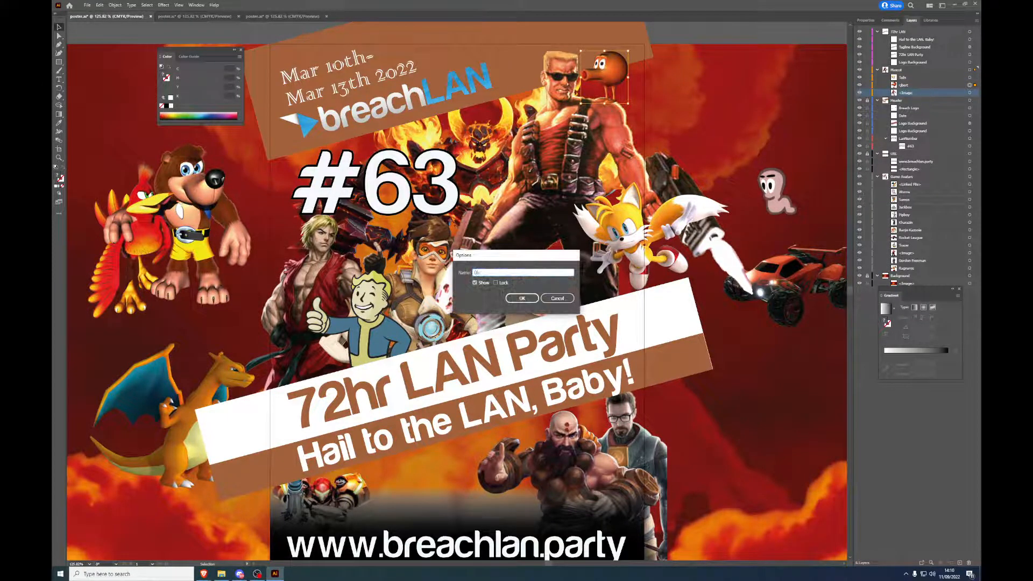
{"action": "type", "text": "ke Nukem"}
{"action": "key", "text": "Return"}
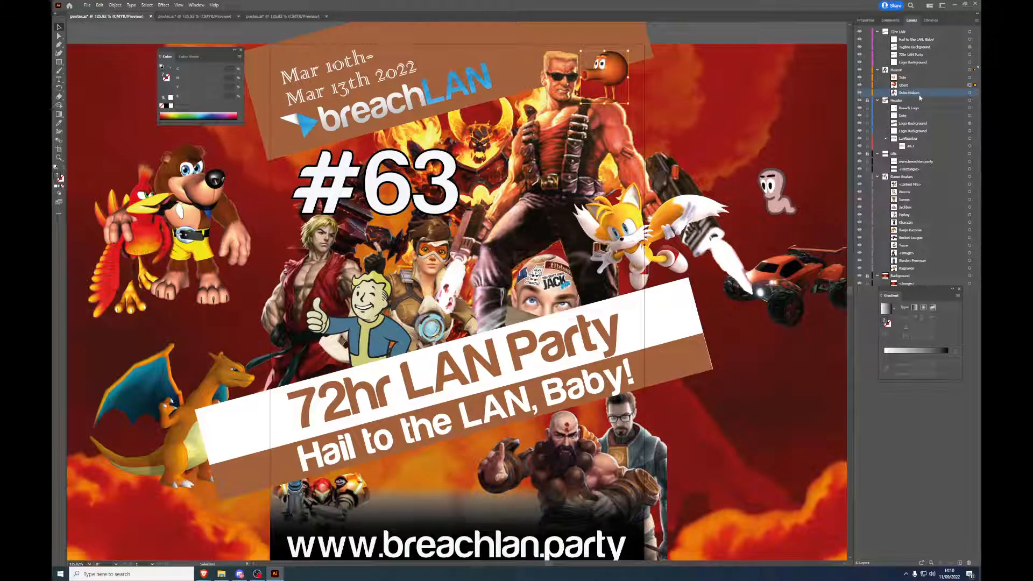
Step: Lock the layer containing Duke Nukem, then switch to File Explorer and open the Crash Bandicoot folder within Game Assets
{"action": "left_click", "coordinate": [867, 70]}
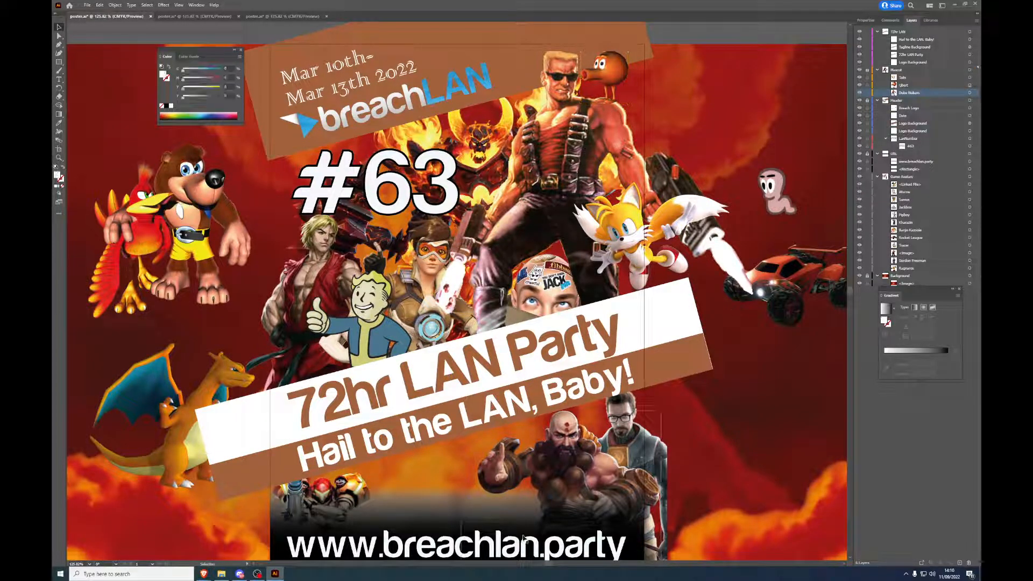
{"action": "left_click", "coordinate": [221, 574]}
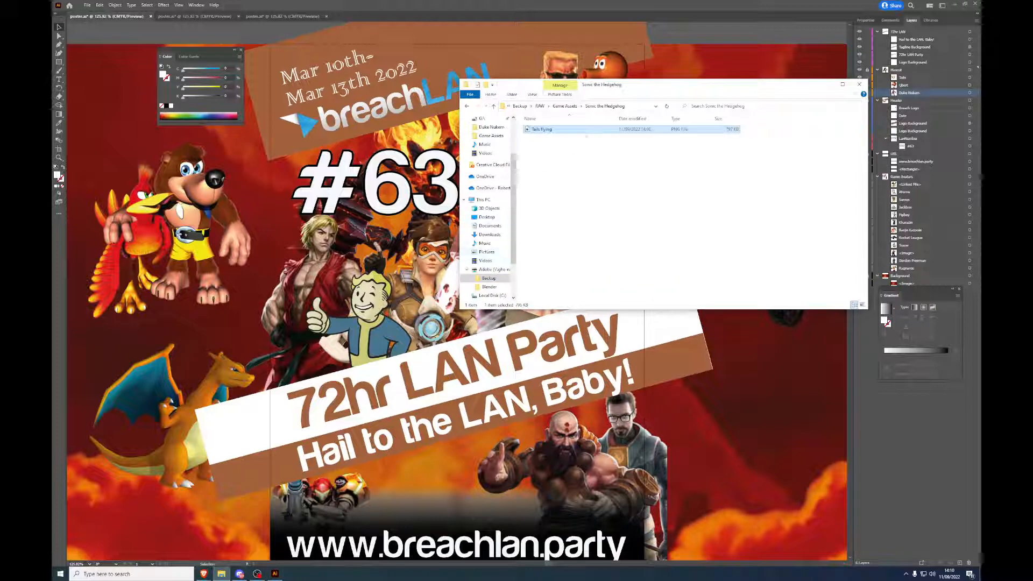
{"action": "left_click", "coordinate": [566, 107]}
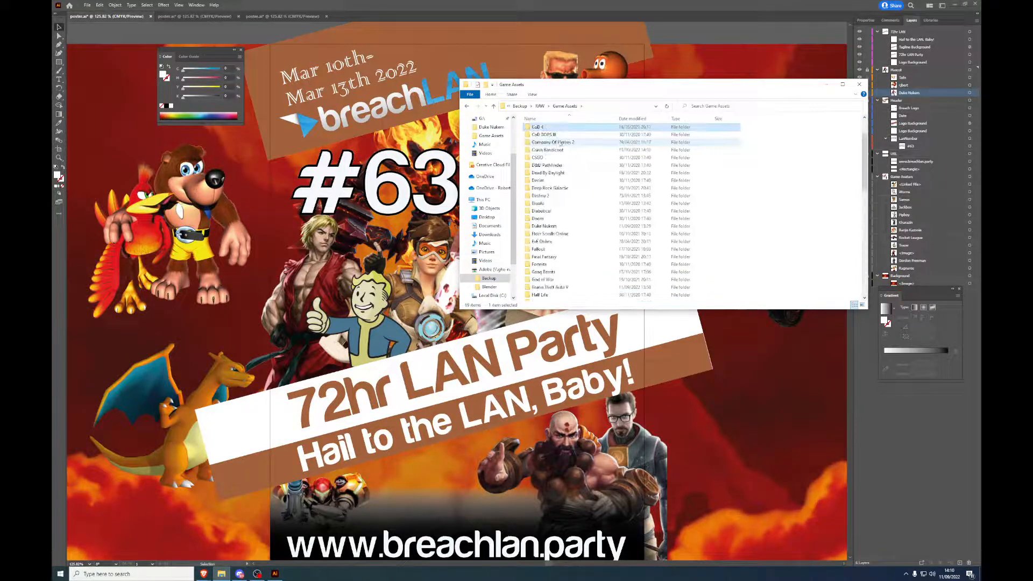
{"action": "double_click", "coordinate": [552, 150]}
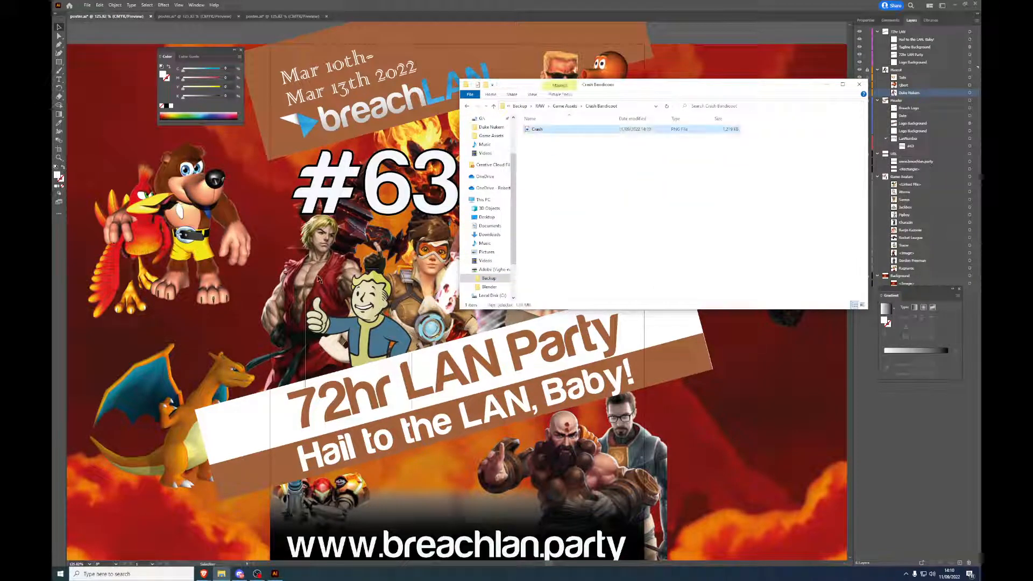
Step: Place the Crash image from the Crash Bandicoot folder on the poster in the Game Avatars layer
{"action": "left_click", "coordinate": [942, 177]}
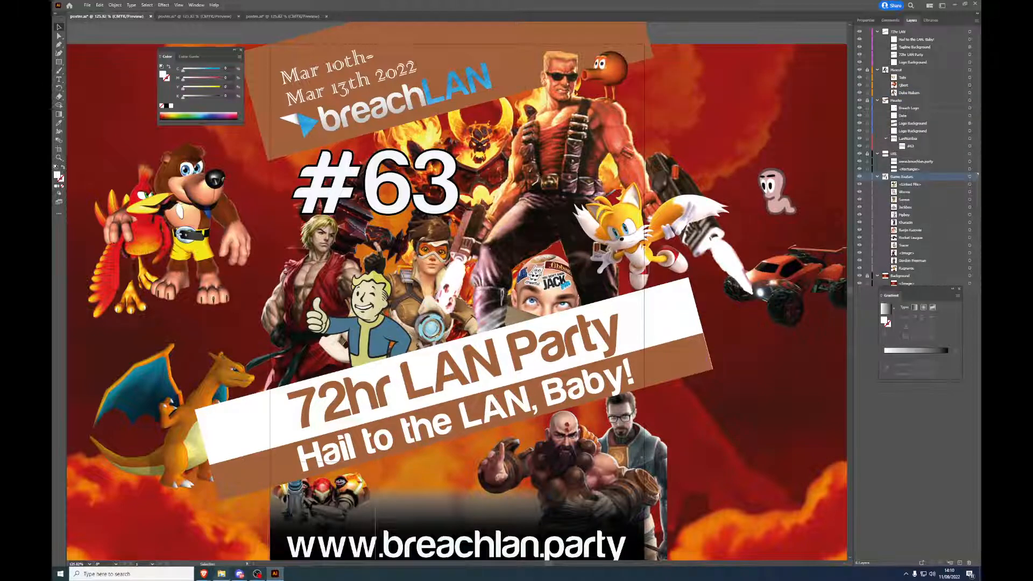
{"action": "left_click", "coordinate": [221, 573]}
{"action": "left_click_drag", "start_coordinate": [538, 129], "coordinate": [216, 266]}
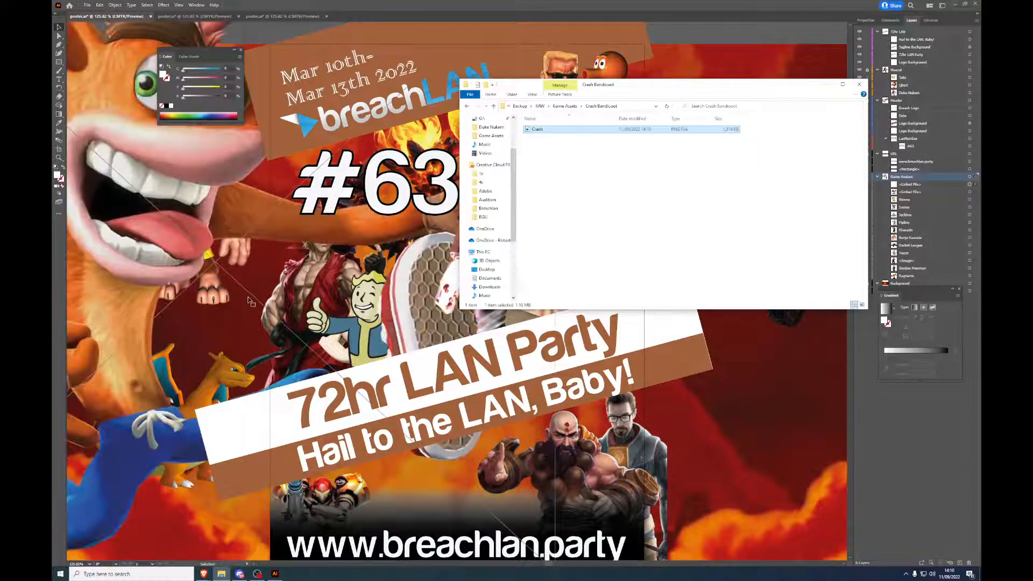
Step: Shrink the Crash image and position it between Samus and the bearded monk, behind the footer gradient
{"action": "scroll", "coordinate": [210, 377], "scroll_direction": "down", "scroll_amount": 3}
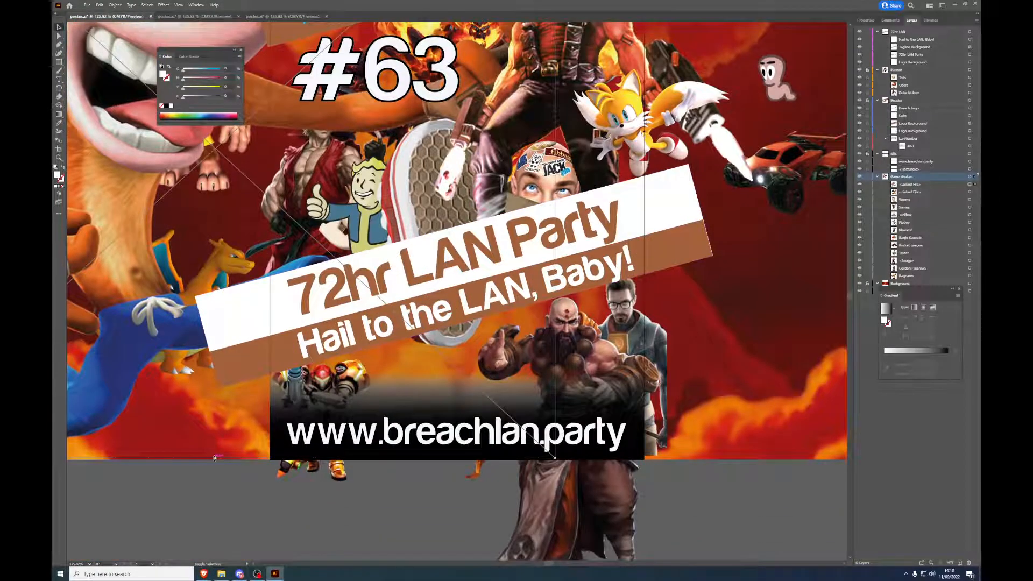
{"action": "left_click_drag", "start_coordinate": [215, 458], "coordinate": [172, 450]}
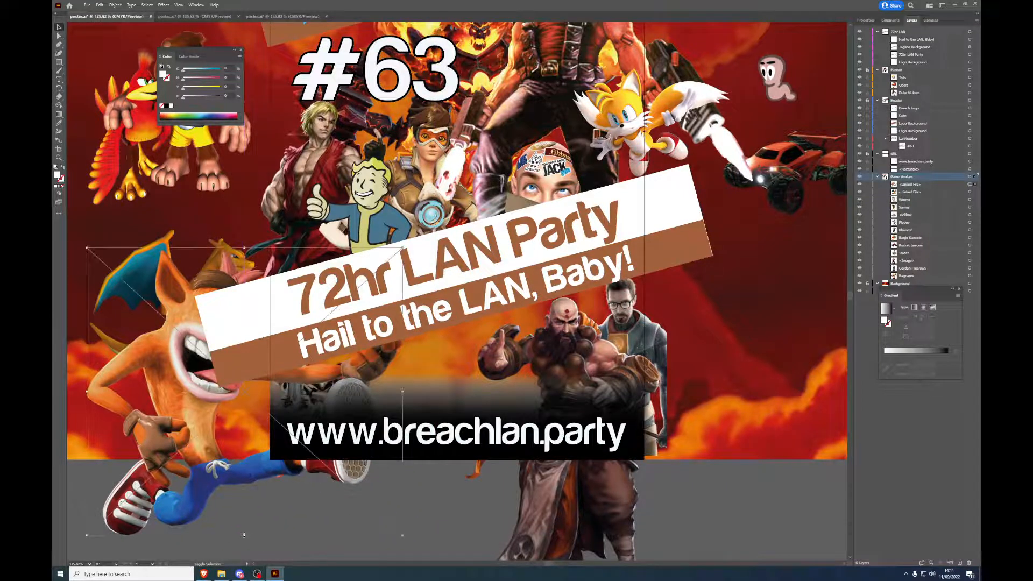
{"action": "left_click_drag", "start_coordinate": [245, 535], "coordinate": [249, 393]}
{"action": "left_click_drag", "start_coordinate": [212, 307], "coordinate": [403, 363]}
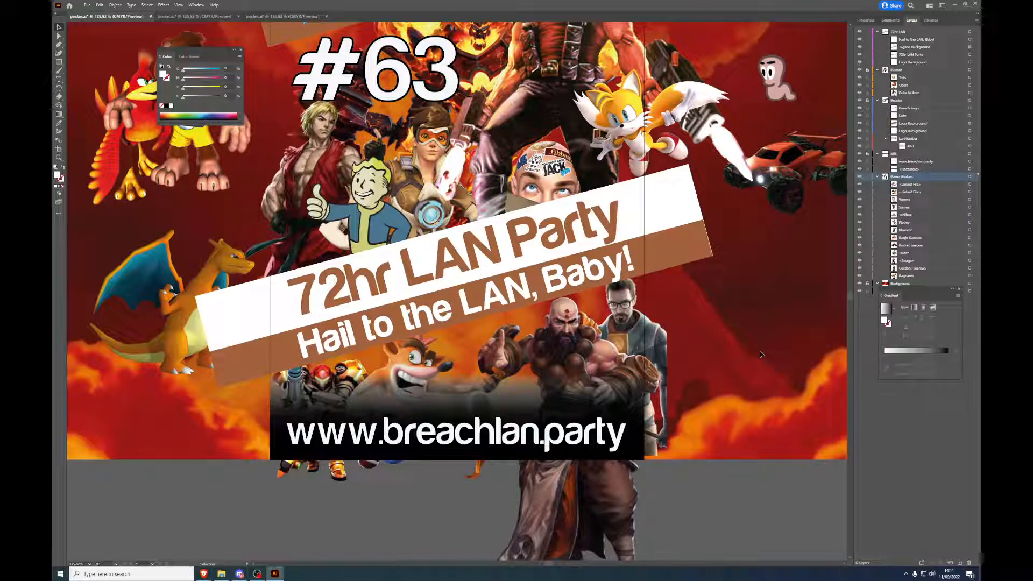
{"action": "scroll", "coordinate": [695, 318], "scroll_direction": "up", "scroll_amount": 5}
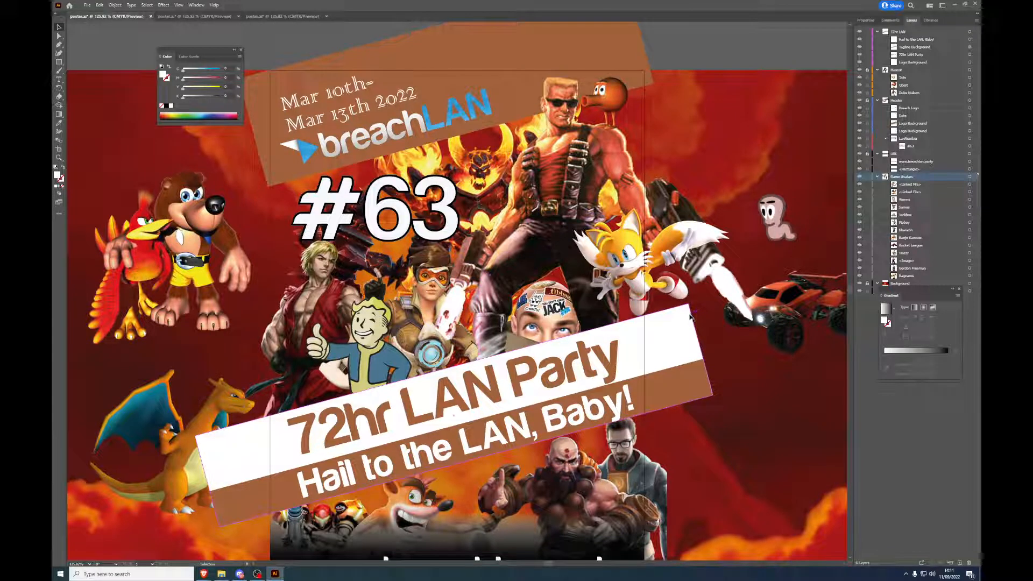
Step: Place the Orange-Among-Us-clipart-transparent image from the Among Us assets folder on the poster and close File Explorer
{"action": "left_click", "coordinate": [226, 578]}
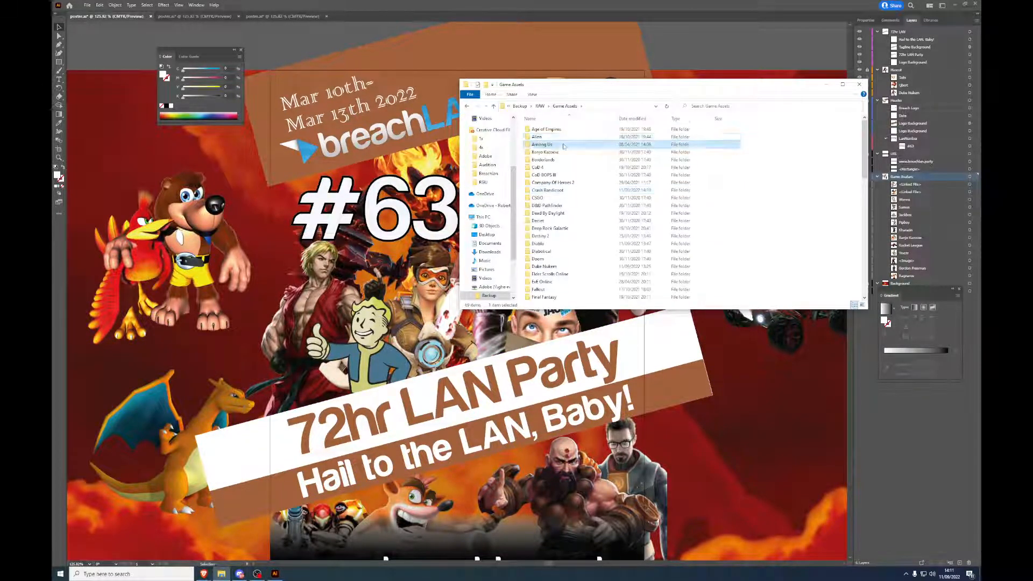
{"action": "double_click", "coordinate": [568, 144]}
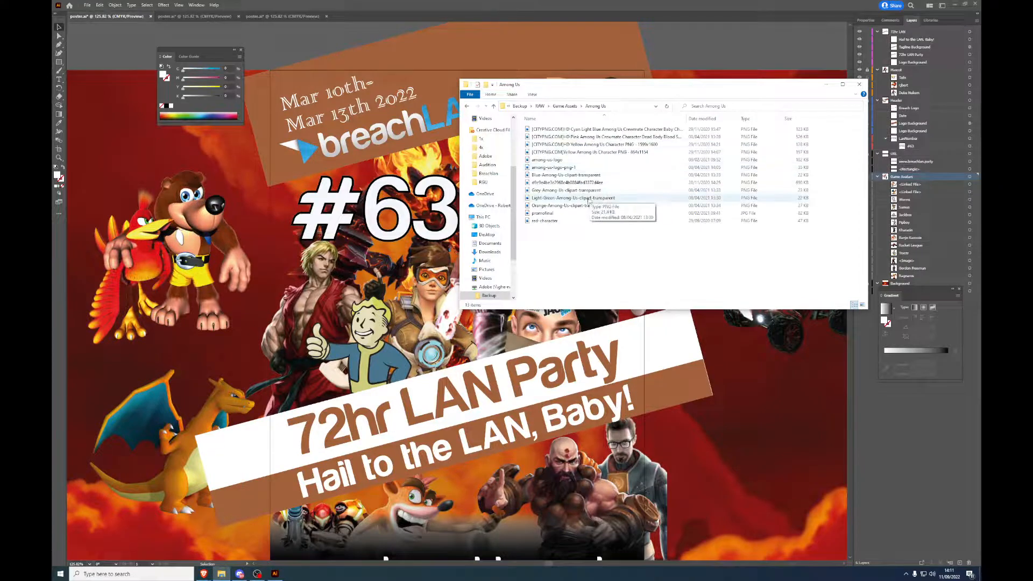
{"action": "left_click_drag", "start_coordinate": [588, 206], "coordinate": [301, 297]}
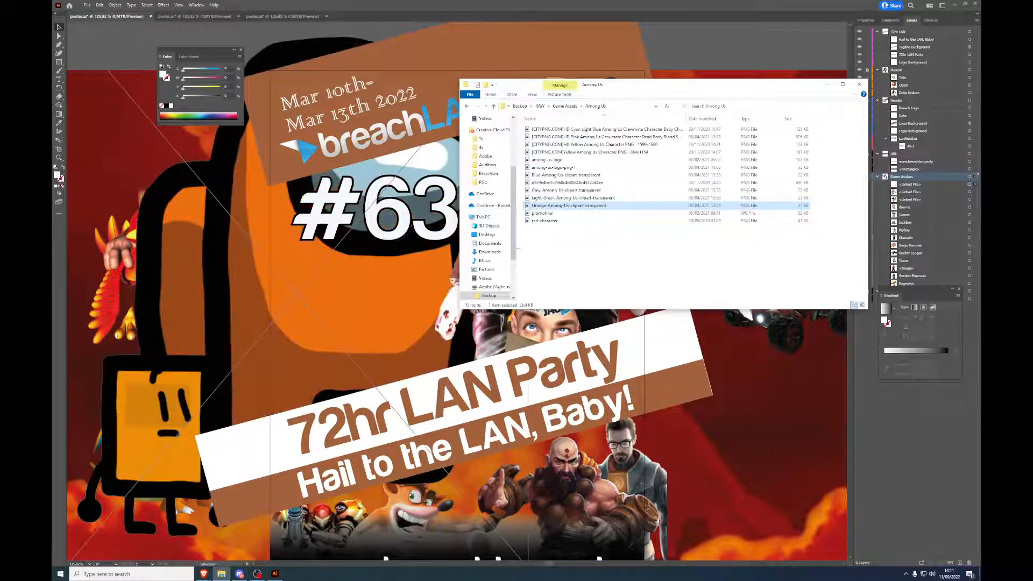
{"action": "left_click", "coordinate": [860, 84]}
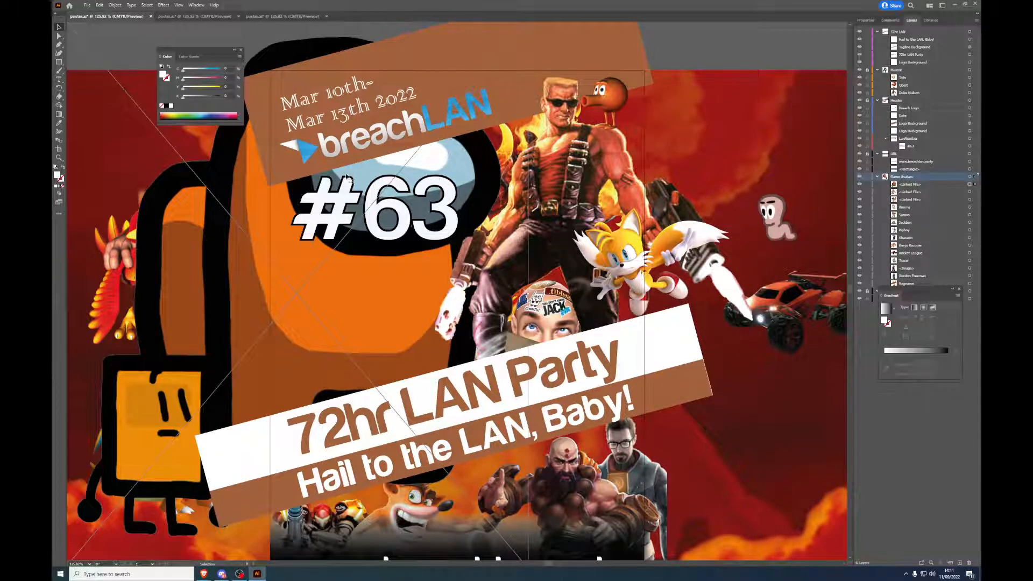
Step: Scale the orange Among Us crewmate down to a small figure and position it just above the #63 text
{"action": "scroll", "coordinate": [301, 156], "scroll_direction": "up", "scroll_amount": 5}
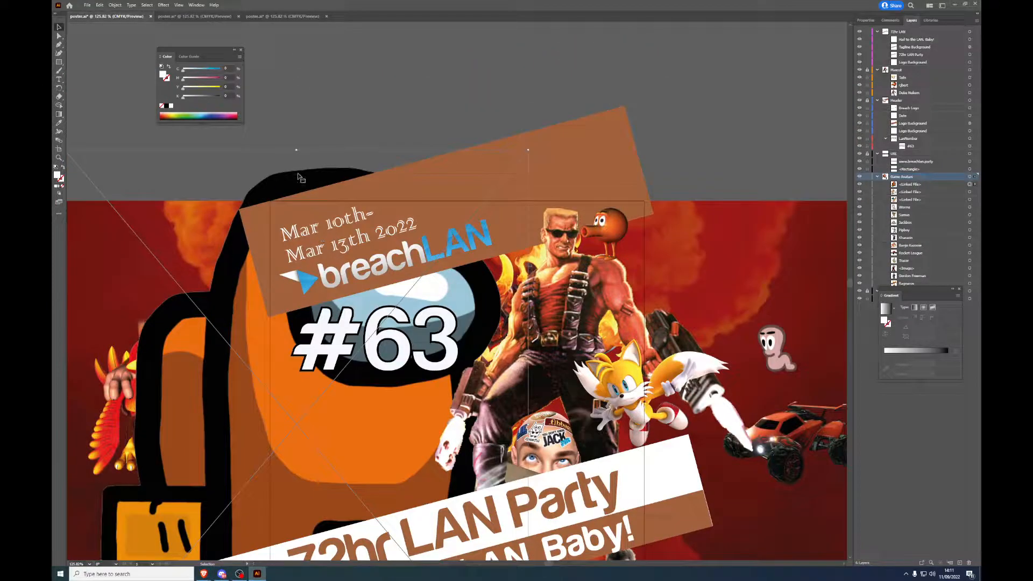
{"action": "left_click_drag", "start_coordinate": [300, 177], "coordinate": [253, 135]}
{"action": "left_click_drag", "start_coordinate": [304, 109], "coordinate": [413, 325]}
{"action": "left_click", "coordinate": [275, 171]}
{"action": "left_click", "coordinate": [344, 142]}
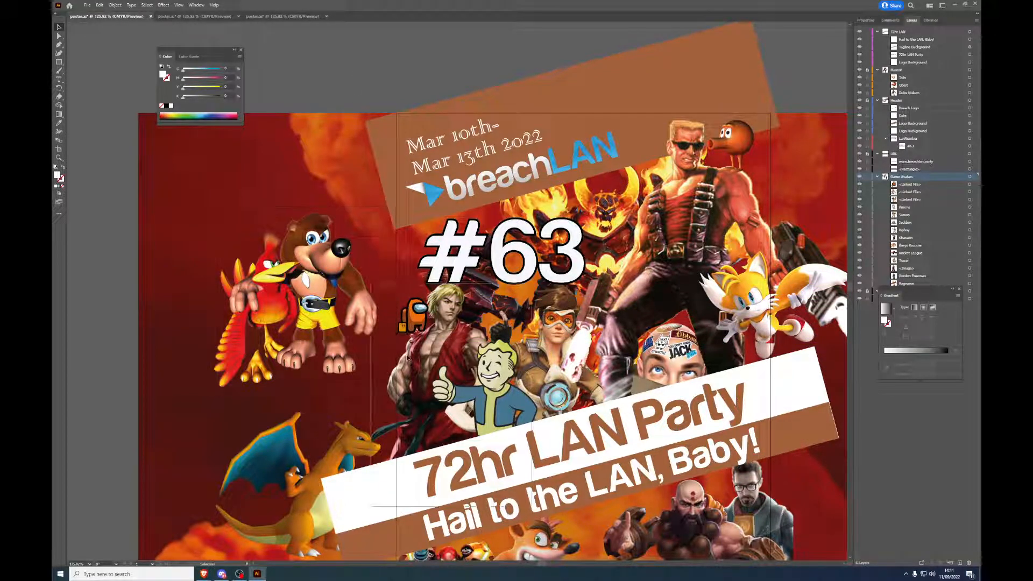
{"action": "left_click_drag", "start_coordinate": [414, 323], "coordinate": [560, 210]}
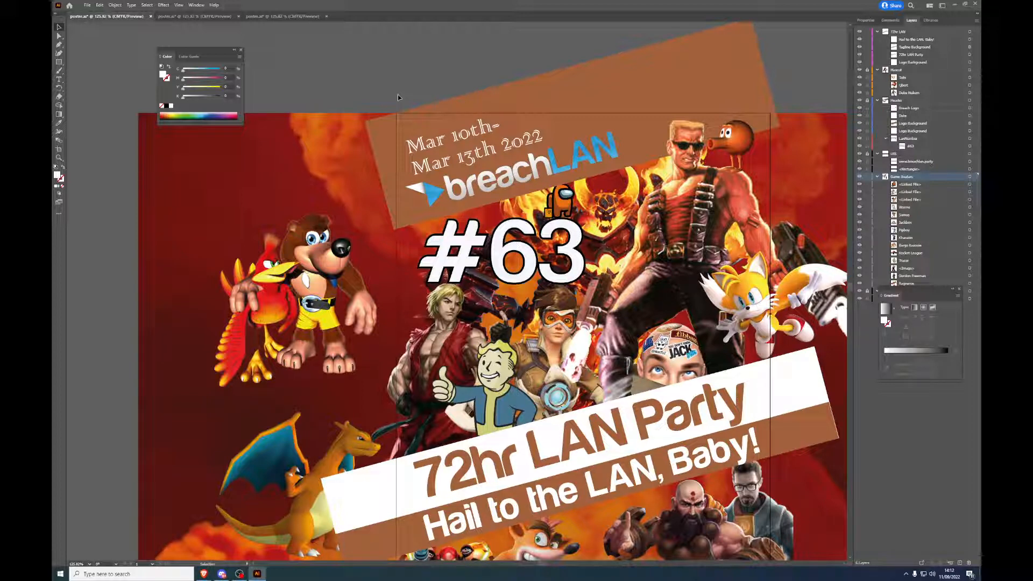
Step: Review the whole poster from the header to the web address, checking the arrangement of the characters
{"action": "scroll", "coordinate": [338, 246], "scroll_direction": "down", "scroll_amount": 1}
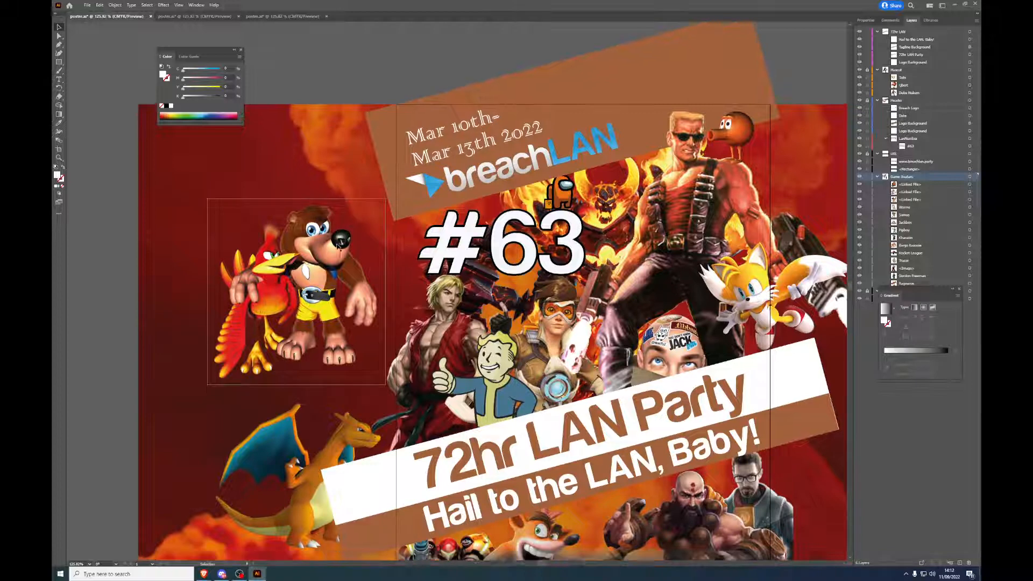
{"action": "scroll", "coordinate": [338, 246], "scroll_direction": "down", "scroll_amount": 3}
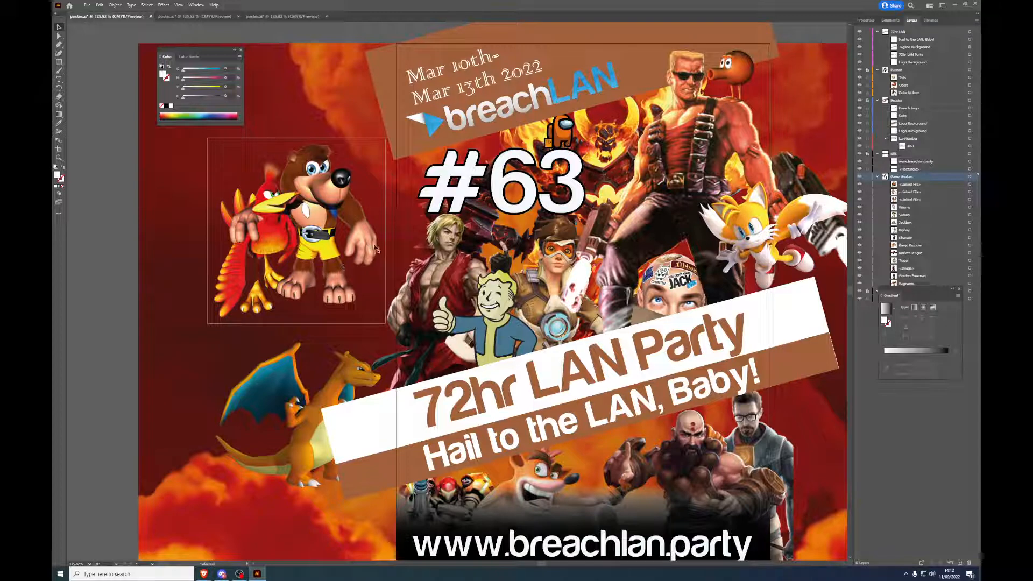
{"action": "scroll", "coordinate": [449, 271], "scroll_direction": "down", "scroll_amount": 1}
{"action": "scroll", "coordinate": [450, 272], "scroll_direction": "down", "scroll_amount": 2}
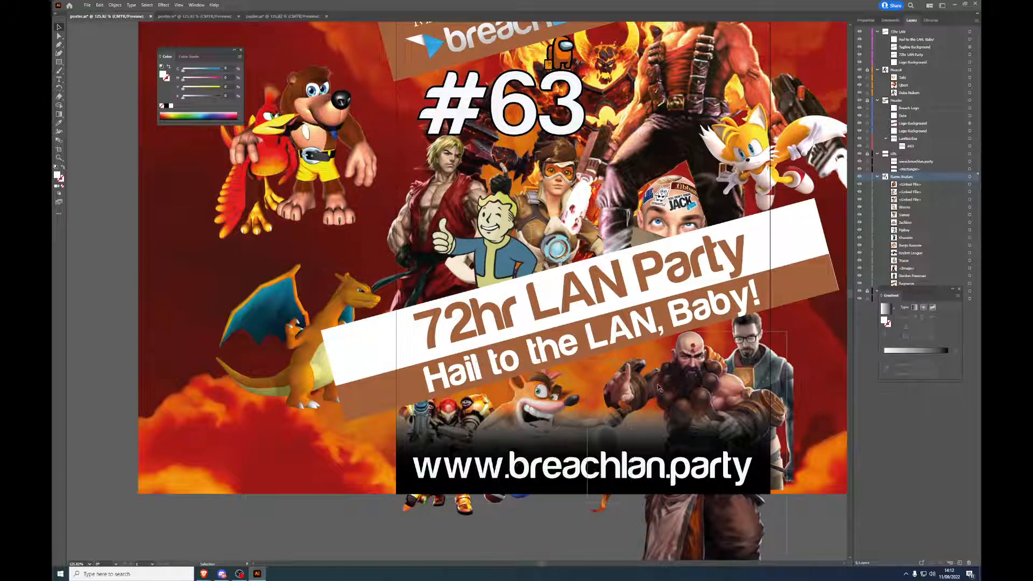
{"action": "scroll", "coordinate": [727, 316], "scroll_direction": "up", "scroll_amount": 3}
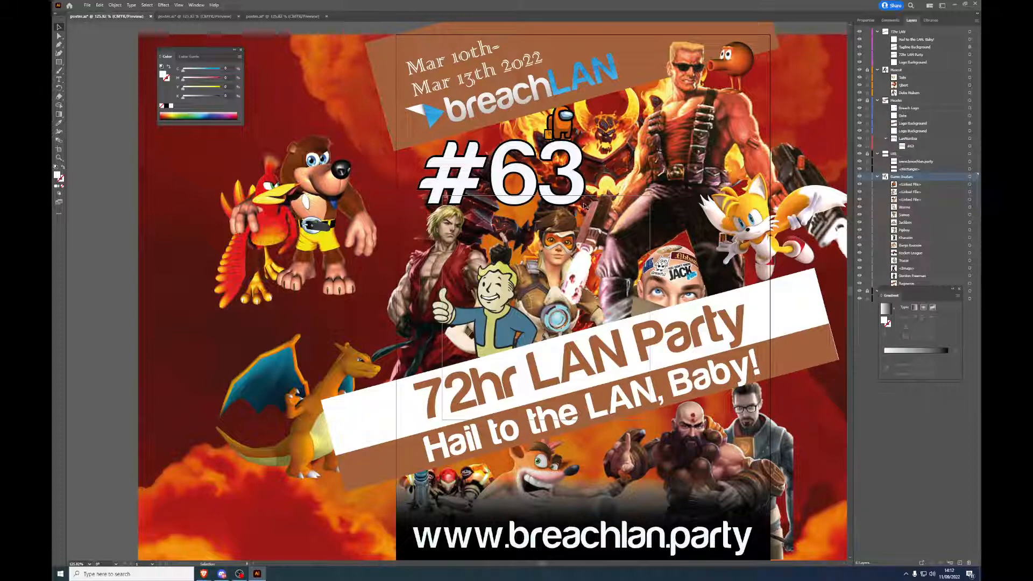
{"action": "scroll", "coordinate": [496, 218], "scroll_direction": "down", "scroll_amount": 3}
{"action": "scroll", "coordinate": [494, 216], "scroll_direction": "up", "scroll_amount": 2}
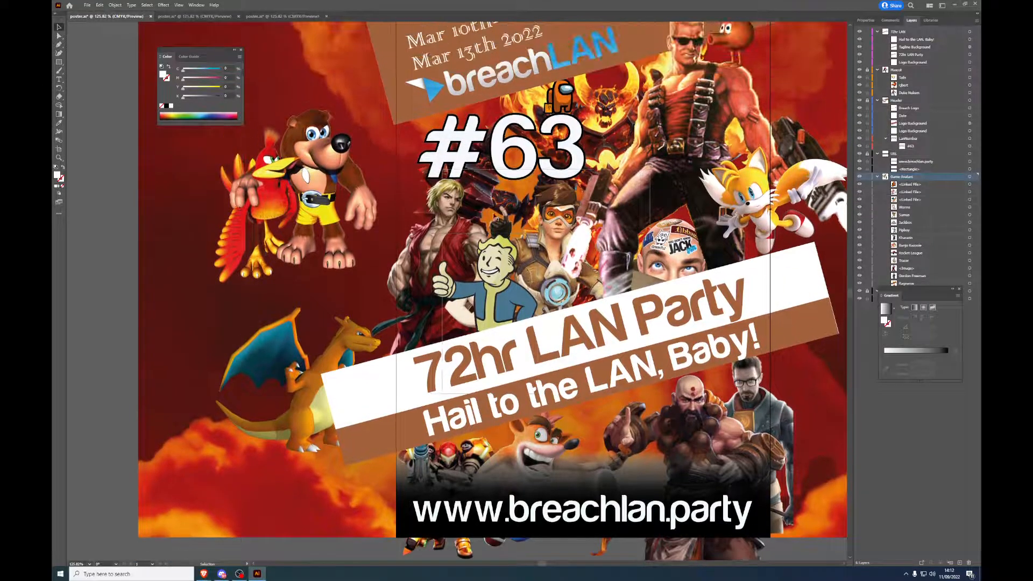
{"action": "scroll", "coordinate": [630, 182], "scroll_direction": "up", "scroll_amount": 3}
{"action": "scroll", "coordinate": [631, 182], "scroll_direction": "down", "scroll_amount": 6}
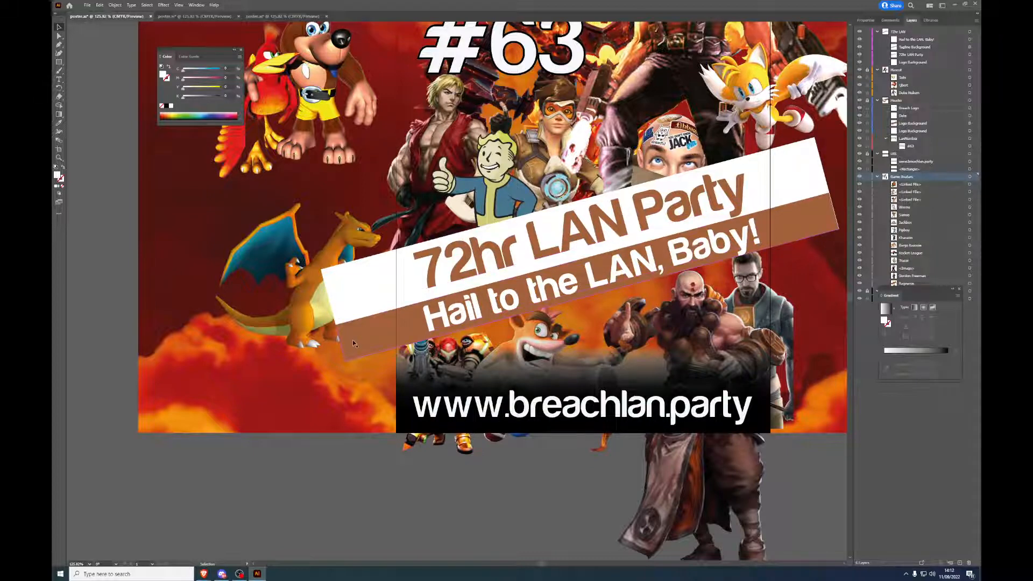
{"action": "scroll", "coordinate": [373, 339], "scroll_direction": "up", "scroll_amount": 3}
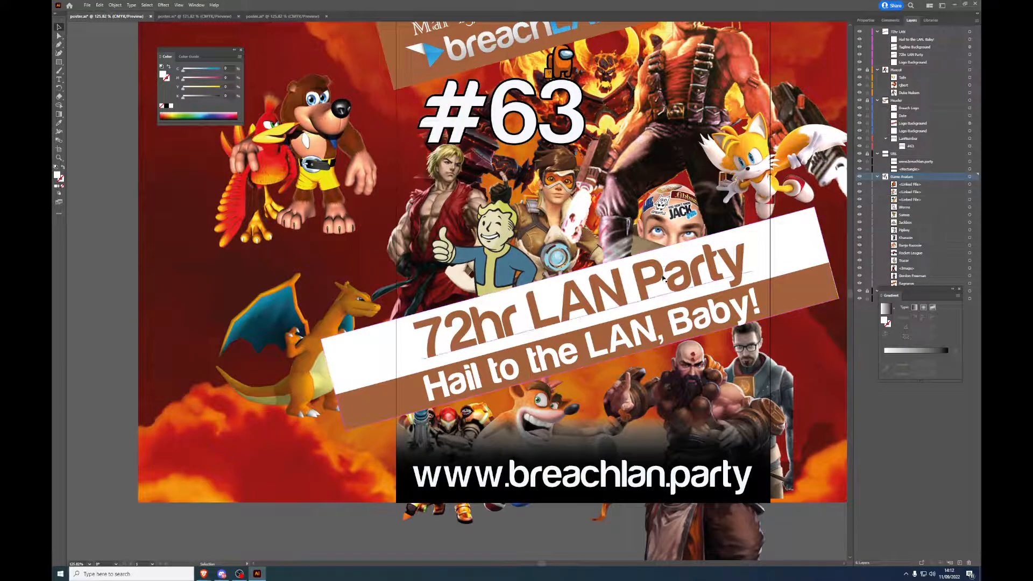
{"action": "scroll", "coordinate": [663, 277], "scroll_direction": "up", "scroll_amount": 3}
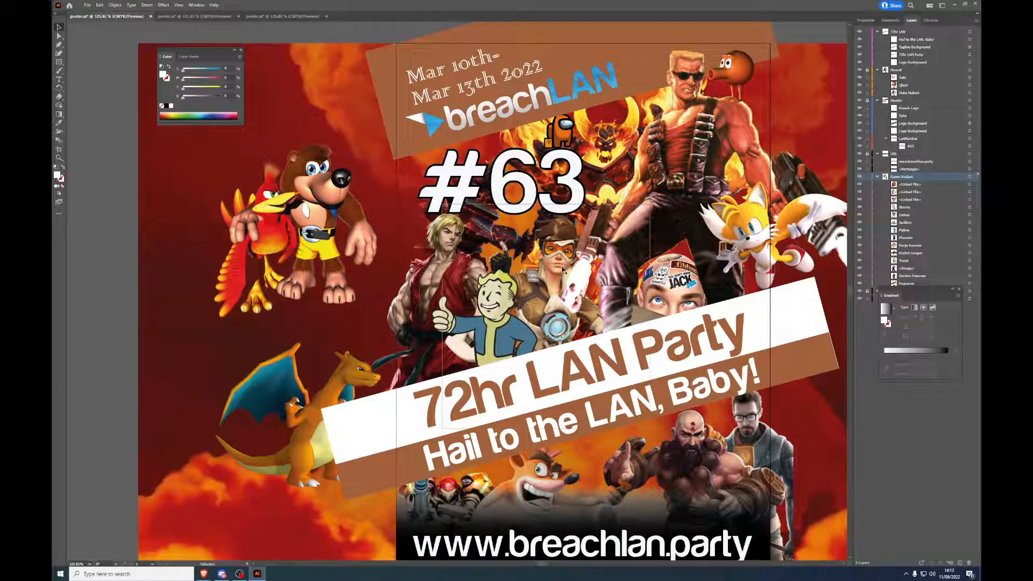
{"action": "scroll", "coordinate": [563, 269], "scroll_direction": "down", "scroll_amount": 7}
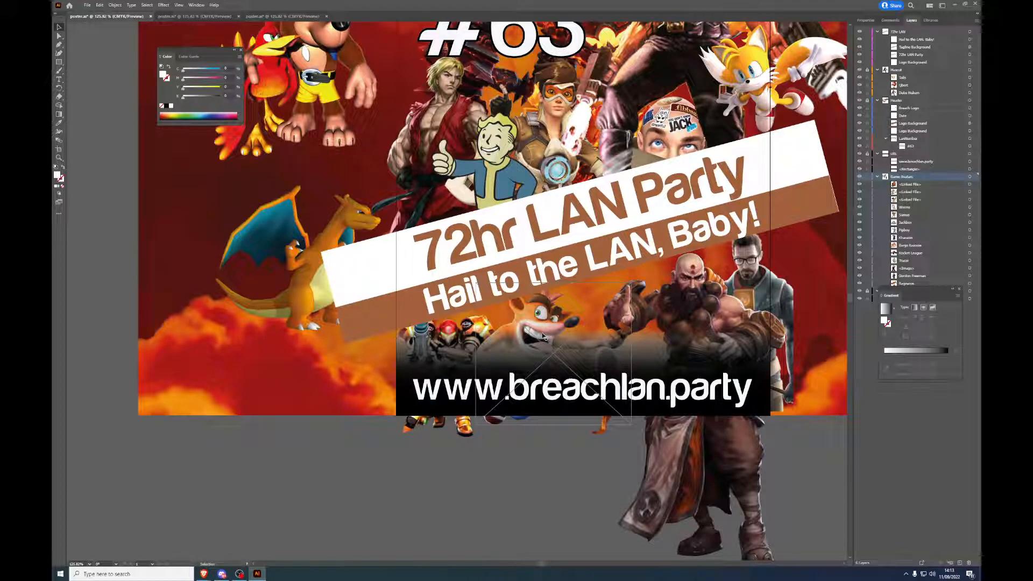
Step: Move Crash, Samus and the bearded monk out of the footer area to clear space above the web address
{"action": "left_click_drag", "start_coordinate": [528, 339], "coordinate": [212, 400]}
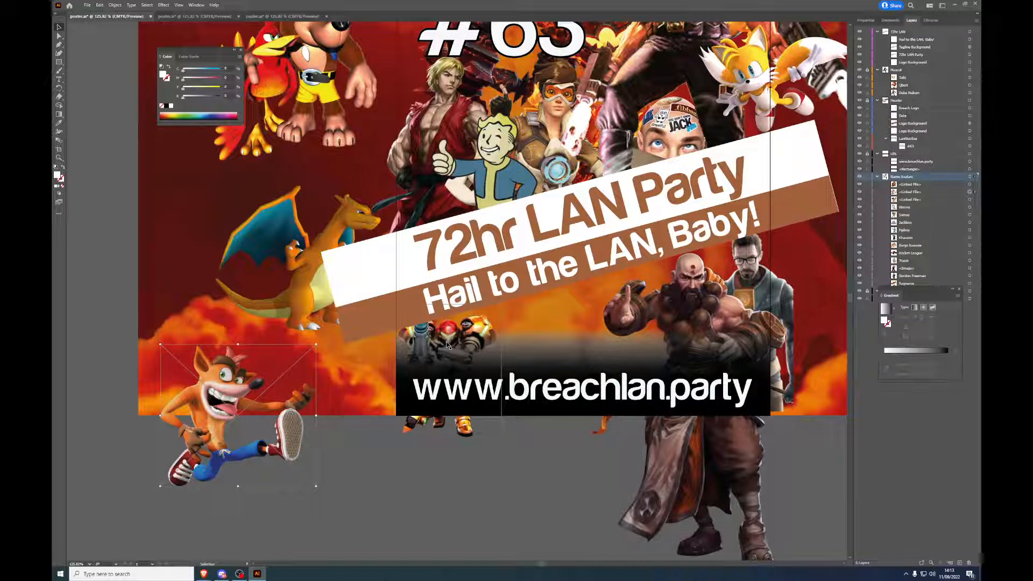
{"action": "left_click_drag", "start_coordinate": [500, 485], "coordinate": [504, 489]}
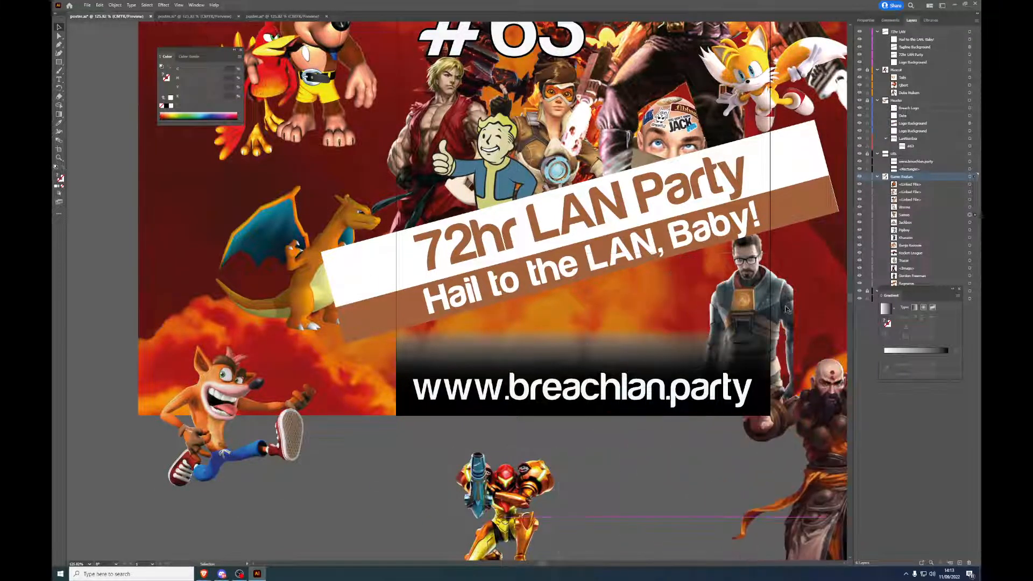
{"action": "left_click_drag", "start_coordinate": [721, 328], "coordinate": [318, 356]}
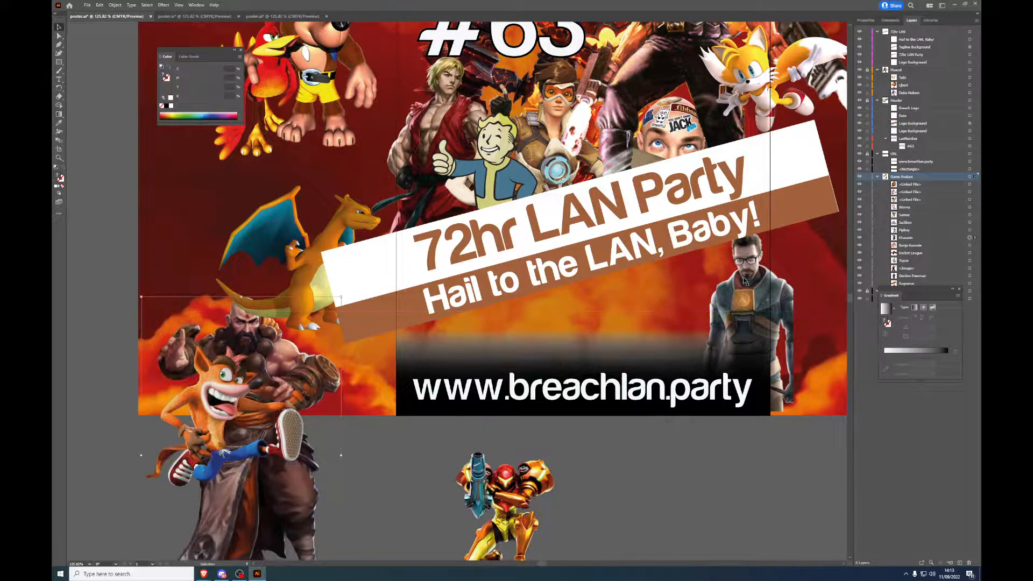
Step: Move Gordon Freeman to the middle of the footer and shift Crash off the artboard, clear of the monk
{"action": "left_click_drag", "start_coordinate": [758, 310], "coordinate": [597, 350]}
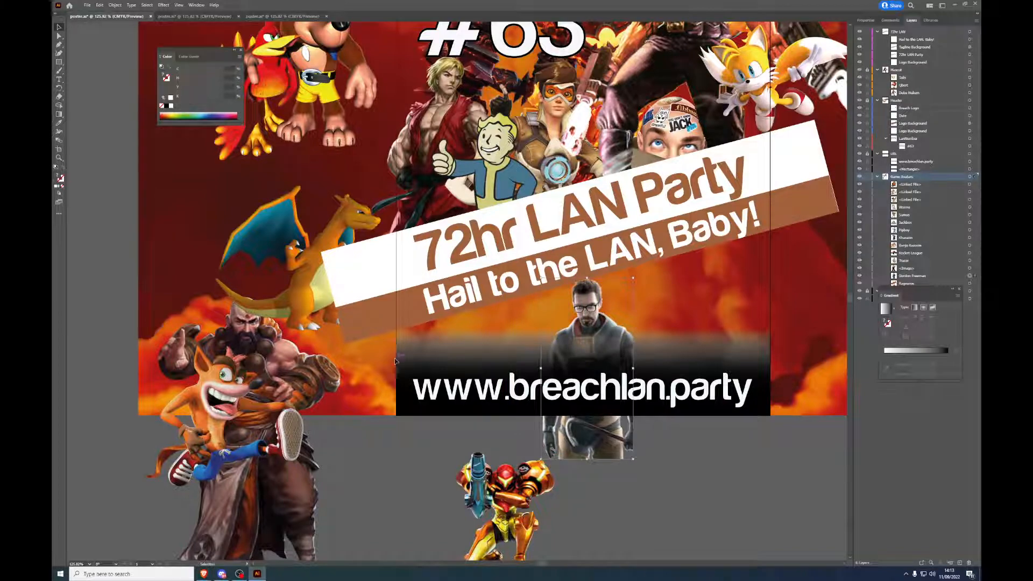
{"action": "scroll", "coordinate": [397, 351], "scroll_direction": "up", "scroll_amount": 5}
{"action": "scroll", "coordinate": [396, 351], "scroll_direction": "down", "scroll_amount": 5}
{"action": "scroll", "coordinate": [396, 351], "scroll_direction": "down", "scroll_amount": 4}
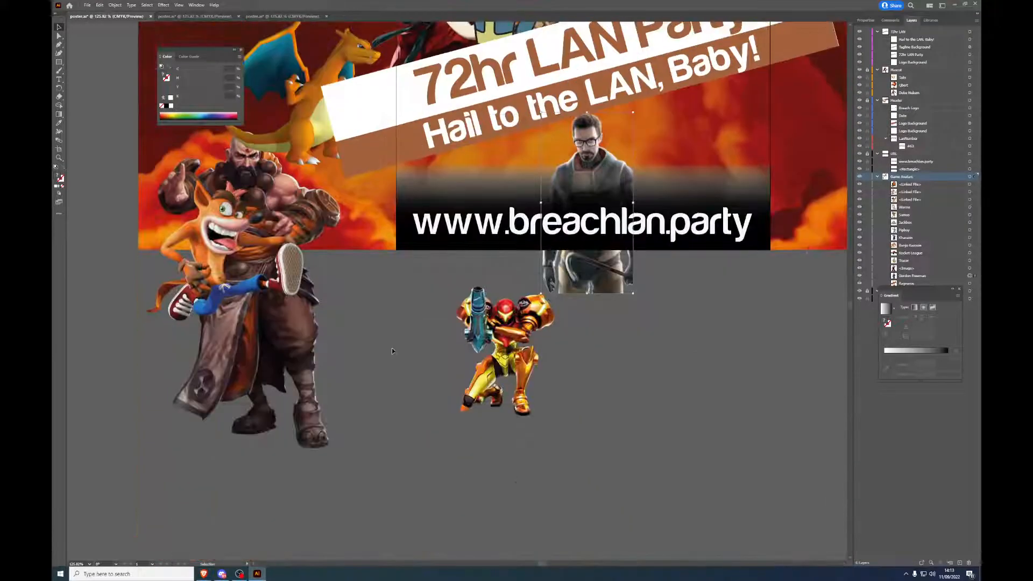
{"action": "scroll", "coordinate": [356, 333], "scroll_direction": "up", "scroll_amount": 2}
{"action": "left_click_drag", "start_coordinate": [268, 332], "coordinate": [152, 362]}
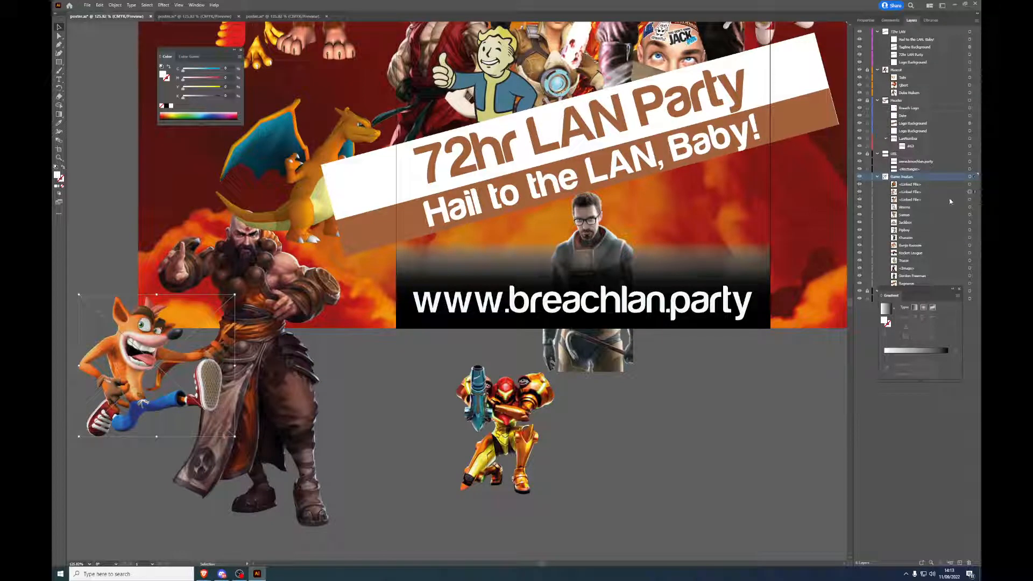
Step: Move the Rocket League car into the footer beneath the tagline banner, beside Gordon Freeman
{"action": "left_click", "coordinate": [969, 254]}
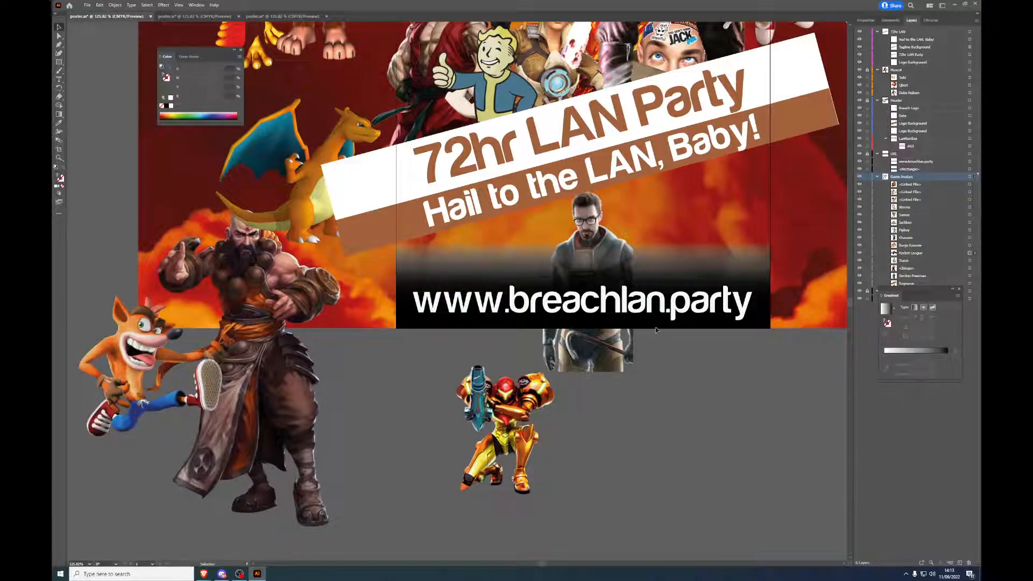
{"action": "scroll", "coordinate": [632, 342], "scroll_direction": "up", "scroll_amount": 5}
{"action": "scroll", "coordinate": [702, 393], "scroll_direction": "right", "scroll_amount": 5}
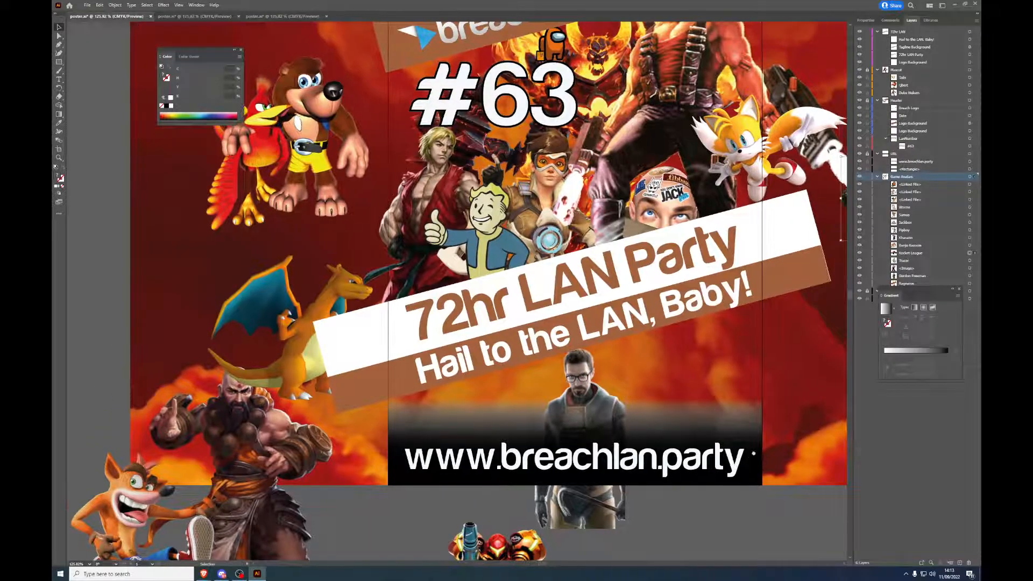
{"action": "left_click_drag", "start_coordinate": [663, 195], "coordinate": [195, 386]}
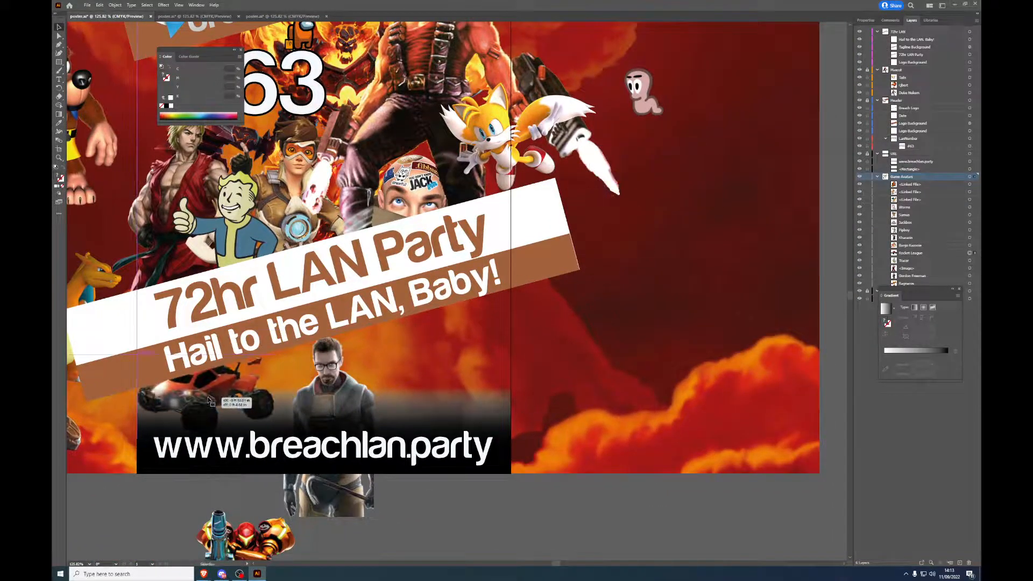
Step: Move the Worms character into the footer, between the Rocket League car and Gordon Freeman, and scale it down
{"action": "left_click_drag", "start_coordinate": [641, 91], "coordinate": [566, 461]}
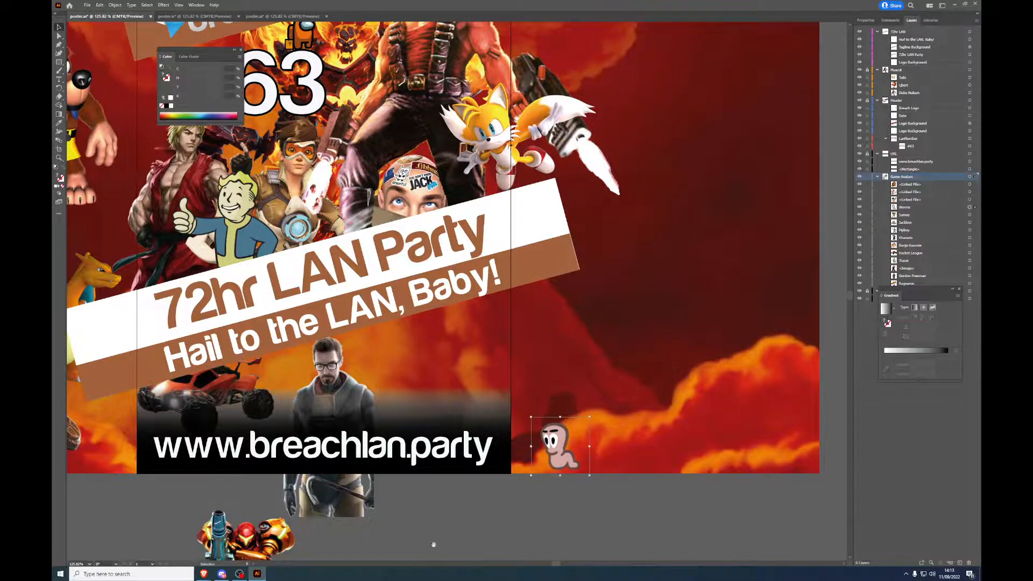
{"action": "left_click_drag", "start_coordinate": [433, 544], "coordinate": [605, 404]}
{"action": "left_click_drag", "start_coordinate": [396, 260], "coordinate": [389, 267]}
{"action": "left_click_drag", "start_coordinate": [733, 315], "coordinate": [425, 246]}
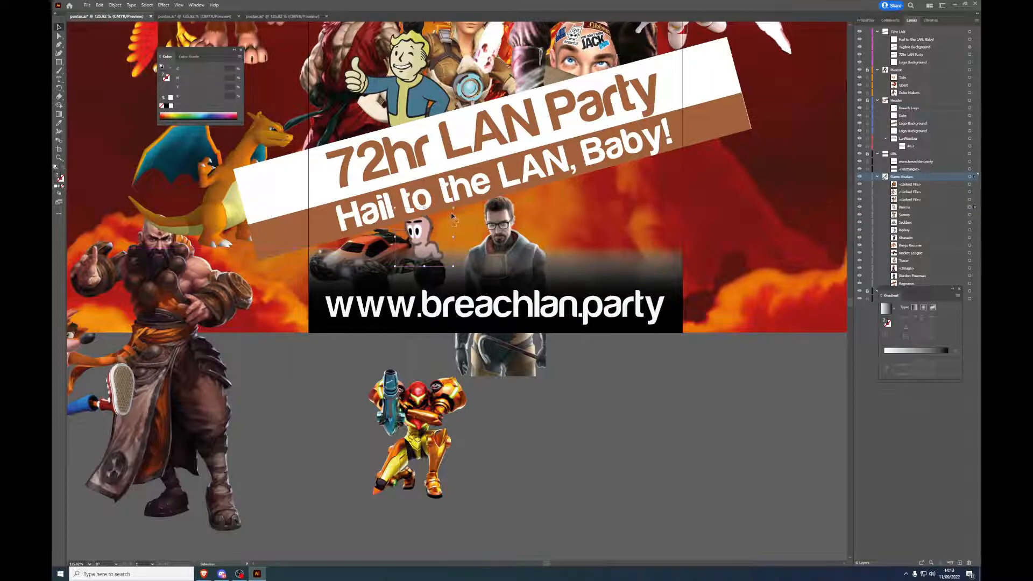
{"action": "left_click_drag", "start_coordinate": [454, 208], "coordinate": [431, 253]}
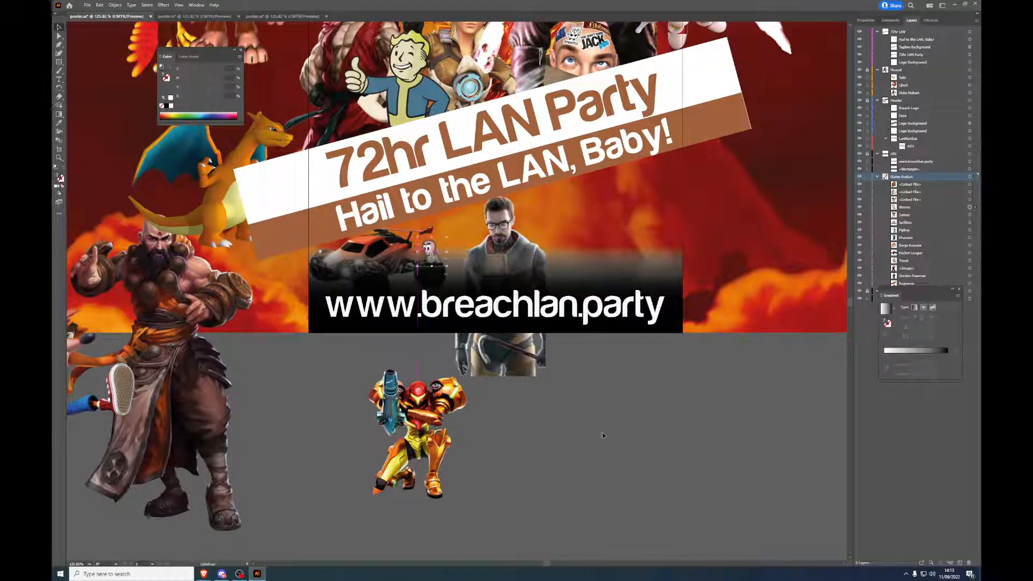
{"action": "left_click", "coordinate": [602, 435]}
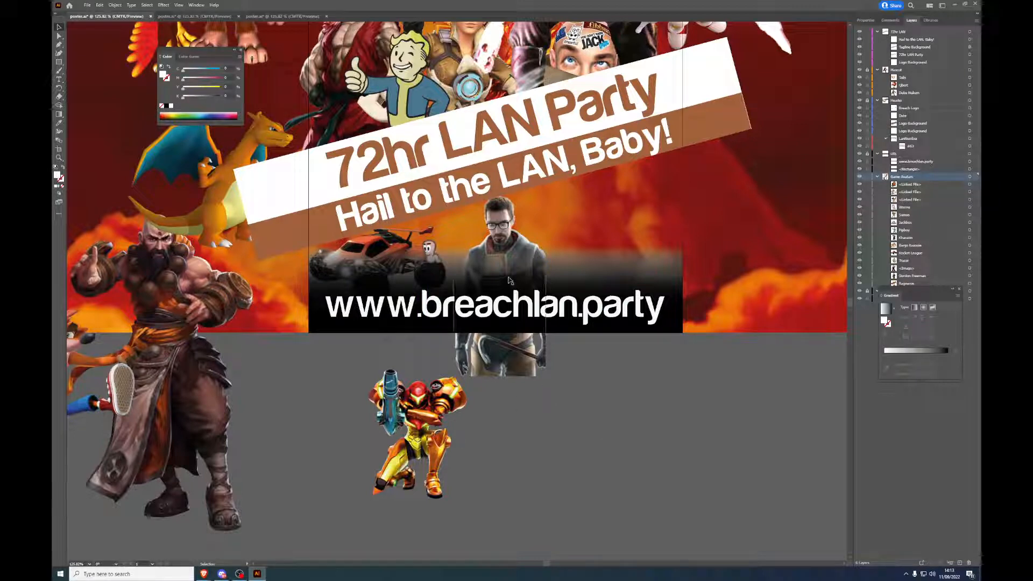
Step: Shift Gordon Freeman closer to the car, place an enlarged Samus beside him in the footer, and move Crash below the artboard
{"action": "left_click_drag", "start_coordinate": [509, 279], "coordinate": [479, 277]}
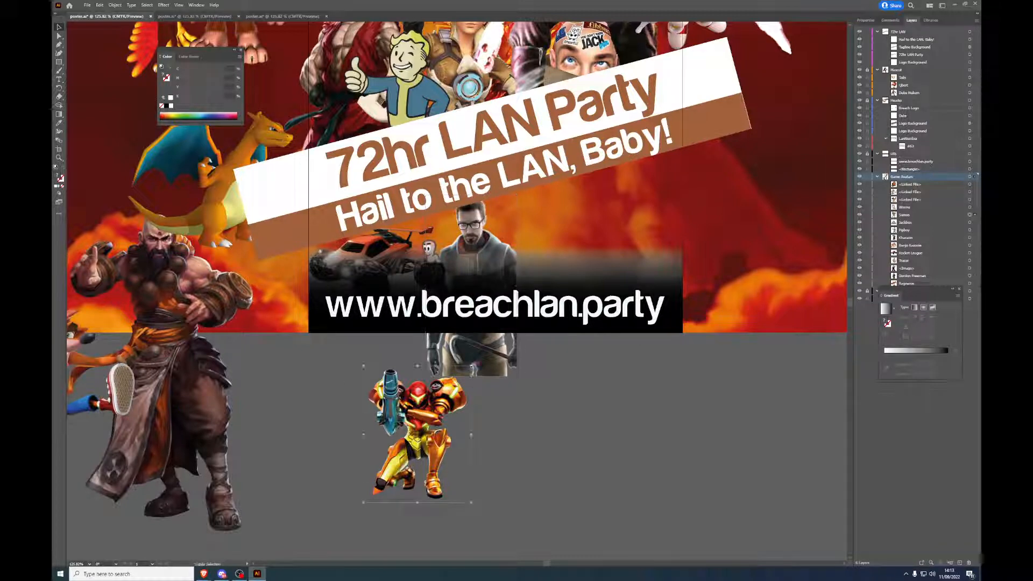
{"action": "left_click_drag", "start_coordinate": [415, 421], "coordinate": [603, 305]}
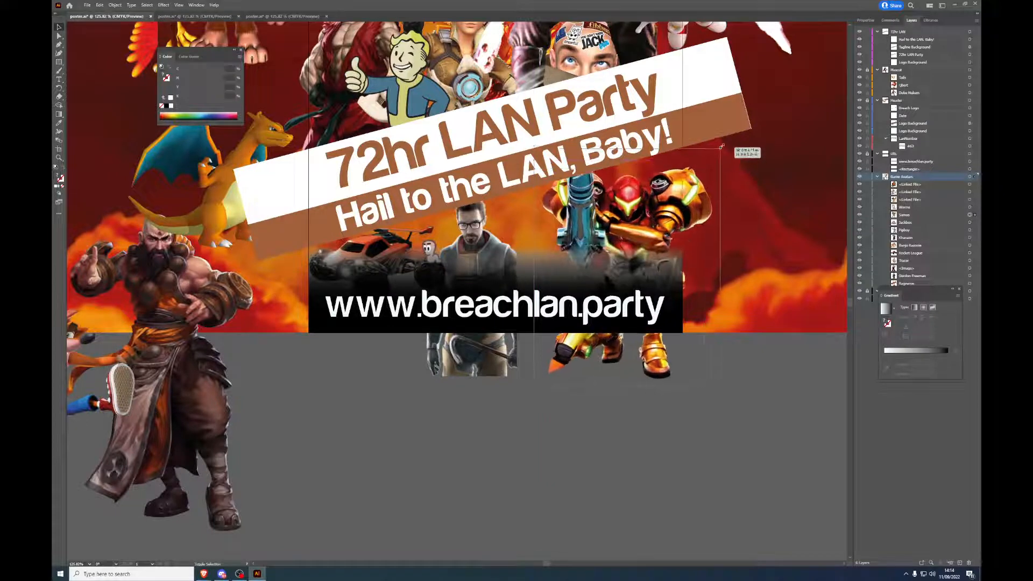
{"action": "left_click_drag", "start_coordinate": [622, 214], "coordinate": [592, 229]}
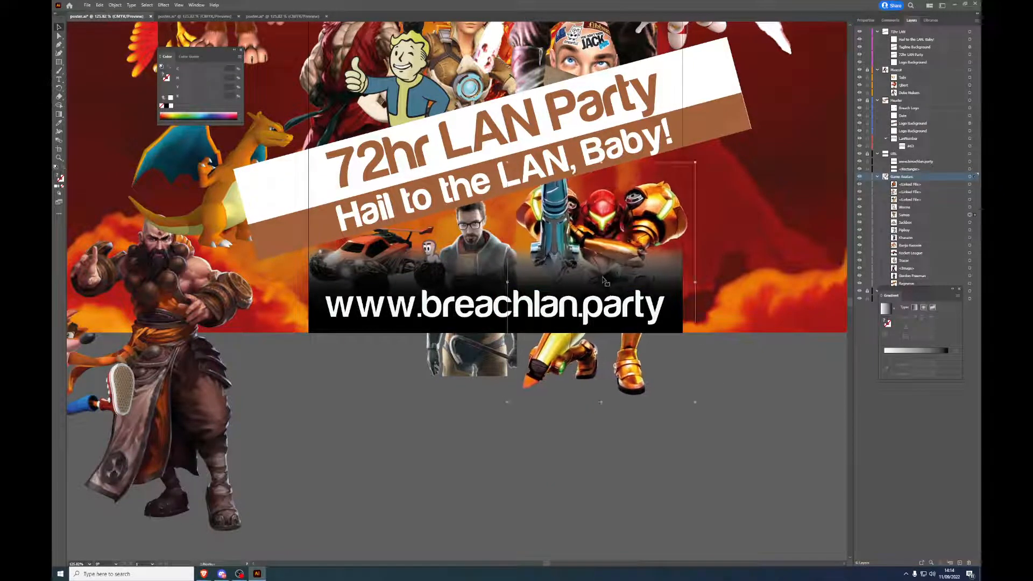
{"action": "left_click_drag", "start_coordinate": [421, 457], "coordinate": [486, 467]}
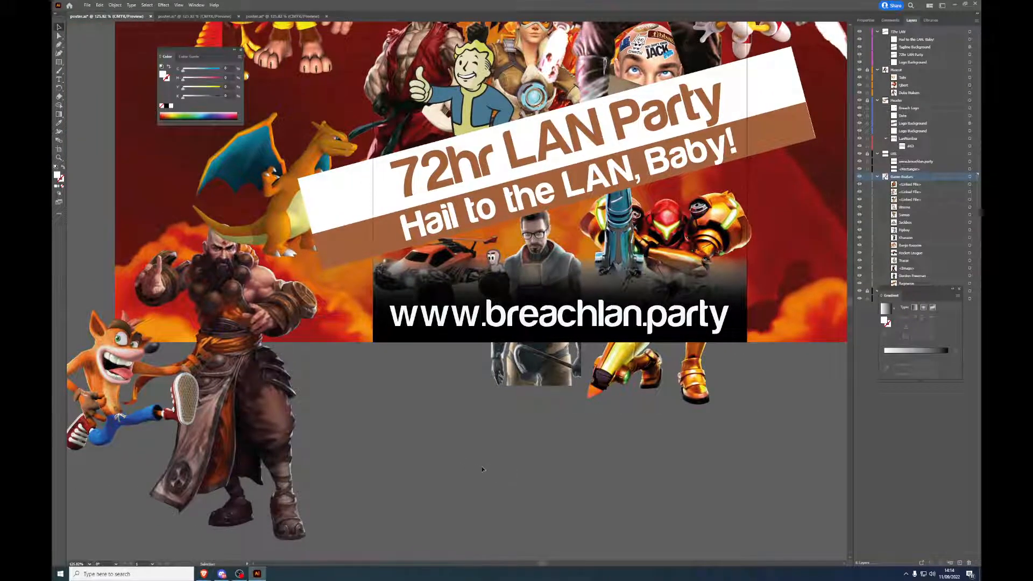
{"action": "left_click_drag", "start_coordinate": [147, 401], "coordinate": [423, 486]}
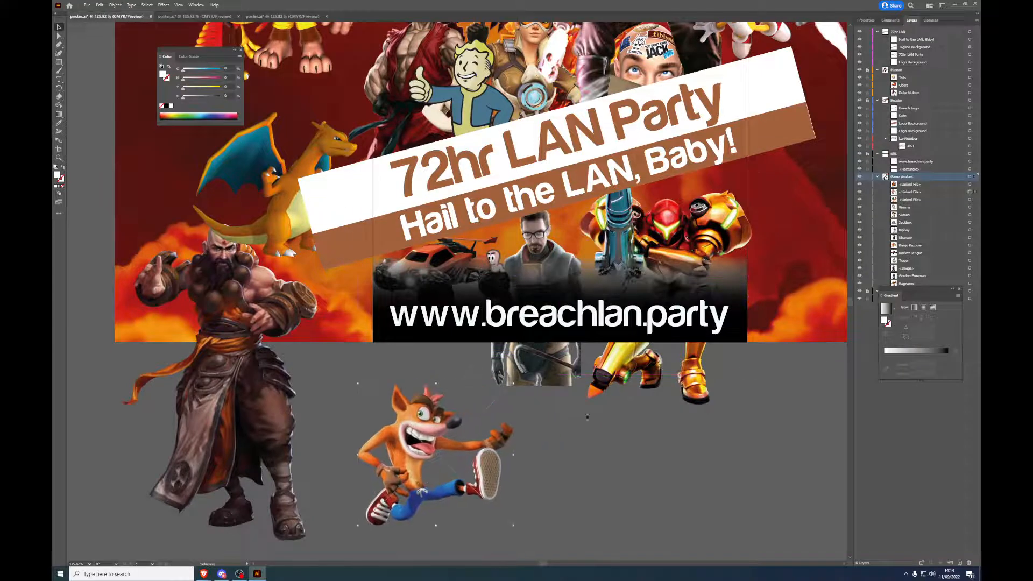
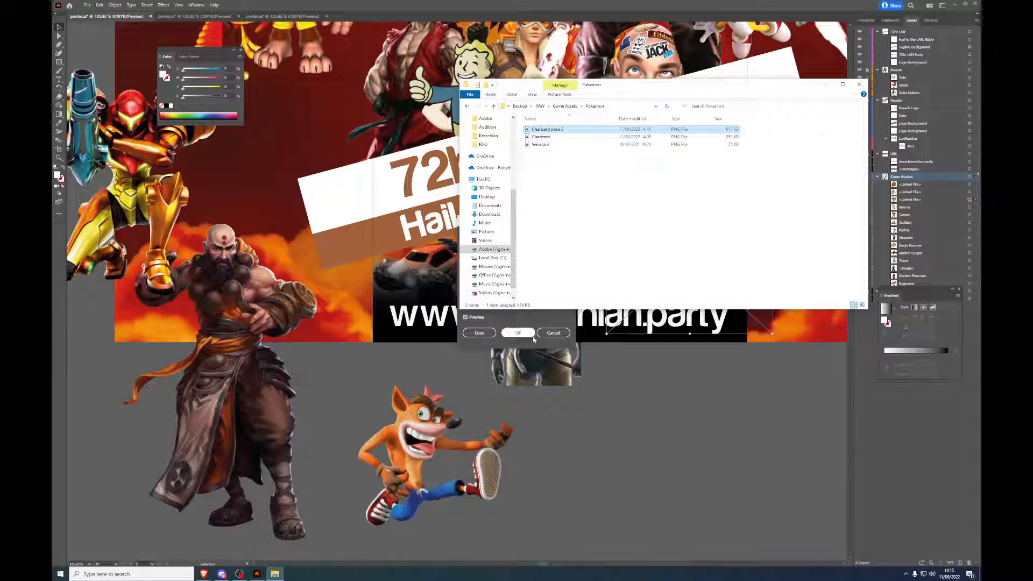
Step: Apply the open transform to the small Charizard and place the second Charizard pose from the Pokemon assets folder
{"action": "left_click", "coordinate": [518, 333]}
{"action": "left_click", "coordinate": [276, 575]}
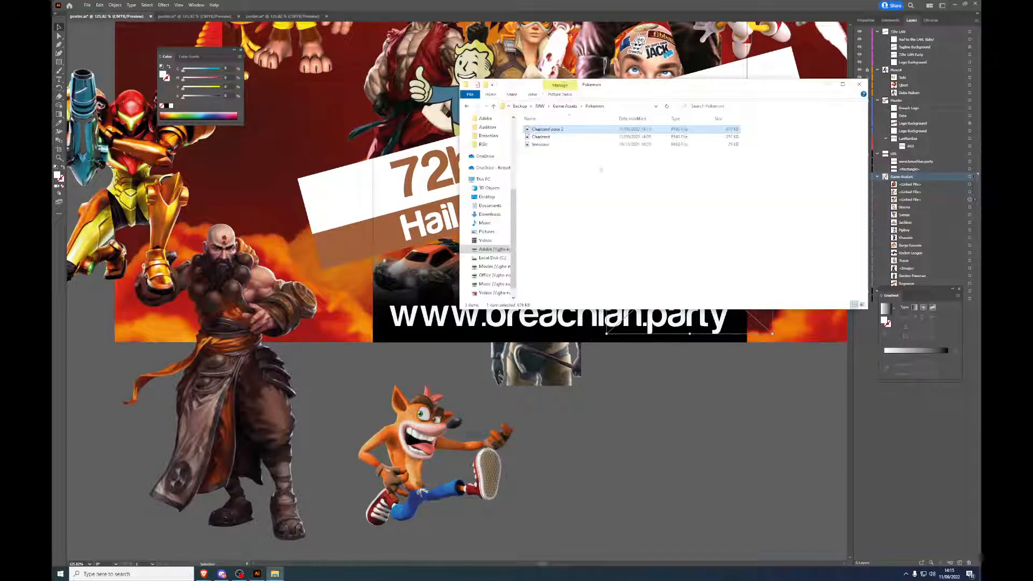
Step: Preview the samus pose 2 image in the Metroid folder of Game Assets and place it in the poster document
{"action": "left_click", "coordinate": [562, 106]}
{"action": "key", "text": "s"}
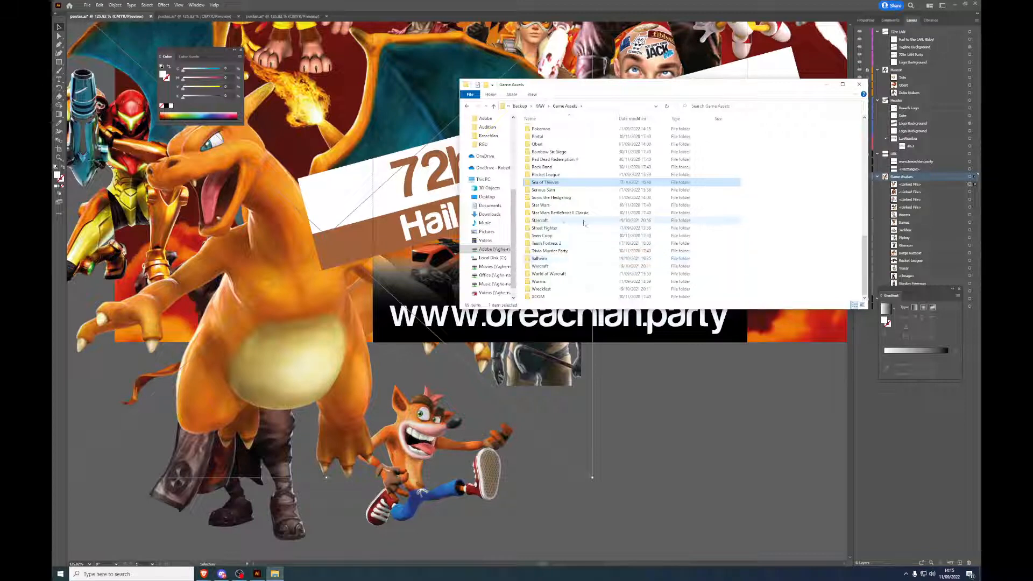
{"action": "scroll", "coordinate": [577, 210], "scroll_direction": "up", "scroll_amount": 5}
{"action": "double_click", "coordinate": [564, 166]}
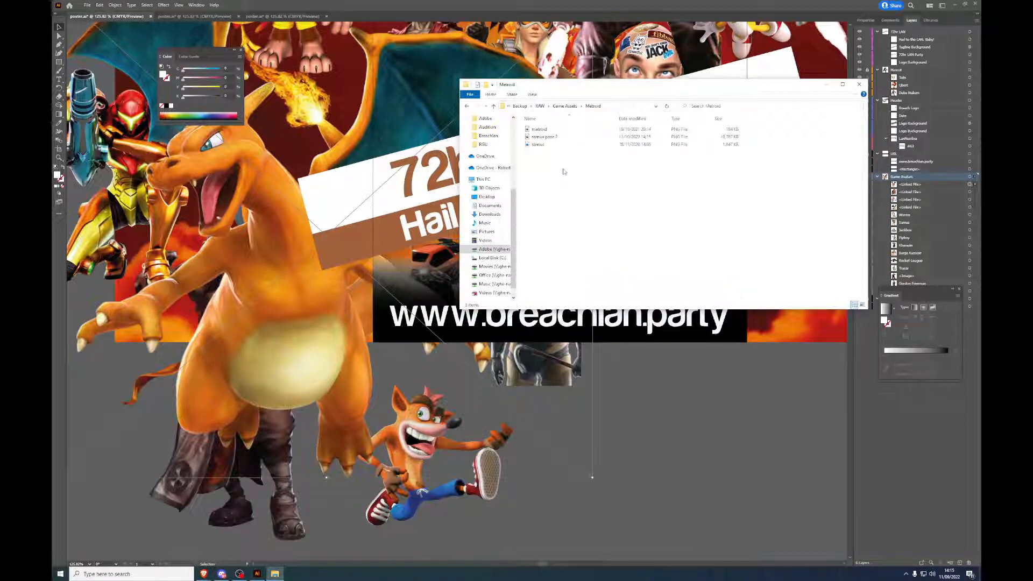
{"action": "double_click", "coordinate": [566, 137]}
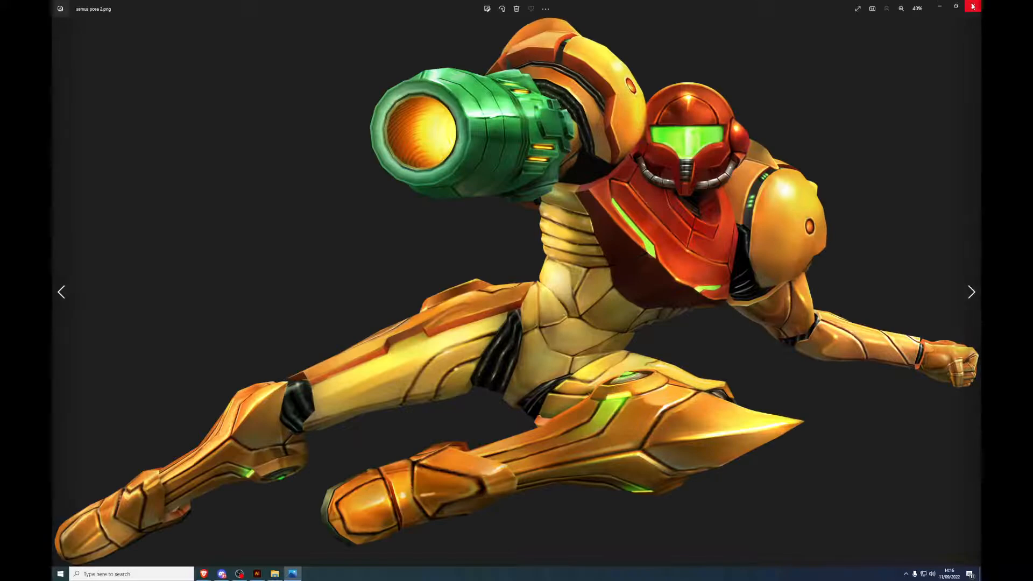
{"action": "left_click", "coordinate": [973, 6]}
{"action": "left_click_drag", "start_coordinate": [543, 137], "coordinate": [756, 438]}
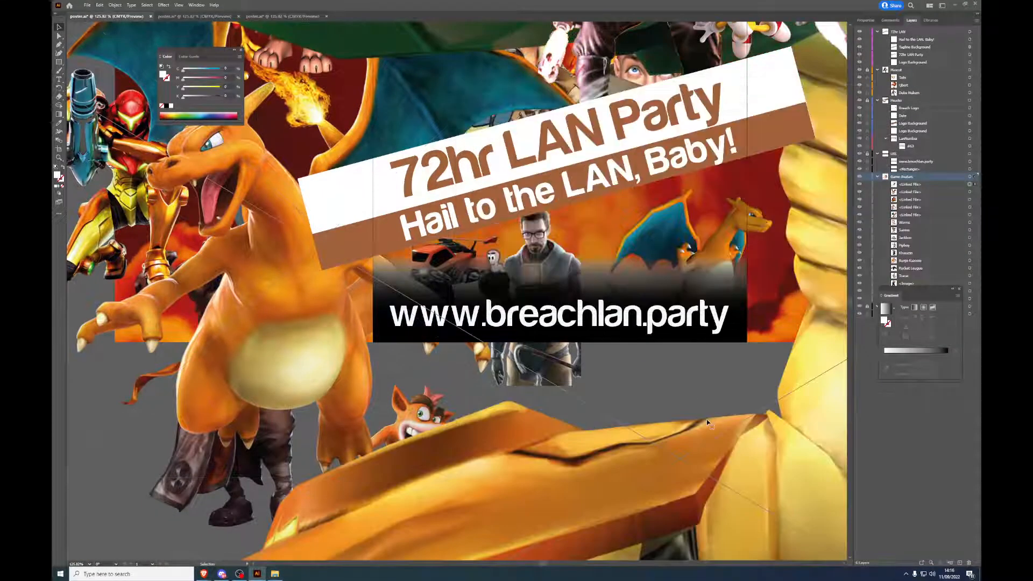
Step: Scale the oversized new Samus image down proportionally in several passes from its lower edge
{"action": "scroll", "coordinate": [582, 495], "scroll_direction": "down", "scroll_amount": 10}
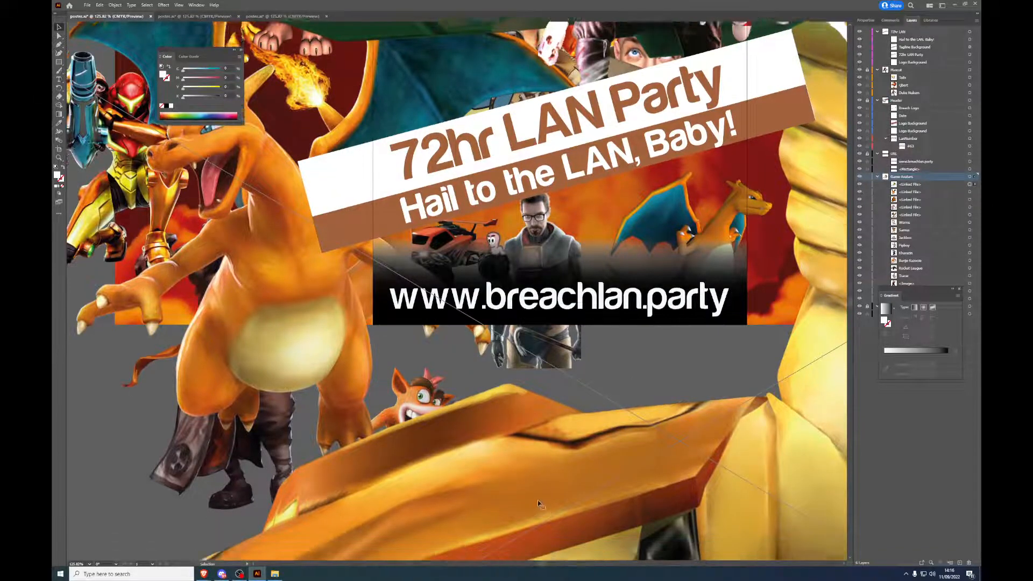
{"action": "scroll", "coordinate": [581, 495], "scroll_direction": "down", "scroll_amount": 10}
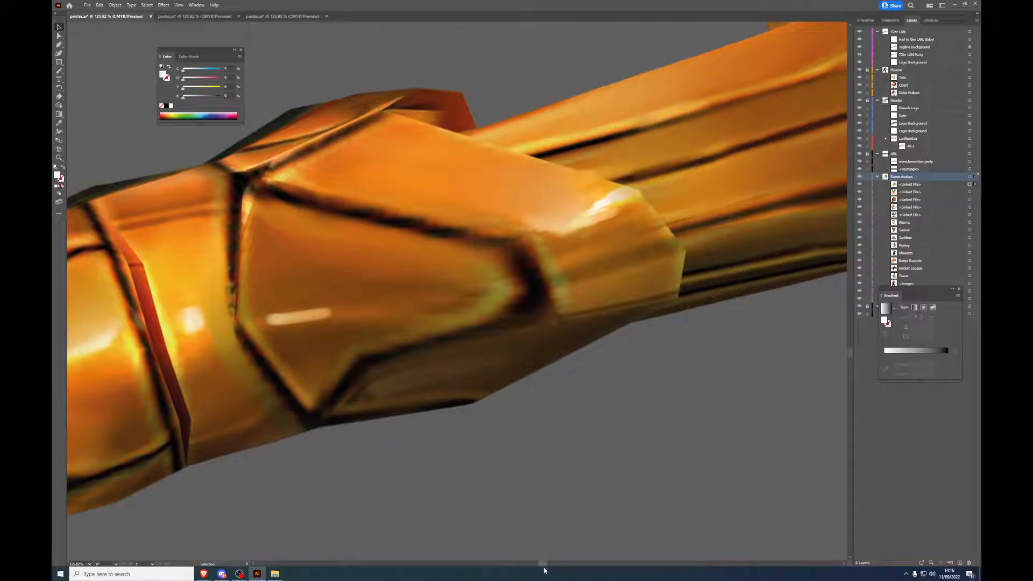
{"action": "left_click", "coordinate": [89, 563]}
{"action": "left_click", "coordinate": [97, 558]}
{"action": "scroll", "coordinate": [640, 486], "scroll_direction": "down", "scroll_amount": 9}
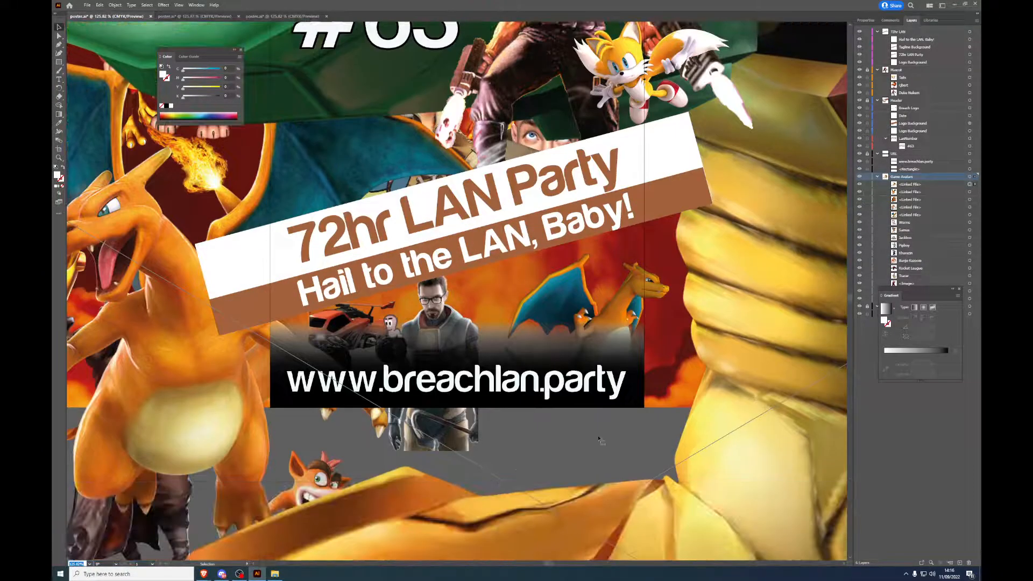
{"action": "scroll", "coordinate": [640, 486], "scroll_direction": "down", "scroll_amount": 12}
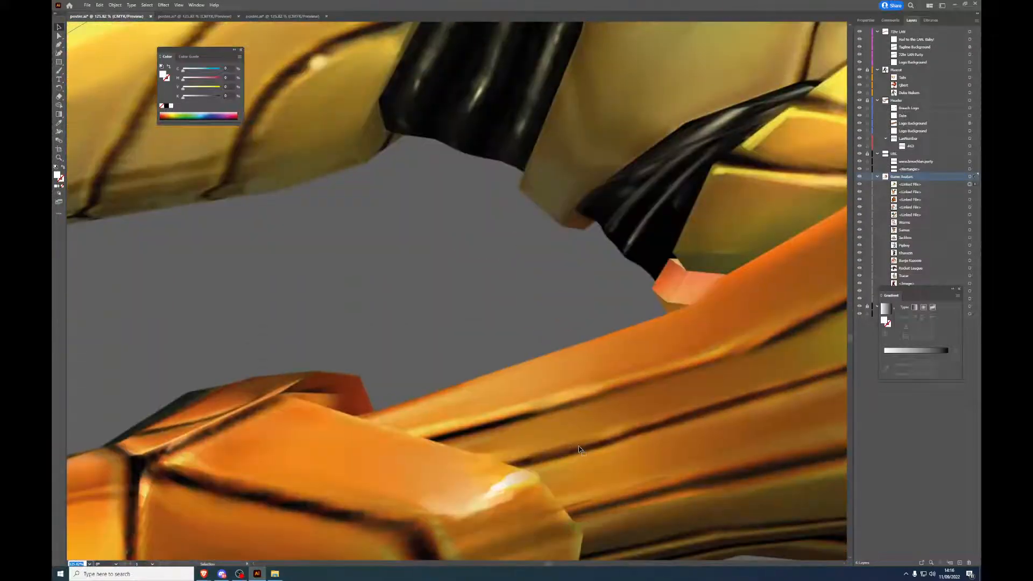
{"action": "scroll", "coordinate": [572, 454], "scroll_direction": "down", "scroll_amount": 8}
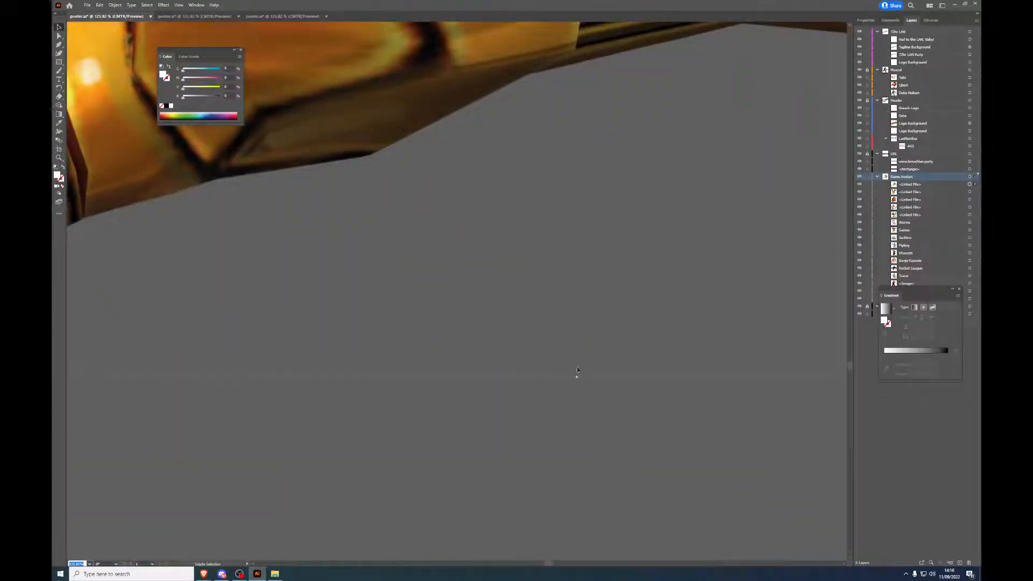
{"action": "left_click_drag", "start_coordinate": [578, 377], "coordinate": [551, 33]}
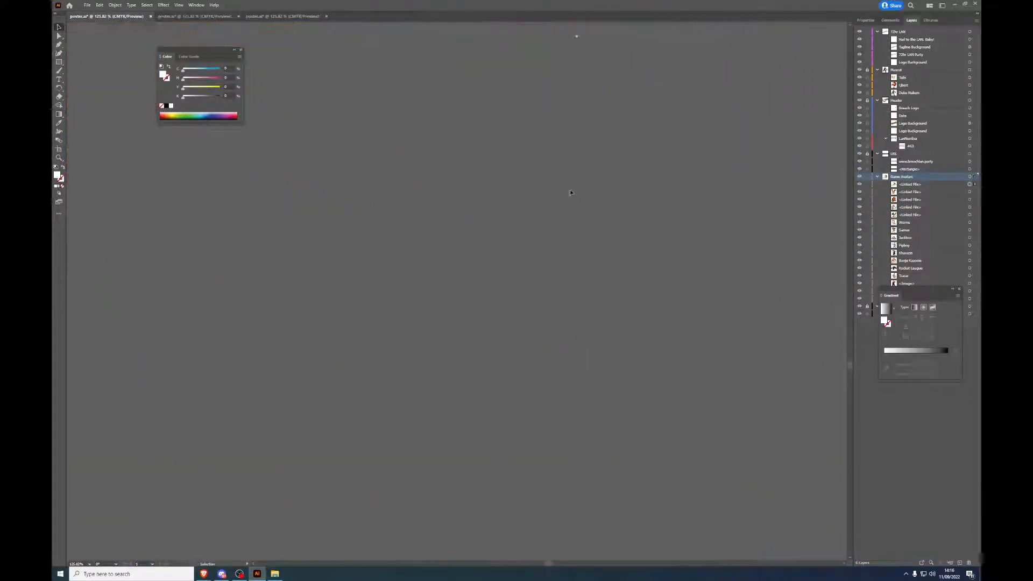
{"action": "scroll", "coordinate": [576, 245], "scroll_direction": "up", "scroll_amount": 3}
{"action": "scroll", "coordinate": [576, 246], "scroll_direction": "up", "scroll_amount": 6}
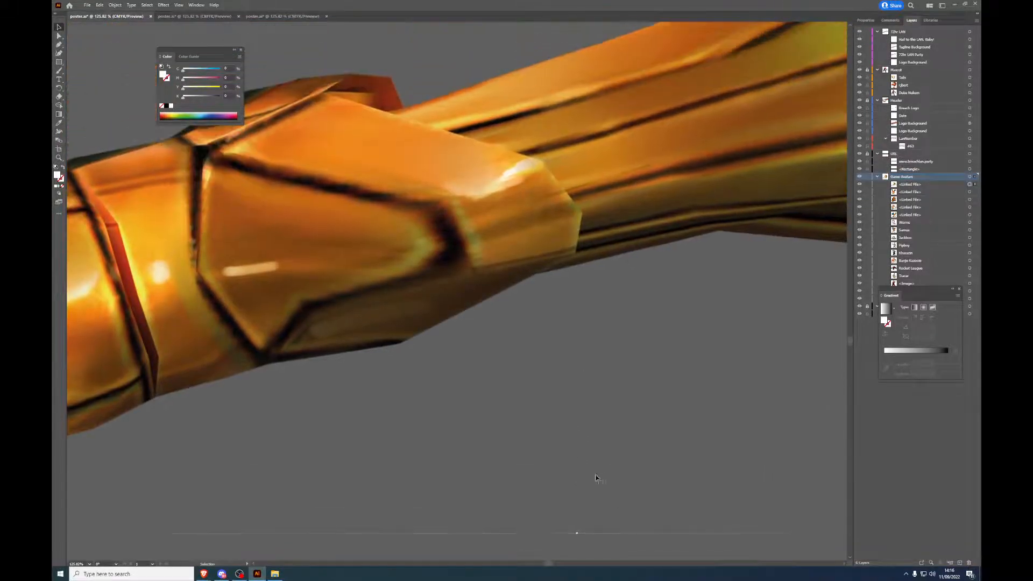
{"action": "left_click_drag", "start_coordinate": [575, 542], "coordinate": [539, 73]}
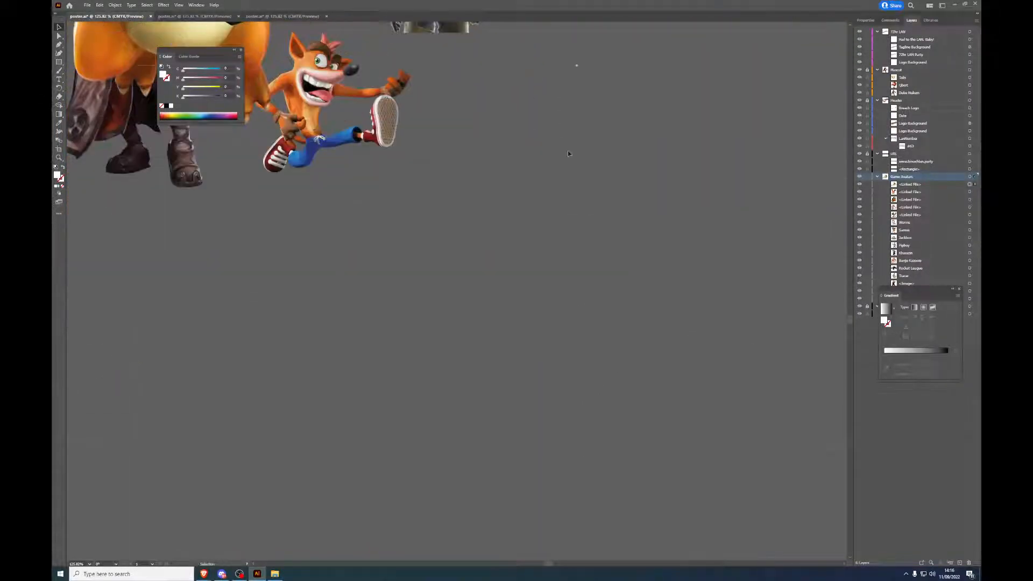
{"action": "scroll", "coordinate": [619, 229], "scroll_direction": "up", "scroll_amount": 2}
{"action": "scroll", "coordinate": [619, 230], "scroll_direction": "up", "scroll_amount": 1}
{"action": "left_click_drag", "start_coordinate": [576, 211], "coordinate": [527, 148]}
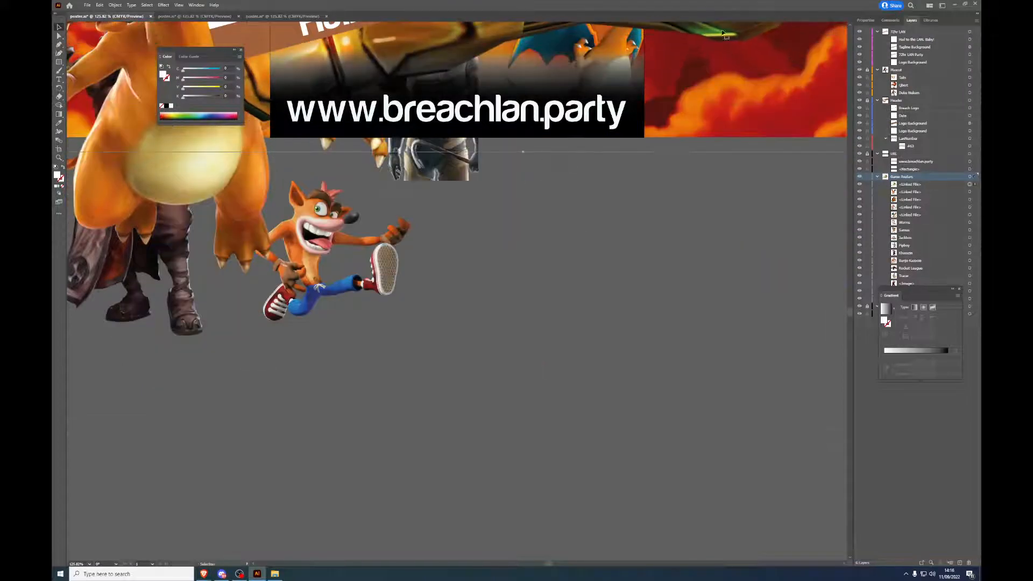
Step: Move the new Samus down over the footer, shrink it further, and set it in the empty area below the artboard
{"action": "left_click_drag", "start_coordinate": [725, 45], "coordinate": [590, 373]}
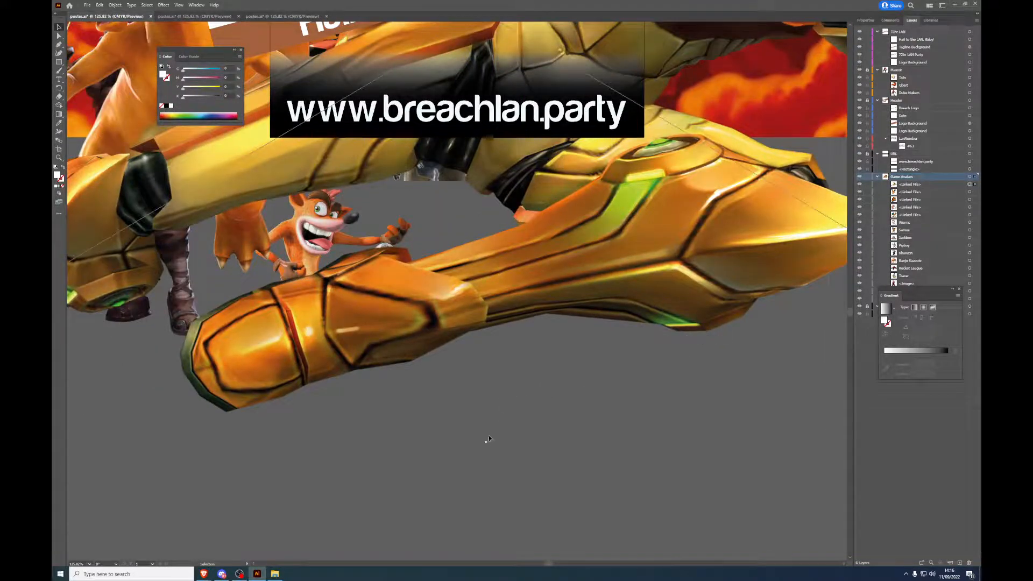
{"action": "left_click_drag", "start_coordinate": [486, 444], "coordinate": [597, 76]}
{"action": "left_click_drag", "start_coordinate": [699, 65], "coordinate": [461, 316]}
{"action": "left_click_drag", "start_coordinate": [520, 232], "coordinate": [593, 396]}
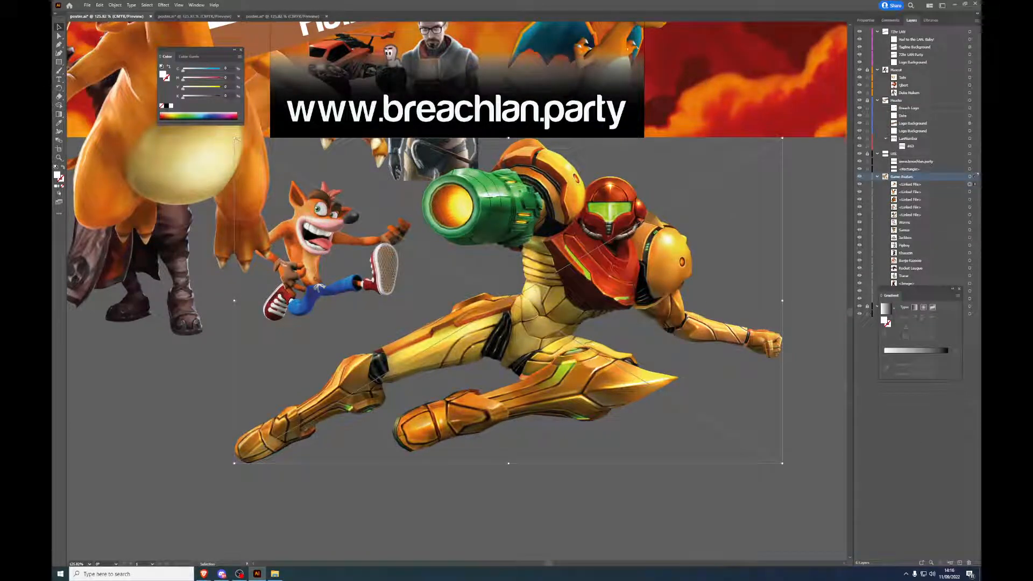
Step: Reduce the new Samus to about half its size and park it below the artboard, clear of Crash
{"action": "key", "text": "alt+Tab"}
{"action": "left_click", "coordinate": [182, 408]}
{"action": "left_click", "coordinate": [501, 458]}
{"action": "left_click_drag", "start_coordinate": [510, 464], "coordinate": [525, 291]}
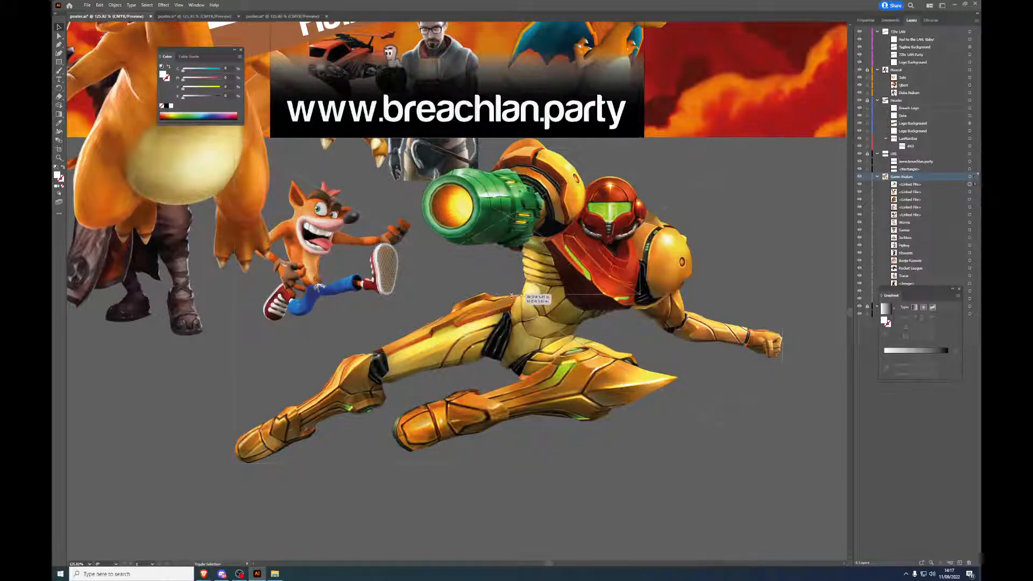
{"action": "left_click_drag", "start_coordinate": [530, 252], "coordinate": [575, 358]}
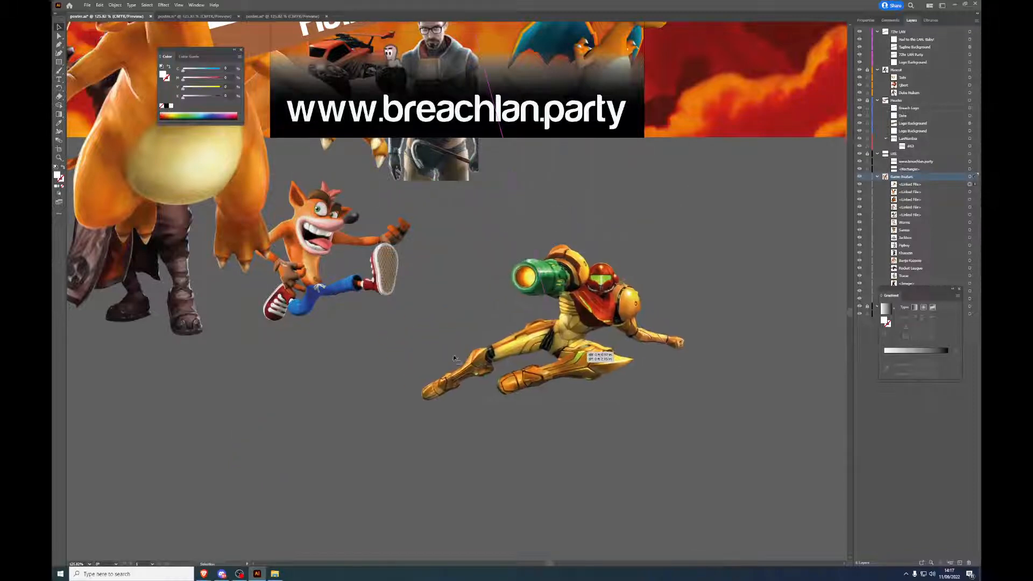
Step: Scale down the new Charizard and swap it for the old one at the footer's right end, moving the old one off the artboard
{"action": "left_click_drag", "start_coordinate": [185, 166], "coordinate": [655, 320]}
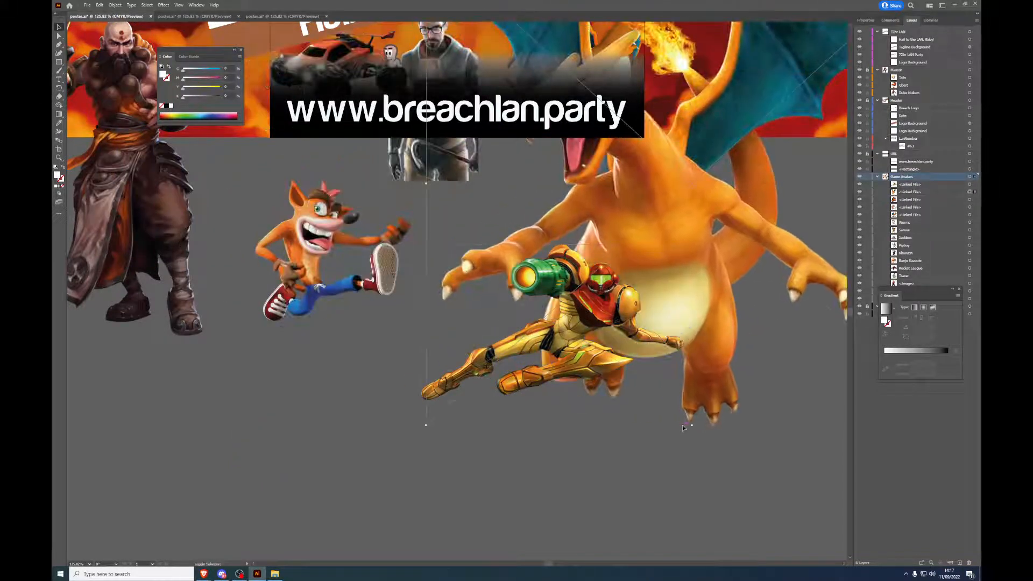
{"action": "left_click_drag", "start_coordinate": [693, 427], "coordinate": [694, 121]}
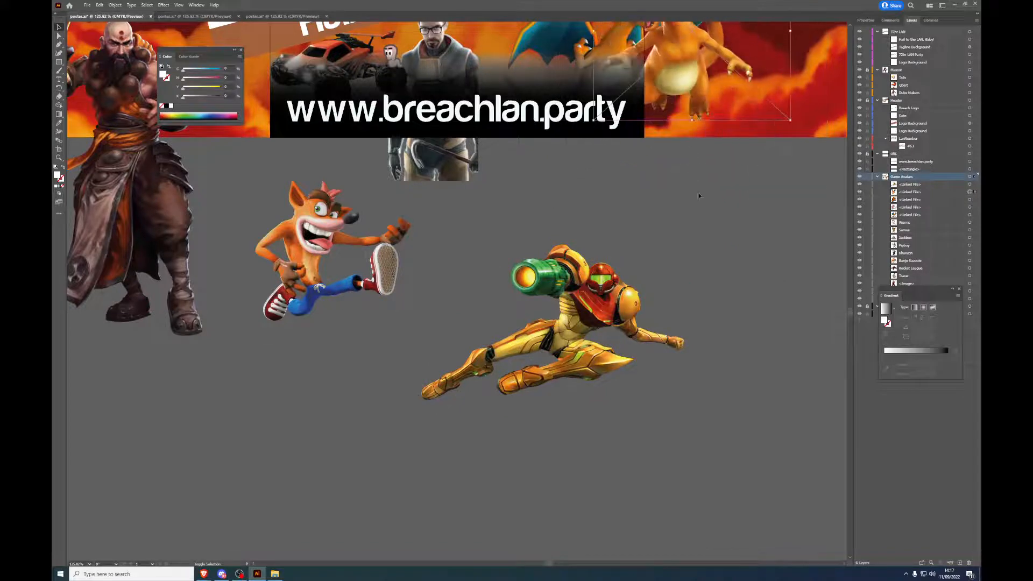
{"action": "left_click_drag", "start_coordinate": [710, 228], "coordinate": [728, 348]}
{"action": "left_click_drag", "start_coordinate": [581, 155], "coordinate": [391, 369]}
{"action": "left_click_drag", "start_coordinate": [630, 175], "coordinate": [573, 167]}
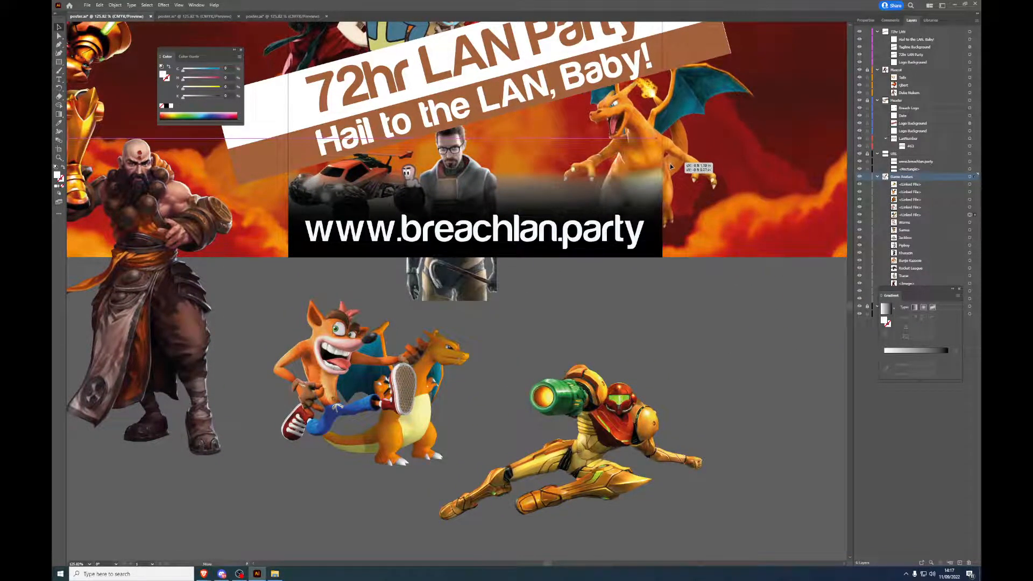
{"action": "left_click_drag", "start_coordinate": [686, 334], "coordinate": [729, 396]}
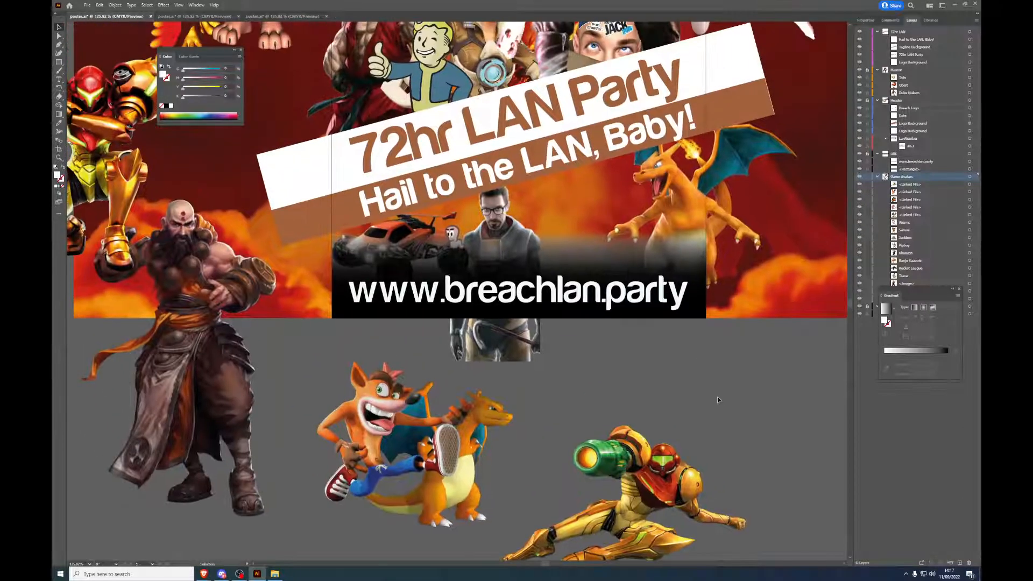
Step: Move the new Samus into the footer between Gordon Freeman and Charizard and fine-tune its position
{"action": "left_click_drag", "start_coordinate": [663, 486], "coordinate": [613, 213]}
{"action": "left_click", "coordinate": [644, 352]}
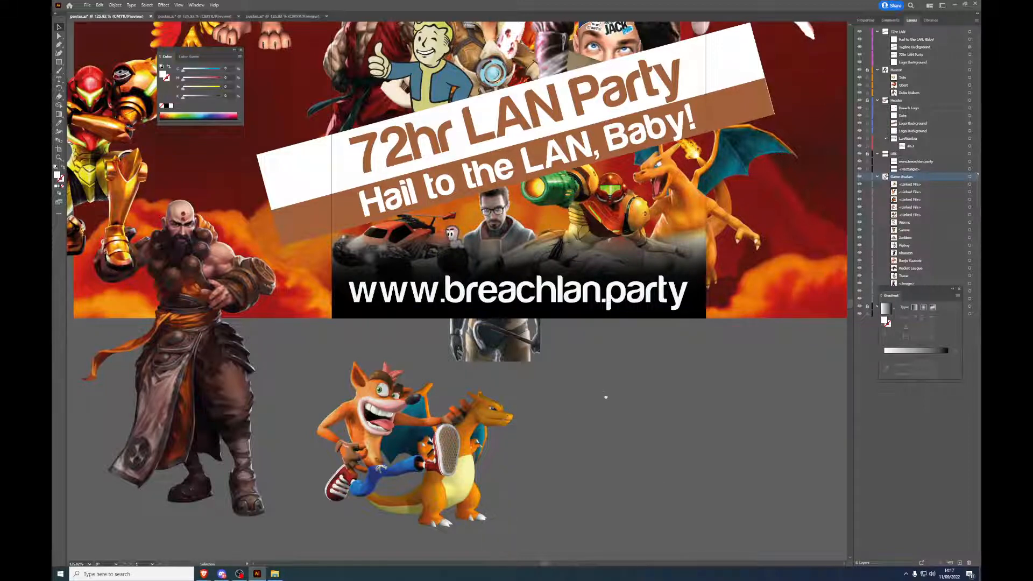
{"action": "left_click_drag", "start_coordinate": [605, 395], "coordinate": [628, 469]}
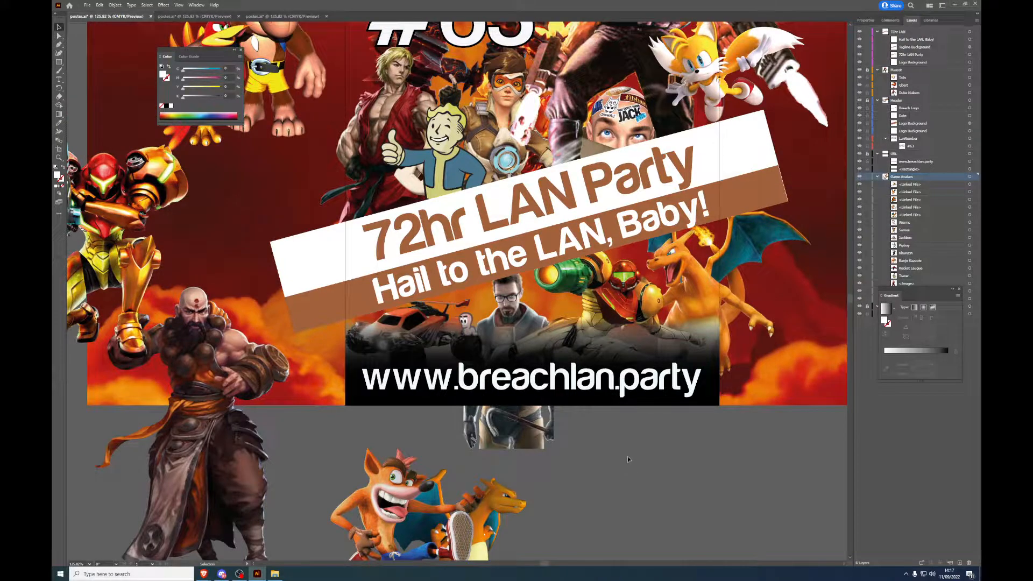
{"action": "left_click_drag", "start_coordinate": [600, 310], "coordinate": [592, 315]}
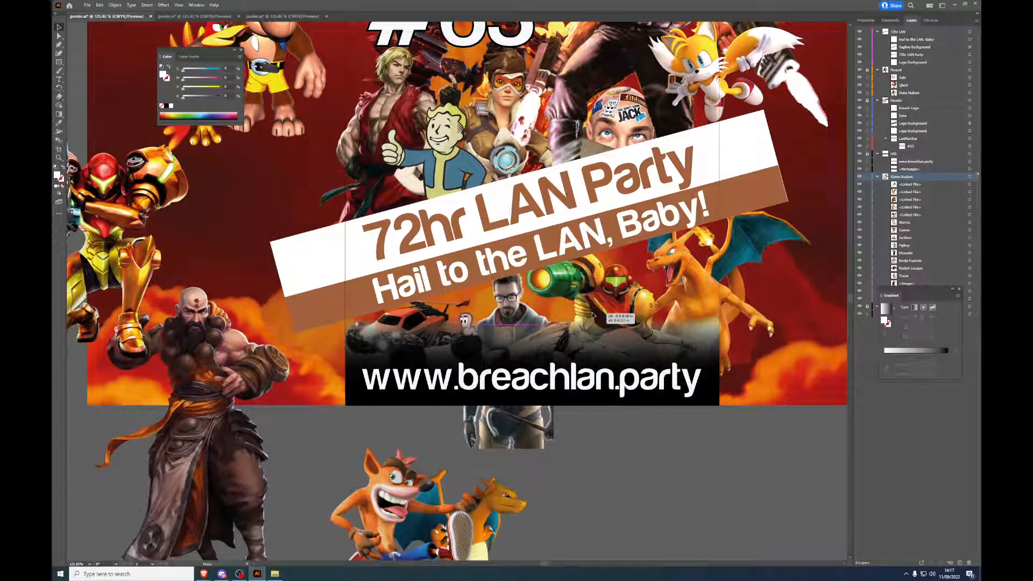
Step: Shift the new Charizard slightly left in the footer and embed the linked images of the new Charizard and new Samus
{"action": "left_click_drag", "start_coordinate": [713, 281], "coordinate": [703, 283]}
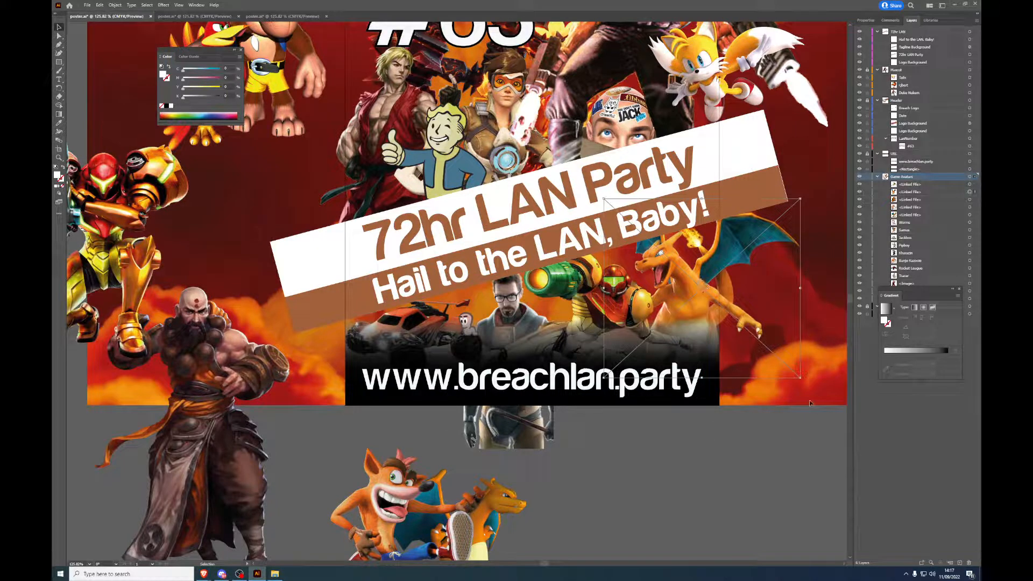
{"action": "left_click", "coordinate": [866, 20]}
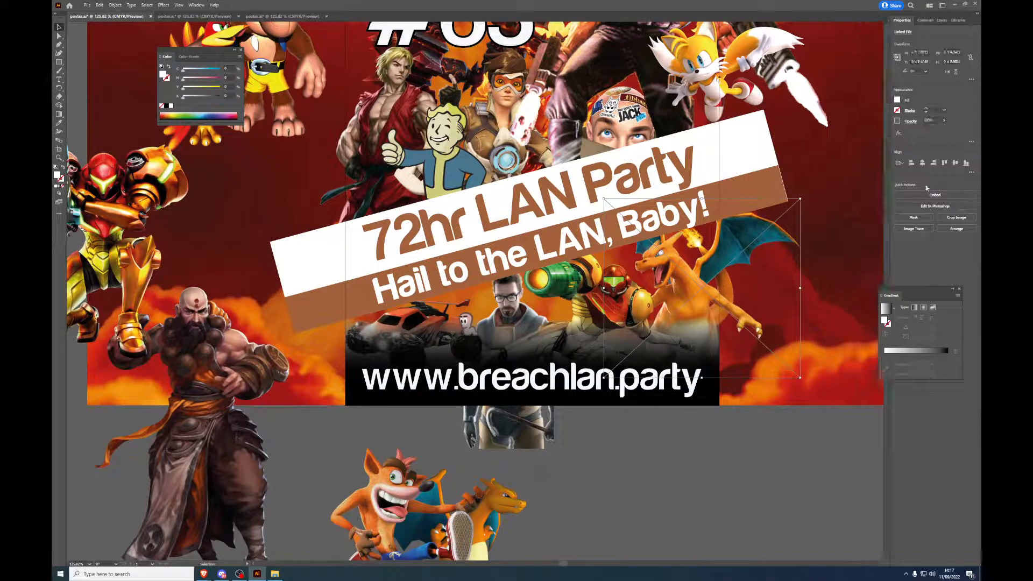
{"action": "left_click", "coordinate": [942, 20]}
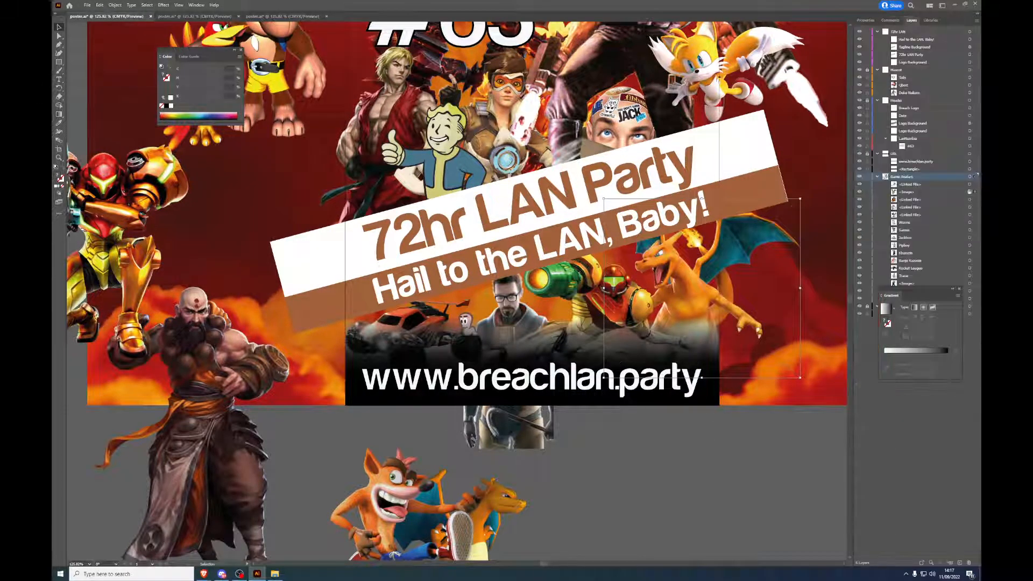
{"action": "left_click", "coordinate": [866, 20]}
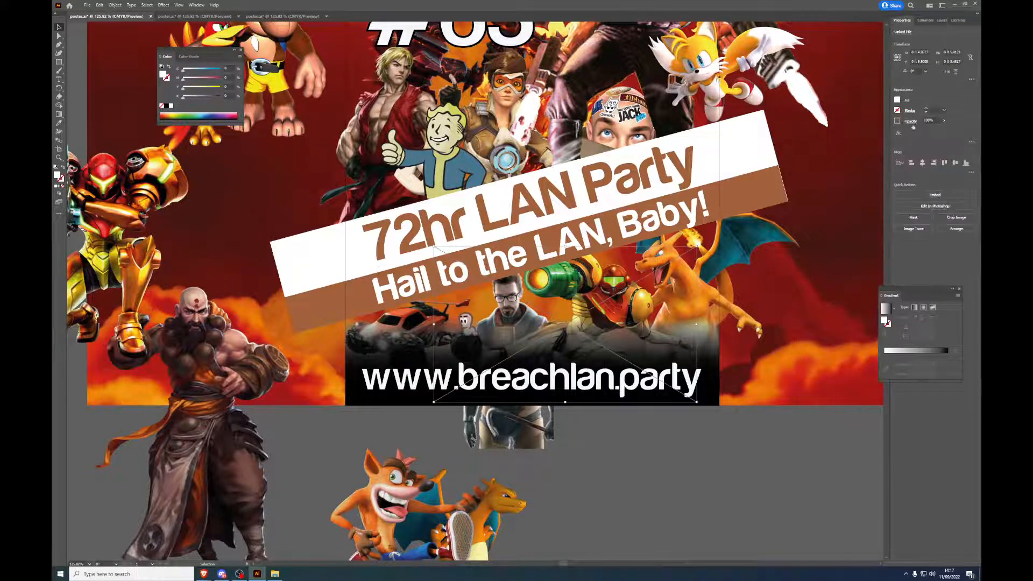
{"action": "left_click", "coordinate": [925, 195]}
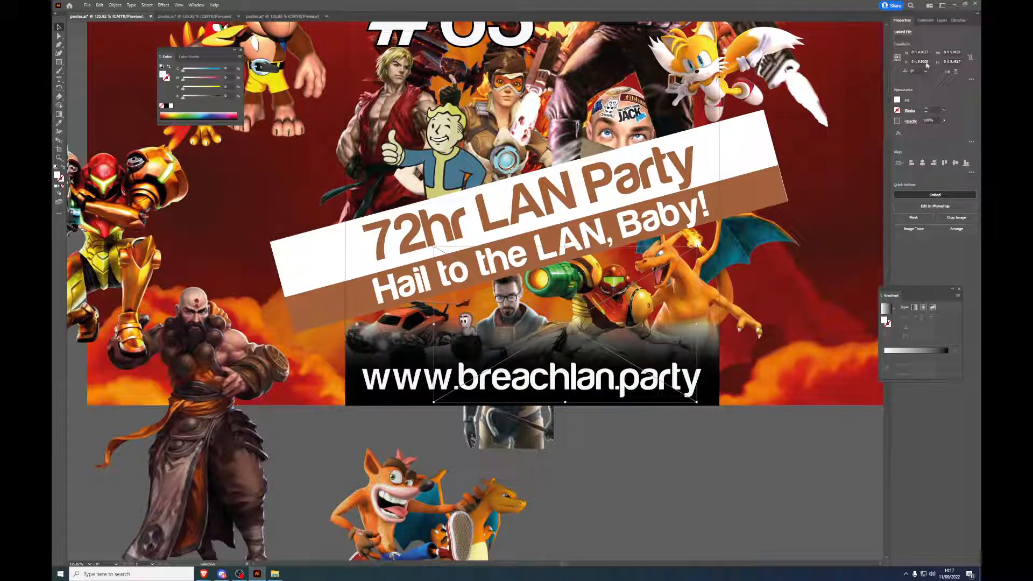
{"action": "left_click", "coordinate": [942, 24]}
Step: Embed the remaining three linked game character images, including Crash and the old Charizard below the artboard
{"action": "left_click", "coordinate": [971, 192]}
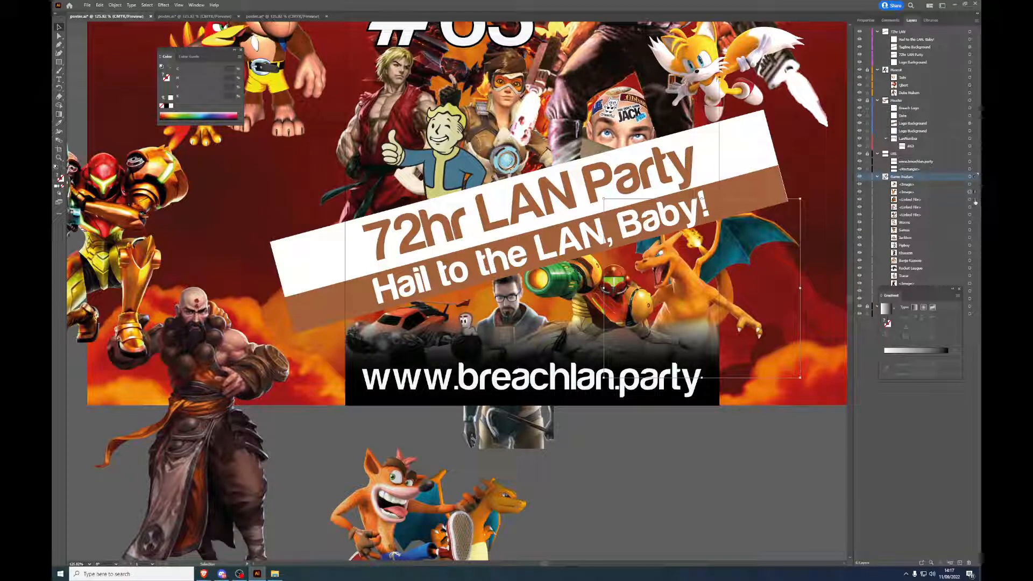
{"action": "left_click", "coordinate": [971, 200]}
{"action": "left_click", "coordinate": [872, 20]}
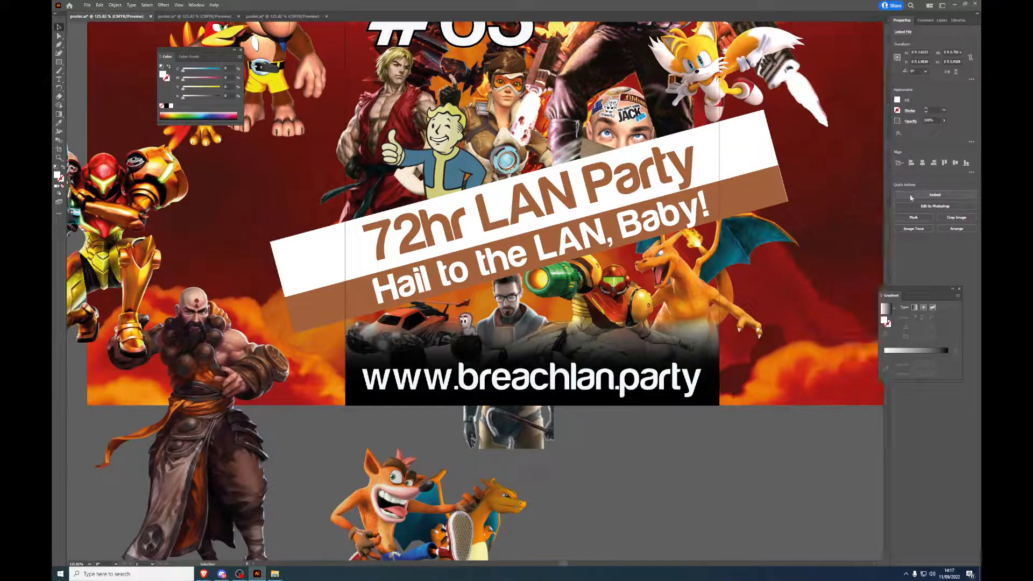
{"action": "left_click", "coordinate": [942, 20]}
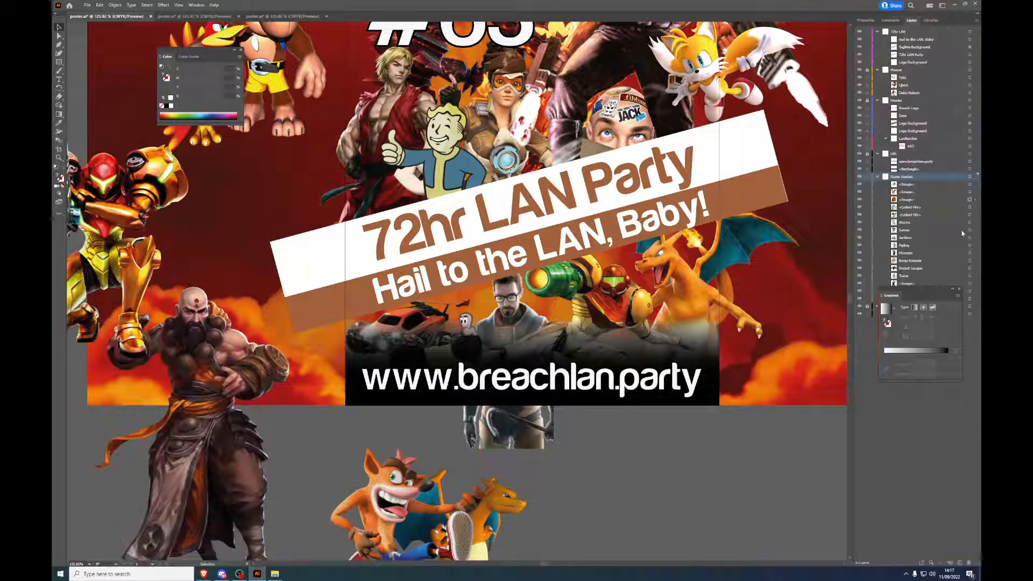
{"action": "left_click", "coordinate": [971, 207]}
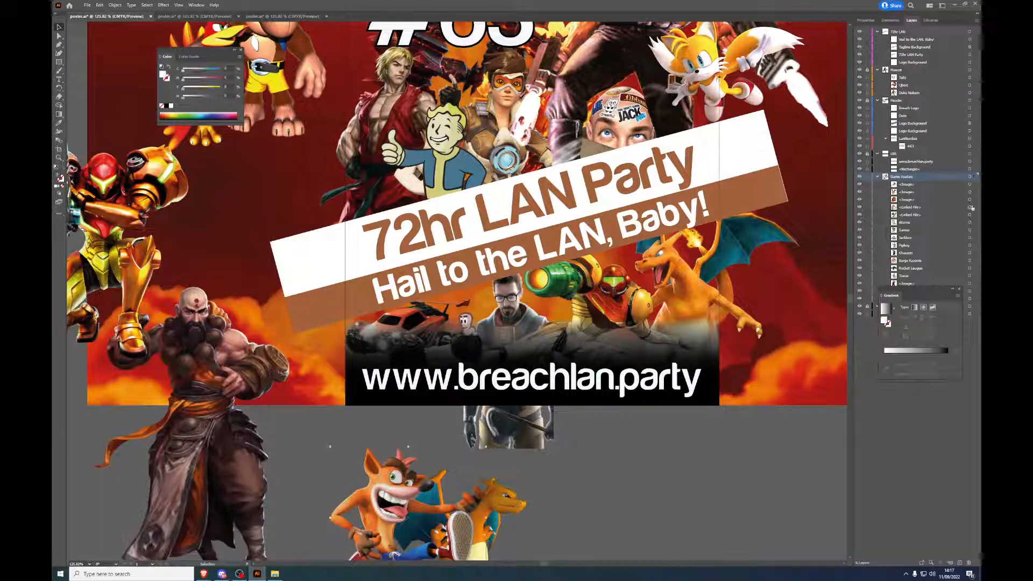
{"action": "left_click", "coordinate": [866, 20]}
{"action": "left_click", "coordinate": [941, 21]}
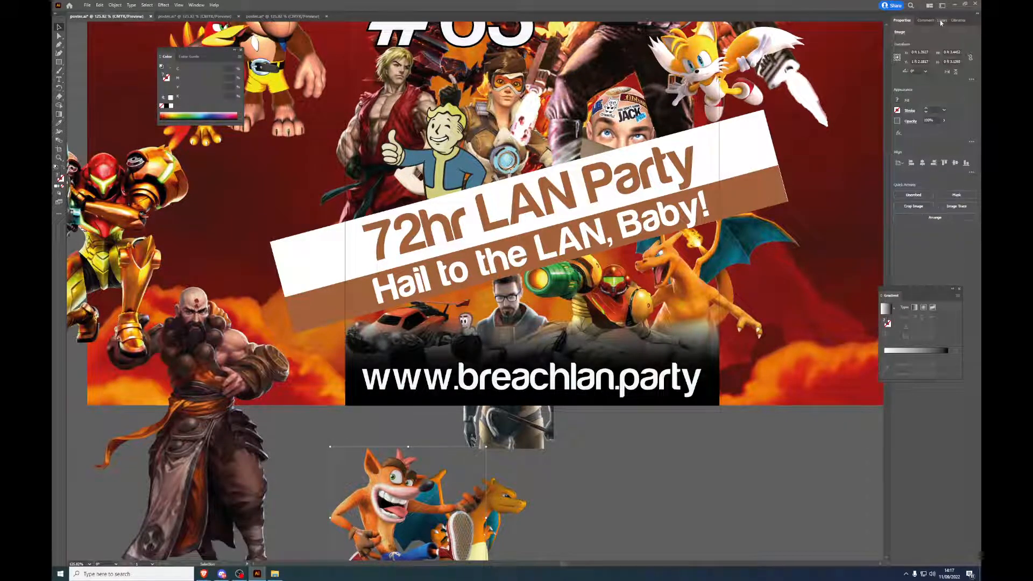
{"action": "left_click", "coordinate": [970, 215]}
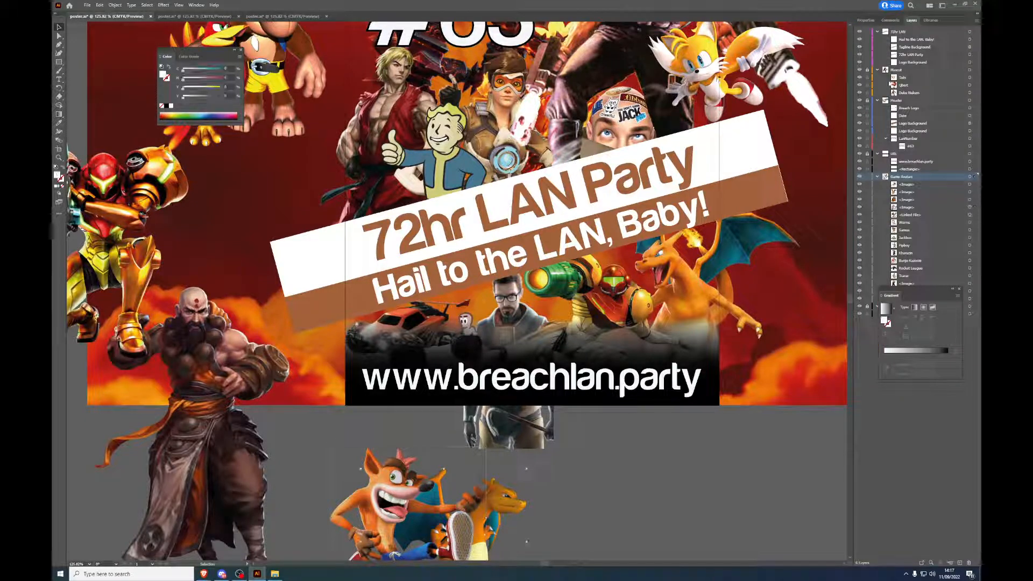
{"action": "left_click", "coordinate": [866, 20]}
{"action": "left_click", "coordinate": [931, 195]}
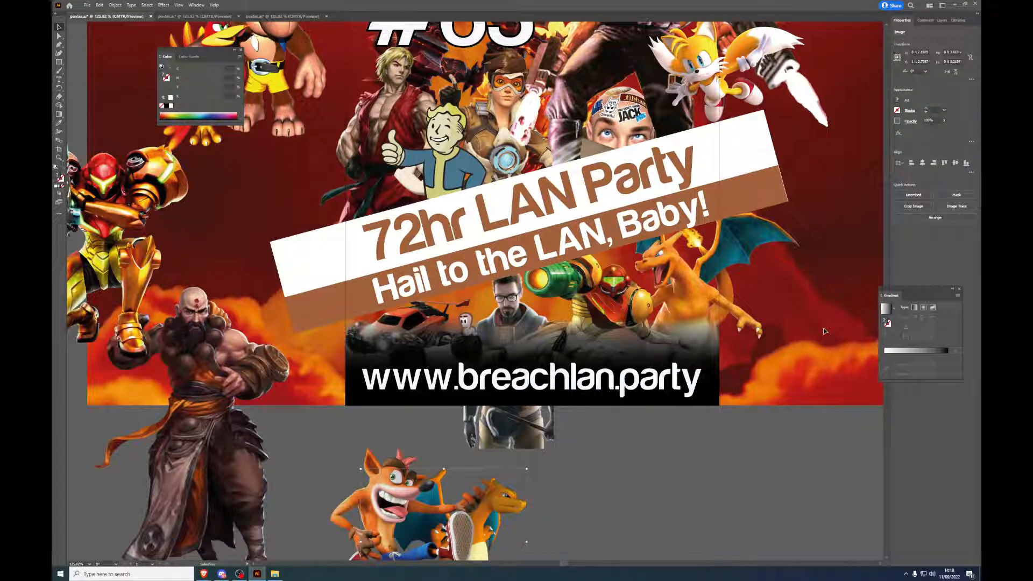
Step: Switch to File Explorer, open the BreachLAN folder under RAW, and delete the RAW - Shortcut file there
{"action": "scroll", "coordinate": [824, 331], "scroll_direction": "up", "scroll_amount": 5}
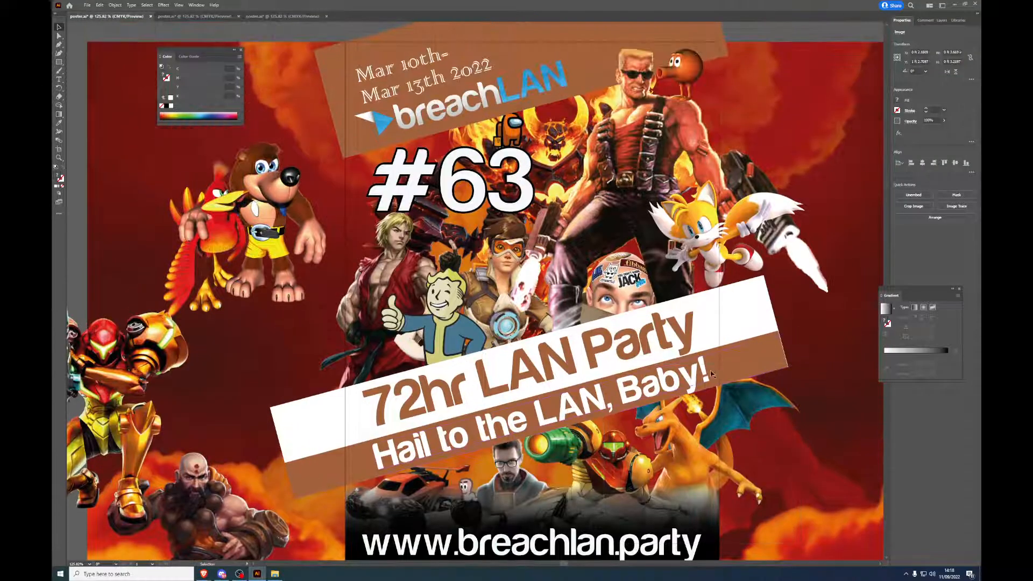
{"action": "scroll", "coordinate": [712, 375], "scroll_direction": "down", "scroll_amount": 2}
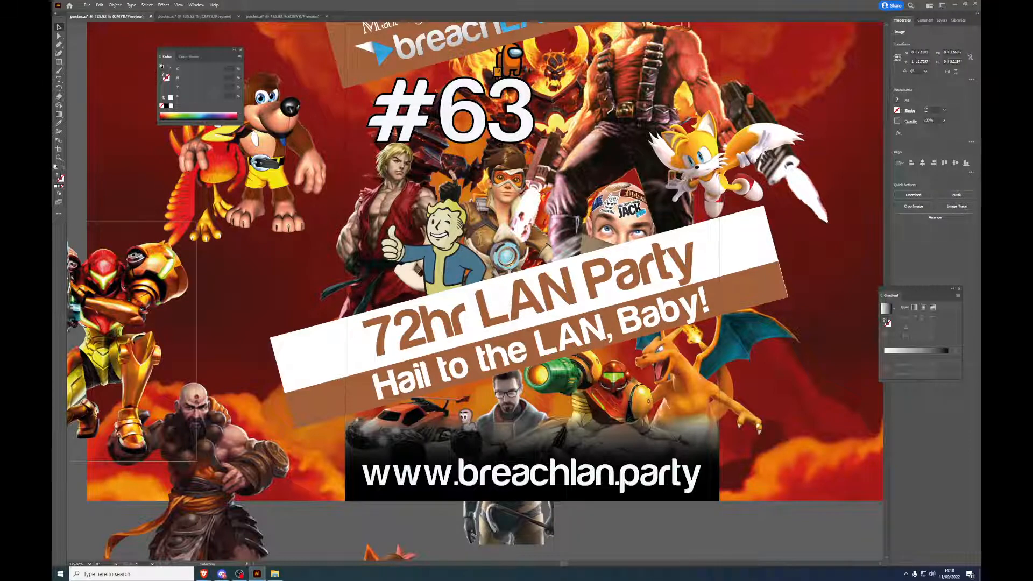
{"action": "key", "text": "alt+Tab"}
{"action": "left_click", "coordinate": [540, 106]}
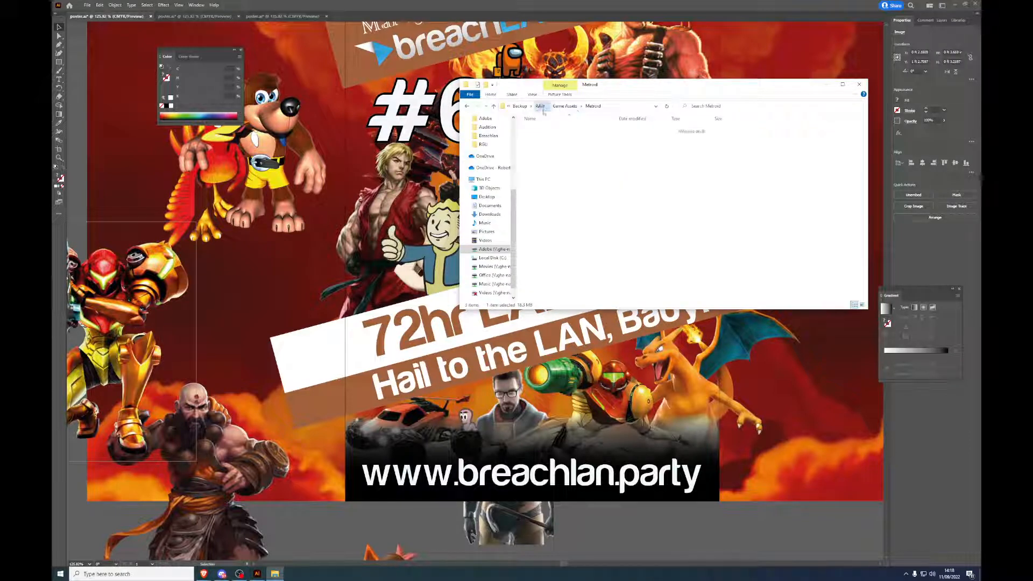
{"action": "double_click", "coordinate": [555, 139]}
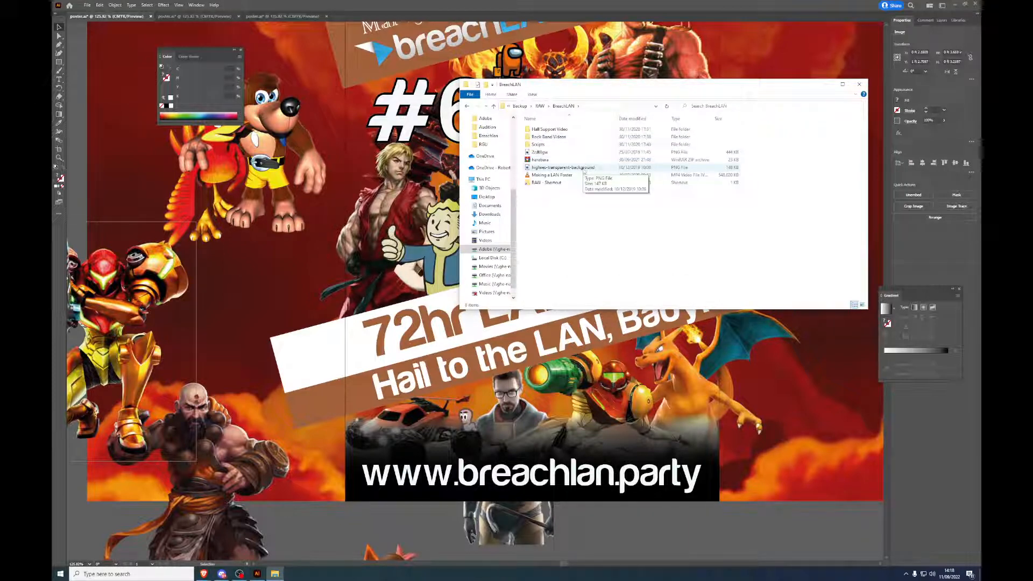
{"action": "right_click", "coordinate": [581, 183]}
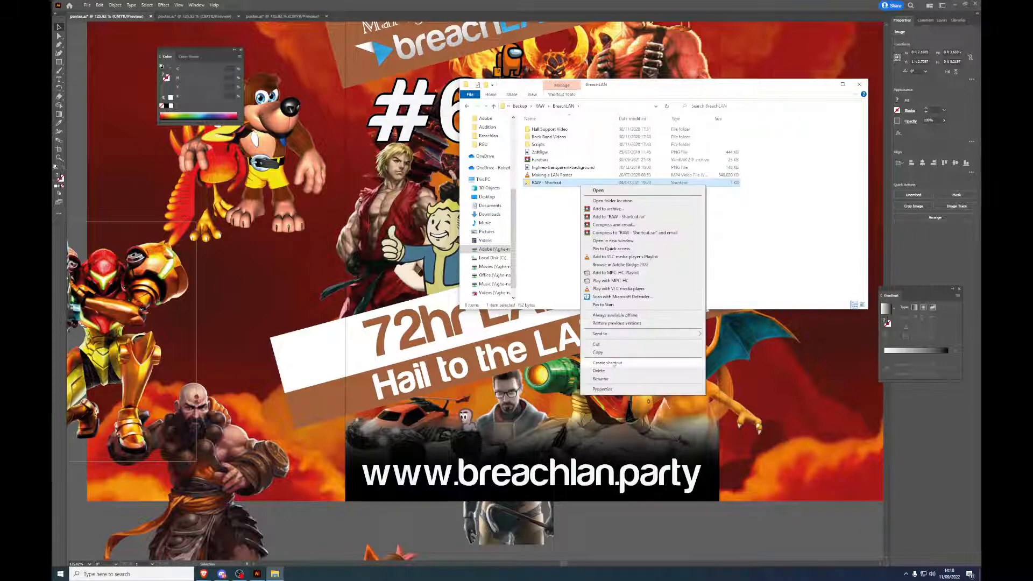
{"action": "left_click", "coordinate": [598, 371]}
{"action": "left_click", "coordinate": [544, 317]}
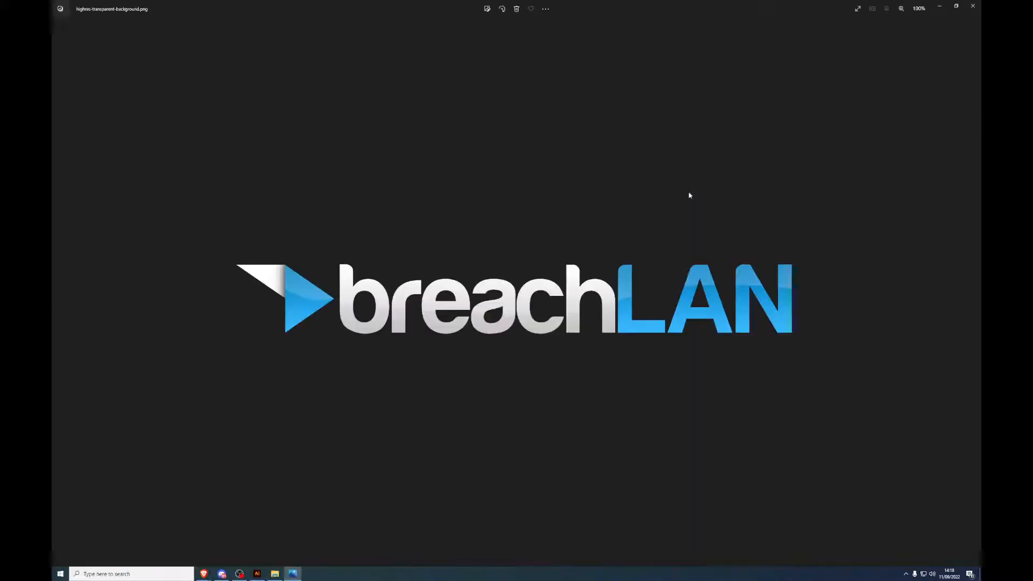
Step: Examine the lettering and arrow of the logo in highres-transparent-background.png at high magnification, and close the image
{"action": "scroll", "coordinate": [460, 298], "scroll_direction": "up", "scroll_amount": 3}
{"action": "scroll", "coordinate": [461, 298], "scroll_direction": "up", "scroll_amount": 4}
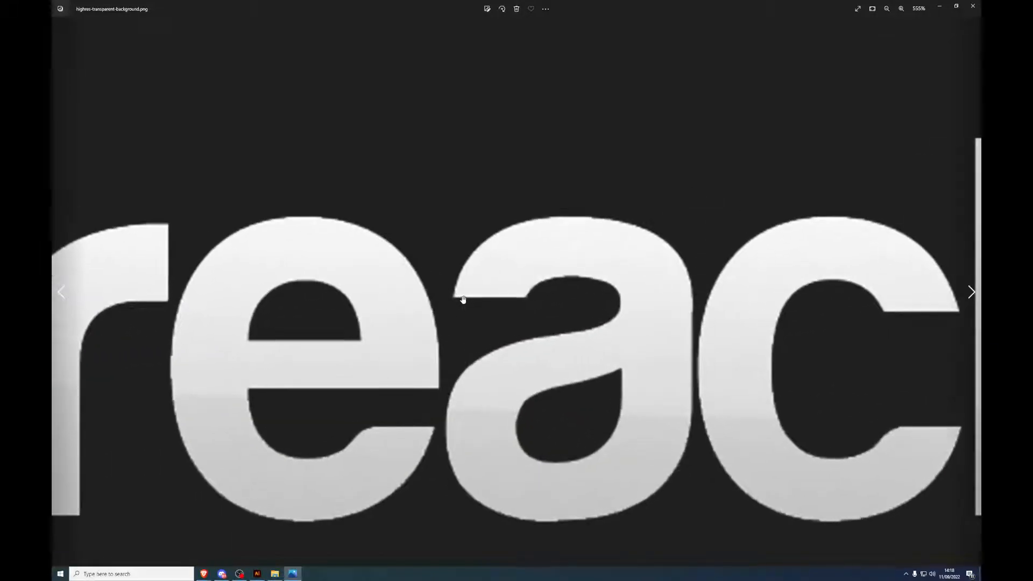
{"action": "scroll", "coordinate": [463, 300], "scroll_direction": "up", "scroll_amount": 1}
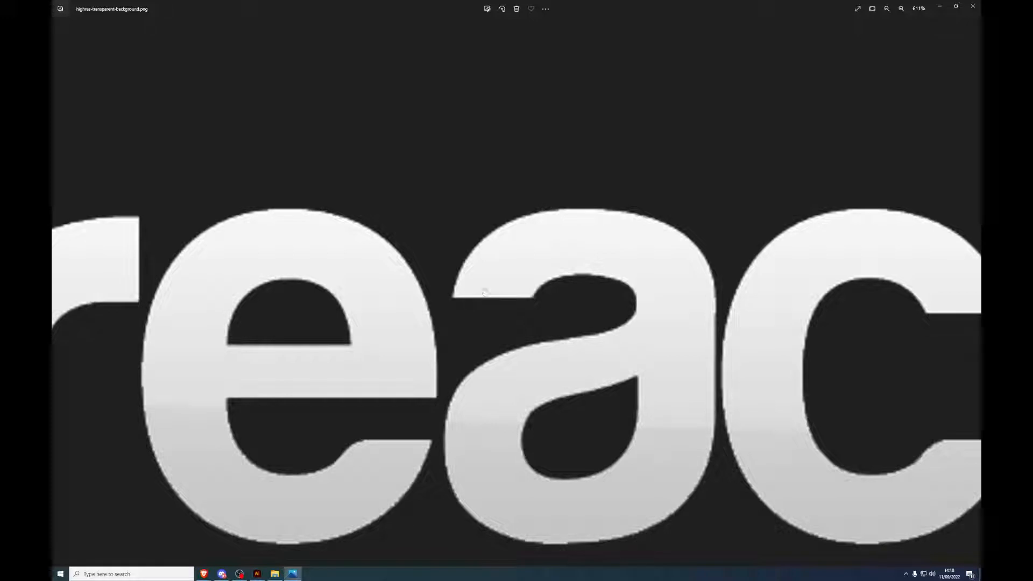
{"action": "scroll", "coordinate": [516, 287], "scroll_direction": "down", "scroll_amount": 5}
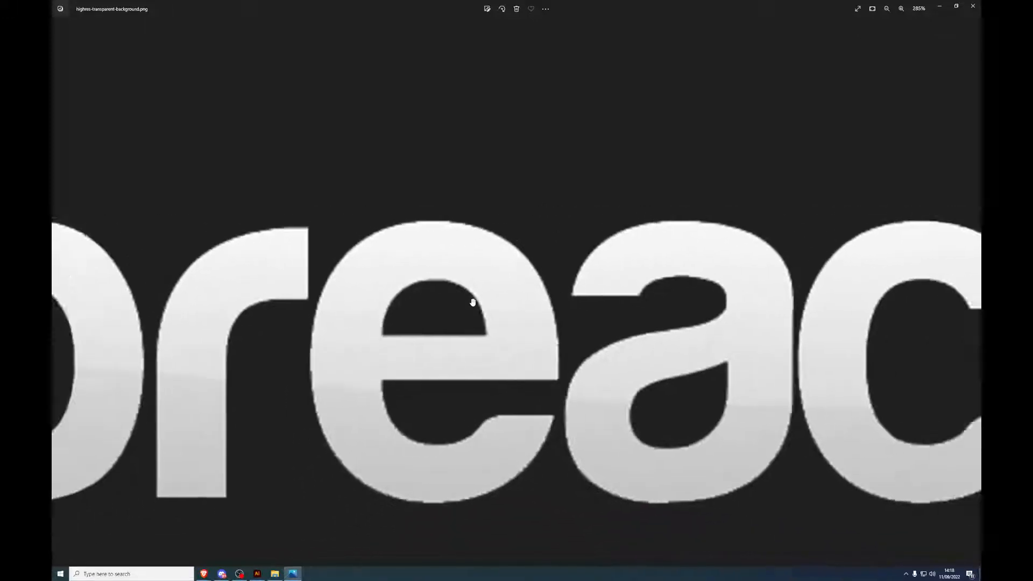
{"action": "left_click_drag", "start_coordinate": [409, 299], "coordinate": [627, 281]}
{"action": "scroll", "coordinate": [392, 280], "scroll_direction": "up", "scroll_amount": 3}
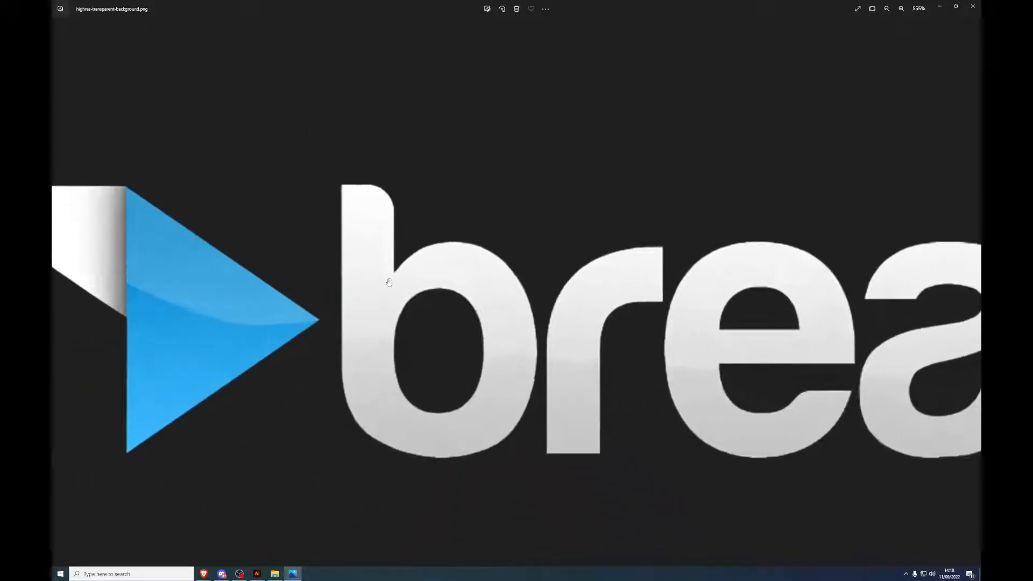
{"action": "scroll", "coordinate": [565, 302], "scroll_direction": "down", "scroll_amount": 1}
{"action": "scroll", "coordinate": [602, 319], "scroll_direction": "down", "scroll_amount": 3}
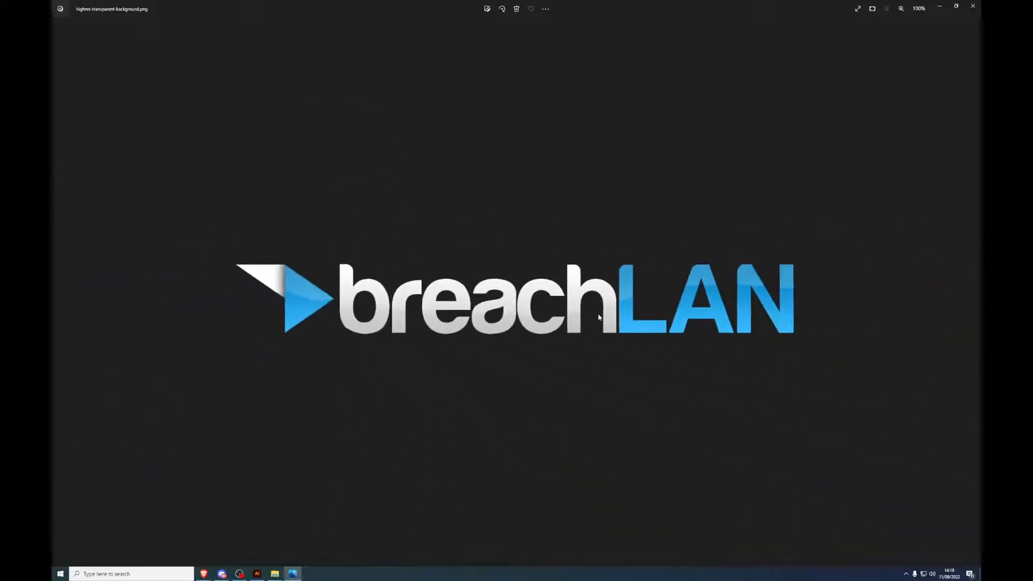
{"action": "left_click", "coordinate": [973, 6]}
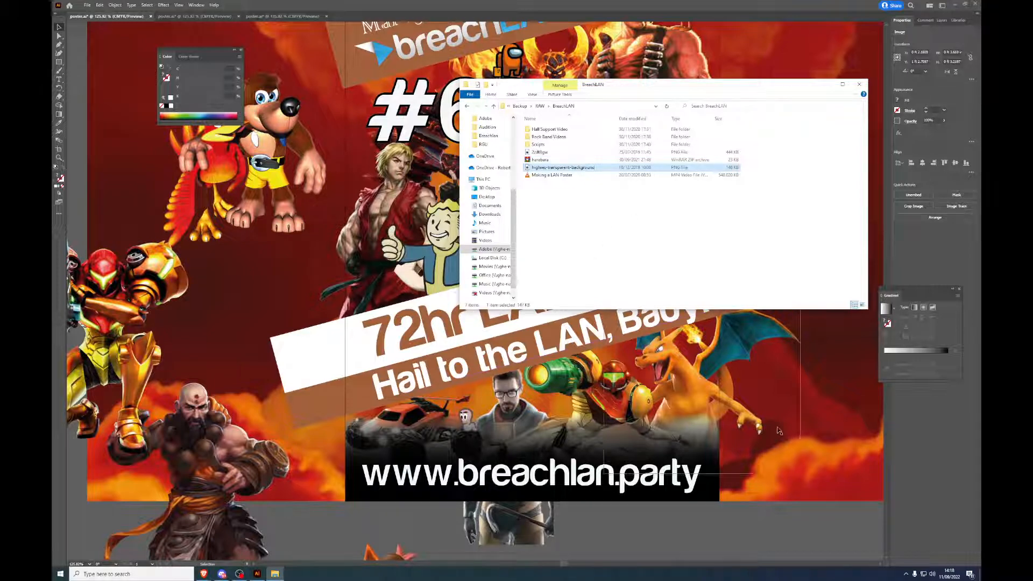
Step: Return to the #63 poster in Illustrator, clear the selection, and save the document
{"action": "left_click", "coordinate": [776, 525]}
{"action": "scroll", "coordinate": [547, 176], "scroll_direction": "up", "scroll_amount": 2}
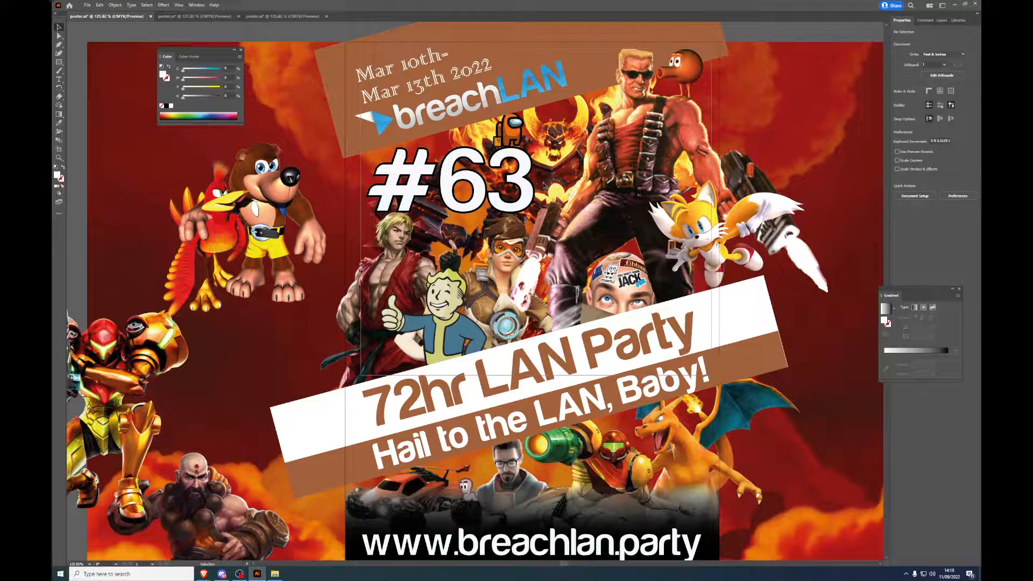
{"action": "scroll", "coordinate": [545, 186], "scroll_direction": "up", "scroll_amount": 2}
{"action": "left_click", "coordinate": [86, 5]}
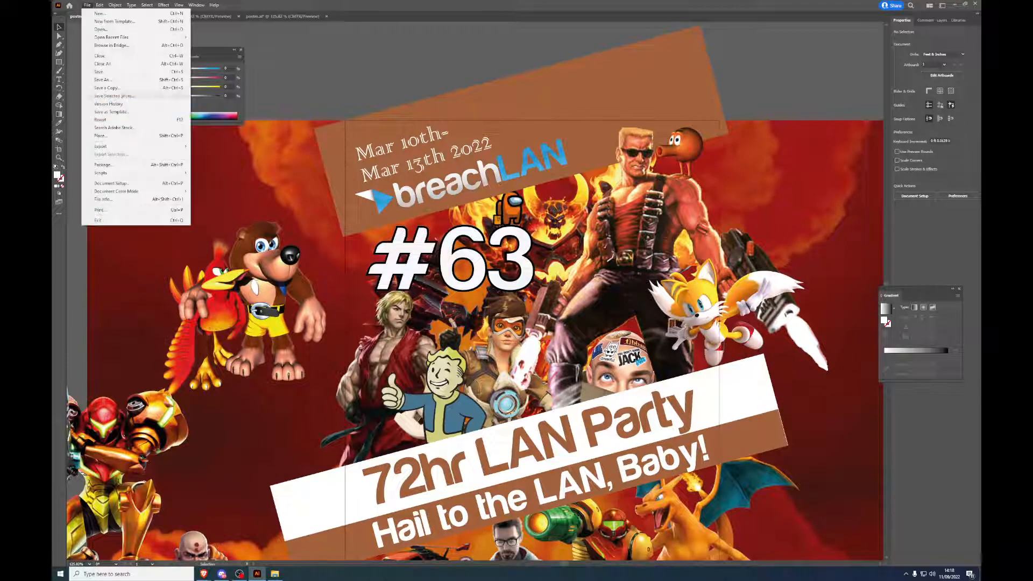
{"action": "left_click", "coordinate": [107, 72]}
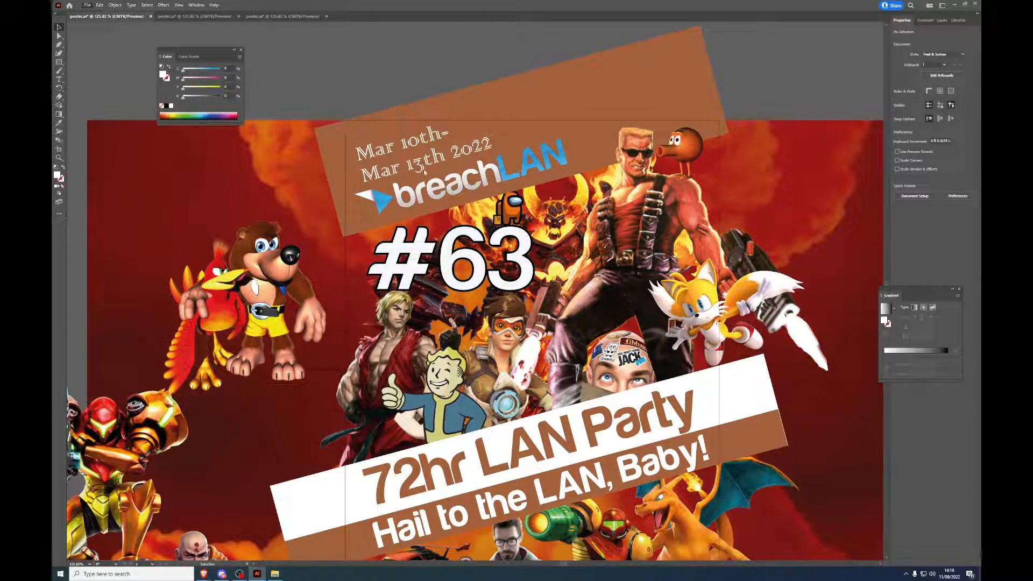
{"action": "key", "text": "ctrl+s"}
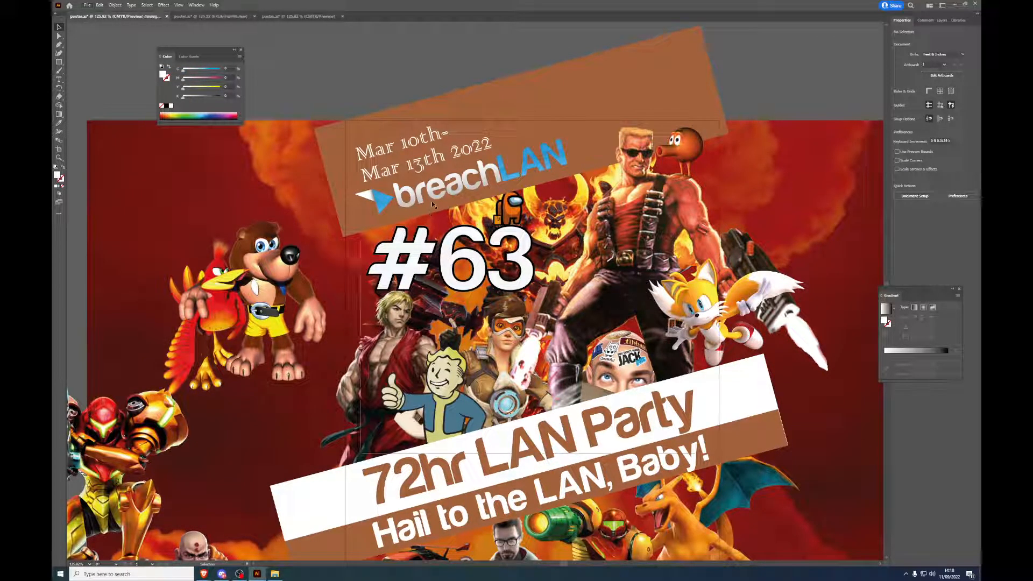
Step: Look at the open #64 poster for comparison and review the whole #63 poster again
{"action": "left_click", "coordinate": [208, 17]}
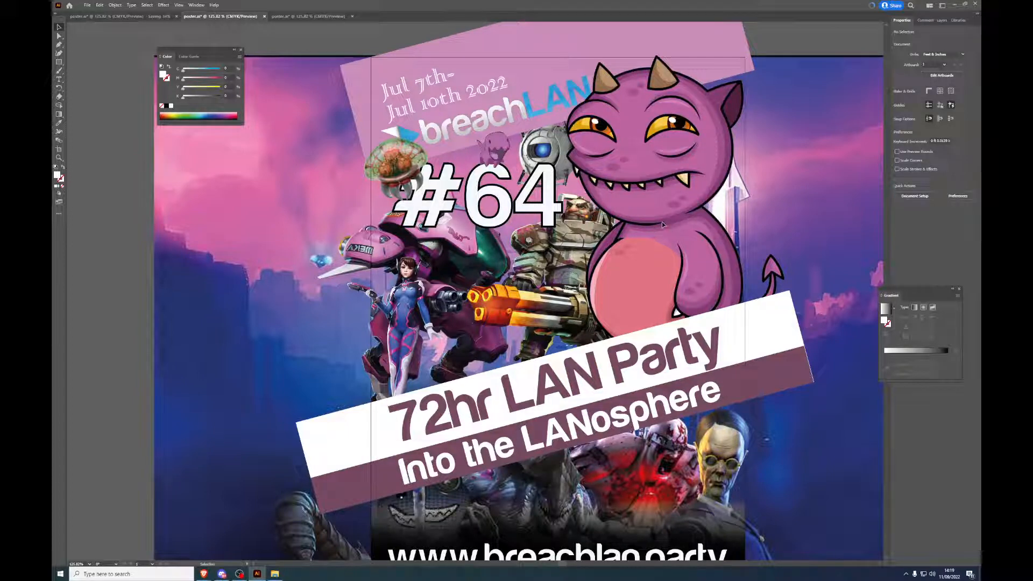
{"action": "left_click", "coordinate": [141, 16]}
{"action": "scroll", "coordinate": [447, 271], "scroll_direction": "down", "scroll_amount": 3}
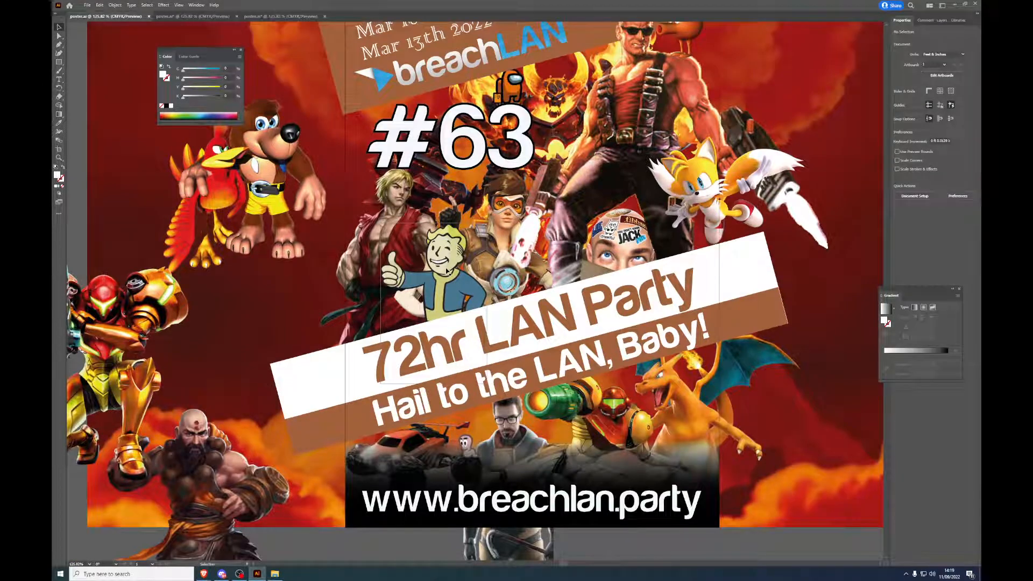
{"action": "scroll", "coordinate": [447, 271], "scroll_direction": "up", "scroll_amount": 3}
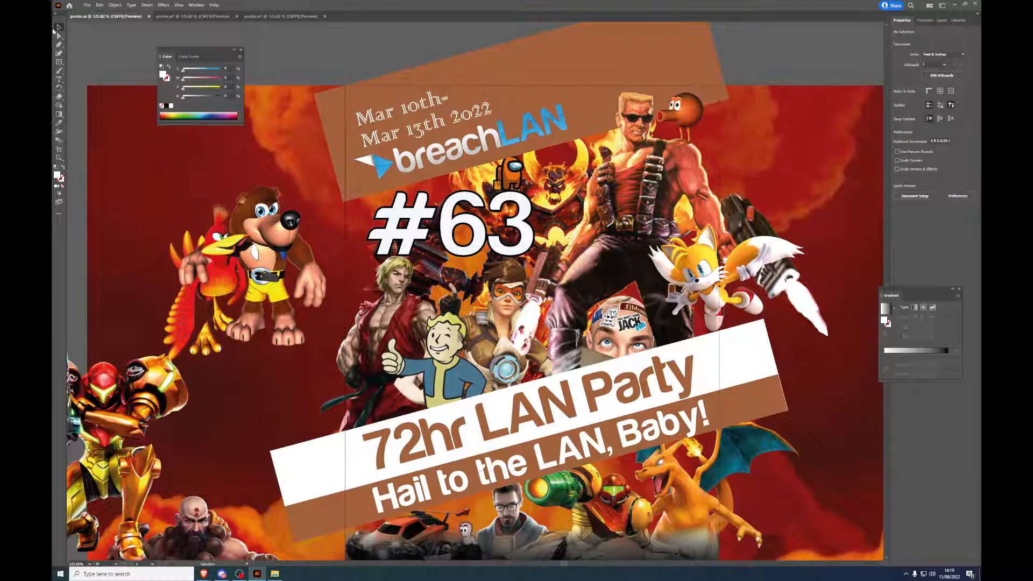
Step: Lock the layer that holds the game character images
{"action": "left_click", "coordinate": [59, 28]}
{"action": "left_click", "coordinate": [959, 20]}
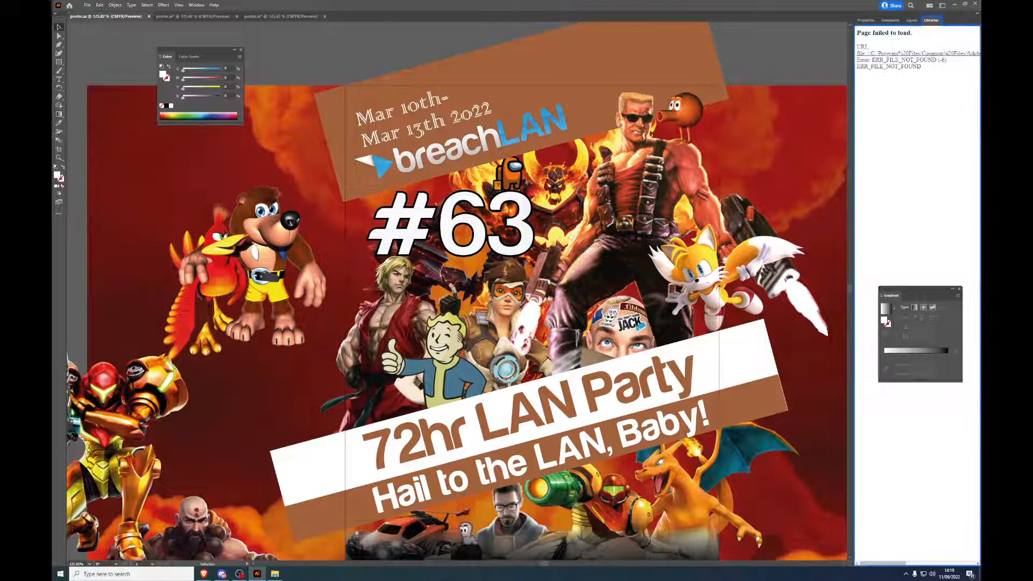
{"action": "left_click", "coordinate": [913, 20]}
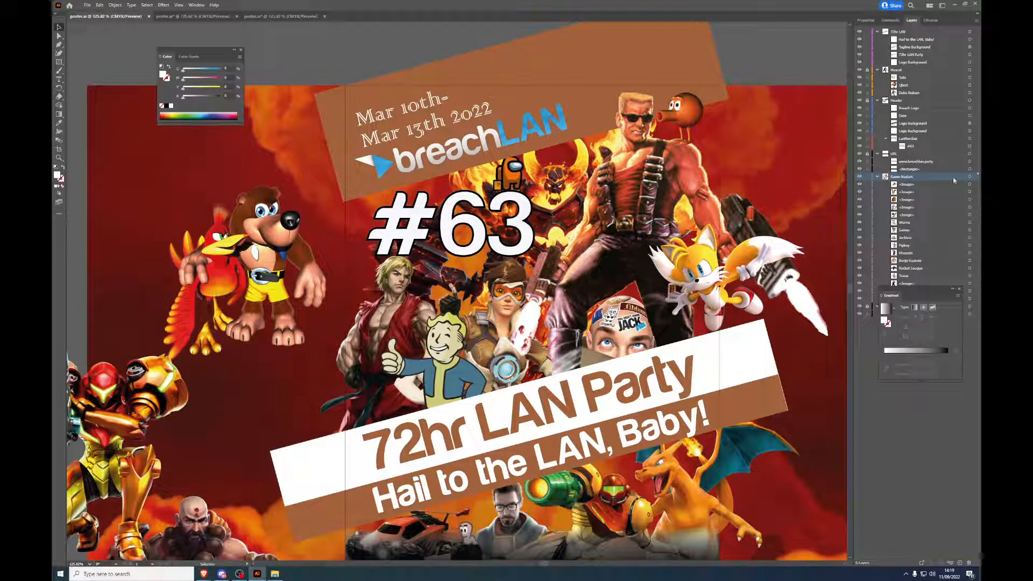
{"action": "left_click", "coordinate": [868, 177]}
Step: Recolour the brown logo background in the header with the dark red sampled from the poster's backdrop
{"action": "left_click", "coordinate": [971, 123]}
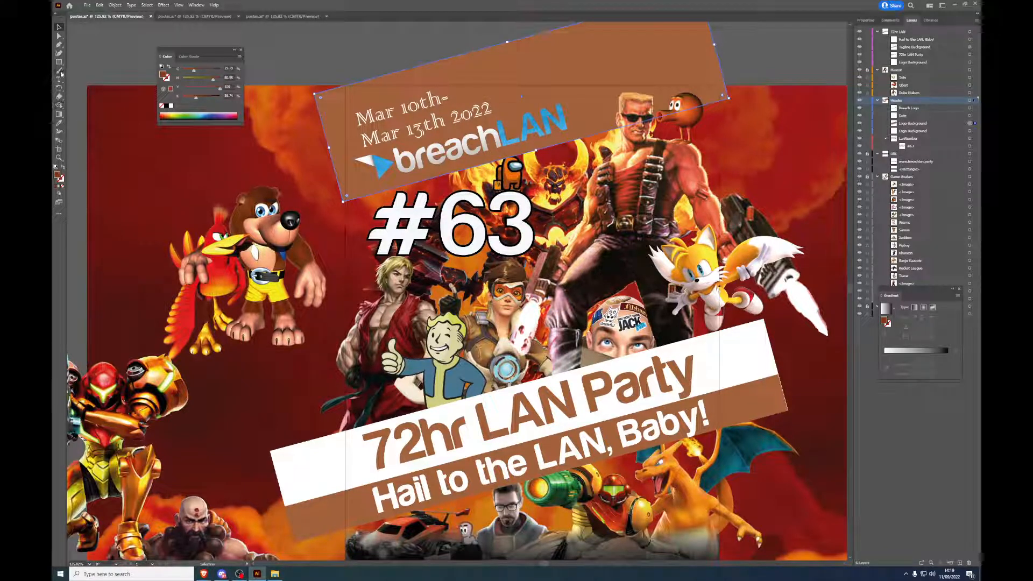
{"action": "left_click", "coordinate": [59, 122]}
{"action": "left_click", "coordinate": [178, 190]}
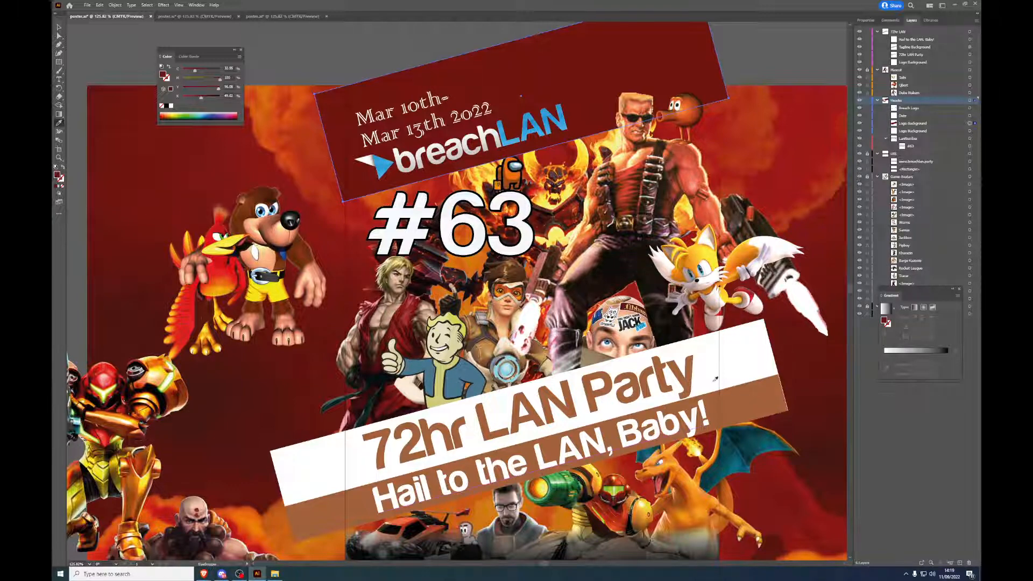
Step: Recolour the brown tagline background behind "Hail to the LAN, Baby!" with the dark red sampled from the header
{"action": "key", "text": "v"}
{"action": "left_click", "coordinate": [755, 391]}
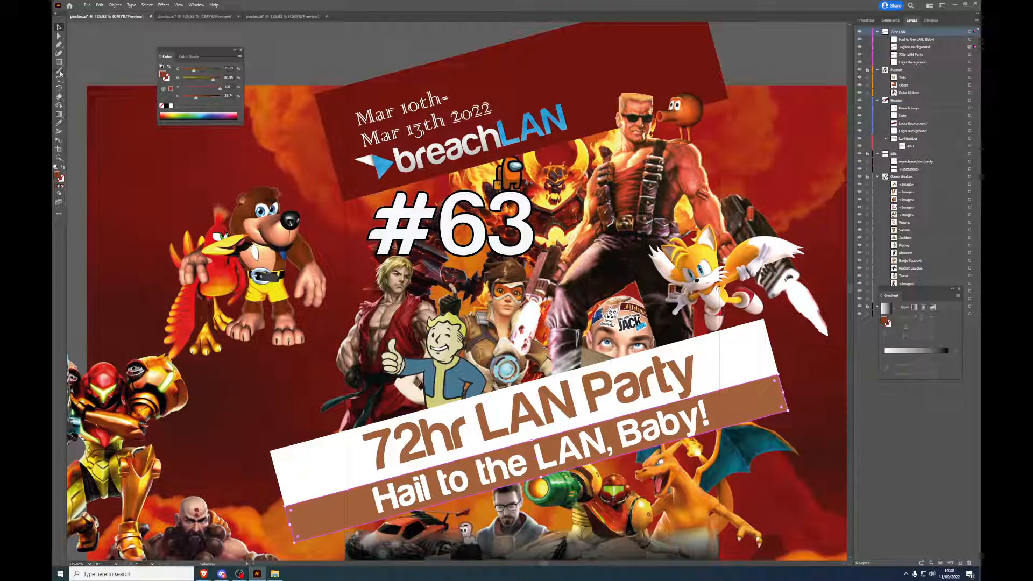
{"action": "left_click", "coordinate": [59, 123]}
{"action": "left_click", "coordinate": [531, 59]}
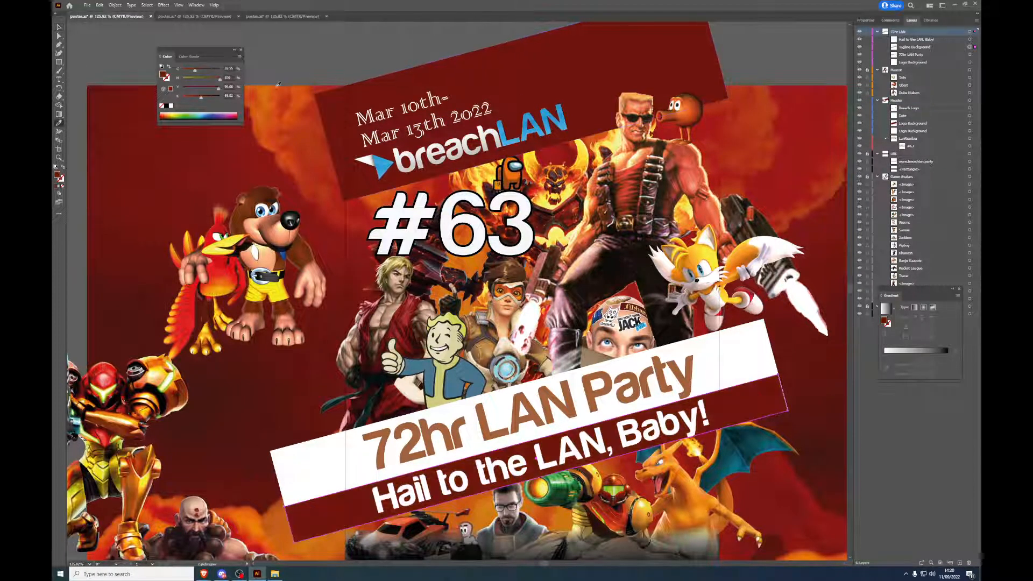
{"action": "key", "text": "v"}
{"action": "double_click", "coordinate": [544, 401]}
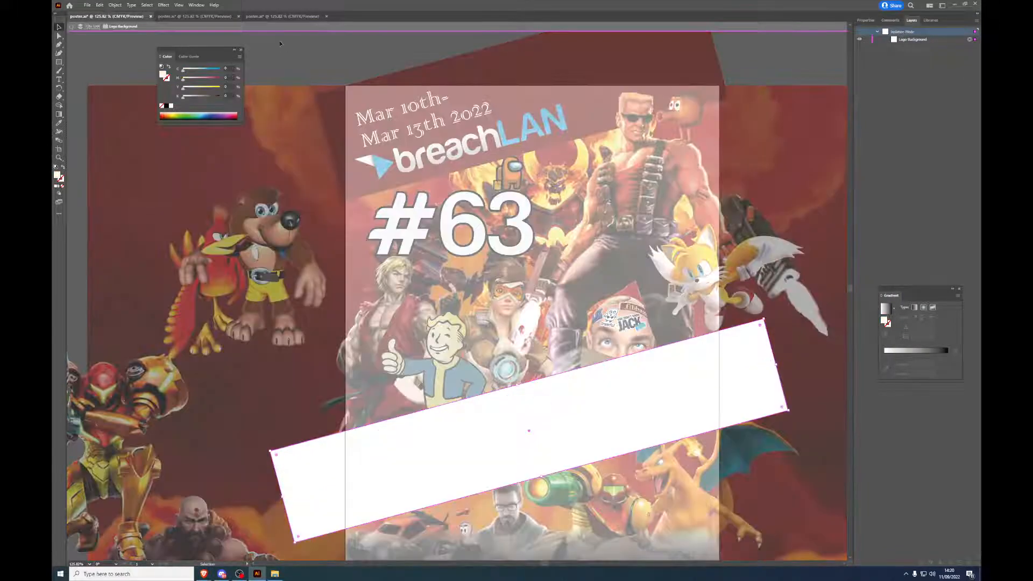
{"action": "double_click", "coordinate": [229, 36]}
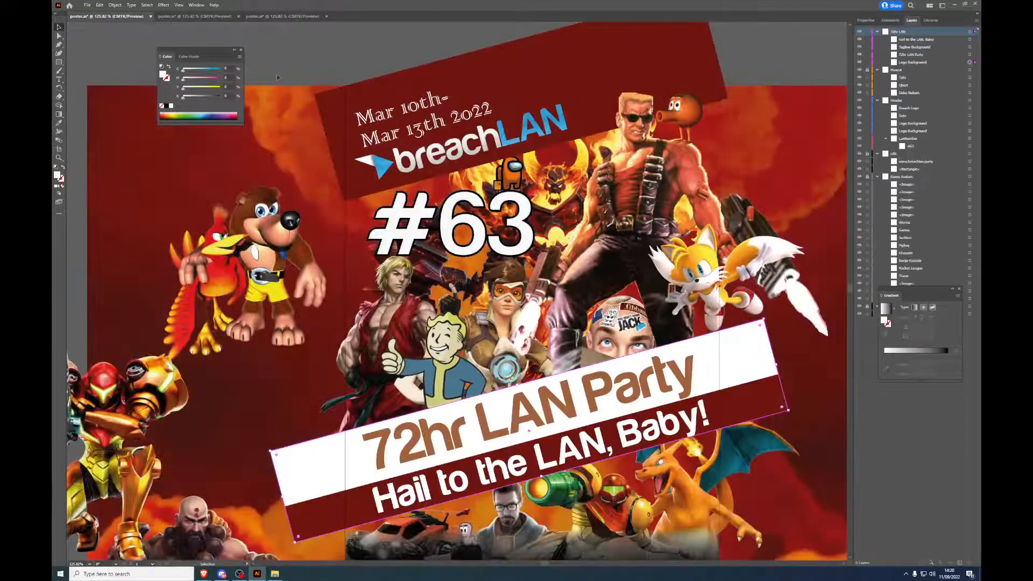
Step: Lock the tagline, the banner backgrounds and the Header layer, and select all of the "72hr LAN Party" title text
{"action": "left_click", "coordinate": [590, 395]}
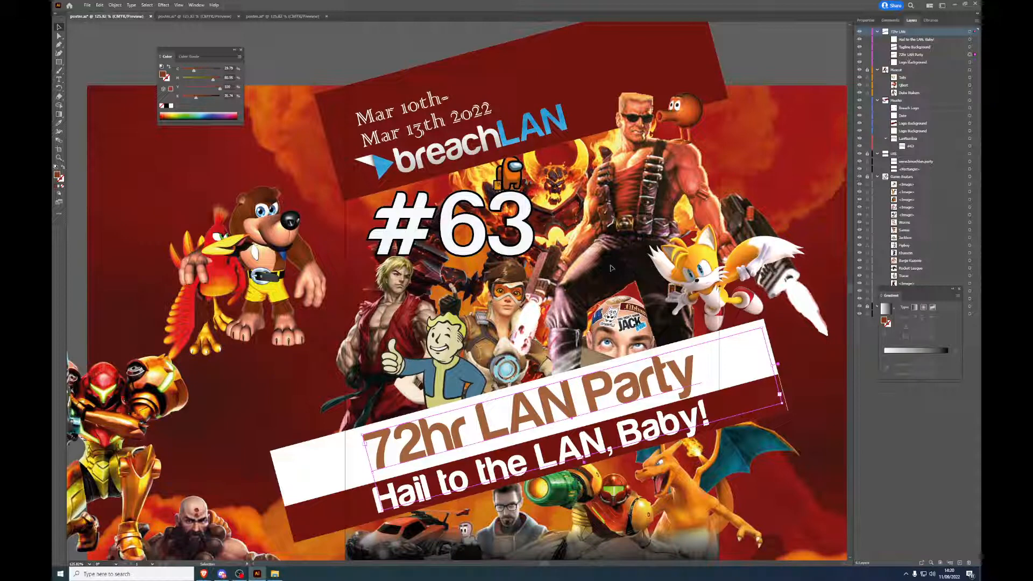
{"action": "left_click", "coordinate": [867, 47]}
{"action": "left_click", "coordinate": [868, 40]}
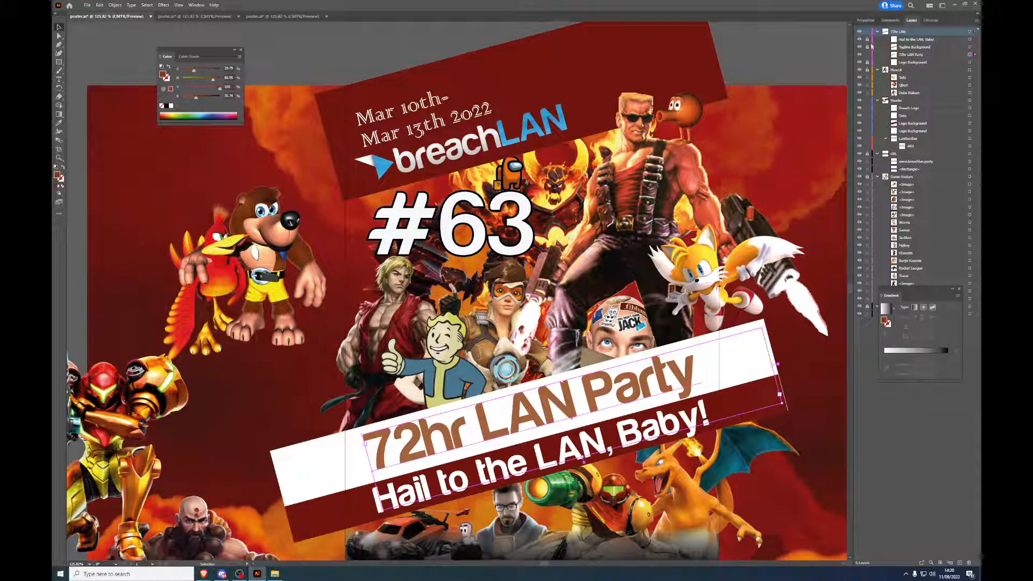
{"action": "left_click", "coordinate": [868, 100]}
{"action": "key", "text": "t"}
{"action": "double_click", "coordinate": [591, 395]}
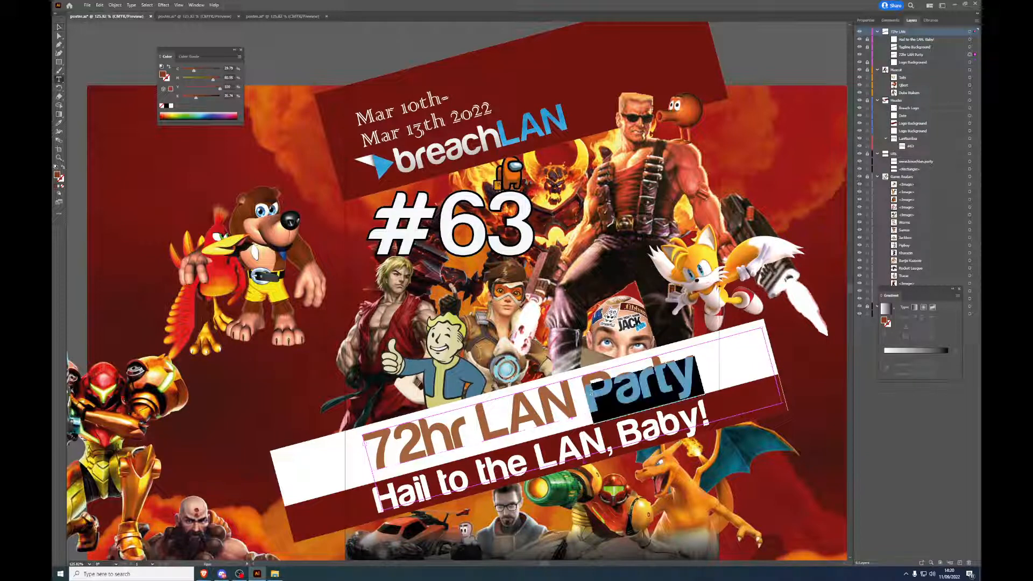
{"action": "key", "text": "ctrl+a"}
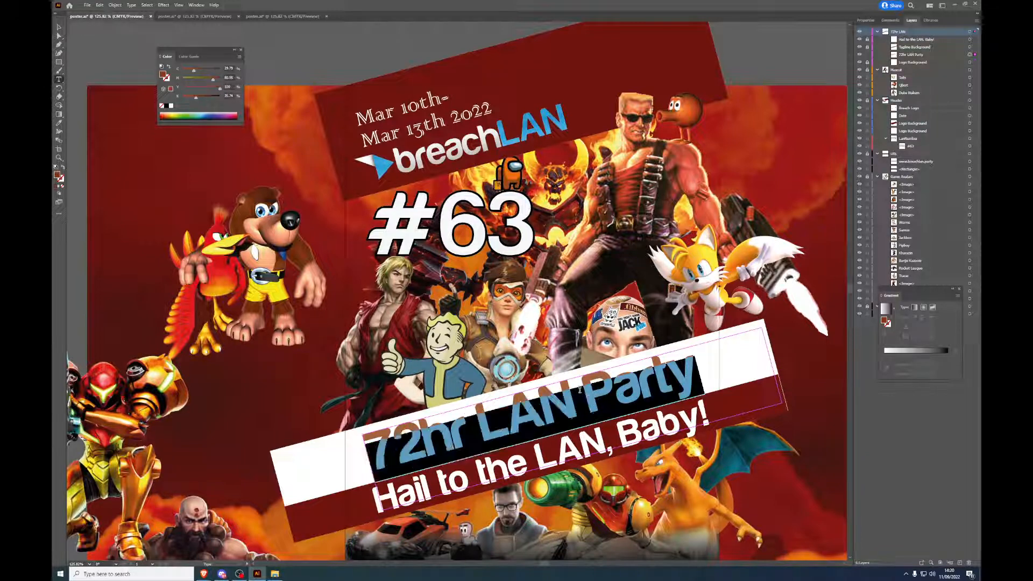
Step: Try to recolour the selected "72hr LAN Party" text with the Eyedropper by sampling the header, and undo the attempts
{"action": "left_click", "coordinate": [60, 126]}
{"action": "left_click", "coordinate": [425, 89]}
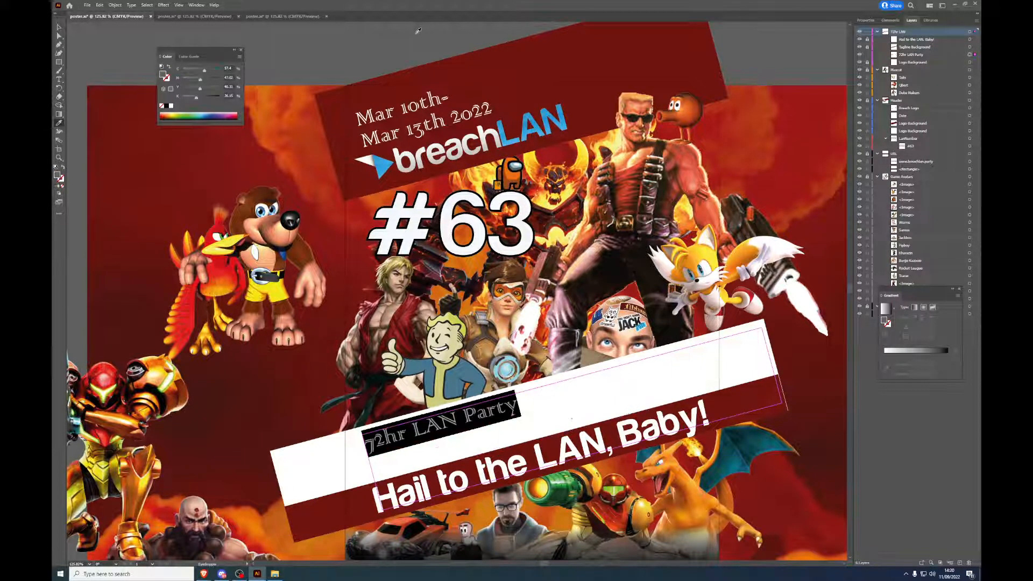
{"action": "key", "text": "ctrl+z"}
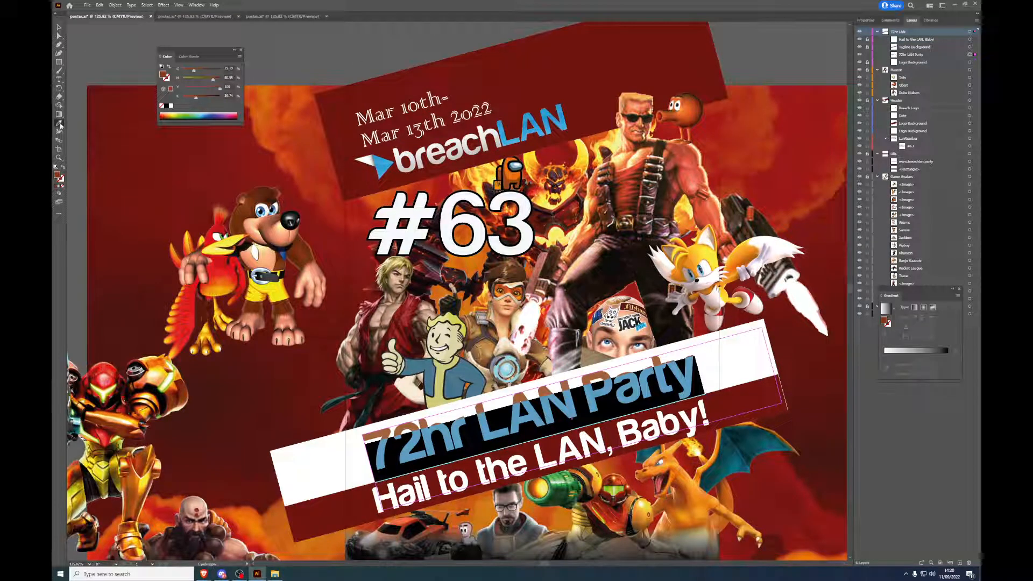
{"action": "left_click", "coordinate": [587, 68]}
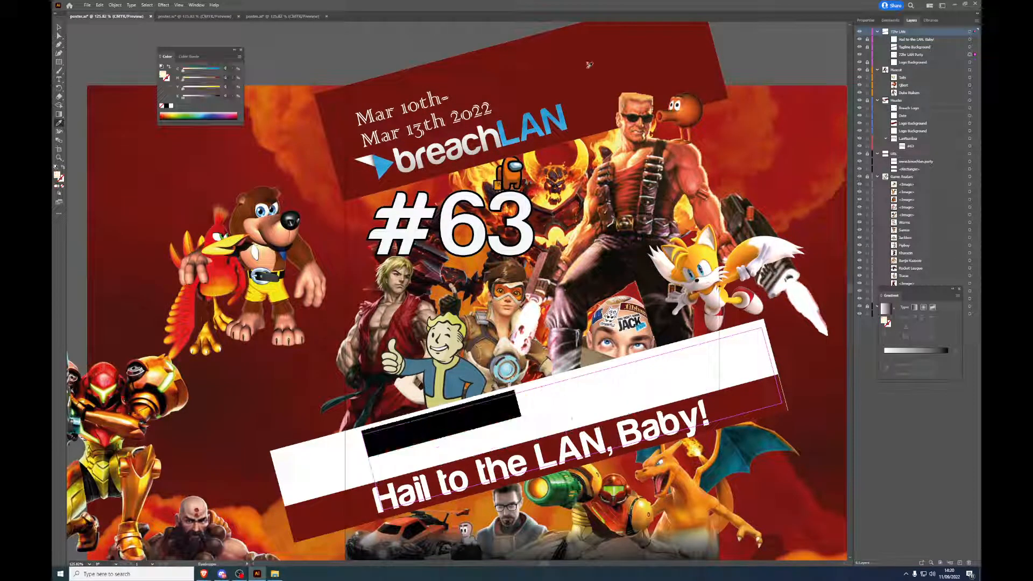
{"action": "key", "text": "ctrl+z"}
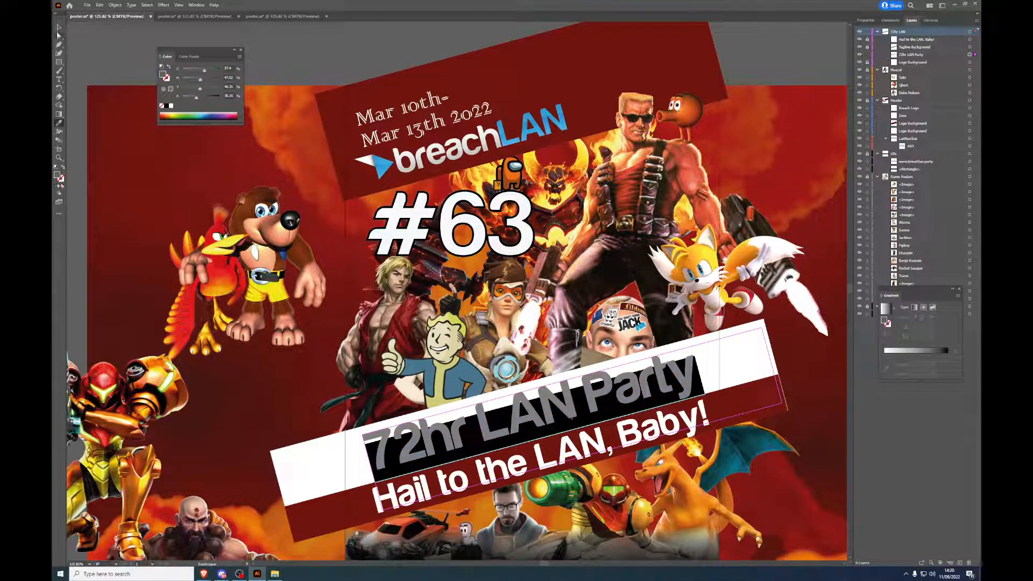
Step: Recolour the "72hr LAN Party" text with the header's dark red, keeping its font, and clear the selection
{"action": "left_click", "coordinate": [568, 41]}
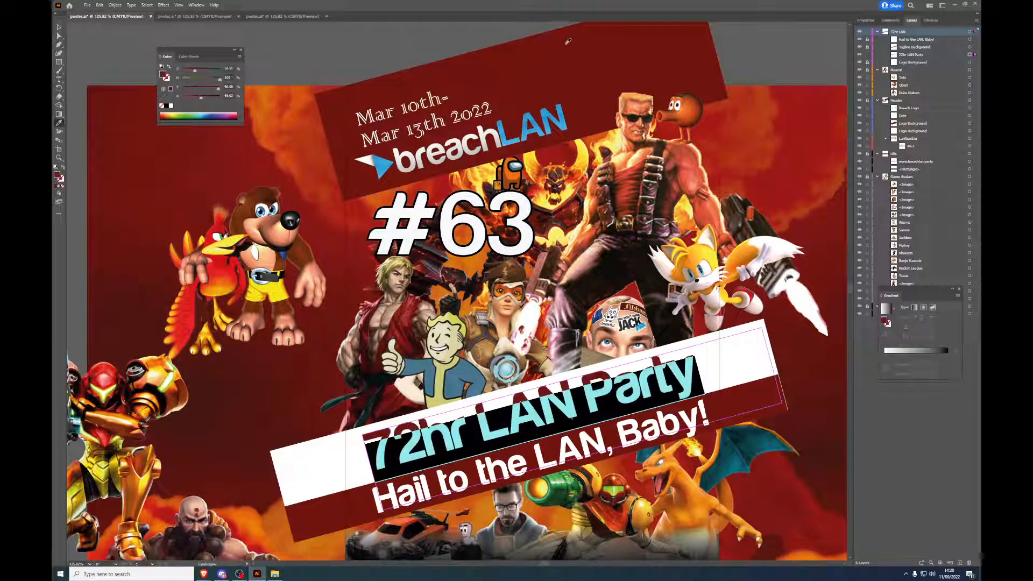
{"action": "key", "text": "v"}
{"action": "left_click", "coordinate": [321, 76]}
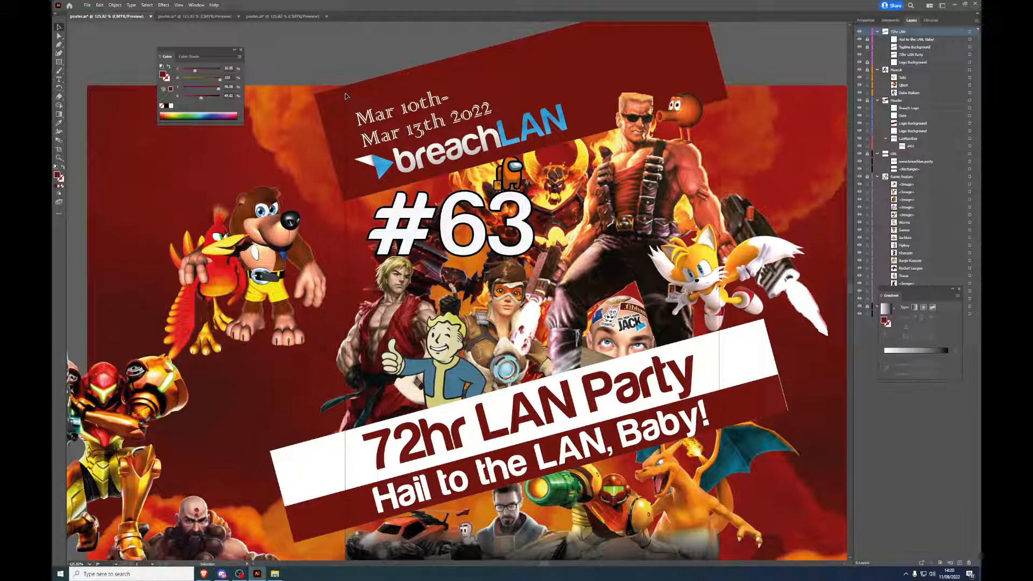
Step: Export the #63 poster's artboard for screens as a PNG at 2x scale
{"action": "left_click", "coordinate": [90, 565]}
{"action": "left_click", "coordinate": [93, 559]}
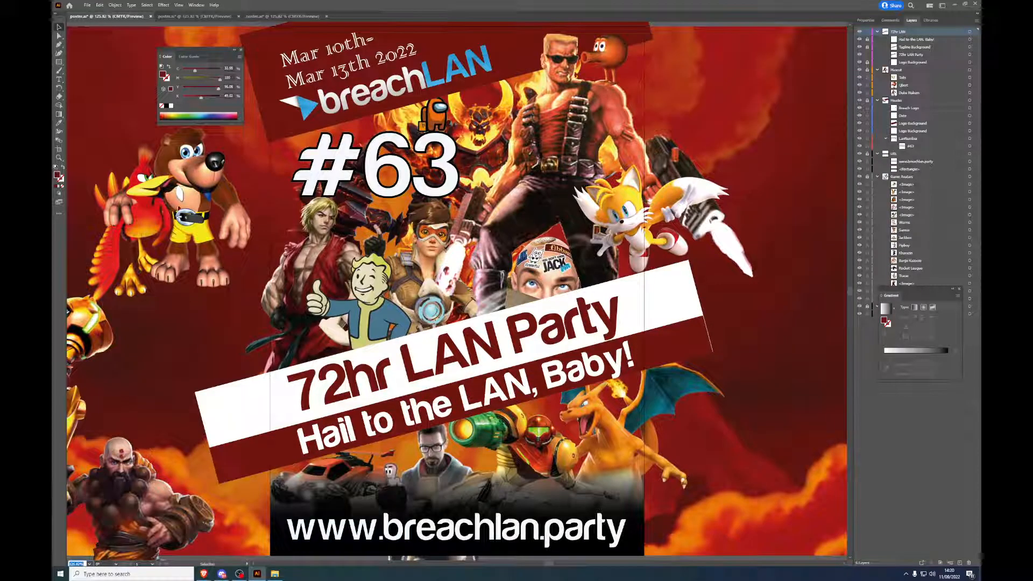
{"action": "left_click", "coordinate": [87, 5]}
{"action": "mouse_move", "coordinate": [153, 149]}
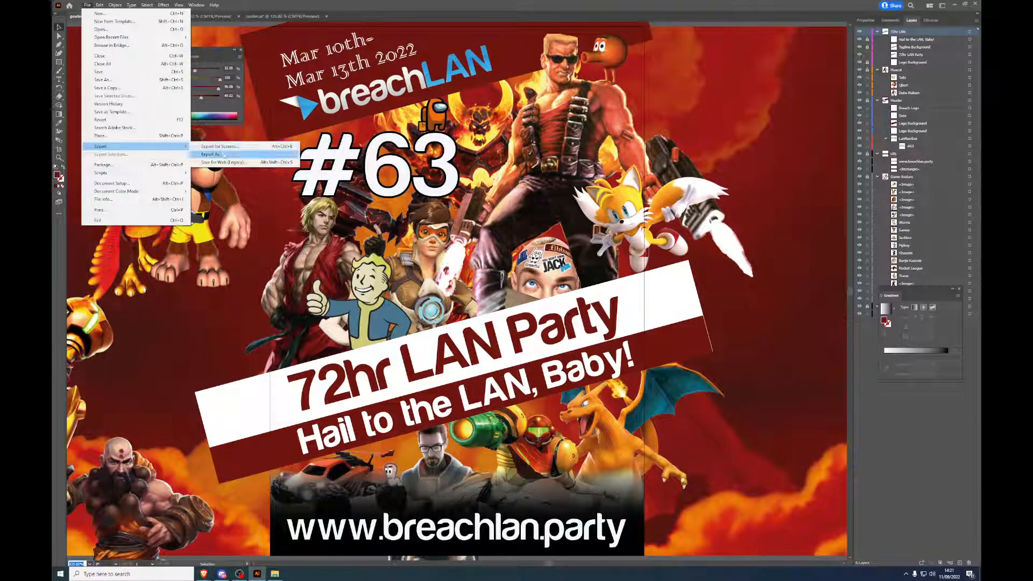
{"action": "left_click", "coordinate": [221, 146]}
{"action": "left_click", "coordinate": [412, 215]}
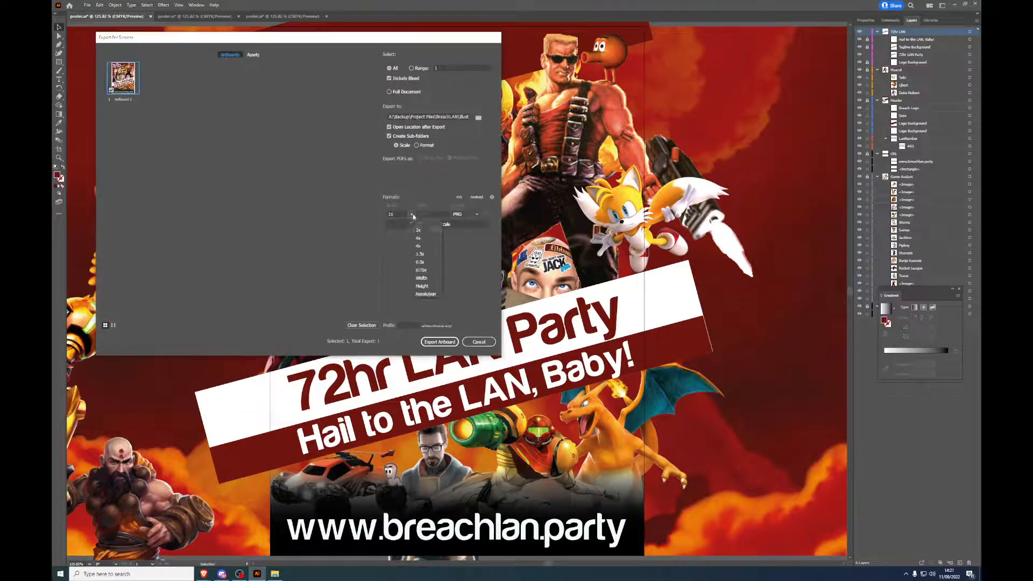
{"action": "left_click", "coordinate": [423, 237]}
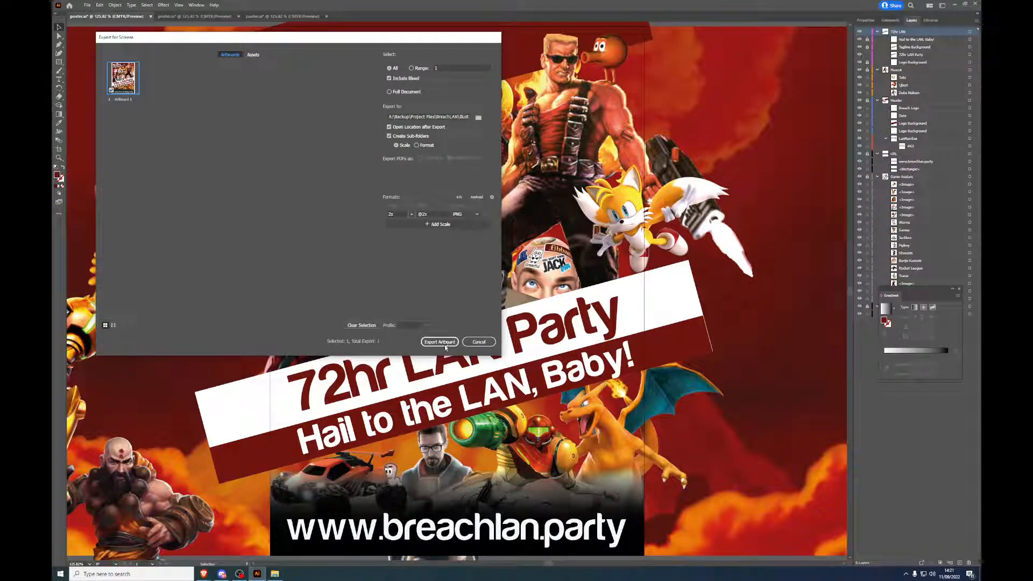
{"action": "left_click", "coordinate": [445, 343]}
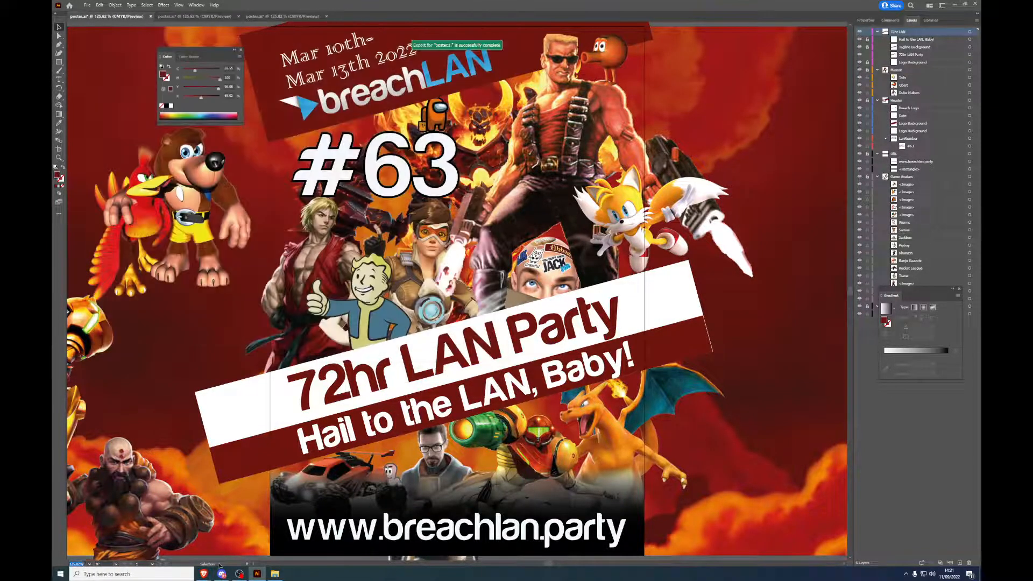
Step: Open the exported Artboard 1@2x image from the 2x folder, examine its logo, characters and banner up close, and close it
{"action": "double_click", "coordinate": [545, 147]}
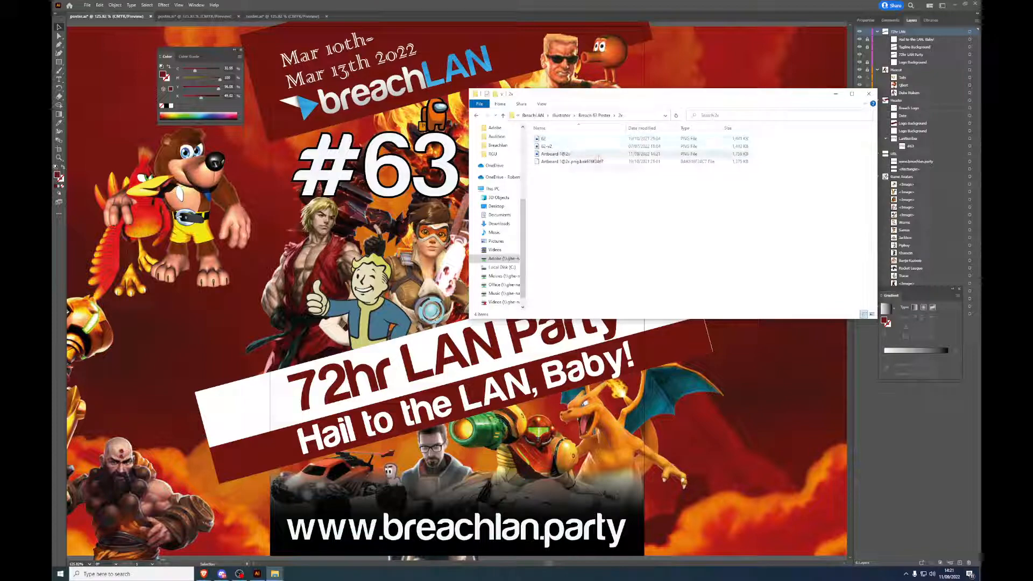
{"action": "double_click", "coordinate": [560, 154]}
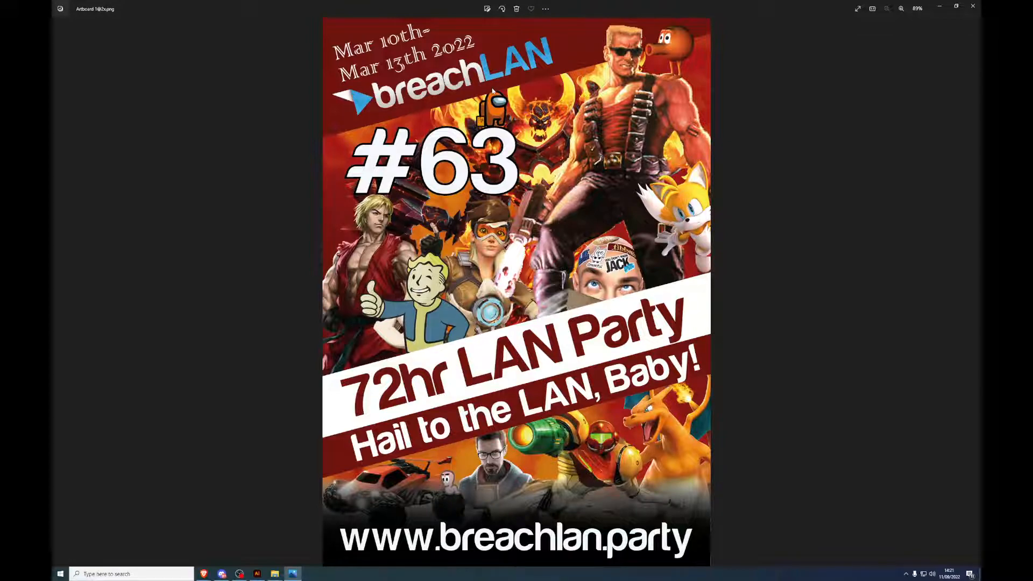
{"action": "scroll", "coordinate": [446, 95], "scroll_direction": "up", "scroll_amount": 10}
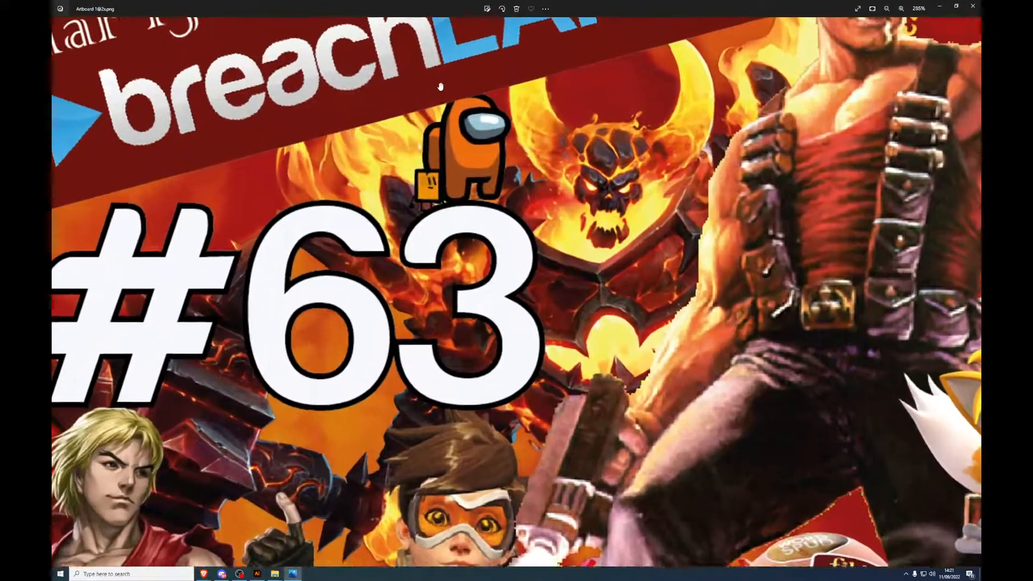
{"action": "scroll", "coordinate": [485, 178], "scroll_direction": "up", "scroll_amount": 5}
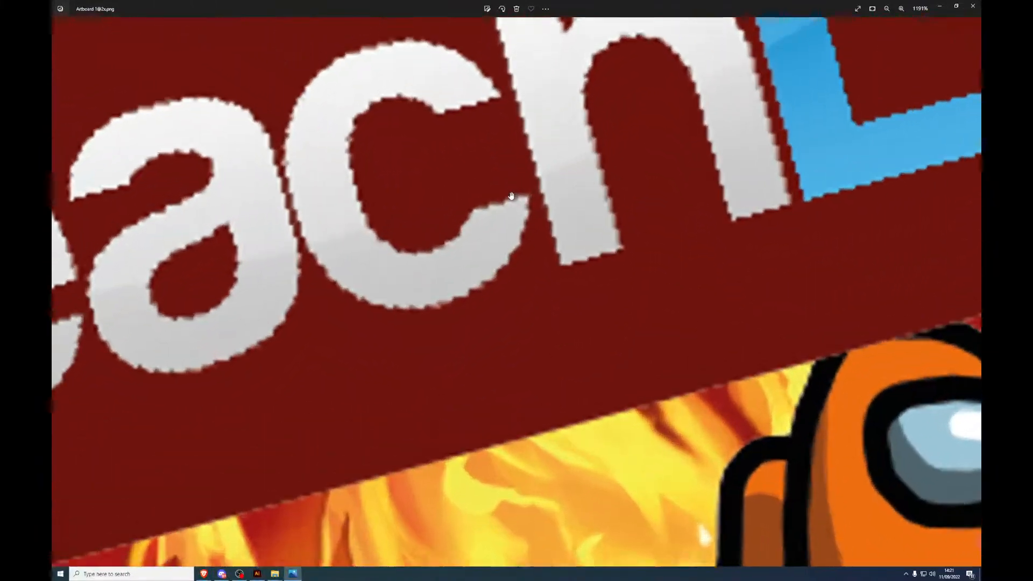
{"action": "scroll", "coordinate": [552, 232], "scroll_direction": "down", "scroll_amount": 12}
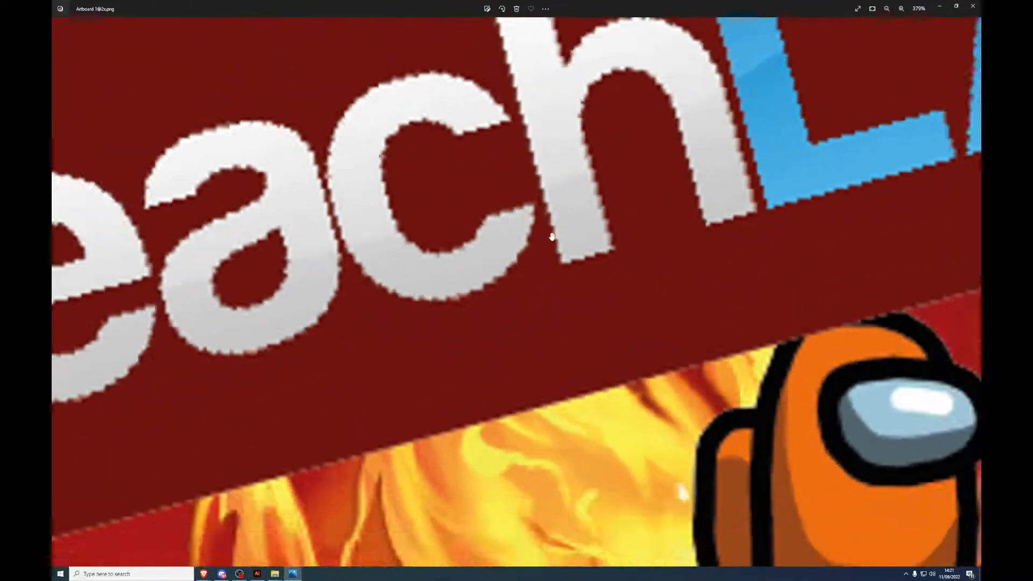
{"action": "scroll", "coordinate": [552, 232], "scroll_direction": "down", "scroll_amount": 3}
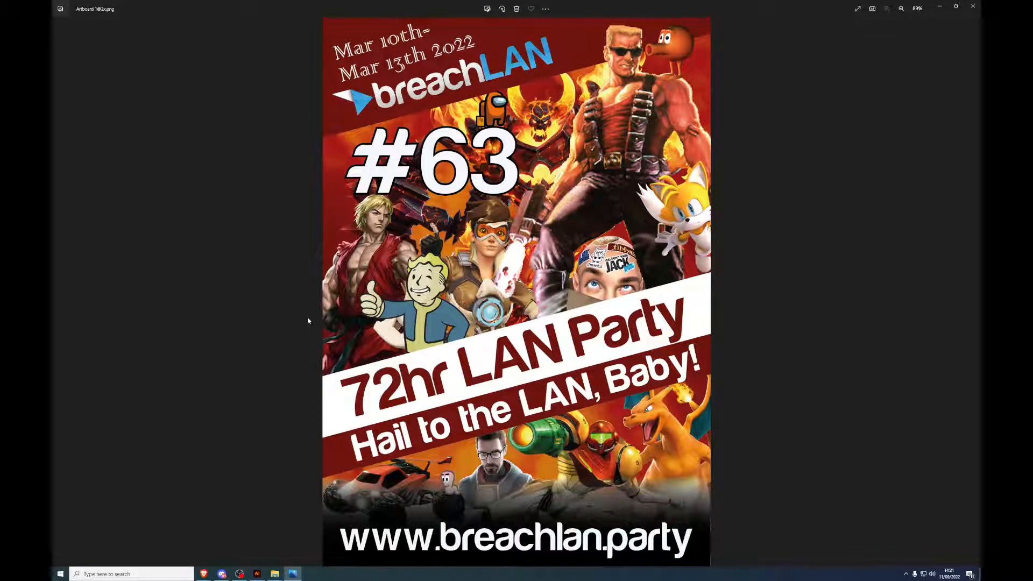
{"action": "scroll", "coordinate": [555, 441], "scroll_direction": "up", "scroll_amount": 4}
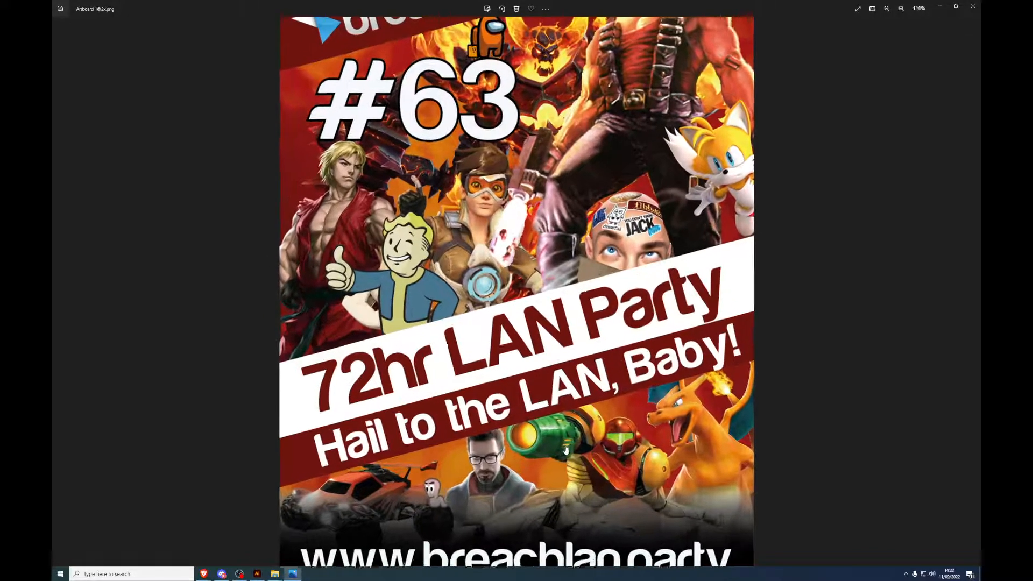
{"action": "left_click_drag", "start_coordinate": [573, 455], "coordinate": [554, 314]}
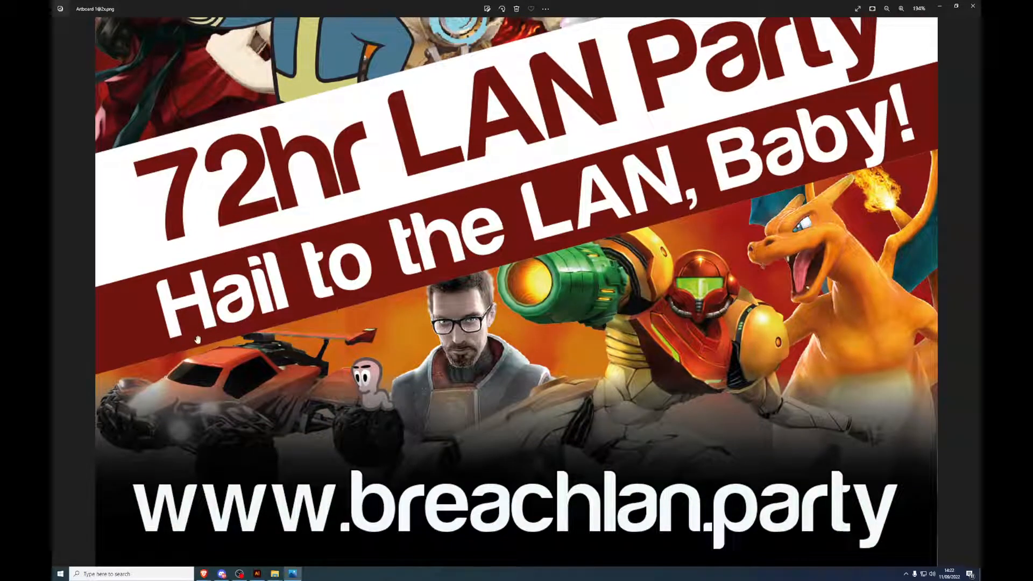
{"action": "scroll", "coordinate": [748, 231], "scroll_direction": "down", "scroll_amount": 4}
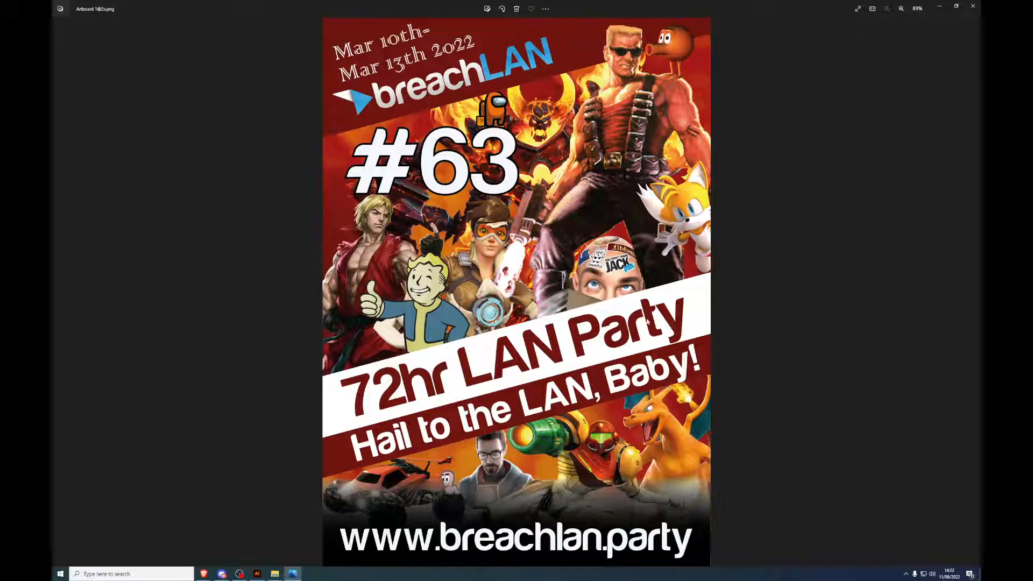
{"action": "left_click", "coordinate": [973, 6]}
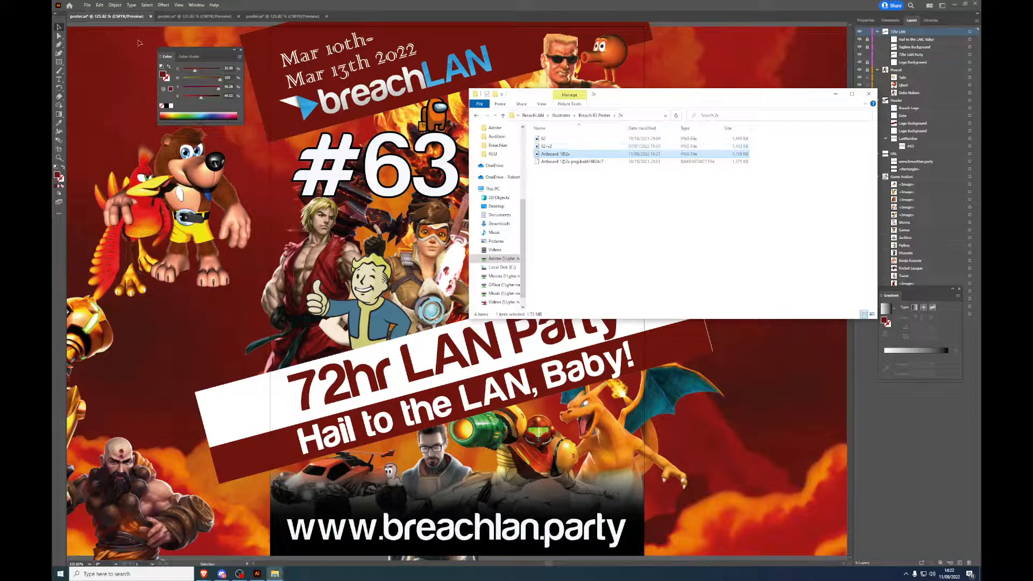
Step: Return to Illustrator and save the #63 poster document
{"action": "left_click", "coordinate": [87, 5]}
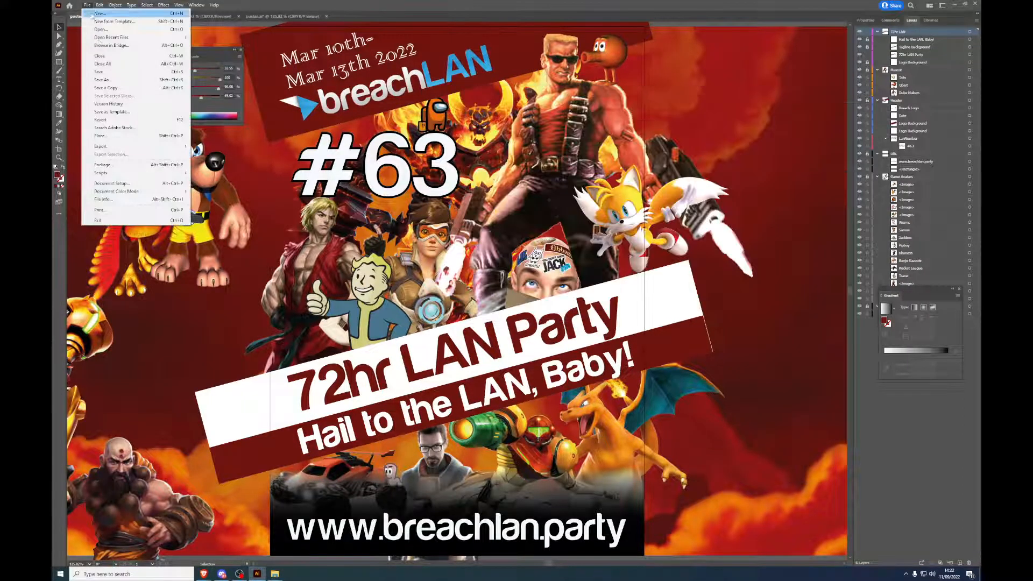
{"action": "left_click", "coordinate": [108, 74]}
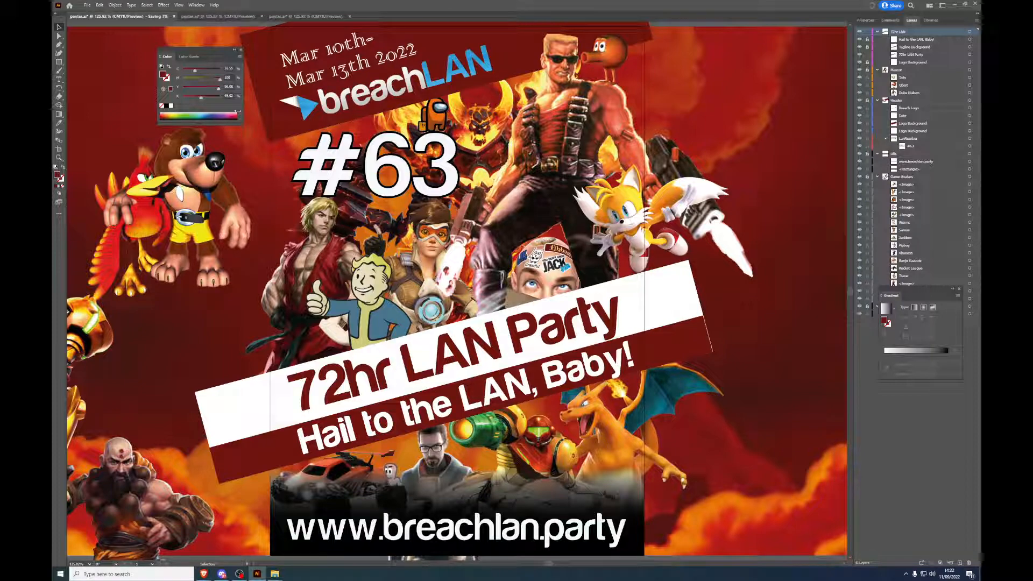
Step: Switch to the #64 poster document and delete the large purple monster mascot
{"action": "left_click", "coordinate": [218, 16]}
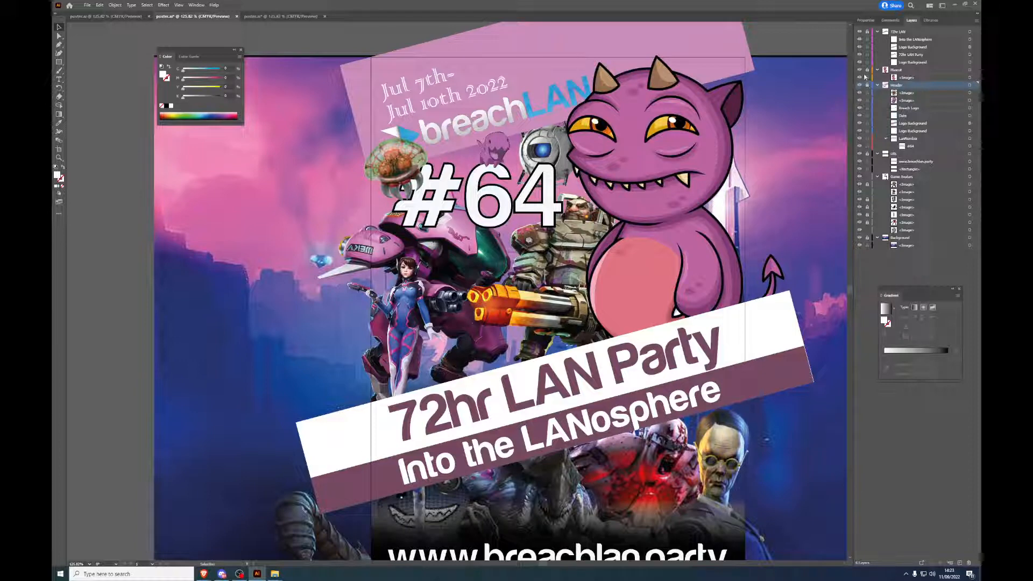
{"action": "left_click", "coordinate": [696, 168]}
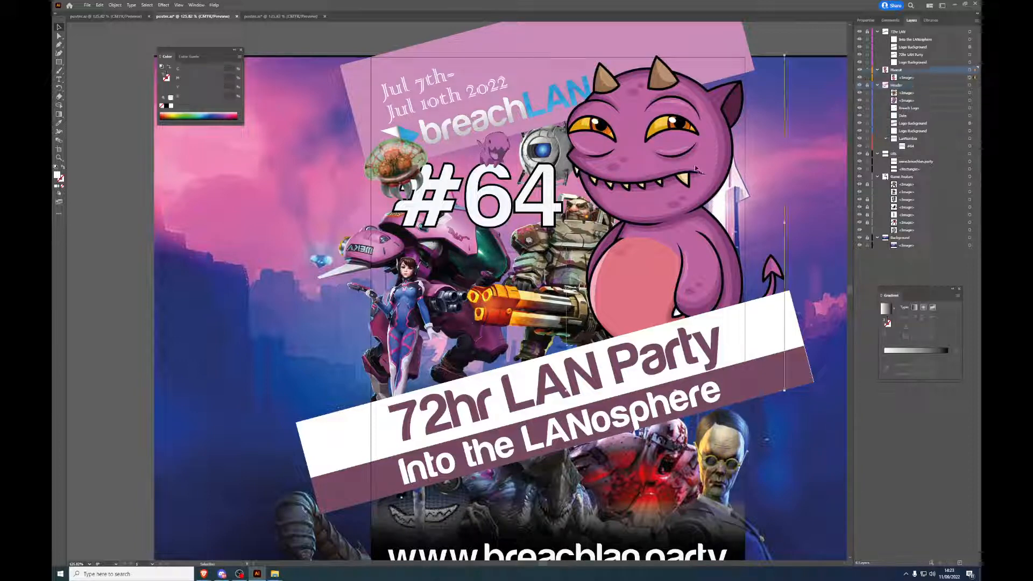
{"action": "key", "text": "Delete"}
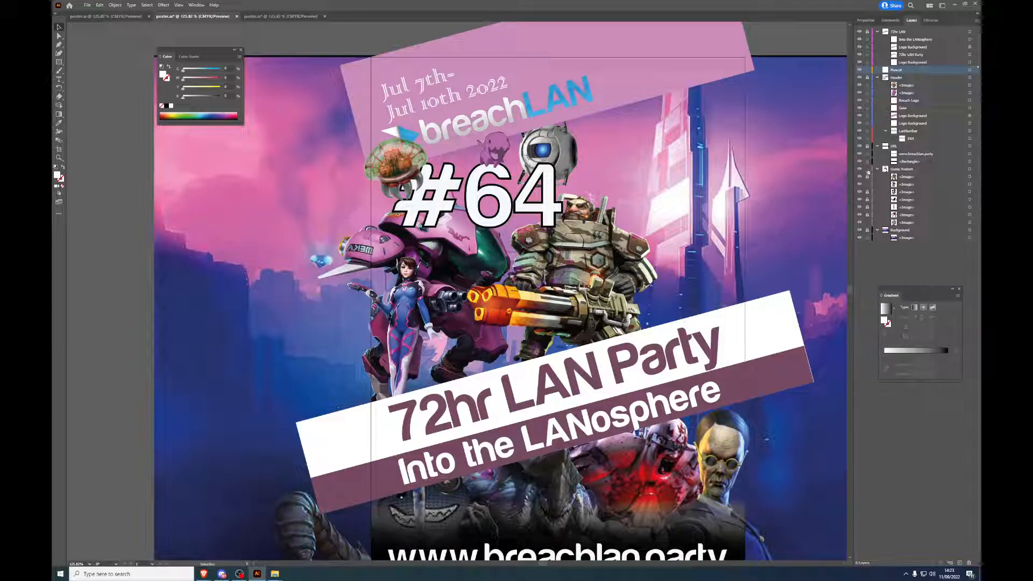
Step: Unlock the character images in the Game Feature layer and delete all of them from the #64 poster
{"action": "left_click_drag", "start_coordinate": [868, 172], "coordinate": [867, 215]}
{"action": "left_click", "coordinate": [975, 178]}
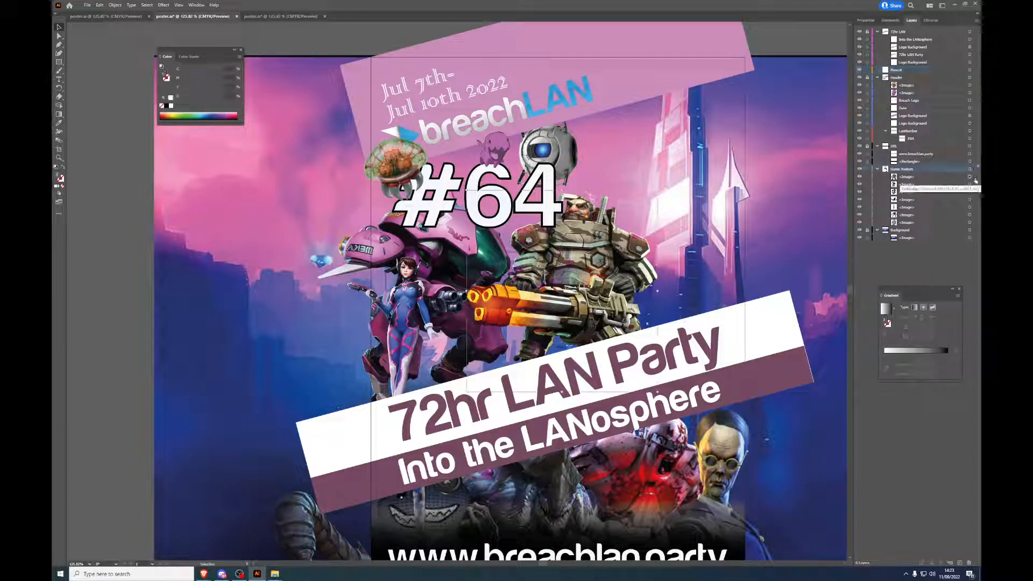
{"action": "key", "text": "Delete"}
{"action": "left_click", "coordinate": [975, 178]}
{"action": "key", "text": "Delete"}
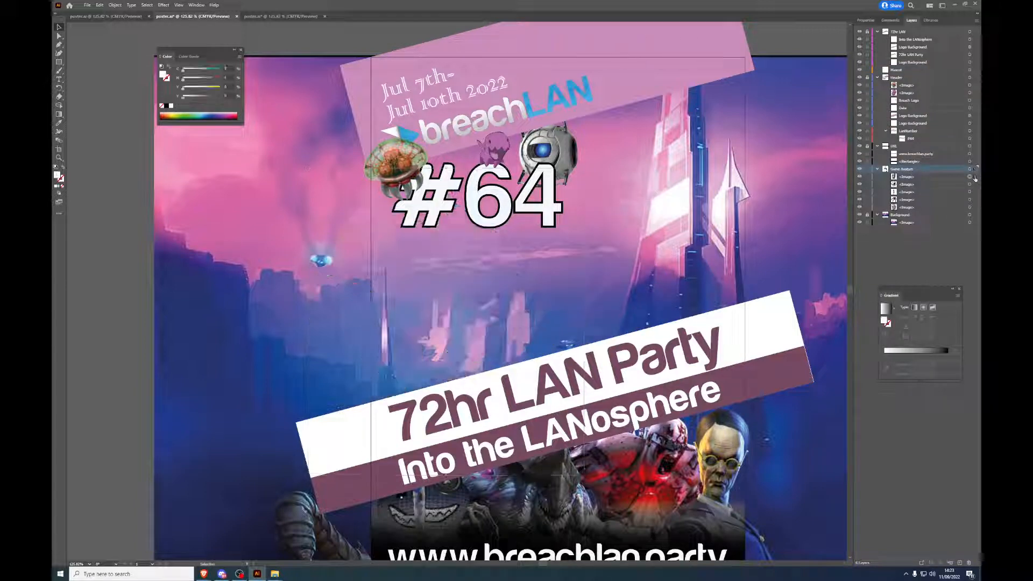
{"action": "left_click", "coordinate": [974, 177]}
{"action": "key", "text": "Delete"}
{"action": "left_click", "coordinate": [975, 177]}
{"action": "key", "text": "Delete"}
{"action": "left_click", "coordinate": [974, 177]}
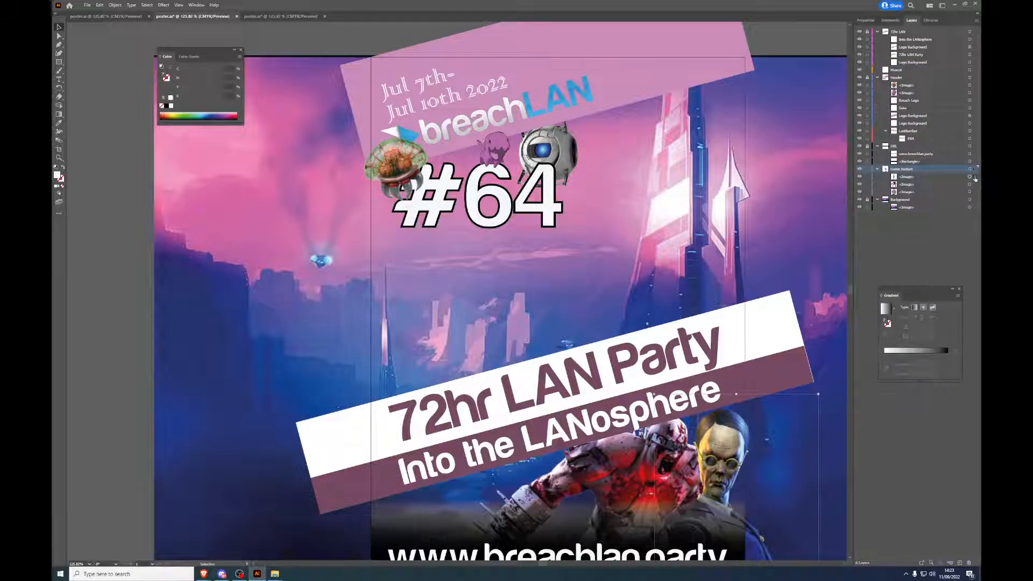
{"action": "key", "text": "Delete"}
{"action": "left_click", "coordinate": [975, 177]}
{"action": "key", "text": "Delete"}
{"action": "left_click", "coordinate": [975, 177]}
{"action": "key", "text": "Delete"}
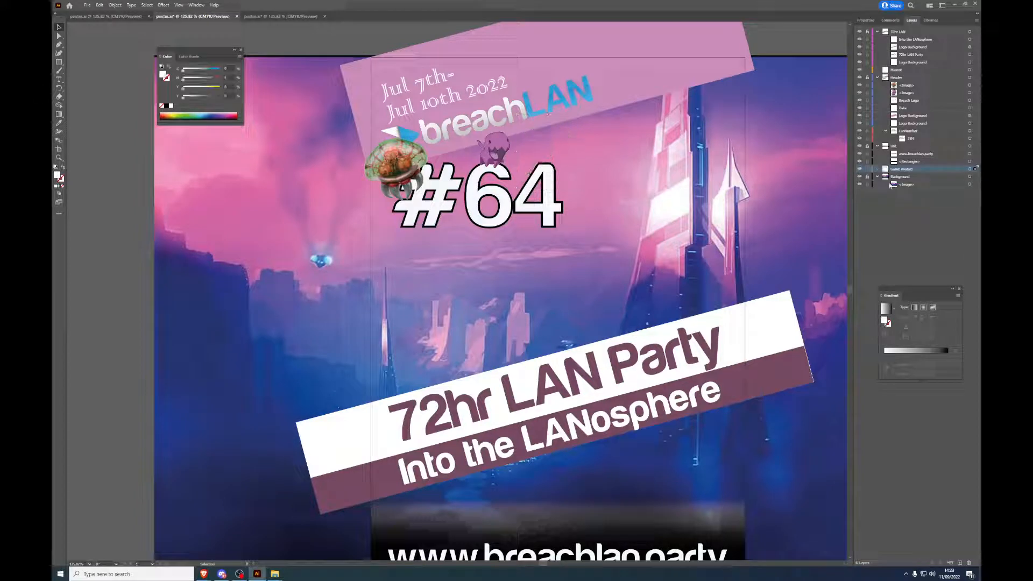
Step: Delete the sci-fi city background image and the two small creature images in the Header layer
{"action": "left_click", "coordinate": [971, 184]}
{"action": "key", "text": "Delete"}
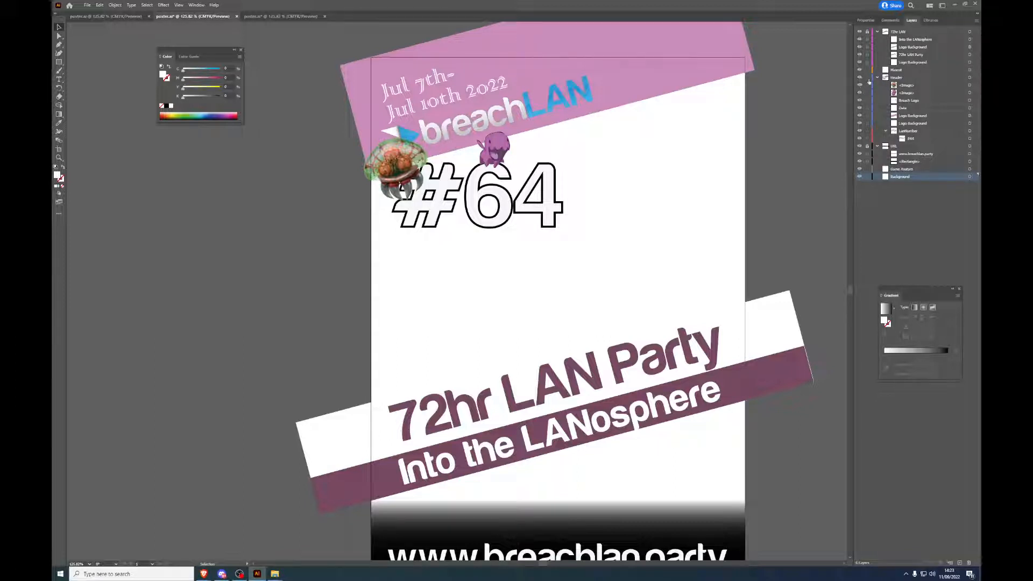
{"action": "left_click", "coordinate": [975, 86]}
{"action": "key", "text": "Delete"}
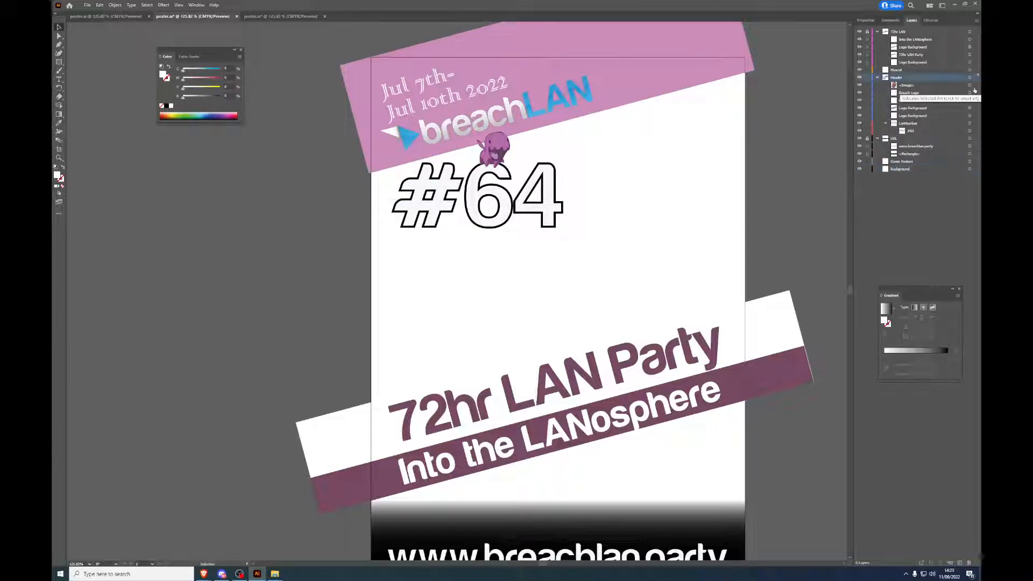
{"action": "left_click", "coordinate": [975, 85]}
{"action": "key", "text": "Delete"}
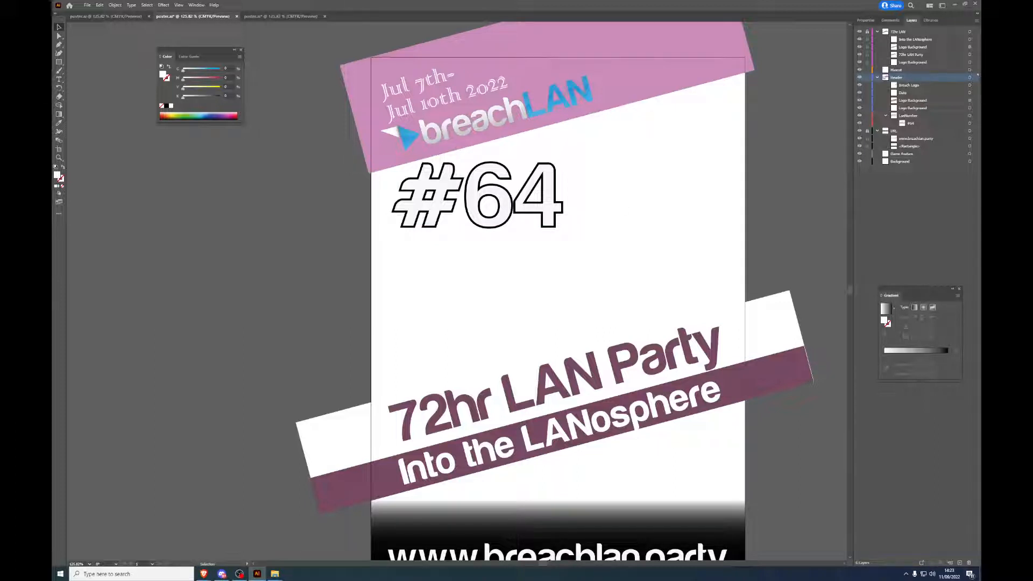
Step: Switch to File Explorer and open the Game Assets folder inside Backup > RAW
{"action": "key", "text": "alt+Tab"}
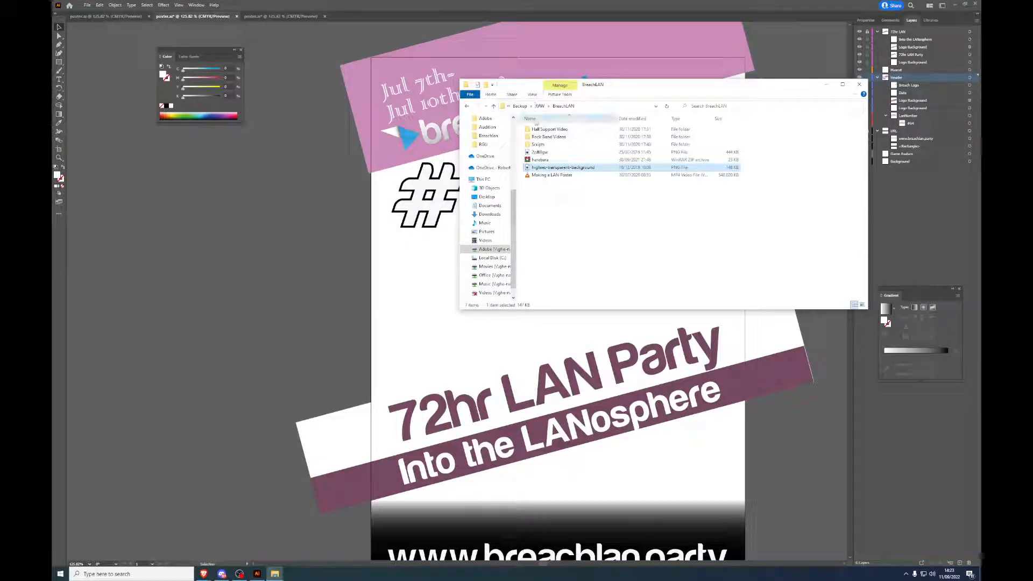
{"action": "left_click", "coordinate": [521, 106]}
{"action": "double_click", "coordinate": [548, 129]}
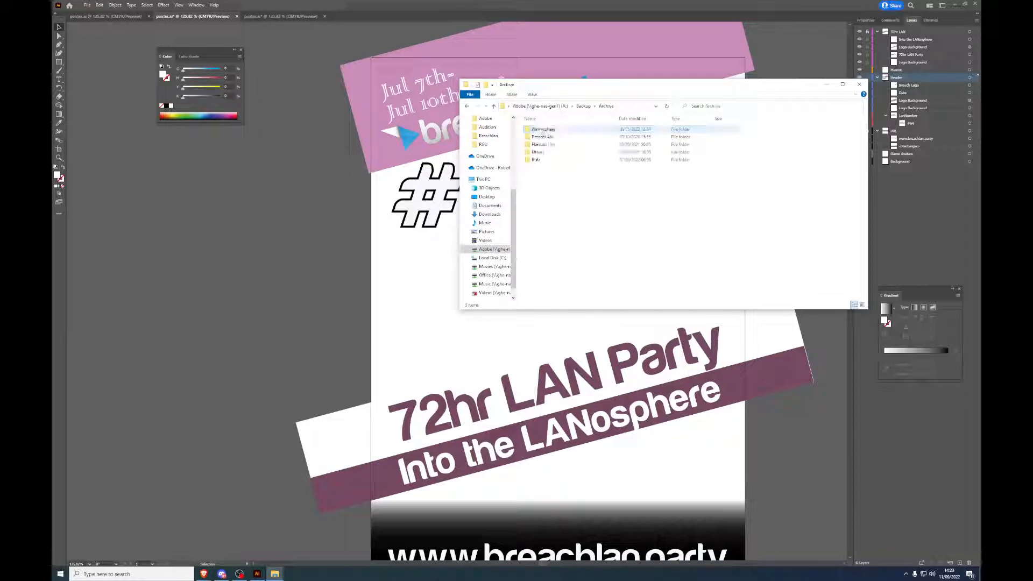
{"action": "left_click", "coordinate": [583, 106]}
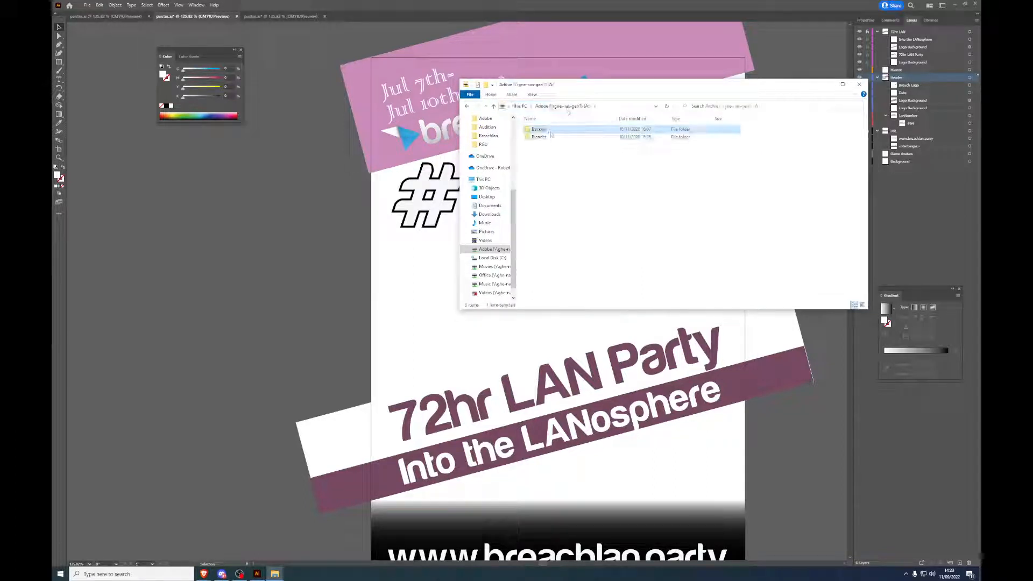
{"action": "double_click", "coordinate": [545, 145]}
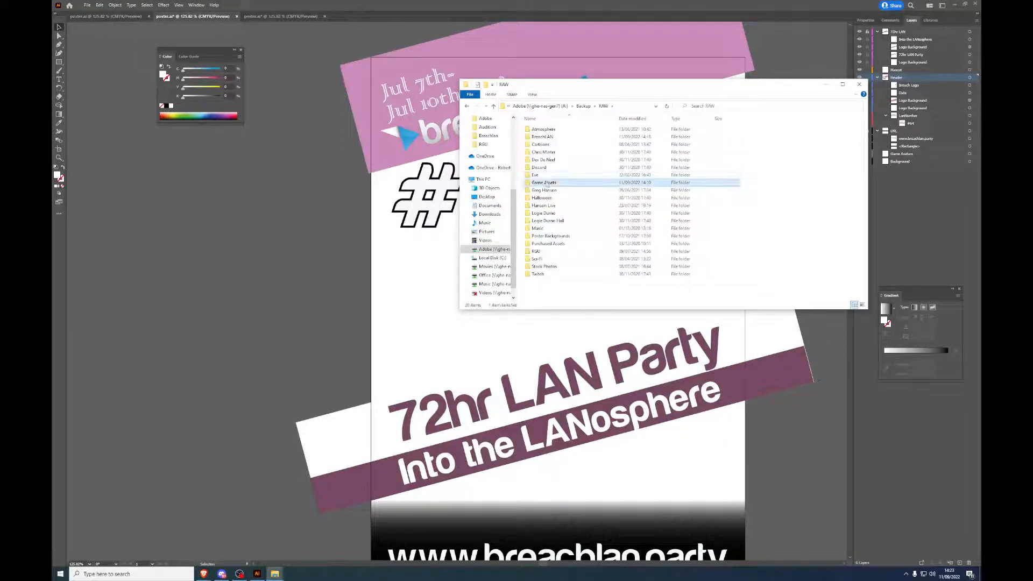
{"action": "double_click", "coordinate": [587, 183]}
Step: Look through the list of game folders in Game Assets, enlarging the window to show more of them
{"action": "scroll", "coordinate": [626, 191], "scroll_direction": "down", "scroll_amount": 1}
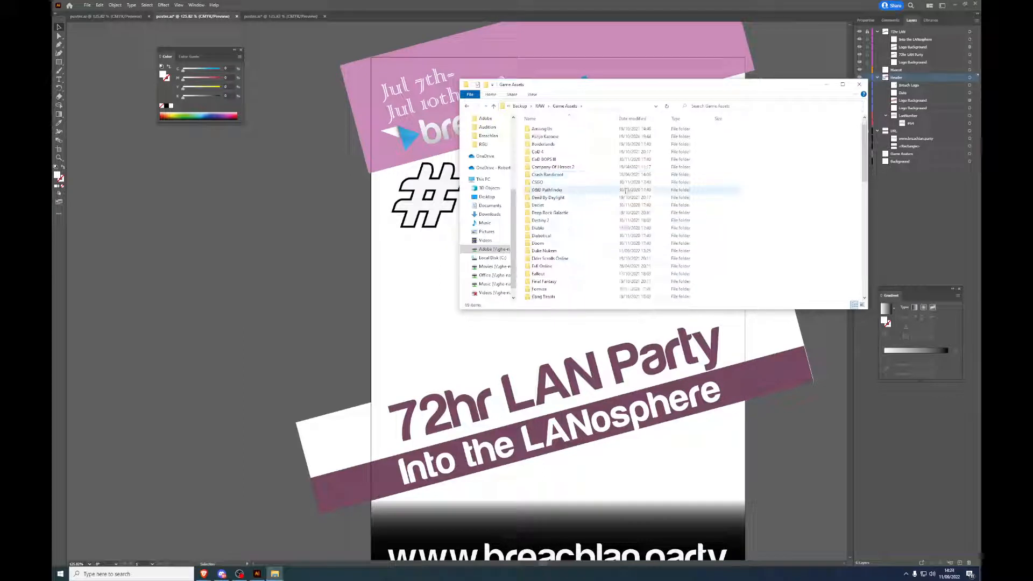
{"action": "scroll", "coordinate": [626, 191], "scroll_direction": "down", "scroll_amount": 1}
{"action": "scroll", "coordinate": [626, 191], "scroll_direction": "down", "scroll_amount": 3}
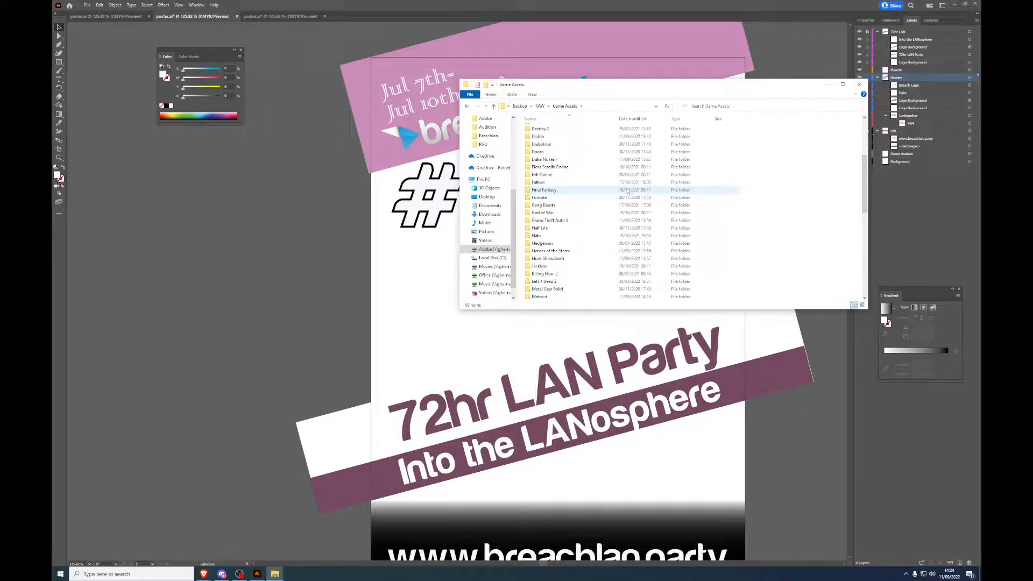
{"action": "scroll", "coordinate": [627, 190], "scroll_direction": "down", "scroll_amount": 1}
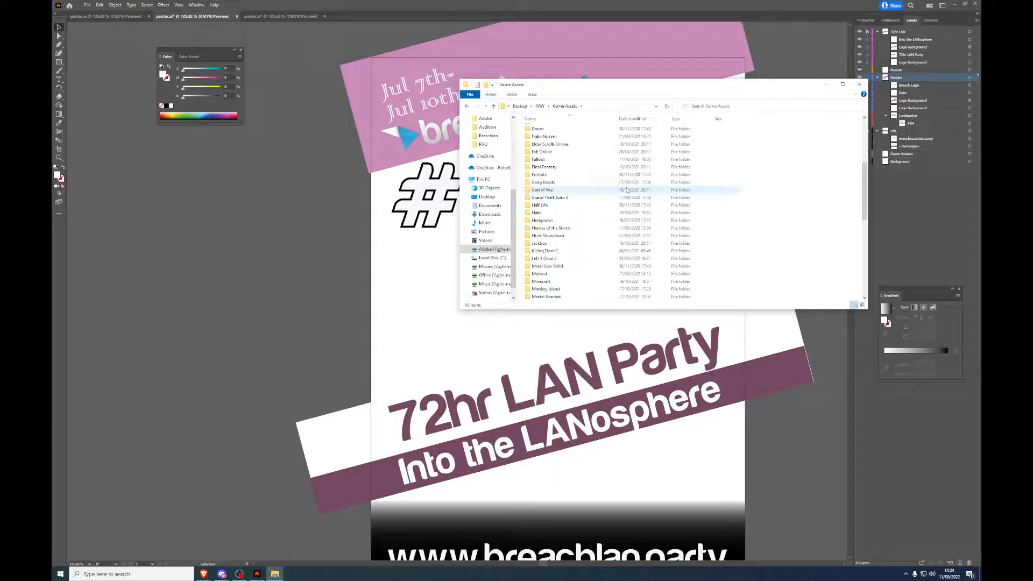
{"action": "scroll", "coordinate": [627, 191], "scroll_direction": "down", "scroll_amount": 1}
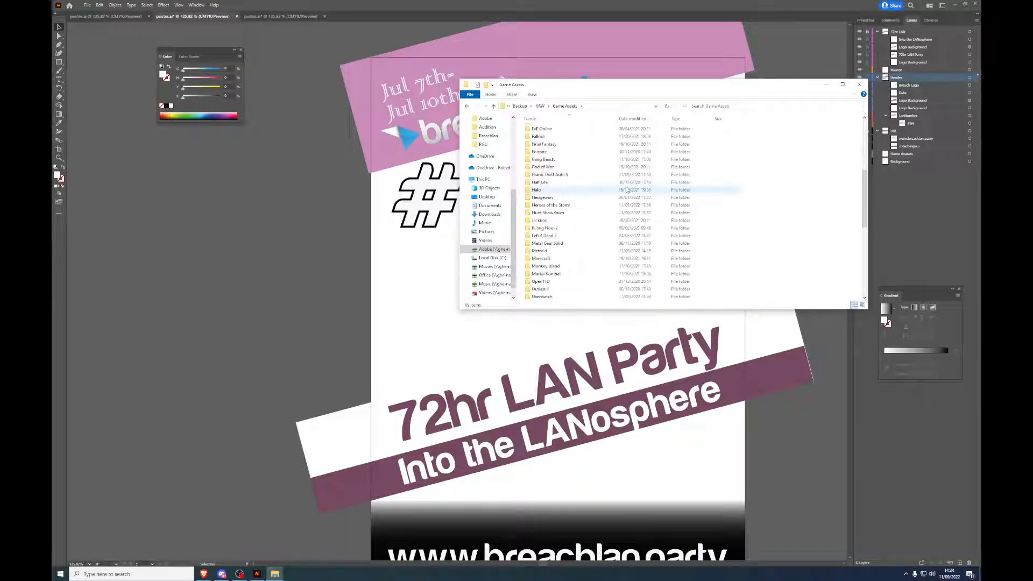
{"action": "scroll", "coordinate": [627, 190], "scroll_direction": "down", "scroll_amount": 1}
{"action": "scroll", "coordinate": [628, 190], "scroll_direction": "down", "scroll_amount": 1}
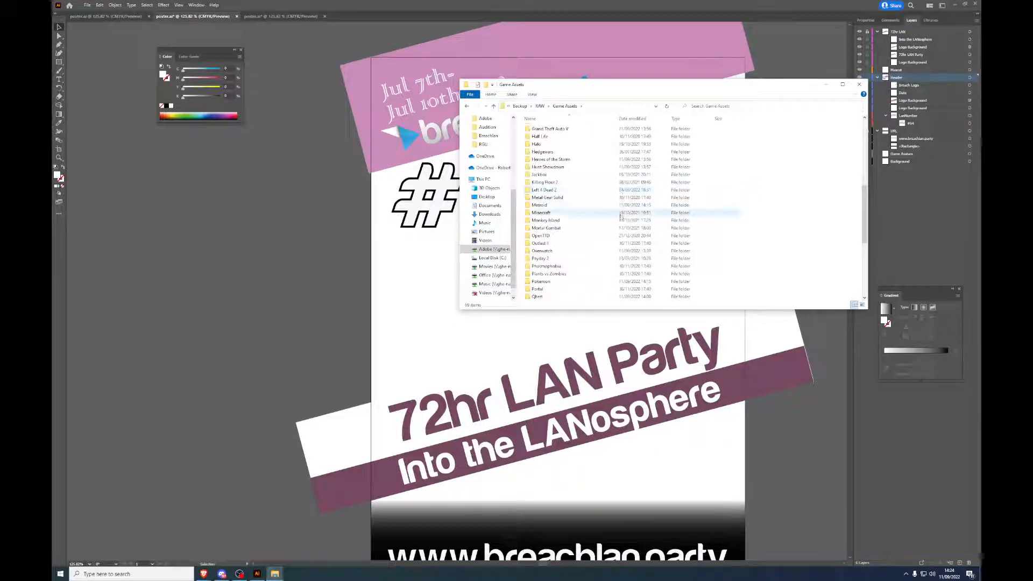
{"action": "scroll", "coordinate": [621, 215], "scroll_direction": "down", "scroll_amount": 1}
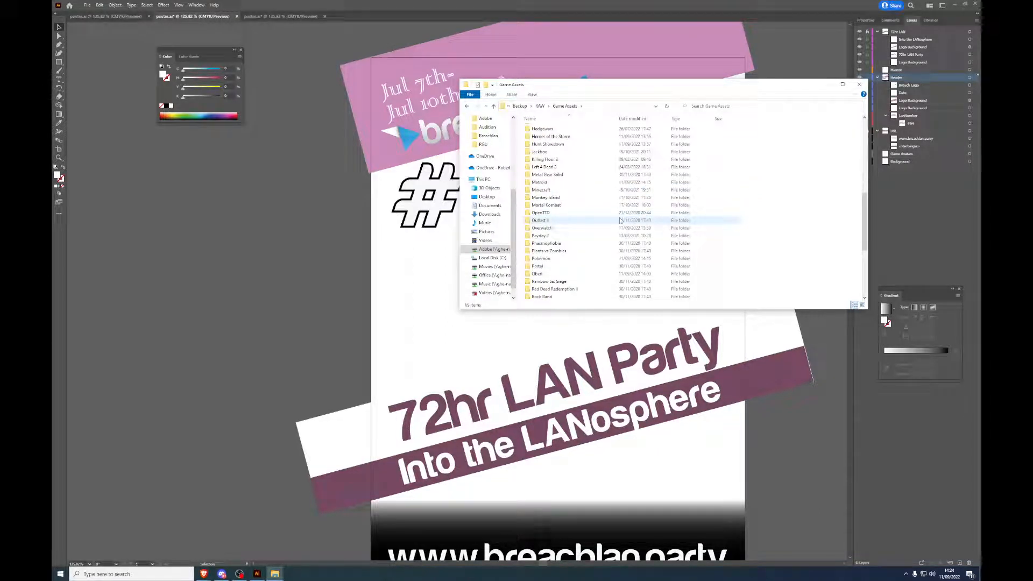
{"action": "scroll", "coordinate": [620, 219], "scroll_direction": "down", "scroll_amount": 1}
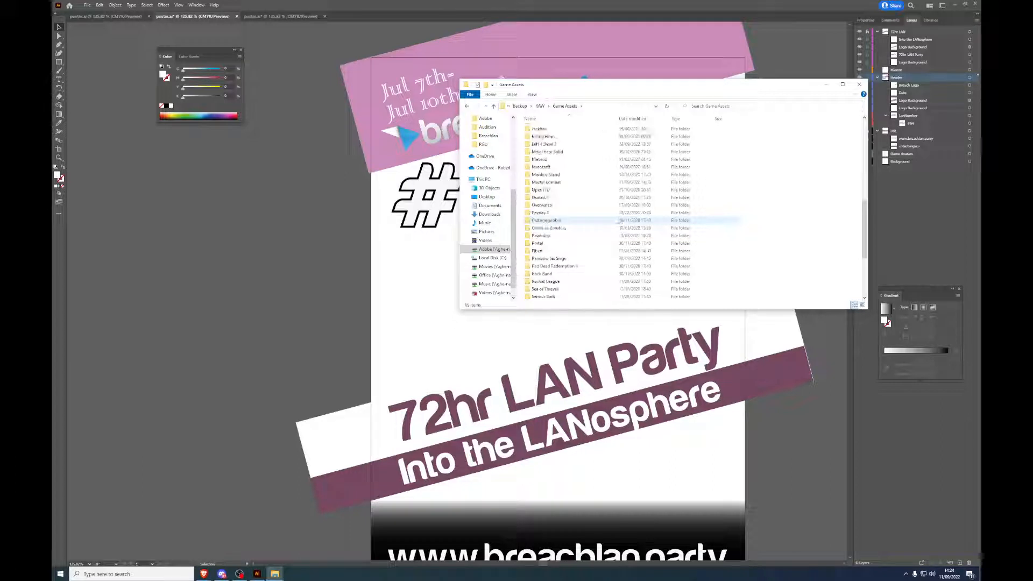
{"action": "scroll", "coordinate": [620, 221], "scroll_direction": "down", "scroll_amount": 1}
{"action": "scroll", "coordinate": [616, 221], "scroll_direction": "down", "scroll_amount": 1}
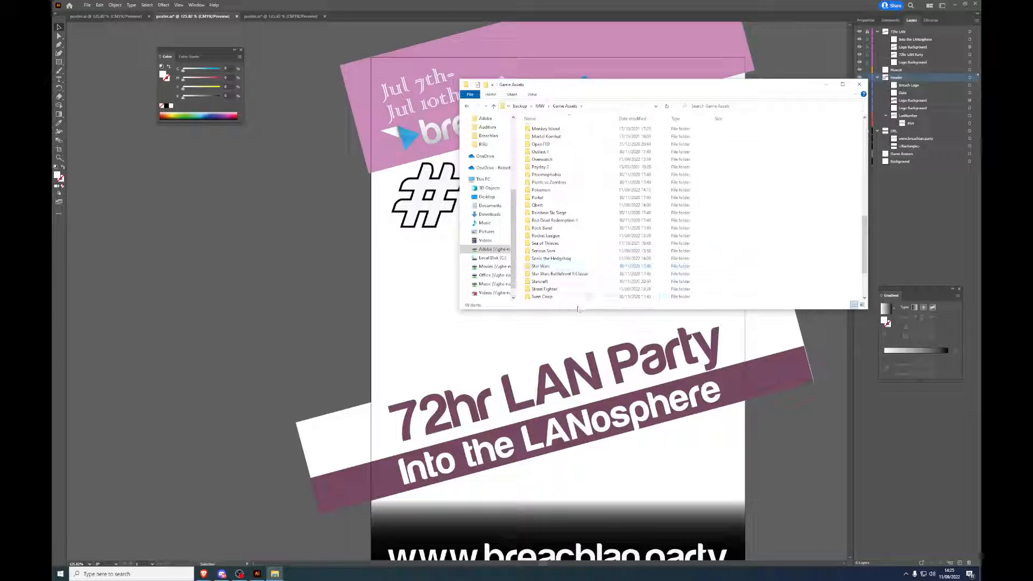
{"action": "left_click_drag", "start_coordinate": [578, 311], "coordinate": [598, 456]}
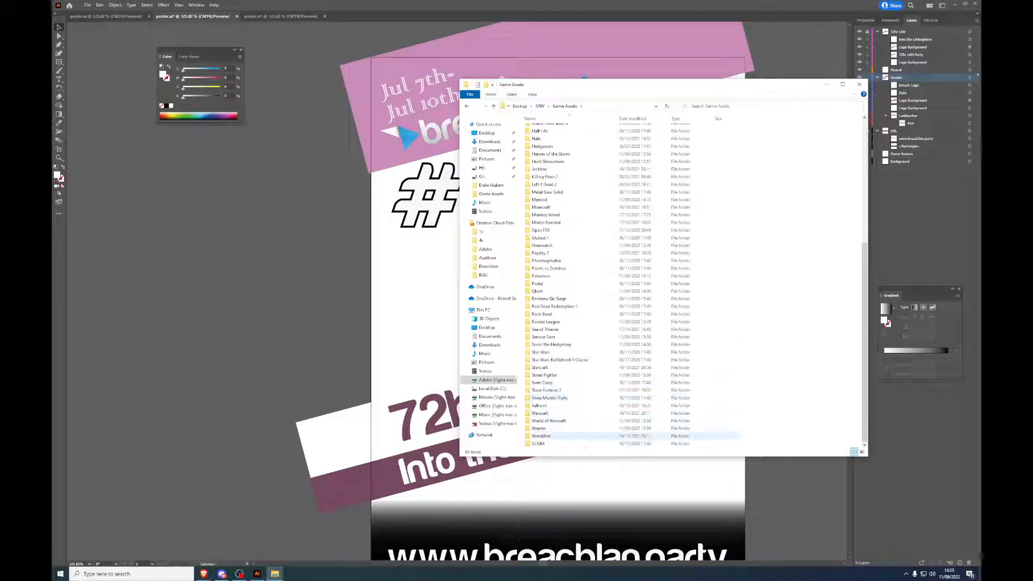
{"action": "scroll", "coordinate": [577, 410], "scroll_direction": "up", "scroll_amount": 9}
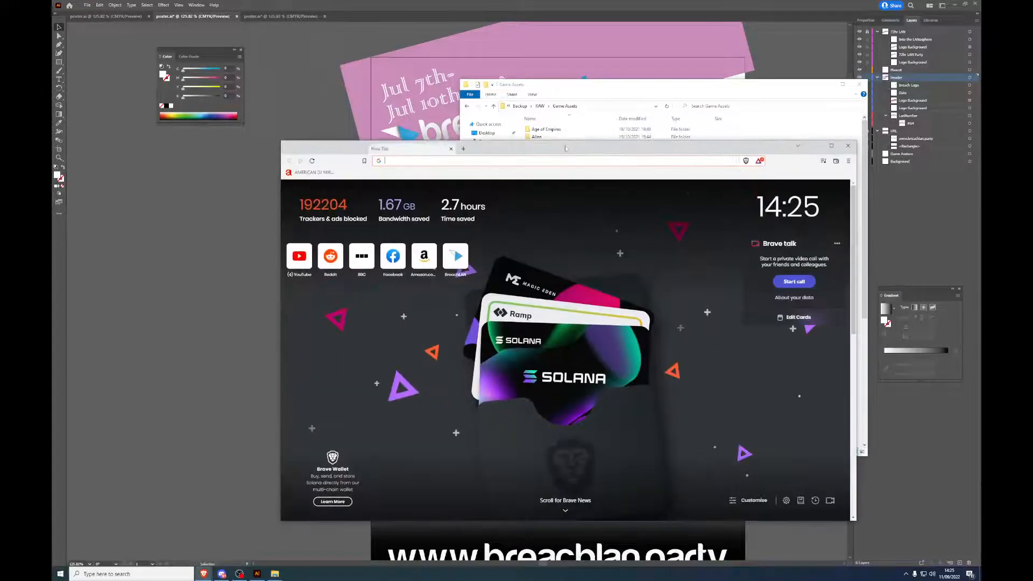
Step: Switch to the Brave browser, maximize it, and search Google Images for "age of empires monk"
{"action": "double_click", "coordinate": [549, 146]}
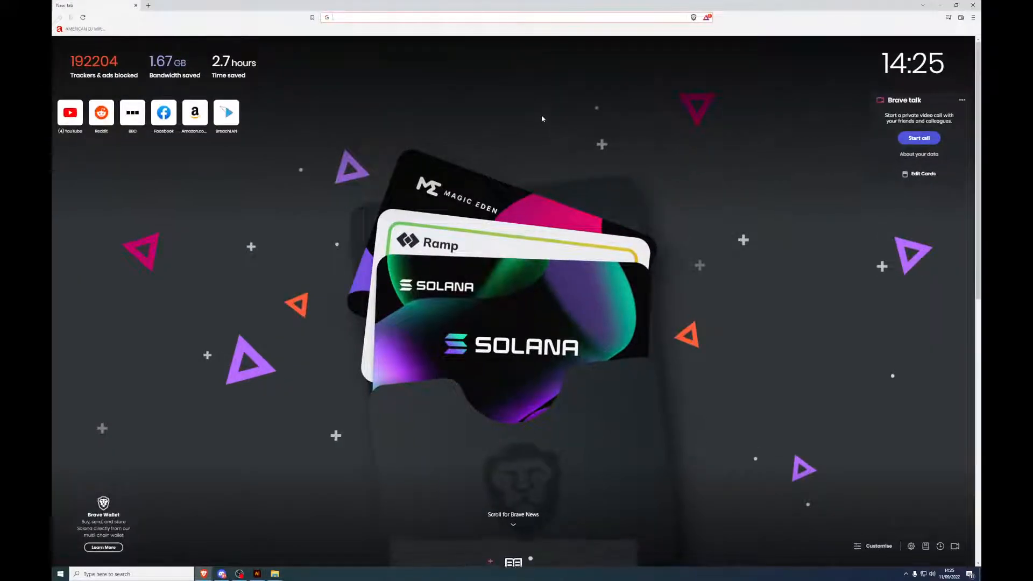
{"action": "type", "text": "age of ampires"}
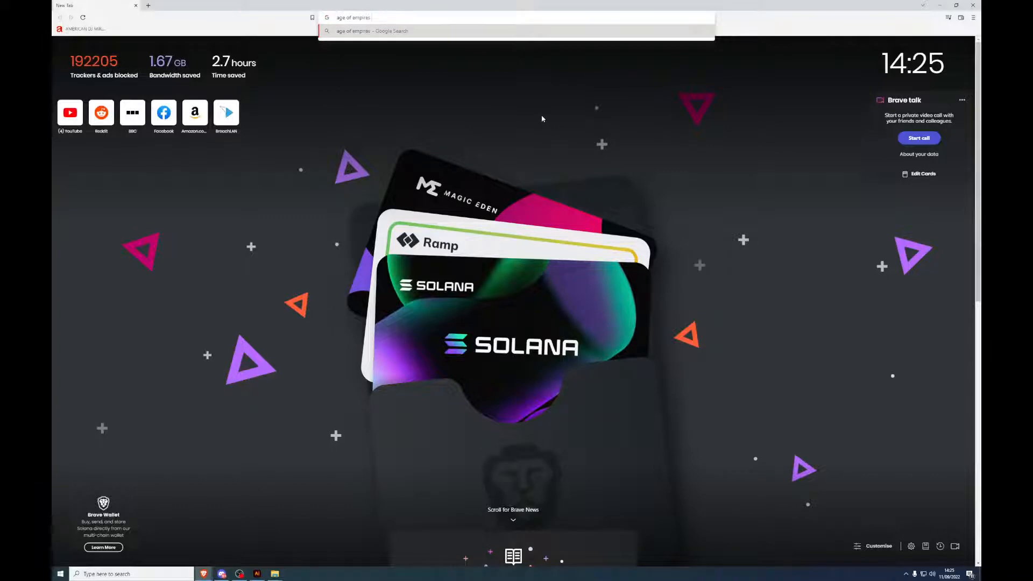
{"action": "type", "text": " monk"}
{"action": "key", "text": "Return"}
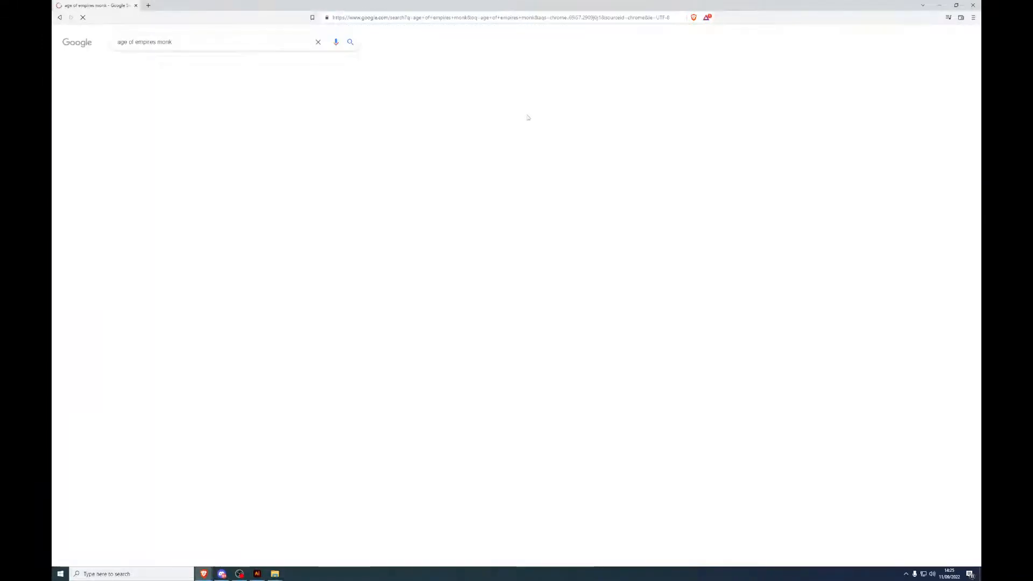
{"action": "left_click", "coordinate": [154, 64]}
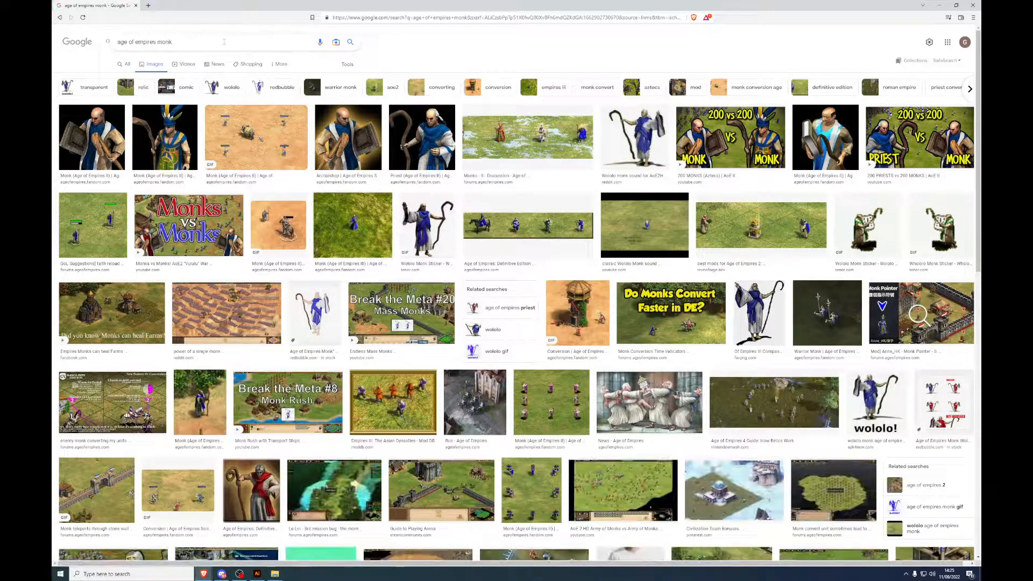
Step: Refine the image search to "age of empires monk transparent", look through the results, and return to the previous search
{"action": "left_click", "coordinate": [223, 41]}
{"action": "type", "text": "rent"}
{"action": "key", "text": "Return"}
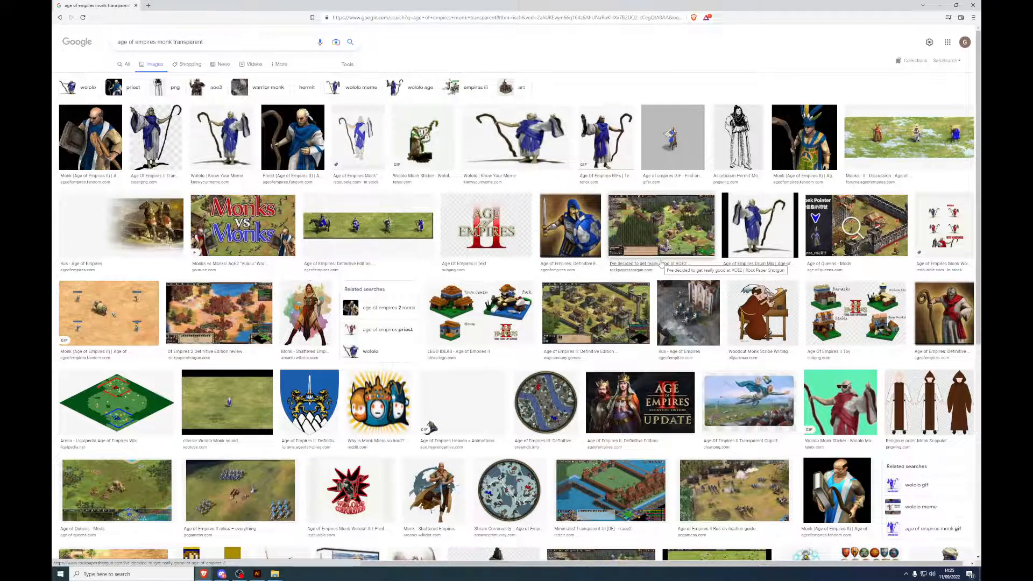
{"action": "scroll", "coordinate": [661, 264], "scroll_direction": "down", "scroll_amount": 4}
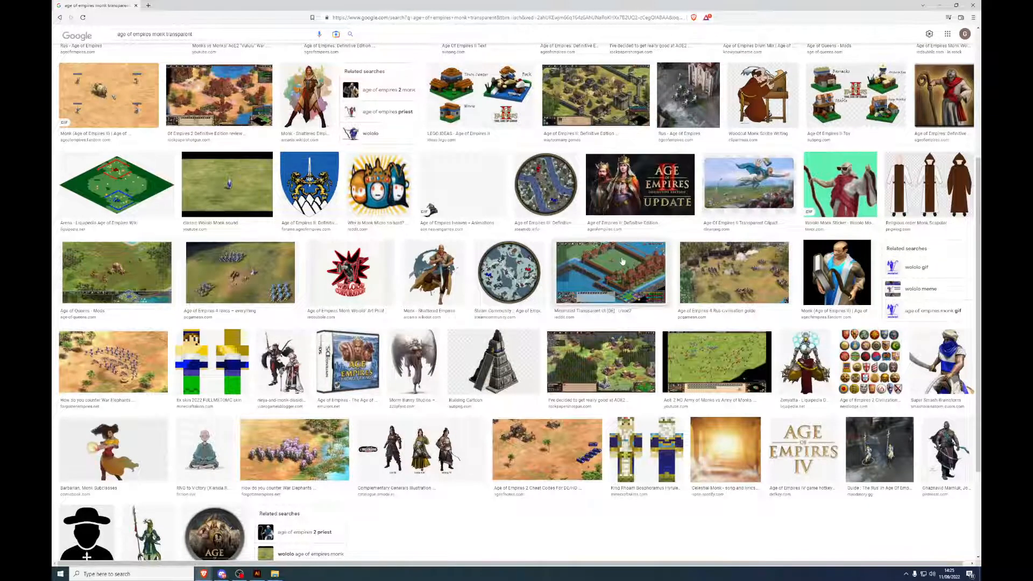
{"action": "scroll", "coordinate": [620, 262], "scroll_direction": "down", "scroll_amount": 2}
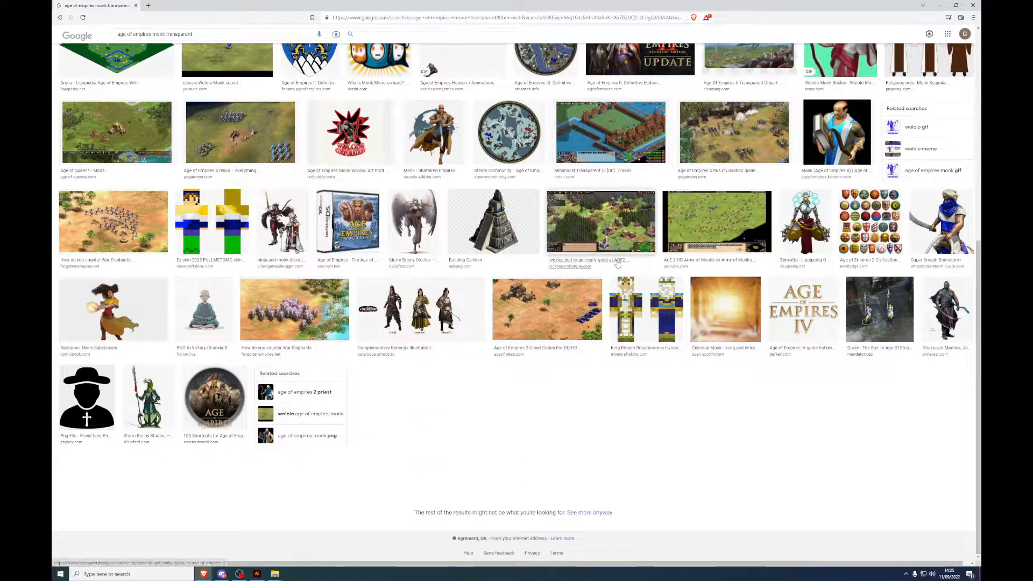
{"action": "scroll", "coordinate": [618, 264], "scroll_direction": "up", "scroll_amount": 6}
{"action": "scroll", "coordinate": [618, 263], "scroll_direction": "up", "scroll_amount": 1}
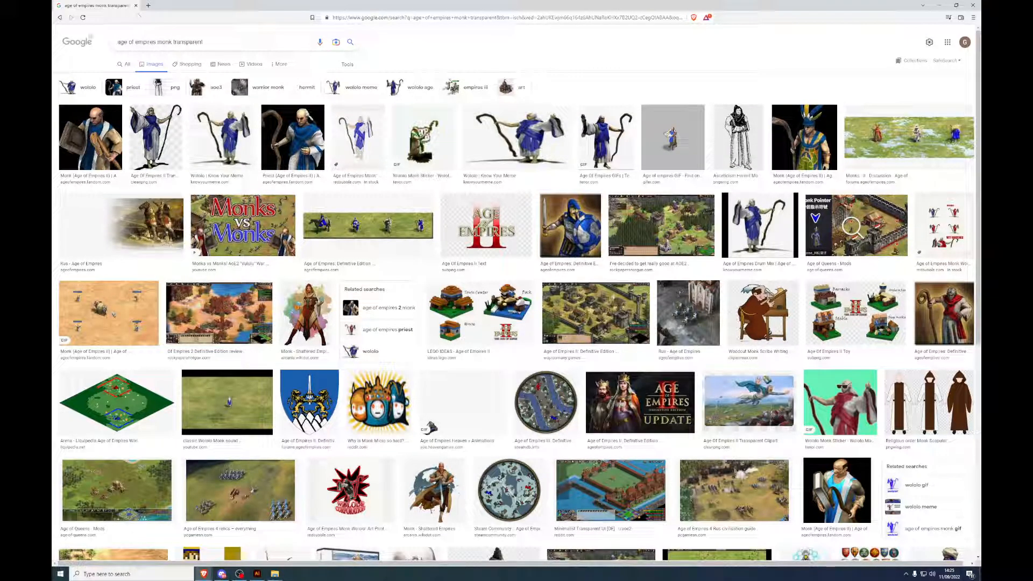
{"action": "left_click", "coordinate": [59, 19]}
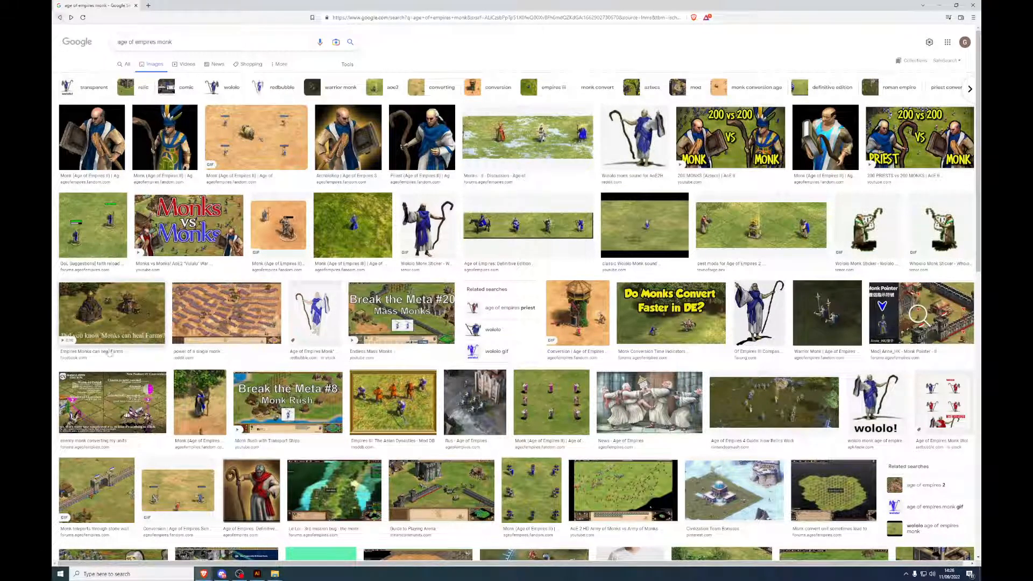
Step: Switch to the File Explorer window showing the 2x folder, browse up to Project Files, and return to the browser
{"action": "left_click", "coordinate": [274, 579]}
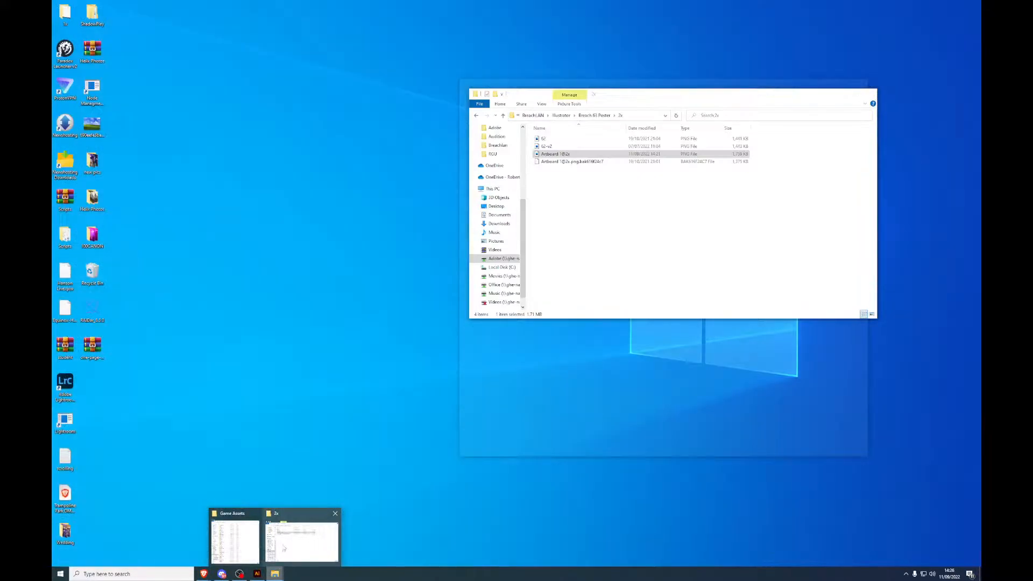
{"action": "left_click", "coordinate": [283, 545]}
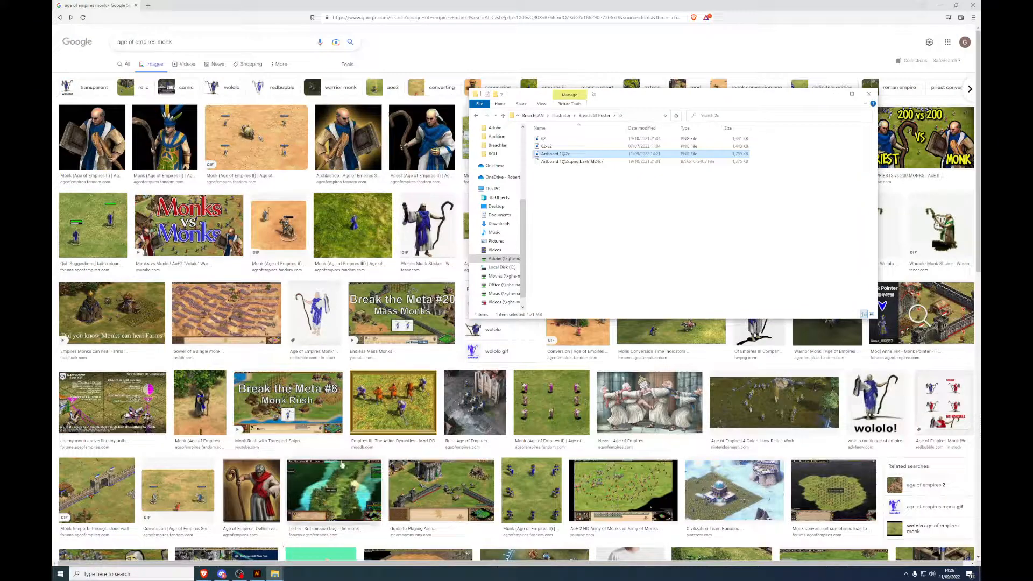
{"action": "left_click", "coordinate": [594, 115]}
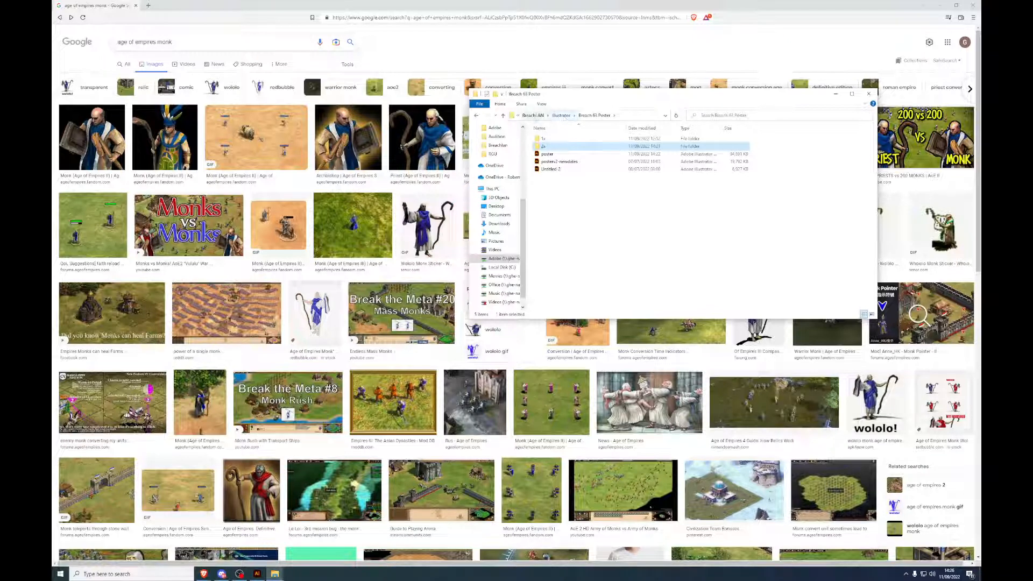
{"action": "left_click", "coordinate": [531, 115]}
{"action": "key", "text": "alt+Up"}
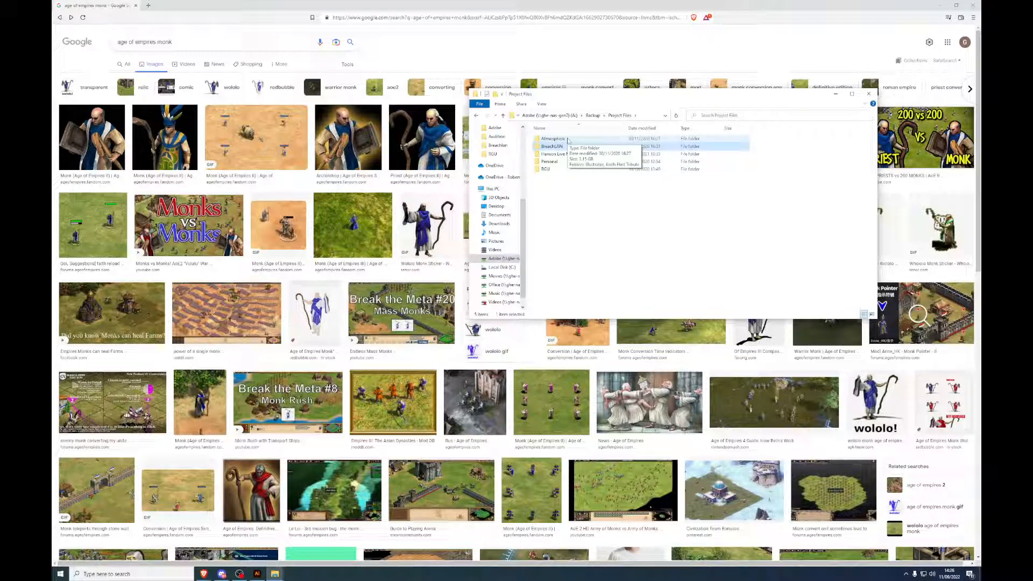
{"action": "left_click", "coordinate": [357, 4]}
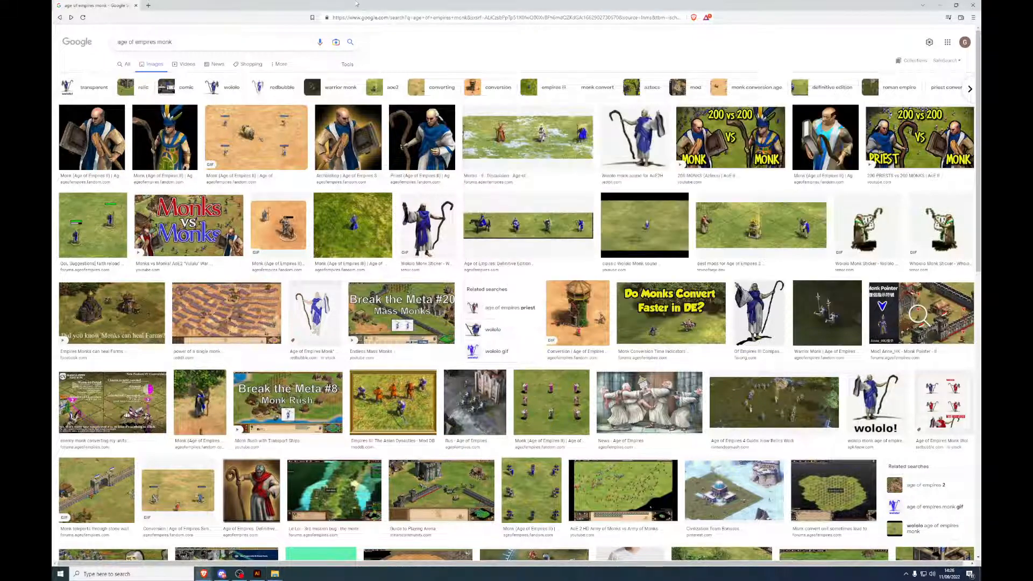
Step: Search Google Images for "colour wheel", open the Wheel of Color 8 x 8 listing on Etsy, and accept its privacy settings
{"action": "left_click", "coordinate": [250, 40]}
{"action": "key", "text": "ctrl+a"}
{"action": "type", "text": "colour wh"}
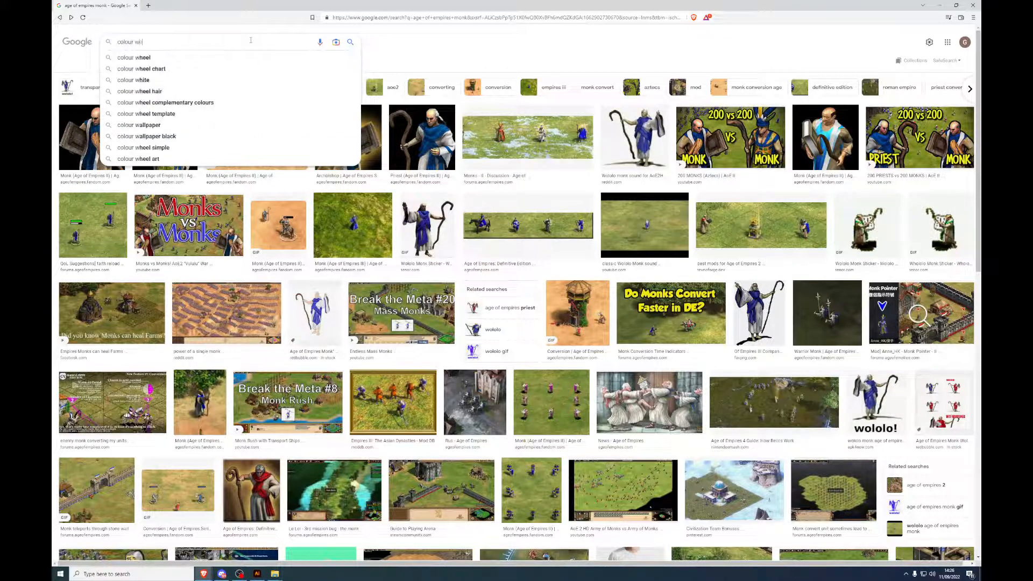
{"action": "type", "text": "eel"}
{"action": "key", "text": "Return"}
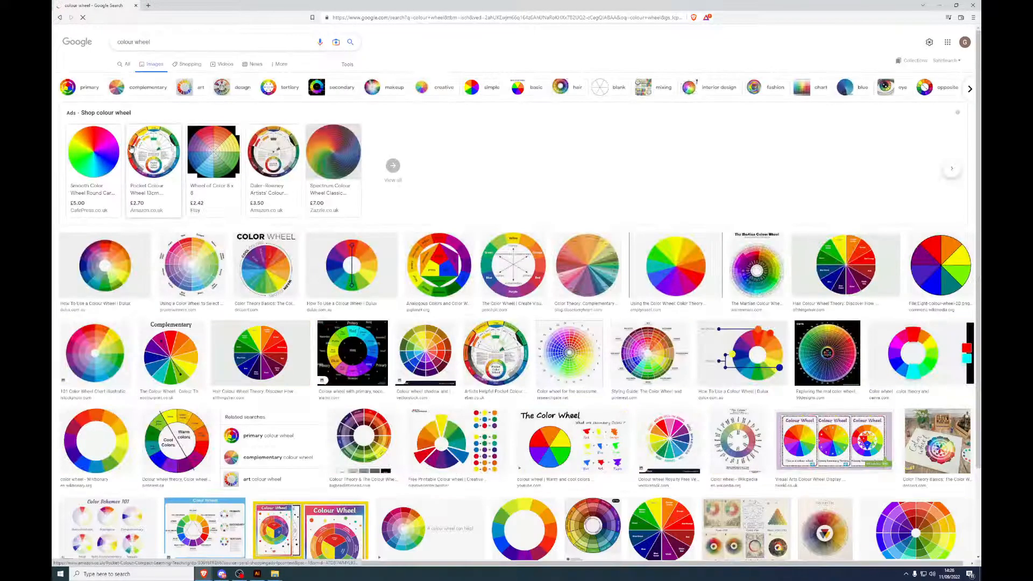
{"action": "left_click", "coordinate": [131, 148]}
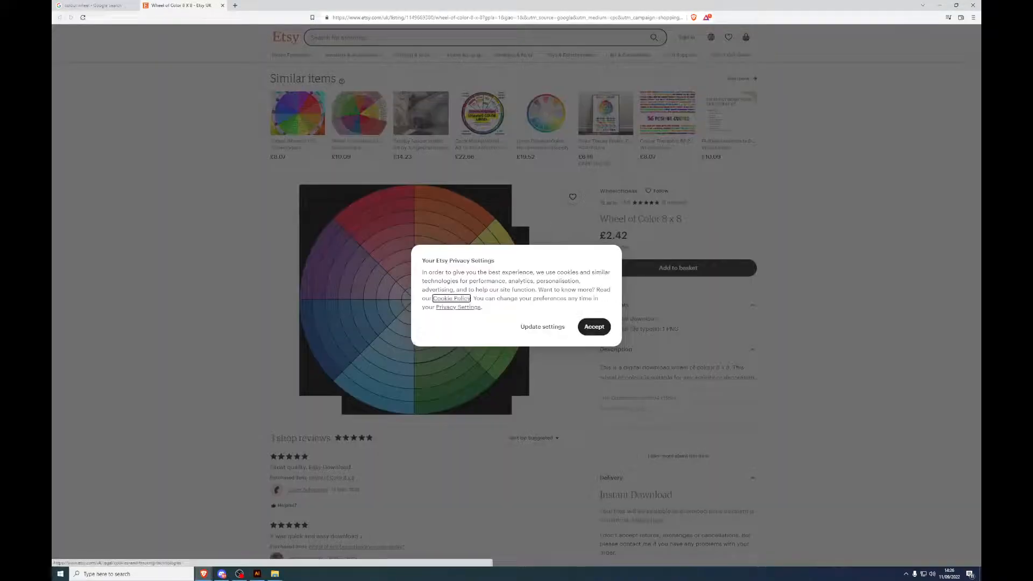
{"action": "left_click", "coordinate": [586, 320]}
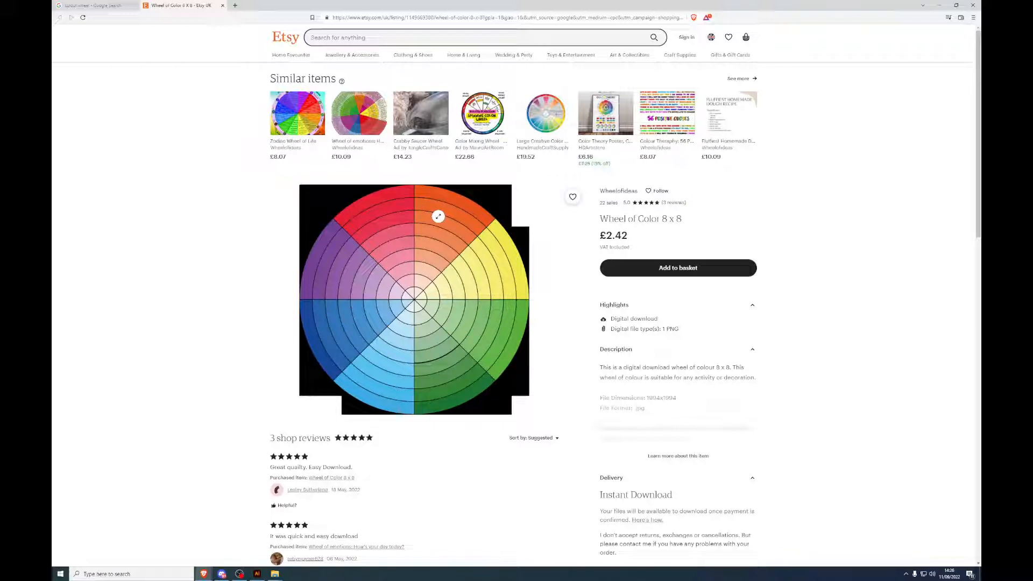
Step: Return to the poster in Illustrator, open the Doom folder in the Game Assets window, and preview the doom-2016 doomguy JPG
{"action": "left_click", "coordinate": [237, 575]}
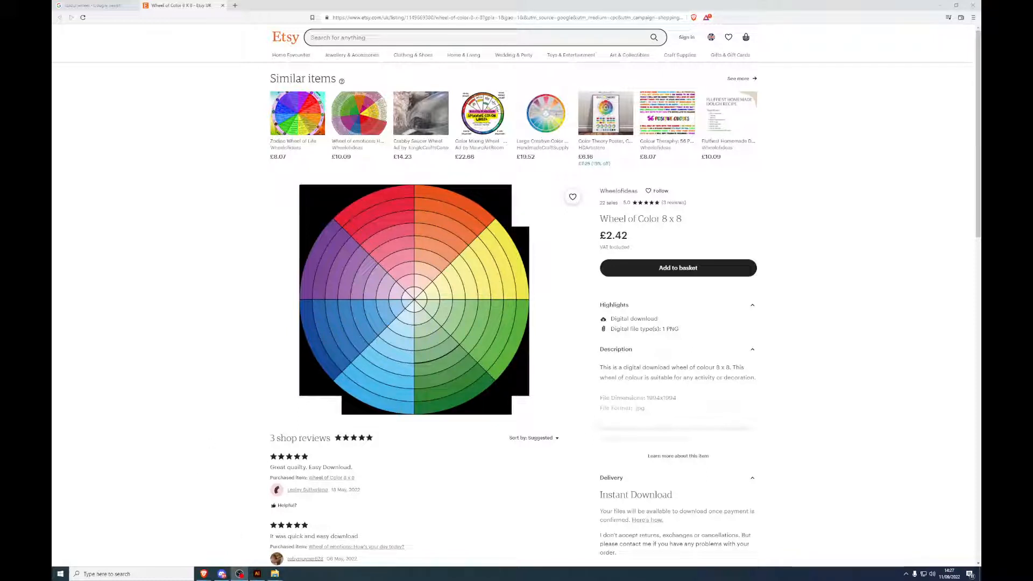
{"action": "mouse_move", "coordinate": [275, 573]}
{"action": "left_click", "coordinate": [280, 535]}
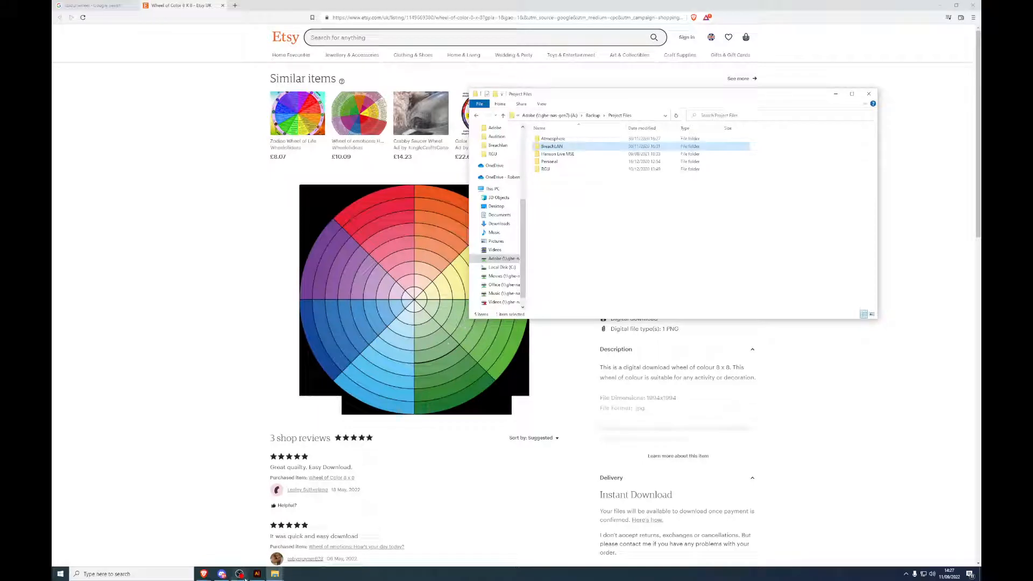
{"action": "left_click", "coordinate": [258, 574]}
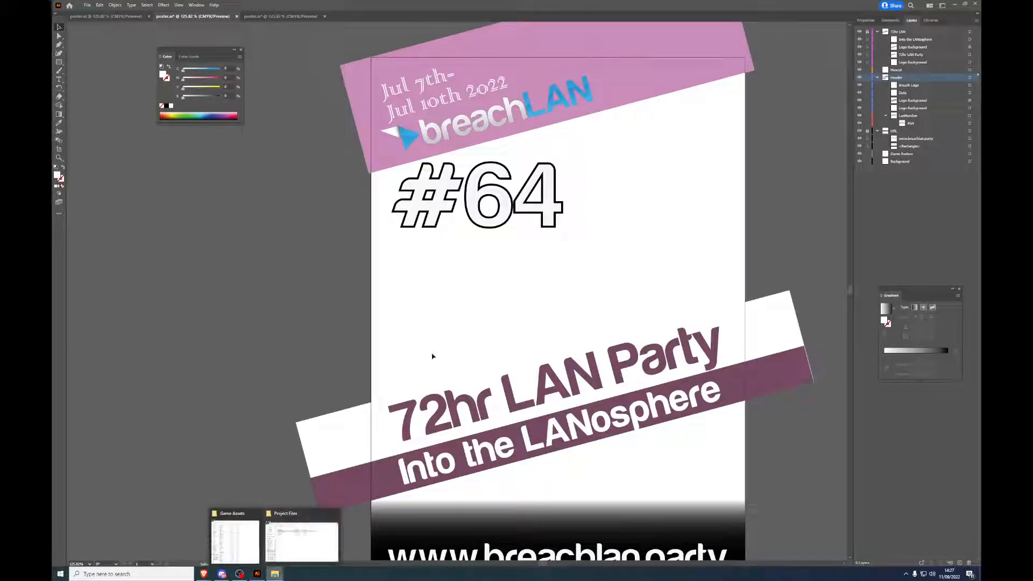
{"action": "left_click", "coordinate": [234, 541]}
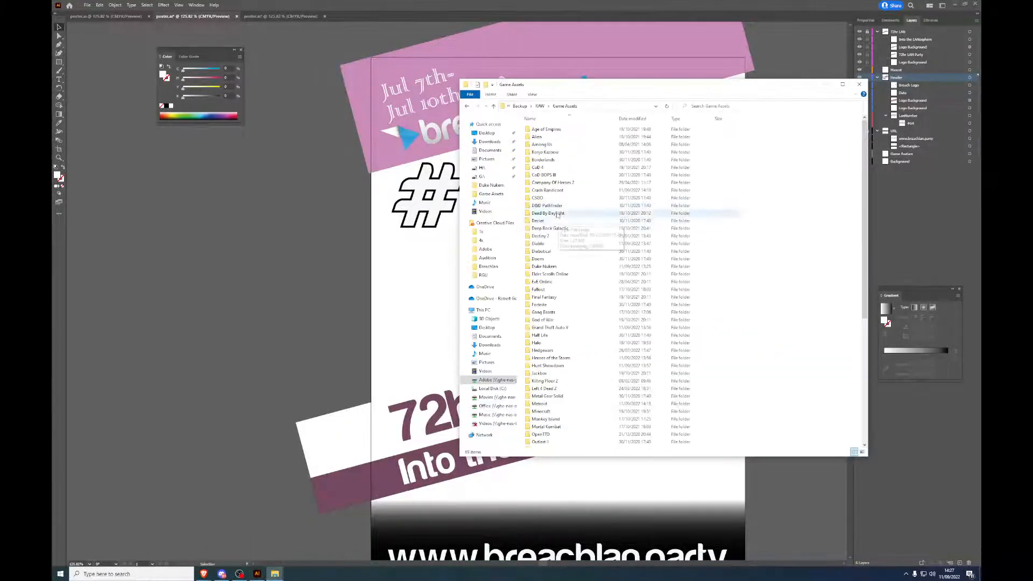
{"action": "double_click", "coordinate": [538, 259]}
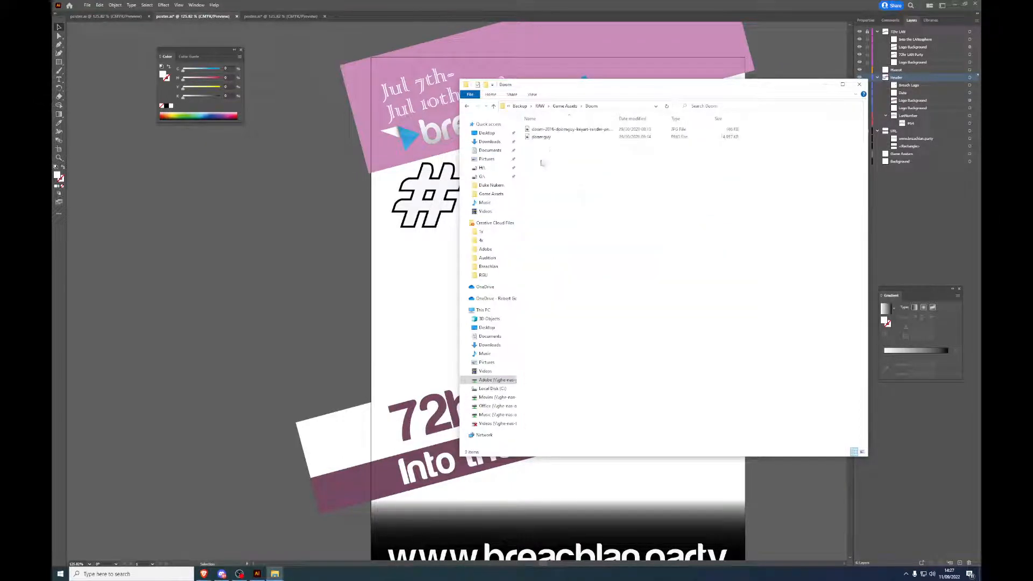
{"action": "left_click", "coordinate": [571, 132]}
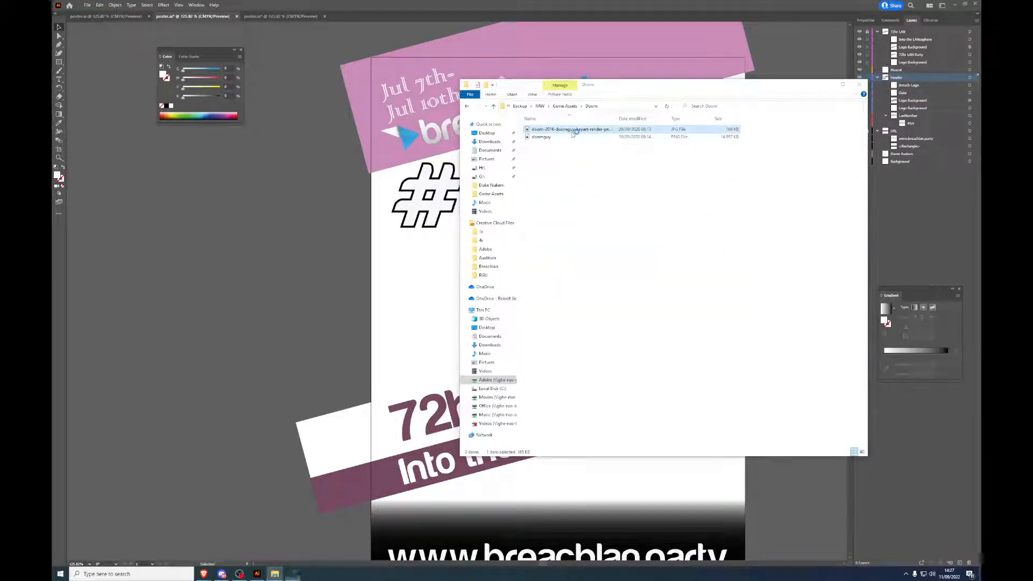
{"action": "double_click", "coordinate": [572, 131]}
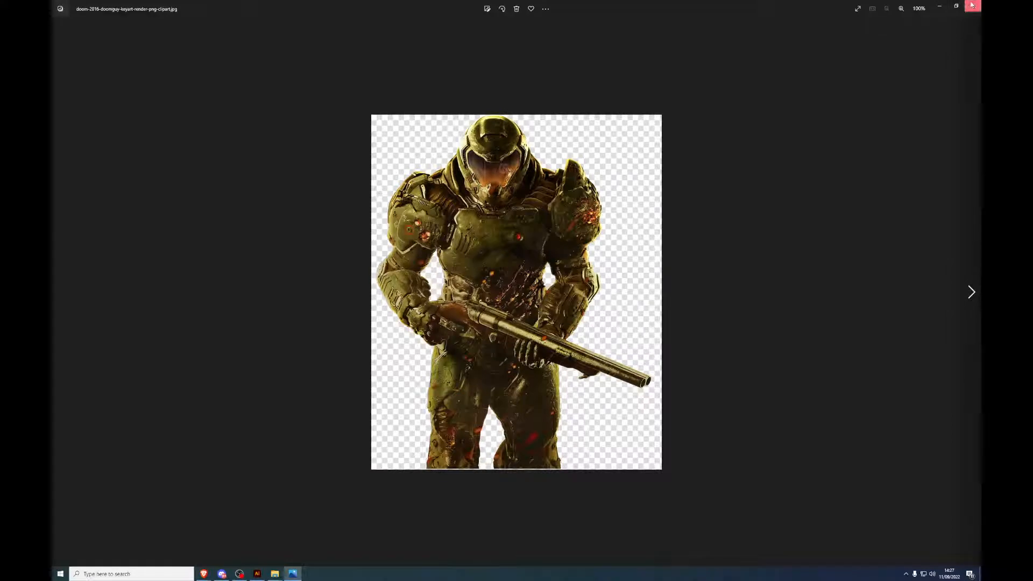
{"action": "left_click", "coordinate": [972, 5]}
Step: Delete the doom-2016 doomguy JPG from the Doom folder
{"action": "right_click", "coordinate": [548, 132]}
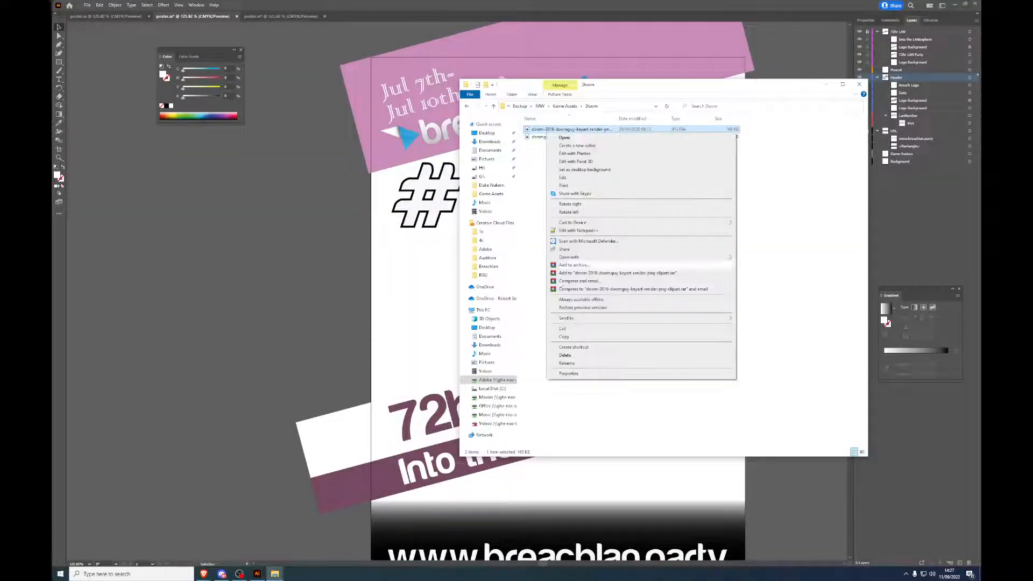
{"action": "left_click", "coordinate": [571, 357]}
{"action": "left_click", "coordinate": [539, 317]}
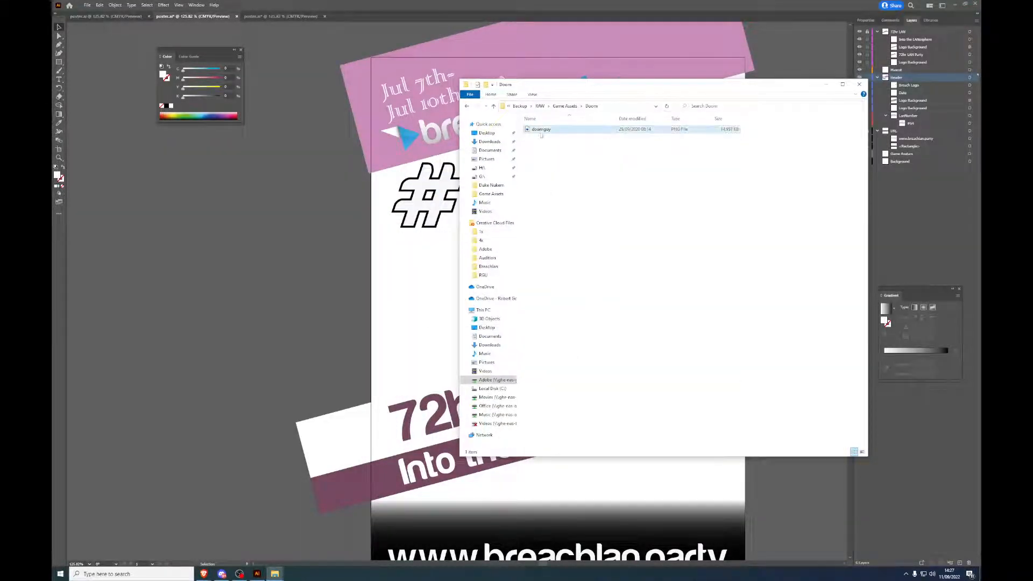
Step: Place the doomguy PNG from the Doom folder on the poster and scale it down until the whole figure roughly fits the poster's height
{"action": "left_click_drag", "start_coordinate": [542, 129], "coordinate": [303, 253]}
{"action": "left_click", "coordinate": [280, 290]}
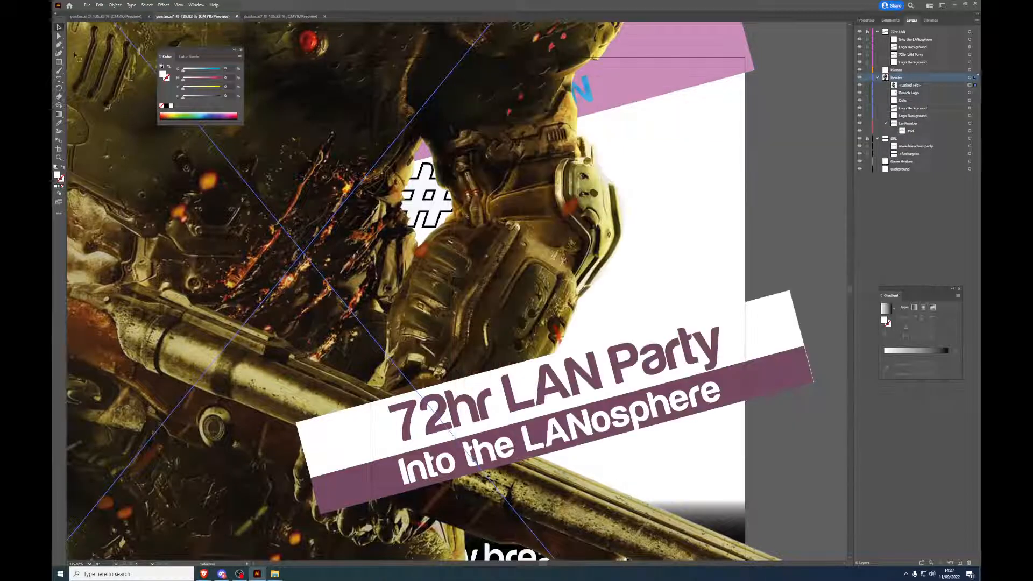
{"action": "scroll", "coordinate": [544, 311], "scroll_direction": "down", "scroll_amount": 10}
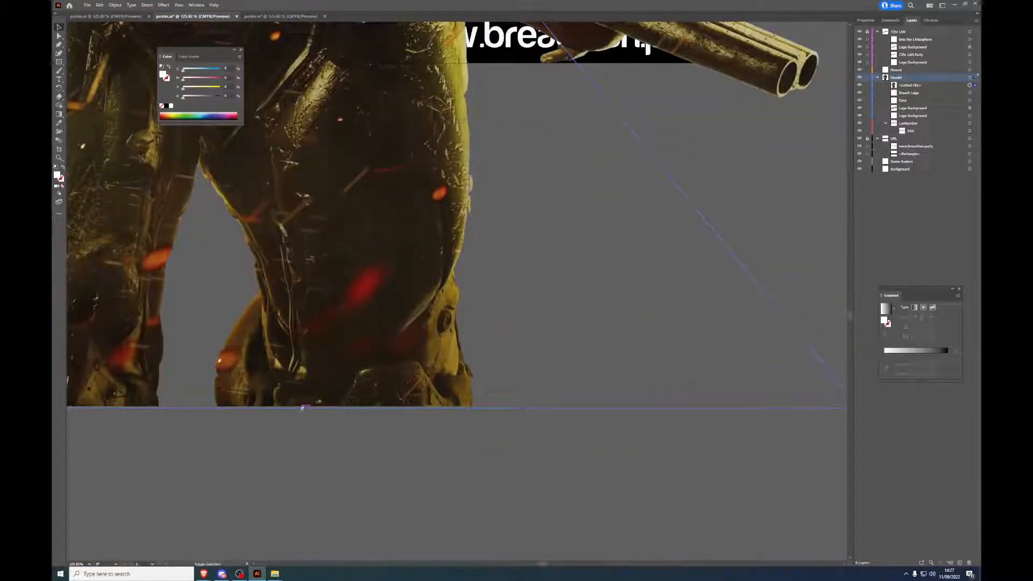
{"action": "left_click_drag", "start_coordinate": [303, 408], "coordinate": [331, 39]}
{"action": "scroll", "coordinate": [284, 150], "scroll_direction": "up", "scroll_amount": 6}
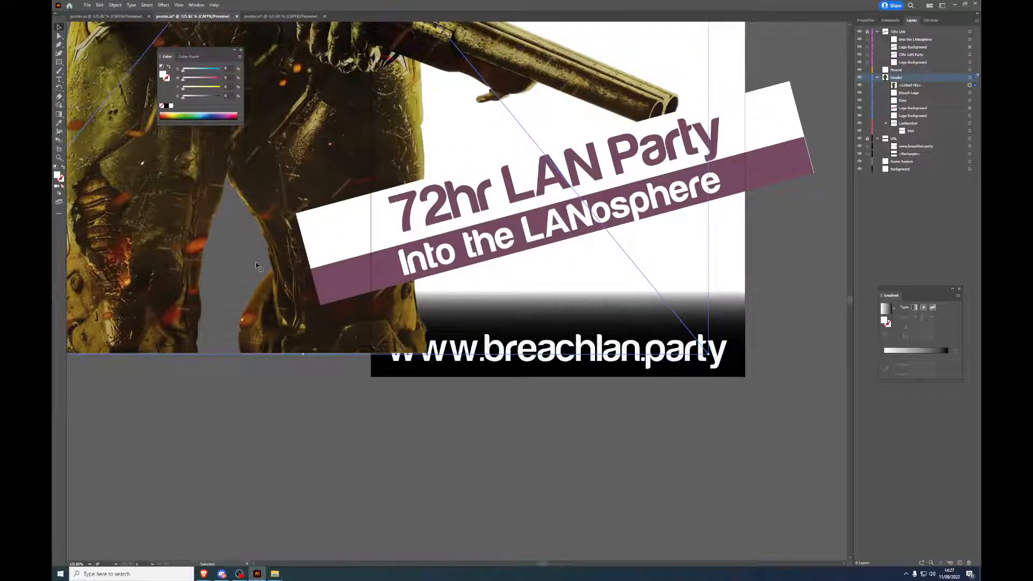
{"action": "left_click_drag", "start_coordinate": [303, 354], "coordinate": [517, 436]}
{"action": "scroll", "coordinate": [525, 433], "scroll_direction": "up", "scroll_amount": 4}
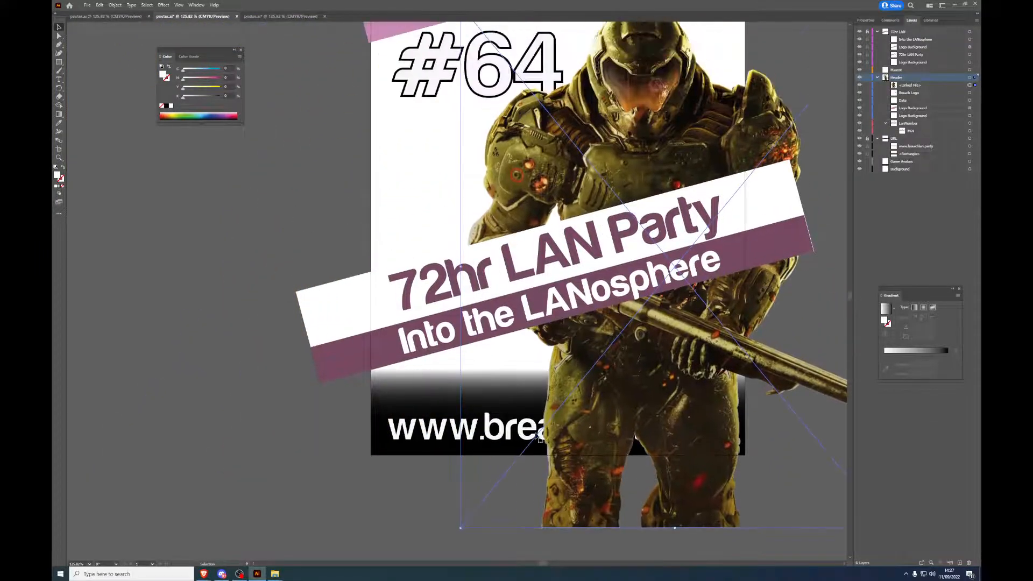
Step: Shrink the doomguy image further and position it in the poster's upper right, with the helmet near the top edge
{"action": "left_click_drag", "start_coordinate": [622, 214], "coordinate": [625, 143]}
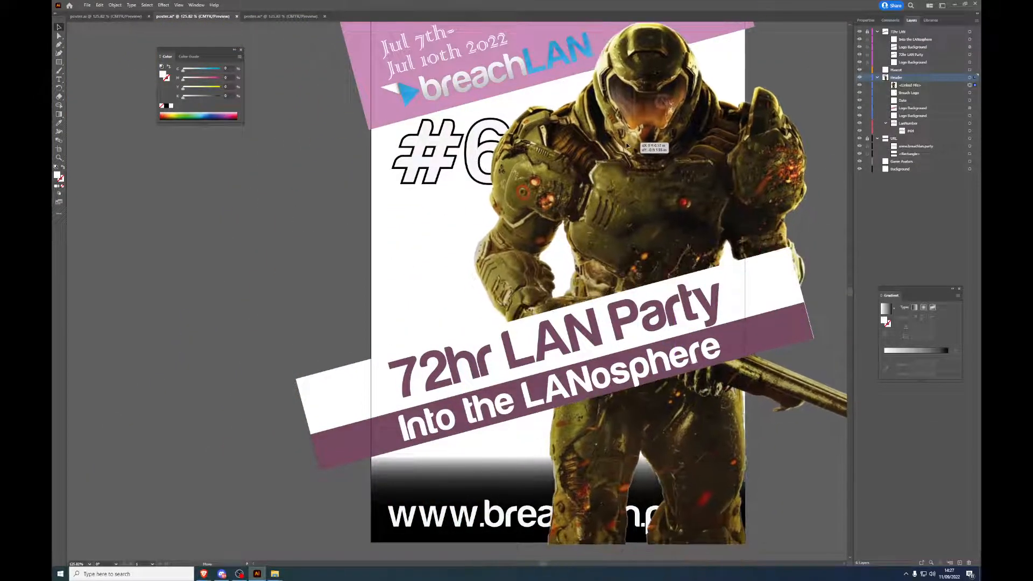
{"action": "scroll", "coordinate": [633, 169], "scroll_direction": "up", "scroll_amount": 2}
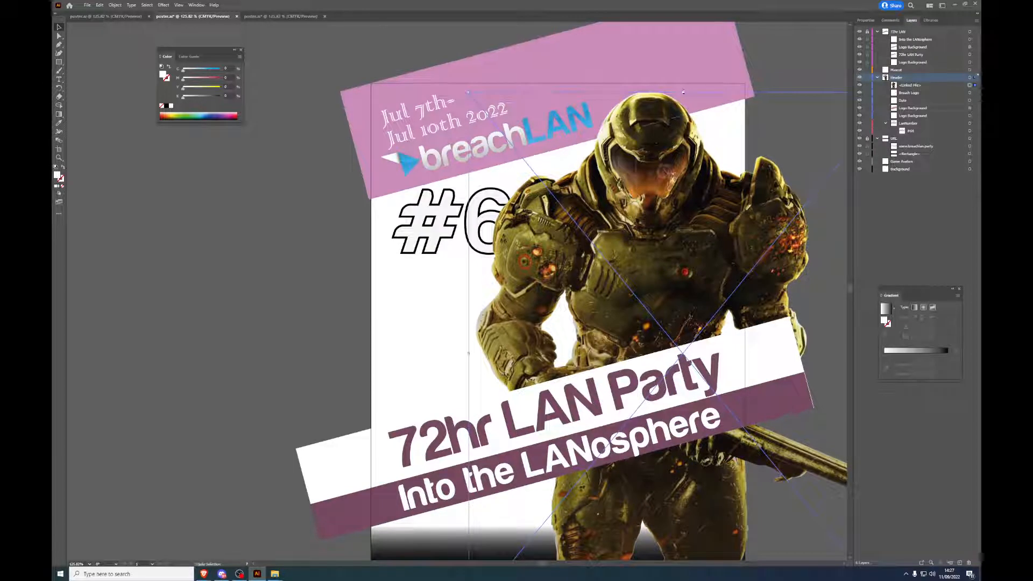
{"action": "left_click_drag", "start_coordinate": [683, 93], "coordinate": [686, 234]}
{"action": "left_click_drag", "start_coordinate": [657, 298], "coordinate": [660, 141]}
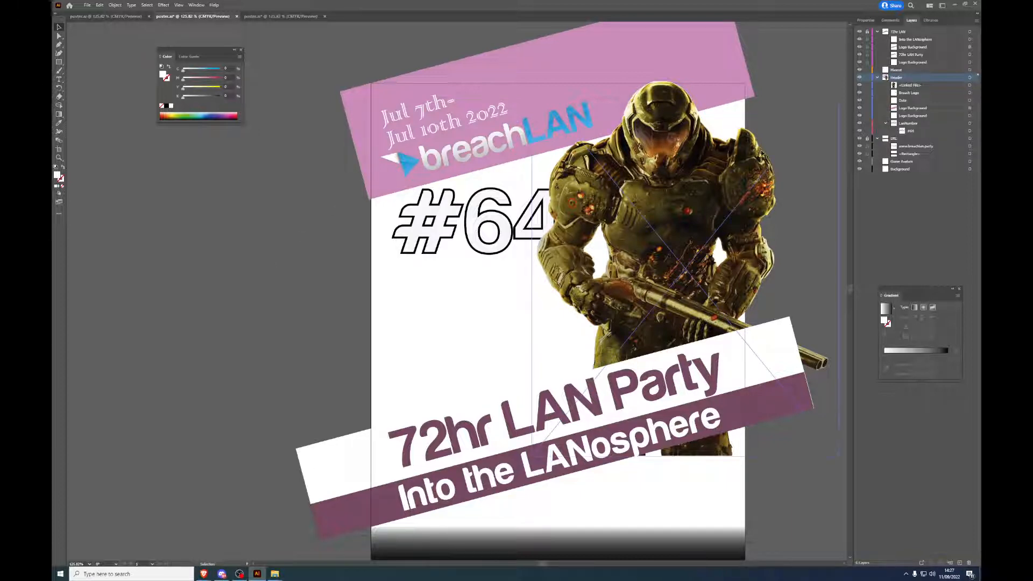
Step: Move the doomguy linked file into the empty layer directly above Header, and delete the image from the poster
{"action": "left_click", "coordinate": [975, 86]}
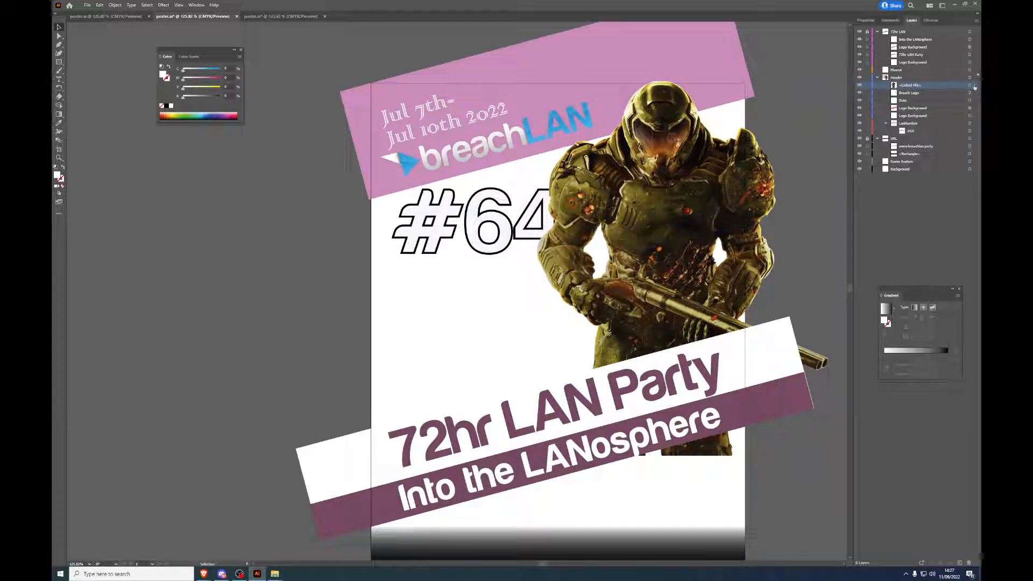
{"action": "left_click_drag", "start_coordinate": [947, 90], "coordinate": [946, 74]}
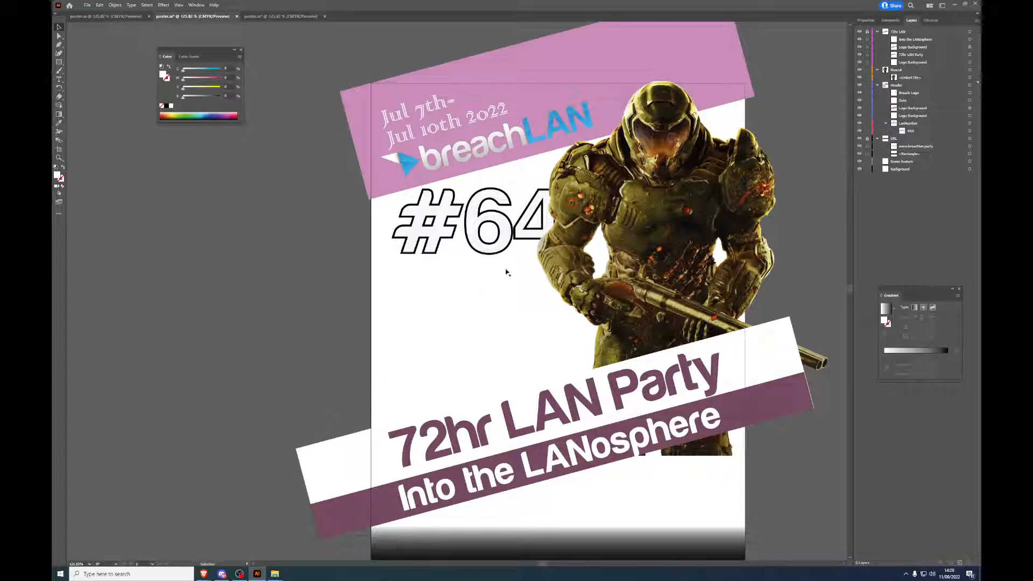
{"action": "left_click", "coordinate": [658, 212]}
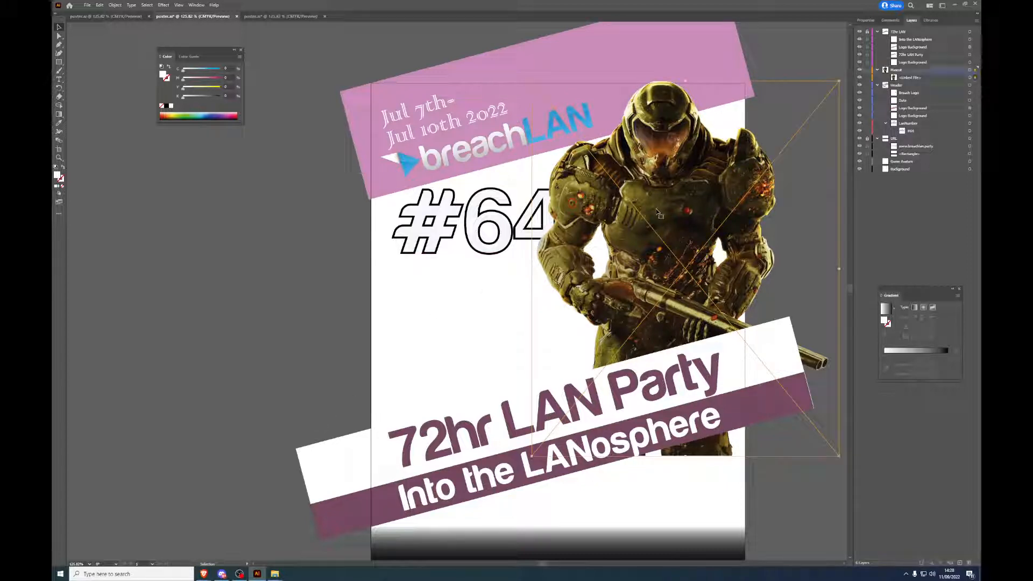
{"action": "key", "text": "Delete"}
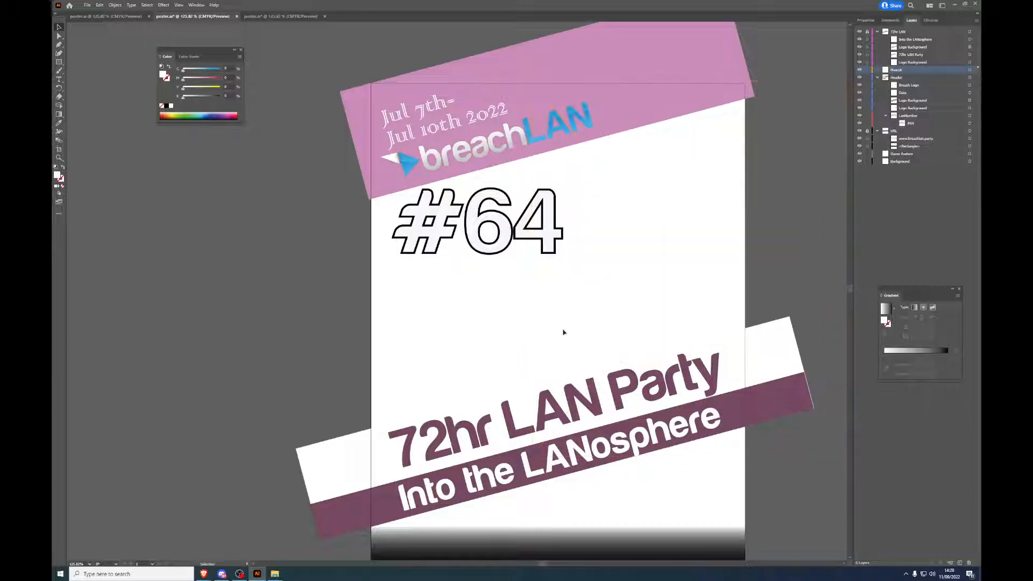
{"action": "mouse_move", "coordinate": [275, 574]}
{"action": "left_click", "coordinate": [303, 520]}
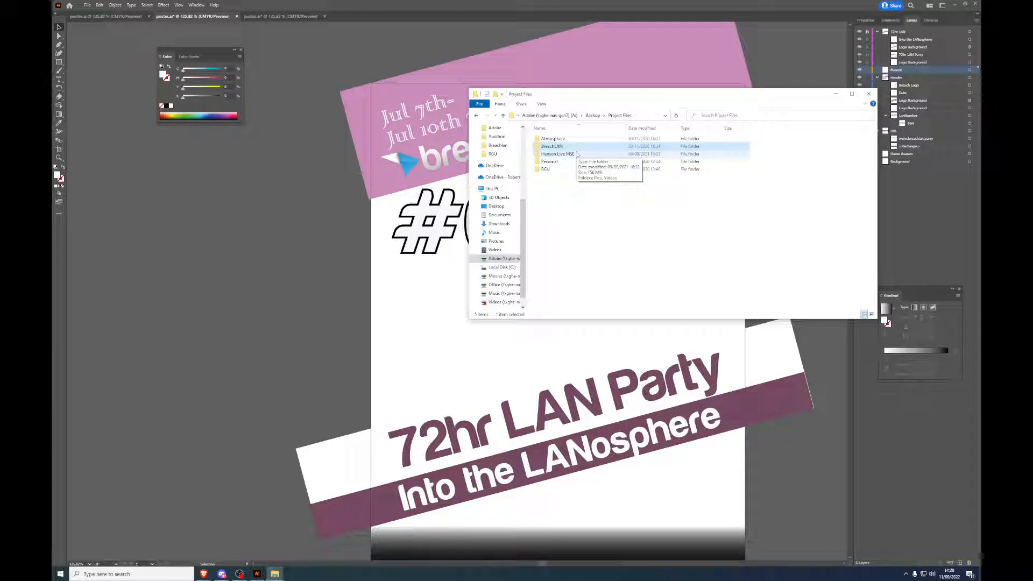
{"action": "left_click", "coordinate": [400, 323]}
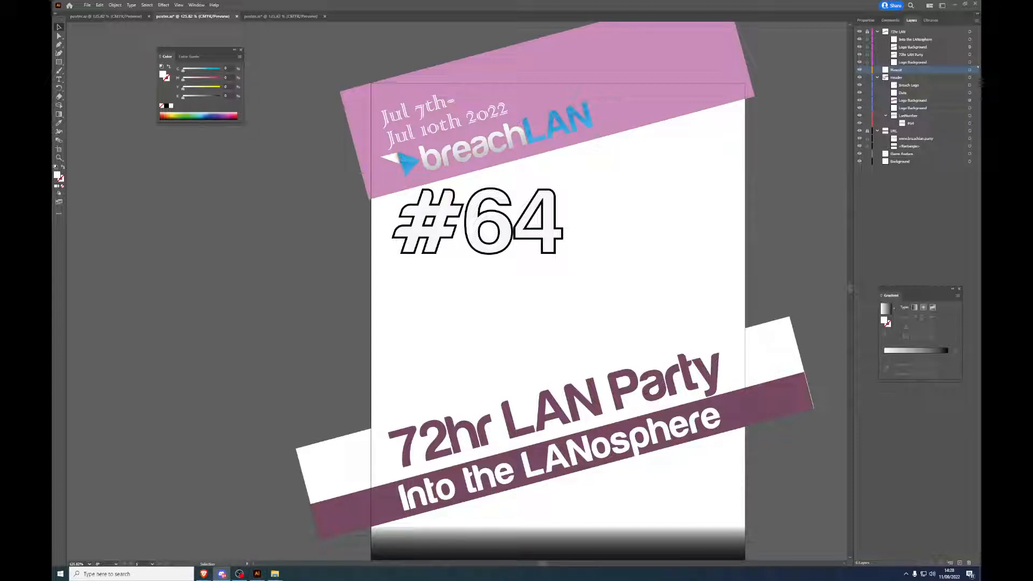
{"action": "key", "text": "alt+Tab"}
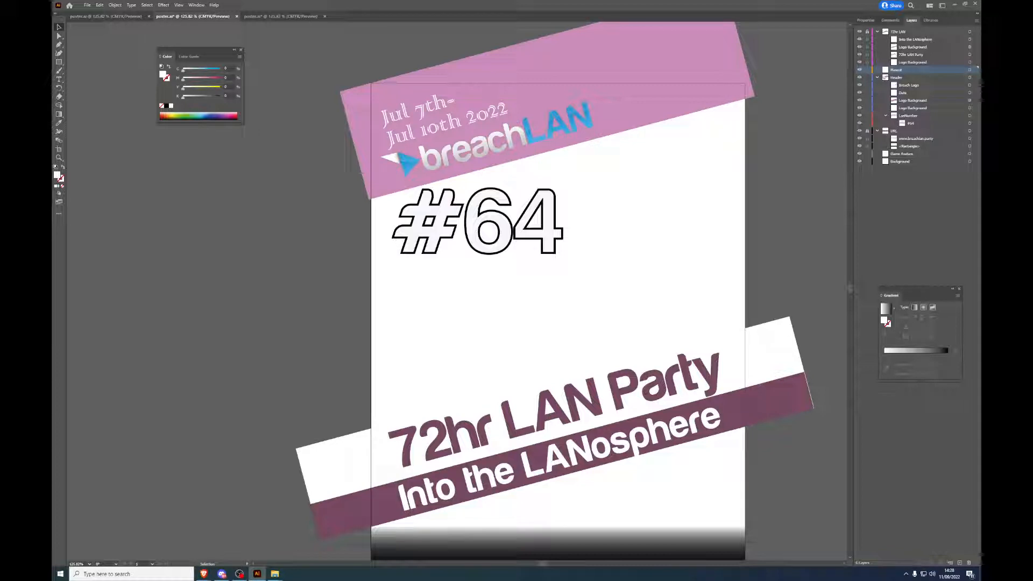
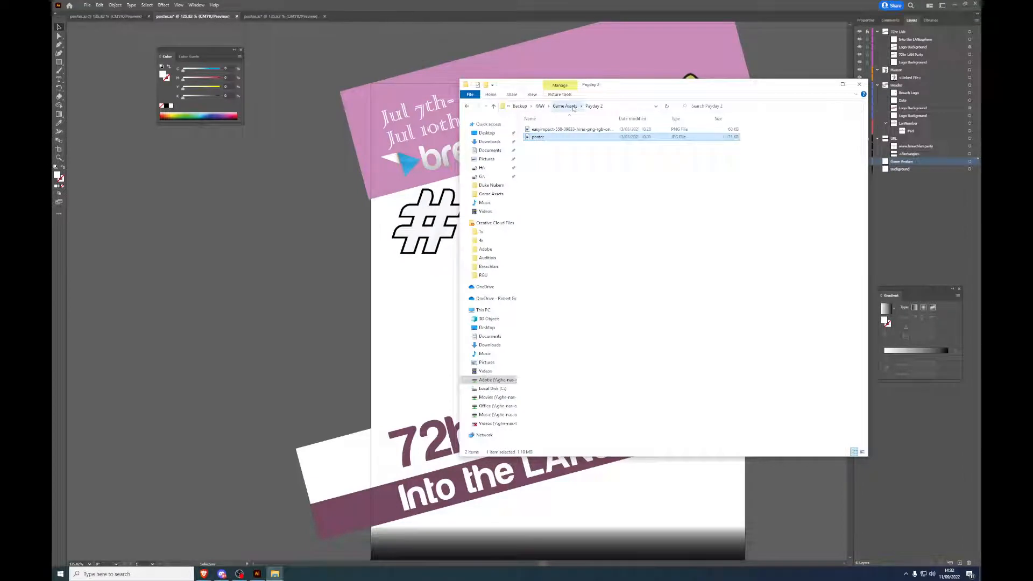
Step: Permanently delete the easyimpact drill PNG from the Payday 2 folder
{"action": "right_click", "coordinate": [575, 130]}
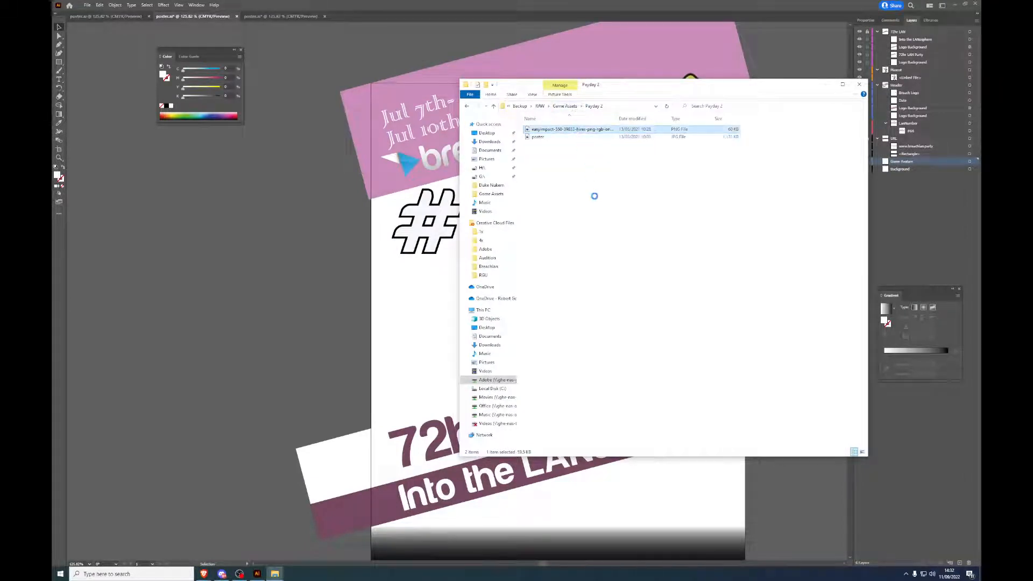
{"action": "left_click", "coordinate": [596, 353]}
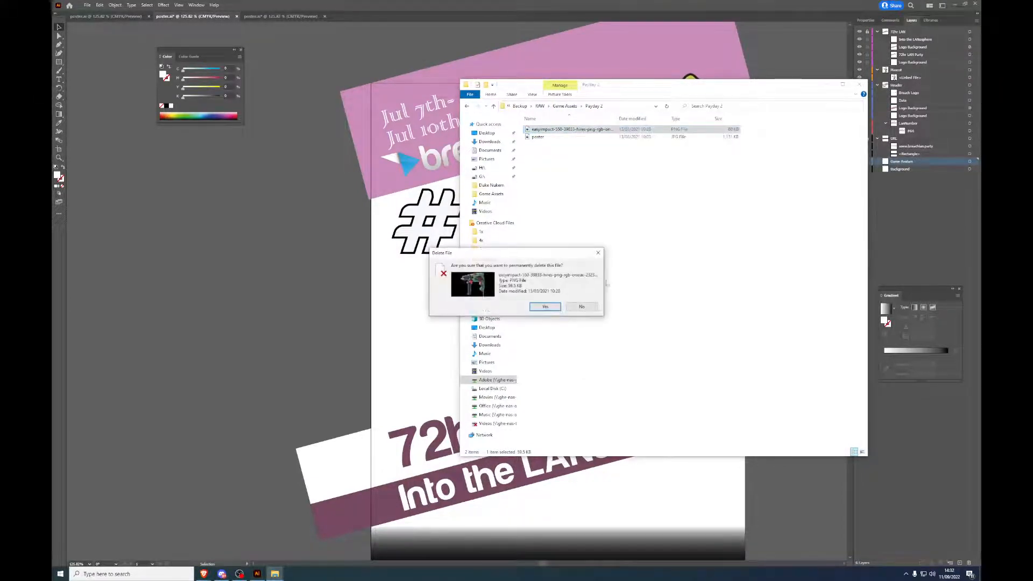
{"action": "left_click", "coordinate": [545, 307]}
Step: Go back to Game Assets, open the Phasmophobia folder, and look through its ghost images in the photo viewer
{"action": "left_click", "coordinate": [565, 106]}
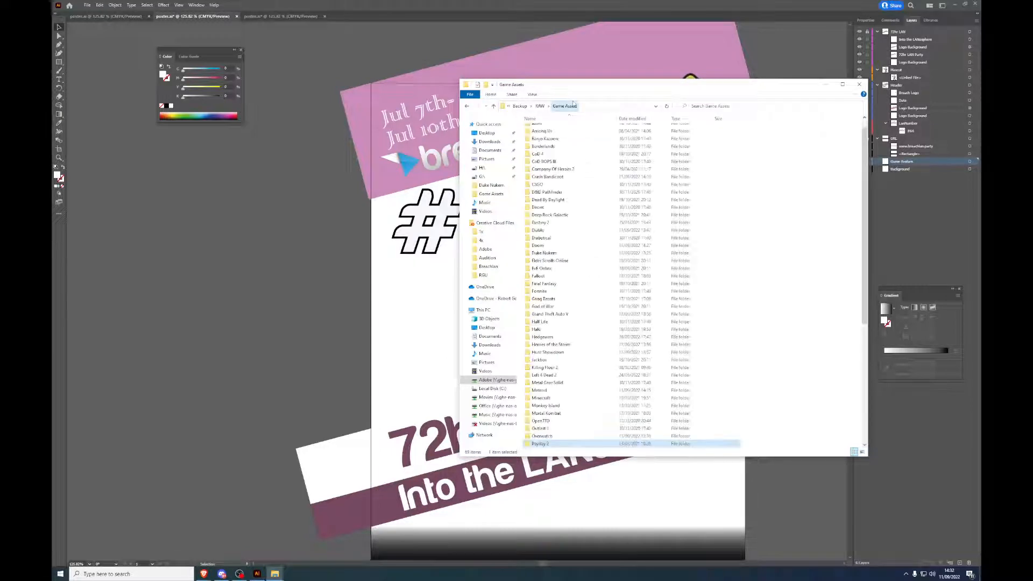
{"action": "scroll", "coordinate": [621, 247], "scroll_direction": "down", "scroll_amount": 7}
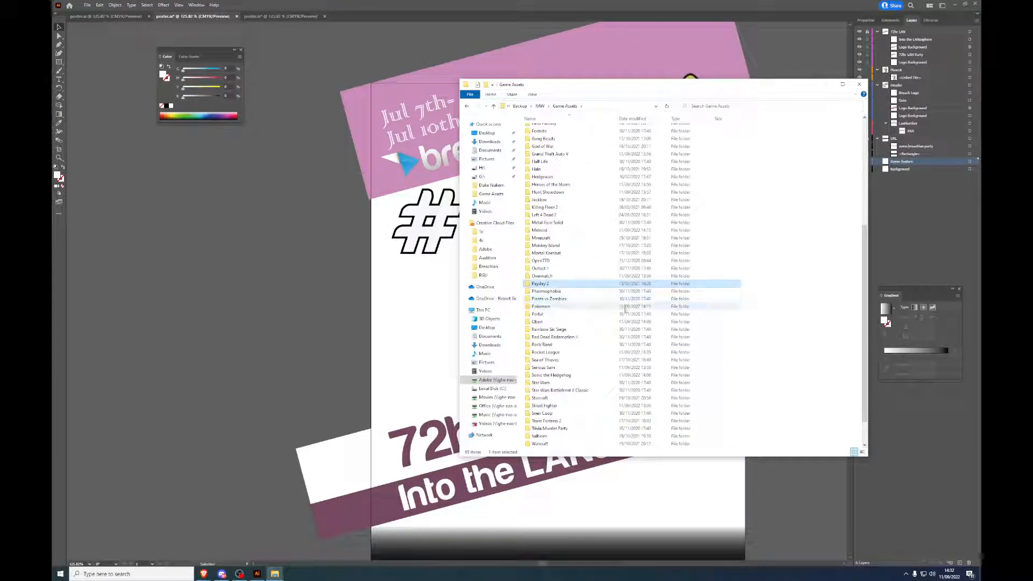
{"action": "double_click", "coordinate": [576, 291]}
{"action": "double_click", "coordinate": [566, 130]}
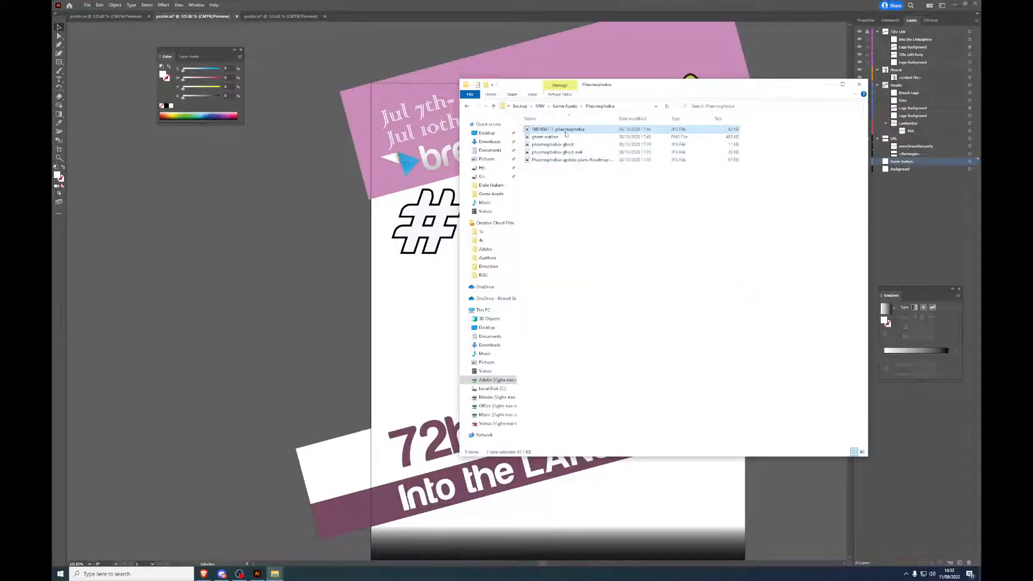
{"action": "key", "text": "Right"}
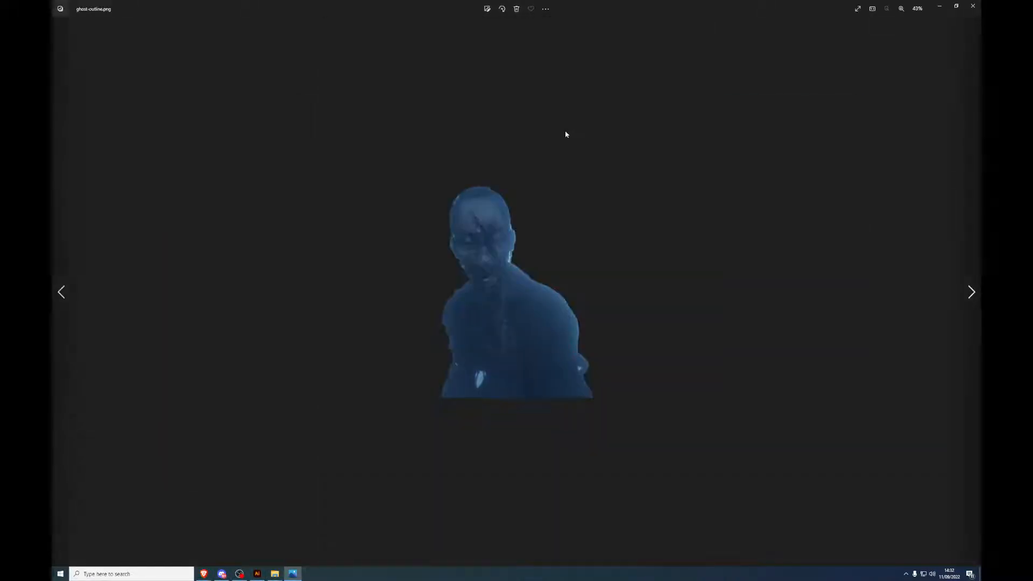
{"action": "key", "text": "Right"}
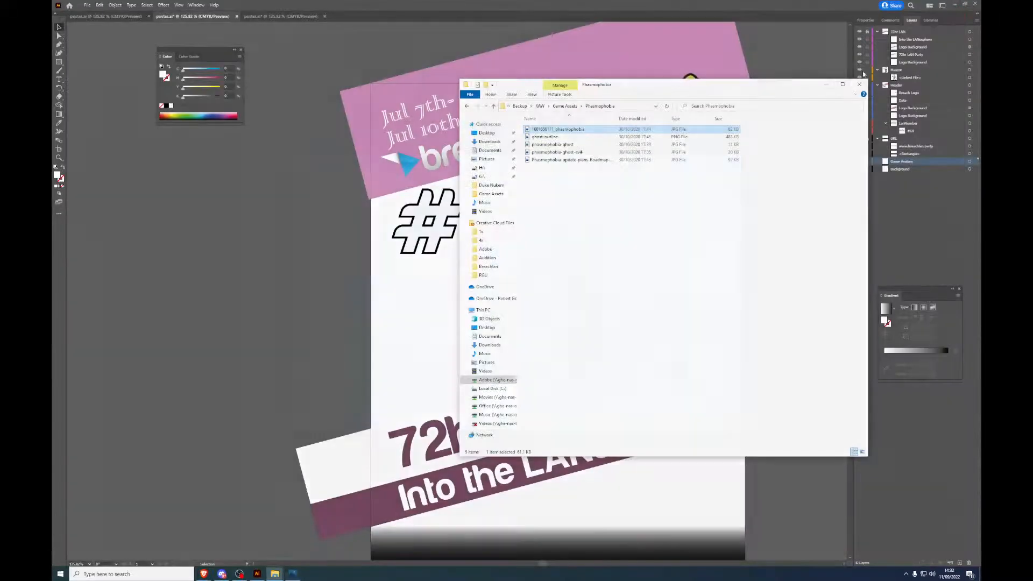
Step: Return to Game Assets, open the Halo folder, and view its red Spartan, master-chief and landscape images
{"action": "left_click", "coordinate": [973, 5]}
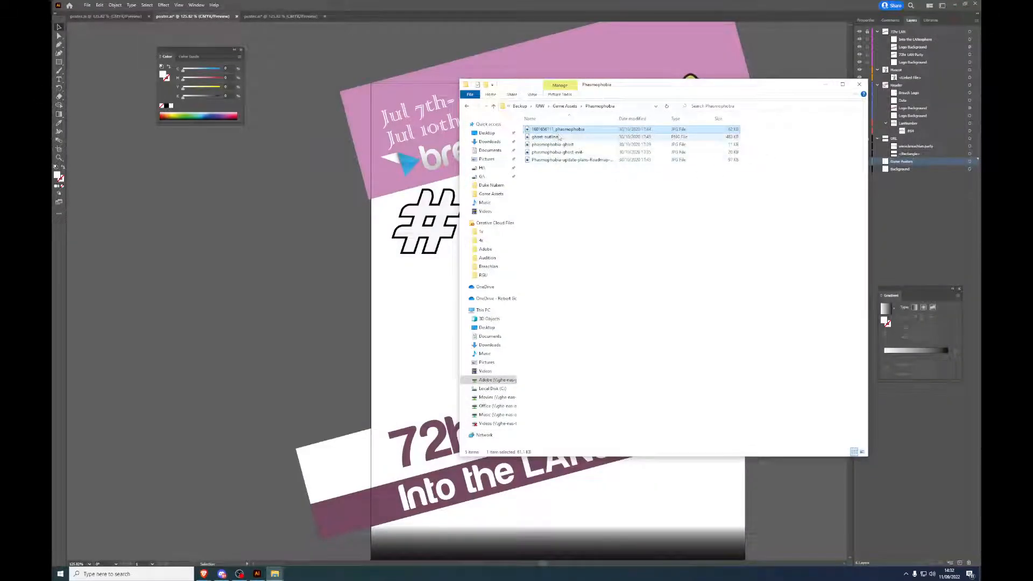
{"action": "left_click", "coordinate": [570, 106]}
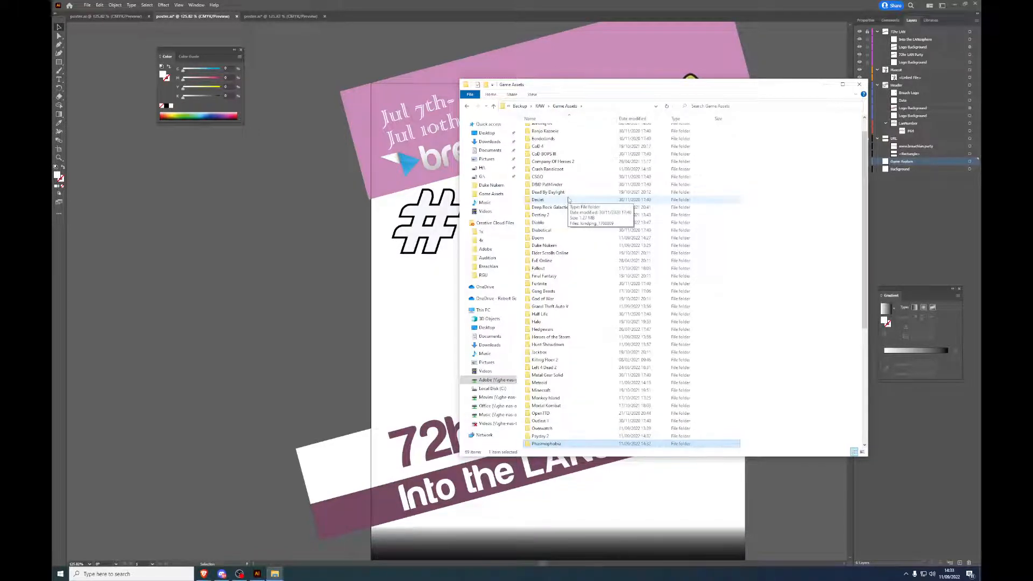
{"action": "left_click", "coordinate": [582, 323]}
{"action": "double_click", "coordinate": [581, 323]}
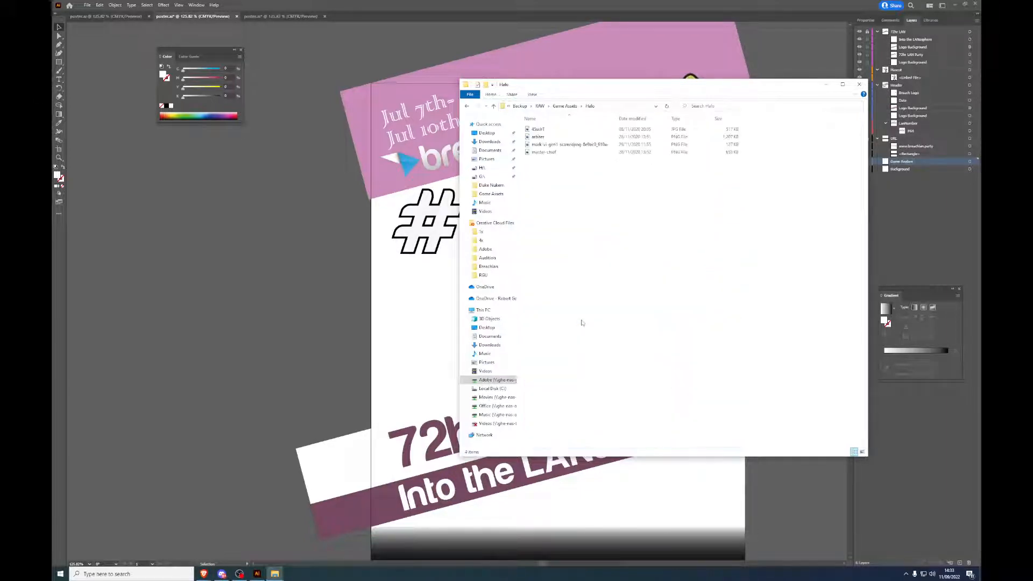
{"action": "double_click", "coordinate": [548, 145]}
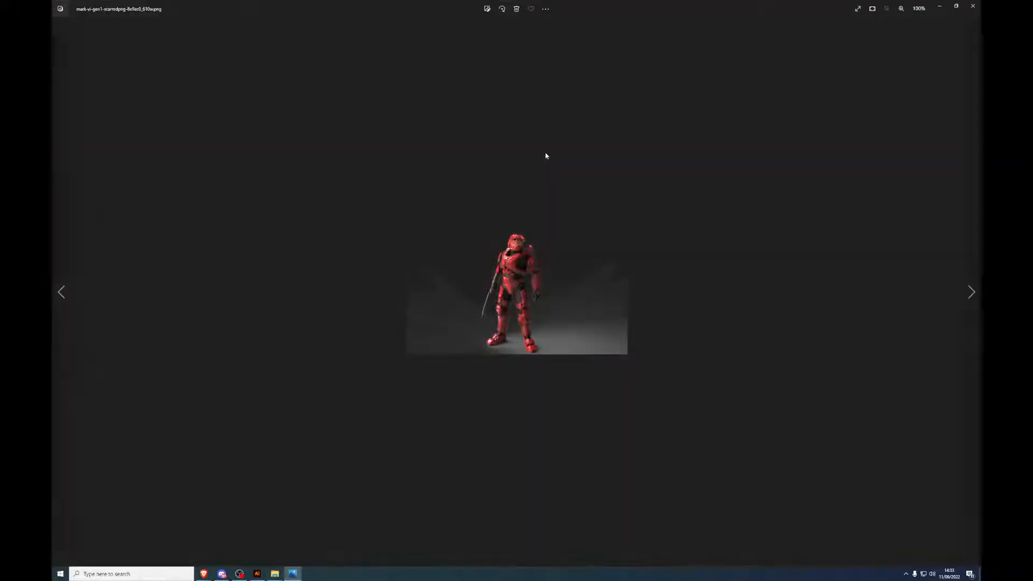
{"action": "key", "text": "Right"}
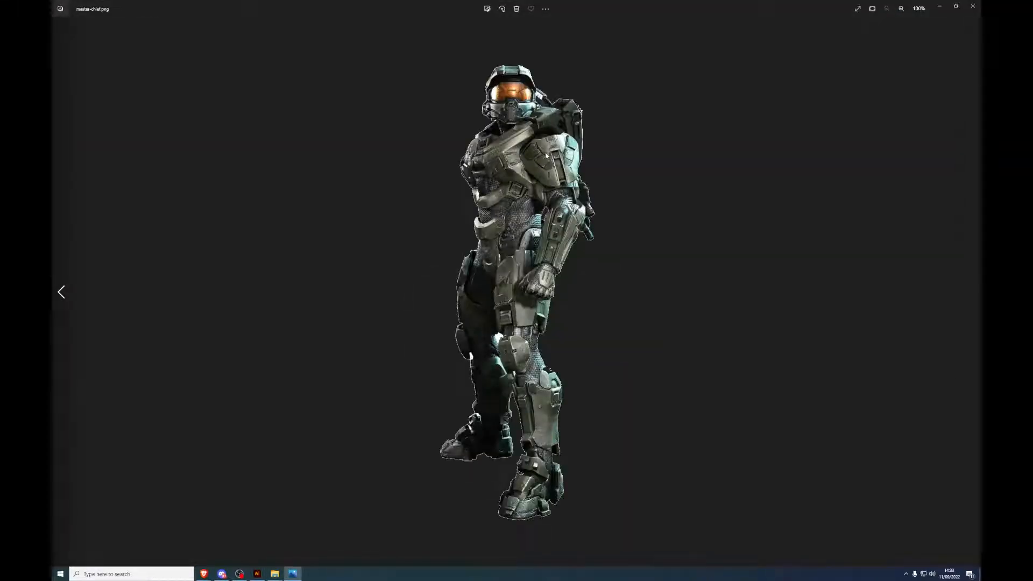
{"action": "left_click", "coordinate": [973, 6]}
{"action": "double_click", "coordinate": [577, 129]}
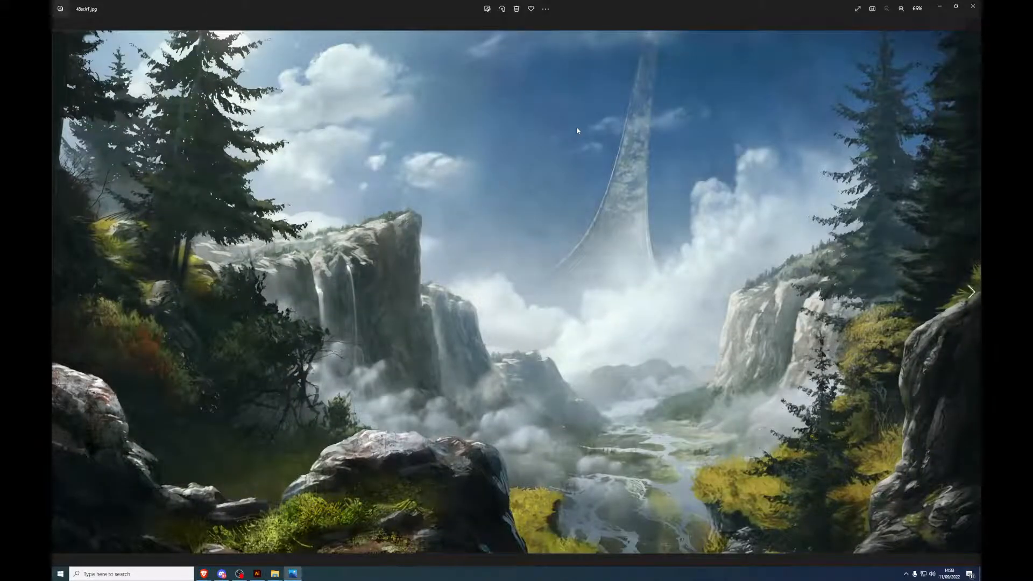
{"action": "left_click", "coordinate": [974, 6]}
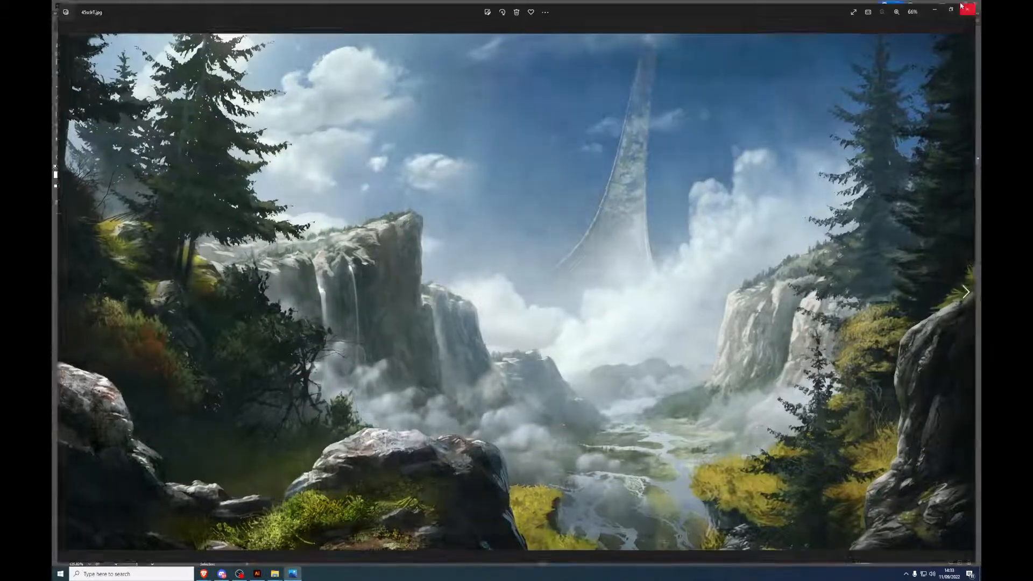
Step: Go back to Game Assets, open the Starcraft folder, and look through its character and unit images
{"action": "left_click", "coordinate": [554, 107]}
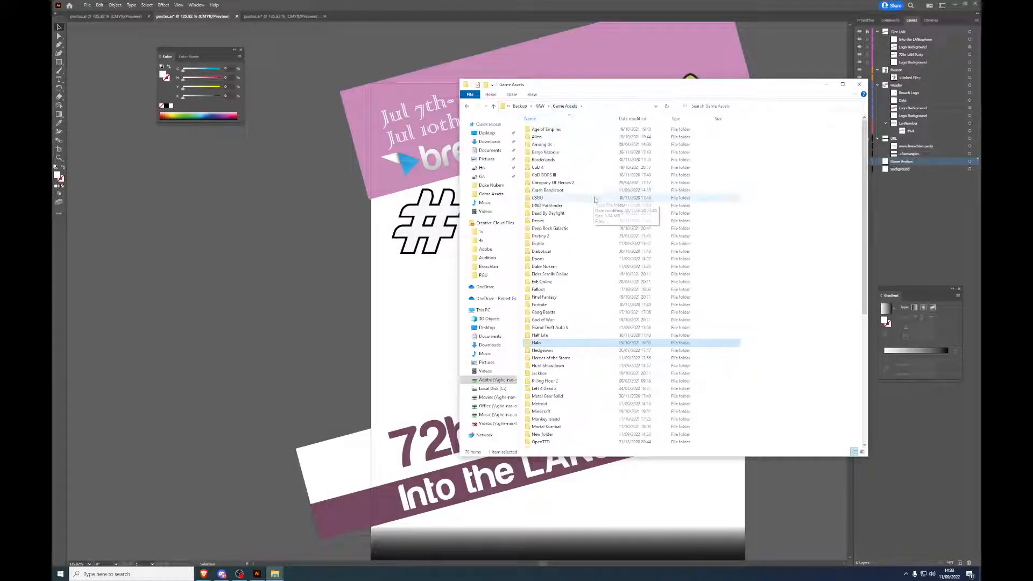
{"action": "scroll", "coordinate": [612, 336], "scroll_direction": "down", "scroll_amount": 2}
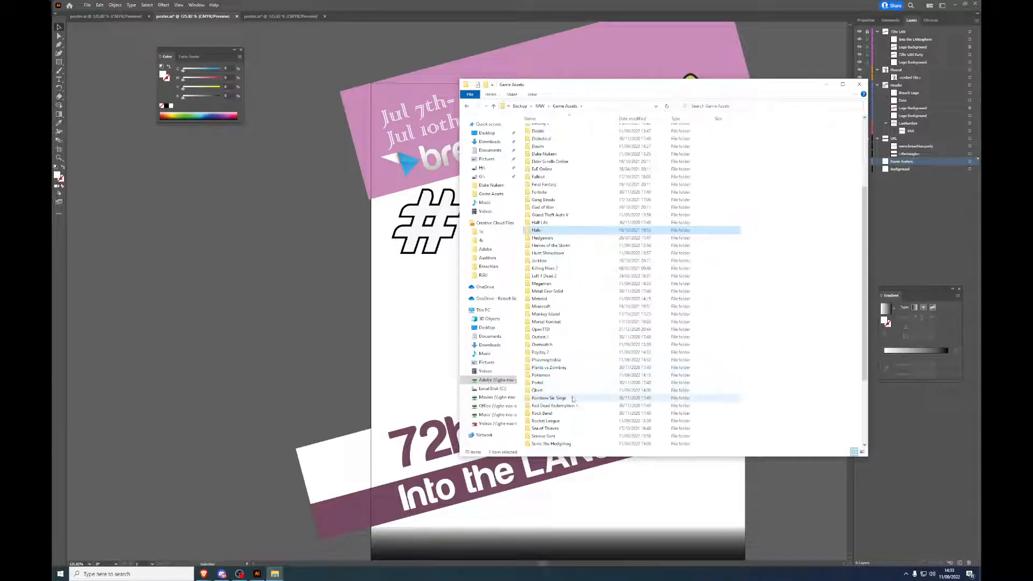
{"action": "scroll", "coordinate": [586, 405], "scroll_direction": "down", "scroll_amount": 2}
{"action": "double_click", "coordinate": [557, 421]}
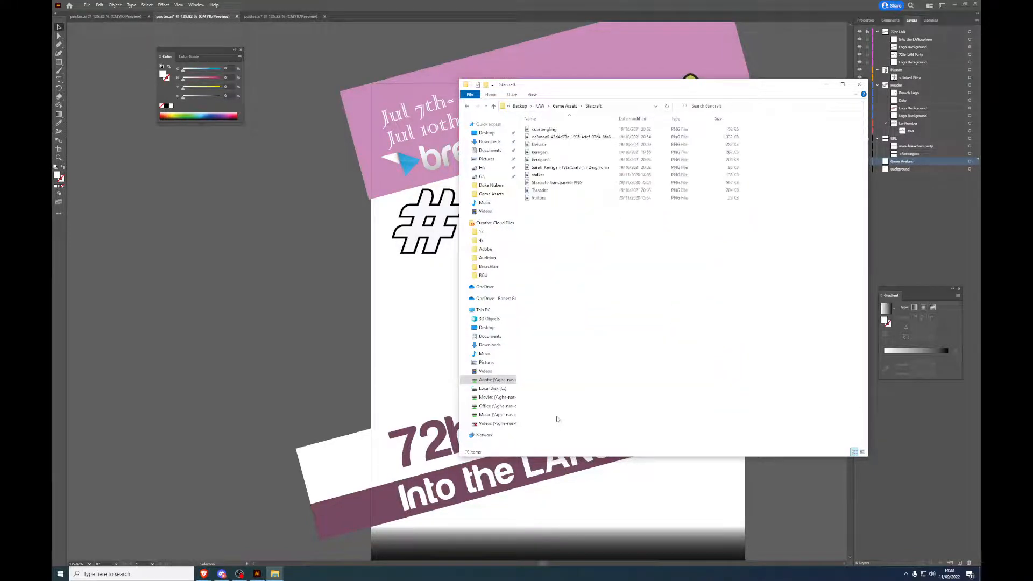
{"action": "double_click", "coordinate": [579, 131]}
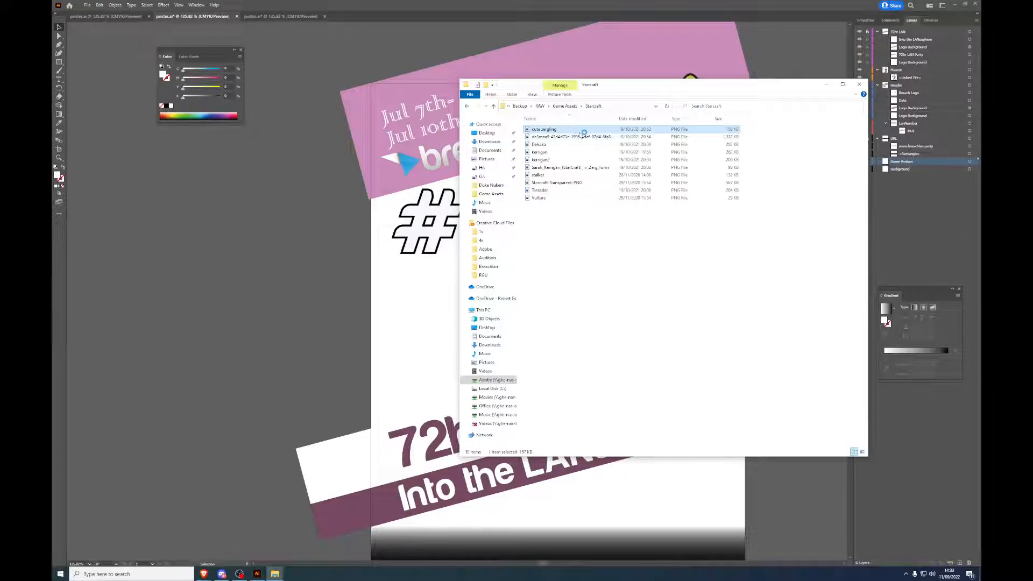
{"action": "key", "text": "Right"}
{"action": "key", "text": "Right"}
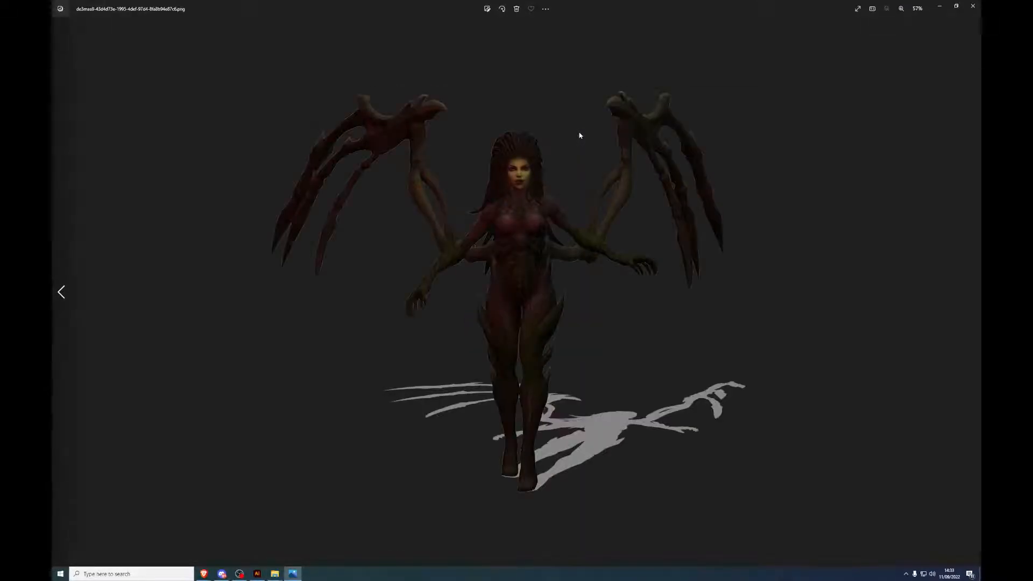
{"action": "key", "text": "Right"}
{"action": "key", "text": "Right"}
{"action": "key", "text": "Right"}
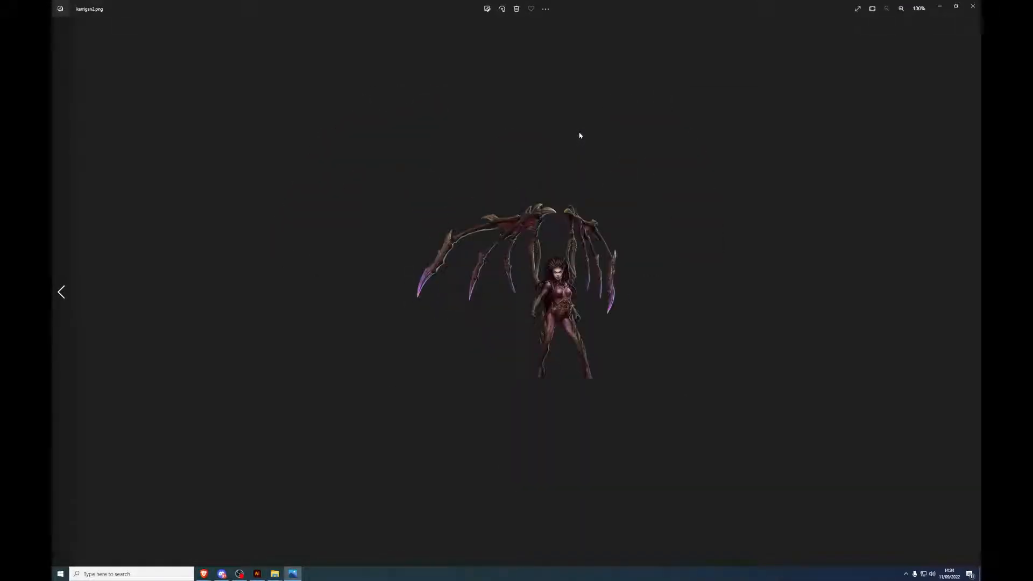
{"action": "key", "text": "Right"}
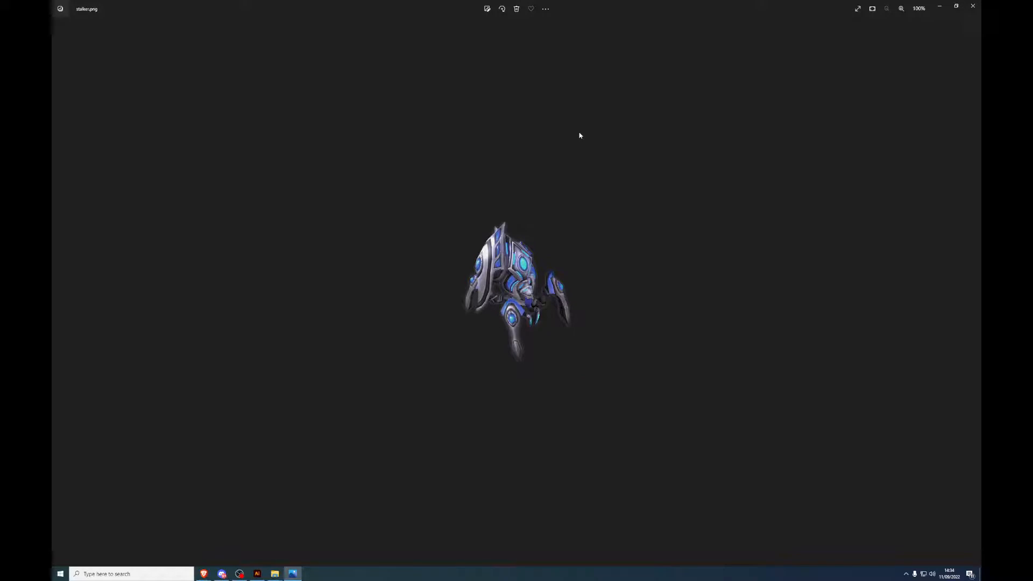
{"action": "key", "text": "Right"}
{"action": "key", "text": "Right"}
{"action": "key", "text": "Right"}
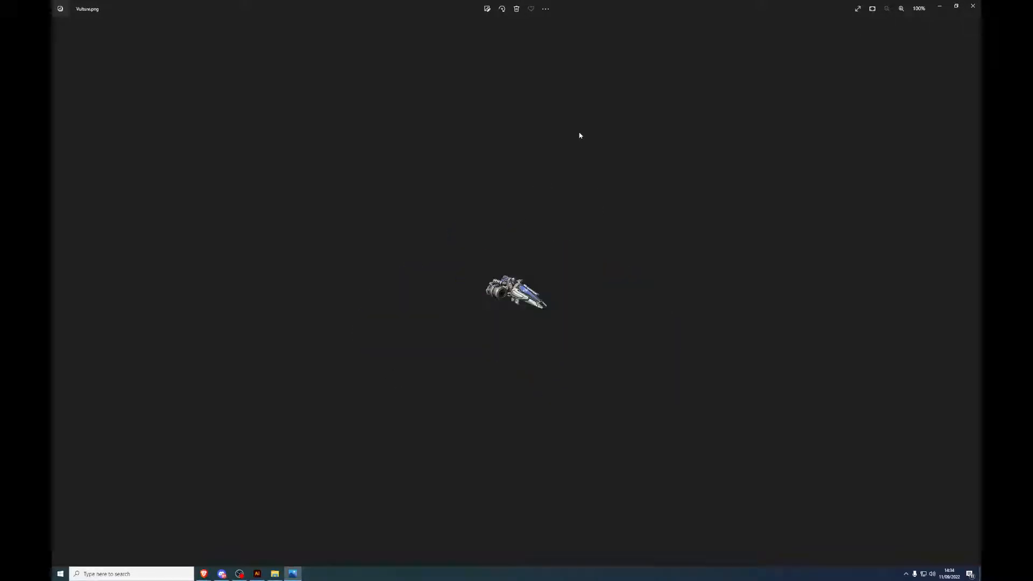
{"action": "left_click", "coordinate": [973, 6]}
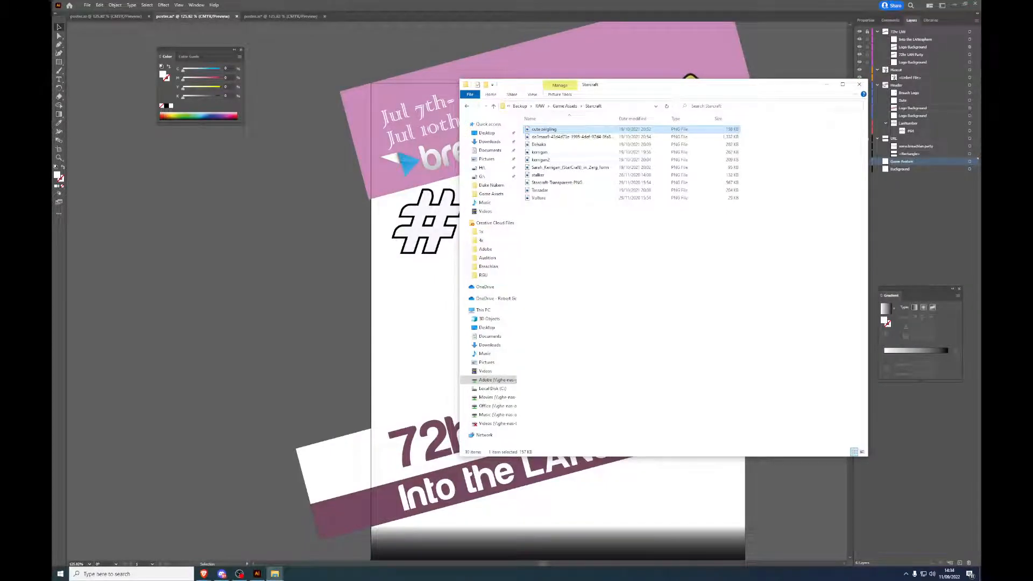
Step: Place both 8-bit megaman PNGs from the Game Assets Megaman folder onto the canvas beside the poster
{"action": "left_click", "coordinate": [558, 106]}
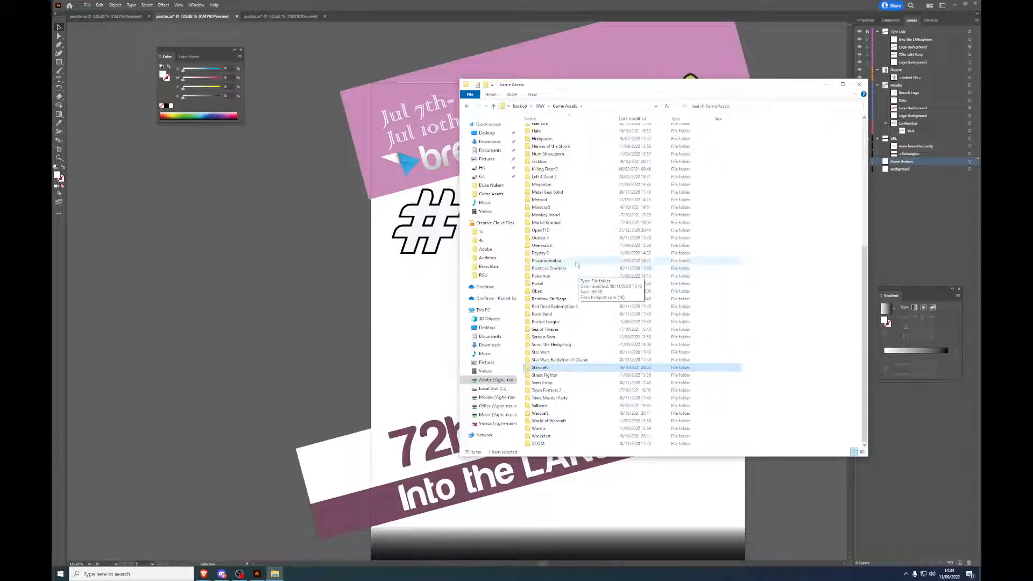
{"action": "double_click", "coordinate": [559, 184]}
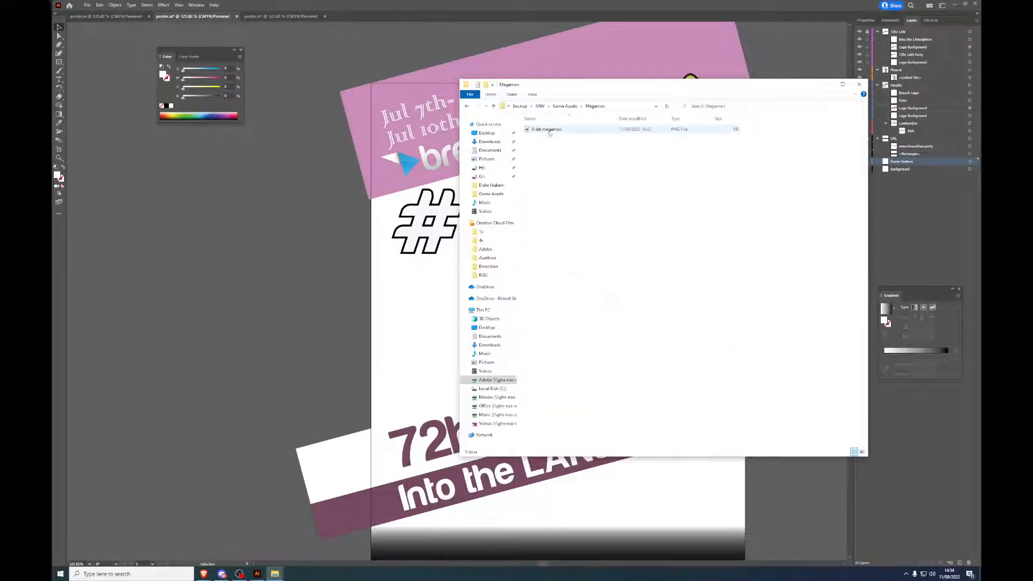
{"action": "left_click", "coordinate": [546, 129]}
{"action": "left_click_drag", "start_coordinate": [547, 129], "coordinate": [262, 292]}
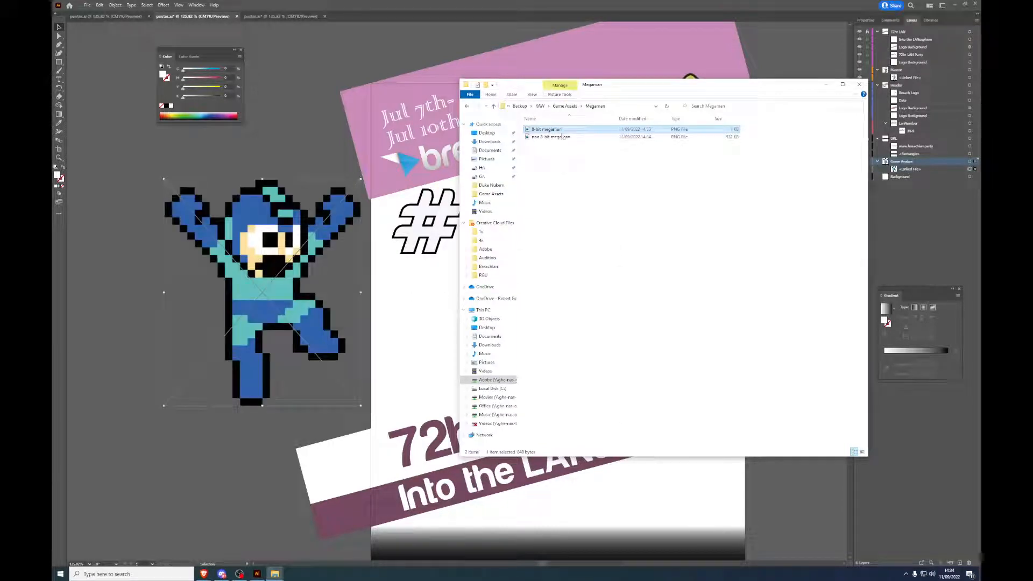
{"action": "left_click_drag", "start_coordinate": [564, 137], "coordinate": [328, 146]}
{"action": "left_click", "coordinate": [371, 474]}
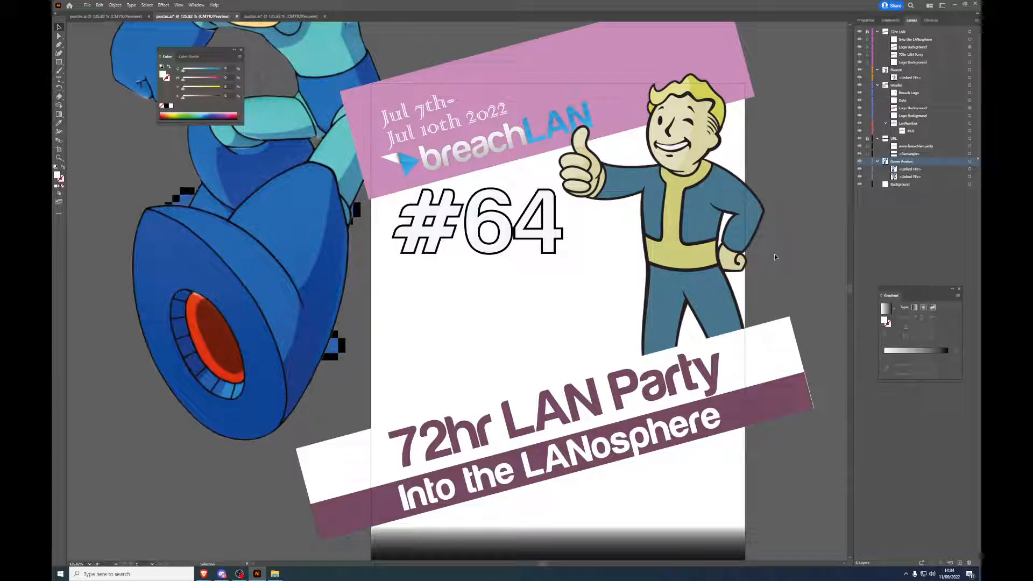
Step: Switch to the Project Files folder window, go to Backup > RAW > Game Assets, and look through its game folders
{"action": "mouse_move", "coordinate": [274, 574]}
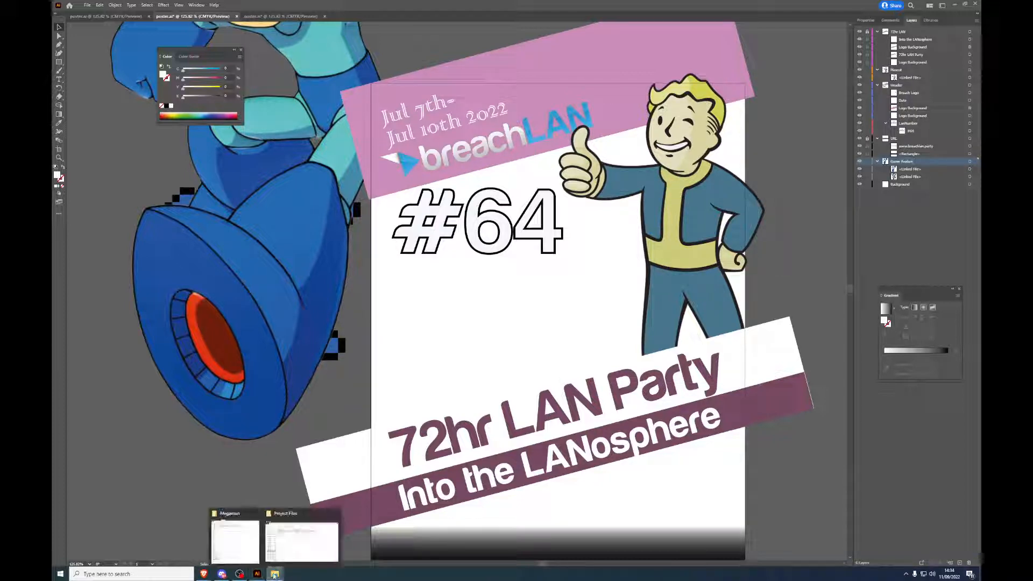
{"action": "left_click", "coordinate": [302, 536]}
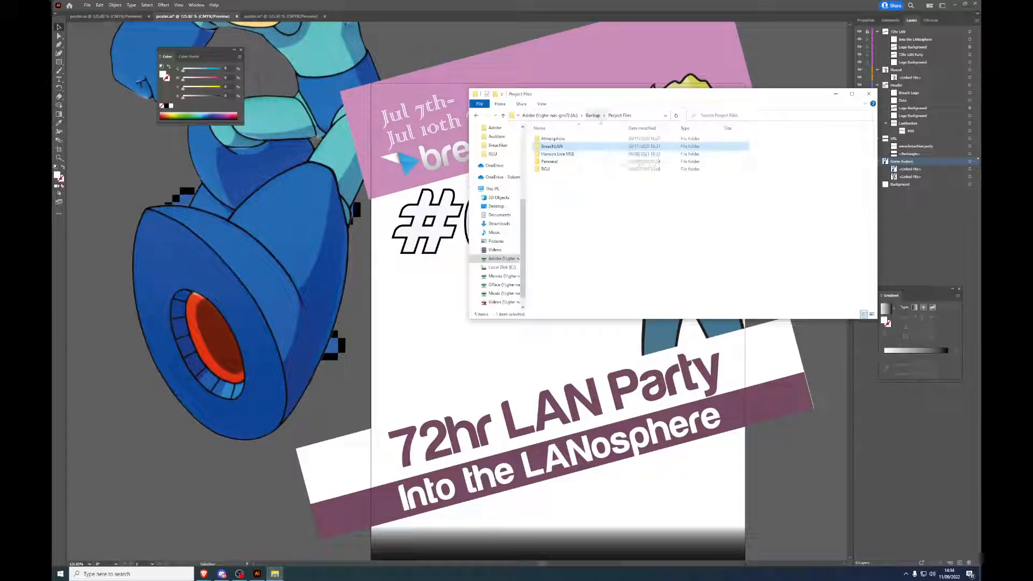
{"action": "left_click", "coordinate": [593, 116]}
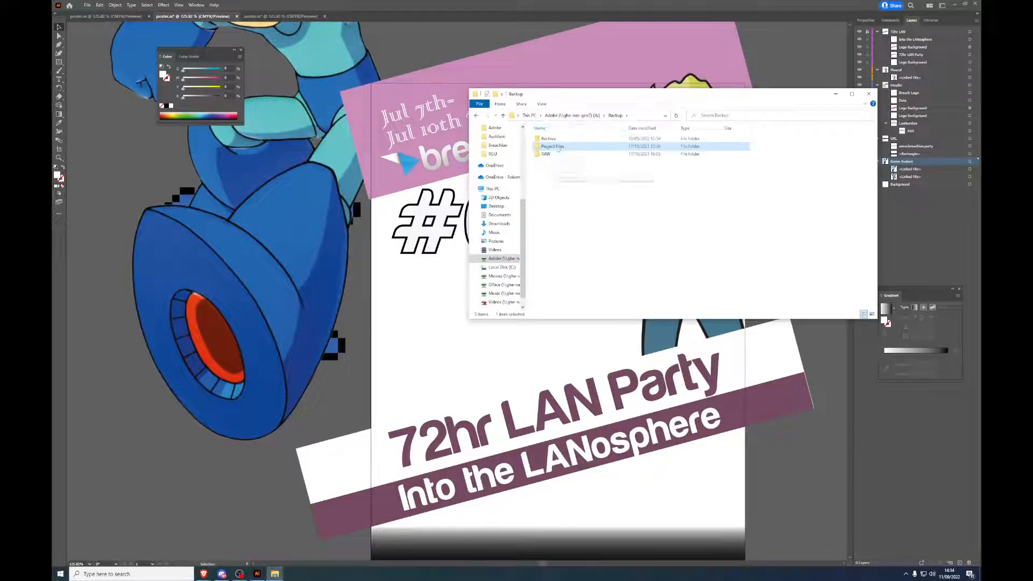
{"action": "double_click", "coordinate": [554, 154]}
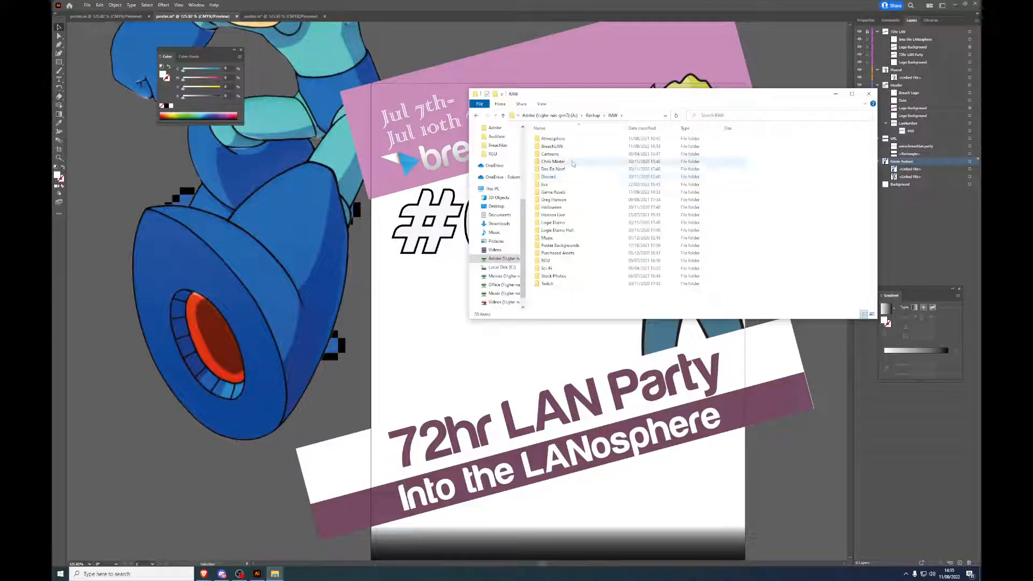
{"action": "double_click", "coordinate": [592, 192]}
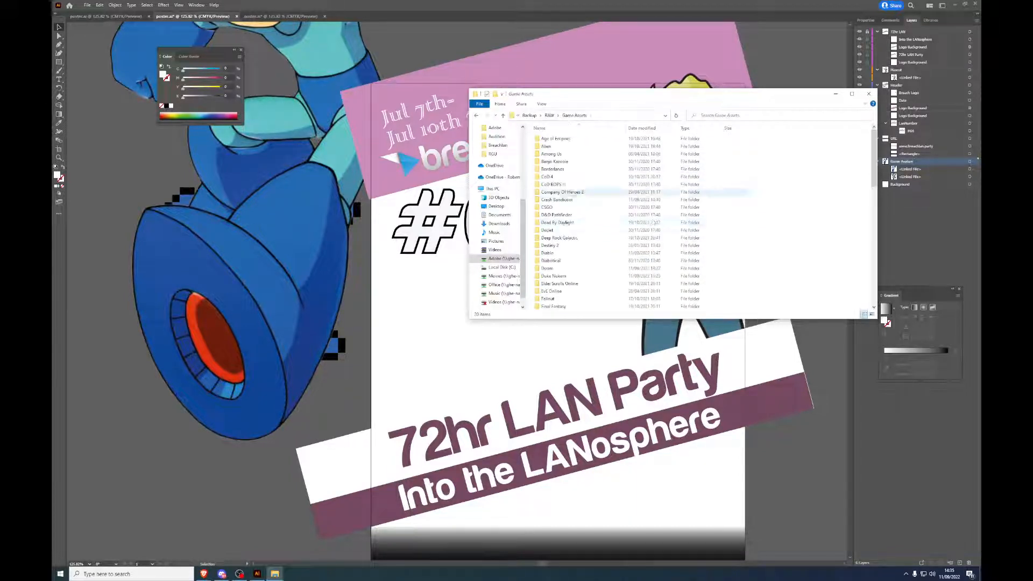
{"action": "scroll", "coordinate": [614, 240], "scroll_direction": "down", "scroll_amount": 9}
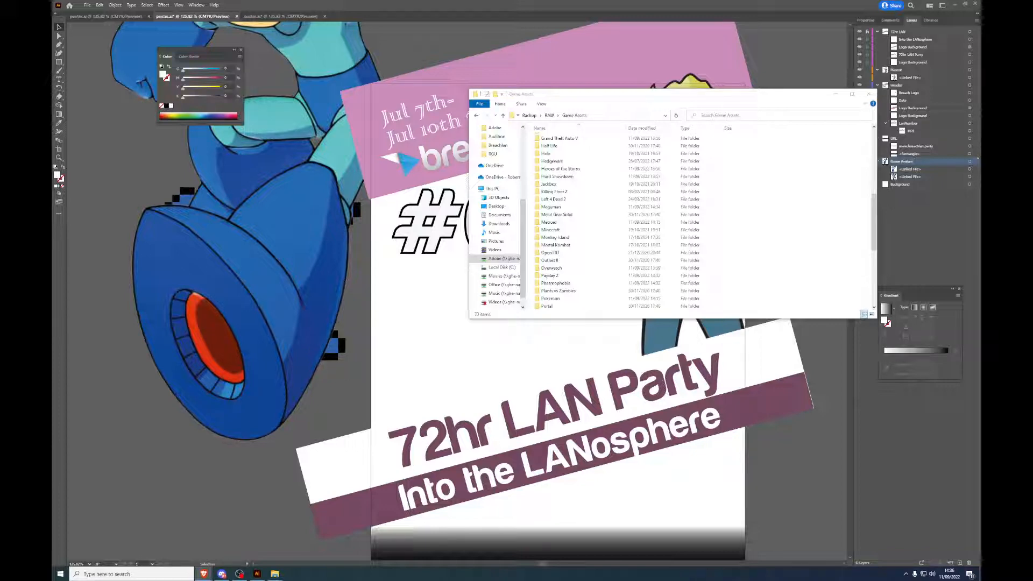
Step: Switch to the web browser, choose Symmetra from the Overwatch characters, and run an image search for "Symmetra transparent"
{"action": "left_click_drag", "start_coordinate": [980, 129], "coordinate": [452, 130]}
{"action": "double_click", "coordinate": [454, 129]}
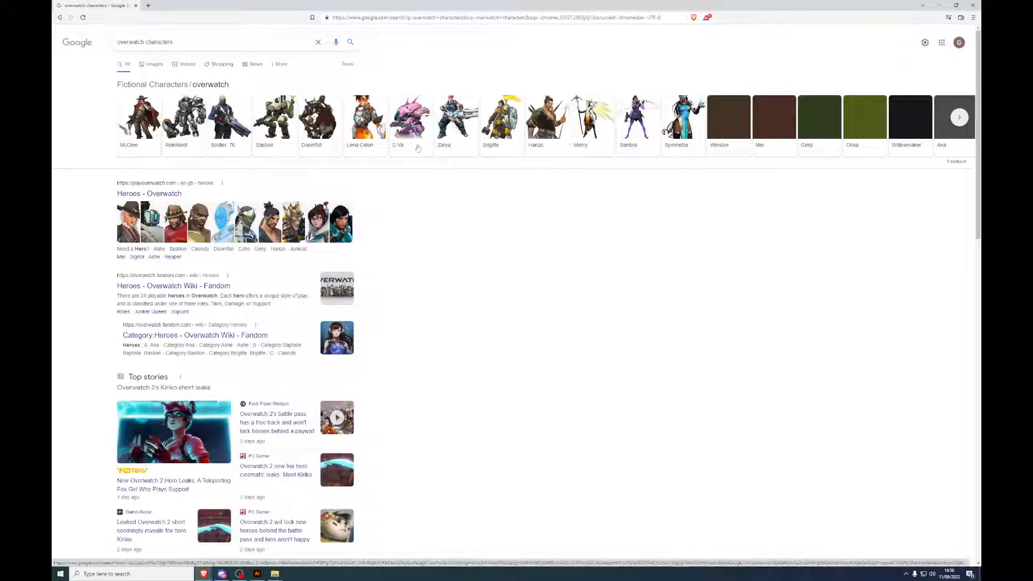
{"action": "left_click", "coordinate": [676, 132]}
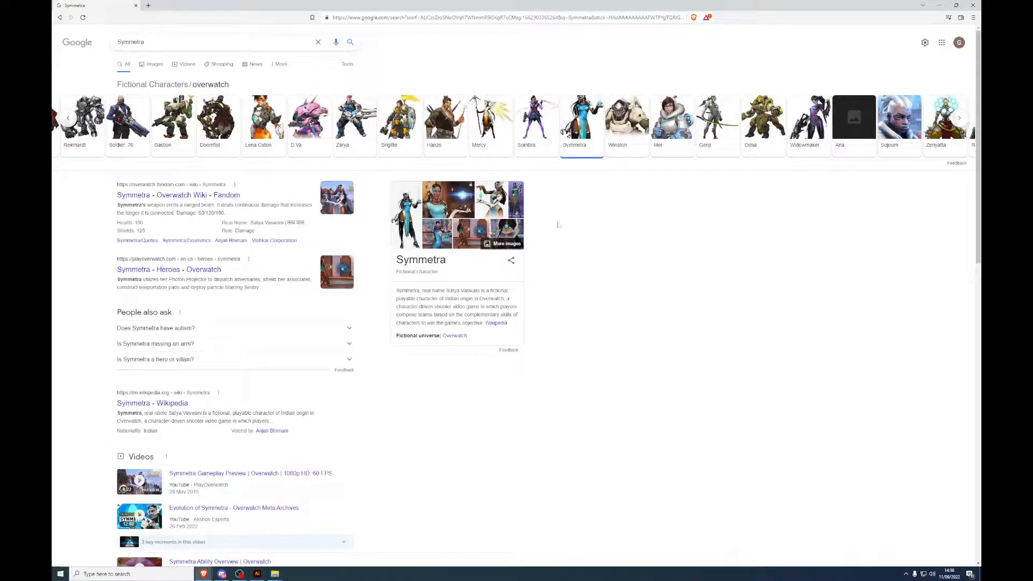
{"action": "left_click", "coordinate": [166, 41]}
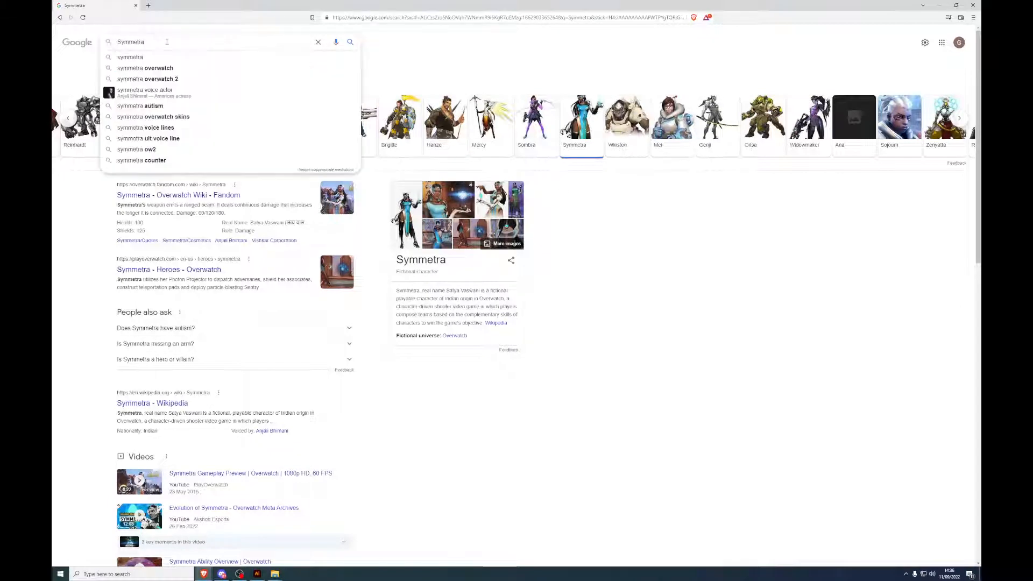
{"action": "type", "text": "transparent"}
{"action": "key", "text": "Return"}
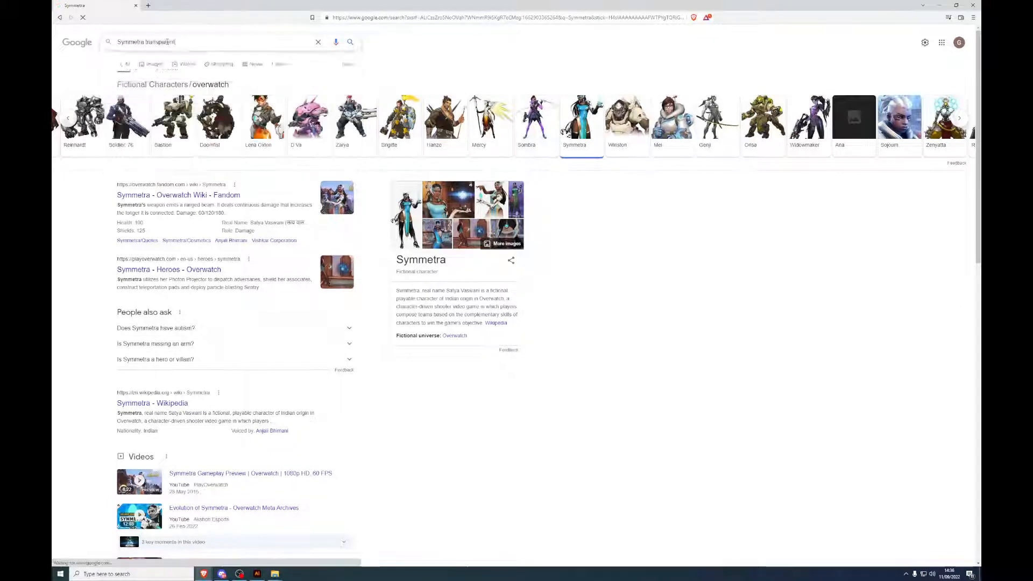
{"action": "left_click", "coordinate": [152, 64]}
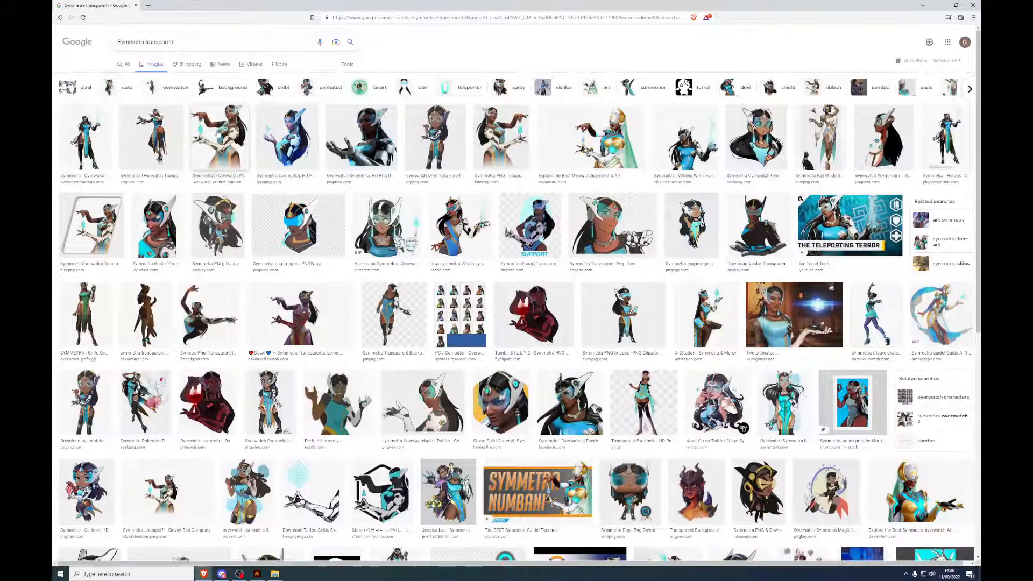
{"action": "left_click", "coordinate": [219, 130]}
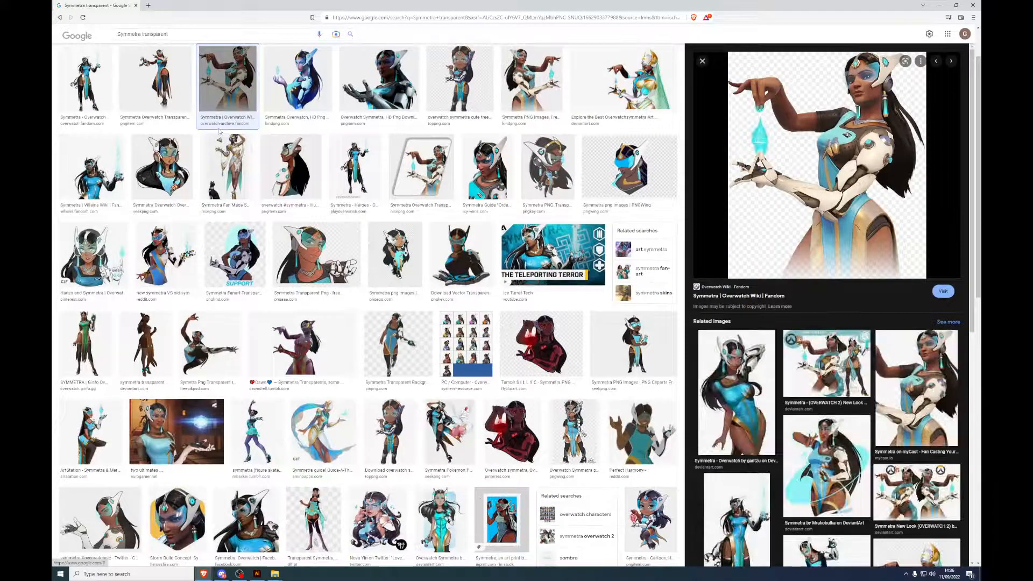
{"action": "right_click", "coordinate": [792, 181]}
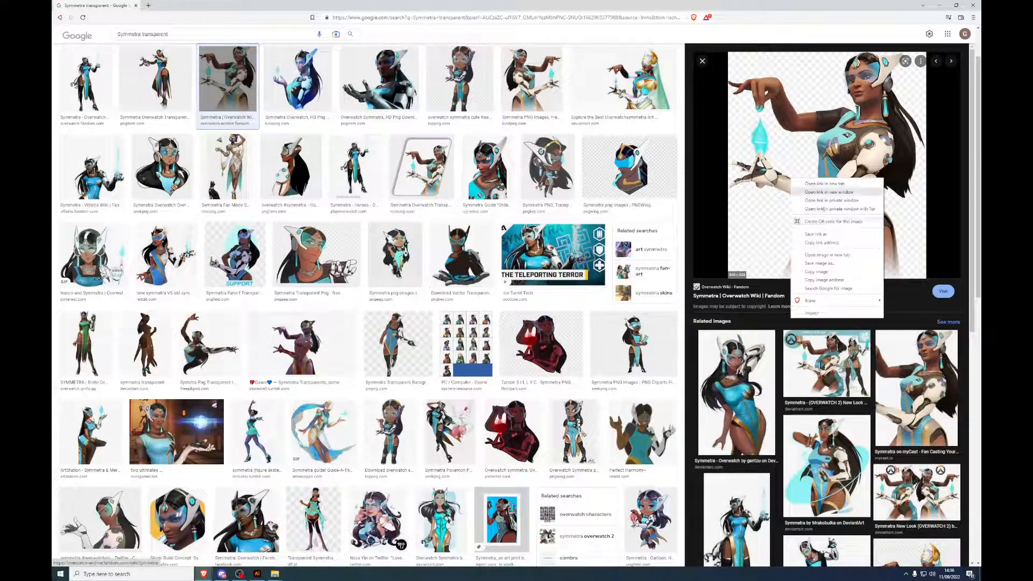
{"action": "left_click", "coordinate": [849, 270]}
{"action": "right_click", "coordinate": [847, 223]}
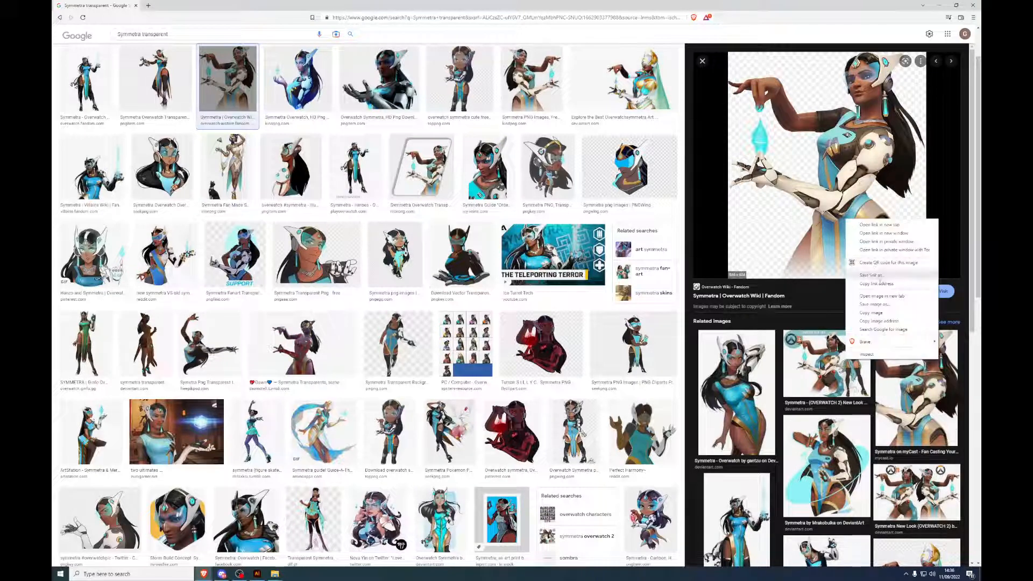
{"action": "left_click", "coordinate": [887, 308]}
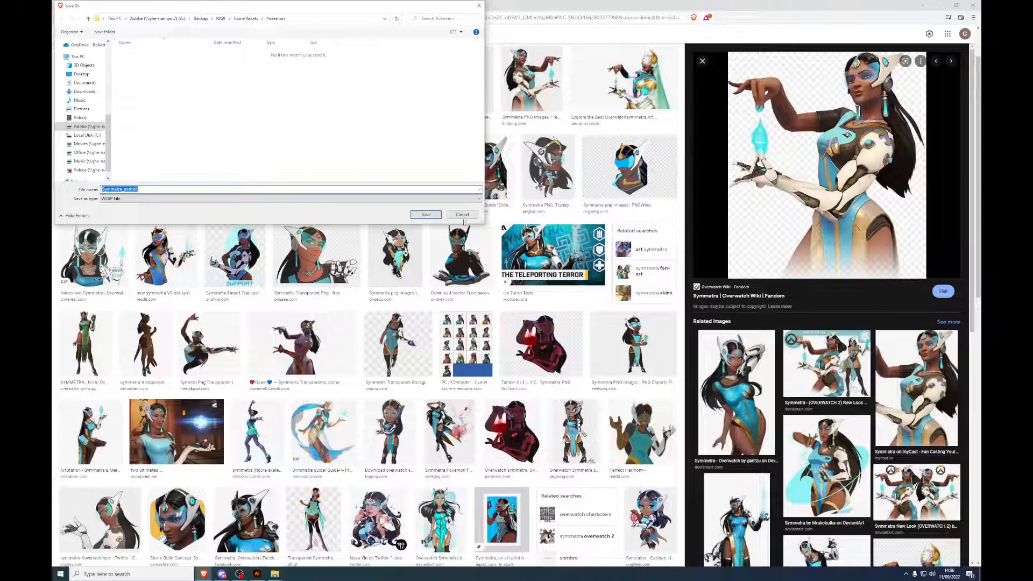
{"action": "key", "text": "Return"}
{"action": "left_click", "coordinate": [868, 144]}
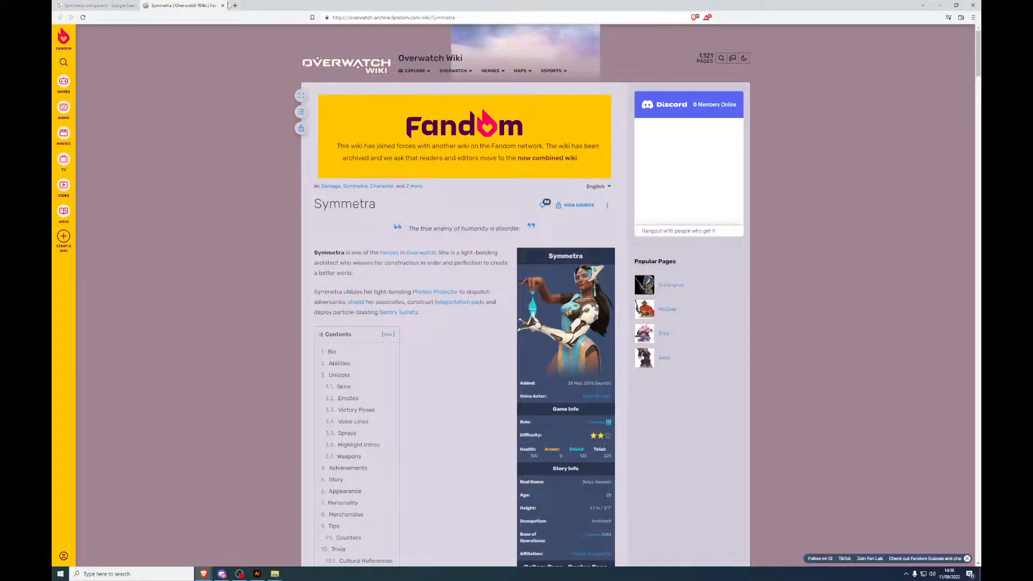
{"action": "left_click", "coordinate": [222, 5]}
{"action": "scroll", "coordinate": [217, 135], "scroll_direction": "up", "scroll_amount": 1}
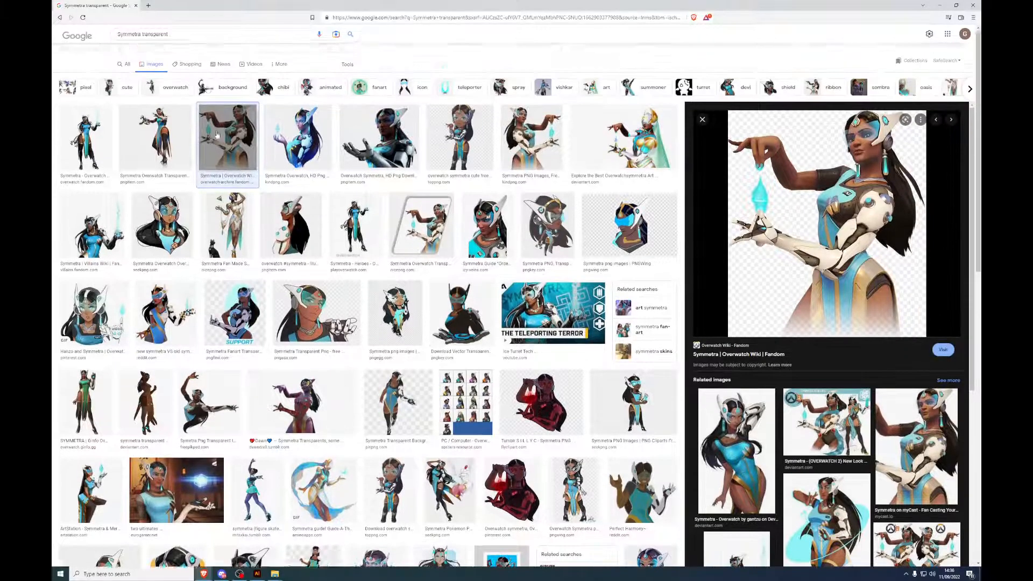
Step: Open the PNGitem result showing the full-body Symmetra on her source page and download the PNG
{"action": "left_click", "coordinate": [147, 136]}
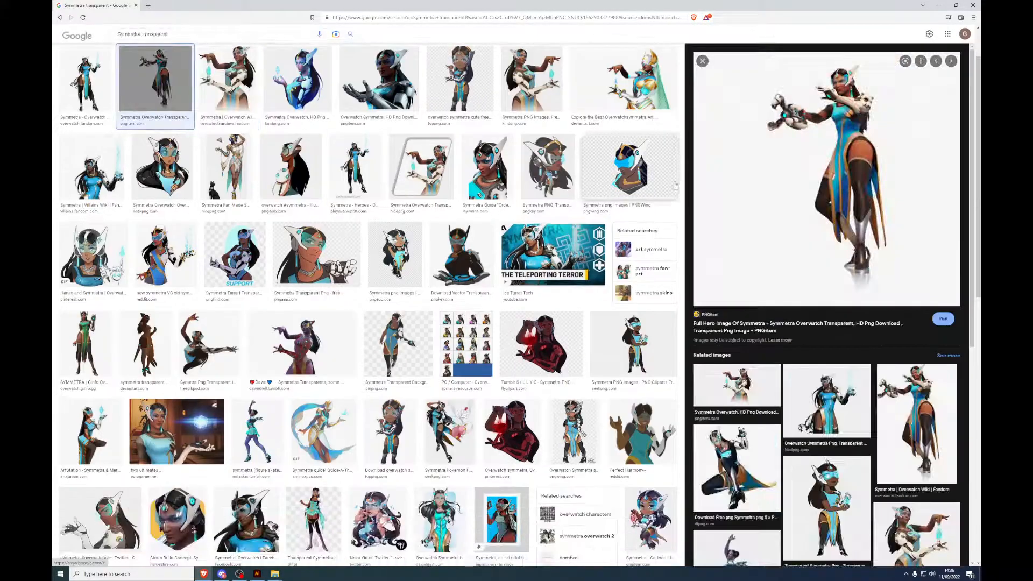
{"action": "left_click", "coordinate": [828, 191]}
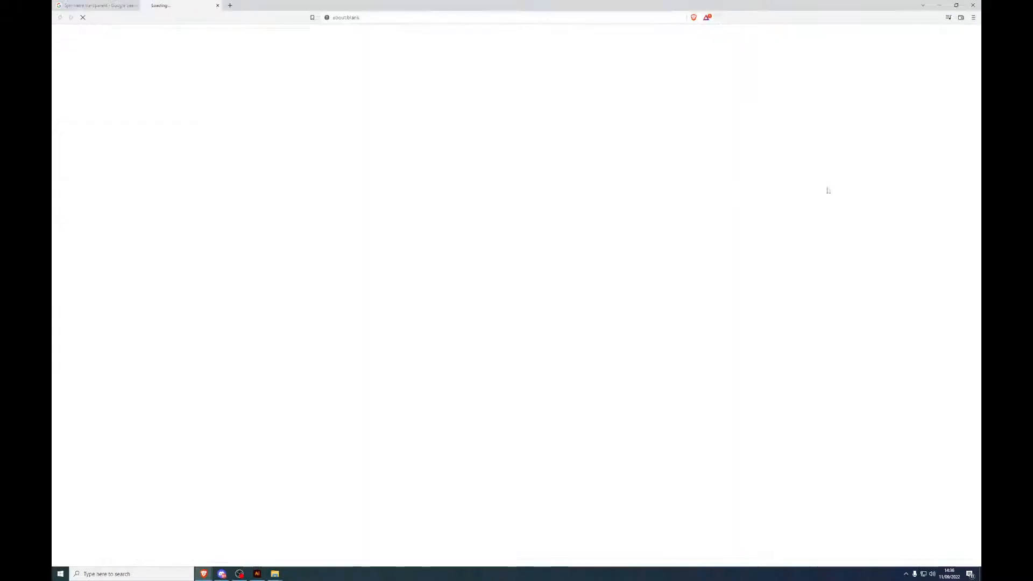
{"action": "left_click", "coordinate": [626, 106]}
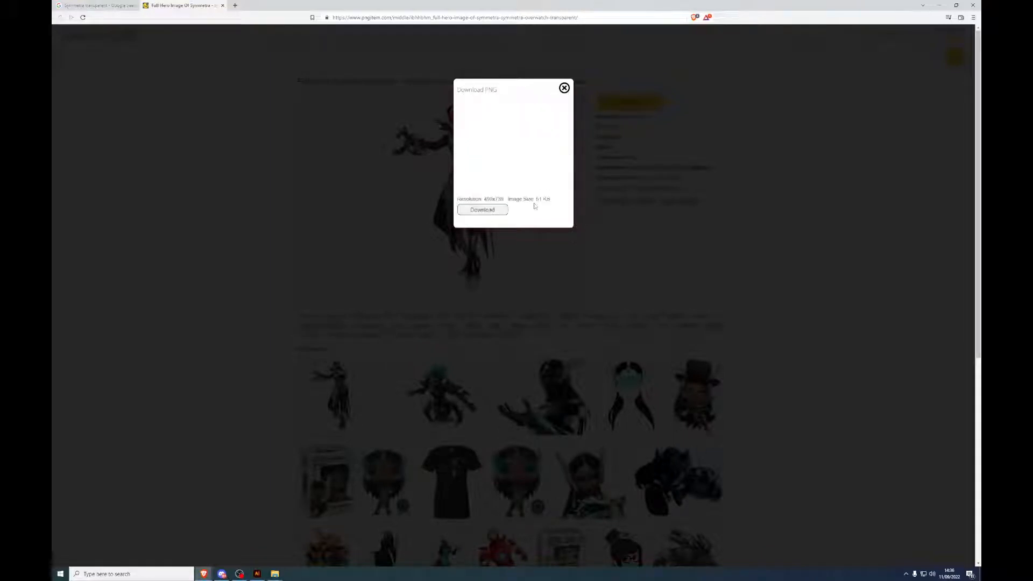
{"action": "left_click", "coordinate": [493, 211]}
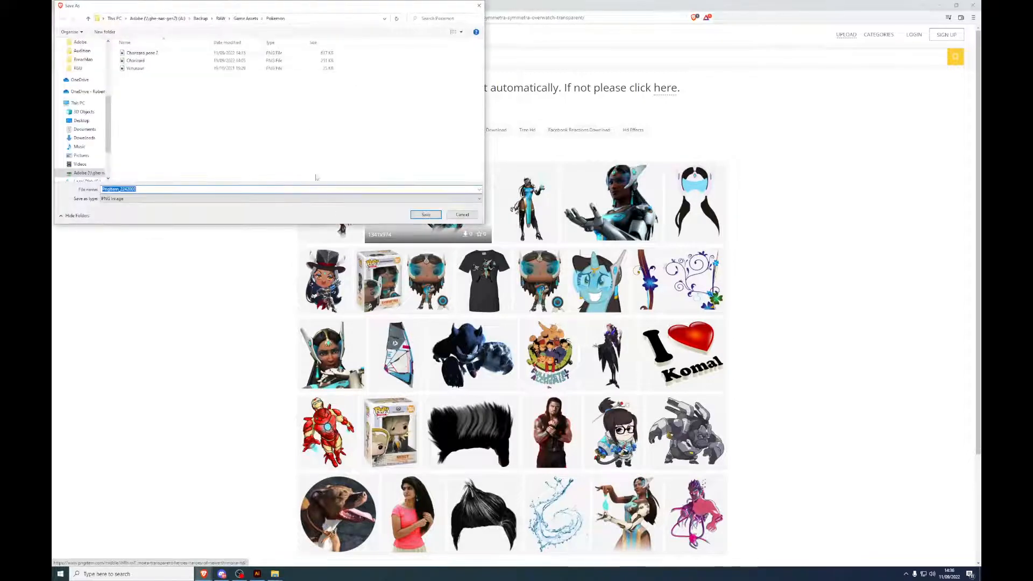
Step: Save the downloaded full-body image in the Game Assets > Overwatch folder as symmetra
{"action": "left_click", "coordinate": [246, 18]}
{"action": "right_click", "coordinate": [418, 130]}
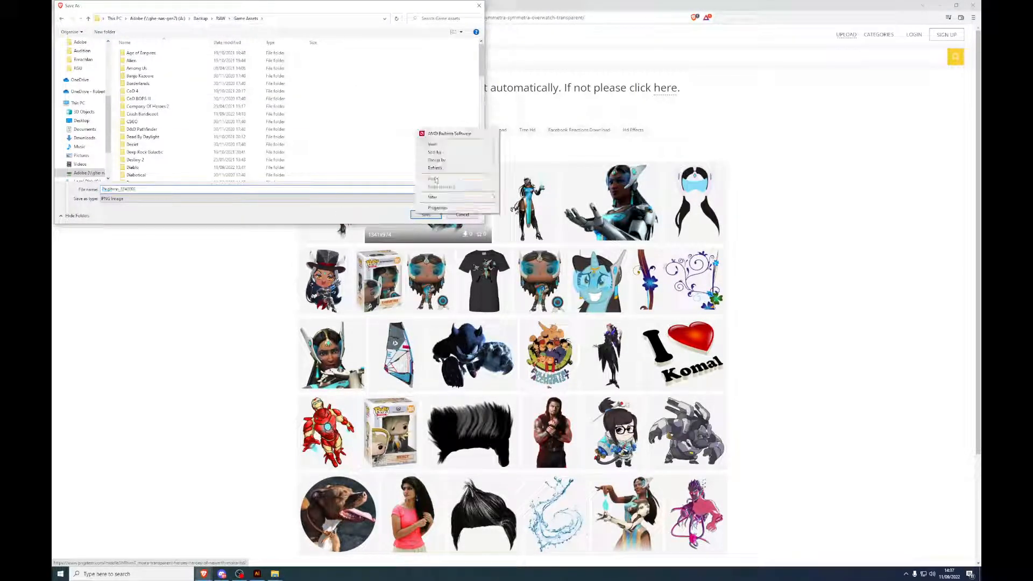
{"action": "left_click", "coordinate": [329, 159]}
{"action": "scroll", "coordinate": [242, 153], "scroll_direction": "down", "scroll_amount": 15}
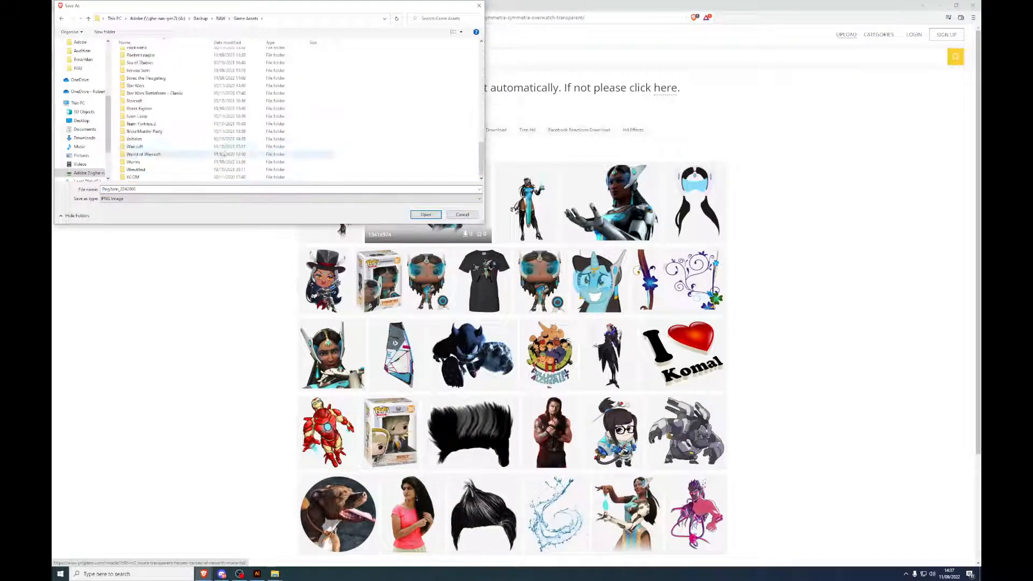
{"action": "scroll", "coordinate": [218, 150], "scroll_direction": "up", "scroll_amount": 5}
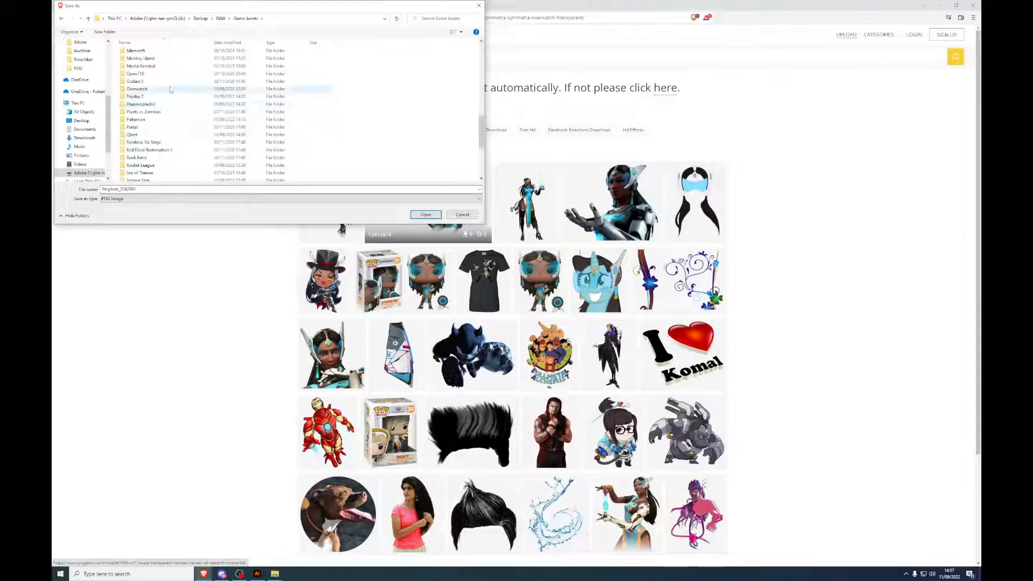
{"action": "double_click", "coordinate": [156, 89]}
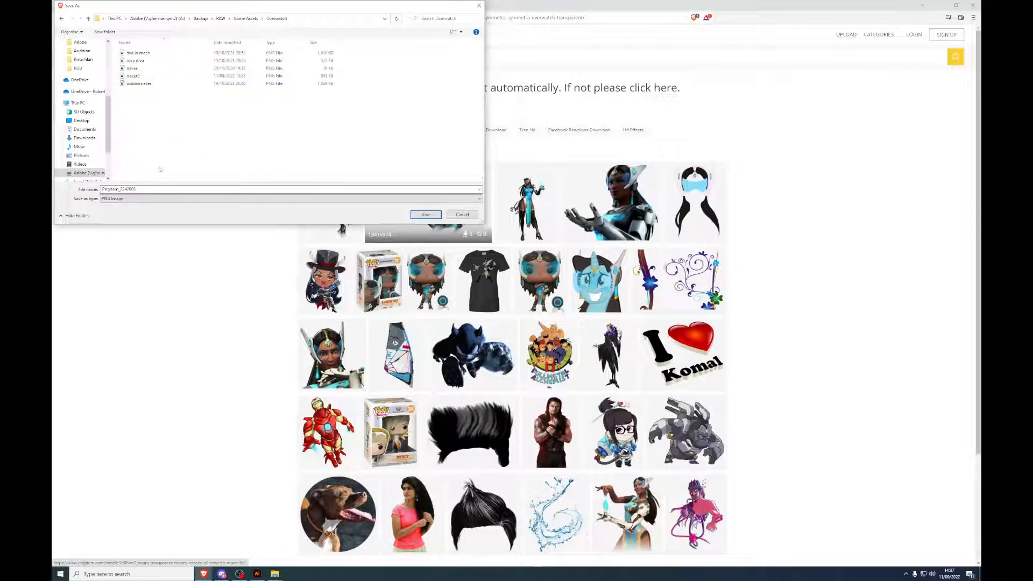
{"action": "left_click", "coordinate": [172, 189]}
{"action": "type", "text": "symm"}
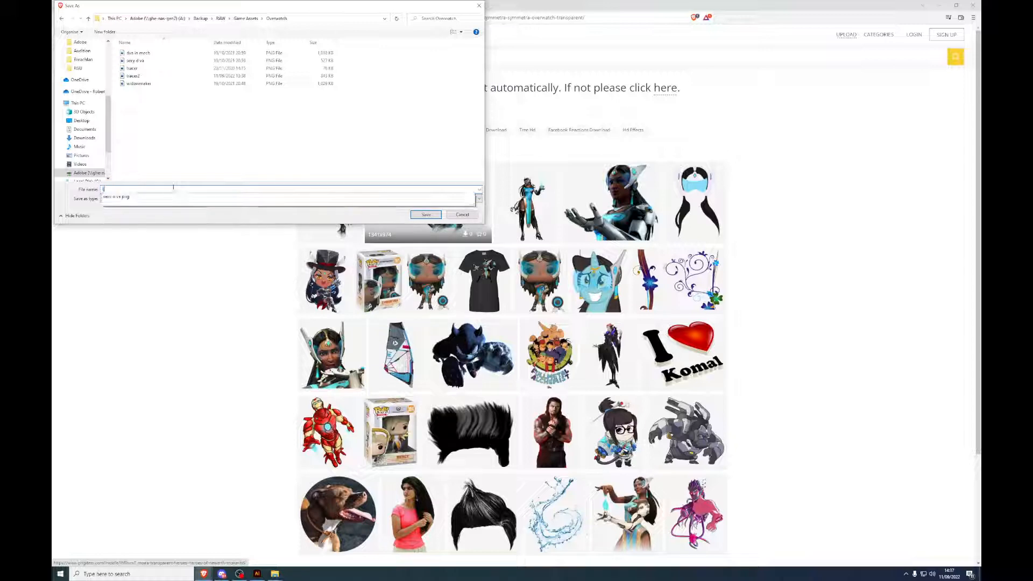
{"action": "type", "text": "etra"}
{"action": "key", "text": "Return"}
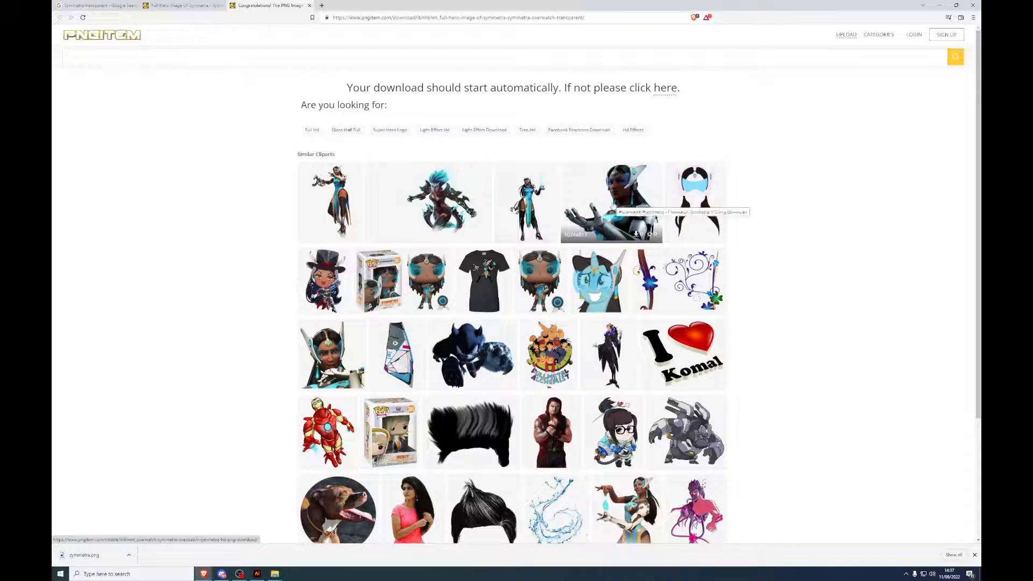
Step: Download the upper-body Symmetra PNG from the similar cliparts and save it in the Overwatch folder as symmetra2
{"action": "left_click", "coordinate": [617, 196]}
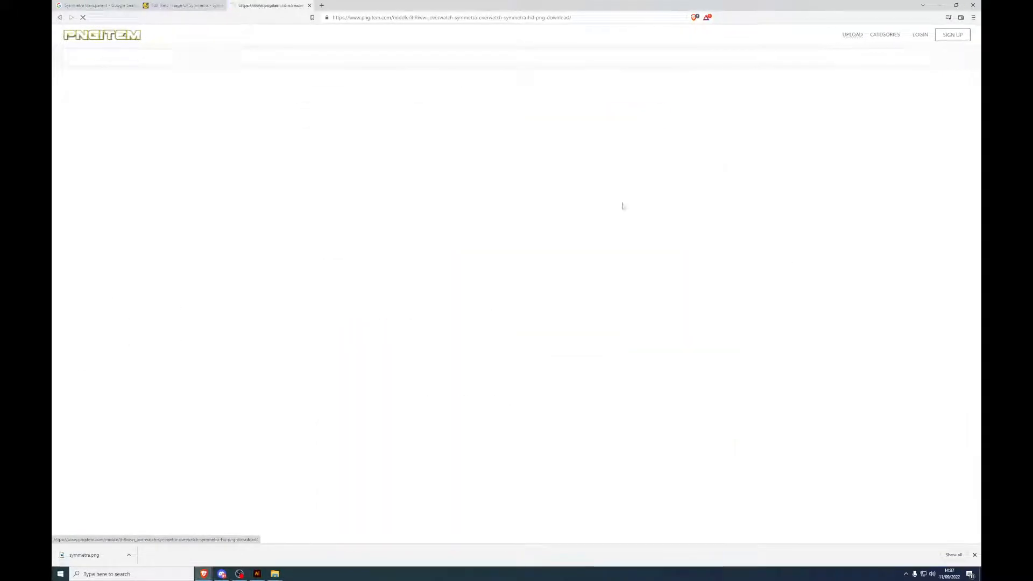
{"action": "left_click", "coordinate": [630, 104]}
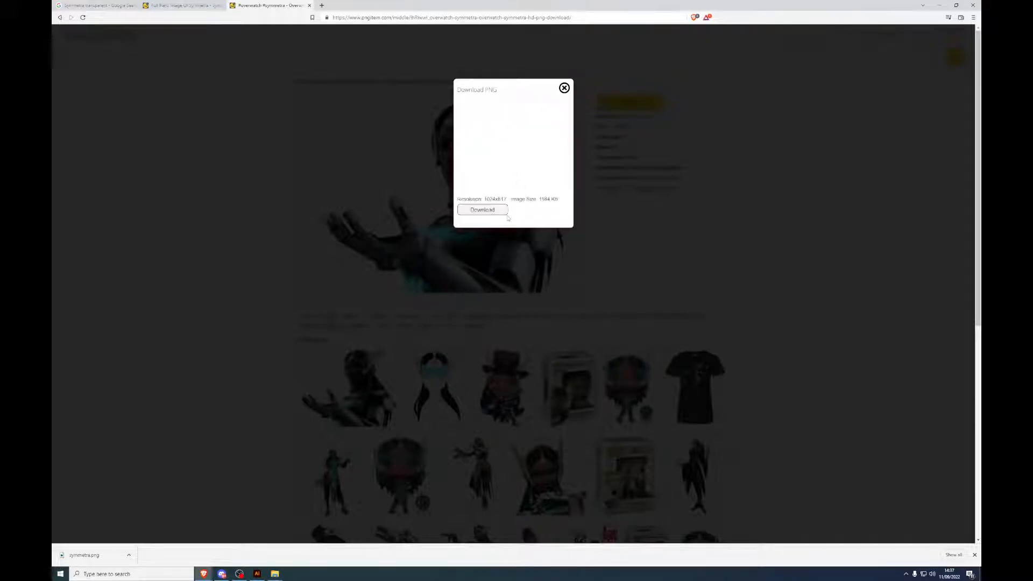
{"action": "left_click", "coordinate": [501, 210]}
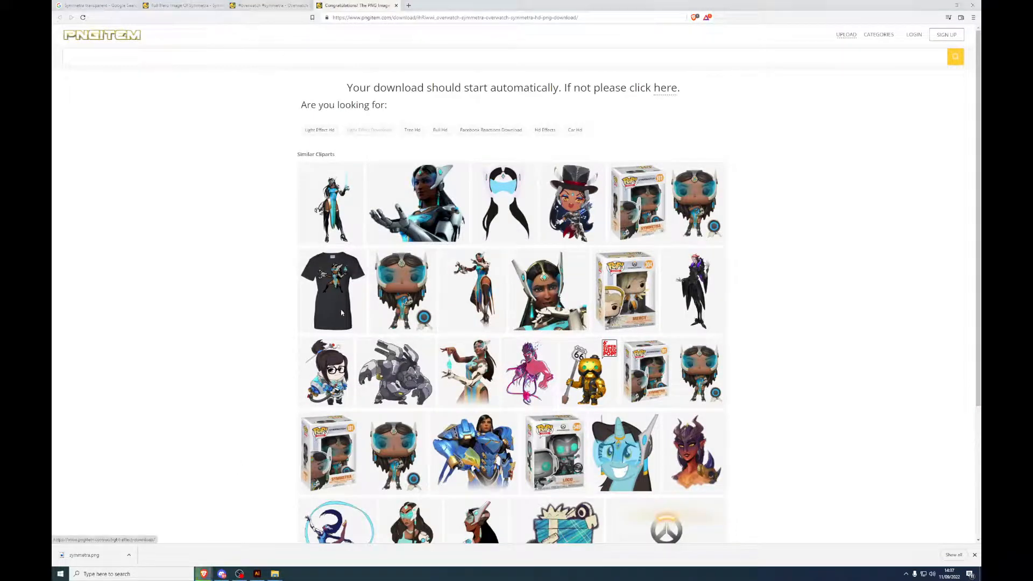
{"action": "left_click", "coordinate": [142, 69]}
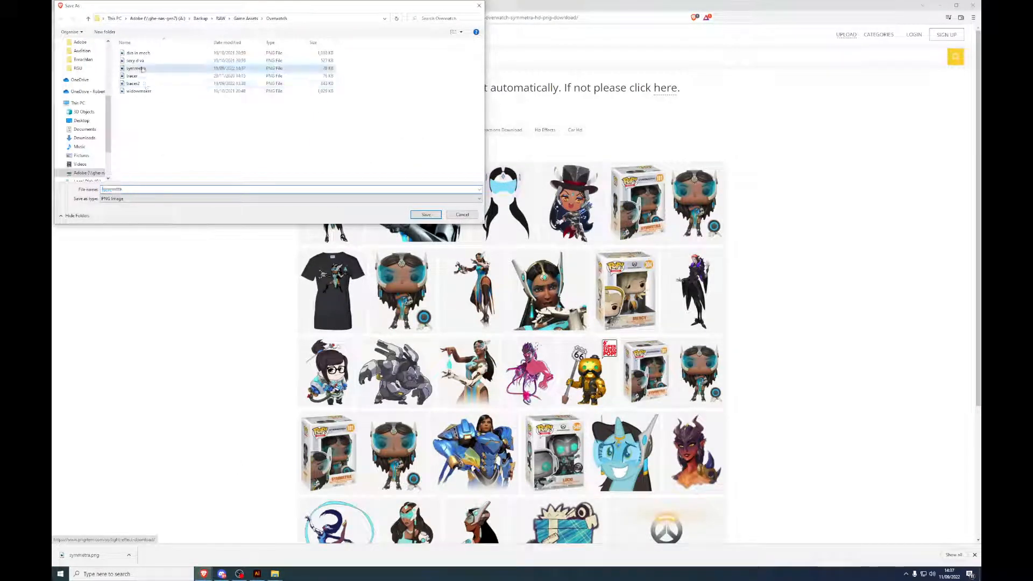
{"action": "left_click", "coordinate": [129, 190]}
{"action": "type", "text": "2"}
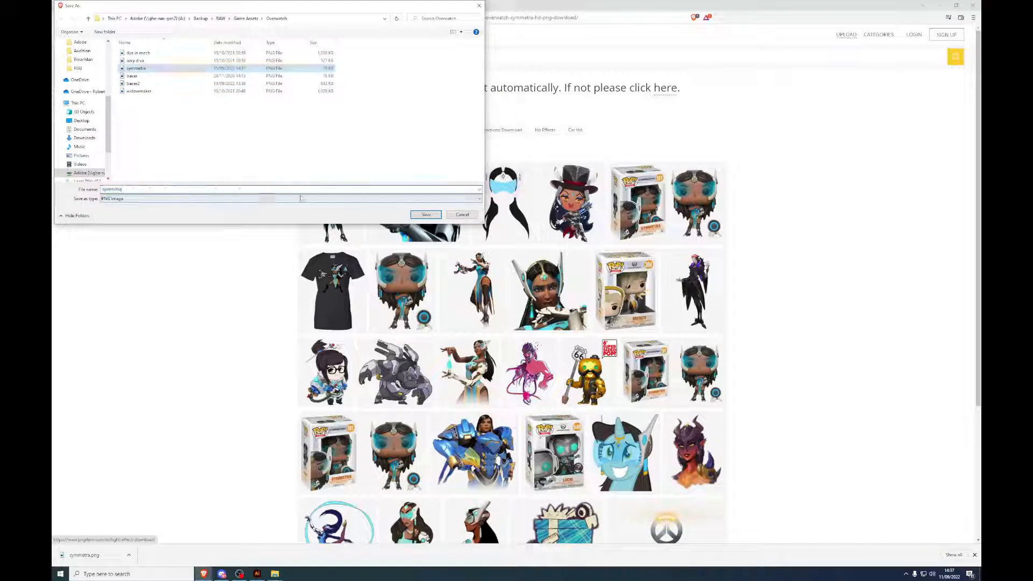
{"action": "left_click", "coordinate": [425, 215]}
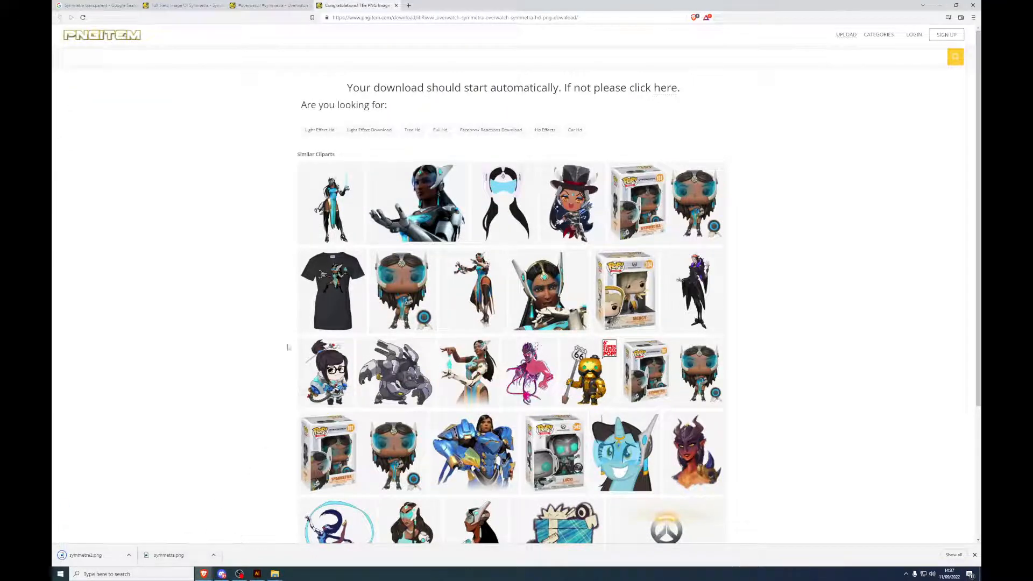
Step: Switch to Illustrator and place the downloaded symmetra and symmetra2 images onto the poster canvas
{"action": "left_click_drag", "start_coordinate": [463, 7], "coordinate": [981, 109]}
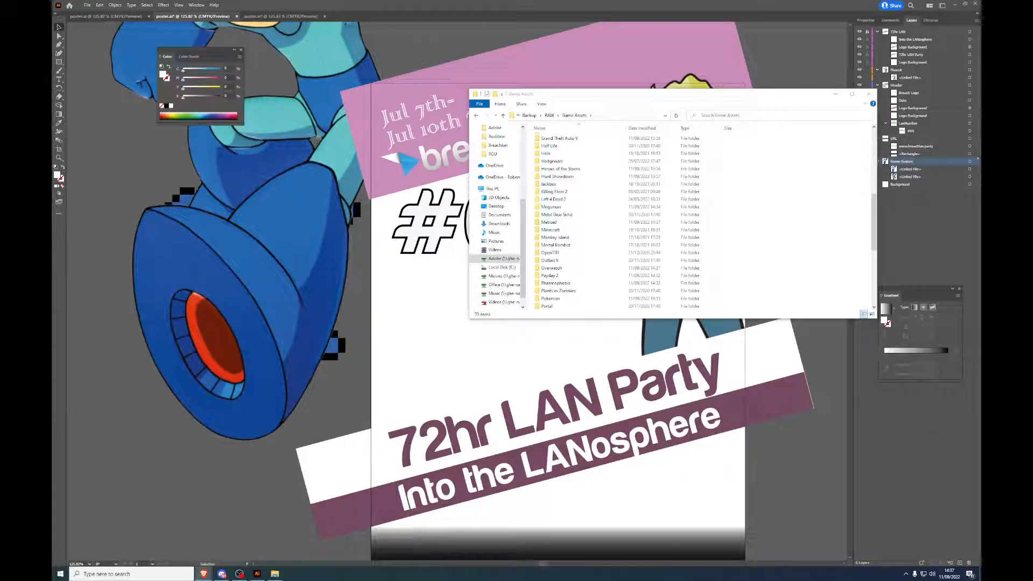
{"action": "left_click_drag", "start_coordinate": [980, 258], "coordinate": [337, 254]}
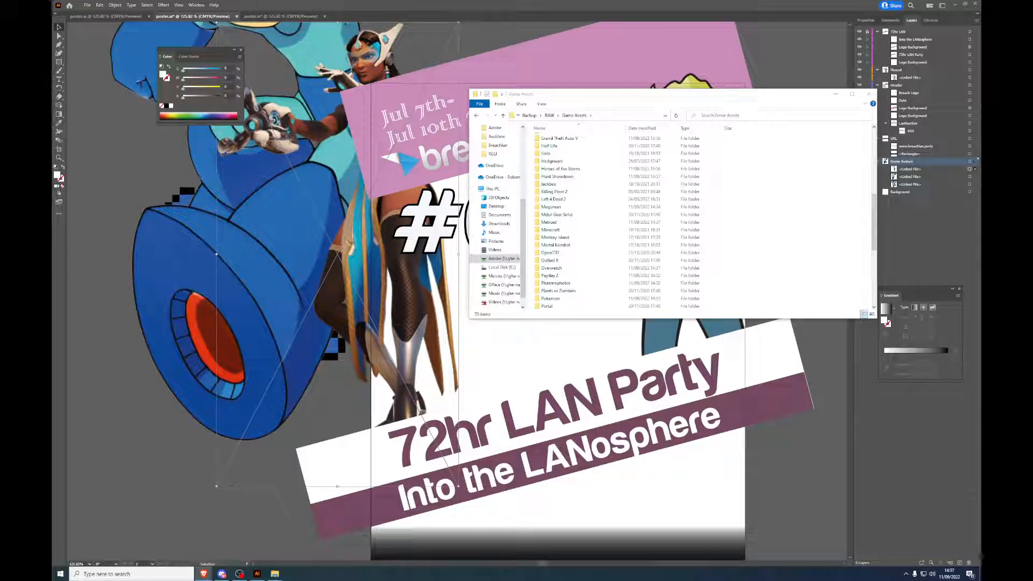
{"action": "left_click_drag", "start_coordinate": [980, 259], "coordinate": [183, 322]}
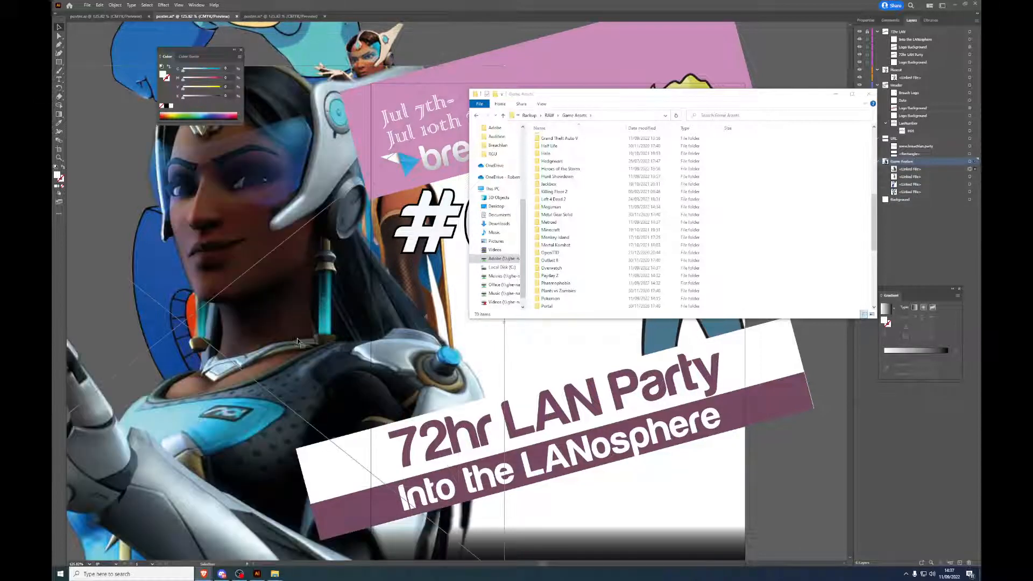
{"action": "left_click", "coordinate": [763, 424]}
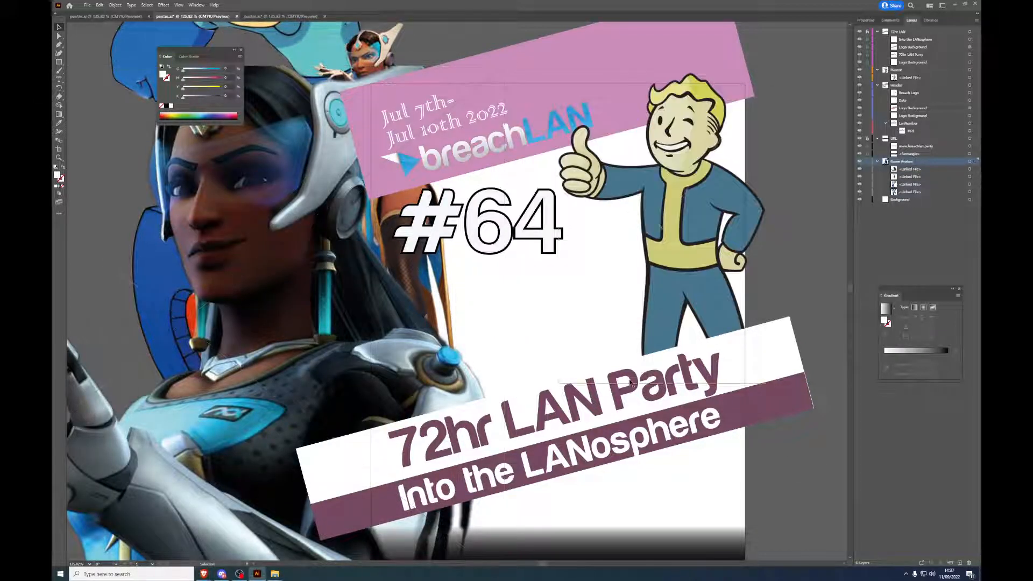
Step: Scale down the upper-body Symmetra and place it beside Vault Boy's legs, then move the full-body Symmetra outside the poster's left edge
{"action": "scroll", "coordinate": [235, 241], "scroll_direction": "up", "scroll_amount": 3}
{"action": "left_click_drag", "start_coordinate": [228, 243], "coordinate": [251, 419]}
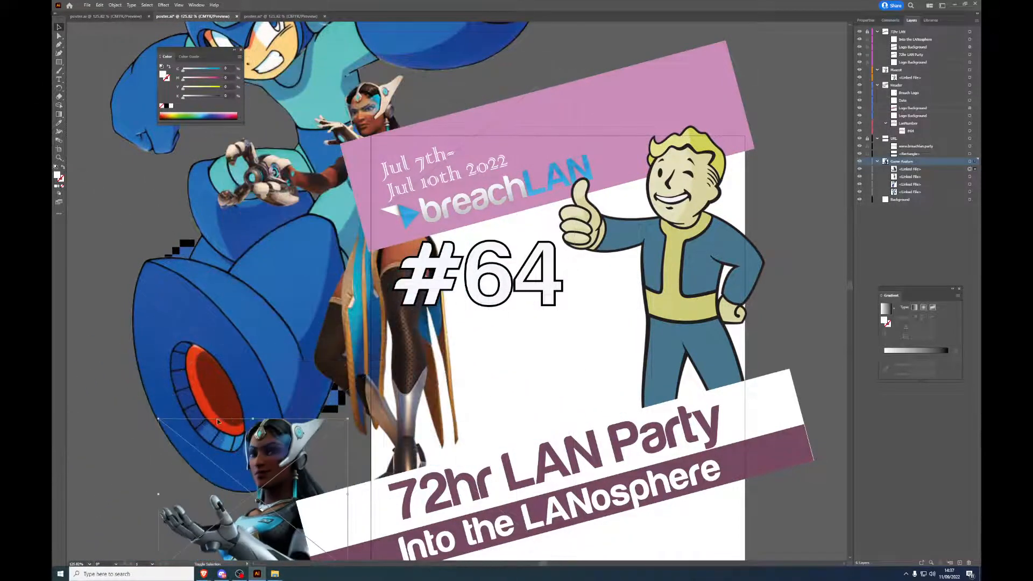
{"action": "left_click_drag", "start_coordinate": [247, 525], "coordinate": [594, 388]}
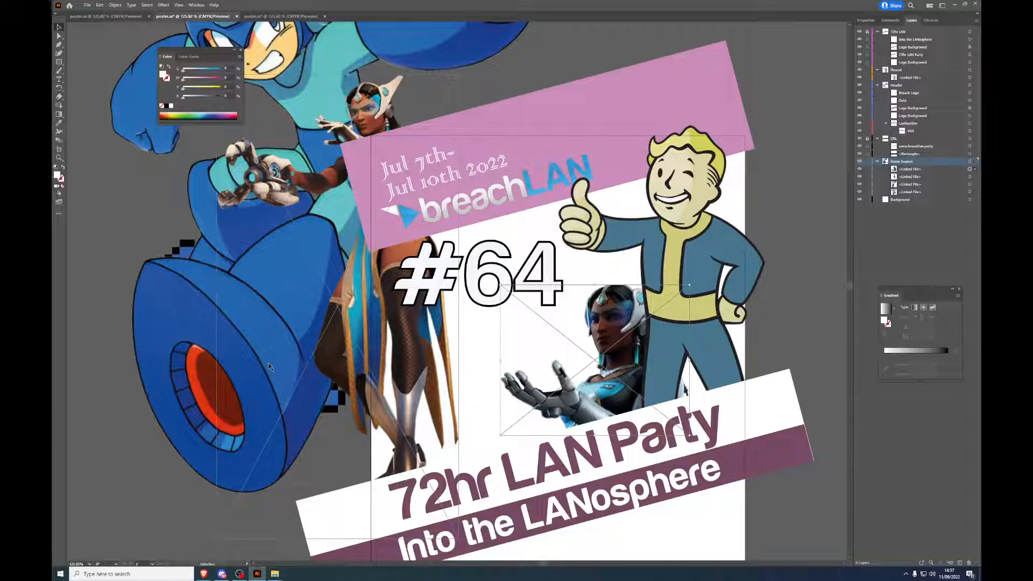
{"action": "left_click_drag", "start_coordinate": [367, 112], "coordinate": [129, 270]}
{"action": "scroll", "coordinate": [156, 247], "scroll_direction": "up", "scroll_amount": 4}
{"action": "scroll", "coordinate": [299, 155], "scroll_direction": "up", "scroll_amount": 2}
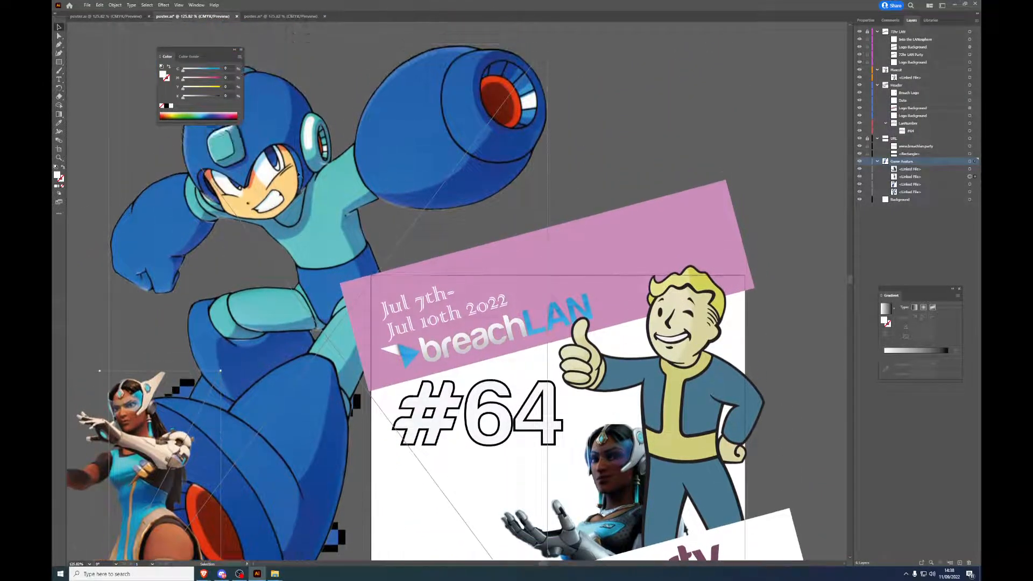
Step: Move the large cartoon Mega Man down beside the poster and shrink it to roughly half the full-body Symmetra's height
{"action": "left_click_drag", "start_coordinate": [305, 168], "coordinate": [254, 308]}
{"action": "scroll", "coordinate": [258, 269], "scroll_direction": "down", "scroll_amount": 5}
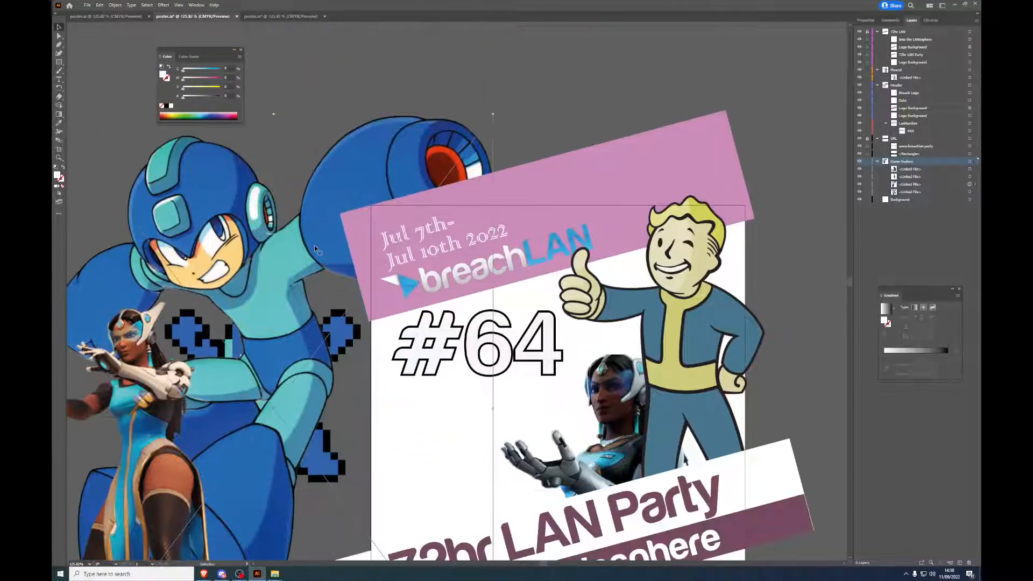
{"action": "left_click_drag", "start_coordinate": [273, 54], "coordinate": [271, 387]}
Step: Shrink the 8-bit Mega Man and place it above the 72hr LAN Party banner, with the cartoon Mega Man at the poster's lower-right corner
{"action": "left_click_drag", "start_coordinate": [261, 329], "coordinate": [293, 321]}
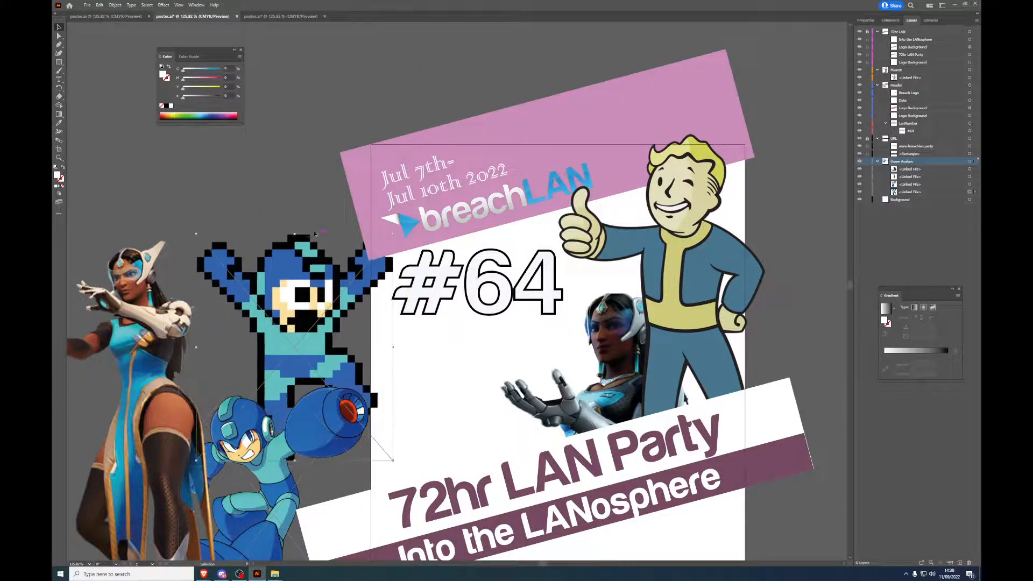
{"action": "left_click_drag", "start_coordinate": [295, 235], "coordinate": [411, 308]}
{"action": "scroll", "coordinate": [286, 249], "scroll_direction": "down", "scroll_amount": 4}
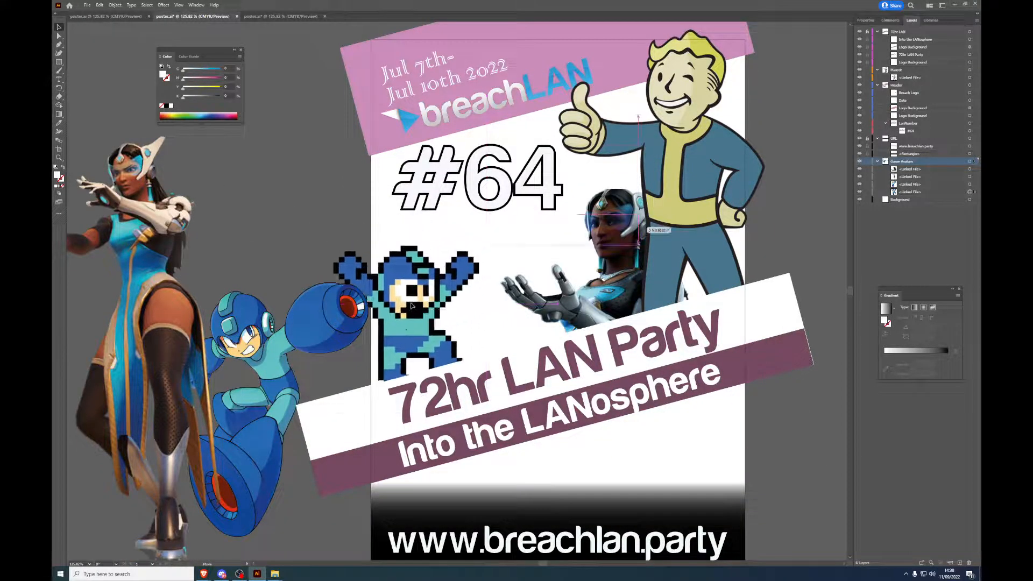
{"action": "left_click_drag", "start_coordinate": [268, 353], "coordinate": [716, 447]}
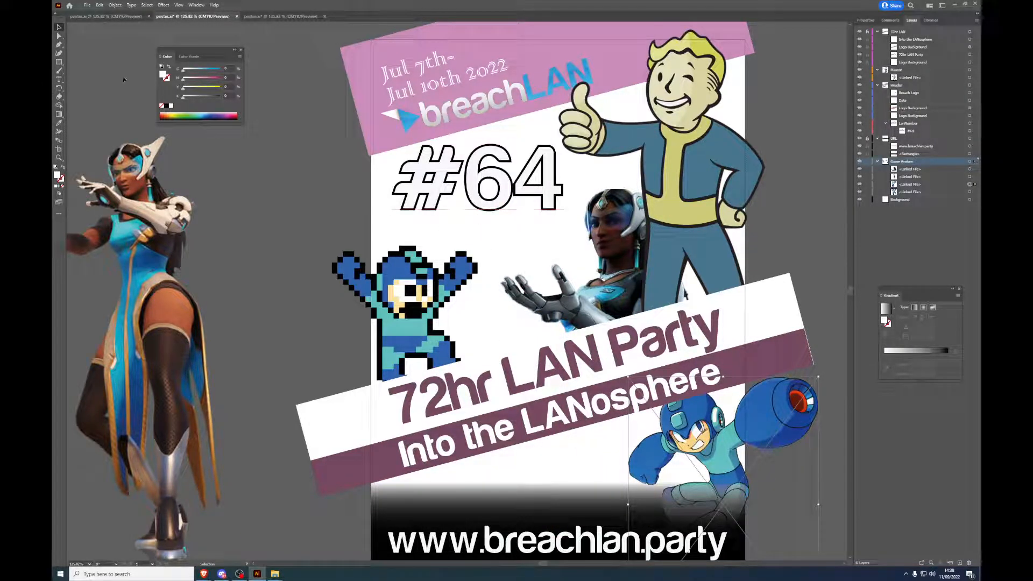
Step: Recolour the purple header banner behind the dates and breachLAN logo with the blue sampled from Vault Boy's suit
{"action": "left_click", "coordinate": [358, 64]}
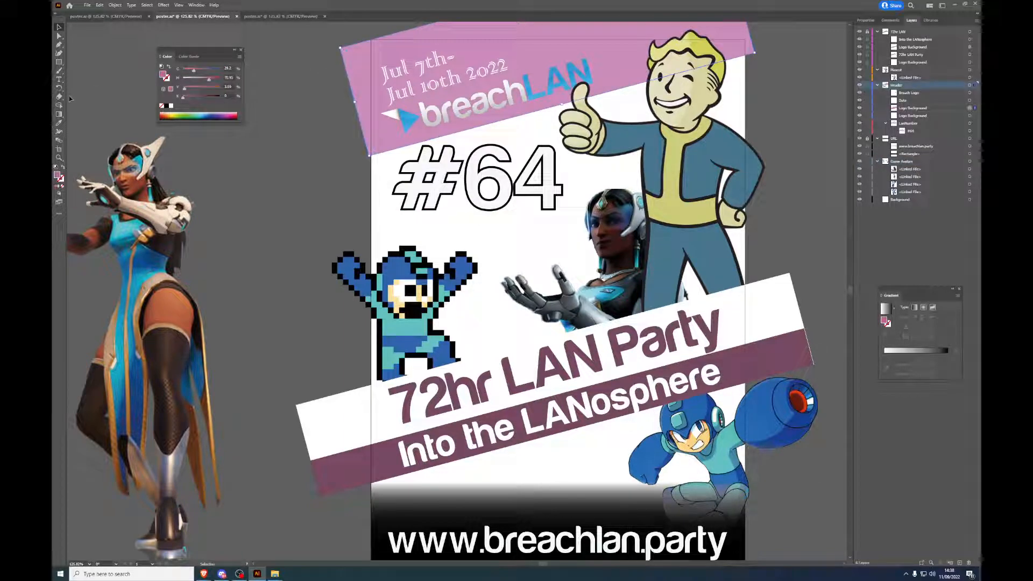
{"action": "left_click", "coordinate": [59, 123]}
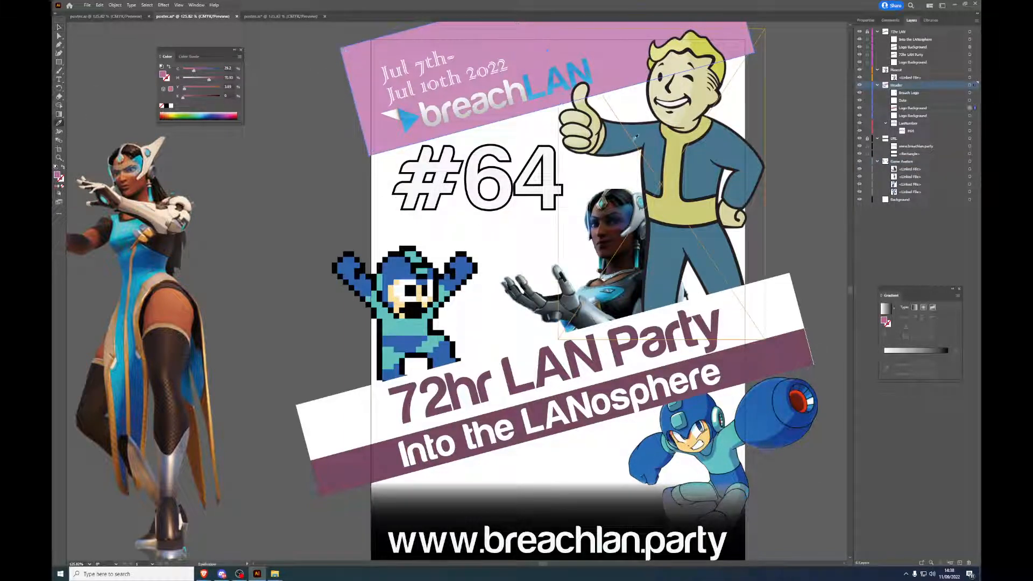
{"action": "left_click", "coordinate": [616, 136]}
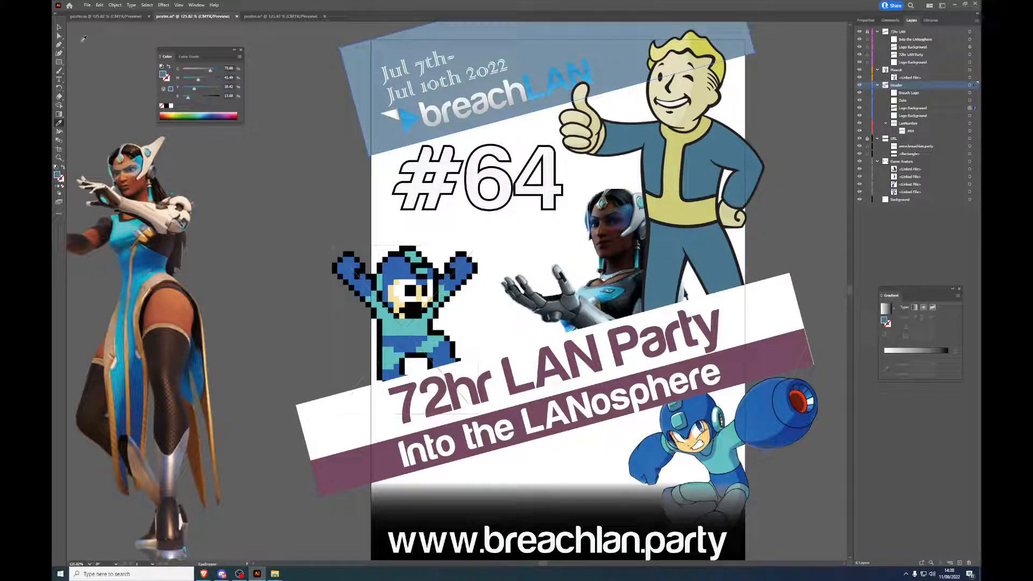
{"action": "left_click", "coordinate": [59, 35]}
{"action": "key", "text": "v"}
{"action": "left_click", "coordinate": [484, 424]}
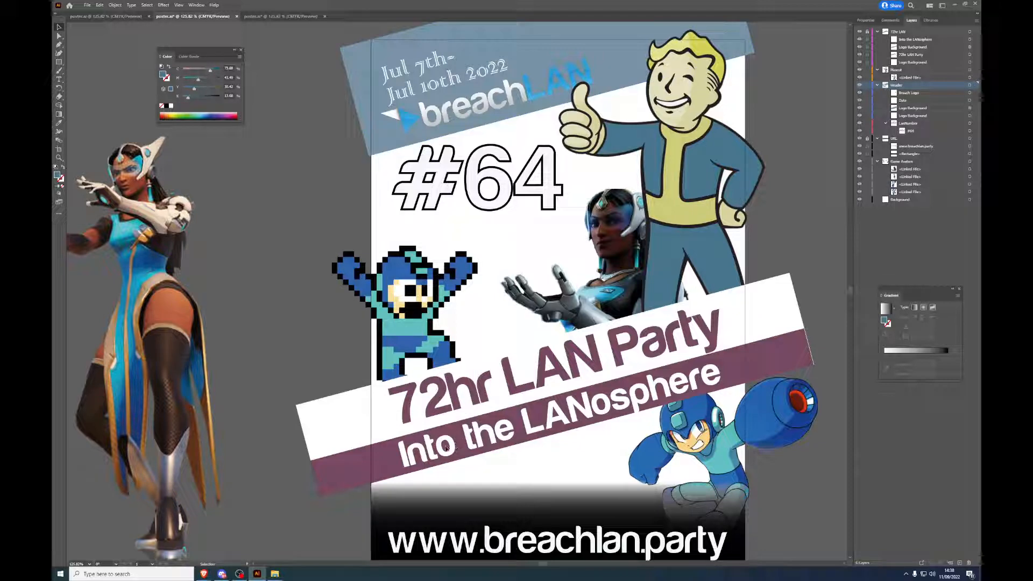
{"action": "left_click", "coordinate": [868, 138]}
Step: Place the zero suit samus 2, zero suit samus bust and zero suit samus images from the Game Assets Metroid folder onto the canvas
{"action": "mouse_move", "coordinate": [275, 574]}
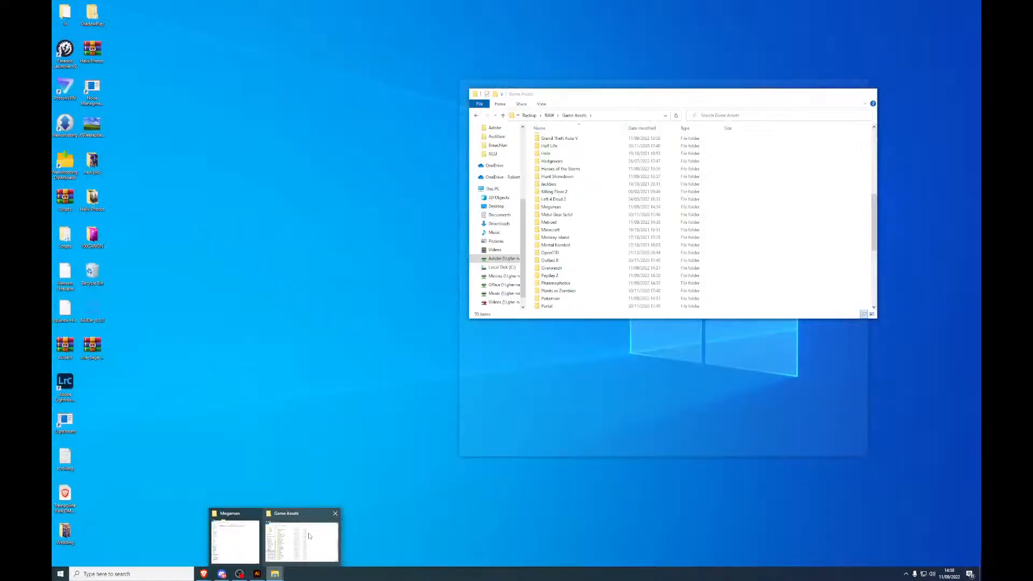
{"action": "left_click", "coordinate": [310, 537]}
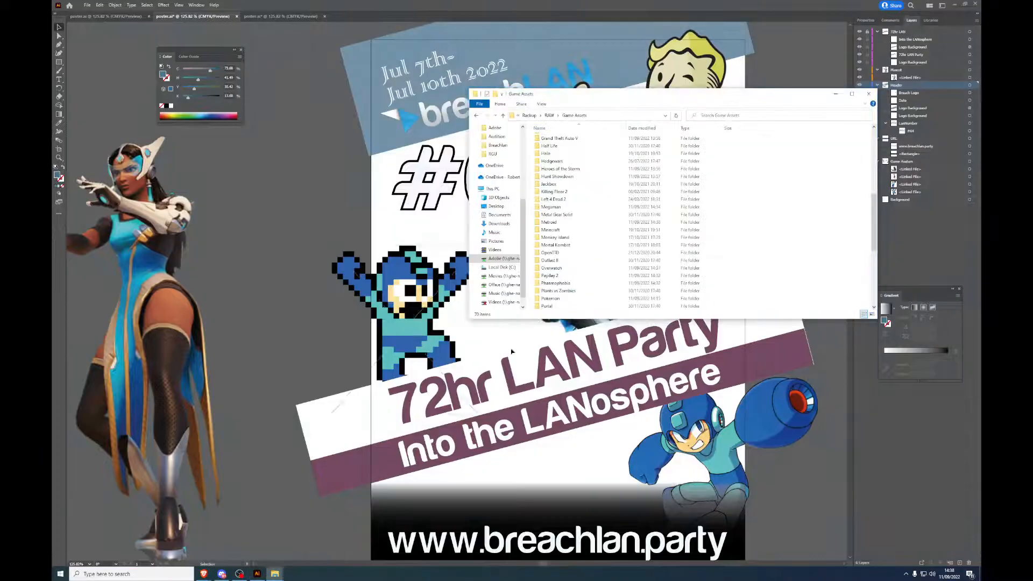
{"action": "double_click", "coordinate": [565, 224]}
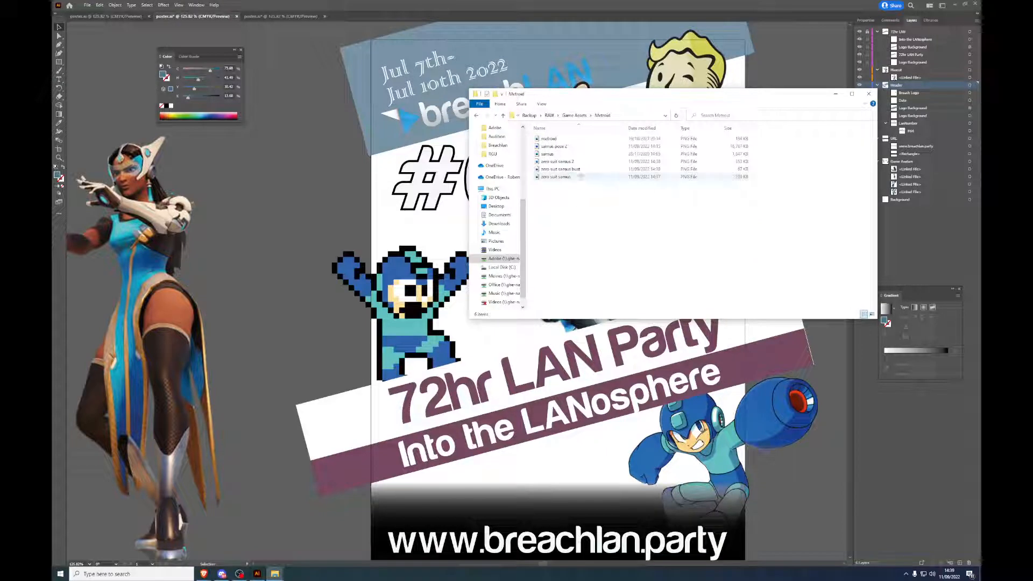
{"action": "left_click_drag", "start_coordinate": [559, 162], "coordinate": [275, 215]}
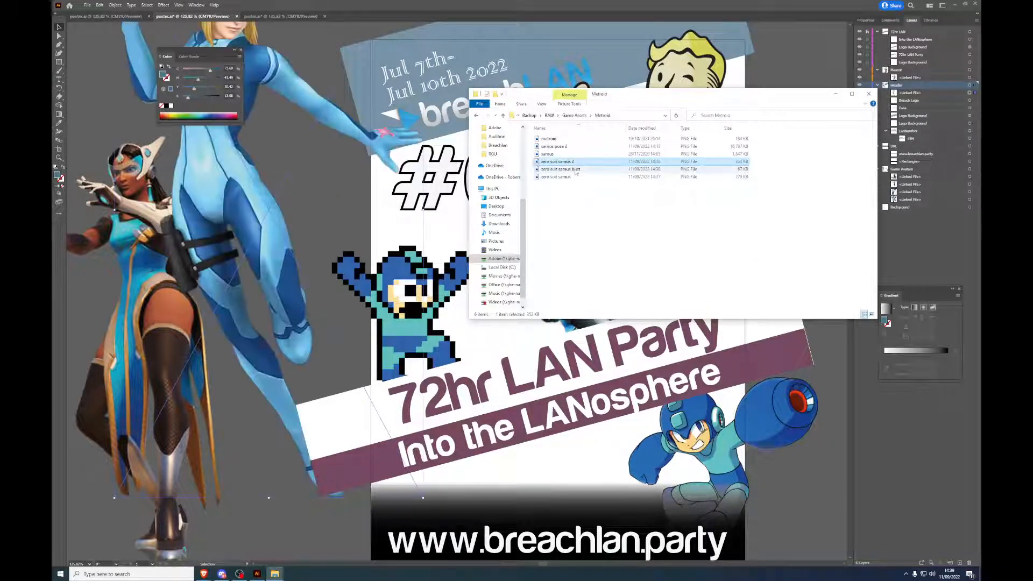
{"action": "left_click_drag", "start_coordinate": [572, 170], "coordinate": [229, 236]}
{"action": "left_click_drag", "start_coordinate": [546, 176], "coordinate": [253, 371]}
{"action": "left_click", "coordinate": [836, 93]}
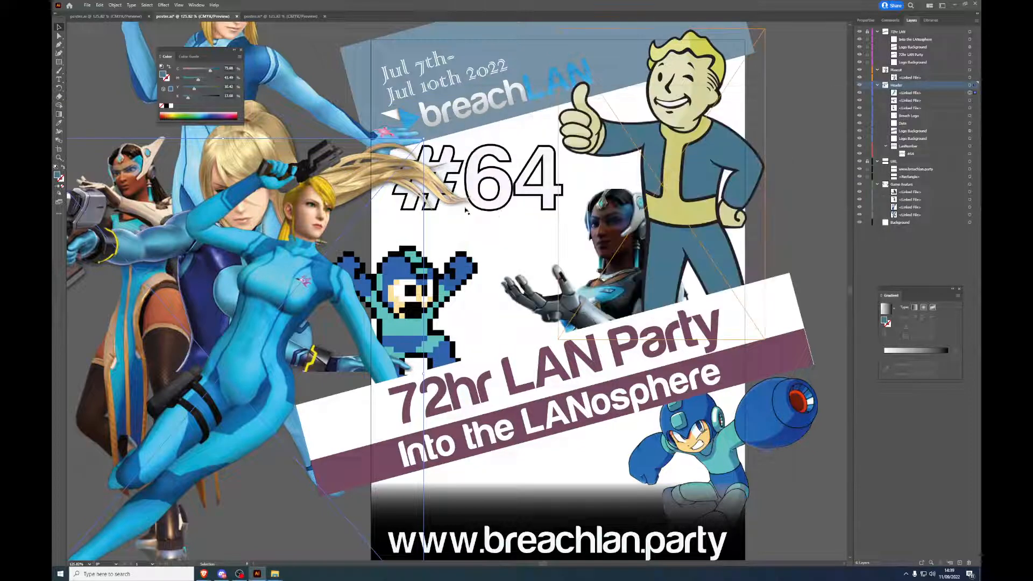
Step: Move the leaping Samus to the poster's upper-right corner, then place the gun-aiming Samus bust above the header banner and shrink it
{"action": "scroll", "coordinate": [343, 309], "scroll_direction": "up", "scroll_amount": 5}
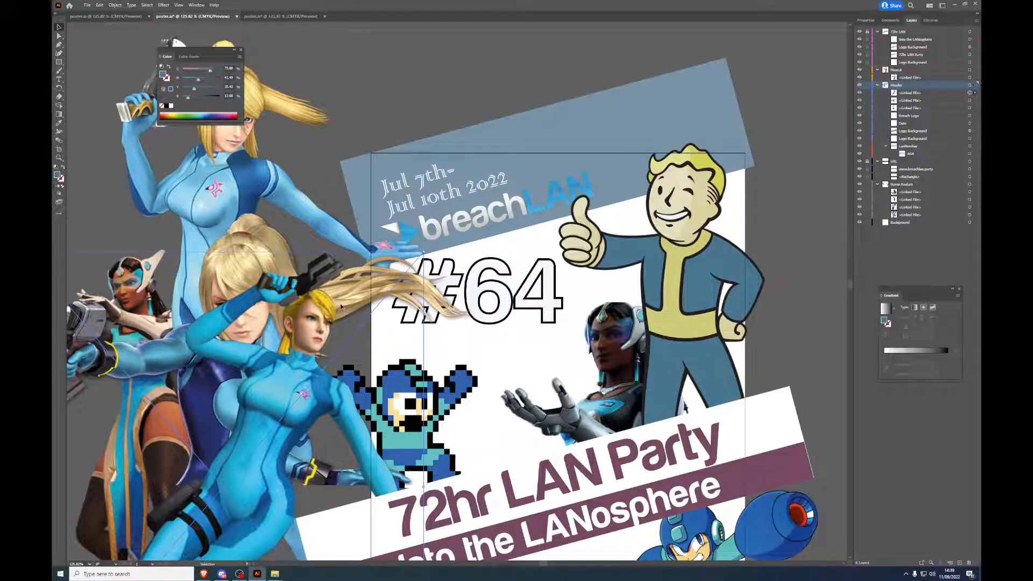
{"action": "left_click_drag", "start_coordinate": [341, 308], "coordinate": [774, 87]}
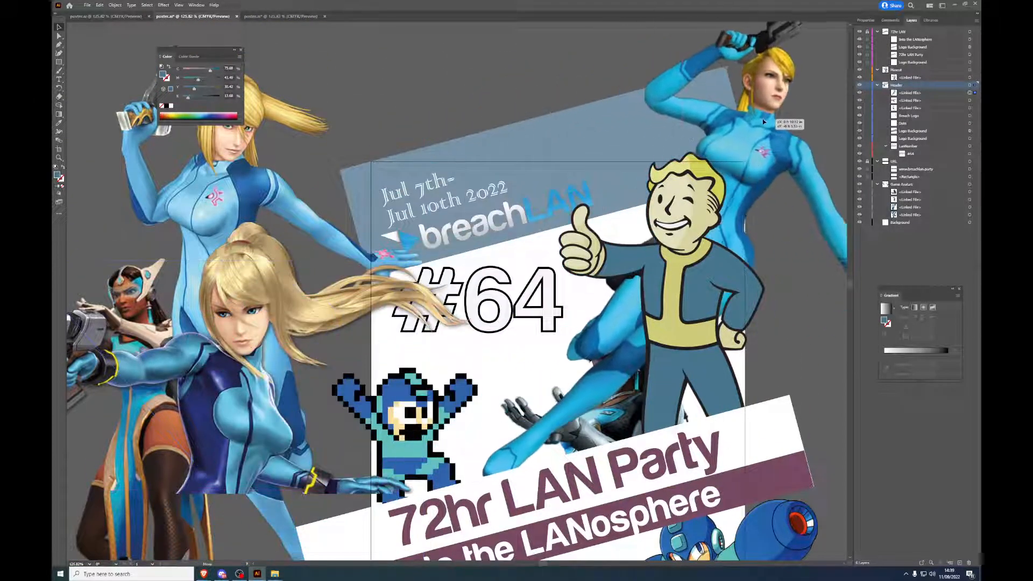
{"action": "left_click_drag", "start_coordinate": [239, 309], "coordinate": [493, 94]}
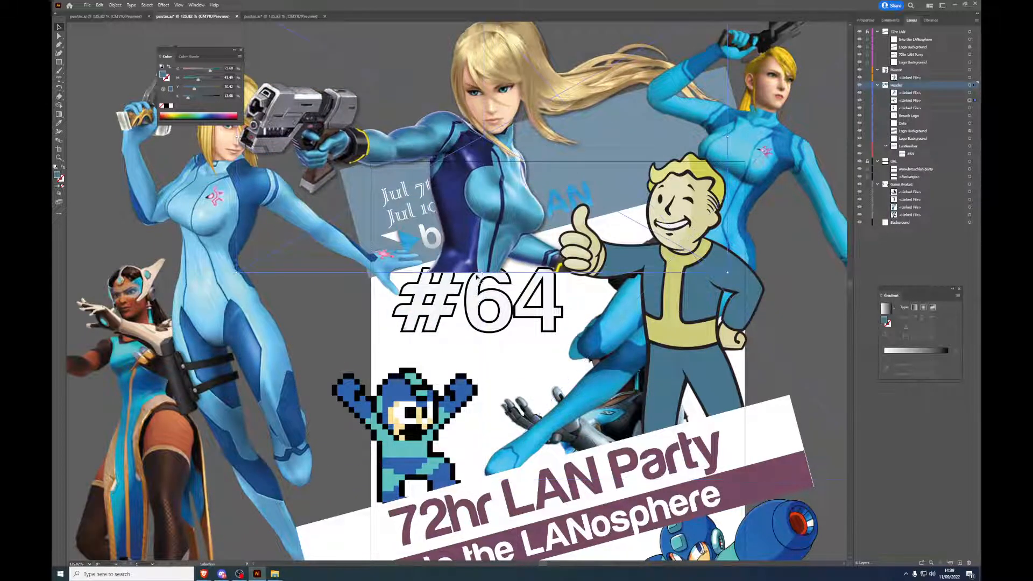
{"action": "left_click_drag", "start_coordinate": [484, 273], "coordinate": [489, 160]}
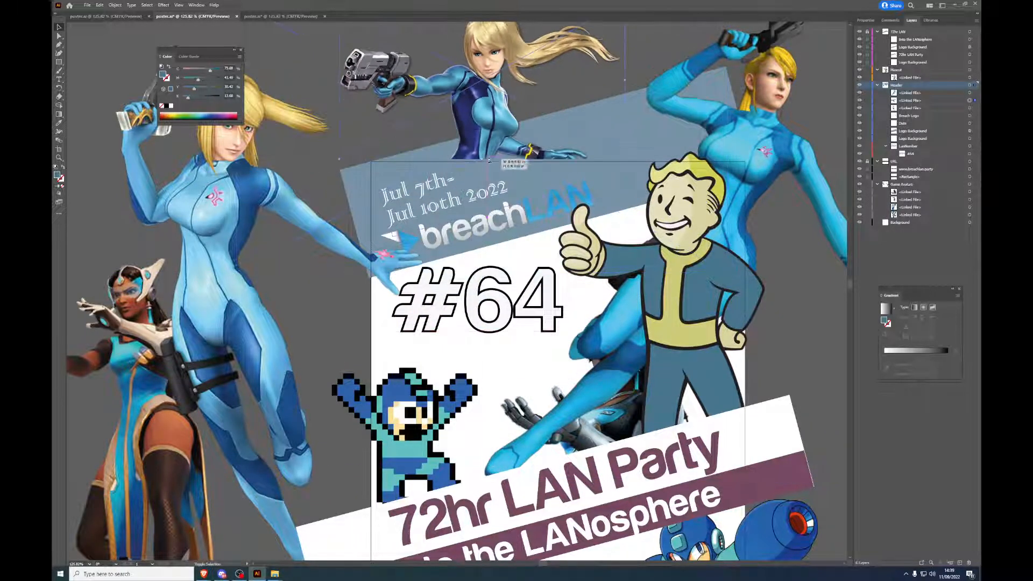
Step: Shrink the standing Samus with the raised pistol and place it between the full-body Symmetra and the poster's left edge
{"action": "left_click", "coordinate": [259, 233]}
{"action": "left_click_drag", "start_coordinate": [423, 332], "coordinate": [290, 332]}
{"action": "left_click_drag", "start_coordinate": [213, 304], "coordinate": [263, 220]}
Step: Scale down the leaping Samus and park it above the poster's upper-right corner, clear of Vault Boy
{"action": "left_click", "coordinate": [791, 133]}
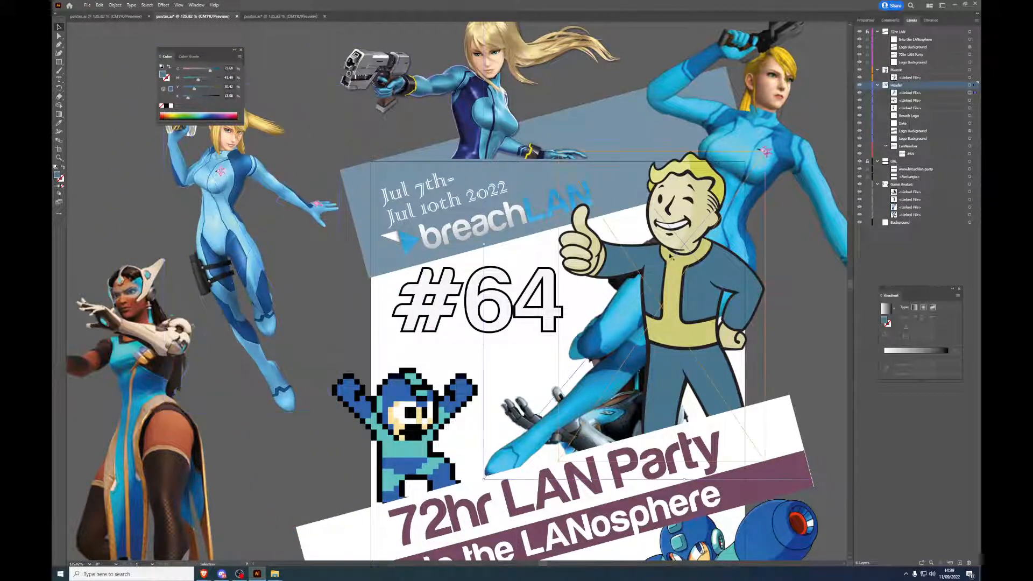
{"action": "scroll", "coordinate": [780, 132], "scroll_direction": "up", "scroll_amount": 5}
{"action": "left_click_drag", "start_coordinate": [685, 125], "coordinate": [659, 319]}
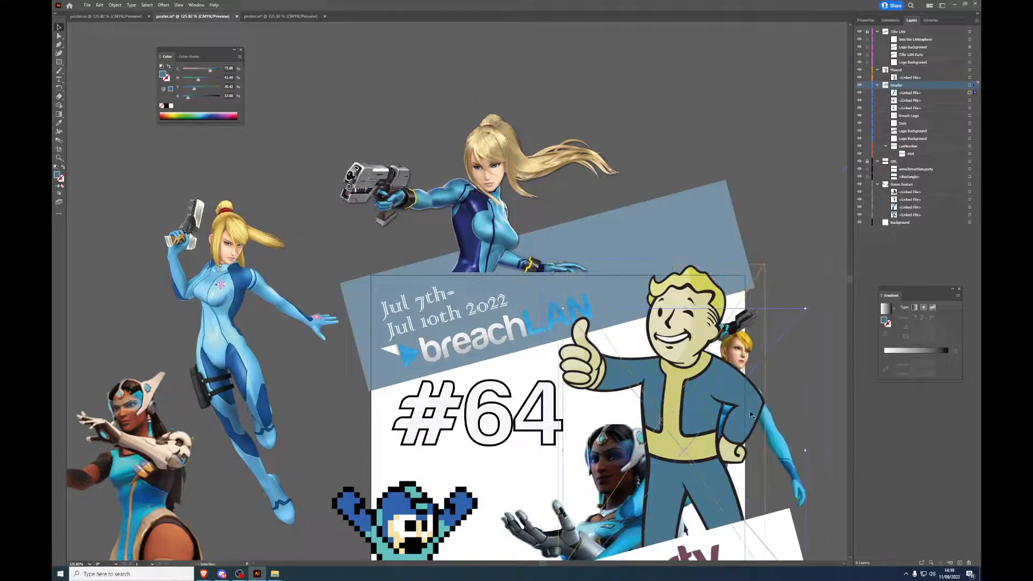
{"action": "left_click_drag", "start_coordinate": [753, 414], "coordinate": [824, 95]}
Step: Replace the "Into the LANosphere" tagline text with "LAN Never Changes"
{"action": "scroll", "coordinate": [526, 392], "scroll_direction": "down", "scroll_amount": 1}
{"action": "scroll", "coordinate": [526, 392], "scroll_direction": "down", "scroll_amount": 2}
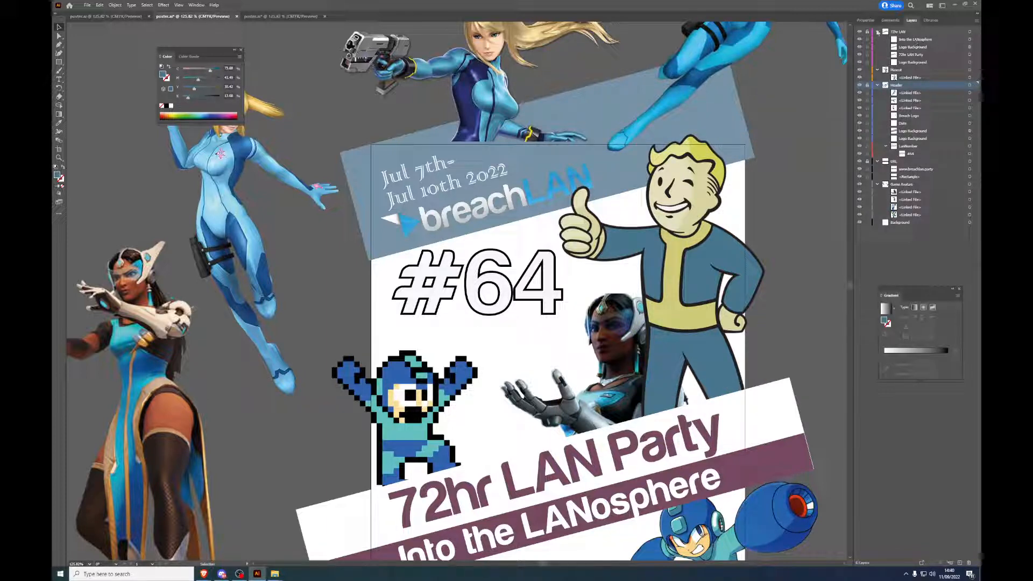
{"action": "left_click", "coordinate": [948, 42]}
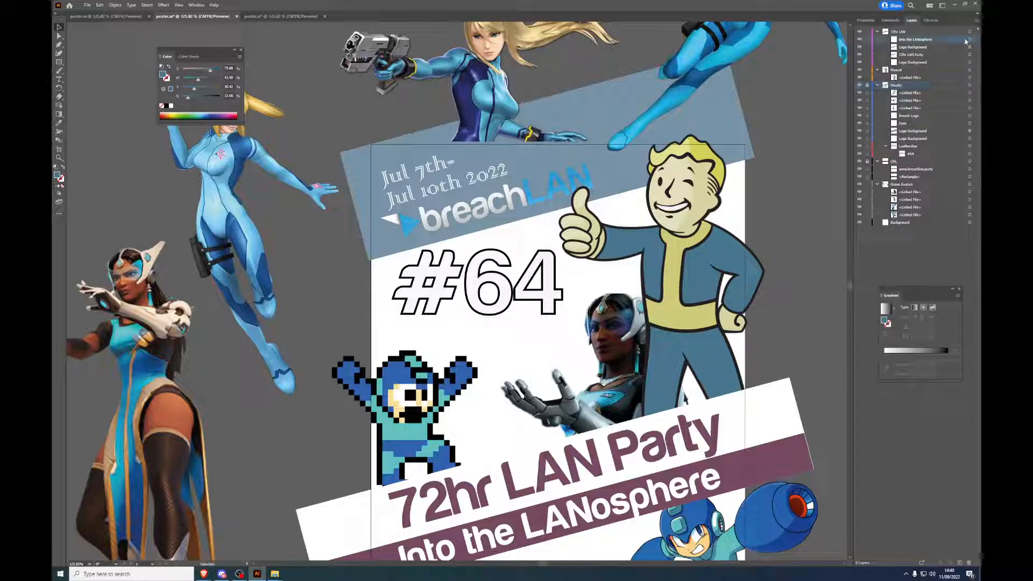
{"action": "double_click", "coordinate": [662, 492]}
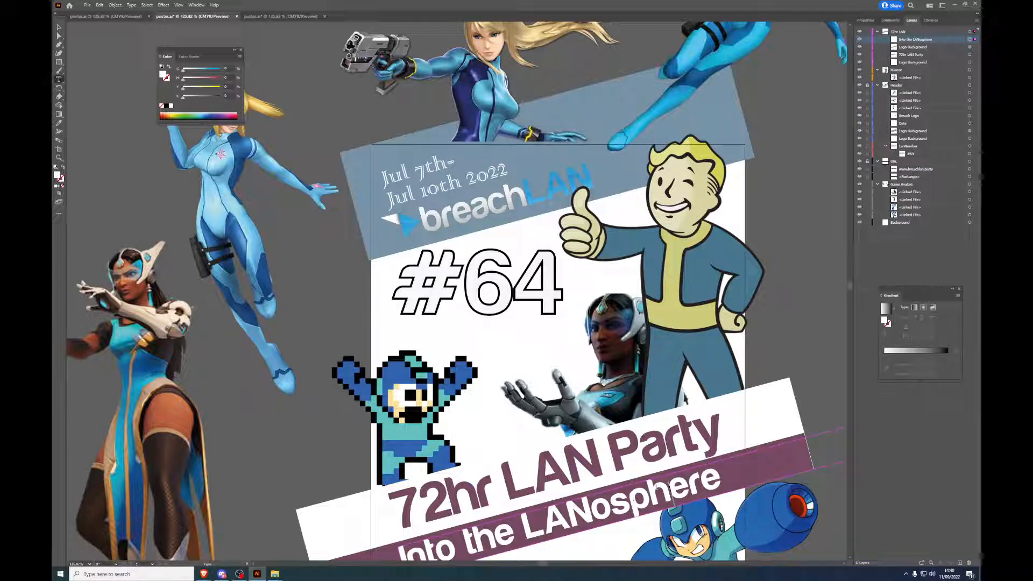
{"action": "key", "text": "ctrl+a"}
{"action": "key", "text": "BackSpace"}
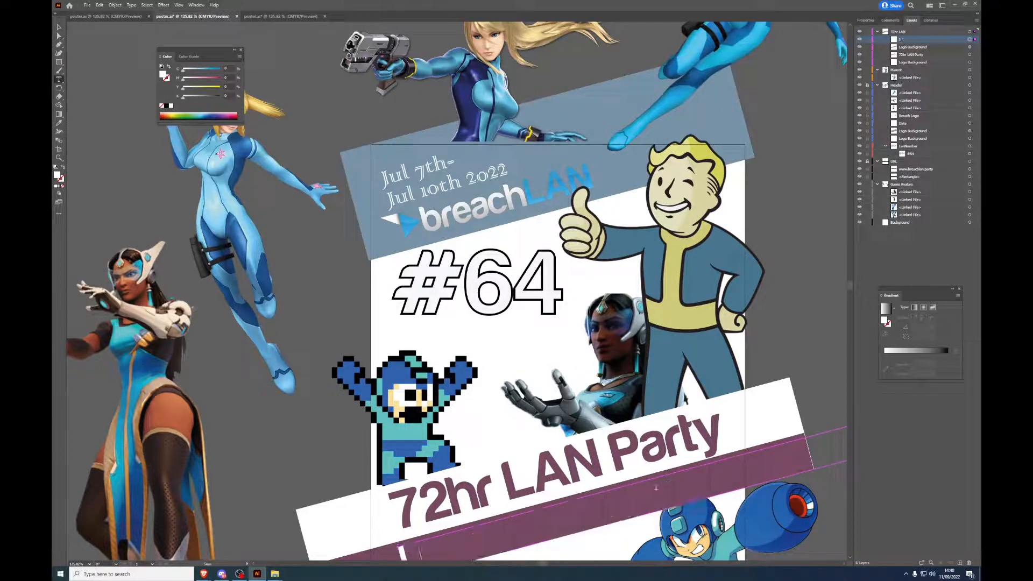
{"action": "type", "text": "LAN Nev"}
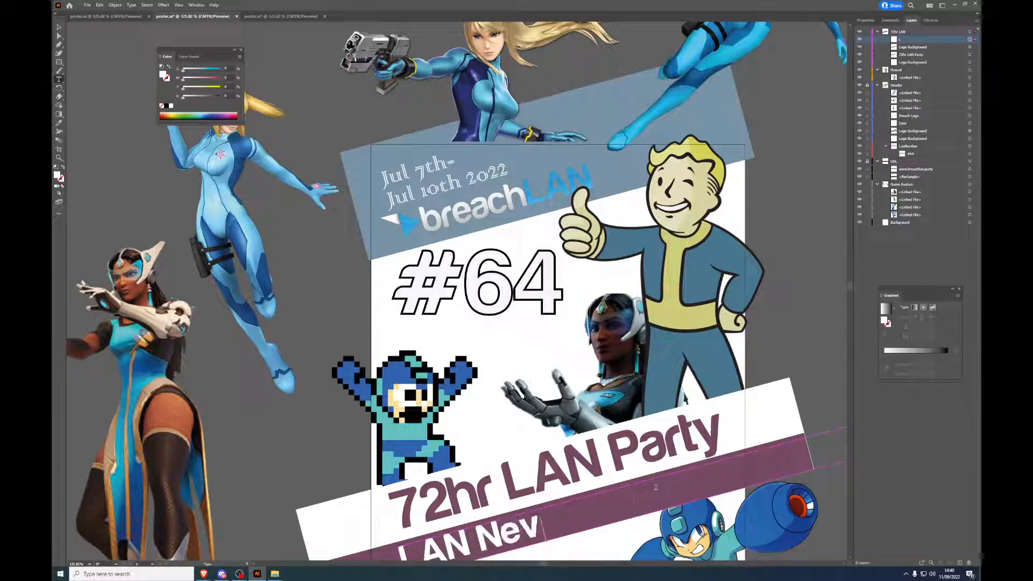
{"action": "type", "text": "er Changes"}
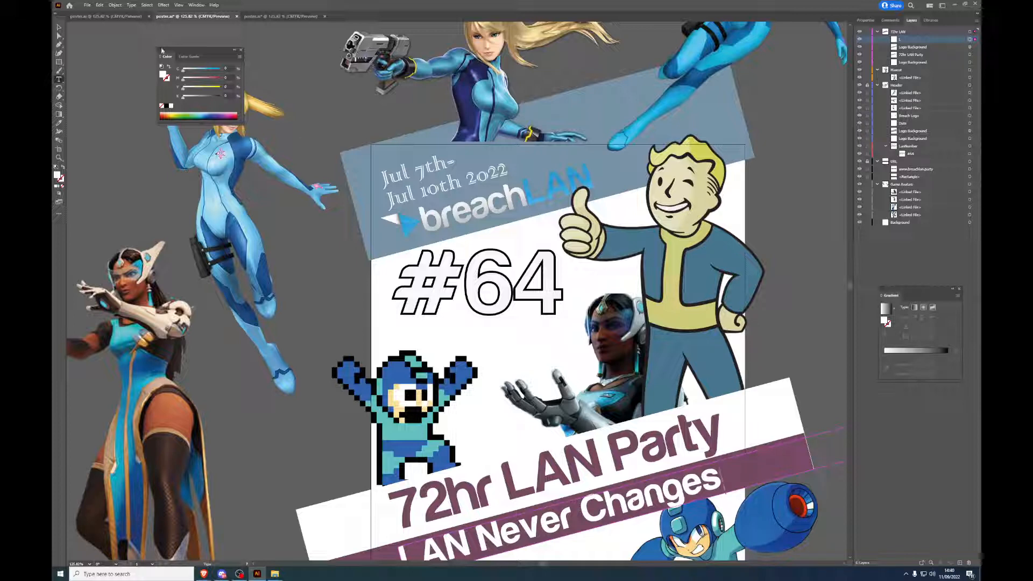
{"action": "left_click", "coordinate": [59, 26]}
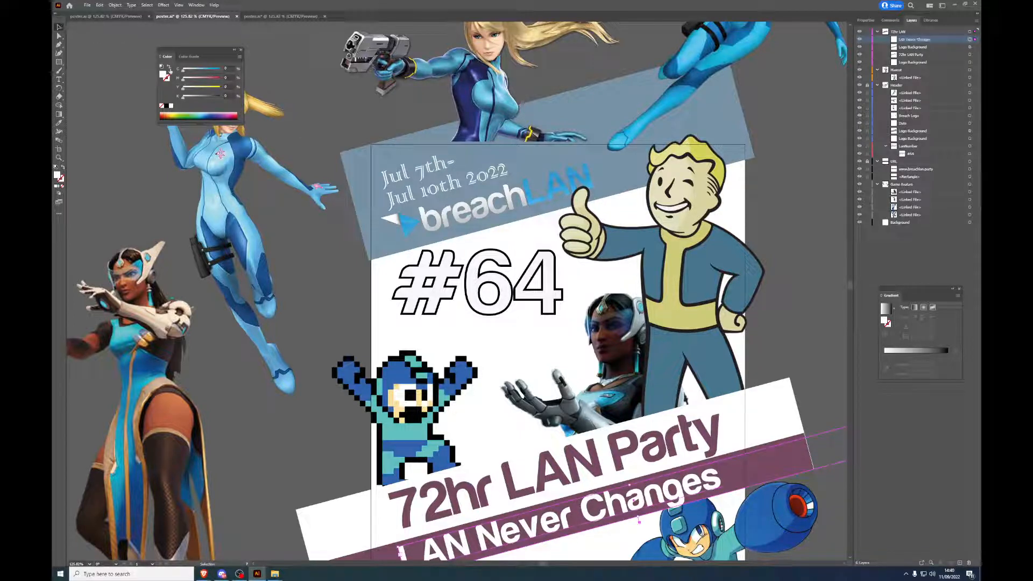
Step: Recolour the "72hr LAN Party" text with the blue sampled from the header banner
{"action": "double_click", "coordinate": [556, 481]}
{"action": "triple_click", "coordinate": [557, 478]}
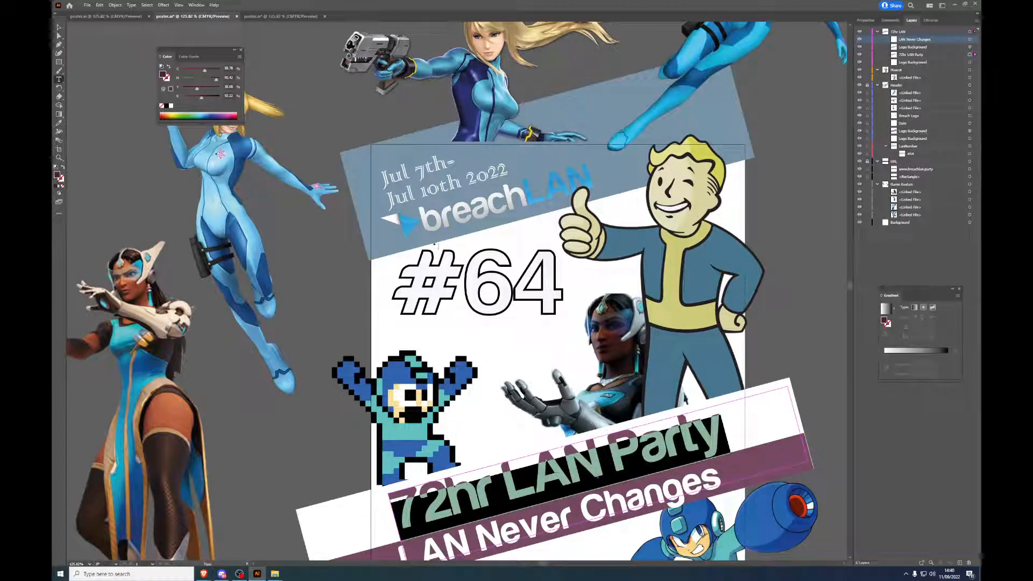
{"action": "left_click", "coordinate": [60, 123]}
{"action": "left_click", "coordinate": [364, 163]}
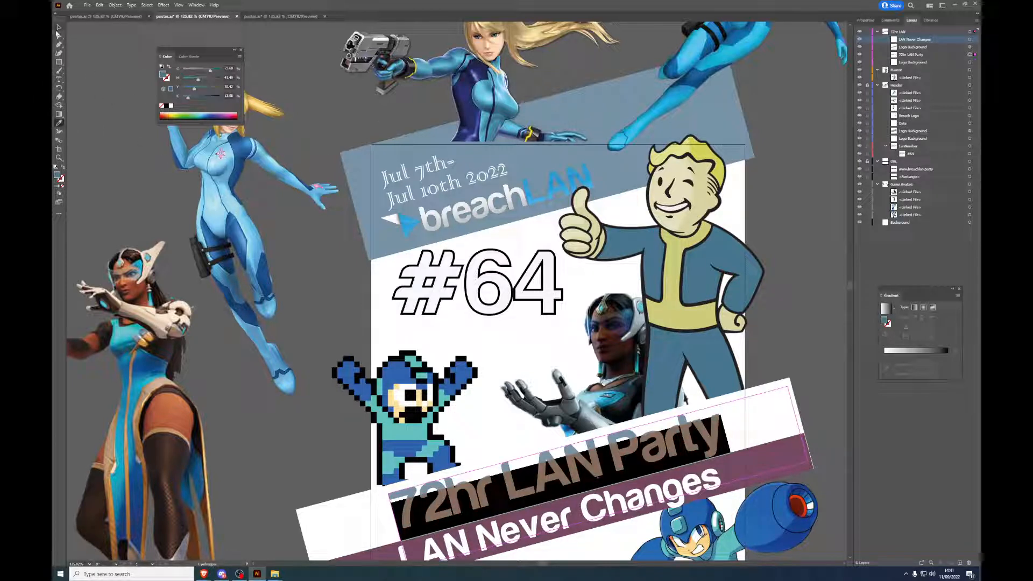
{"action": "left_click", "coordinate": [58, 27]}
Step: Recolour the purple strip behind the "LAN Never Changes" tagline to the header banner's blue, undoing the stray grey sample
{"action": "left_click", "coordinate": [788, 471]}
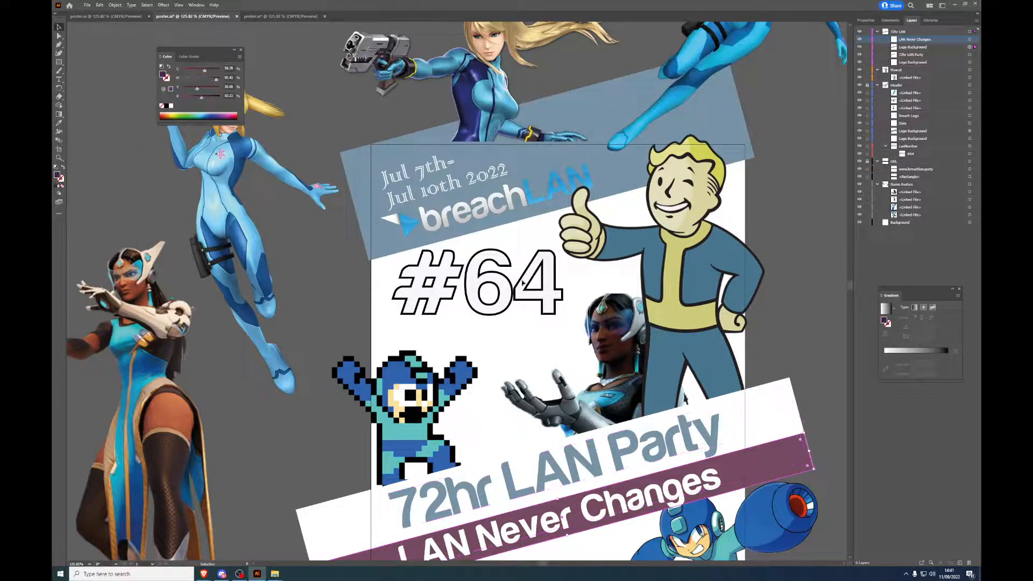
{"action": "left_click", "coordinate": [60, 71]}
{"action": "left_click", "coordinate": [59, 123]}
{"action": "left_click", "coordinate": [360, 159]}
{"action": "left_click", "coordinate": [302, 96]}
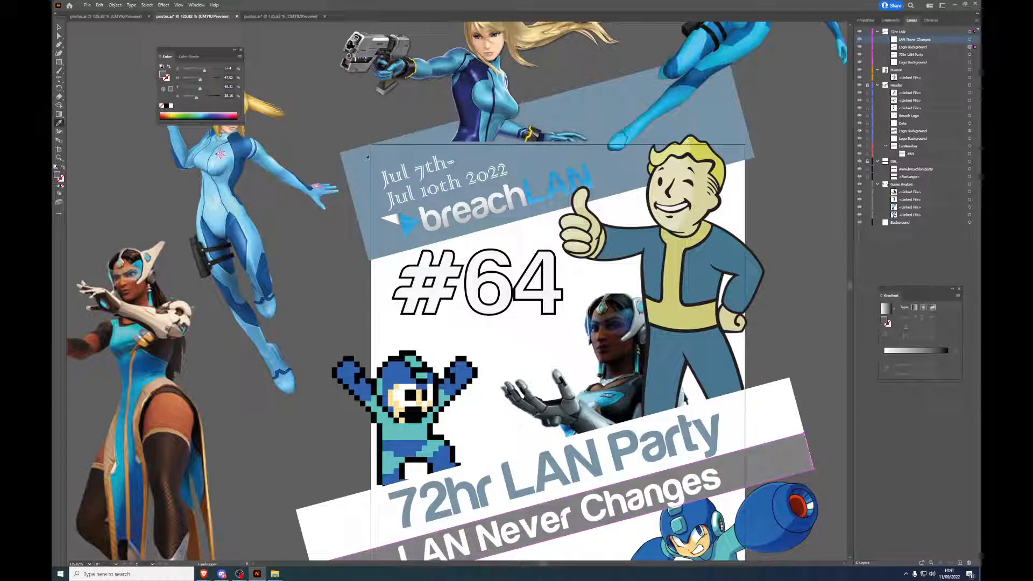
{"action": "key", "text": "ctrl+z"}
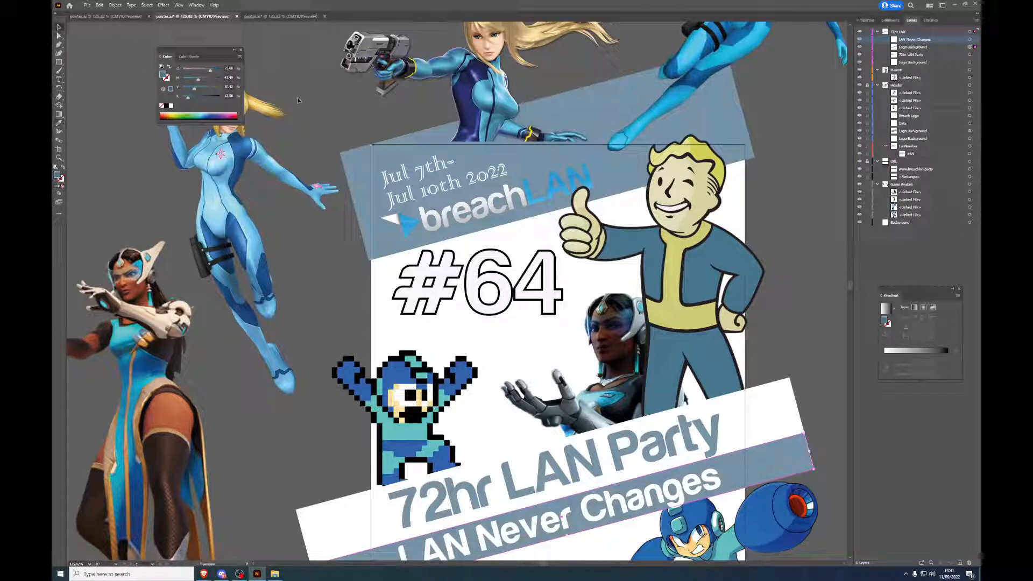
Step: Check the tagline layout on the #63 poster, then nudge the "LAN Never Changes" text slightly left on the #64 poster
{"action": "scroll", "coordinate": [298, 100], "scroll_direction": "down", "scroll_amount": 3}
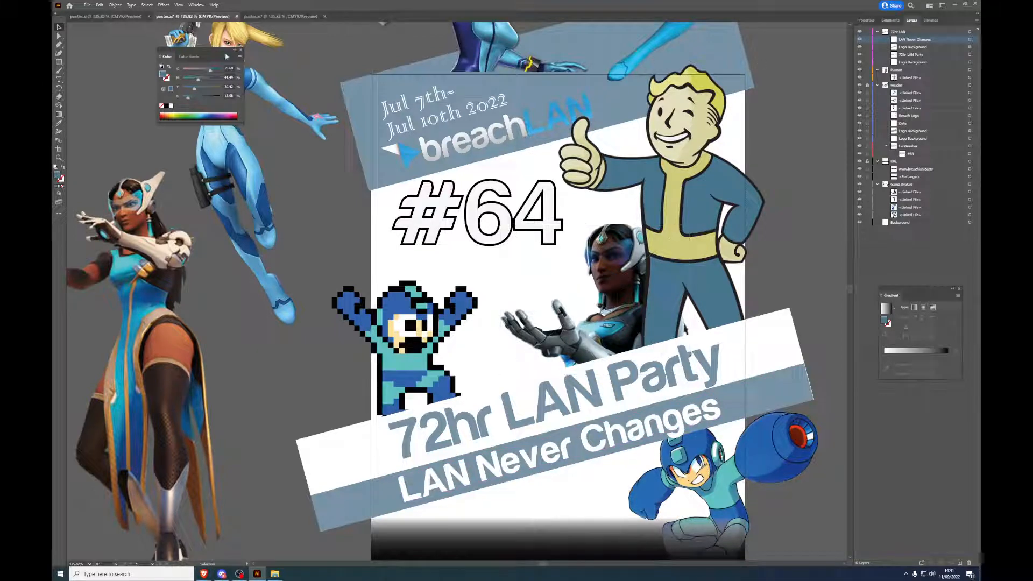
{"action": "left_click", "coordinate": [88, 16]}
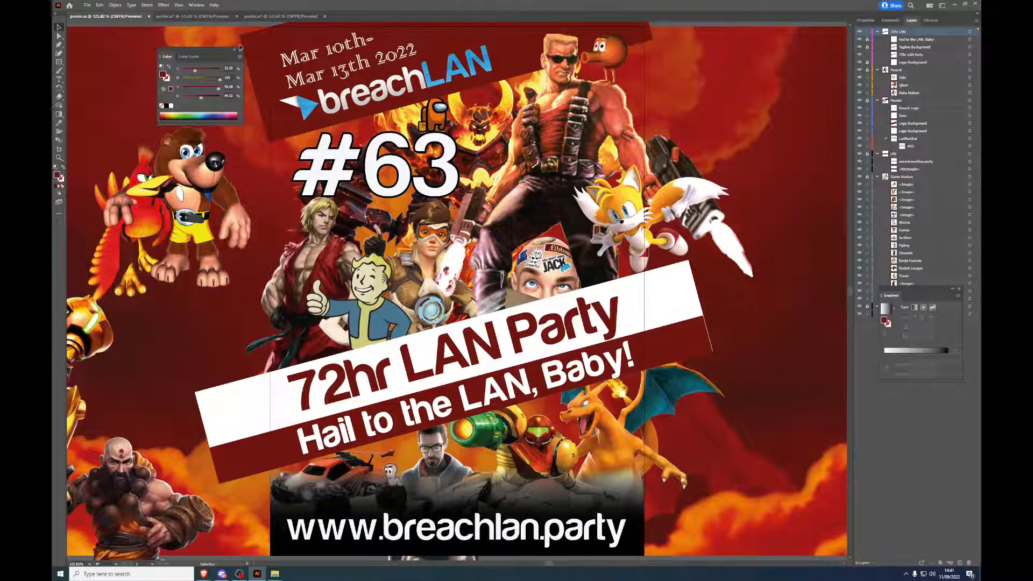
{"action": "left_click", "coordinate": [201, 18]}
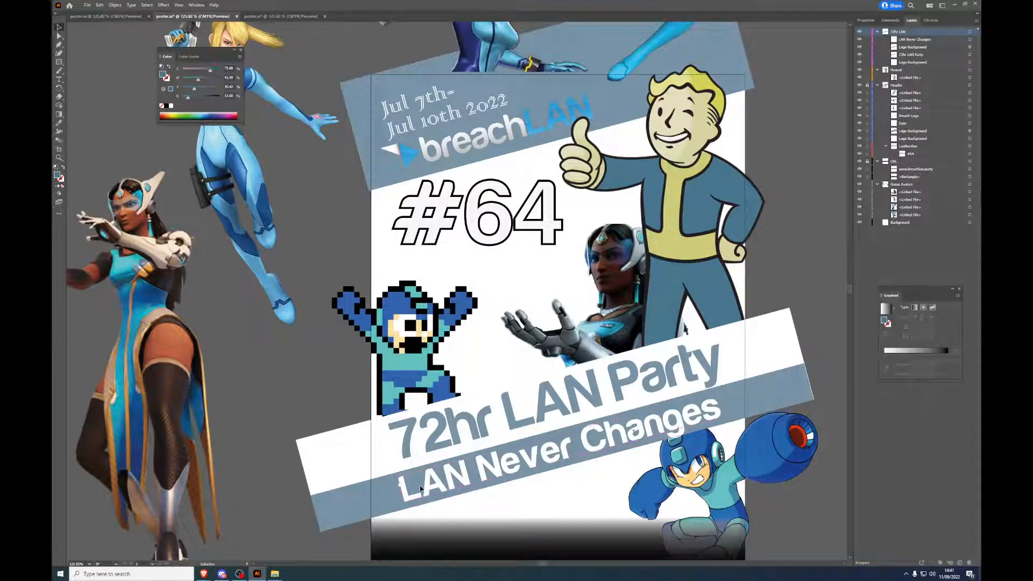
{"action": "left_click", "coordinate": [403, 491]}
{"action": "left_click_drag", "start_coordinate": [404, 491], "coordinate": [399, 495]}
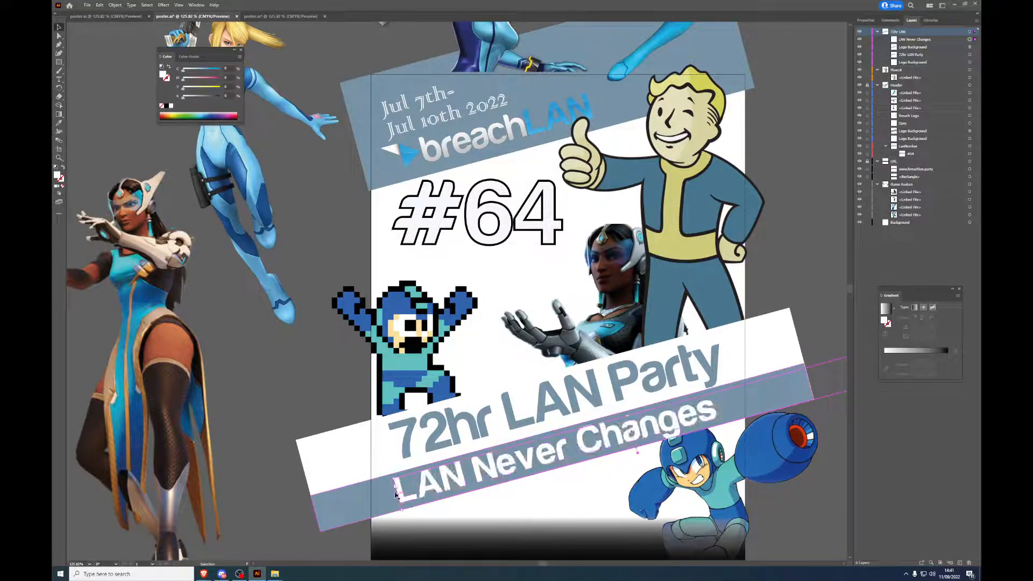
{"action": "left_click", "coordinate": [257, 388]}
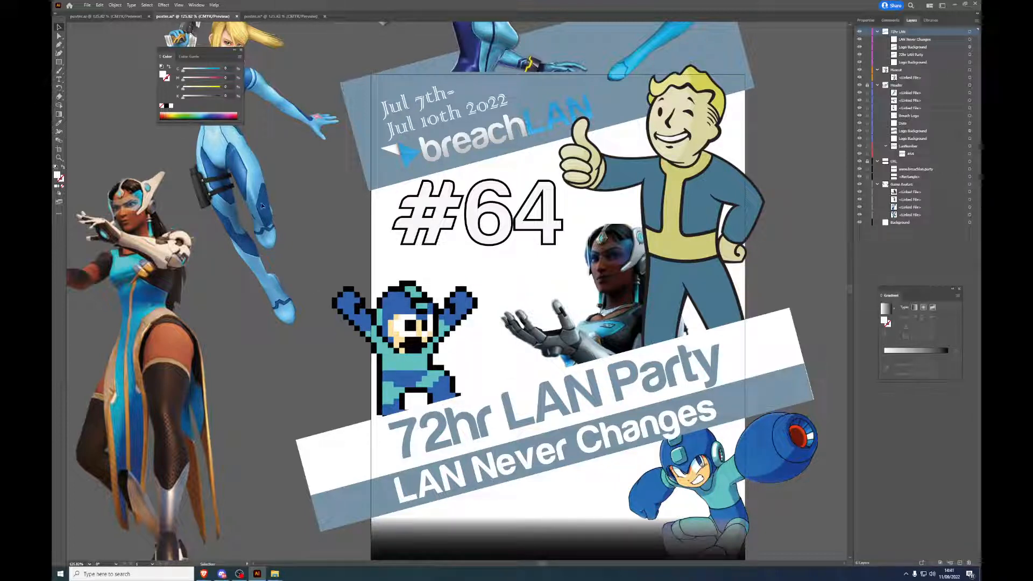
Step: Unlock the Header layer and move its three linked Samus images into the game character layer, behind the header banner
{"action": "scroll", "coordinate": [310, 247], "scroll_direction": "up", "scroll_amount": 5}
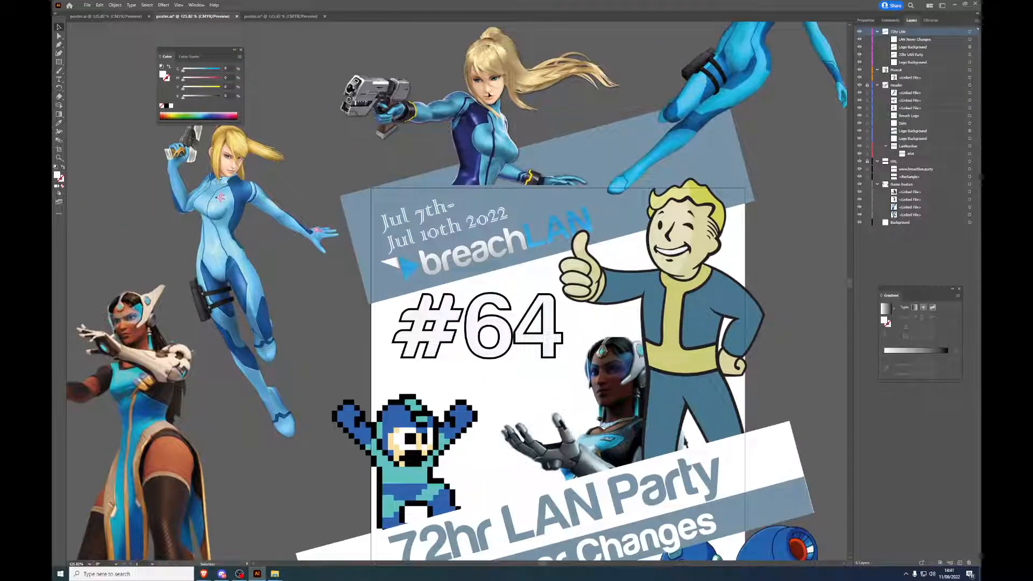
{"action": "left_click", "coordinate": [868, 86]}
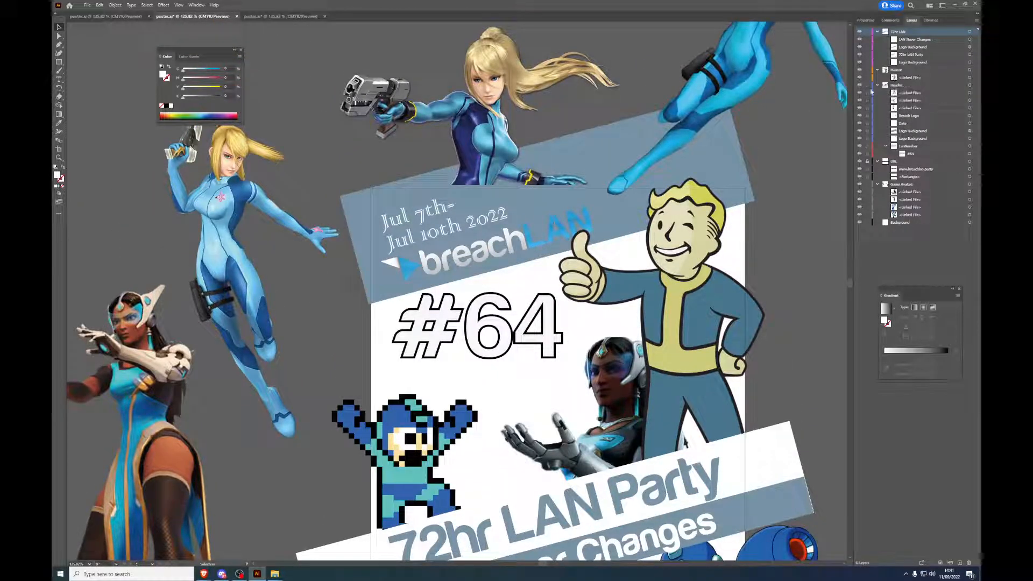
{"action": "left_click", "coordinate": [933, 95]}
{"action": "left_click_drag", "start_coordinate": [937, 191], "coordinate": [921, 175]}
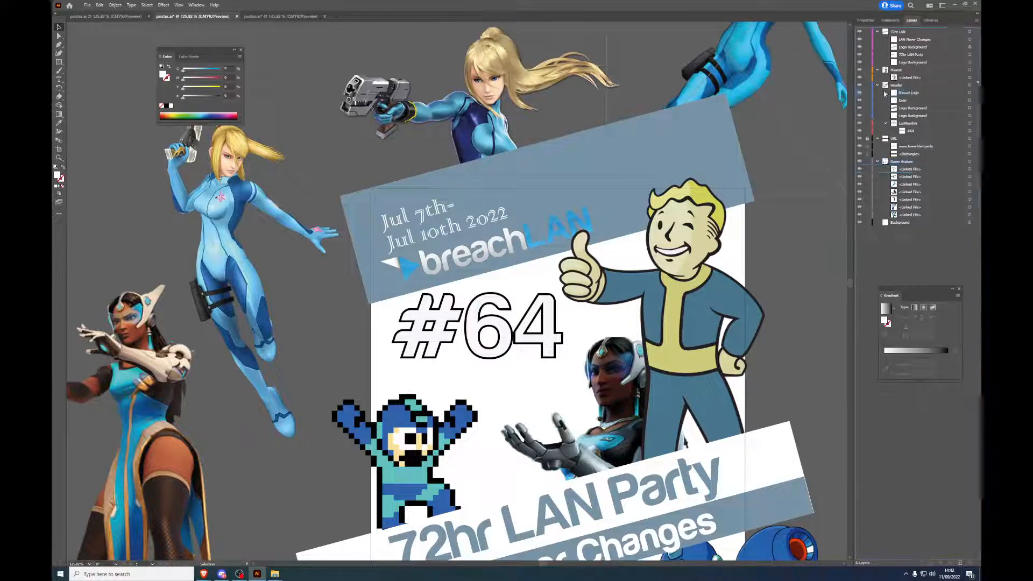
Step: Lock the Header layer and group the gun-aiming Samus and the 8-bit Mega Man on the poster between "#64" and the "72hr LAN Party" banner
{"action": "left_click", "coordinate": [867, 85]}
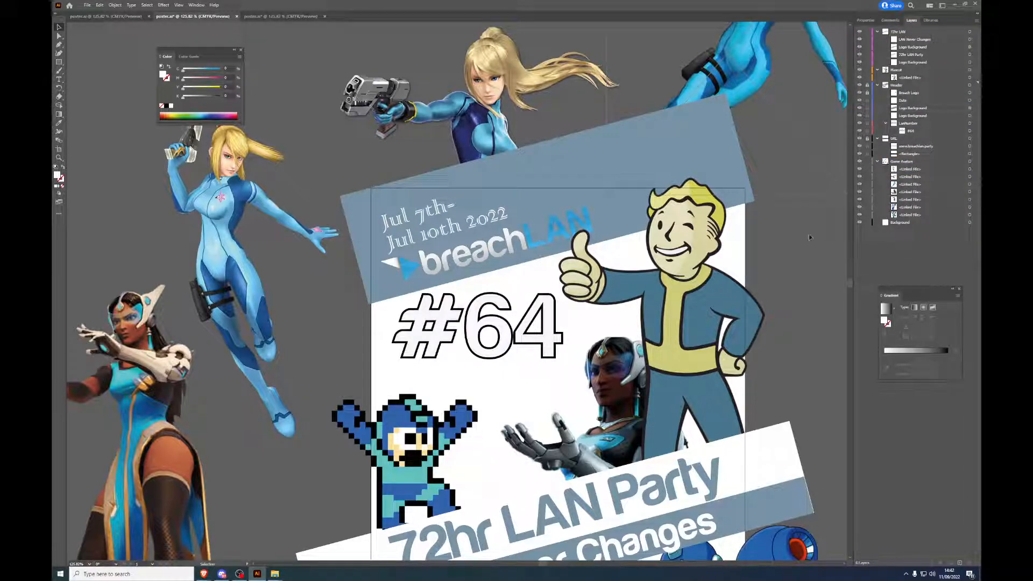
{"action": "left_click_drag", "start_coordinate": [483, 127], "coordinate": [302, 317]}
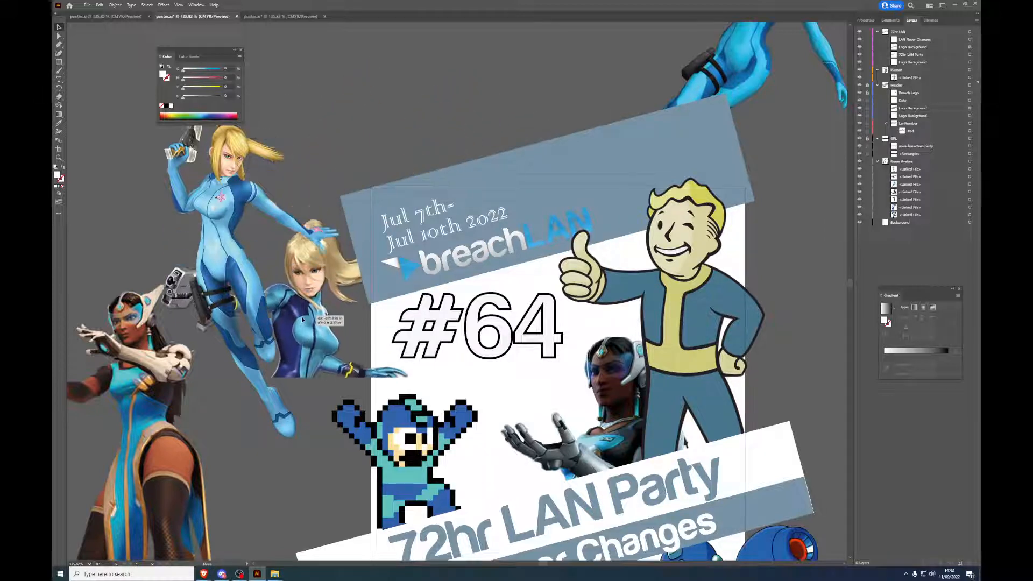
{"action": "scroll", "coordinate": [351, 370], "scroll_direction": "down", "scroll_amount": 3}
{"action": "scroll", "coordinate": [351, 369], "scroll_direction": "down", "scroll_amount": 3}
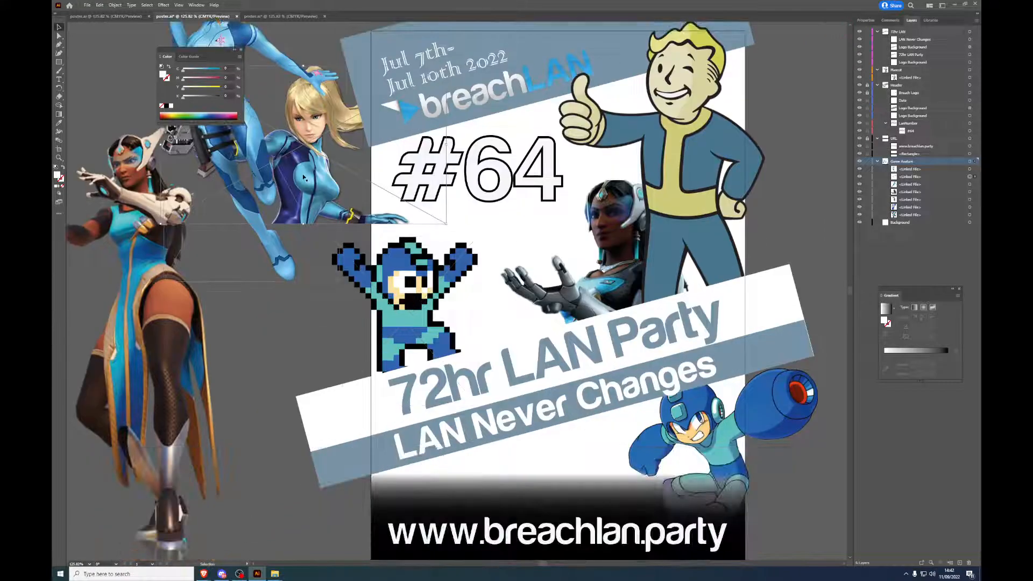
{"action": "left_click_drag", "start_coordinate": [302, 176], "coordinate": [555, 334]}
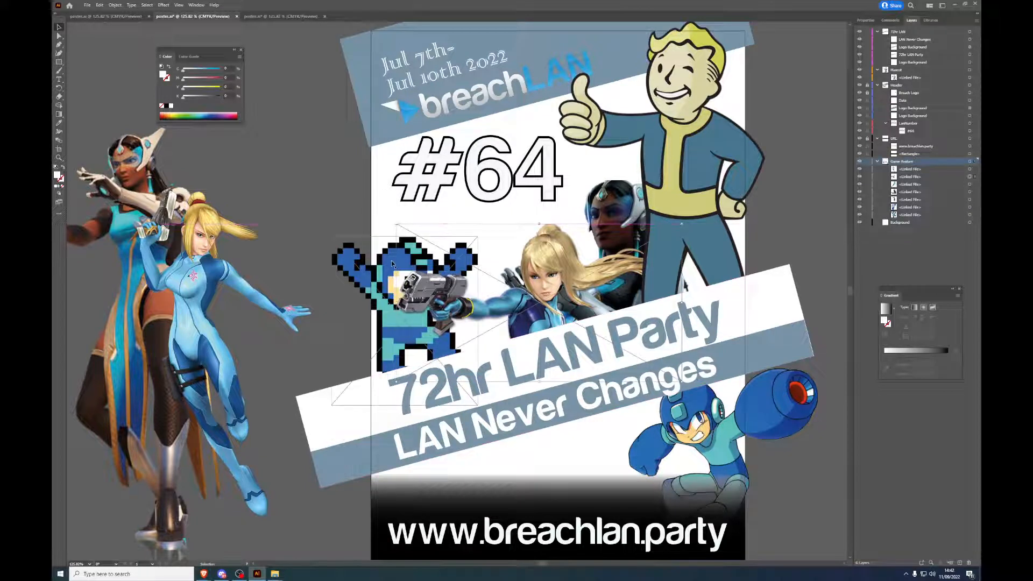
{"action": "left_click_drag", "start_coordinate": [387, 267], "coordinate": [459, 225]}
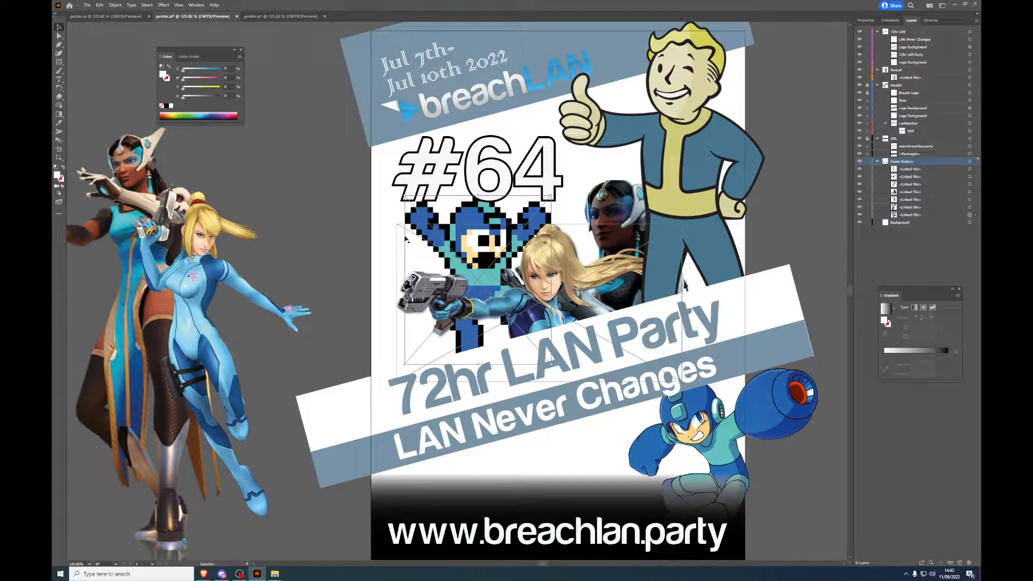
{"action": "left_click", "coordinate": [328, 232]}
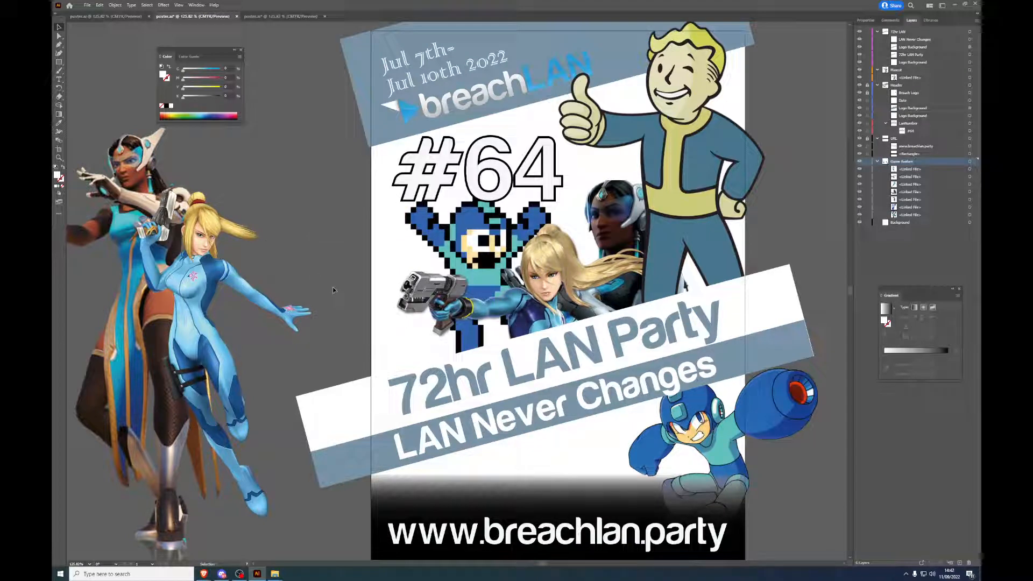
Step: Switch to File Explorer and open the Street Fighter folder inside Game Assets
{"action": "scroll", "coordinate": [332, 290], "scroll_direction": "down", "scroll_amount": 4}
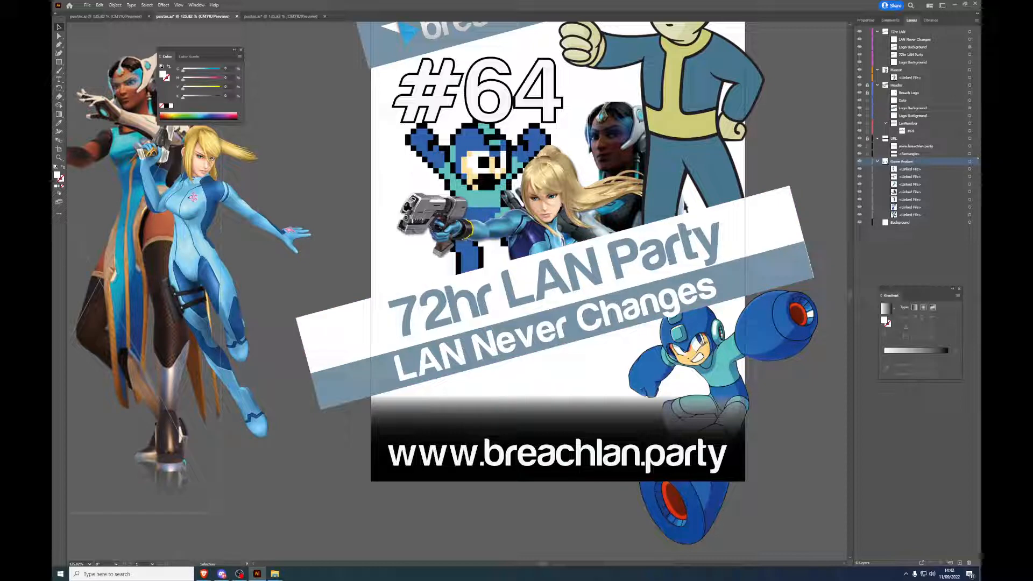
{"action": "key", "text": "alt+Tab"}
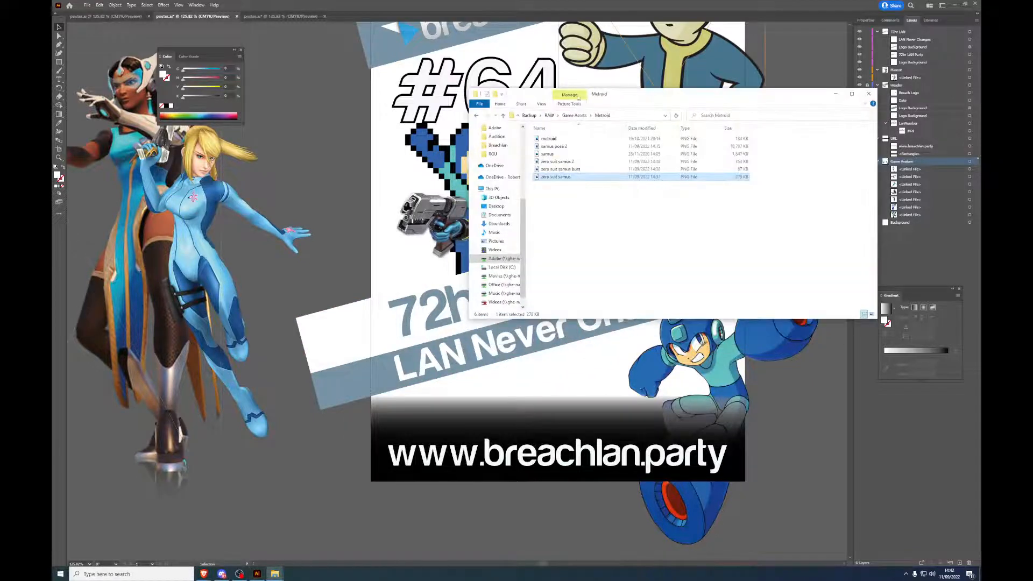
{"action": "left_click", "coordinate": [575, 115]}
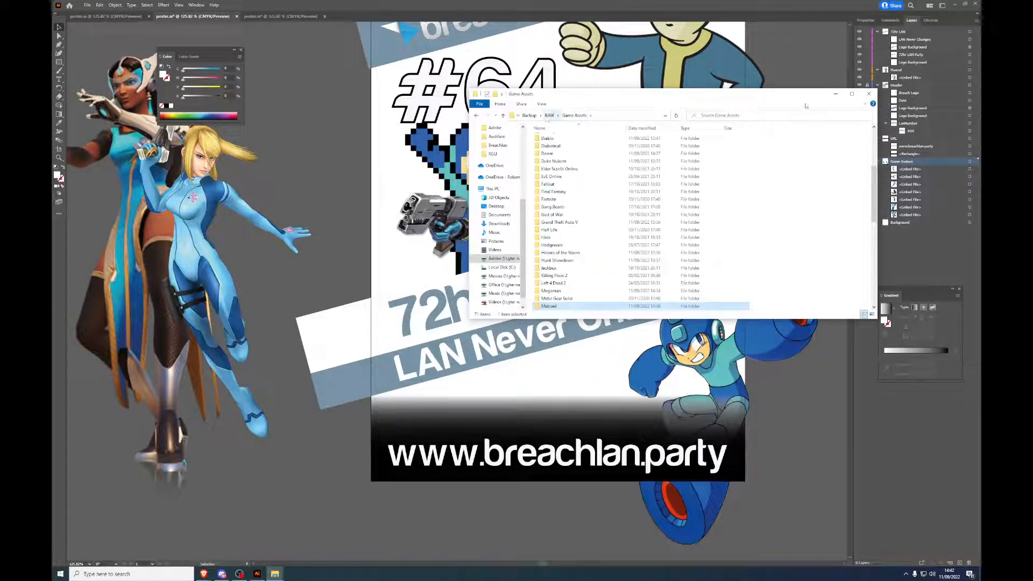
{"action": "left_click_drag", "start_coordinate": [799, 97], "coordinate": [739, 128]}
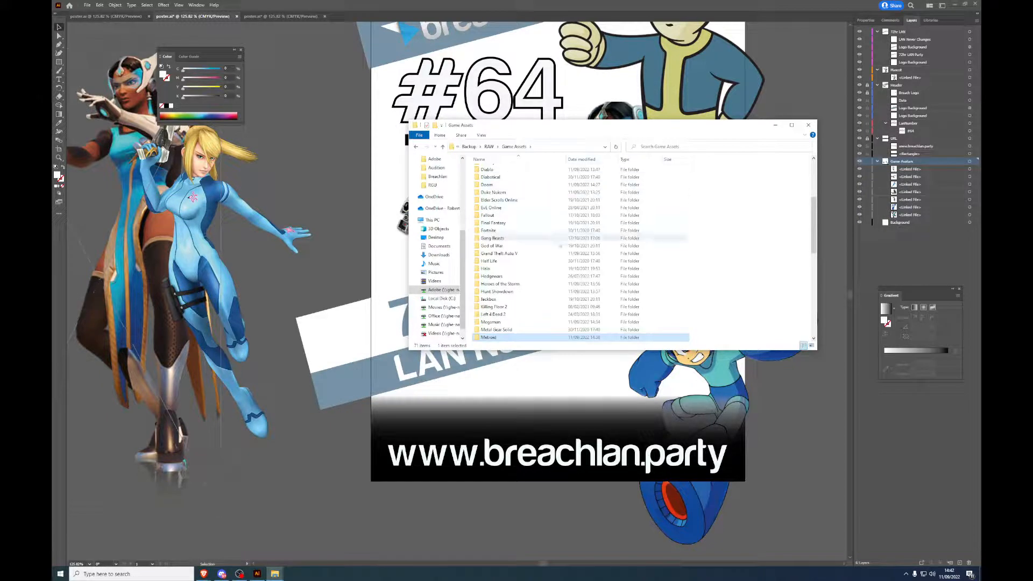
{"action": "scroll", "coordinate": [558, 243], "scroll_direction": "down", "scroll_amount": 6}
{"action": "scroll", "coordinate": [532, 303], "scroll_direction": "down", "scroll_amount": 2}
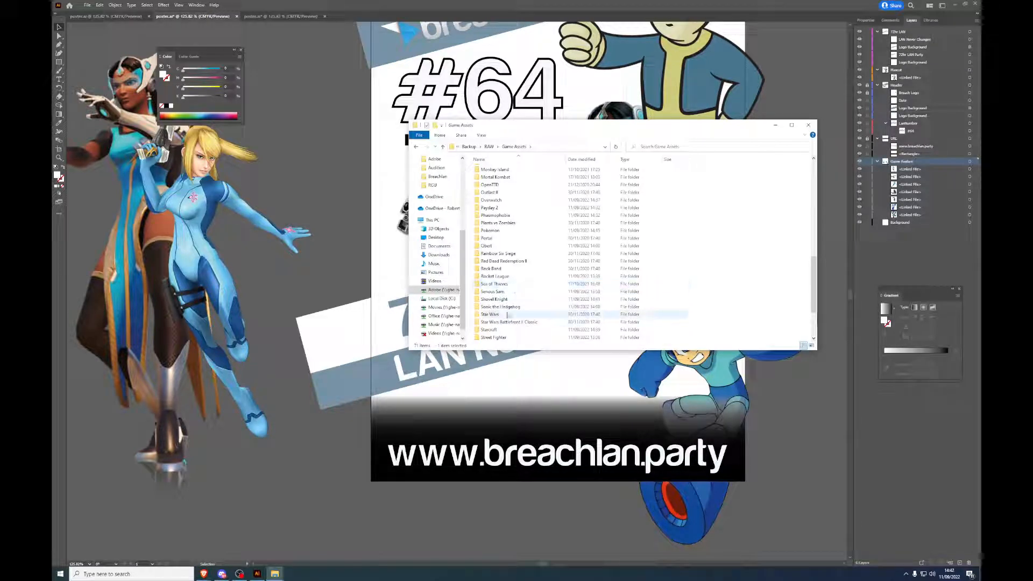
{"action": "double_click", "coordinate": [506, 337]}
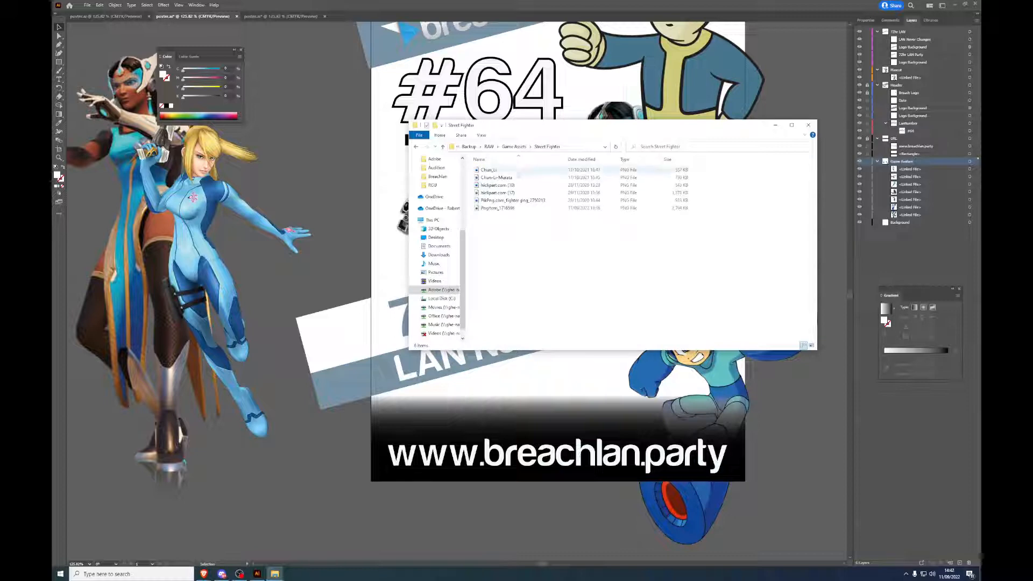
Step: Place the two Chun-Li PNG images beside the poster and delete the oversized one, keeping the full-body wide-stance pose
{"action": "left_click_drag", "start_coordinate": [564, 171], "coordinate": [415, 192]}
{"action": "left_click", "coordinate": [487, 167]}
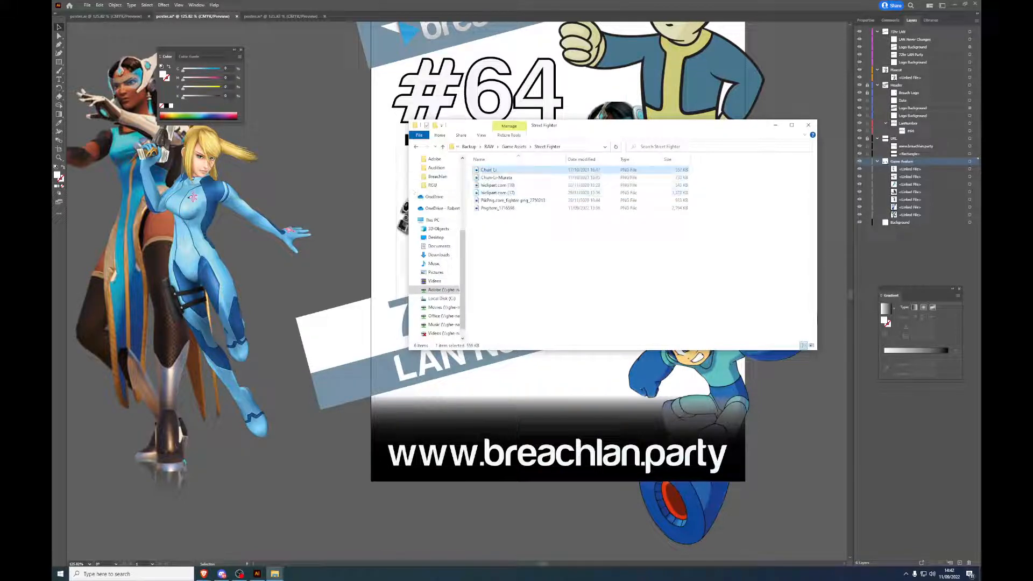
{"action": "left_click_drag", "start_coordinate": [488, 170], "coordinate": [322, 176]}
{"action": "left_click_drag", "start_coordinate": [488, 177], "coordinate": [297, 287]}
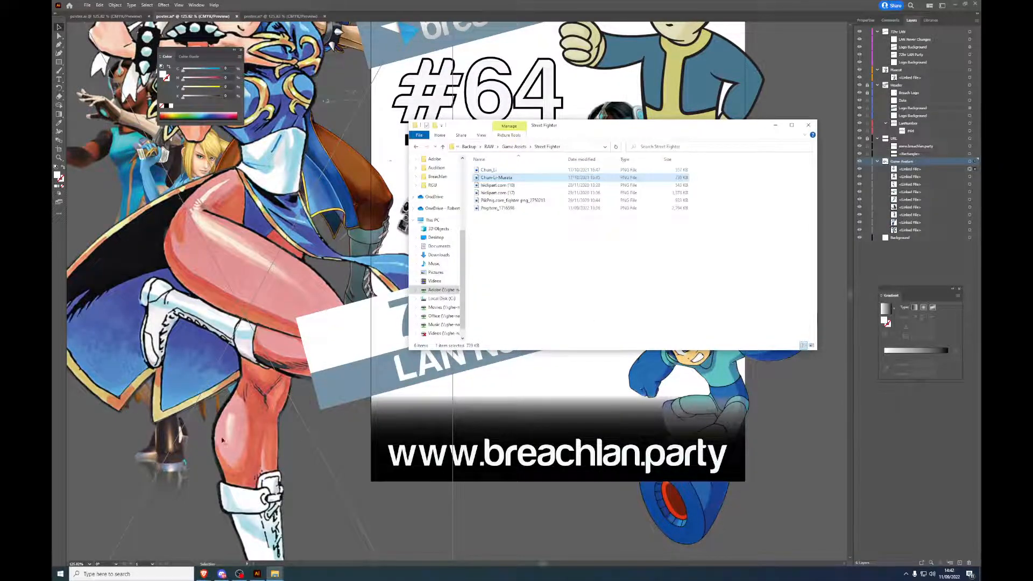
{"action": "left_click", "coordinate": [267, 495]}
{"action": "key", "text": "Delete"}
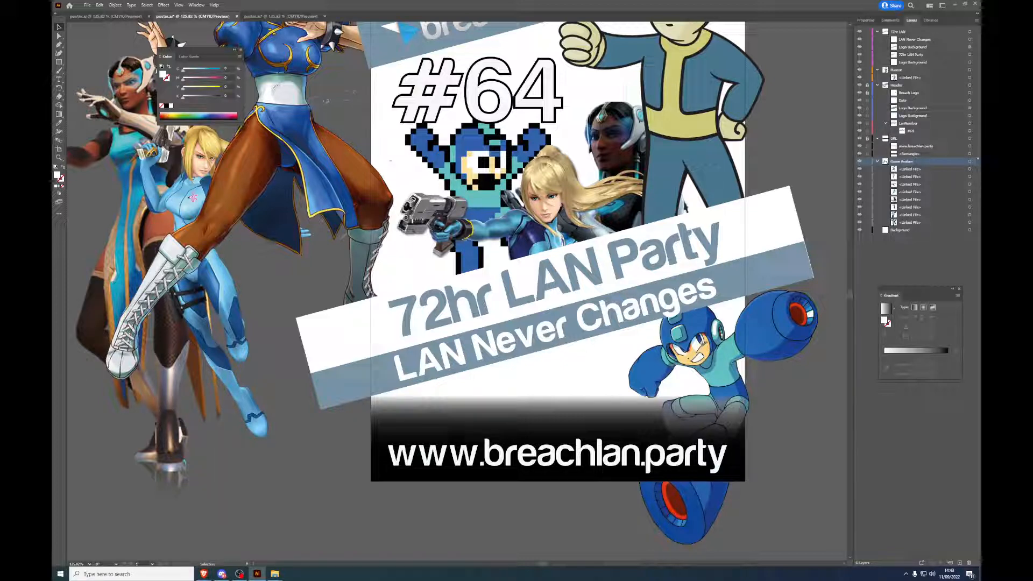
Step: Move Chun-Li into the poster's lower-right corner below the tagline banner, and shift the cartoon Mega Man left so he stands beside her
{"action": "left_click", "coordinate": [451, 155]}
{"action": "scroll", "coordinate": [290, 222], "scroll_direction": "up", "scroll_amount": 3}
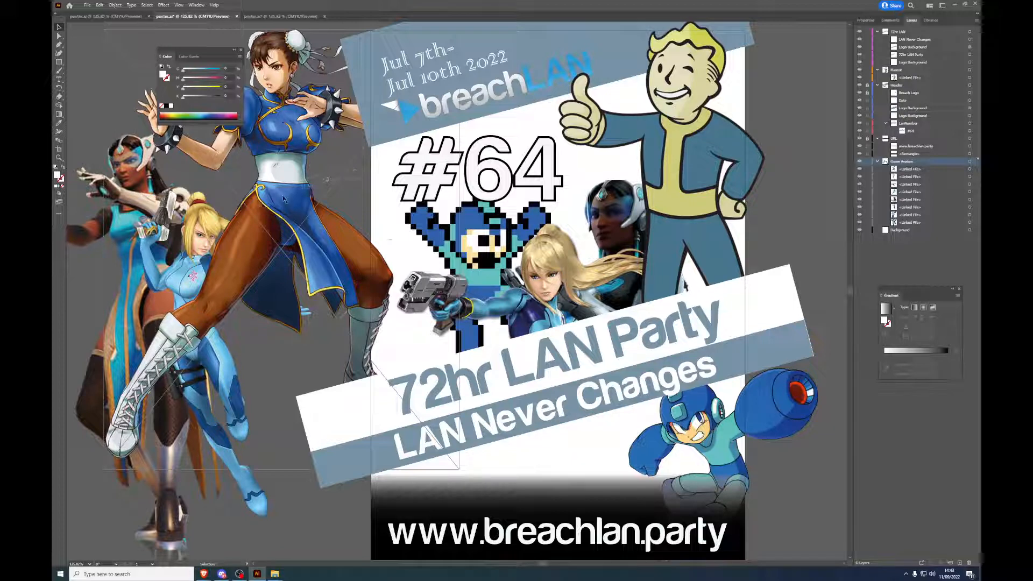
{"action": "left_click_drag", "start_coordinate": [284, 199], "coordinate": [586, 562]}
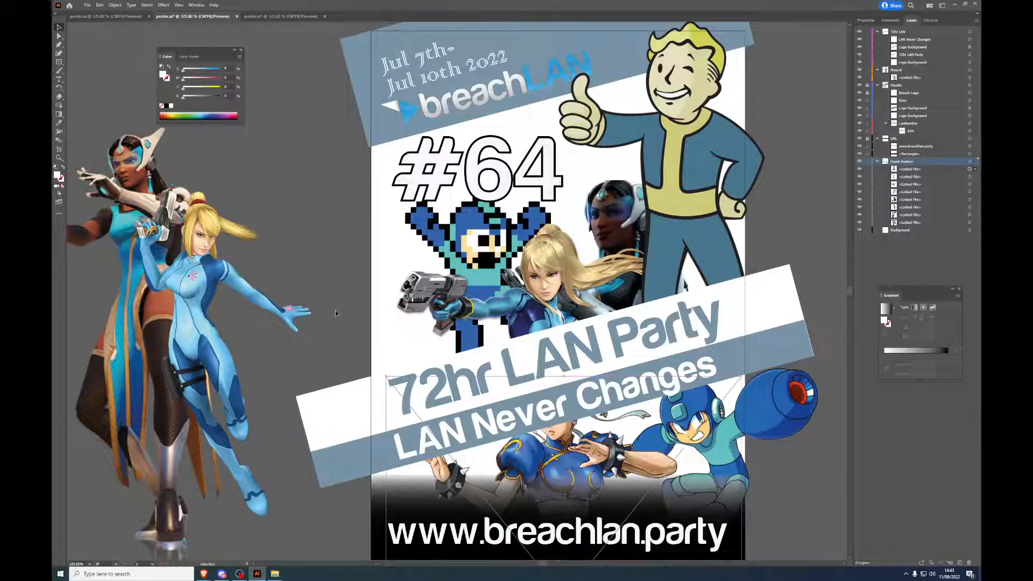
{"action": "scroll", "coordinate": [335, 312], "scroll_direction": "down", "scroll_amount": 5}
{"action": "left_click_drag", "start_coordinate": [543, 450], "coordinate": [688, 314]}
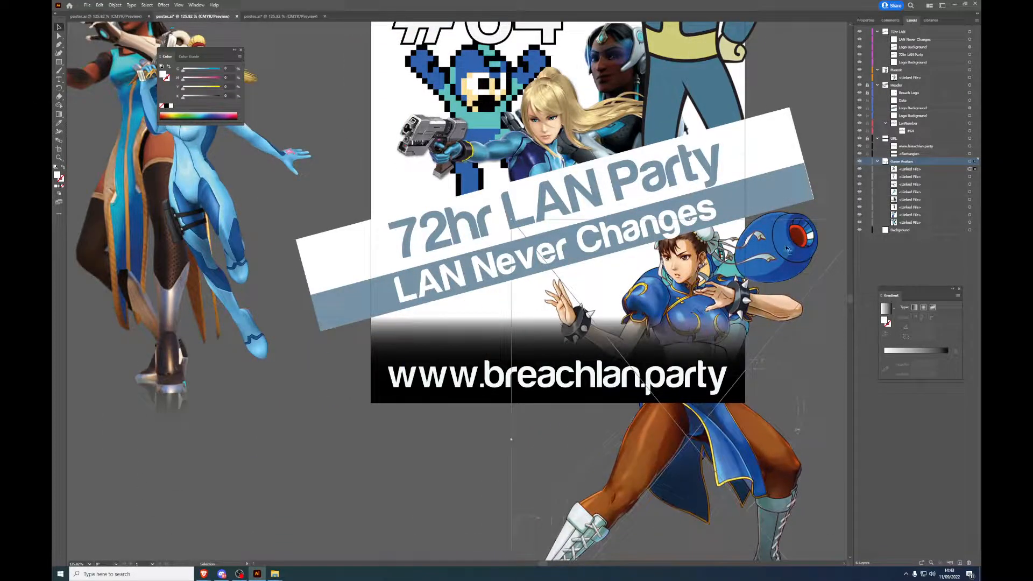
{"action": "left_click_drag", "start_coordinate": [787, 248], "coordinate": [633, 244]}
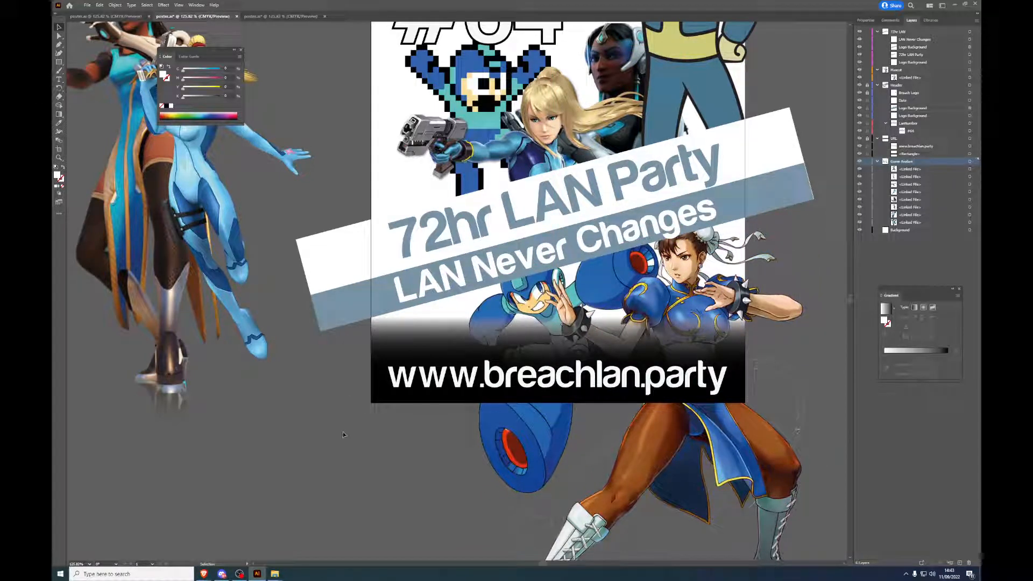
Step: Move the full-length Samus image beside the poster slightly upward
{"action": "scroll", "coordinate": [337, 426], "scroll_direction": "up", "scroll_amount": 5}
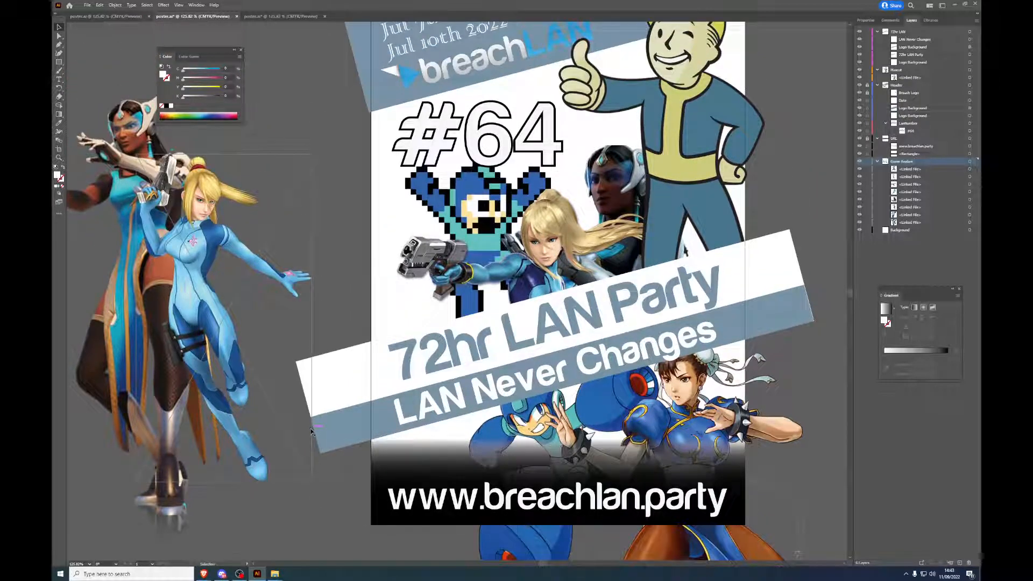
{"action": "left_click_drag", "start_coordinate": [192, 282], "coordinate": [197, 241]}
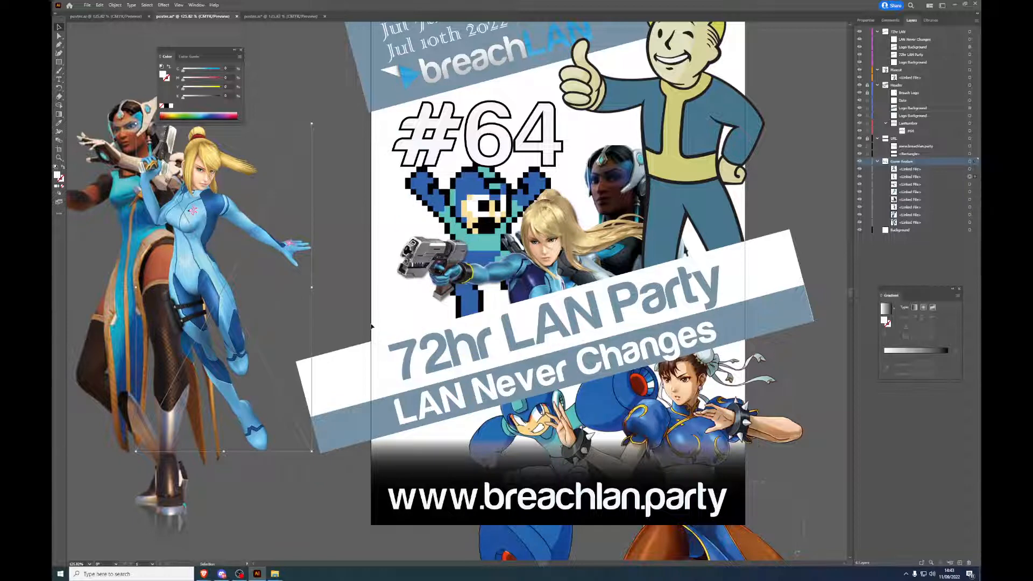
{"action": "scroll", "coordinate": [374, 334], "scroll_direction": "up", "scroll_amount": 3}
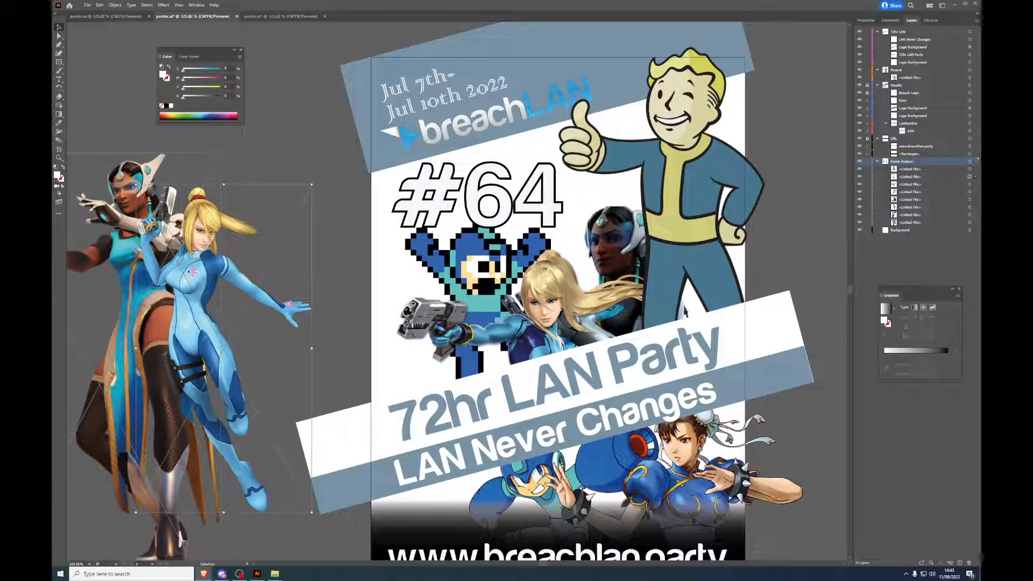
Step: Place the JPG landscape from the Halo folder in Game Assets and move it into the Background layer, behind all characters and banners
{"action": "key", "text": "alt+Tab"}
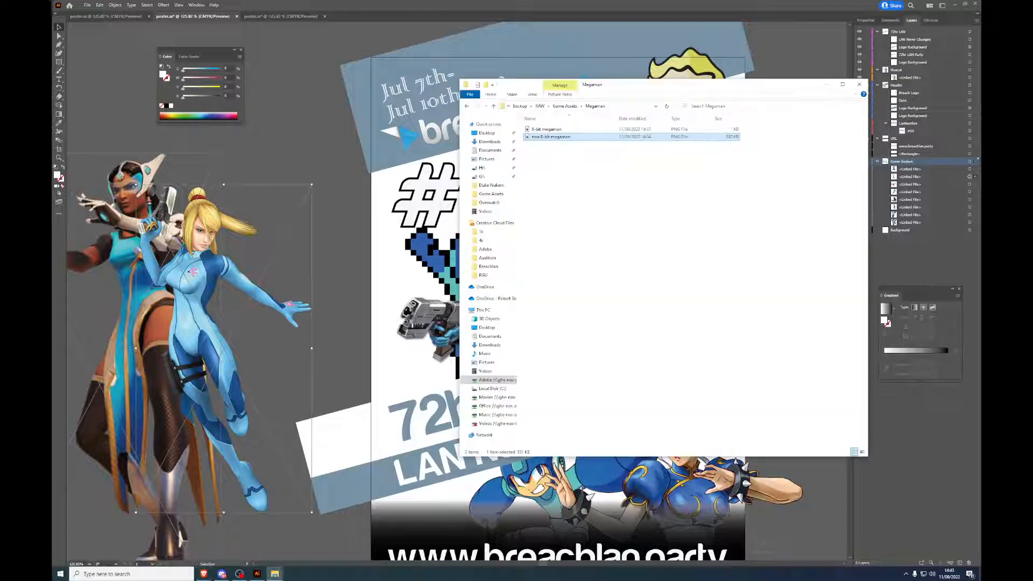
{"action": "left_click", "coordinate": [568, 108]}
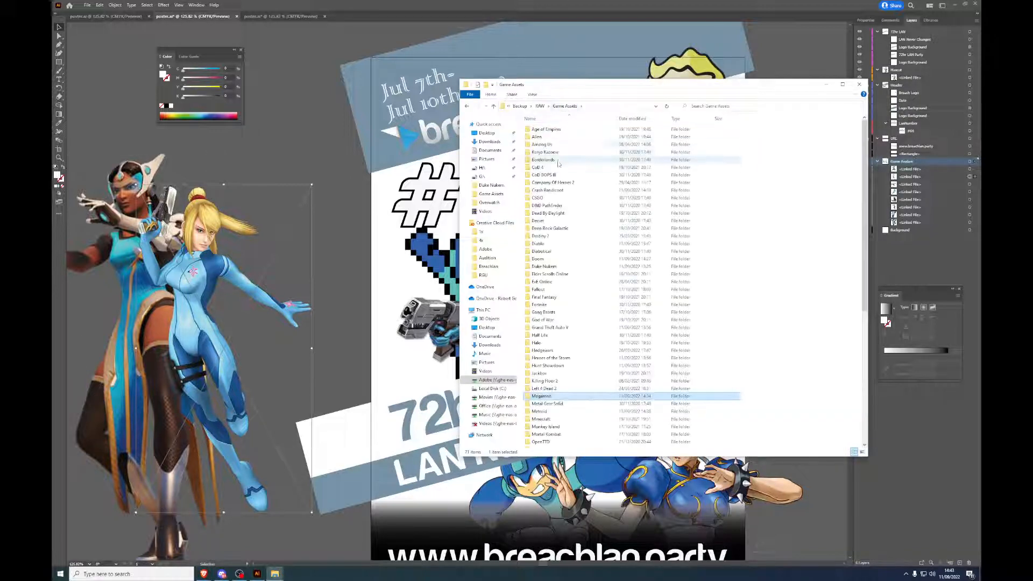
{"action": "double_click", "coordinate": [554, 343]}
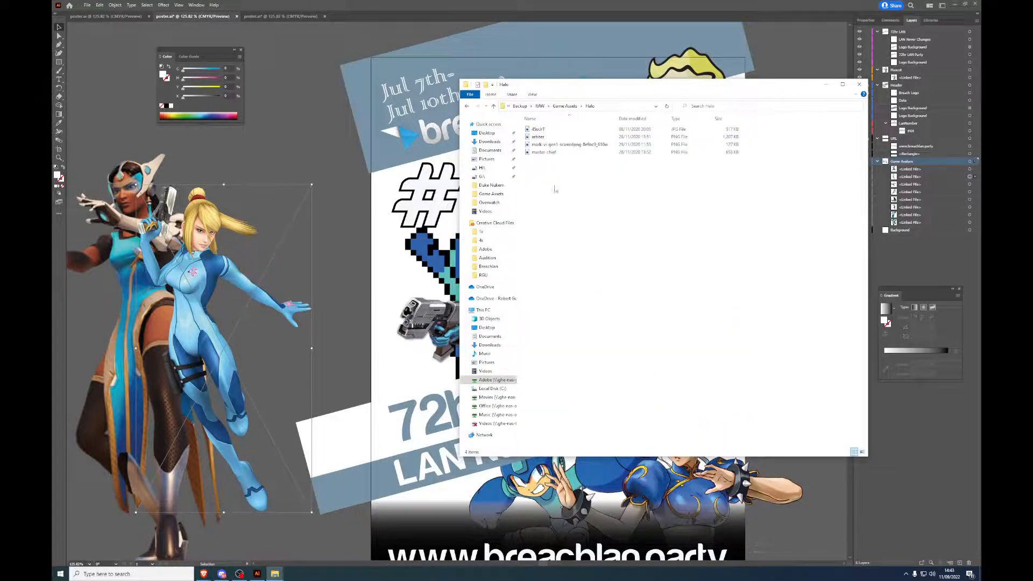
{"action": "double_click", "coordinate": [551, 131]}
{"action": "left_click", "coordinate": [972, 6]}
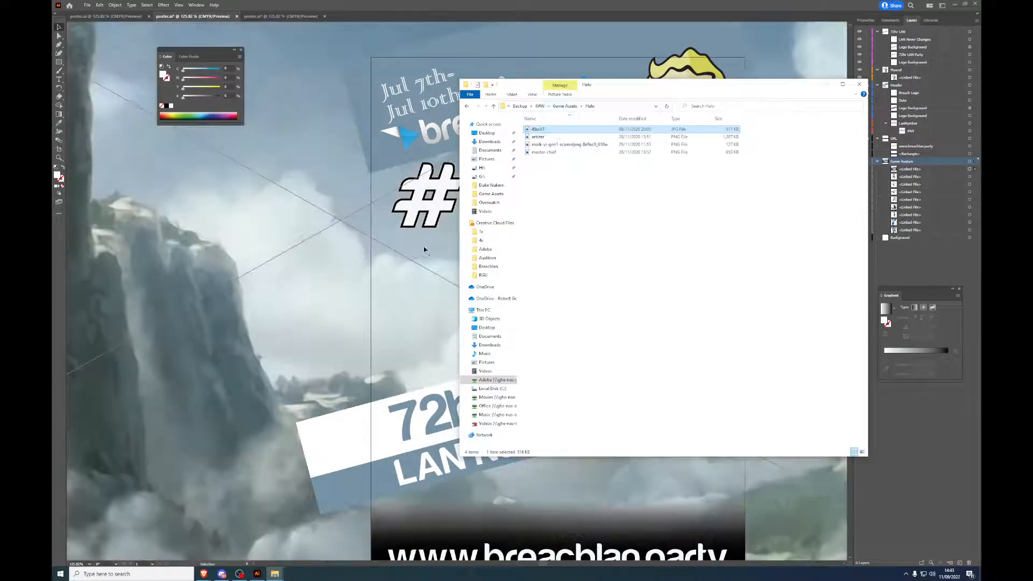
{"action": "left_click", "coordinate": [959, 171]}
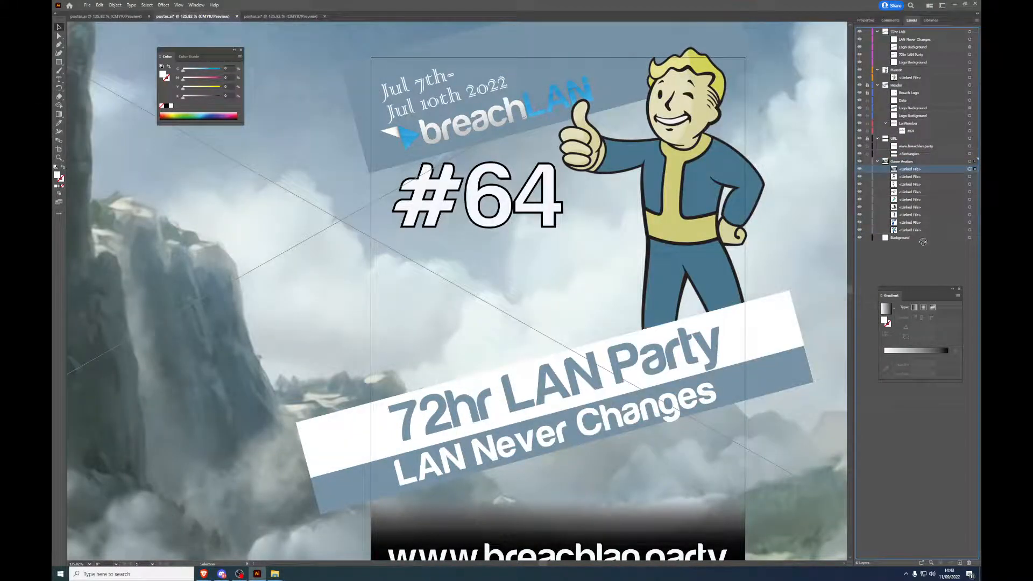
{"action": "left_click_drag", "start_coordinate": [931, 238], "coordinate": [931, 238]}
Step: Scale down the Halo landscape from its lower edge until that edge lines up with the poster's bottom
{"action": "scroll", "coordinate": [458, 291], "scroll_direction": "down", "scroll_amount": 5}
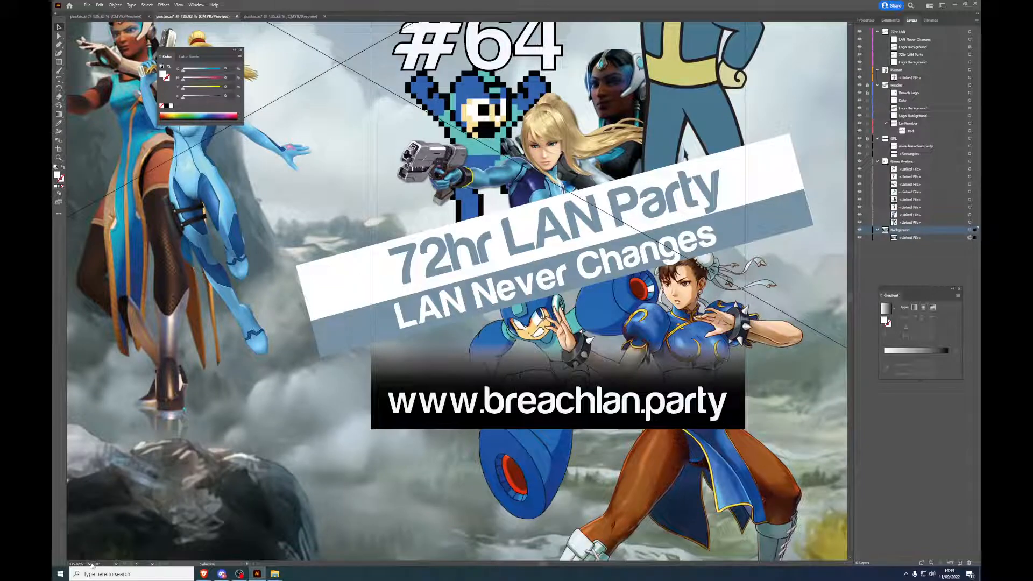
{"action": "left_click", "coordinate": [90, 564]}
{"action": "left_click", "coordinate": [105, 557]}
{"action": "scroll", "coordinate": [470, 475], "scroll_direction": "down", "scroll_amount": 14}
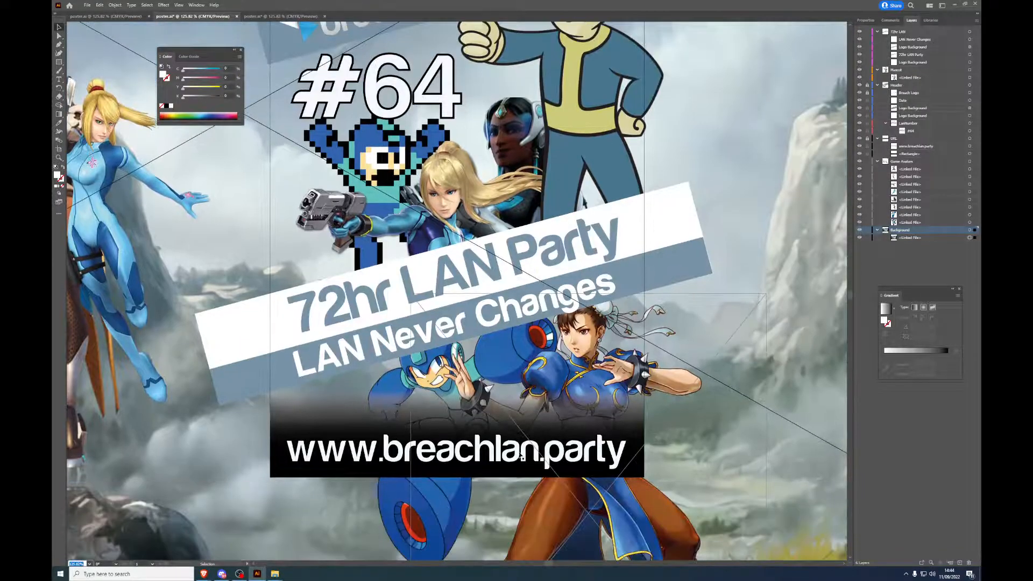
{"action": "scroll", "coordinate": [469, 475], "scroll_direction": "down", "scroll_amount": 2}
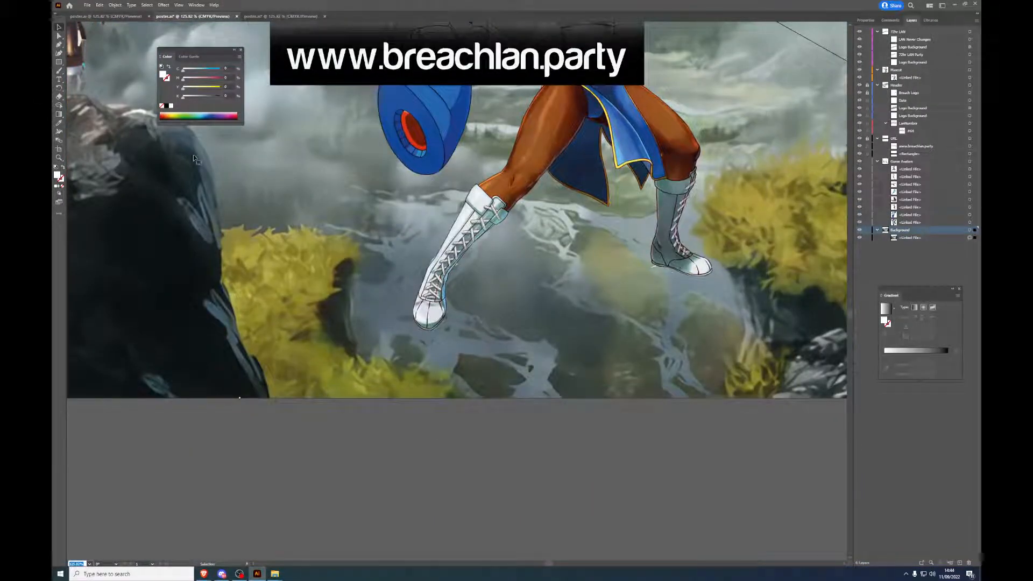
{"action": "left_click_drag", "start_coordinate": [243, 397], "coordinate": [285, 111]}
{"action": "scroll", "coordinate": [305, 311], "scroll_direction": "up", "scroll_amount": 15}
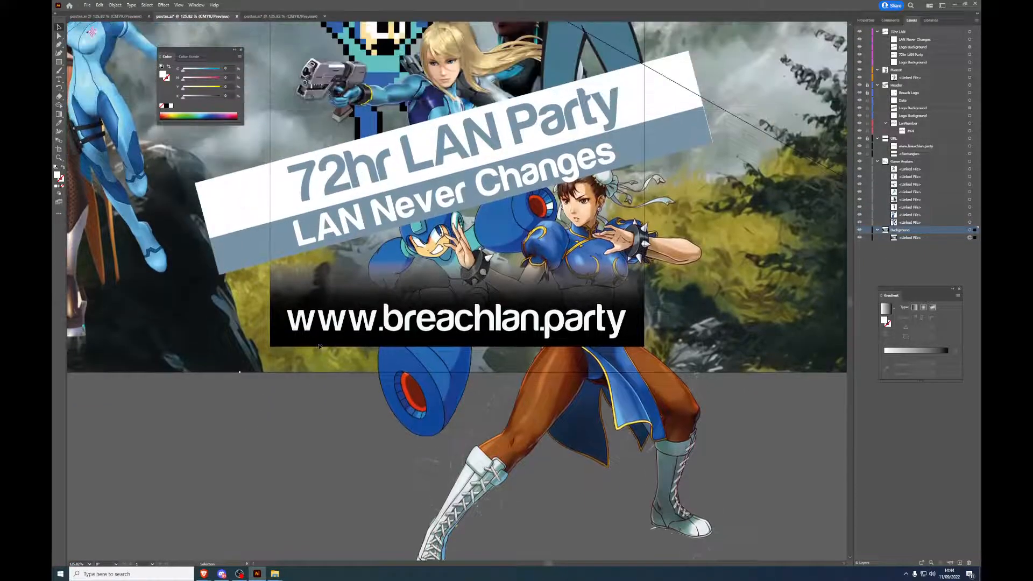
{"action": "left_click_drag", "start_coordinate": [240, 370], "coordinate": [245, 348]}
Step: Shift the Halo landscape to the right and scale it down from its upper edge to just above the header banner
{"action": "scroll", "coordinate": [245, 349], "scroll_direction": "up", "scroll_amount": 20}
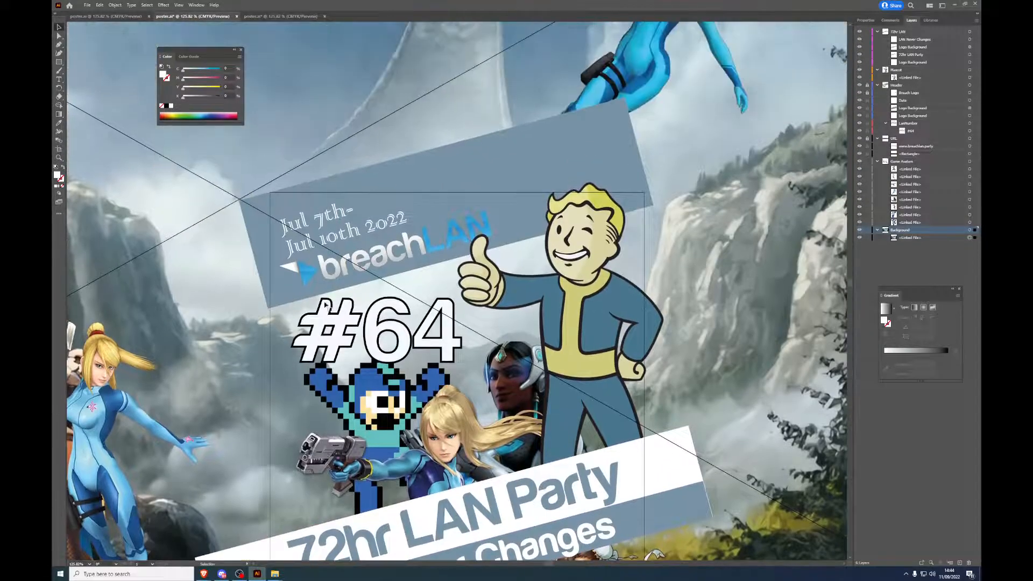
{"action": "scroll", "coordinate": [339, 319], "scroll_direction": "up", "scroll_amount": 15}
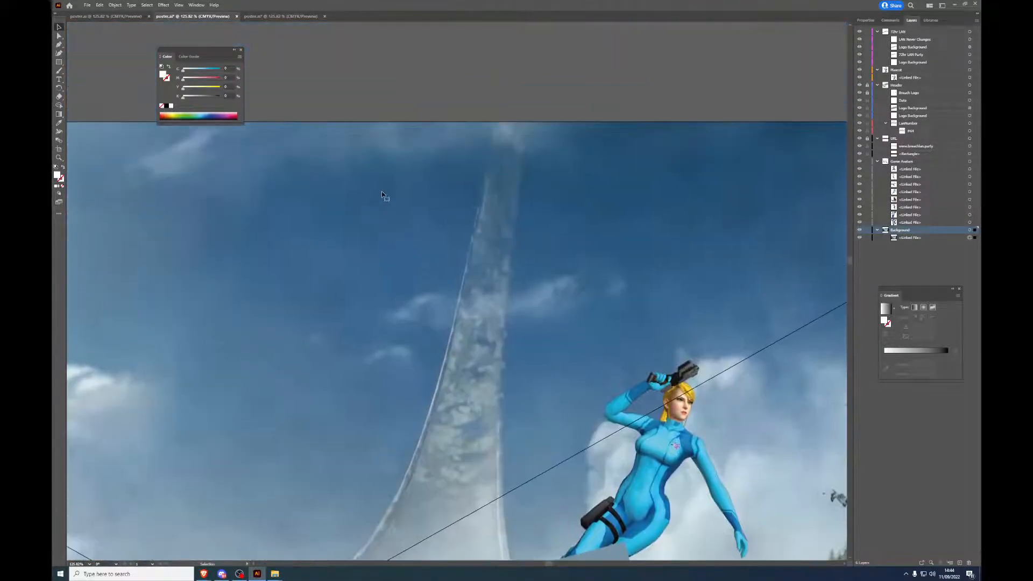
{"action": "scroll", "coordinate": [380, 124], "scroll_direction": "up", "scroll_amount": 1}
{"action": "left_click_drag", "start_coordinate": [362, 216], "coordinate": [528, 221]}
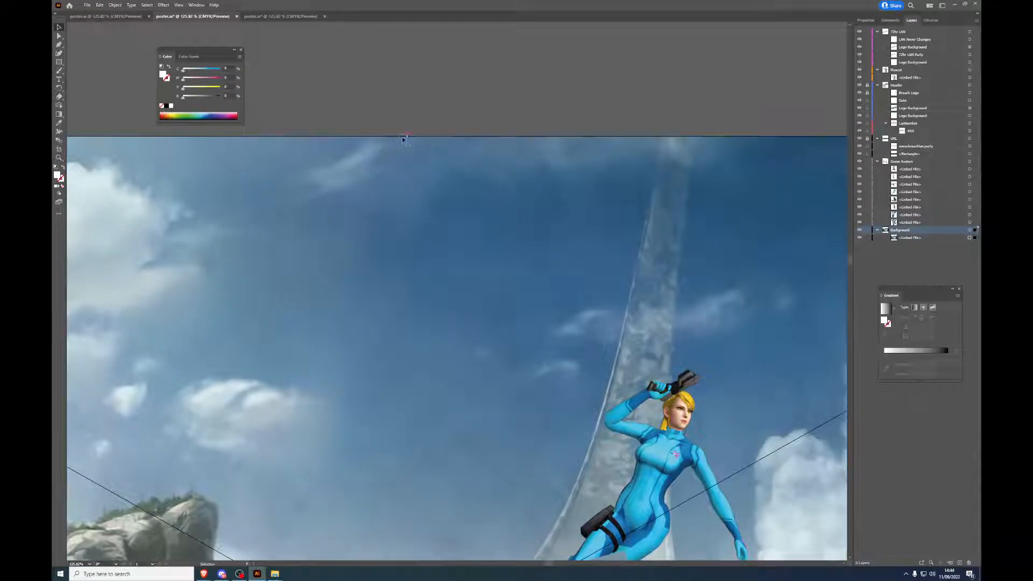
{"action": "left_click_drag", "start_coordinate": [402, 136], "coordinate": [404, 530]}
{"action": "scroll", "coordinate": [363, 371], "scroll_direction": "down", "scroll_amount": 5}
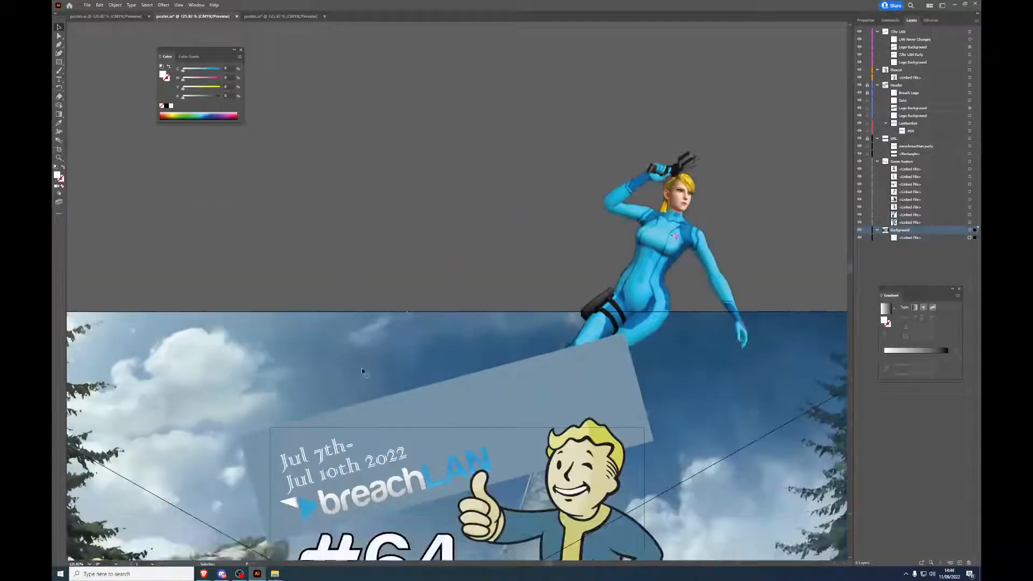
Step: Scale the Halo landscape so its lower and upper edges meet the poster's bottom and top, and lock it in the Background layer
{"action": "scroll", "coordinate": [362, 372], "scroll_direction": "down", "scroll_amount": 11}
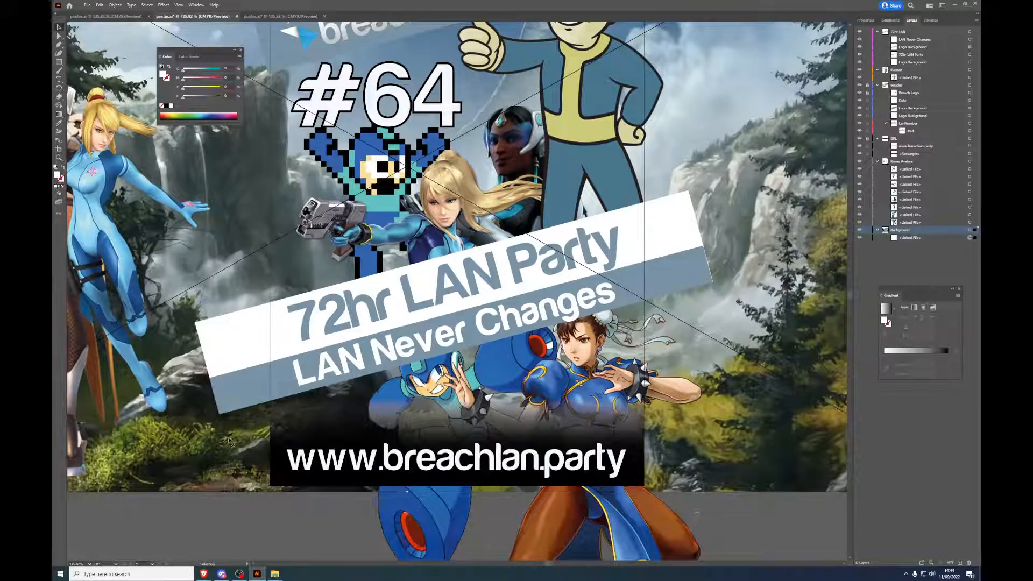
{"action": "left_click_drag", "start_coordinate": [407, 492], "coordinate": [407, 486]}
{"action": "scroll", "coordinate": [351, 210], "scroll_direction": "up", "scroll_amount": 5}
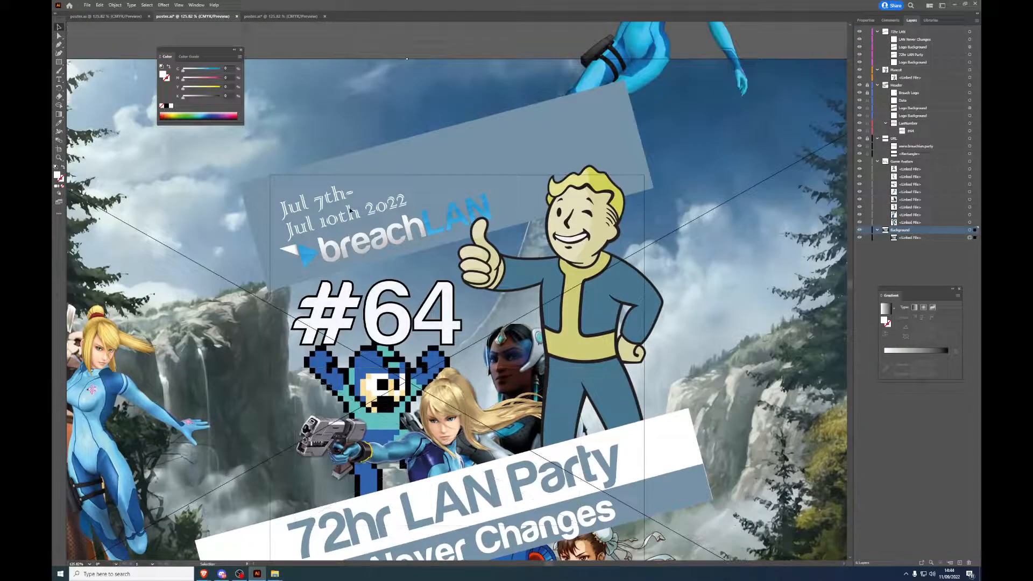
{"action": "left_click_drag", "start_coordinate": [409, 60], "coordinate": [407, 175]}
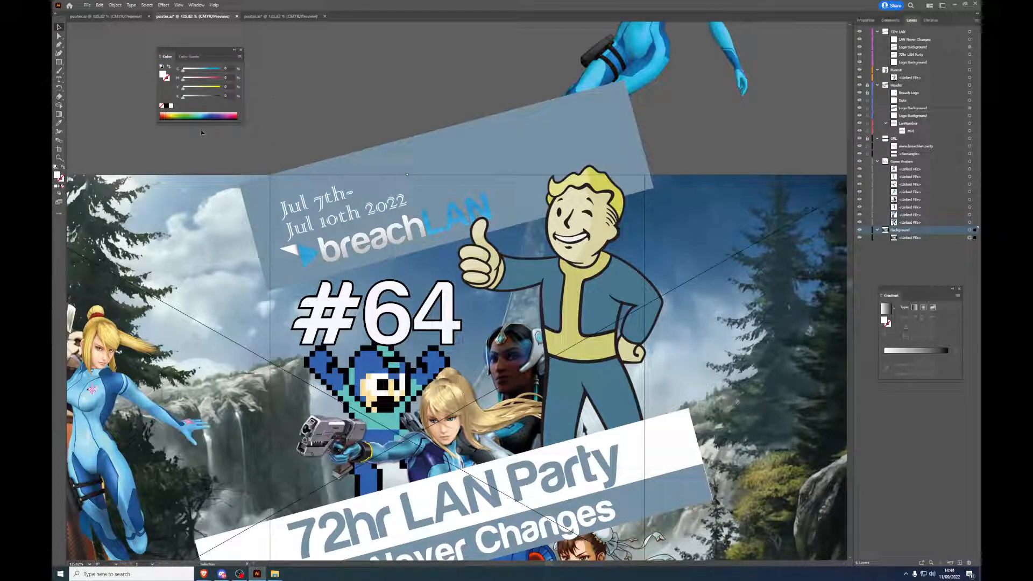
{"action": "left_click", "coordinate": [360, 79]}
{"action": "left_click", "coordinate": [867, 238]}
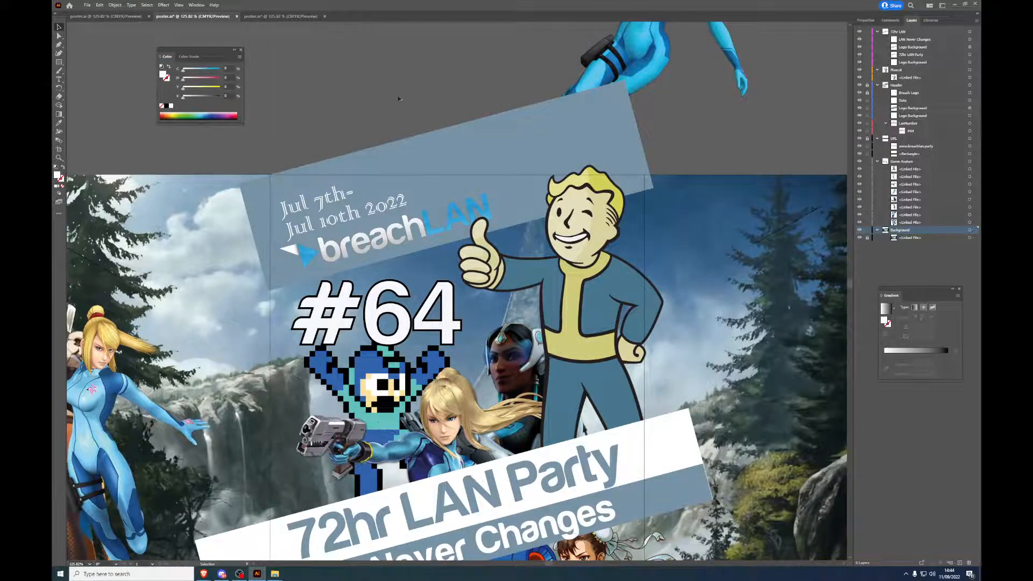
Step: Look over the poster composition and browse the Game Assets folders in File Explorer for another game to add
{"action": "scroll", "coordinate": [453, 292], "scroll_direction": "down", "scroll_amount": 1}
{"action": "scroll", "coordinate": [454, 292], "scroll_direction": "down", "scroll_amount": 1}
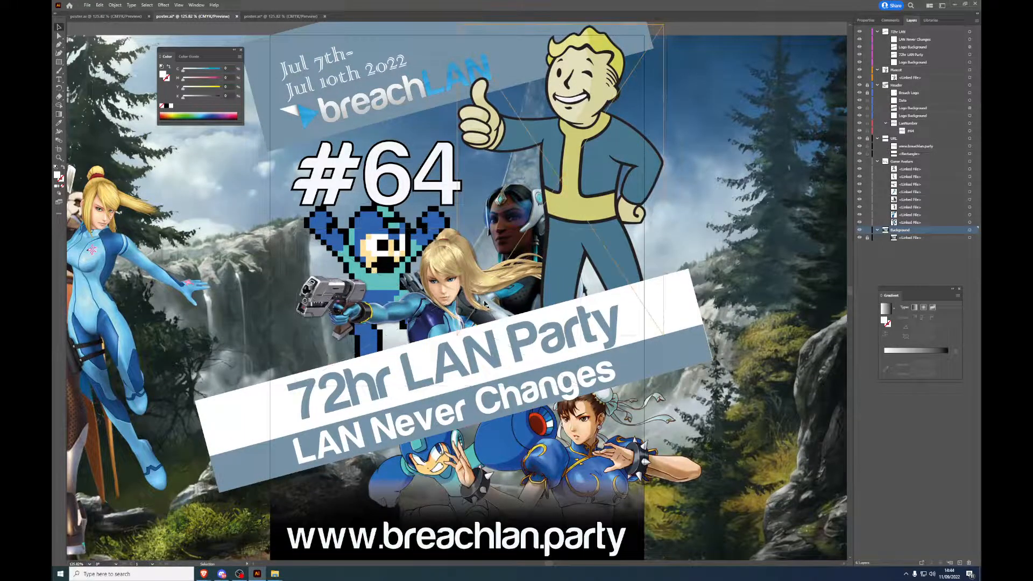
{"action": "scroll", "coordinate": [485, 304], "scroll_direction": "down", "scroll_amount": 1}
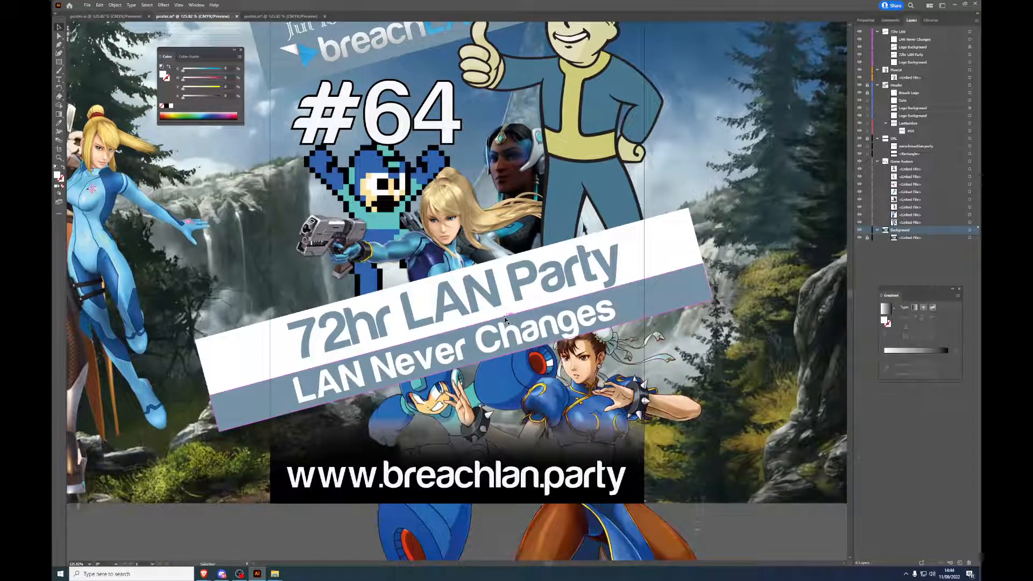
{"action": "scroll", "coordinate": [505, 318], "scroll_direction": "up", "scroll_amount": 1}
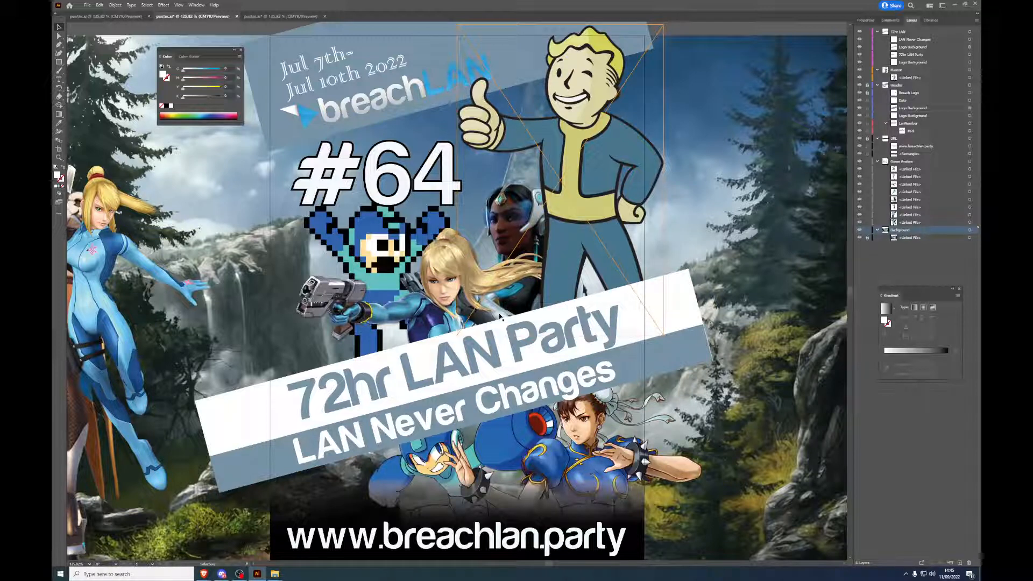
{"action": "left_click", "coordinate": [275, 574]}
{"action": "left_click", "coordinate": [306, 542]}
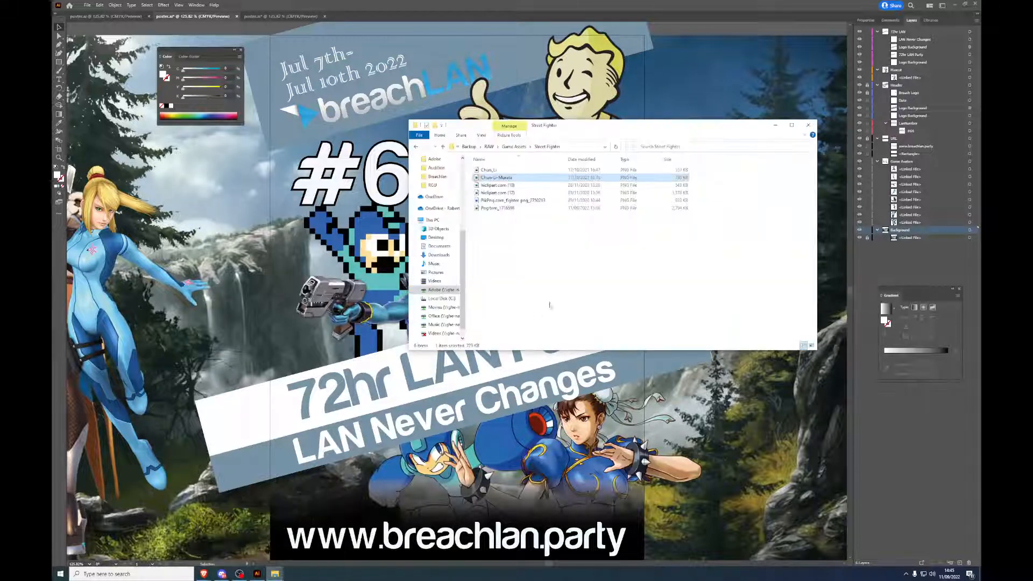
{"action": "left_click", "coordinate": [515, 147]}
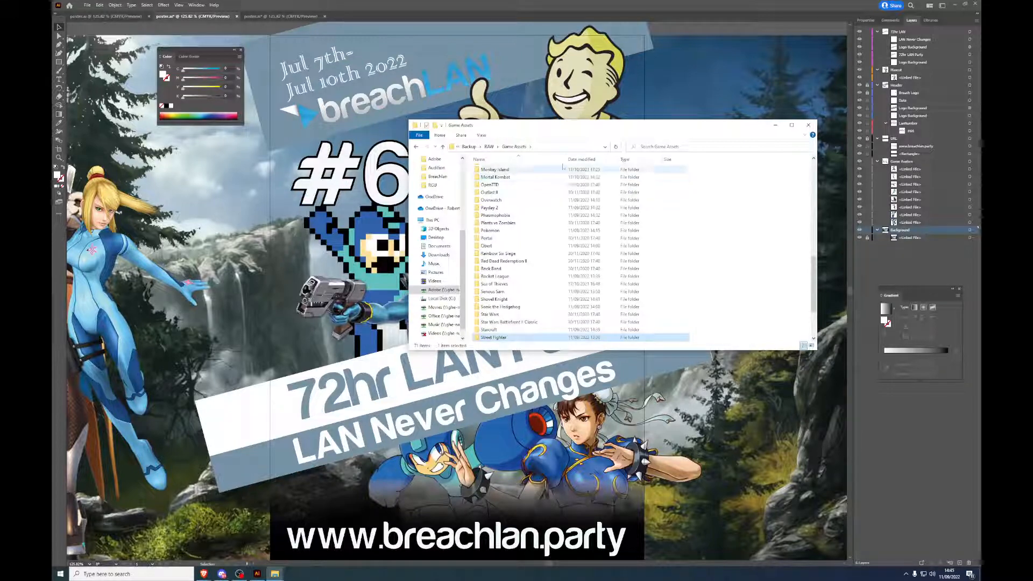
{"action": "left_click", "coordinate": [652, 100]}
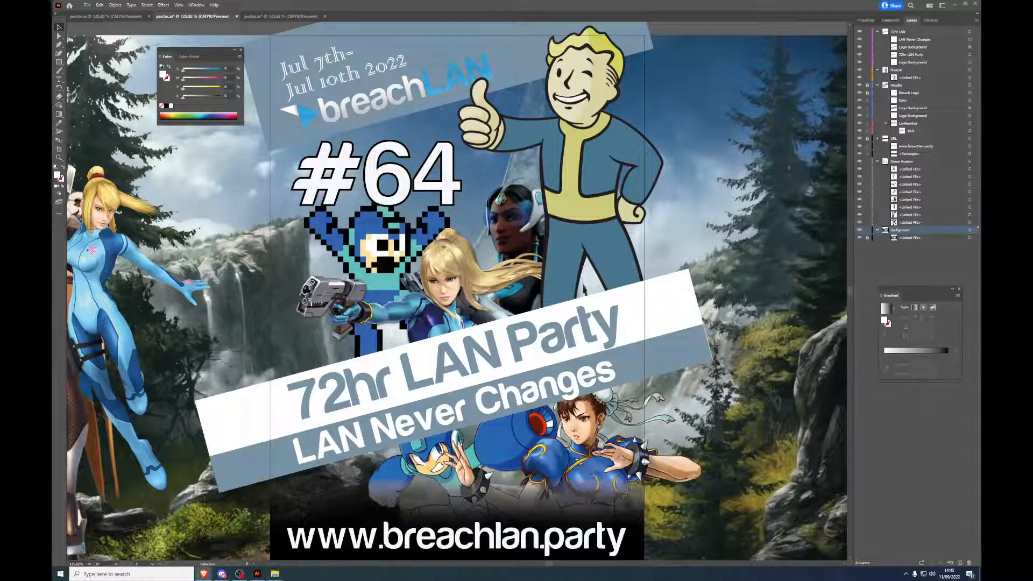
Step: Switch to the Brave browser and close all leftover tabs except the Symmetra image search
{"action": "left_click_drag", "start_coordinate": [981, 127], "coordinate": [694, 127]}
{"action": "left_click", "coordinate": [741, 126]}
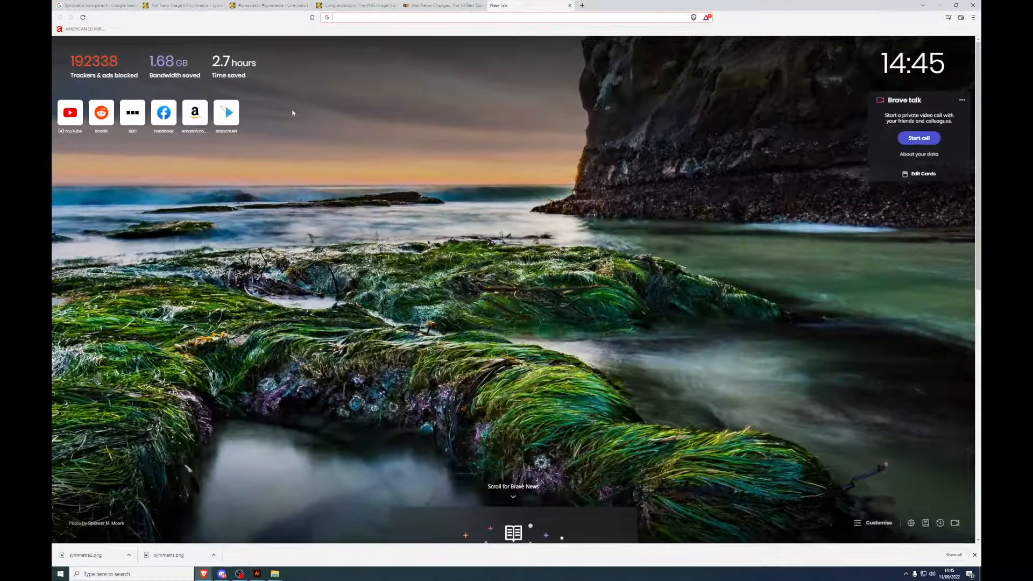
{"action": "left_click", "coordinate": [223, 6]}
{"action": "left_click", "coordinate": [223, 6]}
{"action": "left_click", "coordinate": [222, 6]}
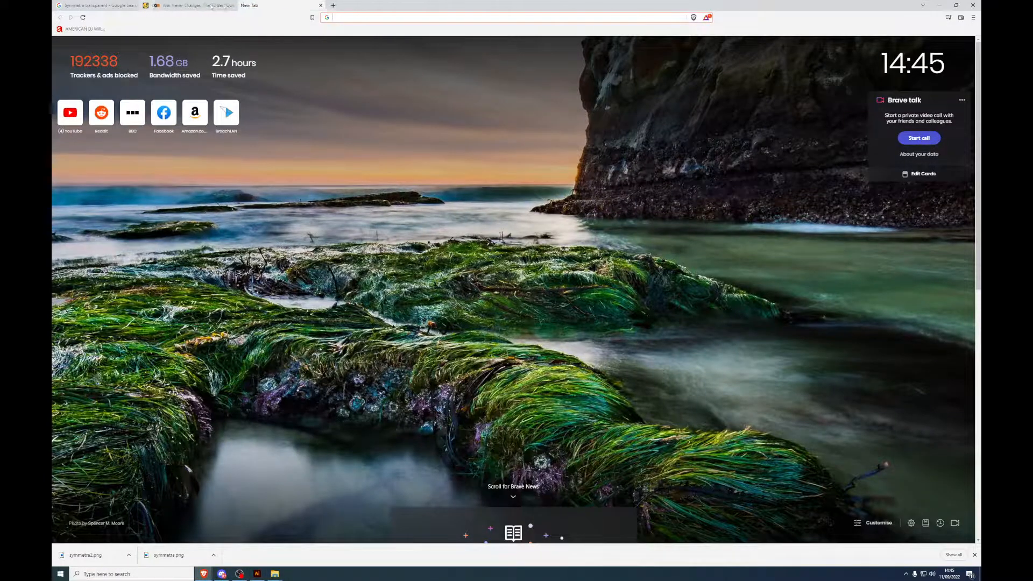
{"action": "left_click", "coordinate": [223, 6]}
{"action": "left_click", "coordinate": [223, 6]}
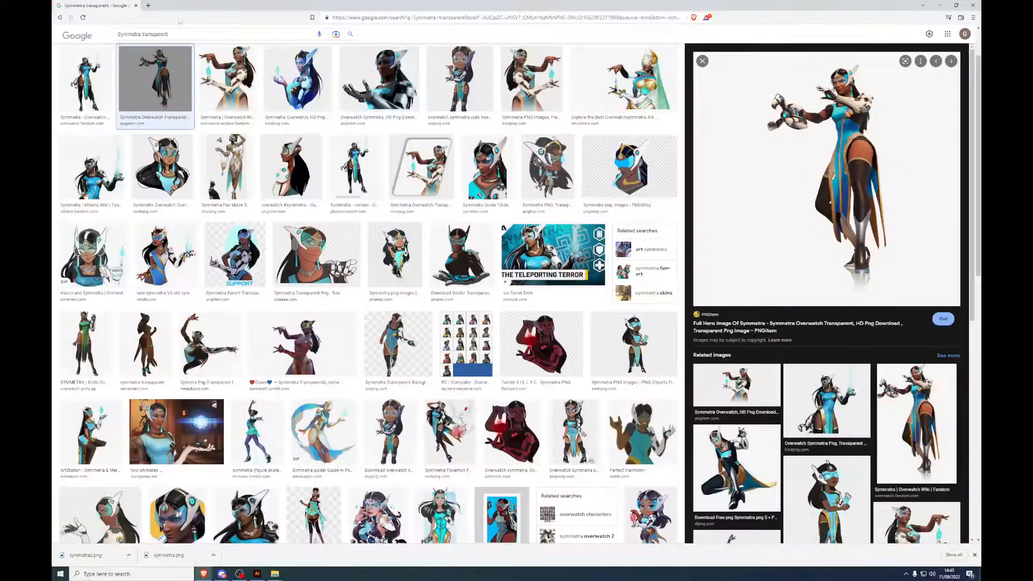
Step: Search Google Images for "racing game" and look through the results for a suitable game
{"action": "left_click", "coordinate": [265, 35]}
{"action": "key", "text": "ctrl+a"}
{"action": "type", "text": "ra"}
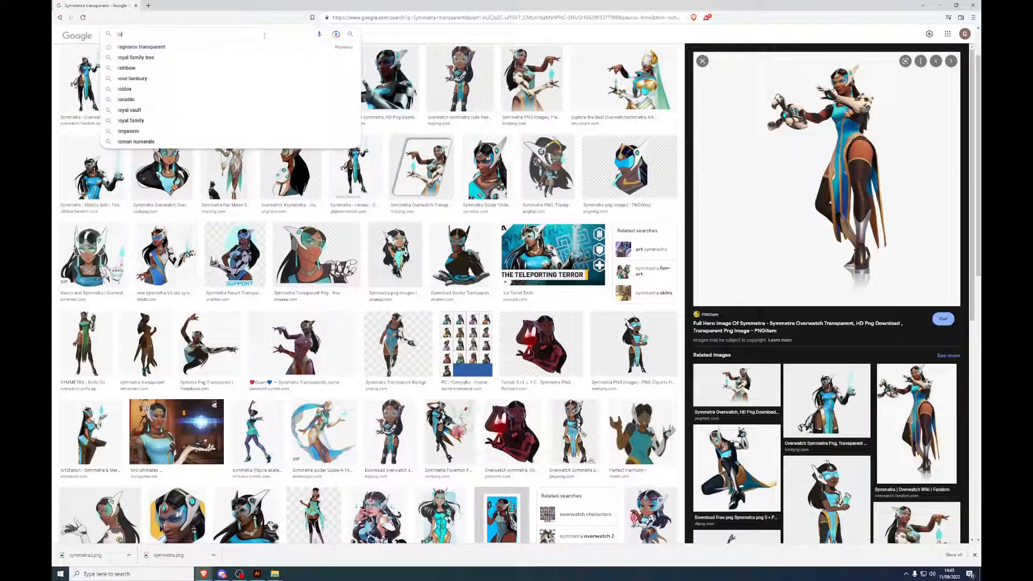
{"action": "type", "text": "cing game"}
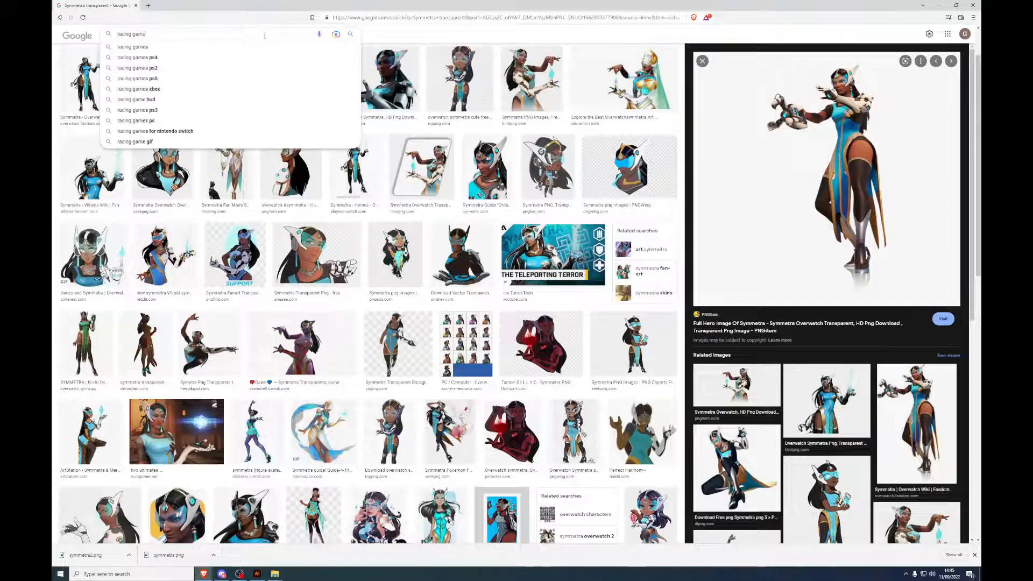
{"action": "key", "text": "Return"}
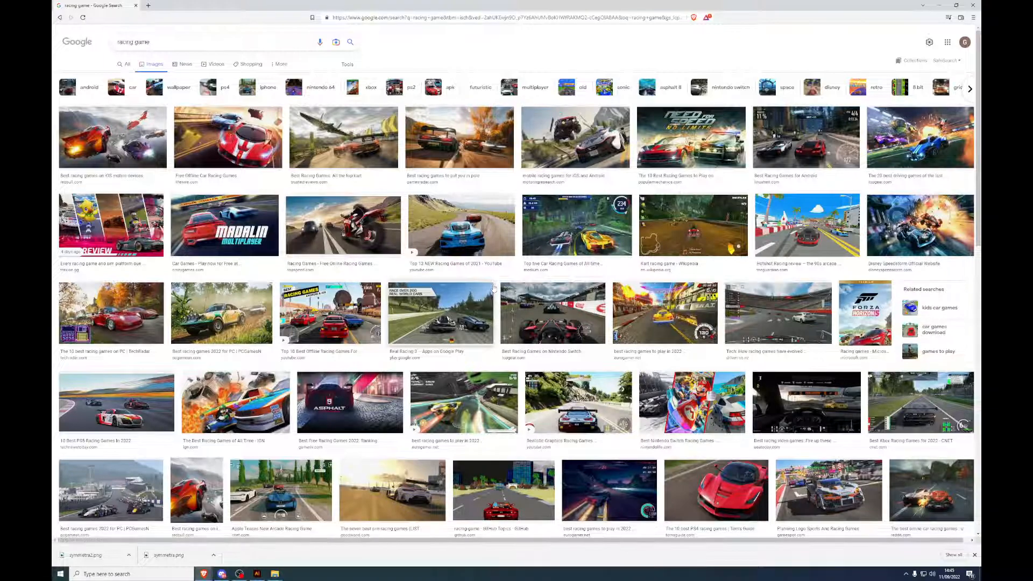
{"action": "scroll", "coordinate": [494, 288], "scroll_direction": "down", "scroll_amount": 3}
{"action": "scroll", "coordinate": [494, 288], "scroll_direction": "down", "scroll_amount": 5}
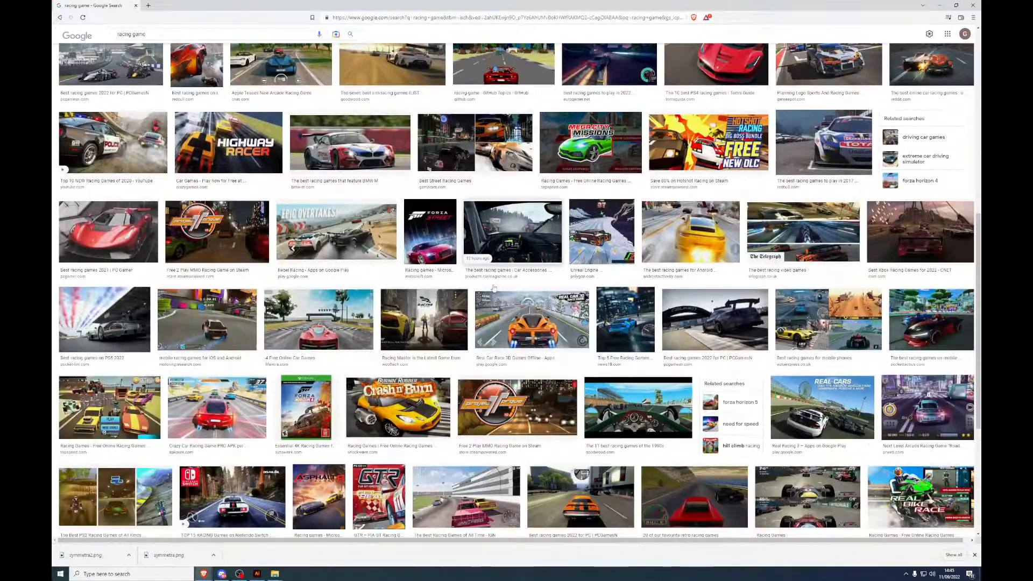
{"action": "scroll", "coordinate": [494, 288], "scroll_direction": "down", "scroll_amount": 4}
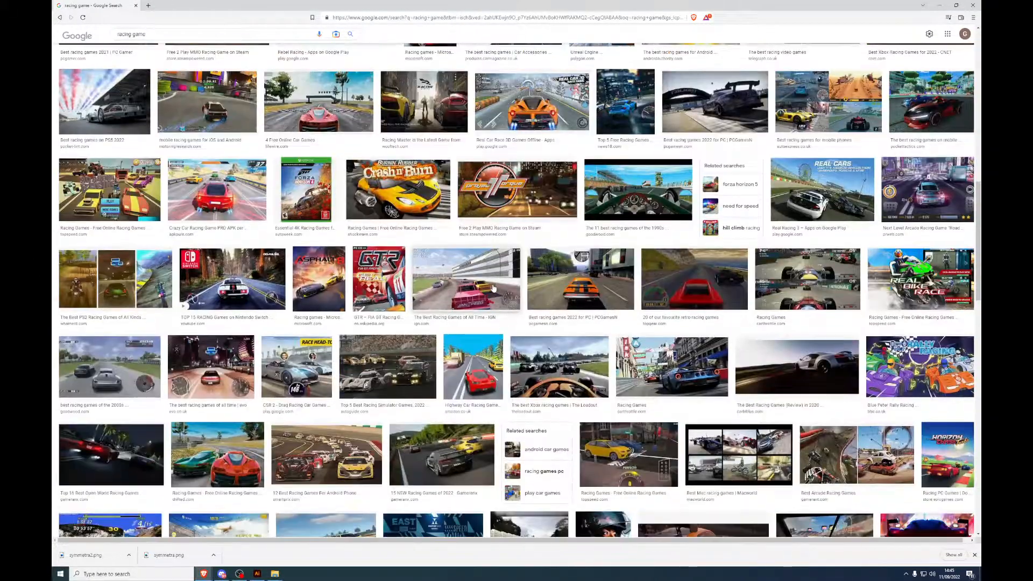
{"action": "scroll", "coordinate": [494, 288], "scroll_direction": "up", "scroll_amount": 9}
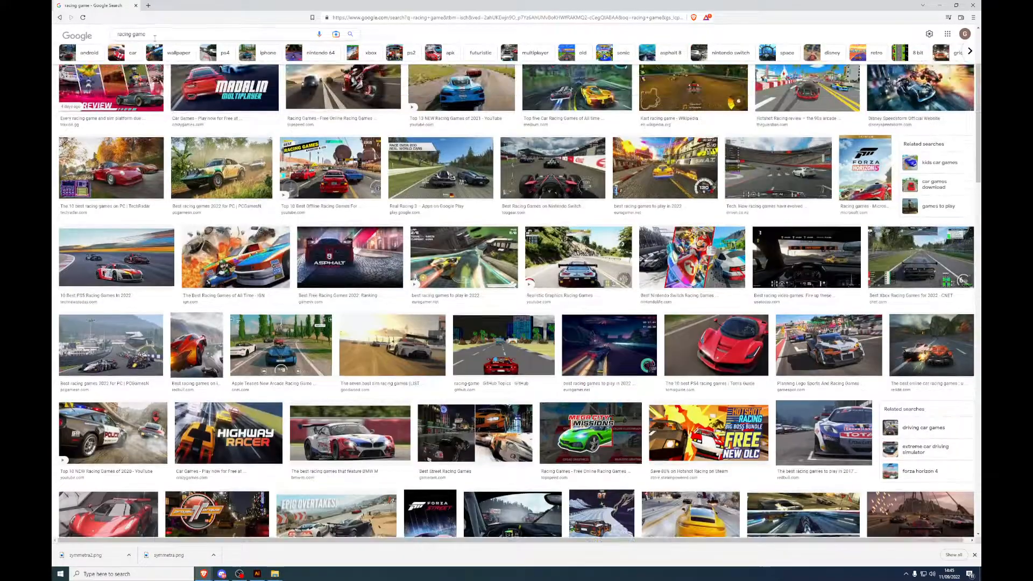
Step: Replace the image search with "flatout 2"
{"action": "left_click_drag", "start_coordinate": [152, 35], "coordinate": [65, 42]}
{"action": "type", "text": "flat"}
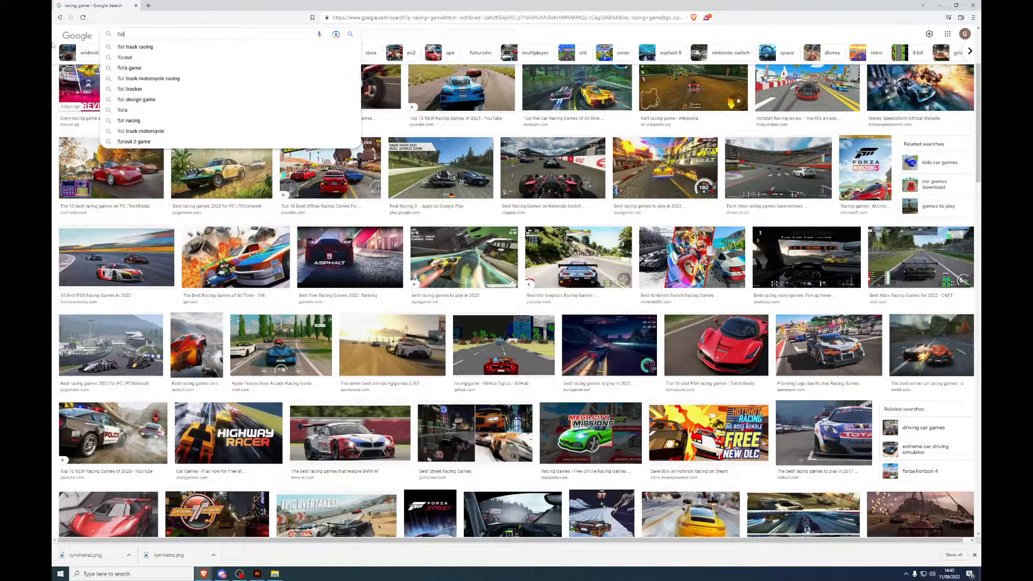
{"action": "type", "text": "out 2"}
{"action": "key", "text": "Return"}
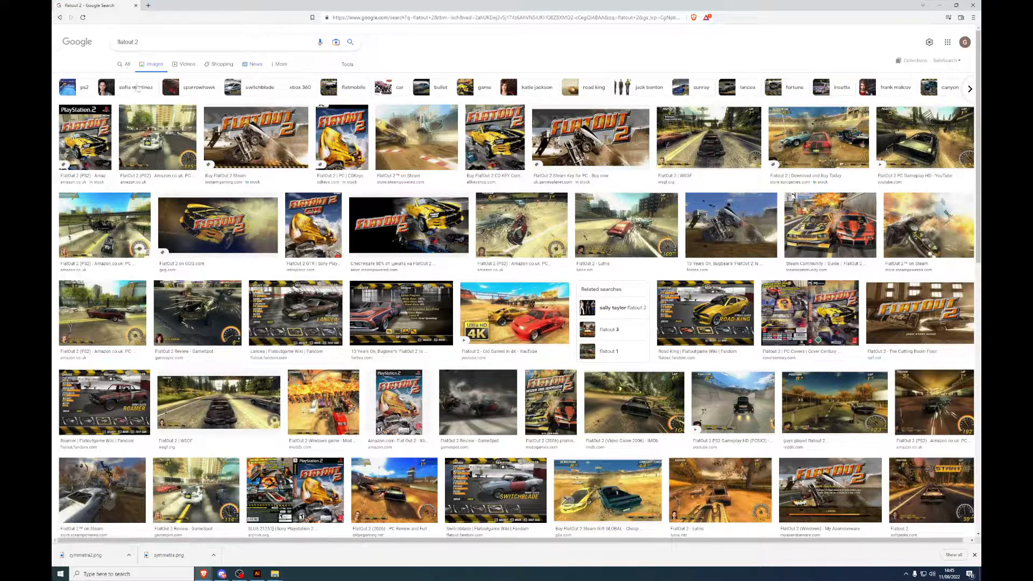
Step: Narrow the image search to "flatout 2 transparent" and look through the results for a usable car cut-out
{"action": "left_click", "coordinate": [166, 42]}
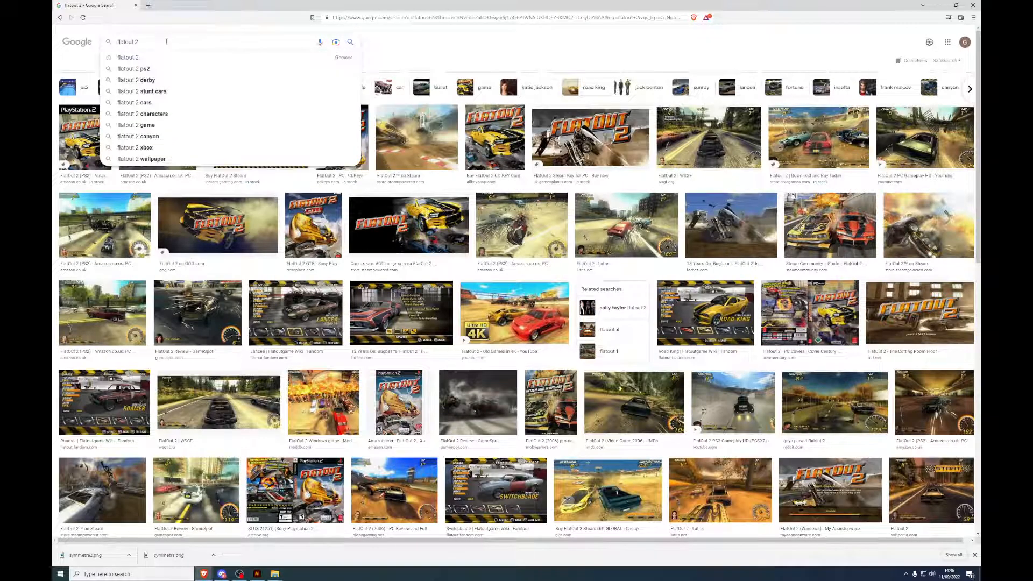
{"action": "type", "text": "transparent"}
{"action": "key", "text": "Return"}
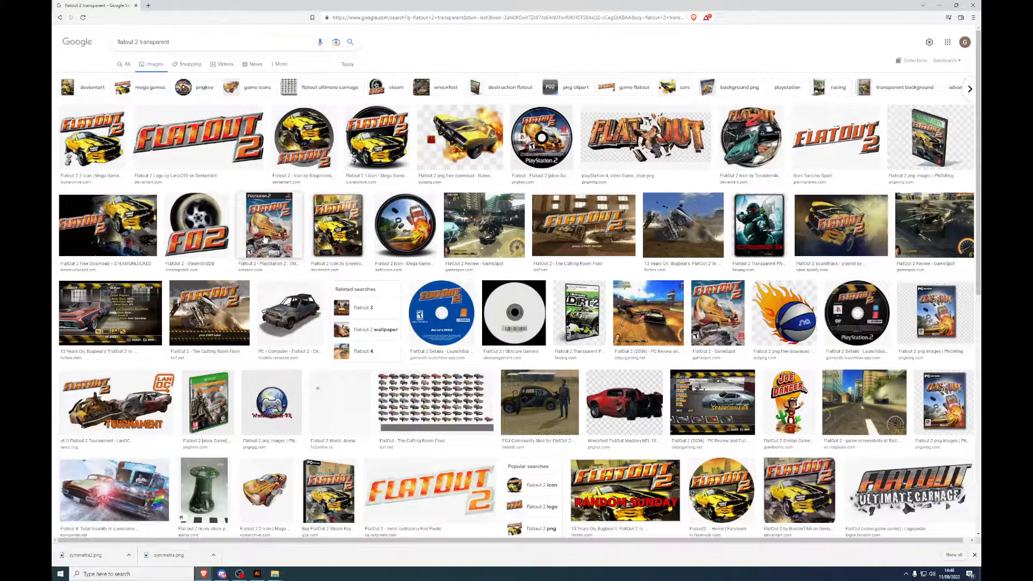
{"action": "scroll", "coordinate": [265, 240], "scroll_direction": "down", "scroll_amount": 10}
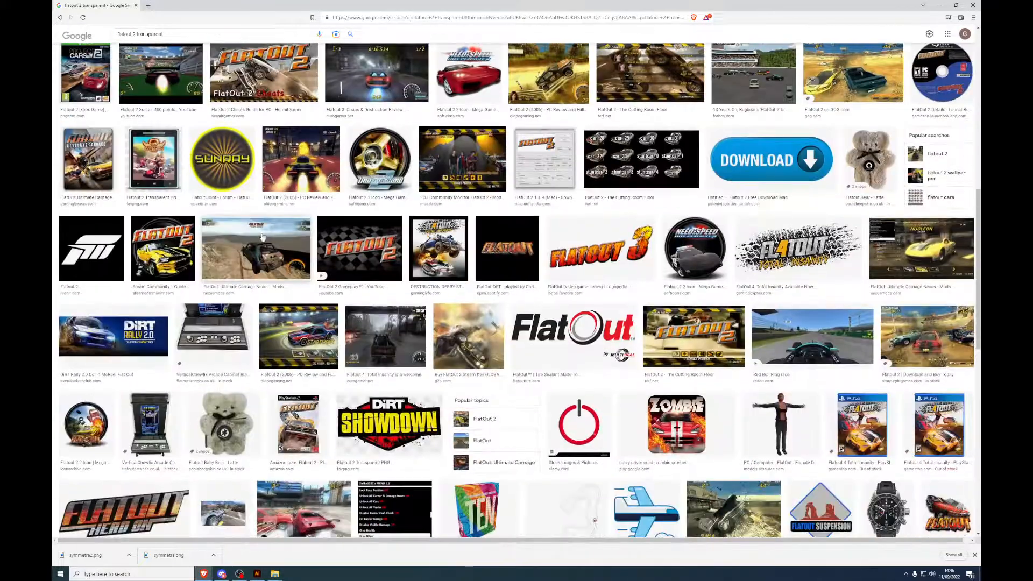
{"action": "scroll", "coordinate": [263, 237], "scroll_direction": "up", "scroll_amount": 15}
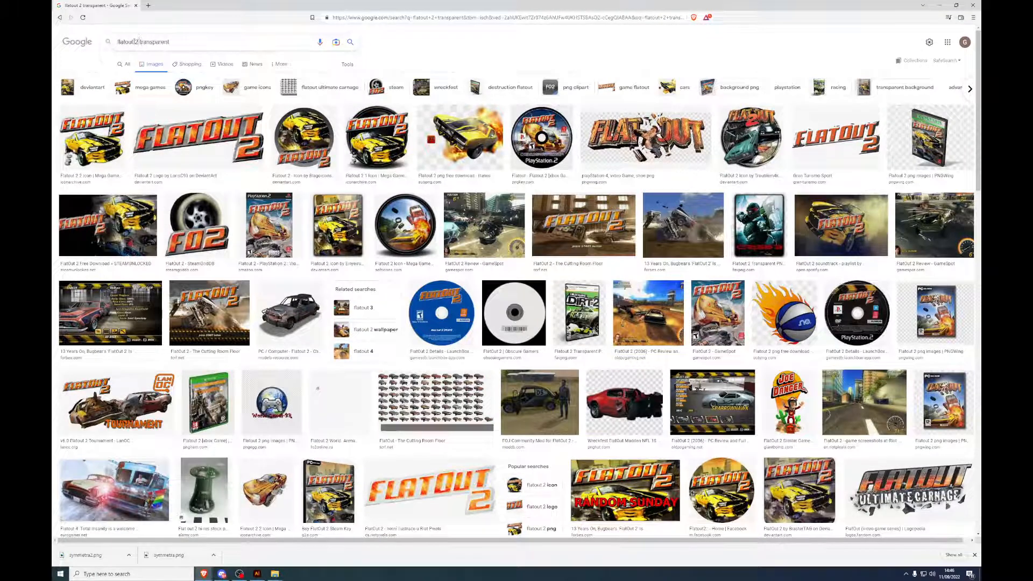
Step: Replace "flatout 2" with "wreckfest" in the transparent image search
{"action": "left_click_drag", "start_coordinate": [139, 42], "coordinate": [114, 42]}
{"action": "type", "text": "wreckfe"}
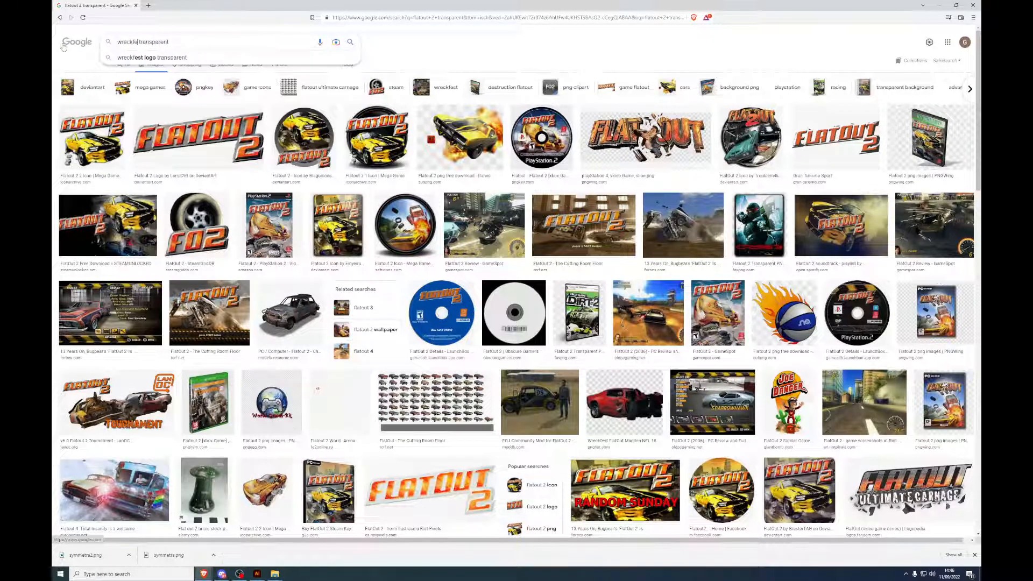
Step: Search images for "wreckfest transparent" and refine the search to "wreckfest transparent blue"
{"action": "type", "text": "st"}
{"action": "key", "text": "Return"}
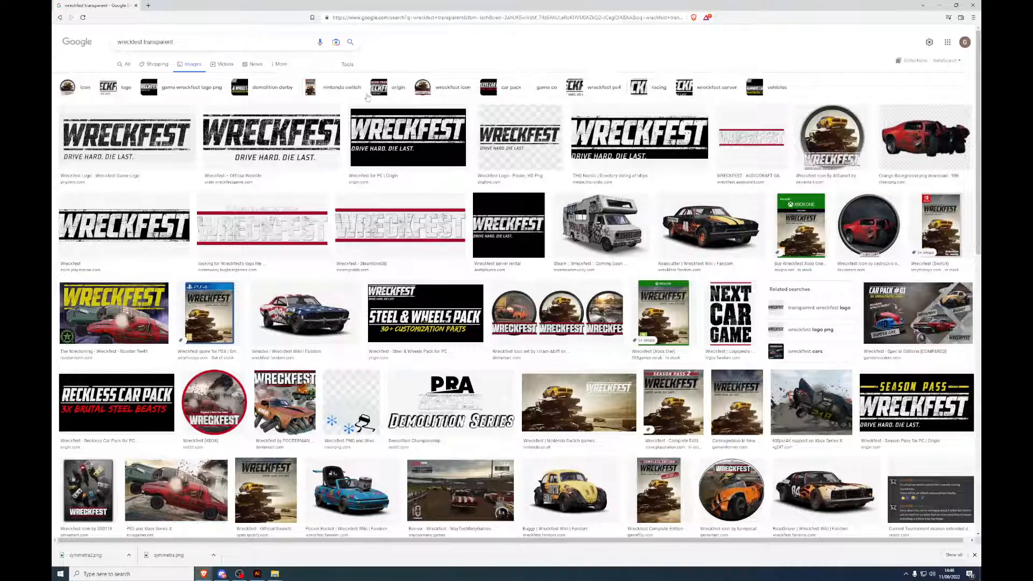
{"action": "left_click", "coordinate": [221, 42]}
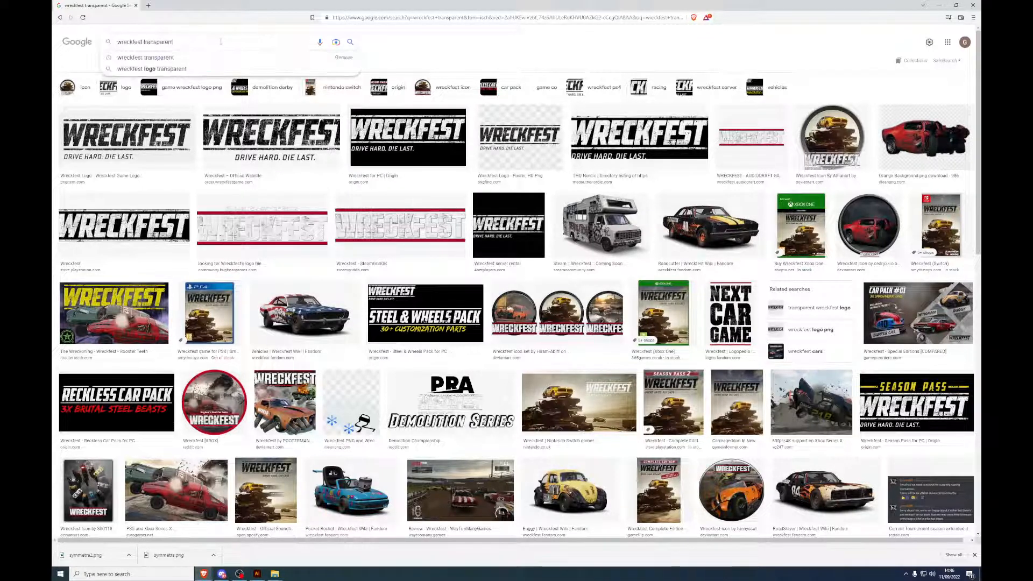
{"action": "type", "text": "blue"}
{"action": "key", "text": "Return"}
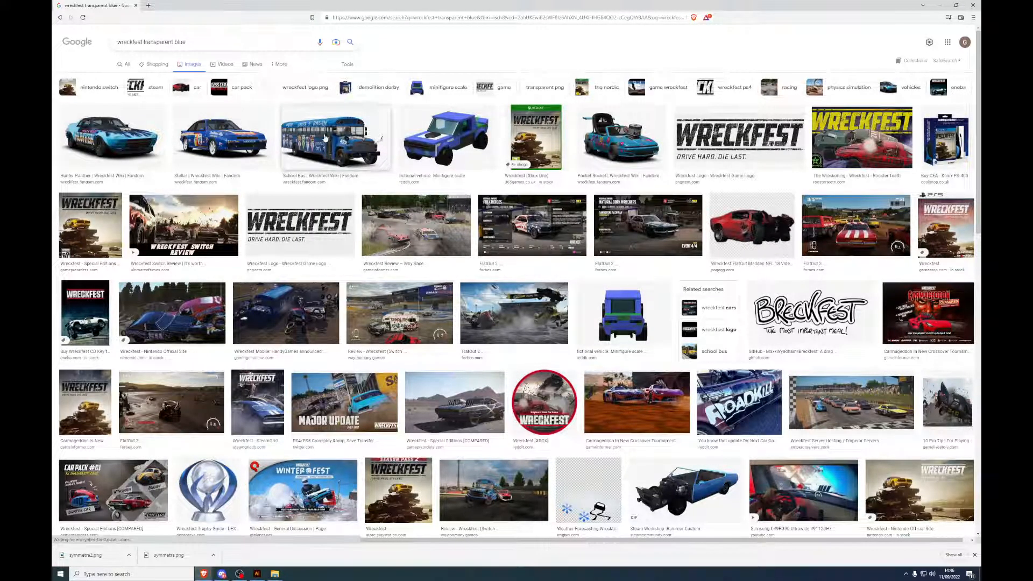
Step: Preview the blue Hunter Panther car result, check its source wiki page, and return to the image results
{"action": "left_click", "coordinate": [152, 144]}
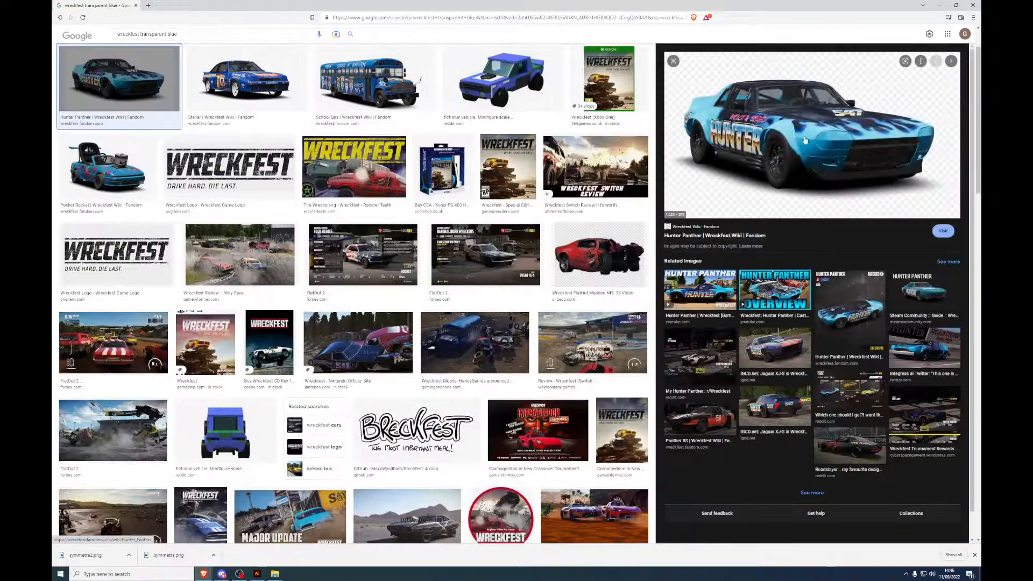
{"action": "left_click", "coordinate": [721, 162]}
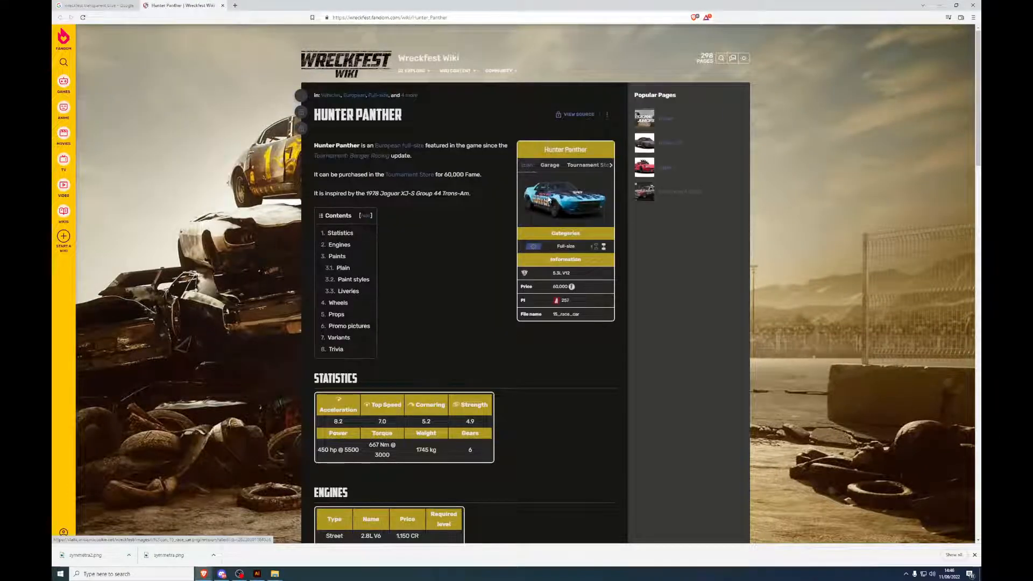
{"action": "left_click", "coordinate": [223, 5]}
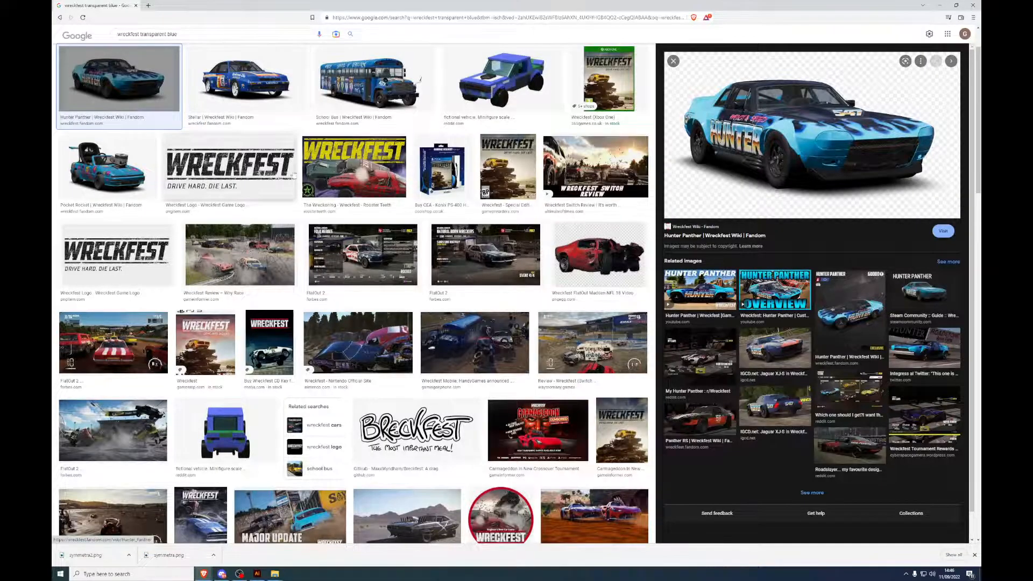
Step: Save the Hunter Panther car image as "blue car" in the Game Assets folder
{"action": "scroll", "coordinate": [295, 176], "scroll_direction": "up", "scroll_amount": 1}
{"action": "right_click", "coordinate": [740, 160]}
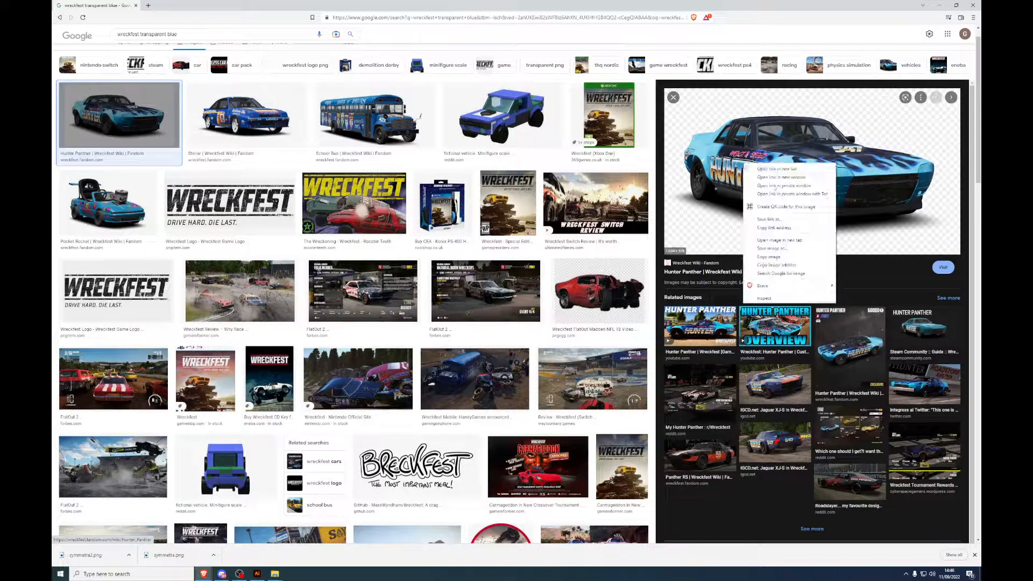
{"action": "left_click", "coordinate": [807, 251]}
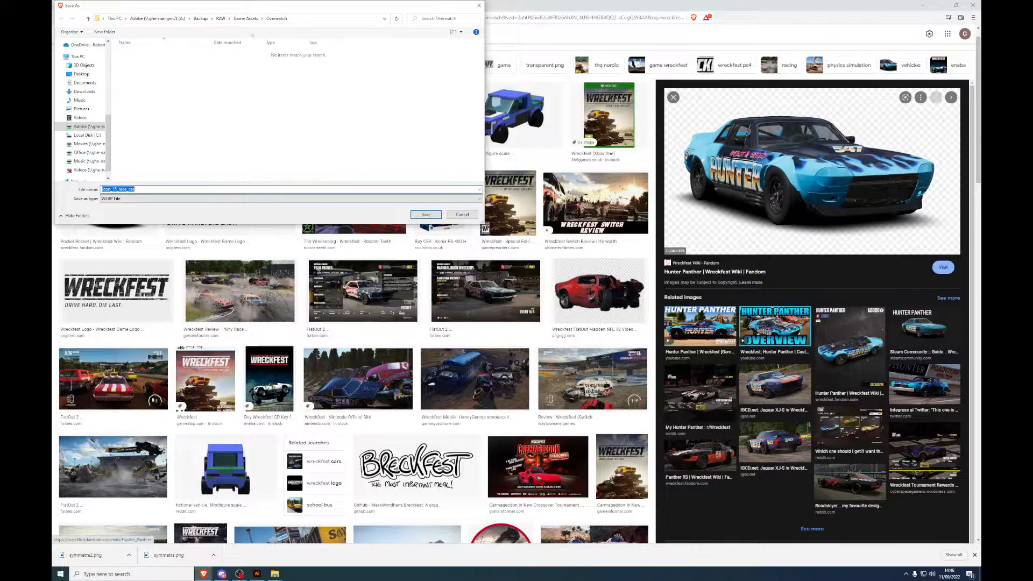
{"action": "left_click", "coordinate": [246, 19]}
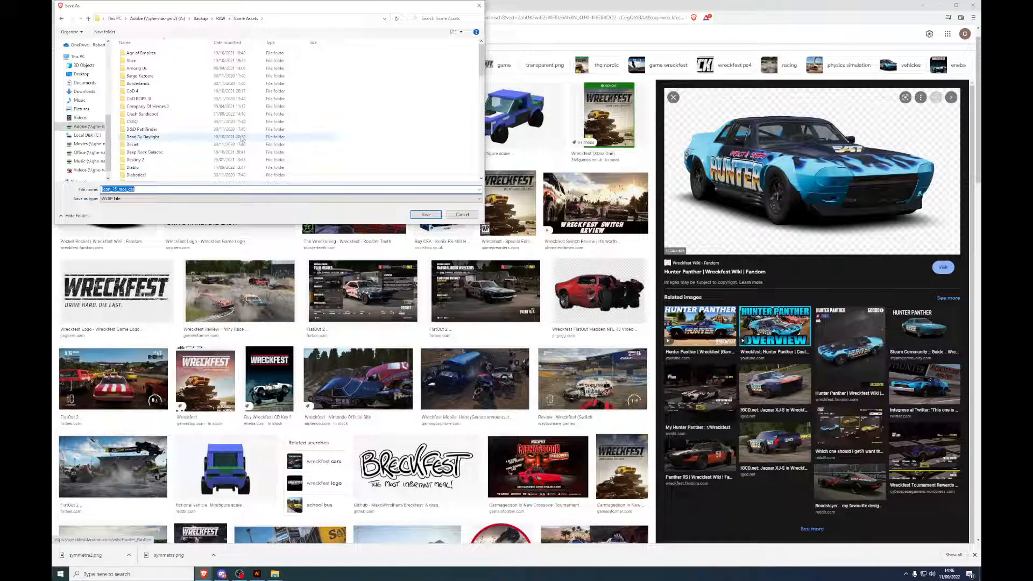
{"action": "scroll", "coordinate": [185, 162], "scroll_direction": "down", "scroll_amount": 10}
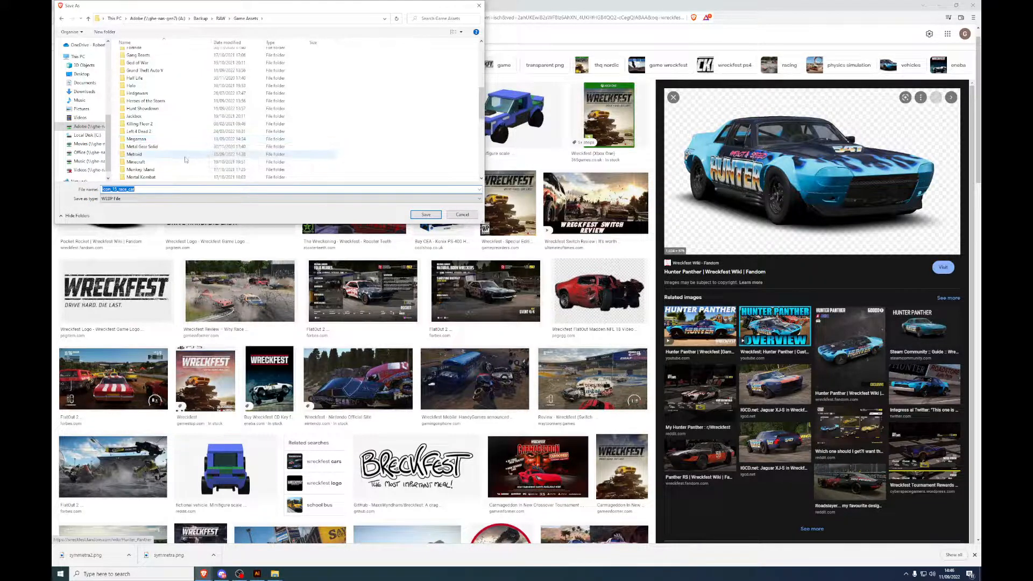
{"action": "scroll", "coordinate": [178, 162], "scroll_direction": "down", "scroll_amount": 5}
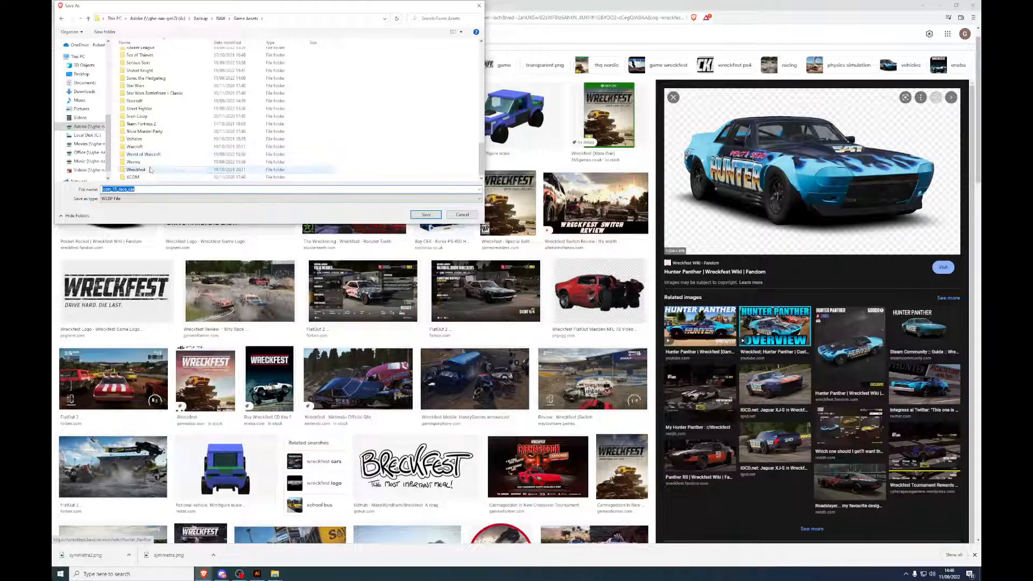
{"action": "left_click", "coordinate": [170, 172]}
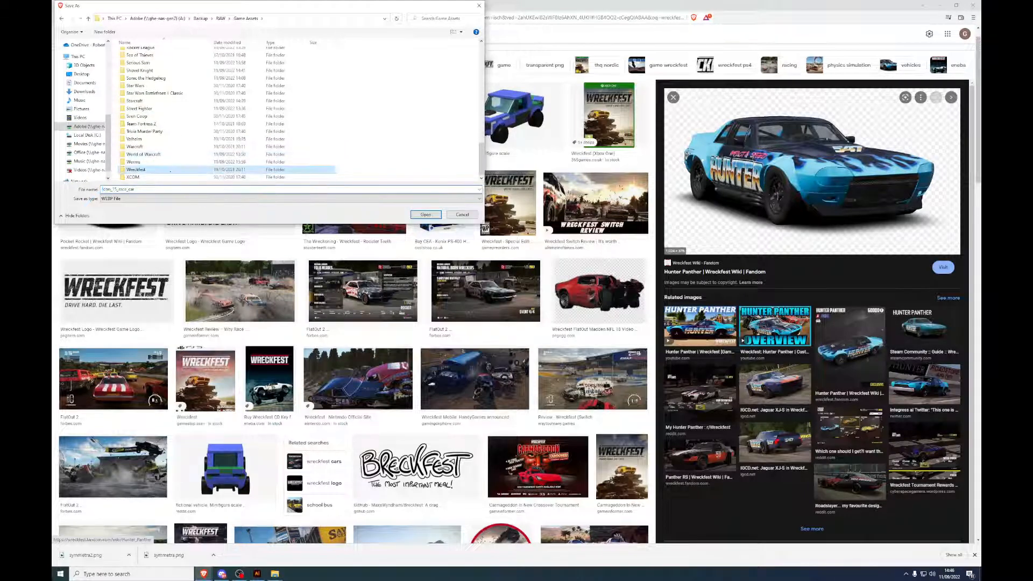
{"action": "left_click", "coordinate": [424, 190]}
{"action": "type", "text": "blue car"}
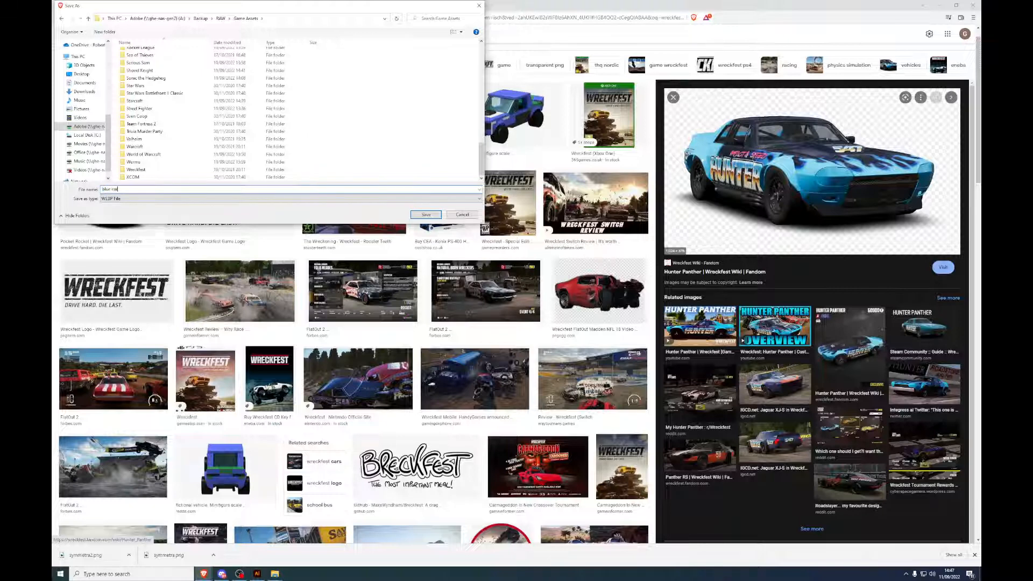
{"action": "key", "text": "Return"}
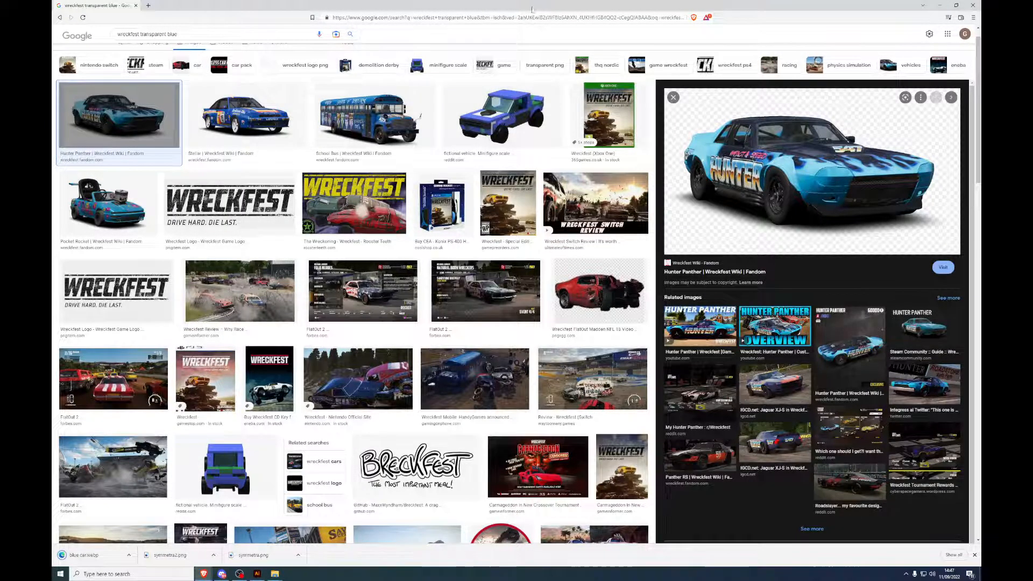
Step: Switch to Illustrator, place the blue car image on the poster's Background layer, and scale it down beside the poster's lower right edge
{"action": "key", "text": "alt+Tab"}
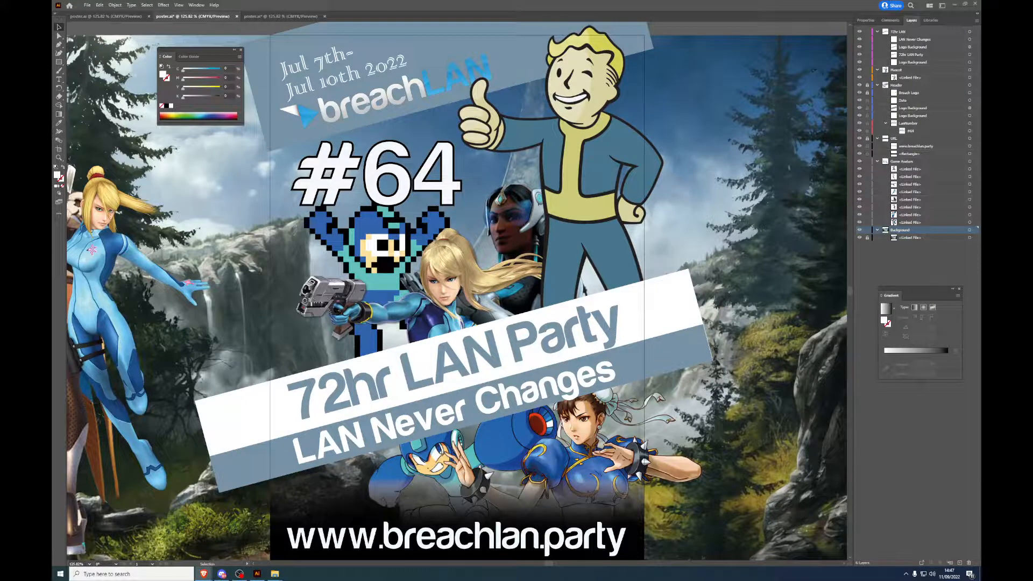
{"action": "left_click_drag", "start_coordinate": [564, 282], "coordinate": [563, 282]}
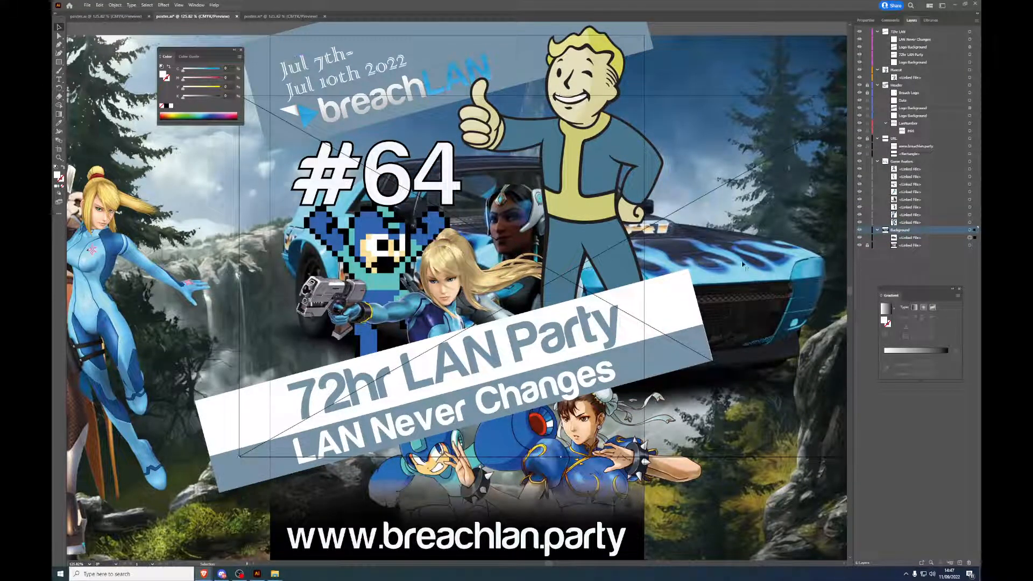
{"action": "left_click_drag", "start_coordinate": [771, 267], "coordinate": [679, 276]}
{"action": "left_click_drag", "start_coordinate": [793, 105], "coordinate": [724, 380]}
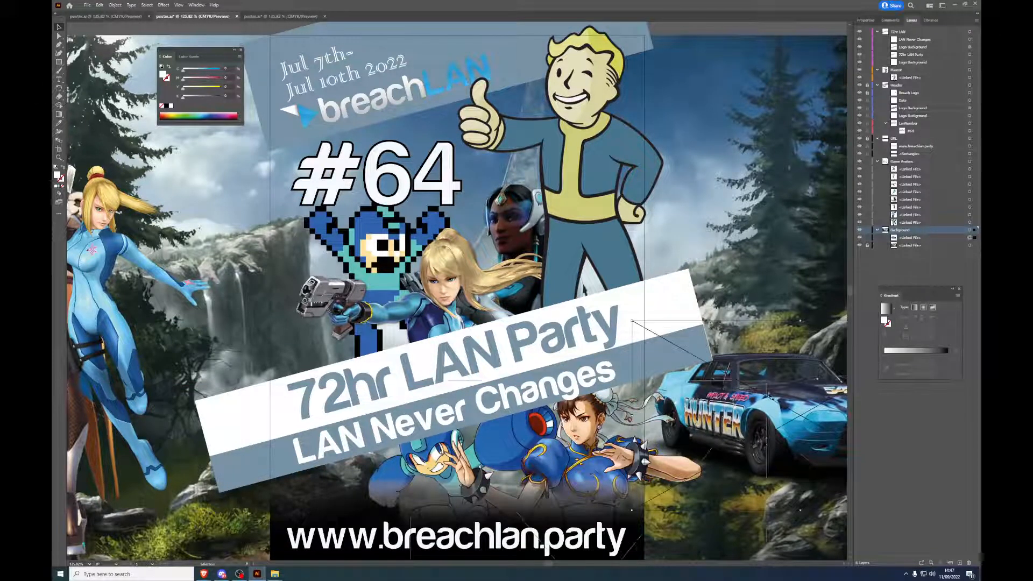
Step: Try reflecting the blue car across the vertical axis and moving it partly behind the Chun-Li figure
{"action": "right_click", "coordinate": [790, 399]}
{"action": "mouse_move", "coordinate": [829, 461]}
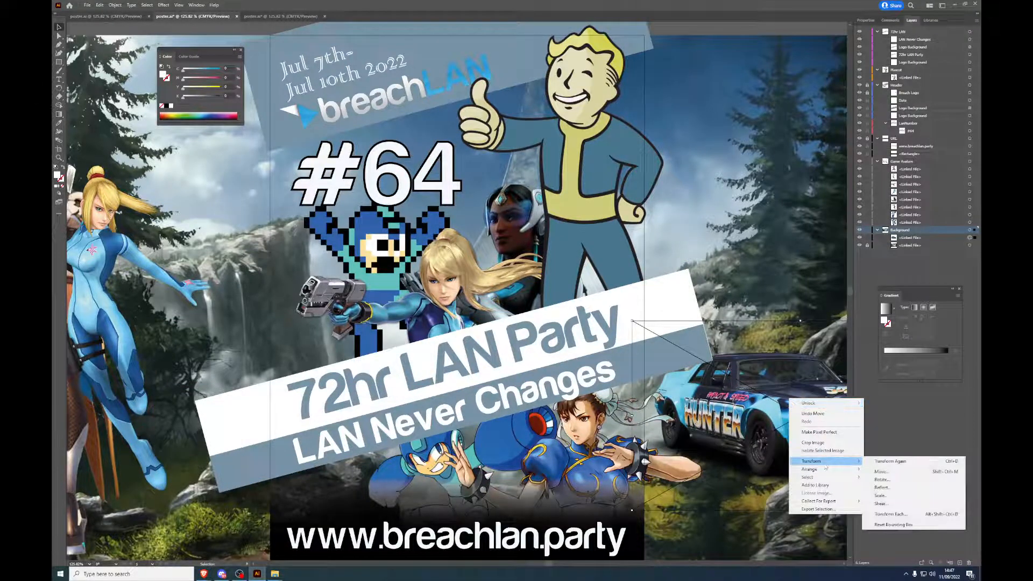
{"action": "left_click", "coordinate": [883, 487]}
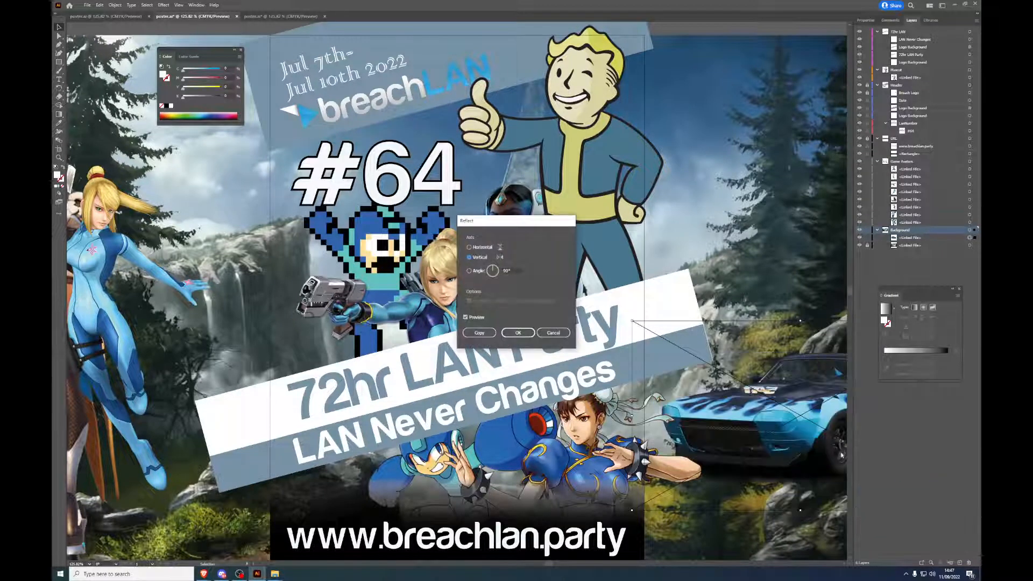
{"action": "left_click", "coordinate": [518, 332]}
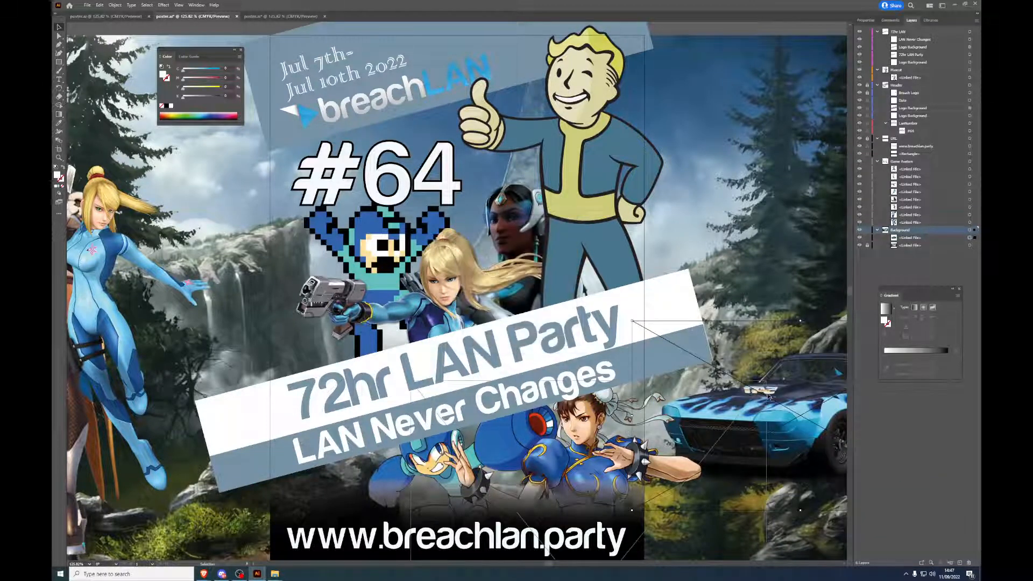
{"action": "left_click_drag", "start_coordinate": [775, 404], "coordinate": [667, 386]}
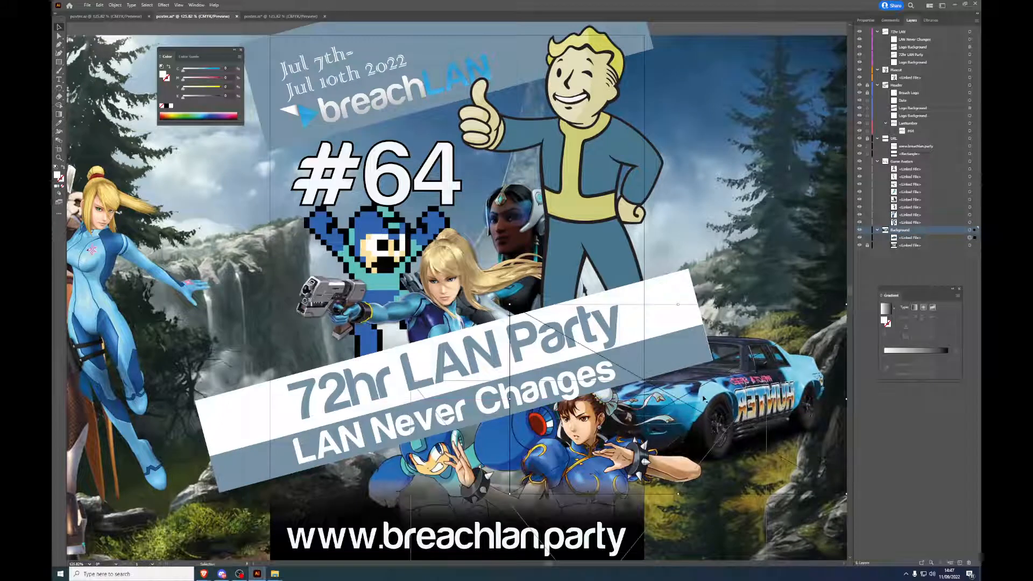
Step: Flip the blue car back to its original facing direction and shift it slightly down behind Chun-Li
{"action": "right_click", "coordinate": [783, 383]}
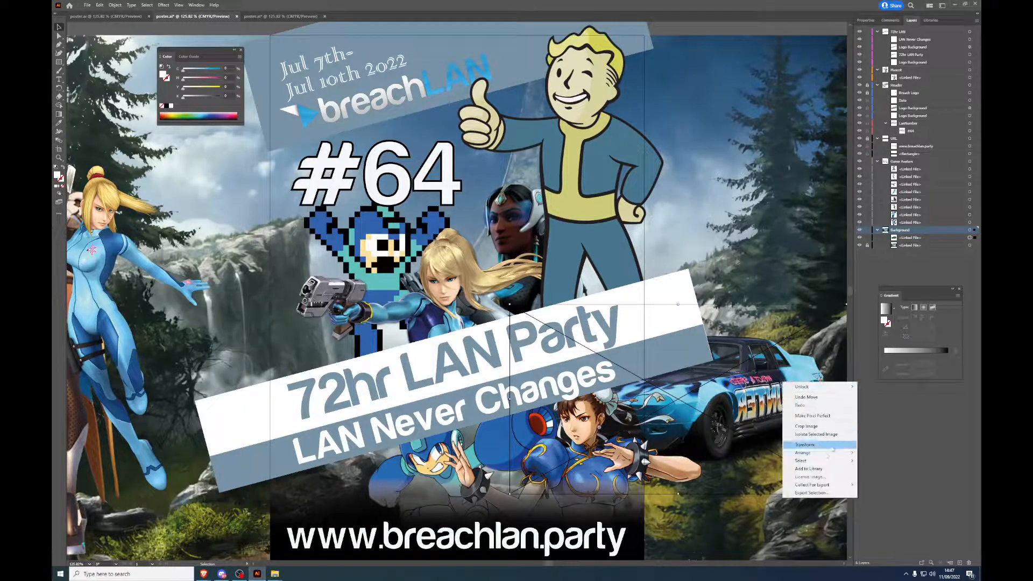
{"action": "mouse_move", "coordinate": [832, 448]}
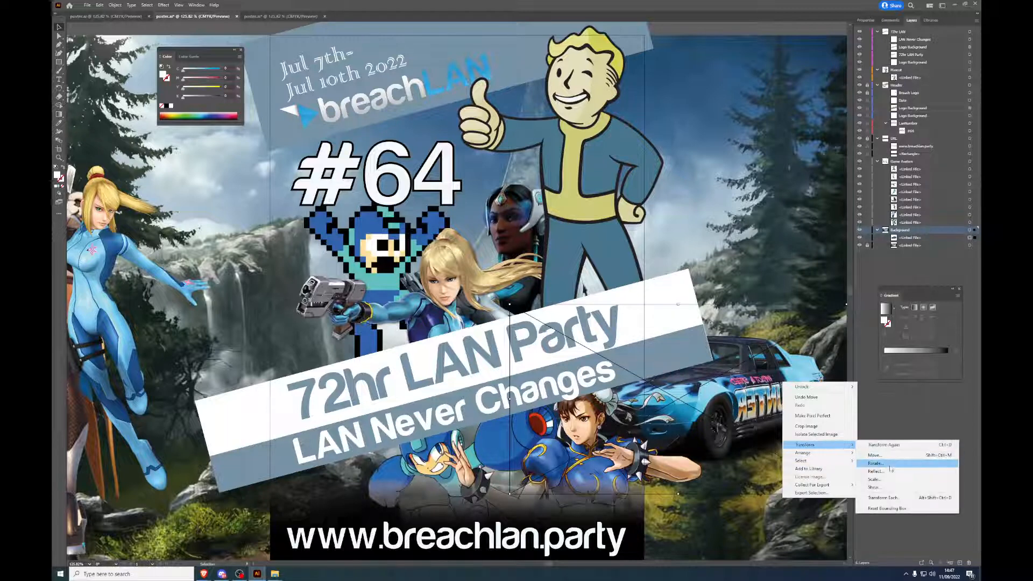
{"action": "left_click", "coordinate": [888, 464]}
{"action": "key", "text": "Return"}
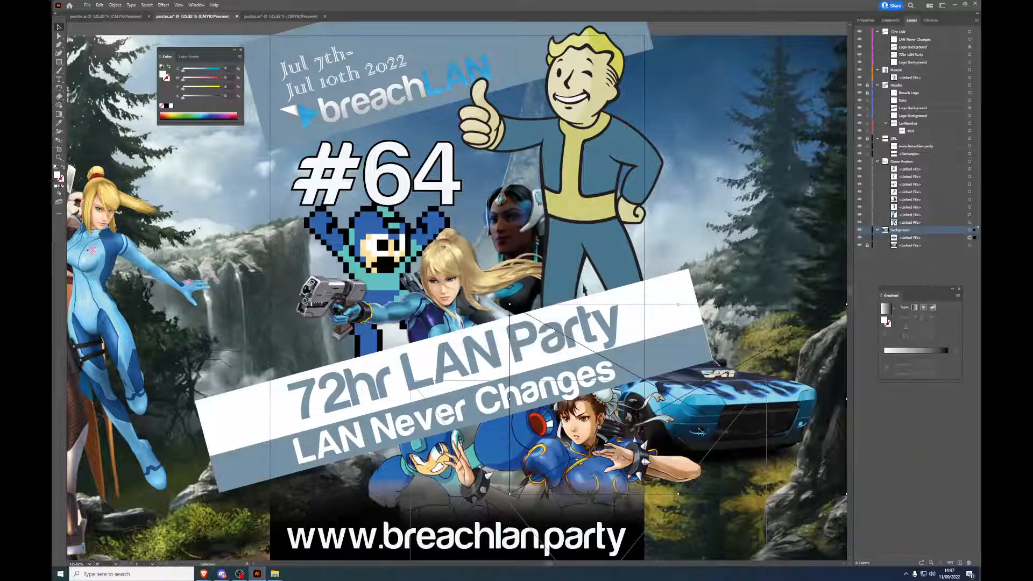
{"action": "left_click_drag", "start_coordinate": [774, 398], "coordinate": [780, 421]}
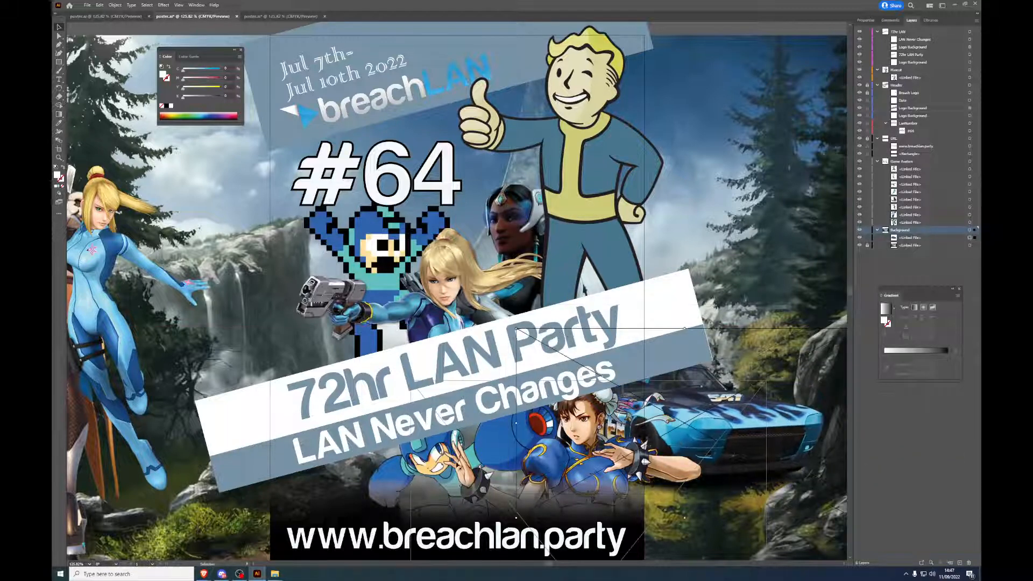
Step: Move Mega Man and Chun-Li off the poster's left side and position the blue car at the lower left behind the website strip
{"action": "left_click_drag", "start_coordinate": [587, 463], "coordinate": [198, 317]}
{"action": "key", "text": "ctrl+z"}
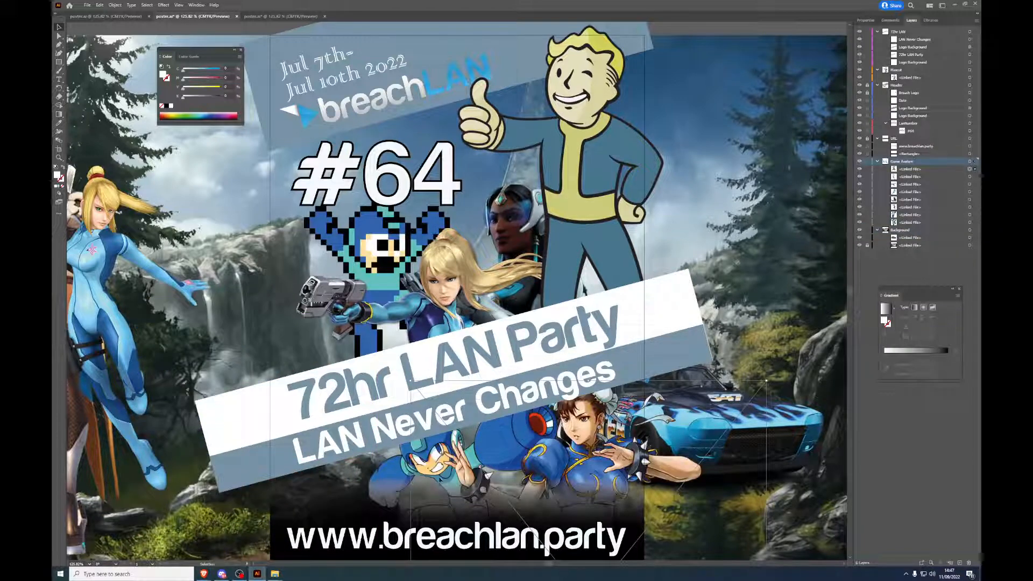
{"action": "left_click_drag", "start_coordinate": [373, 487], "coordinate": [120, 241]}
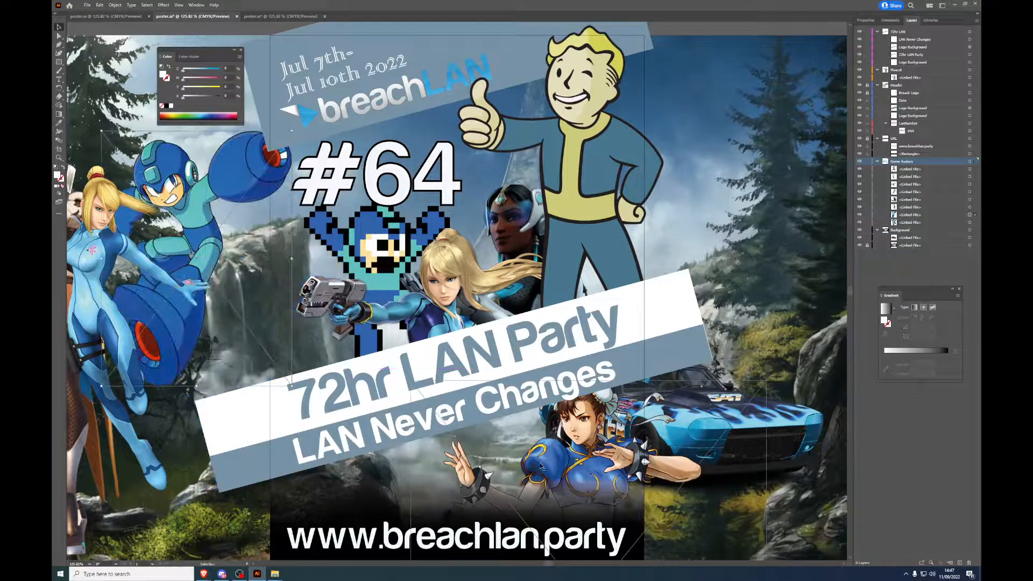
{"action": "left_click_drag", "start_coordinate": [537, 472], "coordinate": [74, 296]}
{"action": "left_click_drag", "start_coordinate": [742, 435], "coordinate": [460, 516]}
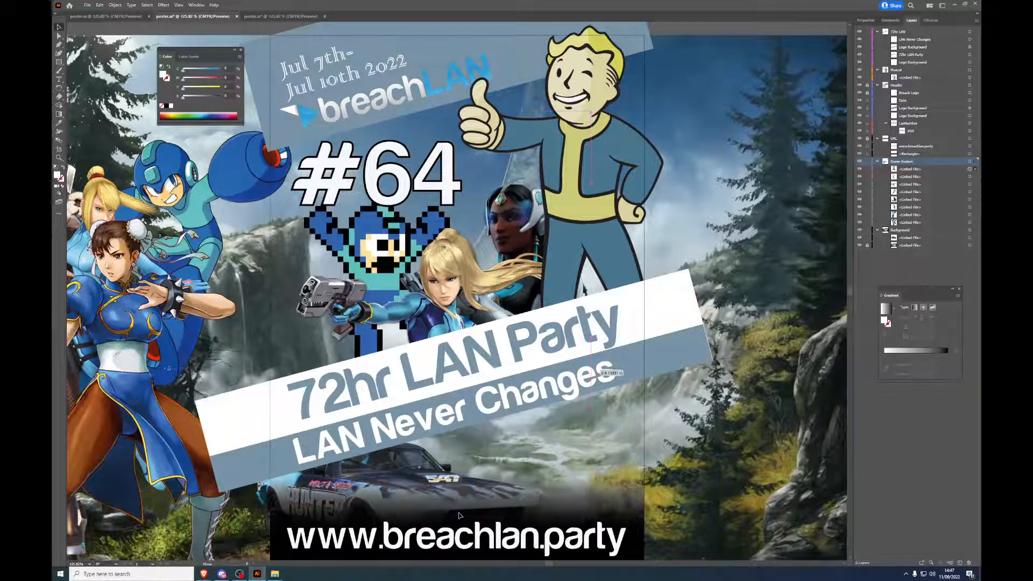
Step: Arrange Chun-Li and Mega Man side by side beneath the banner at the poster's lower right, with Samus lowered outside the poster
{"action": "left_click_drag", "start_coordinate": [136, 314], "coordinate": [637, 478]}
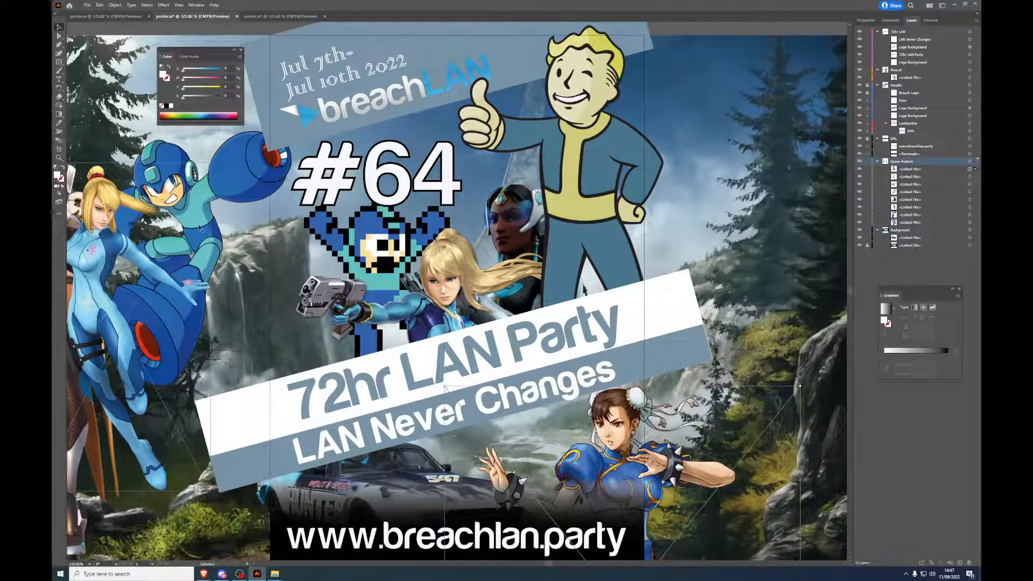
{"action": "left_click_drag", "start_coordinate": [197, 222], "coordinate": [181, 316]}
{"action": "left_click_drag", "start_coordinate": [197, 175], "coordinate": [533, 414]}
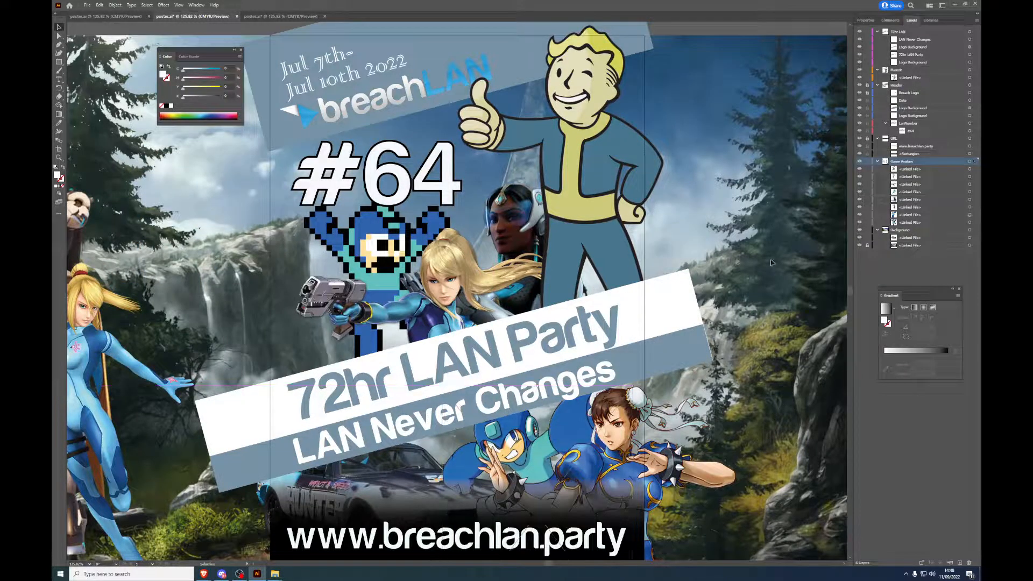
{"action": "left_click_drag", "start_coordinate": [535, 441], "coordinate": [523, 446]}
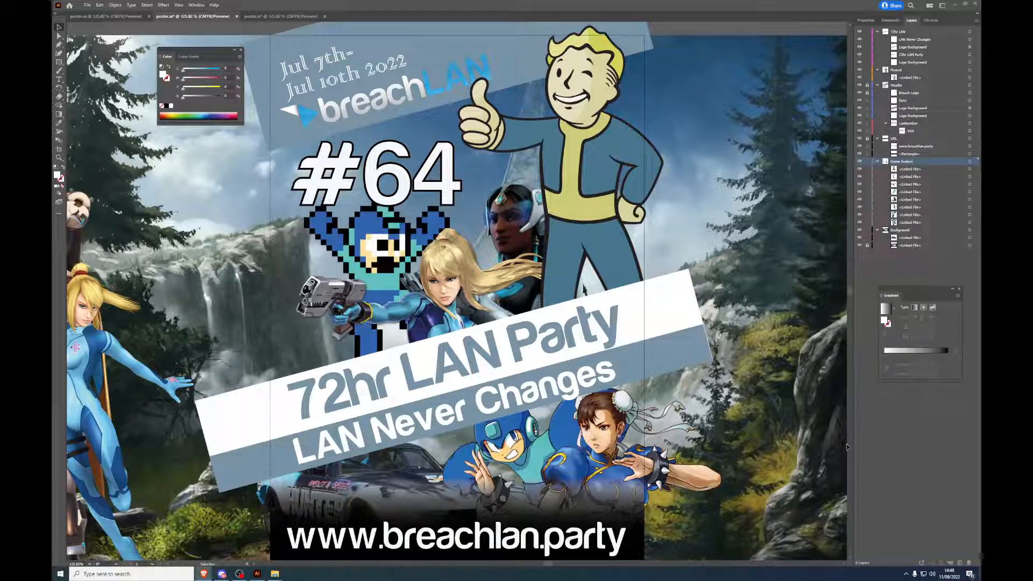
Step: Place two more blue-armoured character images from the file folder onto the Game Avatars layer
{"action": "mouse_move", "coordinate": [286, 569]}
{"action": "left_click_drag", "start_coordinate": [777, 232], "coordinate": [203, 197]}
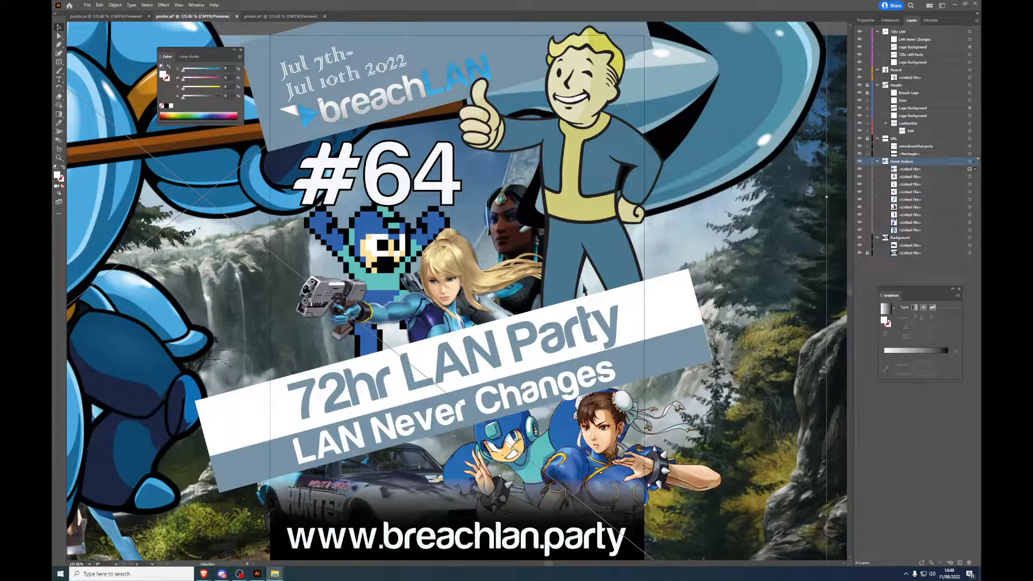
{"action": "left_click_drag", "start_coordinate": [980, 213], "coordinate": [206, 261]}
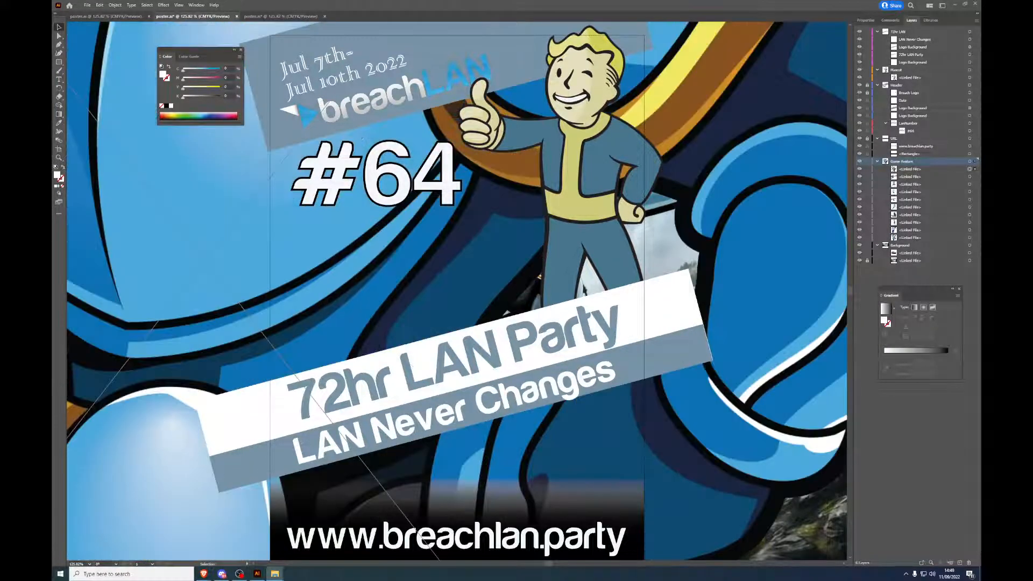
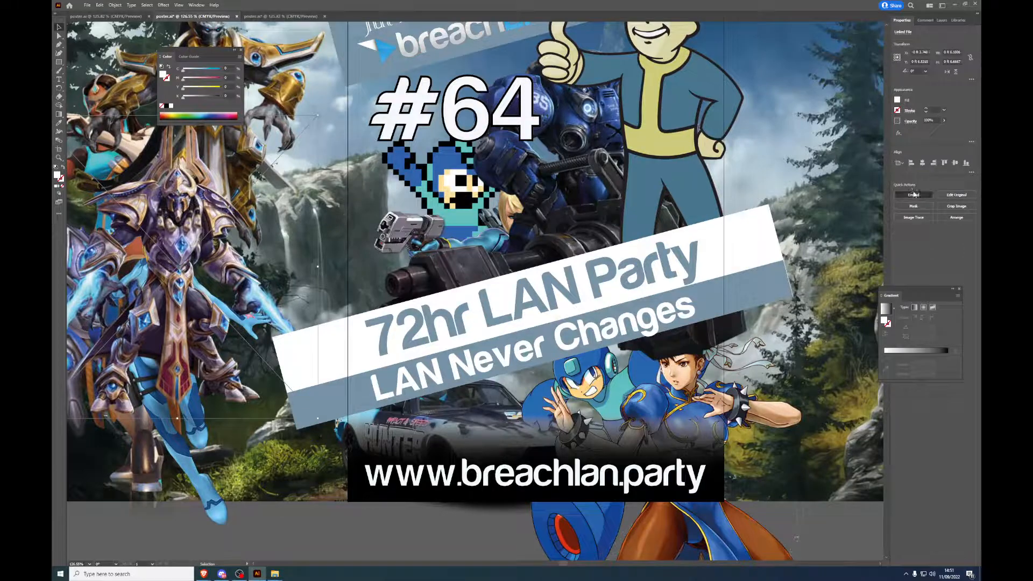
Step: Embed the second, third and fourth images of the Game Avatars layer into the document
{"action": "left_click", "coordinate": [942, 20]}
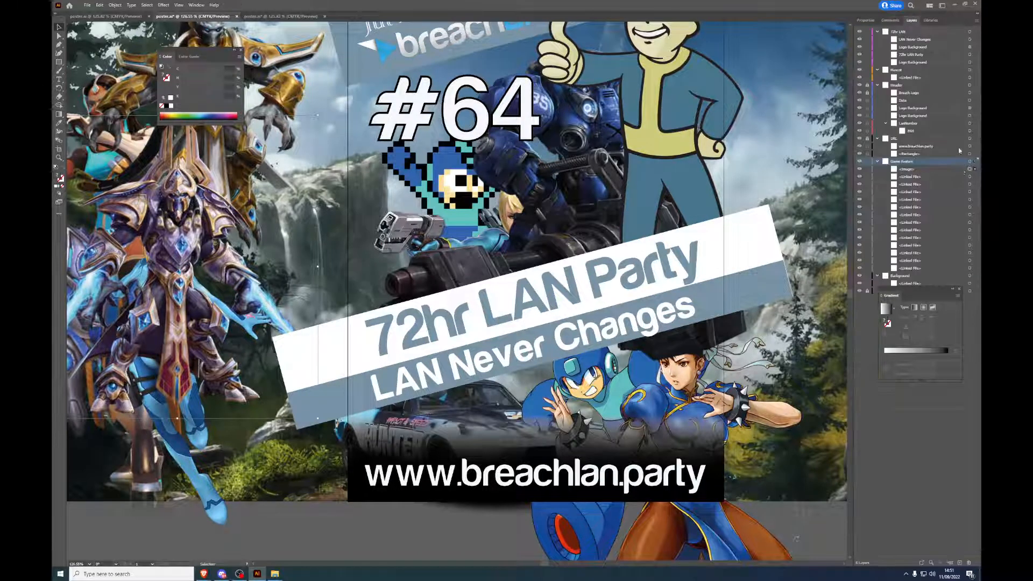
{"action": "left_click", "coordinate": [970, 176]}
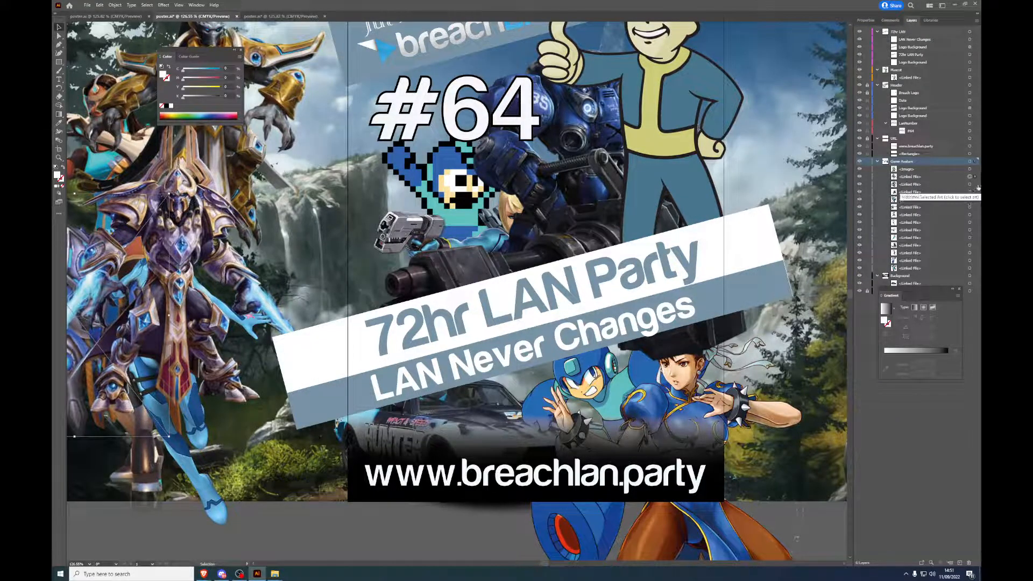
{"action": "left_click", "coordinate": [971, 184], "text": "shift"}
{"action": "left_click", "coordinate": [971, 192], "text": "shift"}
{"action": "left_click", "coordinate": [868, 20]}
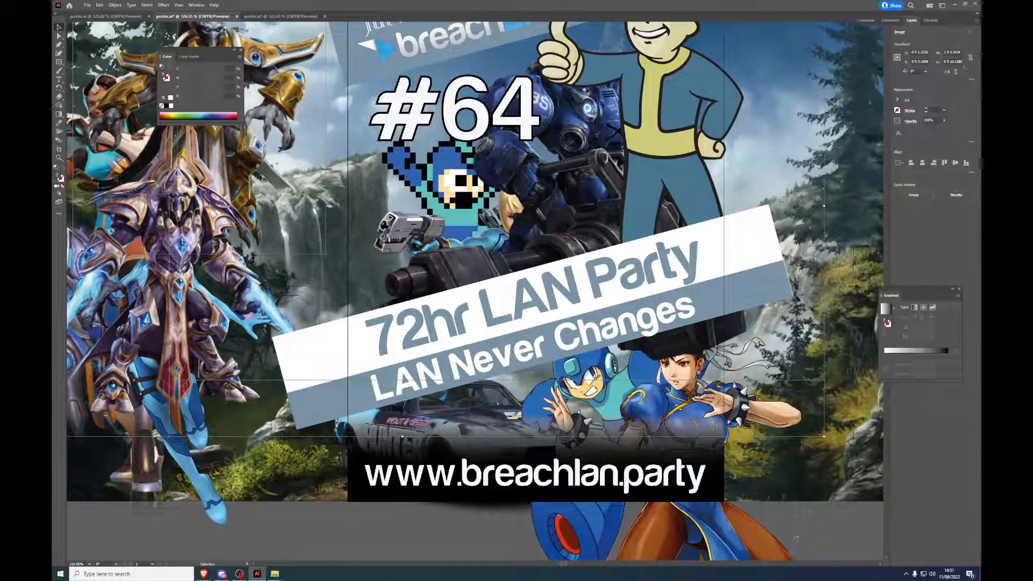
Step: Embed all the remaining linked images of the Game Avatars layer into the document
{"action": "left_click", "coordinate": [942, 21]}
{"action": "left_click", "coordinate": [975, 208], "text": "shift"}
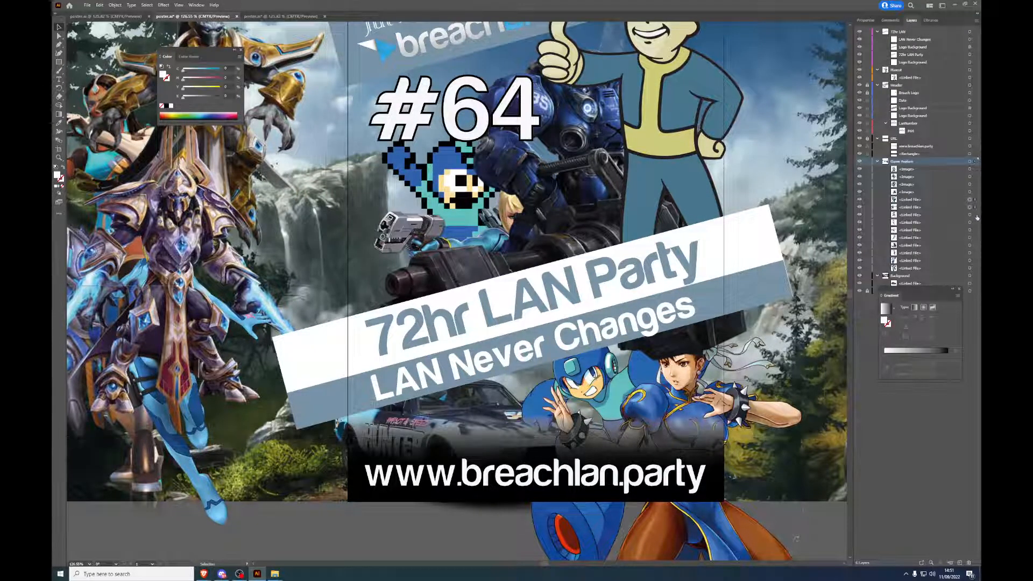
{"action": "left_click", "coordinate": [975, 215], "text": "shift"}
{"action": "left_click", "coordinate": [975, 223], "text": "shift"}
{"action": "left_click", "coordinate": [975, 231], "text": "shift"}
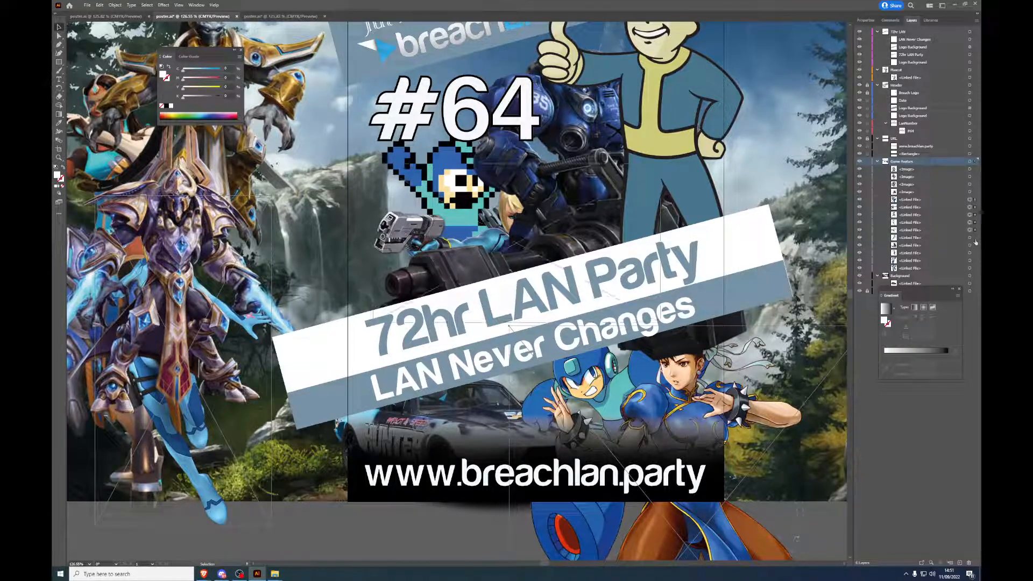
{"action": "left_click", "coordinate": [975, 238], "text": "shift"}
{"action": "left_click", "coordinate": [975, 253], "text": "shift"}
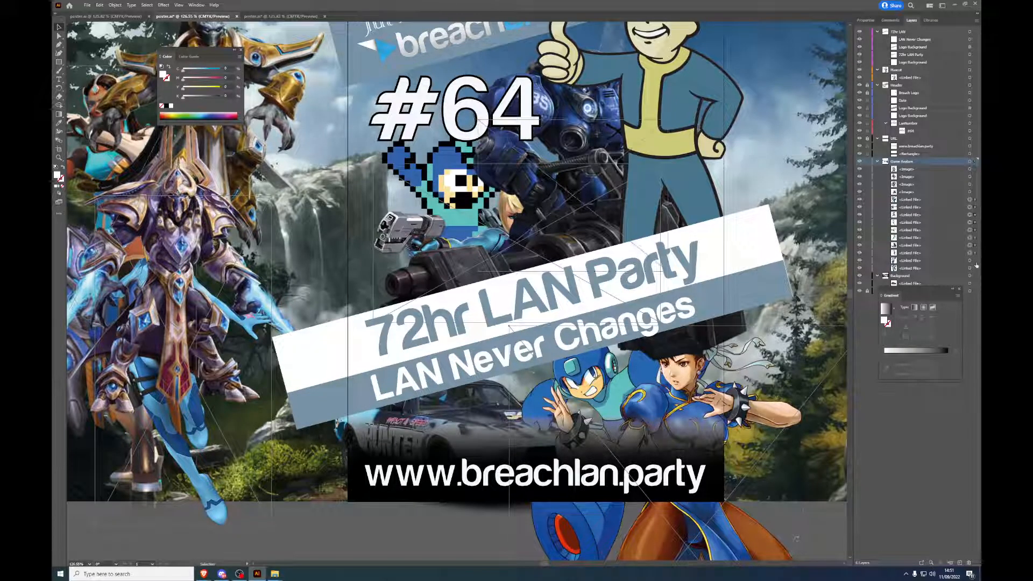
{"action": "left_click", "coordinate": [975, 261], "text": "shift"}
{"action": "left_click", "coordinate": [975, 268], "text": "shift"}
{"action": "left_click", "coordinate": [866, 21]}
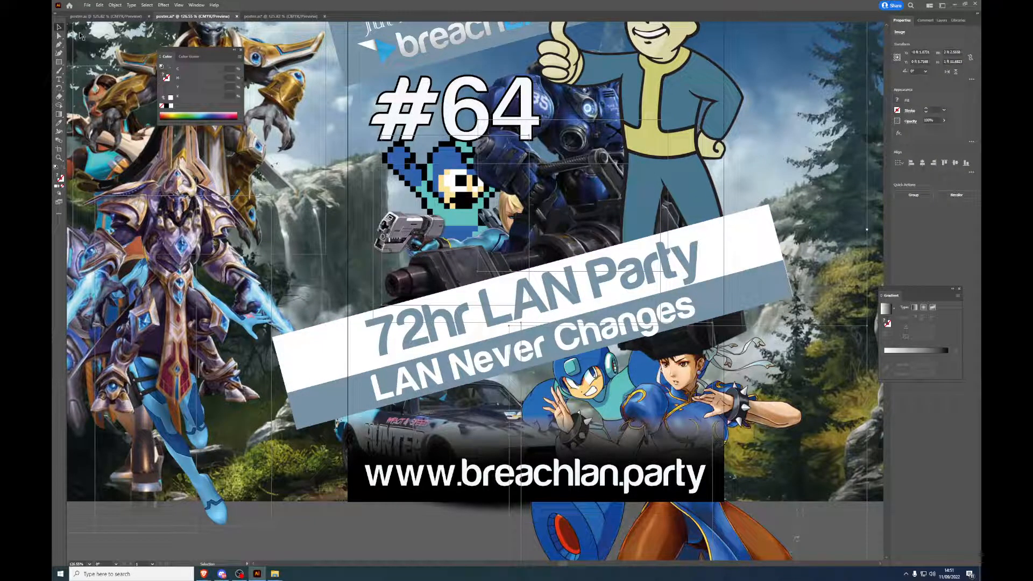
Step: Rename the topmost image in the Game Avatars layer as Artanis
{"action": "left_click", "coordinate": [942, 20]}
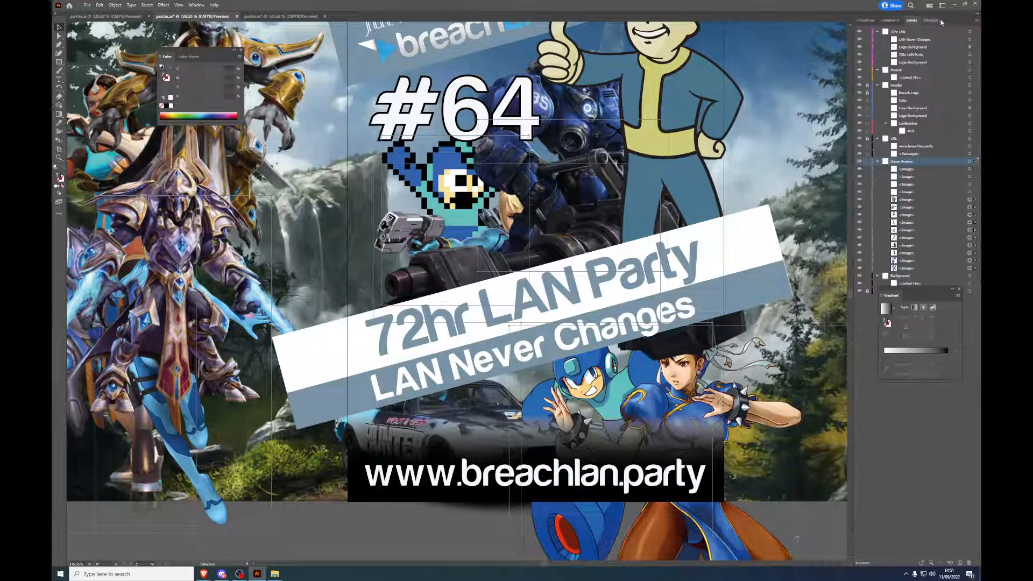
{"action": "left_click", "coordinate": [970, 169]}
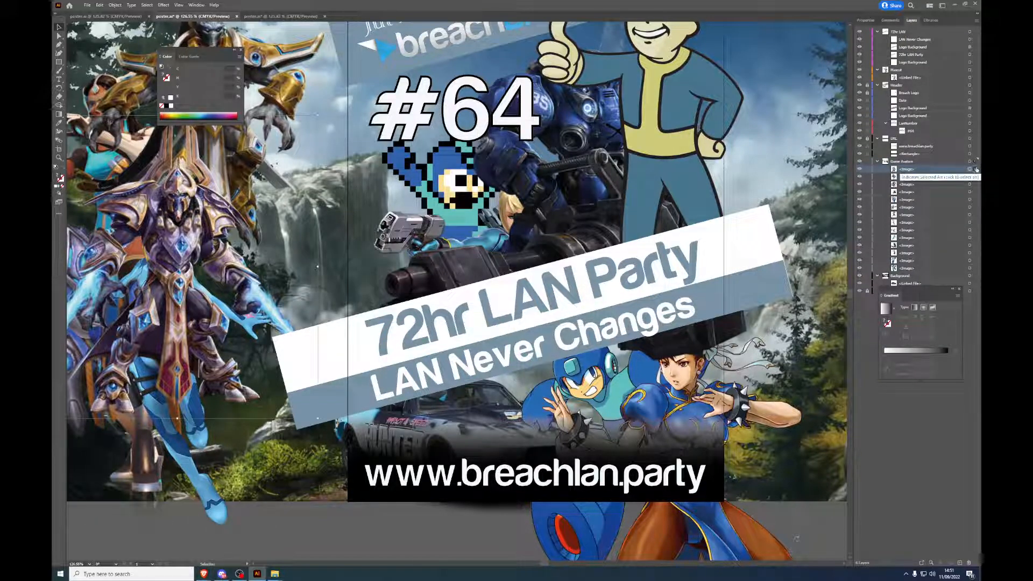
{"action": "double_click", "coordinate": [927, 171]}
{"action": "type", "text": "Artanis"}
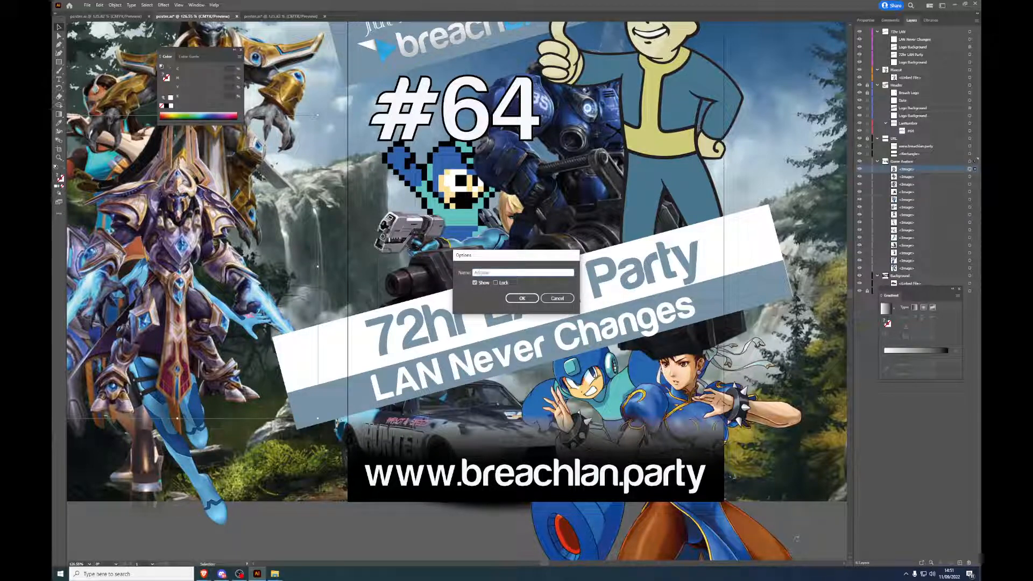
{"action": "key", "text": "Return"}
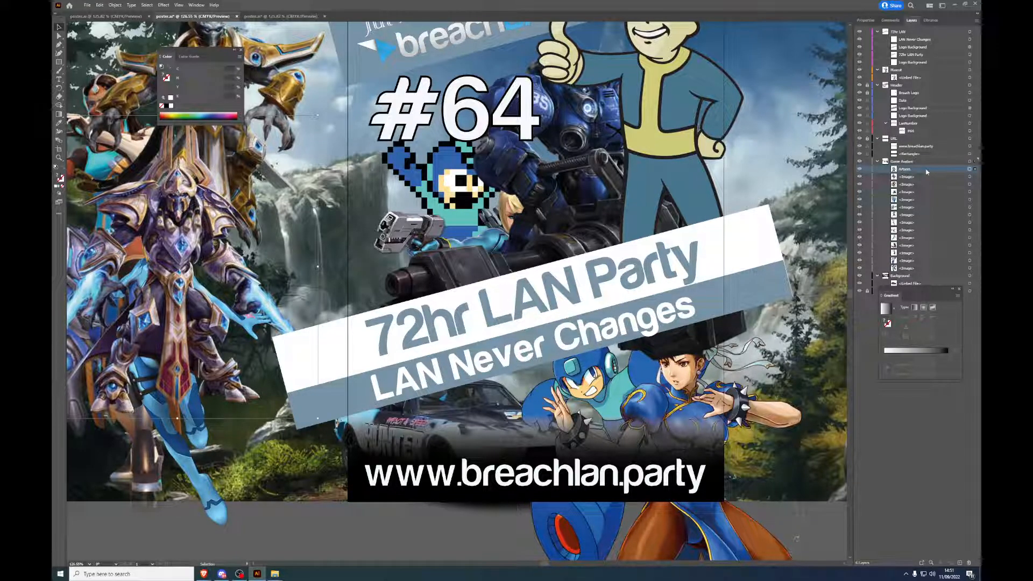
Step: Move the second Game Avatars image, the purple walker, off the poster to the empty area below the large Shovel Knight
{"action": "left_click", "coordinate": [932, 177]}
{"action": "left_click", "coordinate": [975, 176]}
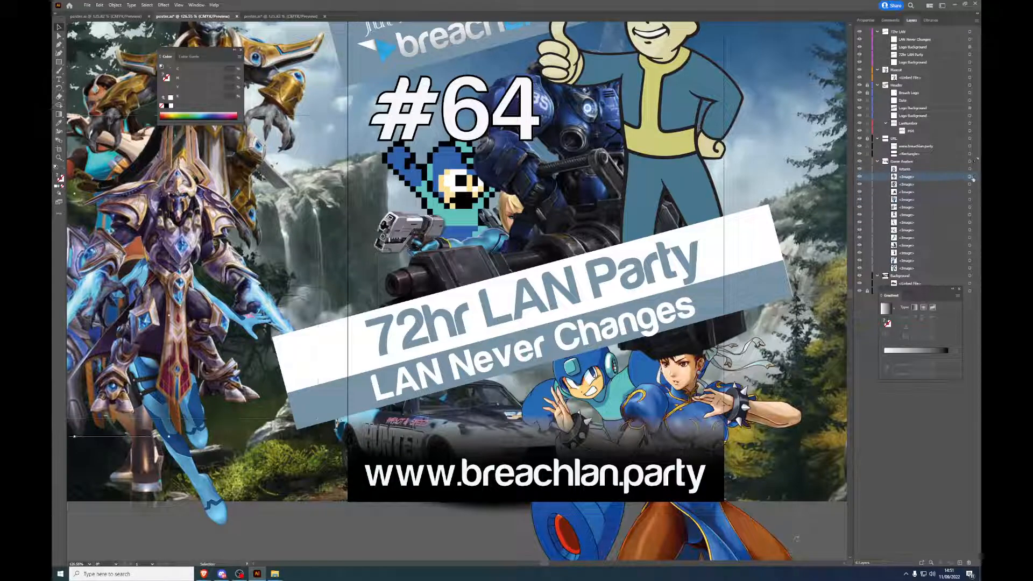
{"action": "scroll", "coordinate": [449, 272], "scroll_direction": "down", "scroll_amount": 2}
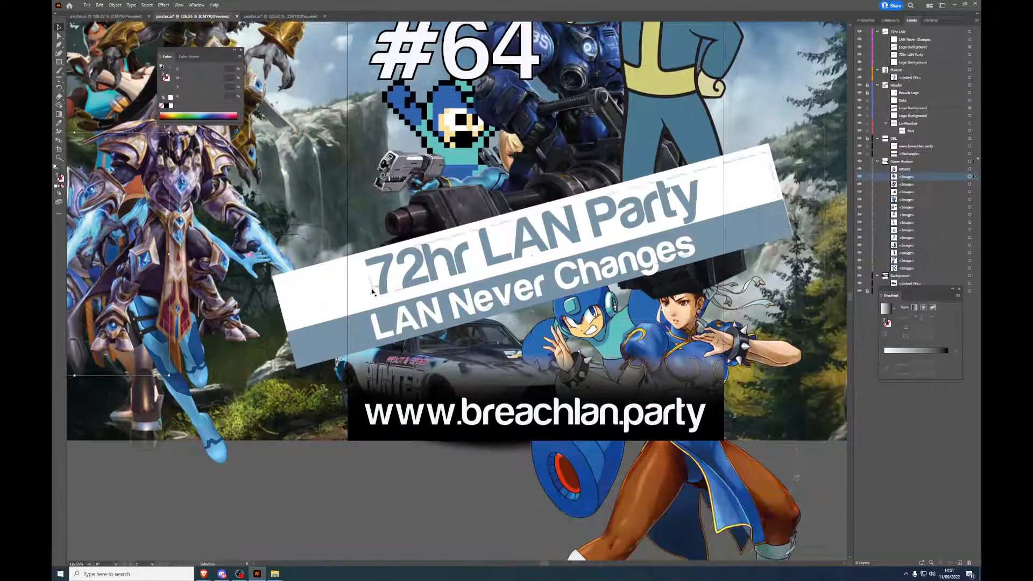
{"action": "left_click", "coordinate": [91, 563]}
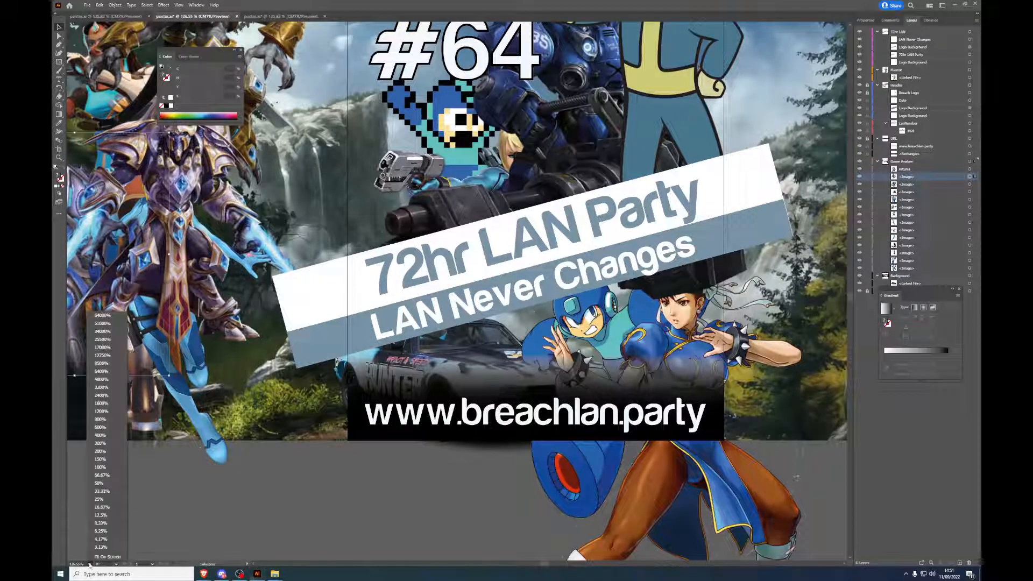
{"action": "left_click", "coordinate": [99, 483]}
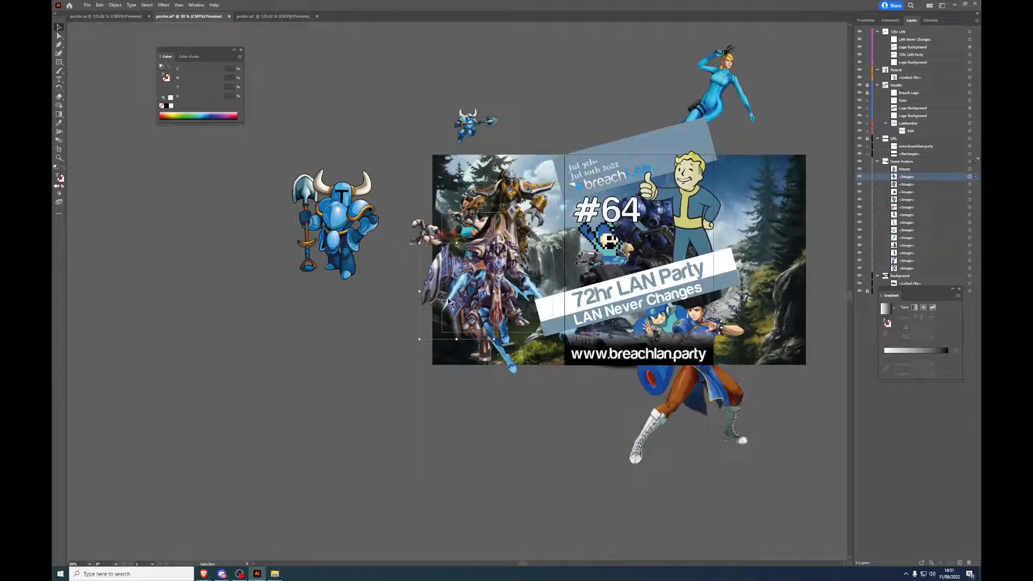
{"action": "left_click_drag", "start_coordinate": [419, 330], "coordinate": [262, 405]}
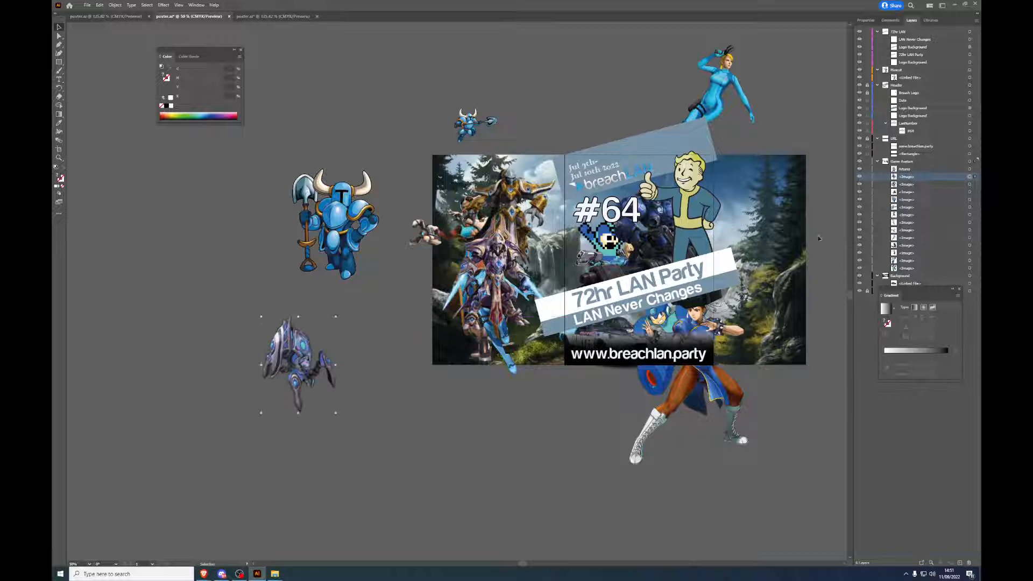
Step: Rename the purple walker's image as SCII Stalker
{"action": "double_click", "coordinate": [919, 178]}
{"action": "type", "text": "SC03"}
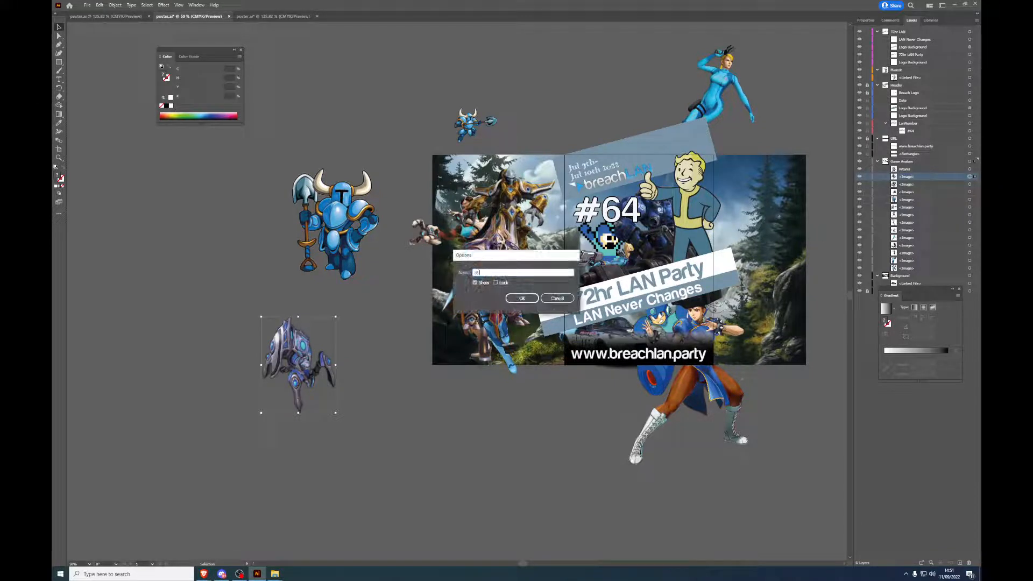
{"action": "type", "text": " Stalker"}
{"action": "key", "text": "Return"}
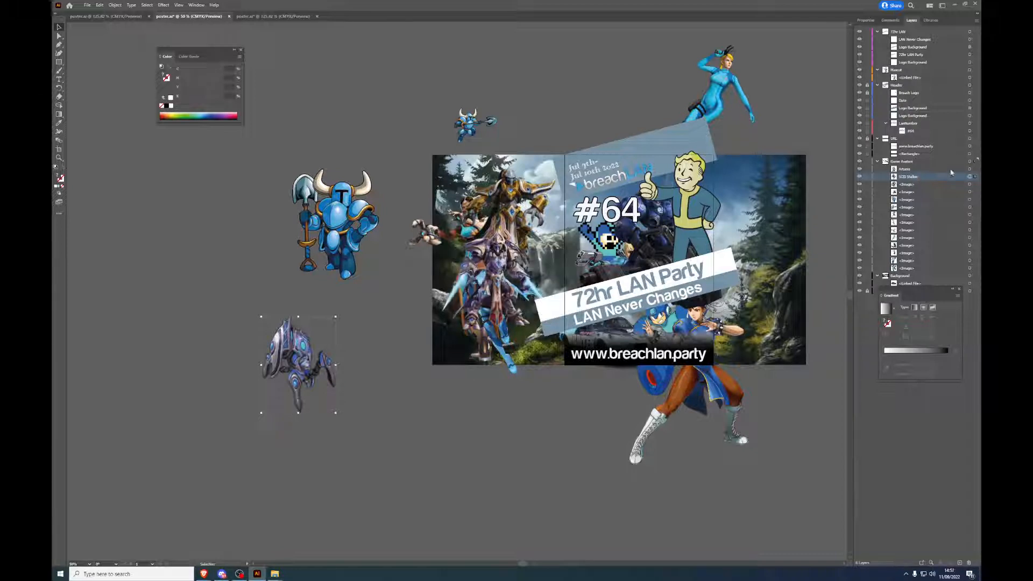
Step: Move the gold-armoured Protoss off the poster to above the large Shovel Knight and rename its image as SCII Tassadar
{"action": "left_click", "coordinate": [970, 184]}
{"action": "left_click_drag", "start_coordinate": [533, 191], "coordinate": [358, 74]}
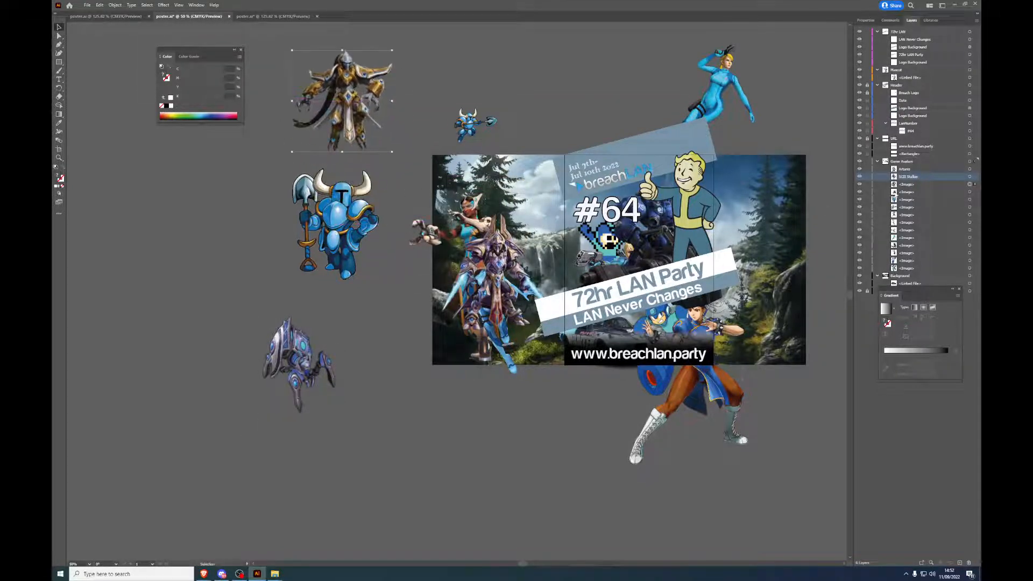
{"action": "double_click", "coordinate": [918, 184]}
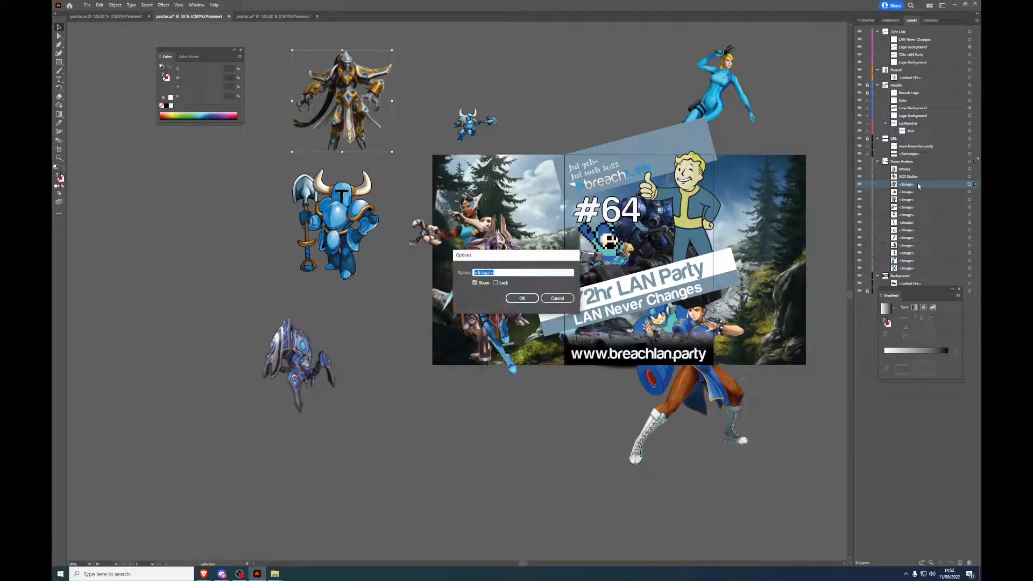
{"action": "type", "text": "Ta"}
{"action": "type", "text": "SCII Tassadar"}
{"action": "key", "text": "Return"}
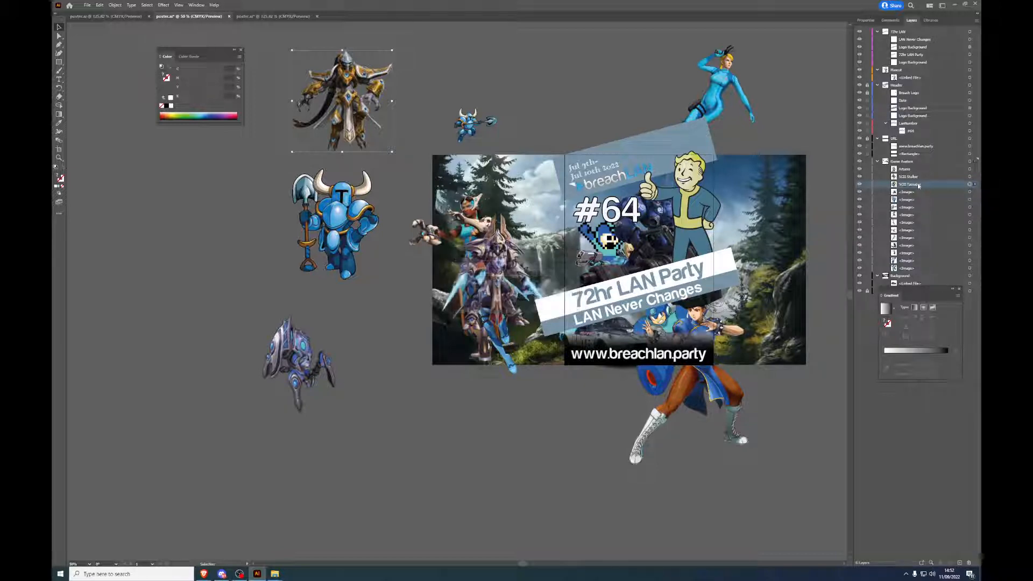
Step: Toggle the visibility of the fourth Game Avatars image to identify which artwork it is
{"action": "left_click", "coordinate": [934, 192]}
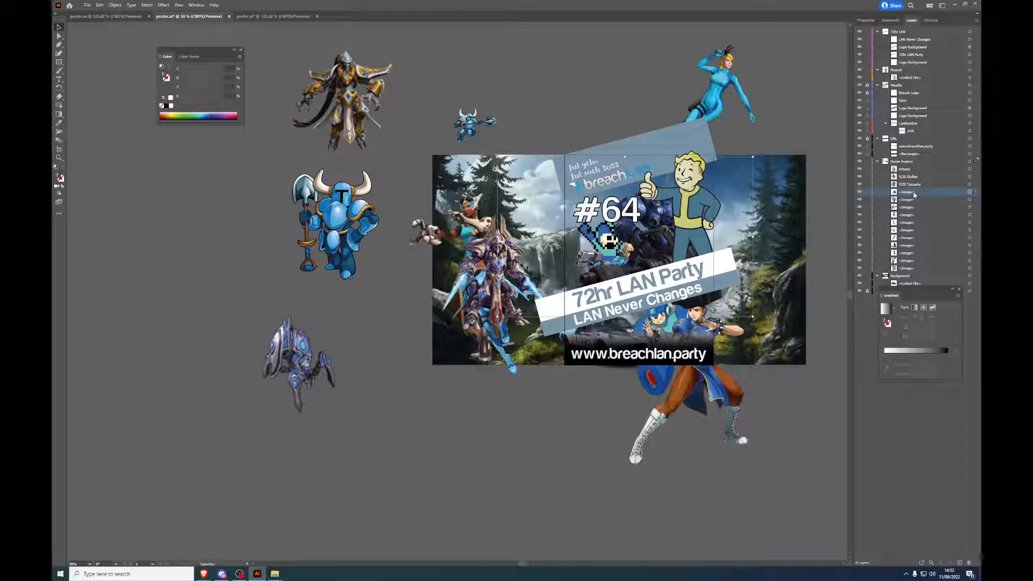
{"action": "left_click", "coordinate": [868, 193]}
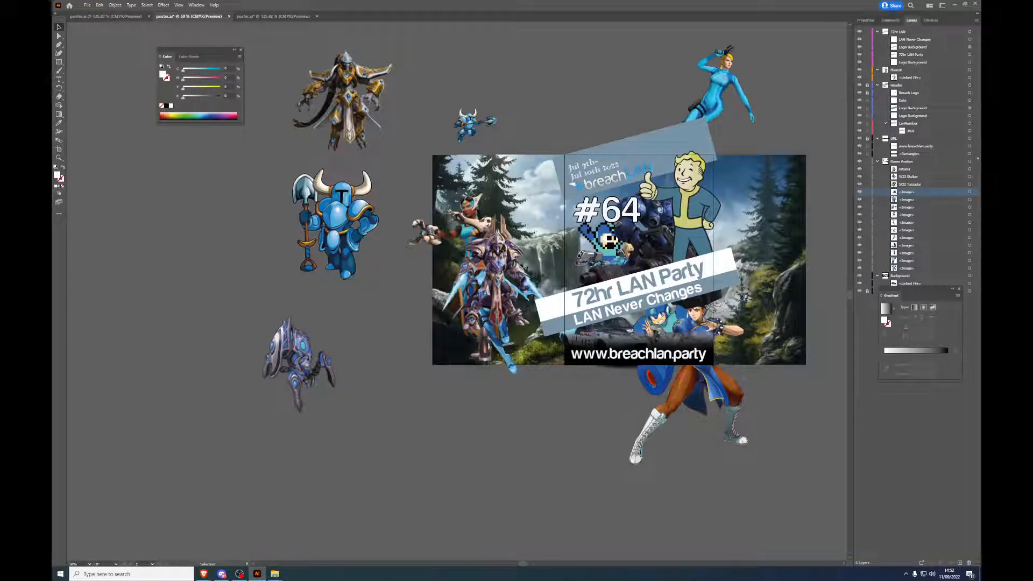
{"action": "left_click", "coordinate": [974, 193]}
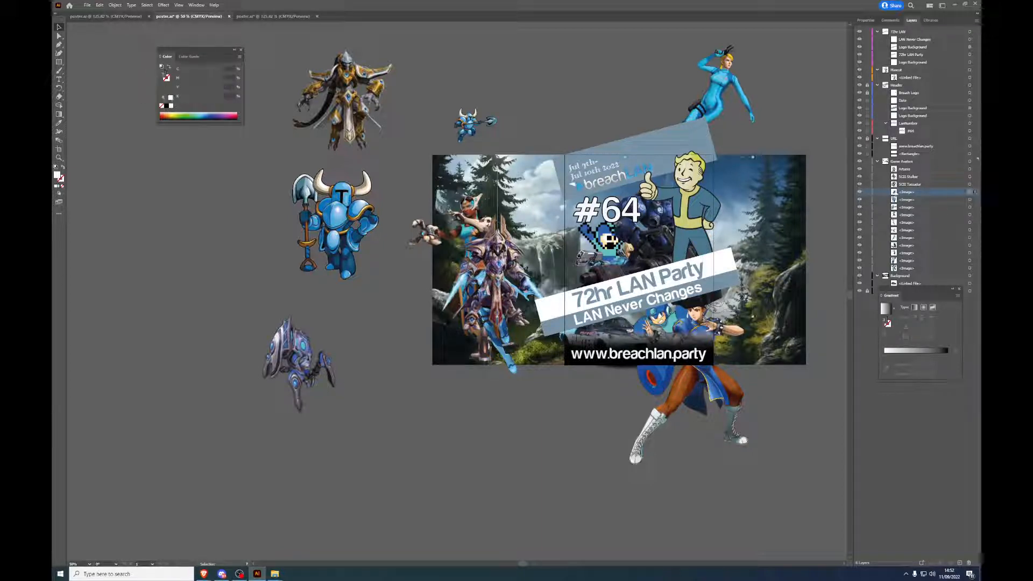
{"action": "left_click", "coordinate": [861, 192]}
{"action": "left_click", "coordinate": [860, 193]}
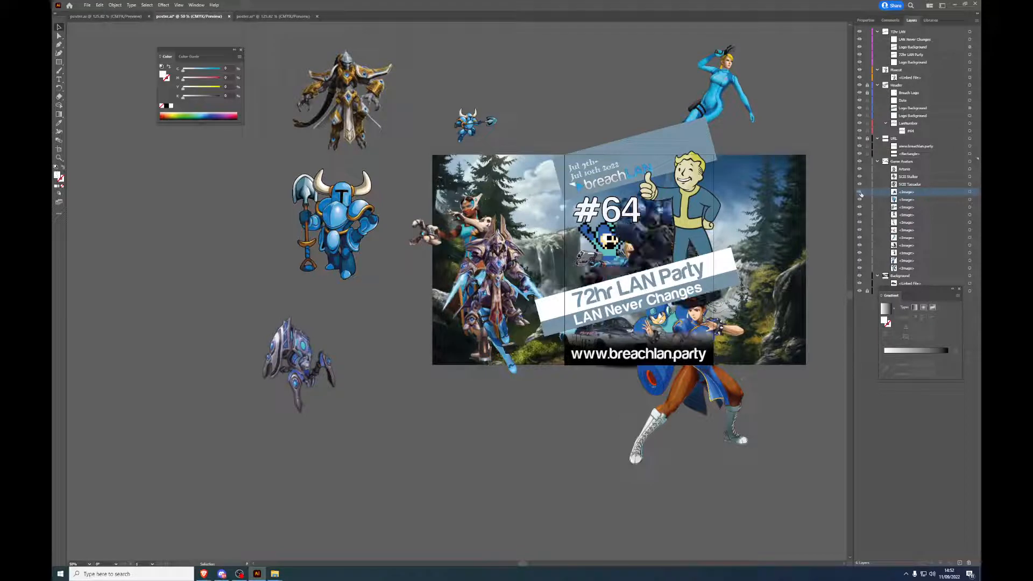
{"action": "left_click", "coordinate": [861, 192]}
{"action": "left_click", "coordinate": [860, 193]}
{"action": "left_click", "coordinate": [972, 192]}
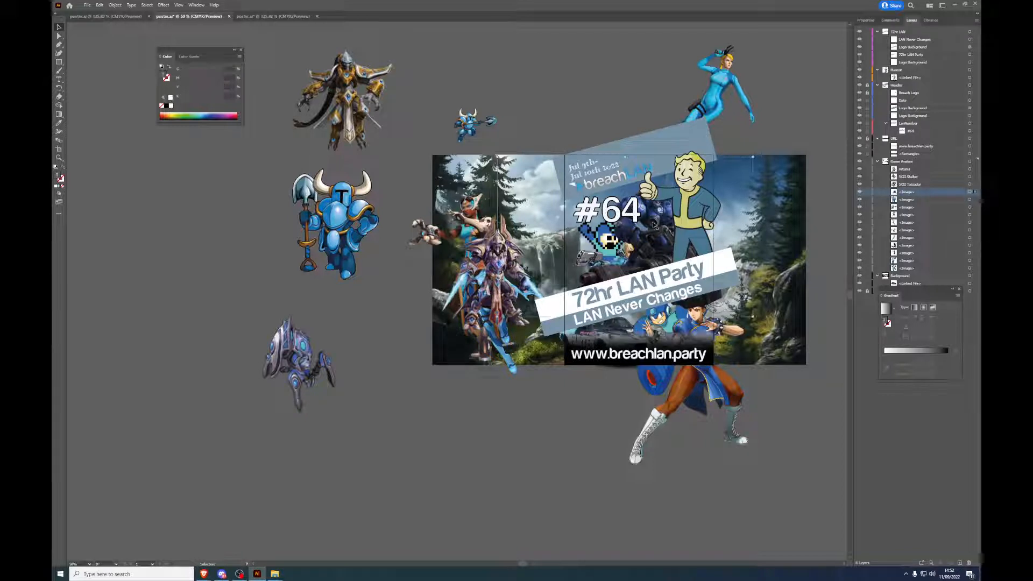
Step: Undo the accidental drag on the poster and lock the Mascot layer
{"action": "left_click_drag", "start_coordinate": [646, 234], "coordinate": [594, 238]}
{"action": "key", "text": "ctrl+z"}
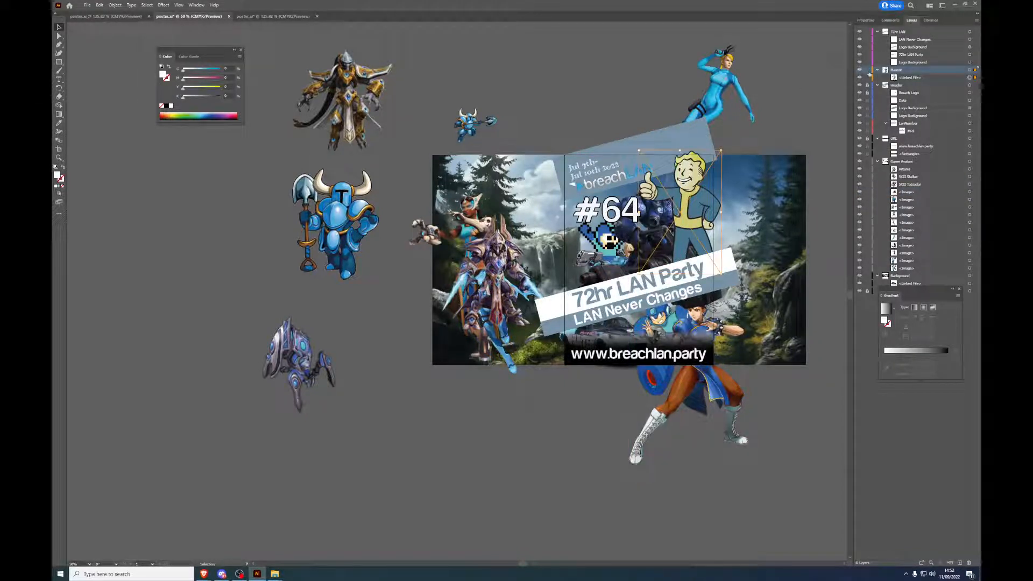
{"action": "left_click", "coordinate": [867, 71]}
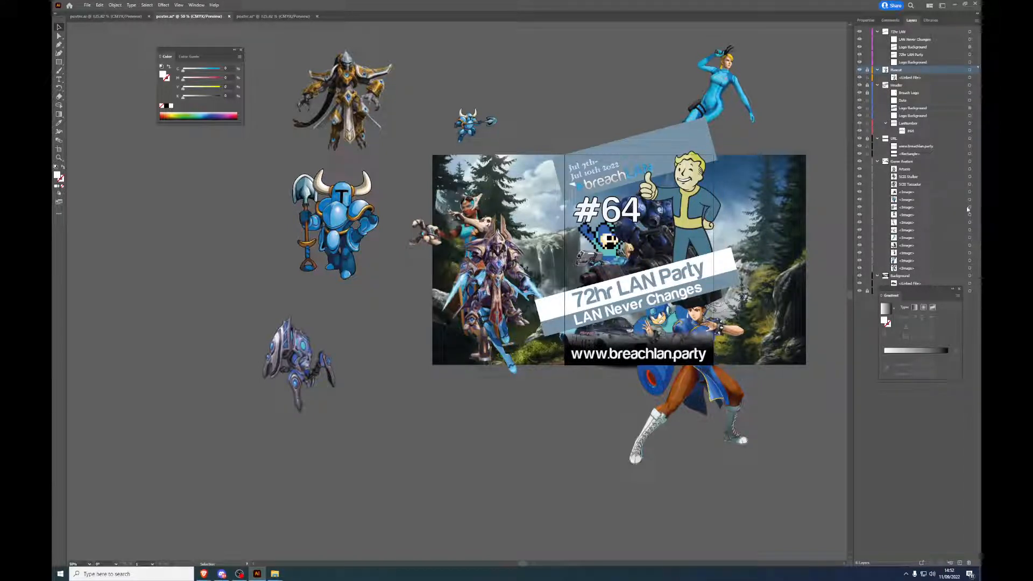
{"action": "left_click", "coordinate": [327, 229]}
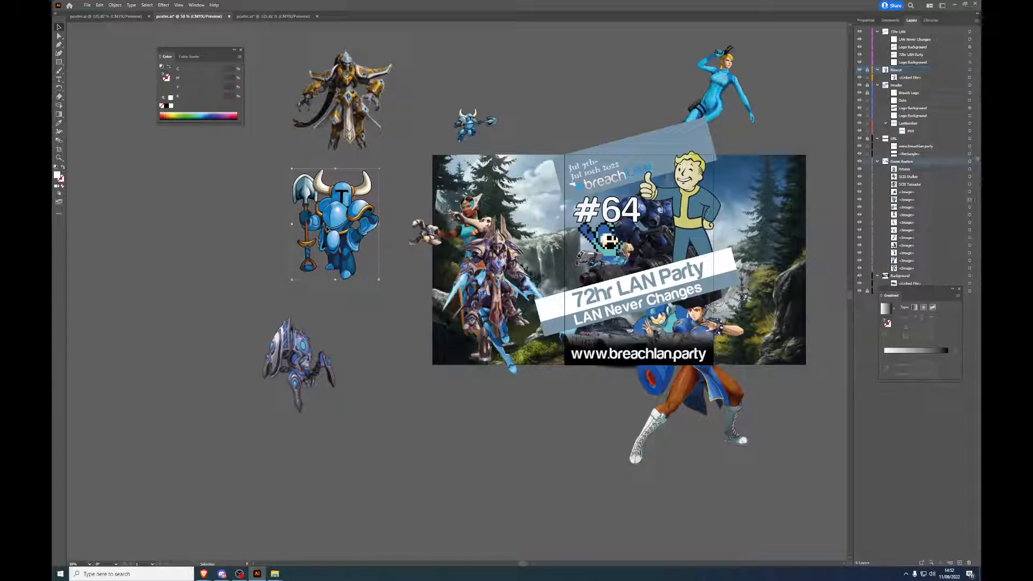
{"action": "double_click", "coordinate": [327, 229]}
{"action": "key", "text": "Escape"}
Step: Move the blue-armoured marine off the poster to below the Stalker and scale it down
{"action": "left_click", "coordinate": [970, 192]}
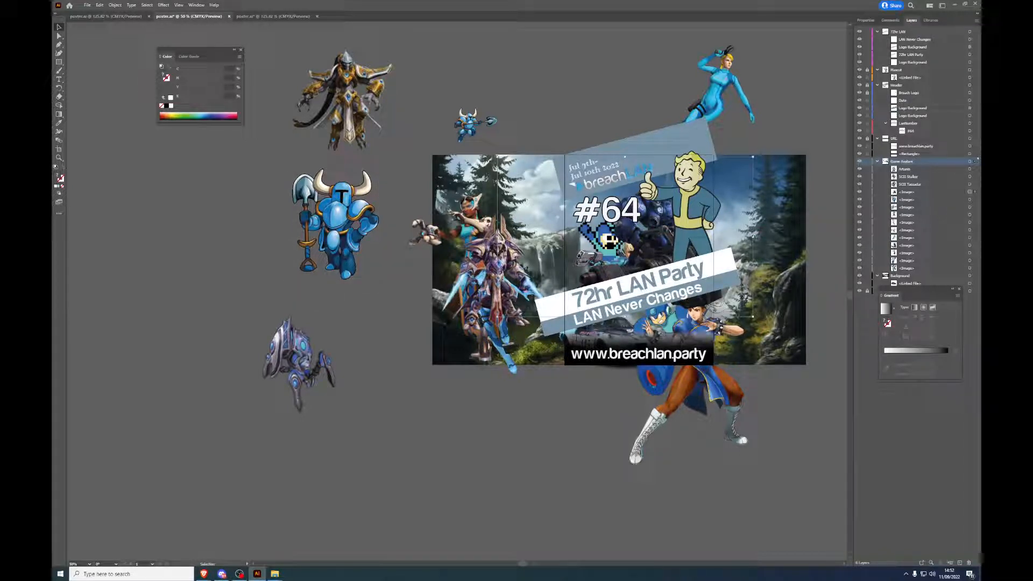
{"action": "left_click_drag", "start_coordinate": [754, 318], "coordinate": [832, 366]}
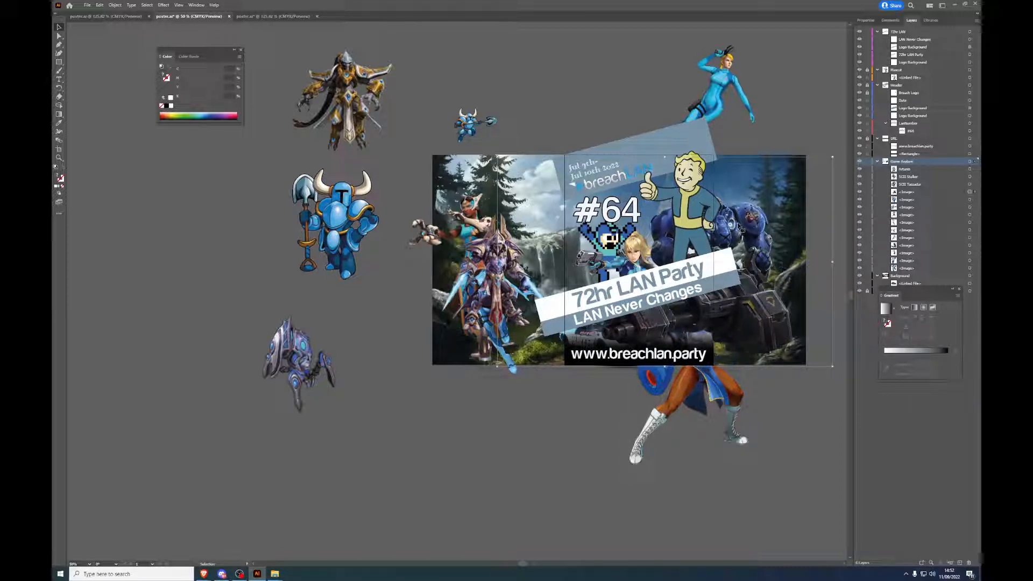
{"action": "left_click_drag", "start_coordinate": [741, 227], "coordinate": [441, 384]}
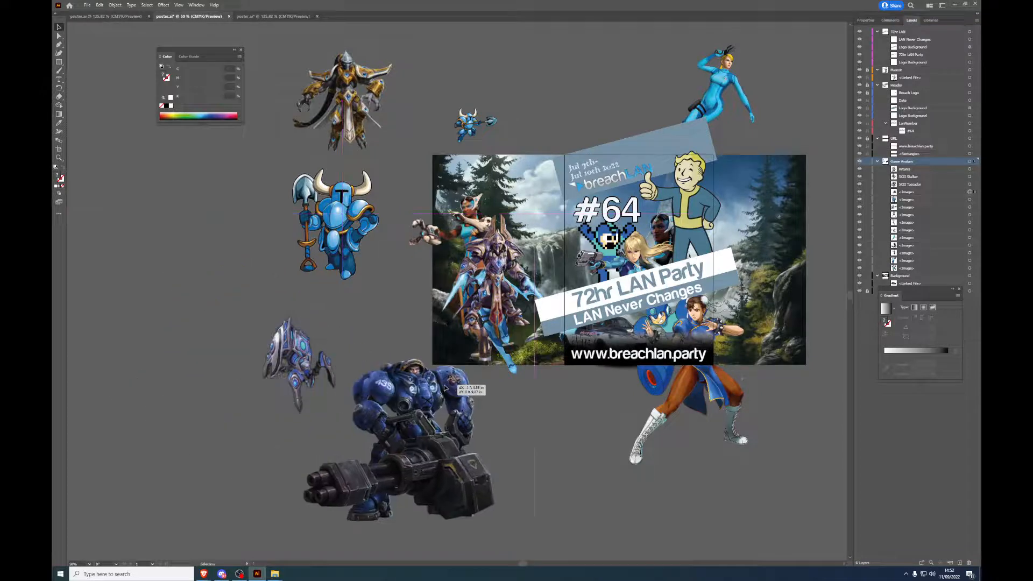
{"action": "left_click_drag", "start_coordinate": [537, 531], "coordinate": [435, 496]}
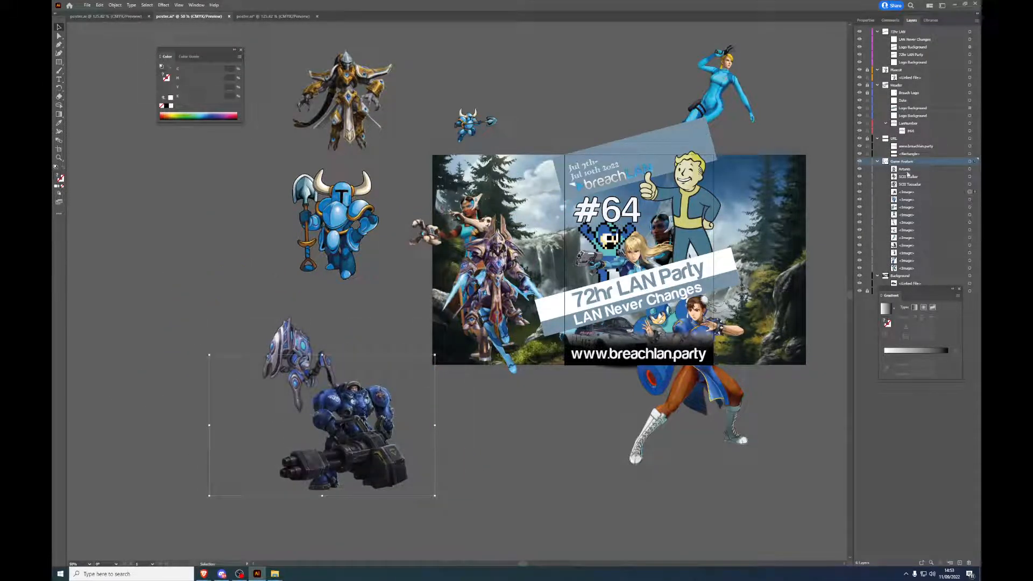
Step: Rename the blue-armoured marine's image as Tychus
{"action": "double_click", "coordinate": [910, 192]}
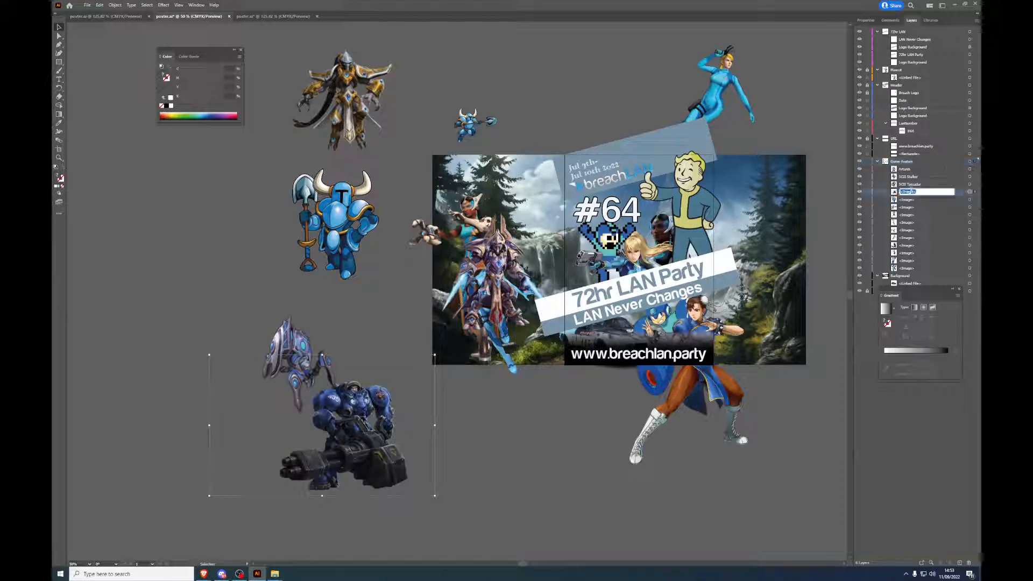
{"action": "type", "text": "S"}
{"action": "type", "text": "ychus"}
{"action": "key", "text": "Return"}
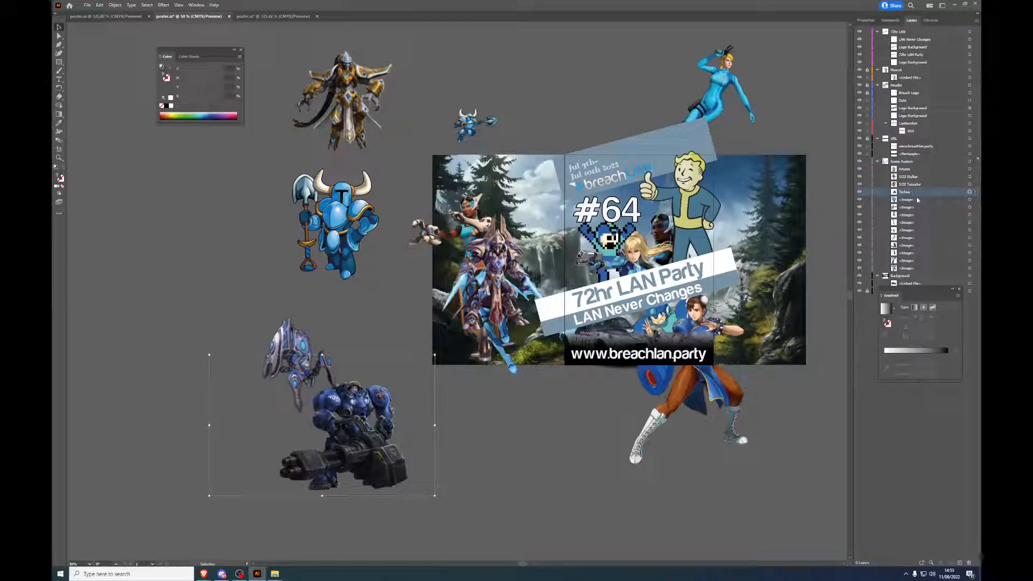
Step: Rename the large blue horned knight's image as Shovel Knight
{"action": "left_click", "coordinate": [973, 200]}
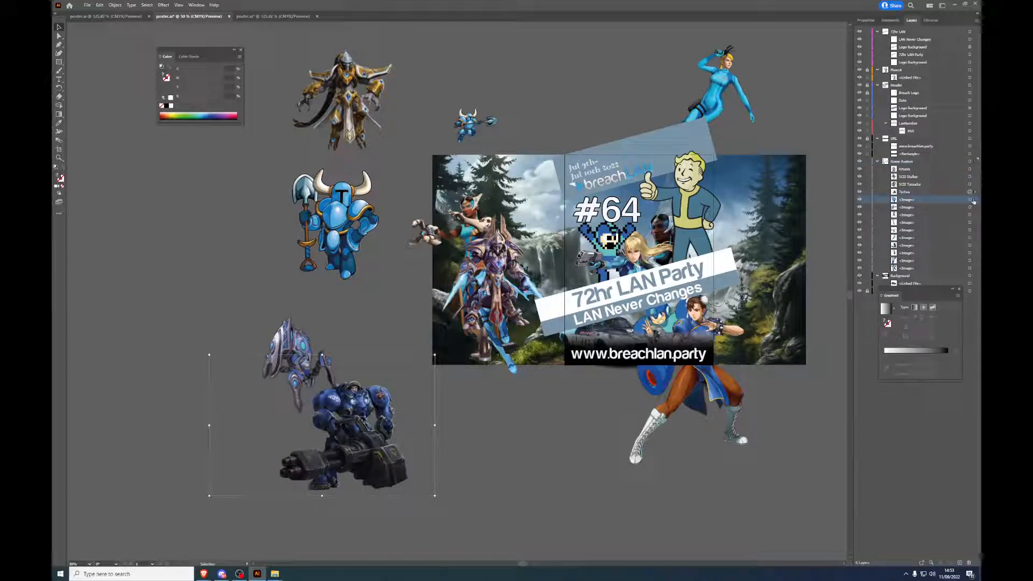
{"action": "double_click", "coordinate": [943, 201]}
{"action": "type", "text": "Shovel"}
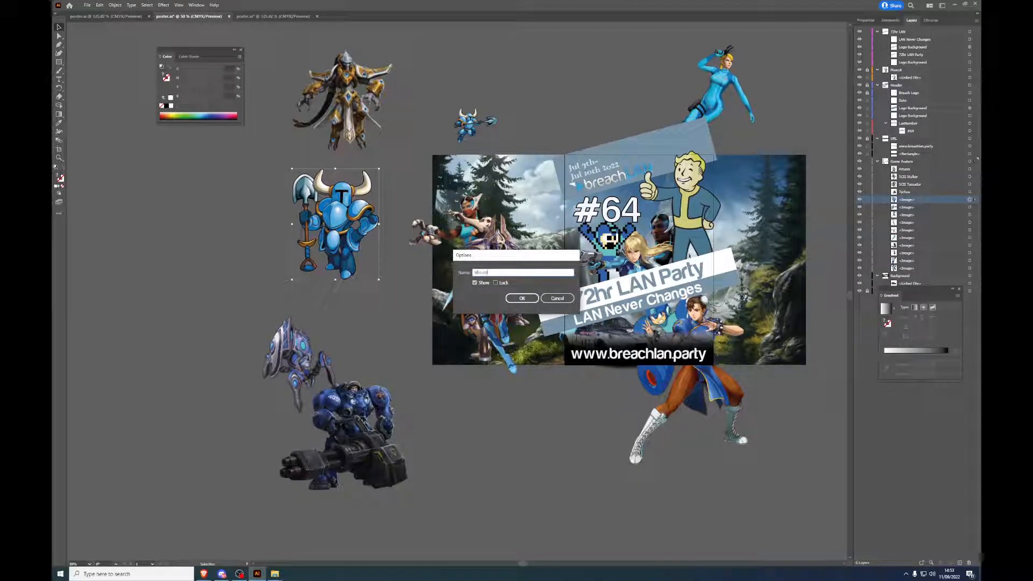
{"action": "type", "text": " Knight"}
{"action": "key", "text": "Return"}
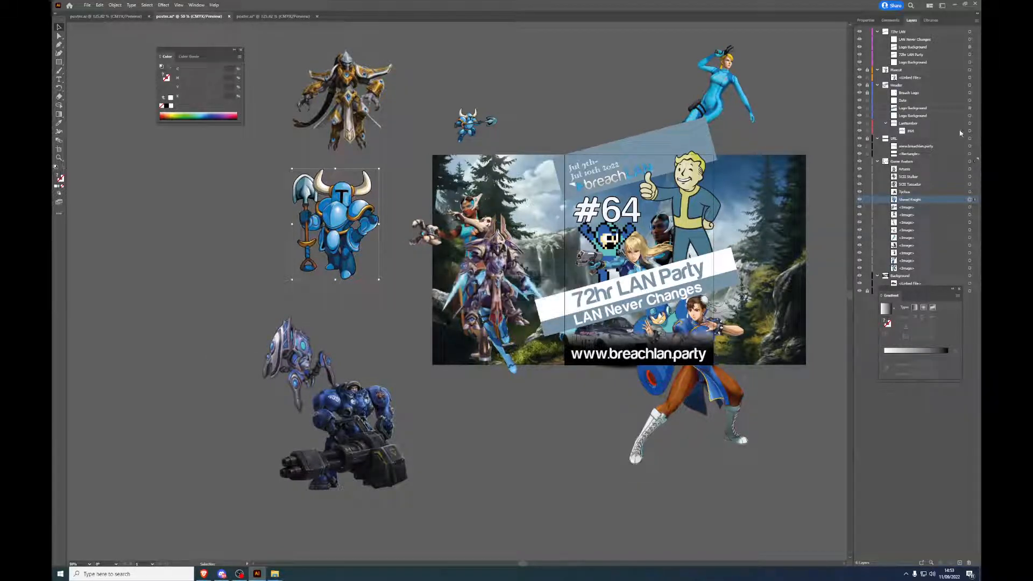
Step: Rename the small pixel-art knight's image above the poster as Shovel Knight 2
{"action": "double_click", "coordinate": [947, 207]}
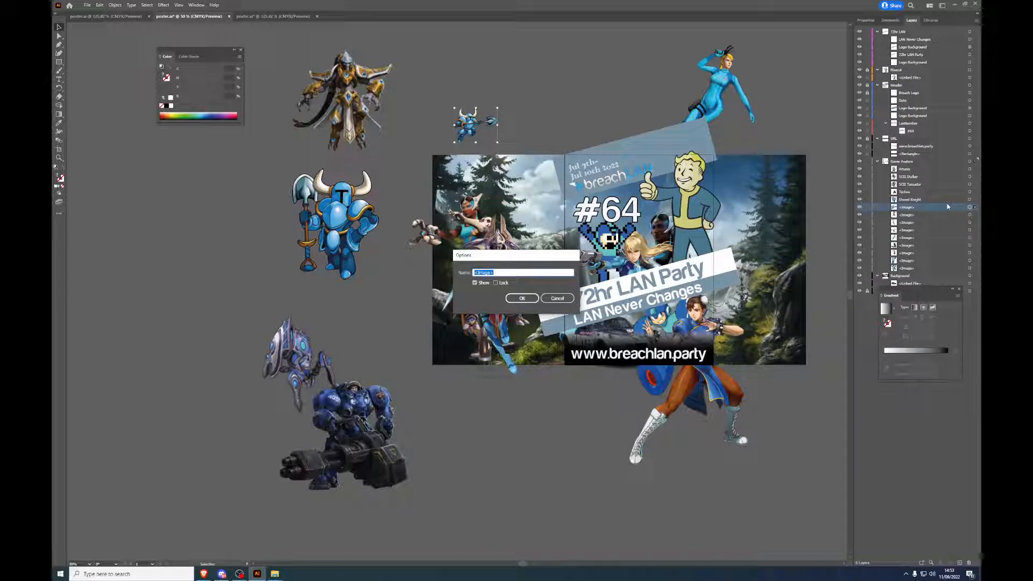
{"action": "type", "text": "Shovel Knight 2"}
{"action": "key", "text": "Return"}
Step: Rename the kicking fighter's image at the poster's lower edge as Chun Li
{"action": "left_click", "coordinate": [969, 215]}
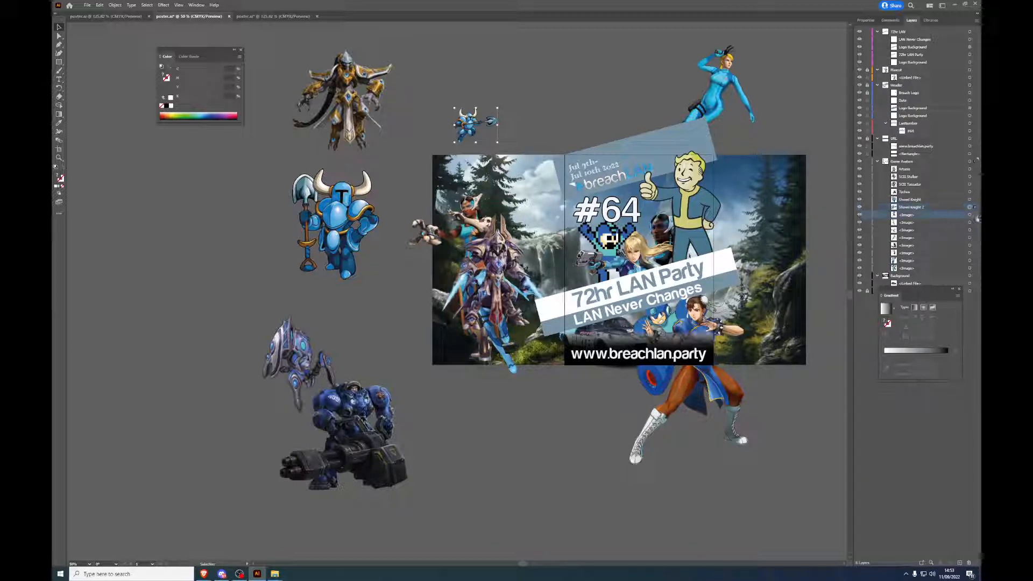
{"action": "double_click", "coordinate": [946, 216]}
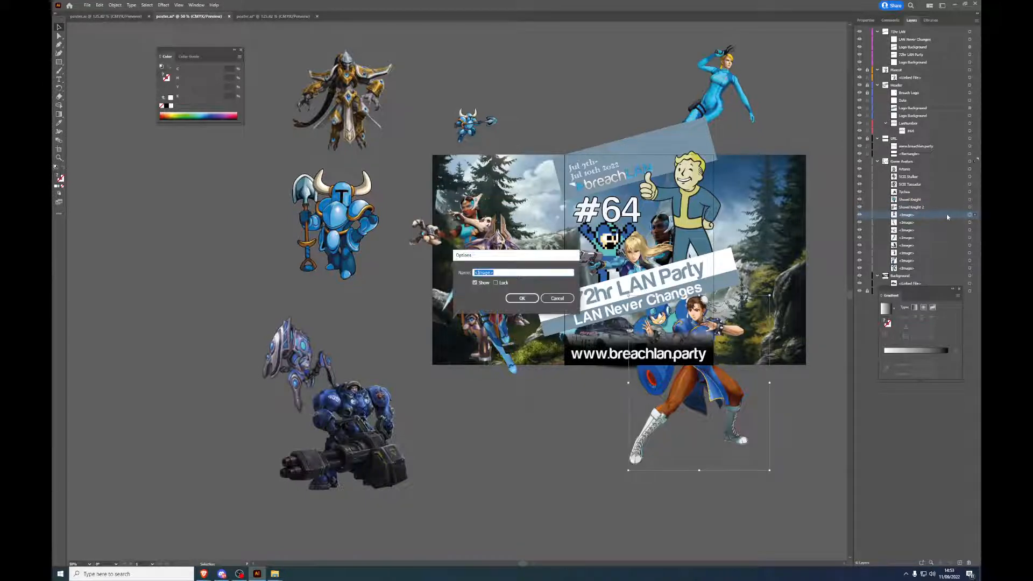
{"action": "type", "text": "Chun Li"}
{"action": "key", "text": "Return"}
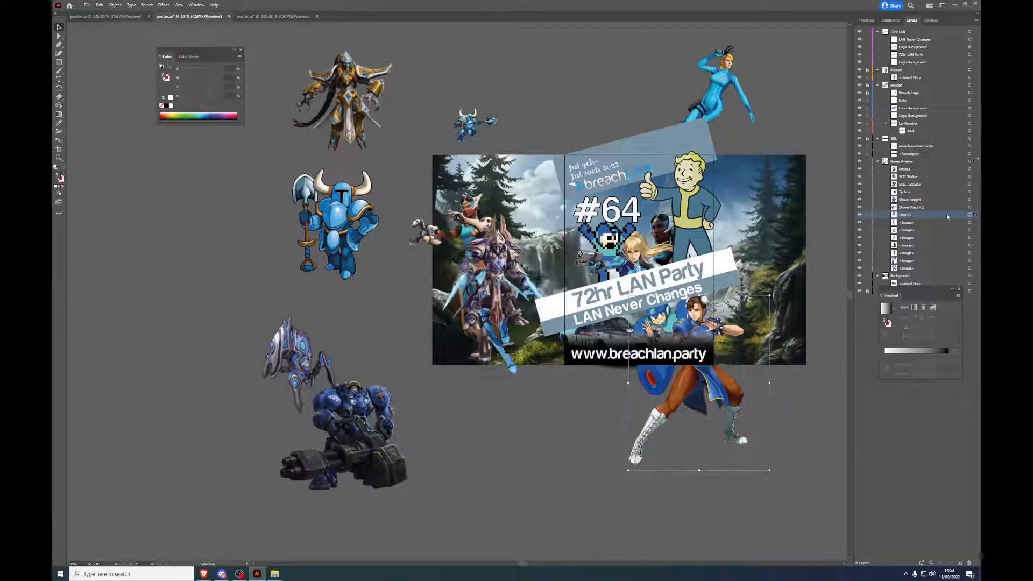
Step: Rename the Samus image hidden behind the armoured warrior as No Suit Samus
{"action": "left_click", "coordinate": [970, 223]}
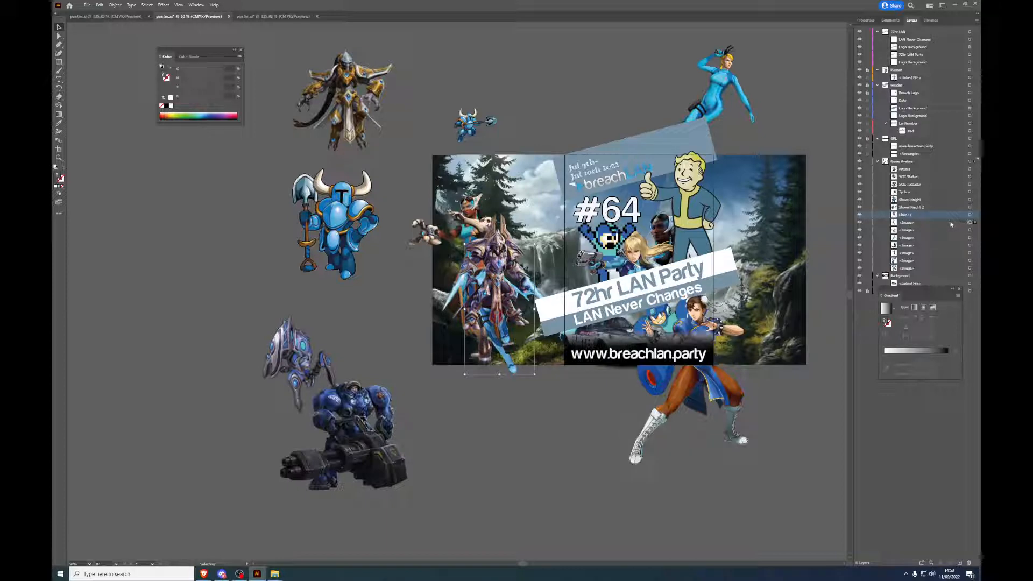
{"action": "double_click", "coordinate": [951, 223]}
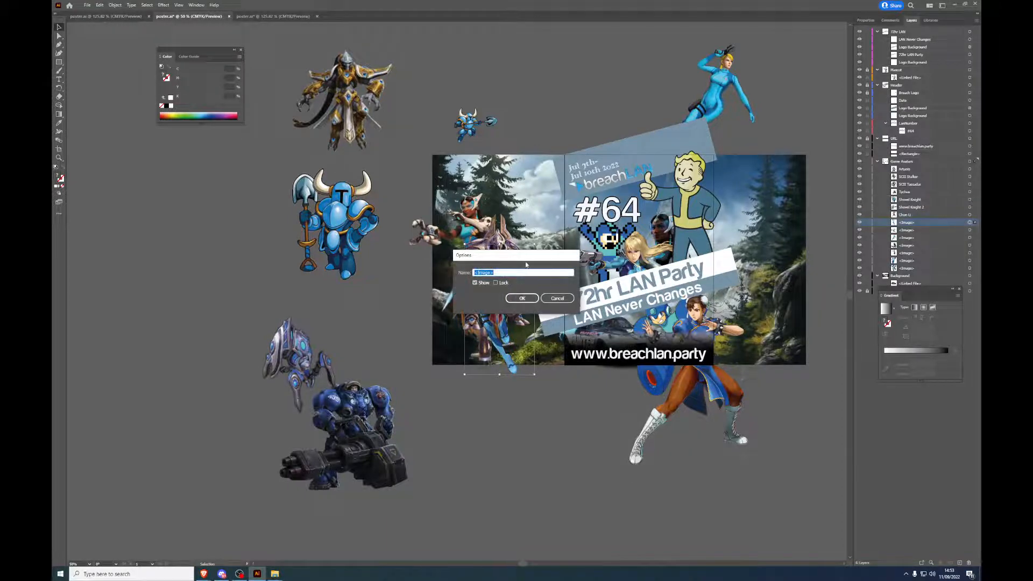
{"action": "left_click_drag", "start_coordinate": [526, 264], "coordinate": [546, 381]}
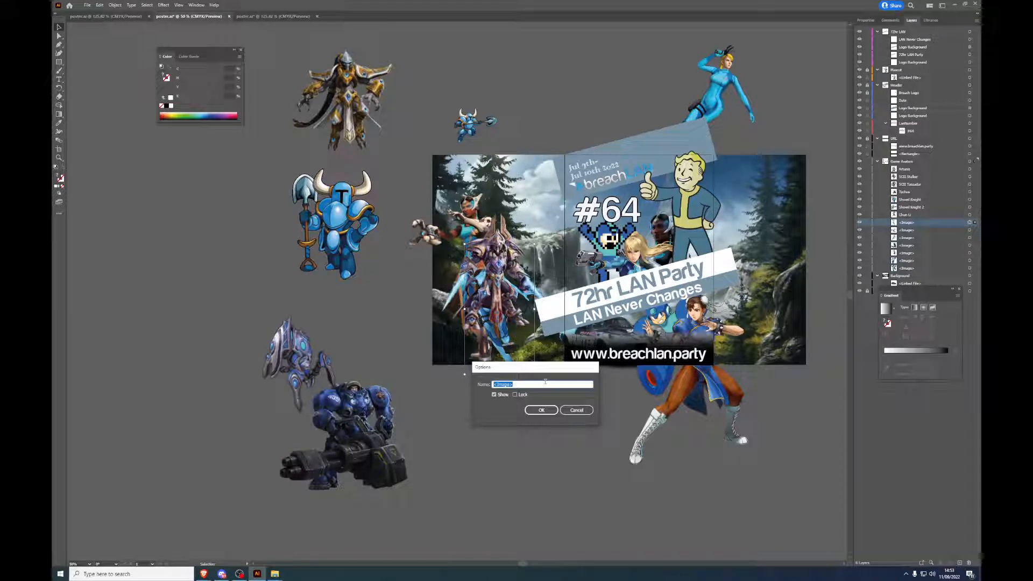
{"action": "type", "text": "Nis"}
{"action": "type", "text": "uit Samus"}
{"action": "key", "text": "Return"}
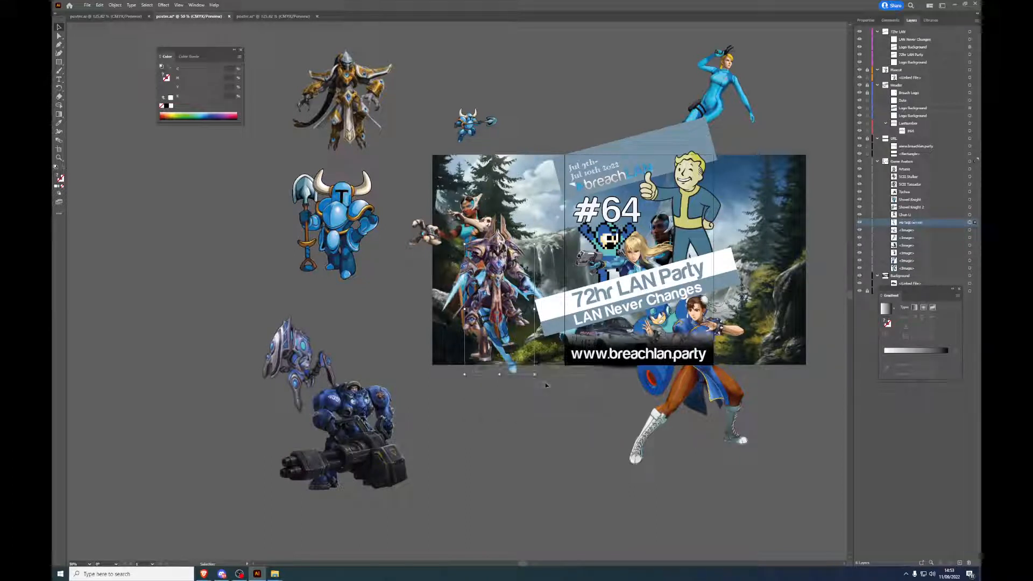
Step: Pull Samus out from behind the armoured warrior and delete her, along with the Samus standing above the poster
{"action": "left_click_drag", "start_coordinate": [512, 368], "coordinate": [502, 515]}
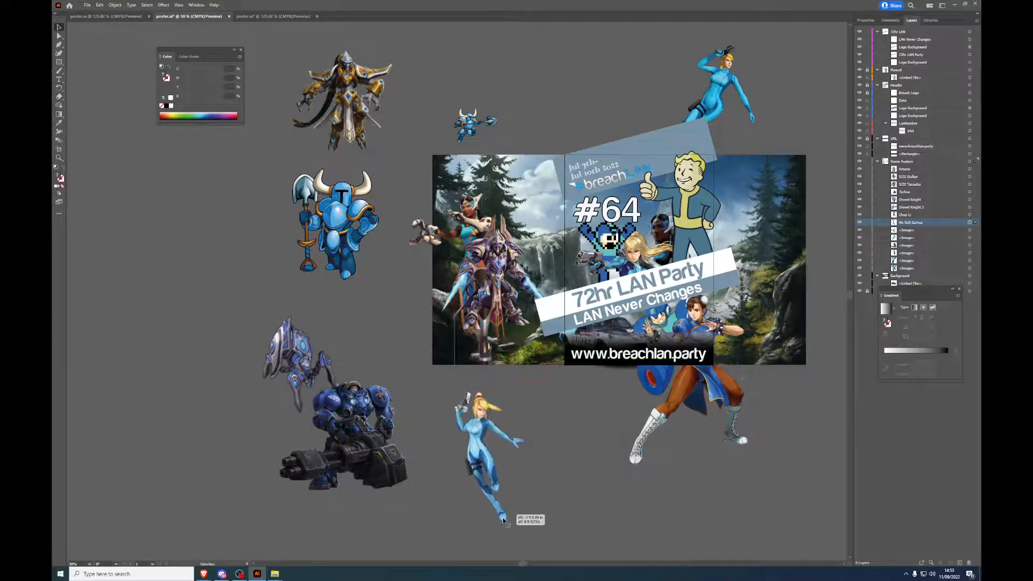
{"action": "left_click", "coordinate": [975, 231]}
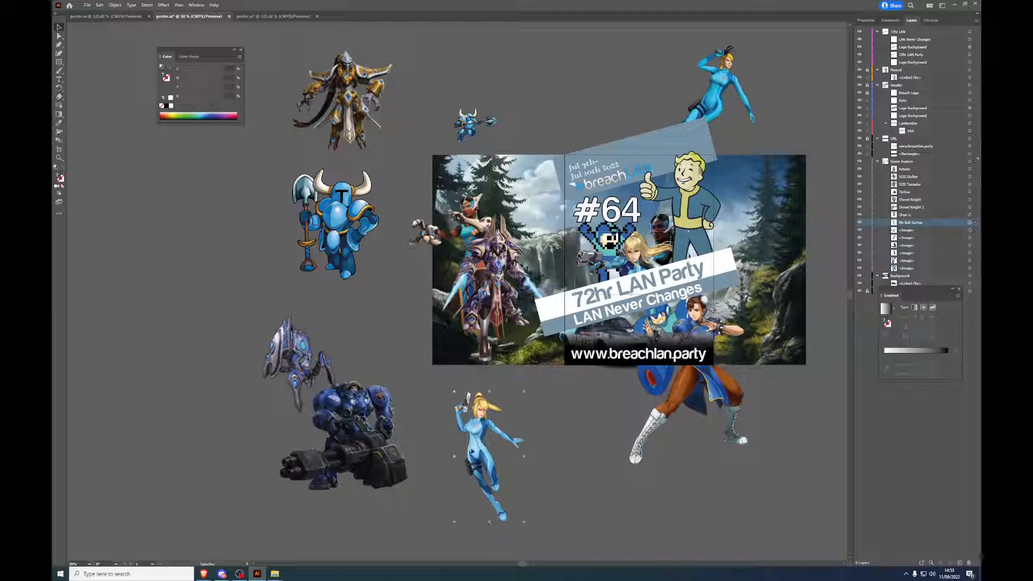
{"action": "left_click", "coordinate": [473, 450]}
{"action": "key", "text": "Delete"}
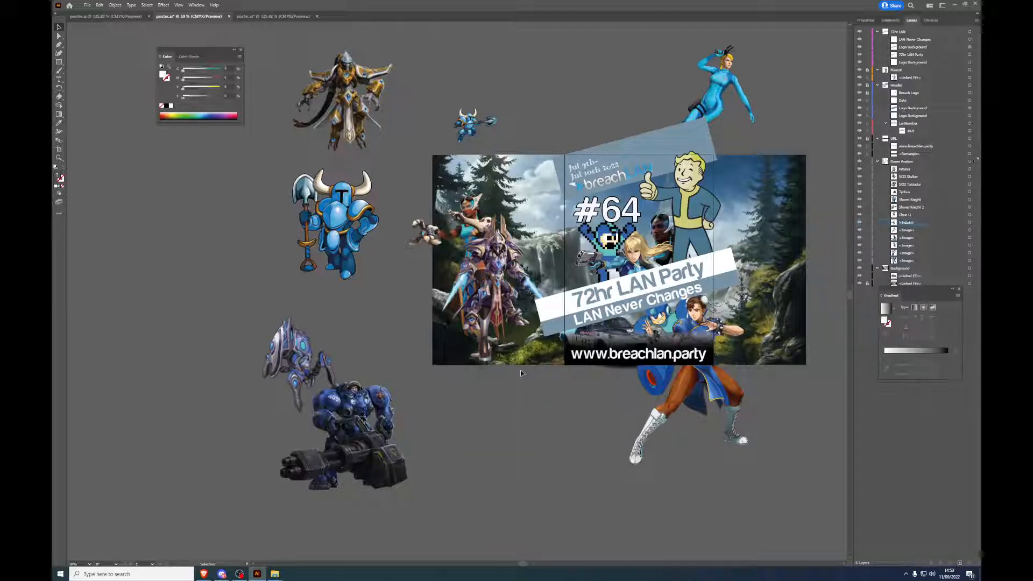
{"action": "left_click", "coordinate": [714, 99]}
{"action": "key", "text": "Delete"}
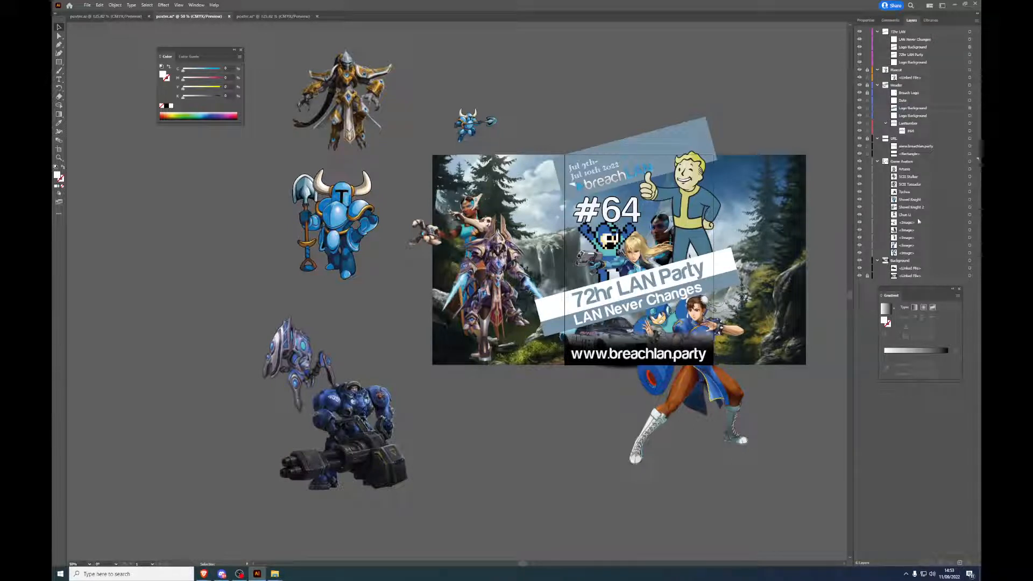
Step: Rename the remaining Samus image as No Suit Samus
{"action": "left_click", "coordinate": [976, 223]}
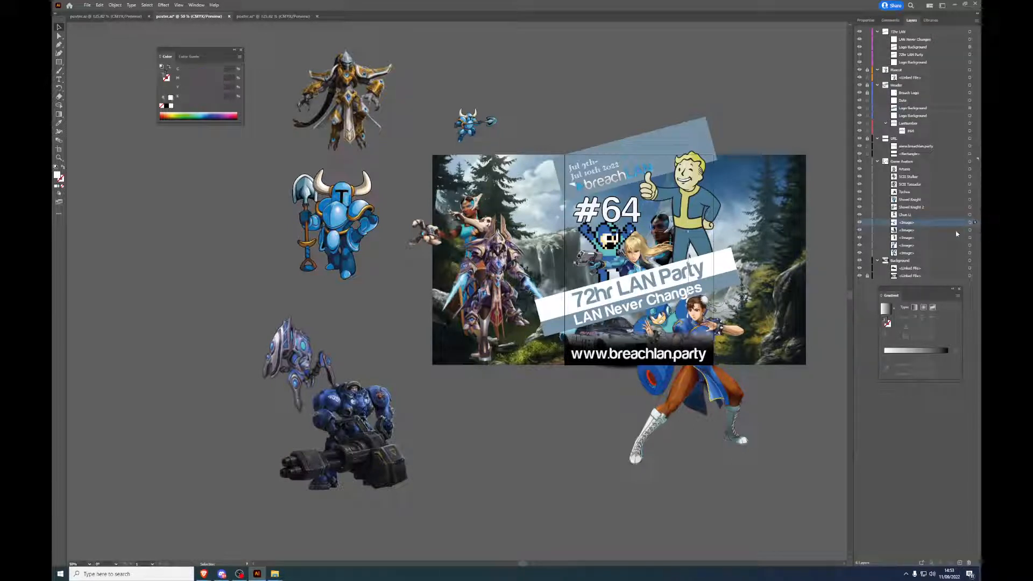
{"action": "double_click", "coordinate": [907, 226]}
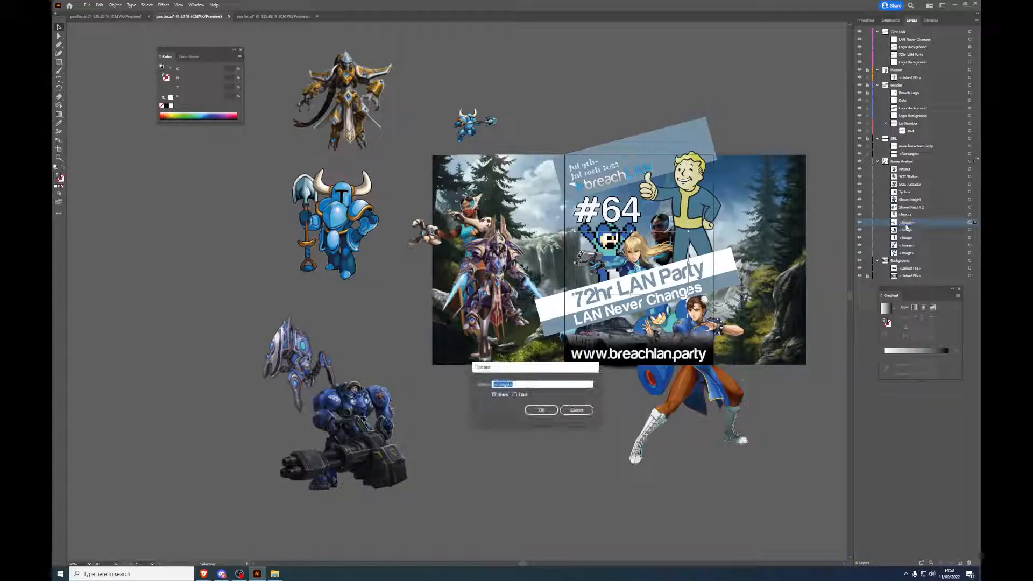
{"action": "type", "text": "N"}
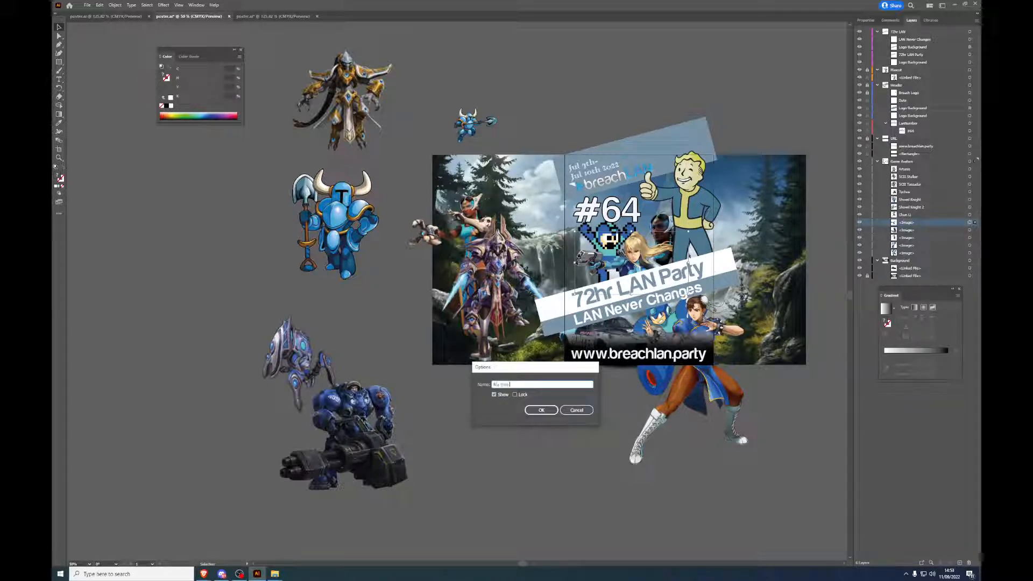
{"action": "type", "text": "o Suit Samus"}
{"action": "key", "text": "Return"}
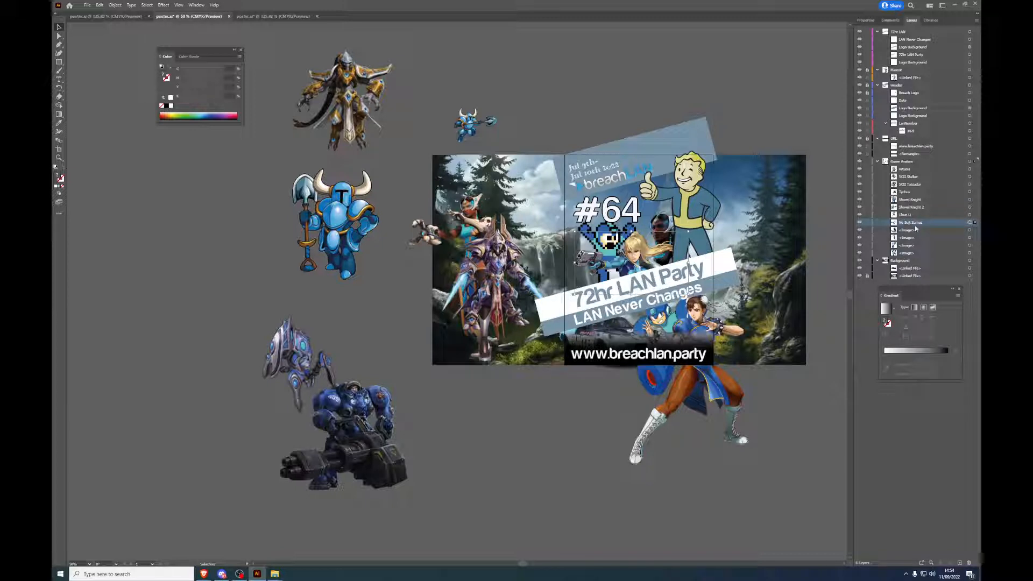
Step: Rename the unnamed image directly below No Suit Samus as Symmetry
{"action": "left_click", "coordinate": [975, 230]}
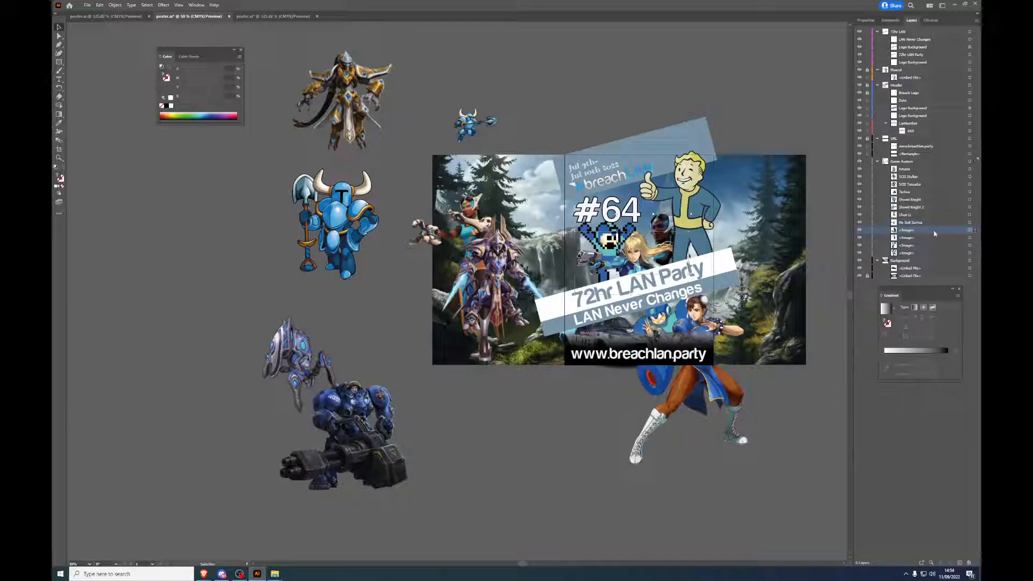
{"action": "double_click", "coordinate": [935, 233]}
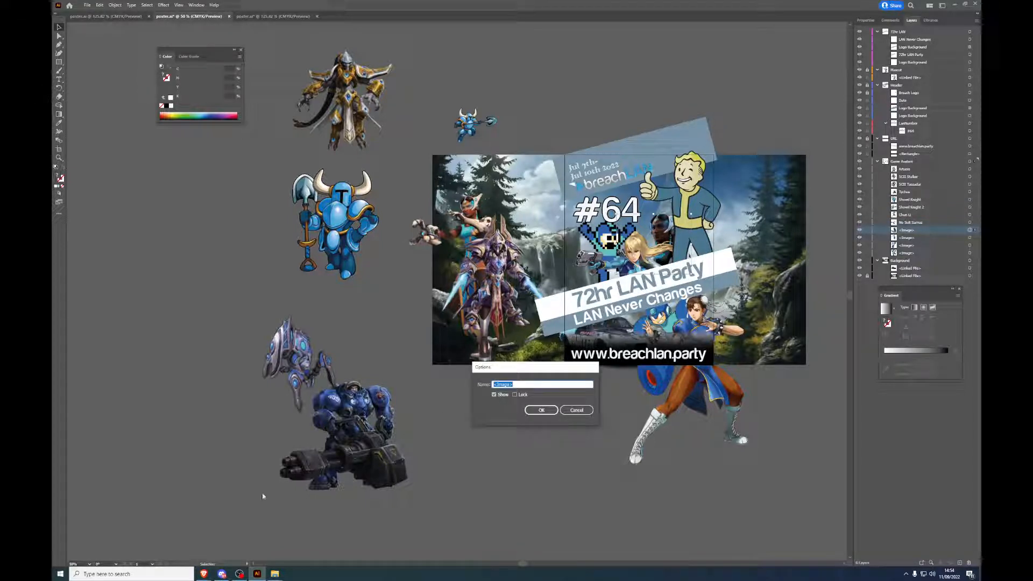
{"action": "left_click", "coordinate": [278, 578]}
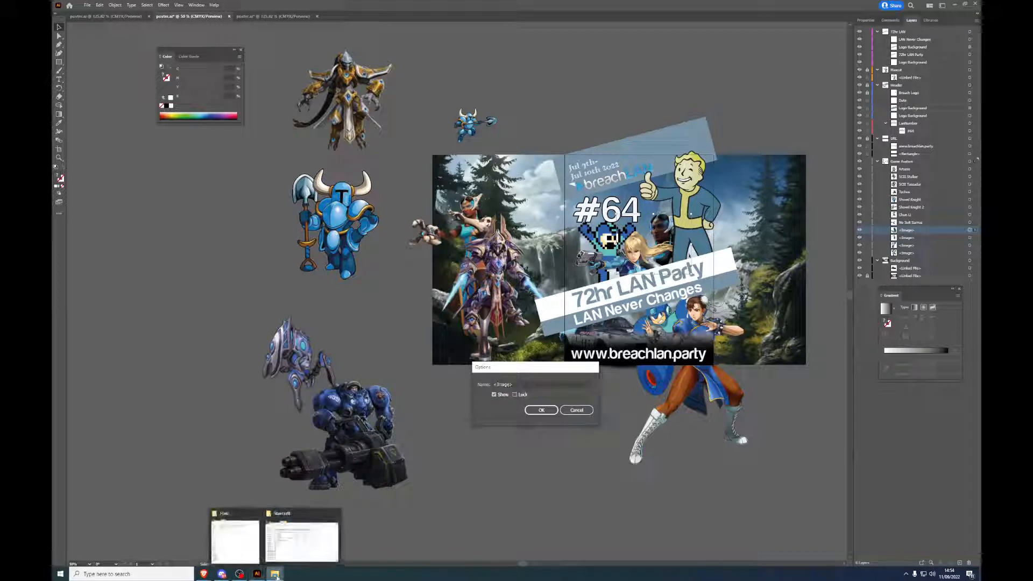
{"action": "left_click", "coordinate": [512, 383]}
{"action": "double_click", "coordinate": [512, 383]}
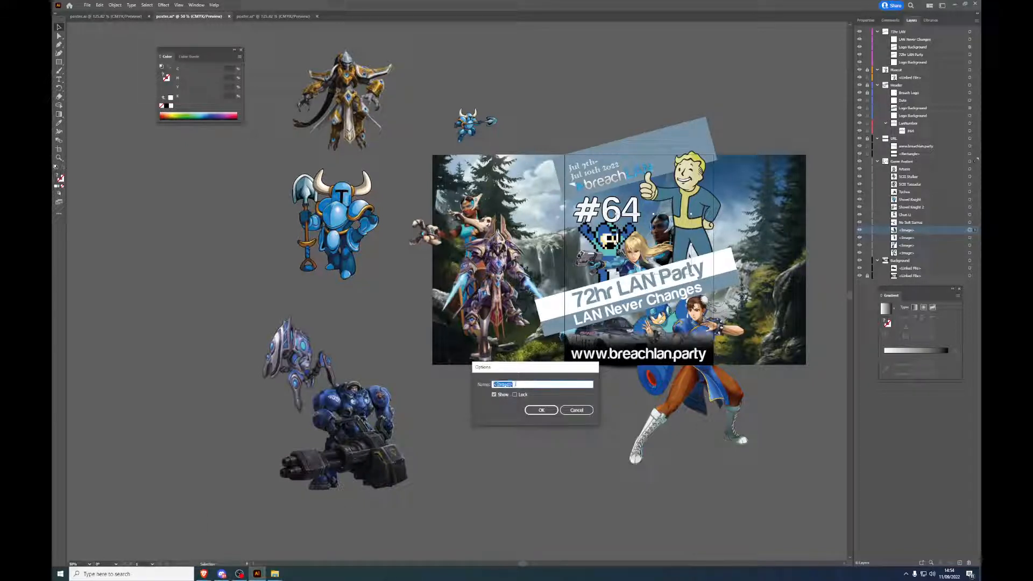
{"action": "type", "text": "Symmetry"}
{"action": "key", "text": "Return"}
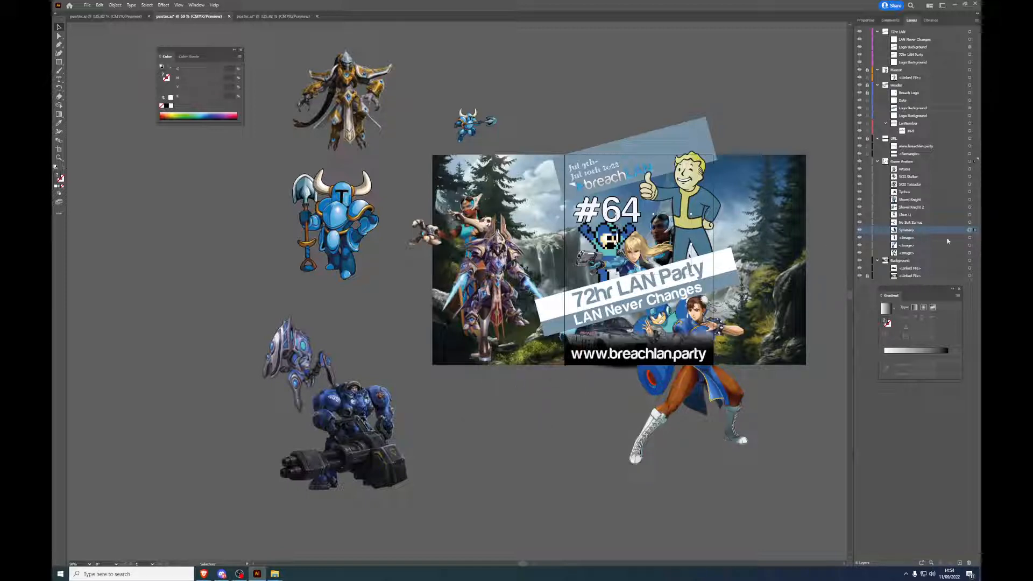
Step: Delete the full-figure Symmetra at the poster's left edge and move the armoured warrior off the poster beneath Shovel Knight
{"action": "left_click", "coordinate": [949, 239]}
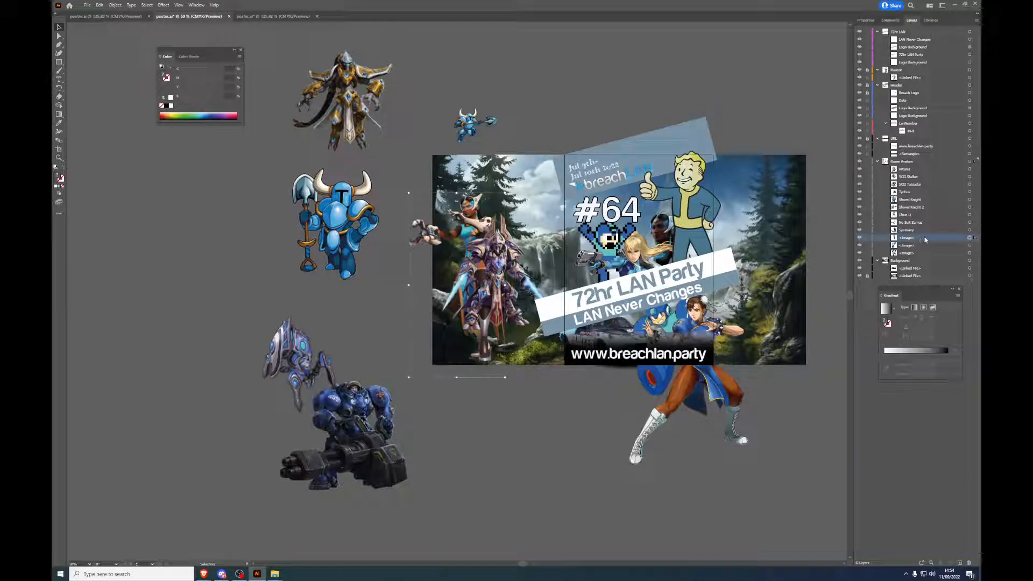
{"action": "key", "text": "Delete"}
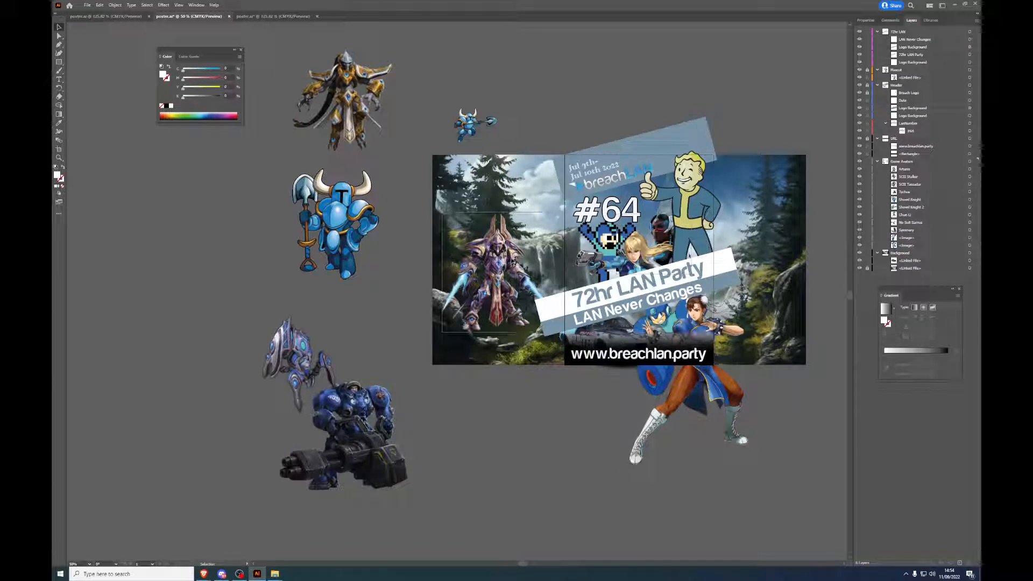
{"action": "left_click_drag", "start_coordinate": [512, 262], "coordinate": [456, 262]}
{"action": "left_click_drag", "start_coordinate": [434, 267], "coordinate": [389, 297]}
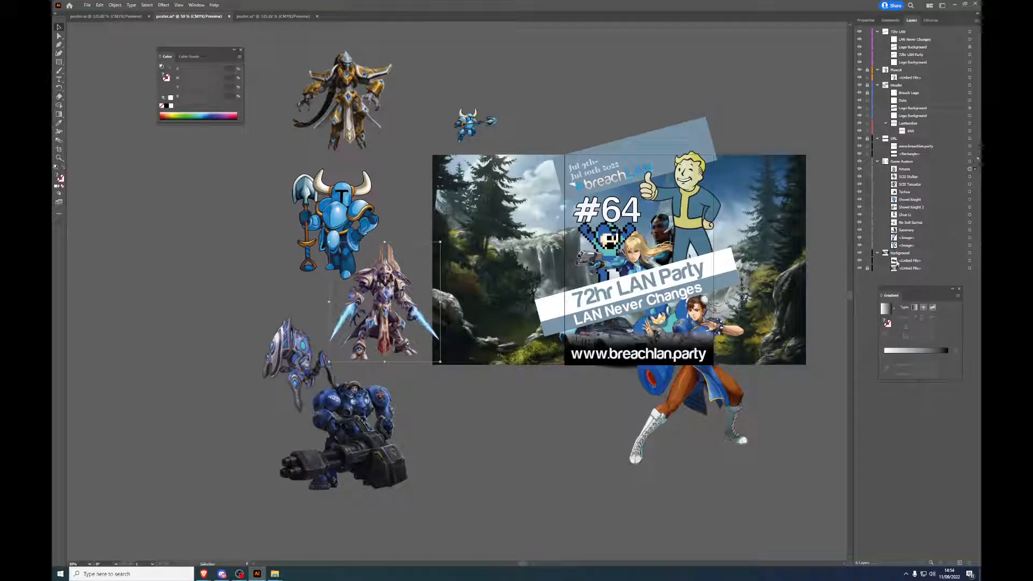
Step: Rename the bottom image in the Game Avatars layer as Megaman
{"action": "double_click", "coordinate": [934, 246]}
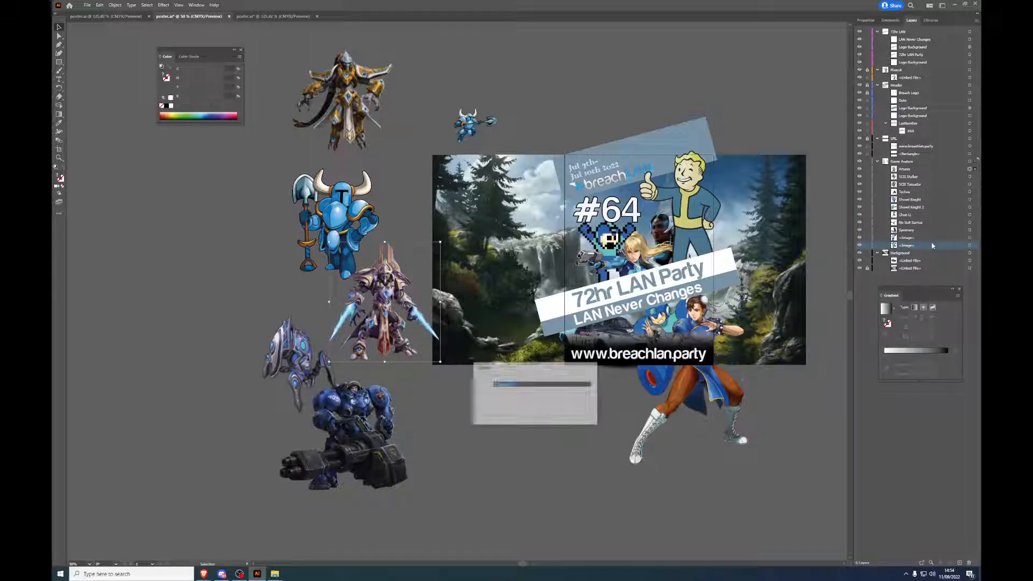
{"action": "type", "text": "Mega"}
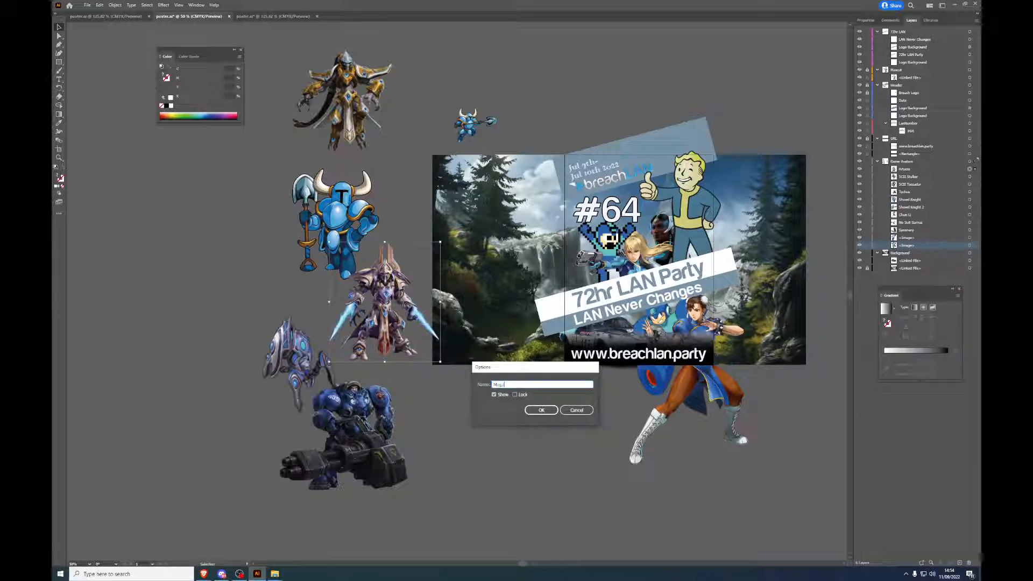
{"action": "type", "text": "man"}
{"action": "key", "text": "Return"}
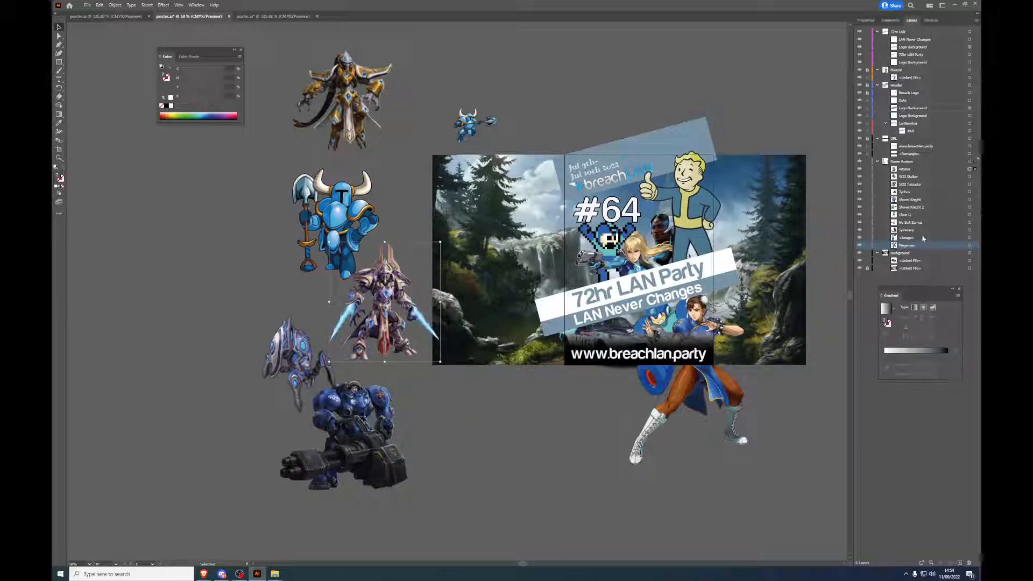
{"action": "double_click", "coordinate": [915, 238]}
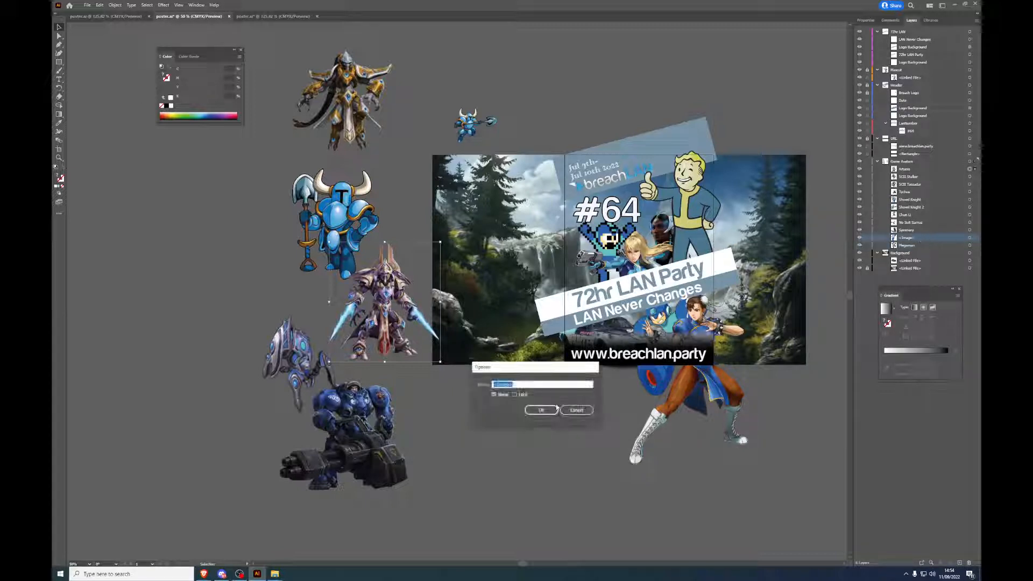
{"action": "left_click", "coordinate": [557, 408]}
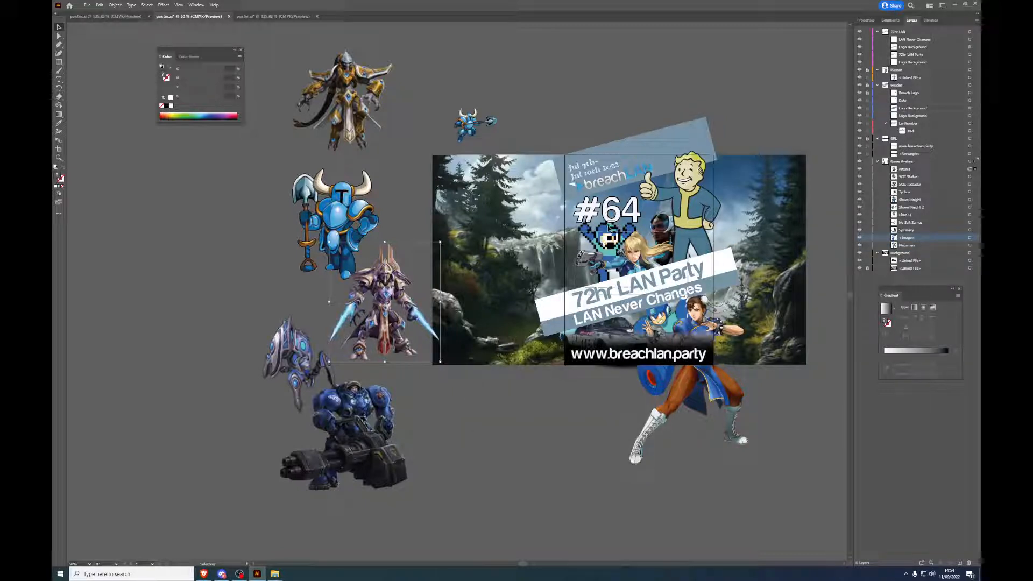
{"action": "left_click", "coordinate": [609, 228]}
{"action": "key", "text": "Delete"}
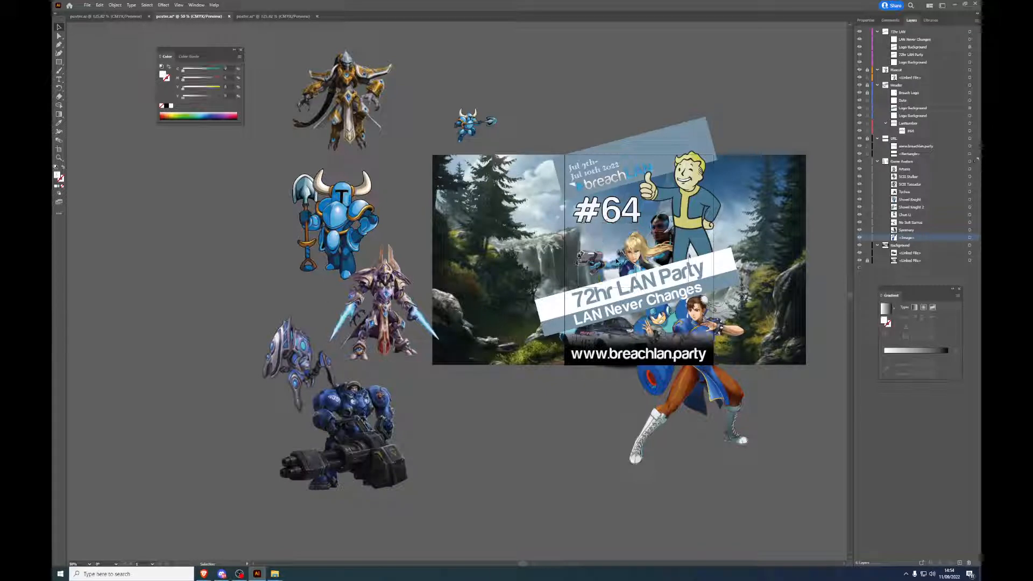
{"action": "key", "text": "ctrl+z"}
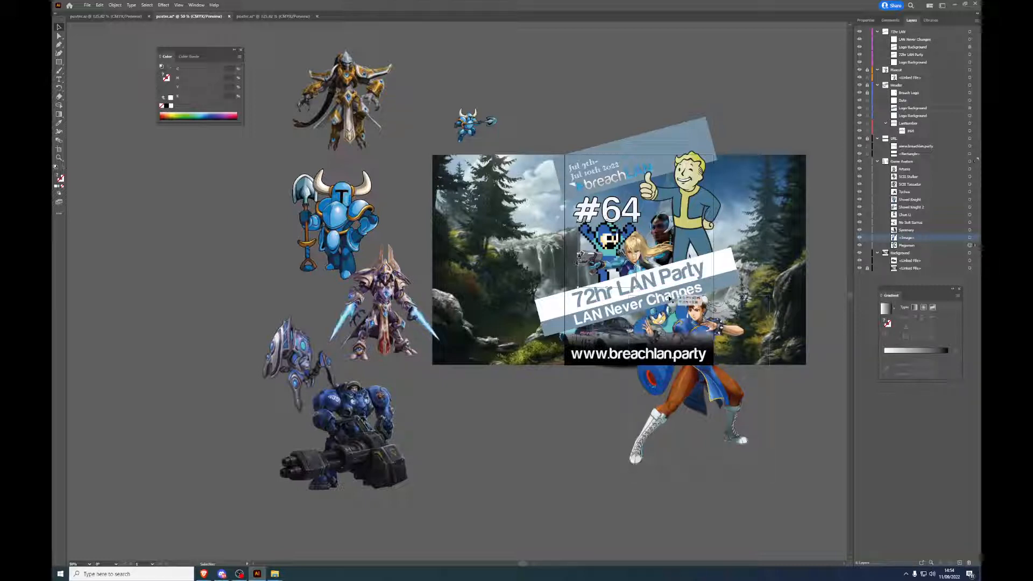
Step: Delete the unnamed Mega Man illustration placed behind Chun-Li at the poster's bottom edge
{"action": "left_click", "coordinate": [974, 238]}
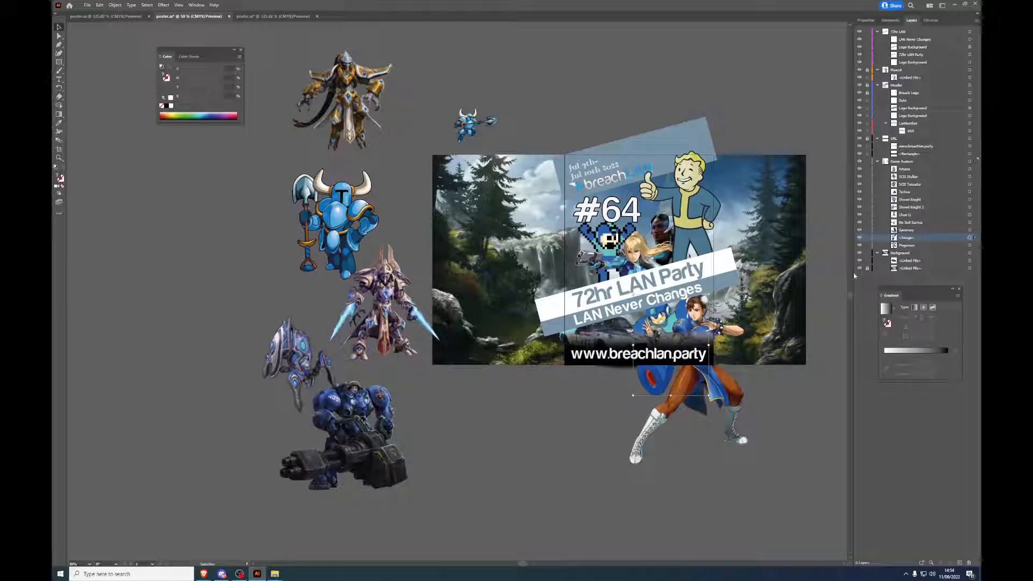
{"action": "key", "text": "Delete"}
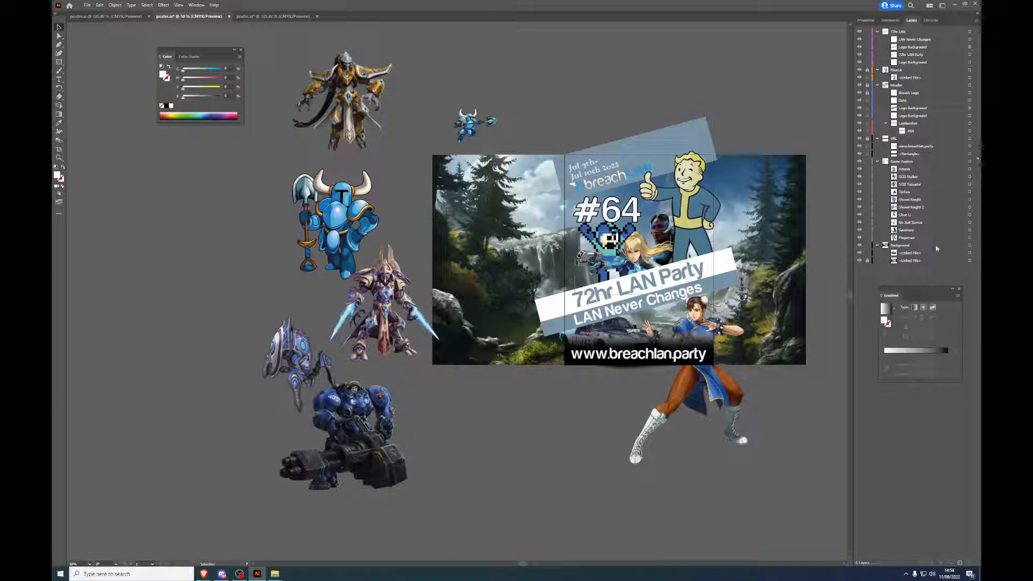
Step: Try the pixel-art Megaman beneath the banner beside Chun-Li instead of behind Samus
{"action": "left_click", "coordinate": [974, 238]}
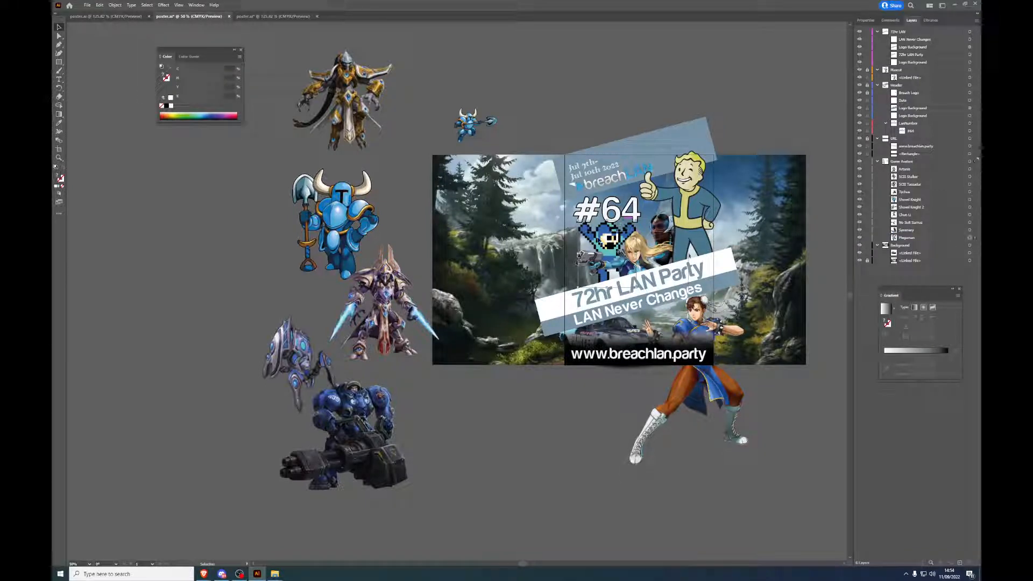
{"action": "left_click_drag", "start_coordinate": [605, 235], "coordinate": [664, 317]}
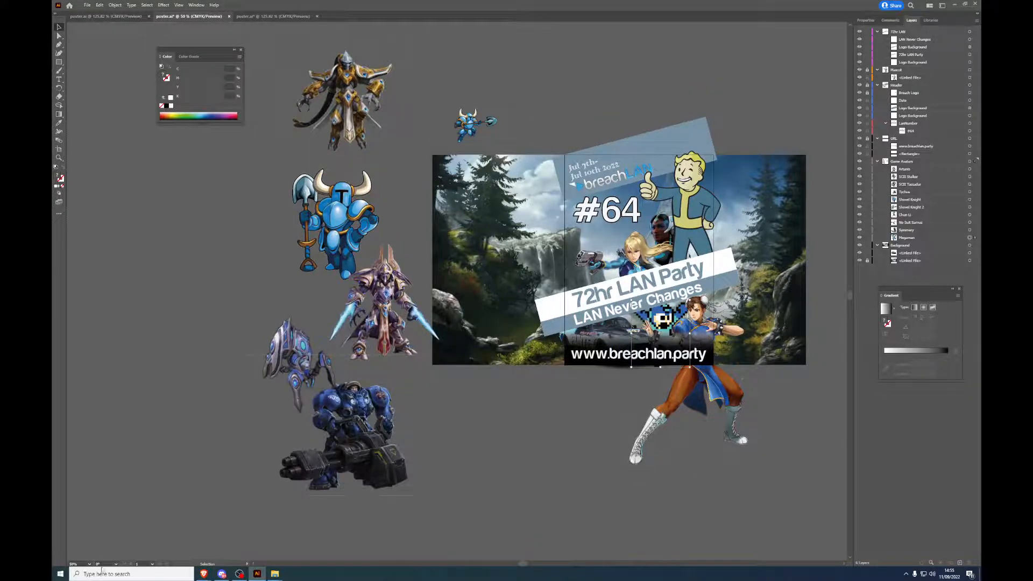
{"action": "left_click", "coordinate": [89, 564]}
{"action": "left_click", "coordinate": [96, 558]}
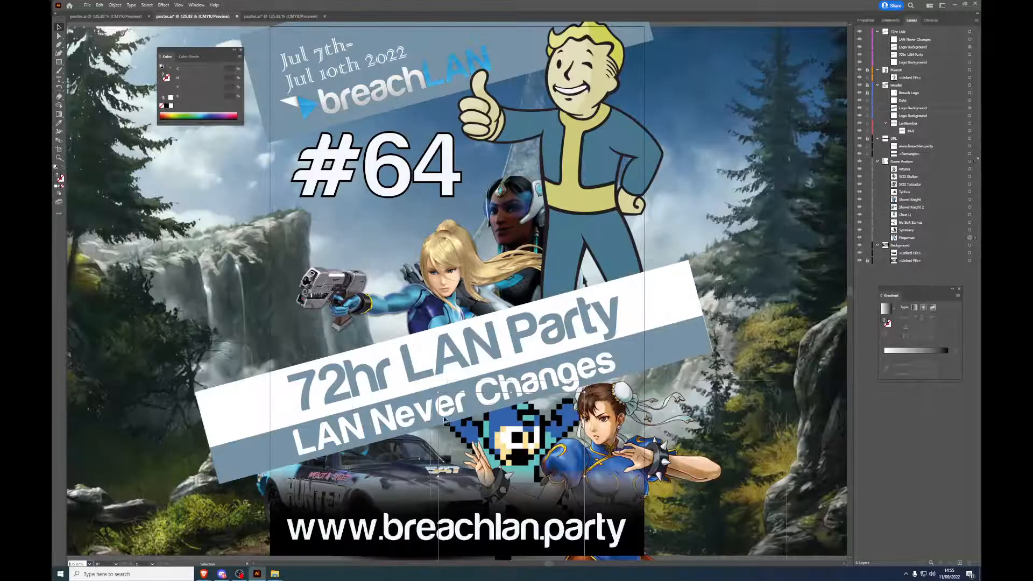
{"action": "key", "text": "ctrl"}
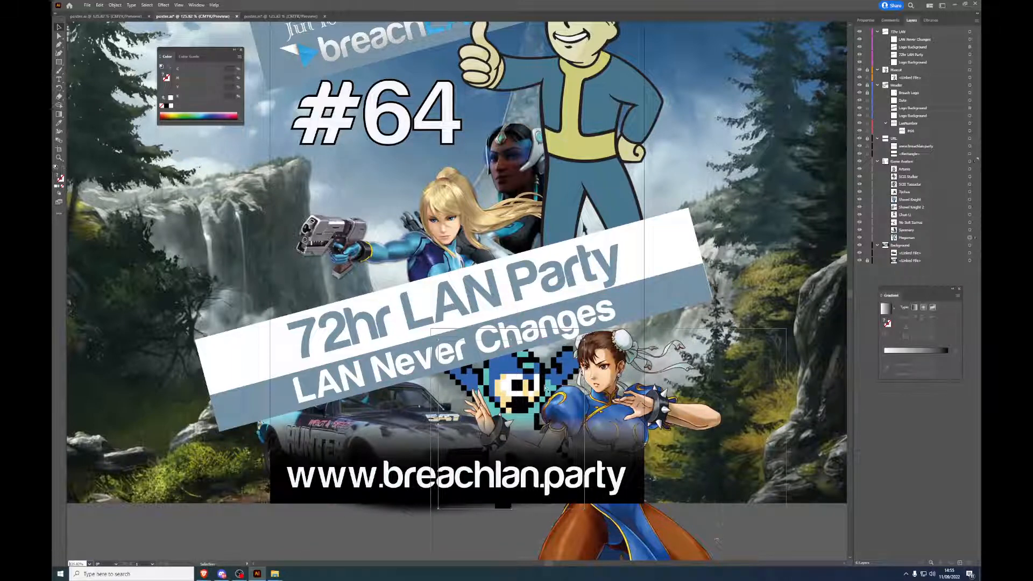
{"action": "left_click_drag", "start_coordinate": [514, 387], "coordinate": [545, 383]}
{"action": "key", "text": "ctrl+z"}
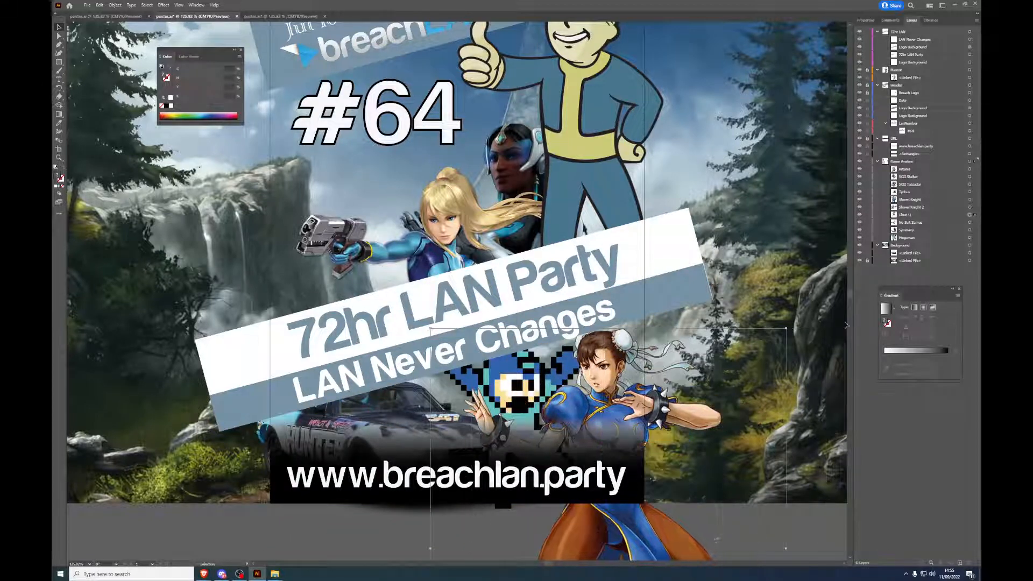
Step: Replace the pixel-art Megaman with the linked Mega Man illustration, shrunk and positioned beneath the banner beside Chun-Li
{"action": "left_click", "coordinate": [976, 238]}
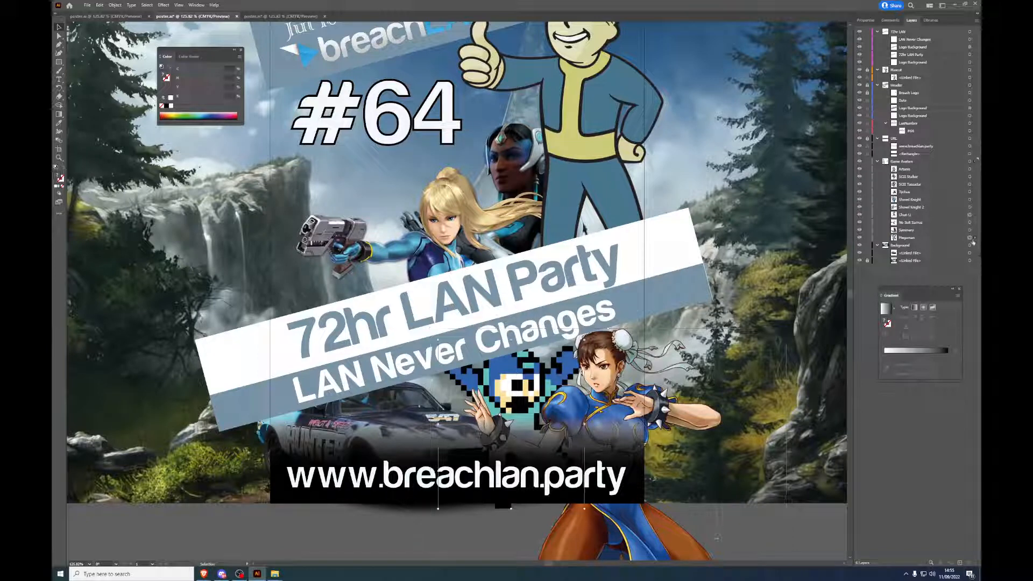
{"action": "key", "text": "Delete"}
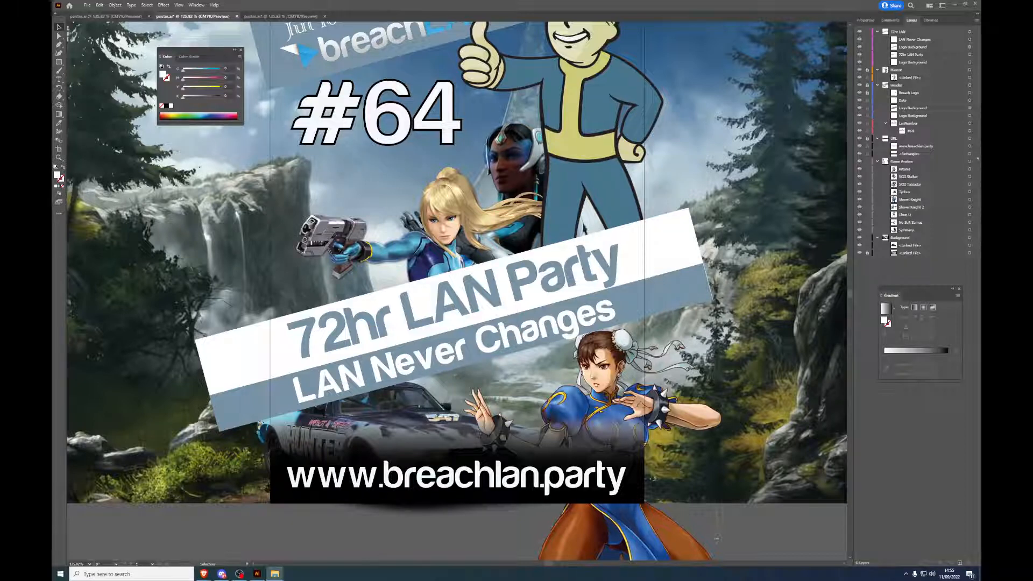
{"action": "left_click_drag", "start_coordinate": [980, 258], "coordinate": [560, 258]}
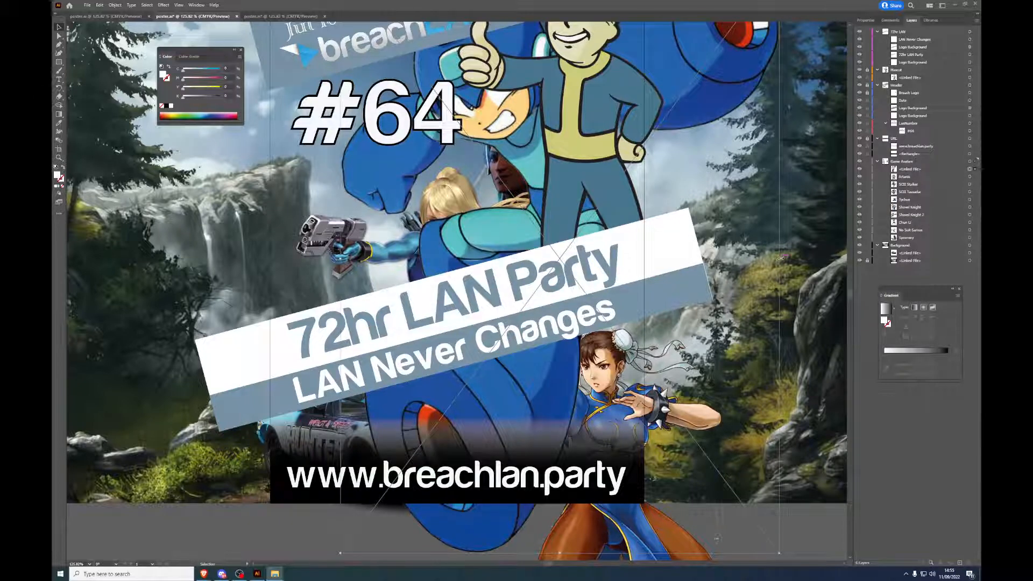
{"action": "left_click_drag", "start_coordinate": [779, 258], "coordinate": [531, 259]}
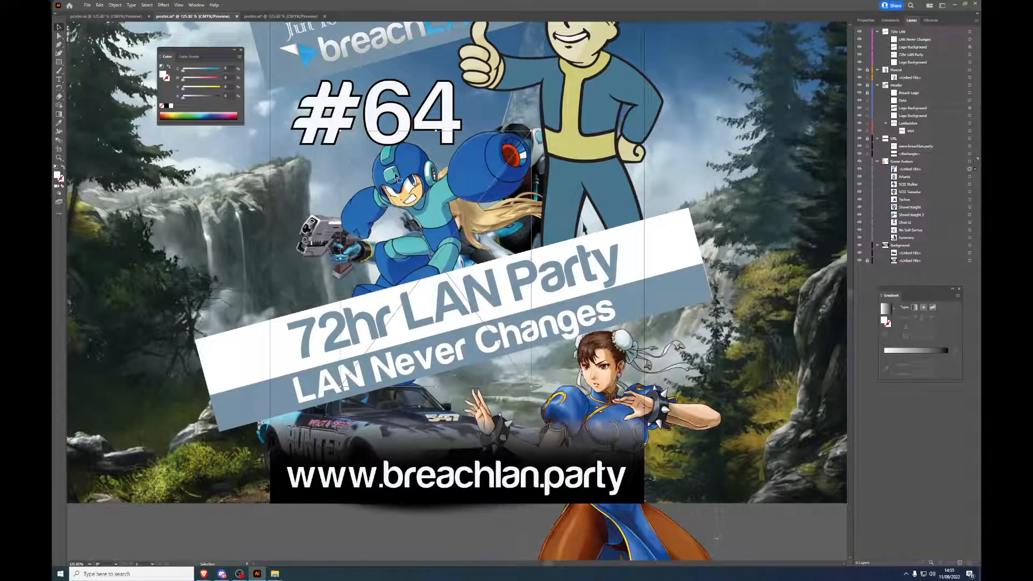
{"action": "left_click_drag", "start_coordinate": [397, 177], "coordinate": [488, 390]}
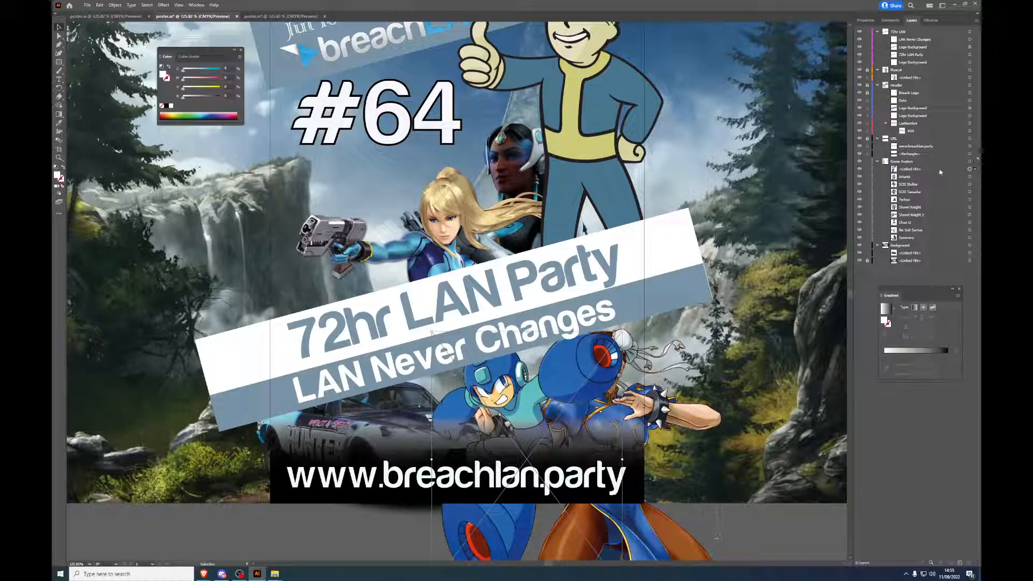
Step: Reorder the new Mega Man image to sit directly below No Suit Samus in its layer and rename it Megaman
{"action": "left_click_drag", "start_coordinate": [932, 170], "coordinate": [924, 236]}
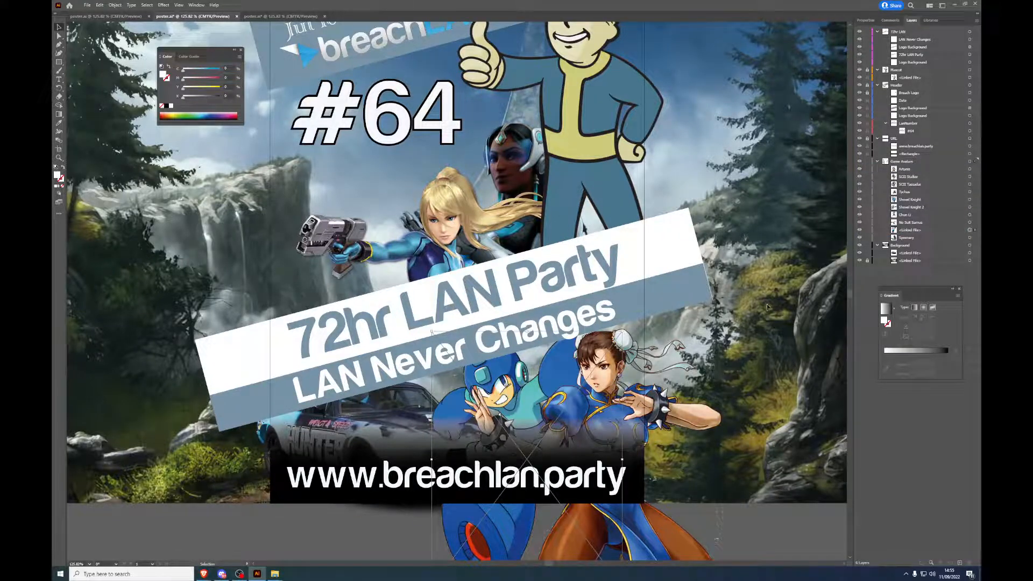
{"action": "double_click", "coordinate": [902, 230]}
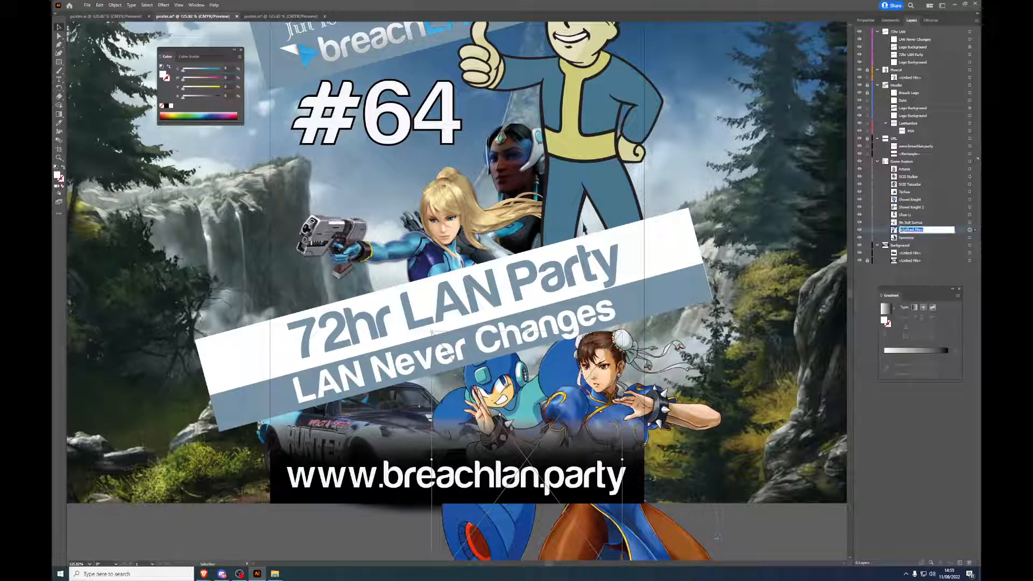
{"action": "type", "text": "Megaman"}
{"action": "key", "text": "Return"}
Step: Embed the linked Megaman image in the document and save the poster
{"action": "left_click", "coordinate": [866, 20]}
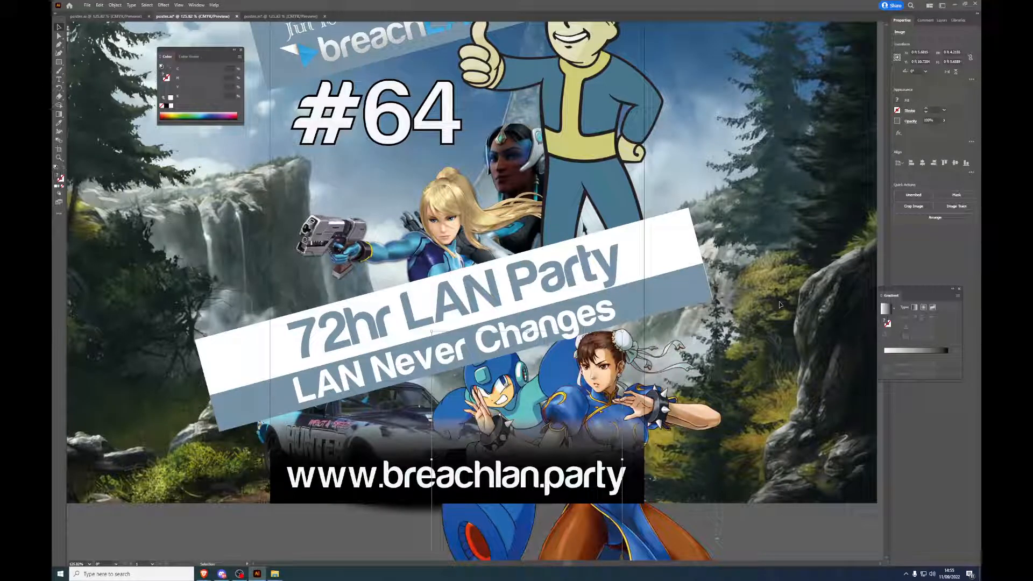
{"action": "left_click", "coordinate": [90, 6]}
{"action": "left_click", "coordinate": [107, 76]}
Step: Shift Chun-Li and Megaman slightly to the right beneath the banner
{"action": "left_click_drag", "start_coordinate": [461, 355], "coordinate": [533, 393]}
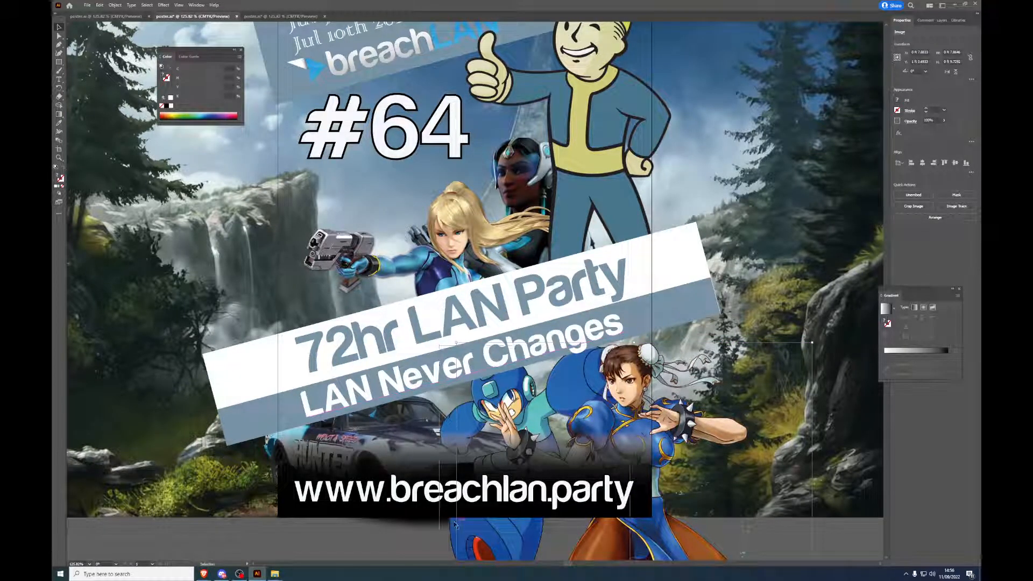
{"action": "left_click_drag", "start_coordinate": [457, 525], "coordinate": [493, 523]}
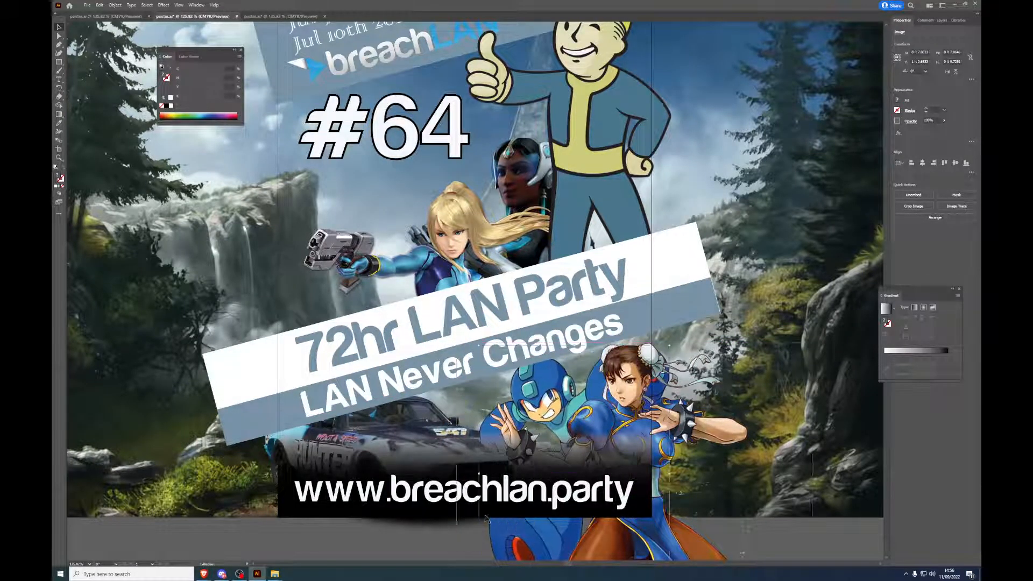
Step: Enlarge the car beneath the banner and move it slightly right and down, behind the website address bar
{"action": "left_click_drag", "start_coordinate": [580, 362], "coordinate": [610, 345]}
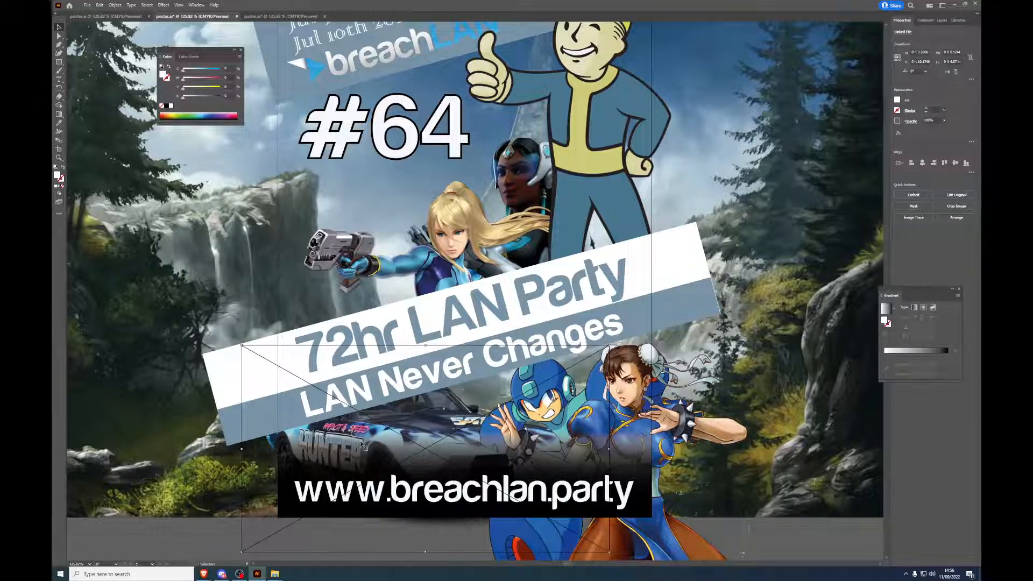
{"action": "left_click_drag", "start_coordinate": [362, 446], "coordinate": [401, 461]}
{"action": "left_click", "coordinate": [210, 527]}
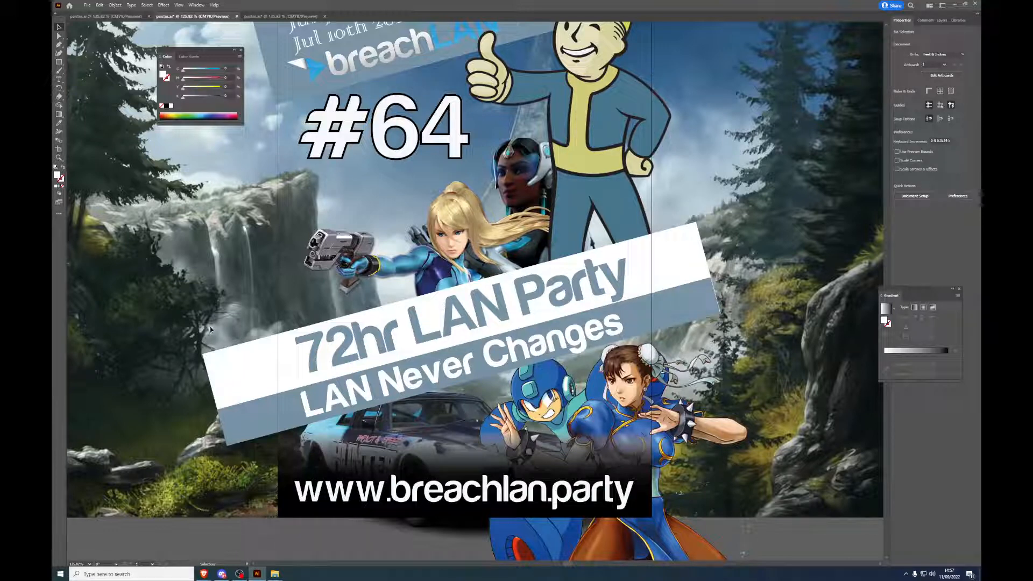
Step: Enlarge the Symmetra portrait between the #64 and the Vault Boy
{"action": "left_click_drag", "start_coordinate": [248, 285], "coordinate": [305, 357]}
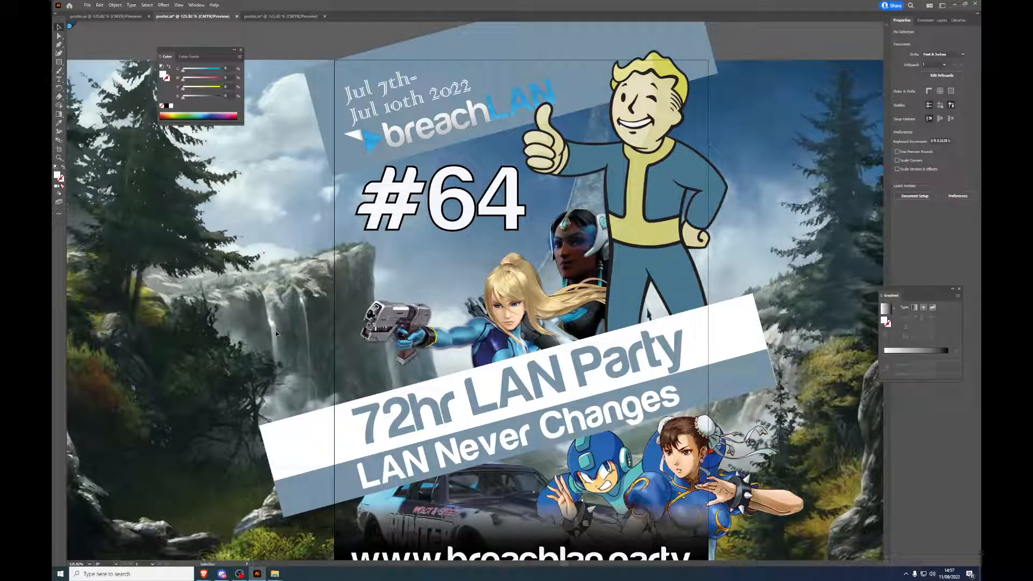
{"action": "left_click", "coordinate": [558, 217]}
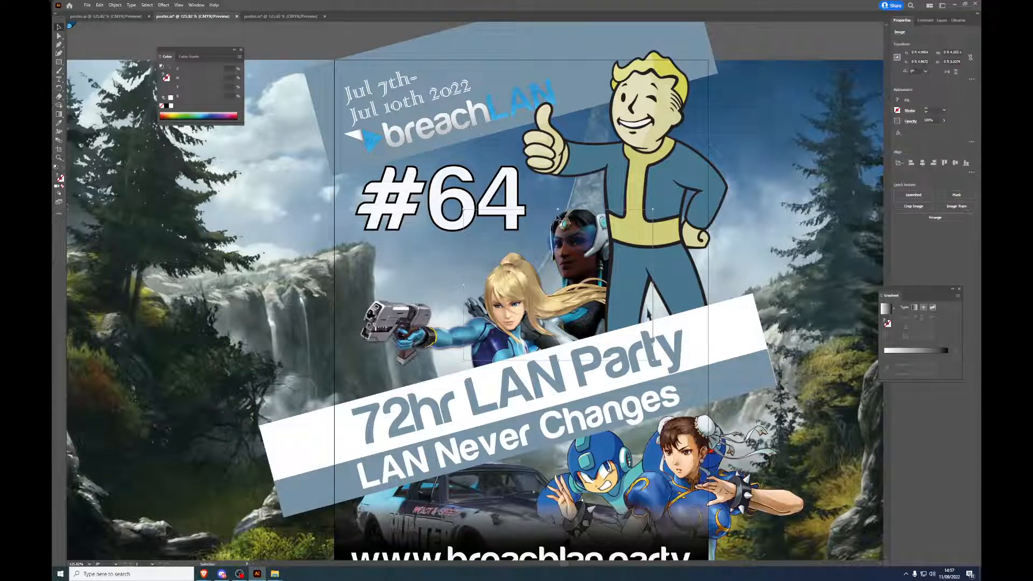
{"action": "mouse_move", "coordinate": [558, 208]}
{"action": "left_mouse_down"}
{"action": "mouse_move", "coordinate": [564, 173]}
{"action": "mouse_move", "coordinate": [554, 204]}
{"action": "left_mouse_up"}
Step: Move Samus to the left above the banner and reflect her horizontally so the gun points right
{"action": "left_click_drag", "start_coordinate": [509, 298], "coordinate": [446, 274]}
{"action": "right_click", "coordinate": [444, 274]}
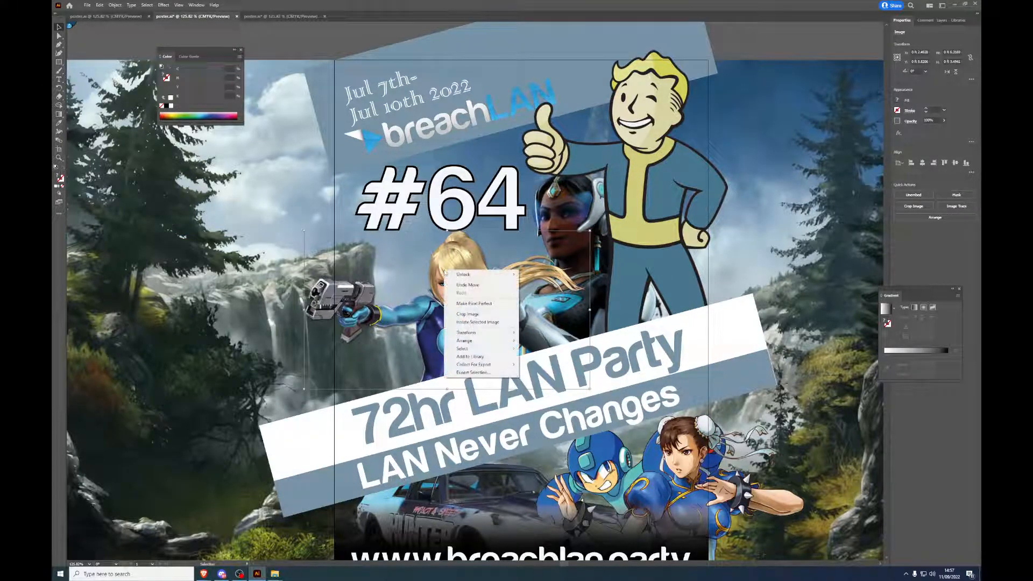
{"action": "mouse_move", "coordinate": [485, 333]}
{"action": "left_click", "coordinate": [538, 359]}
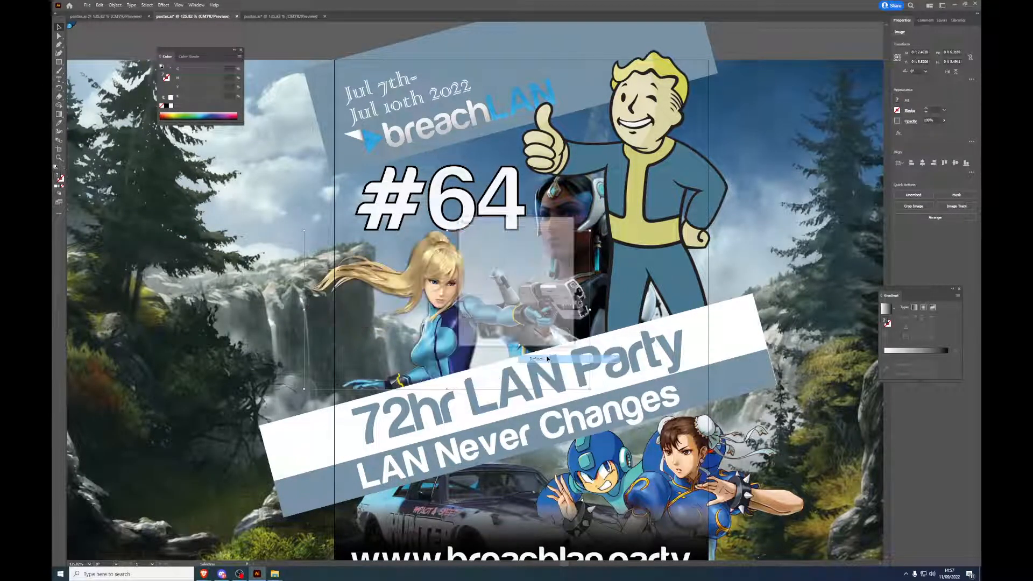
{"action": "left_click", "coordinate": [517, 333]}
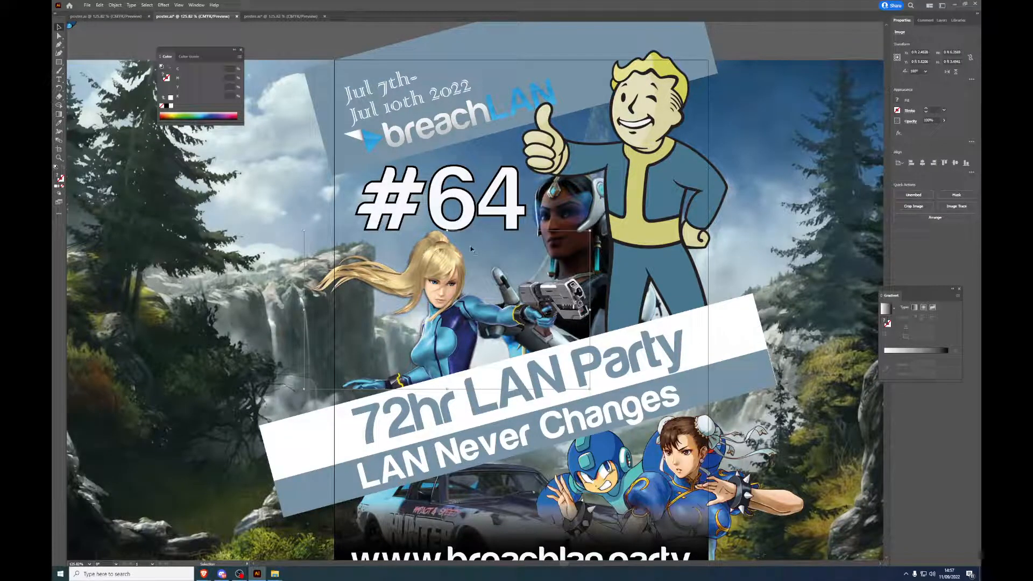
Step: Enlarge Samus and position her below the #64, overlapping Symmetra's lower body
{"action": "left_click_drag", "start_coordinate": [448, 232], "coordinate": [466, 179]}
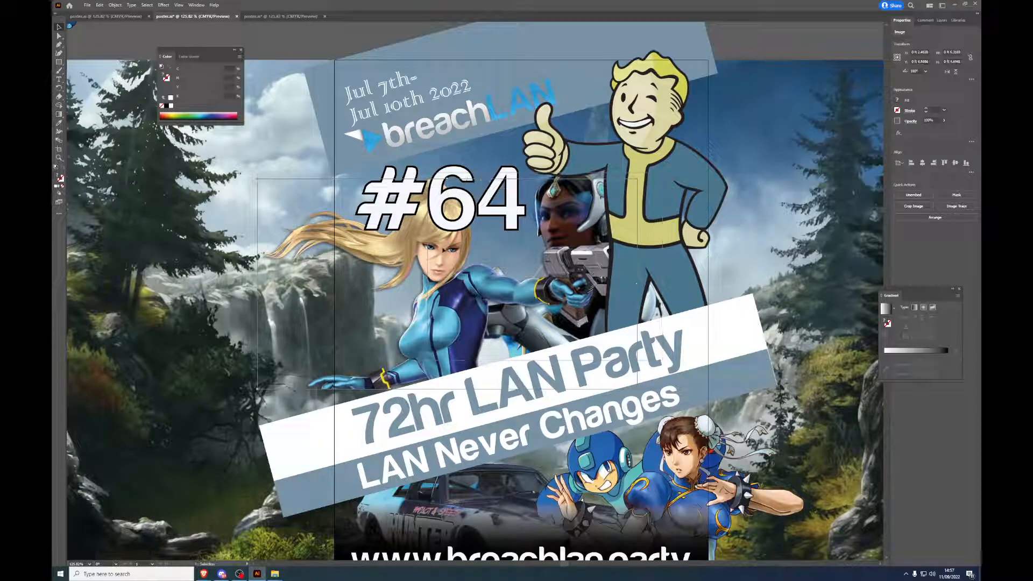
{"action": "left_click_drag", "start_coordinate": [449, 263], "coordinate": [371, 331]}
{"action": "left_click", "coordinate": [244, 207]}
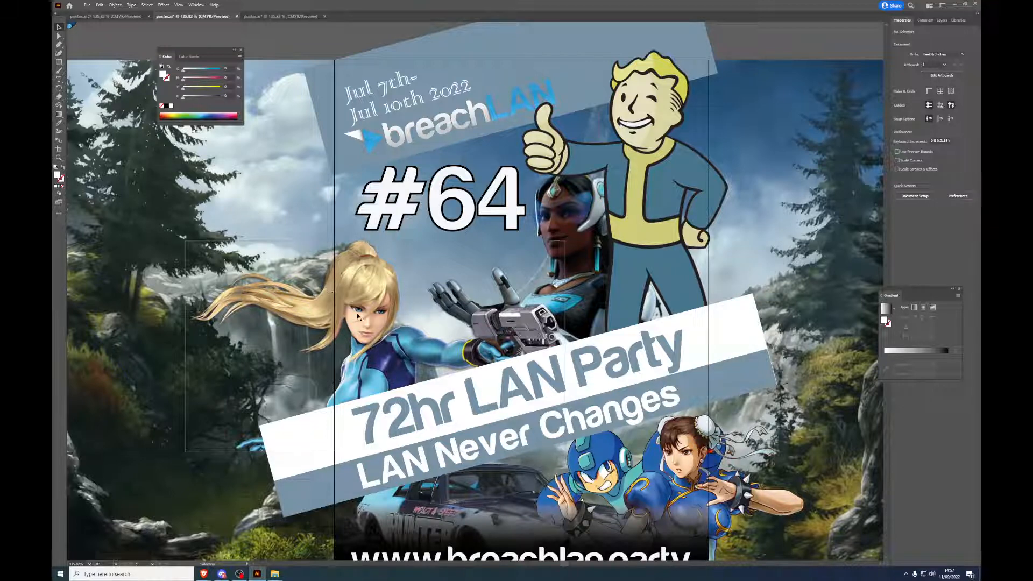
{"action": "left_click_drag", "start_coordinate": [358, 317], "coordinate": [495, 291]}
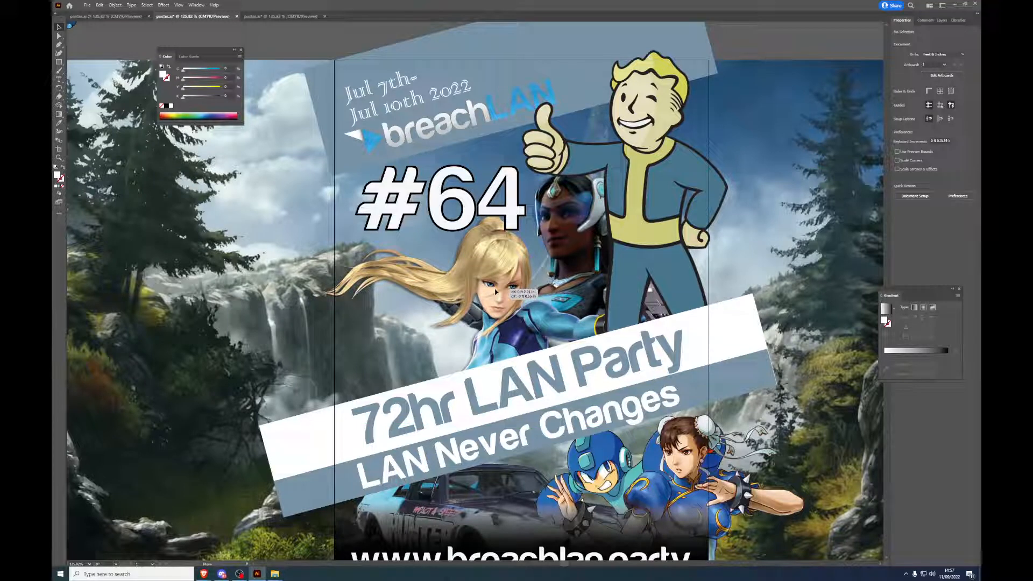
{"action": "left_click_drag", "start_coordinate": [495, 292], "coordinate": [495, 292]}
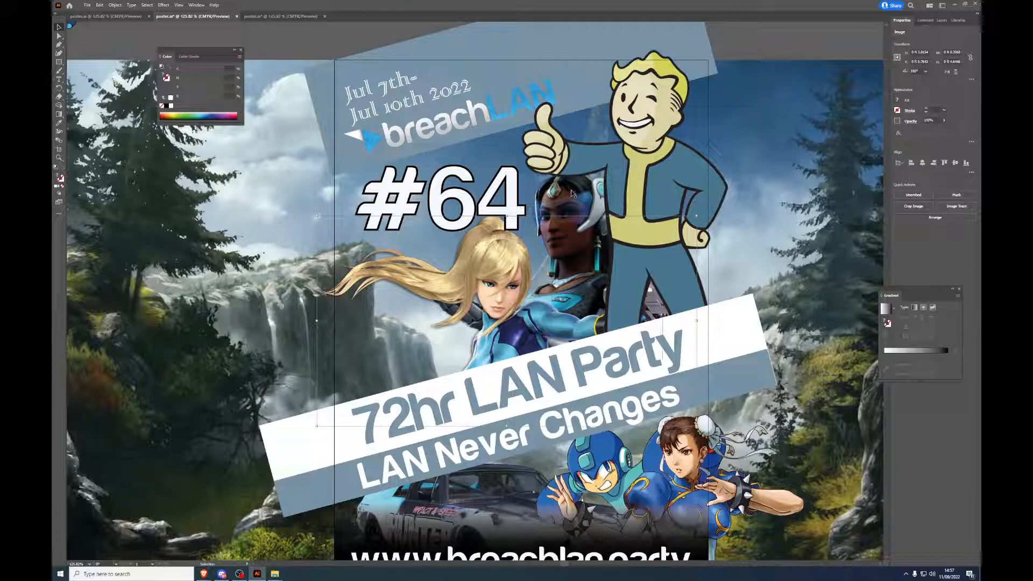
Step: Place an enlarged Samus directly beside the Vault Boy and move Symmetra to her left, beneath the #64
{"action": "left_click_drag", "start_coordinate": [573, 194], "coordinate": [236, 252]}
{"action": "left_click_drag", "start_coordinate": [509, 291], "coordinate": [582, 232]}
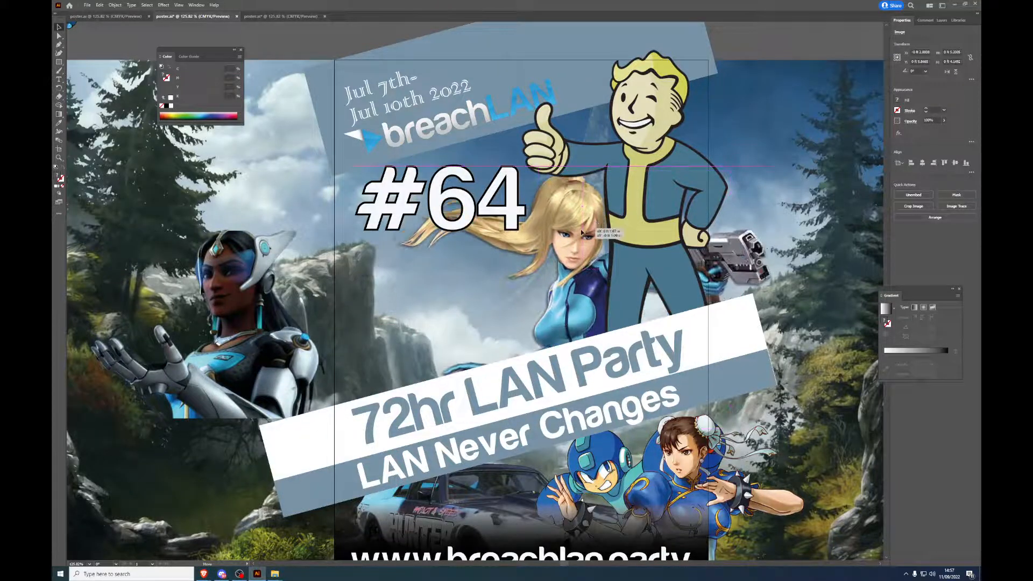
{"action": "left_click_drag", "start_coordinate": [393, 273], "coordinate": [320, 273]}
{"action": "left_click_drag", "start_coordinate": [519, 281], "coordinate": [543, 302]}
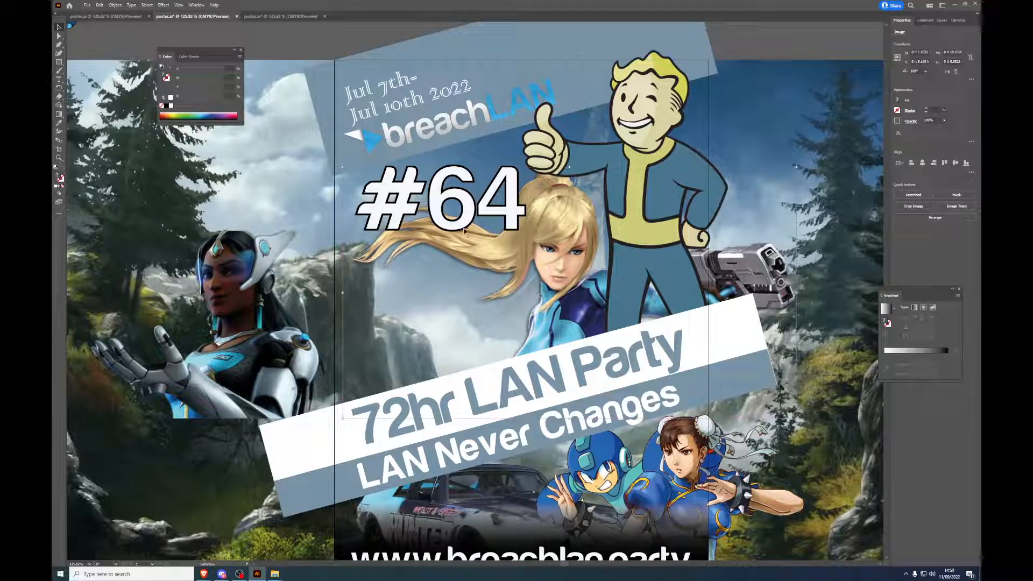
{"action": "left_click_drag", "start_coordinate": [230, 270], "coordinate": [475, 289]}
{"action": "left_click", "coordinate": [239, 265]}
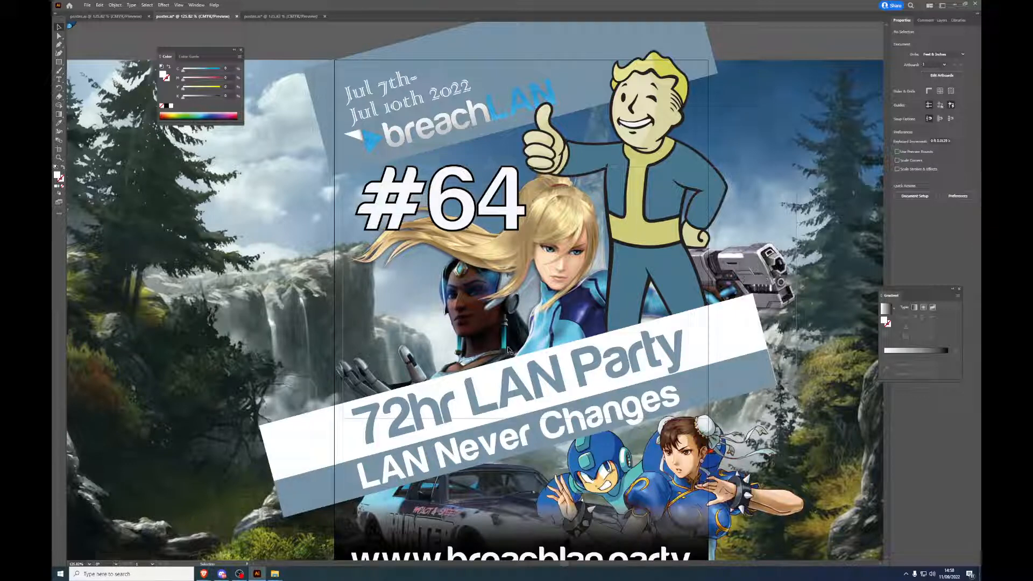
Step: View the whole poster together with the unused character images parked beside it
{"action": "scroll", "coordinate": [473, 249], "scroll_direction": "down", "scroll_amount": 2}
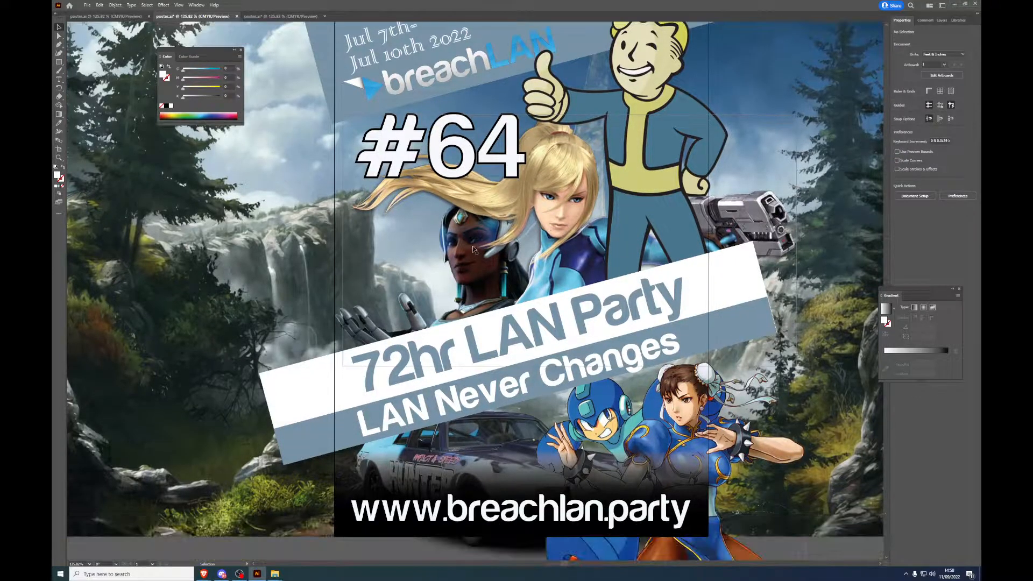
{"action": "scroll", "coordinate": [174, 458], "scroll_direction": "down", "scroll_amount": 1}
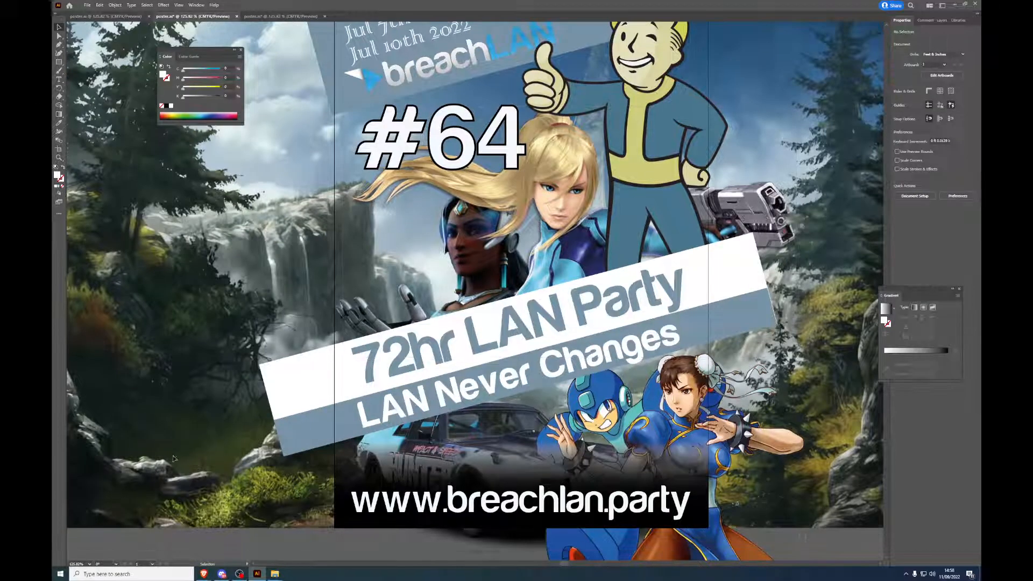
{"action": "left_click", "coordinate": [89, 564]}
{"action": "left_click", "coordinate": [107, 485]}
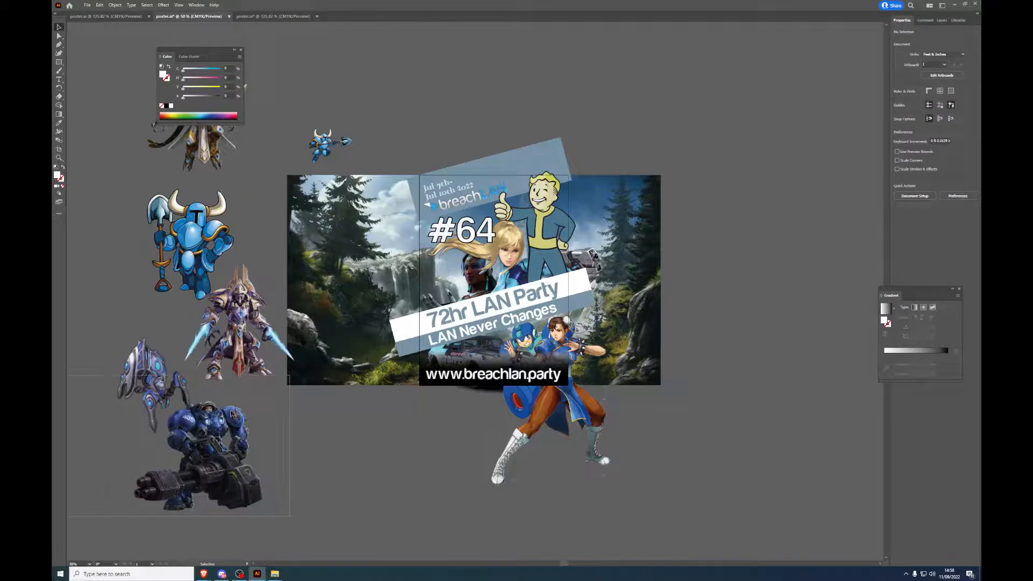
{"action": "left_click_drag", "start_coordinate": [321, 414], "coordinate": [391, 416]}
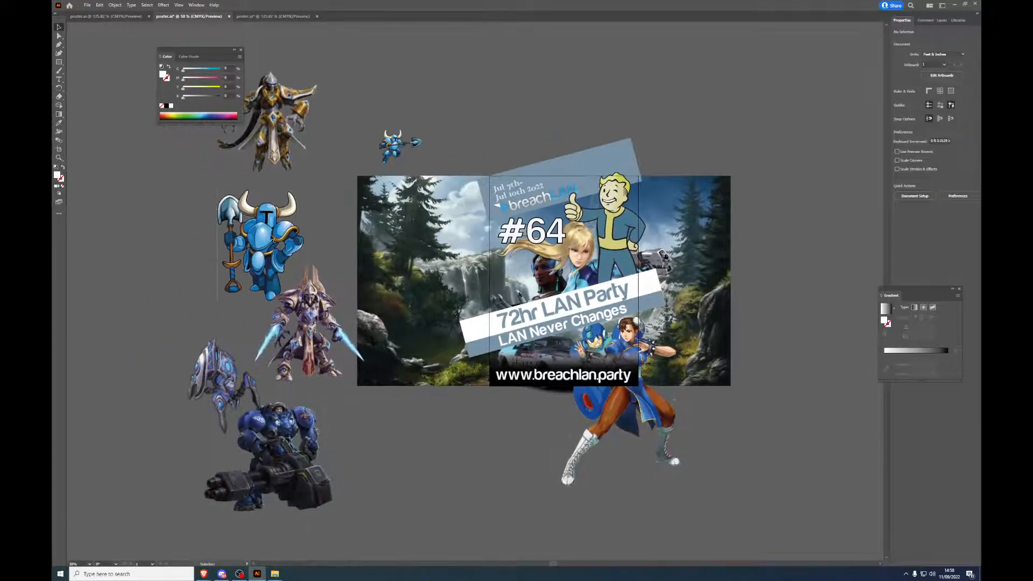
Step: Move the large Shovel Knight image onto the poster beneath the #64, in front of Symmetra and overlapping the banner's left part
{"action": "left_click_drag", "start_coordinate": [260, 231], "coordinate": [507, 286]}
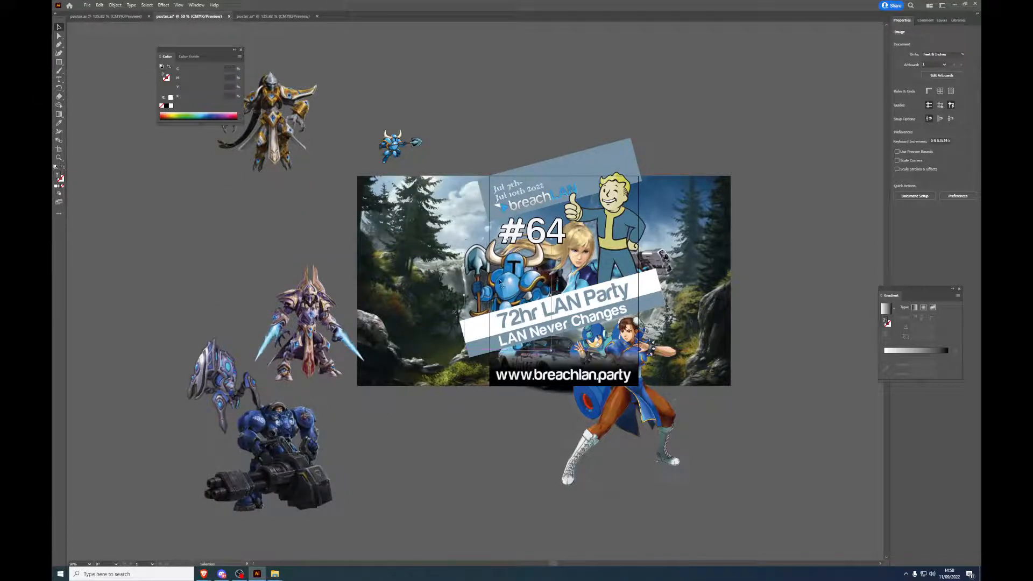
{"action": "scroll", "coordinate": [513, 312], "scroll_direction": "up", "scroll_amount": 3}
{"action": "scroll", "coordinate": [513, 313], "scroll_direction": "down", "scroll_amount": 1}
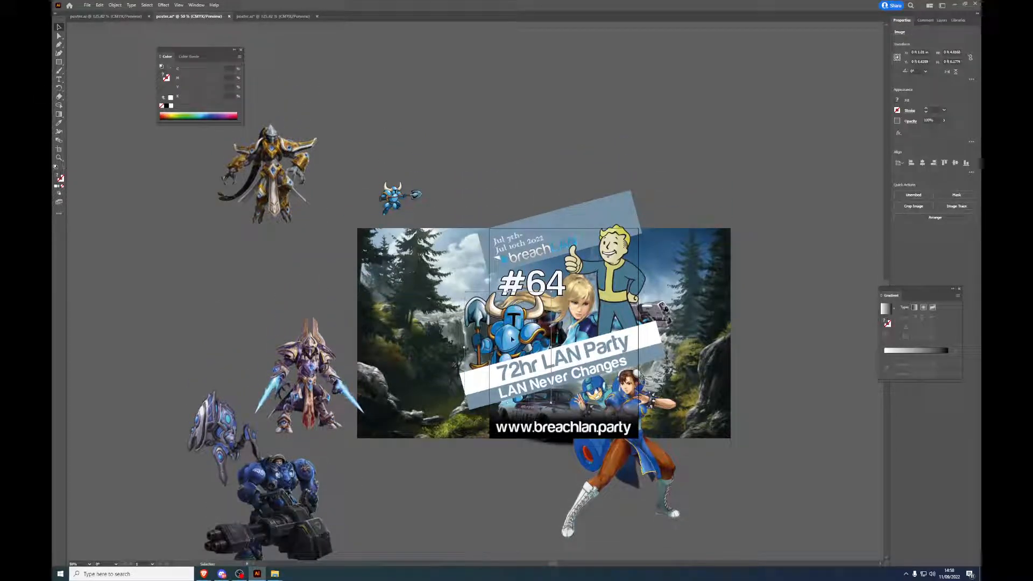
{"action": "left_click", "coordinate": [89, 564]}
{"action": "left_click", "coordinate": [99, 561]}
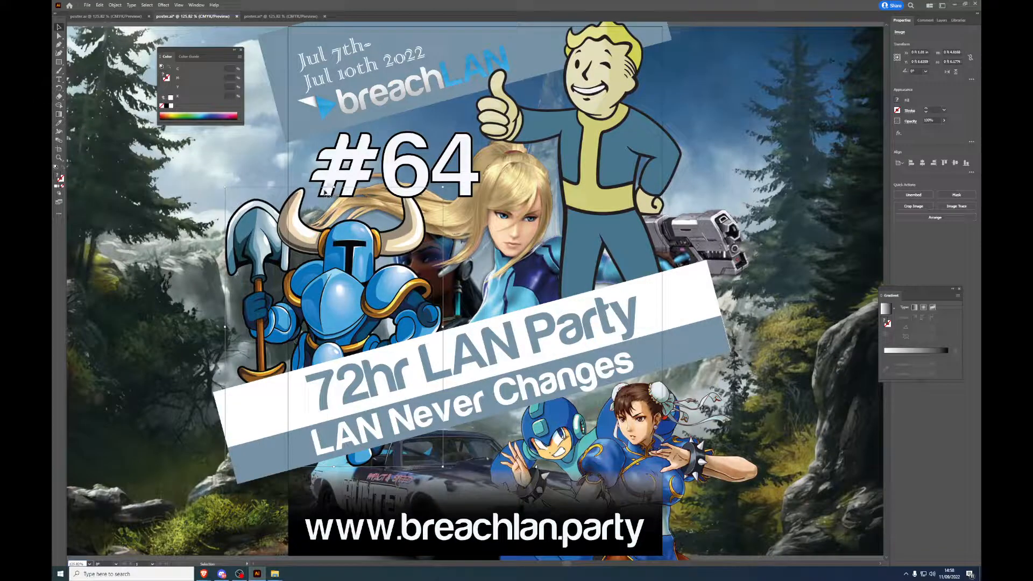
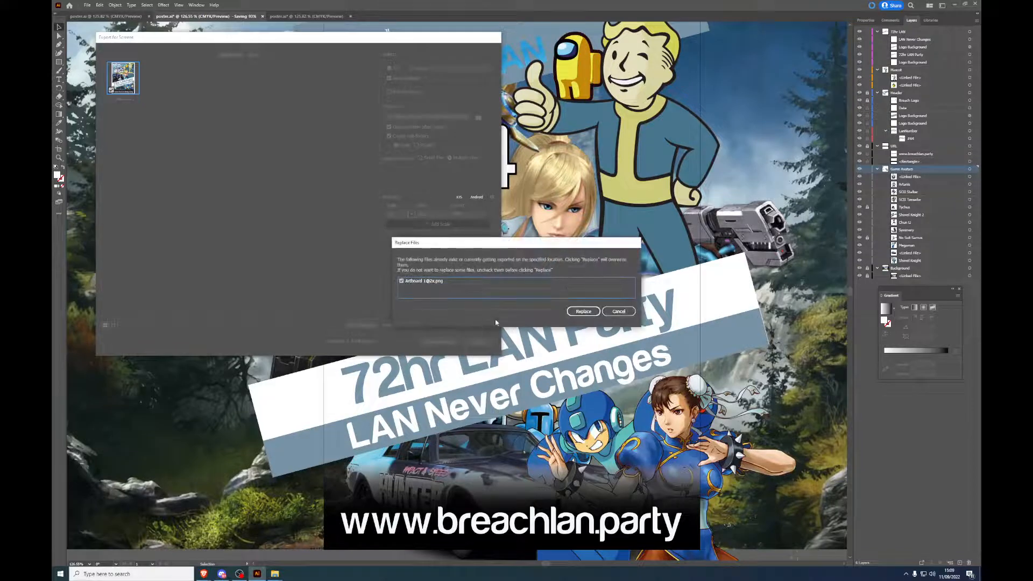
{"action": "left_click", "coordinate": [590, 314]}
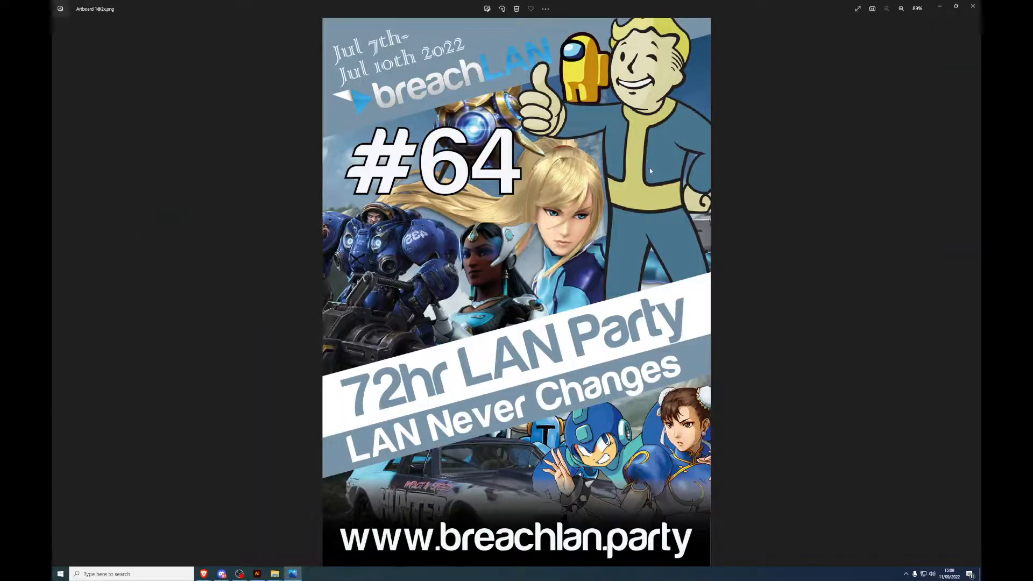
{"action": "scroll", "coordinate": [775, 233], "scroll_direction": "up", "scroll_amount": 2}
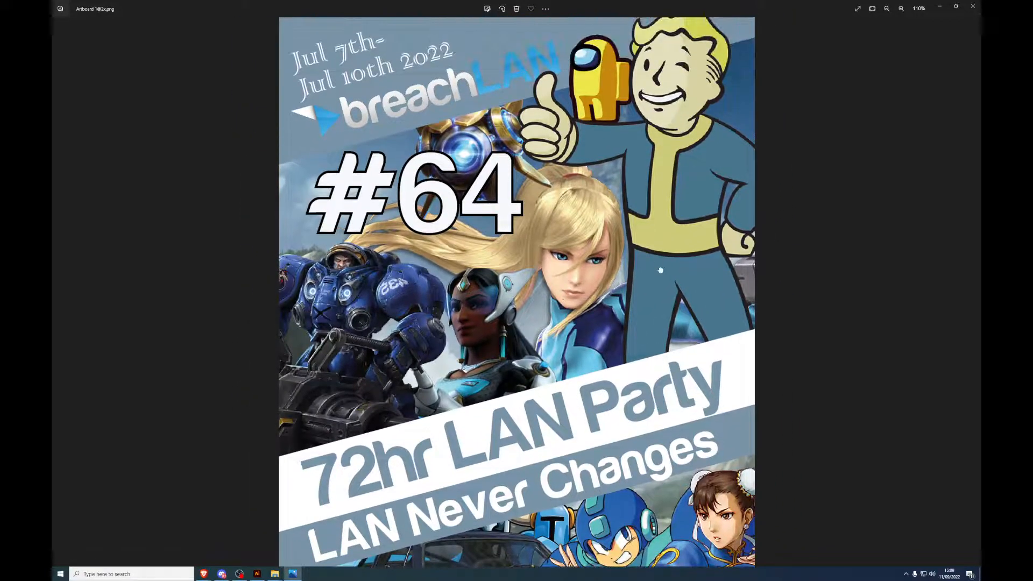
{"action": "scroll", "coordinate": [622, 211], "scroll_direction": "up", "scroll_amount": 3}
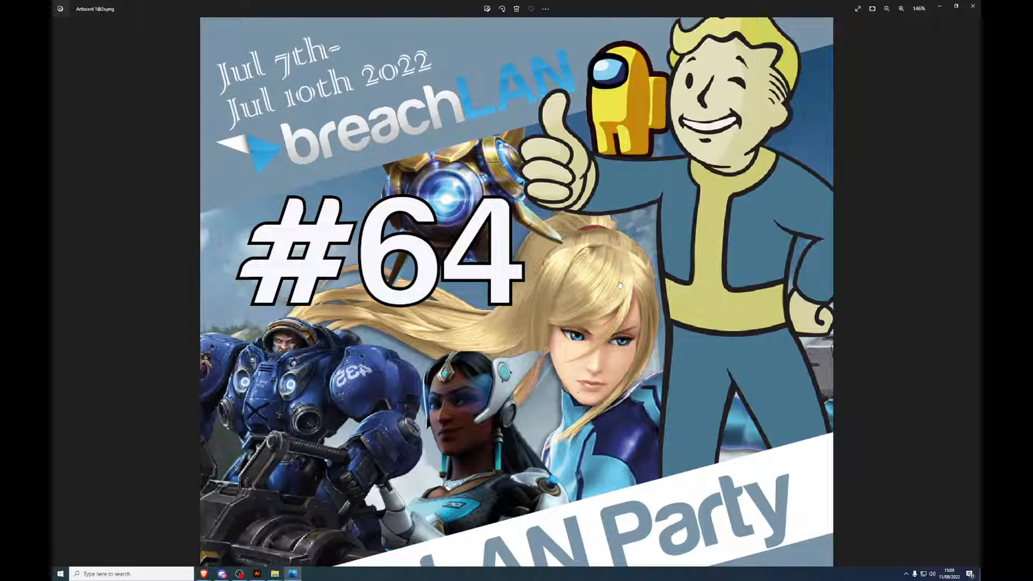
{"action": "left_click_drag", "start_coordinate": [621, 285], "coordinate": [655, 183]}
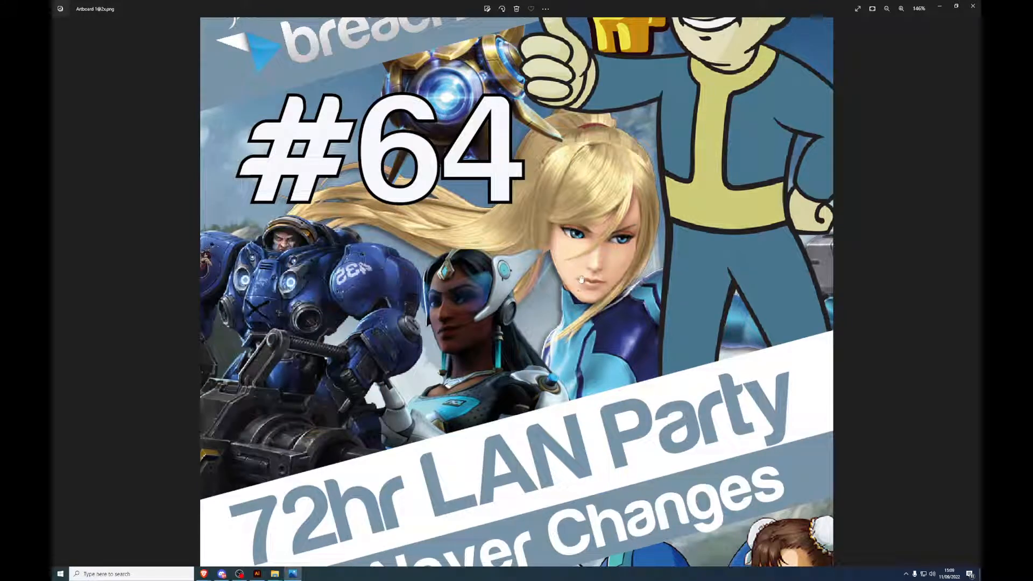
{"action": "scroll", "coordinate": [581, 279], "scroll_direction": "down", "scroll_amount": 5}
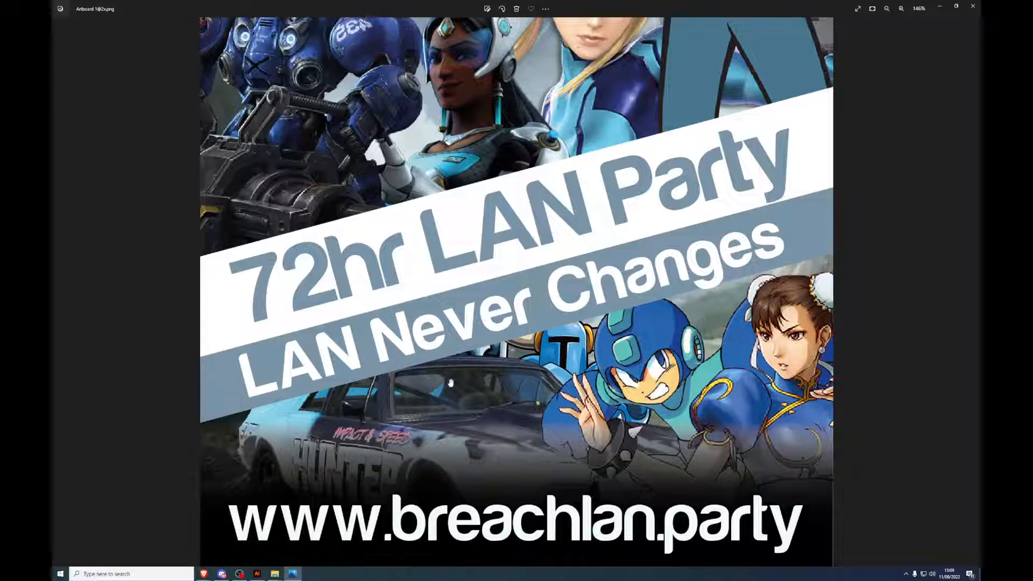
{"action": "scroll", "coordinate": [505, 403], "scroll_direction": "down", "scroll_amount": 2}
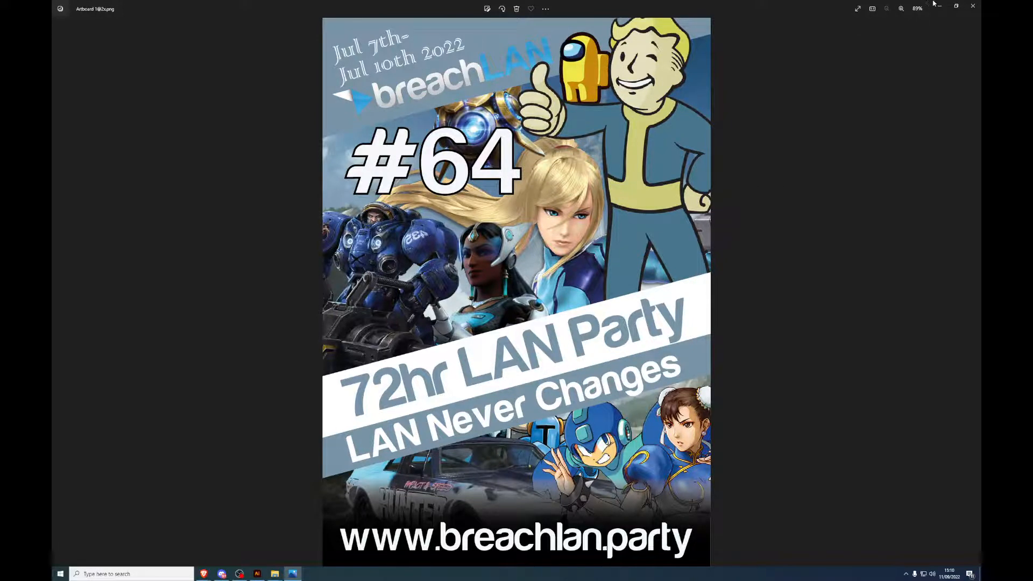
{"action": "left_click", "coordinate": [974, 5]}
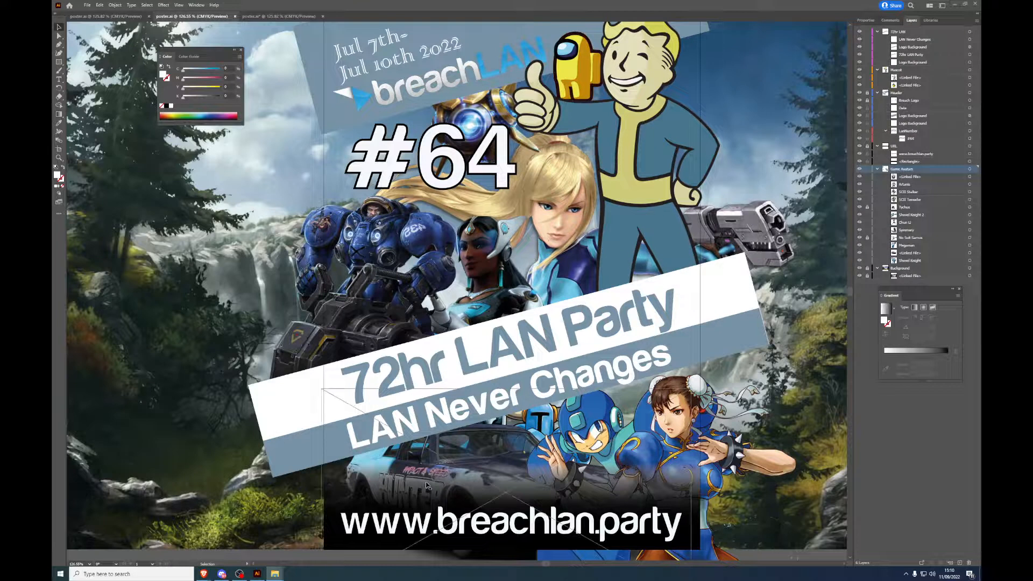
Step: Move the Hunter car off the poster's left side and shift Shovel Knight out from behind Mega Man, beneath the banner
{"action": "left_click_drag", "start_coordinate": [429, 489], "coordinate": [140, 331]}
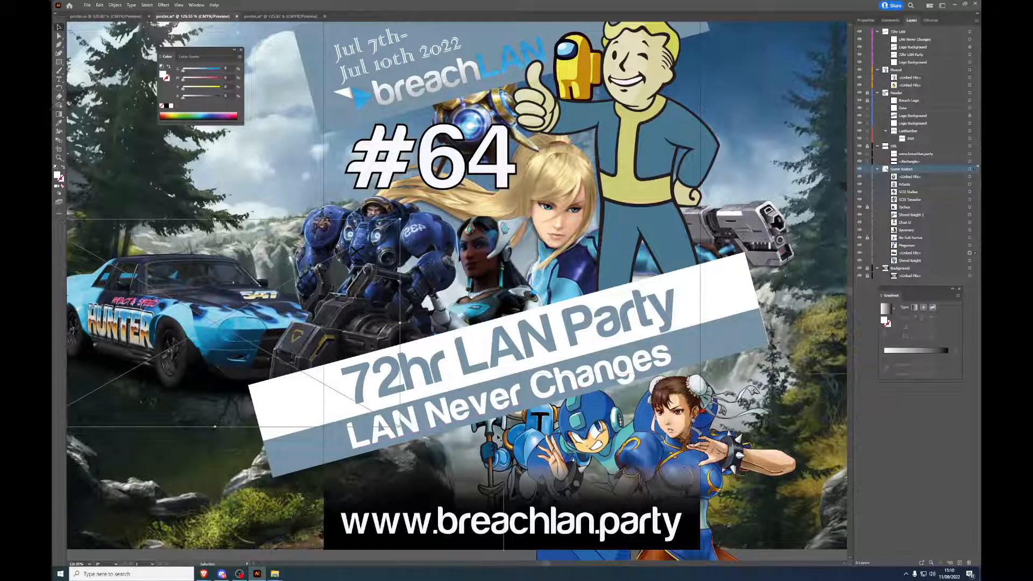
{"action": "left_click_drag", "start_coordinate": [491, 450], "coordinate": [462, 471]}
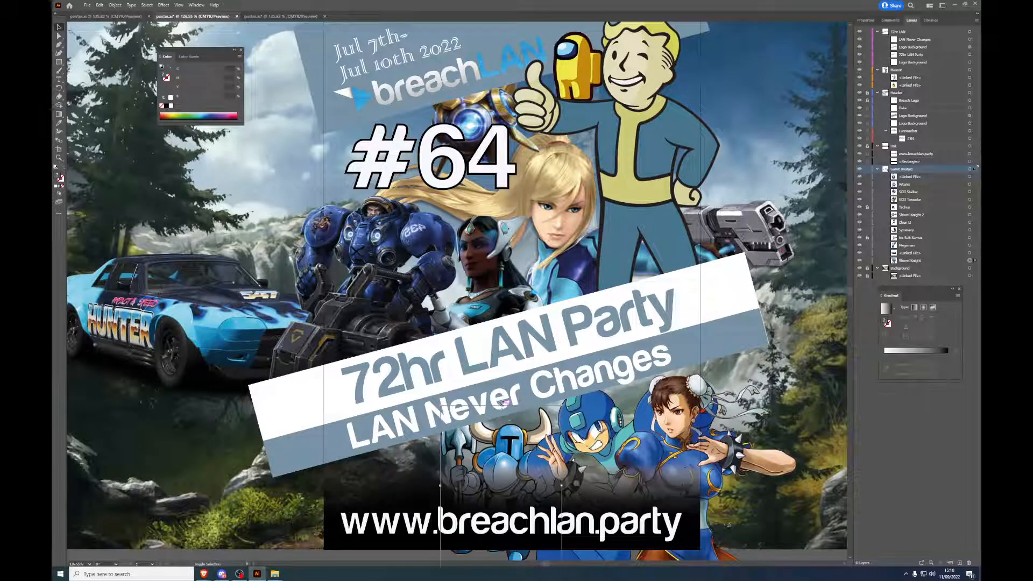
{"action": "mouse_move", "coordinate": [491, 473]}
{"action": "left_mouse_down"}
{"action": "mouse_move", "coordinate": [480, 477]}
{"action": "mouse_move", "coordinate": [501, 460]}
{"action": "left_mouse_up"}
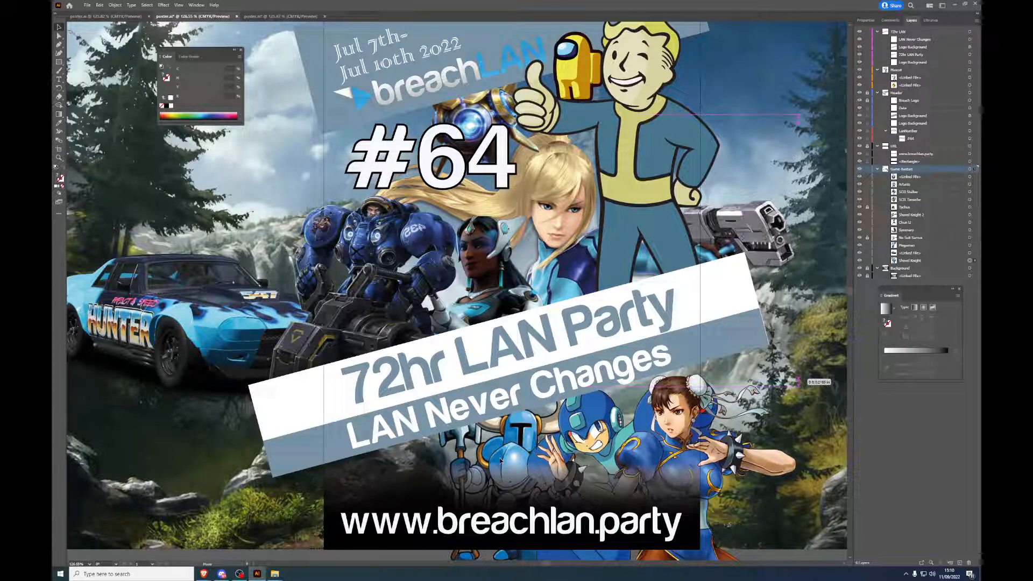
{"action": "left_click", "coordinate": [333, 498]}
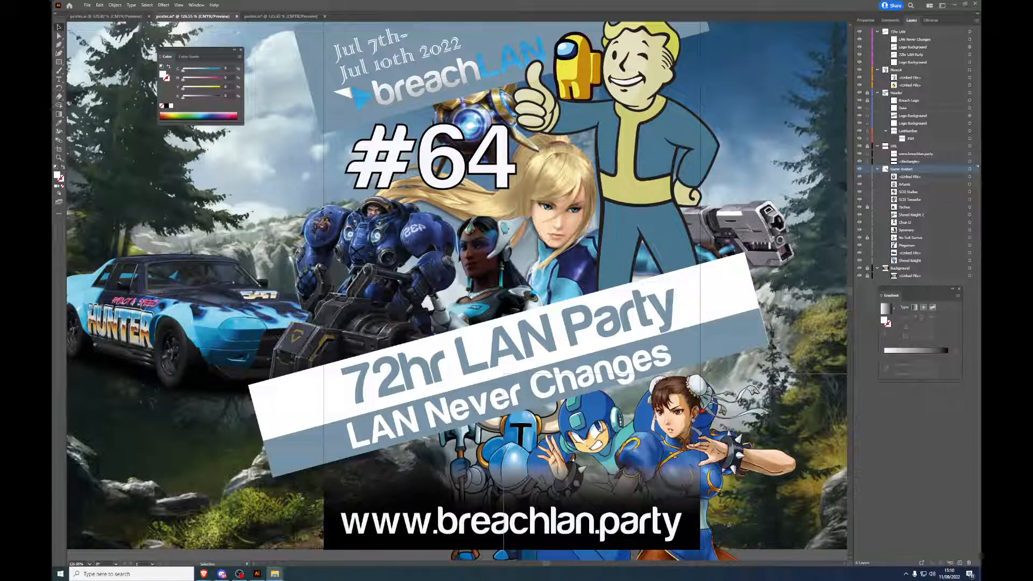
Step: Place the blue knitted character image, shrink it and position it beneath the banner in the poster's lower-left corner
{"action": "left_click_drag", "start_coordinate": [504, 374], "coordinate": [704, 268]}
{"action": "scroll", "coordinate": [723, 413], "scroll_direction": "down", "scroll_amount": 1}
{"action": "scroll", "coordinate": [723, 413], "scroll_direction": "down", "scroll_amount": 1}
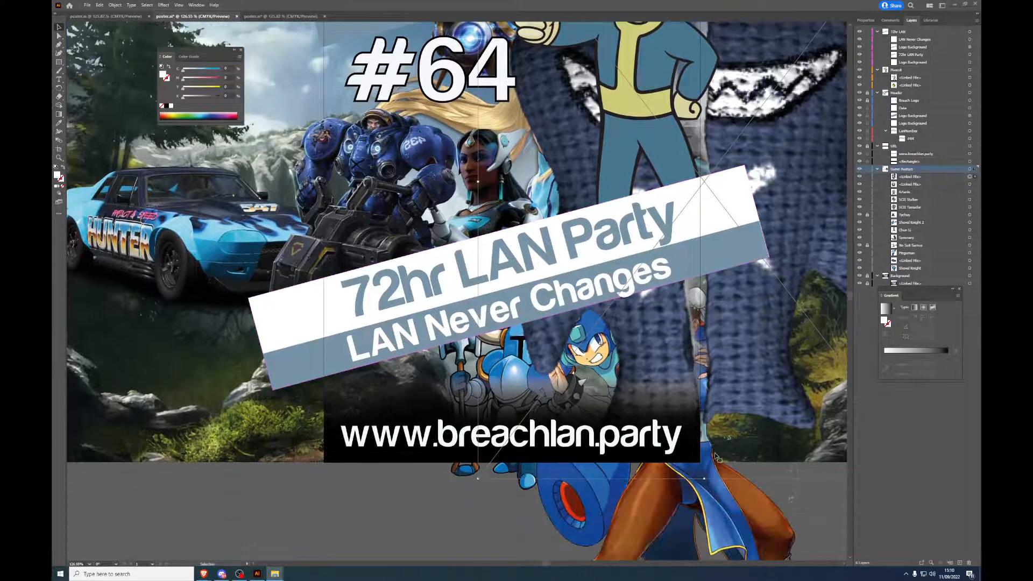
{"action": "left_click_drag", "start_coordinate": [704, 479], "coordinate": [738, 166]}
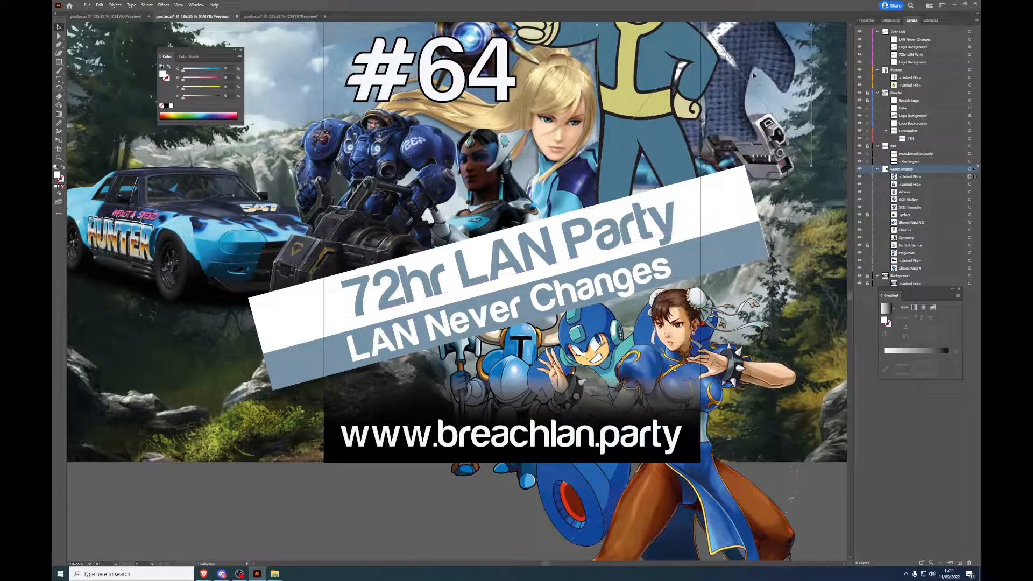
{"action": "left_click_drag", "start_coordinate": [731, 34], "coordinate": [368, 466]}
{"action": "left_click_drag", "start_coordinate": [374, 522], "coordinate": [388, 415]}
{"action": "left_click_drag", "start_coordinate": [388, 358], "coordinate": [390, 319]}
{"action": "left_click_drag", "start_coordinate": [391, 385], "coordinate": [390, 407]}
{"action": "left_click", "coordinate": [282, 512]}
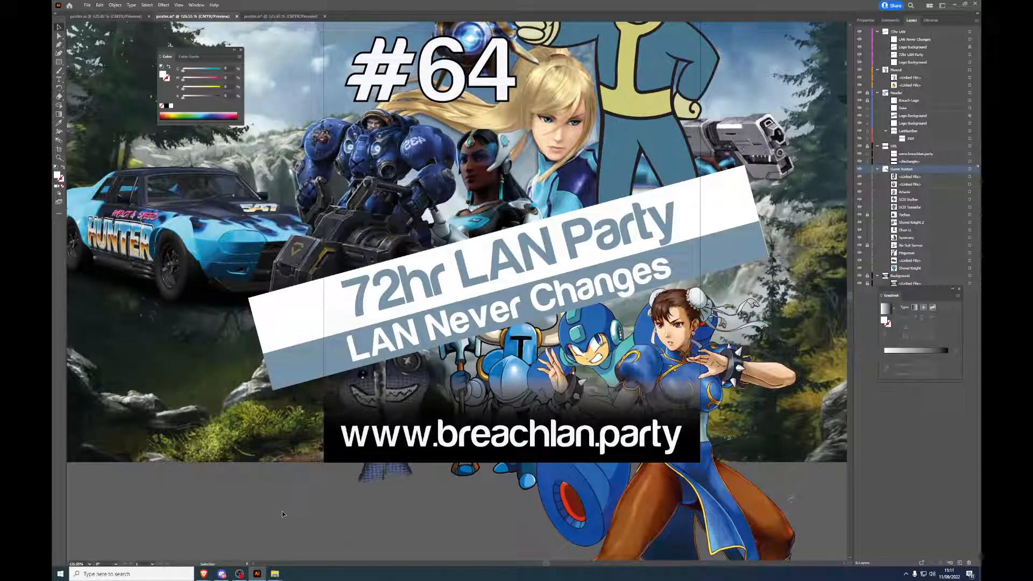
Step: Shift Shovel Knight closer to the knitted character, and slightly enlarge Symmetra and reposition her between the armored marine and Samus
{"action": "left_click_drag", "start_coordinate": [495, 369], "coordinate": [387, 397]}
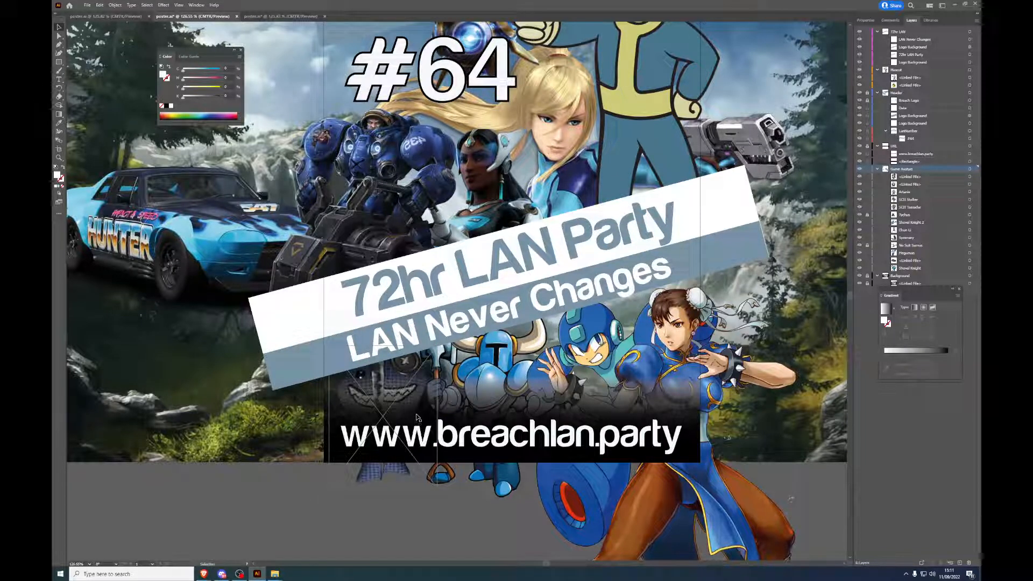
{"action": "scroll", "coordinate": [338, 445], "scroll_direction": "up", "scroll_amount": 4}
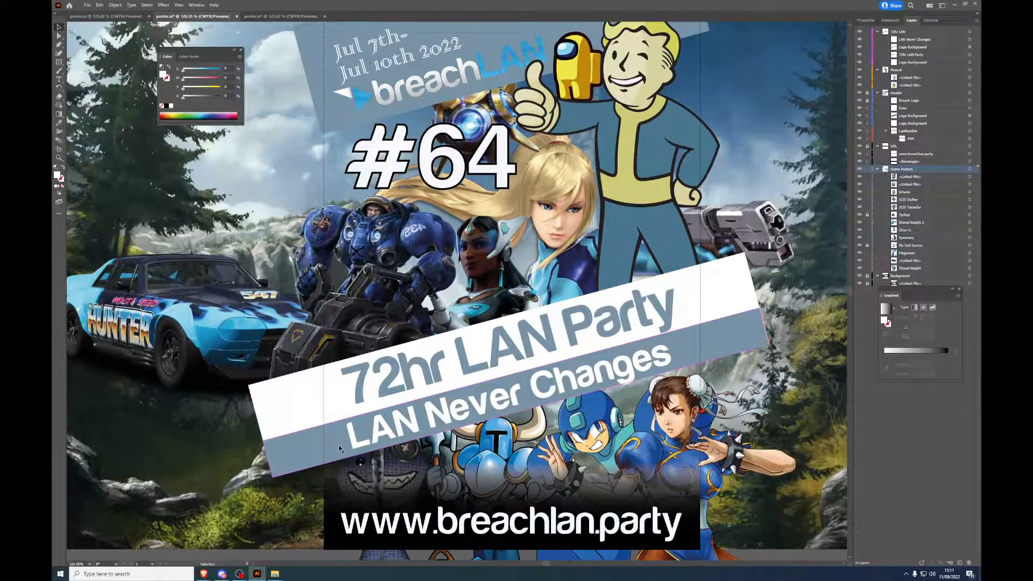
{"action": "left_click", "coordinate": [482, 291]}
{"action": "left_click_drag", "start_coordinate": [552, 218], "coordinate": [558, 207]}
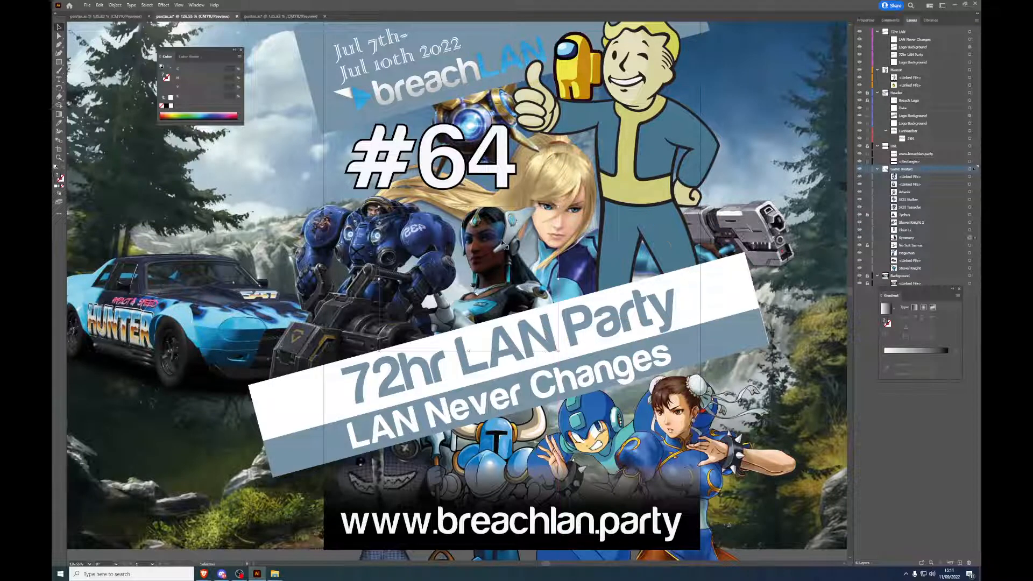
{"action": "left_click_drag", "start_coordinate": [505, 244], "coordinate": [495, 250]}
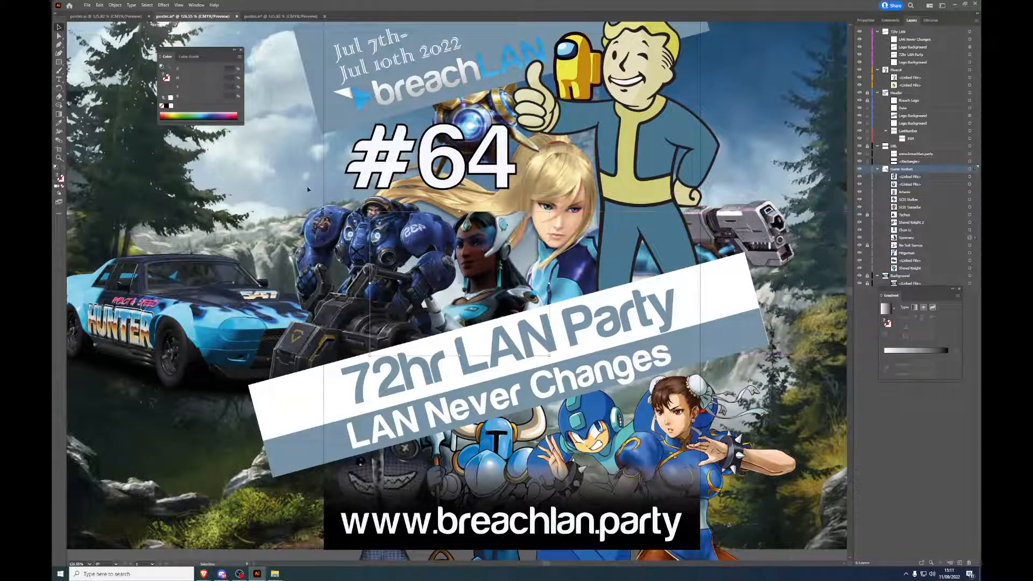
{"action": "left_click", "coordinate": [279, 164]}
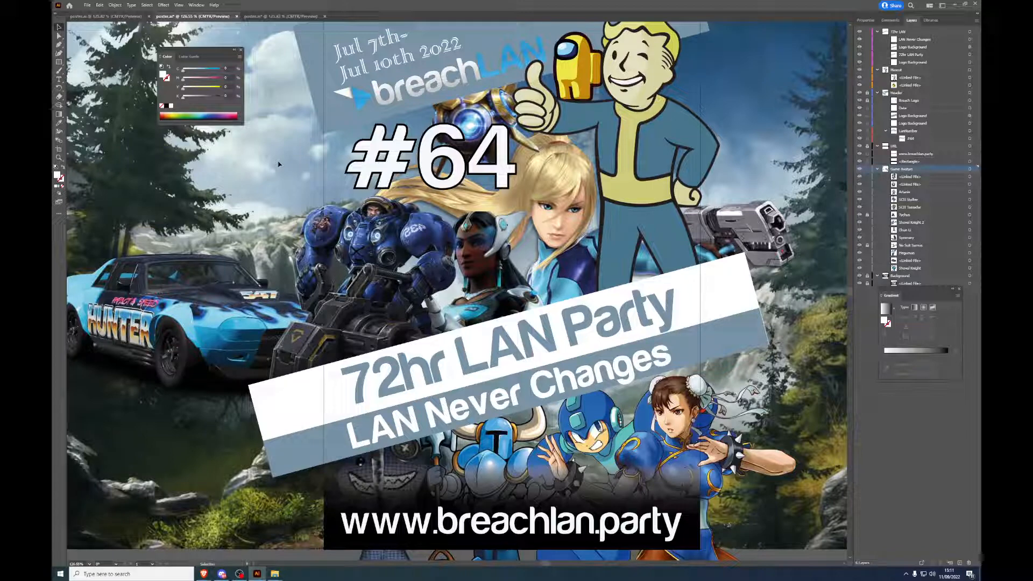
{"action": "left_click", "coordinate": [488, 266]}
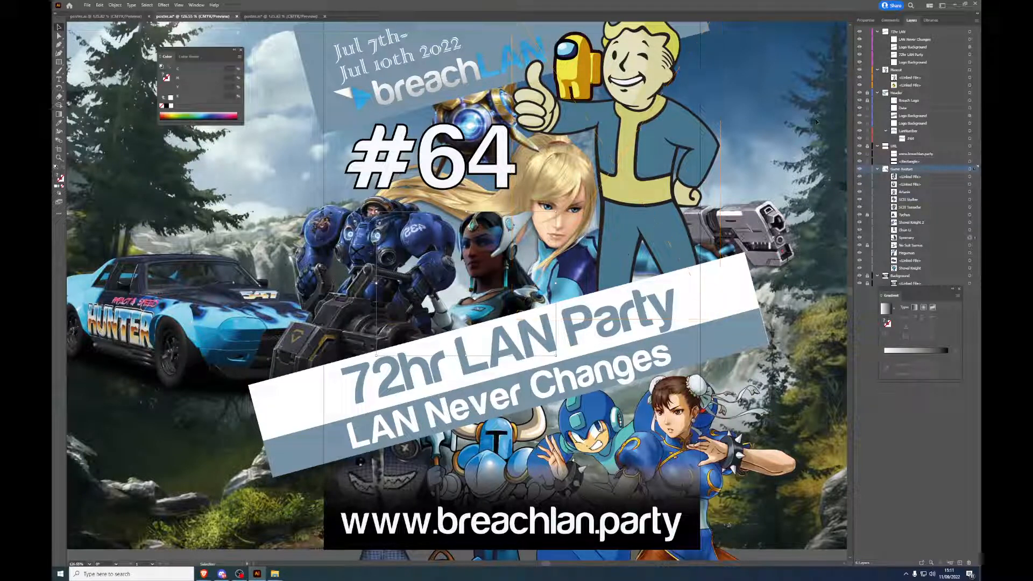
Step: Save the poster and export its artboard for screens as a 2x PNG, replacing the existing file, and check the exported image
{"action": "left_click", "coordinate": [89, 5]}
{"action": "key", "text": "Escape"}
{"action": "key", "text": "ctrl+s"}
{"action": "left_click", "coordinate": [88, 6]}
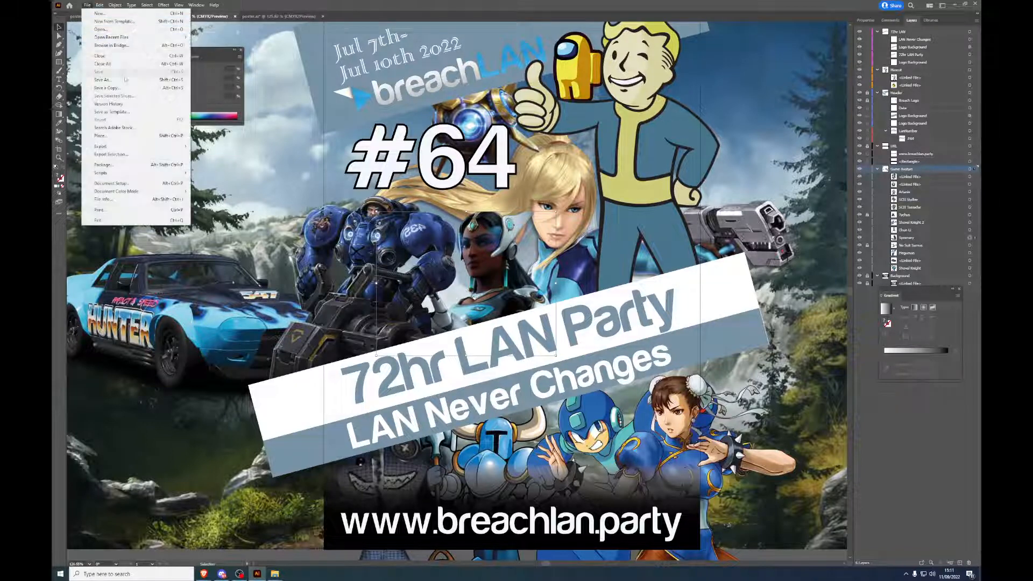
{"action": "mouse_move", "coordinate": [193, 146]}
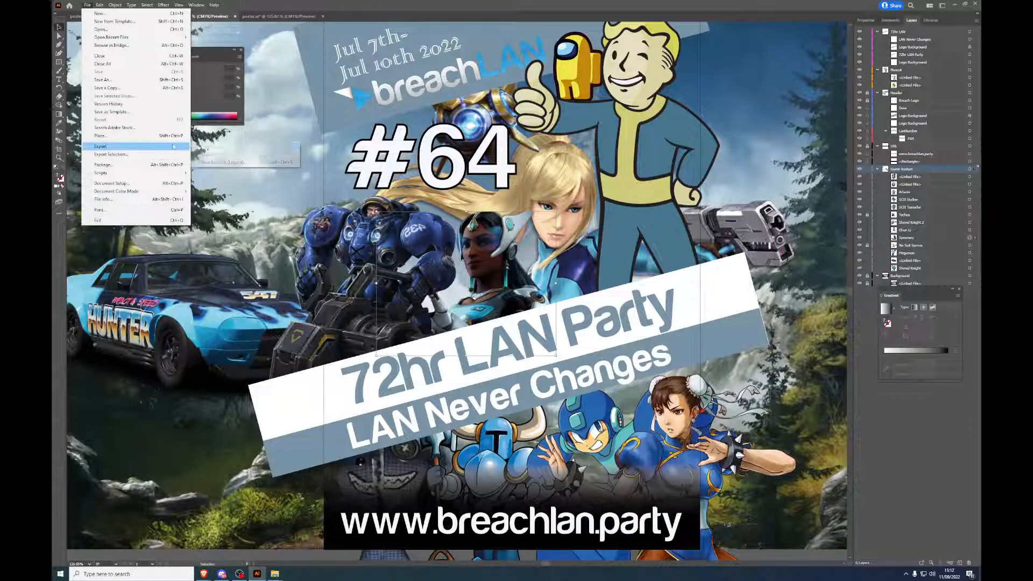
{"action": "left_click", "coordinate": [226, 147]}
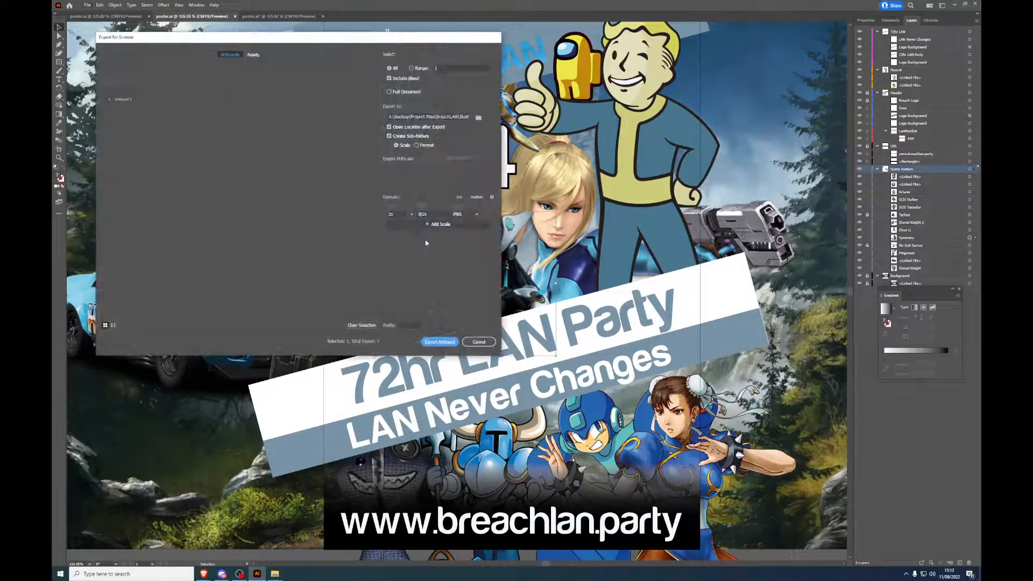
{"action": "left_click", "coordinate": [439, 342]}
{"action": "left_click", "coordinate": [583, 312]}
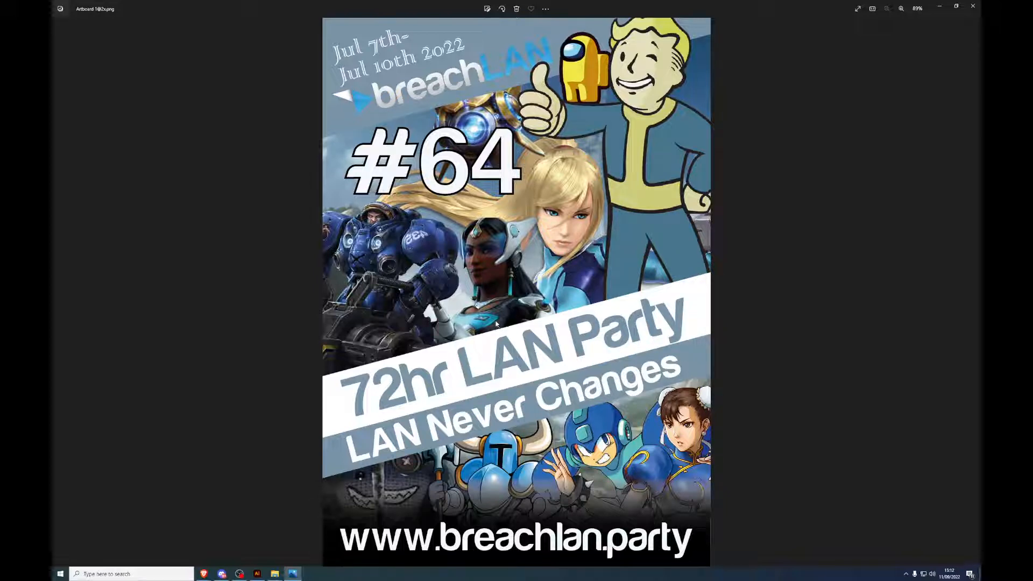
{"action": "left_click", "coordinate": [972, 7]}
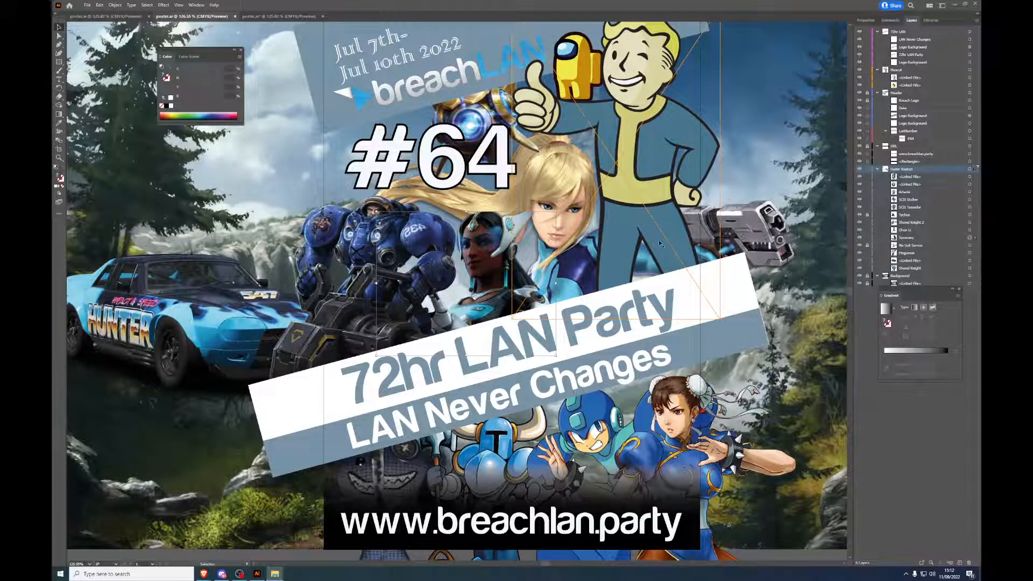
Step: Compare the #64 poster's header and character layout with the #65 poster document
{"action": "scroll", "coordinate": [574, 298], "scroll_direction": "up", "scroll_amount": 2}
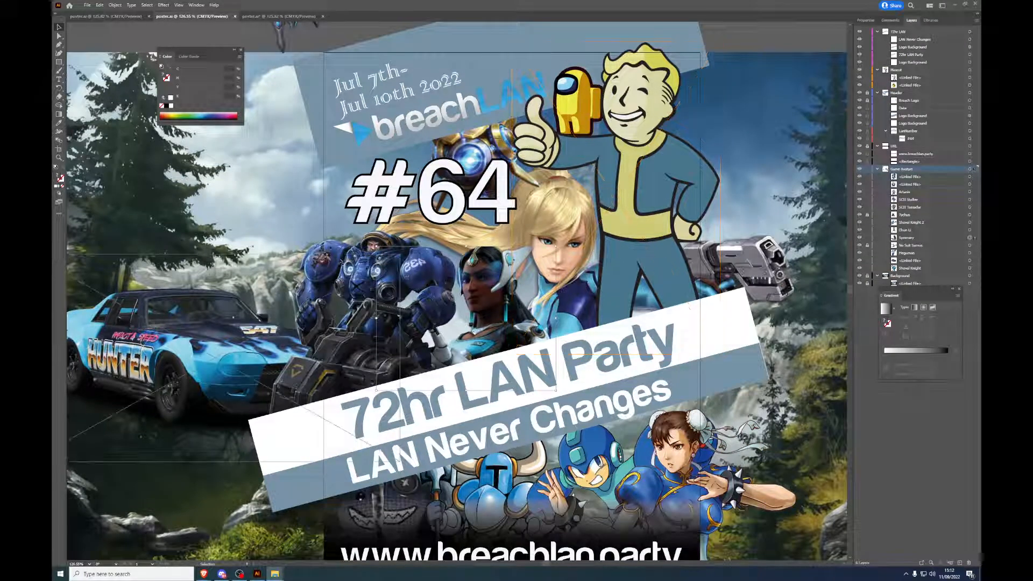
{"action": "left_click", "coordinate": [308, 152]}
{"action": "left_click", "coordinate": [261, 15]}
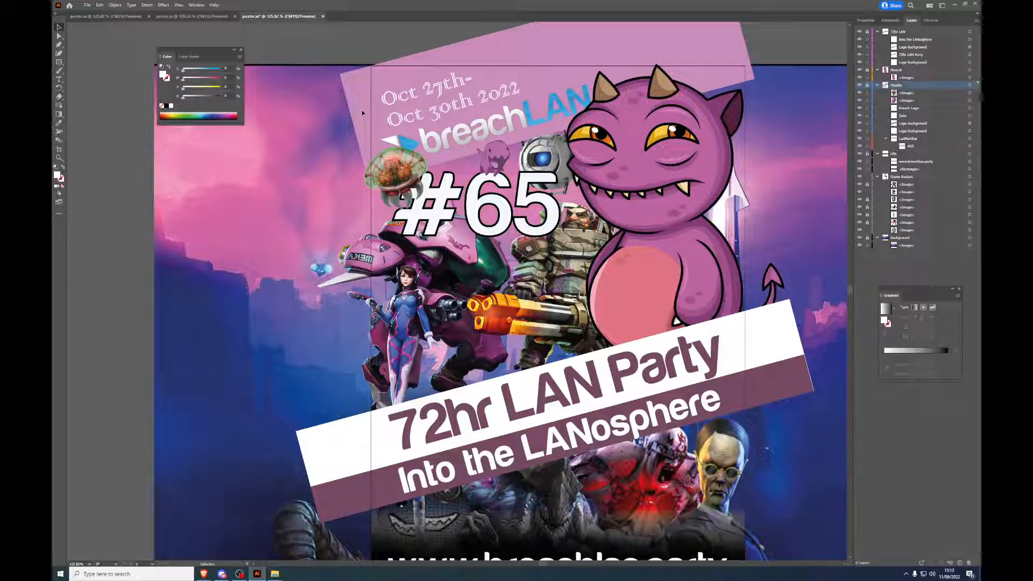
{"action": "left_click", "coordinate": [188, 19]}
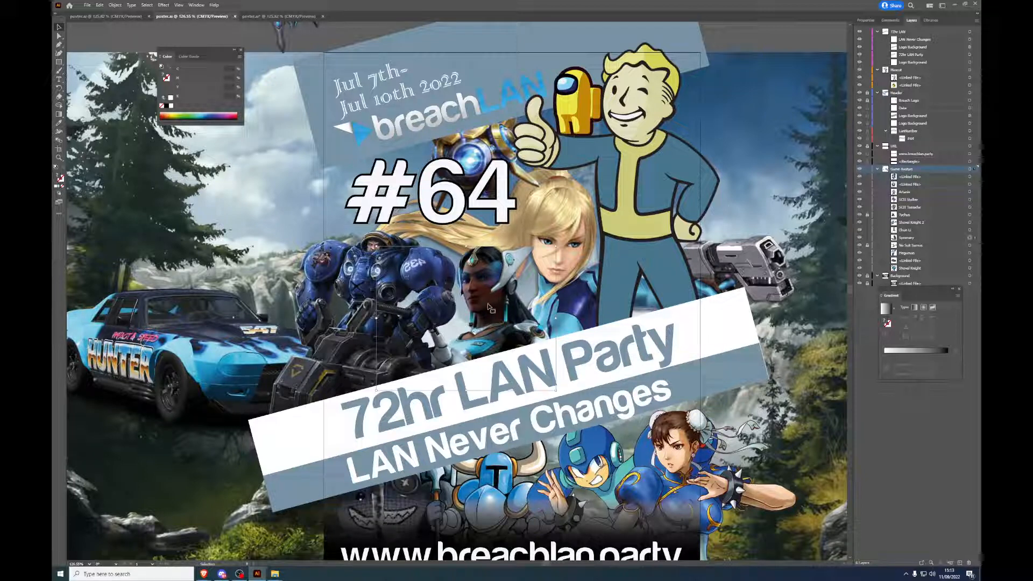
{"action": "left_click", "coordinate": [86, 5]}
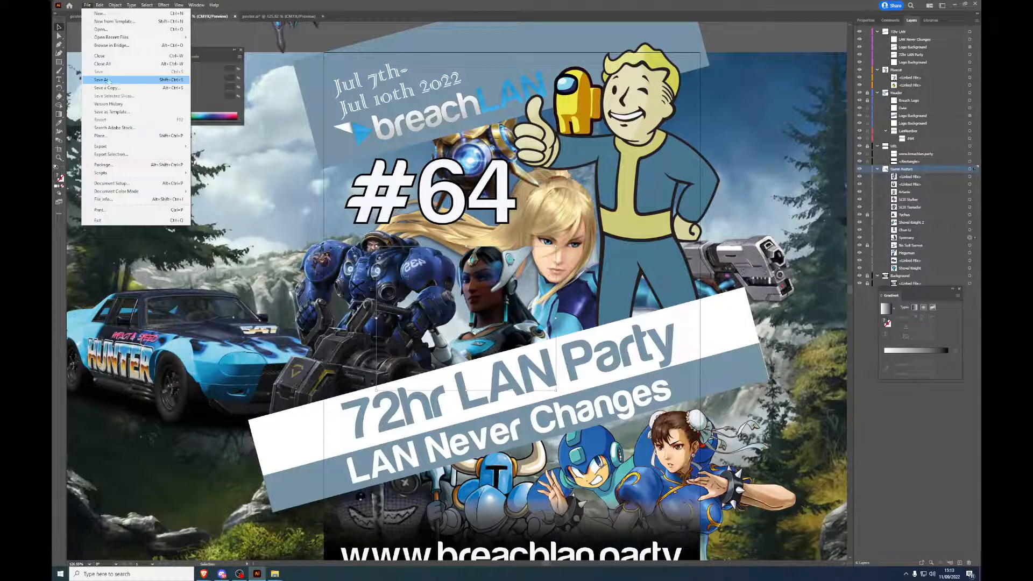
Step: In the #65 poster document, unlock the mascot, header and game character artwork and delete the pink-and-blue background image
{"action": "left_click", "coordinate": [251, 16]}
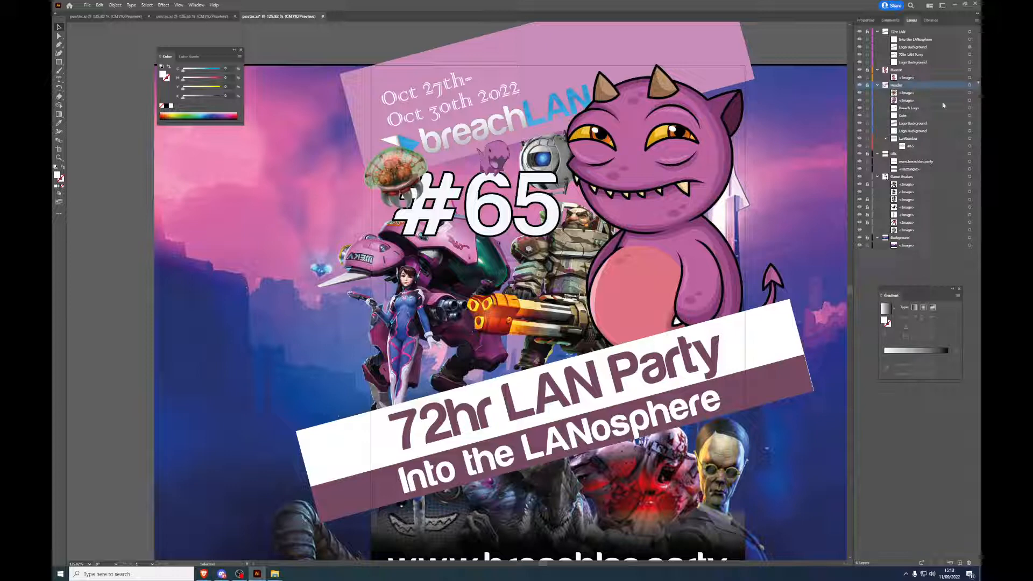
{"action": "left_click", "coordinate": [868, 70]}
{"action": "left_click", "coordinate": [868, 86]}
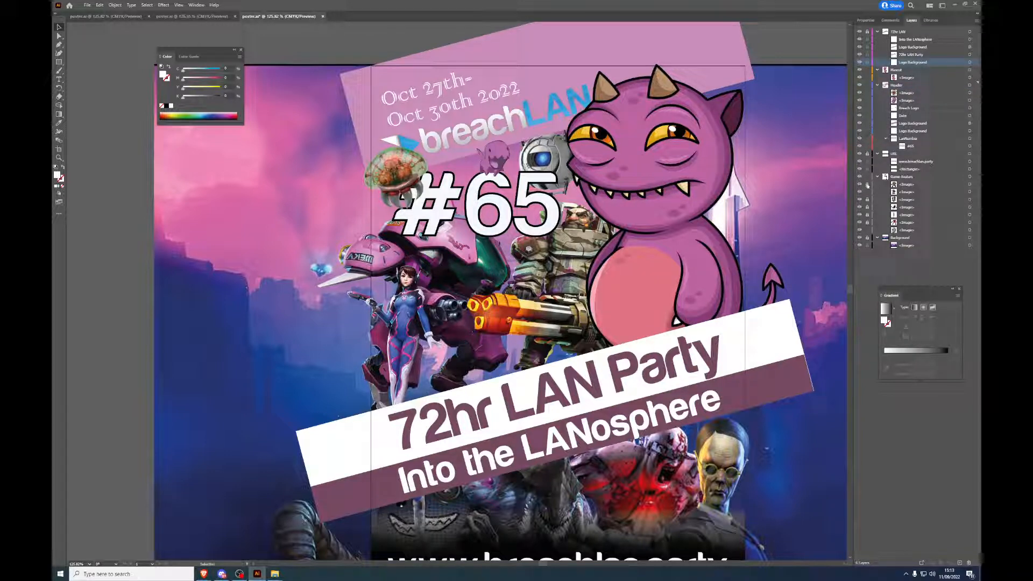
{"action": "left_click", "coordinate": [869, 208]}
{"action": "left_click", "coordinate": [868, 216]}
{"action": "left_click", "coordinate": [867, 223]}
{"action": "left_click", "coordinate": [937, 238]}
{"action": "key", "text": "Delete"}
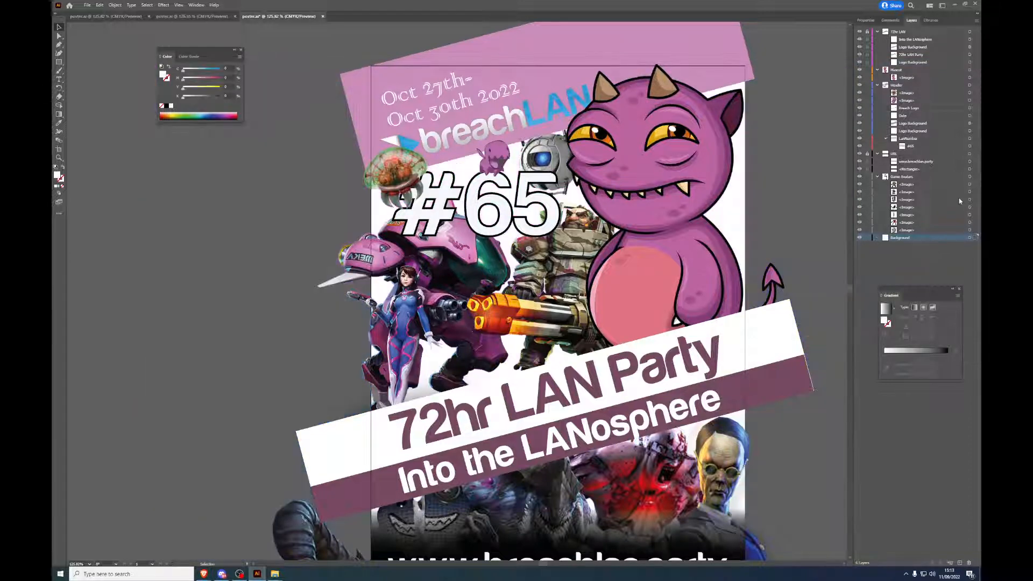
Step: Delete all seven game character images from the layer directly above the Background layer
{"action": "left_click", "coordinate": [977, 185]}
{"action": "key", "text": "Delete"}
{"action": "left_click", "coordinate": [977, 184]}
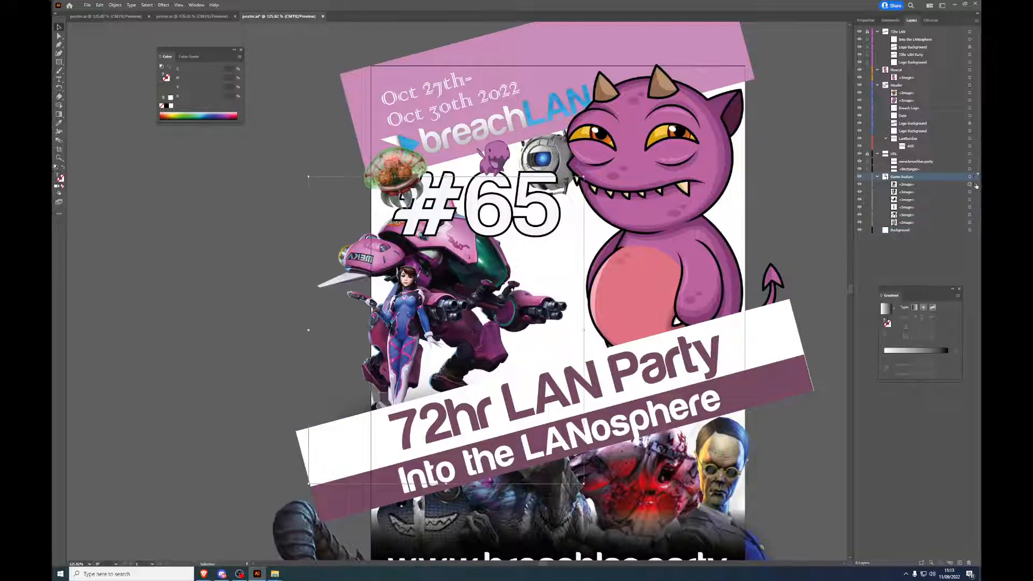
{"action": "key", "text": "Delete"}
{"action": "left_click", "coordinate": [977, 184]}
{"action": "key", "text": "Delete"}
{"action": "left_click", "coordinate": [977, 185]}
{"action": "key", "text": "Delete"}
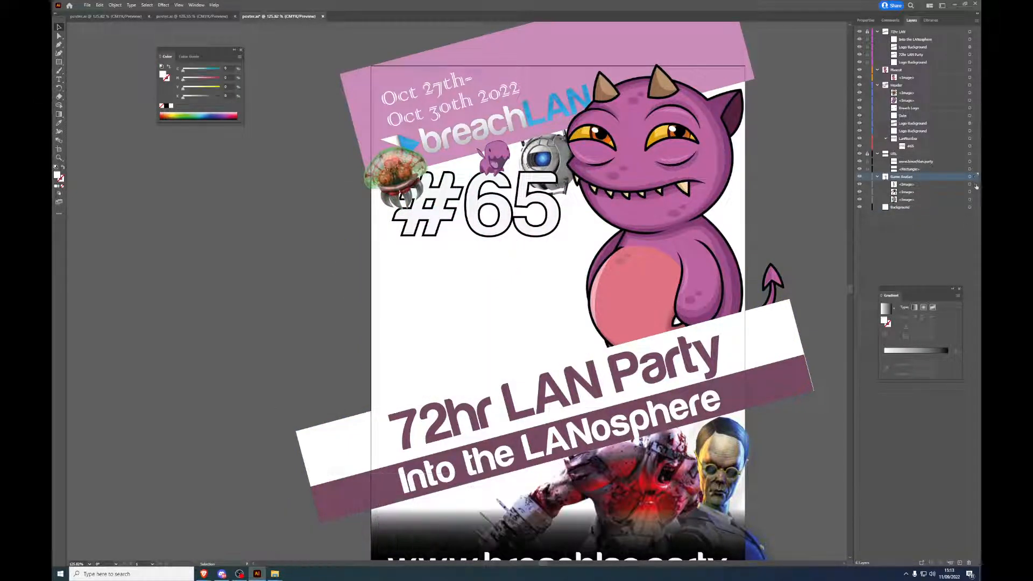
{"action": "left_click", "coordinate": [977, 185]}
{"action": "key", "text": "Delete"}
{"action": "left_click", "coordinate": [977, 184]}
{"action": "key", "text": "Delete"}
{"action": "left_click", "coordinate": [977, 185]}
{"action": "key", "text": "Delete"}
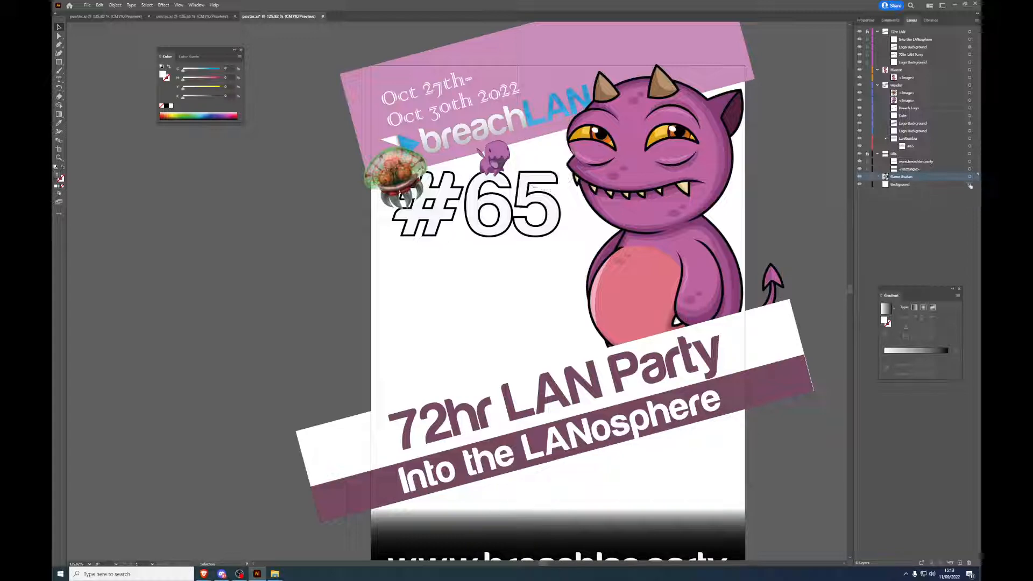
Step: Remove the two remaining character images from the header layer and the purple horned monster from the mascot layer
{"action": "left_click", "coordinate": [975, 93]}
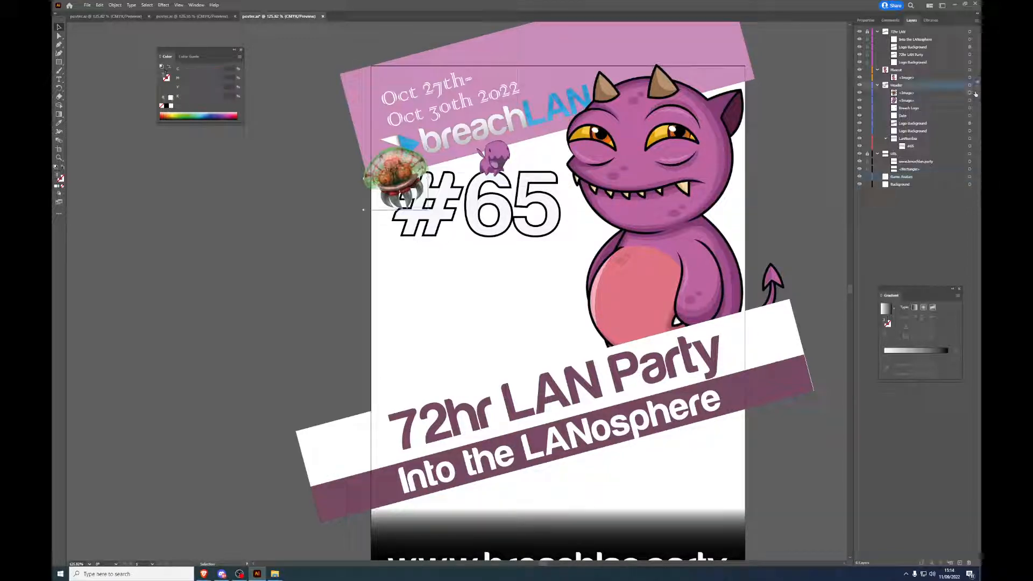
{"action": "key", "text": "Delete"}
{"action": "key", "text": "Delete"}
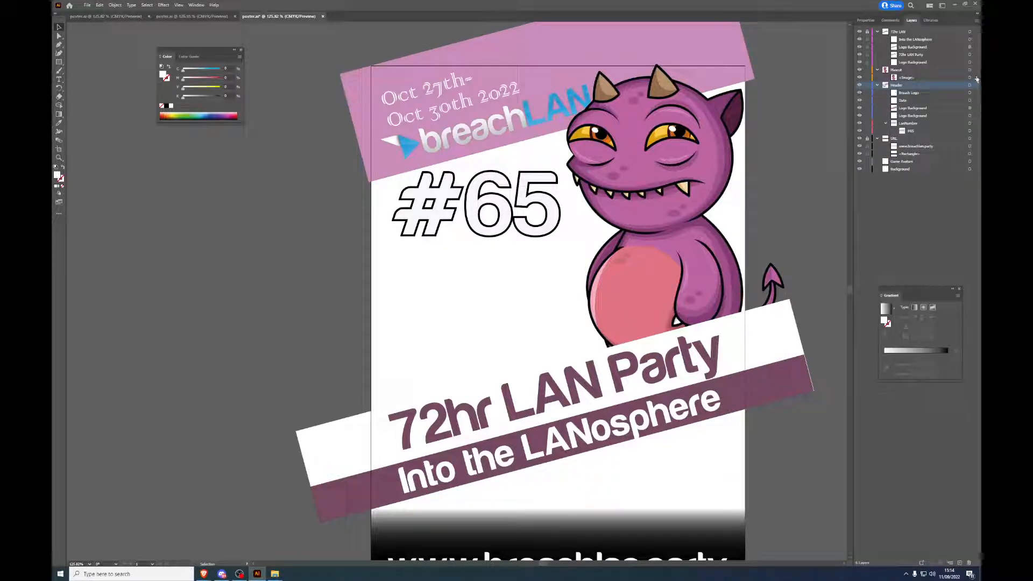
{"action": "left_click", "coordinate": [975, 77]}
{"action": "key", "text": "Delete"}
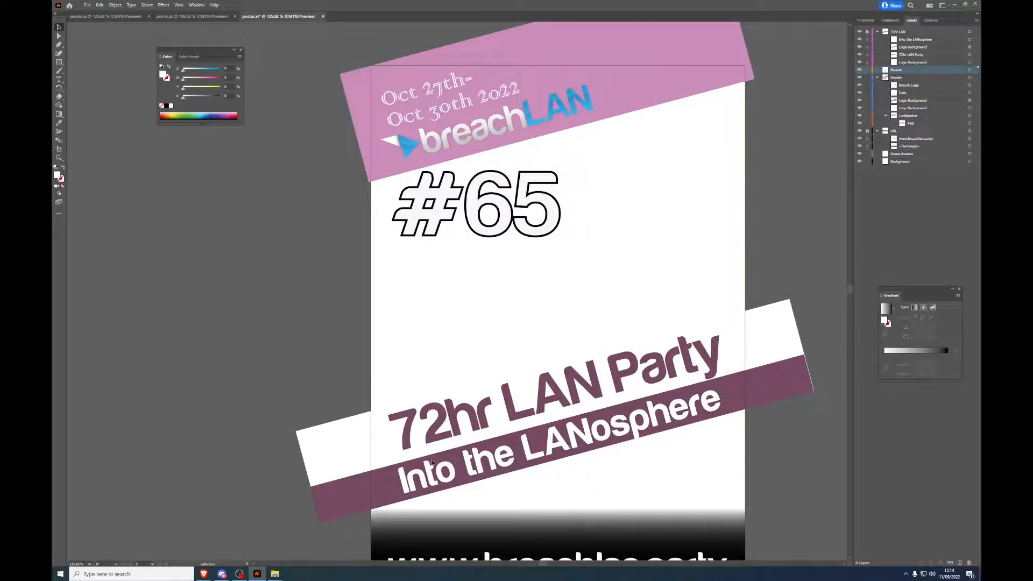
Step: Look through the Game Assets folders and review which characters the #63 and #64 posters use
{"action": "mouse_move", "coordinate": [275, 574]}
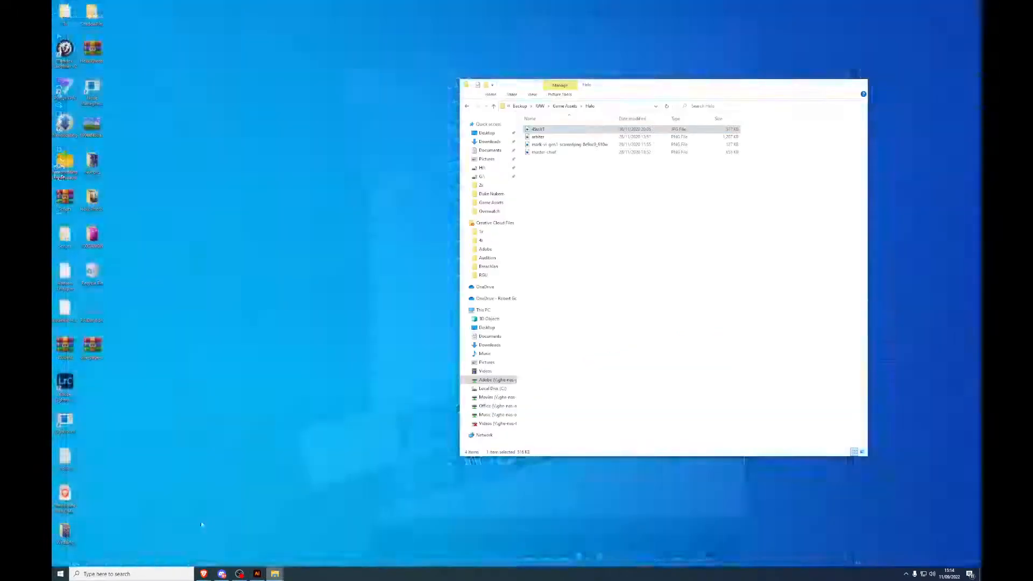
{"action": "left_click", "coordinate": [196, 540]}
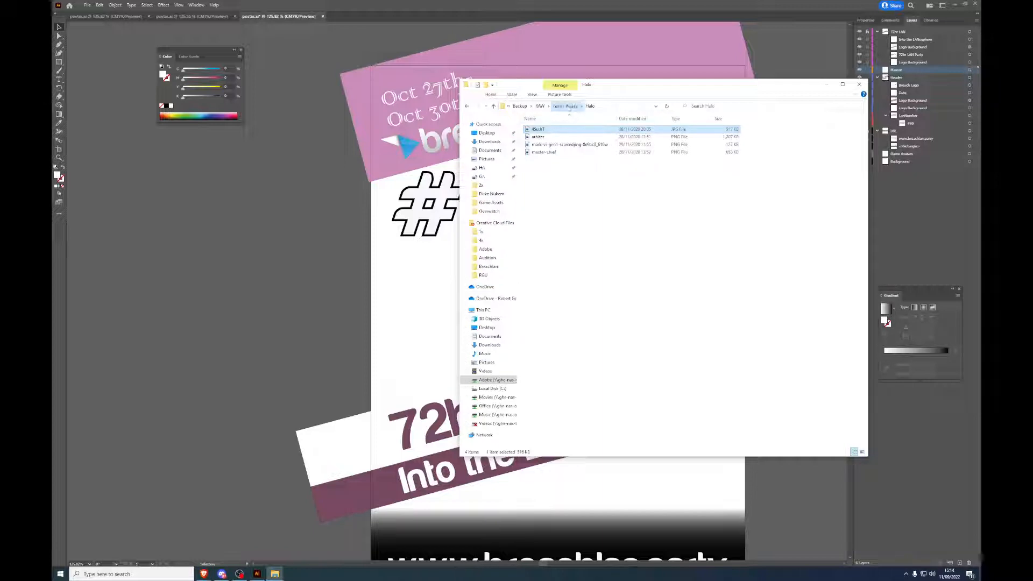
{"action": "left_click", "coordinate": [566, 106]}
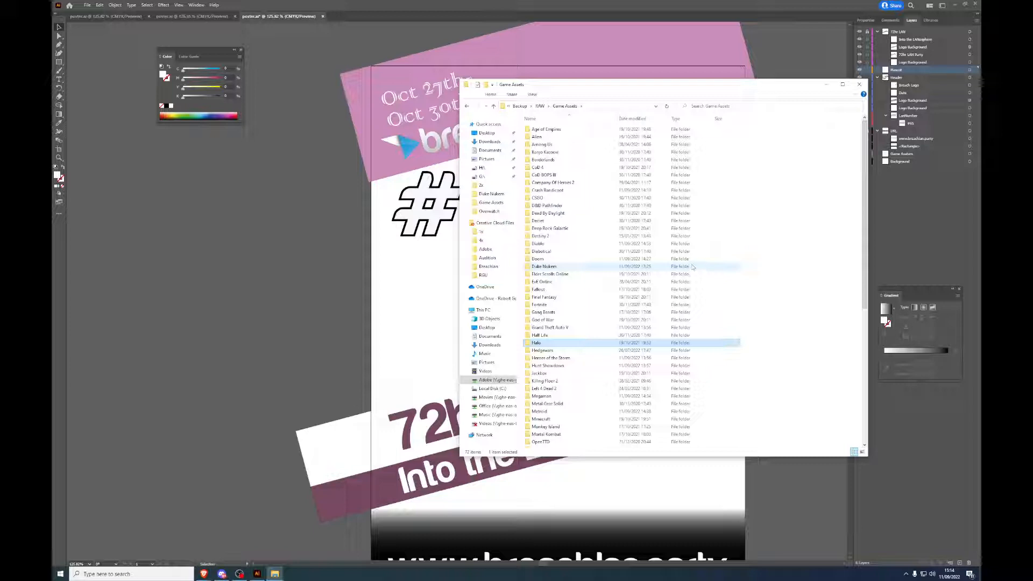
{"action": "scroll", "coordinate": [693, 269], "scroll_direction": "down", "scroll_amount": 5}
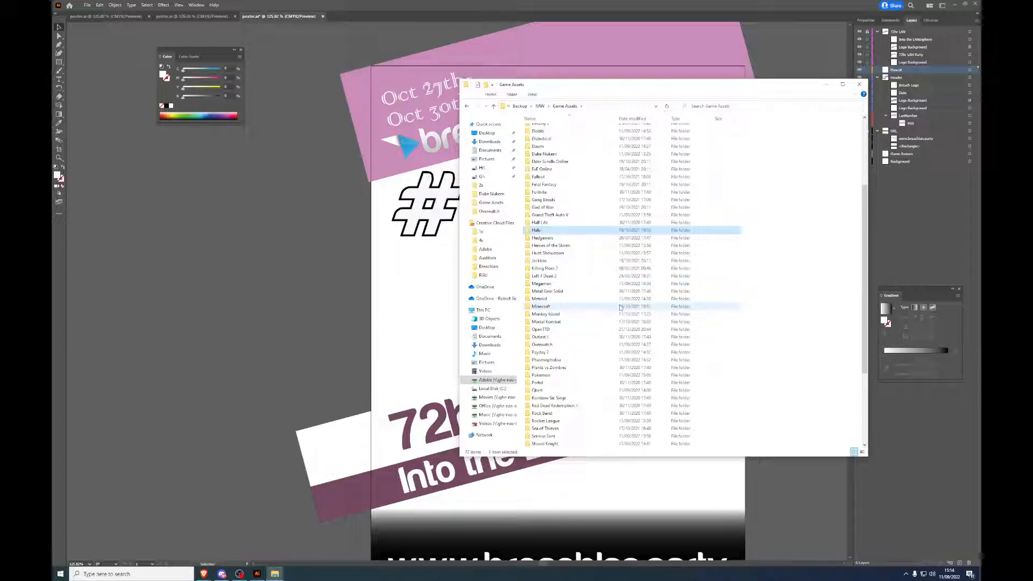
{"action": "left_click", "coordinate": [153, 20]}
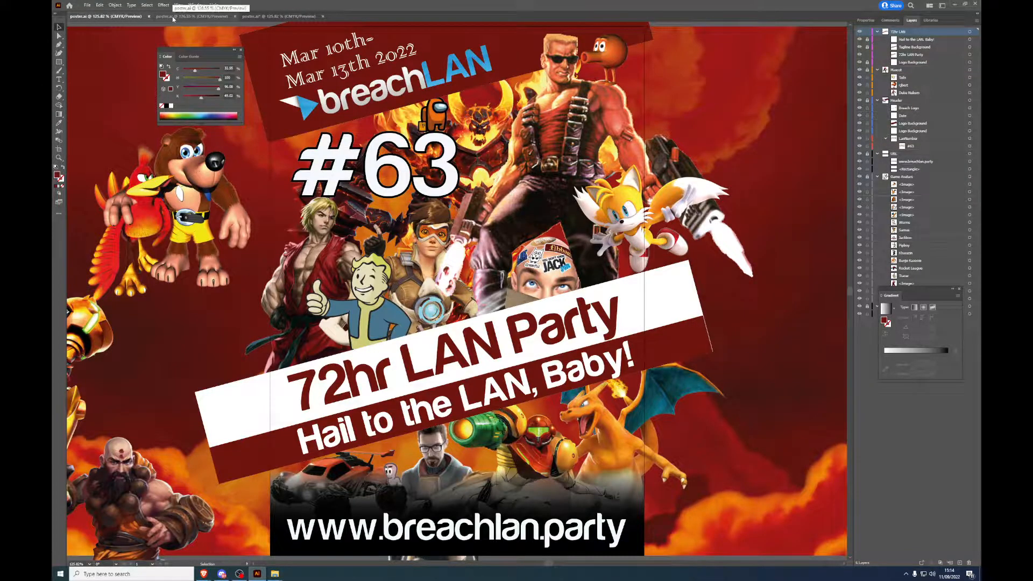
{"action": "left_click", "coordinate": [173, 18]}
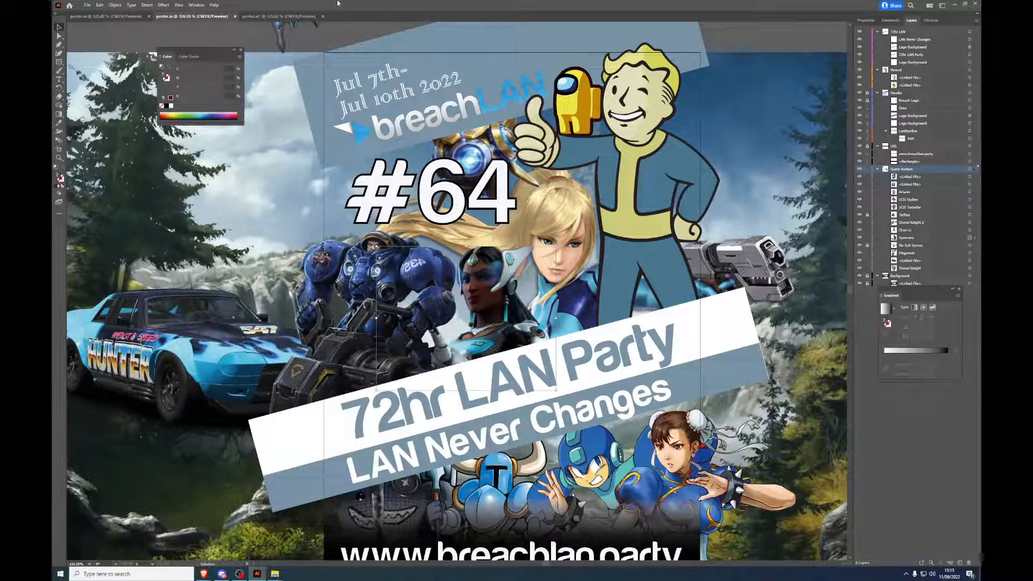
{"action": "left_click", "coordinate": [272, 16]}
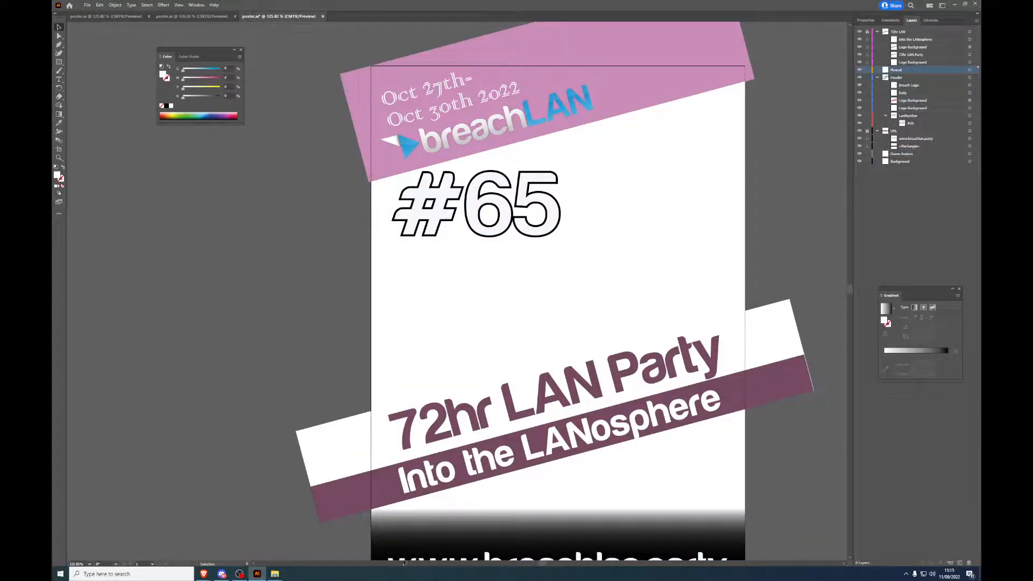
Step: Place the master-chief image from the Halo assets folder on the #65 poster, with its helmet beside the breachLAN logo
{"action": "mouse_move", "coordinate": [275, 574]}
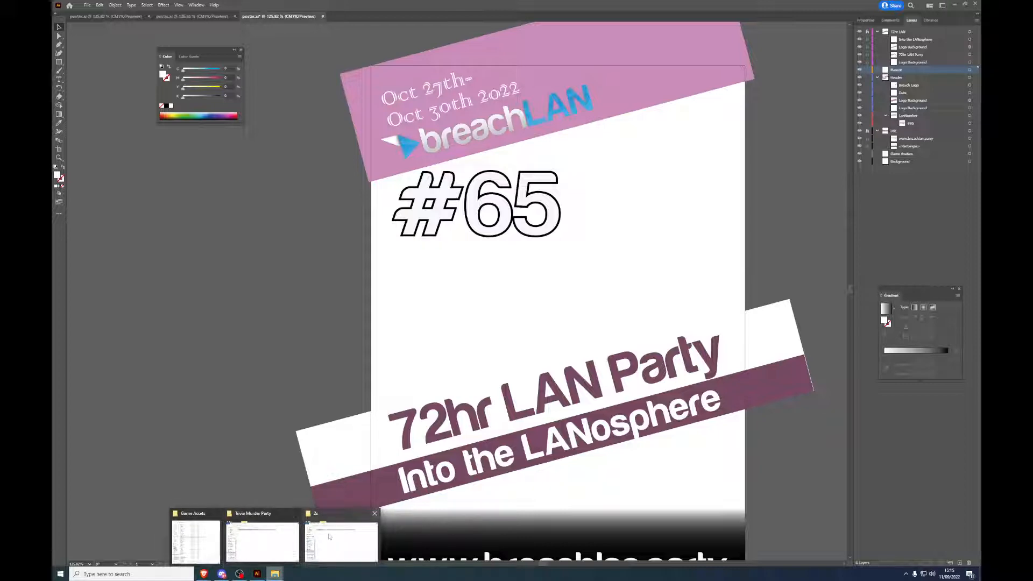
{"action": "left_click", "coordinate": [195, 541]}
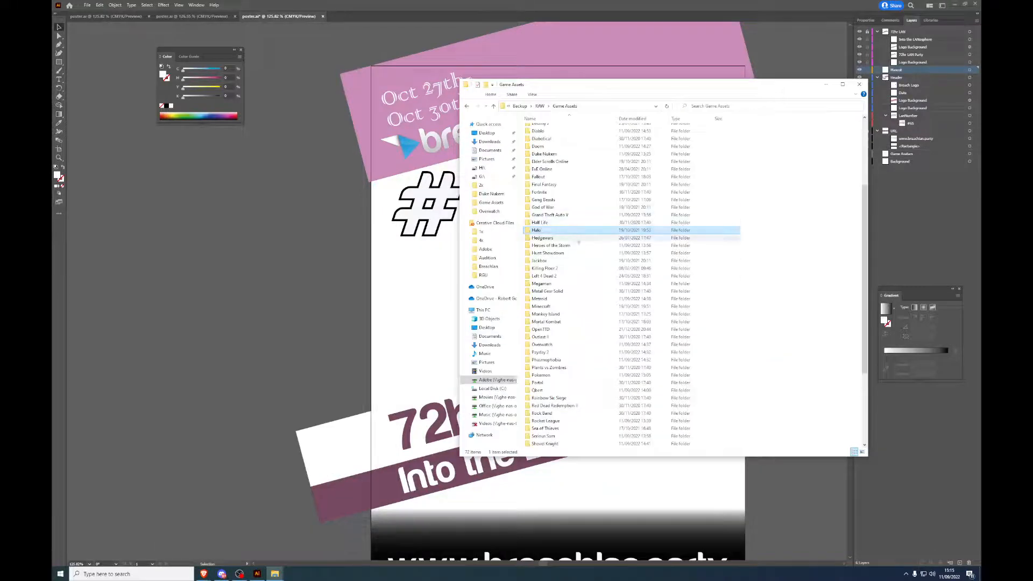
{"action": "double_click", "coordinate": [578, 230]}
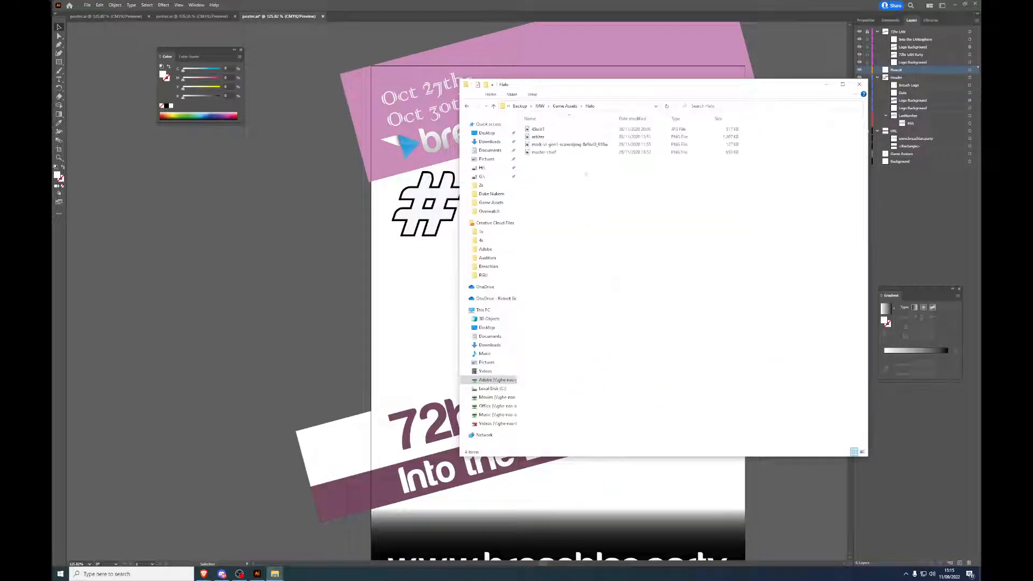
{"action": "double_click", "coordinate": [580, 154]}
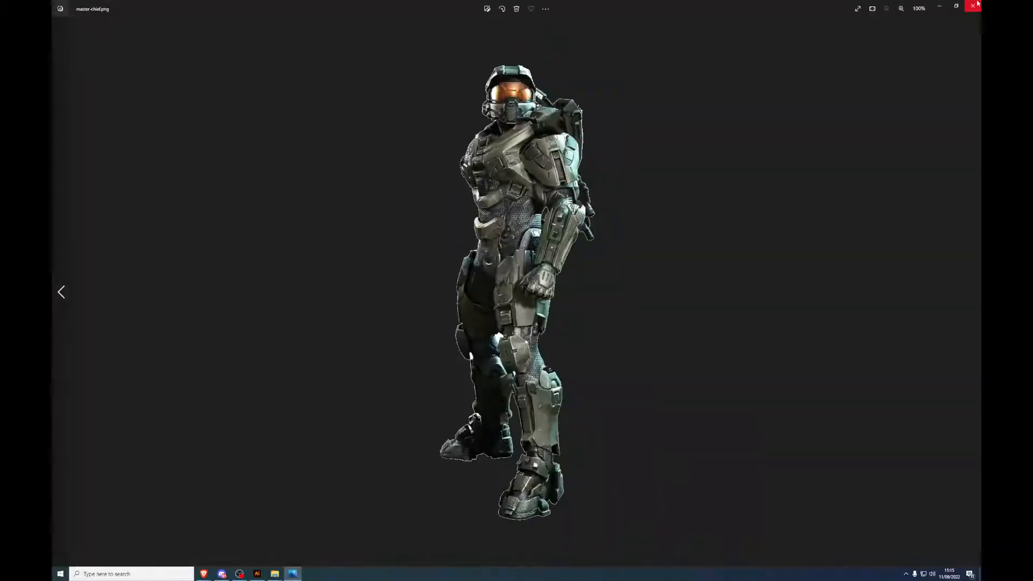
{"action": "left_click", "coordinate": [977, 4]}
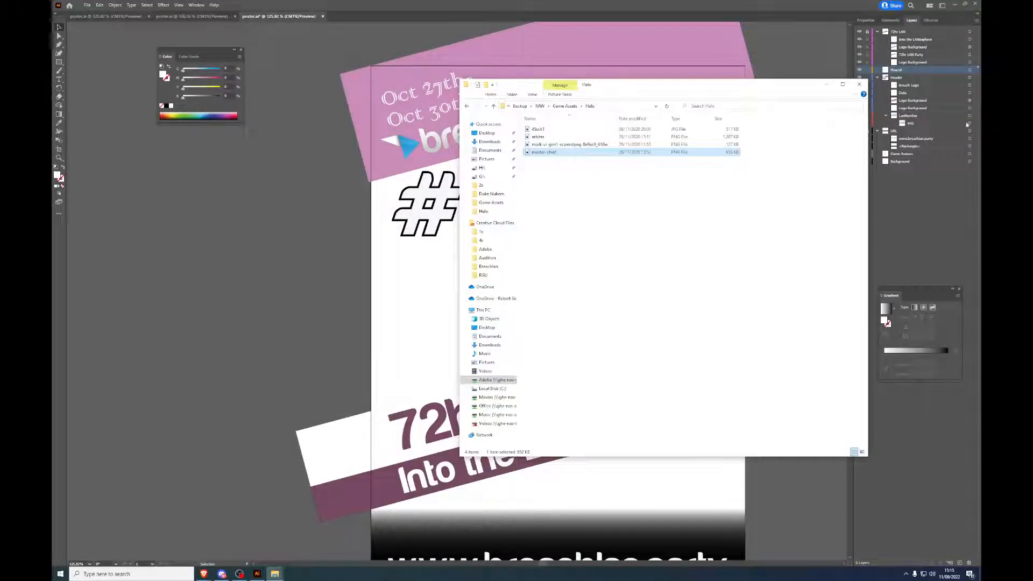
{"action": "left_click_drag", "start_coordinate": [619, 153], "coordinate": [384, 286]}
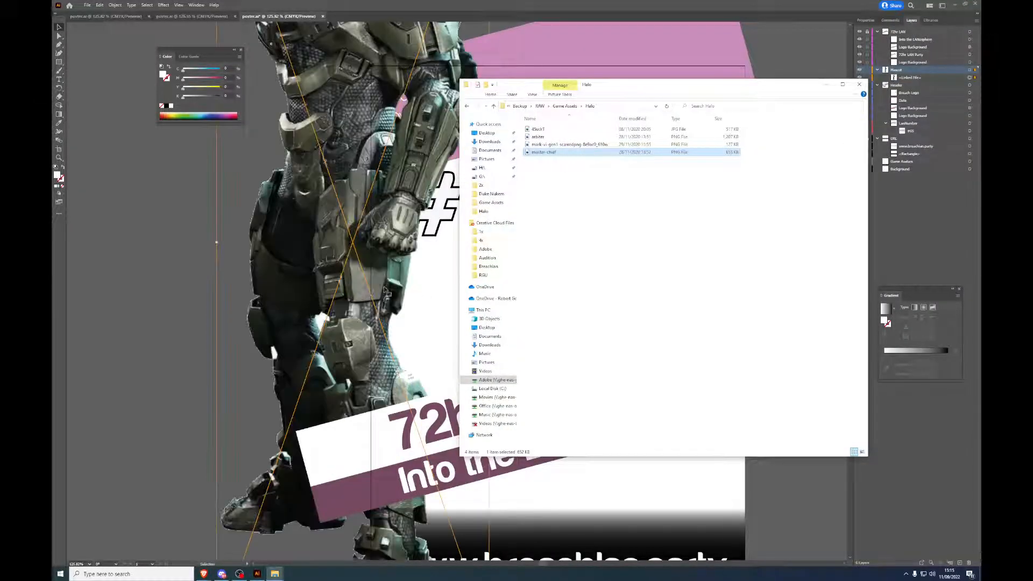
{"action": "left_click", "coordinate": [106, 191]}
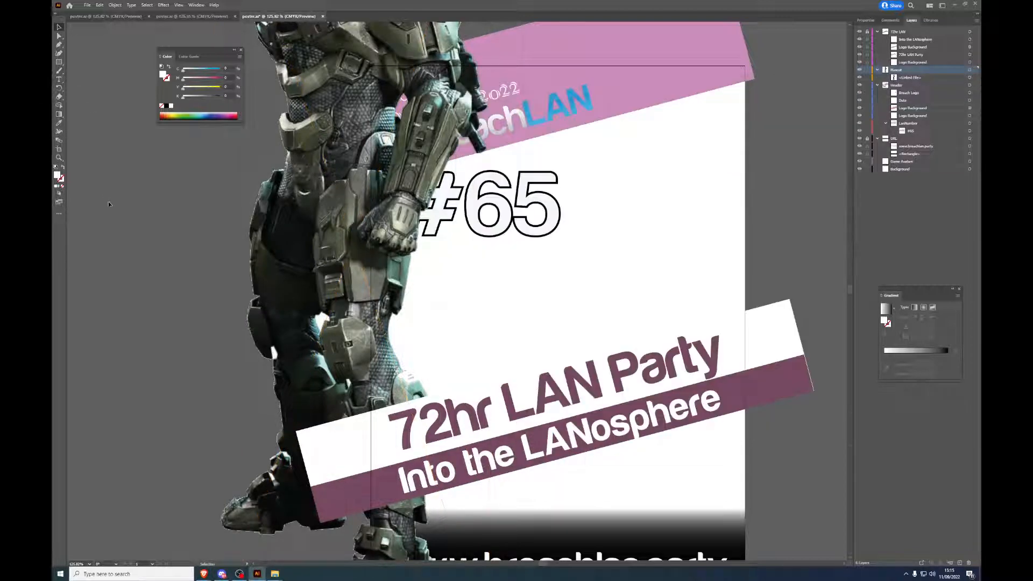
{"action": "left_click_drag", "start_coordinate": [282, 216], "coordinate": [573, 430]}
{"action": "left_click_drag", "start_coordinate": [572, 430], "coordinate": [581, 425]}
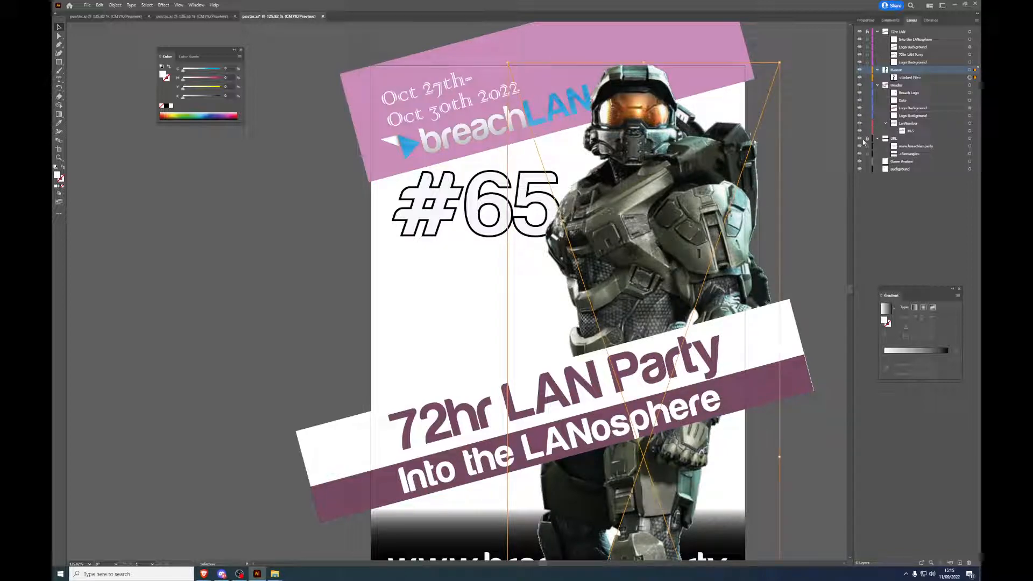
Step: Embed the Master Chief image and crop away its legs so its lower edge ends behind the 72hr LAN Party banner
{"action": "left_click", "coordinate": [869, 21]}
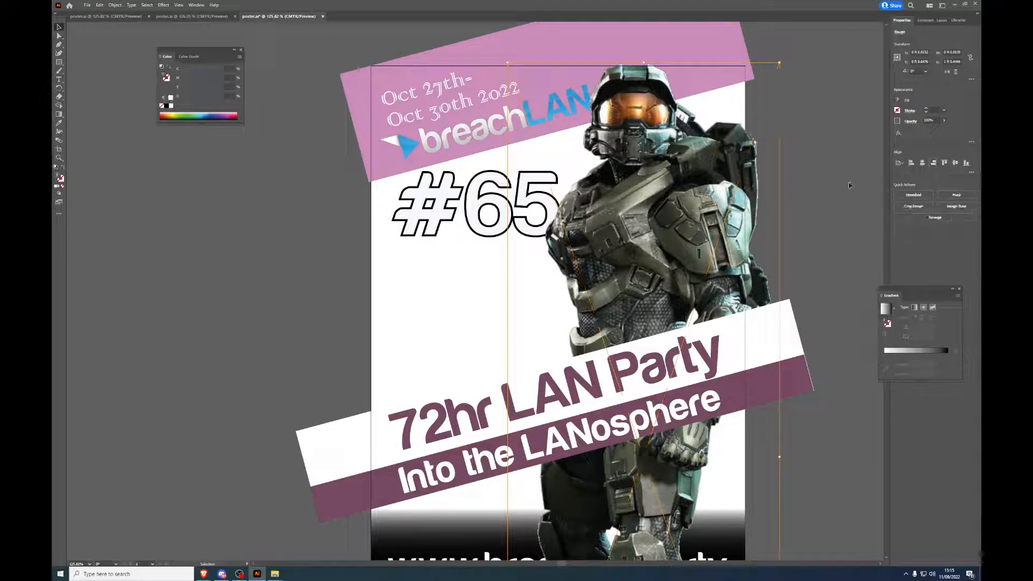
{"action": "left_click", "coordinate": [865, 173]}
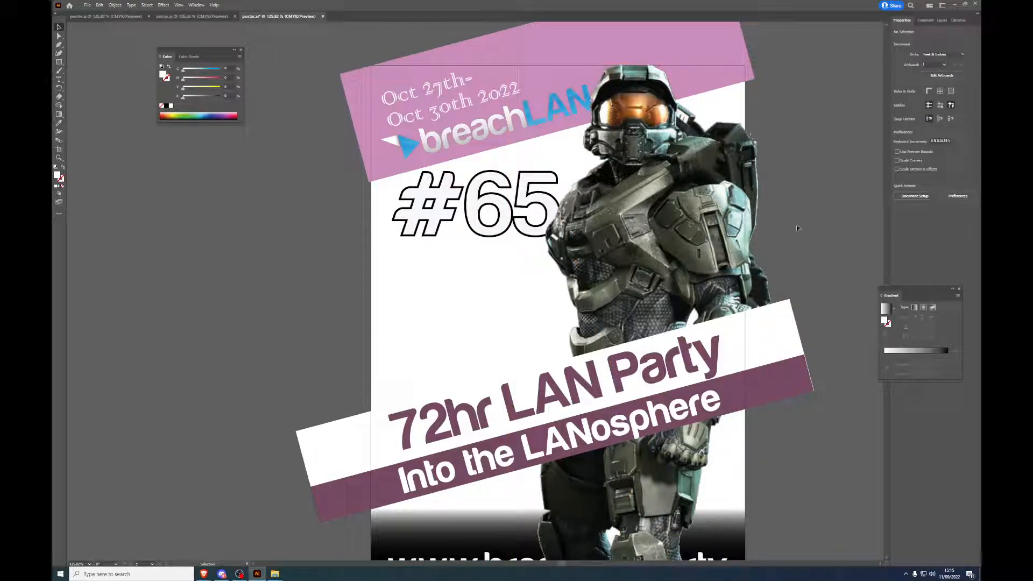
{"action": "left_click", "coordinate": [769, 253]}
{"action": "scroll", "coordinate": [725, 320], "scroll_direction": "down", "scroll_amount": 2}
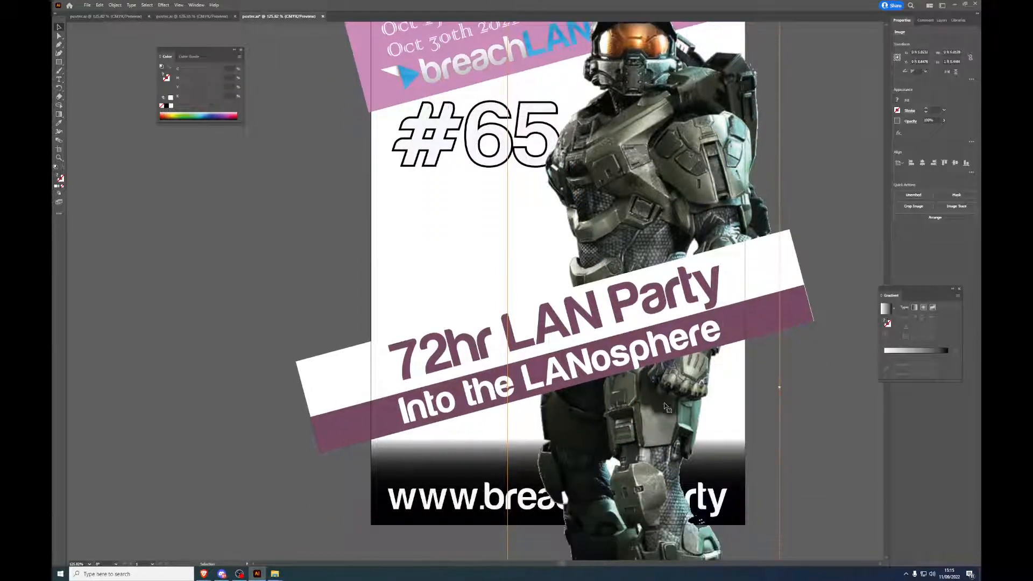
{"action": "scroll", "coordinate": [666, 407], "scroll_direction": "down", "scroll_amount": 2}
{"action": "right_click", "coordinate": [659, 174]}
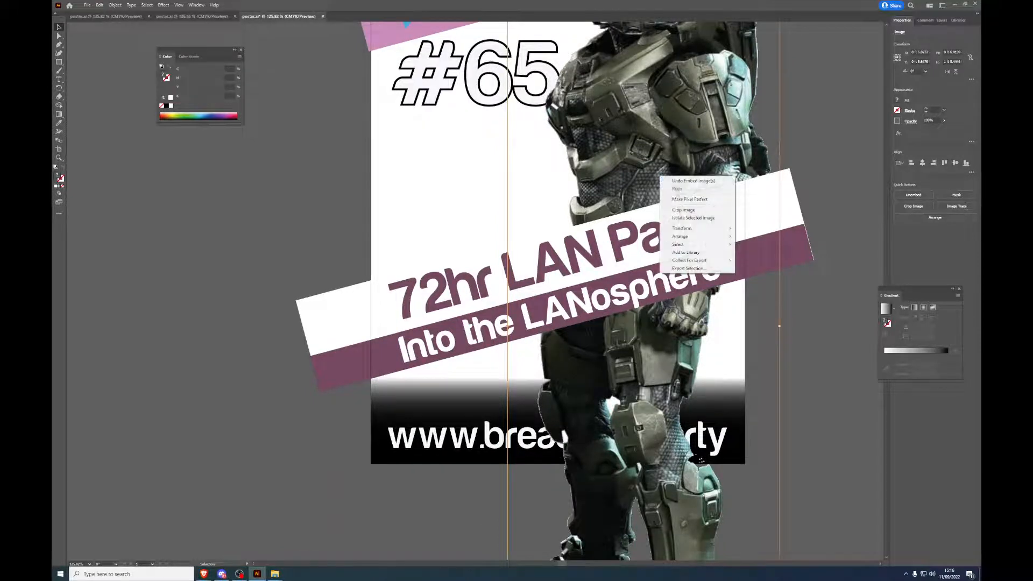
{"action": "left_click", "coordinate": [678, 209]}
{"action": "scroll", "coordinate": [671, 233], "scroll_direction": "down", "scroll_amount": 6}
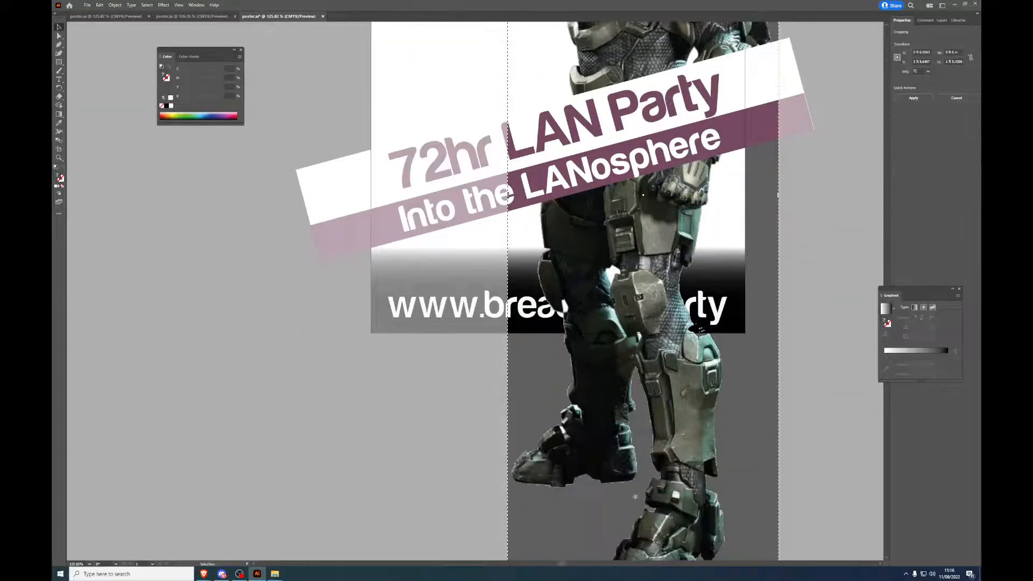
{"action": "left_click_drag", "start_coordinate": [641, 521], "coordinate": [644, 67]}
{"action": "scroll", "coordinate": [644, 107], "scroll_direction": "up", "scroll_amount": 11}
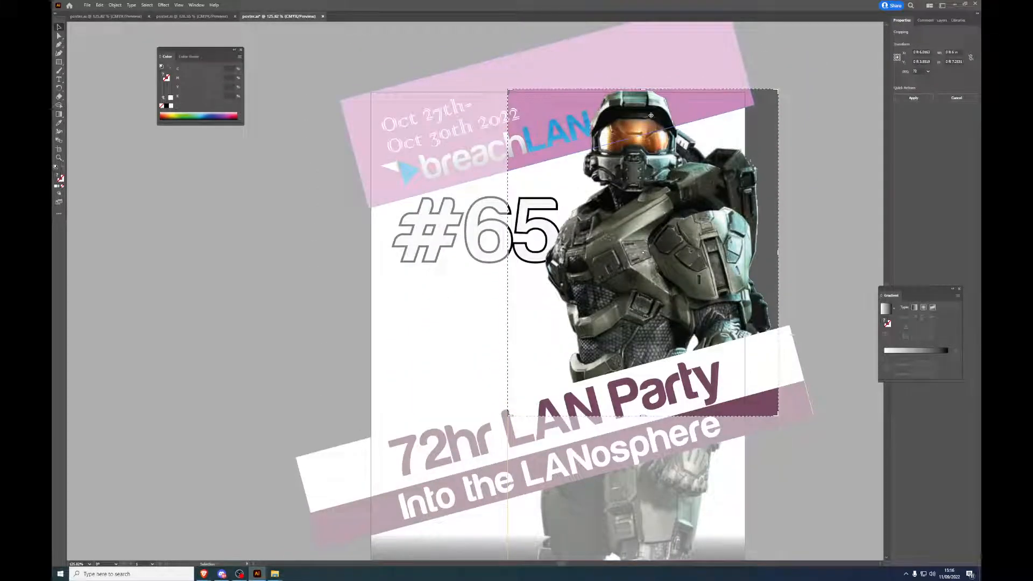
{"action": "key", "text": "Return"}
{"action": "left_click", "coordinate": [831, 141]}
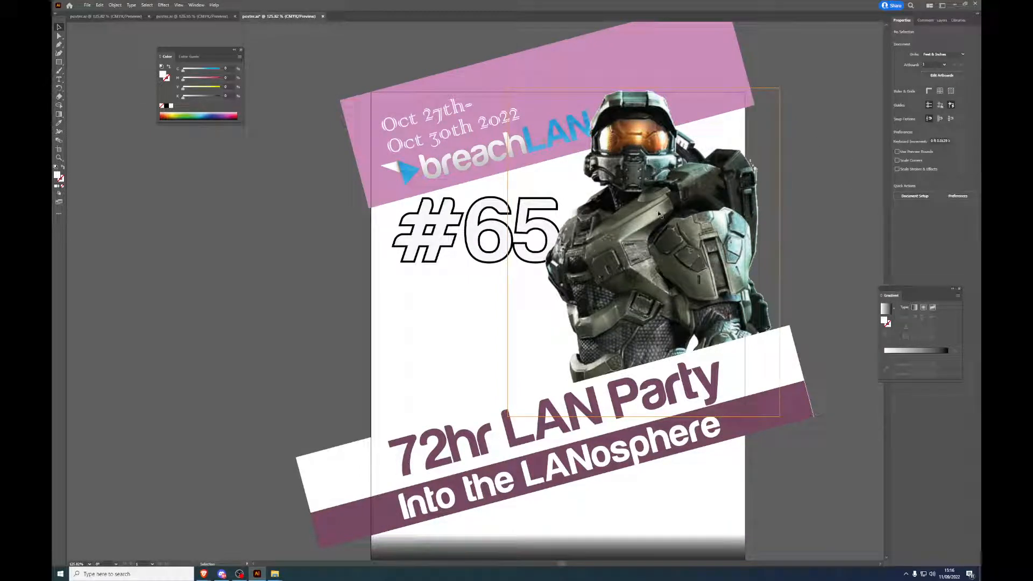
Step: Show the poster's layers and make the Game Avatars layer active
{"action": "left_click", "coordinate": [942, 19]}
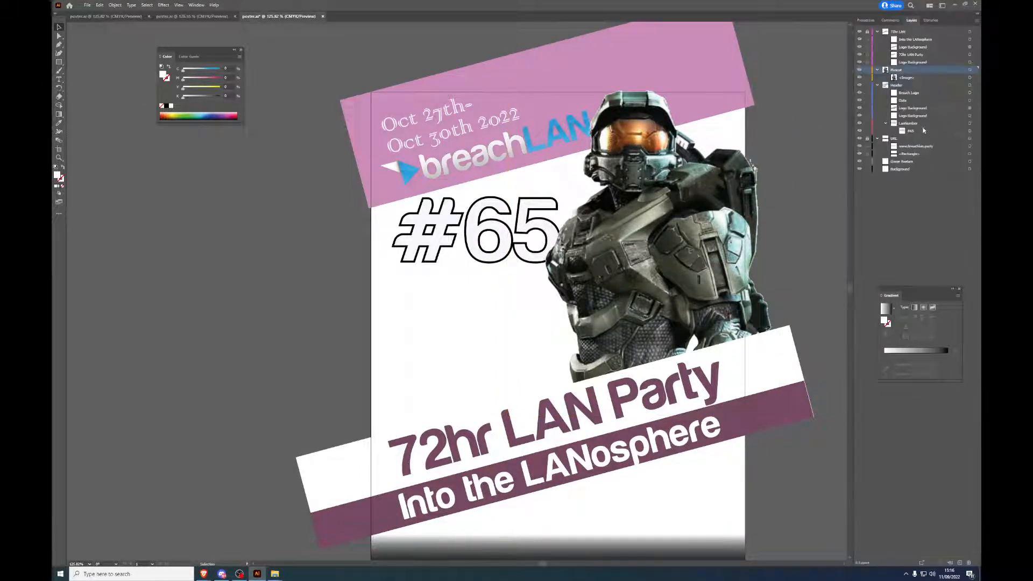
{"action": "left_click", "coordinate": [918, 123]}
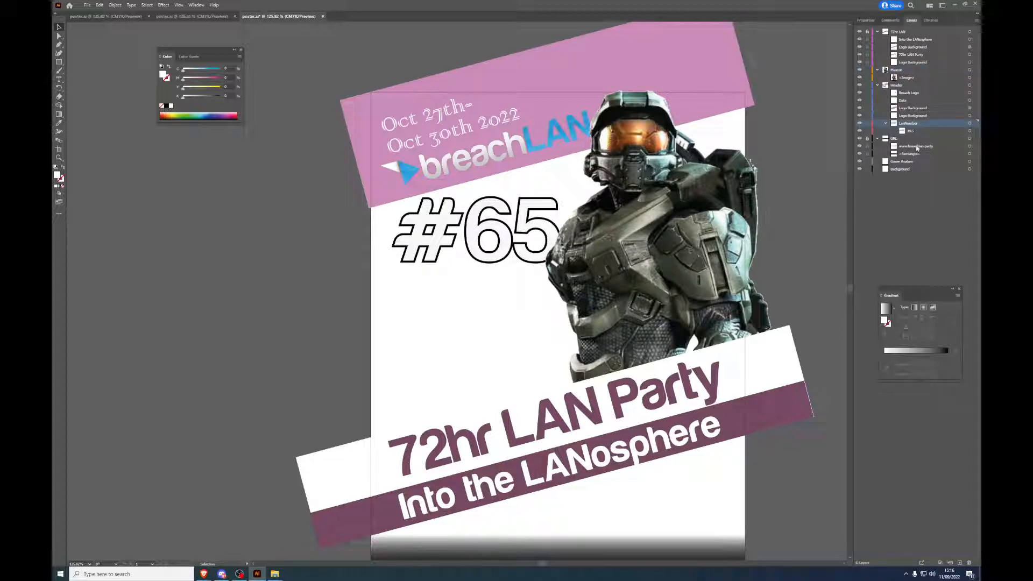
{"action": "left_click", "coordinate": [904, 160]}
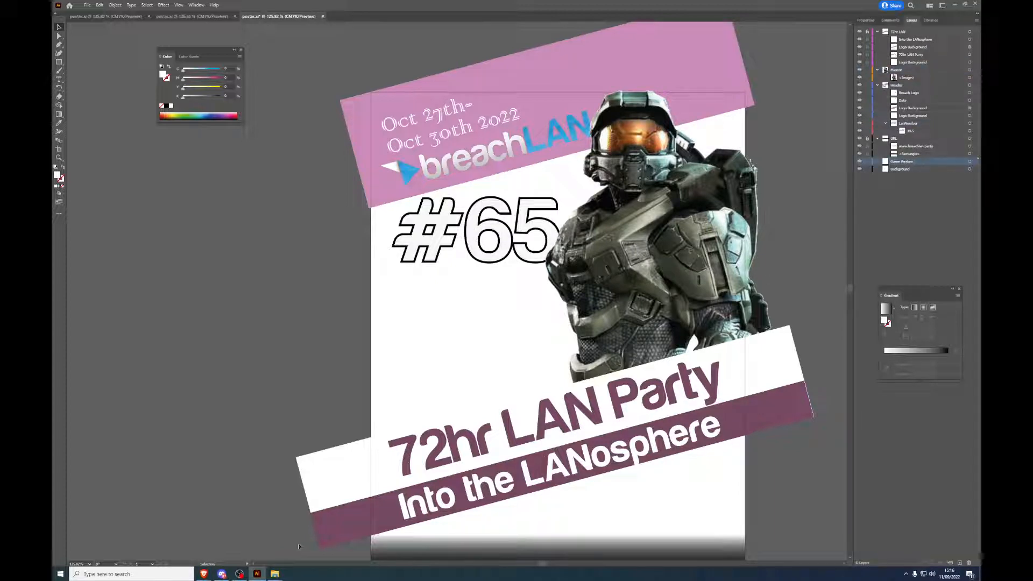
Step: Preview the character image in the D&D Pathfinder folder of the Game Assets
{"action": "mouse_move", "coordinate": [275, 573]}
{"action": "mouse_move", "coordinate": [270, 543]}
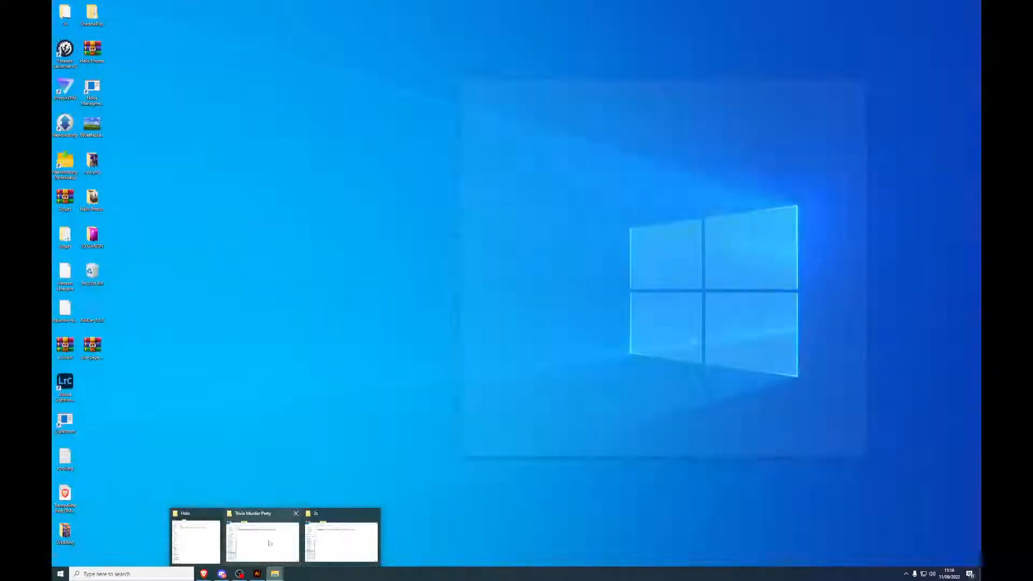
{"action": "left_click", "coordinate": [196, 541]}
{"action": "left_click", "coordinate": [565, 106]}
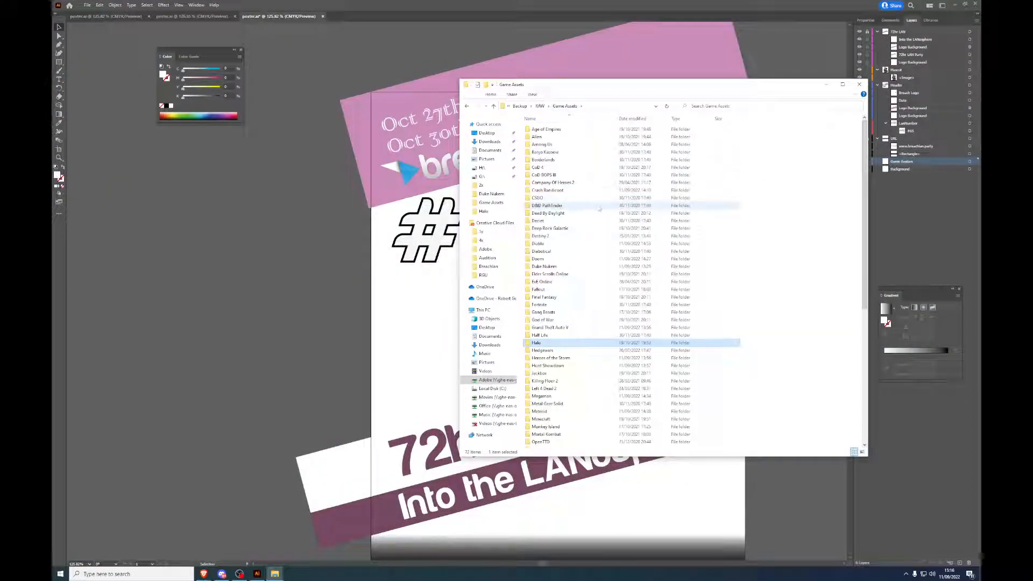
{"action": "double_click", "coordinate": [597, 206]}
{"action": "left_click", "coordinate": [579, 131]}
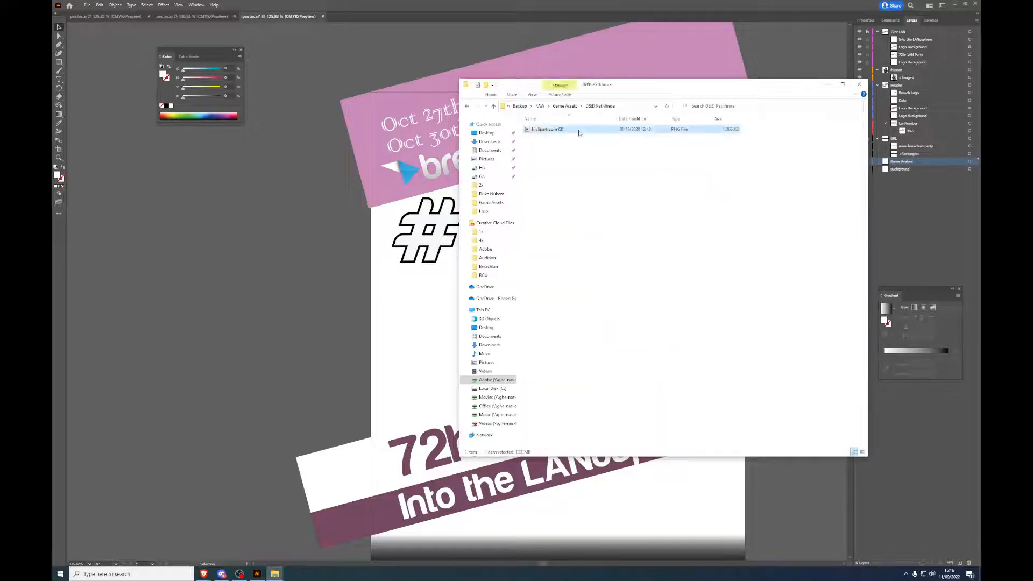
{"action": "double_click", "coordinate": [579, 130]}
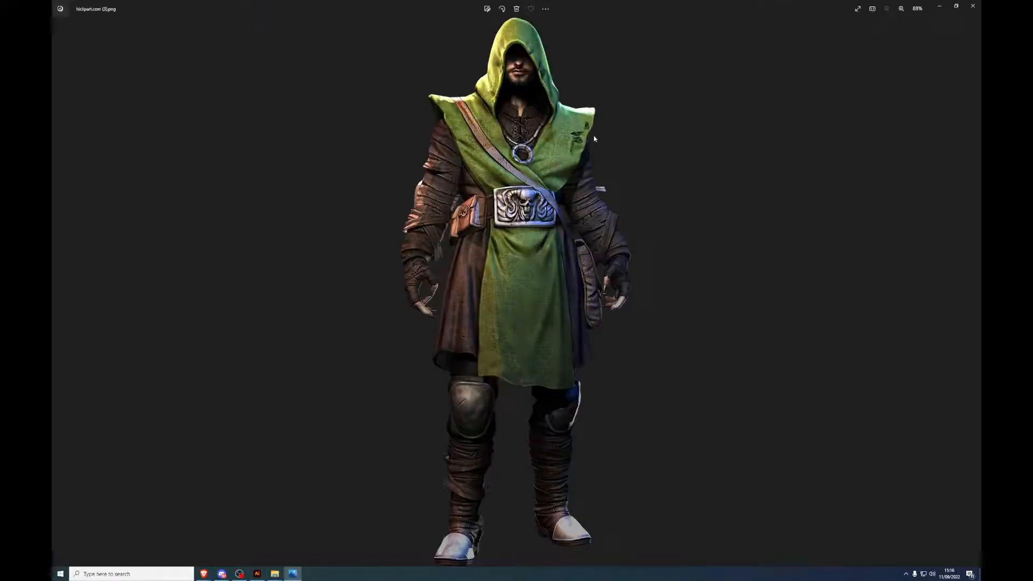
{"action": "left_click", "coordinate": [974, 6]}
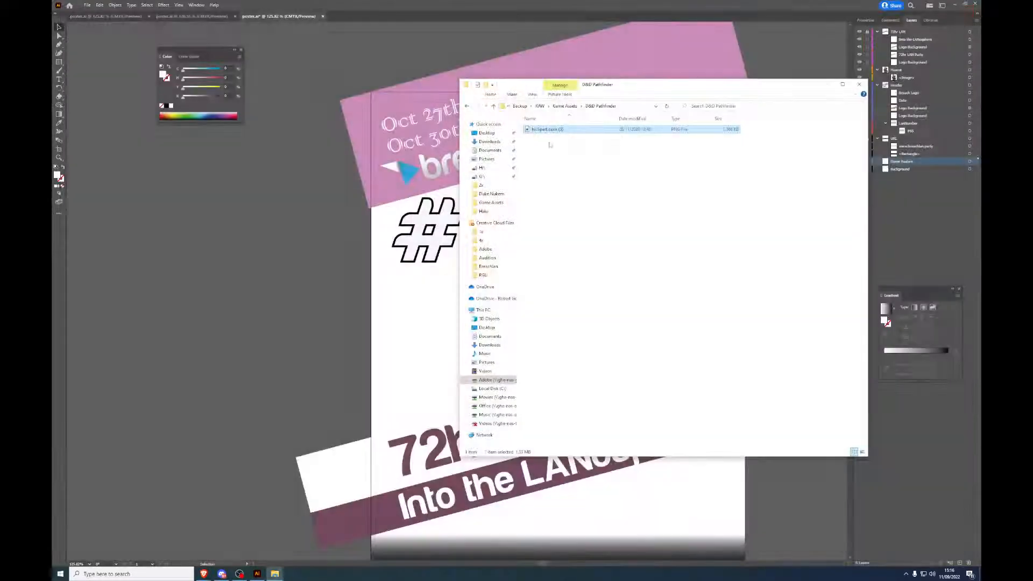
Step: Preview the Deep Rock Galactic character images and place the Scout image on the canvas beside the #65 poster
{"action": "left_click", "coordinate": [566, 105]}
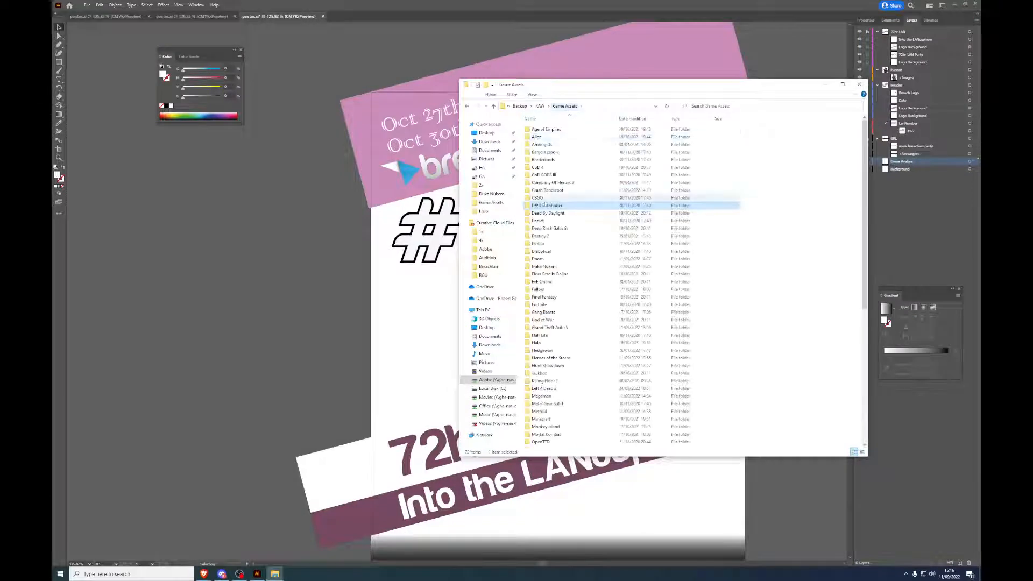
{"action": "double_click", "coordinate": [582, 232]}
{"action": "left_click", "coordinate": [557, 131]}
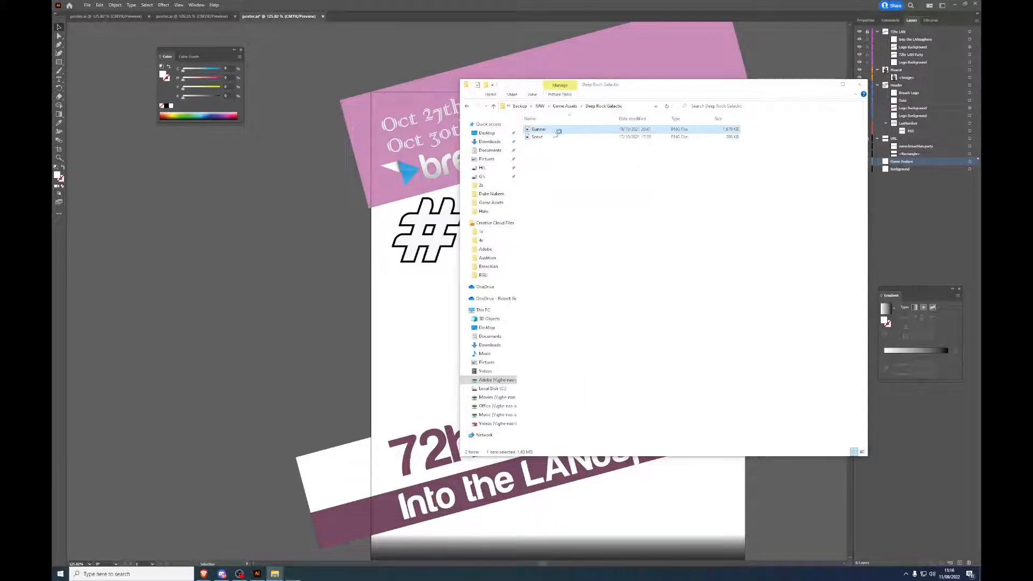
{"action": "left_click", "coordinate": [974, 6]}
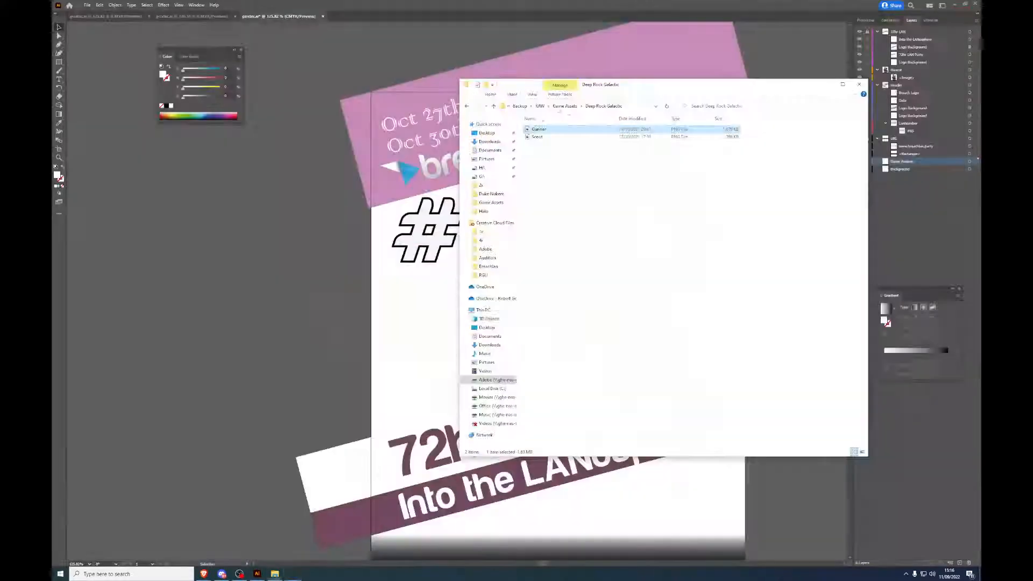
{"action": "double_click", "coordinate": [545, 137]}
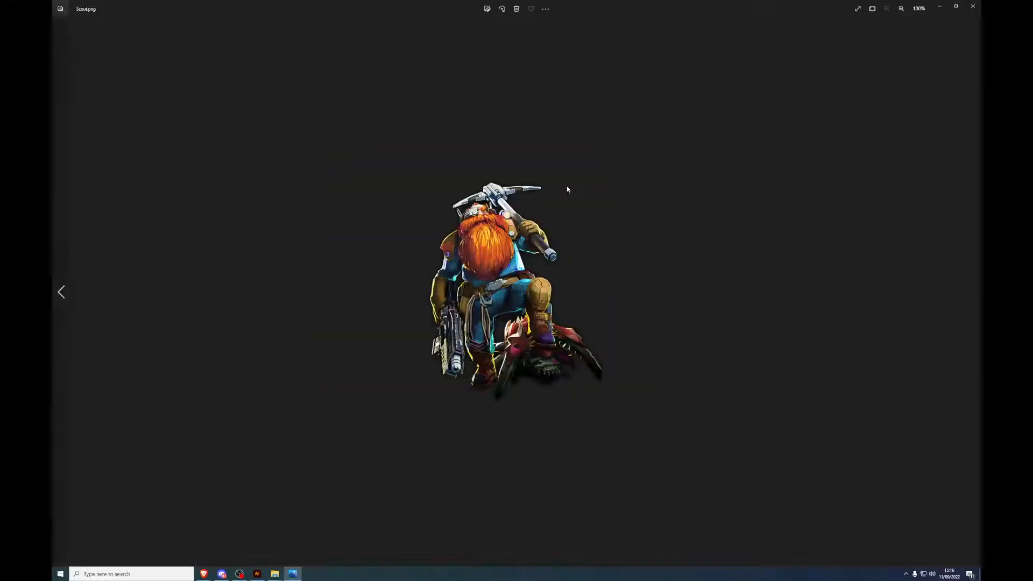
{"action": "left_click", "coordinate": [974, 6]}
{"action": "left_click_drag", "start_coordinate": [537, 137], "coordinate": [196, 265]}
Step: Delete the four stray non-image files from the Destiny 2 assets folder, keeping only the D2_BoxArt image
{"action": "left_click", "coordinate": [565, 106]}
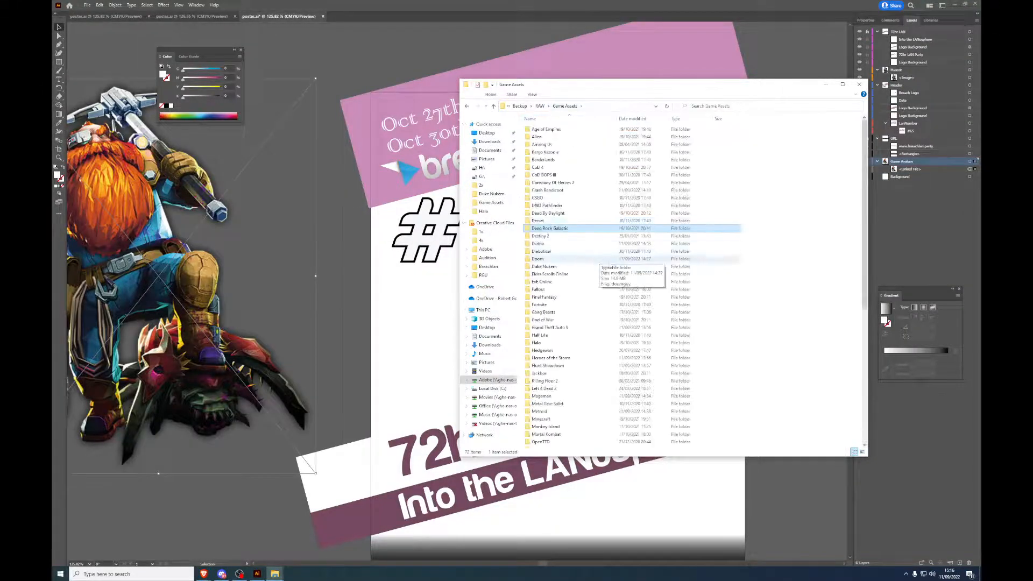
{"action": "double_click", "coordinate": [588, 236]}
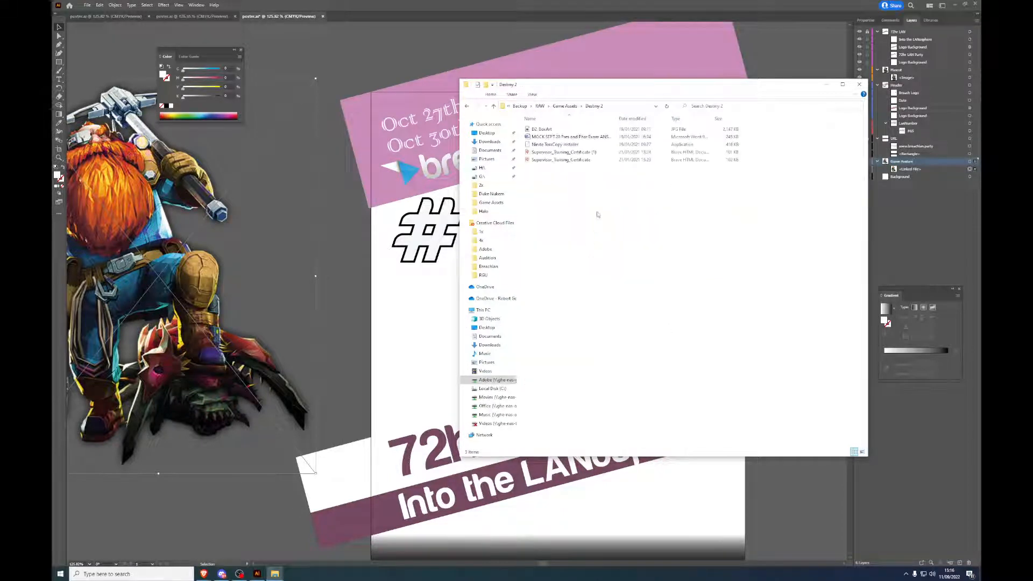
{"action": "left_click", "coordinate": [571, 137]}
{"action": "left_click", "coordinate": [545, 160], "text": "shift"}
{"action": "right_click", "coordinate": [545, 160]}
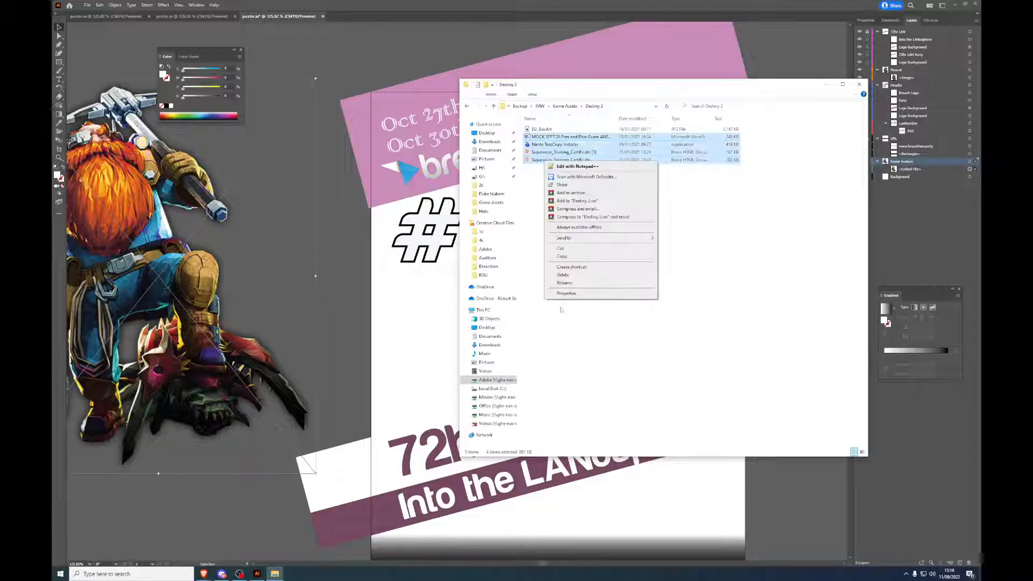
{"action": "left_click", "coordinate": [559, 281]}
{"action": "left_click", "coordinate": [546, 293]}
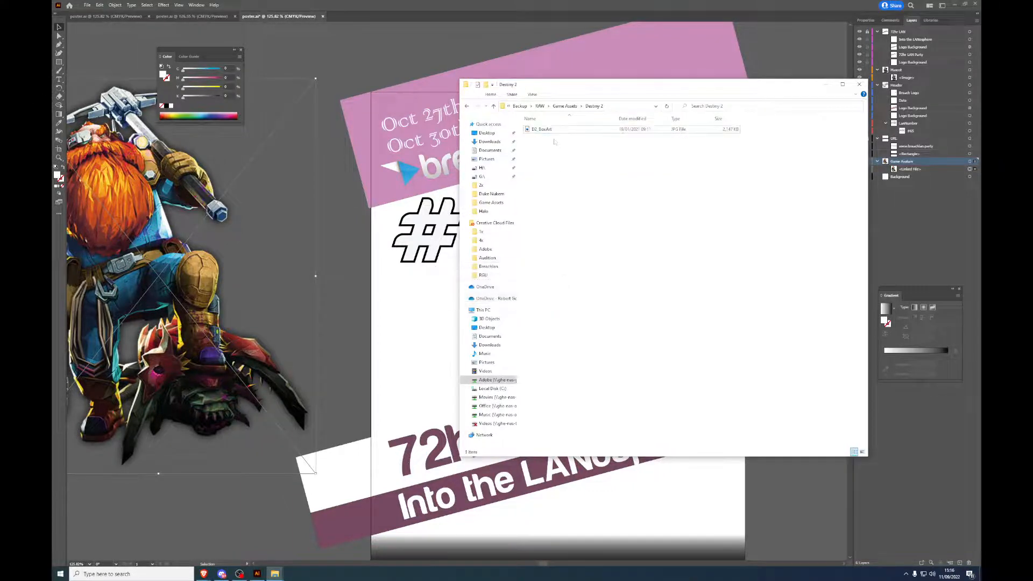
Step: Preview the D2_BoxArt image and the auriel image in the Diablo assets folder
{"action": "double_click", "coordinate": [556, 131]}
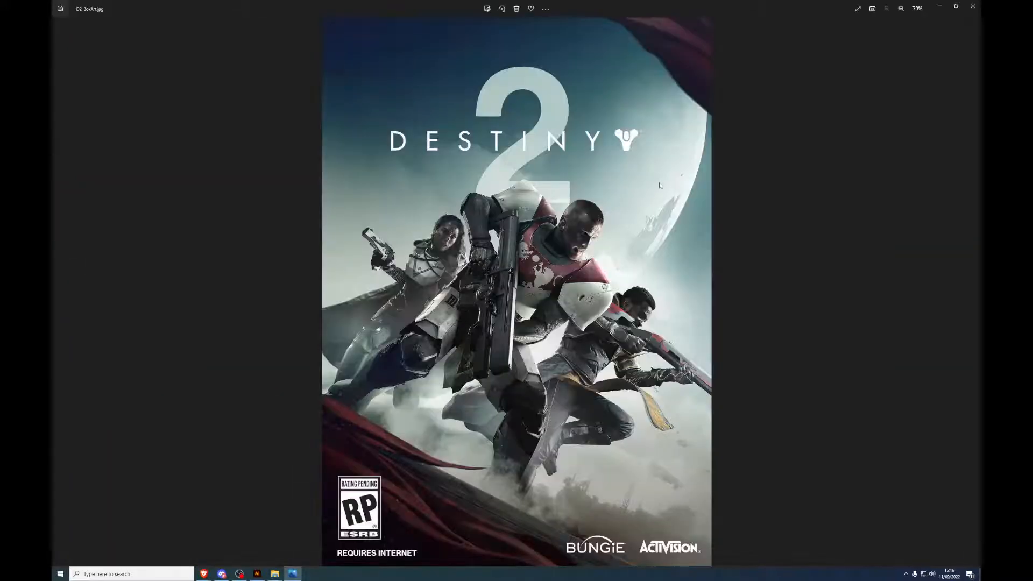
{"action": "left_click", "coordinate": [975, 4]}
{"action": "left_click", "coordinate": [565, 106]}
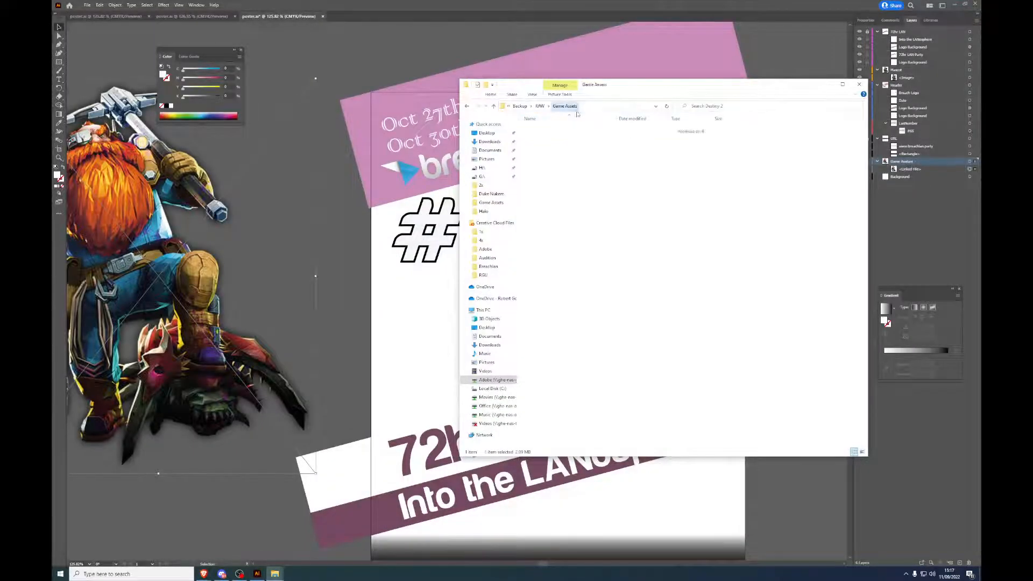
{"action": "double_click", "coordinate": [563, 244]}
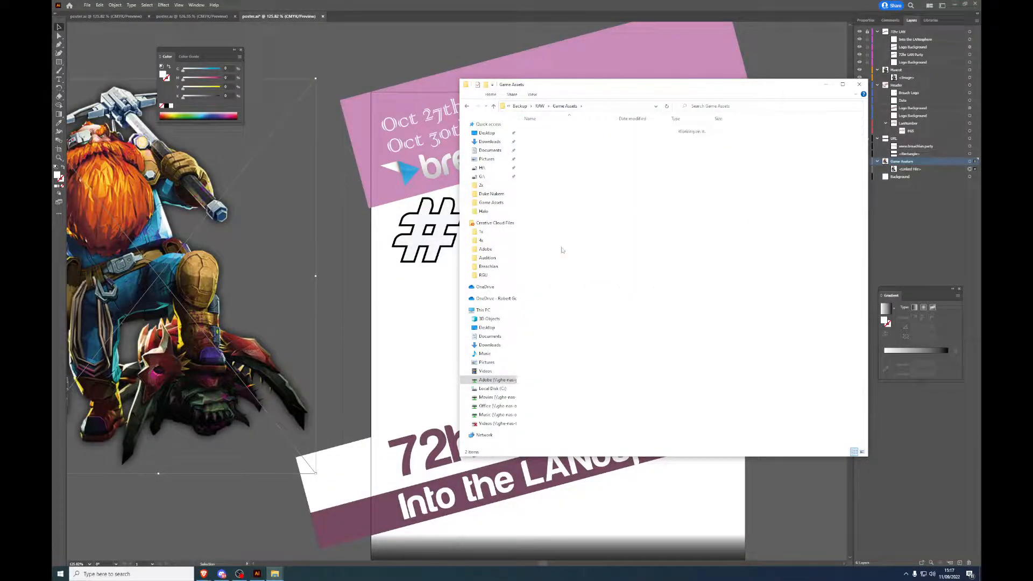
{"action": "double_click", "coordinate": [557, 130]}
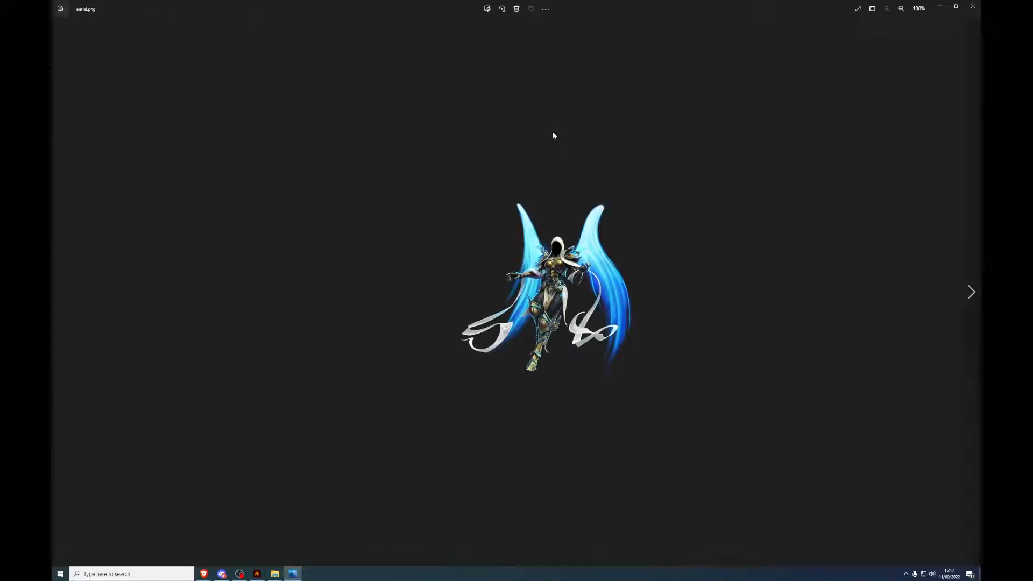
{"action": "left_click", "coordinate": [973, 5]}
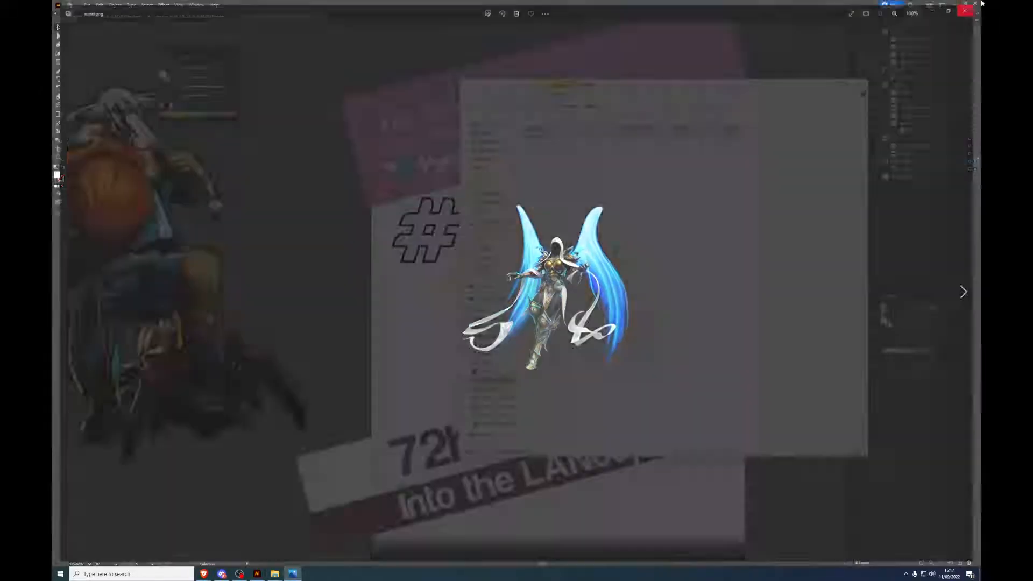
Step: Check the Doom assets folder for a usable character image
{"action": "left_click", "coordinate": [570, 107]}
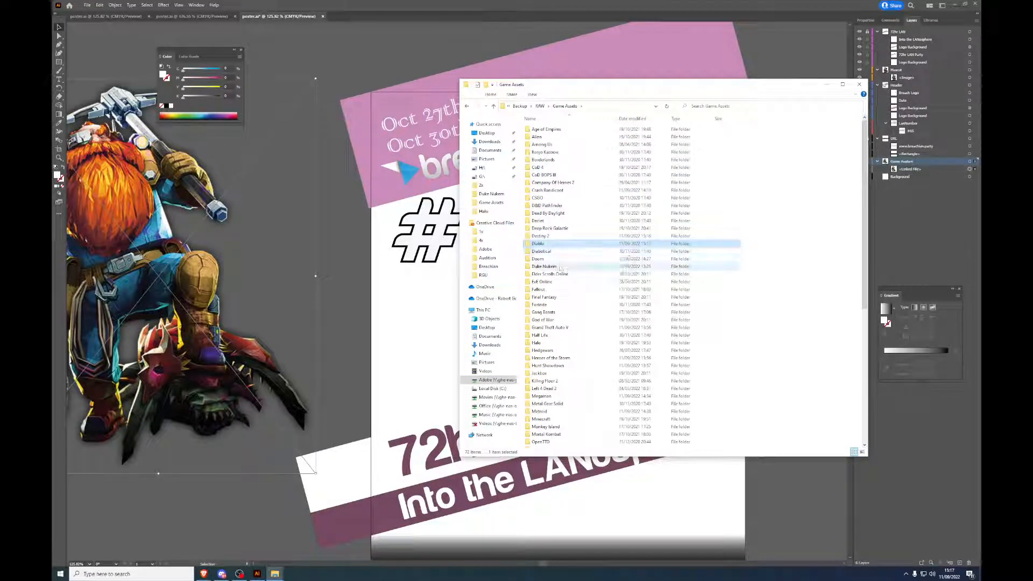
{"action": "left_click", "coordinate": [564, 261]}
{"action": "double_click", "coordinate": [565, 264]}
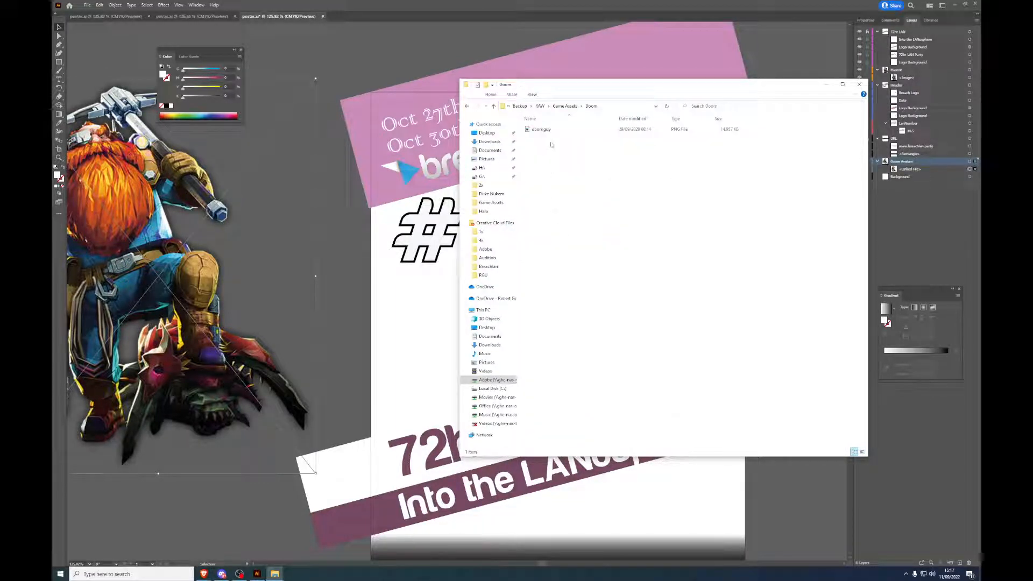
{"action": "left_click_drag", "start_coordinate": [555, 133], "coordinate": [602, 130]}
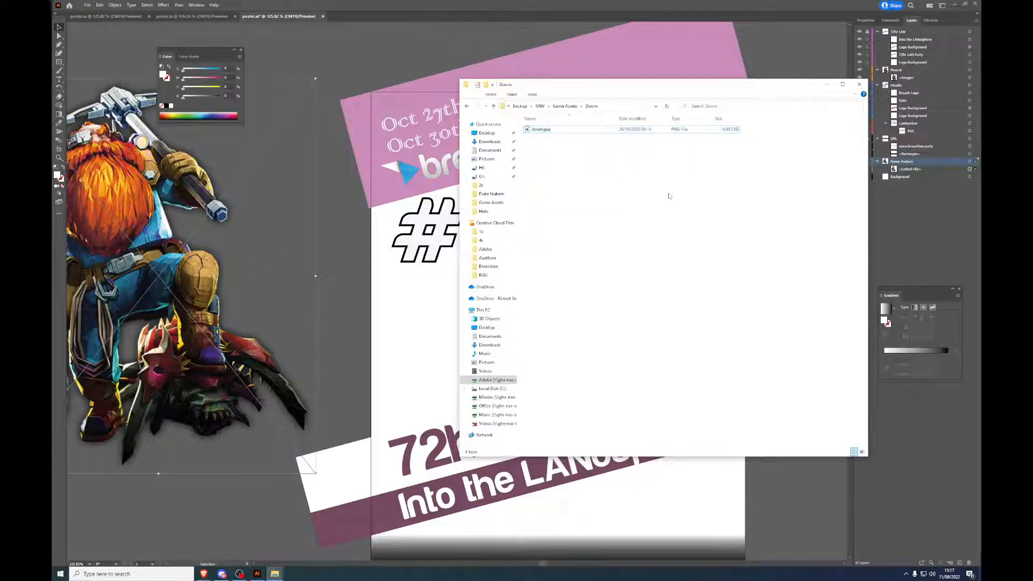
Step: Find the Mortal Kombat folder in the Game Assets and preview both of its character images
{"action": "left_click", "coordinate": [565, 106]}
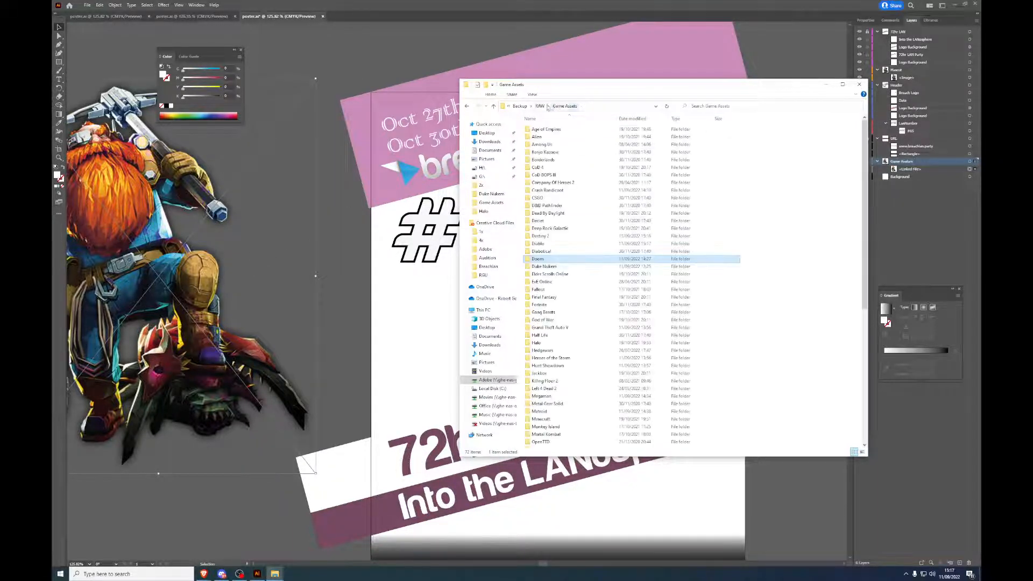
{"action": "left_click", "coordinate": [520, 106]}
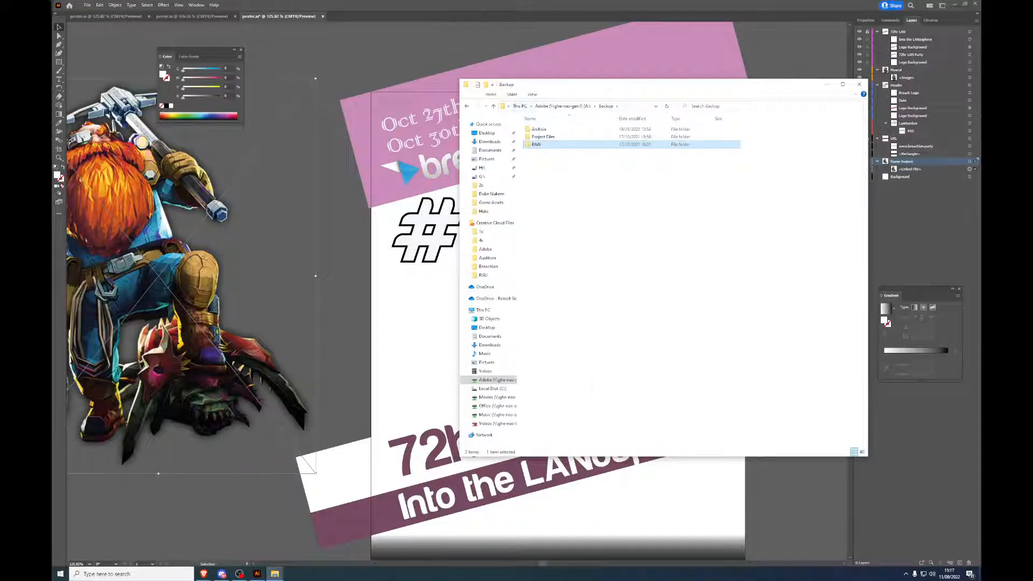
{"action": "double_click", "coordinate": [536, 144]}
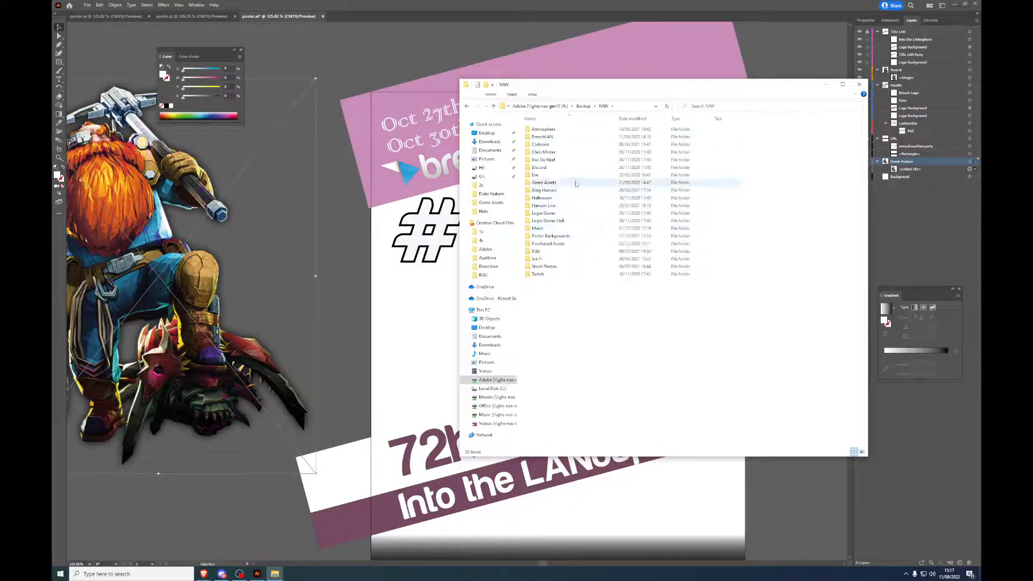
{"action": "double_click", "coordinate": [554, 183]}
{"action": "scroll", "coordinate": [600, 261], "scroll_direction": "down", "scroll_amount": 8}
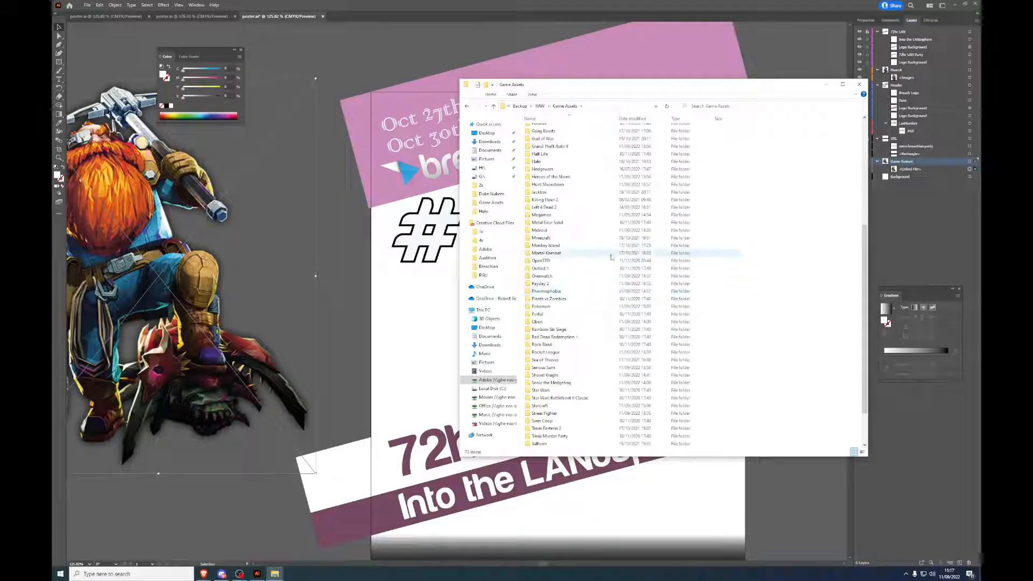
{"action": "double_click", "coordinate": [613, 254]}
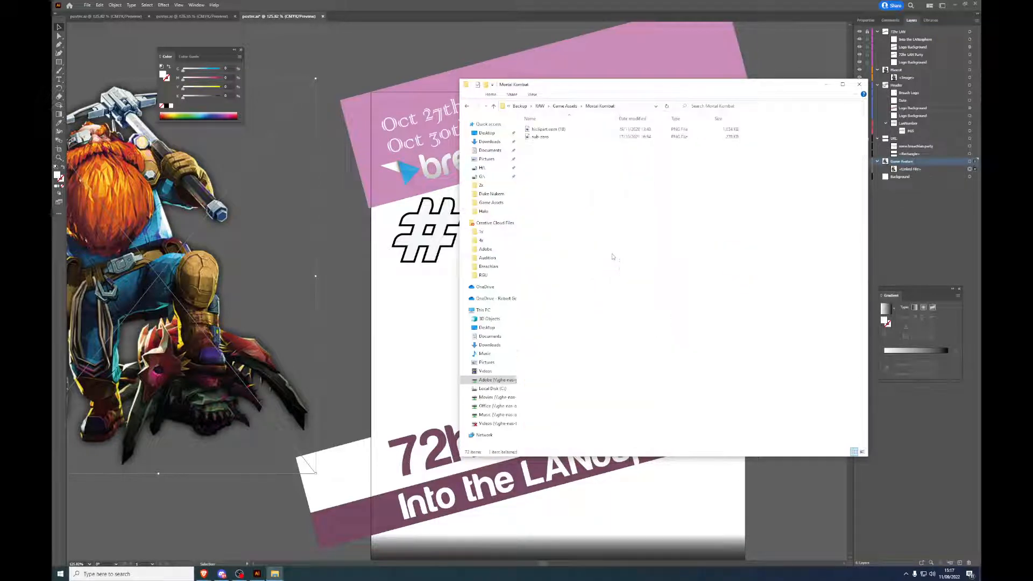
{"action": "double_click", "coordinate": [560, 138]}
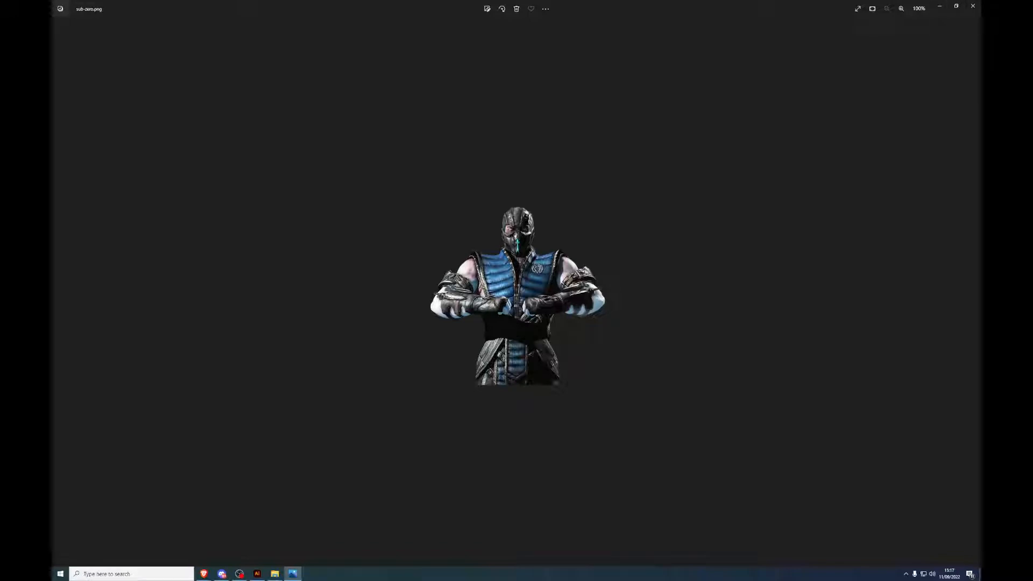
{"action": "left_click", "coordinate": [973, 6]}
{"action": "double_click", "coordinate": [585, 130]}
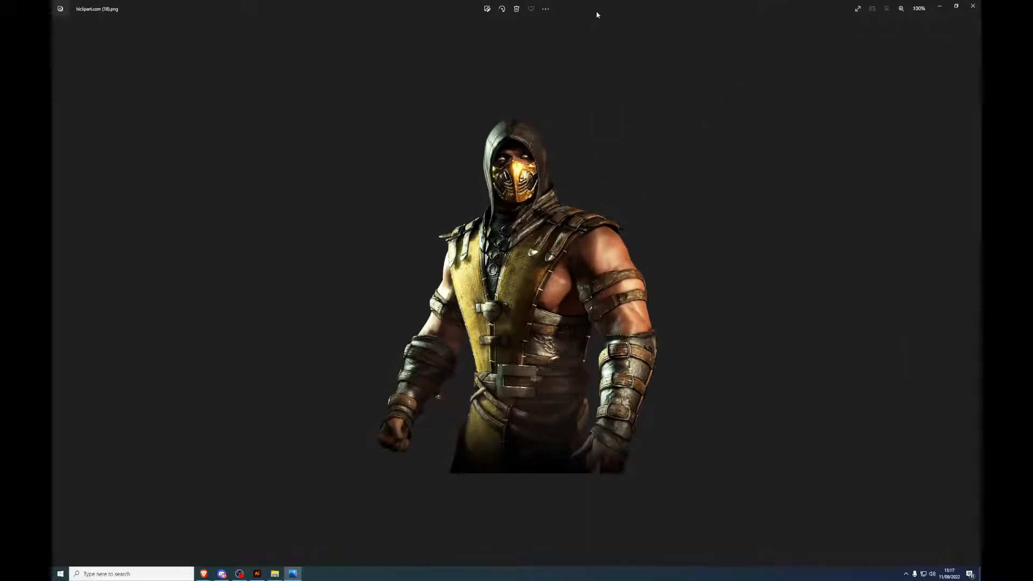
{"action": "left_click", "coordinate": [973, 7]}
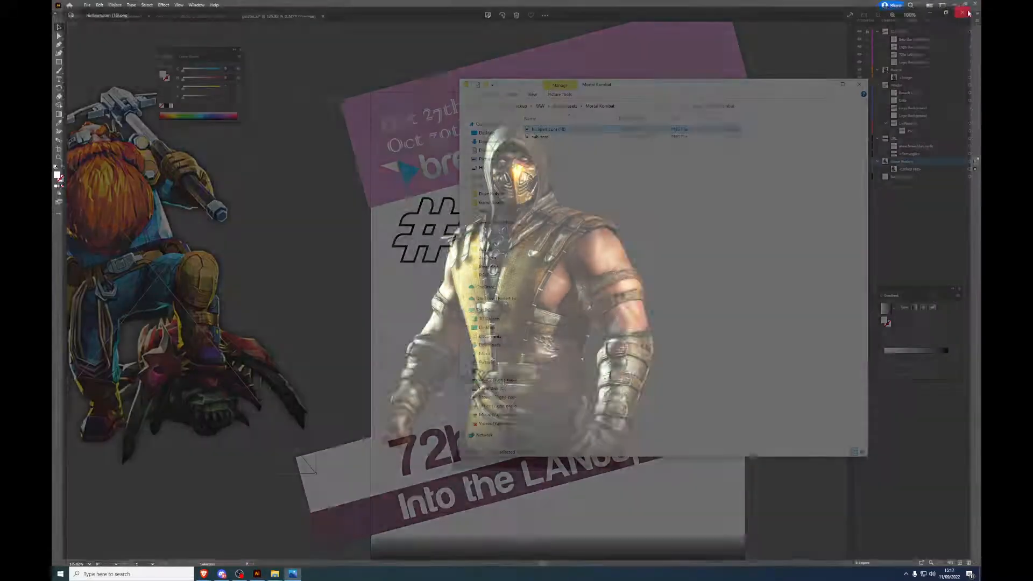
Step: Return to the #65 poster and bring up the #64 poster for comparison
{"action": "left_click", "coordinate": [330, 261]}
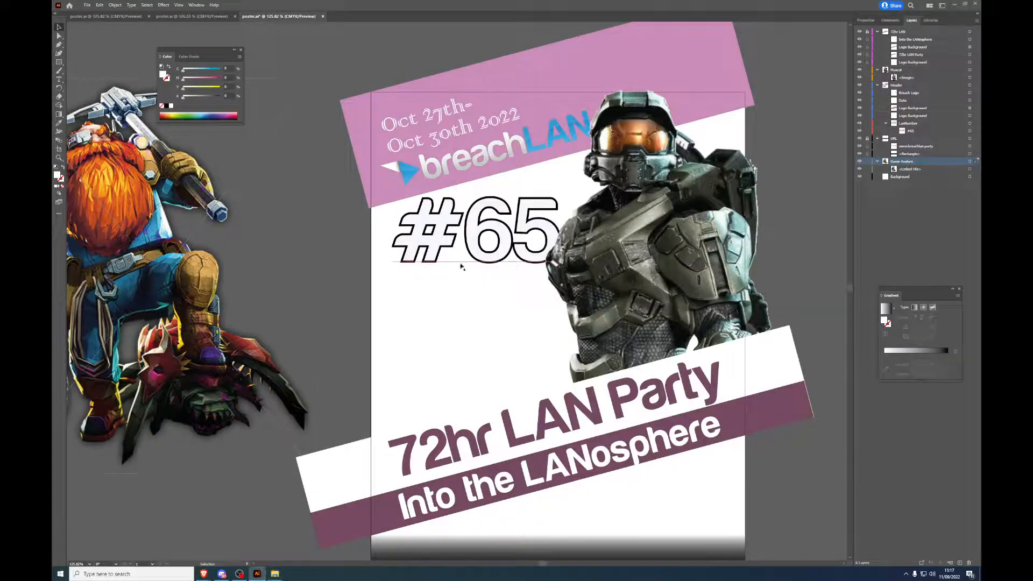
{"action": "left_click", "coordinate": [554, 264]}
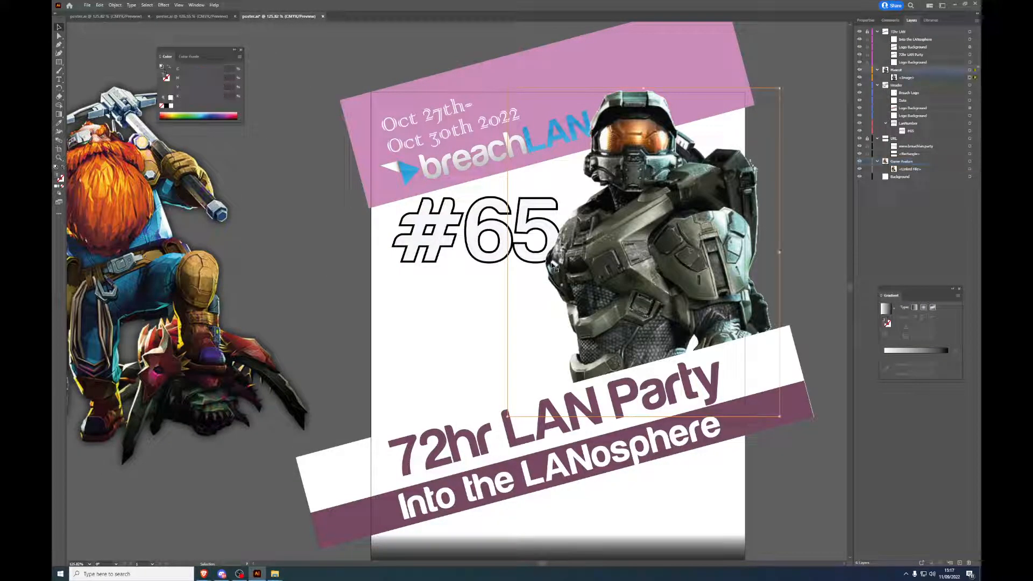
{"action": "left_click", "coordinate": [192, 16]}
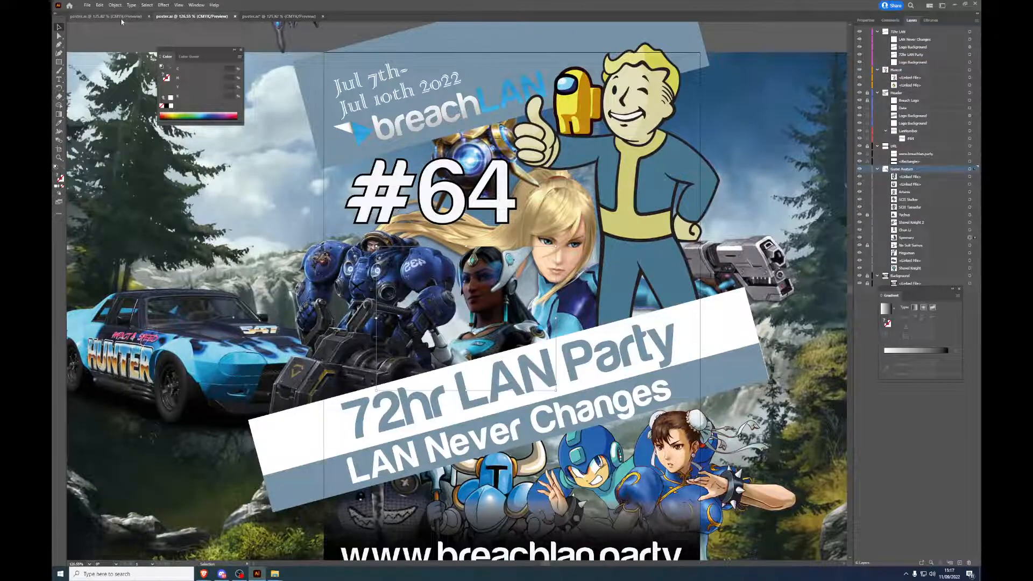
Step: Review the #63 and #64 posters for reference and return to the #65 poster
{"action": "left_click", "coordinate": [108, 17]}
{"action": "left_click", "coordinate": [192, 16]}
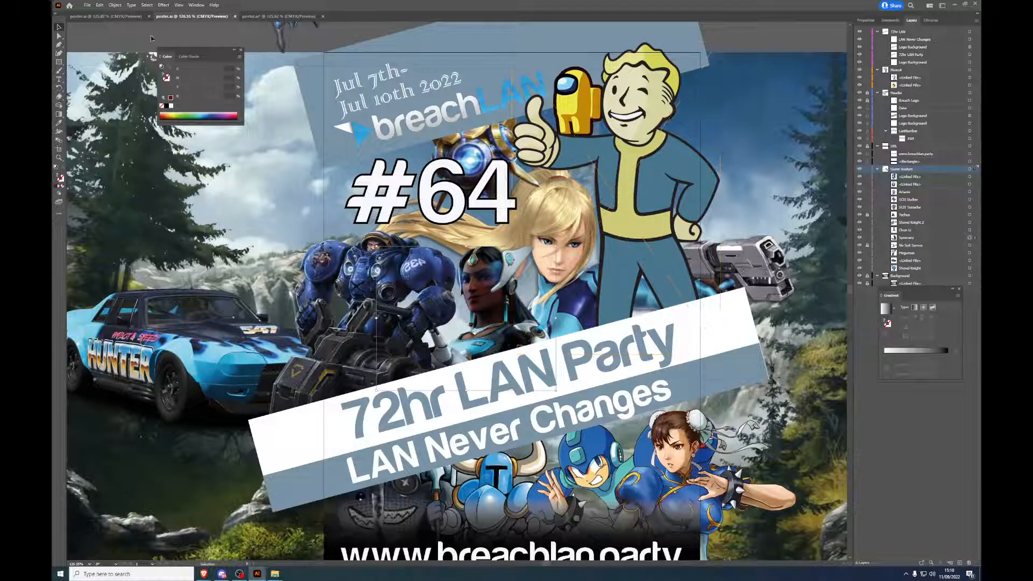
{"action": "left_click", "coordinate": [107, 17]}
{"action": "left_click", "coordinate": [191, 16]}
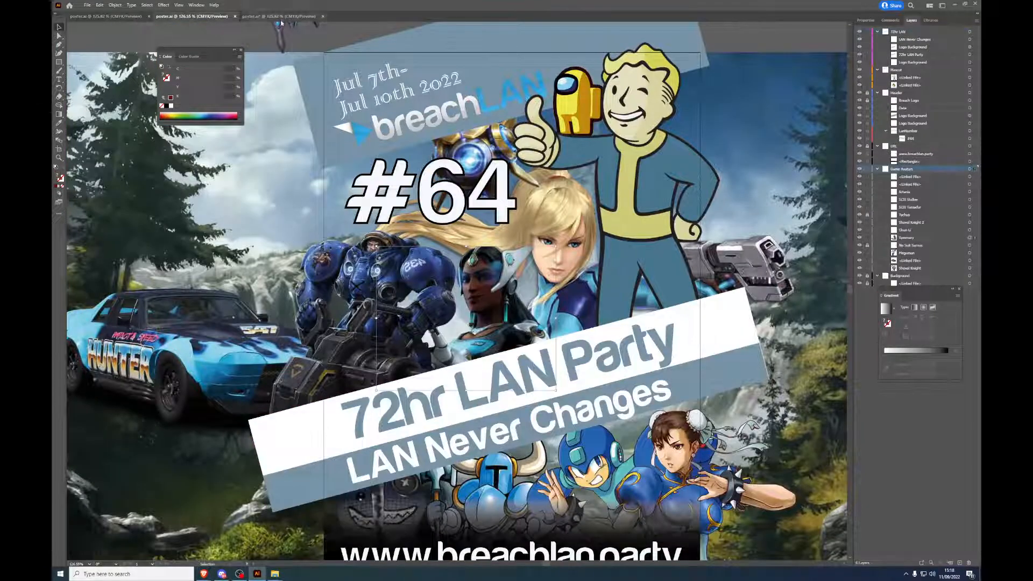
{"action": "left_click", "coordinate": [279, 16]}
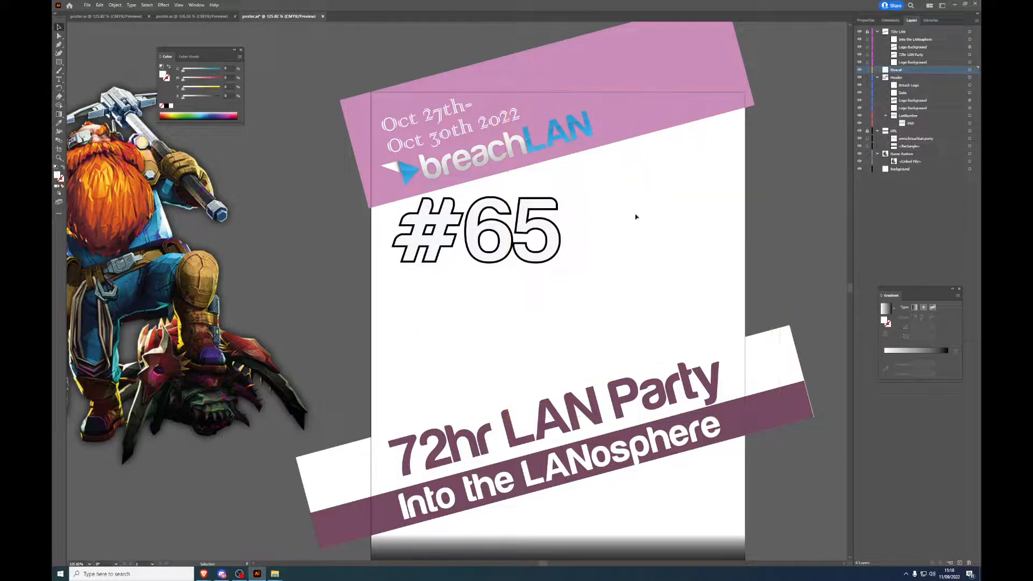
Step: Place the Scorpion image from the Mortal Kombat folder on the #65 poster, scaled down to stand beside the number, above the 72hr LAN Party banner
{"action": "mouse_move", "coordinate": [275, 574]}
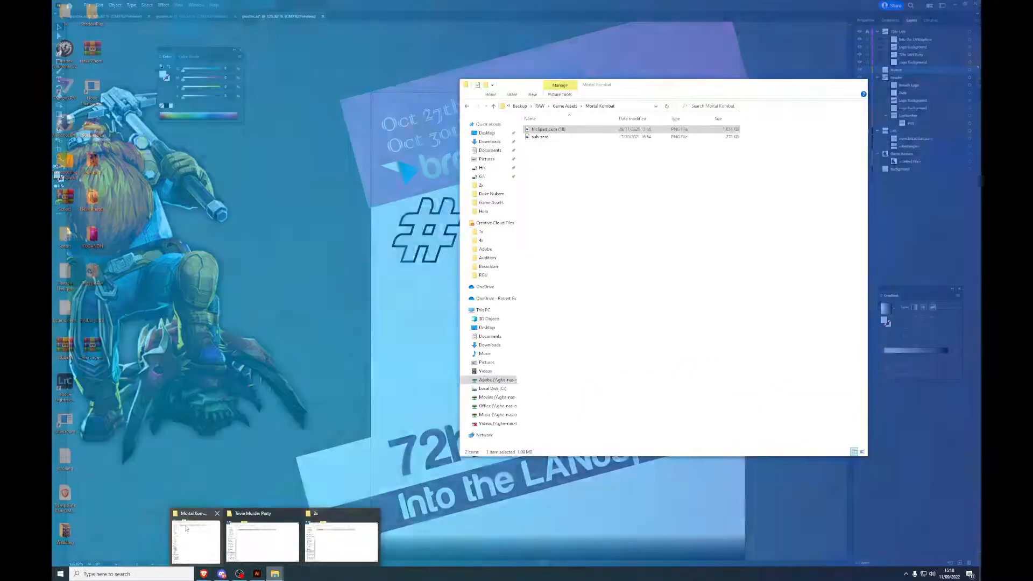
{"action": "left_click", "coordinate": [195, 540]}
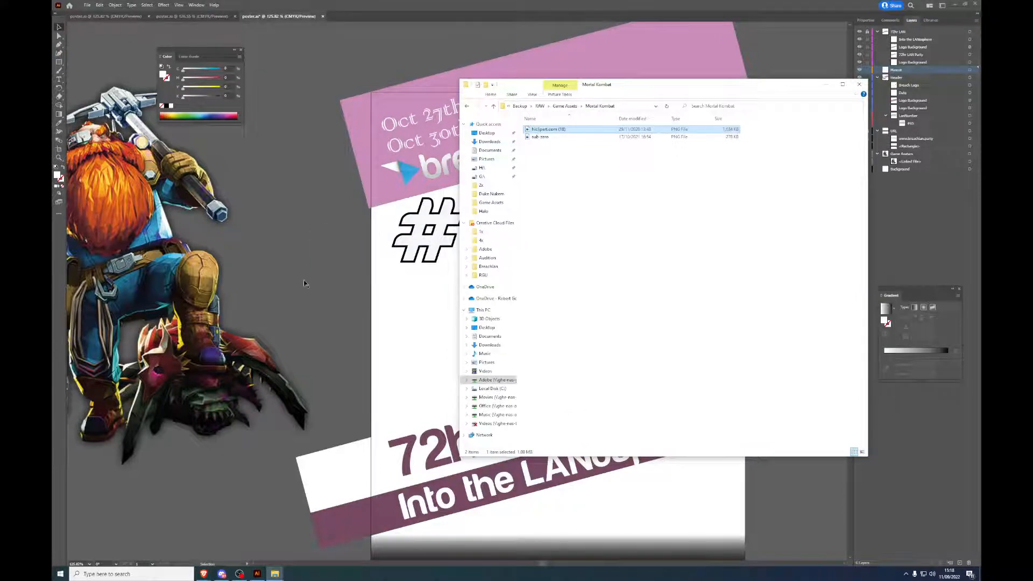
{"action": "left_click_drag", "start_coordinate": [305, 284], "coordinate": [321, 306]}
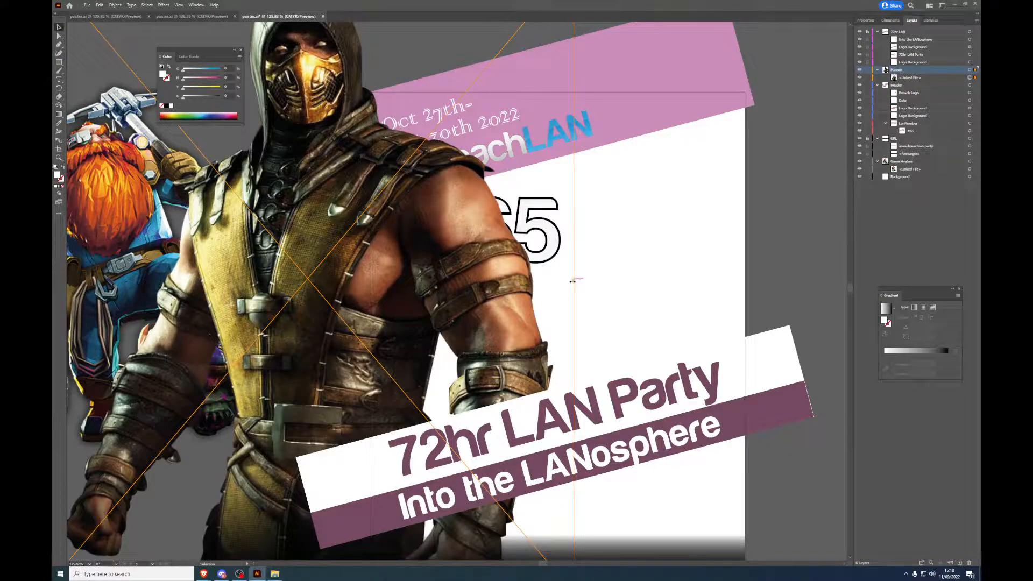
{"action": "left_click_drag", "start_coordinate": [572, 280], "coordinate": [541, 262]}
{"action": "left_click", "coordinate": [737, 280]}
{"action": "scroll", "coordinate": [719, 328], "scroll_direction": "up", "scroll_amount": 2}
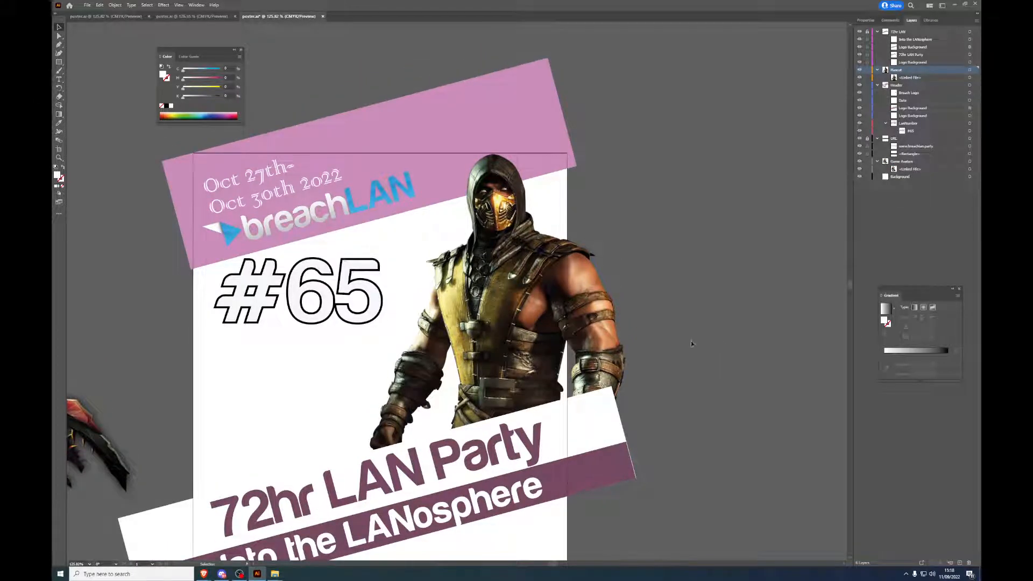
{"action": "left_click_drag", "start_coordinate": [691, 343], "coordinate": [768, 298]}
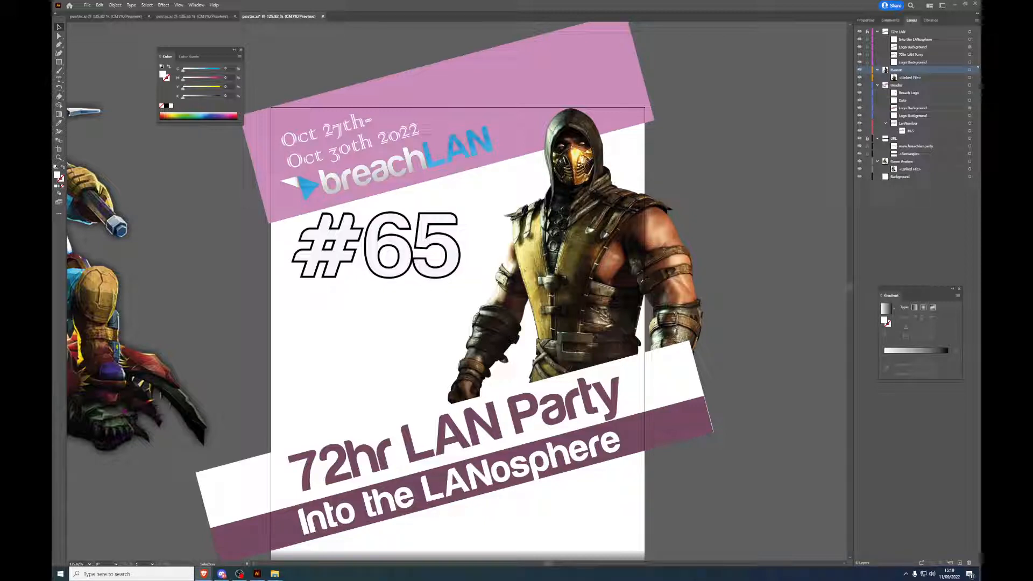
Step: Compare the Scorpion mascot placement with the #63 and #64 posters and return to #65
{"action": "left_click", "coordinate": [116, 16]}
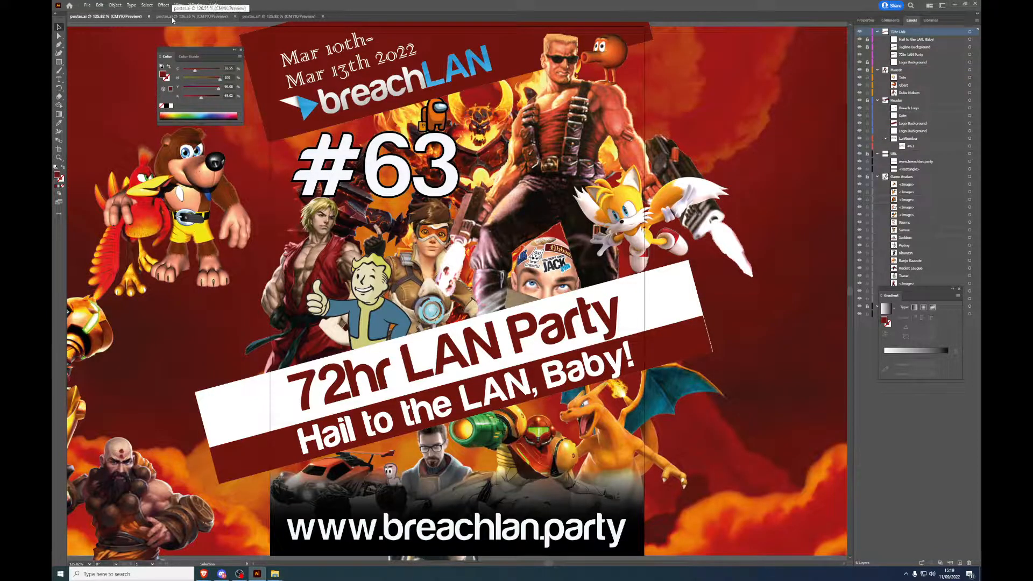
{"action": "left_click", "coordinate": [172, 17]}
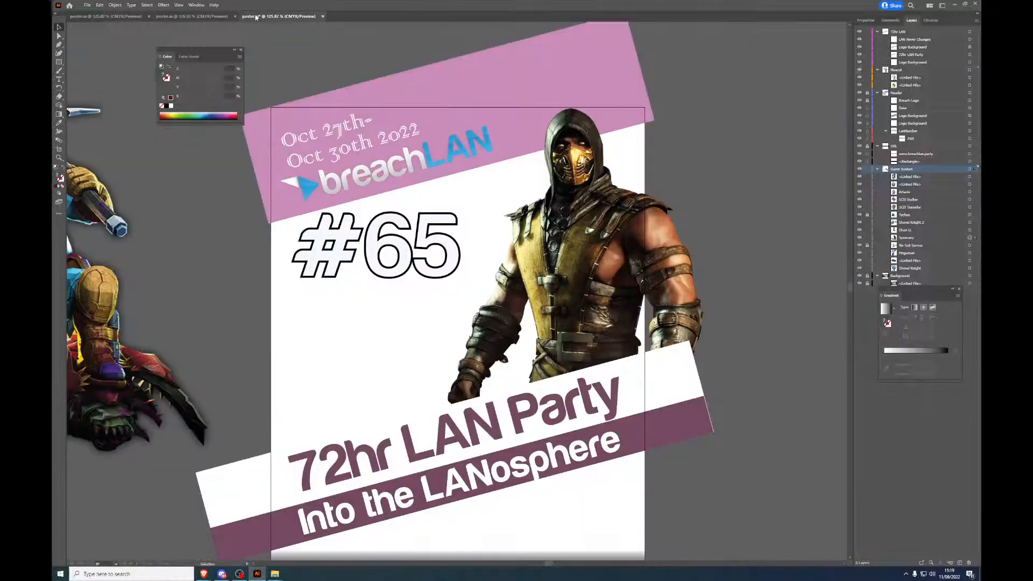
{"action": "left_click", "coordinate": [256, 16]}
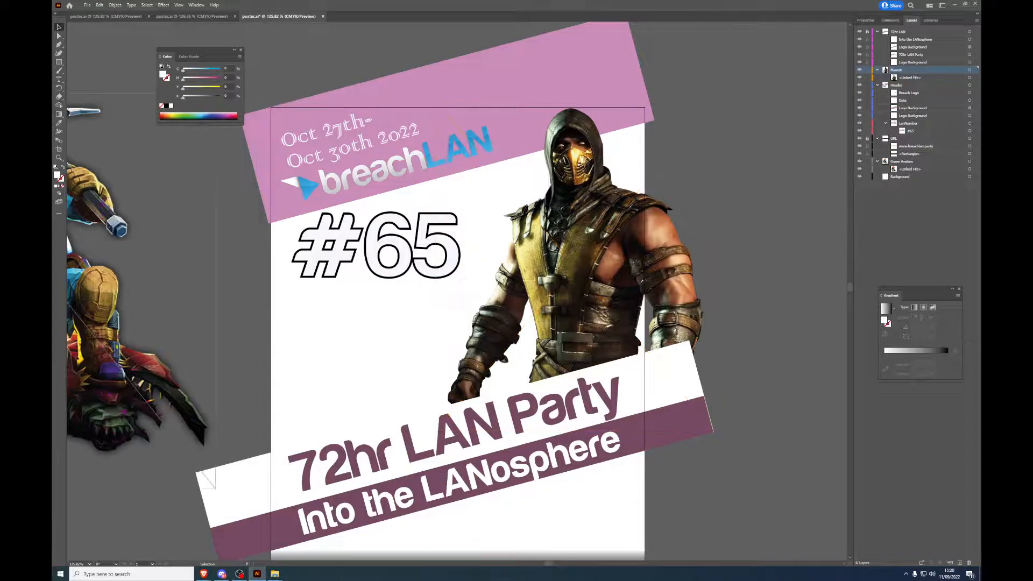
{"action": "key", "text": "alt+Tab"}
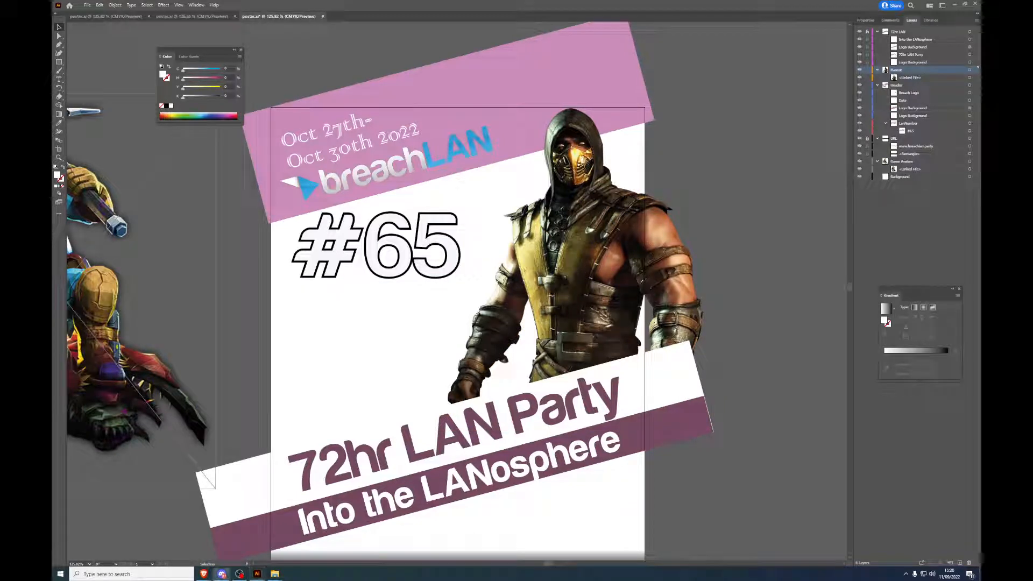
{"action": "key", "text": "alt+Tab"}
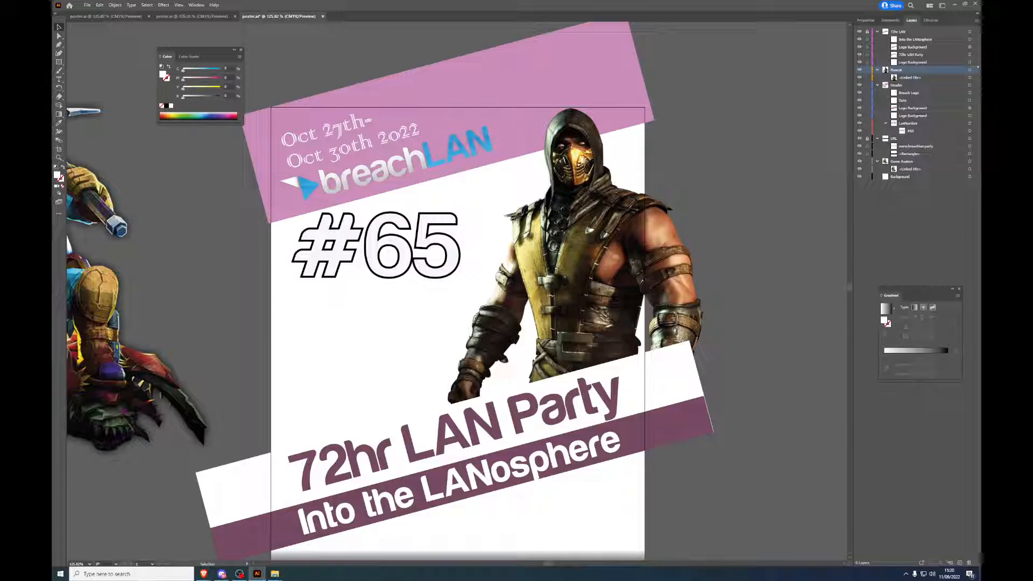
Step: Browse the backup archive to BreachLAN, Illustrator, Events, 2021 LANS and open poster image 56
{"action": "mouse_move", "coordinate": [275, 574]}
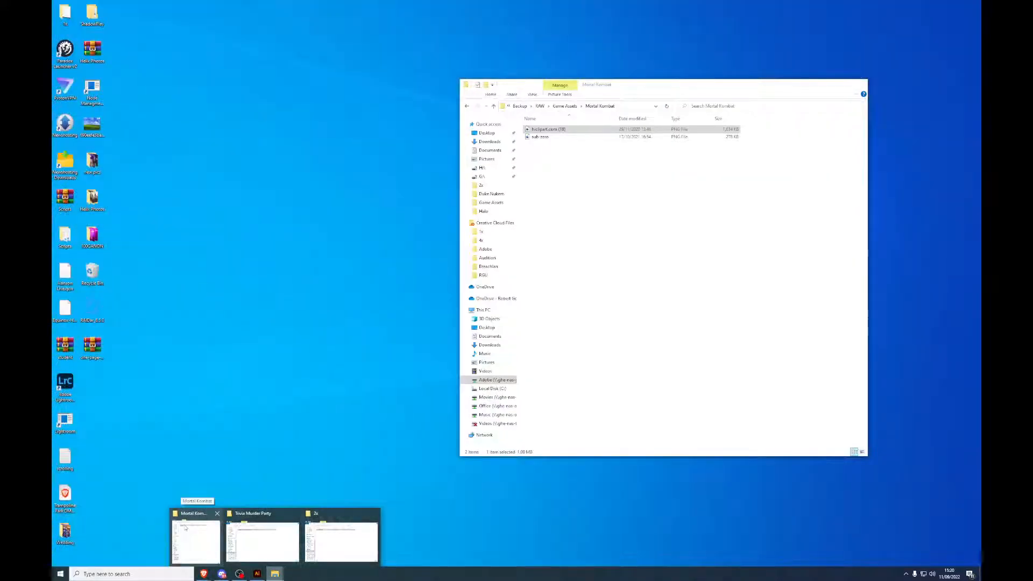
{"action": "left_click", "coordinate": [185, 528]}
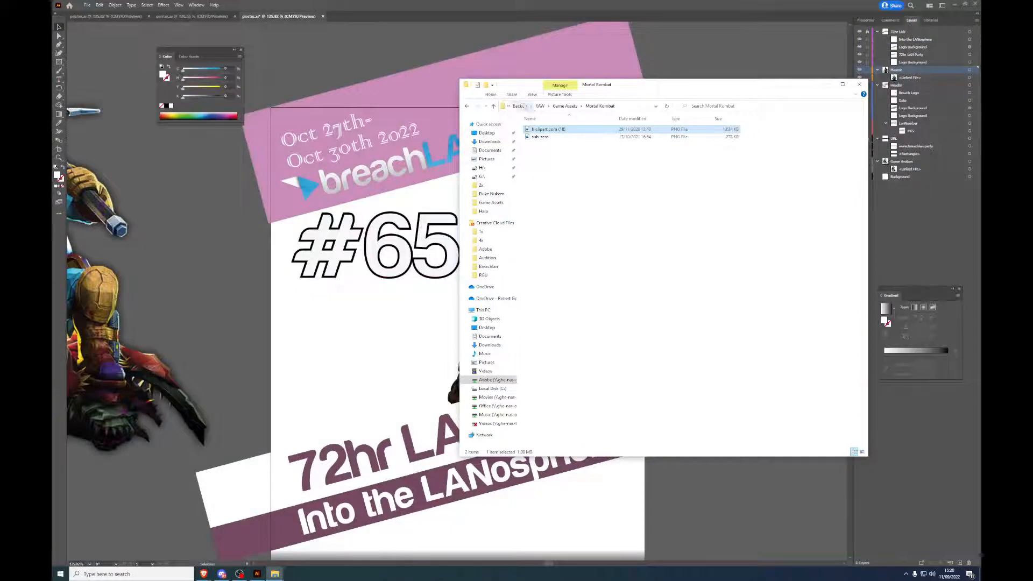
{"action": "left_click", "coordinate": [521, 106]}
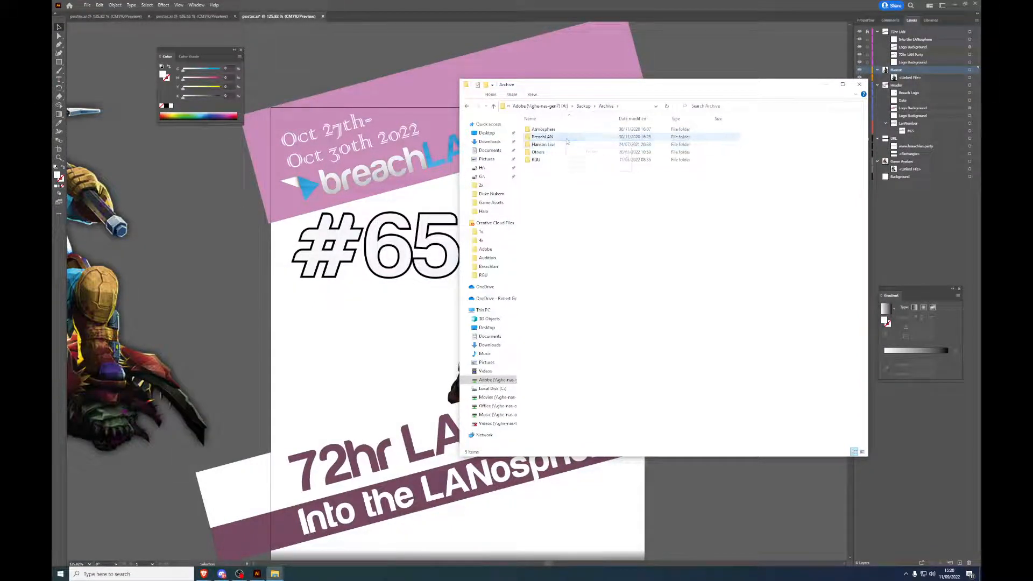
{"action": "double_click", "coordinate": [568, 138]}
{"action": "double_click", "coordinate": [572, 136]}
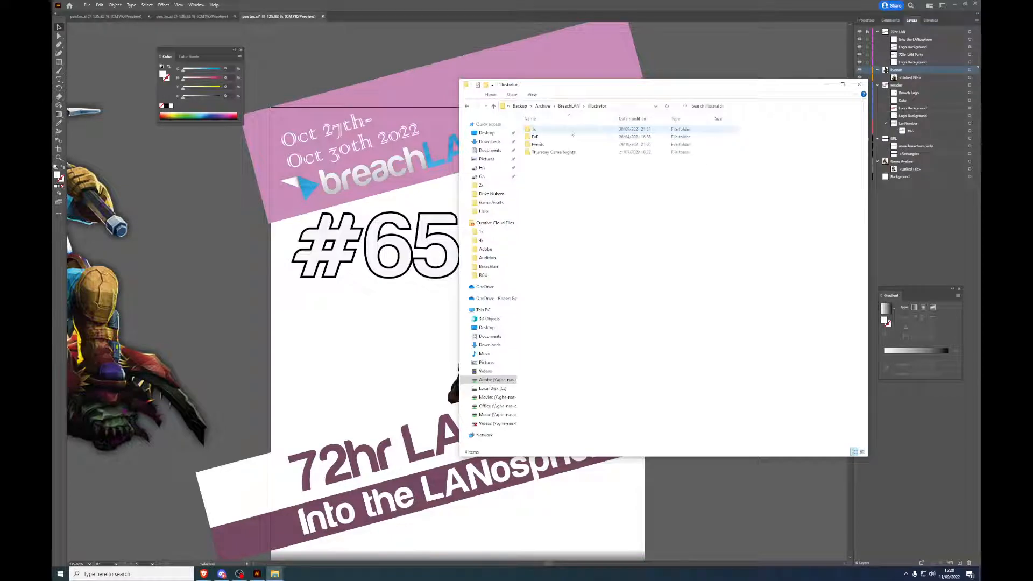
{"action": "double_click", "coordinate": [572, 144]}
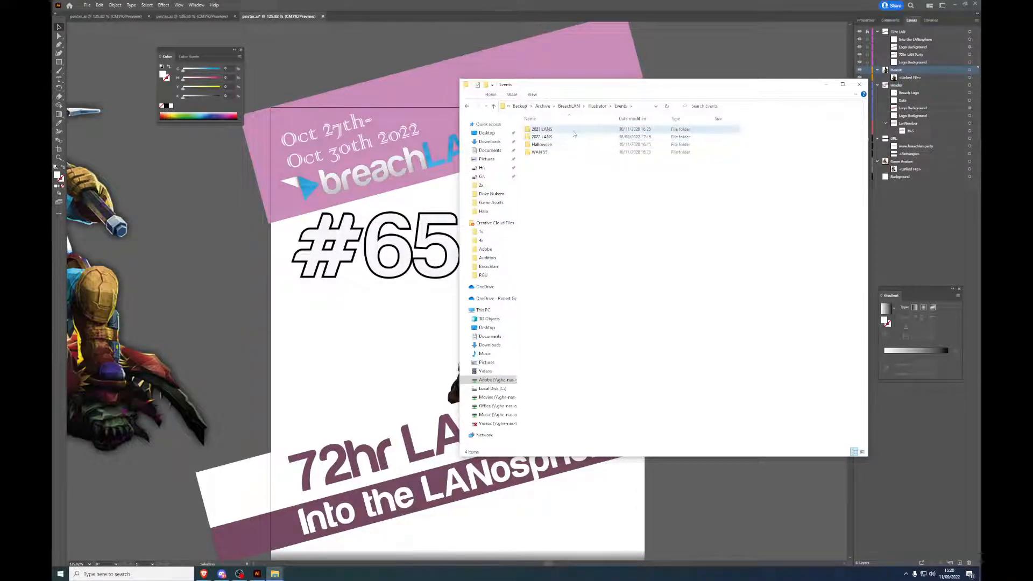
{"action": "double_click", "coordinate": [574, 132]}
{"action": "double_click", "coordinate": [570, 134]}
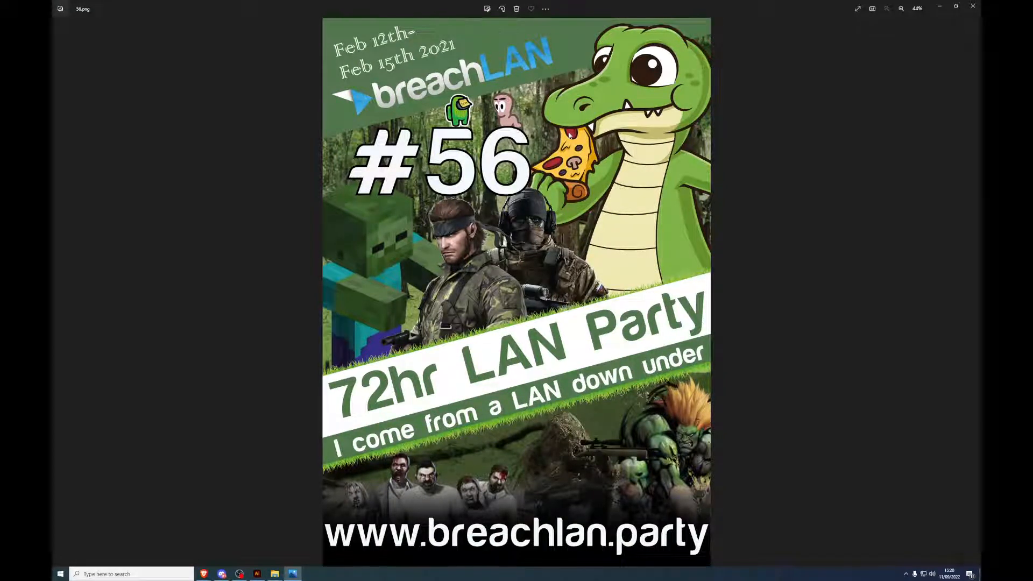
Step: Look through the 2021 poster images 56 to 59 to check which characters they used
{"action": "key", "text": "Right"}
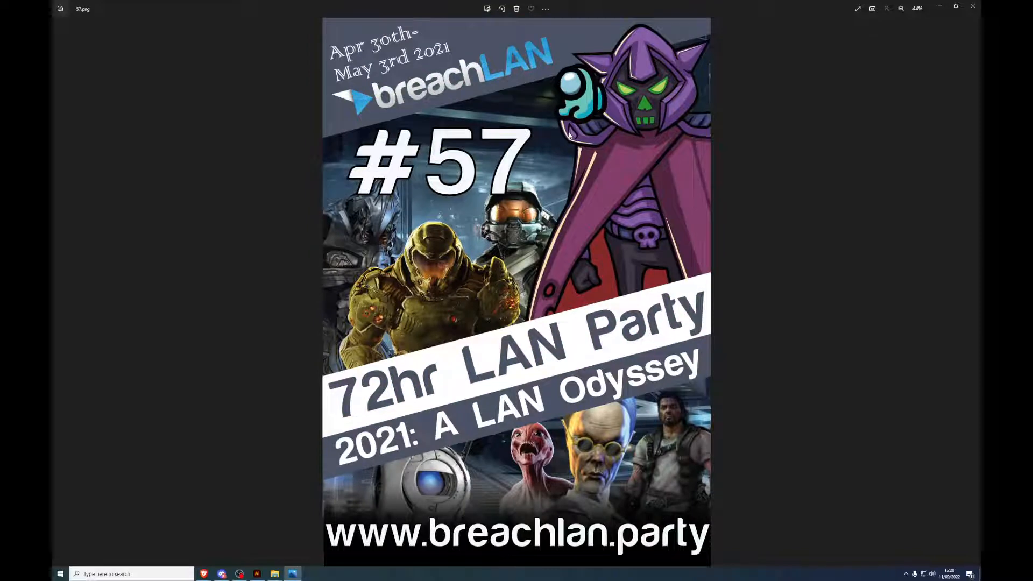
{"action": "key", "text": "Right"}
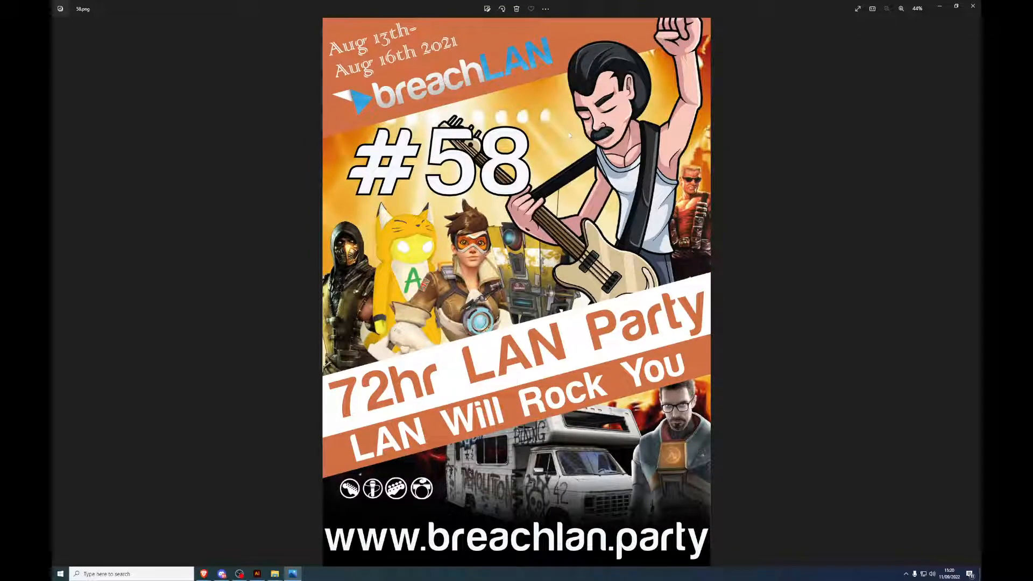
{"action": "key", "text": "Right"}
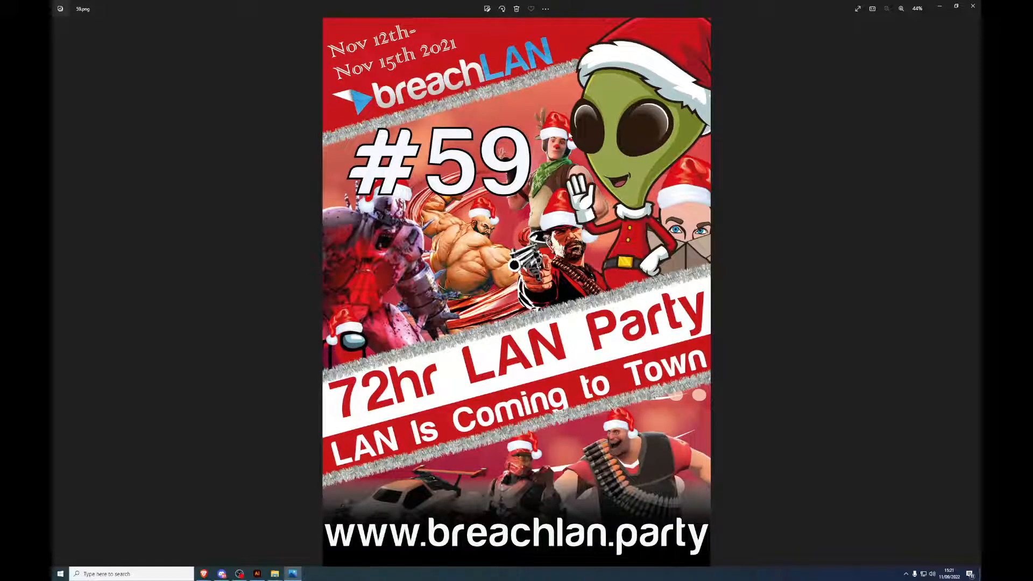
{"action": "key", "text": "Left"}
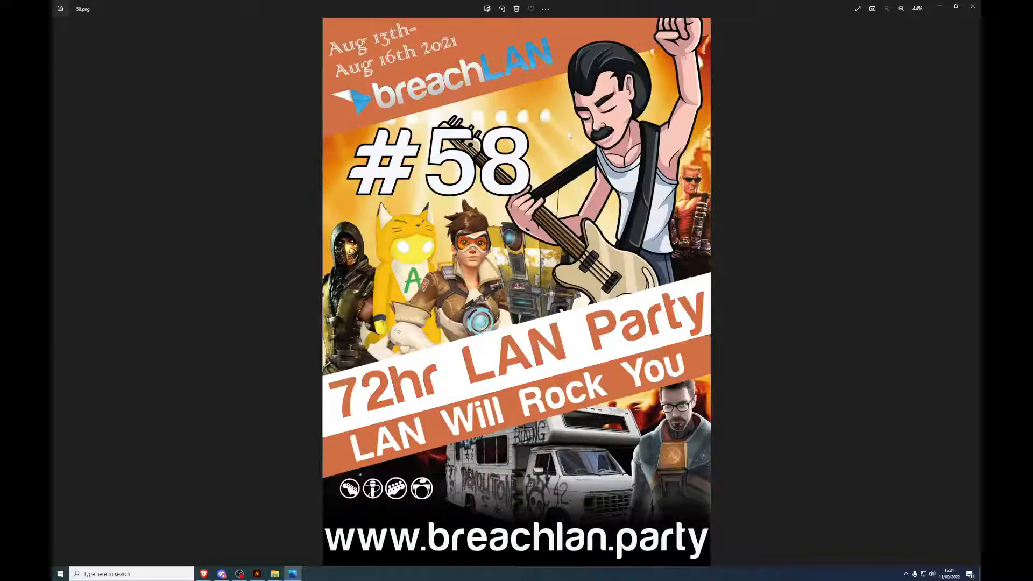
{"action": "key", "text": "Left"}
{"action": "key", "text": "Left"}
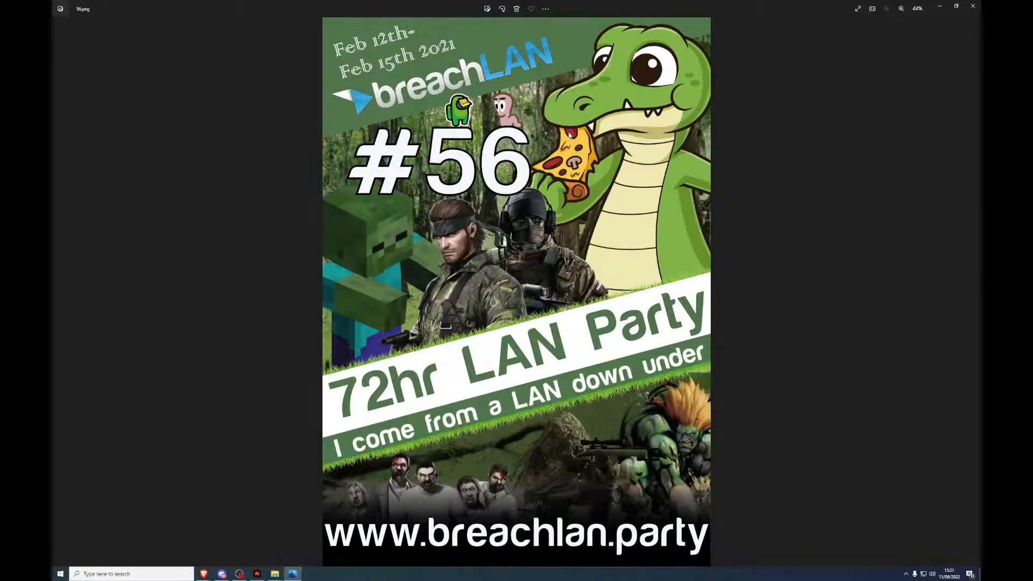
{"action": "key", "text": "Right"}
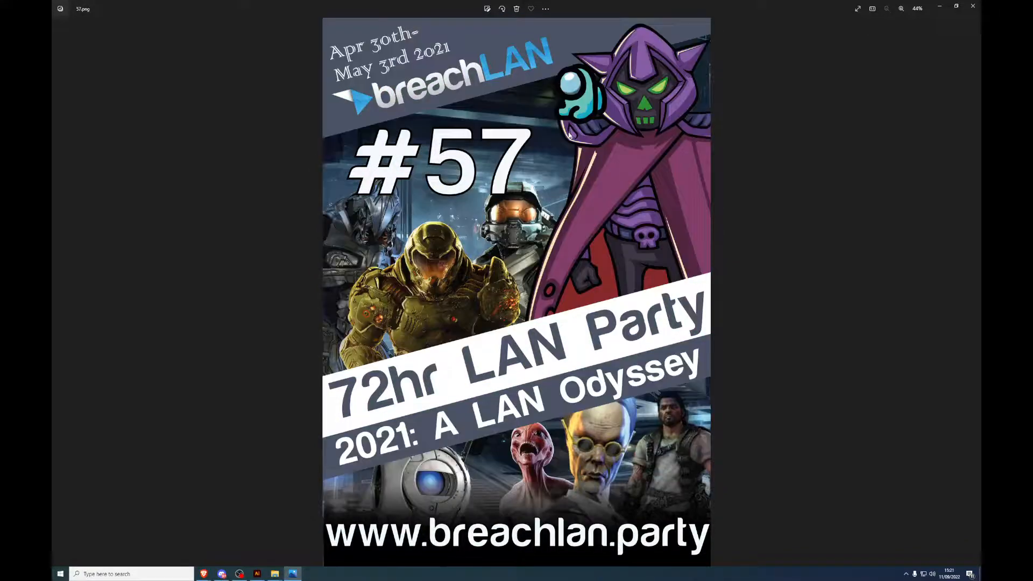
Step: Close the poster preview, go back to the BreachLAN archive folder and return to the #65 poster
{"action": "left_click", "coordinate": [979, 4]}
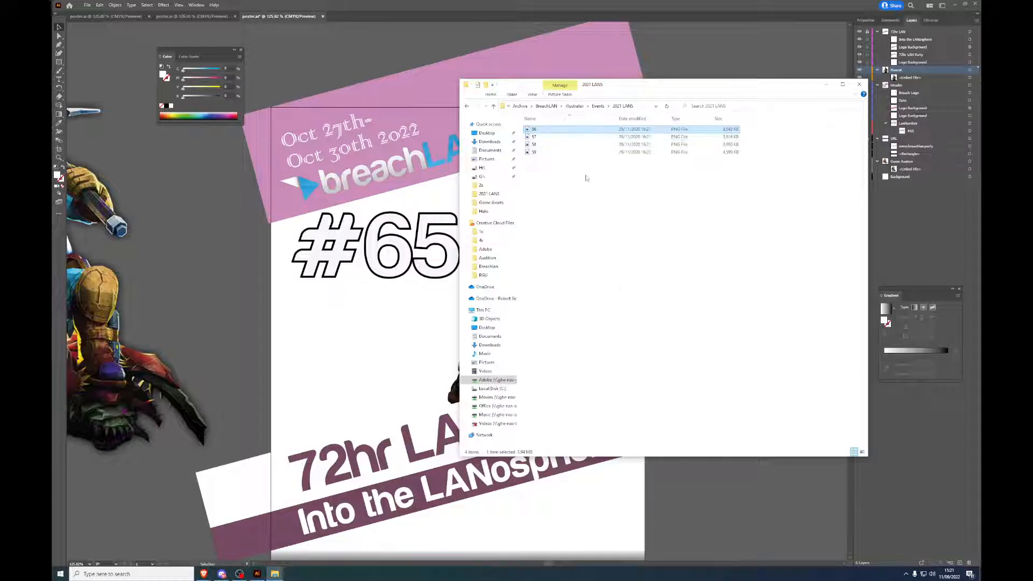
{"action": "left_click", "coordinate": [547, 106]}
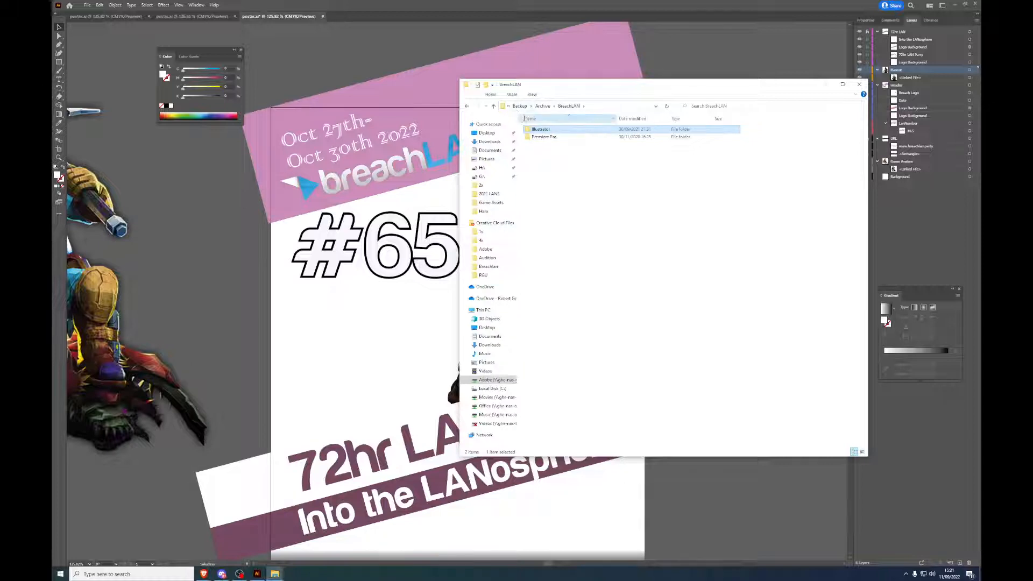
{"action": "left_click", "coordinate": [444, 36]}
{"action": "left_click_drag", "start_coordinate": [263, 237], "coordinate": [436, 247]}
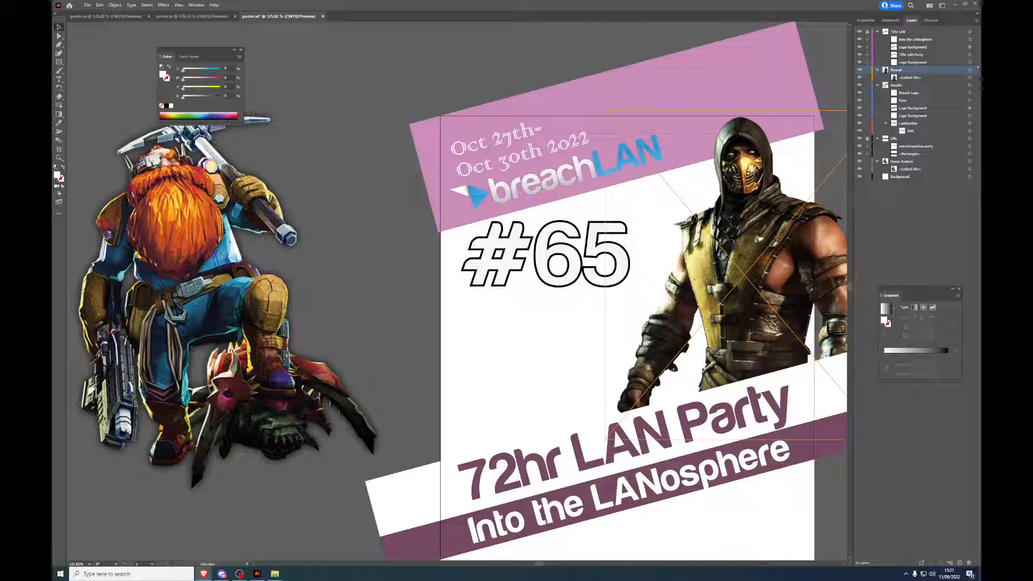
Step: Bring up the web browser over the poster and try to open an image search
{"action": "left_click_drag", "start_coordinate": [981, 180], "coordinate": [492, 137]}
{"action": "type", "text": "i"}
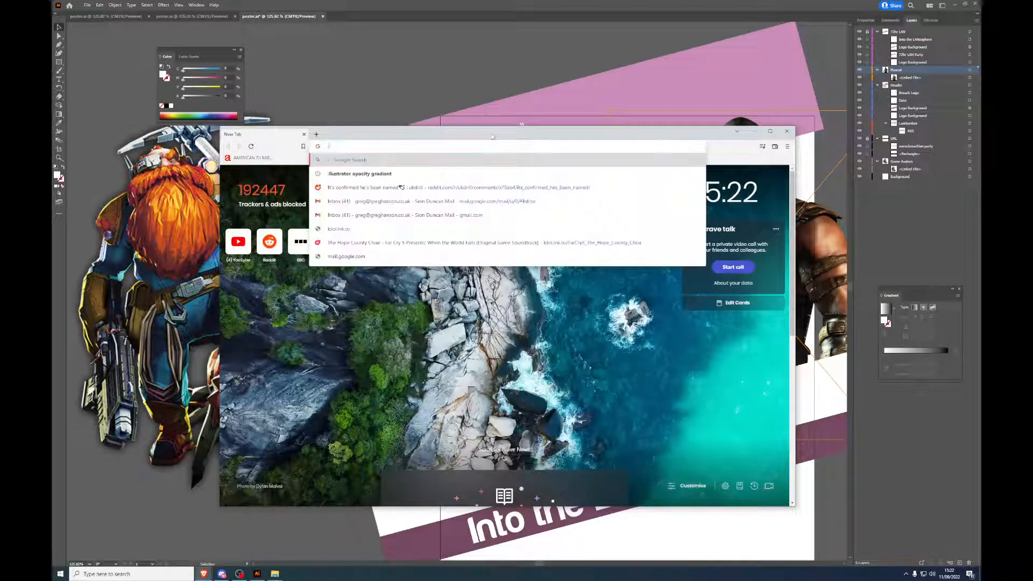
{"action": "type", "text": "mages"}
{"action": "key", "text": "Down"}
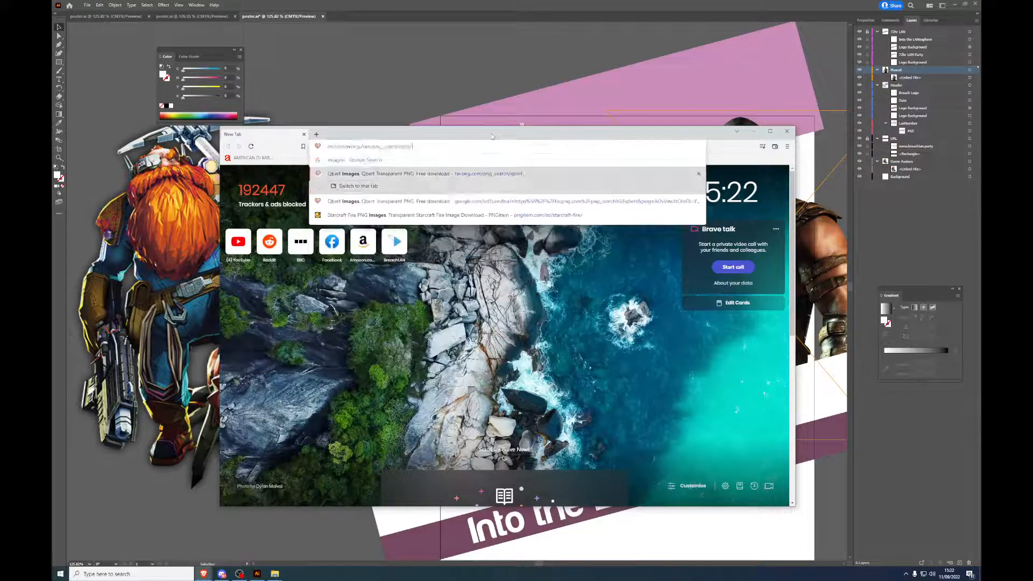
{"action": "key", "text": "Return"}
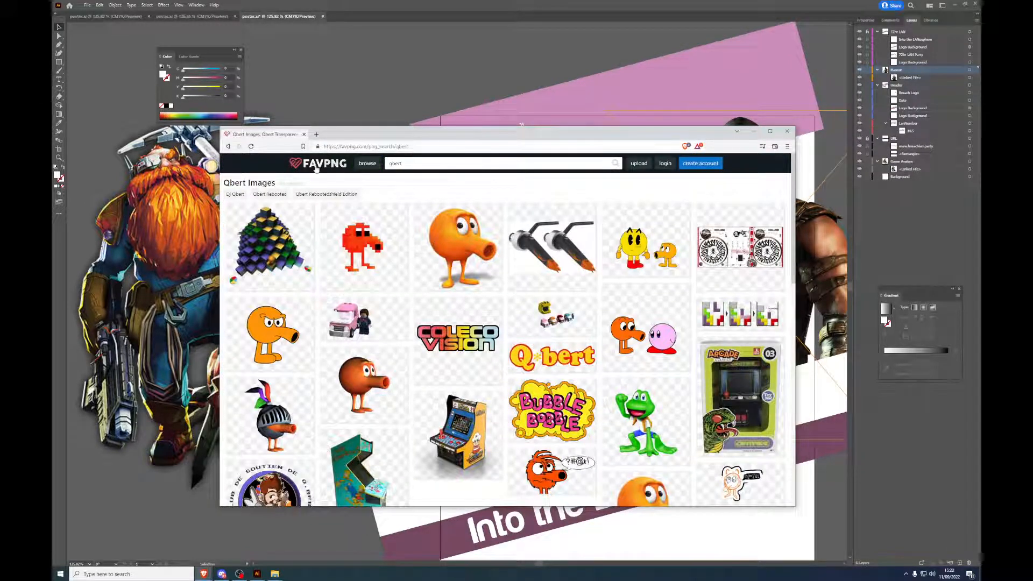
Step: Search the web for "deep rock galactic"
{"action": "left_click", "coordinate": [329, 146]}
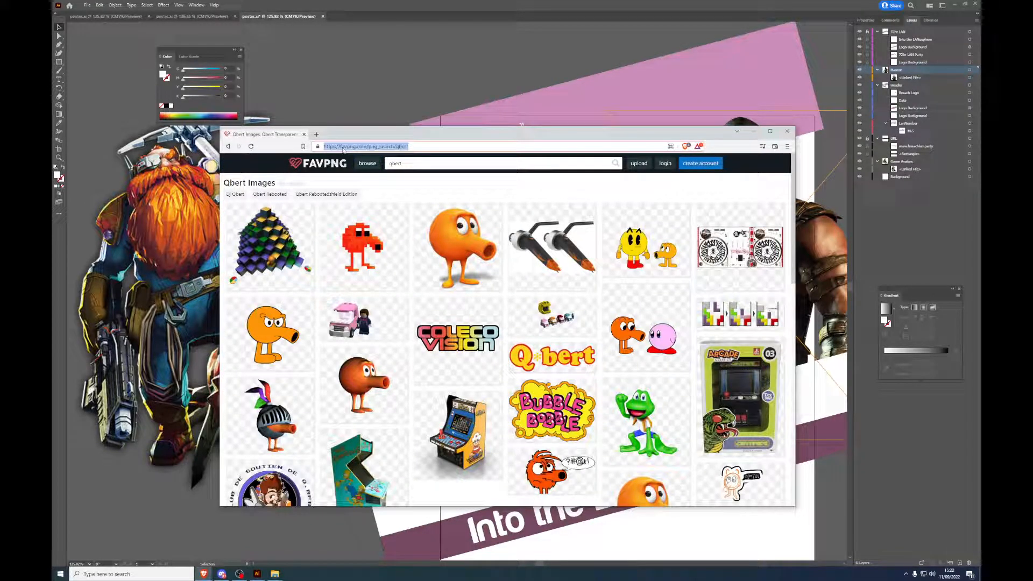
{"action": "type", "text": "de"}
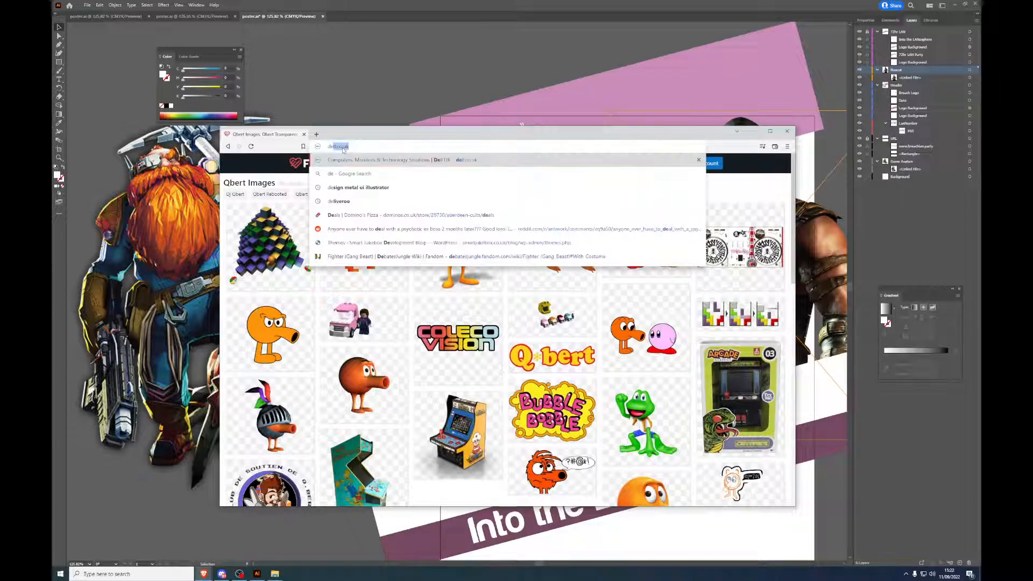
{"action": "type", "text": "ep rock galactic"}
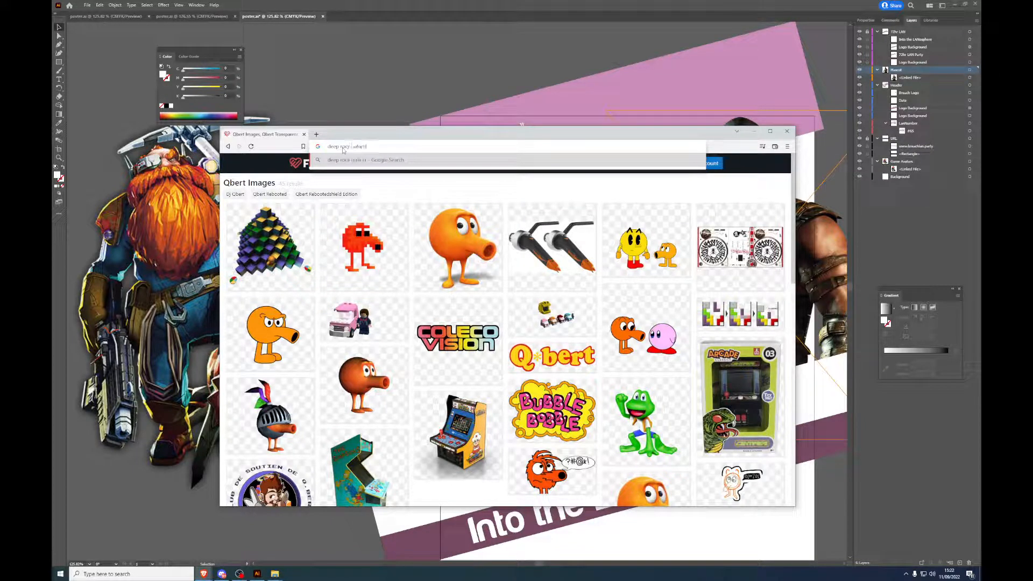
{"action": "key", "text": "Return"}
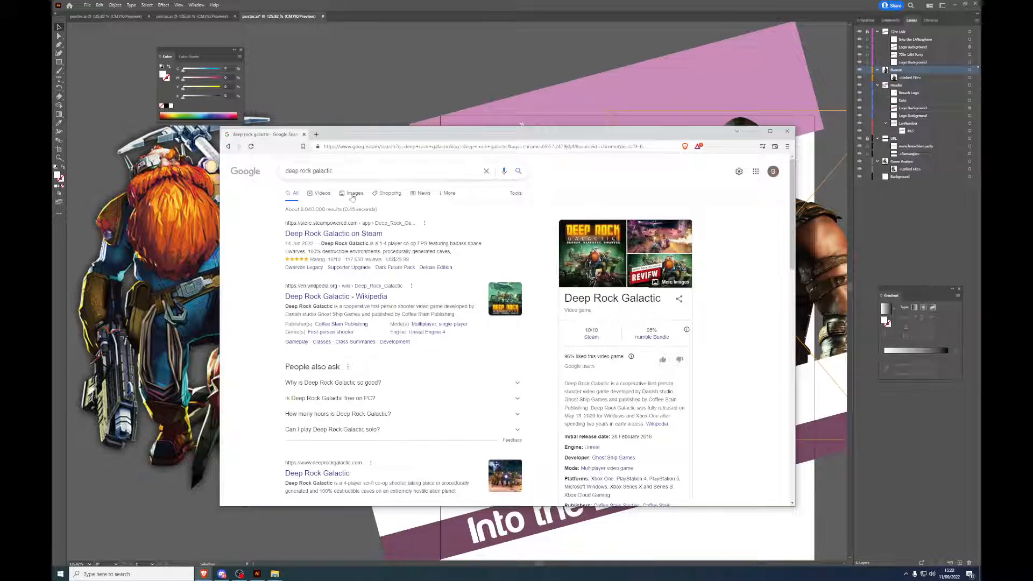
Step: Switch to image results, search for "deep rock galactic characters" and browse the pictures
{"action": "left_click", "coordinate": [352, 193]}
{"action": "double_click", "coordinate": [476, 136]}
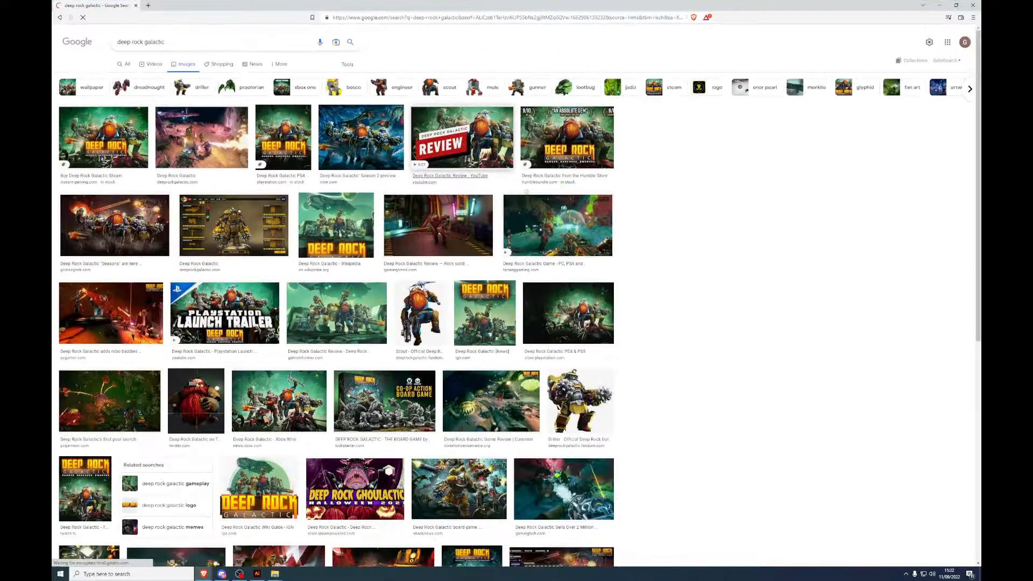
{"action": "left_click", "coordinate": [226, 44]}
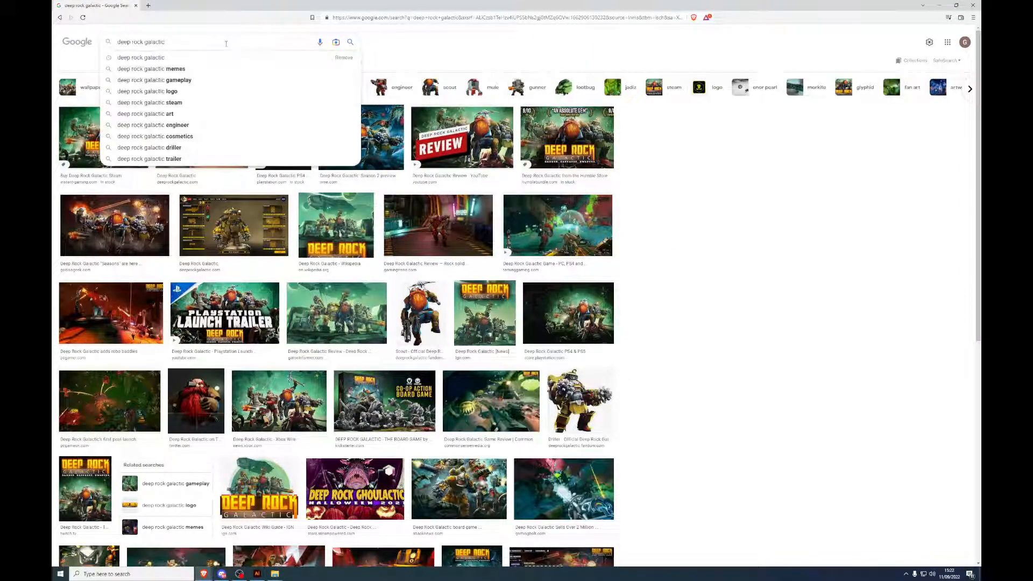
{"action": "type", "text": "charactrs"}
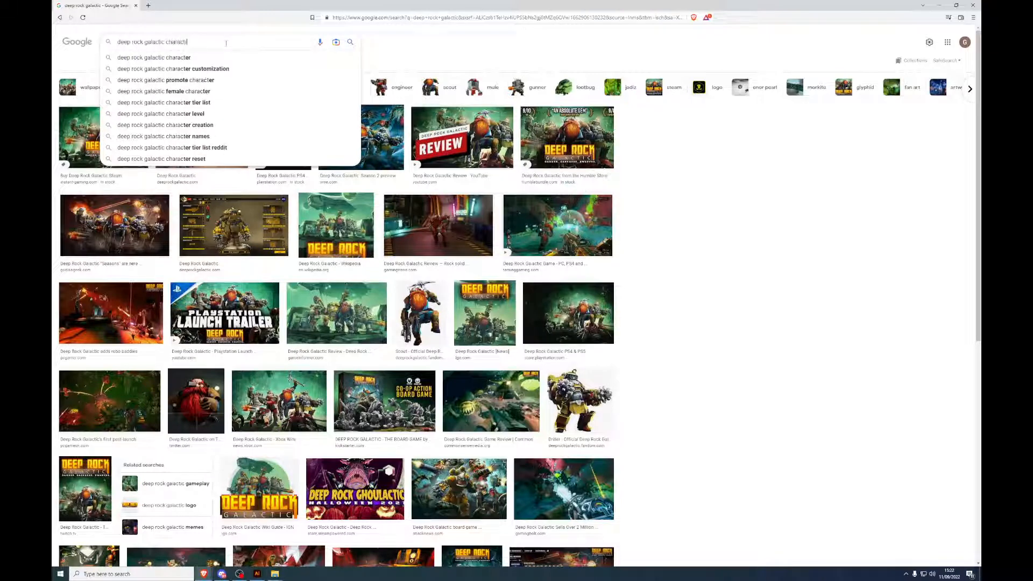
{"action": "key", "text": "Return"}
{"action": "type", "text": "ers"}
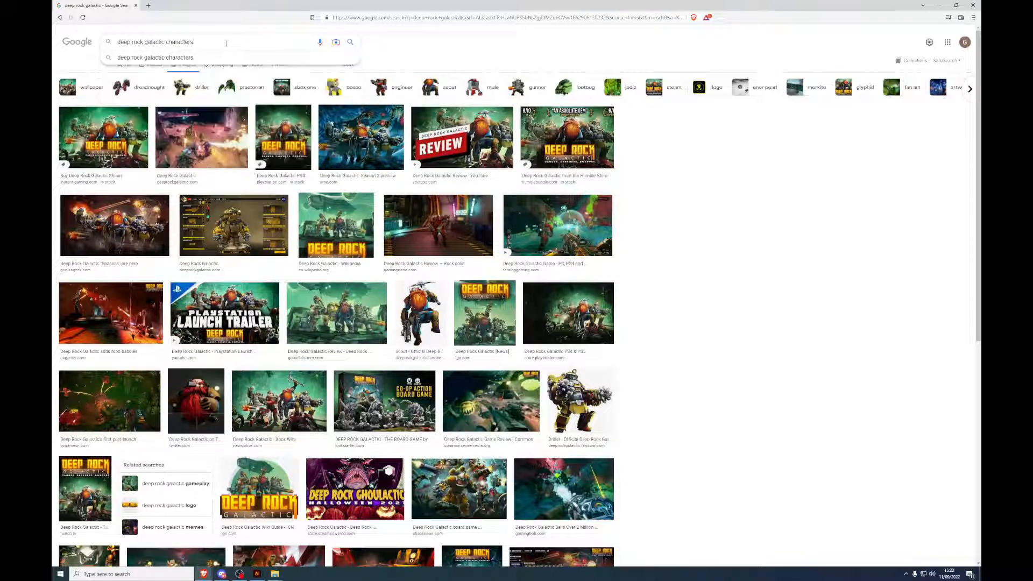
{"action": "key", "text": "Return"}
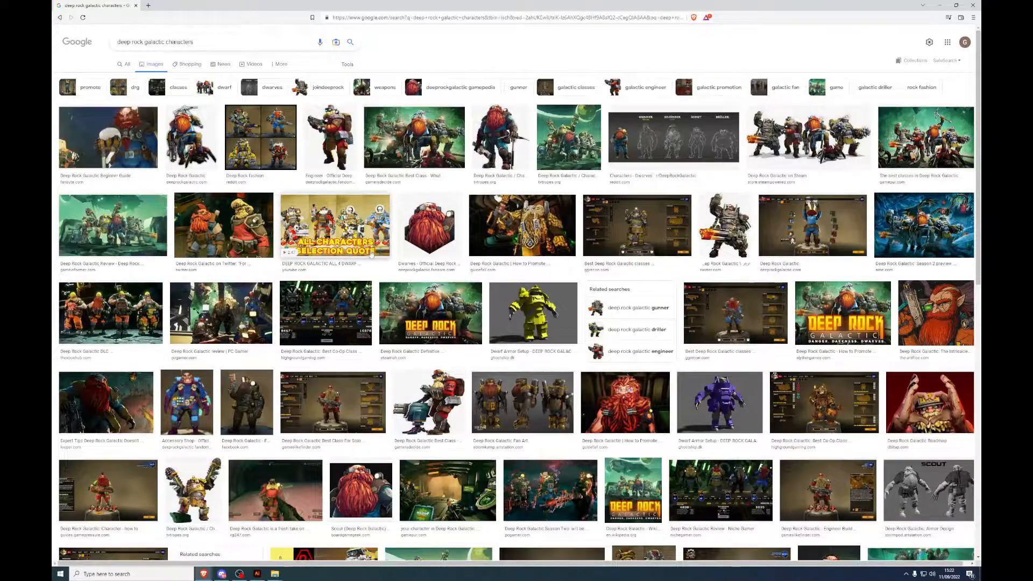
{"action": "scroll", "coordinate": [372, 256], "scroll_direction": "down", "scroll_amount": 5}
{"action": "scroll", "coordinate": [371, 257], "scroll_direction": "up", "scroll_amount": 5}
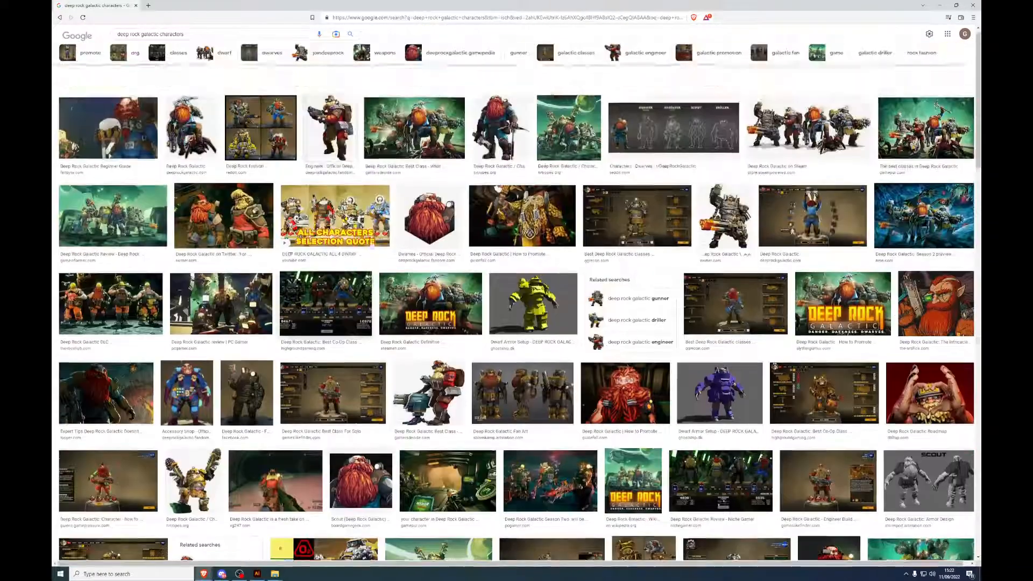
Step: Narrow the image search to "deep rock galactic characters transparent"
{"action": "left_click", "coordinate": [211, 41]}
{"action": "type", "text": "t"}
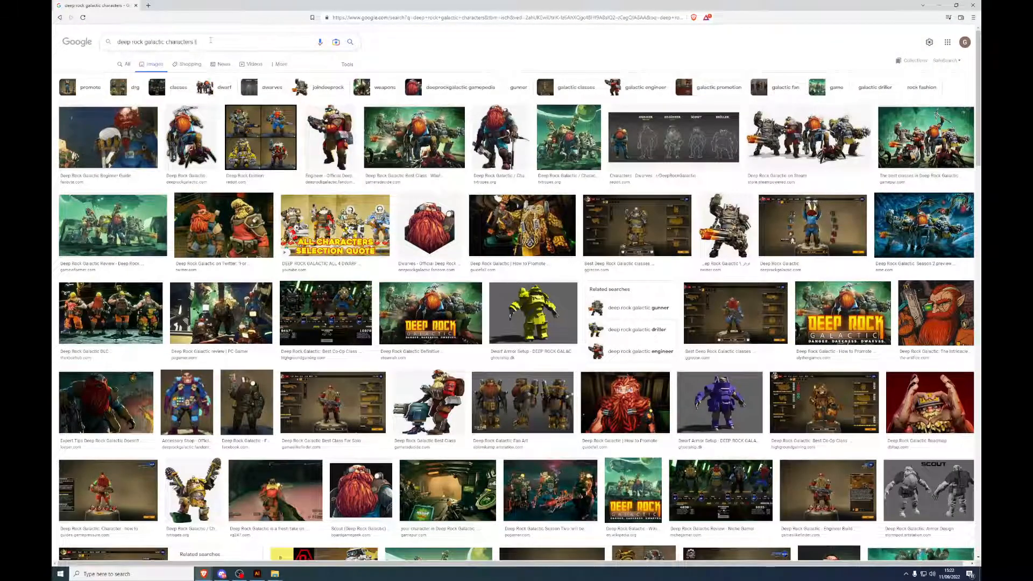
{"action": "type", "text": "ransparent"}
{"action": "key", "text": "Return"}
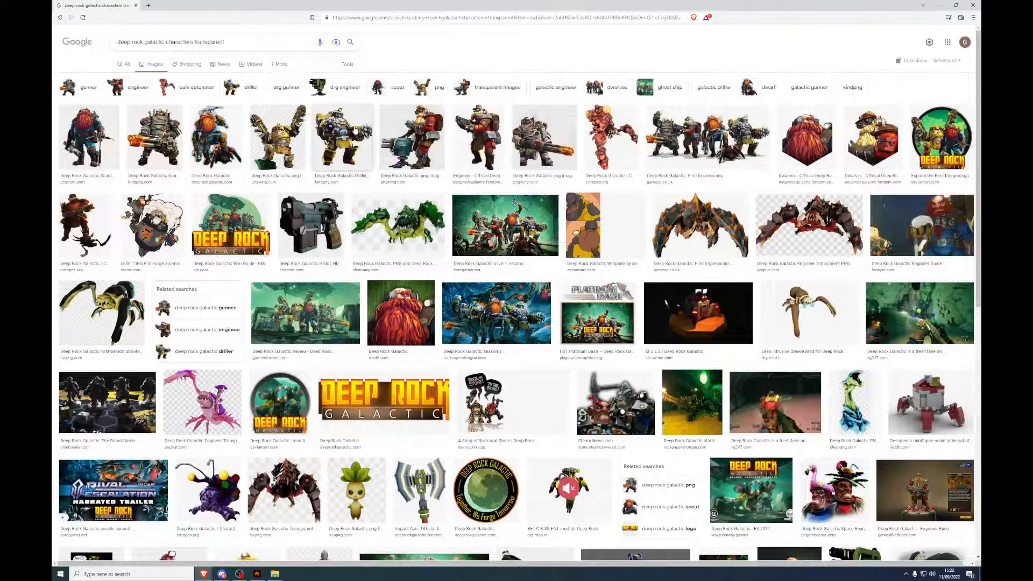
Step: Download the yellow-armoured Driller PNG and save it as Driller in the Deep Rock Galactic game assets folder
{"action": "left_click", "coordinate": [354, 133]}
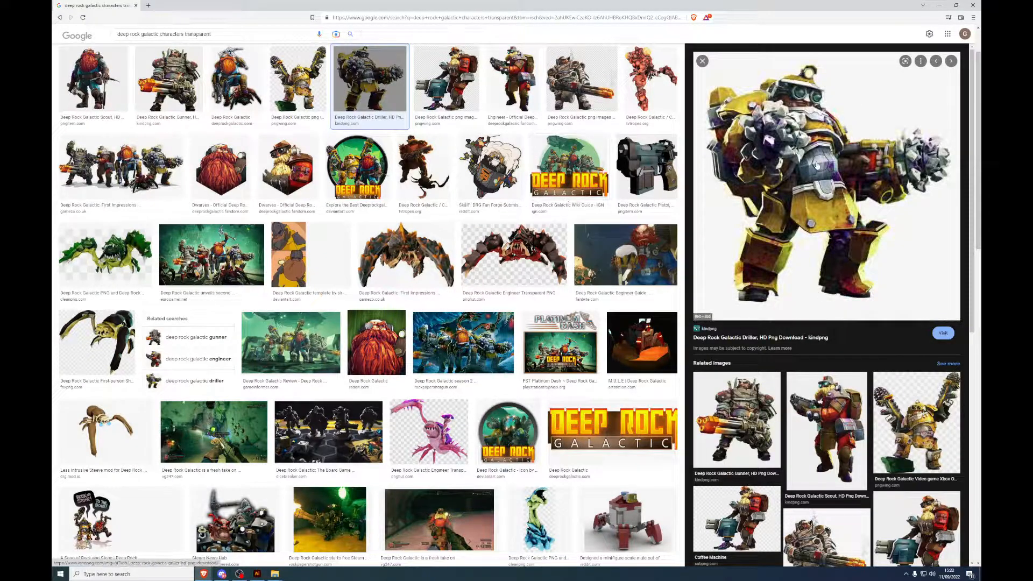
{"action": "left_click", "coordinate": [818, 164]}
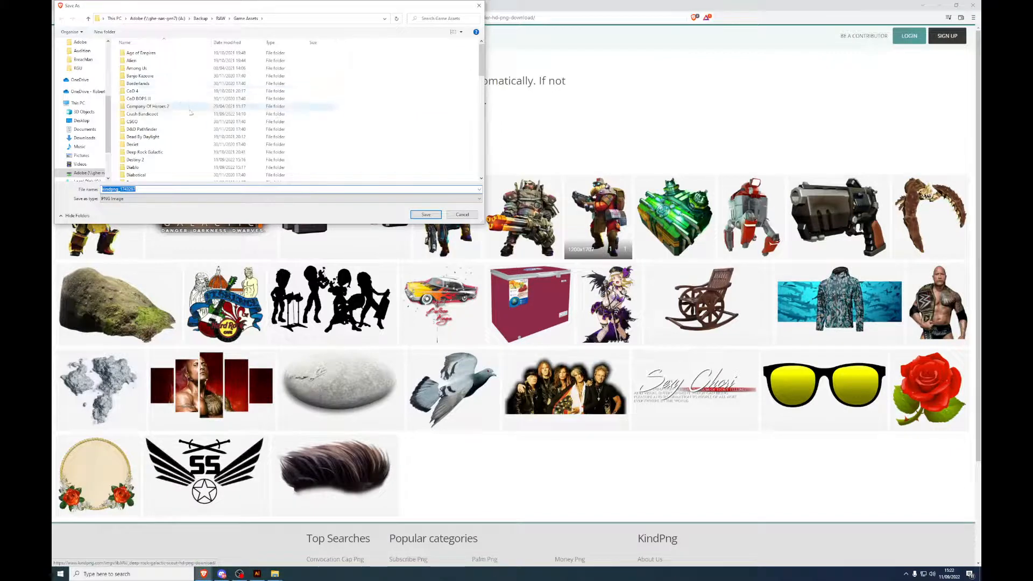
{"action": "left_click", "coordinate": [178, 152]}
{"action": "double_click", "coordinate": [178, 153]}
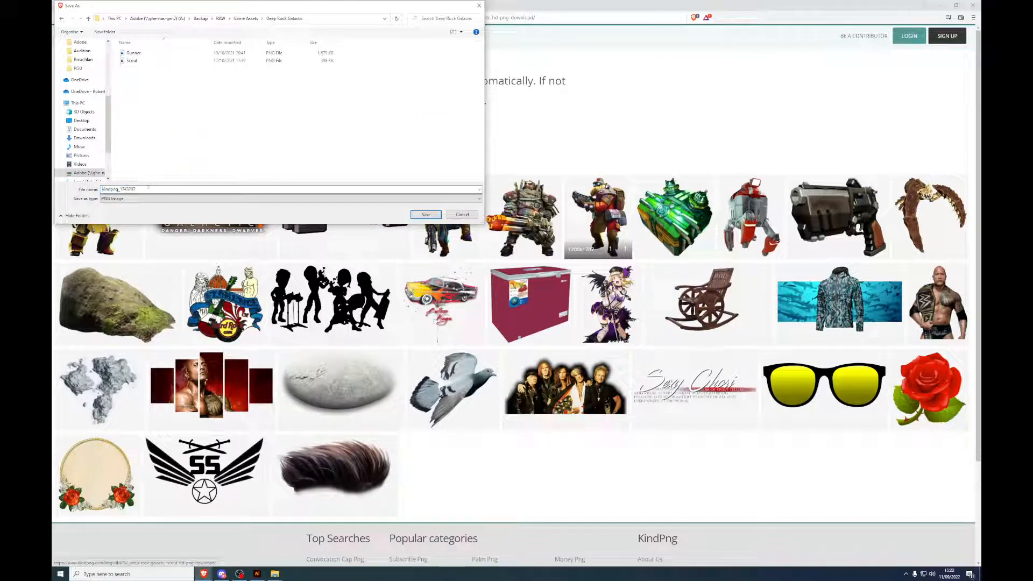
{"action": "double_click", "coordinate": [129, 190]}
{"action": "type", "text": "Driller"}
{"action": "key", "text": "Return"}
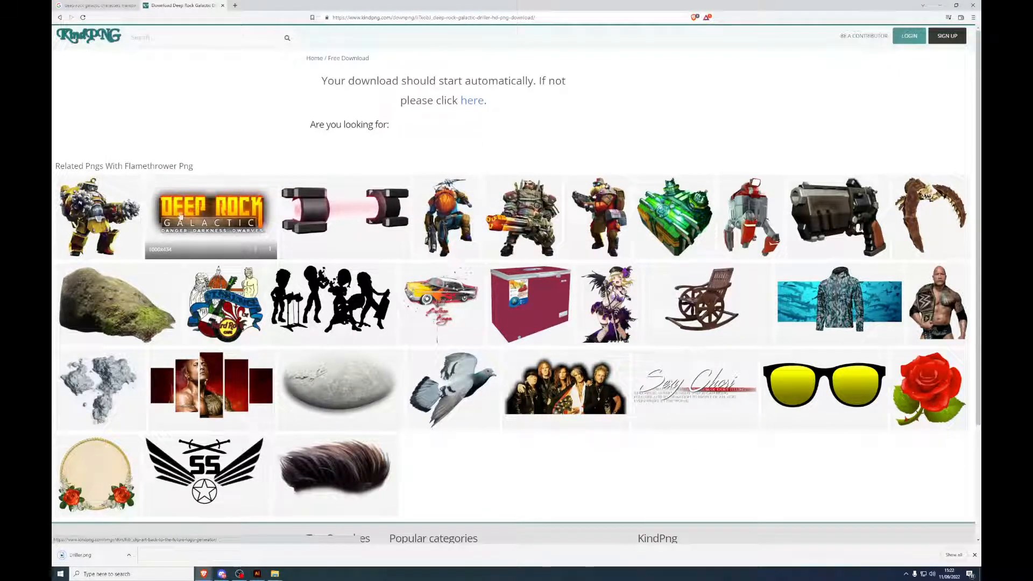
Step: Place the downloaded Driller image in the #65 poster and scale it down to roughly the other characters' size
{"action": "left_click_drag", "start_coordinate": [377, 6], "coordinate": [980, 134]}
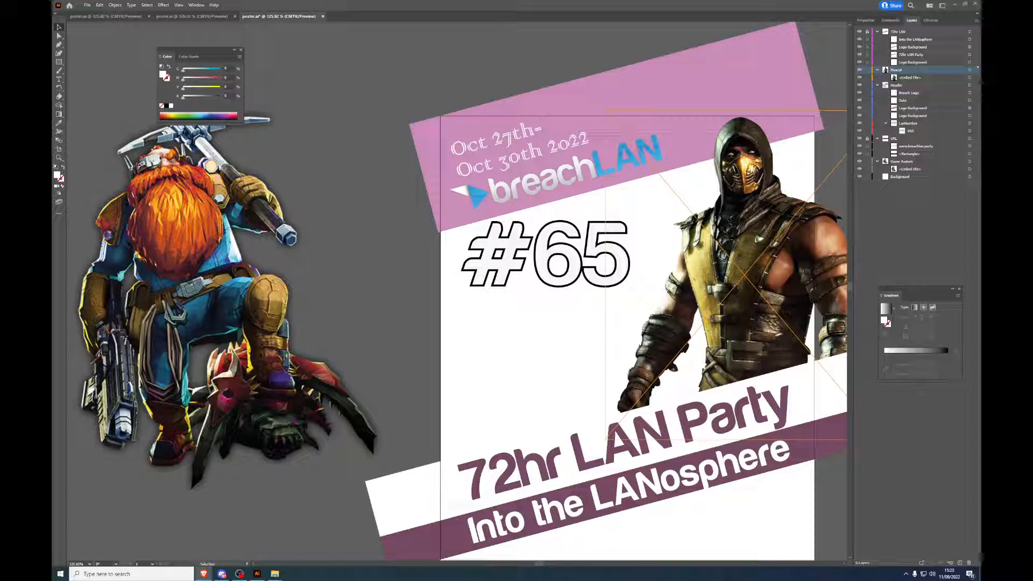
{"action": "left_click_drag", "start_coordinate": [487, 289], "coordinate": [416, 273]}
{"action": "scroll", "coordinate": [629, 278], "scroll_direction": "down", "scroll_amount": 5}
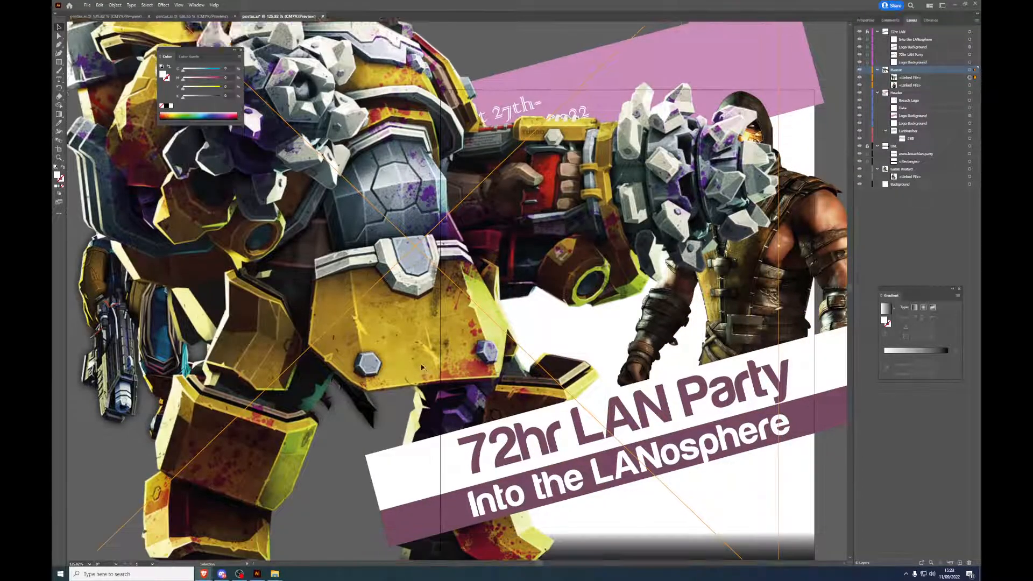
{"action": "left_click_drag", "start_coordinate": [417, 483], "coordinate": [417, 67]}
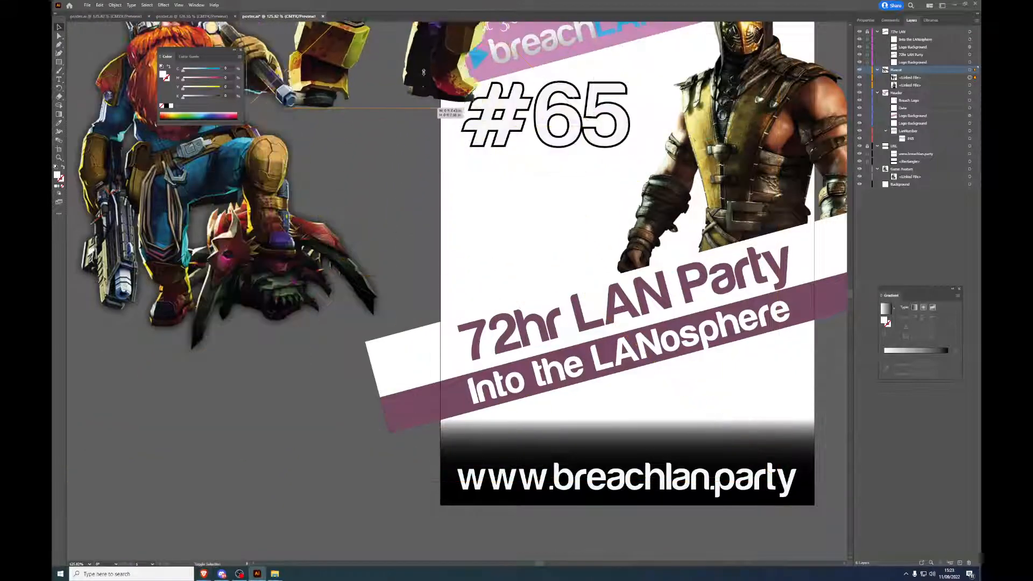
{"action": "scroll", "coordinate": [418, 210], "scroll_direction": "up", "scroll_amount": 7}
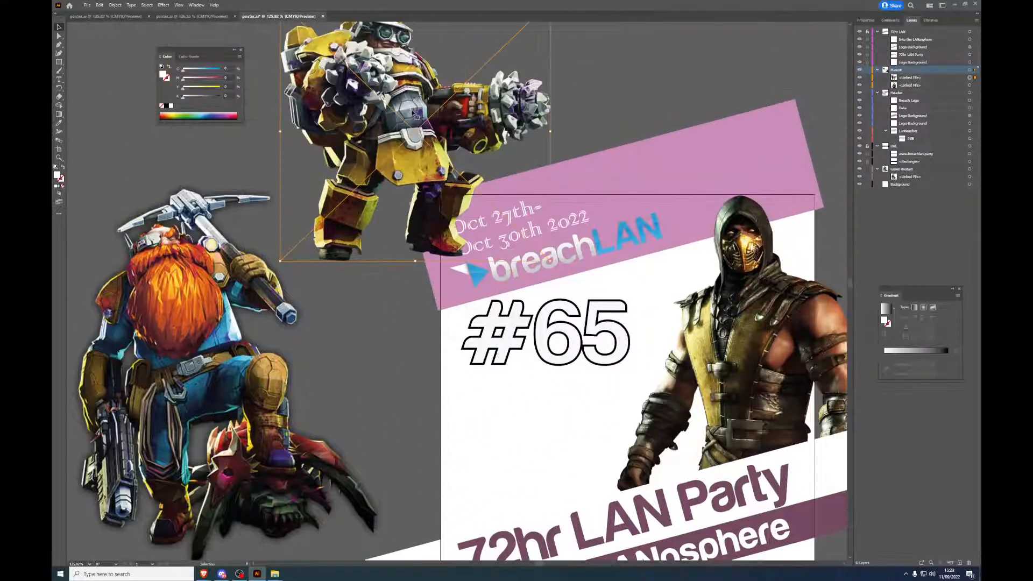
Step: Move Scorpion off the artboard beside the poster and put the Driller in his place above the LAN party banner
{"action": "left_click_drag", "start_coordinate": [414, 112], "coordinate": [709, 126]}
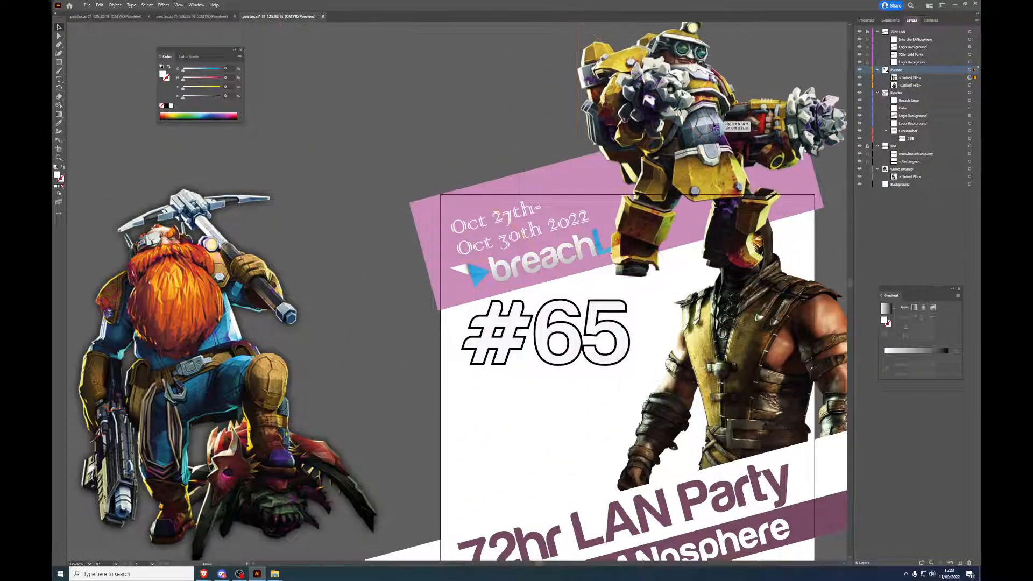
{"action": "left_click_drag", "start_coordinate": [748, 350], "coordinate": [286, 167]}
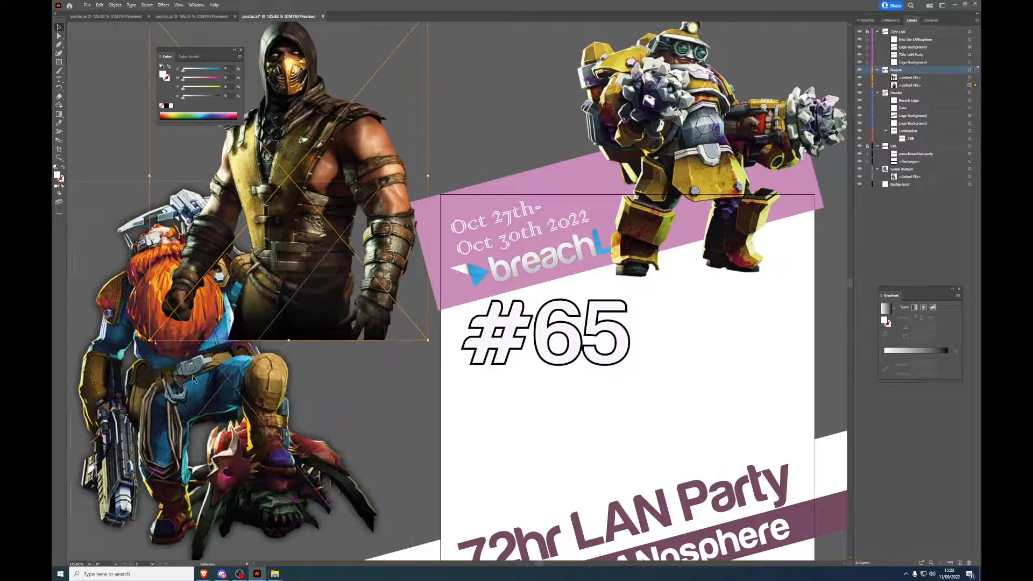
{"action": "left_click_drag", "start_coordinate": [697, 124], "coordinate": [758, 331]}
Step: Reflect the Driller image horizontally so his weapon arm points towards the #65
{"action": "right_click", "coordinate": [758, 331]}
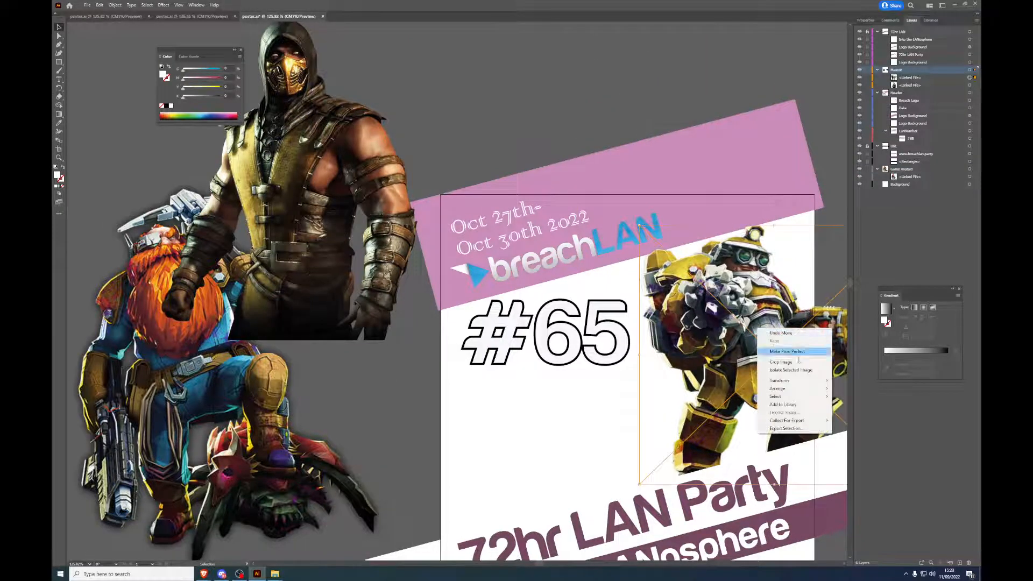
{"action": "mouse_move", "coordinate": [796, 381]}
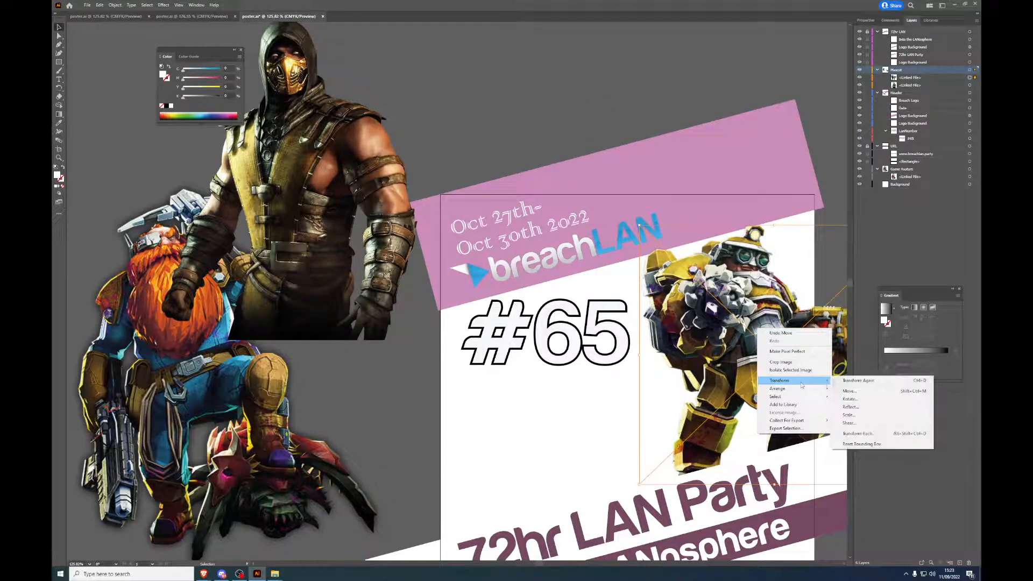
{"action": "left_click", "coordinate": [851, 407]}
{"action": "left_click", "coordinate": [518, 333]}
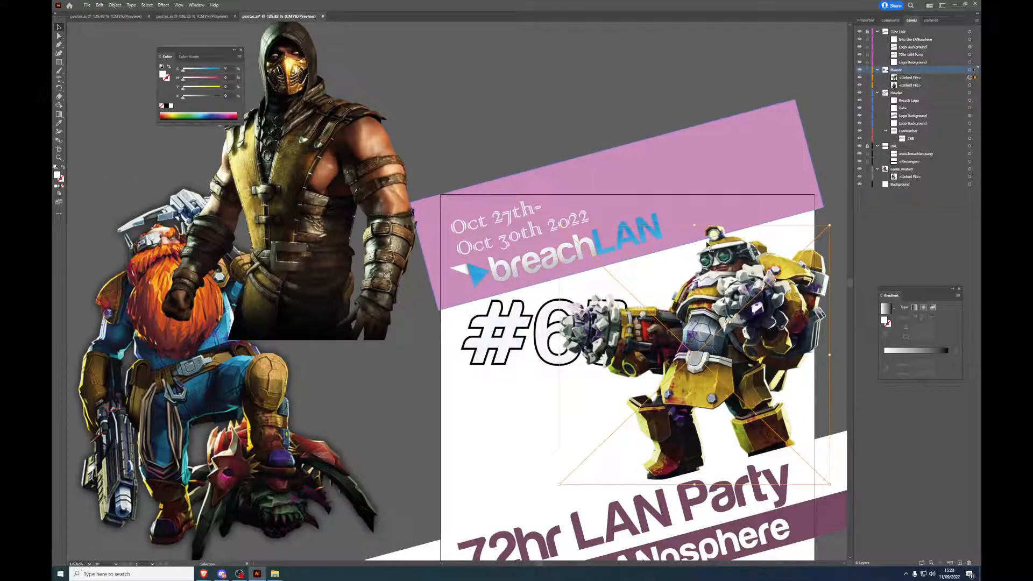
Step: Enlarge the Driller slightly and position him between the header band and the 72hr LAN Party banner
{"action": "left_click_drag", "start_coordinate": [695, 226], "coordinate": [694, 183]}
{"action": "left_click_drag", "start_coordinate": [724, 277], "coordinate": [725, 284]}
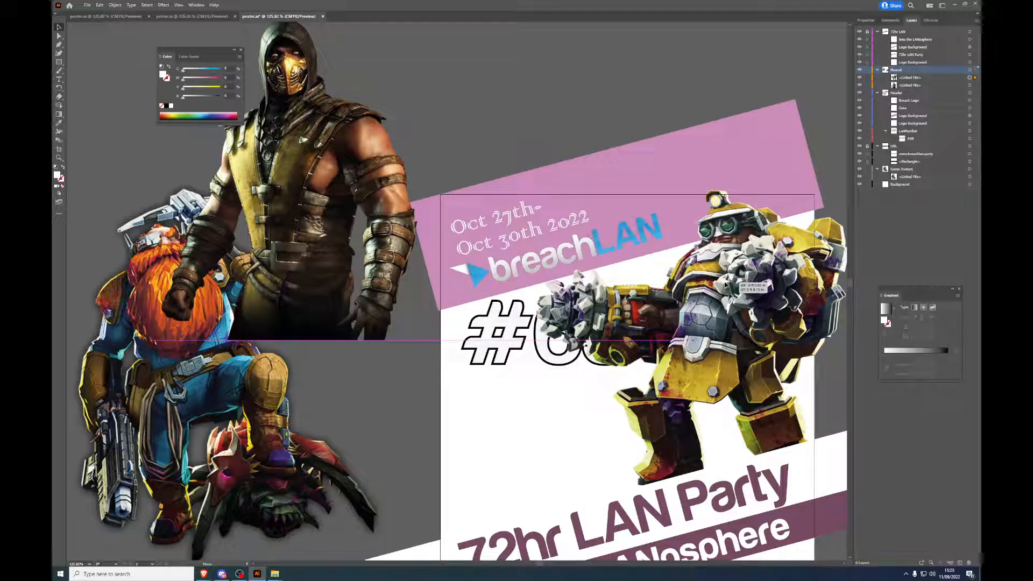
{"action": "left_click_drag", "start_coordinate": [726, 284], "coordinate": [724, 370]}
{"action": "scroll", "coordinate": [723, 369], "scroll_direction": "down", "scroll_amount": 3}
{"action": "left_click_drag", "start_coordinate": [720, 315], "coordinate": [707, 232]}
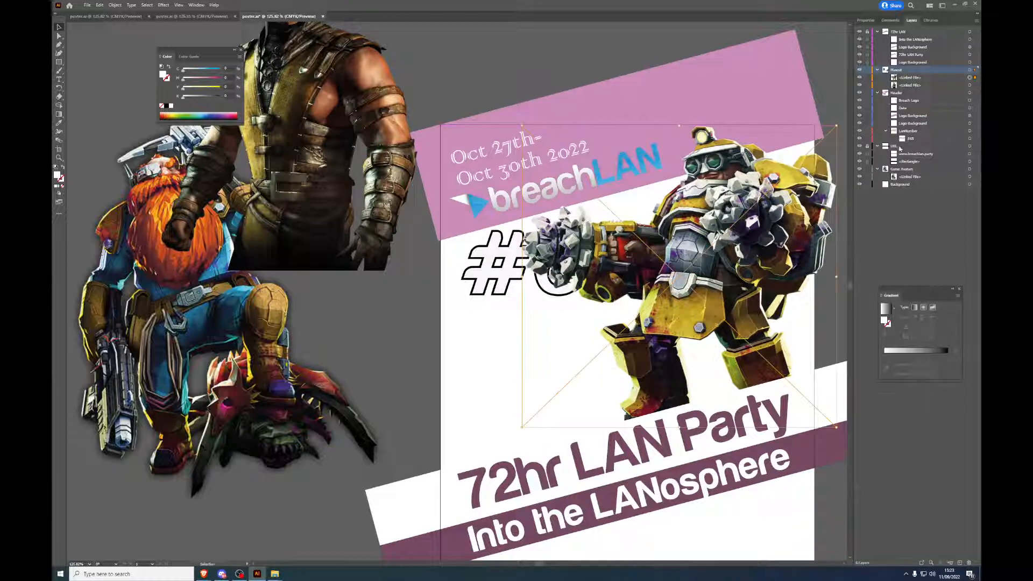
Step: Unlock the 72hr LAN layer and move the LAN number sublayer into it, bringing #65 in front of the Driller
{"action": "left_click", "coordinate": [910, 132]}
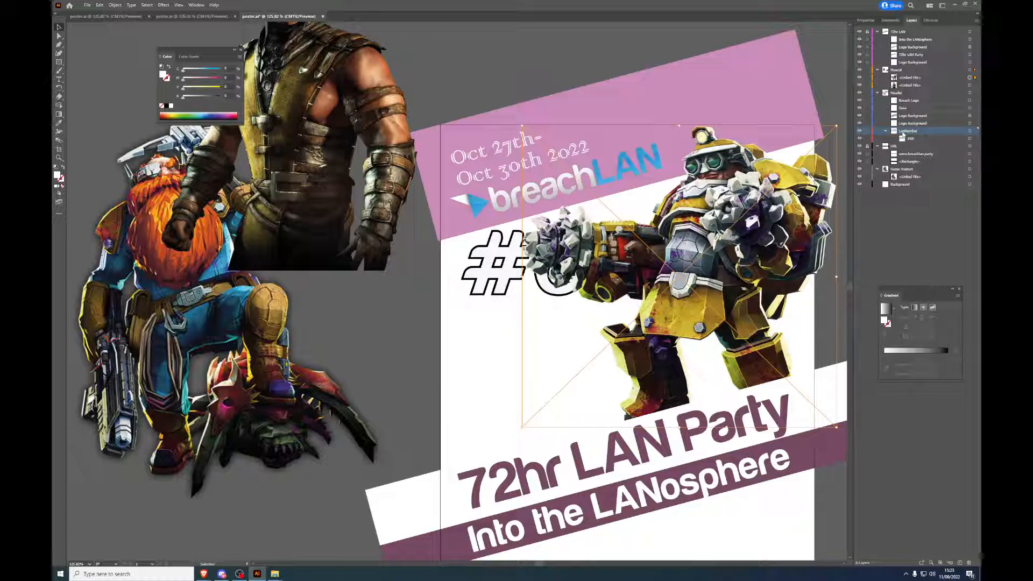
{"action": "left_click_drag", "start_coordinate": [903, 133], "coordinate": [909, 64]}
{"action": "left_click", "coordinate": [868, 31]}
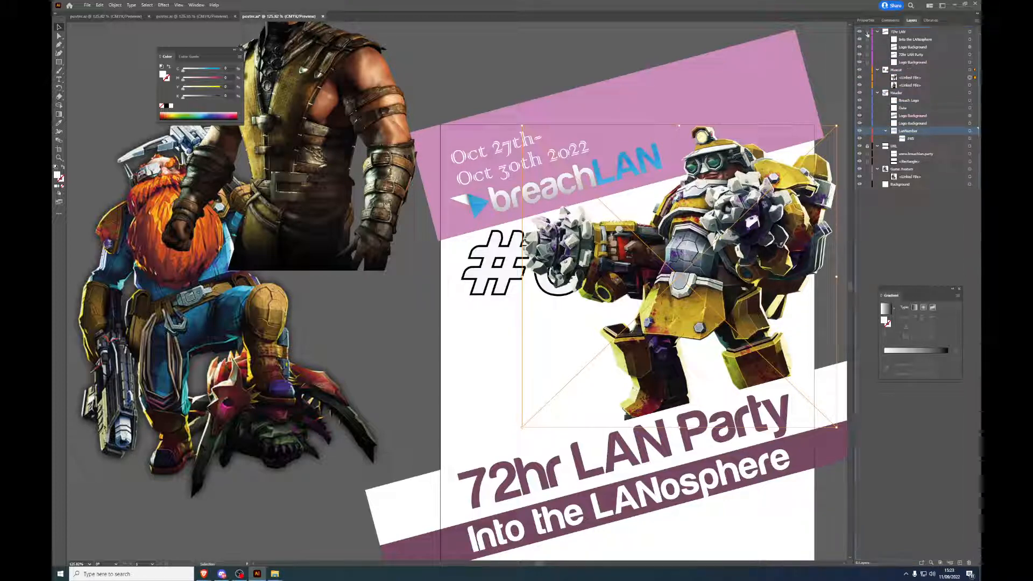
{"action": "left_click_drag", "start_coordinate": [907, 132], "coordinate": [902, 68]}
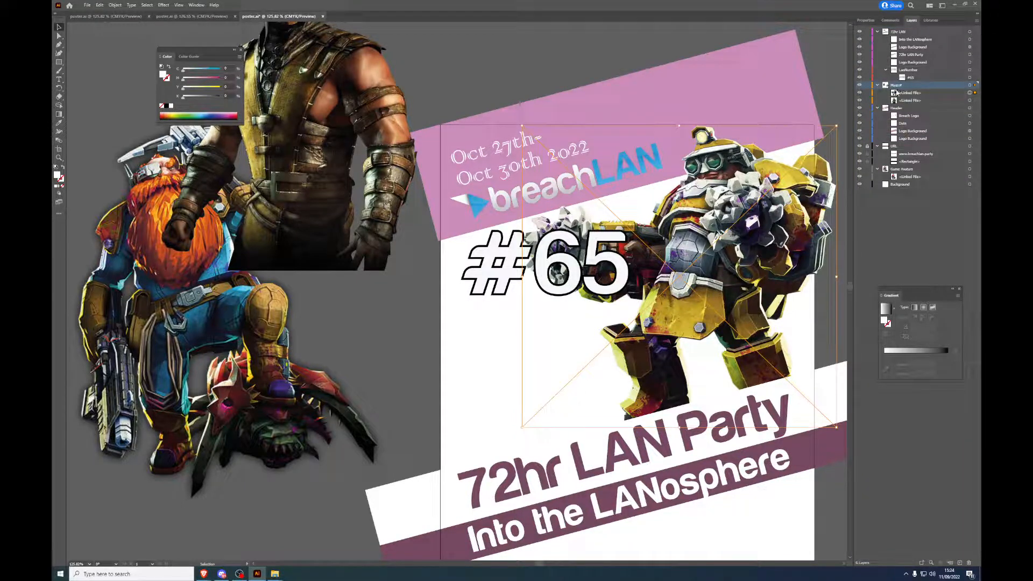
Step: Recolour the pink header band with yellow sampled by the Eyedropper from the Driller's armour
{"action": "left_click", "coordinate": [620, 51]}
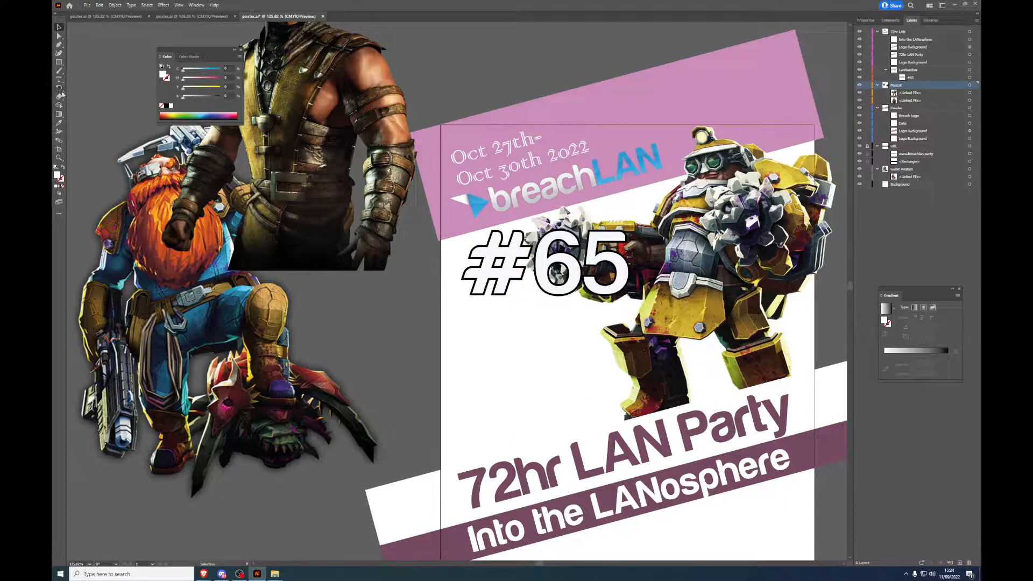
{"action": "left_click", "coordinate": [719, 82]}
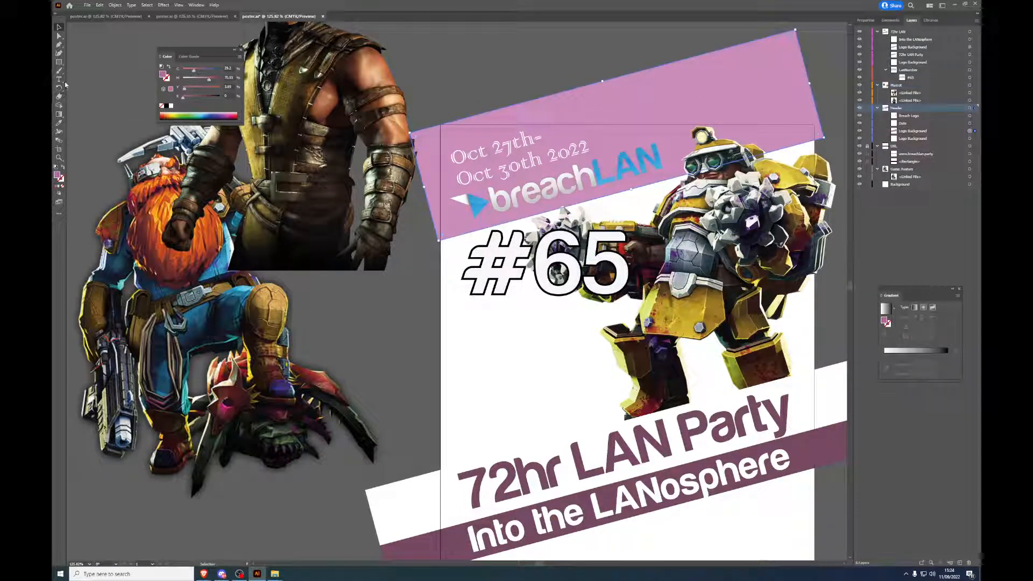
{"action": "left_click", "coordinate": [60, 124]}
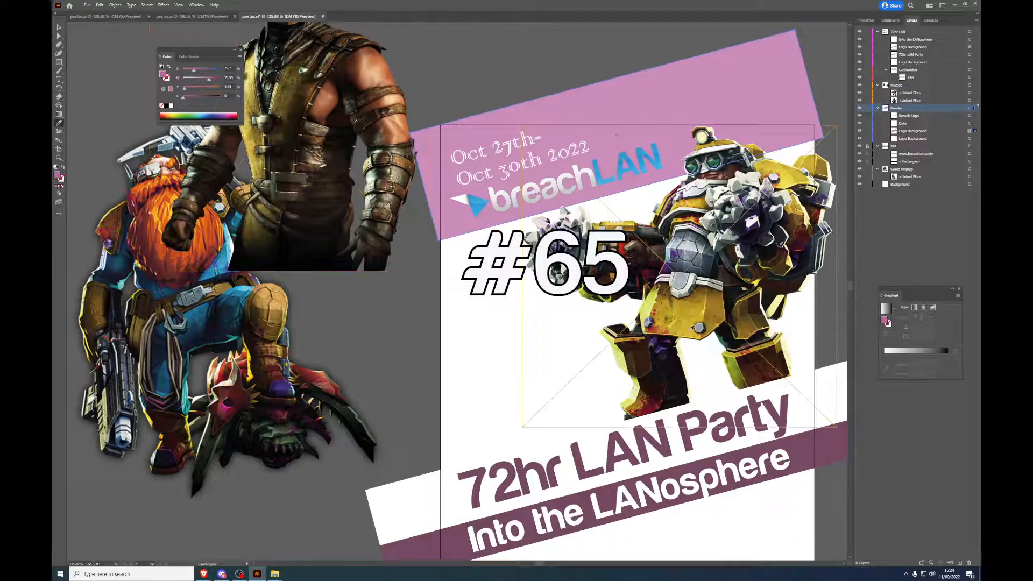
{"action": "left_click", "coordinate": [694, 329]}
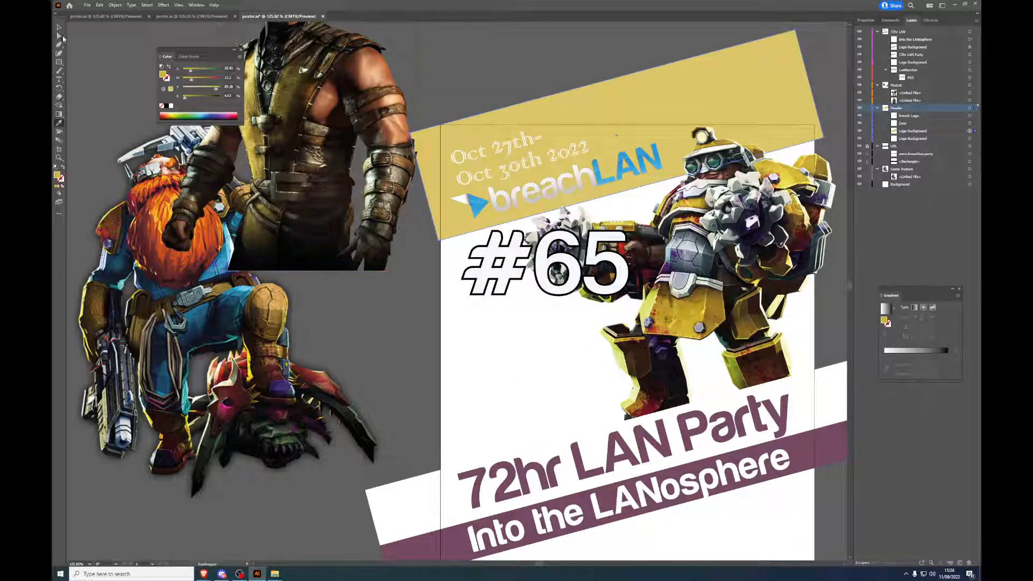
Step: Recolour the purple band behind "Into the LANosphere" with the header band's yellow using the Eyedropper
{"action": "left_click", "coordinate": [60, 27]}
{"action": "left_click", "coordinate": [425, 556]}
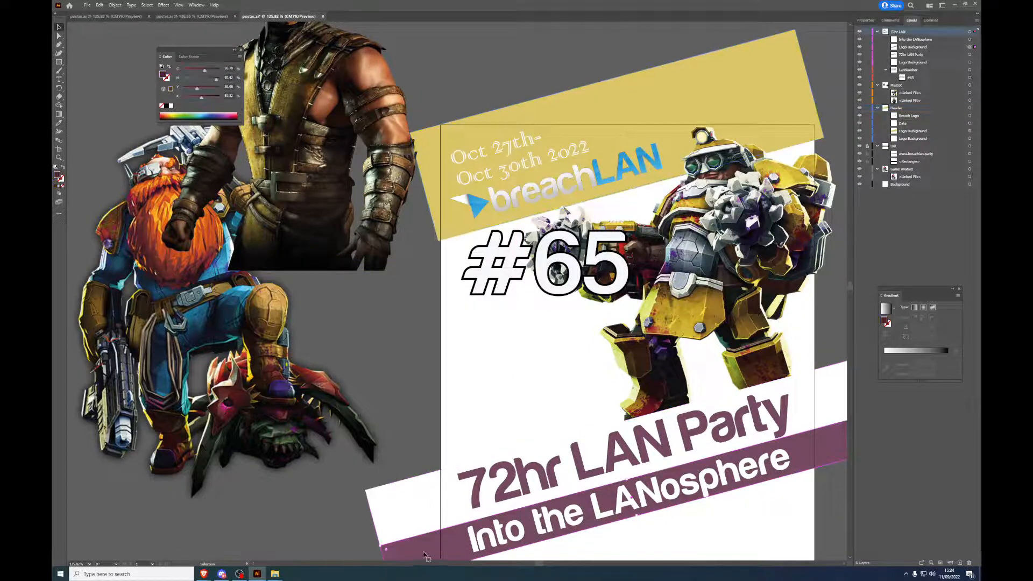
{"action": "left_click", "coordinate": [59, 122]}
{"action": "left_click", "coordinate": [603, 86]}
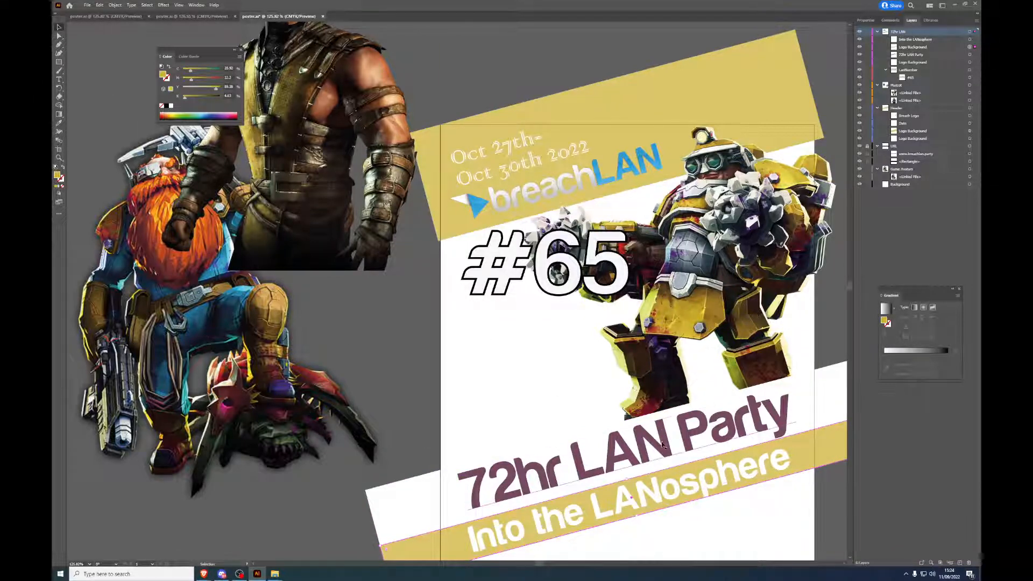
{"action": "key", "text": "t"}
{"action": "left_click", "coordinate": [759, 411]}
{"action": "key", "text": "ctrl+a"}
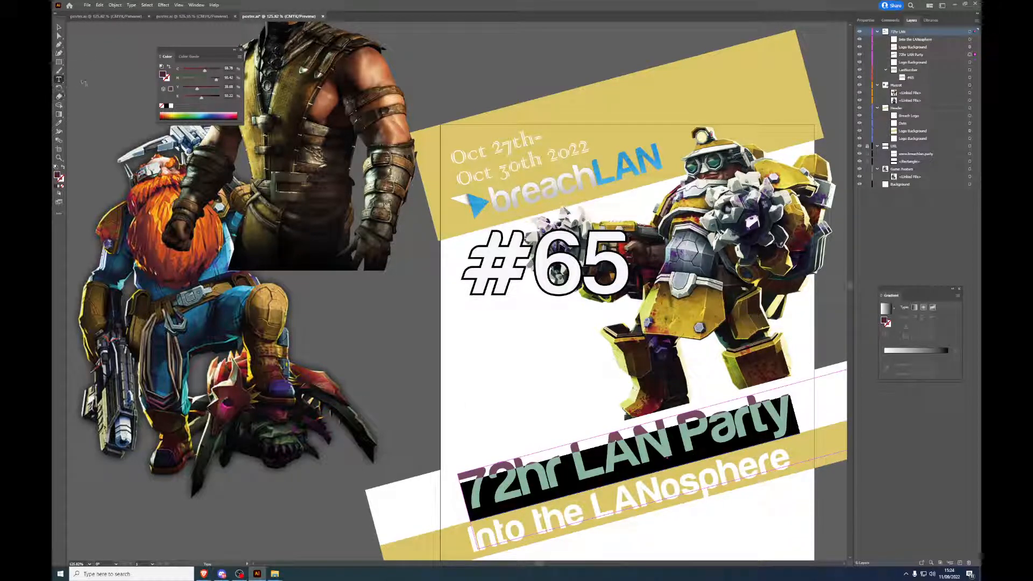
{"action": "left_click", "coordinate": [59, 71]}
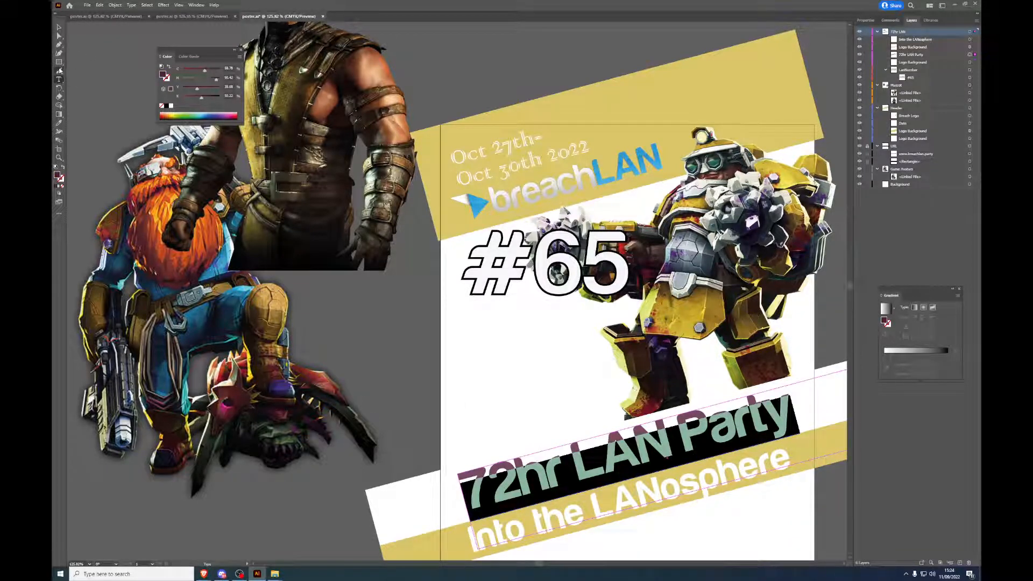
{"action": "left_click", "coordinate": [427, 141]}
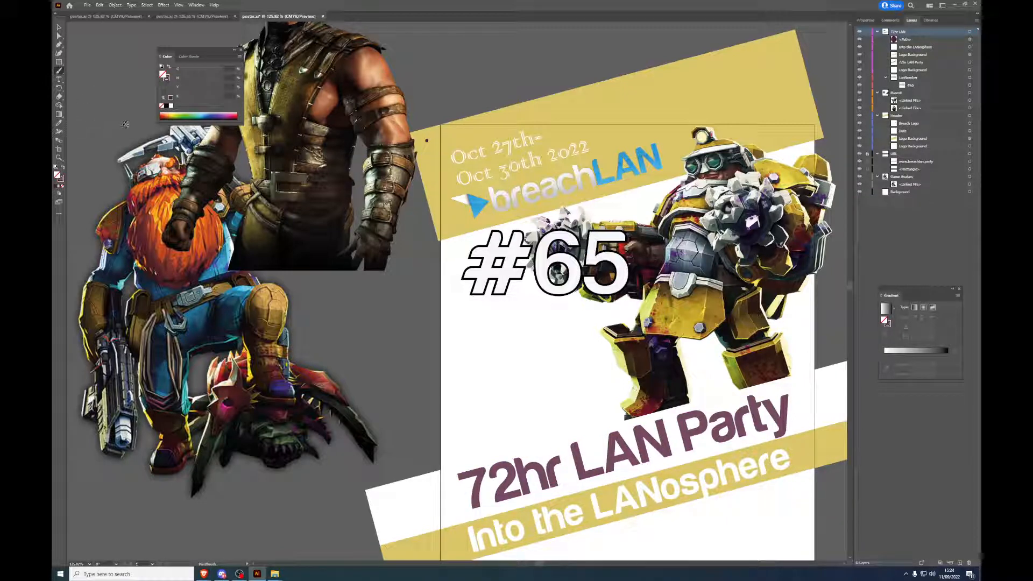
{"action": "key", "text": "ctrl+z"}
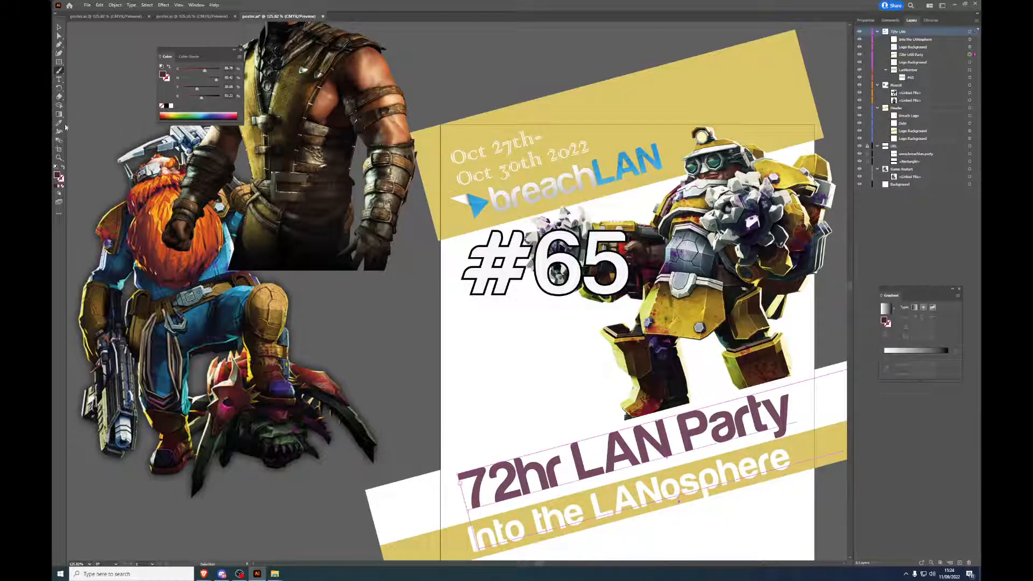
Step: Recolour the "72hr LAN Party" text with the header band's yellow using the Eyedropper
{"action": "key", "text": "v"}
{"action": "left_click", "coordinate": [59, 124]}
{"action": "left_click", "coordinate": [59, 26]}
{"action": "key", "text": "t"}
{"action": "triple_click", "coordinate": [592, 463]}
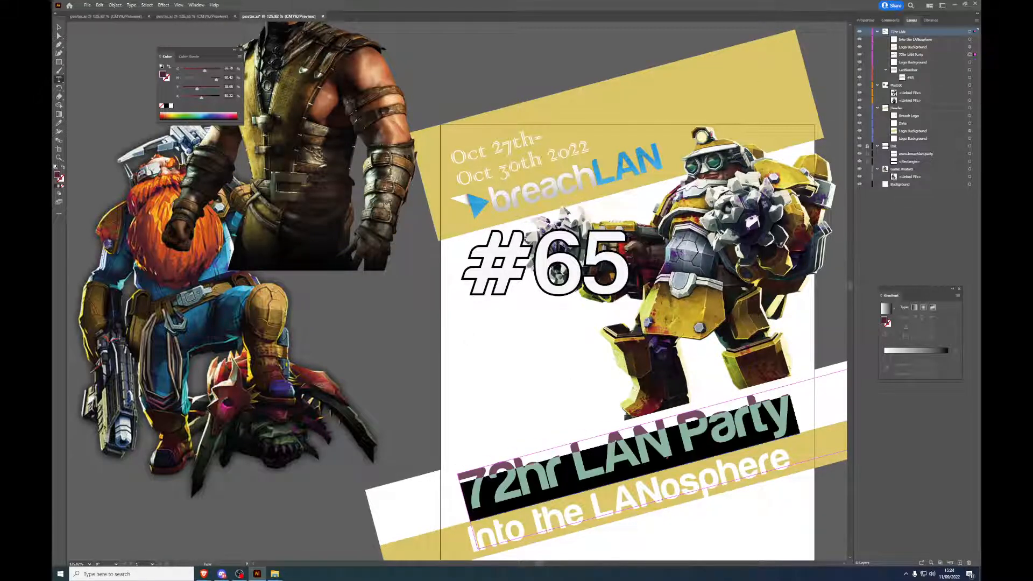
{"action": "left_click", "coordinate": [60, 122]}
{"action": "left_click", "coordinate": [553, 78]}
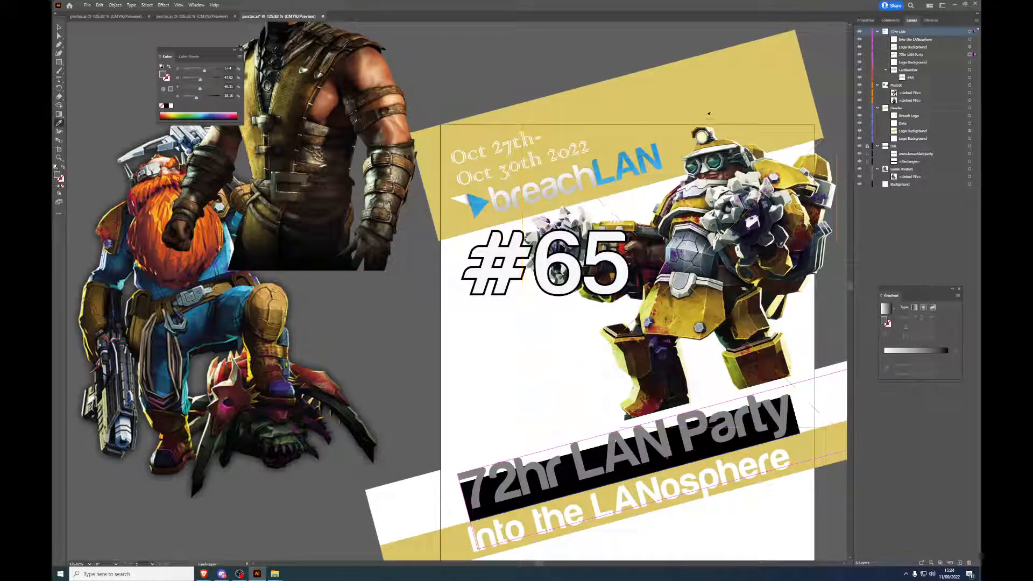
{"action": "left_click", "coordinate": [59, 27]}
{"action": "left_click", "coordinate": [506, 69]}
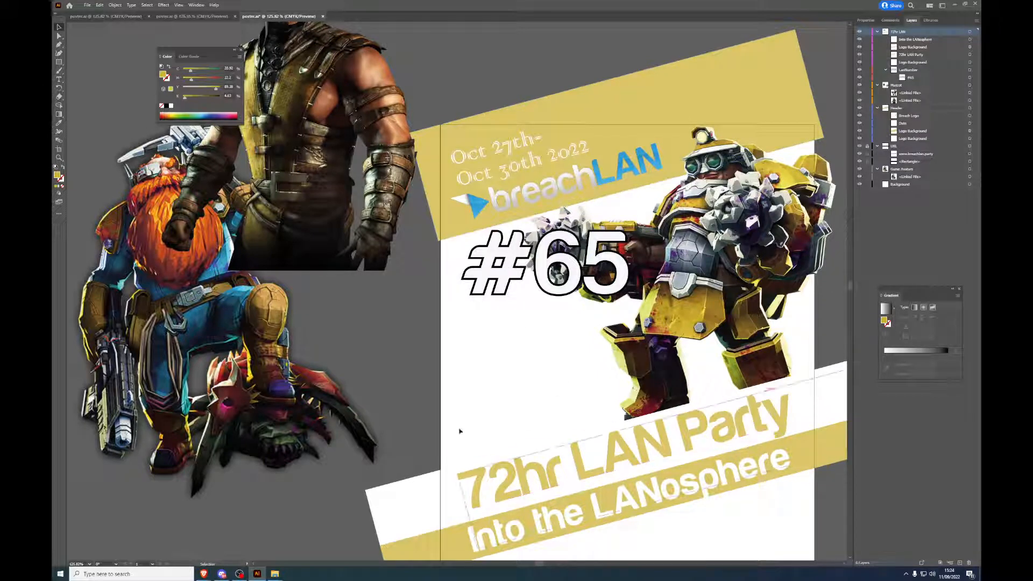
Step: Move the Scorpion image onto the poster, scale it down to about half size, and place it below the "Into the LANosphere" band
{"action": "scroll", "coordinate": [415, 434], "scroll_direction": "down", "scroll_amount": 3}
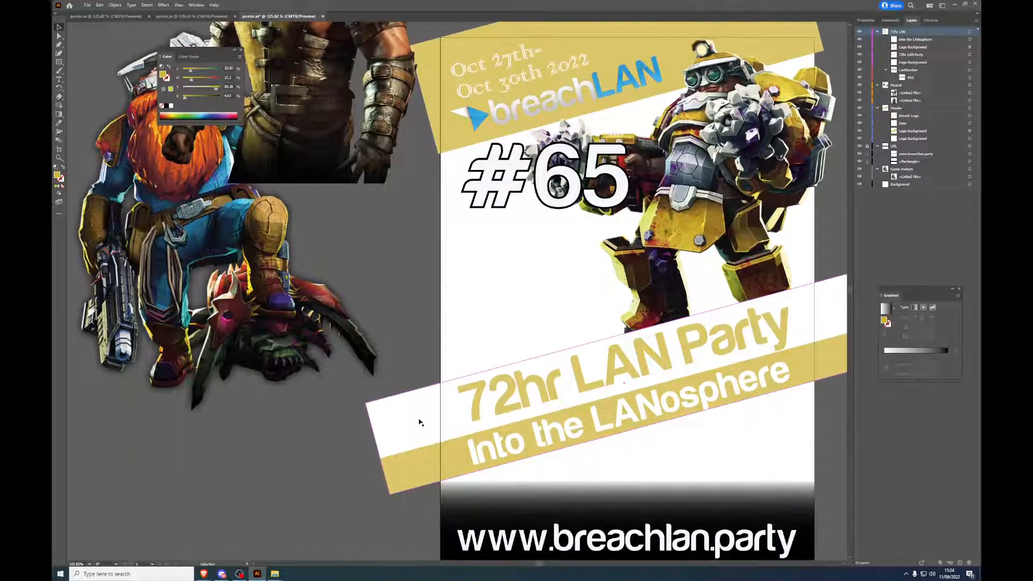
{"action": "scroll", "coordinate": [423, 413], "scroll_direction": "up", "scroll_amount": 2}
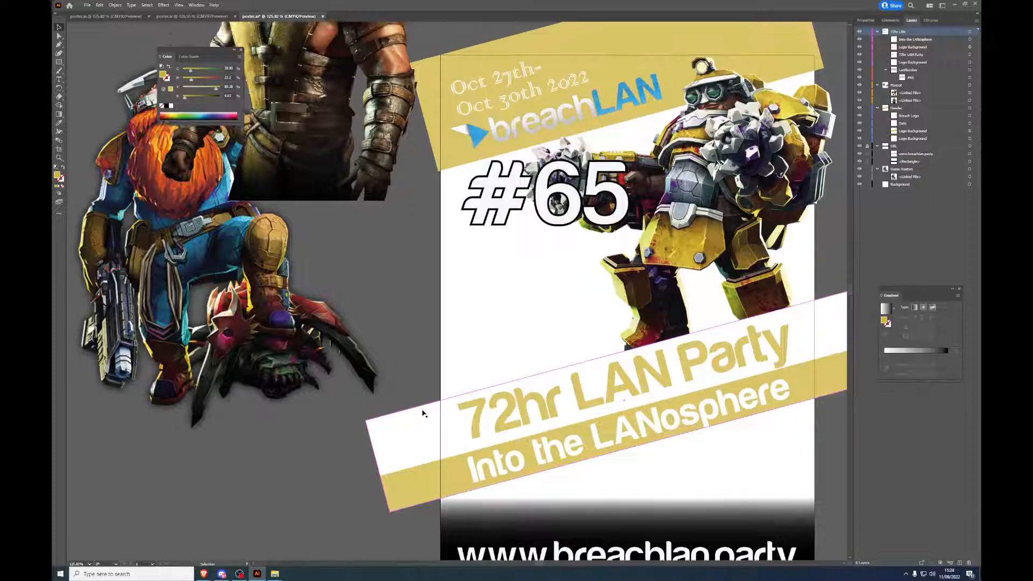
{"action": "left_click_drag", "start_coordinate": [461, 294], "coordinate": [397, 254]}
{"action": "left_click_drag", "start_coordinate": [300, 200], "coordinate": [496, 286]}
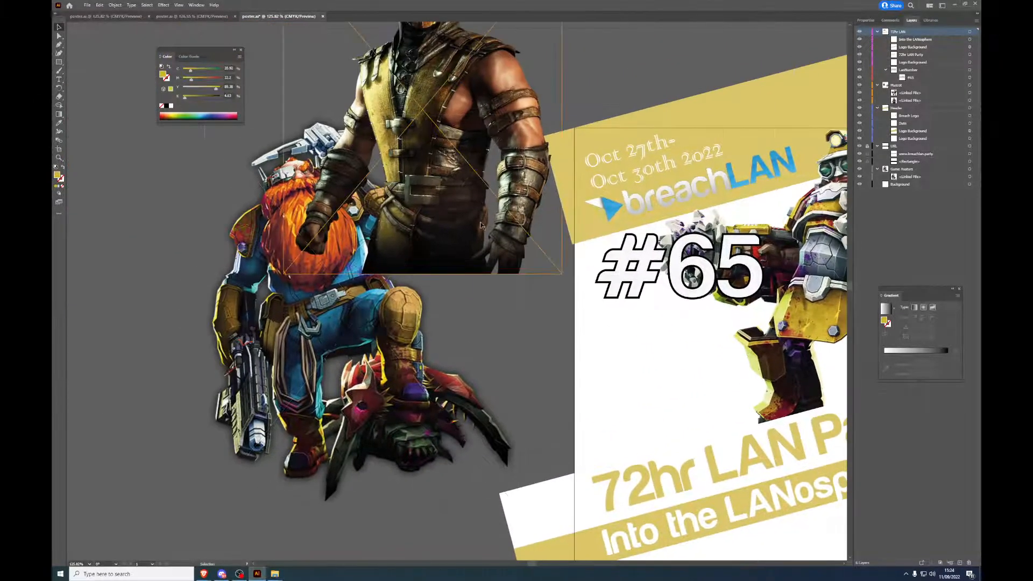
{"action": "left_click_drag", "start_coordinate": [488, 132], "coordinate": [723, 431]}
{"action": "scroll", "coordinate": [676, 438], "scroll_direction": "down", "scroll_amount": 5}
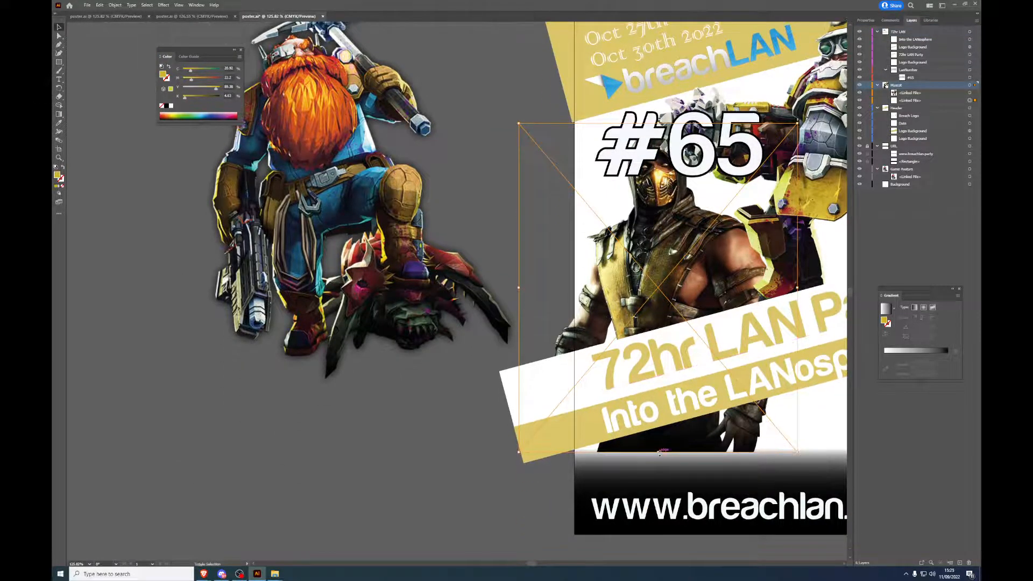
{"action": "left_click_drag", "start_coordinate": [660, 453], "coordinate": [665, 288]}
{"action": "left_click_drag", "start_coordinate": [646, 211], "coordinate": [676, 493]}
{"action": "left_click_drag", "start_coordinate": [429, 489], "coordinate": [148, 380]}
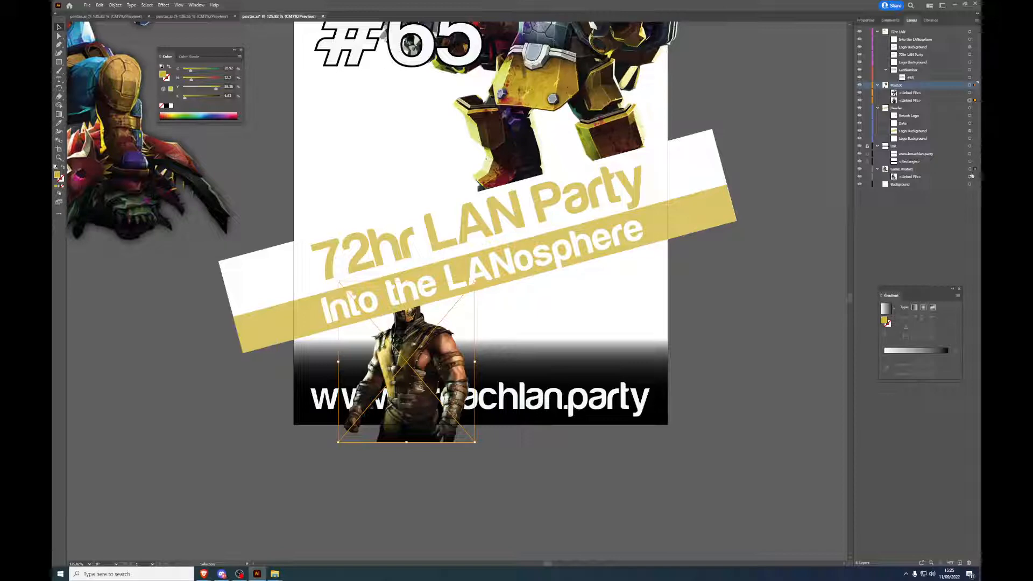
Step: Move the Scorpion image into the Game Avatars layer and place it at the poster's lower-right edge, beneath the angled banner
{"action": "left_click_drag", "start_coordinate": [974, 177], "coordinate": [975, 178]}
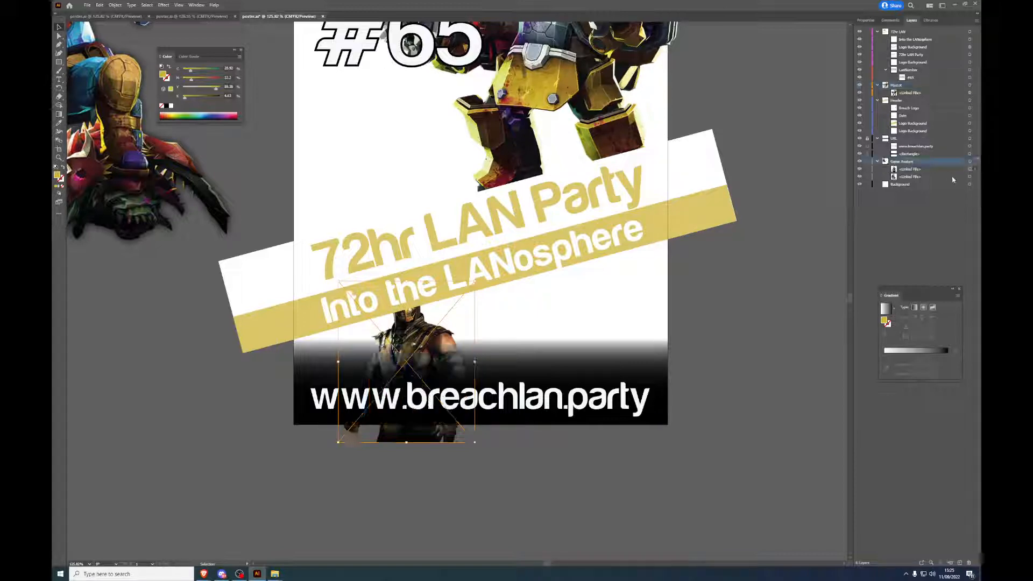
{"action": "left_click_drag", "start_coordinate": [415, 341], "coordinate": [639, 301]}
{"action": "scroll", "coordinate": [775, 306], "scroll_direction": "up", "scroll_amount": 3}
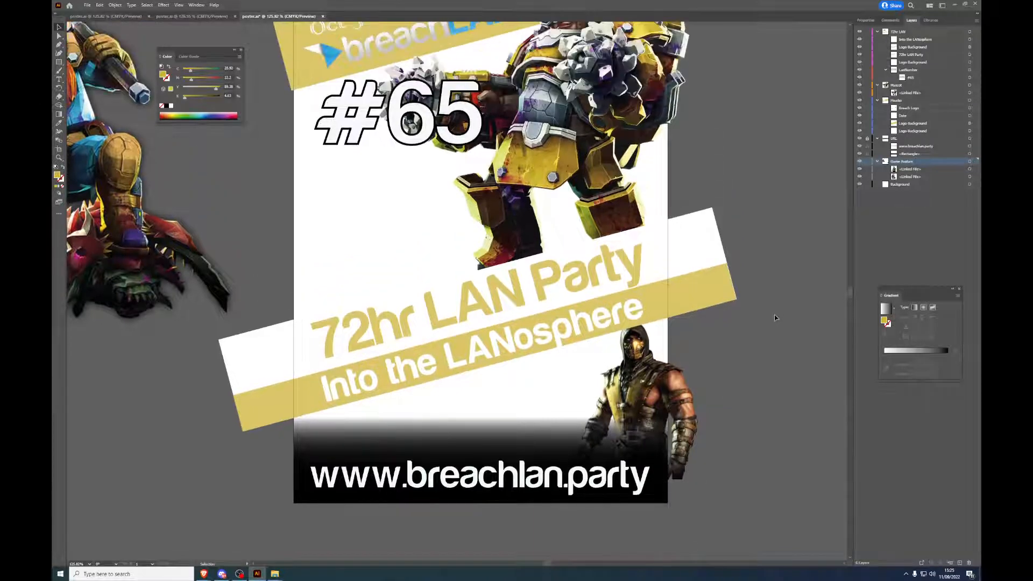
{"action": "scroll", "coordinate": [775, 318], "scroll_direction": "up", "scroll_amount": 3}
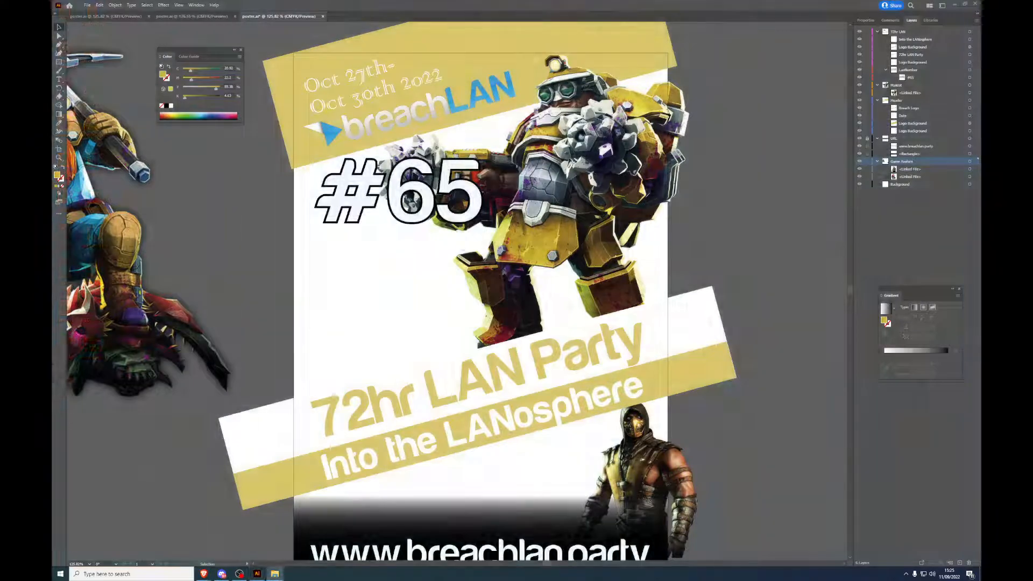
Step: Look through the game folders in the Game Assets folder in File Explorer for more character artwork
{"action": "left_click_drag", "start_coordinate": [981, 167], "coordinate": [517, 125]}
{"action": "scroll", "coordinate": [550, 233], "scroll_direction": "up", "scroll_amount": 2}
{"action": "scroll", "coordinate": [550, 233], "scroll_direction": "up", "scroll_amount": 5}
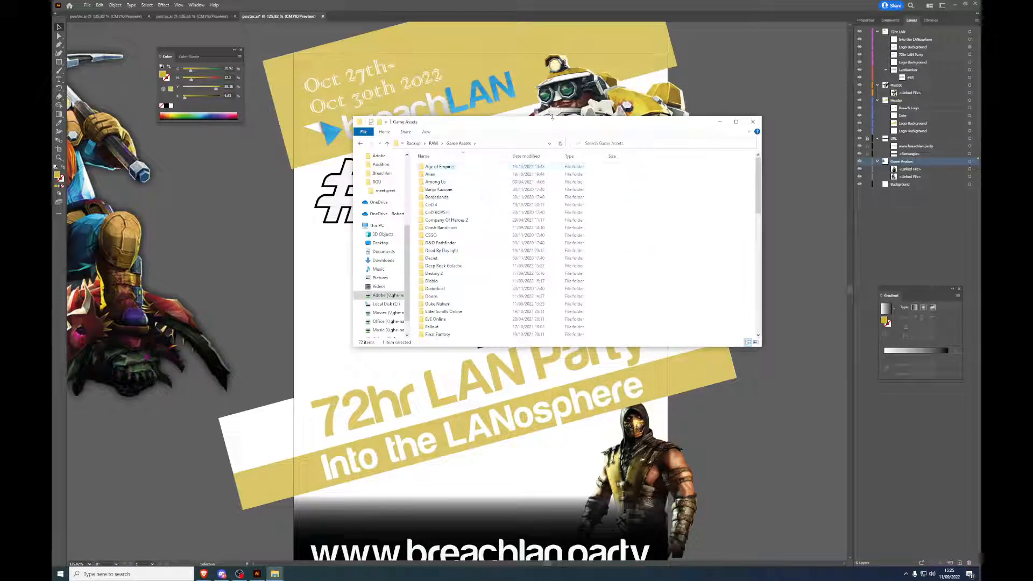
{"action": "left_click_drag", "start_coordinate": [549, 124], "coordinate": [647, 92]}
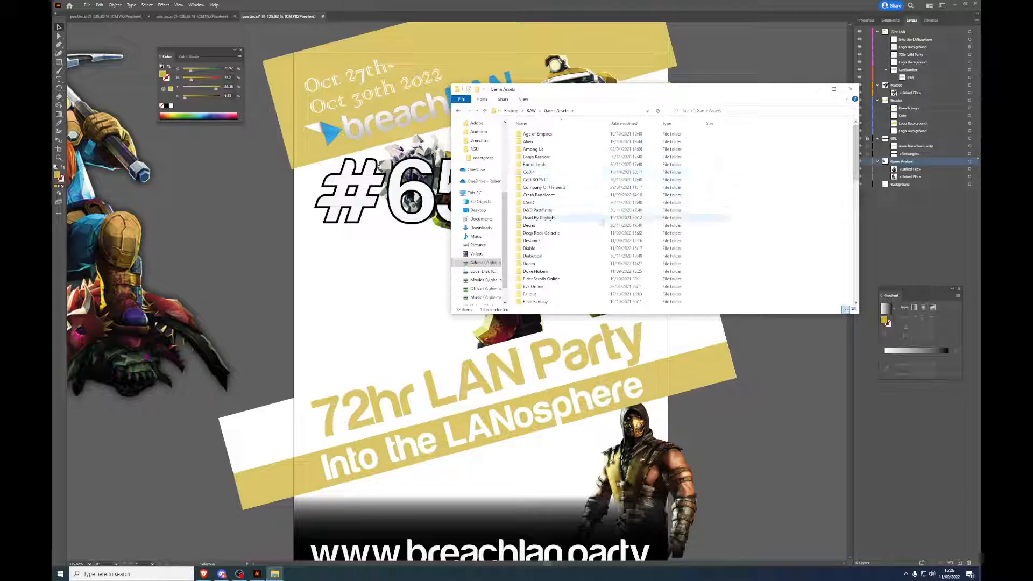
{"action": "scroll", "coordinate": [602, 226], "scroll_direction": "down", "scroll_amount": 2}
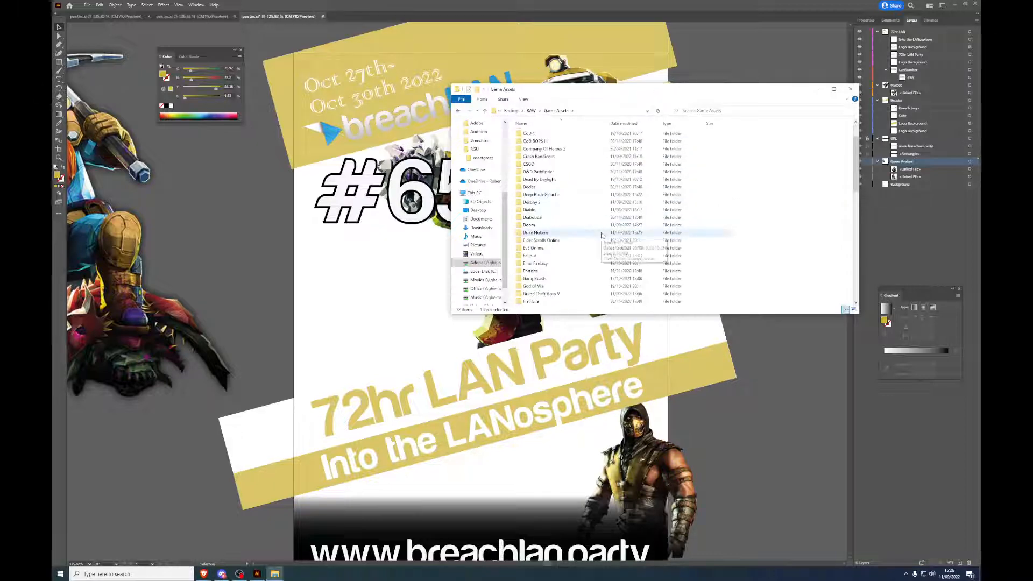
{"action": "scroll", "coordinate": [602, 235], "scroll_direction": "down", "scroll_amount": 1}
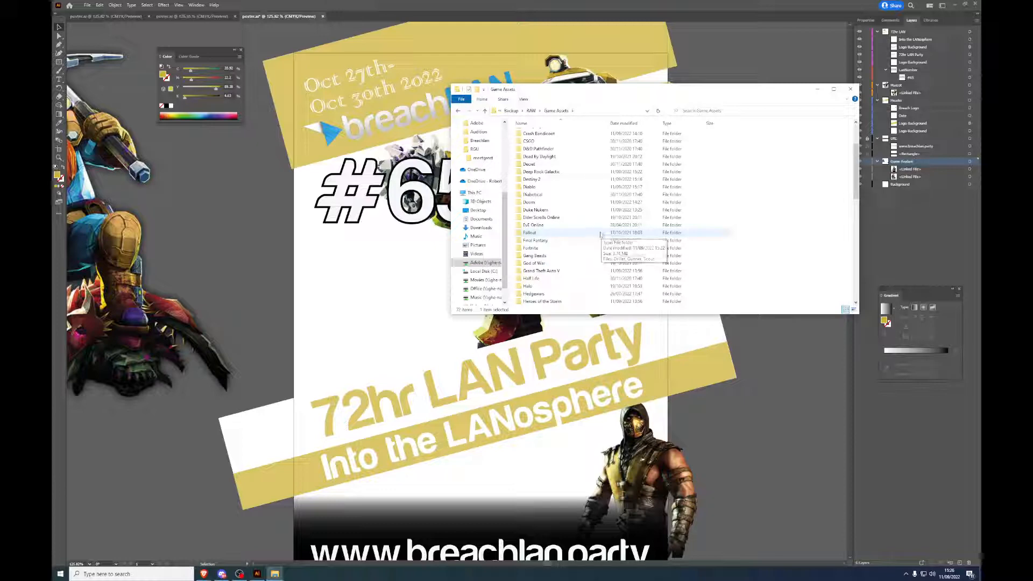
{"action": "scroll", "coordinate": [601, 234], "scroll_direction": "down", "scroll_amount": 1}
{"action": "scroll", "coordinate": [601, 234], "scroll_direction": "down", "scroll_amount": 2}
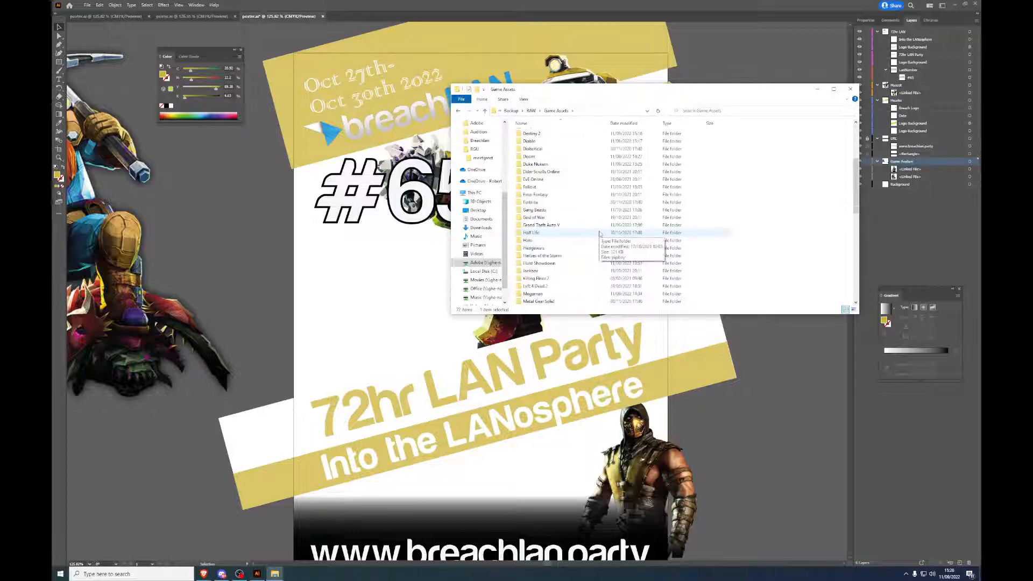
{"action": "scroll", "coordinate": [599, 233], "scroll_direction": "down", "scroll_amount": 4}
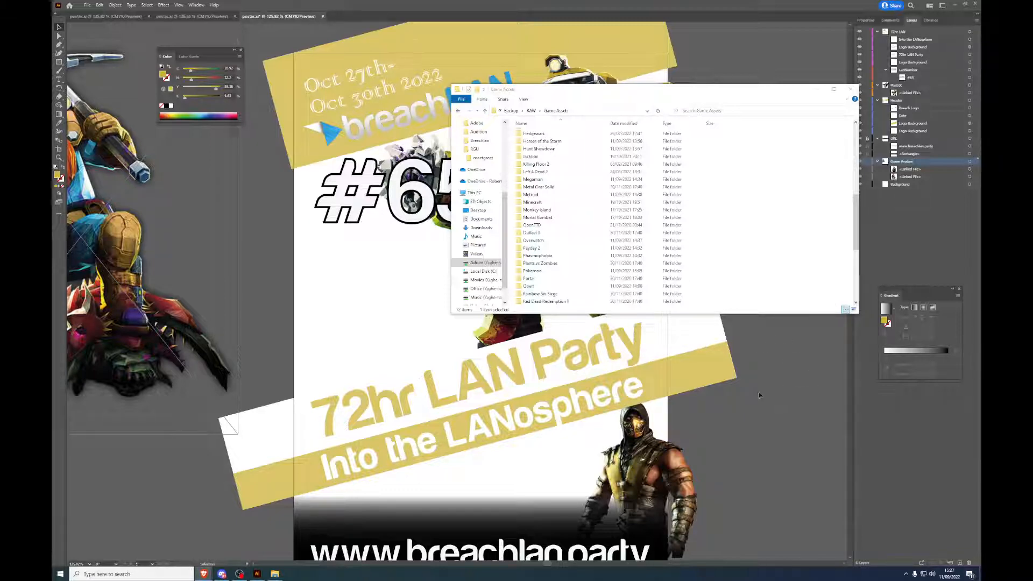
Step: Try the green Deep Rock Galactic loading-screen image in the Background layer, shift it across the poster, and delete it
{"action": "left_click", "coordinate": [952, 235]}
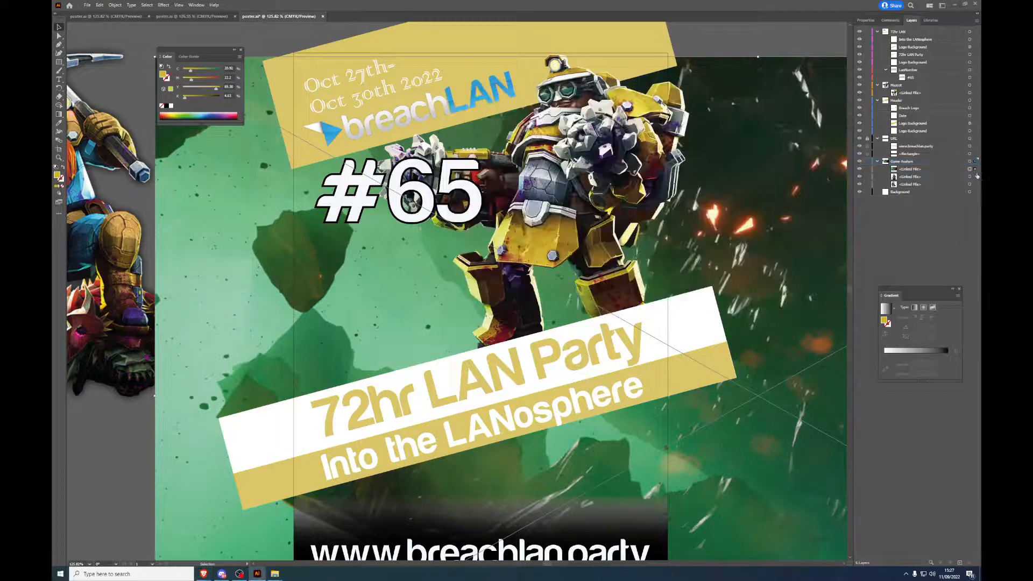
{"action": "left_click_drag", "start_coordinate": [943, 209], "coordinate": [936, 192]}
{"action": "scroll", "coordinate": [700, 317], "scroll_direction": "down", "scroll_amount": 2}
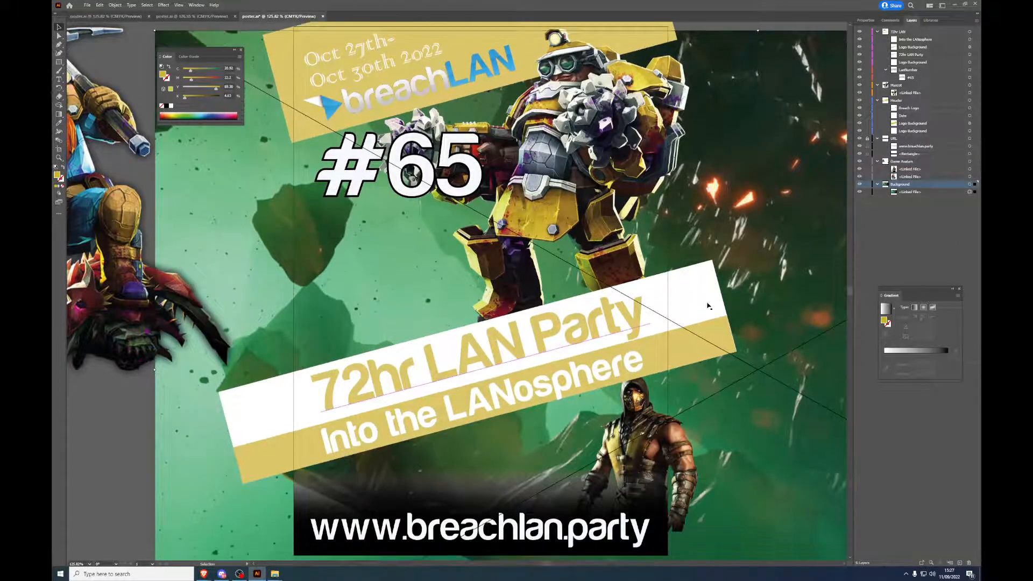
{"action": "left_click_drag", "start_coordinate": [785, 256], "coordinate": [291, 248]}
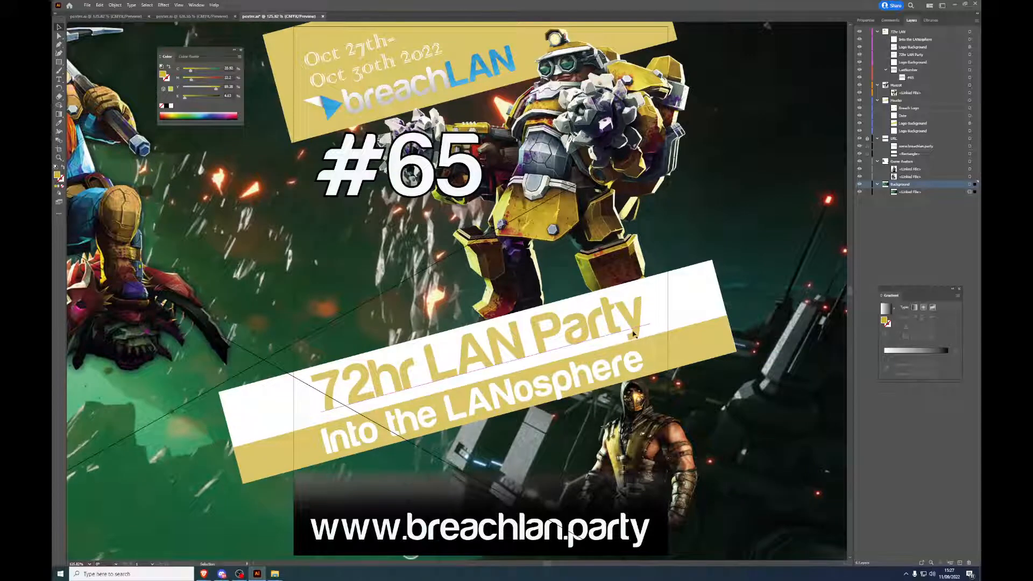
{"action": "key", "text": "Delete"}
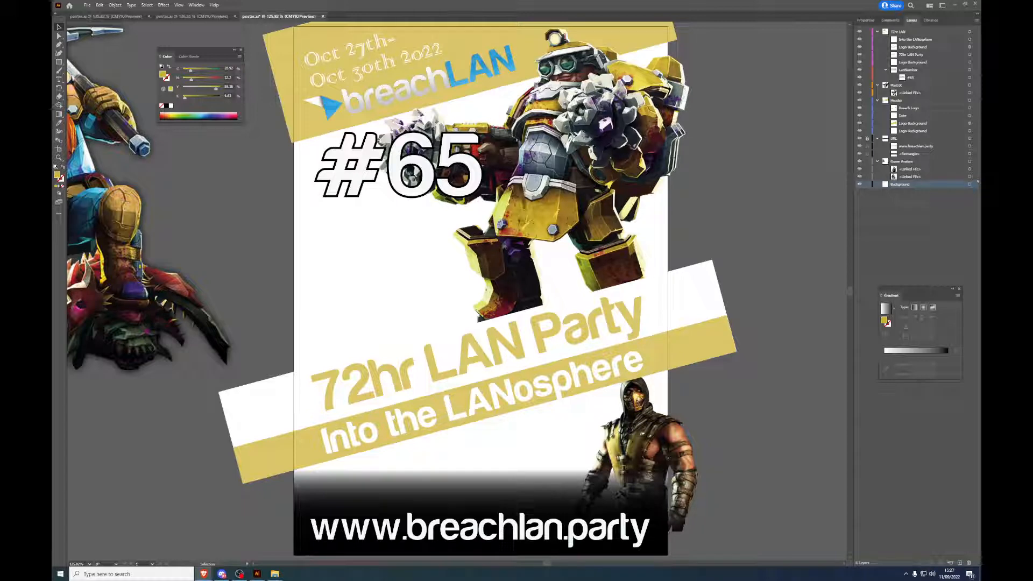
Step: Switch to the browser and run an image search for "yellow mine background"
{"action": "left_click_drag", "start_coordinate": [981, 108], "coordinate": [514, 109]}
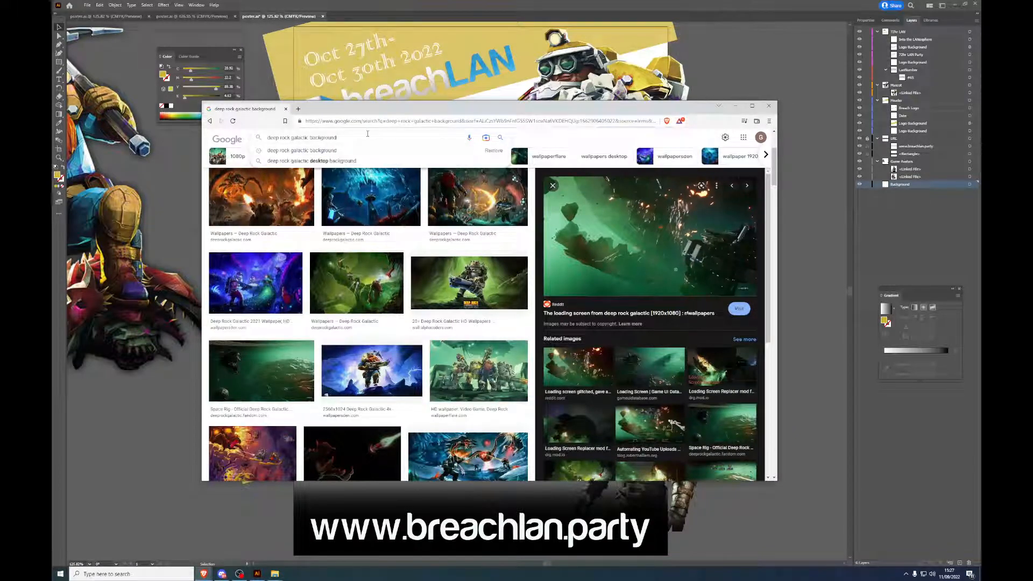
{"action": "left_click", "coordinate": [366, 136]}
{"action": "key", "text": "ctrl+a"}
{"action": "type", "text": "yellow mine"}
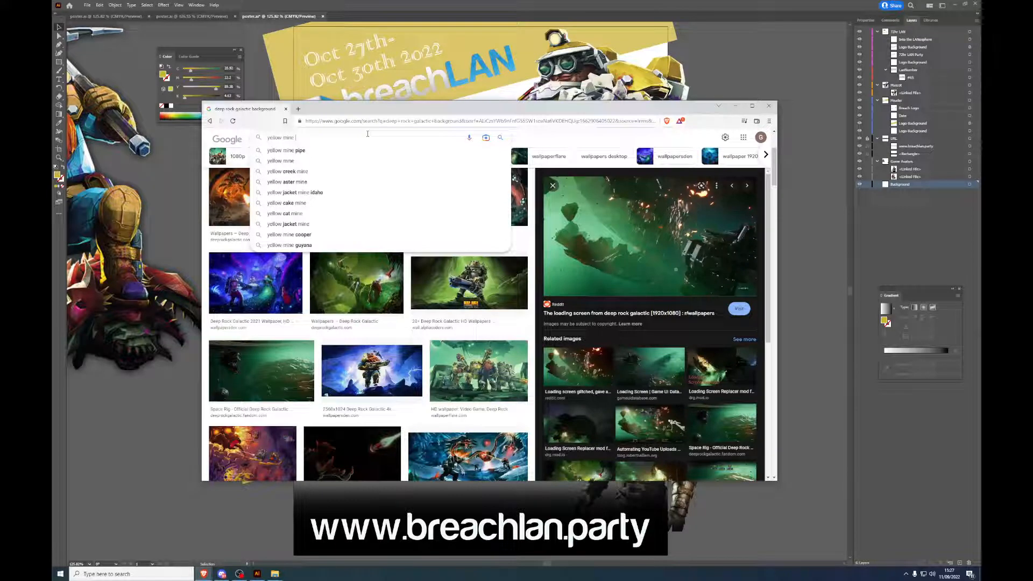
{"action": "type", "text": " background"}
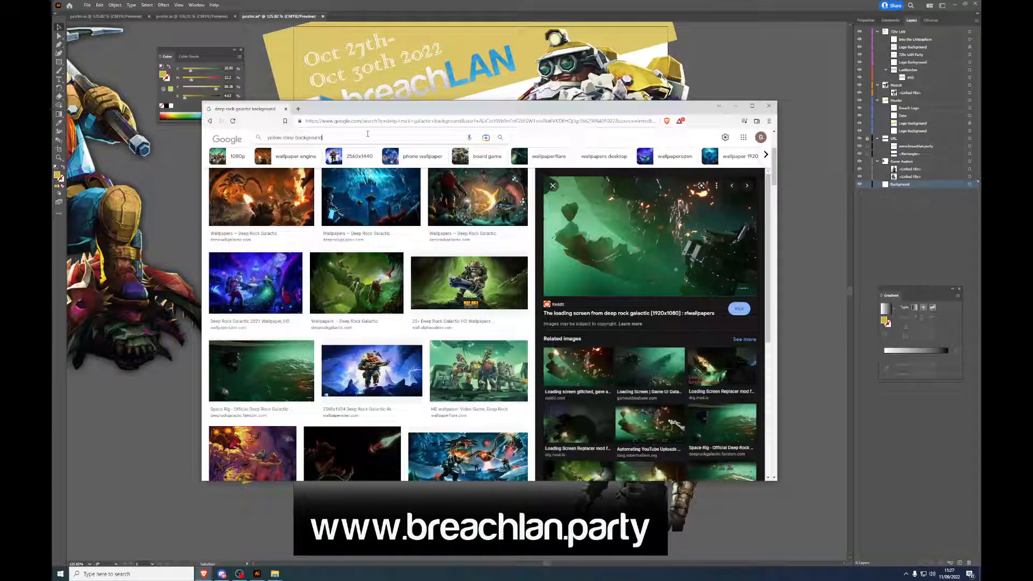
{"action": "key", "text": "Return"}
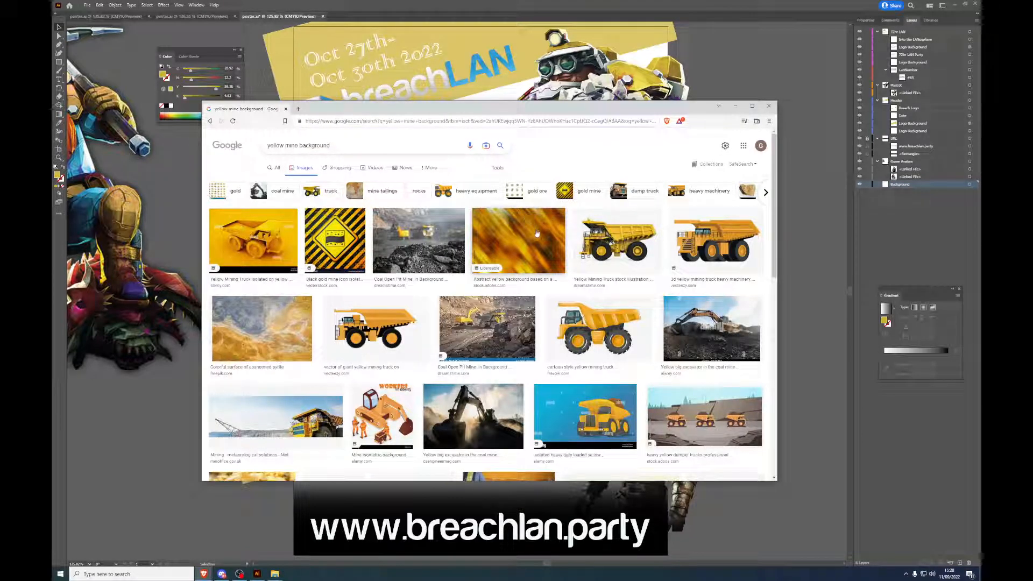
Step: Look through the image results and visit the Unsplash page of the "Gold Mining Pictures" gold texture
{"action": "scroll", "coordinate": [537, 232], "scroll_direction": "down", "scroll_amount": 1}
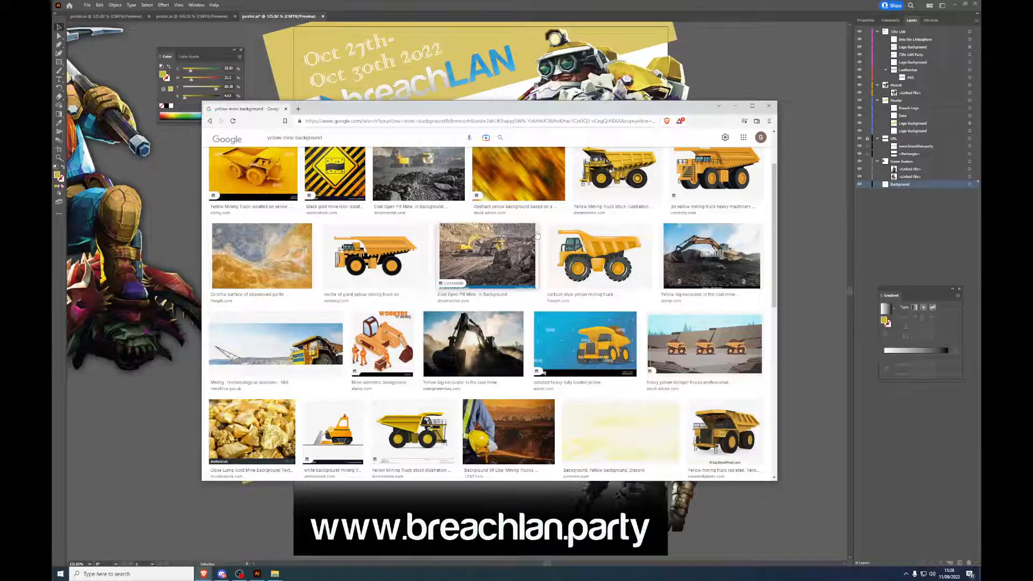
{"action": "scroll", "coordinate": [536, 234], "scroll_direction": "down", "scroll_amount": 2}
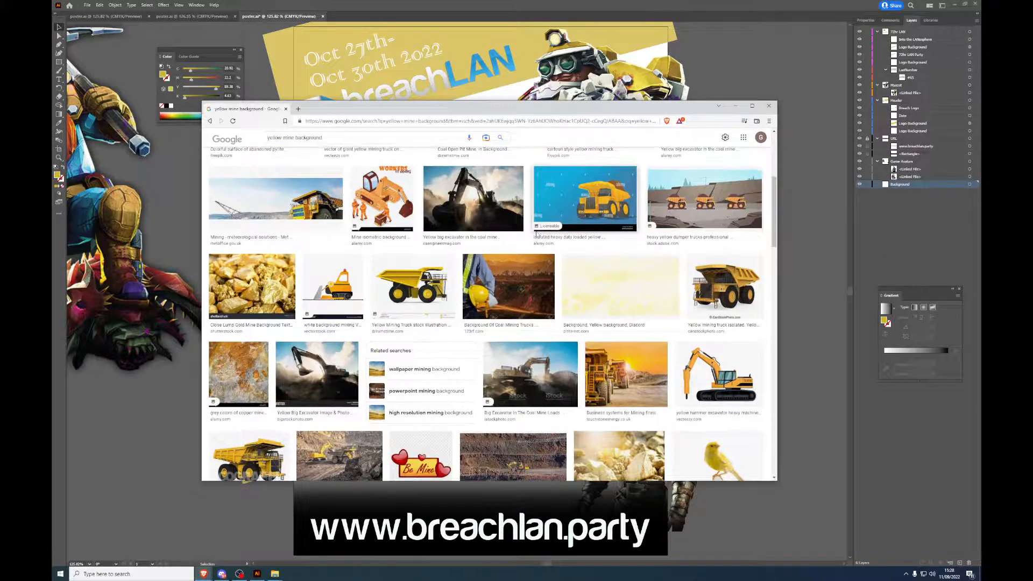
{"action": "scroll", "coordinate": [537, 235], "scroll_direction": "down", "scroll_amount": 2}
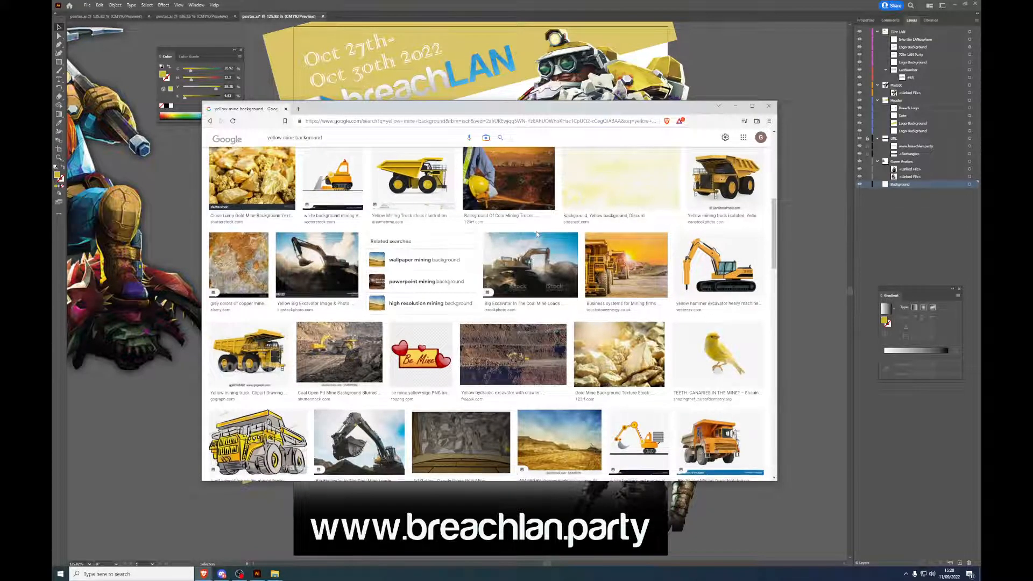
{"action": "scroll", "coordinate": [537, 234], "scroll_direction": "down", "scroll_amount": 3}
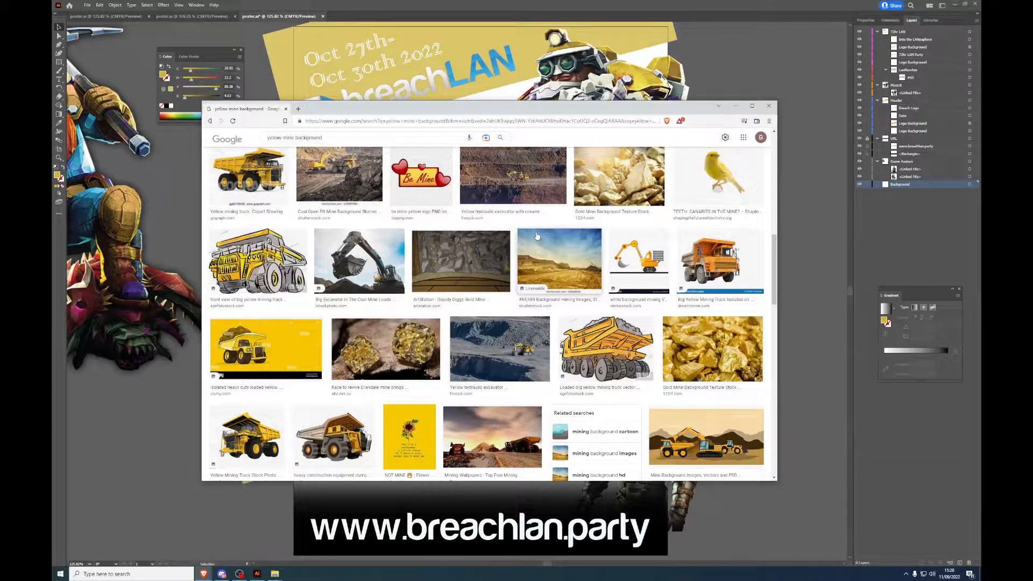
{"action": "scroll", "coordinate": [537, 235], "scroll_direction": "down", "scroll_amount": 4}
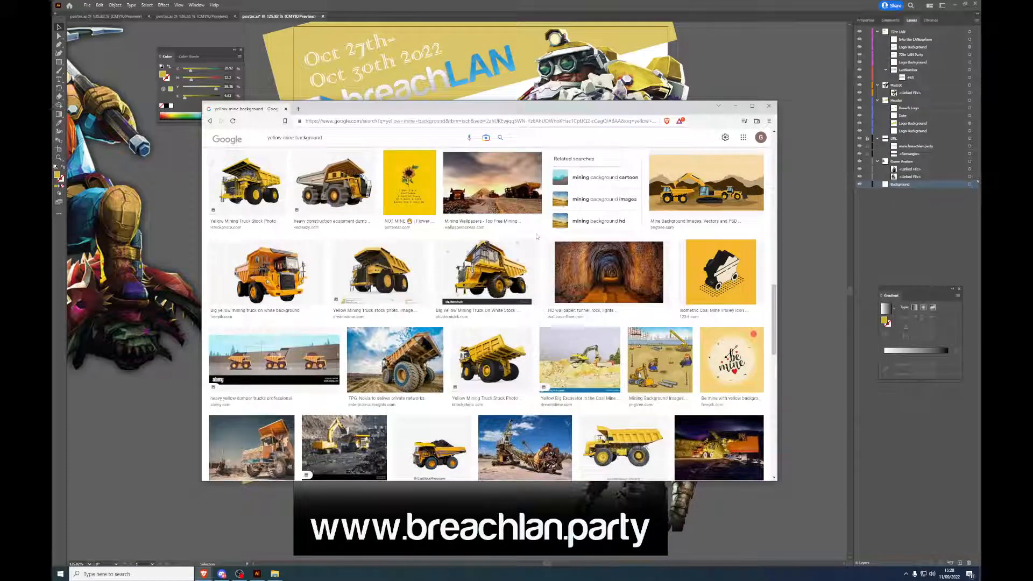
{"action": "scroll", "coordinate": [537, 237], "scroll_direction": "down", "scroll_amount": 5}
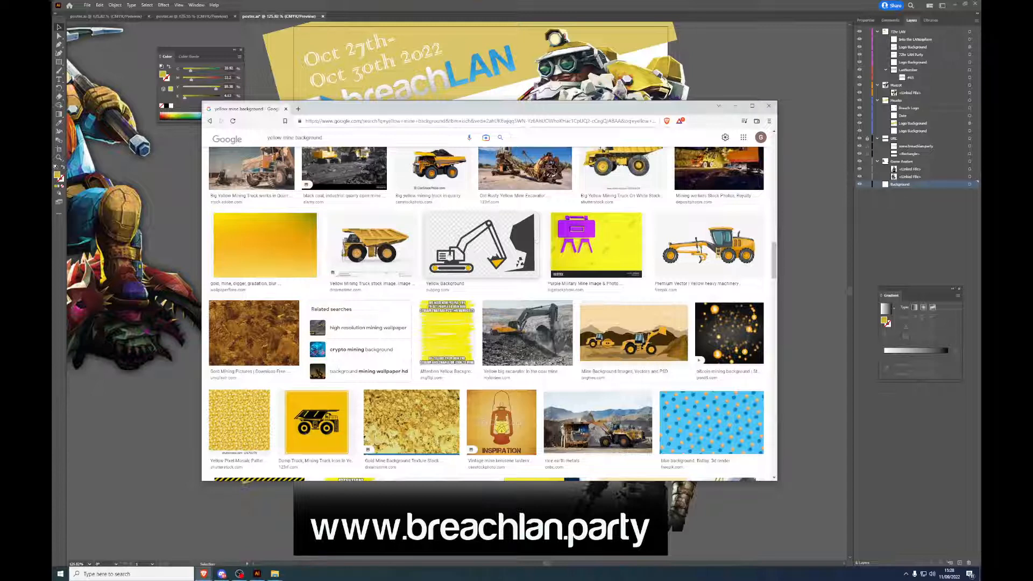
{"action": "left_click", "coordinate": [253, 333]}
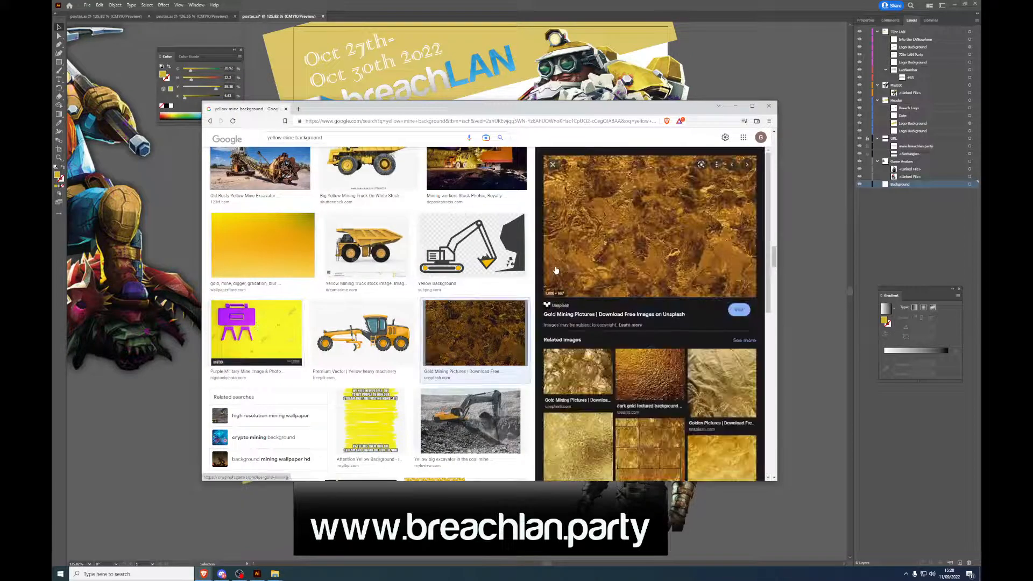
{"action": "left_click", "coordinate": [739, 309]}
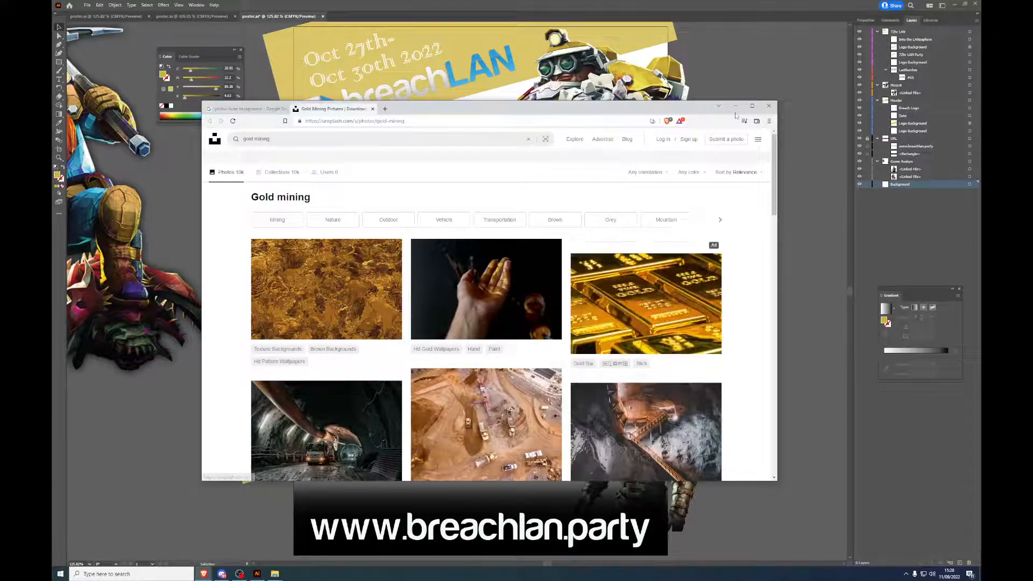
Step: Open the gold texture photo from the Gold mining page, check its usage licence and enlarge it to full size
{"action": "left_click", "coordinate": [752, 105]}
{"action": "left_click", "coordinate": [381, 301]}
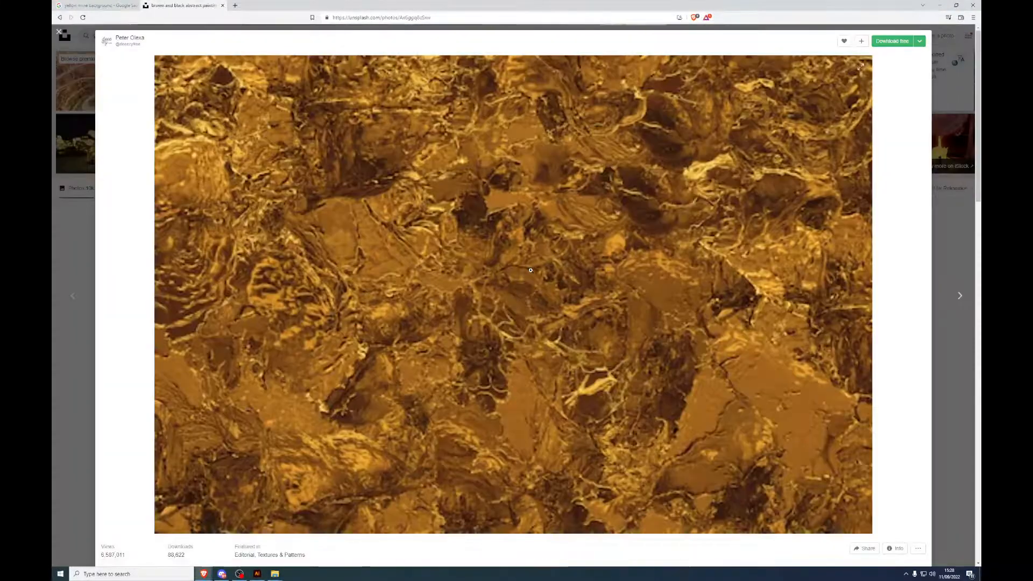
{"action": "left_click", "coordinate": [534, 265]}
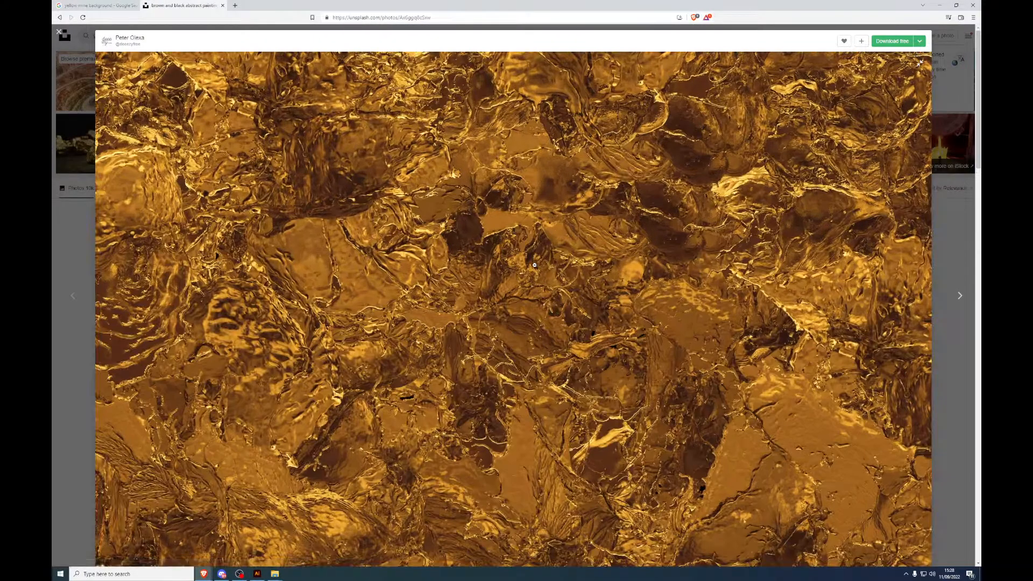
{"action": "left_click", "coordinate": [621, 253]}
{"action": "scroll", "coordinate": [484, 358], "scroll_direction": "down", "scroll_amount": 5}
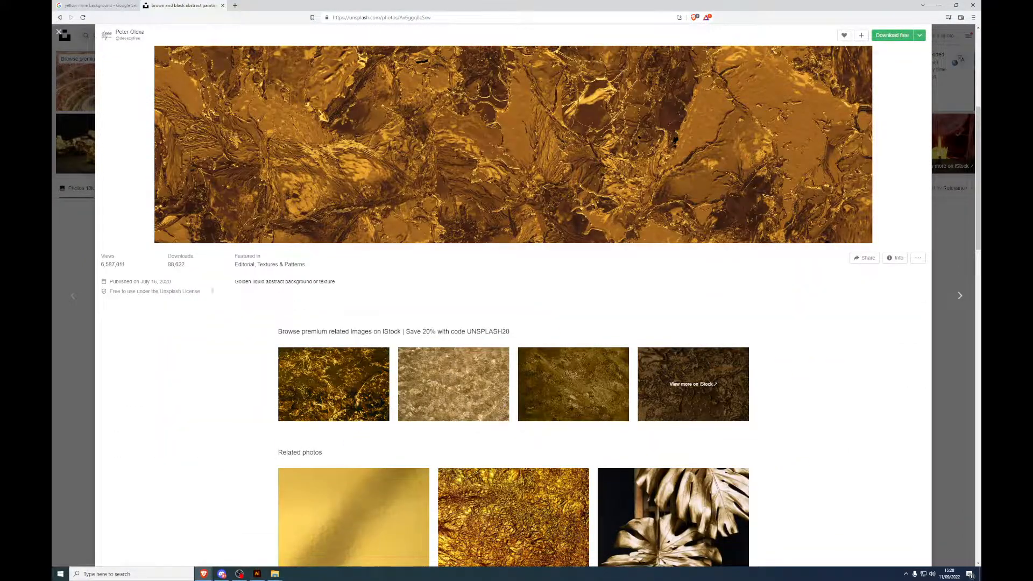
{"action": "left_click_drag", "start_coordinate": [123, 292], "coordinate": [200, 291]}
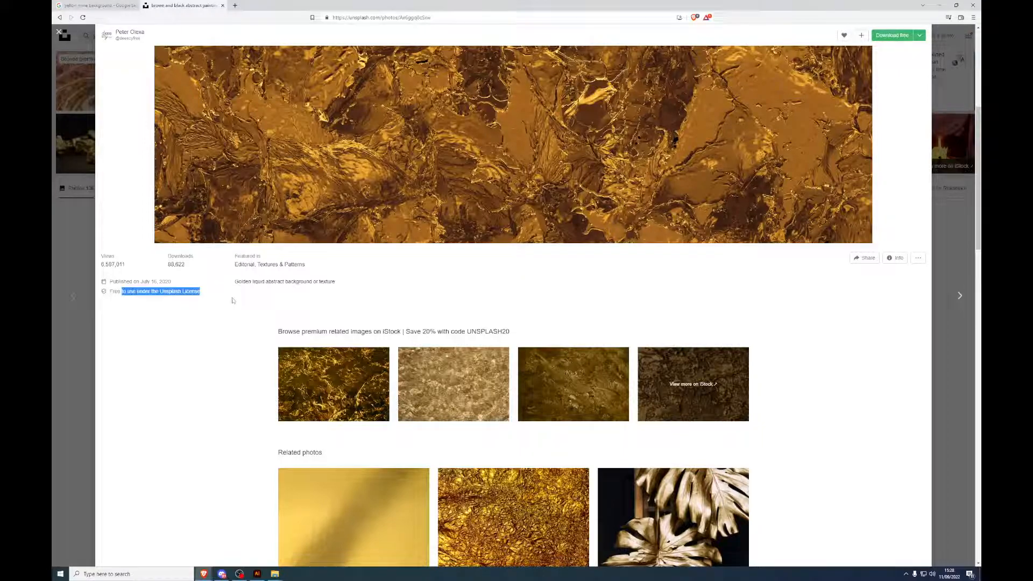
{"action": "left_click", "coordinate": [378, 239]}
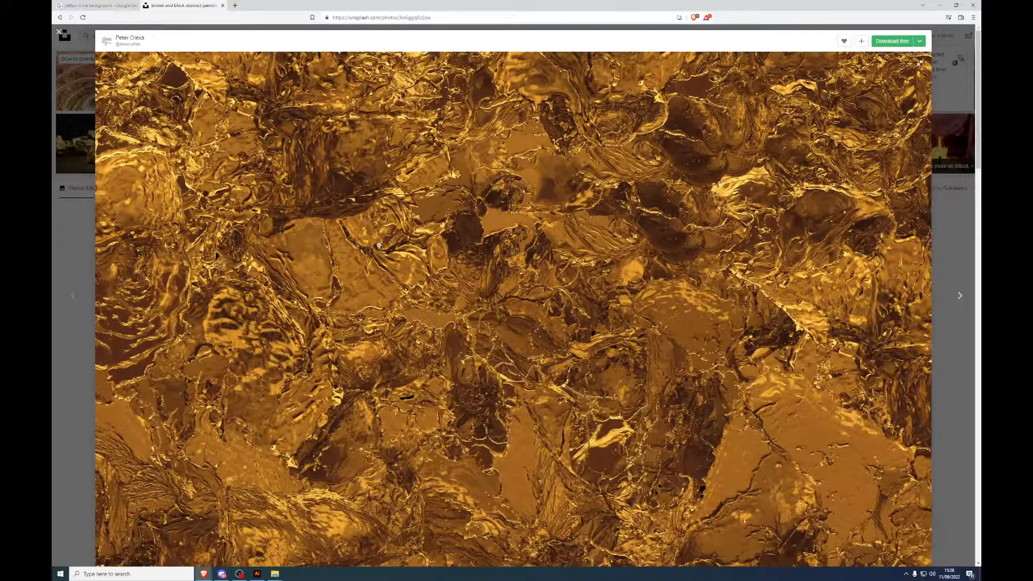
Step: Start saving the gold texture image and create a new folder named Gold inside RAW > Poster Backgrounds as its destination
{"action": "right_click", "coordinate": [379, 246]}
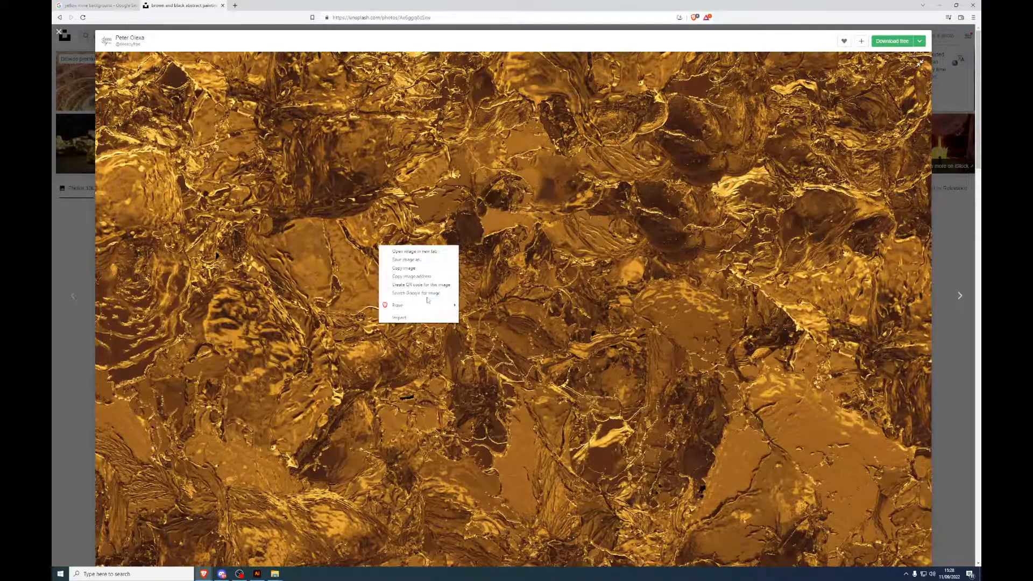
{"action": "left_click", "coordinate": [435, 261]}
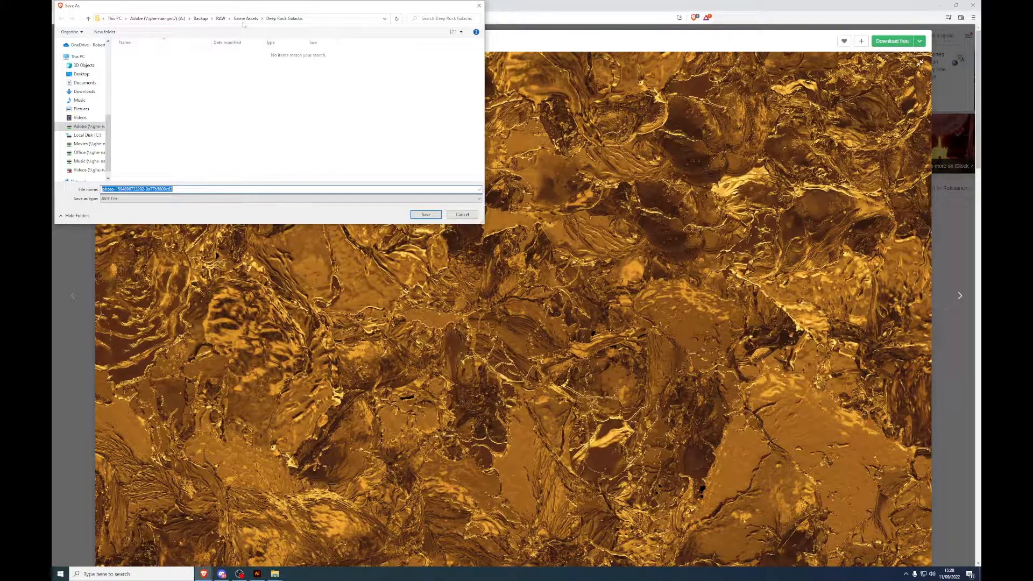
{"action": "left_click", "coordinate": [221, 19]}
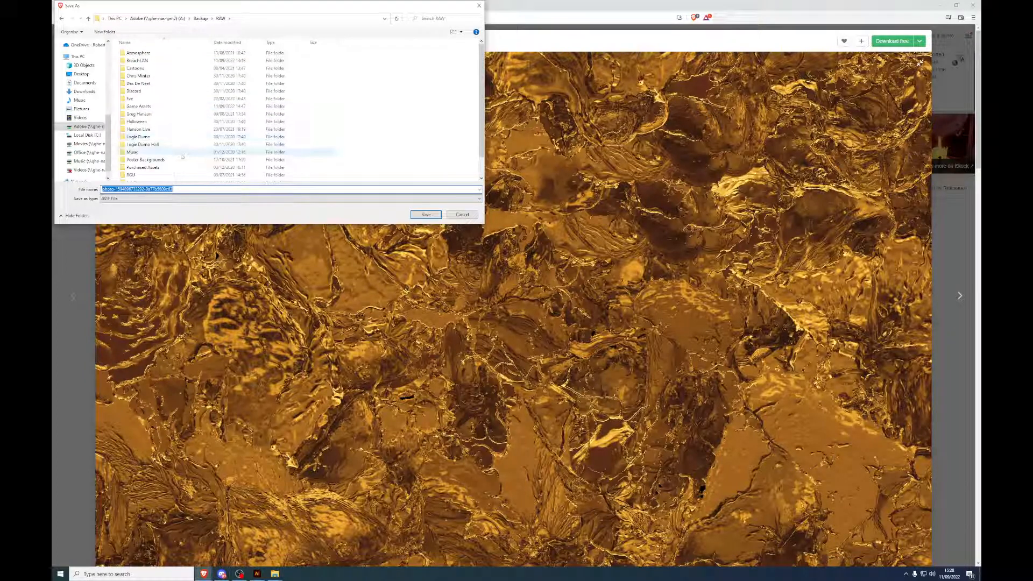
{"action": "double_click", "coordinate": [180, 159]}
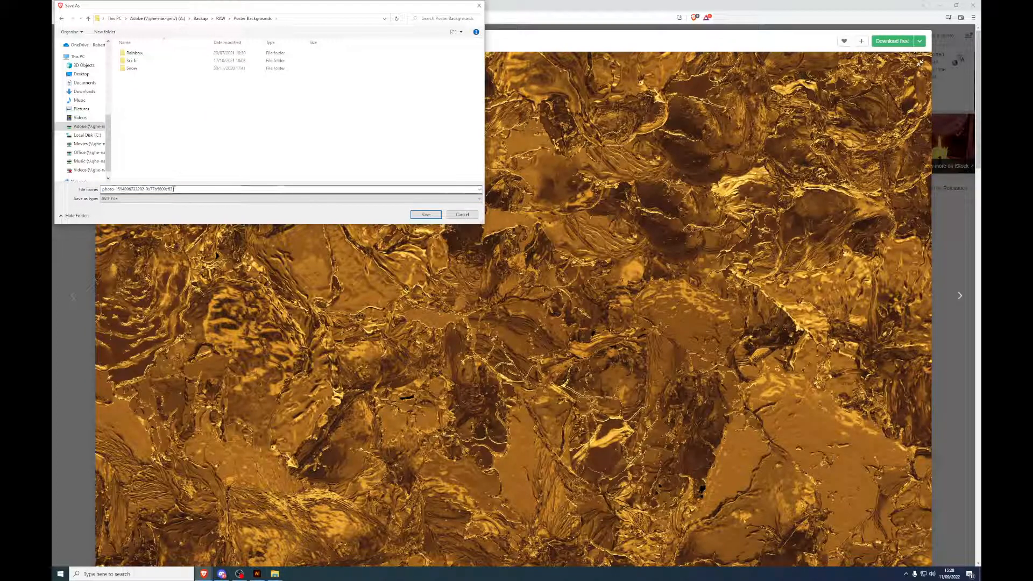
{"action": "right_click", "coordinate": [188, 132]}
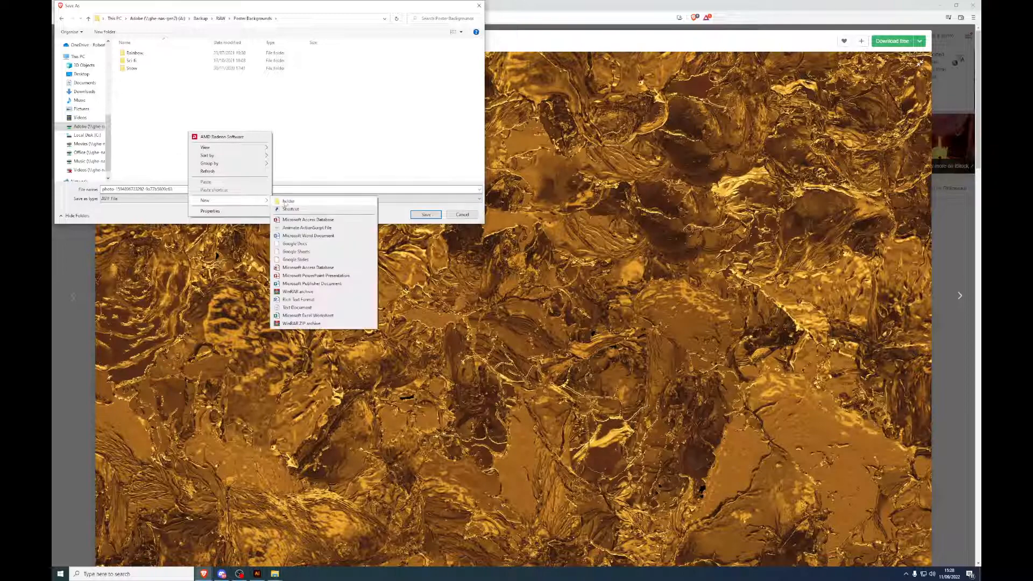
{"action": "left_click", "coordinate": [289, 203]}
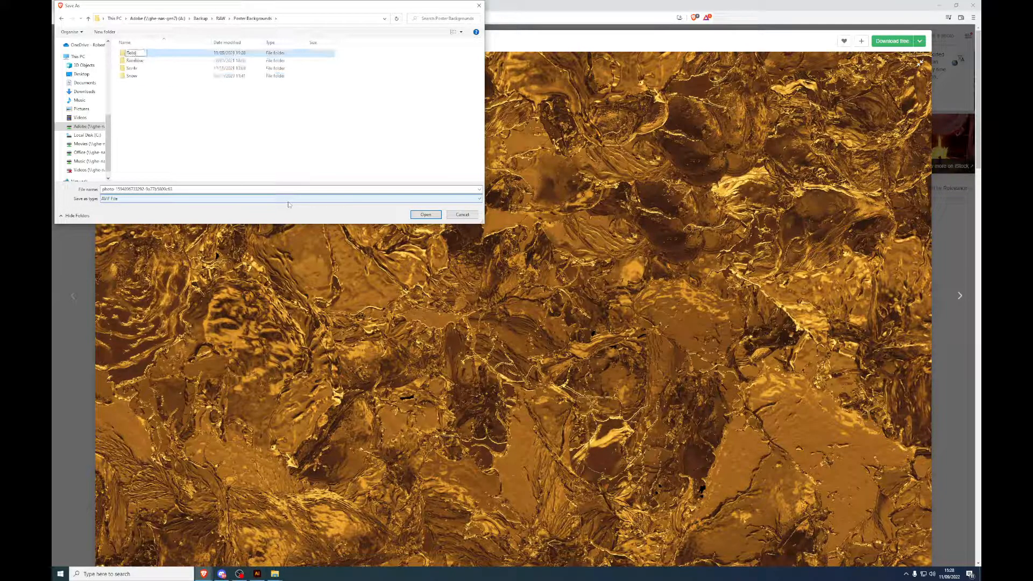
{"action": "key", "text": "Return"}
{"action": "key", "text": "Return"}
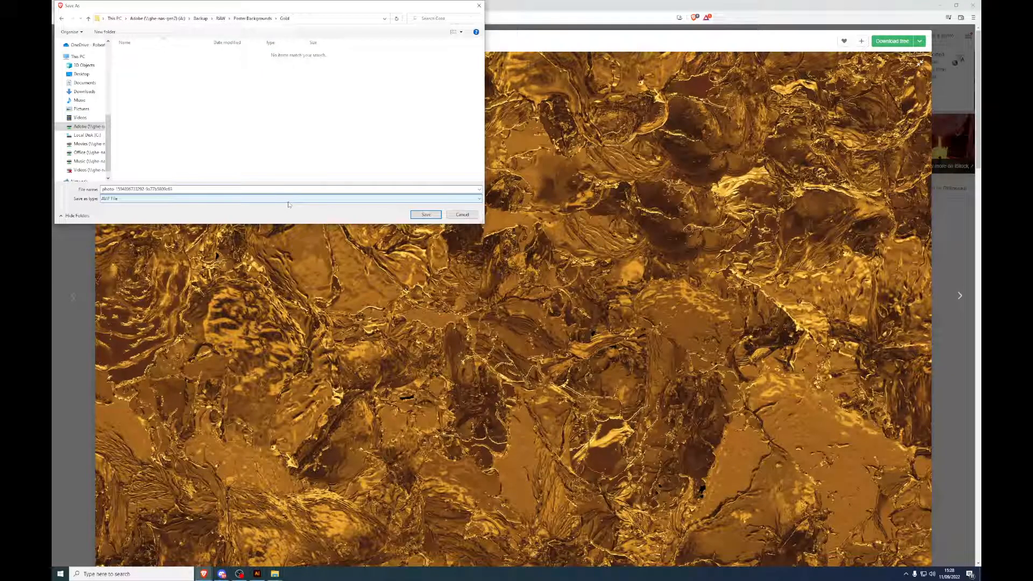
Step: Name the gold texture image 001 and save it in the Gold folder
{"action": "left_click", "coordinate": [297, 189]}
{"action": "type", "text": "001"}
{"action": "key", "text": "Return"}
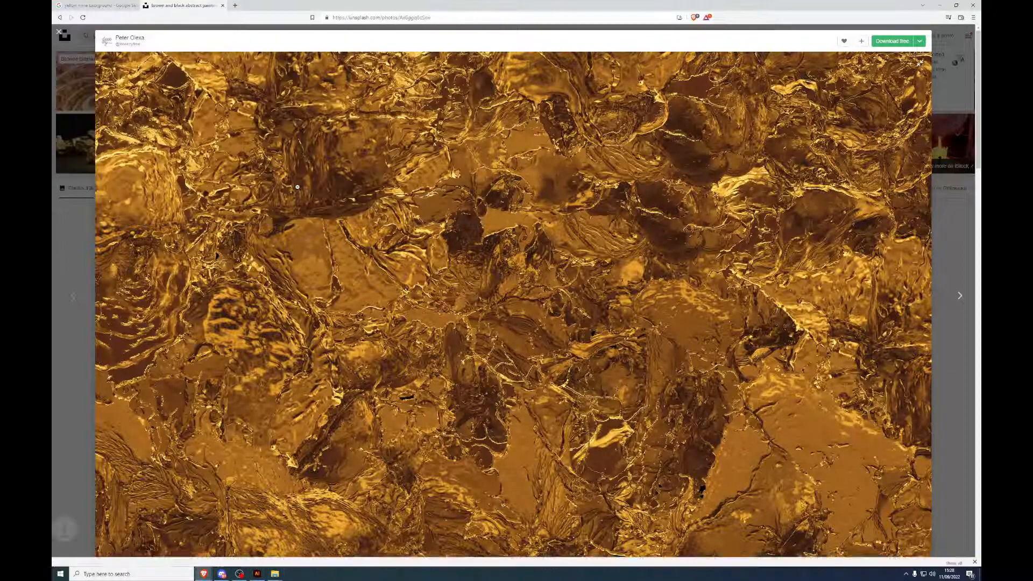
Step: Place the gold texture image in the poster's Background layer and scale it until its lower edge meets the poster's lower edge
{"action": "left_click_drag", "start_coordinate": [377, 7], "coordinate": [981, 96]}
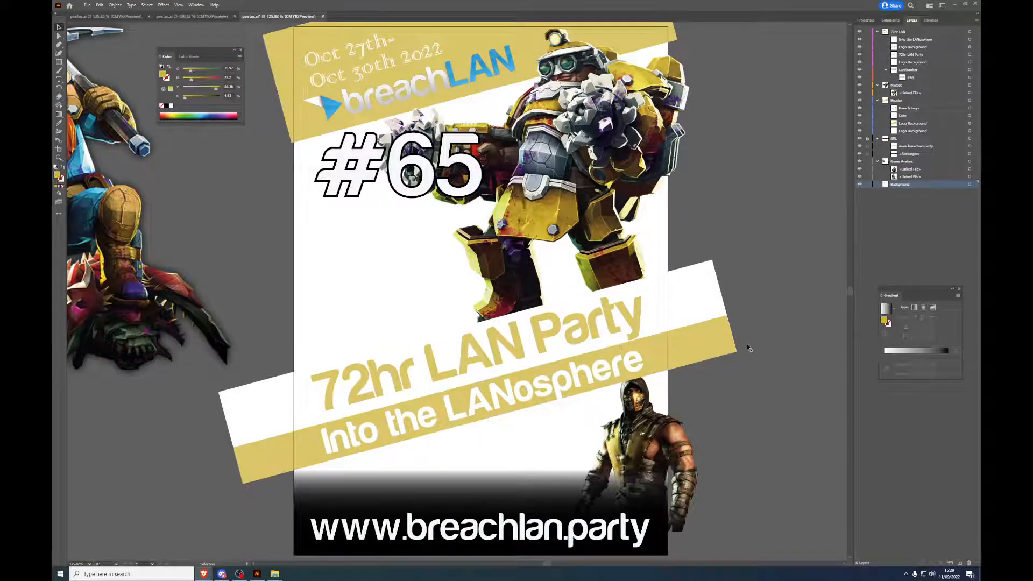
{"action": "scroll", "coordinate": [588, 402], "scroll_direction": "down", "scroll_amount": 5}
{"action": "scroll", "coordinate": [588, 405], "scroll_direction": "down", "scroll_amount": 8}
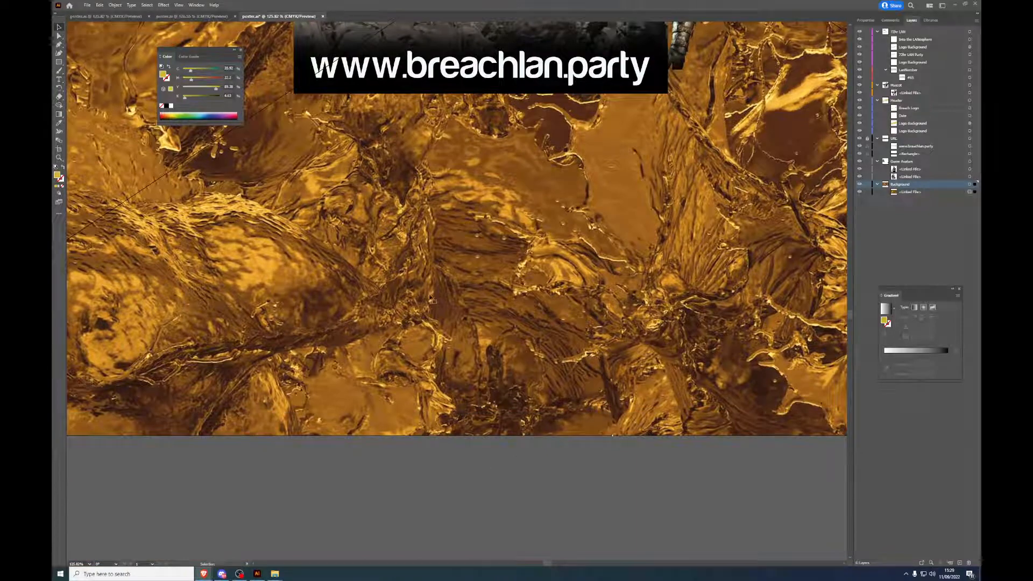
{"action": "left_click", "coordinate": [380, 312]}
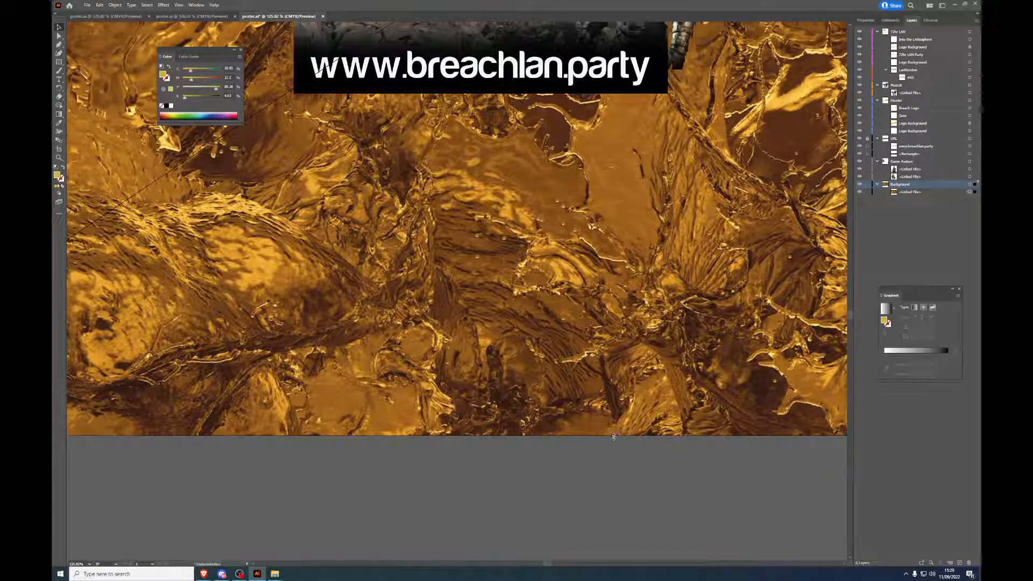
{"action": "scroll", "coordinate": [599, 439], "scroll_direction": "down", "scroll_amount": 10}
{"action": "scroll", "coordinate": [646, 276], "scroll_direction": "up", "scroll_amount": 3}
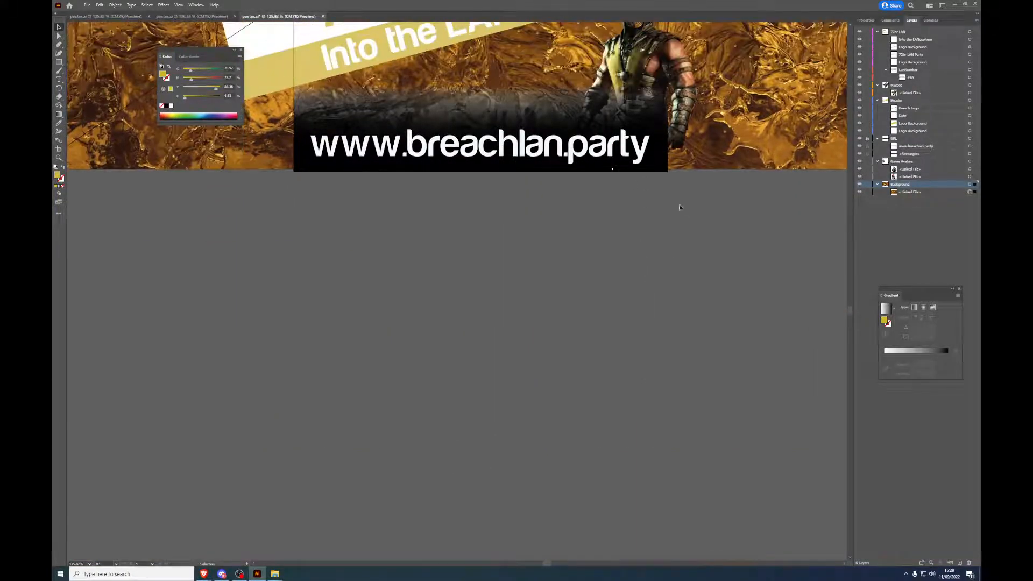
Step: Scale the gold texture down further so its upper edge lines up with the poster's upper edge
{"action": "scroll", "coordinate": [612, 171], "scroll_direction": "up", "scroll_amount": 15}
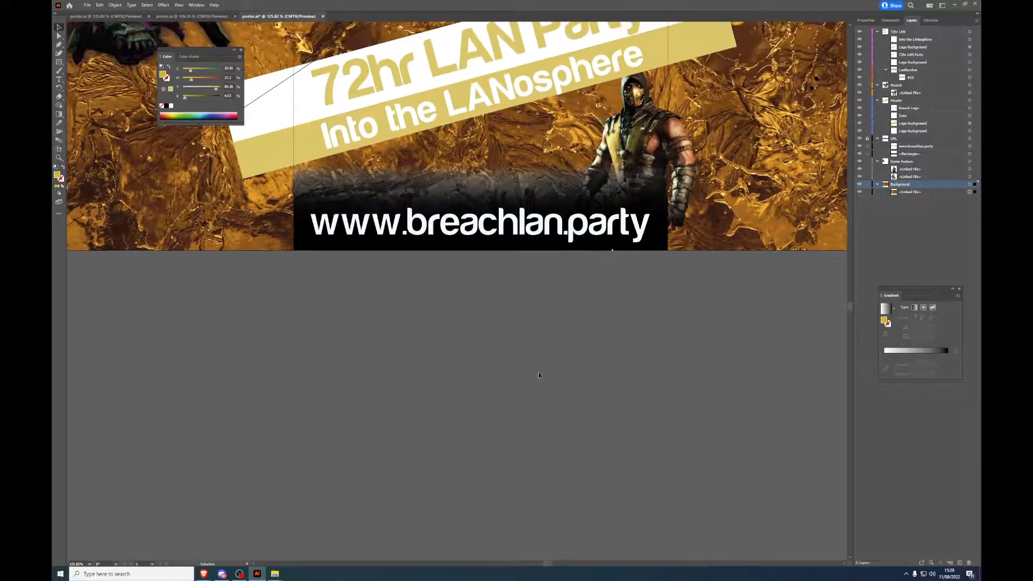
{"action": "scroll", "coordinate": [530, 239], "scroll_direction": "up", "scroll_amount": 12}
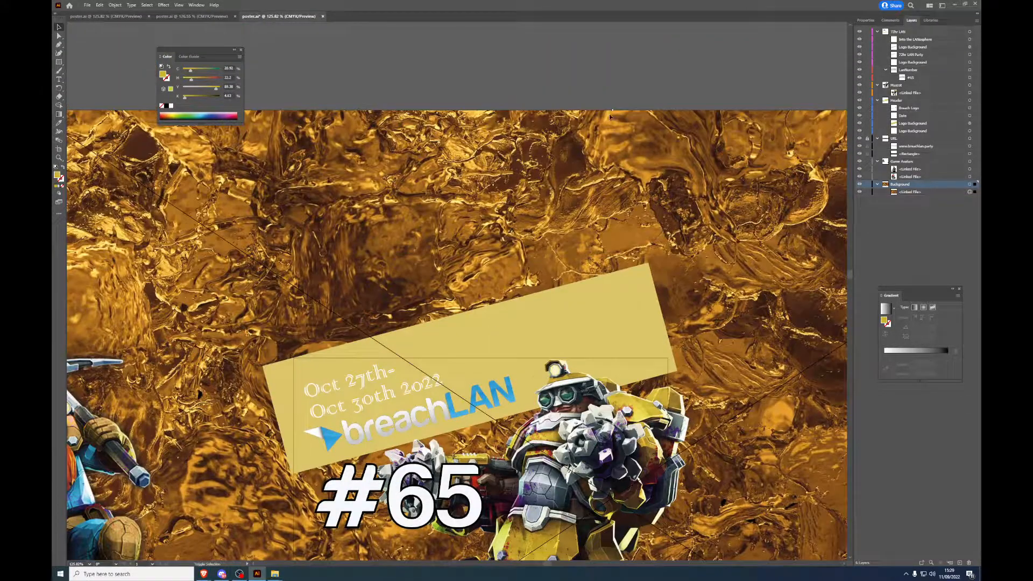
{"action": "left_click_drag", "start_coordinate": [611, 112], "coordinate": [554, 358]}
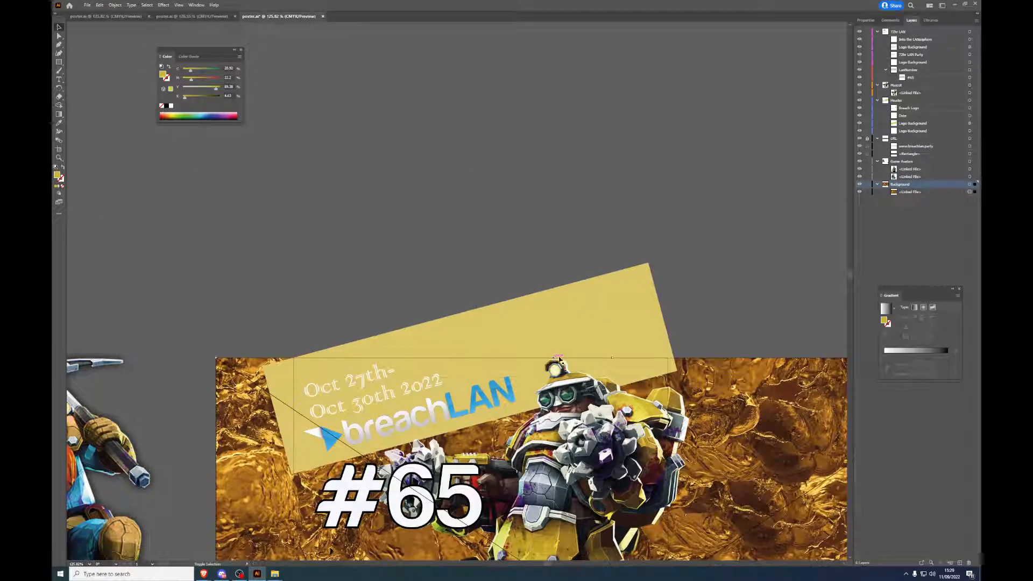
{"action": "scroll", "coordinate": [564, 267], "scroll_direction": "down", "scroll_amount": 12}
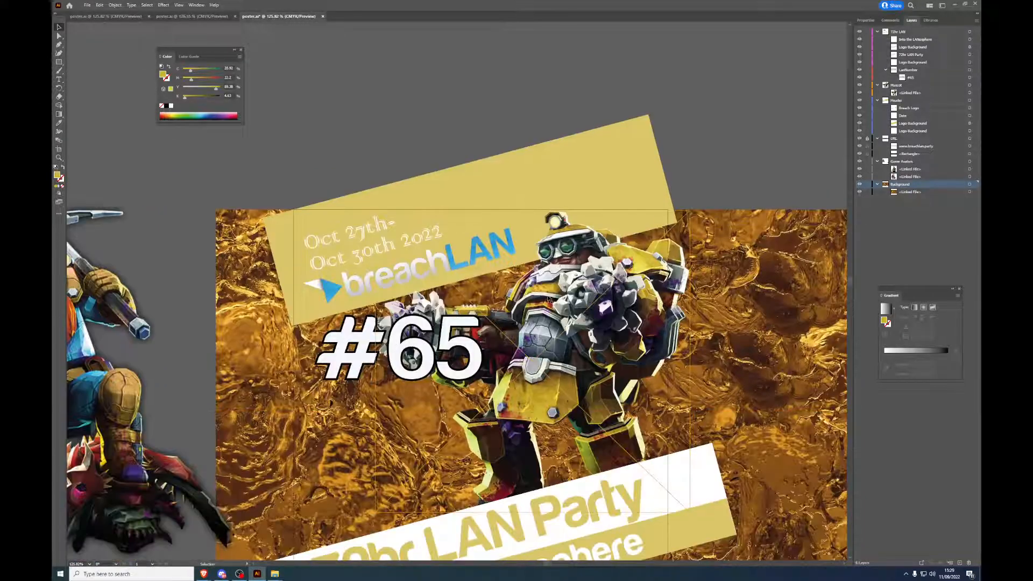
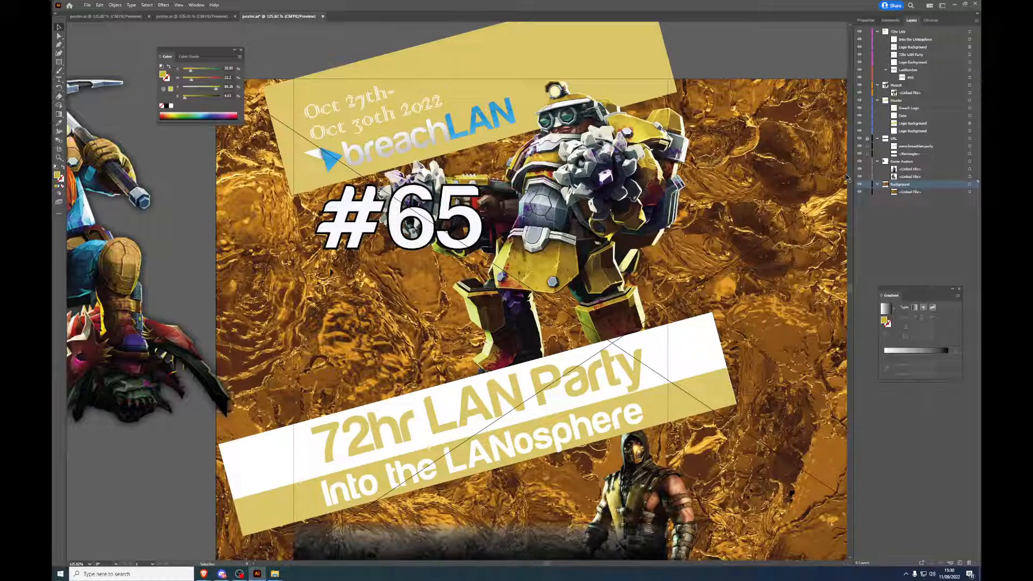
Step: Deselect the gold background, then switch to File Explorer and go from the Game Assets folder back to the RAW folder
{"action": "left_click", "coordinate": [416, 259]}
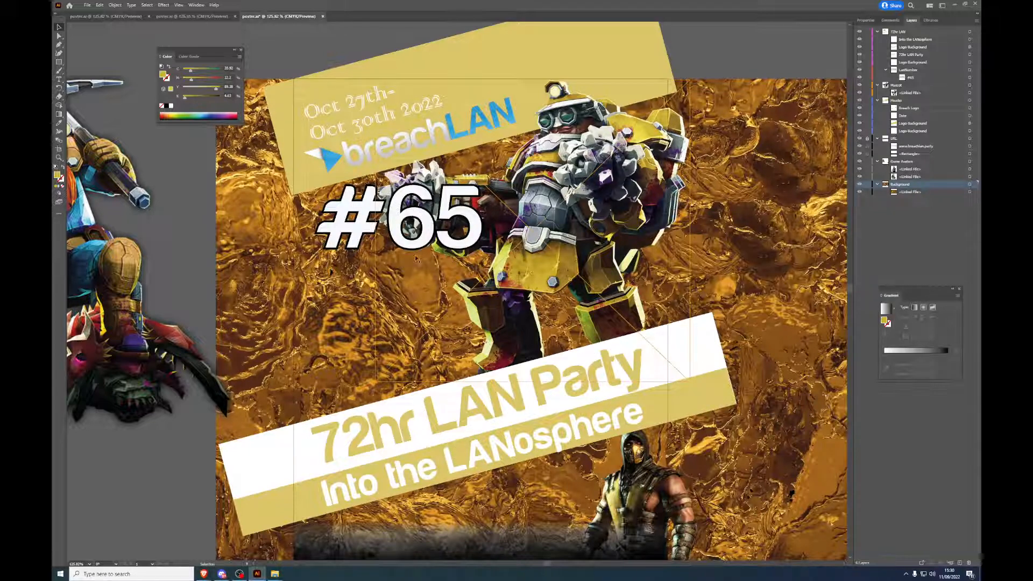
{"action": "left_click_drag", "start_coordinate": [416, 259], "coordinate": [612, 205]}
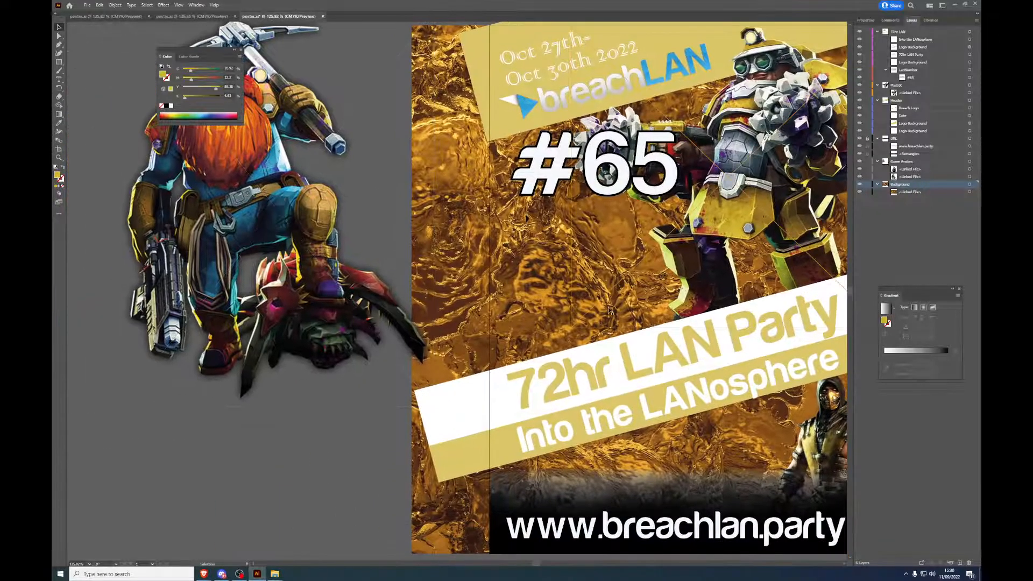
{"action": "left_click", "coordinate": [254, 450]}
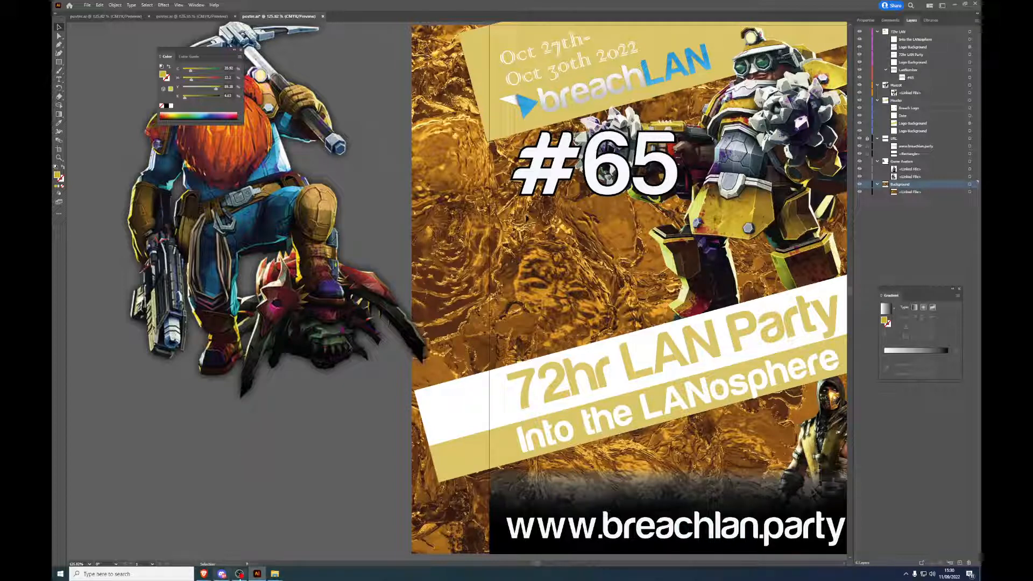
{"action": "mouse_move", "coordinate": [274, 576]}
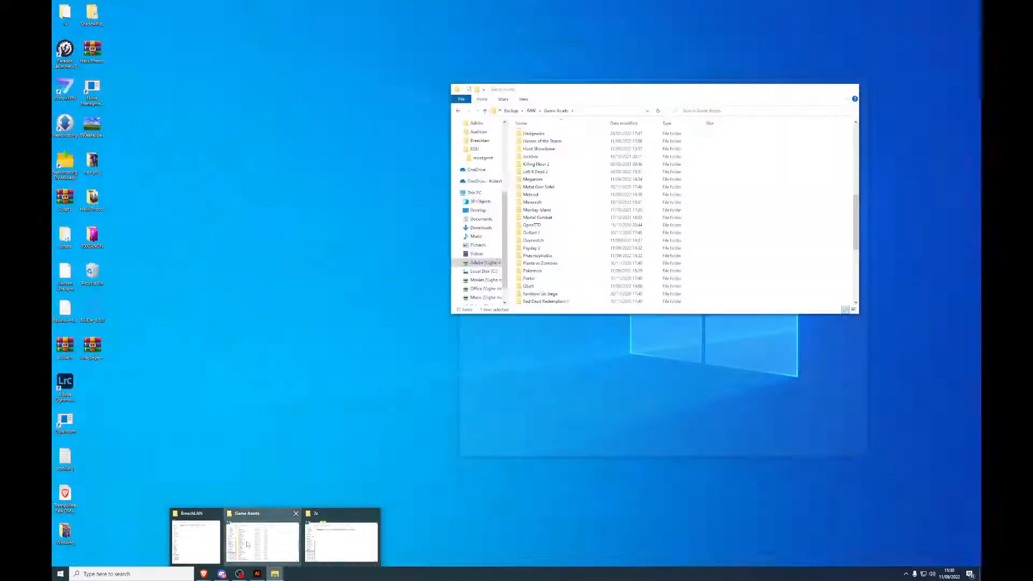
{"action": "left_click", "coordinate": [263, 538]}
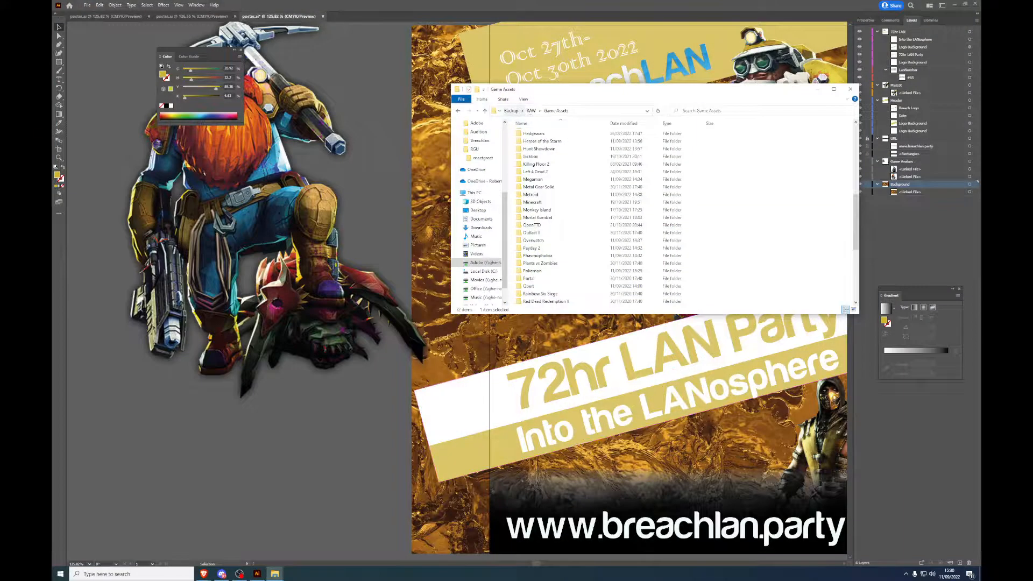
{"action": "left_click", "coordinate": [511, 111]}
{"action": "double_click", "coordinate": [528, 150]}
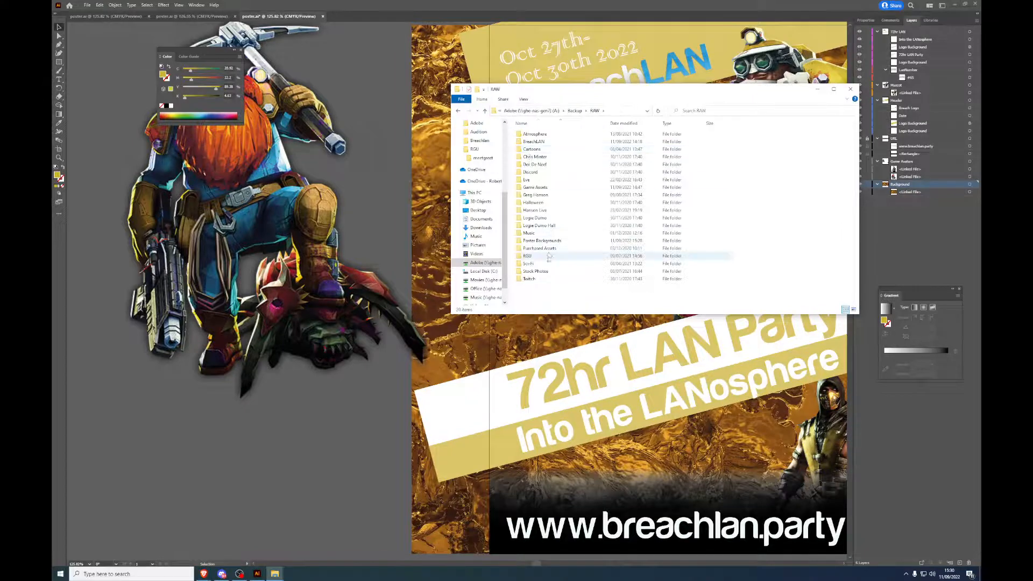
Step: Place the landscape image from the Poster Backgrounds Gold folder into the poster's Background layer
{"action": "double_click", "coordinate": [554, 243]}
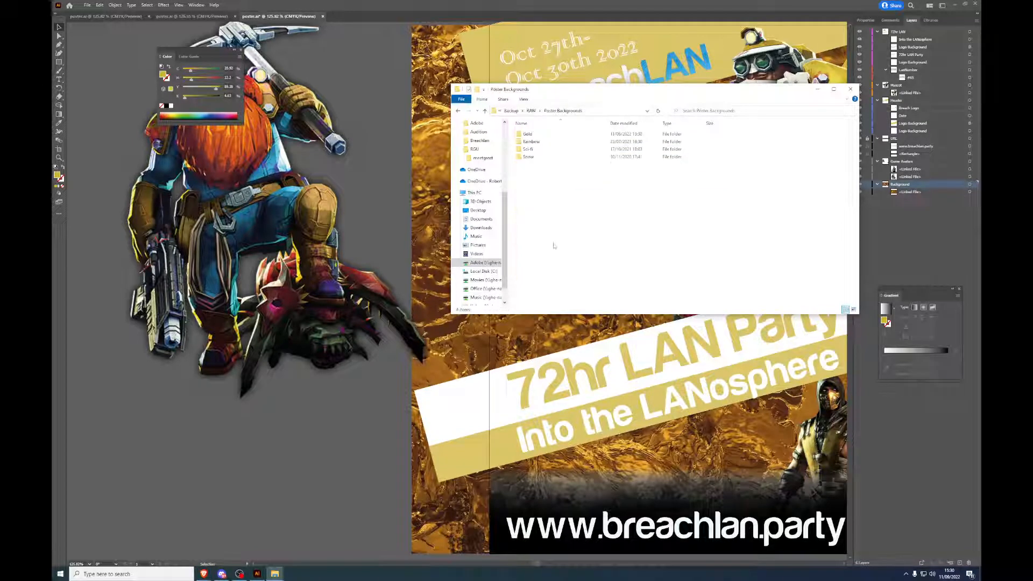
{"action": "double_click", "coordinate": [547, 135]}
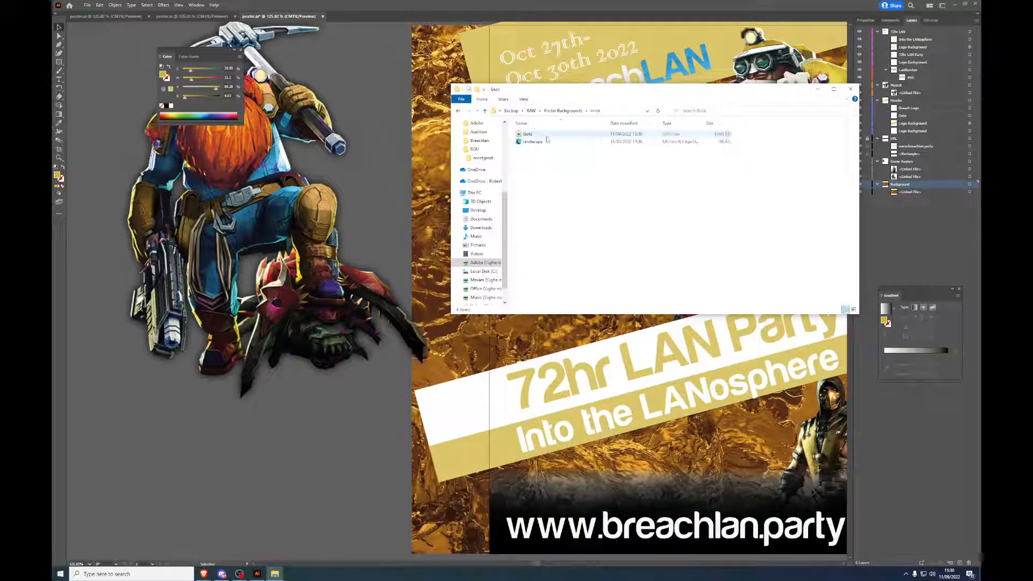
{"action": "left_click_drag", "start_coordinate": [549, 141], "coordinate": [389, 328]}
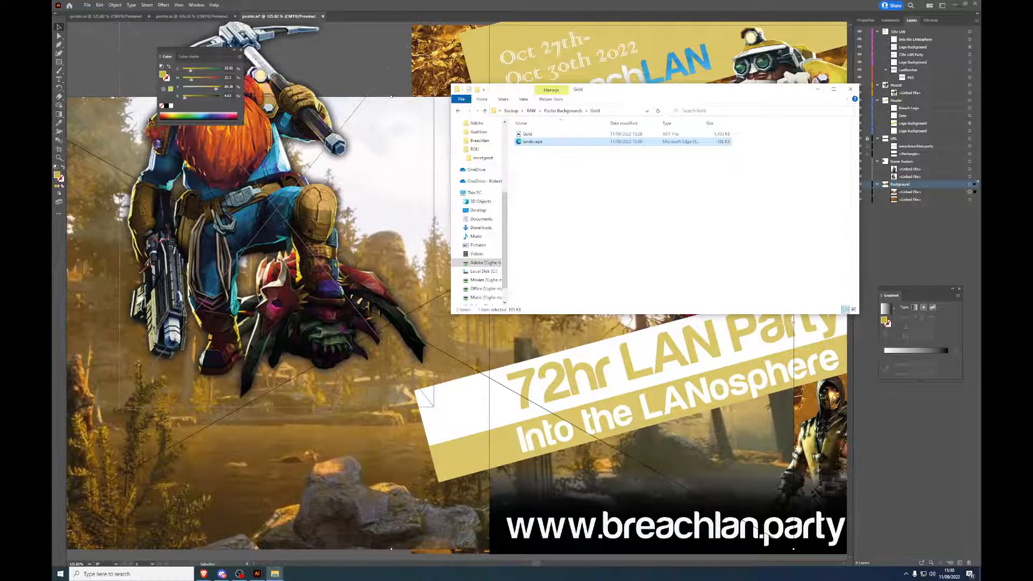
{"action": "left_click", "coordinate": [64, 37]}
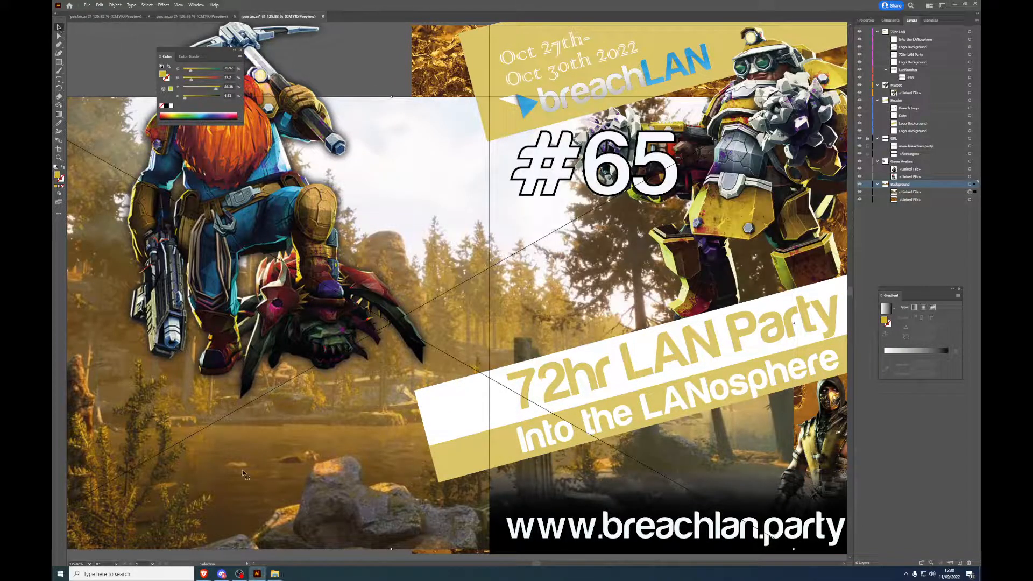
Step: Enlarge and move the landscape image so it covers the whole poster, with its bottom edge on the poster's bottom edge
{"action": "left_click_drag", "start_coordinate": [242, 470], "coordinate": [497, 388]}
{"action": "scroll", "coordinate": [718, 482], "scroll_direction": "down", "scroll_amount": 2}
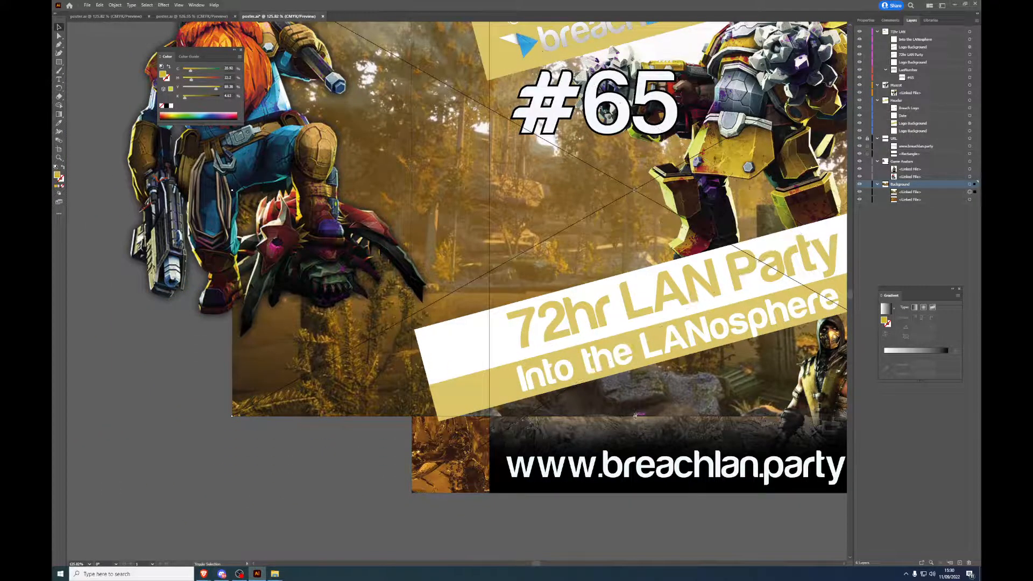
{"action": "left_click_drag", "start_coordinate": [635, 418], "coordinate": [618, 493]}
{"action": "left_click_drag", "start_coordinate": [687, 525], "coordinate": [464, 550]}
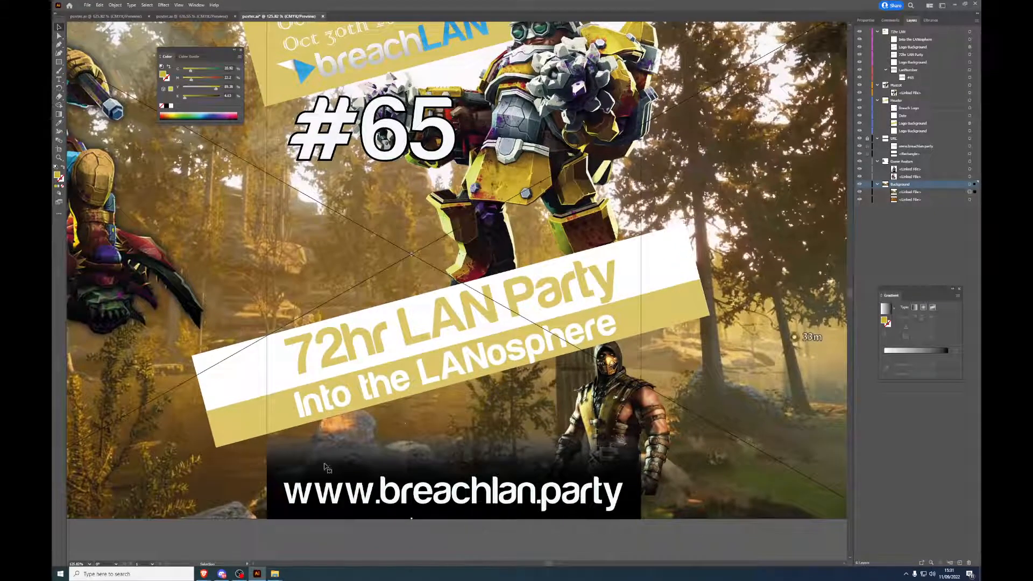
{"action": "left_click_drag", "start_coordinate": [218, 171], "coordinate": [395, 170]}
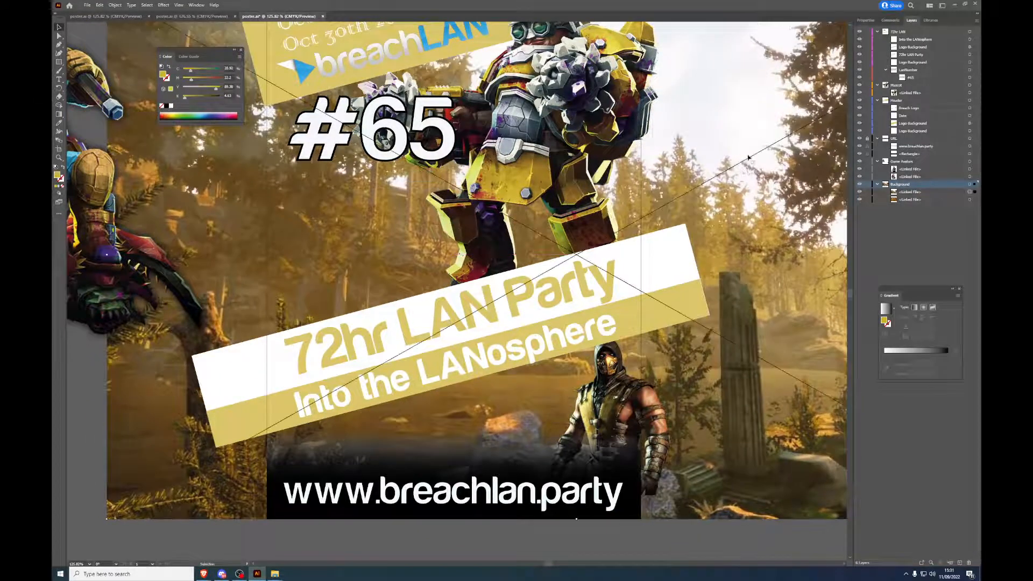
Step: Delete the old gold texture image from the Background layer
{"action": "left_click", "coordinate": [975, 201]}
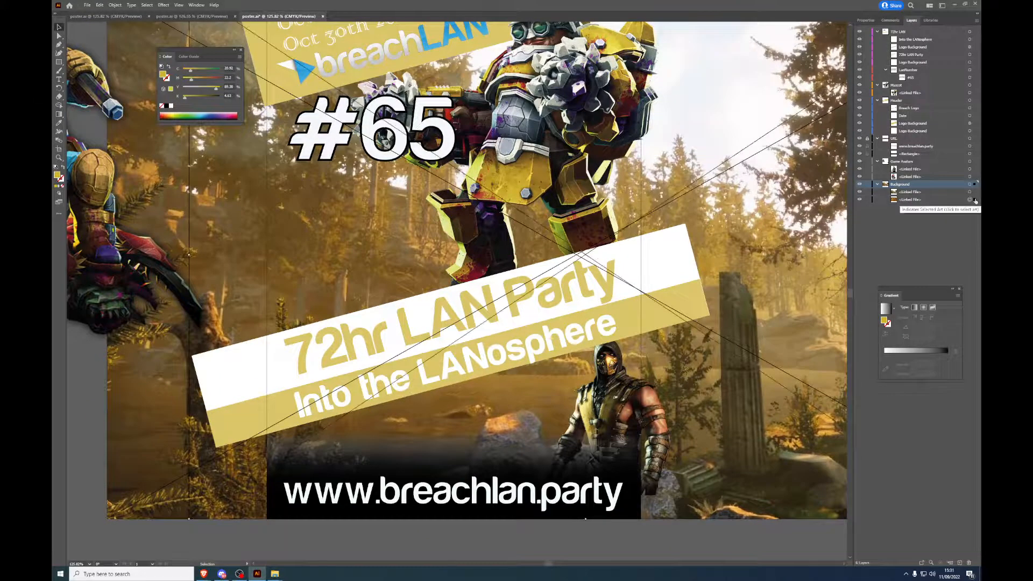
{"action": "key", "text": "Delete"}
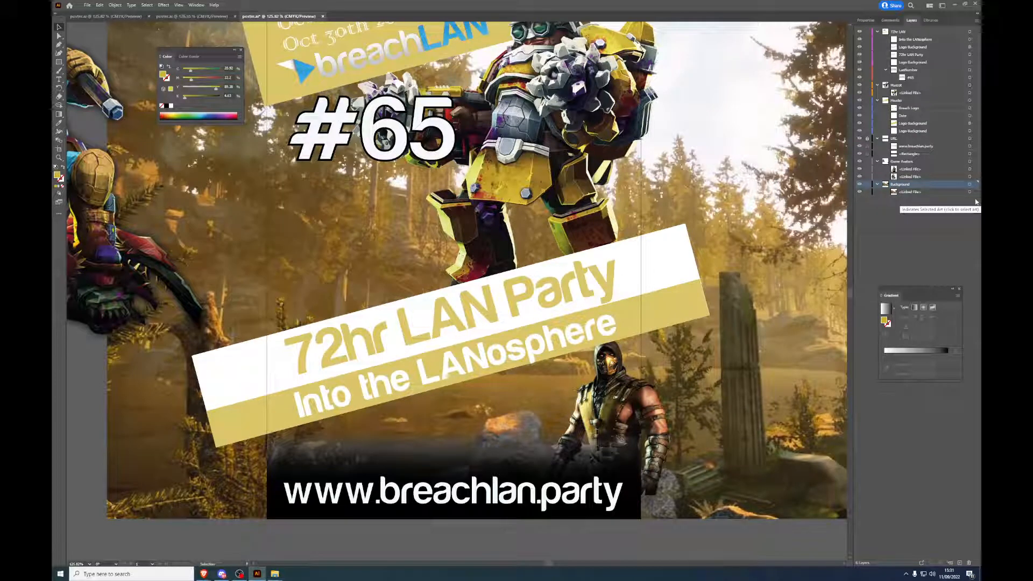
{"action": "scroll", "coordinate": [655, 346], "scroll_direction": "up", "scroll_amount": 5}
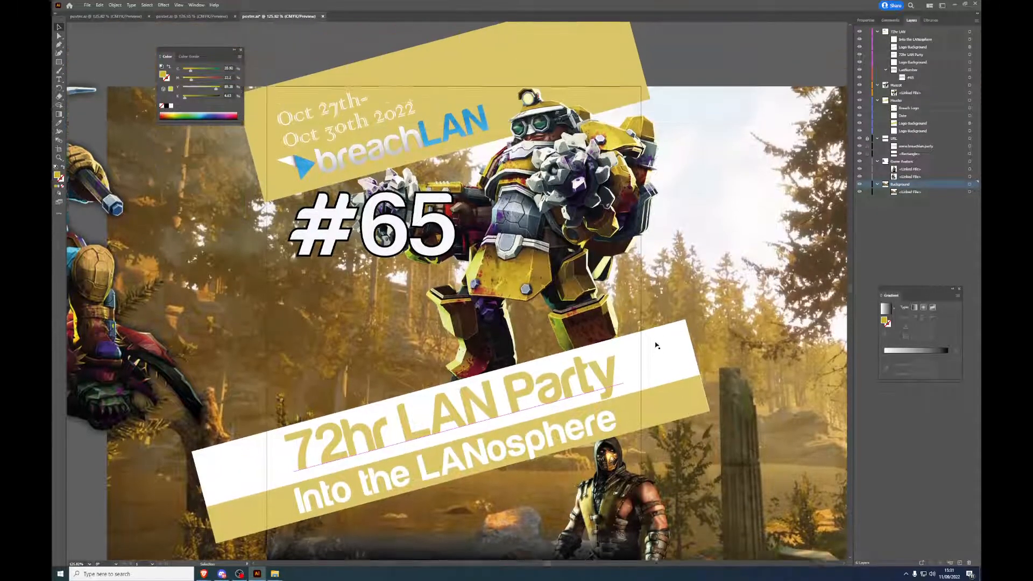
{"action": "scroll", "coordinate": [658, 347], "scroll_direction": "down", "scroll_amount": 5}
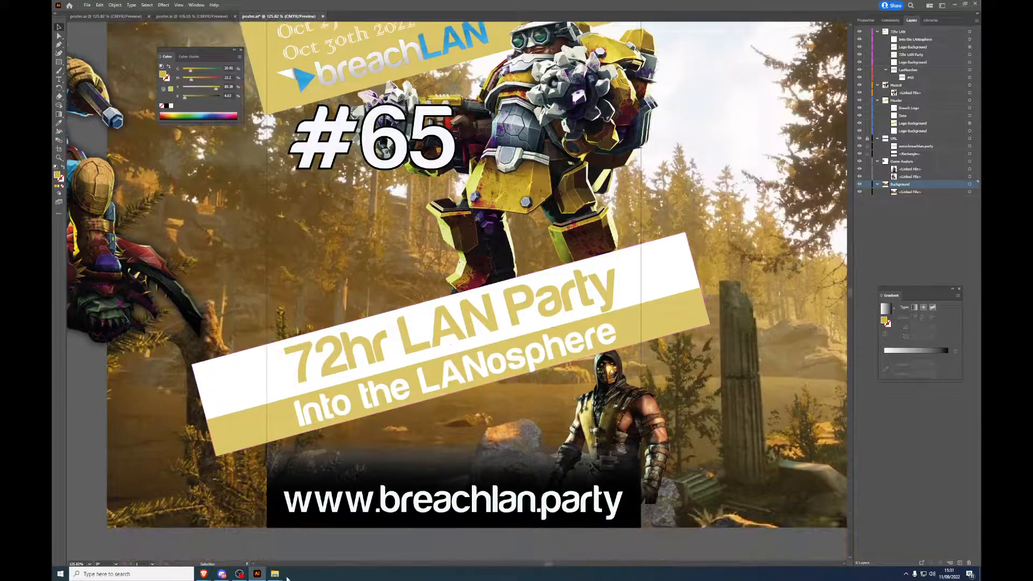
Step: Switch to the BreachLAN File Explorer window and open the Game Assets folder inside Backup > RAW
{"action": "mouse_move", "coordinate": [275, 574]}
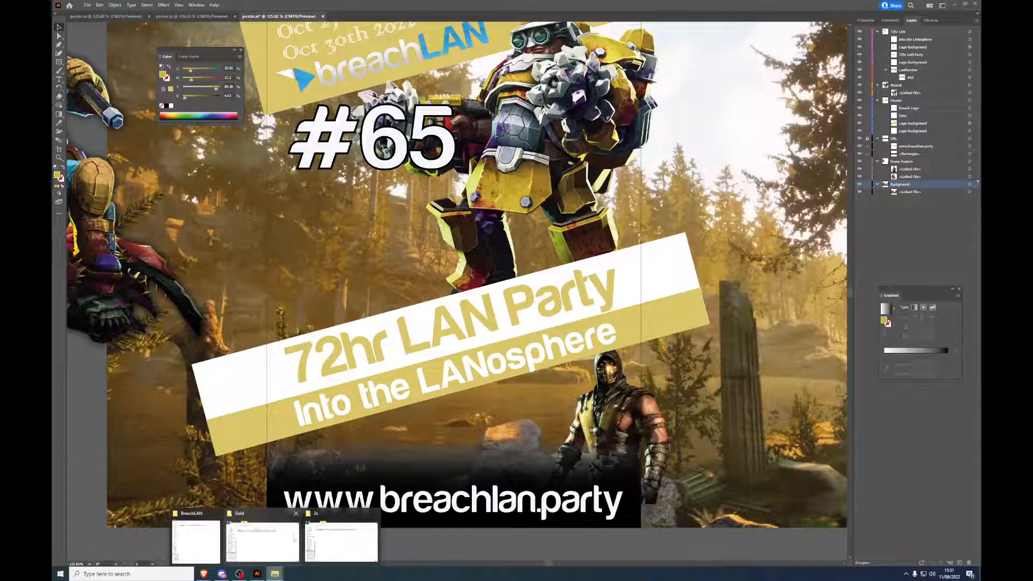
{"action": "left_click", "coordinate": [196, 541]}
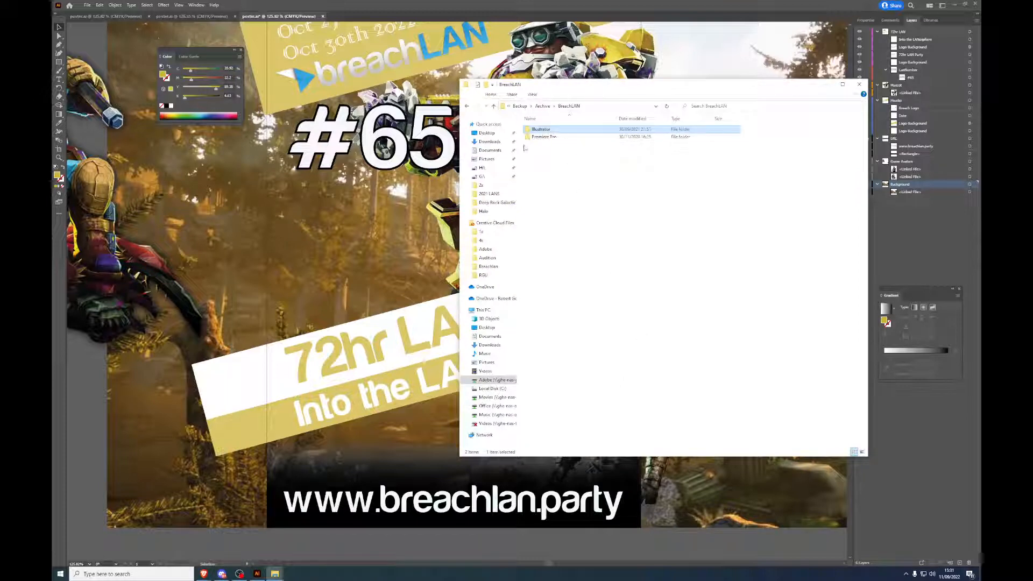
{"action": "left_click", "coordinate": [543, 106]}
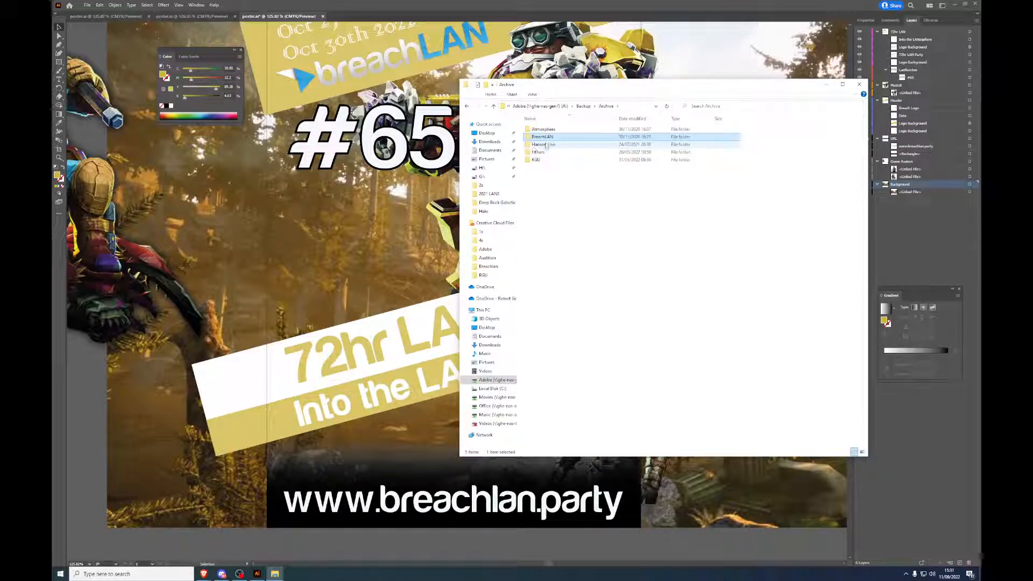
{"action": "left_click", "coordinate": [584, 106]}
{"action": "double_click", "coordinate": [537, 144]}
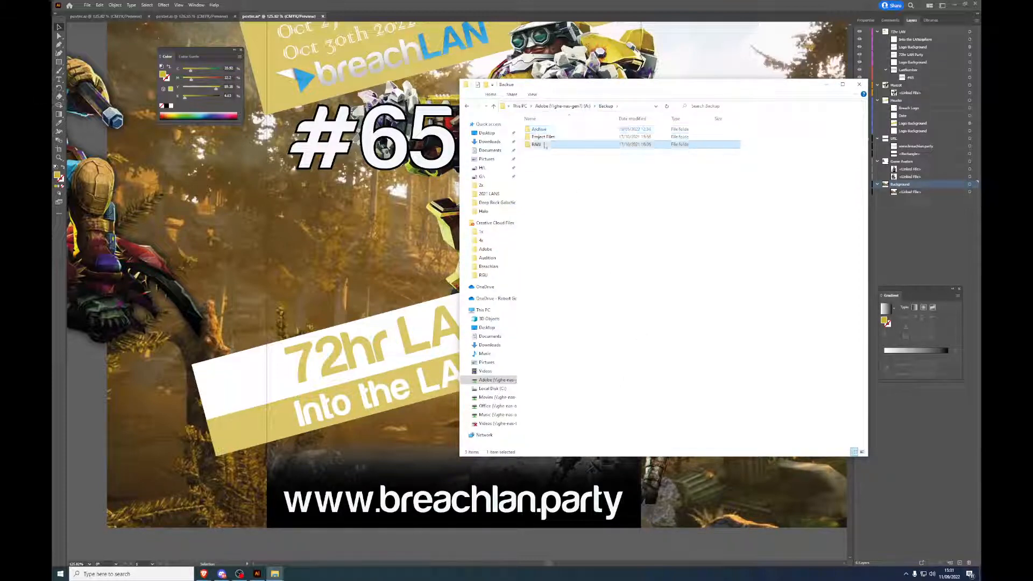
{"action": "double_click", "coordinate": [544, 183]}
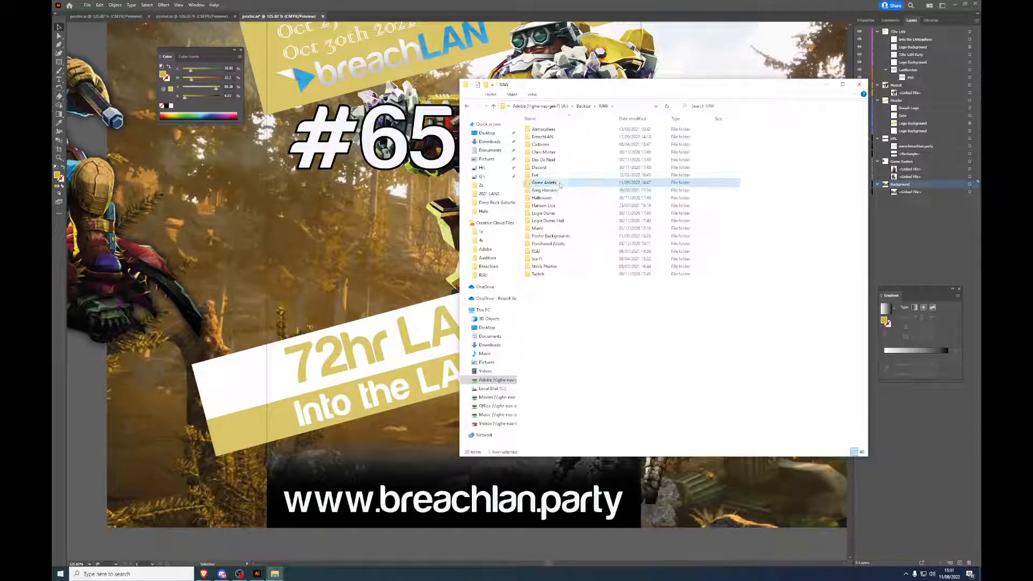
Step: Open the Pokemon folder and place the detective pikachu and pikachu images into the poster document
{"action": "left_click", "coordinate": [554, 192]}
{"action": "key", "text": "p"}
{"action": "key", "text": "p"}
{"action": "key", "text": "p"}
{"action": "key", "text": "p"}
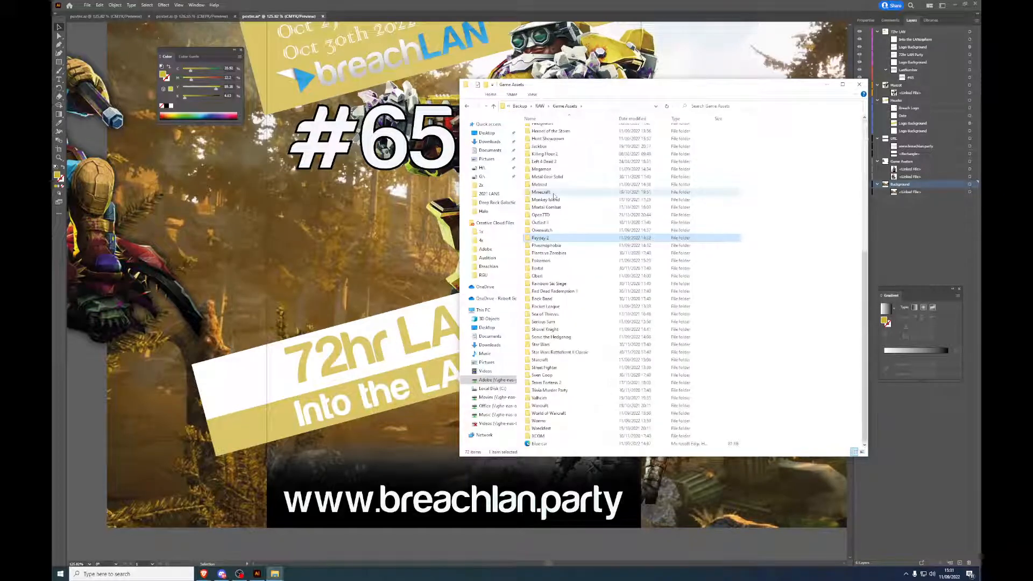
{"action": "key", "text": "Return"}
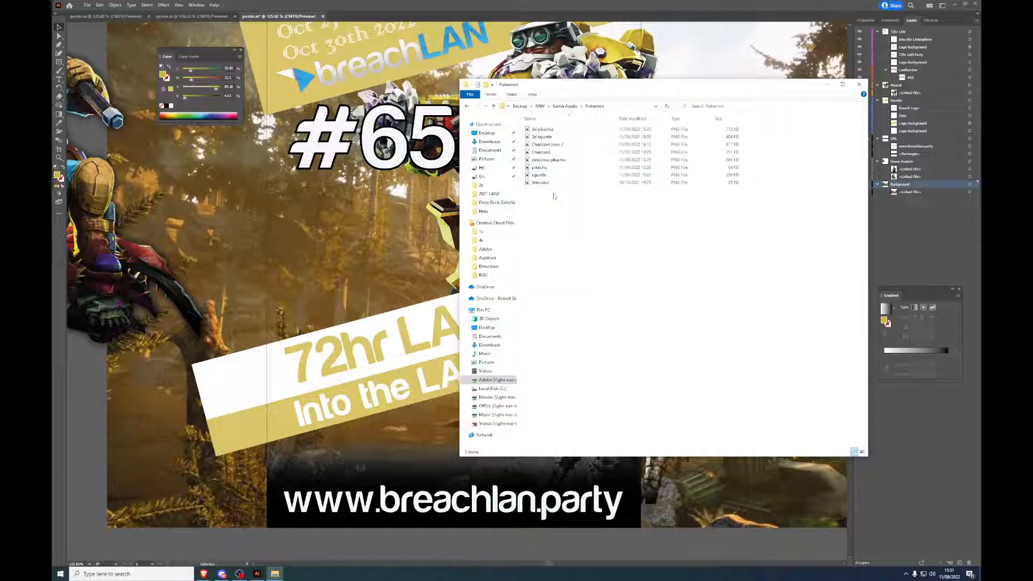
{"action": "left_click_drag", "start_coordinate": [549, 160], "coordinate": [187, 261]}
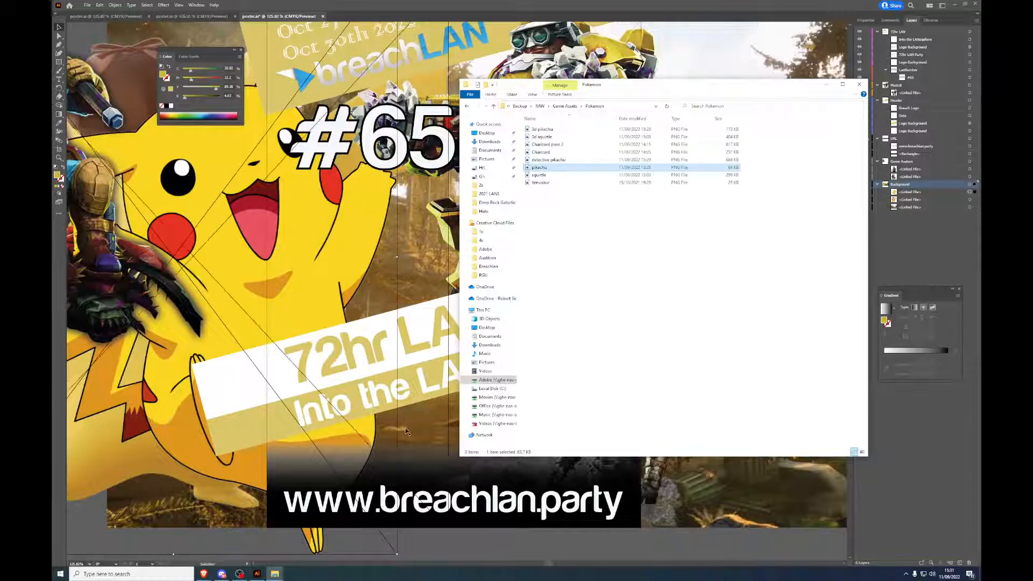
Step: Delete the flat cartoon Pikachu and the red-bearded dwarf image beside the poster
{"action": "left_click", "coordinate": [435, 544]}
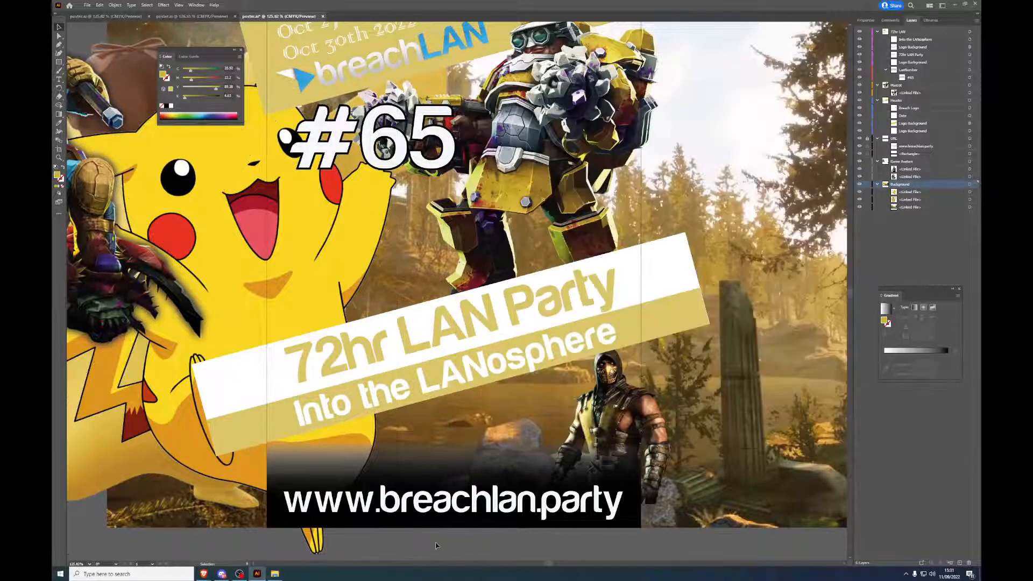
{"action": "left_click", "coordinate": [220, 231]}
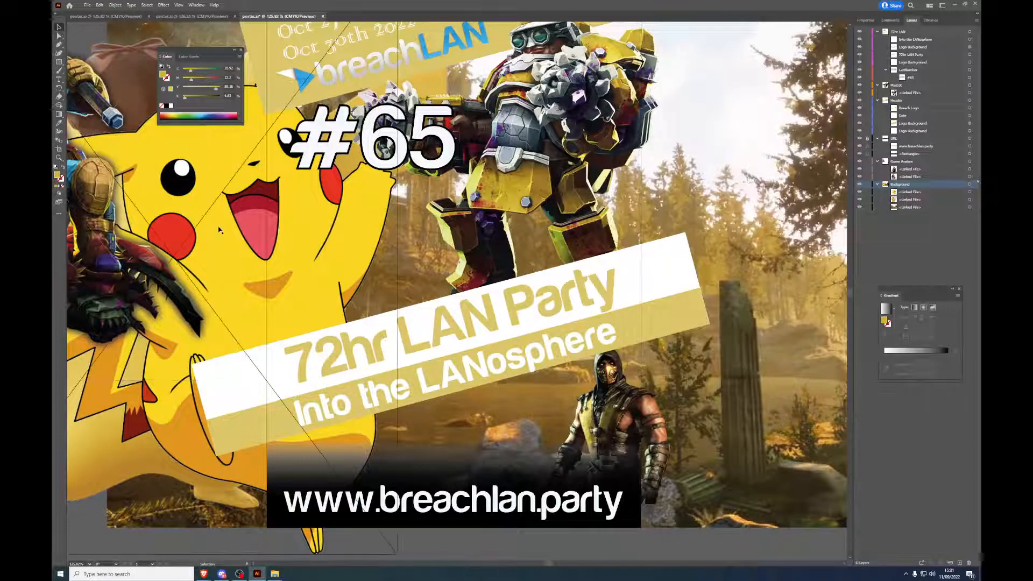
{"action": "key", "text": "Delete"}
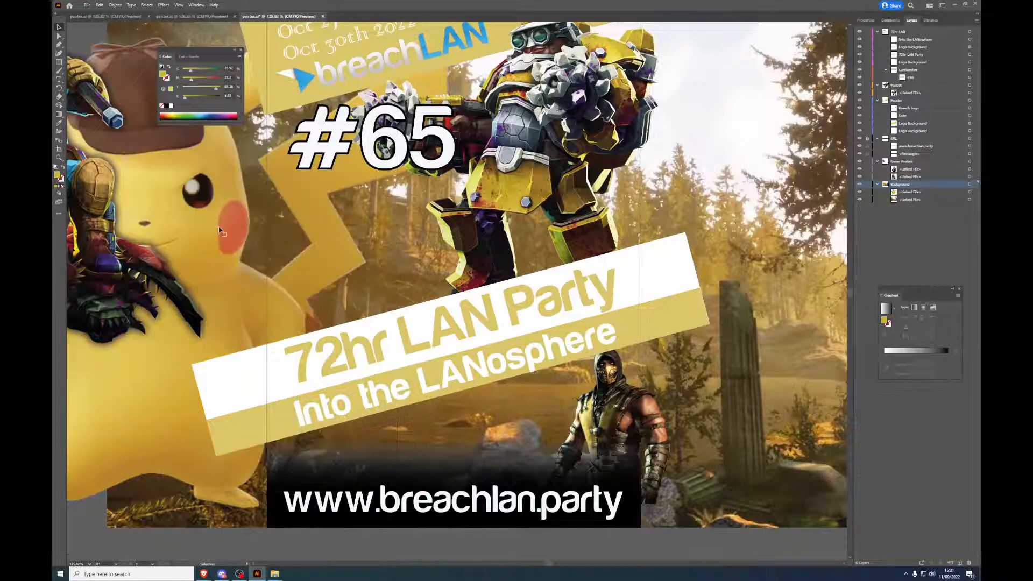
{"action": "left_click_drag", "start_coordinate": [215, 206], "coordinate": [181, 214]}
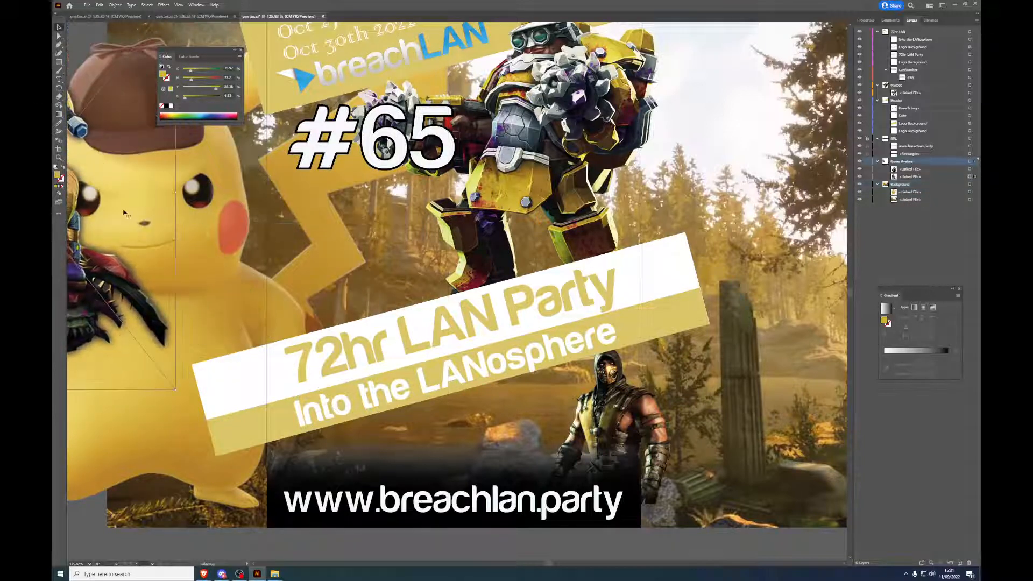
{"action": "key", "text": "Delete"}
Step: Shrink the detective Pikachu and position it below the #65, behind the start of the 72hr LAN Party banner
{"action": "left_click_drag", "start_coordinate": [128, 251], "coordinate": [335, 279]}
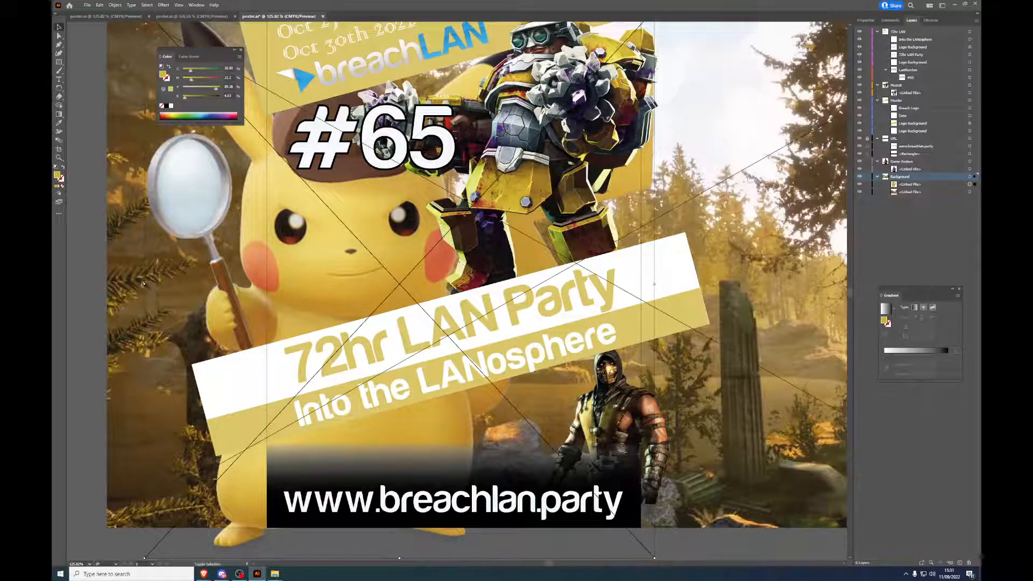
{"action": "left_click_drag", "start_coordinate": [145, 284], "coordinate": [505, 285]}
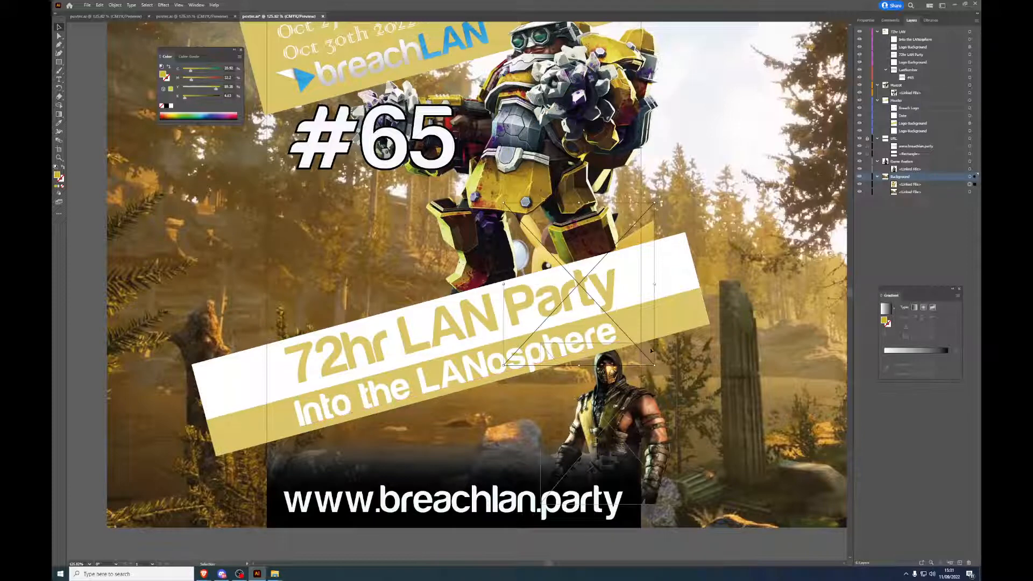
{"action": "left_click_drag", "start_coordinate": [656, 235], "coordinate": [680, 230]}
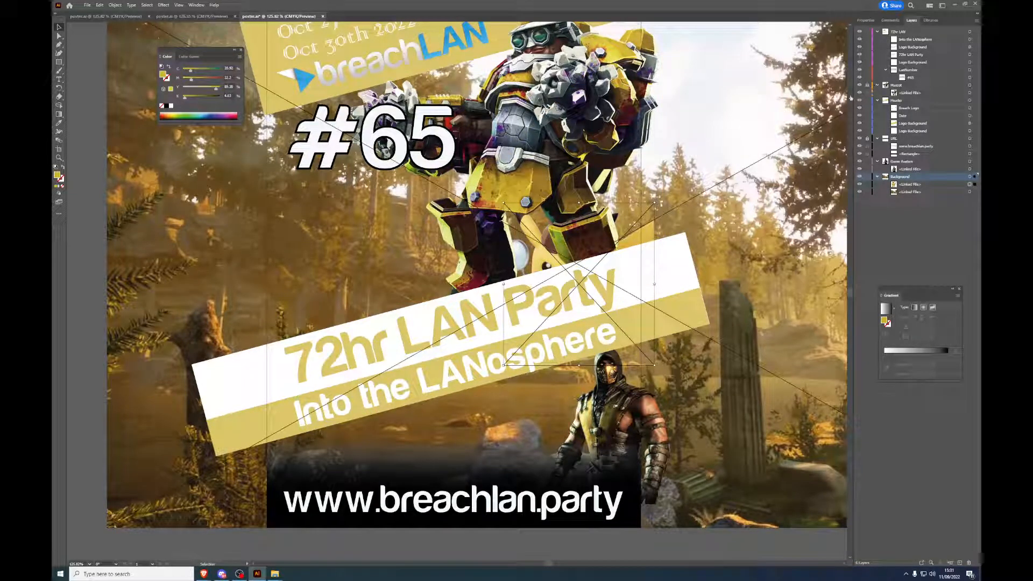
{"action": "left_click_drag", "start_coordinate": [648, 220], "coordinate": [386, 201]}
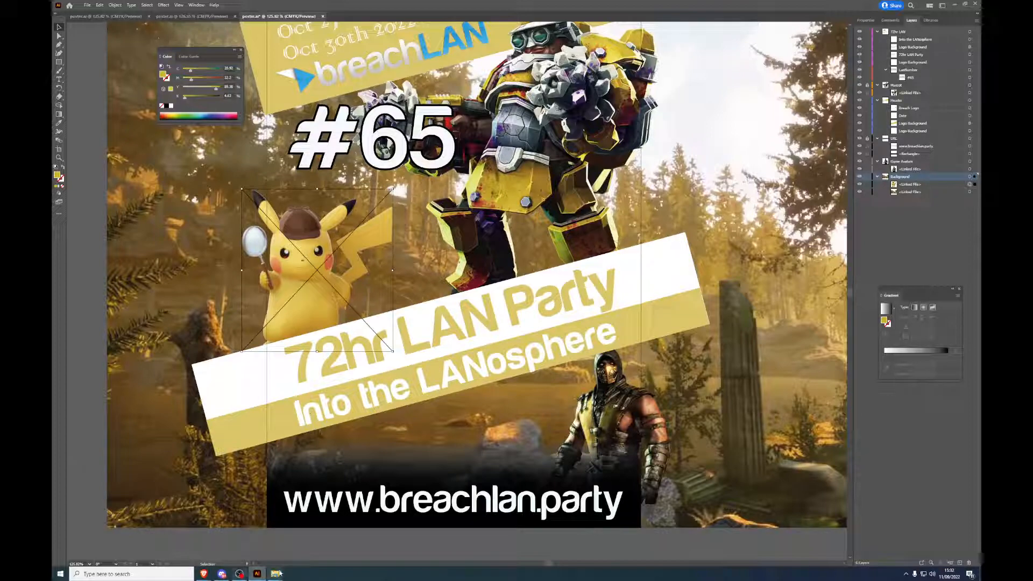
Step: Return to the Pokemon File Explorer window, go back up to Game Assets and open the Street Fighter folder
{"action": "mouse_move", "coordinate": [278, 575]}
{"action": "mouse_move", "coordinate": [328, 564]}
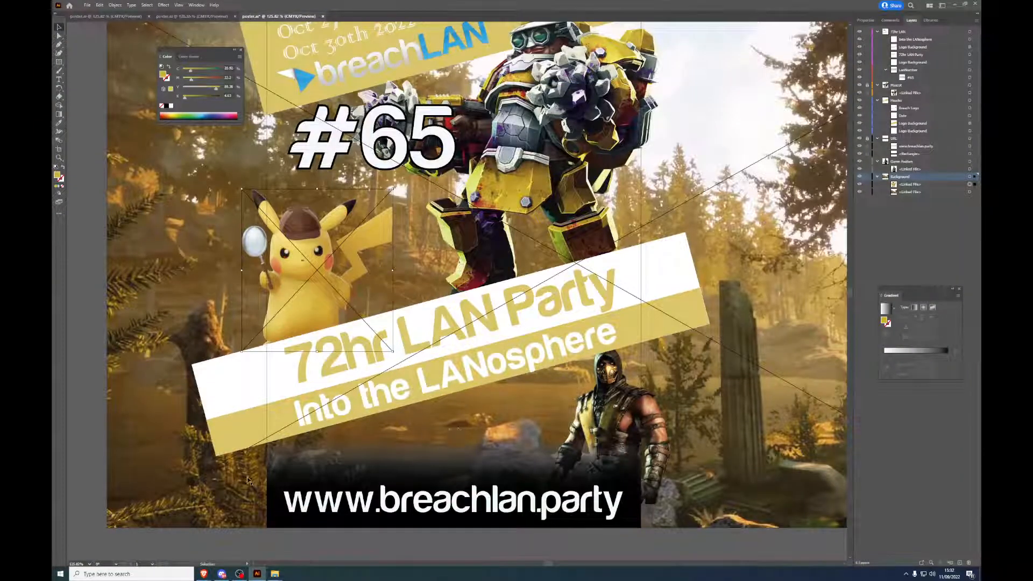
{"action": "left_click", "coordinate": [276, 574]}
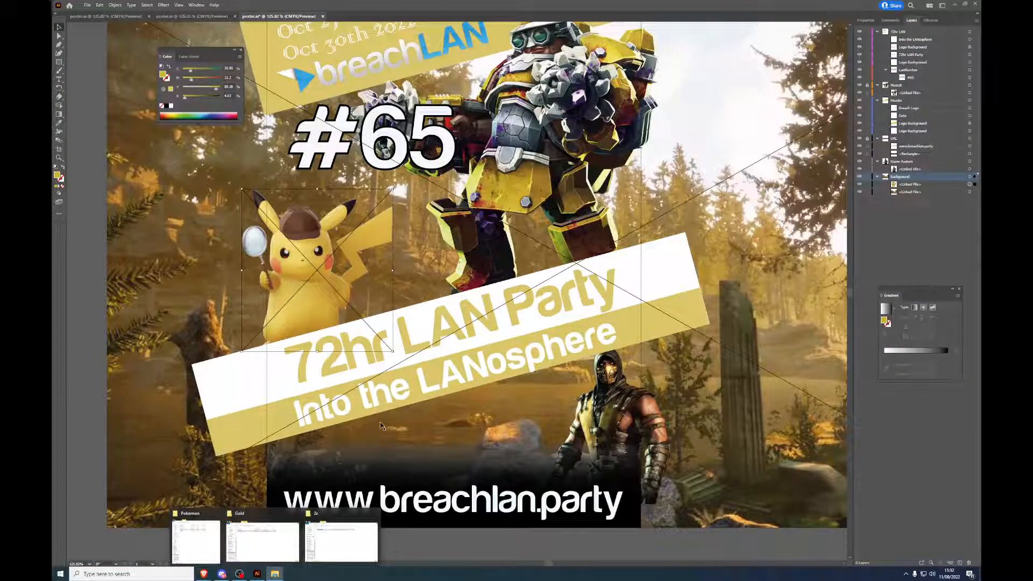
{"action": "left_click", "coordinate": [196, 541]}
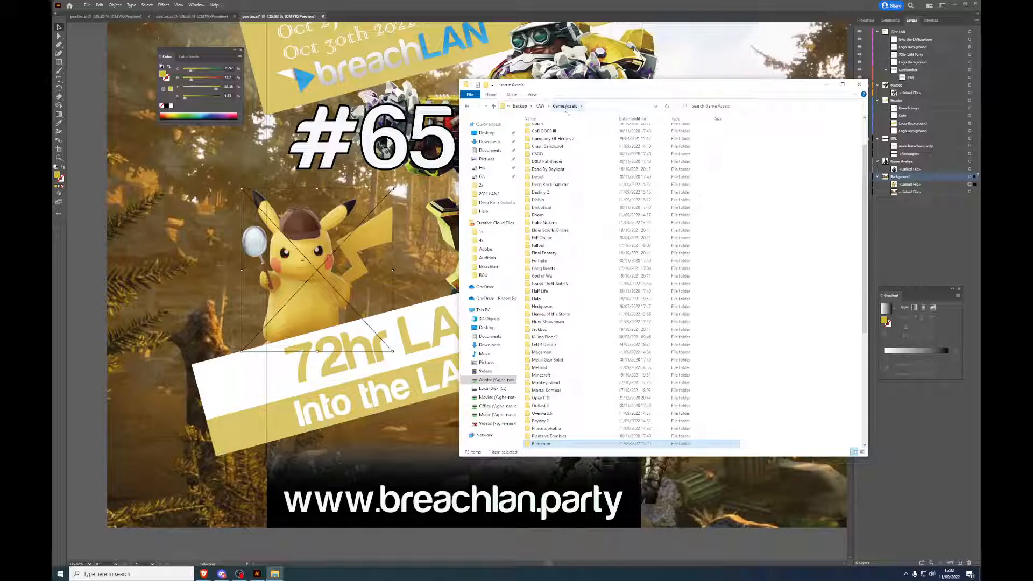
{"action": "scroll", "coordinate": [581, 293], "scroll_direction": "down", "scroll_amount": 2}
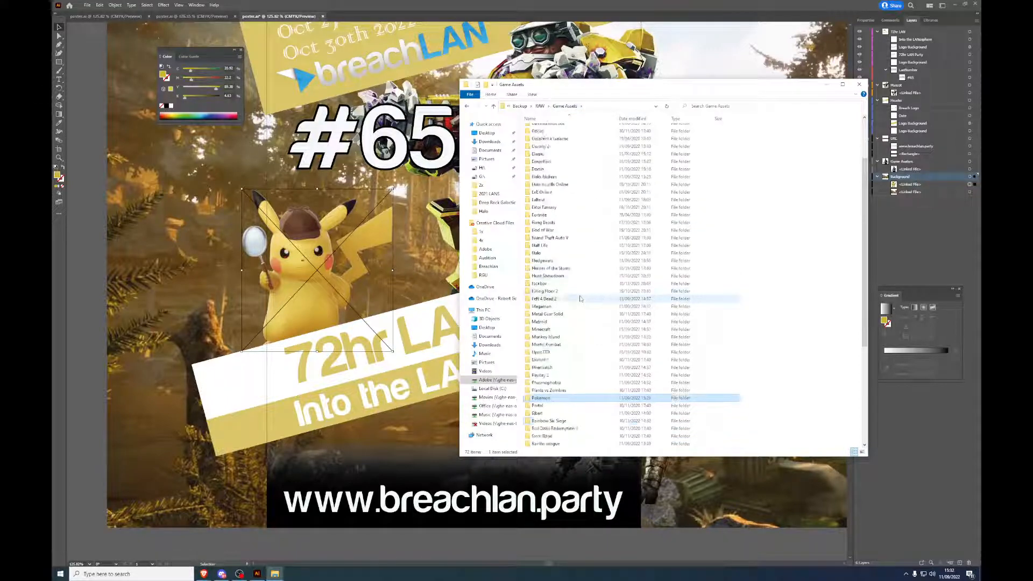
{"action": "scroll", "coordinate": [580, 299], "scroll_direction": "down", "scroll_amount": 6}
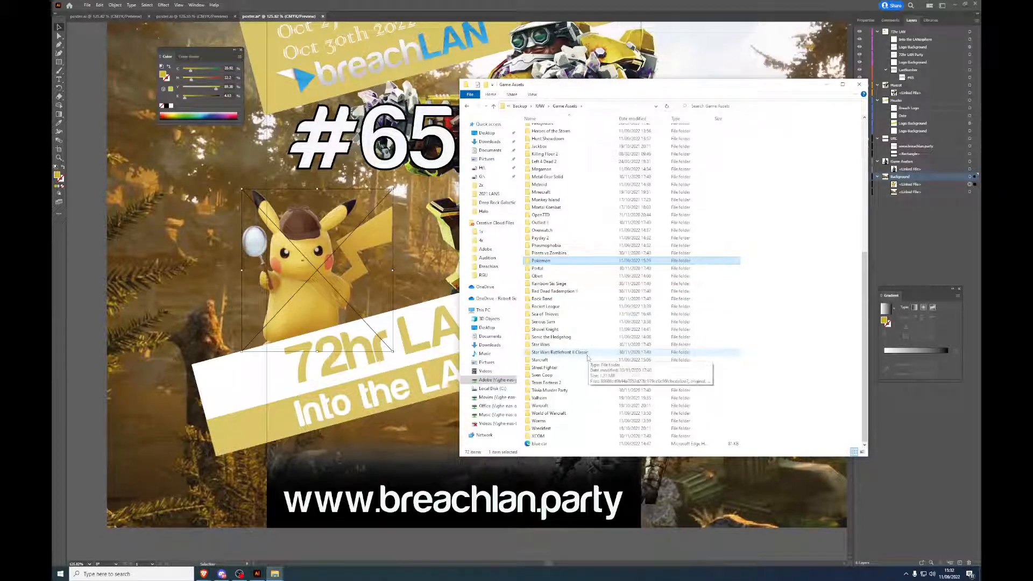
{"action": "double_click", "coordinate": [565, 367]}
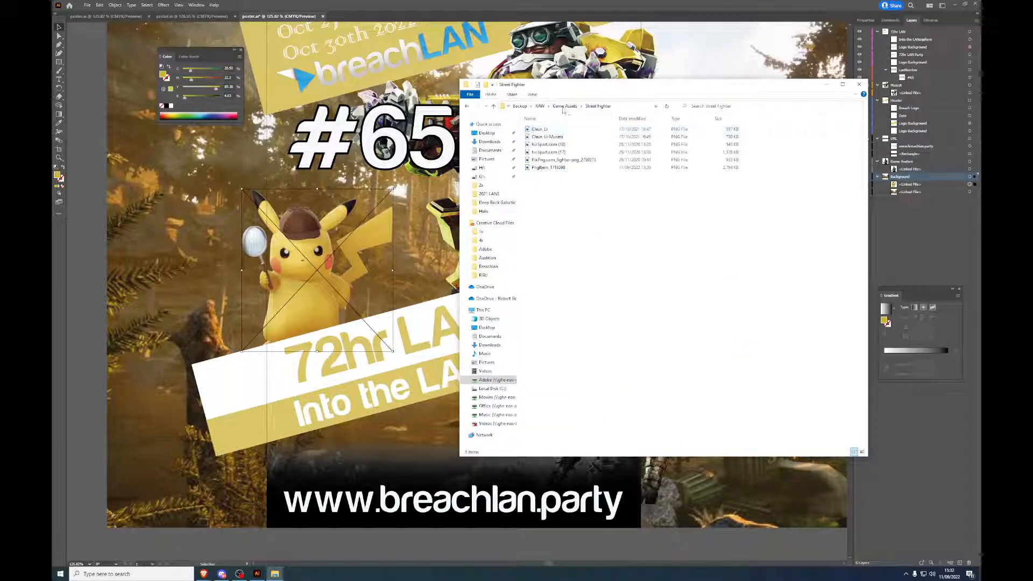
Step: Preview the Street Fighter character images at full size, beginning with the second Chun Li file
{"action": "double_click", "coordinate": [561, 137]}
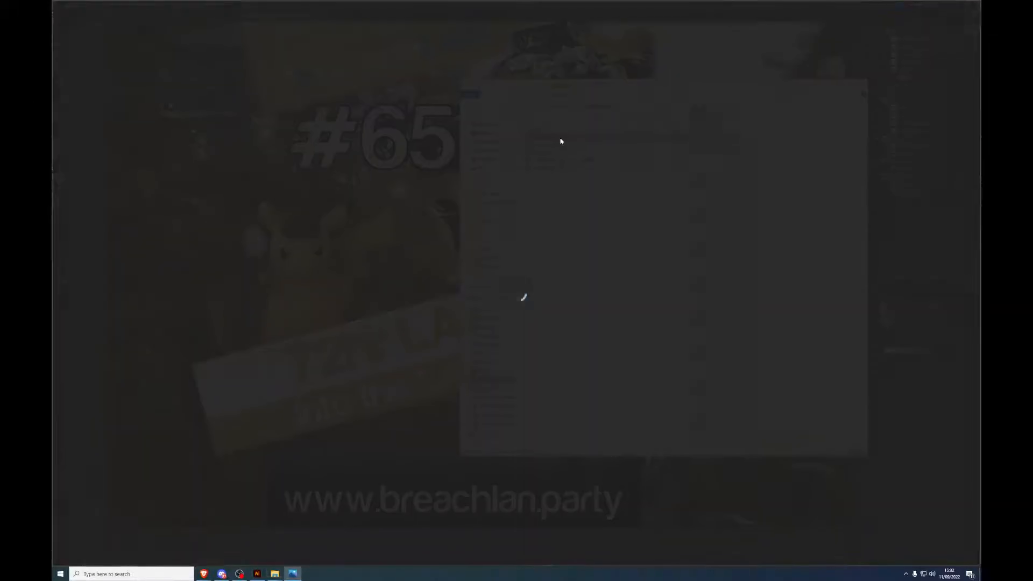
{"action": "key", "text": "Right"}
{"action": "key", "text": "Right"}
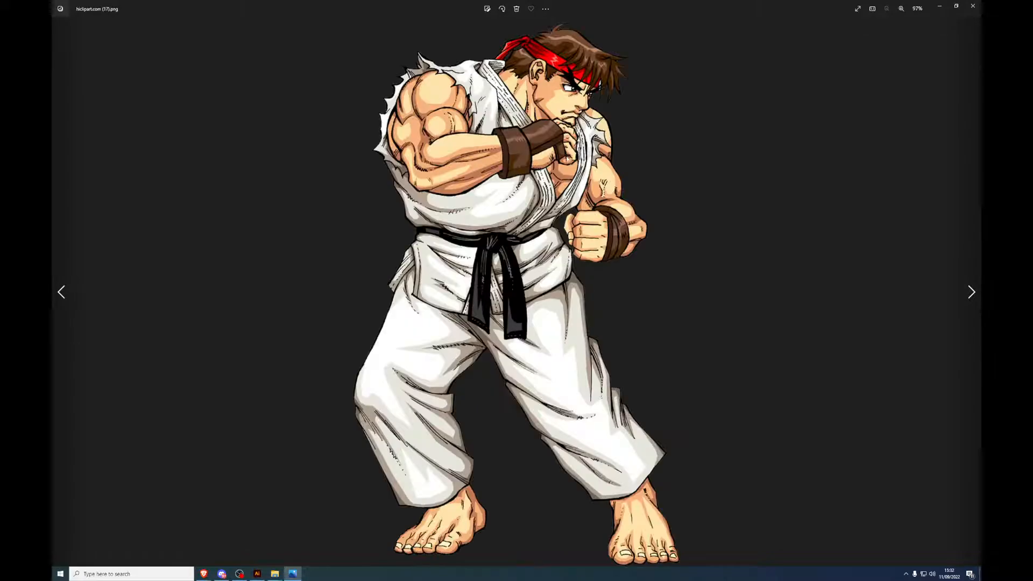
Step: Preview the remaining Street Fighter character images up to Ken in red, close the viewer and return to the Game Assets folder
{"action": "key", "text": "Right"}
{"action": "key", "text": "Right"}
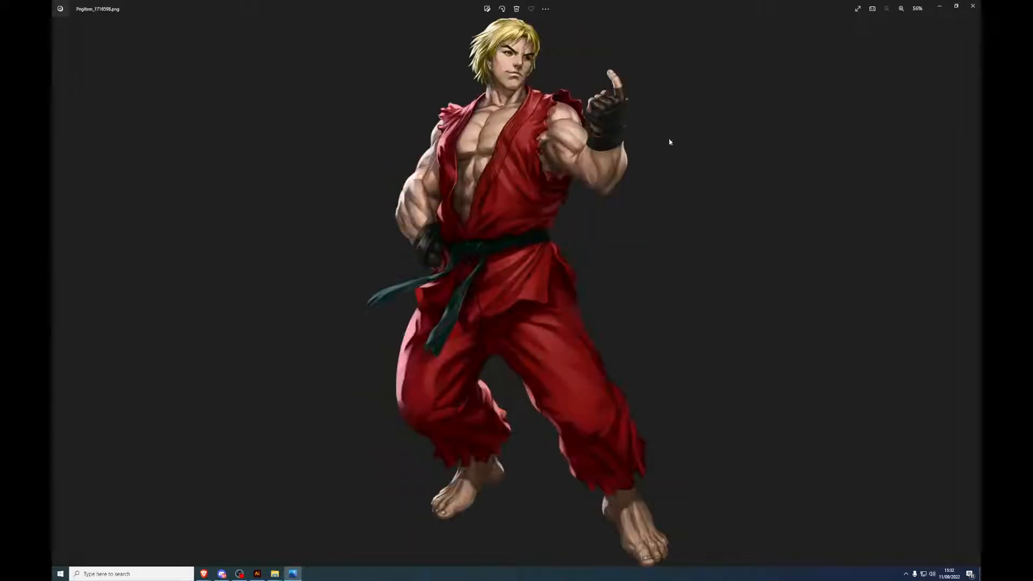
{"action": "left_click", "coordinate": [973, 5]}
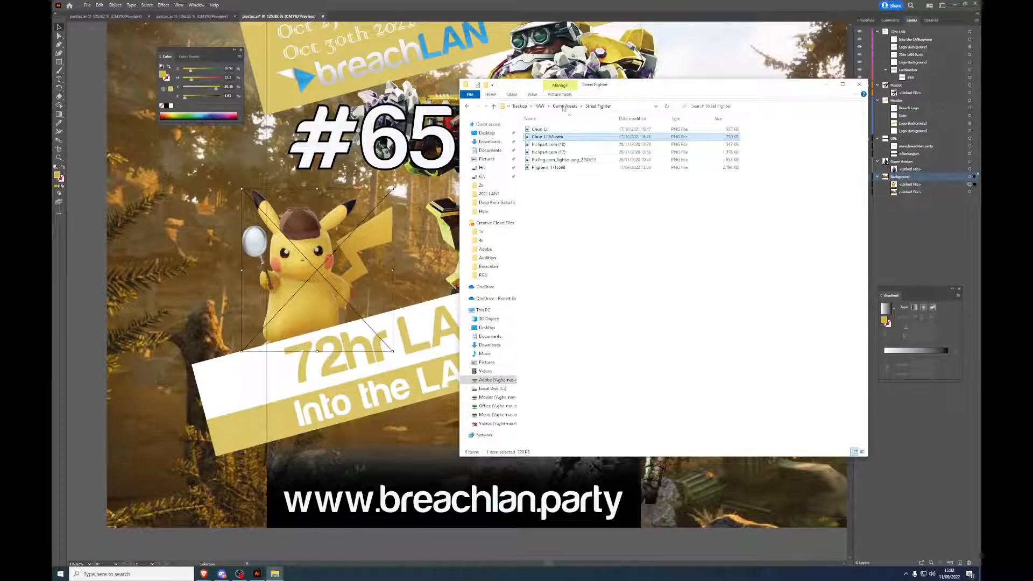
{"action": "left_click", "coordinate": [565, 106]}
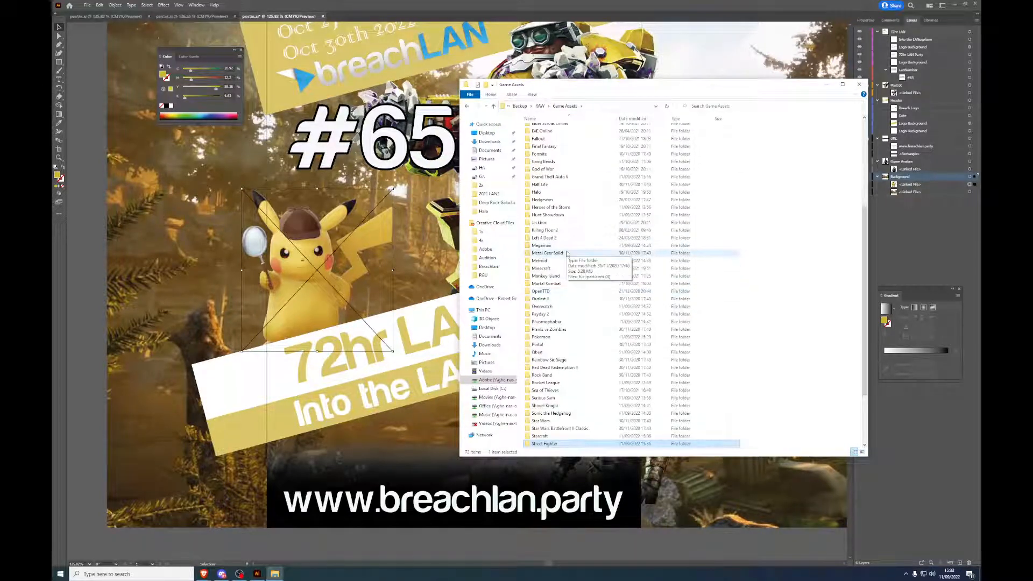
Step: View the blue car image from the Game Assets folder in Microsoft Edge and move the file into the Wreckfest folder
{"action": "left_click", "coordinate": [579, 262]}
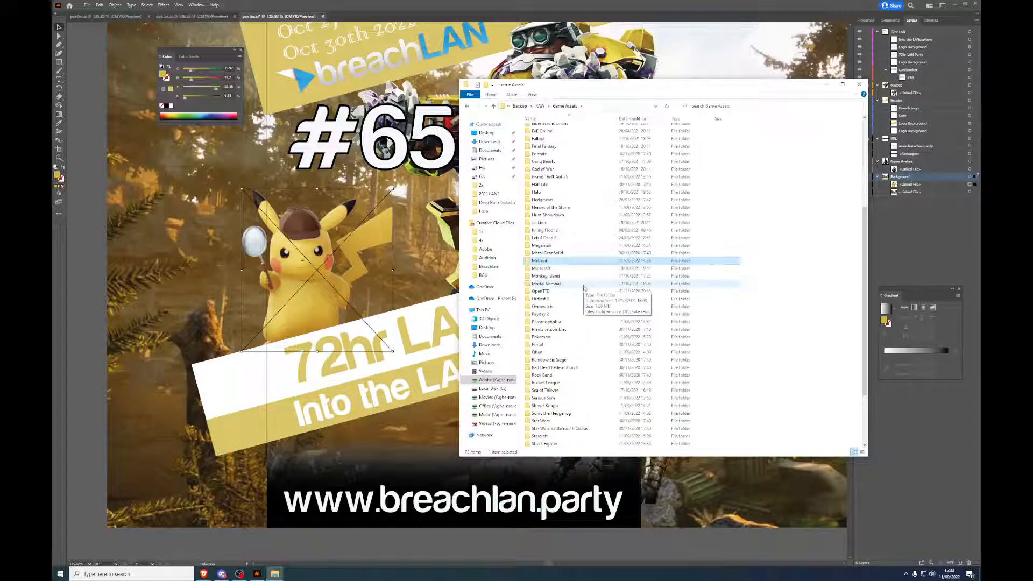
{"action": "scroll", "coordinate": [589, 358], "scroll_direction": "down", "scroll_amount": 3}
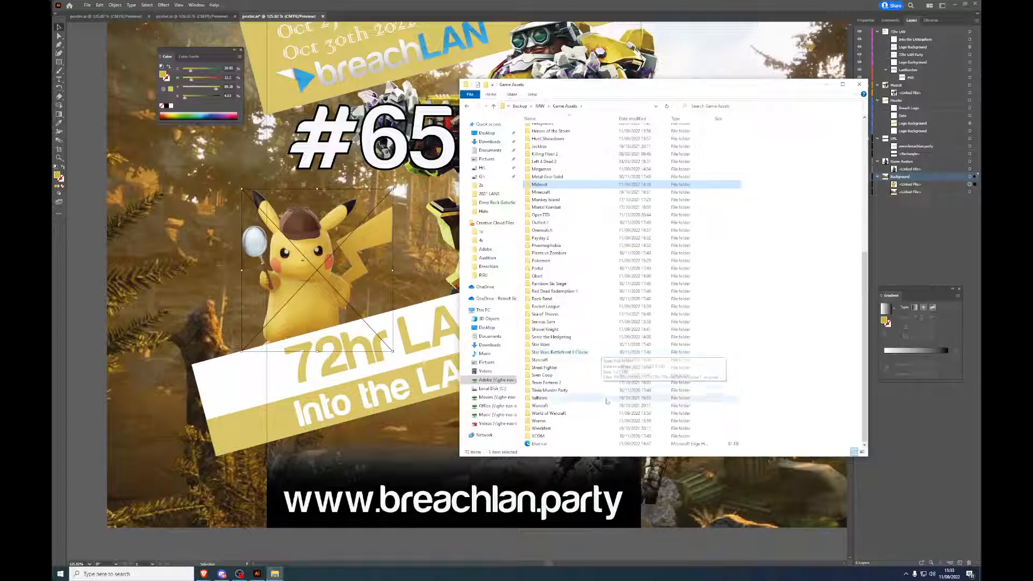
{"action": "left_click", "coordinate": [569, 445]}
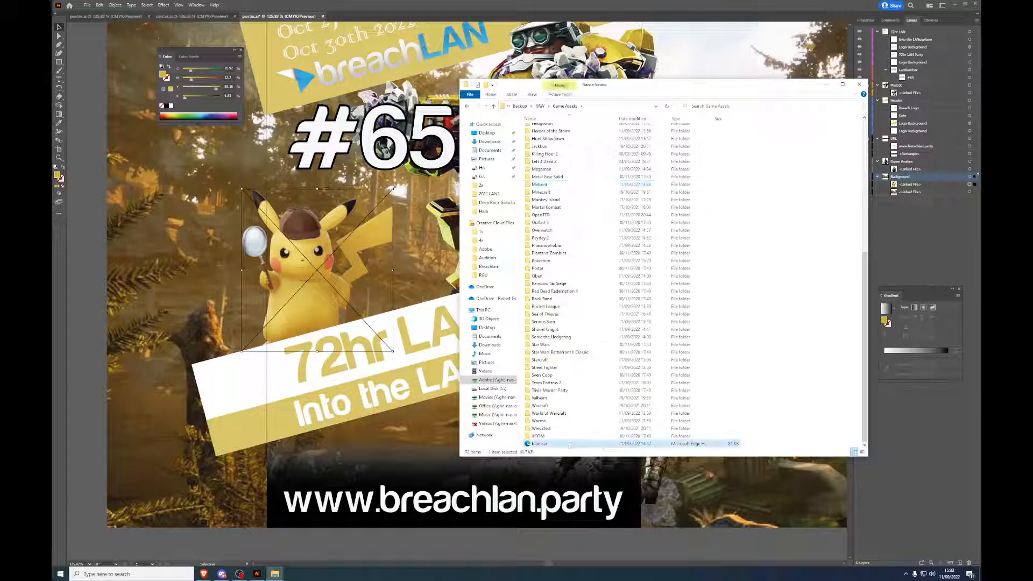
{"action": "double_click", "coordinate": [570, 444]}
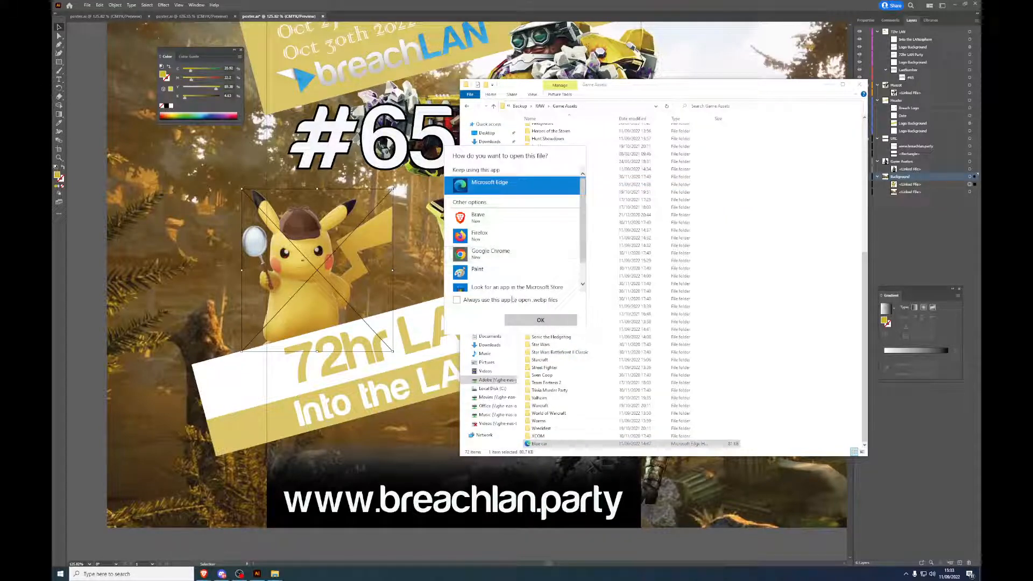
{"action": "left_click", "coordinate": [539, 319]}
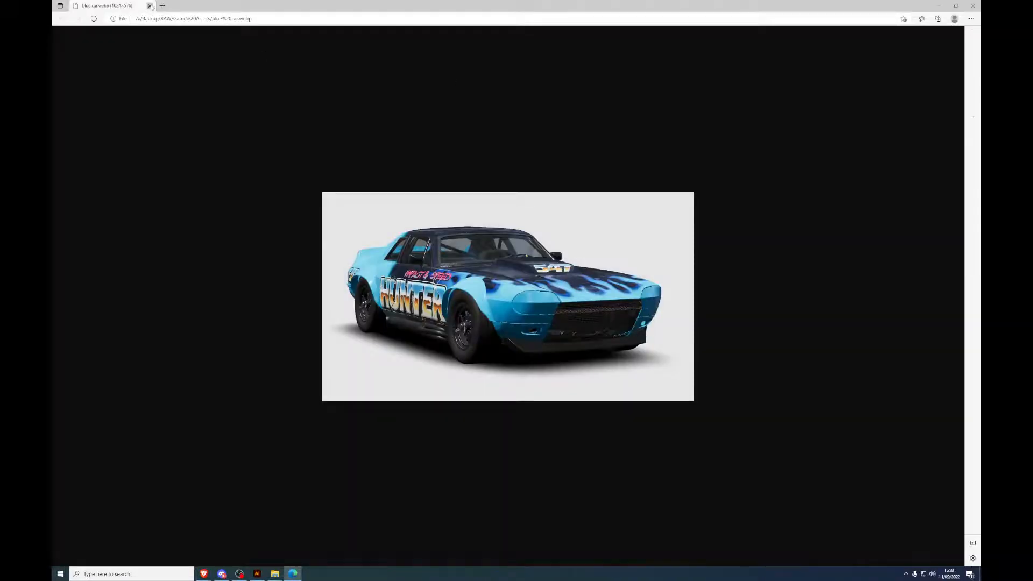
{"action": "left_click", "coordinate": [150, 6]}
{"action": "left_click_drag", "start_coordinate": [539, 444], "coordinate": [549, 430]}
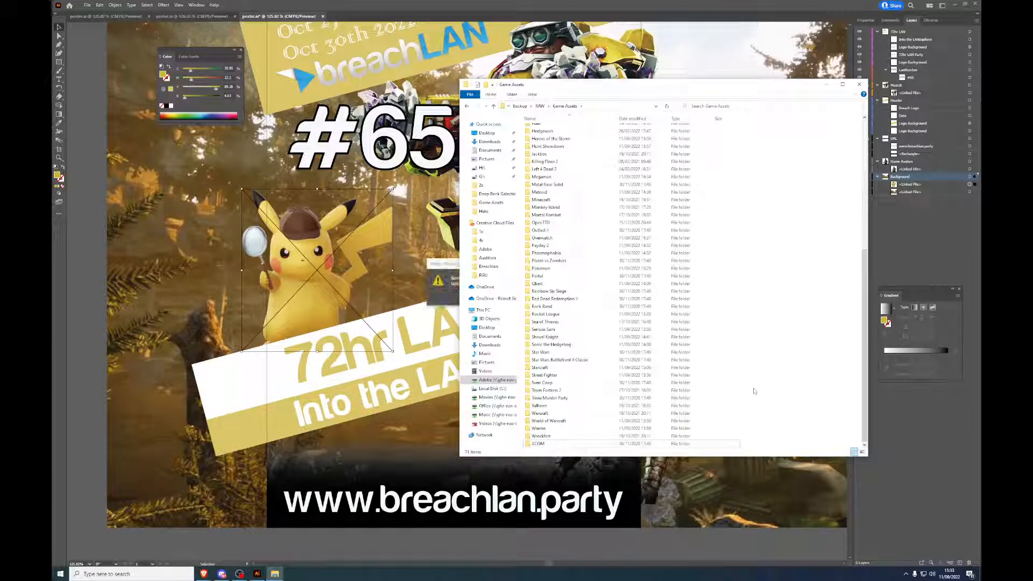
Step: In Illustrator, choose to replace the missing blue car.webp link and browse to the Wreckfest folder under Backup, RAW, Game Assets
{"action": "left_click", "coordinate": [450, 294]}
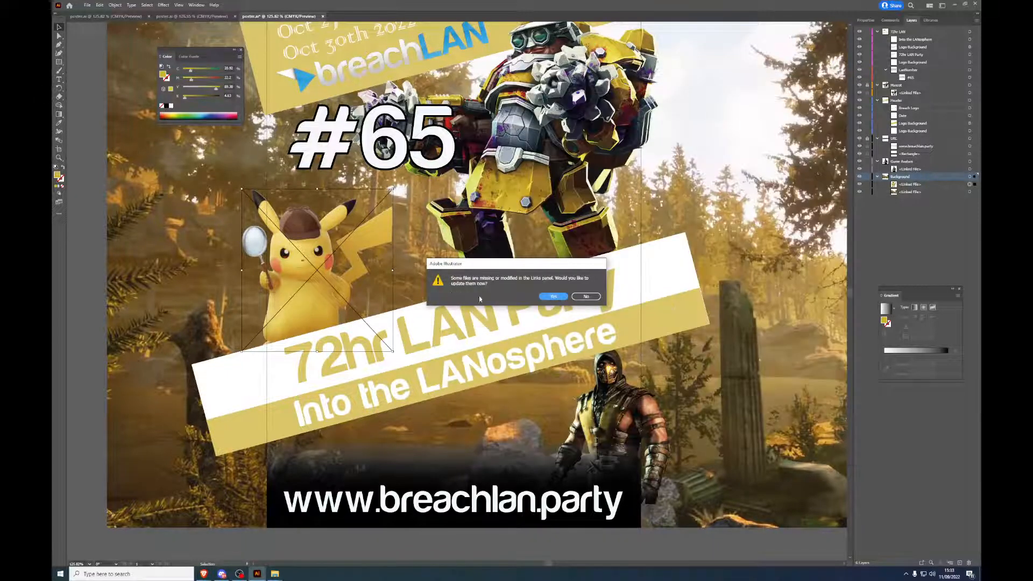
{"action": "left_click", "coordinate": [546, 297]}
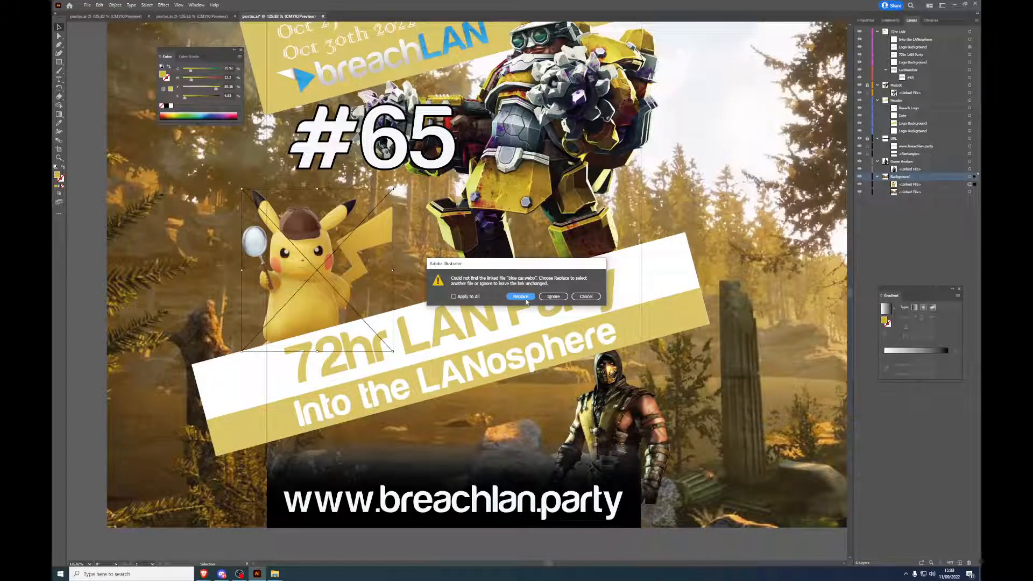
{"action": "left_click", "coordinate": [526, 299]}
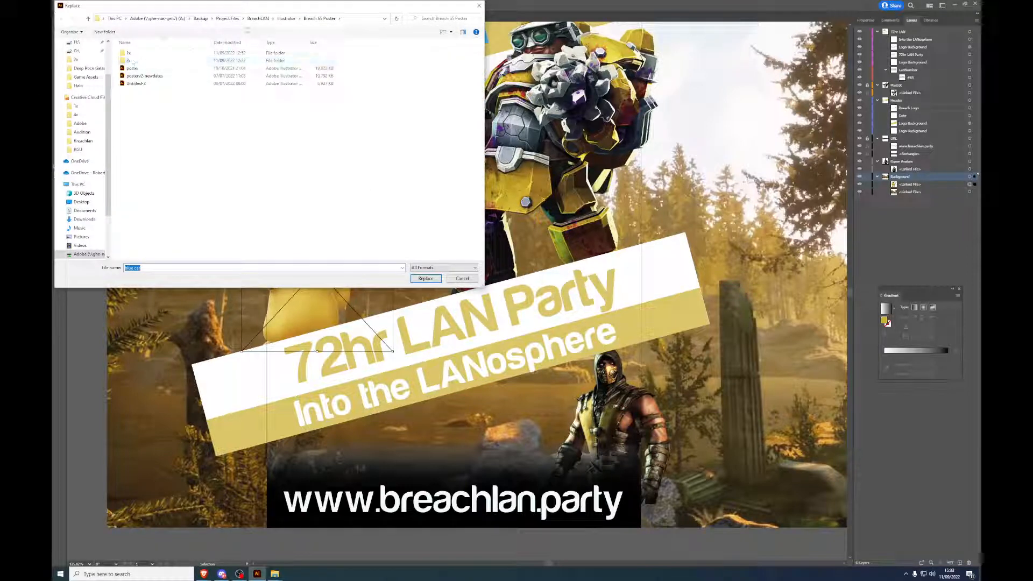
{"action": "left_click", "coordinate": [172, 19]}
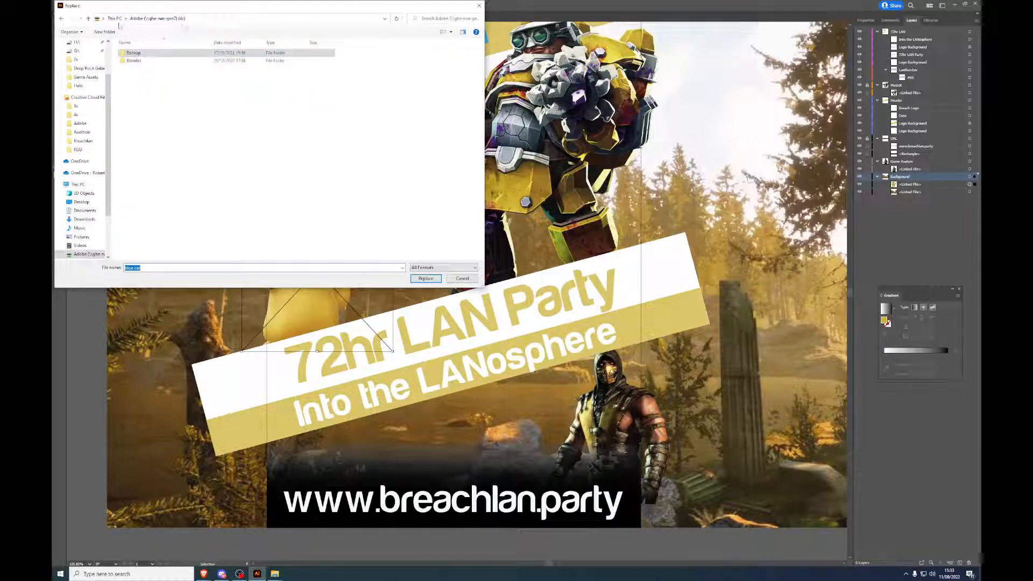
{"action": "left_click", "coordinate": [115, 20]}
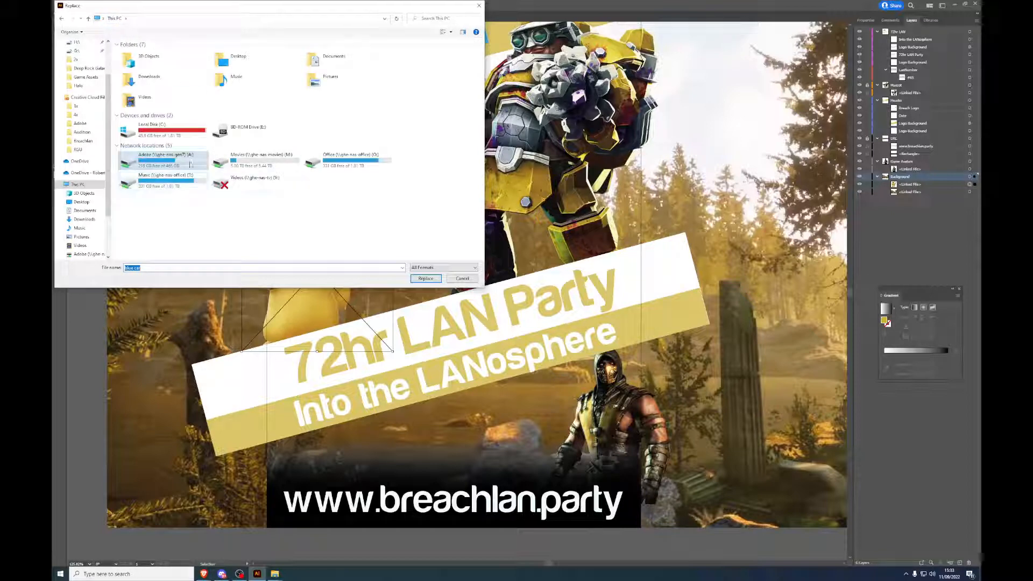
{"action": "double_click", "coordinate": [183, 158]}
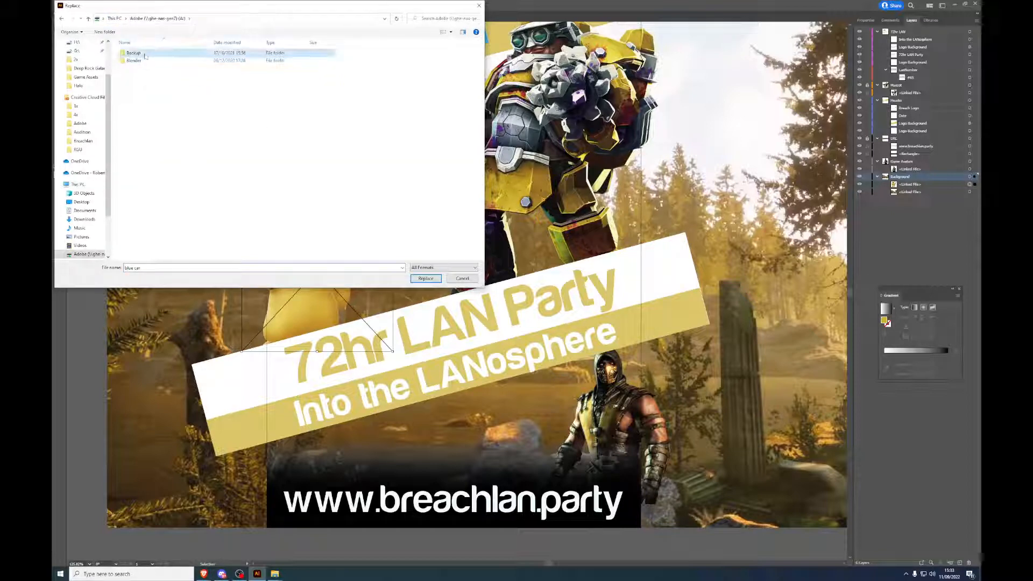
{"action": "double_click", "coordinate": [144, 53]}
{"action": "double_click", "coordinate": [144, 68]}
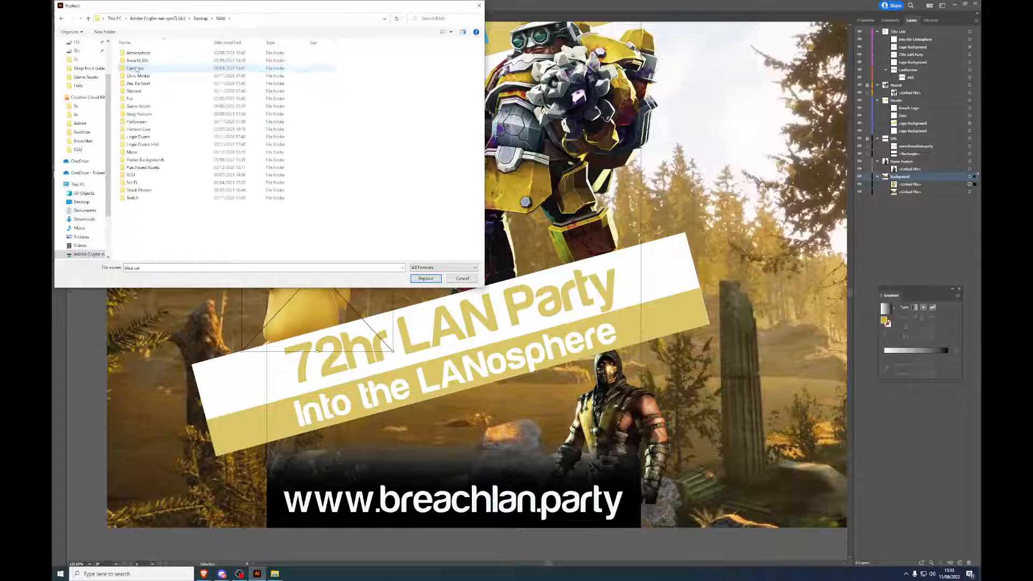
{"action": "double_click", "coordinate": [141, 106]}
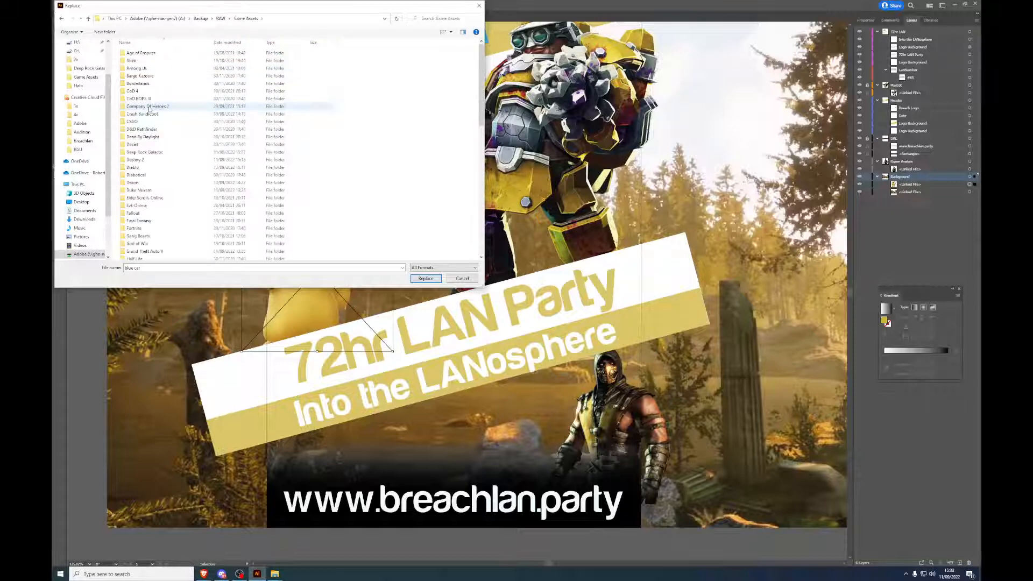
{"action": "scroll", "coordinate": [149, 110], "scroll_direction": "down", "scroll_amount": 10}
{"action": "left_click", "coordinate": [137, 226]}
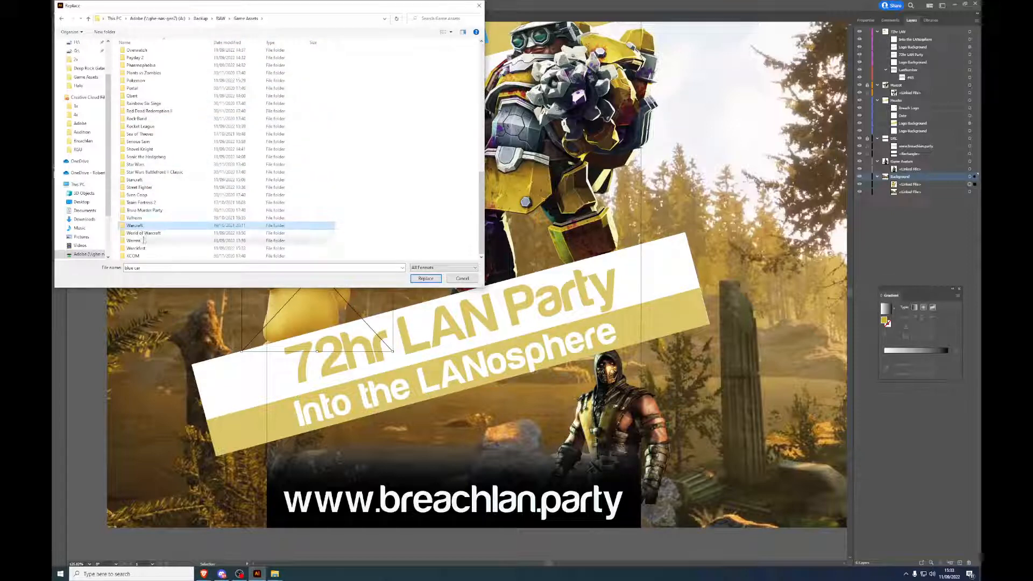
{"action": "double_click", "coordinate": [145, 249]}
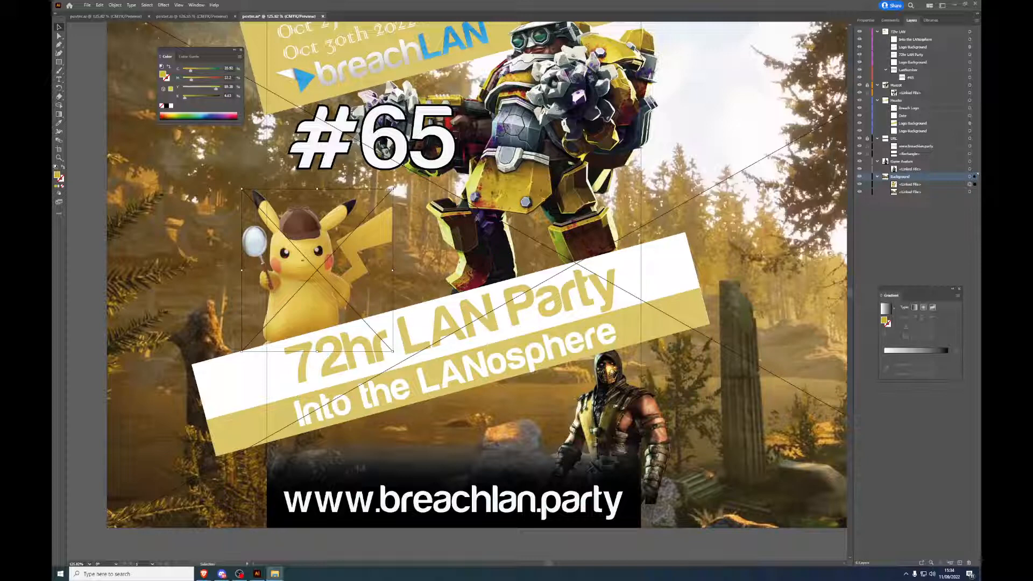
Step: Switch to the Gold File Explorer window and navigate through Backup and RAW to the Among Us folder in Game Assets
{"action": "mouse_move", "coordinate": [274, 574]}
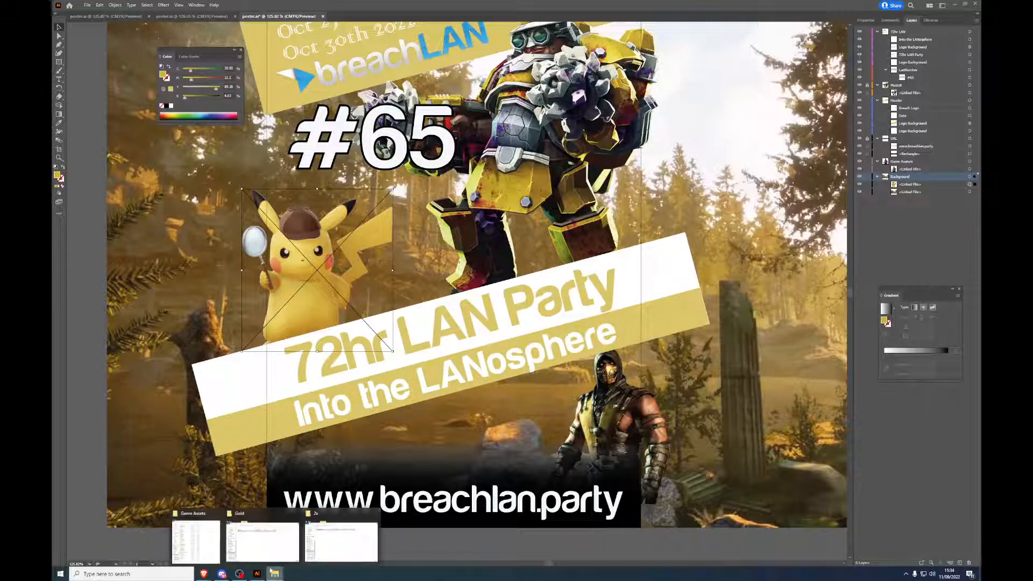
{"action": "left_click", "coordinate": [242, 534]}
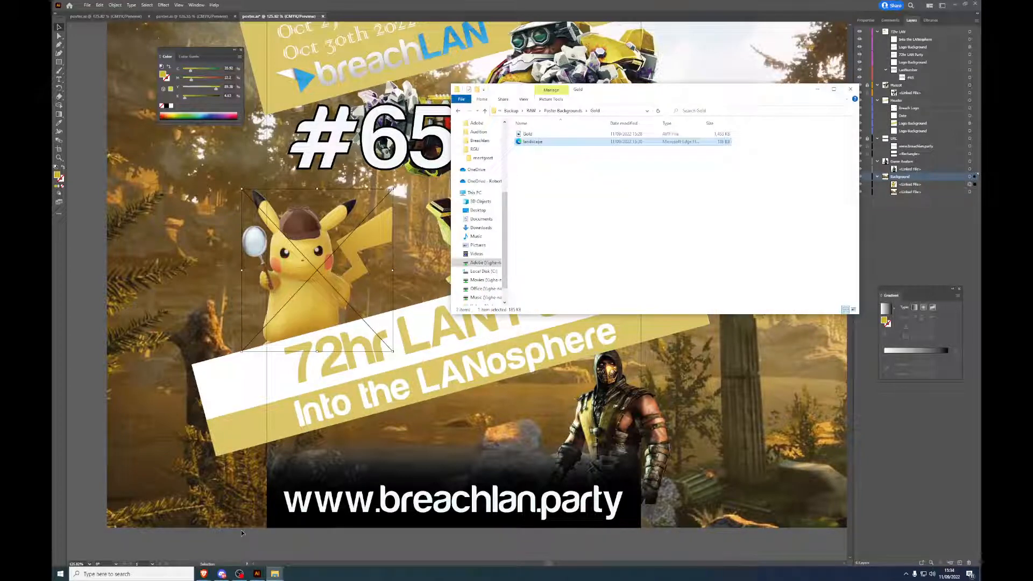
{"action": "left_click", "coordinate": [563, 110]}
{"action": "left_click", "coordinate": [512, 110]}
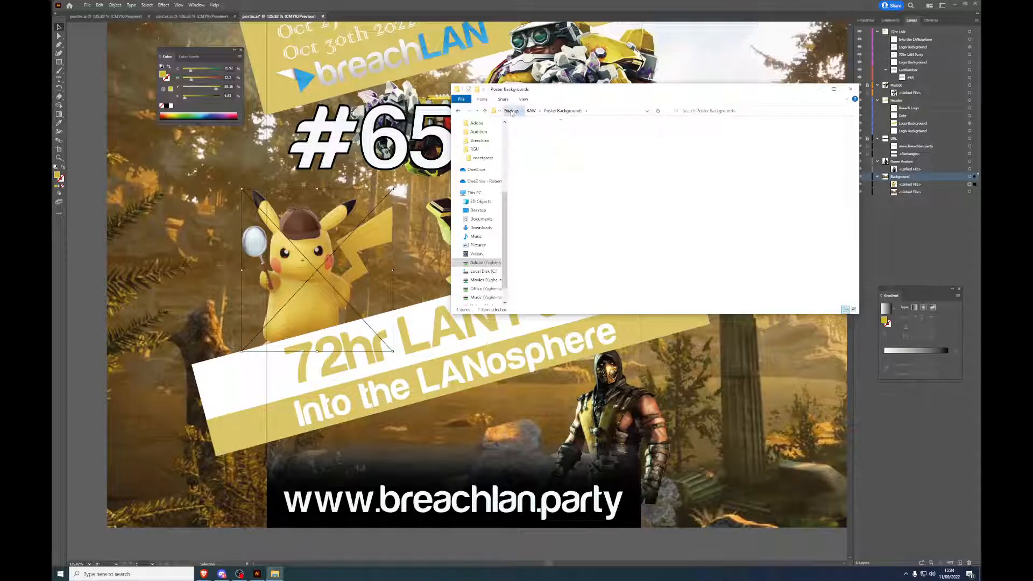
{"action": "double_click", "coordinate": [531, 149]}
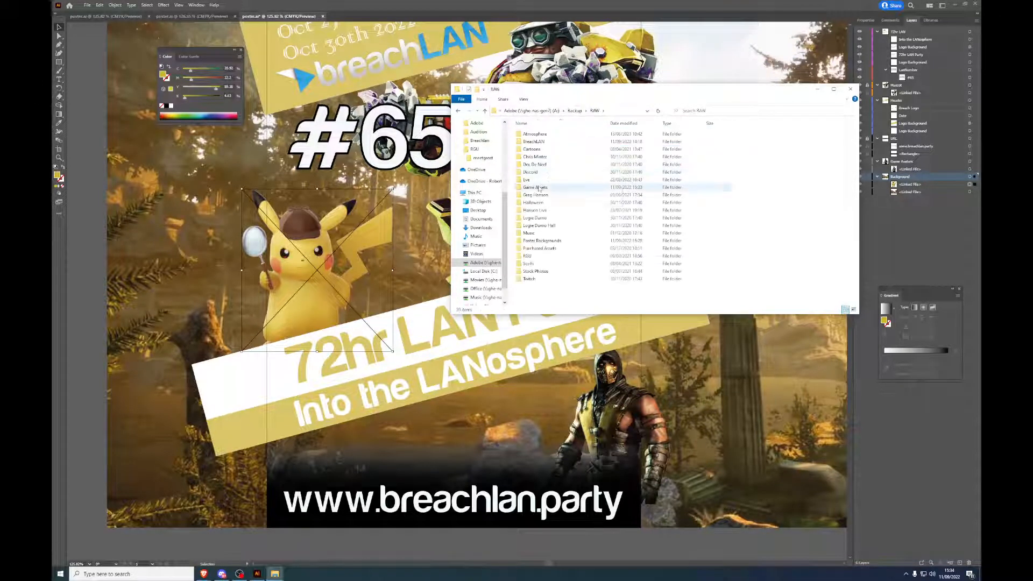
{"action": "double_click", "coordinate": [549, 184]}
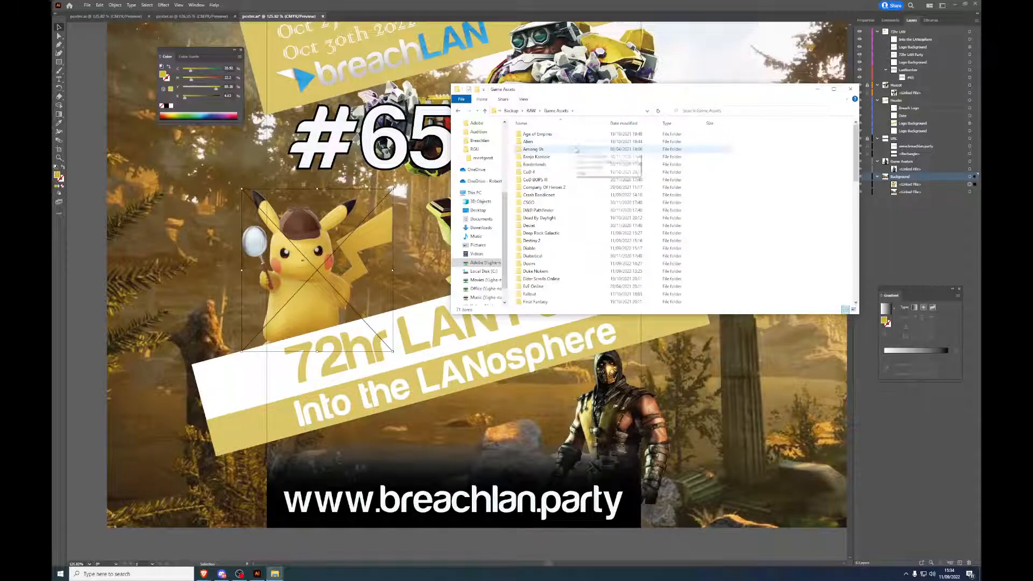
{"action": "double_click", "coordinate": [576, 150]}
Step: Preview the among-us-logo image at full size and close the viewer
{"action": "left_click", "coordinate": [562, 173]}
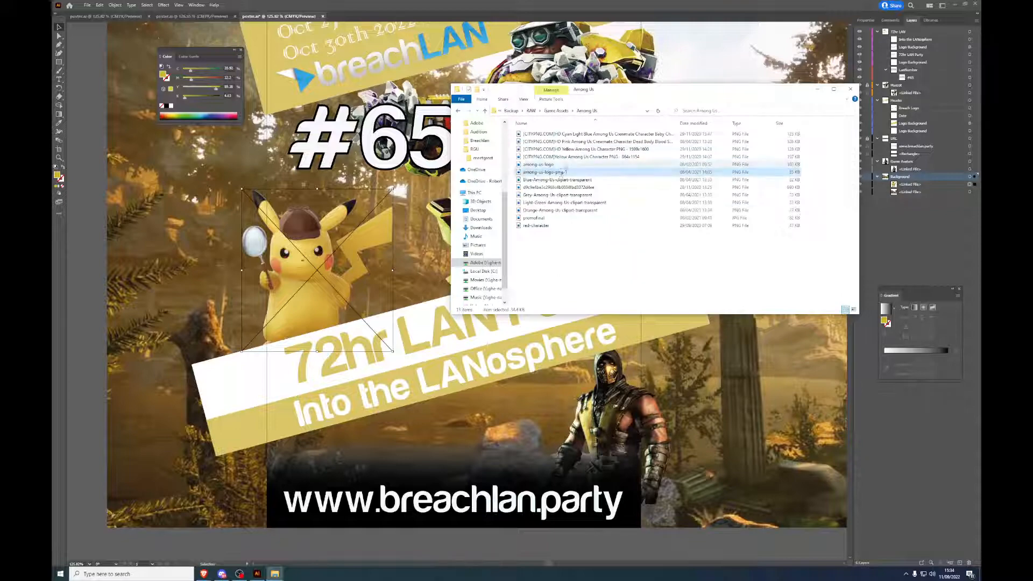
{"action": "double_click", "coordinate": [564, 165]}
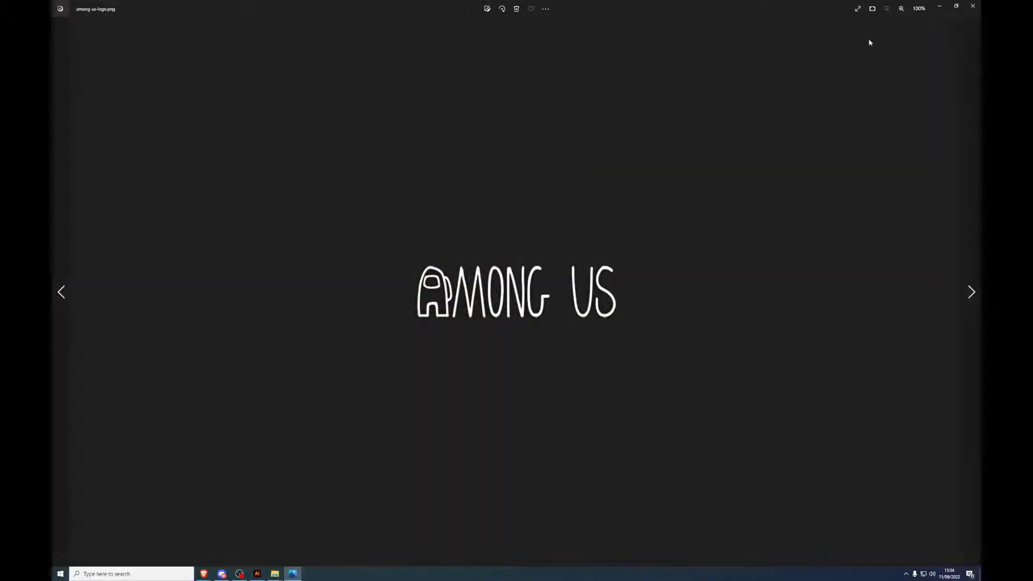
{"action": "left_click", "coordinate": [973, 5]}
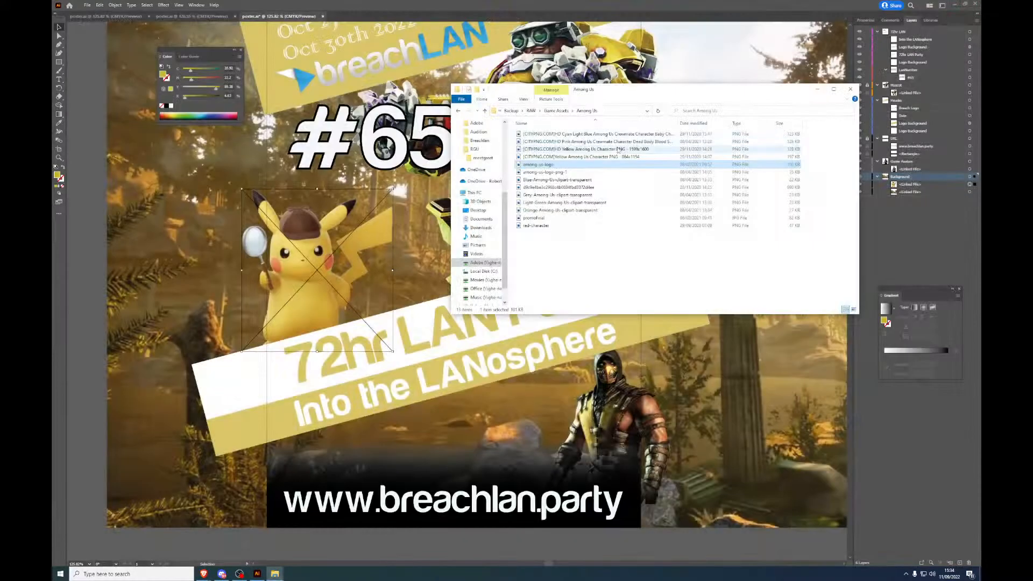
Step: Place the Orange-Among-Us-clipart-transparent image and the yellow Among Us character PNG from the folder onto the poster
{"action": "left_click", "coordinate": [630, 135]}
{"action": "left_click", "coordinate": [619, 150]}
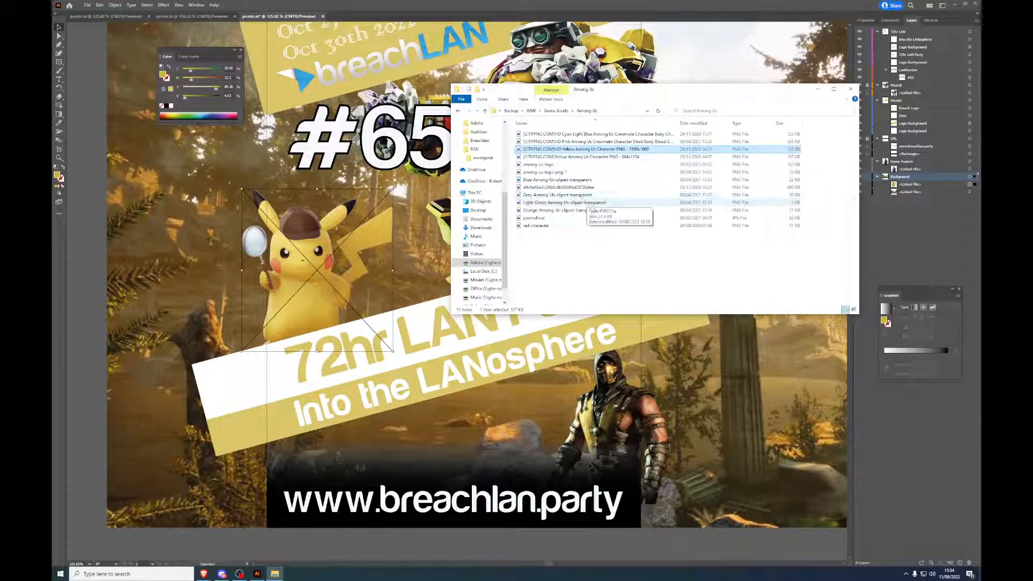
{"action": "left_click", "coordinate": [597, 211]}
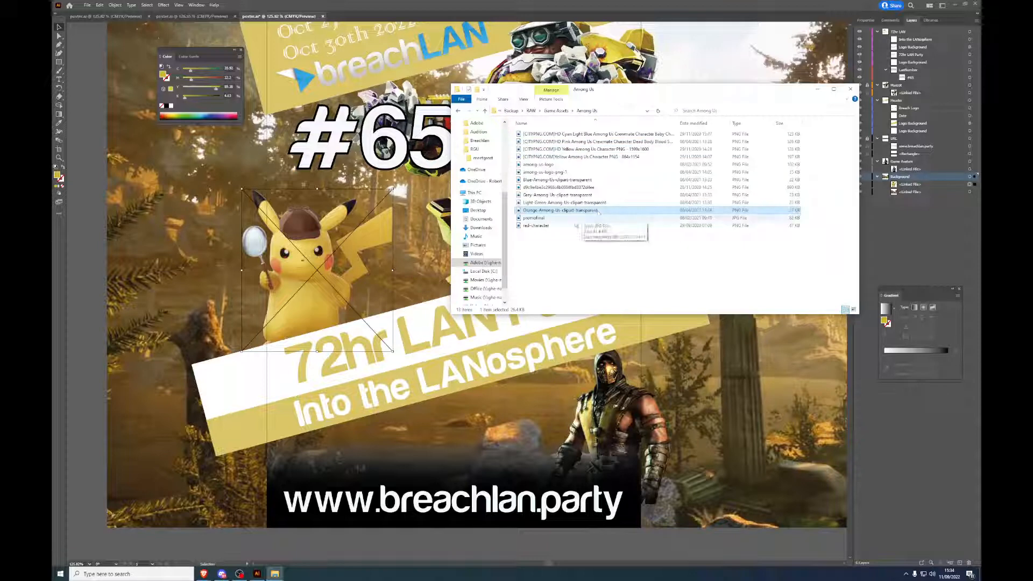
{"action": "left_click_drag", "start_coordinate": [596, 211], "coordinate": [347, 244]}
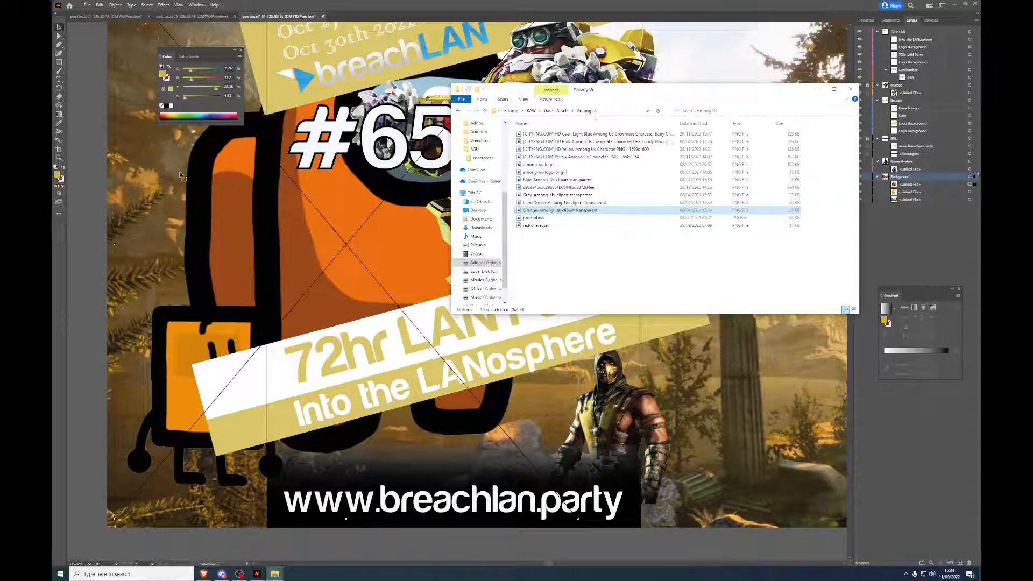
{"action": "left_click", "coordinate": [569, 157]}
{"action": "left_click_drag", "start_coordinate": [576, 161], "coordinate": [701, 384]}
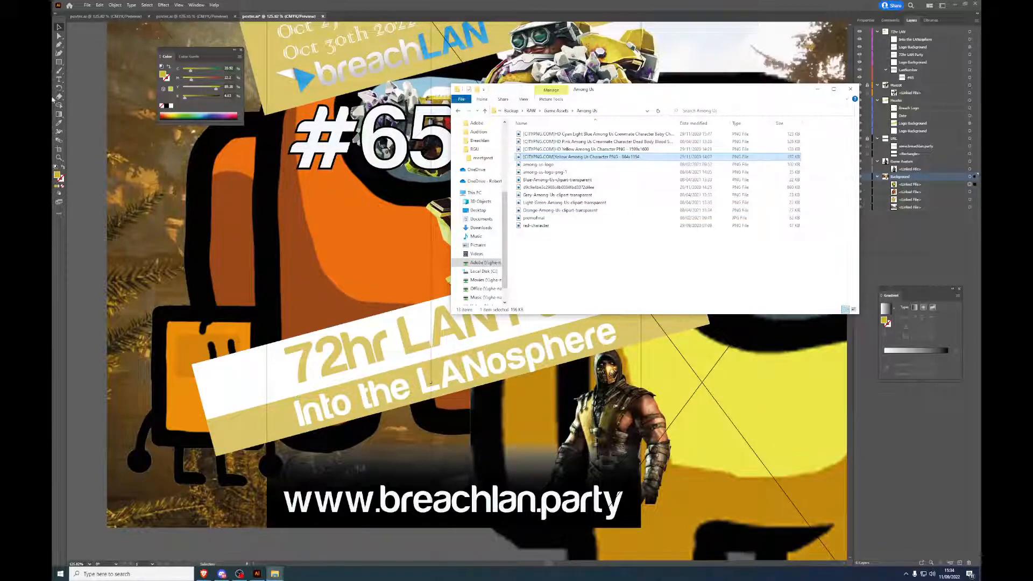
Step: Delete the orange Among Us character, try the yellow one behind the 72hr LAN Party banner and delete it too
{"action": "left_click", "coordinate": [59, 27]}
{"action": "left_click", "coordinate": [210, 261]}
{"action": "key", "text": "Delete"}
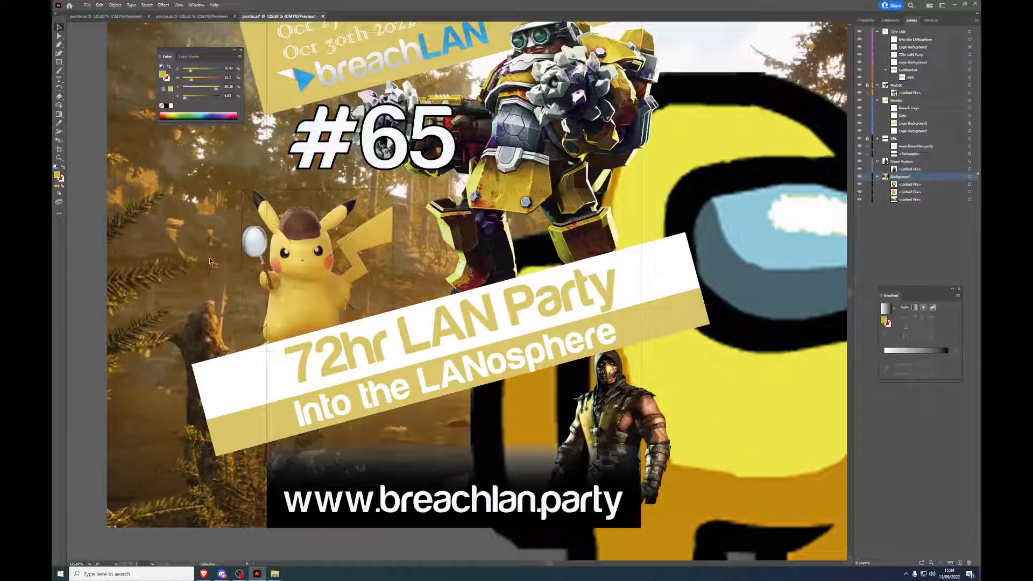
{"action": "left_click_drag", "start_coordinate": [759, 382], "coordinate": [618, 209]}
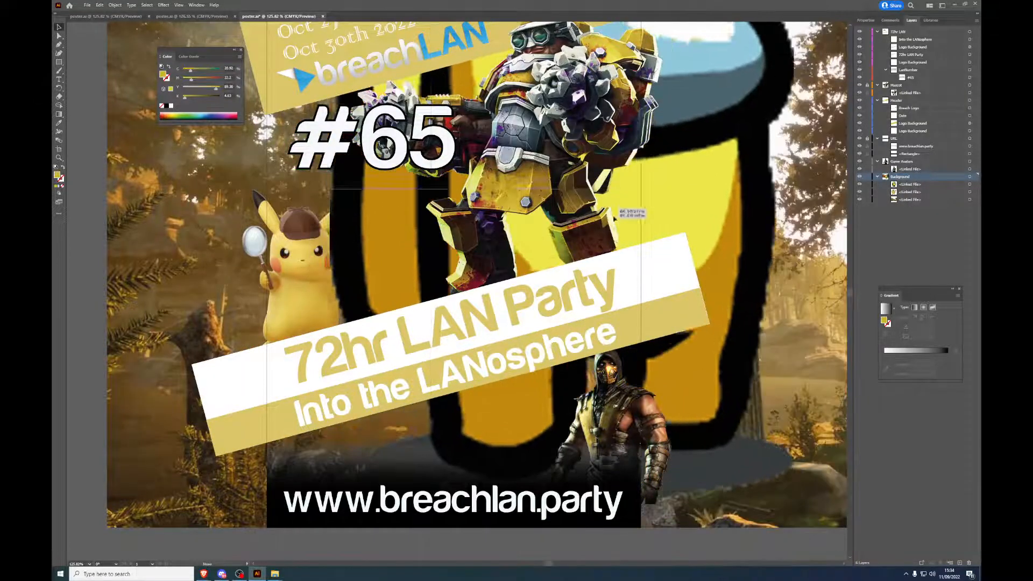
{"action": "key", "text": "Delete"}
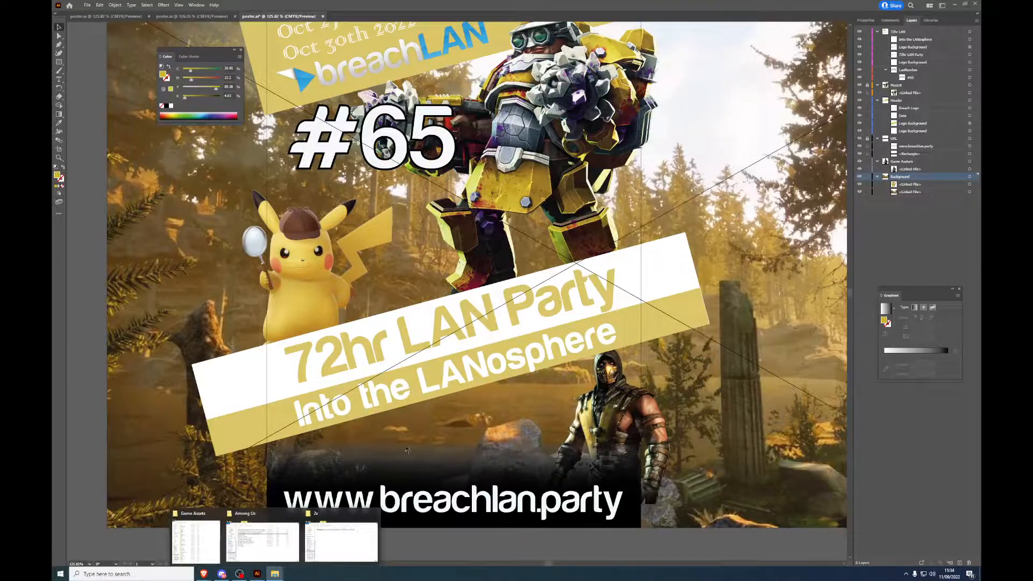
Step: Place the HD Yellow Among Us Character PNG from the Among Us folder onto the poster
{"action": "left_click", "coordinate": [341, 542]}
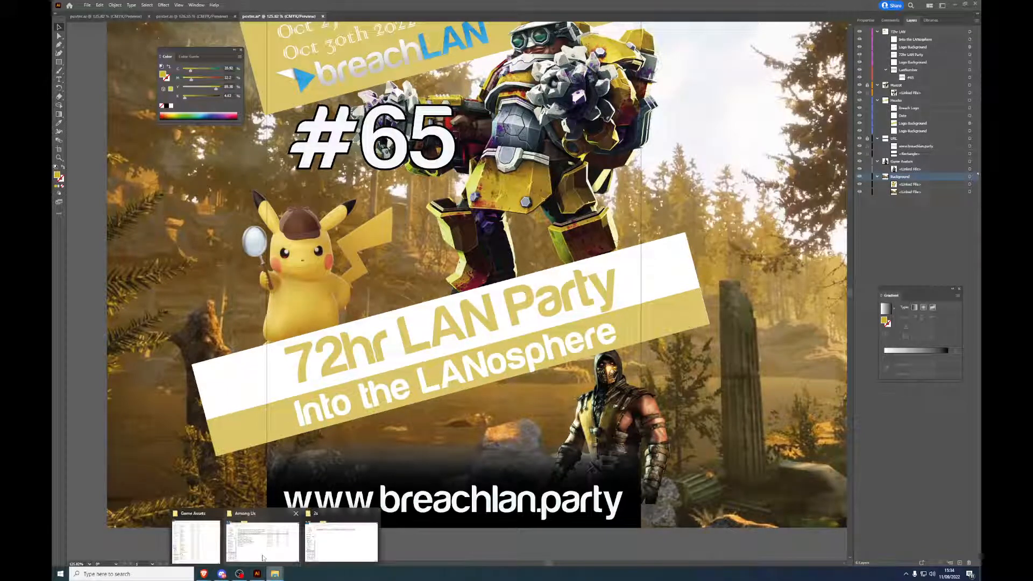
{"action": "left_click", "coordinate": [240, 547]}
{"action": "left_click", "coordinate": [578, 149]}
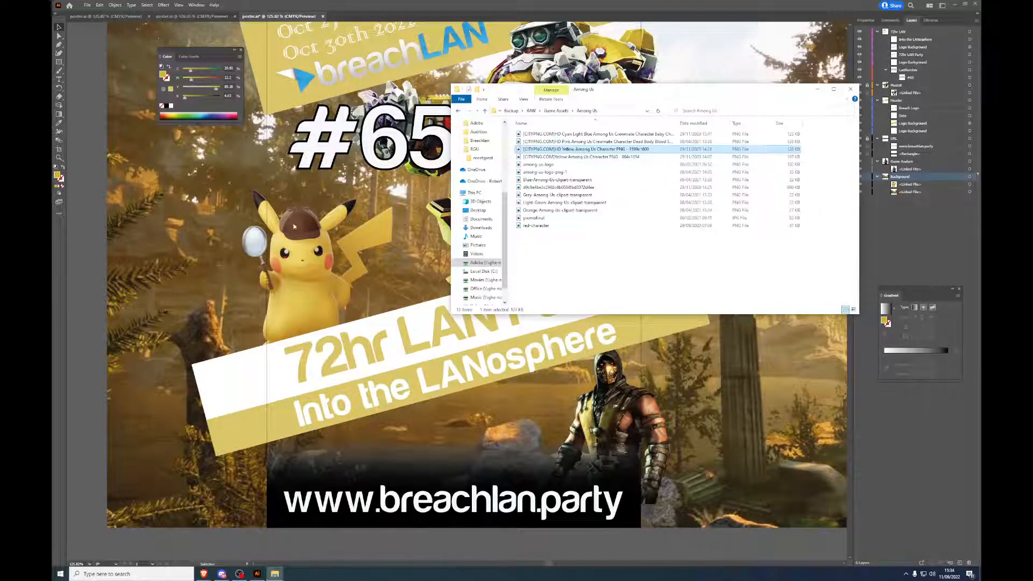
{"action": "left_click_drag", "start_coordinate": [577, 150], "coordinate": [224, 228]}
Step: Scale the yellow Among Us character down proportionally until it is about Pikachu's height
{"action": "scroll", "coordinate": [247, 250], "scroll_direction": "down", "scroll_amount": 3}
{"action": "scroll", "coordinate": [183, 500], "scroll_direction": "down", "scroll_amount": 5}
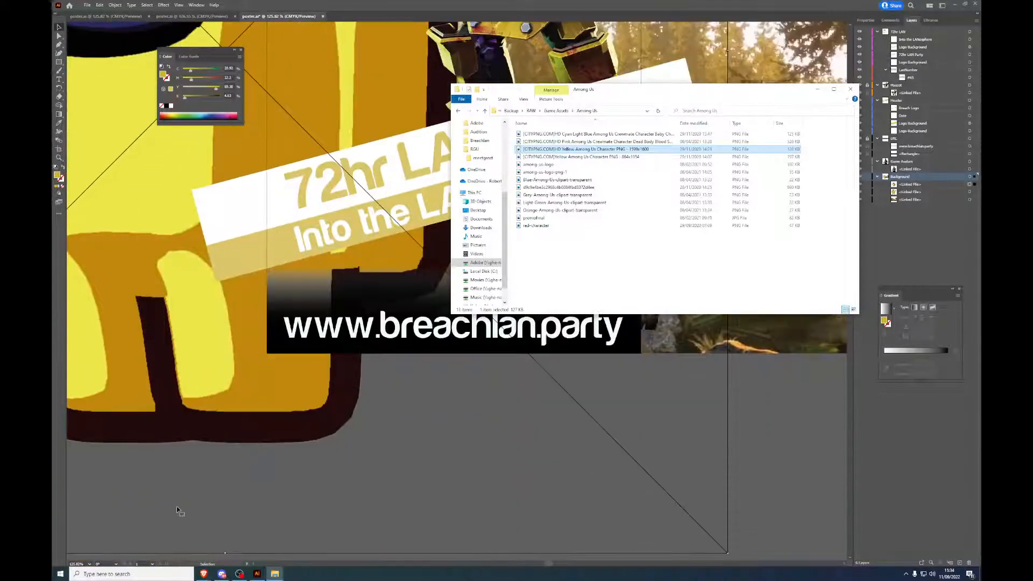
{"action": "left_click", "coordinate": [225, 422]}
{"action": "left_click_drag", "start_coordinate": [224, 423], "coordinate": [222, 53]}
{"action": "scroll", "coordinate": [207, 210], "scroll_direction": "up", "scroll_amount": 12}
{"action": "scroll", "coordinate": [214, 218], "scroll_direction": "up", "scroll_amount": 1}
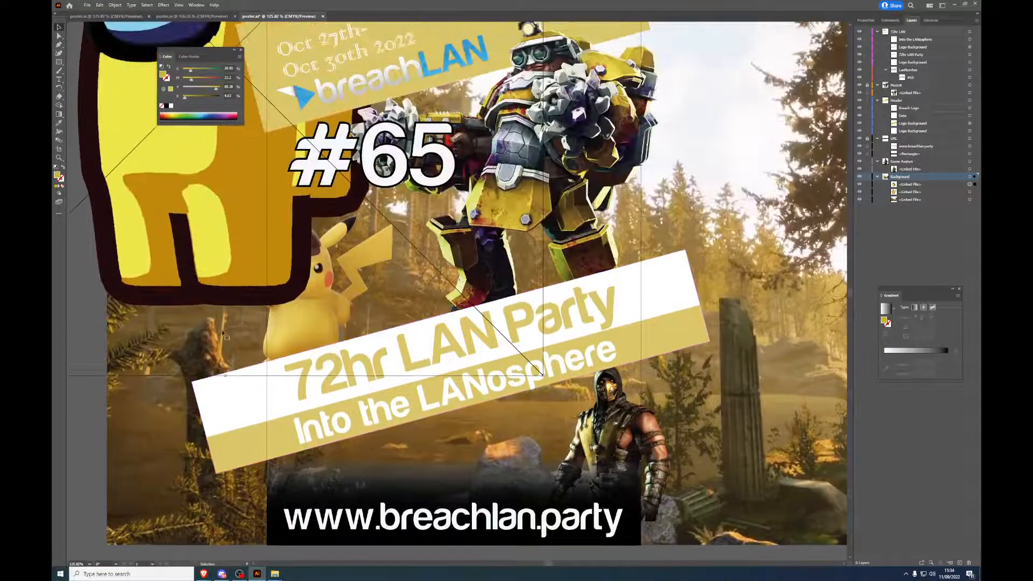
{"action": "left_click_drag", "start_coordinate": [226, 377], "coordinate": [225, 129]}
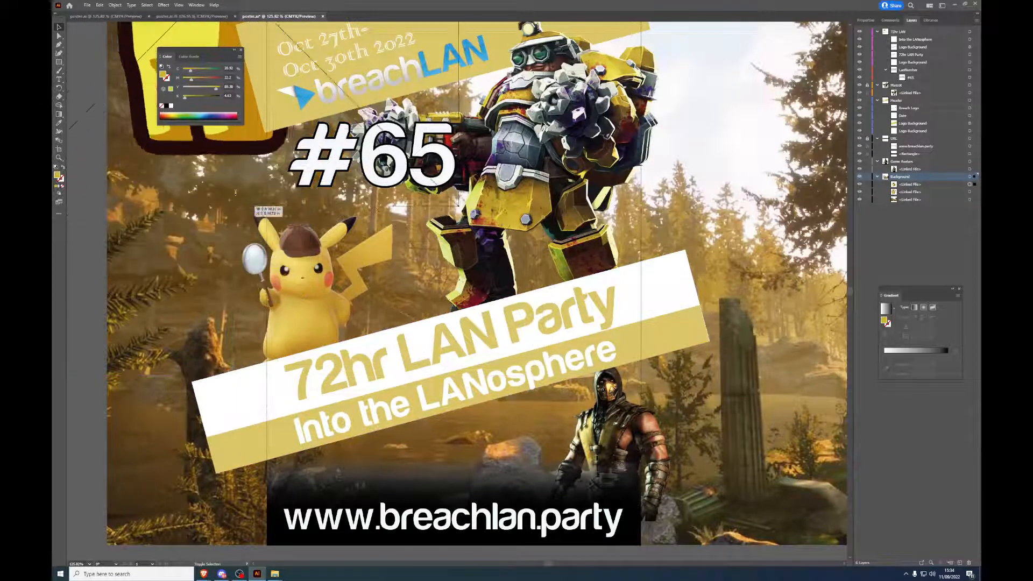
{"action": "scroll", "coordinate": [228, 267], "scroll_direction": "up", "scroll_amount": 7}
{"action": "scroll", "coordinate": [227, 268], "scroll_direction": "up", "scroll_amount": 2}
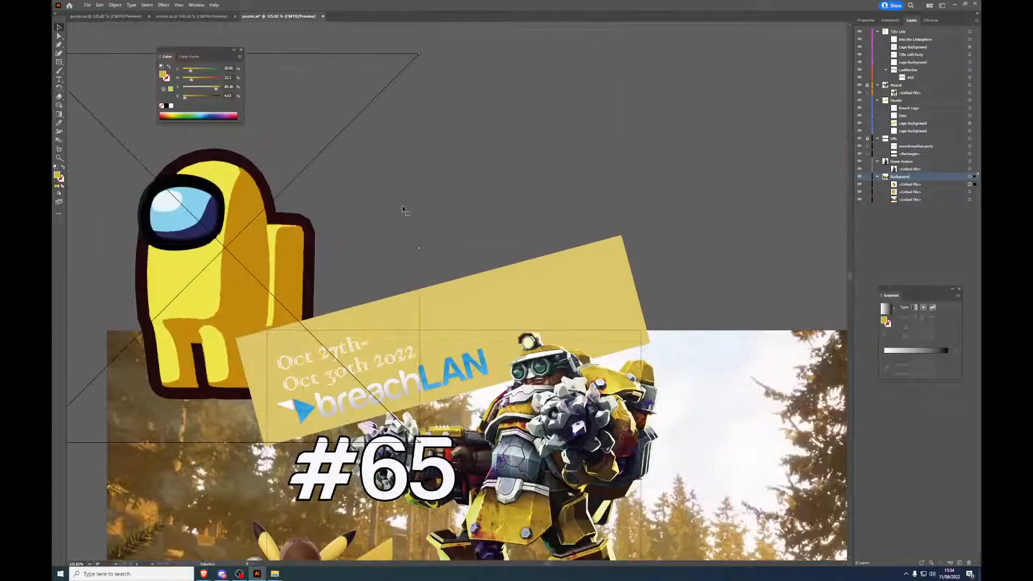
{"action": "left_click_drag", "start_coordinate": [421, 249], "coordinate": [239, 253]}
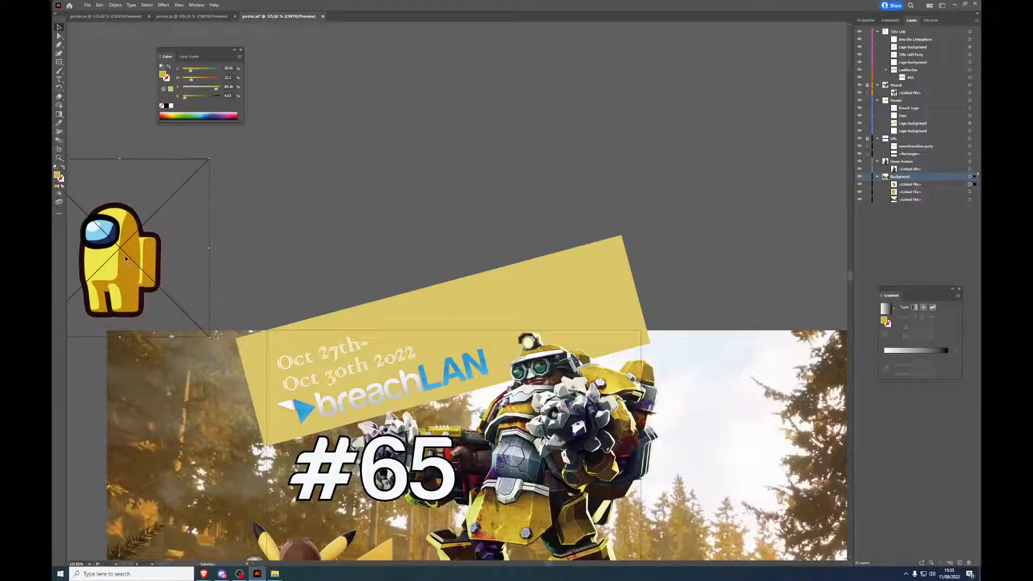
Step: Move the yellow Among Us character behind the 72hr LAN Party banner, between Pikachu and the armoured miner
{"action": "left_click_drag", "start_coordinate": [125, 257], "coordinate": [188, 482]}
{"action": "scroll", "coordinate": [217, 393], "scroll_direction": "down", "scroll_amount": 5}
{"action": "left_click_drag", "start_coordinate": [176, 325], "coordinate": [417, 418]}
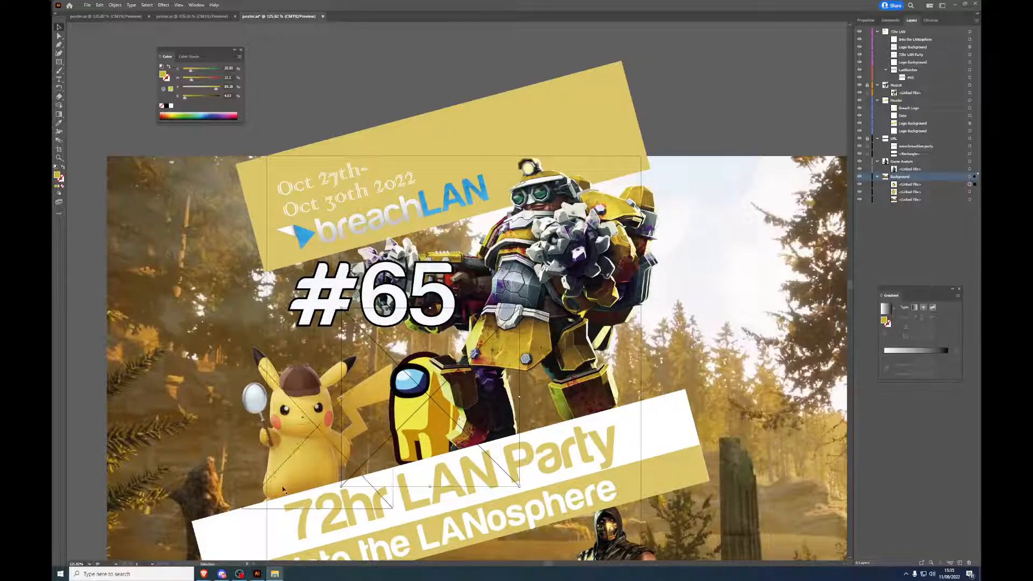
Step: Return to the Game Assets folder in File Explorer and open the Killing Floor 2 folder
{"action": "mouse_move", "coordinate": [278, 575]}
{"action": "left_click", "coordinate": [269, 537]}
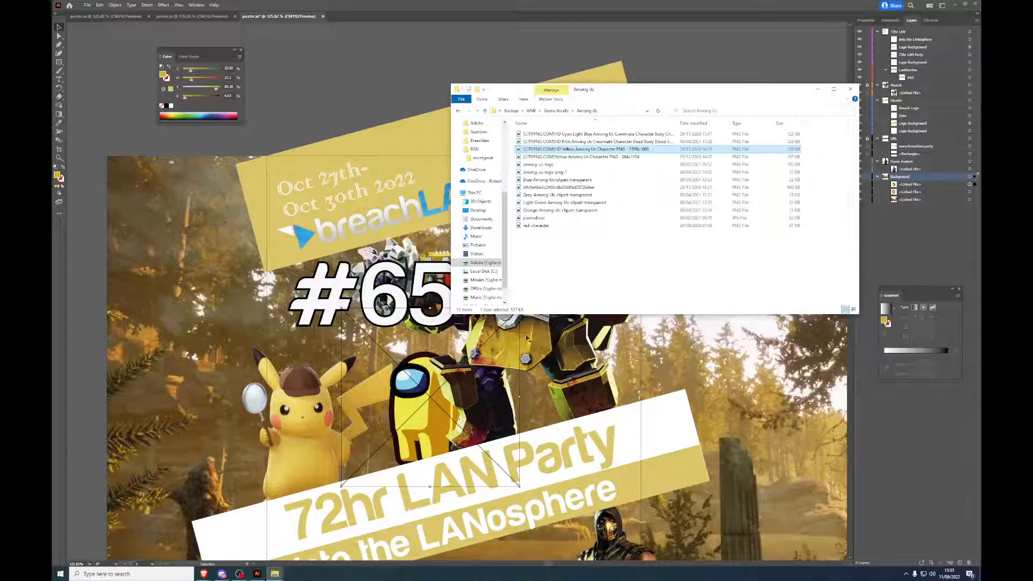
{"action": "left_click", "coordinate": [551, 111]}
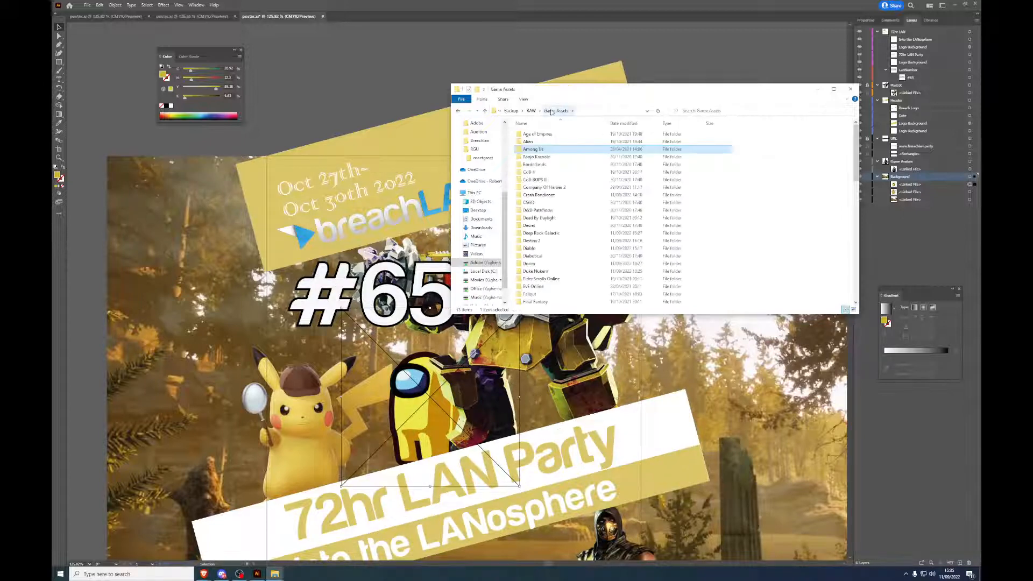
{"action": "scroll", "coordinate": [630, 251], "scroll_direction": "down", "scroll_amount": 1}
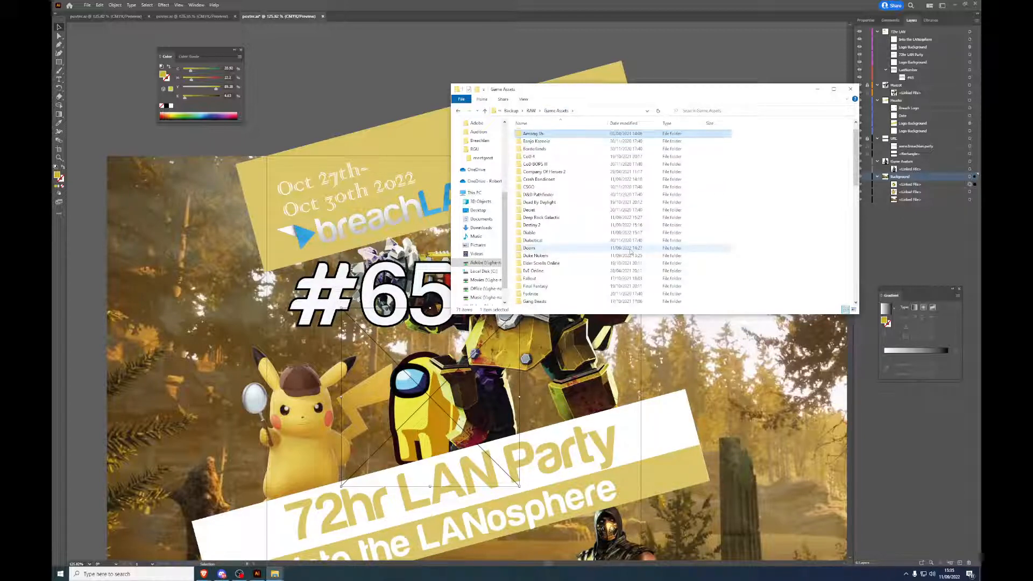
{"action": "scroll", "coordinate": [631, 251], "scroll_direction": "down", "scroll_amount": 1}
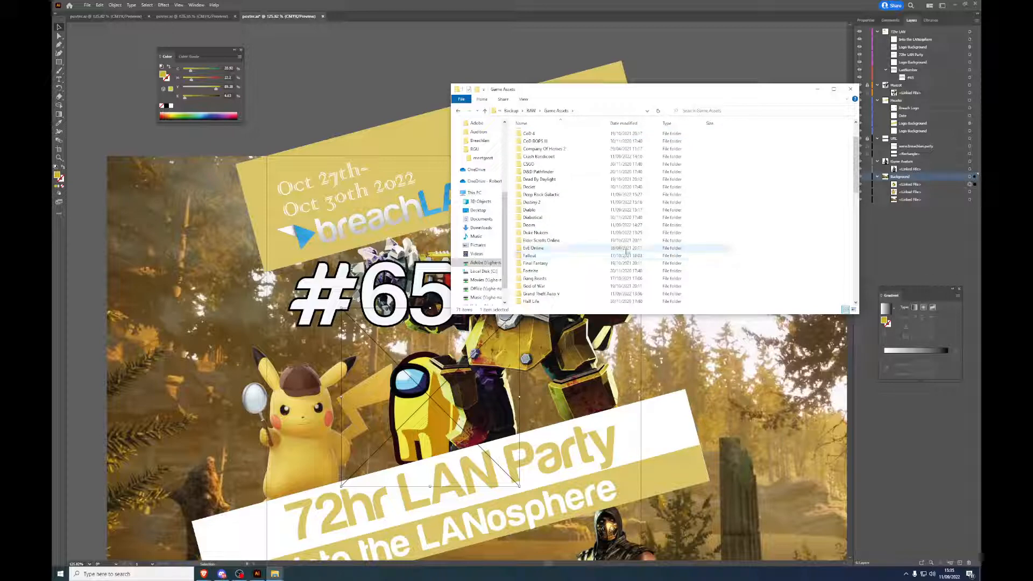
{"action": "scroll", "coordinate": [629, 256], "scroll_direction": "down", "scroll_amount": 2}
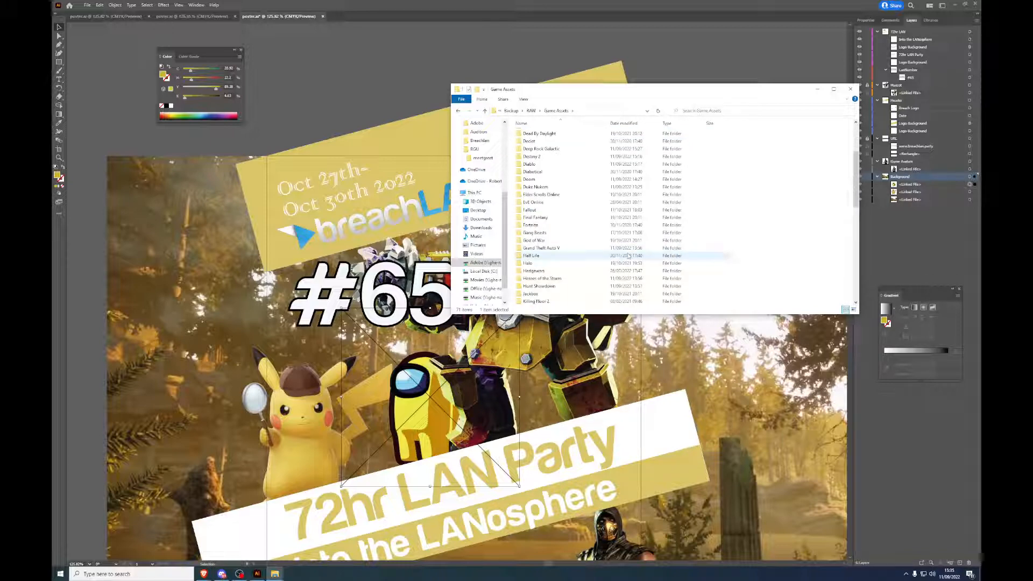
{"action": "scroll", "coordinate": [628, 256], "scroll_direction": "down", "scroll_amount": 1}
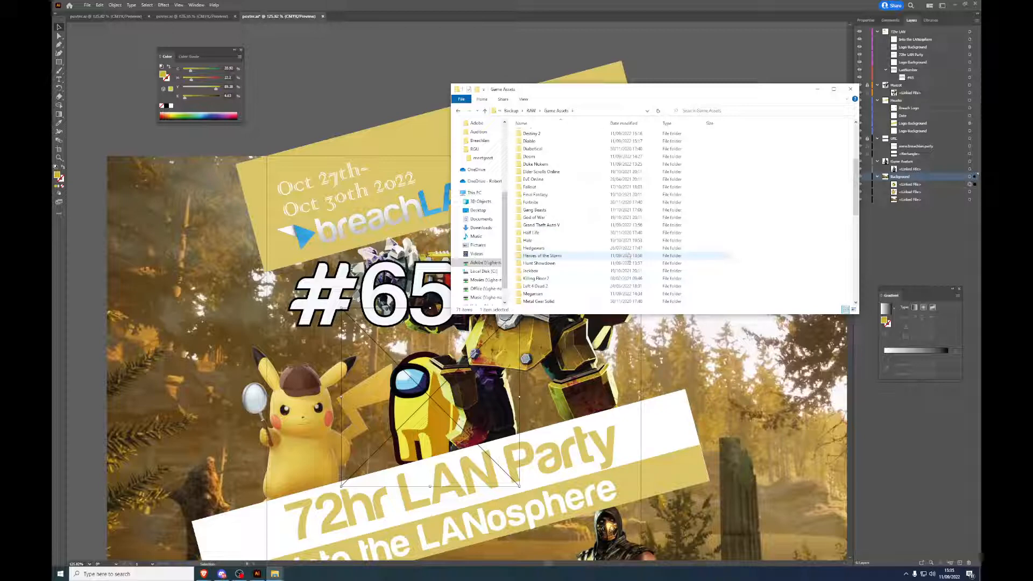
{"action": "left_click", "coordinate": [583, 272]}
{"action": "double_click", "coordinate": [581, 279]}
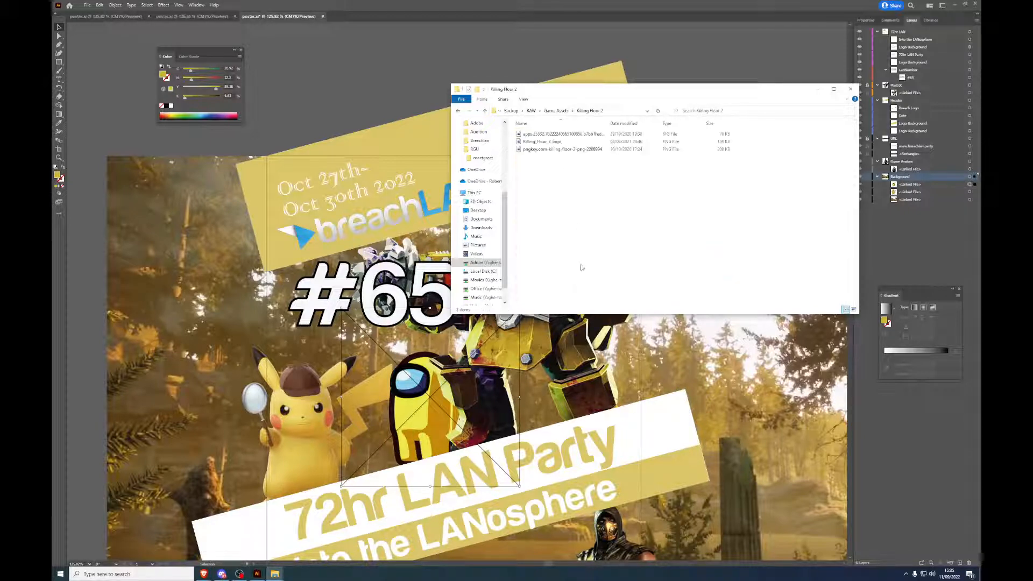
Step: Preview the Killing Floor 2 images at full size and close the viewer
{"action": "double_click", "coordinate": [574, 134]}
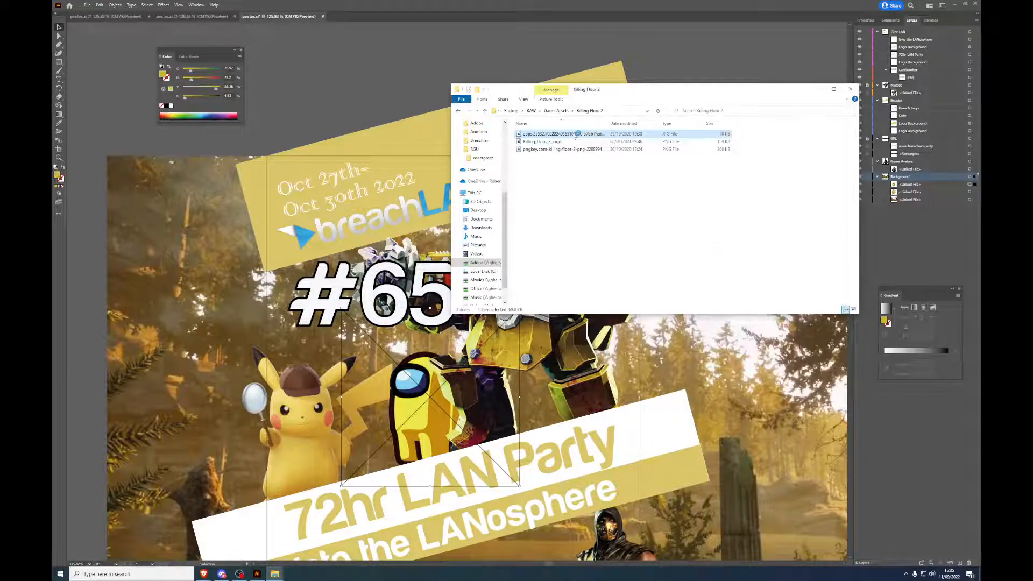
{"action": "key", "text": "Right"}
{"action": "key", "text": "Right"}
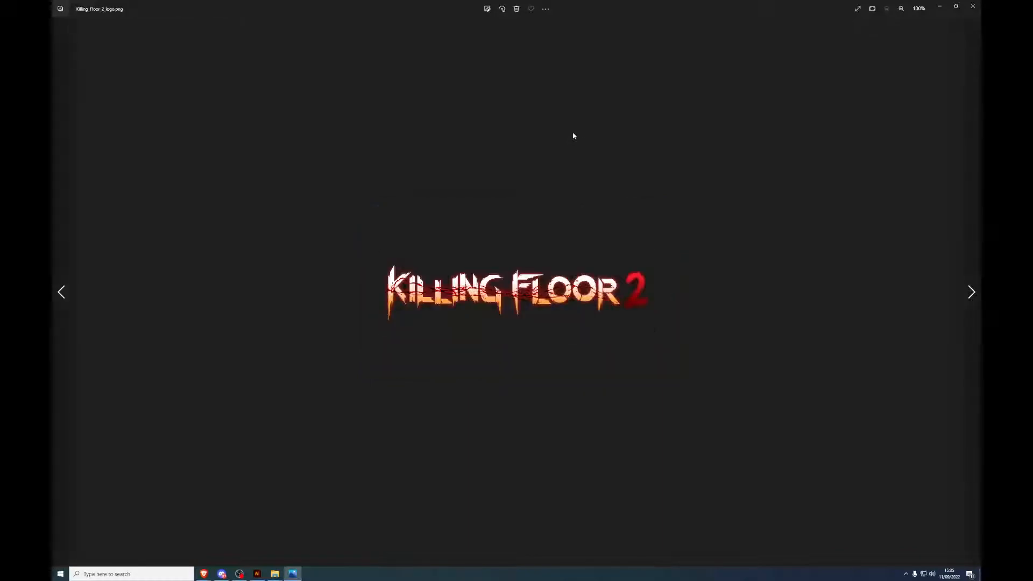
{"action": "left_click", "coordinate": [973, 5]}
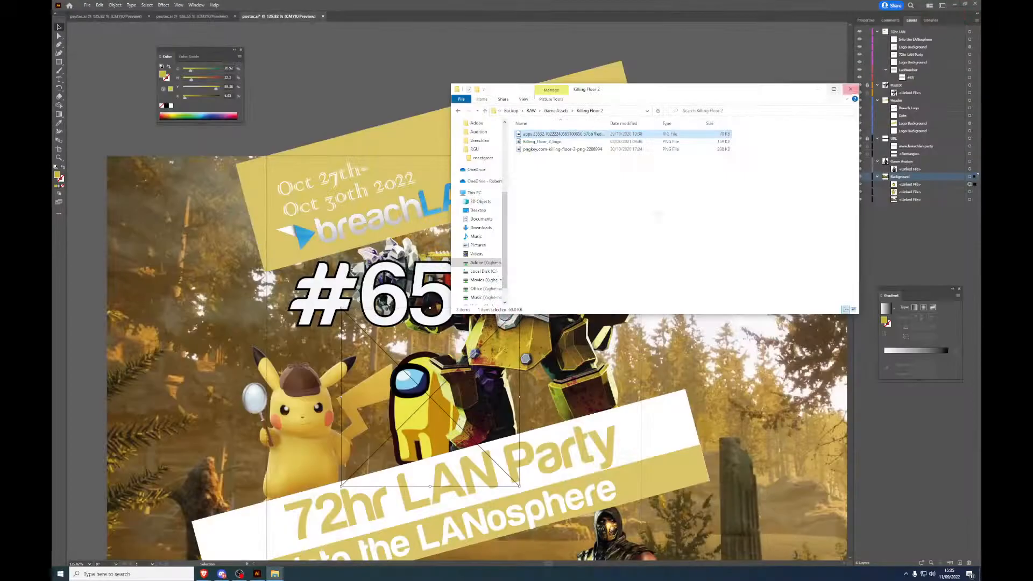
Step: Go back to Game Assets and open the Left 4 Dead 2 folder
{"action": "left_click", "coordinate": [567, 111]}
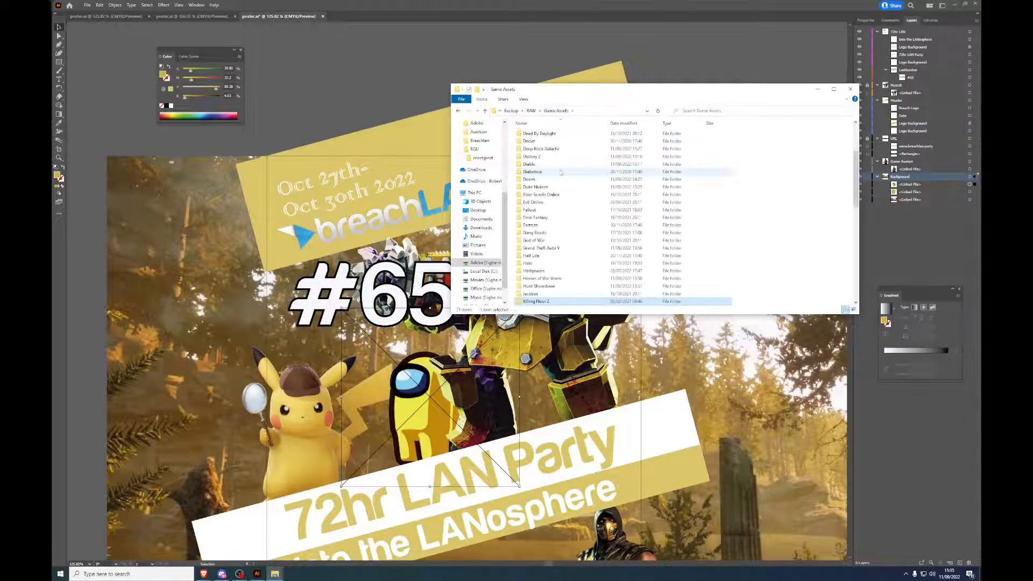
{"action": "key", "text": "Down"}
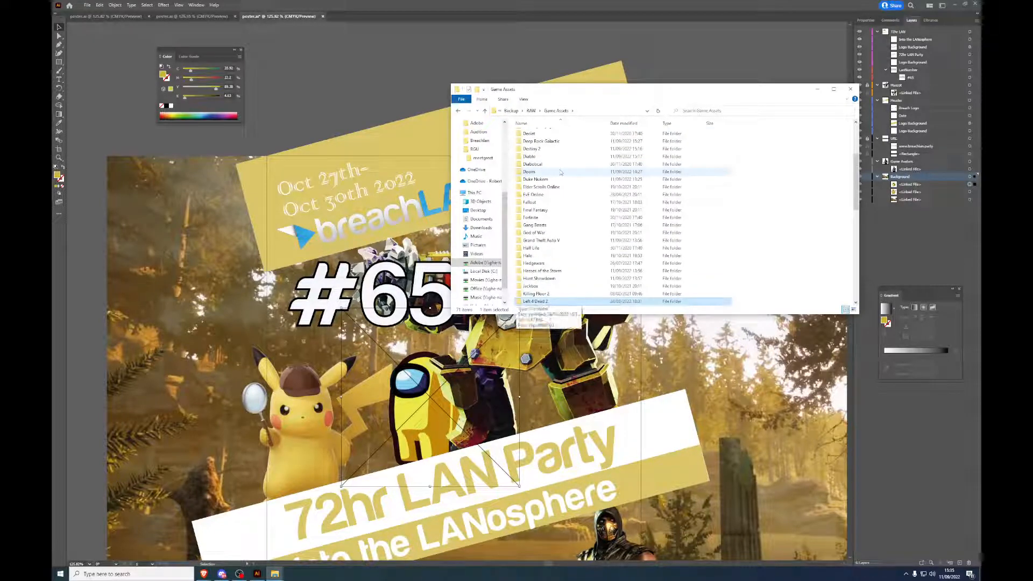
{"action": "key", "text": "Return"}
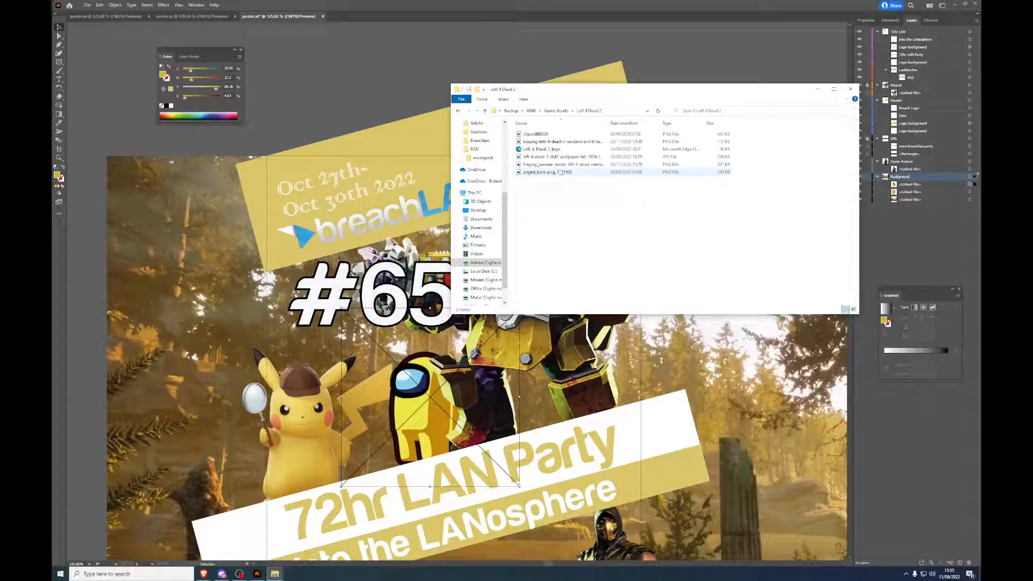
Step: Look through the Left 4 Dead 2 images up to the pngkit_tank picture and close the viewer
{"action": "key", "text": "Down"}
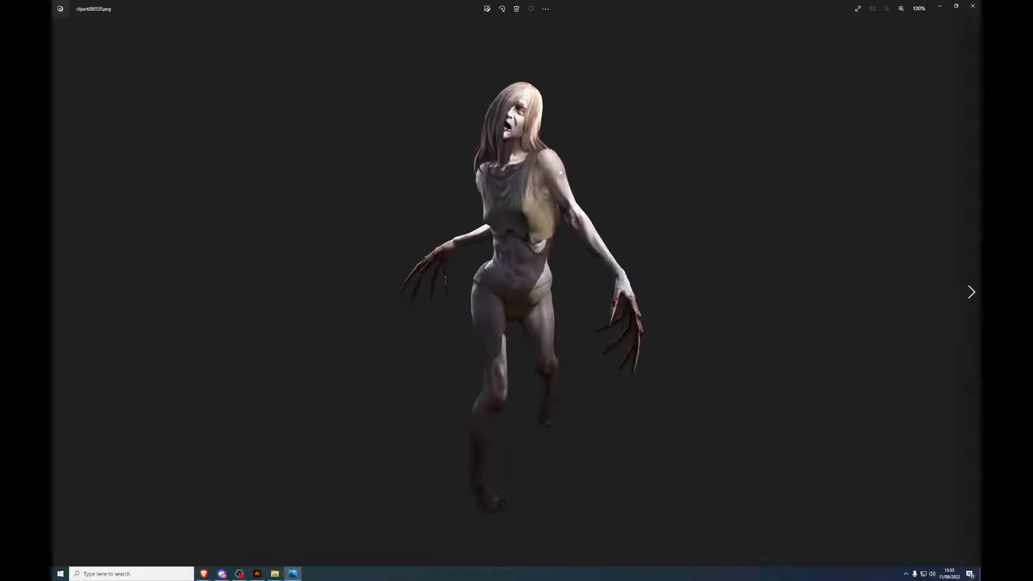
{"action": "key", "text": "Right"}
{"action": "key", "text": "Right"}
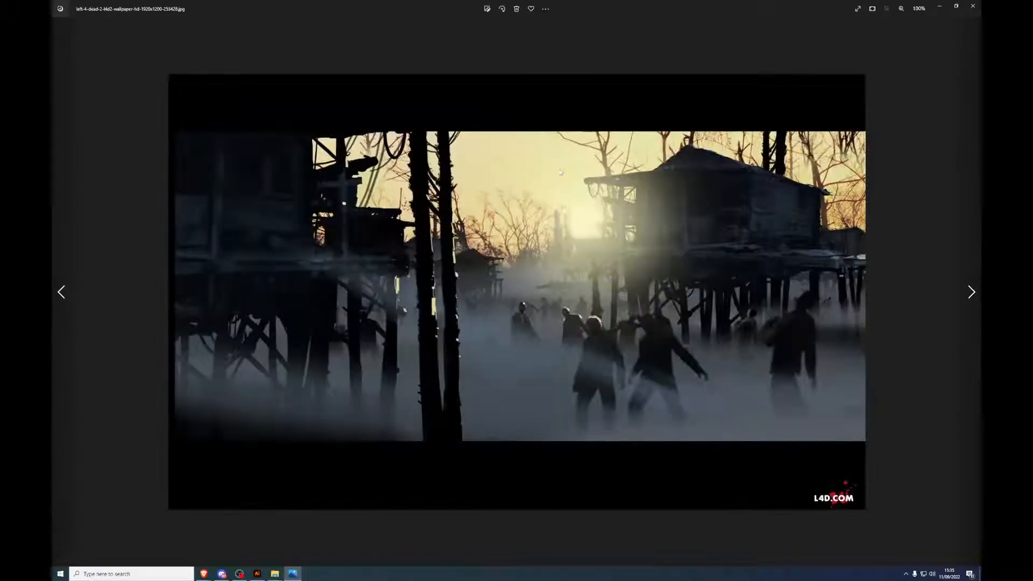
{"action": "key", "text": "Right"}
{"action": "key", "text": "Right"}
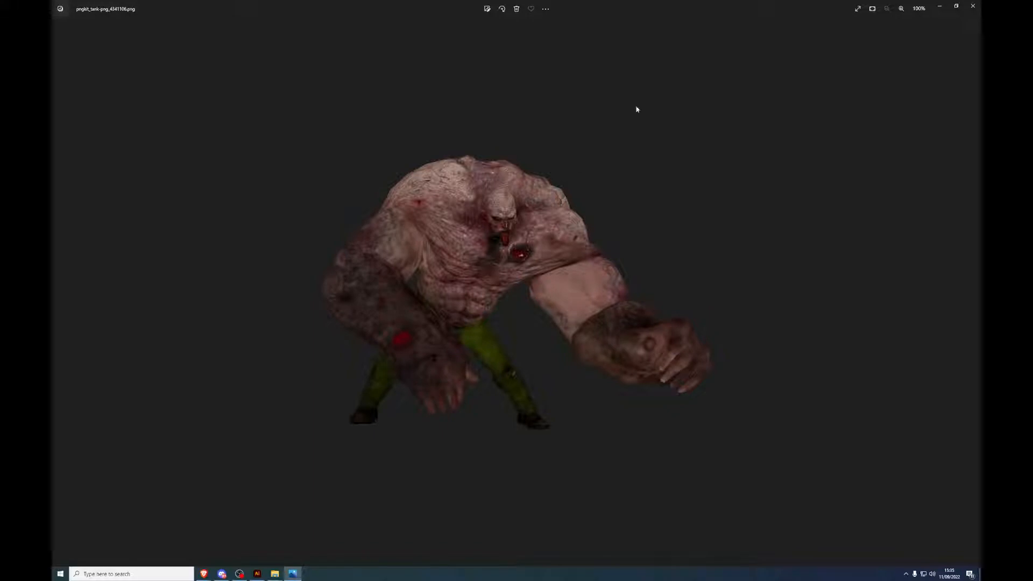
{"action": "left_click", "coordinate": [973, 5]}
{"action": "double_click", "coordinate": [580, 173]}
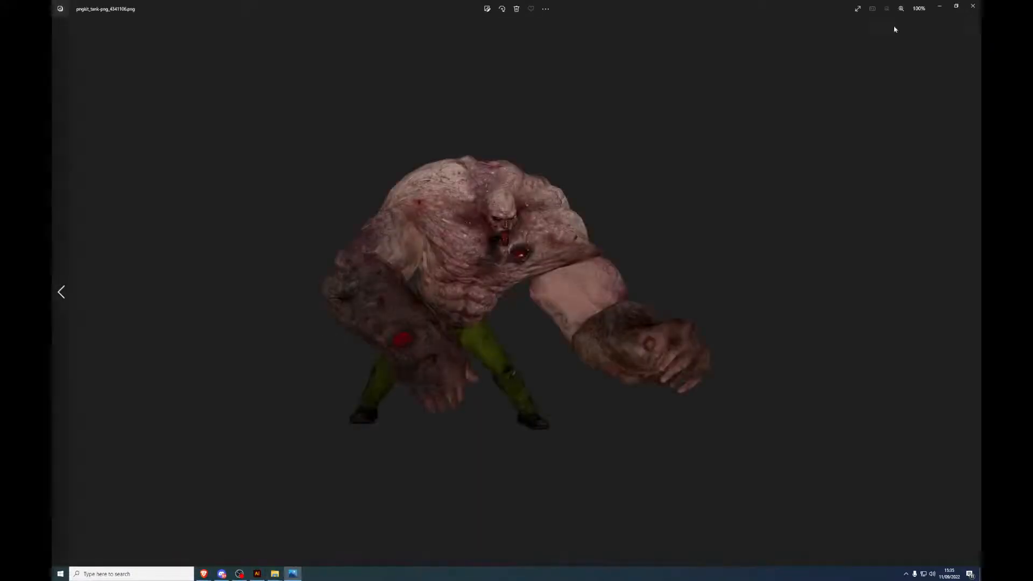
{"action": "left_click", "coordinate": [973, 6]}
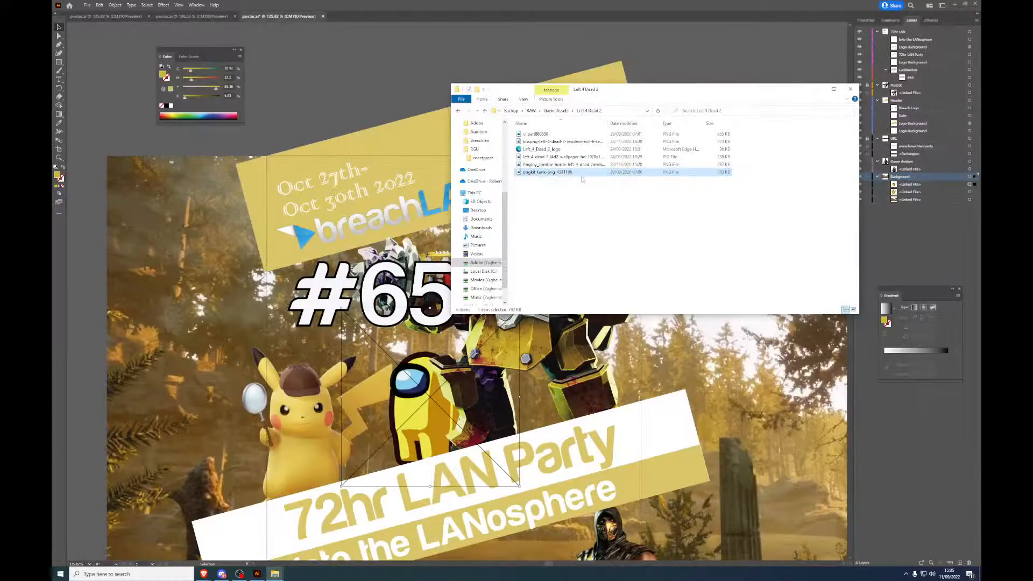
Step: Place the pngkit_tank image onto the poster and transfer it from the Background layer to the Game Avatars layer
{"action": "left_click_drag", "start_coordinate": [582, 175], "coordinate": [322, 270]}
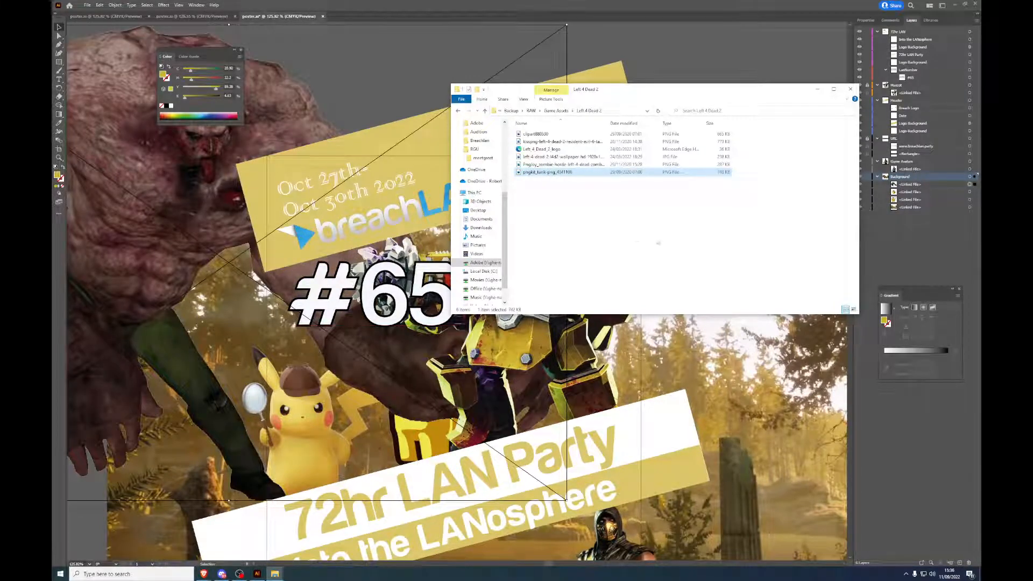
{"action": "left_click", "coordinate": [922, 237]}
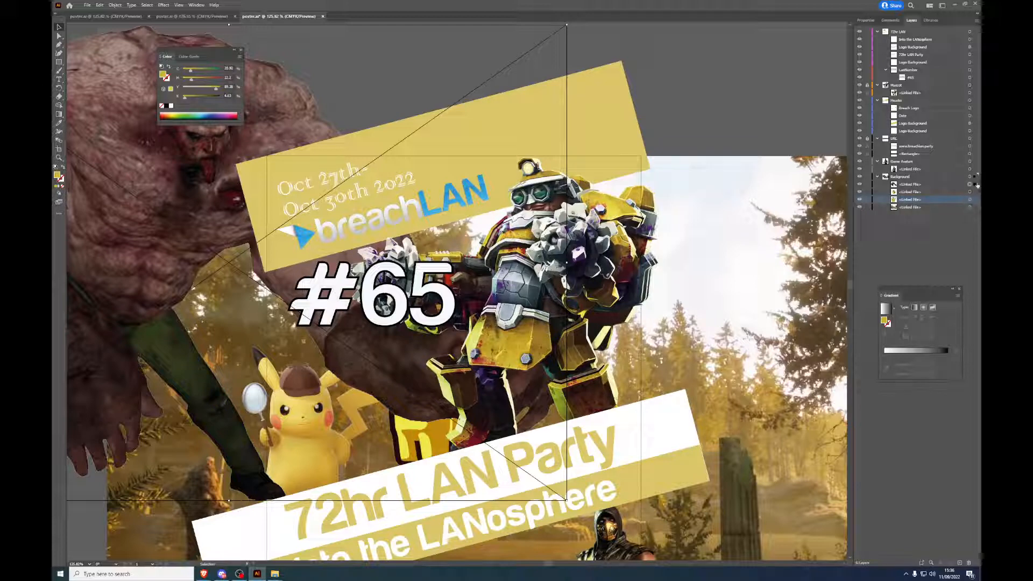
{"action": "left_click_drag", "start_coordinate": [957, 164], "coordinate": [958, 162]}
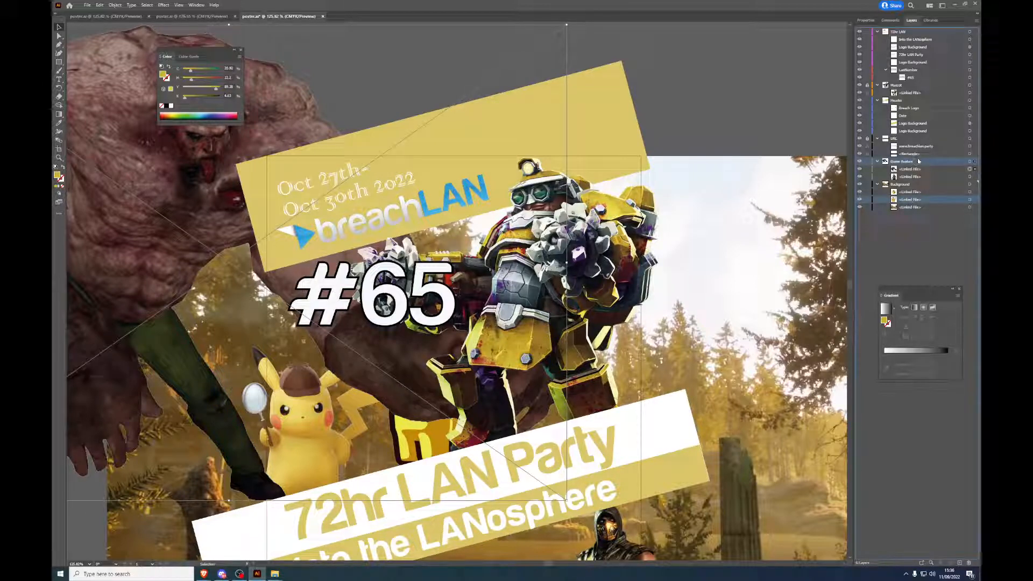
Step: Transfer the yellow Among Us character and Pikachu from the Background layer to the Game Avatars layer
{"action": "left_click", "coordinate": [970, 193]}
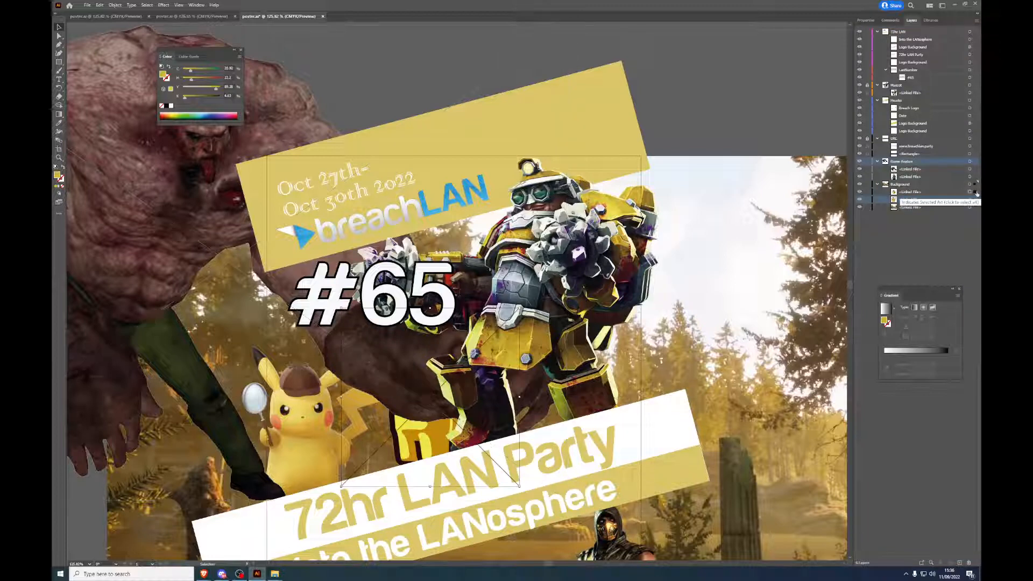
{"action": "left_click_drag", "start_coordinate": [976, 172], "coordinate": [976, 177]}
{"action": "left_click", "coordinate": [975, 200]}
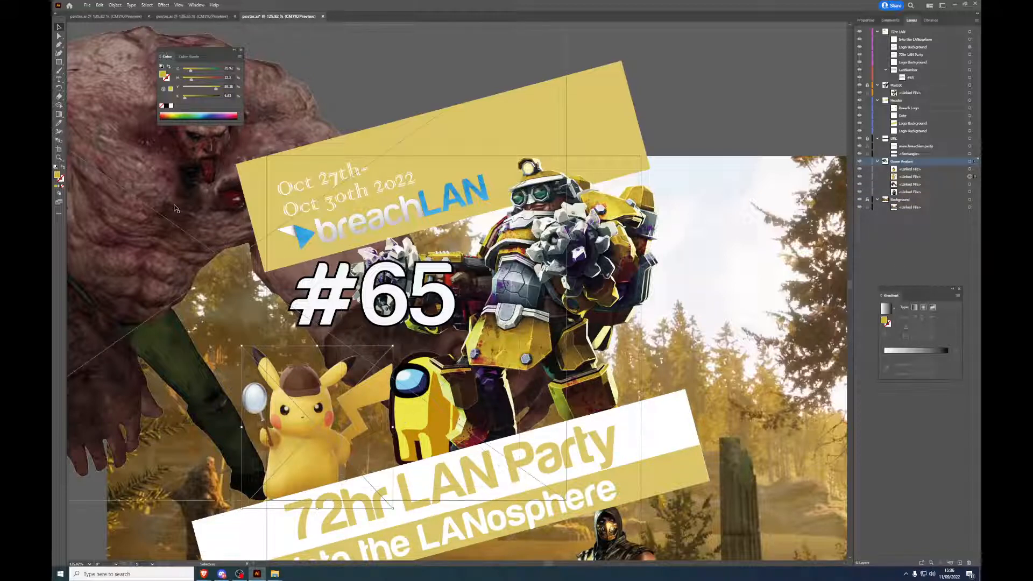
Step: Scale the tank zombie down and position it below the 72hr LAN Party banner beside the hooded ninja, behind the web address strip
{"action": "left_click_drag", "start_coordinate": [135, 214], "coordinate": [248, 443]}
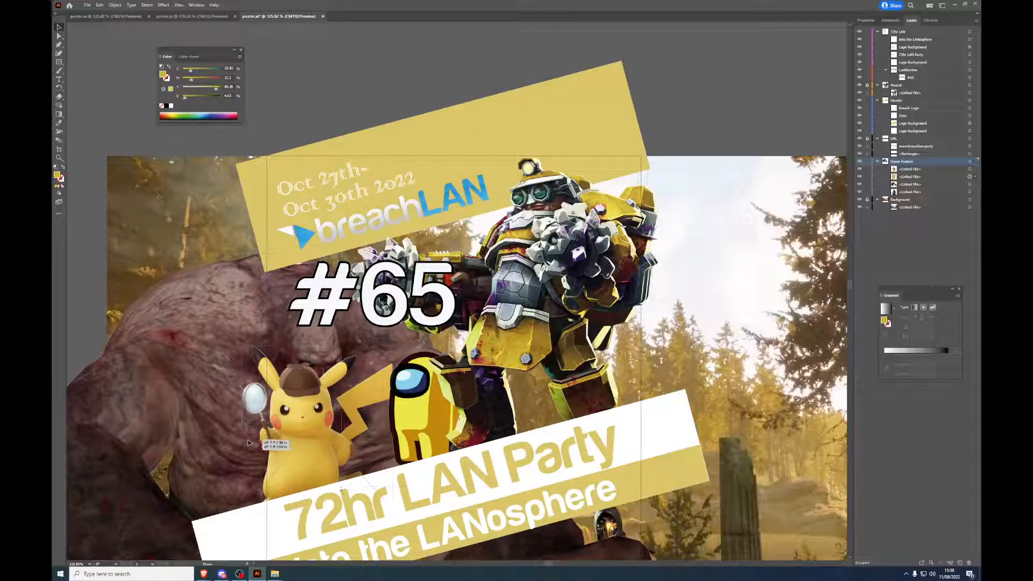
{"action": "scroll", "coordinate": [312, 245], "scroll_direction": "down", "scroll_amount": 6}
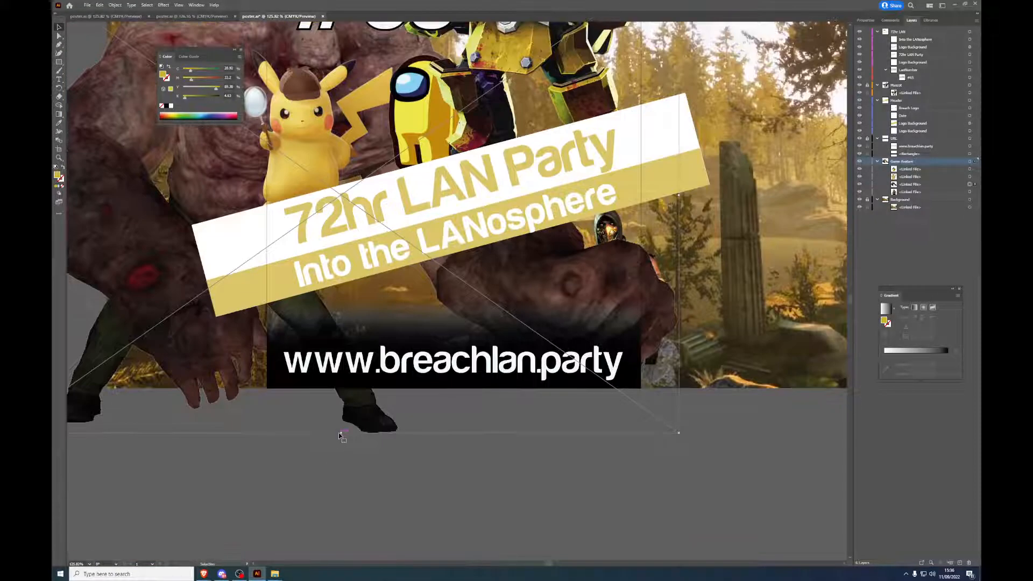
{"action": "left_click_drag", "start_coordinate": [339, 434], "coordinate": [503, 296]}
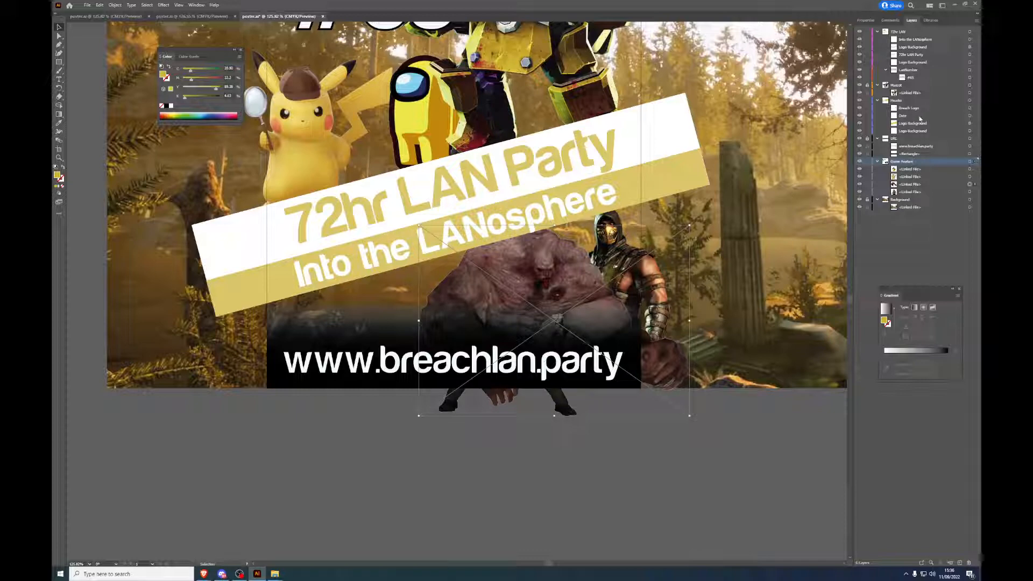
Step: Unlock the Background and Mascot layers and embed all linked images from the Game Avatars, Mascot and Background layers
{"action": "left_click", "coordinate": [977, 184]}
{"action": "left_click", "coordinate": [976, 184], "text": "shift"}
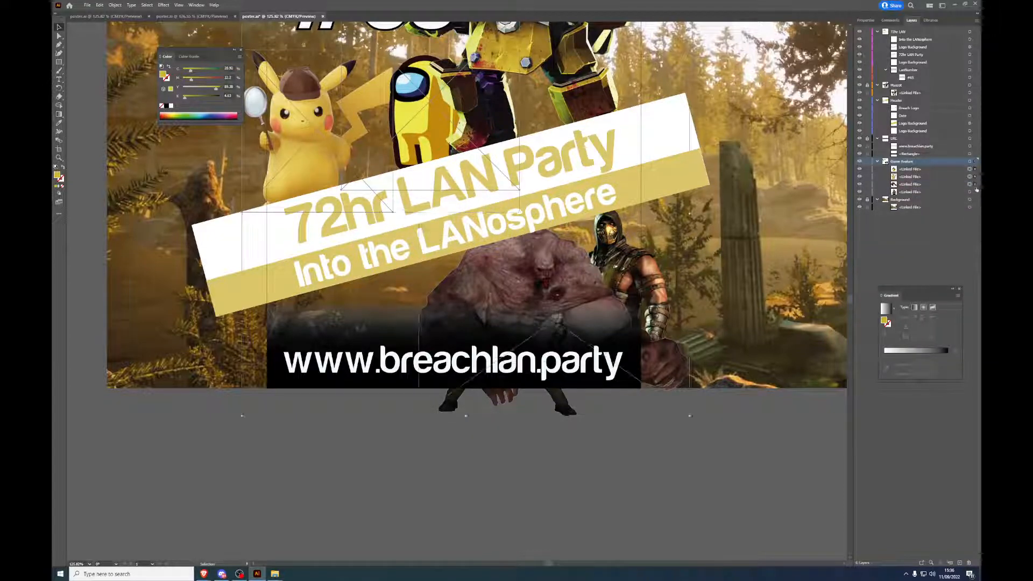
{"action": "left_click", "coordinate": [977, 192], "text": "shift"}
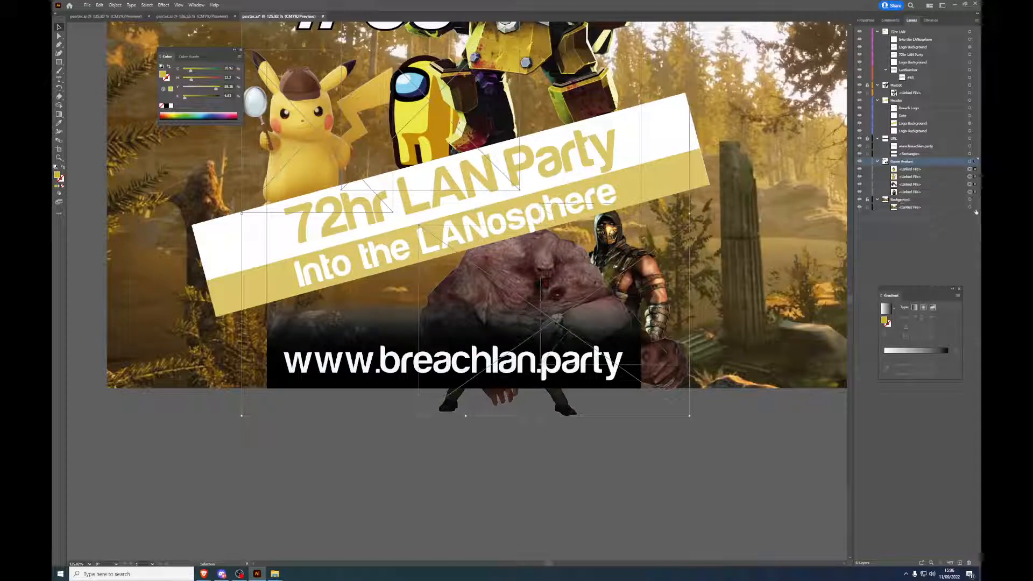
{"action": "left_click", "coordinate": [867, 201]}
{"action": "left_click", "coordinate": [867, 85]}
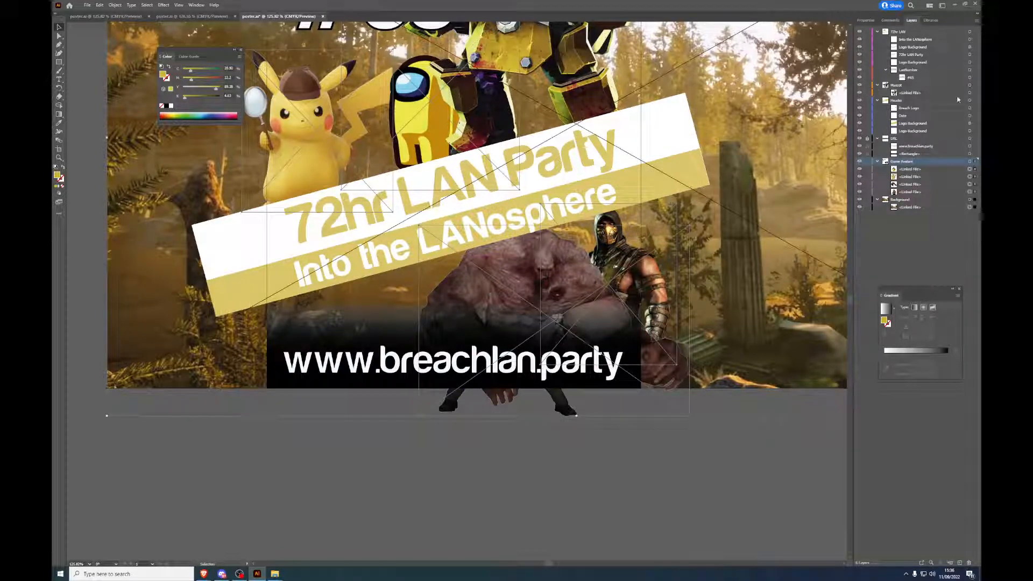
{"action": "left_click", "coordinate": [866, 20]}
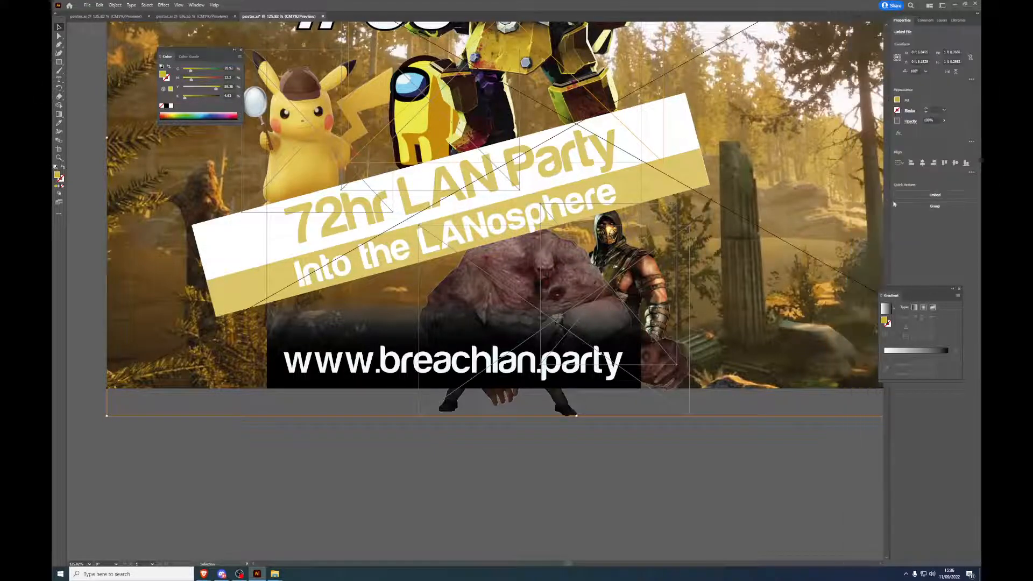
{"action": "left_click", "coordinate": [935, 195]}
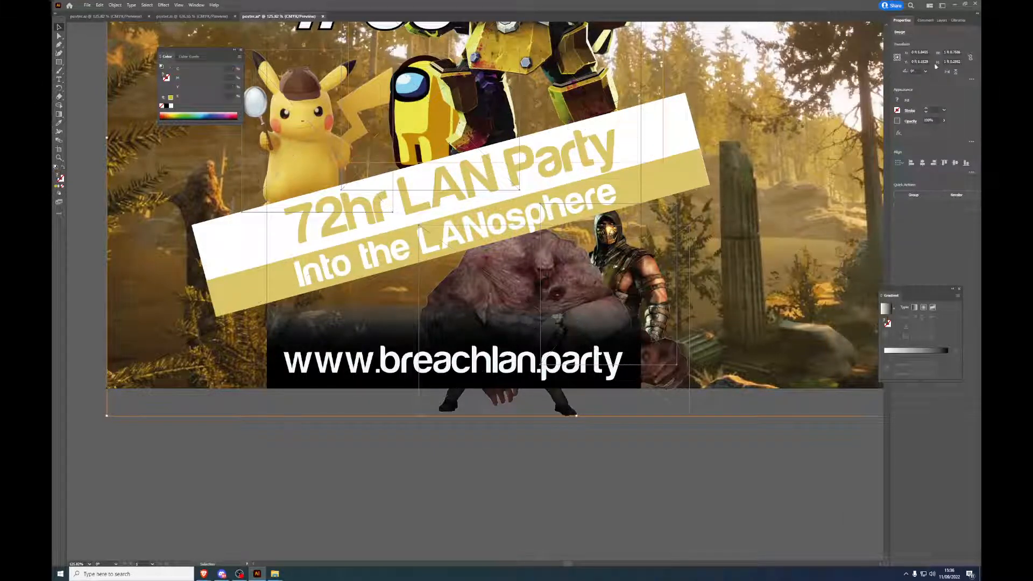
{"action": "left_click", "coordinate": [942, 20]}
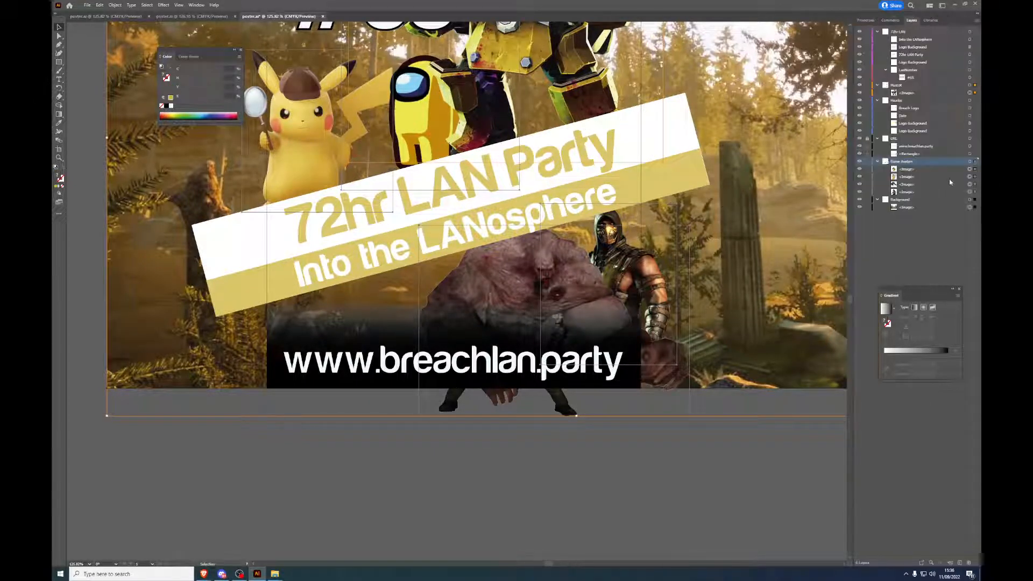
Step: Rename the two upper images in the Game Avatars layer as Pikachu and Among Us to match their characters
{"action": "double_click", "coordinate": [909, 177]}
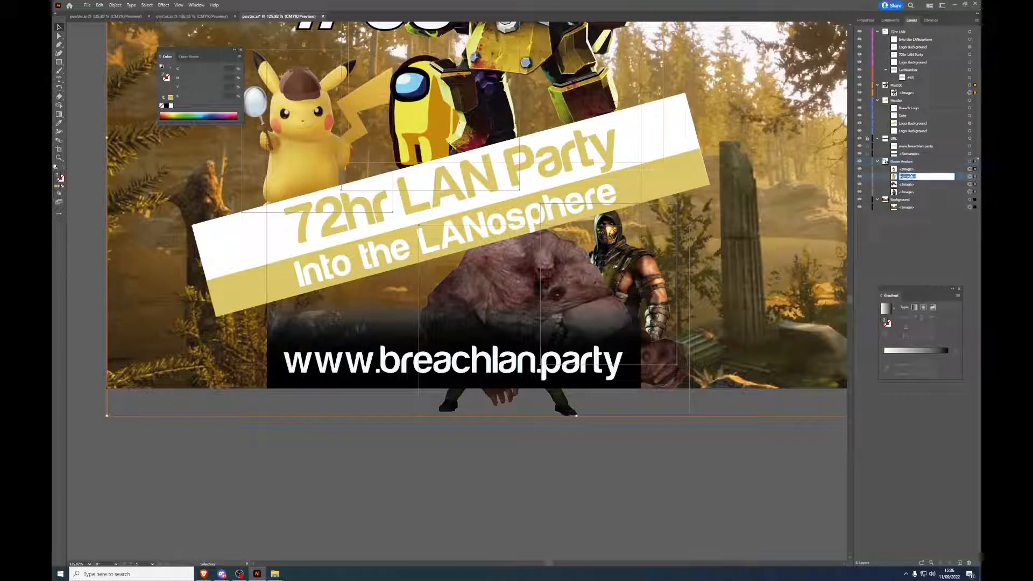
{"action": "type", "text": "Pikachu"}
{"action": "key", "text": "Return"}
{"action": "double_click", "coordinate": [908, 169]}
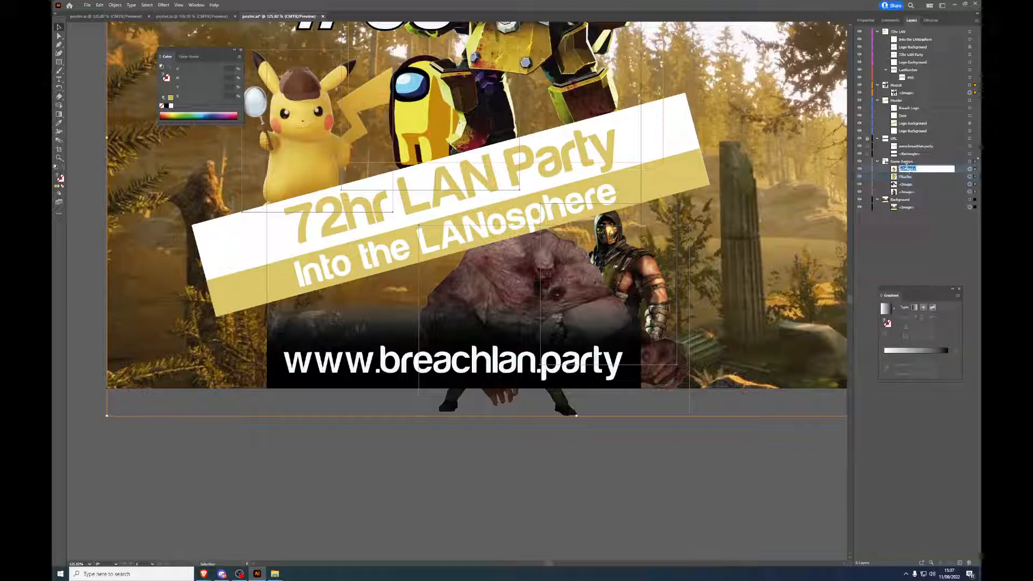
{"action": "type", "text": "Among Us"}
{"action": "key", "text": "Return"}
Step: Rename the tank zombie image as L4D Tank and the hooded ninja image as Scorpion
{"action": "double_click", "coordinate": [909, 185]}
{"action": "type", "text": "Tank"}
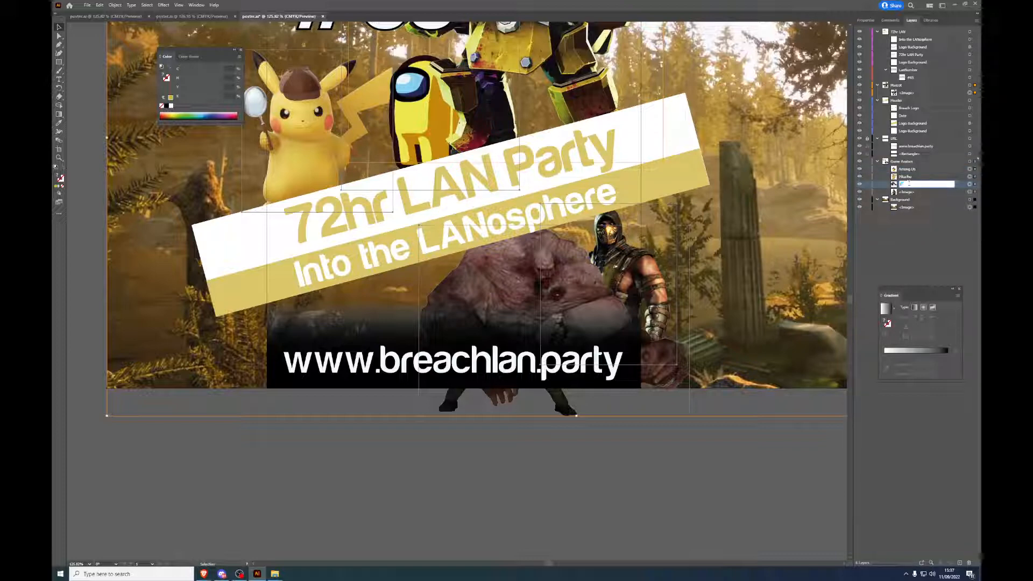
{"action": "key", "text": "Return"}
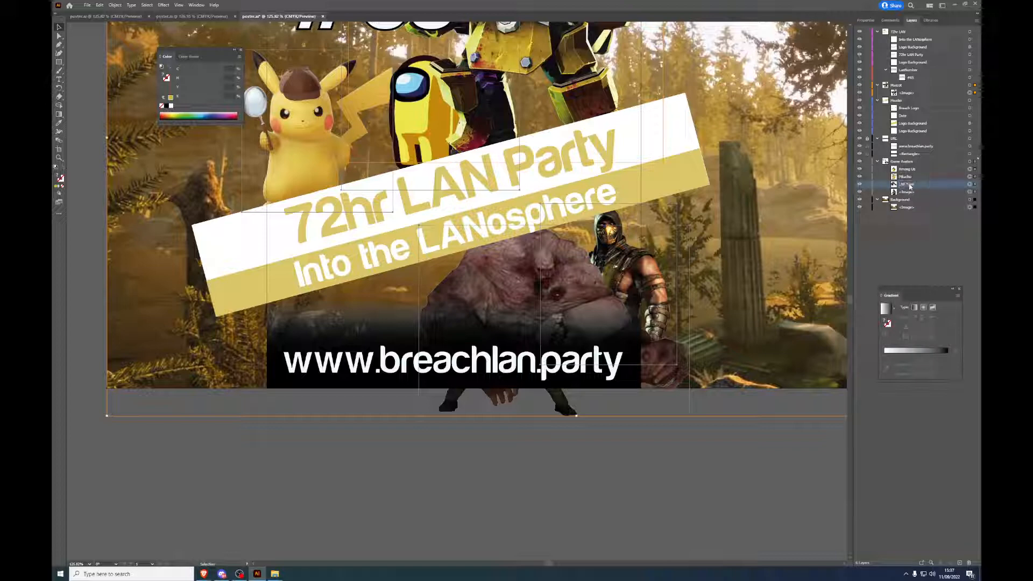
{"action": "double_click", "coordinate": [907, 192]}
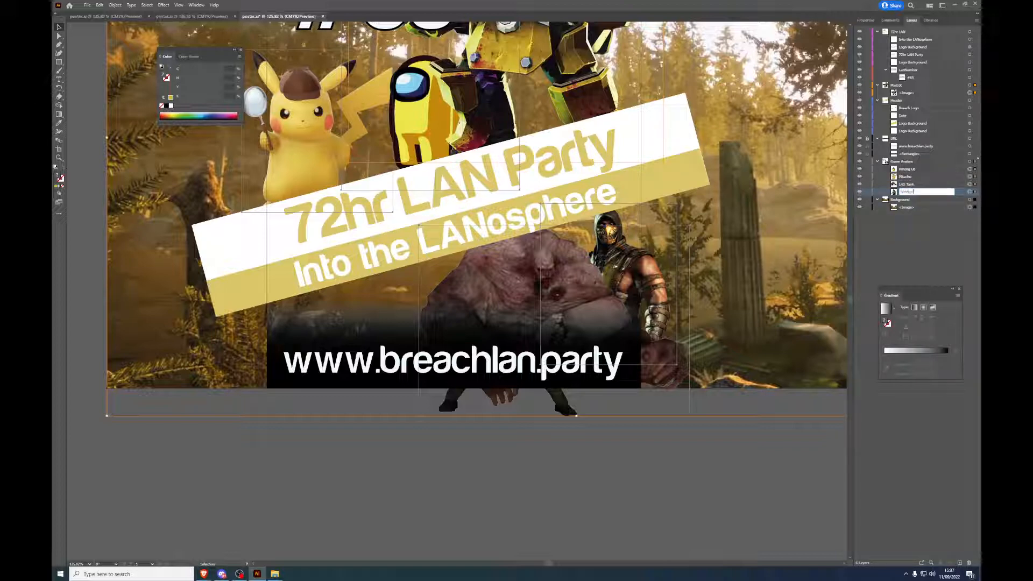
{"action": "key", "text": "Return"}
Step: Rename the image in the Mascot layer as DRG Driller and deselect all artwork
{"action": "double_click", "coordinate": [918, 208]}
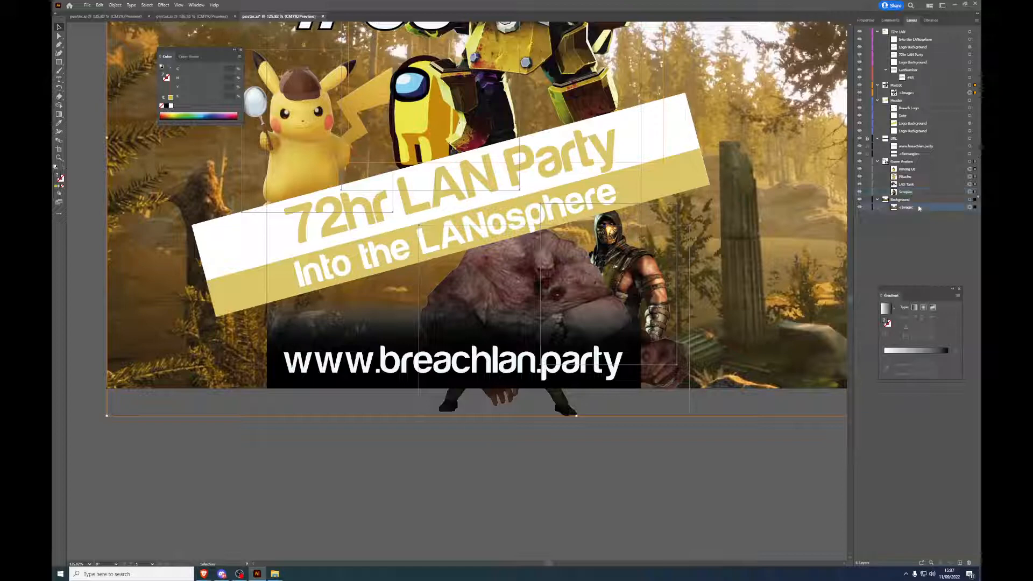
{"action": "left_click", "coordinate": [576, 410]}
{"action": "double_click", "coordinate": [942, 94]}
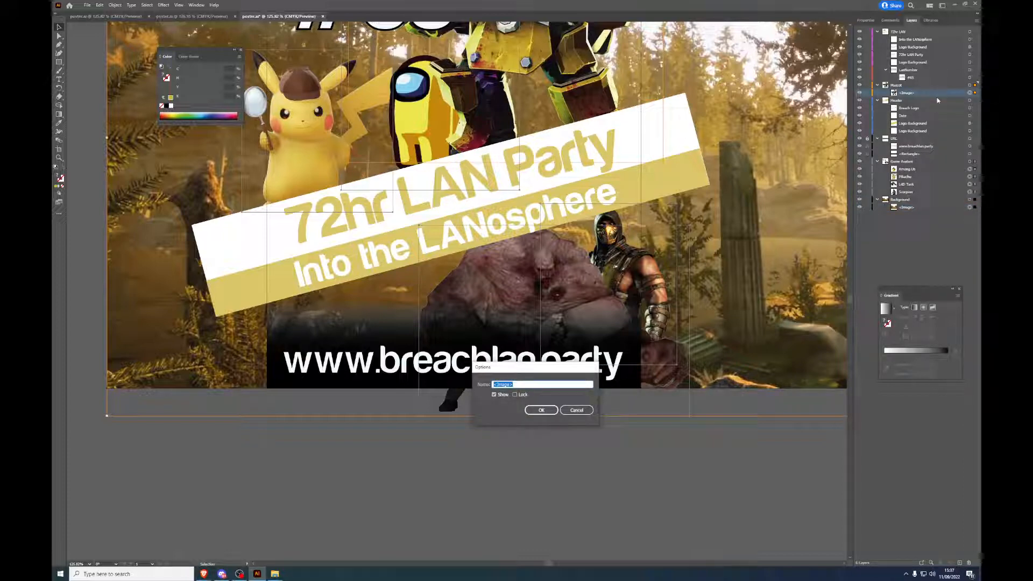
{"action": "type", "text": "DRG Driller"}
{"action": "key", "text": "Return"}
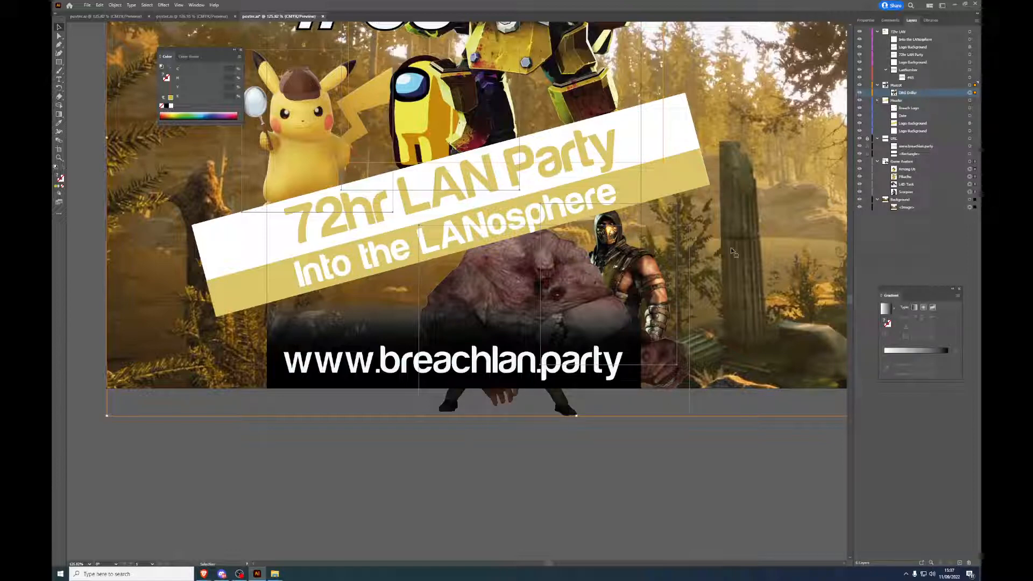
{"action": "left_click", "coordinate": [646, 472]}
Step: Compare the poster with the earlier #64 and #63 poster documents and return to the #65 poster
{"action": "left_click_drag", "start_coordinate": [572, 323], "coordinate": [623, 428]}
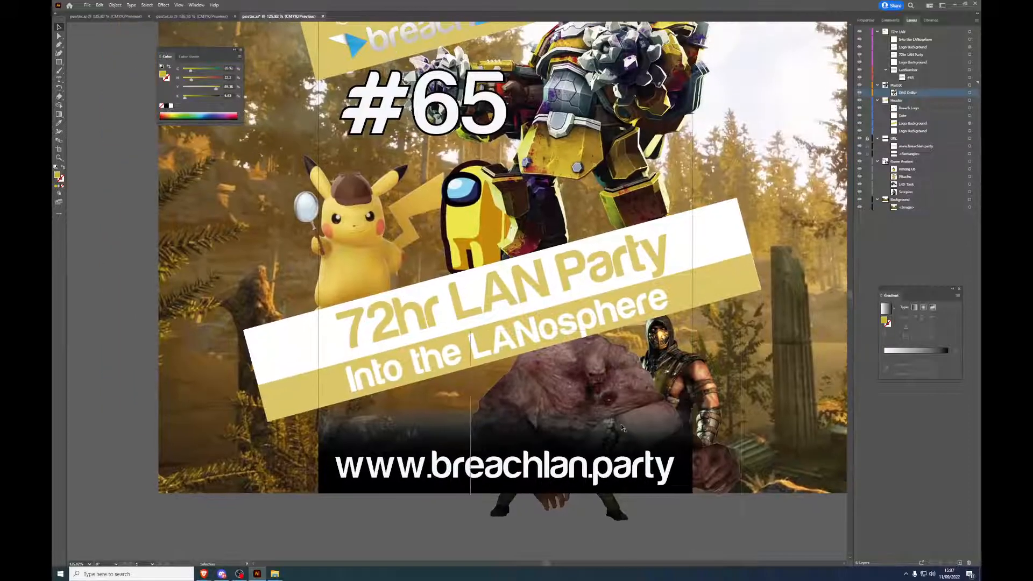
{"action": "scroll", "coordinate": [464, 271], "scroll_direction": "up", "scroll_amount": 3}
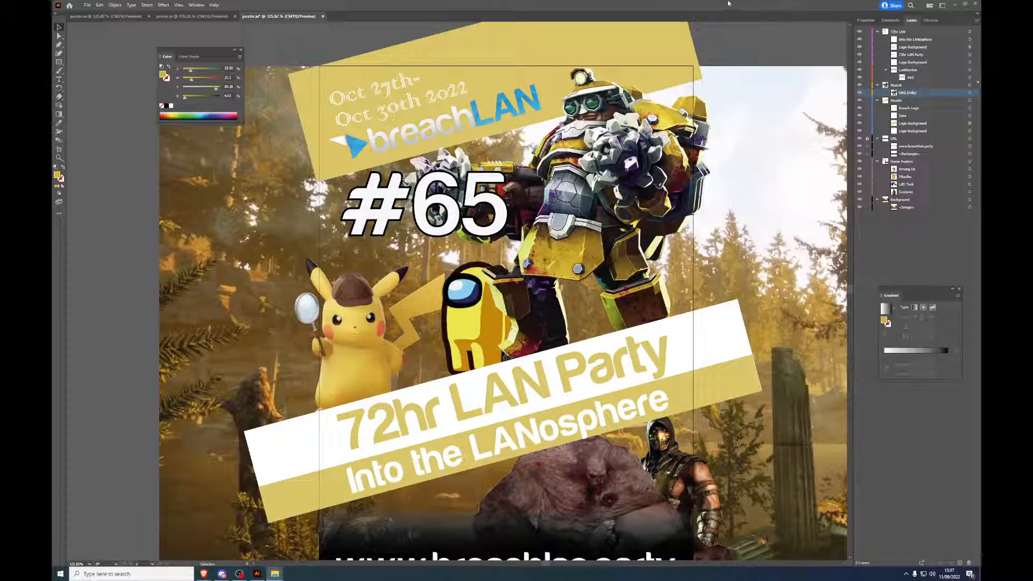
{"action": "left_click", "coordinate": [212, 18]}
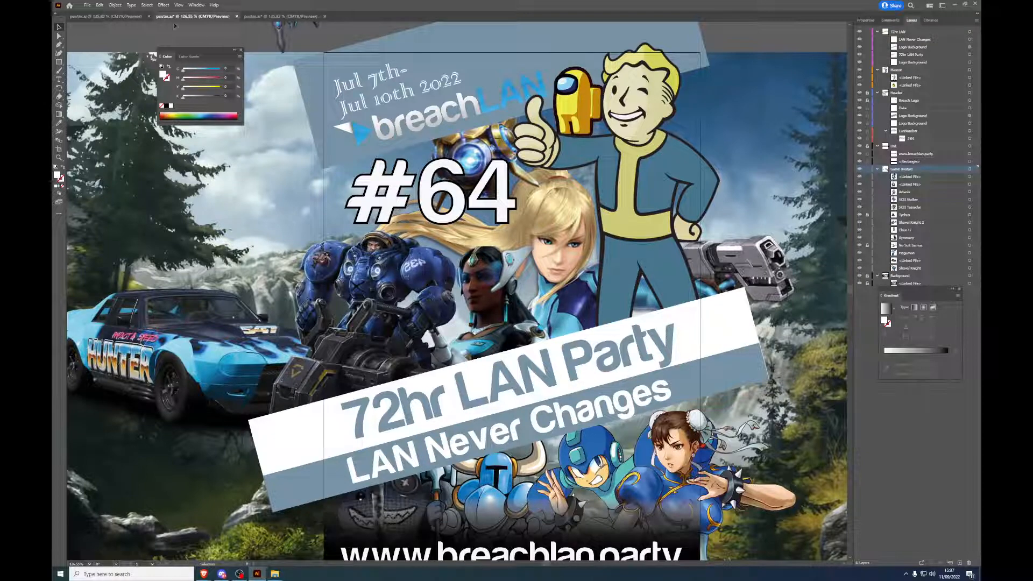
{"action": "left_click", "coordinate": [108, 16]}
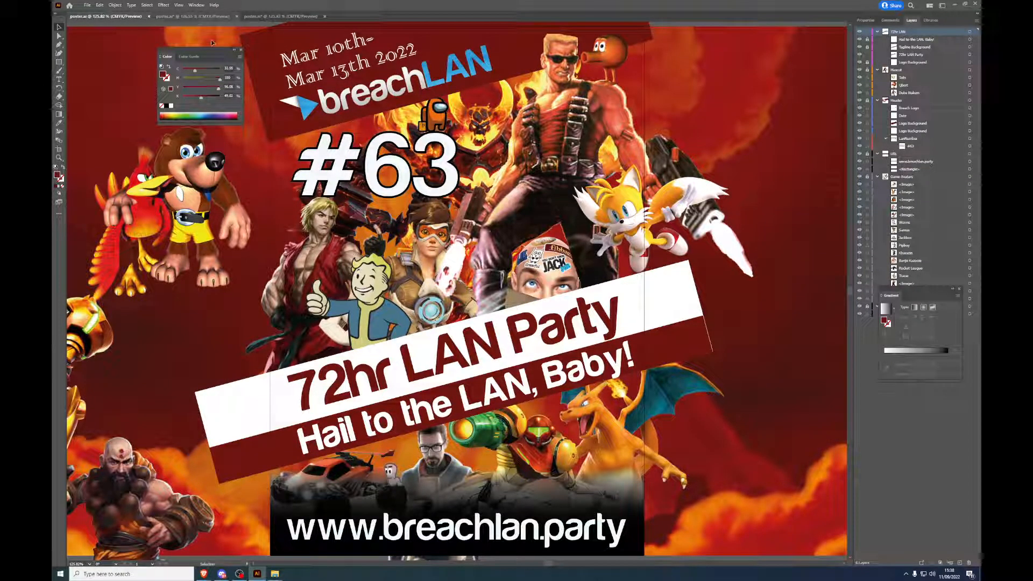
{"action": "left_click", "coordinate": [195, 16]}
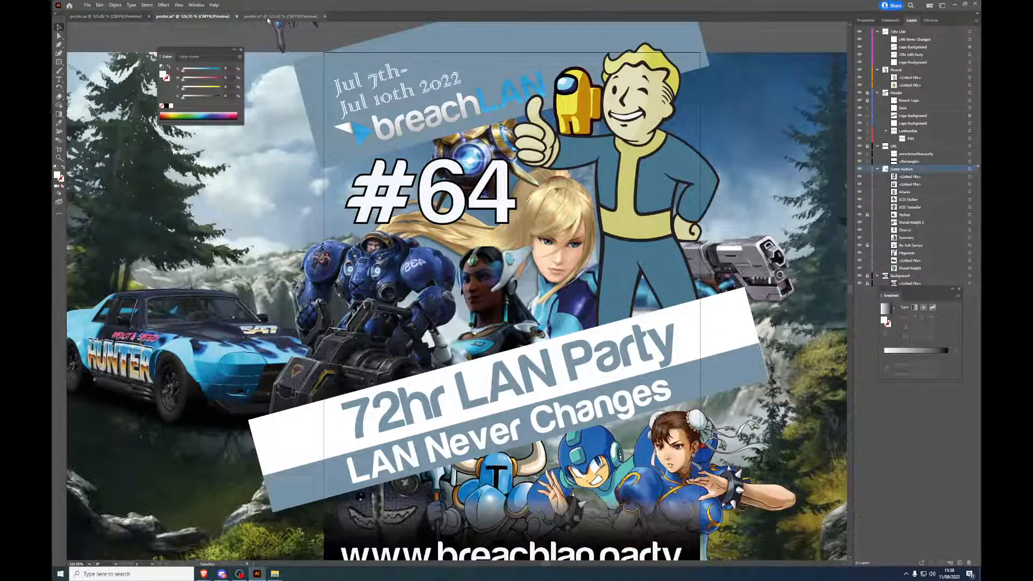
{"action": "left_click", "coordinate": [268, 17]}
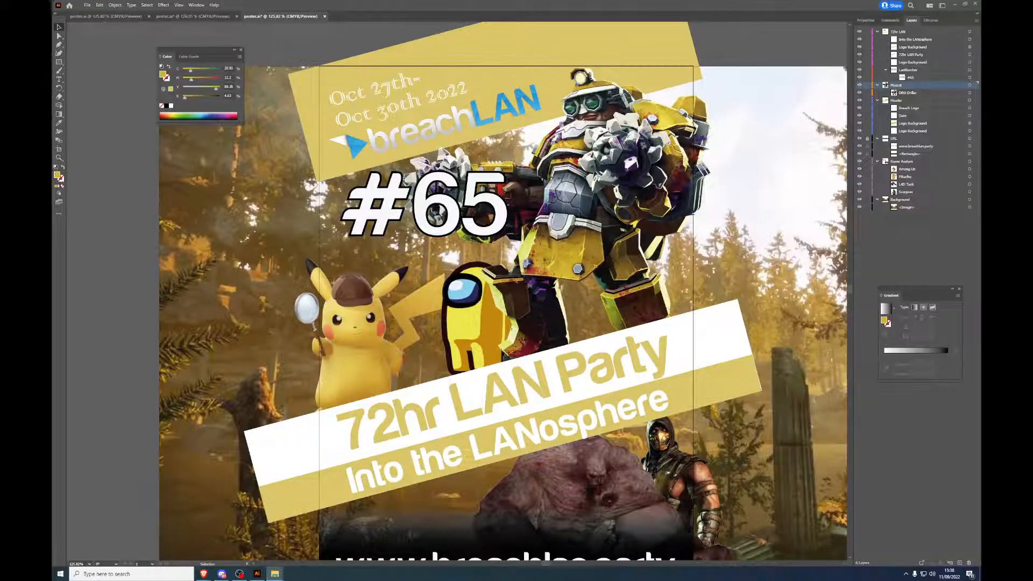
Step: Preview the image in the Final Fantasy folder of Game Assets and return to the Game Assets folder
{"action": "left_click_drag", "start_coordinate": [981, 63], "coordinate": [599, 64]}
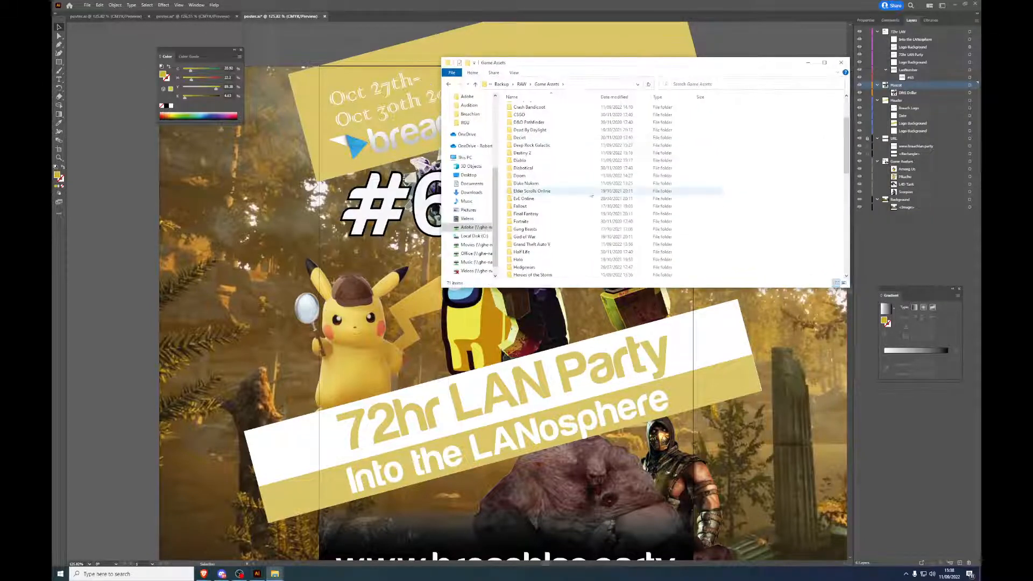
{"action": "double_click", "coordinate": [562, 214]}
{"action": "double_click", "coordinate": [560, 107]}
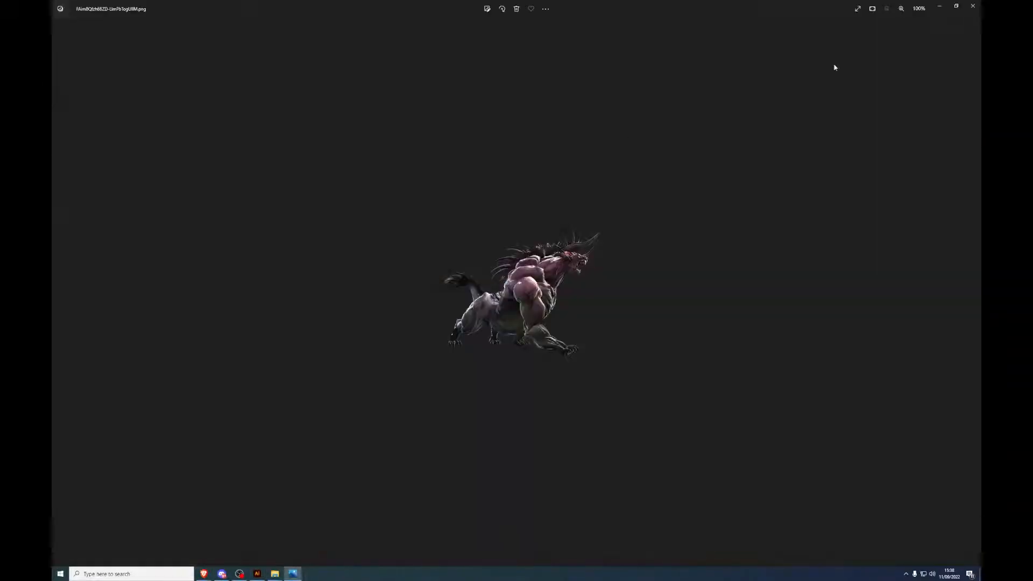
{"action": "left_click", "coordinate": [973, 6]}
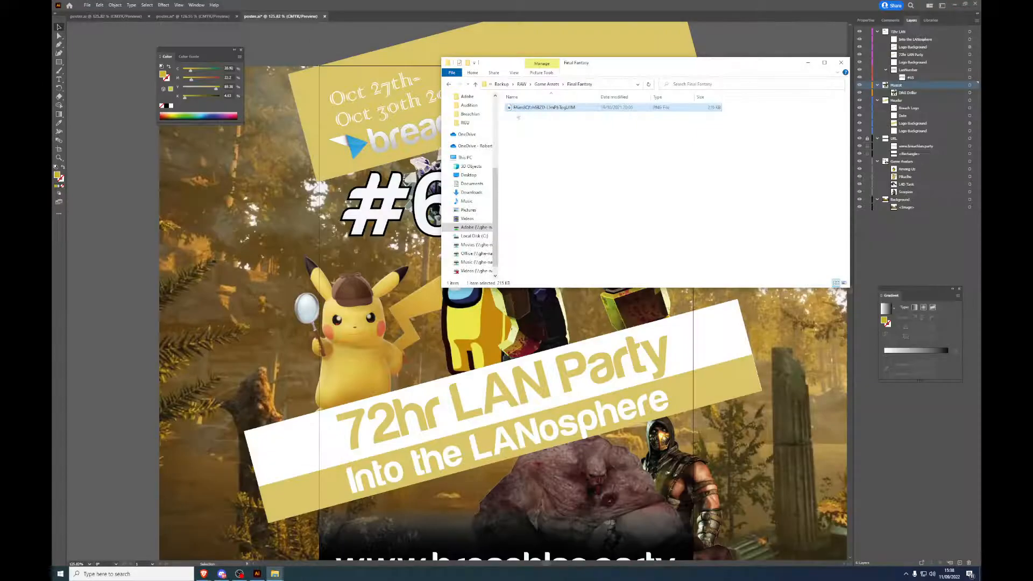
{"action": "left_click", "coordinate": [449, 84]}
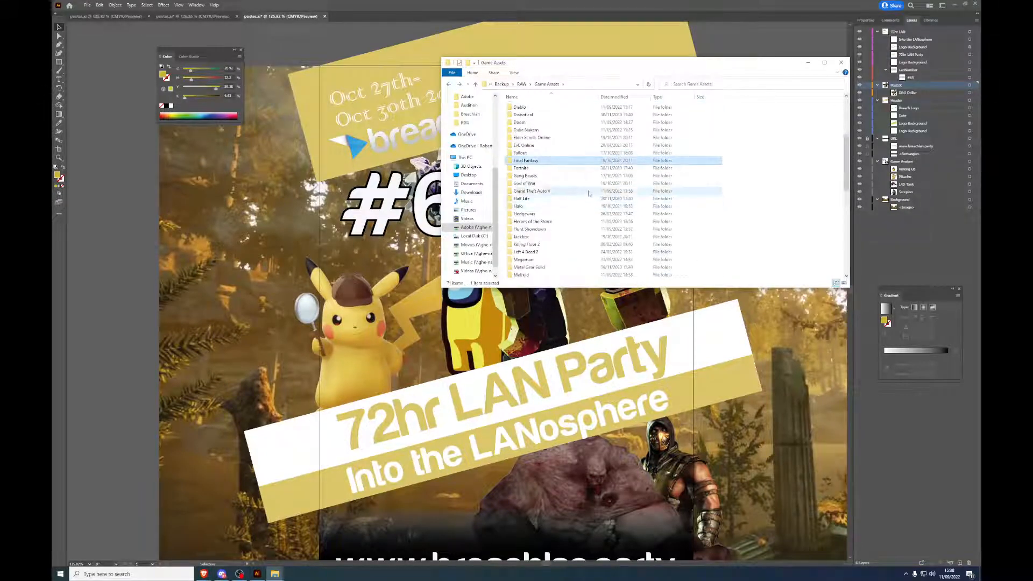
Step: Preview the picture in the Gang Beasts folder and place it over the poster's left edge beside Pikachu
{"action": "double_click", "coordinate": [579, 177]}
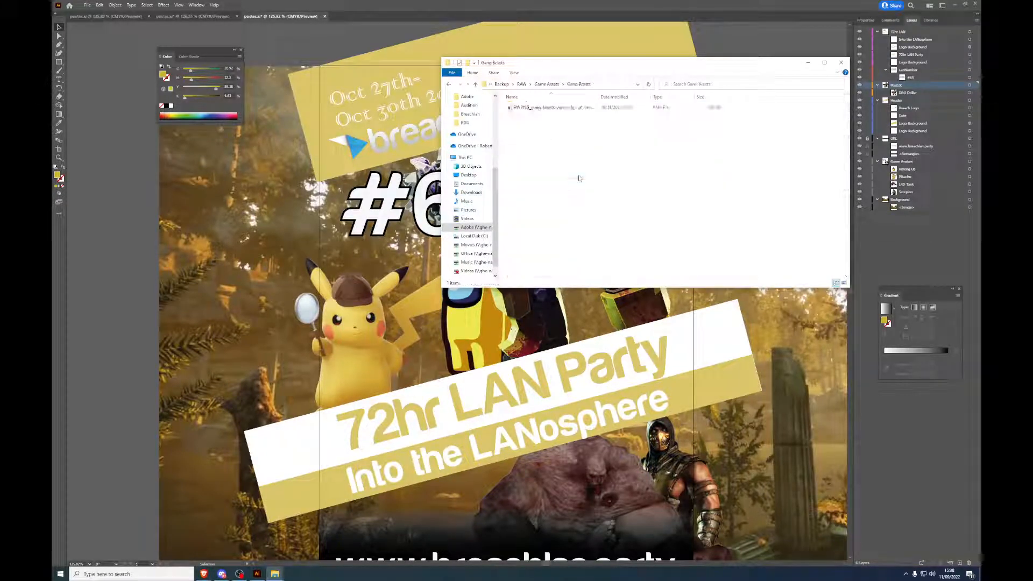
{"action": "double_click", "coordinate": [576, 108]}
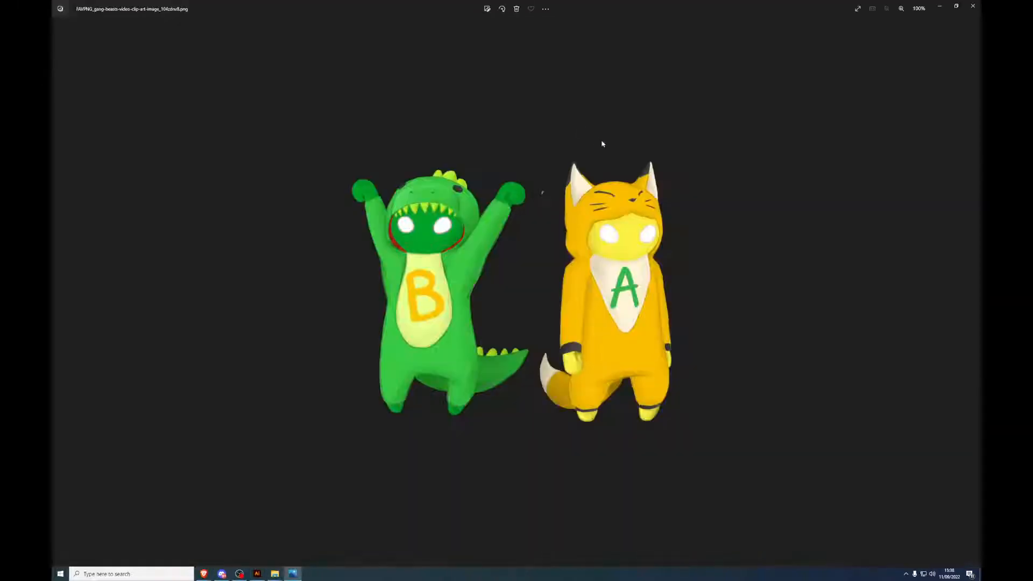
{"action": "left_click", "coordinate": [974, 5]}
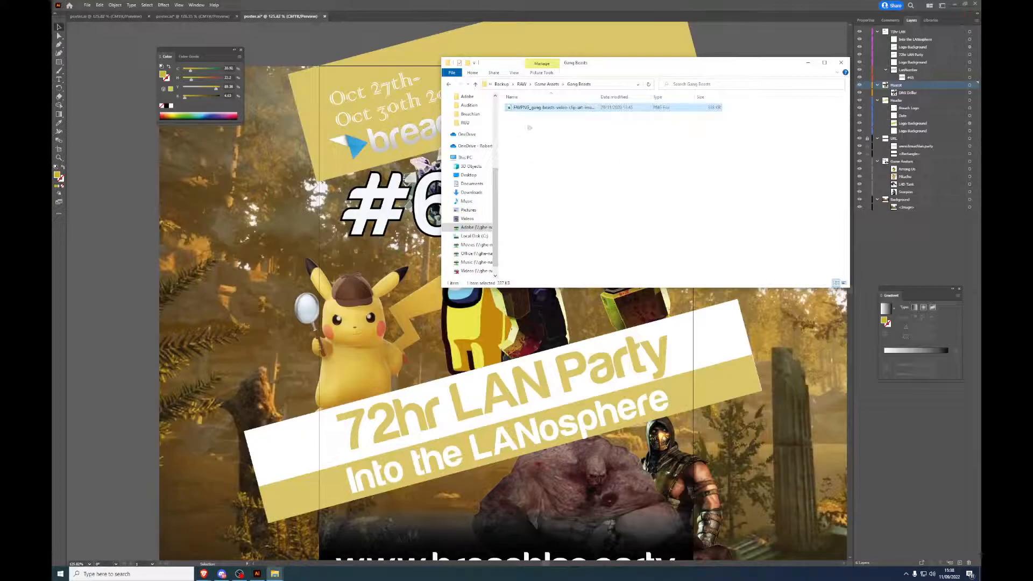
{"action": "left_click_drag", "start_coordinate": [538, 107], "coordinate": [172, 253]}
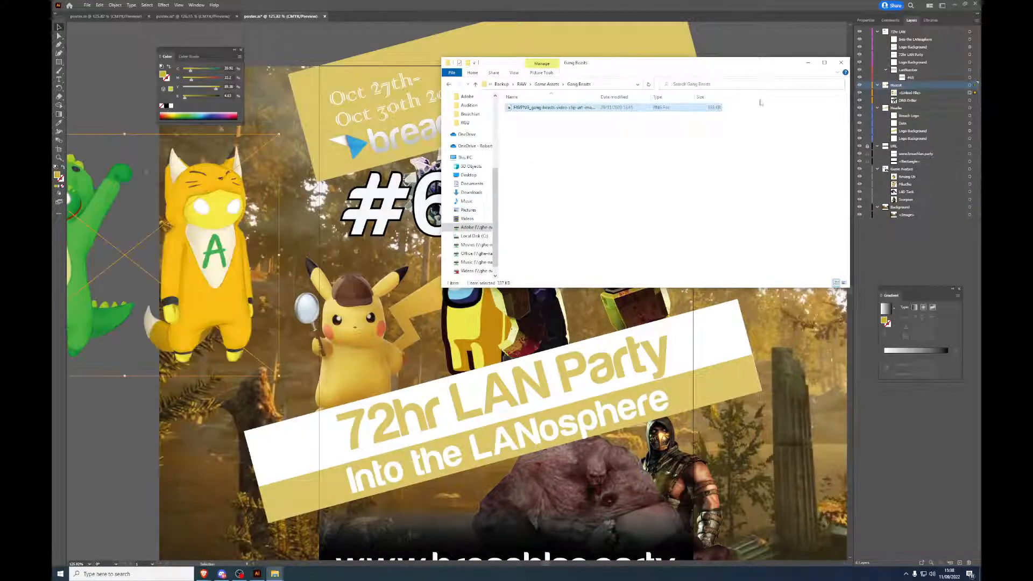
Step: Transfer the Gang Beasts image from the Mascot layer to the Game Avatars layer and lock the Mascot layer
{"action": "left_click", "coordinate": [974, 95]}
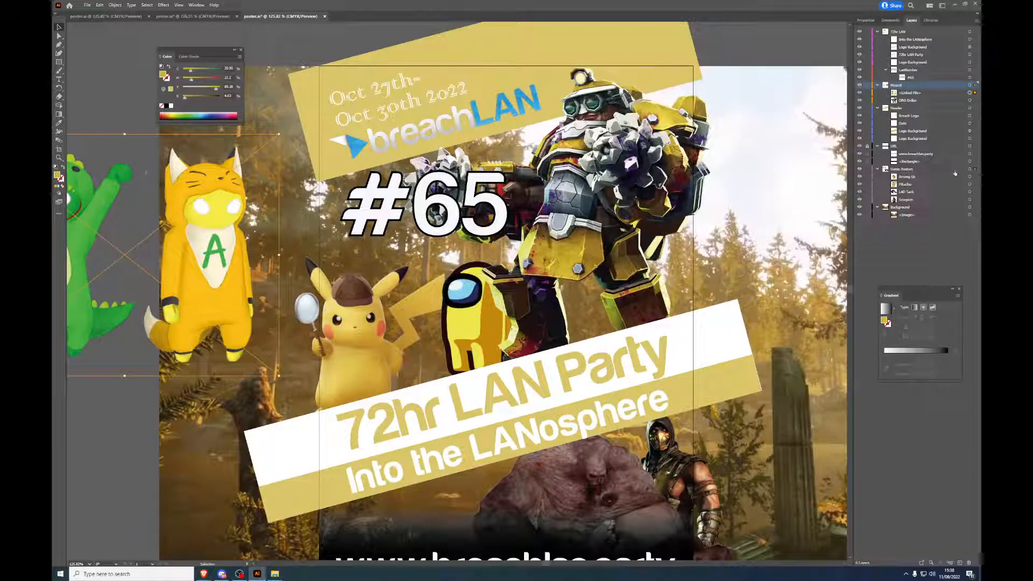
{"action": "left_click_drag", "start_coordinate": [952, 182], "coordinate": [951, 174]}
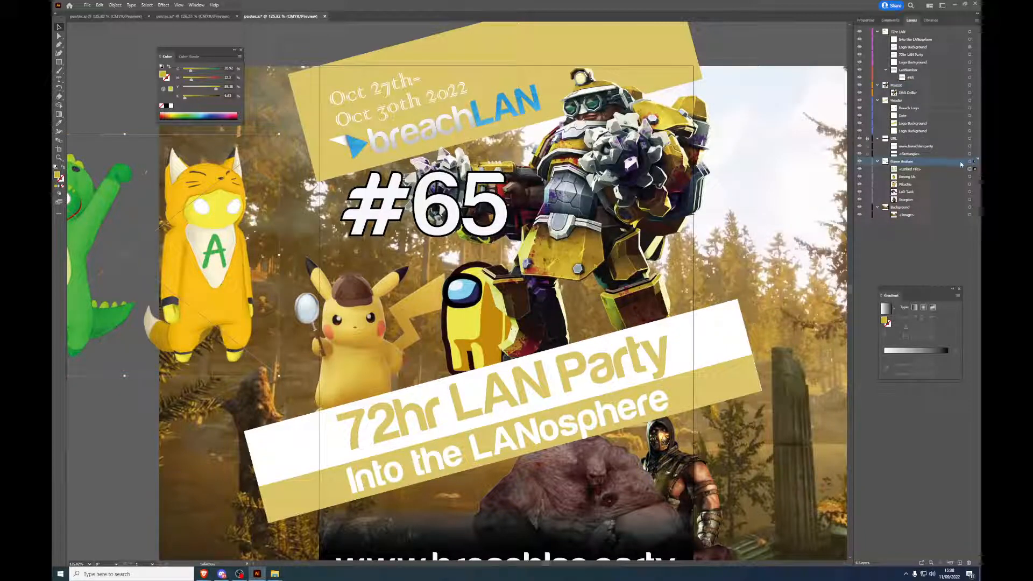
{"action": "left_click", "coordinate": [867, 85]}
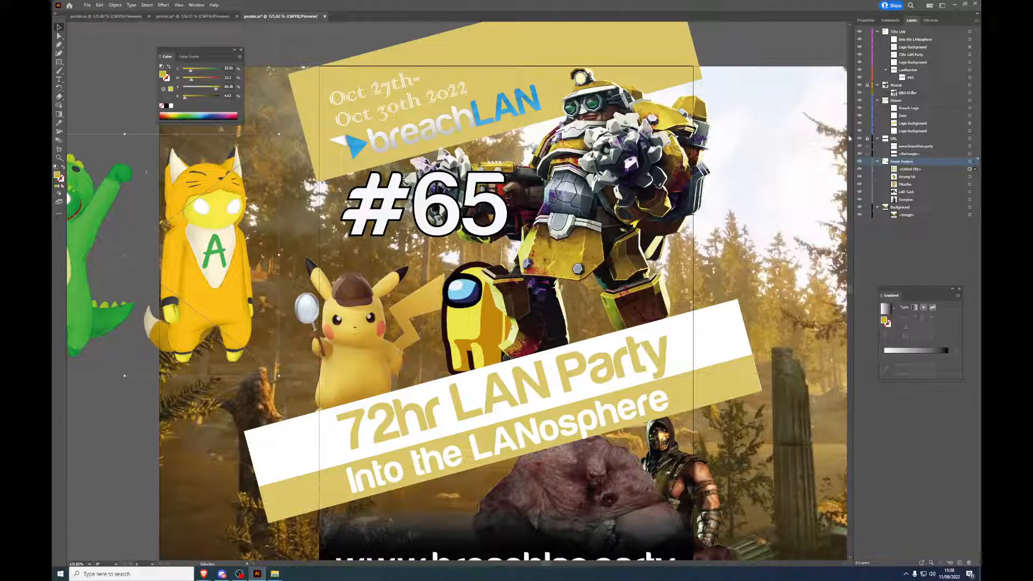
Step: Crop the Gang Beasts image to the orange fox character, cutting away the green dinosaur, and accept embedding a copy of the linked file
{"action": "right_click", "coordinate": [194, 296]}
{"action": "left_click", "coordinate": [218, 329]}
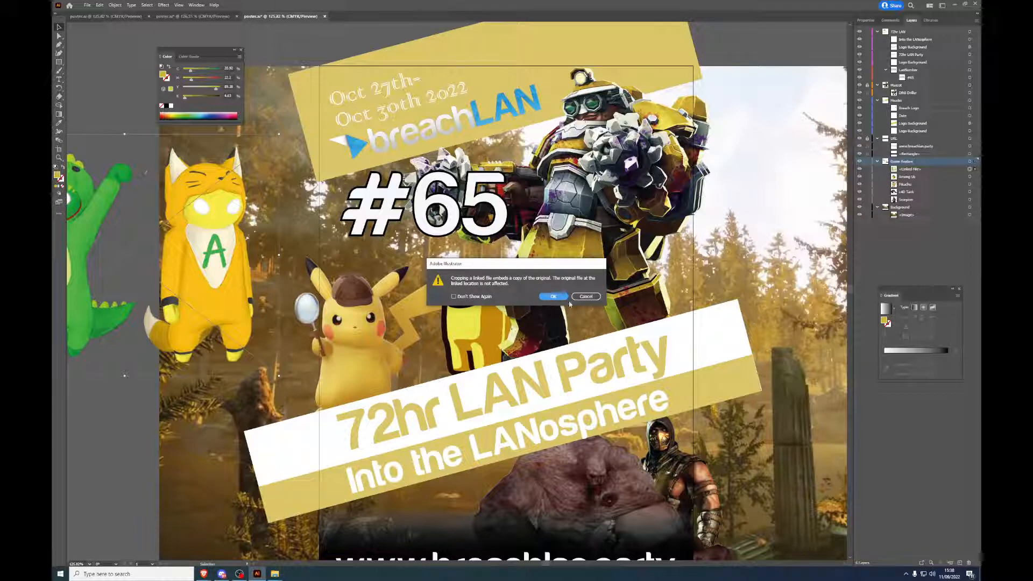
{"action": "left_click", "coordinate": [554, 297]}
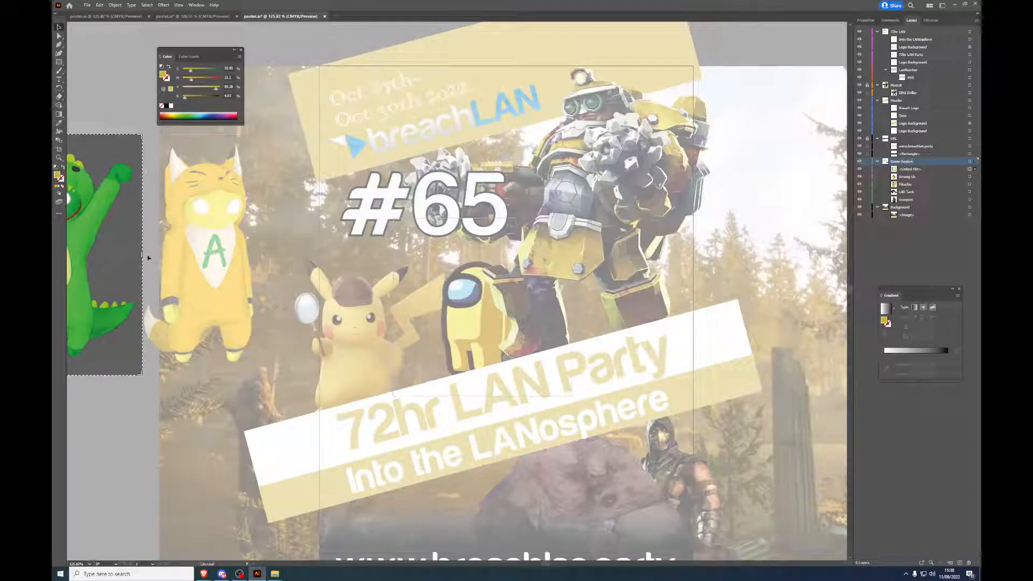
{"action": "left_click_drag", "start_coordinate": [148, 258], "coordinate": [280, 255]}
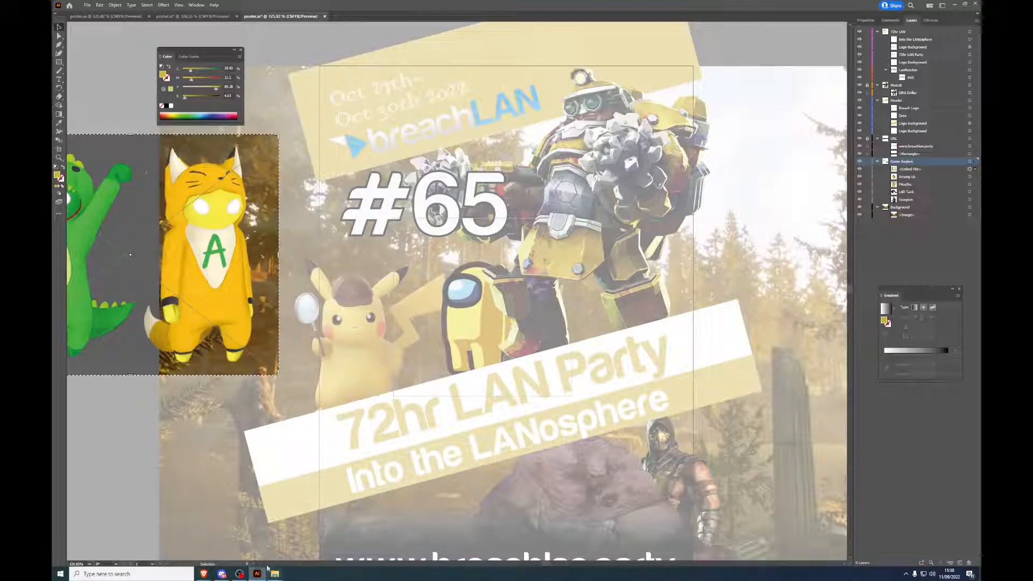
{"action": "scroll", "coordinate": [457, 291], "scroll_direction": "left", "scroll_amount": 5}
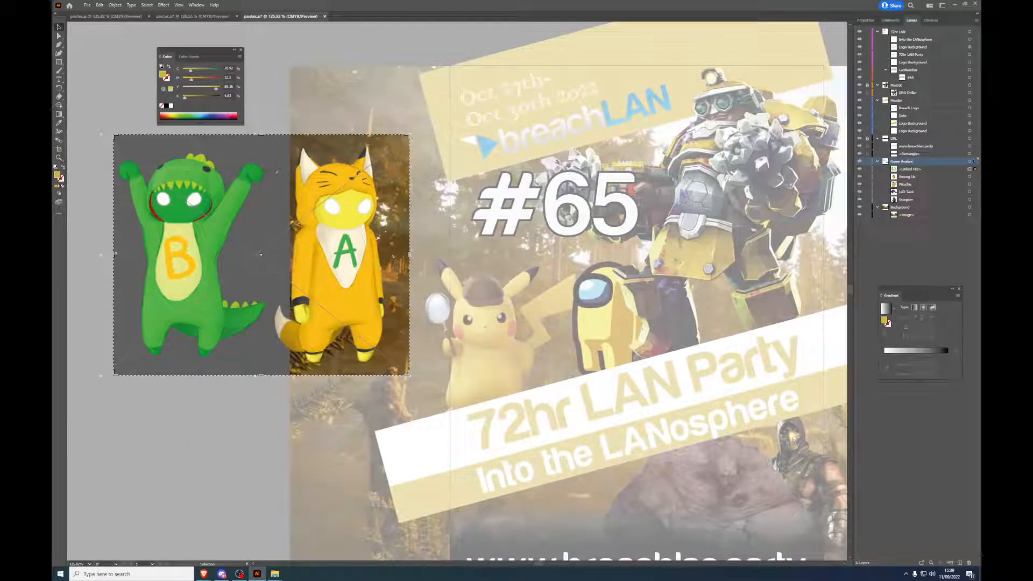
{"action": "left_click_drag", "start_coordinate": [115, 253], "coordinate": [271, 262]}
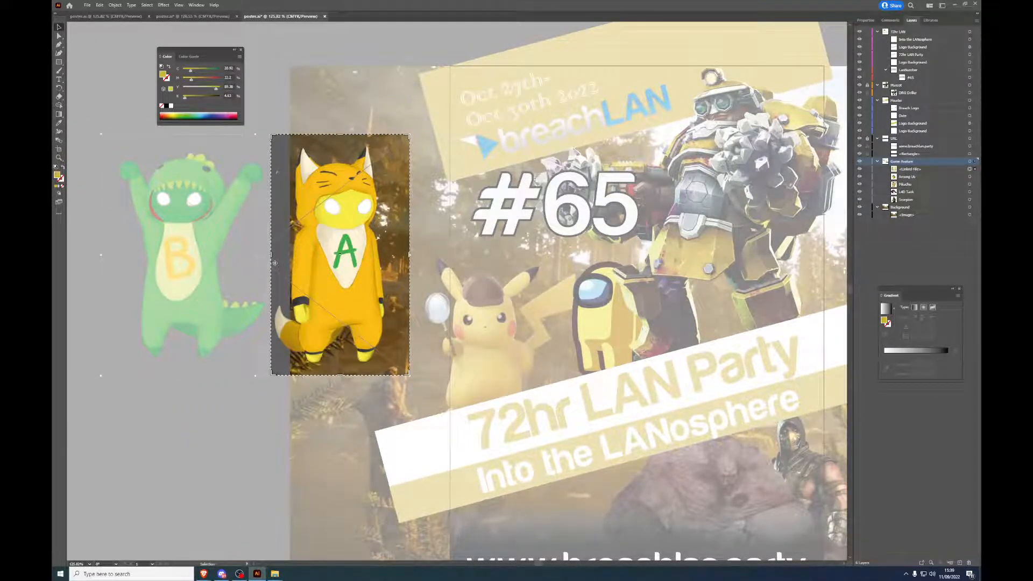
{"action": "key", "text": "Return"}
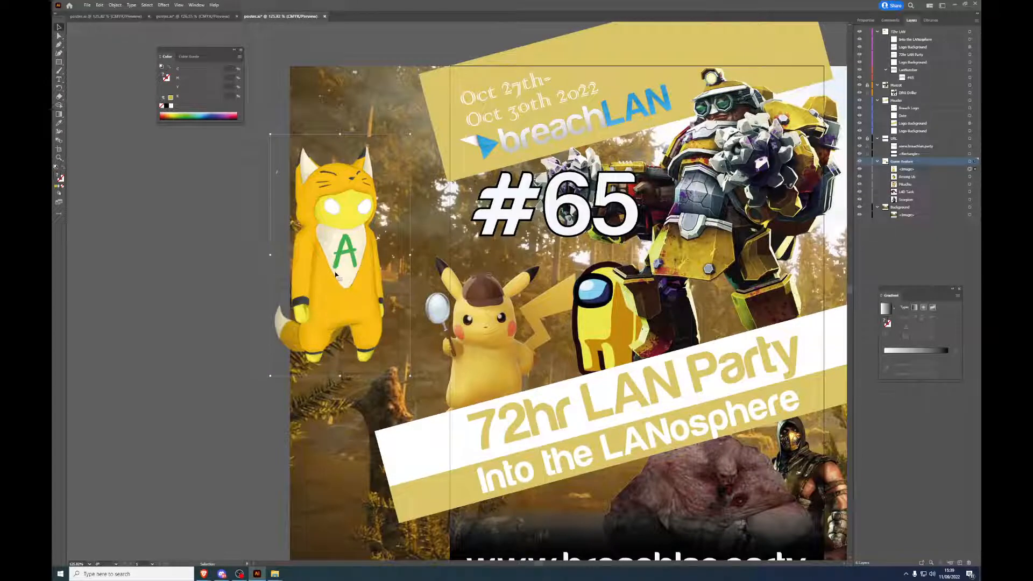
Step: Try the cropped fox character in front of Pikachu, and park it on the empty canvas beside the poster's left edge
{"action": "left_click_drag", "start_coordinate": [335, 274], "coordinate": [531, 359]}
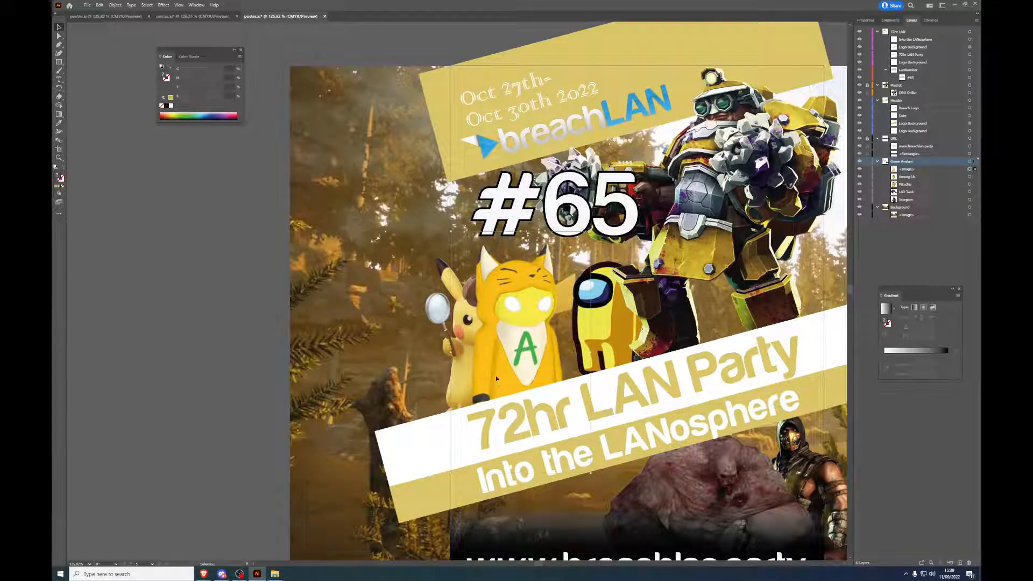
{"action": "scroll", "coordinate": [525, 318], "scroll_direction": "down", "scroll_amount": 3}
{"action": "left_click_drag", "start_coordinate": [516, 265], "coordinate": [203, 319]}
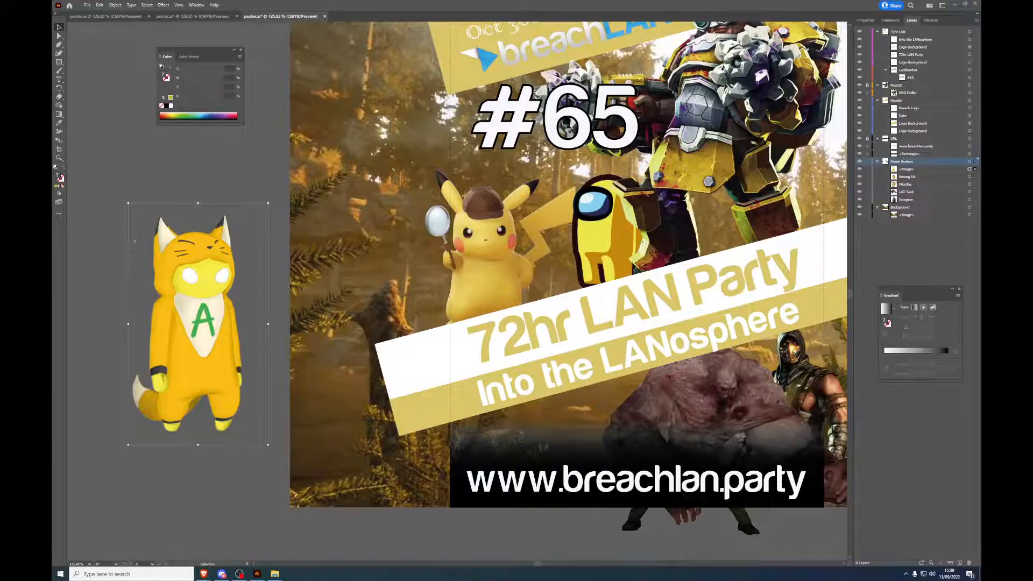
Step: Switch to File Explorer and preview the pictures in the Hedgewars folder of Game Assets
{"action": "key", "text": "alt+Tab"}
{"action": "left_click", "coordinate": [547, 84]}
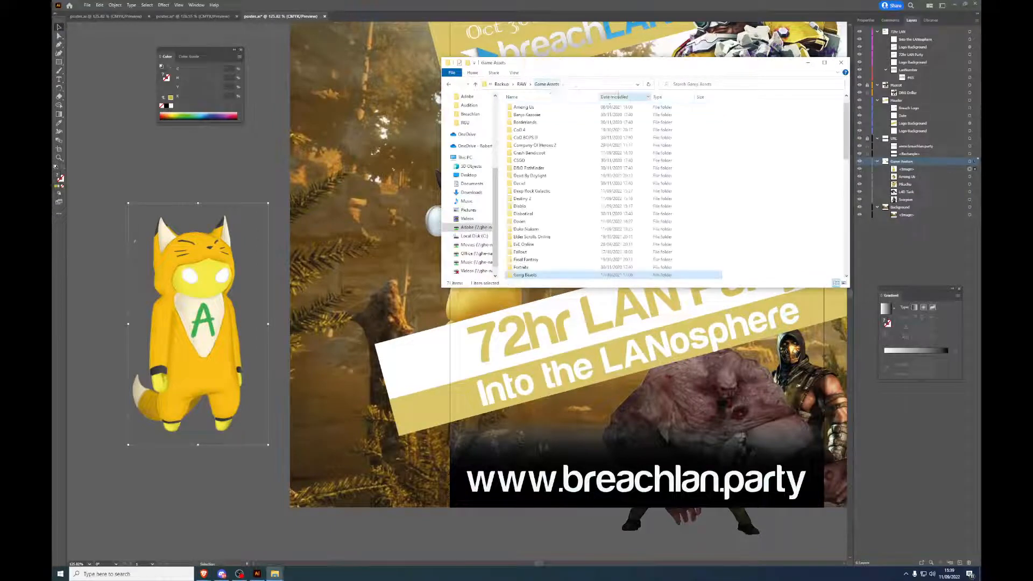
{"action": "scroll", "coordinate": [589, 221], "scroll_direction": "down", "scroll_amount": 3}
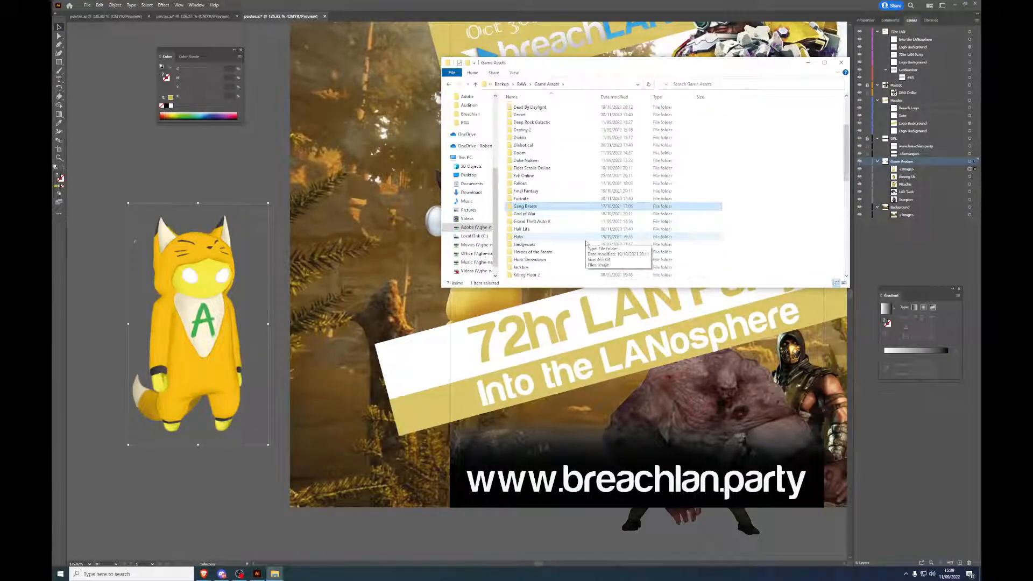
{"action": "key", "text": "alt+Tab"}
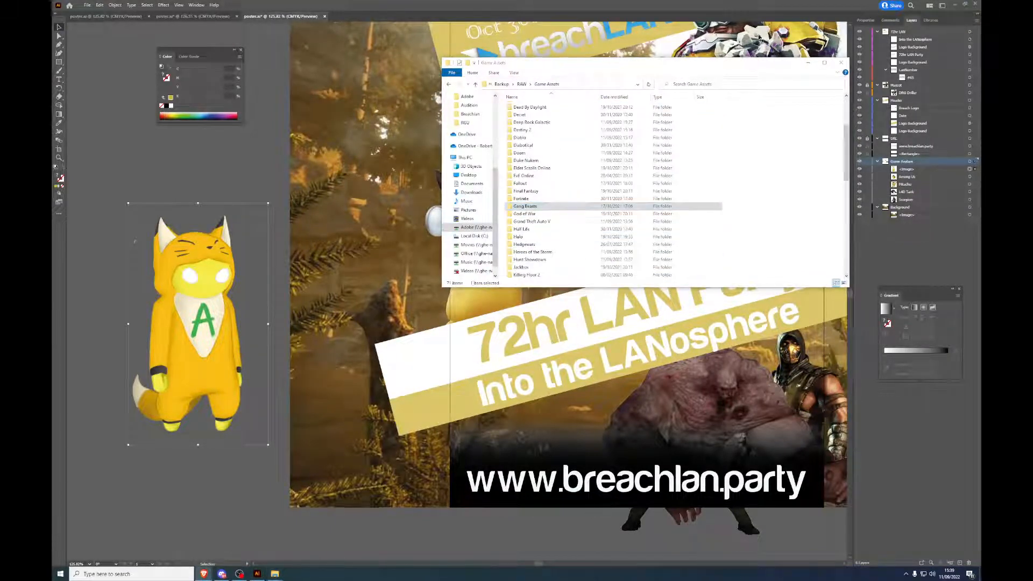
{"action": "left_click", "coordinate": [554, 214]}
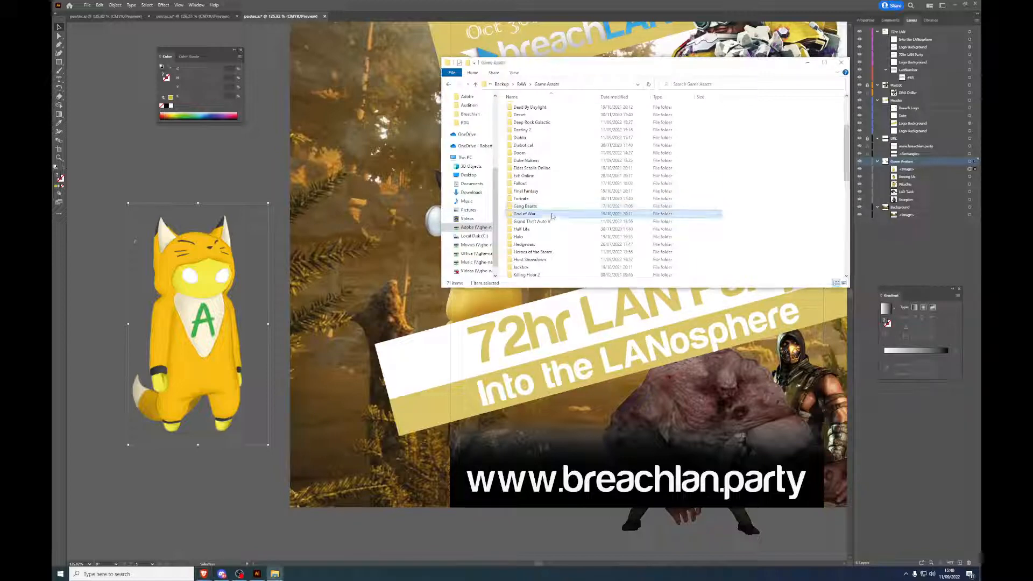
{"action": "left_click", "coordinate": [558, 230]}
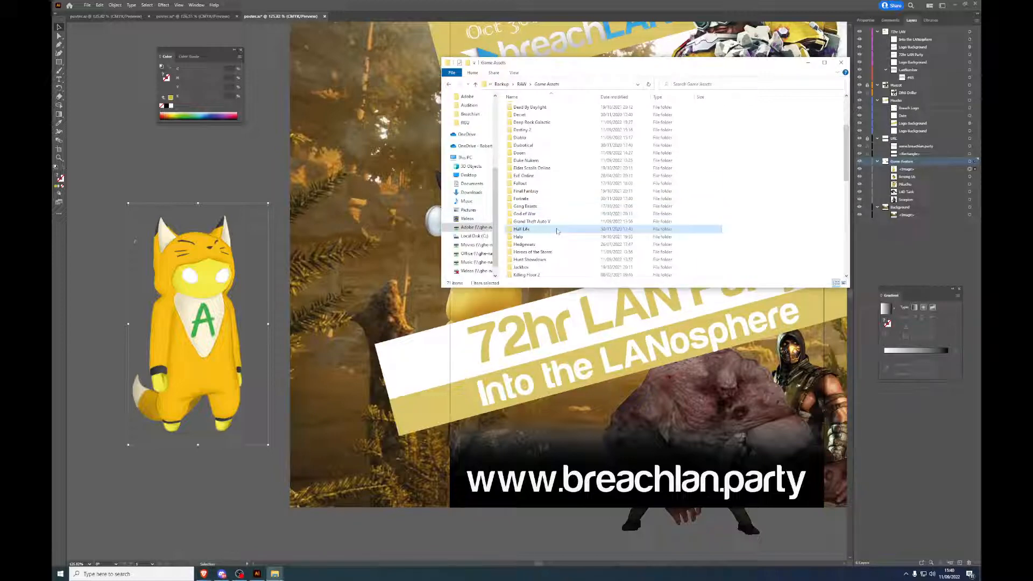
{"action": "double_click", "coordinate": [530, 244]}
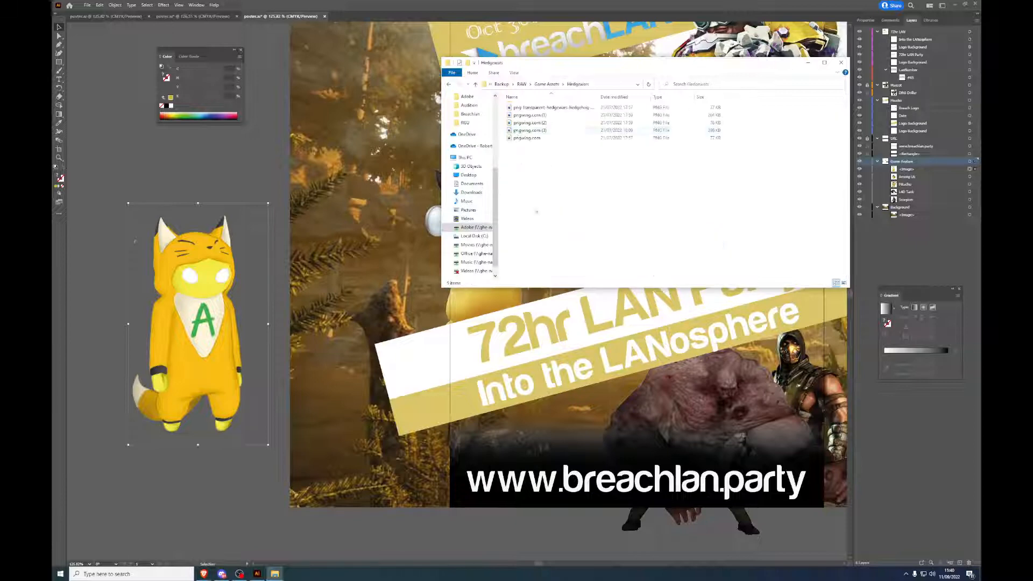
{"action": "double_click", "coordinate": [554, 108]}
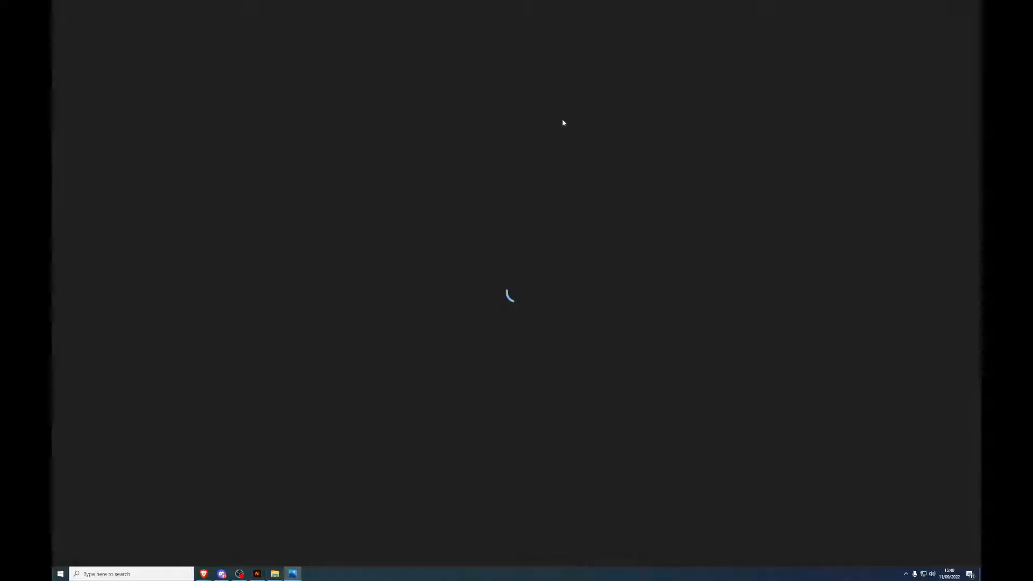
{"action": "key", "text": "Right"}
{"action": "key", "text": "Right"}
{"action": "key", "text": "Right"}
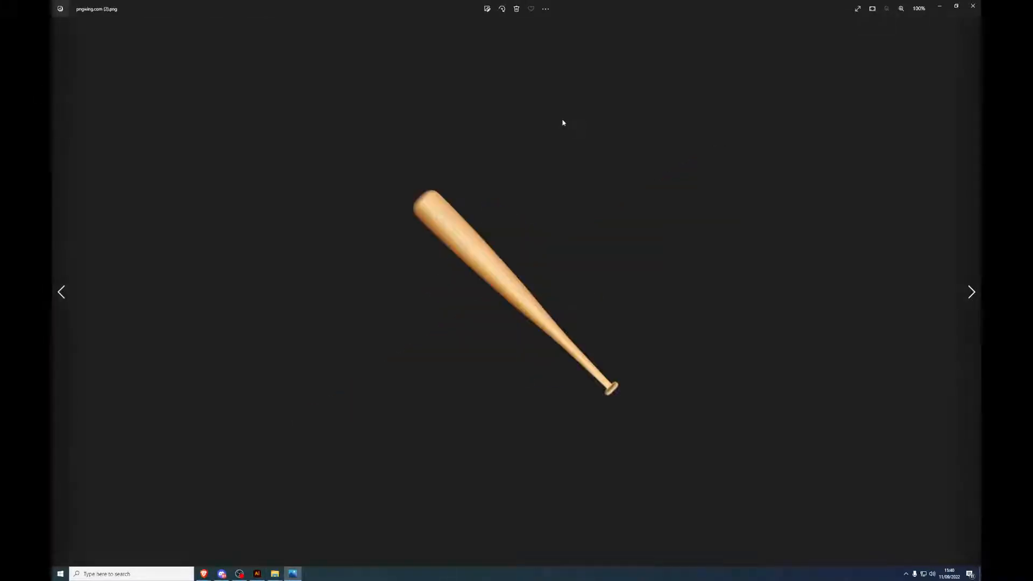
{"action": "key", "text": "Right"}
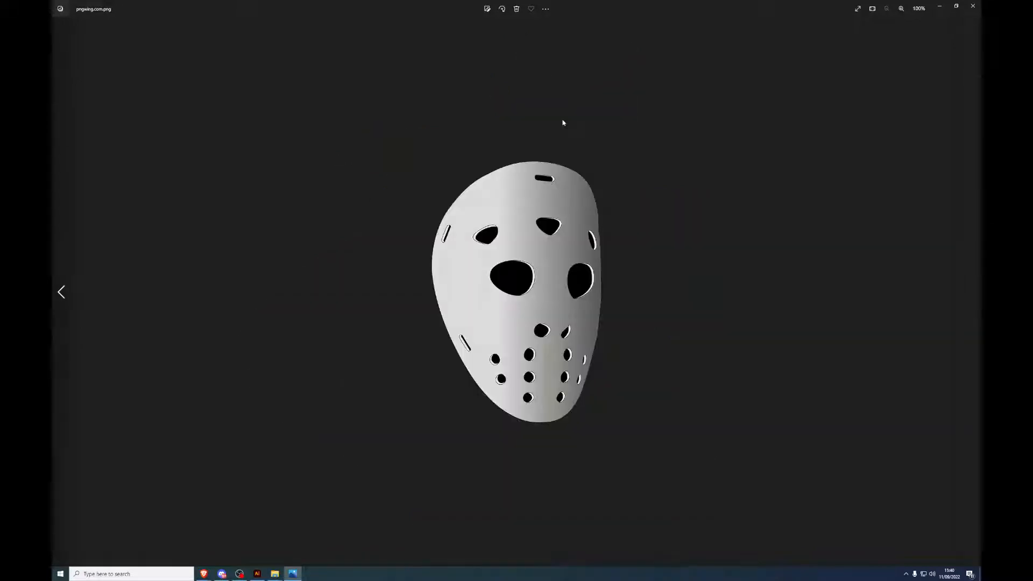
{"action": "left_click", "coordinate": [973, 6]}
Step: Permanently delete the four pngwing.com images from the Hedgewars folder and return to the Game Assets folder
{"action": "left_click_drag", "start_coordinate": [548, 158], "coordinate": [543, 112]}
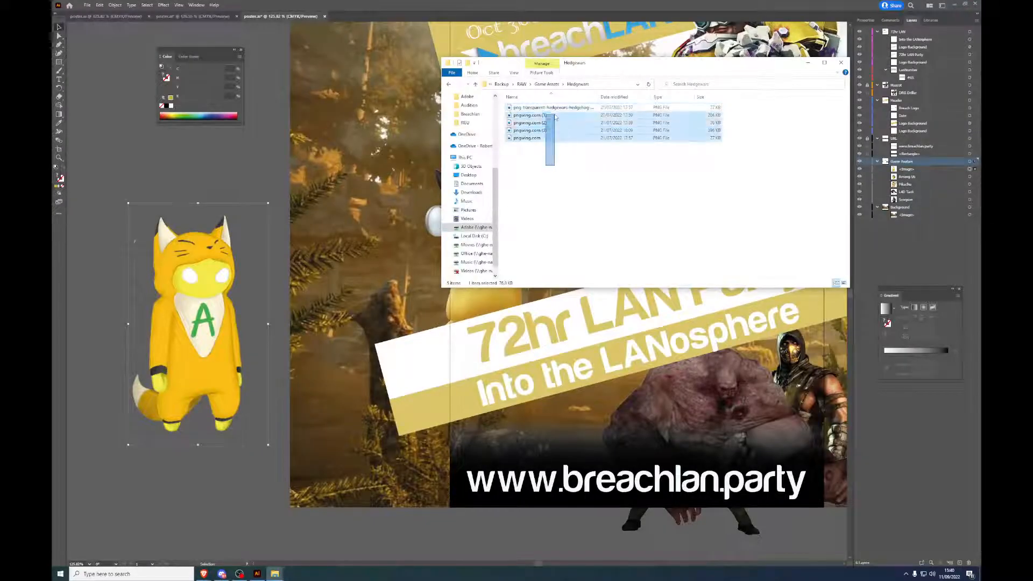
{"action": "right_click", "coordinate": [553, 114]}
{"action": "left_click", "coordinate": [573, 314]}
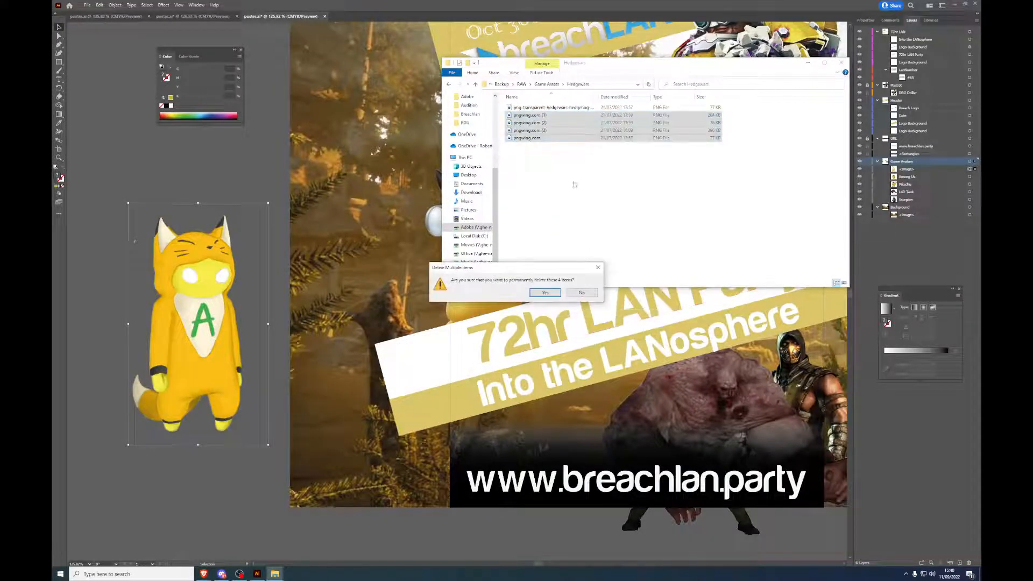
{"action": "key", "text": "Return"}
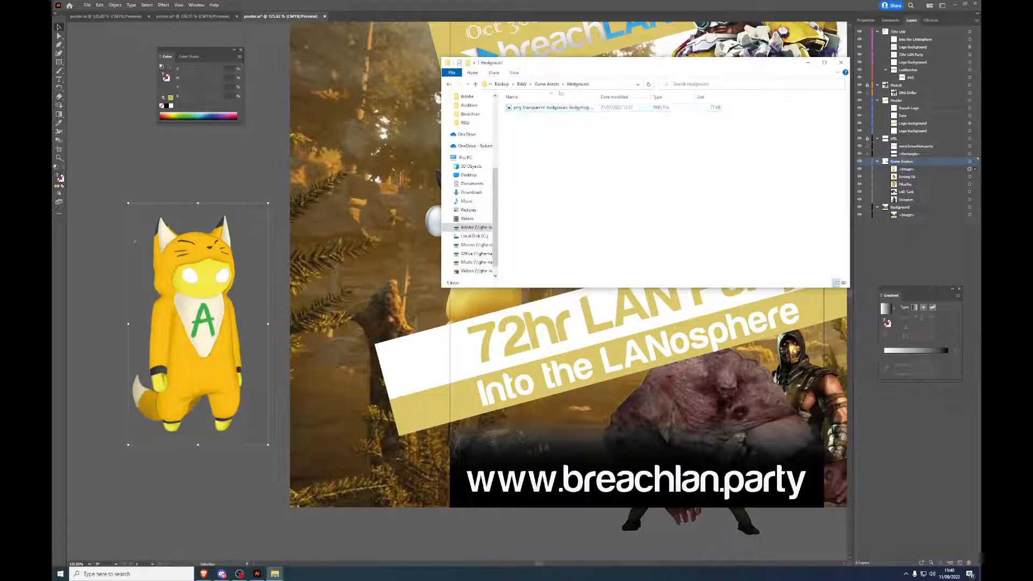
{"action": "left_click", "coordinate": [553, 84]}
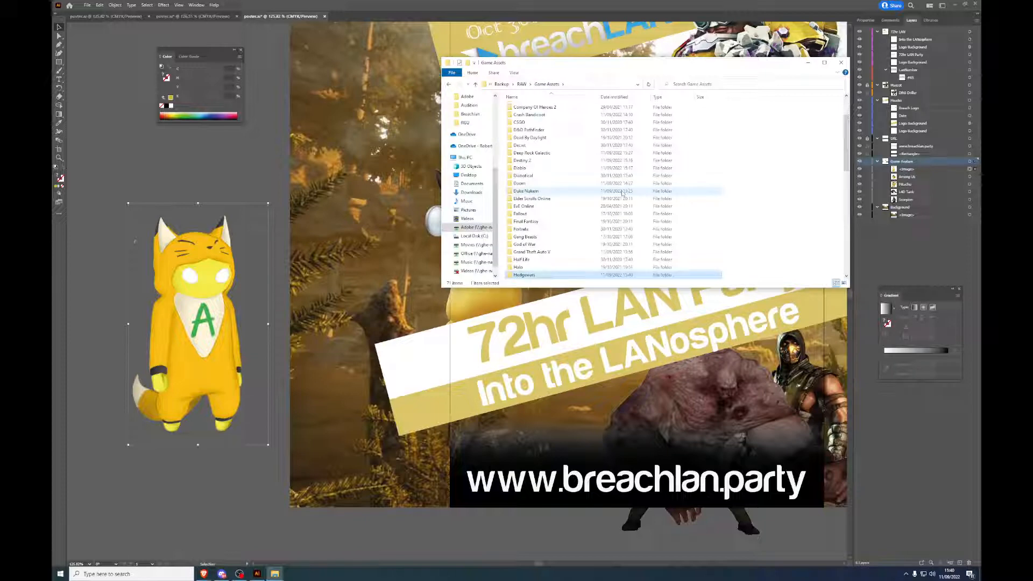
Step: Place the picture from the Jackbox folder in the poster document and move it over the poster's lower-left edge
{"action": "scroll", "coordinate": [586, 237], "scroll_direction": "down", "scroll_amount": 6}
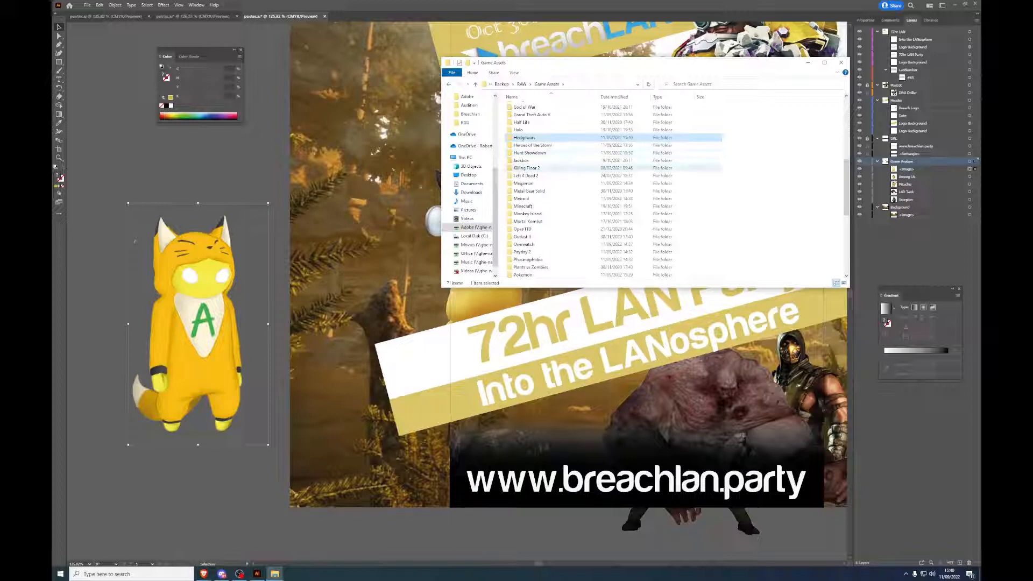
{"action": "double_click", "coordinate": [538, 160]}
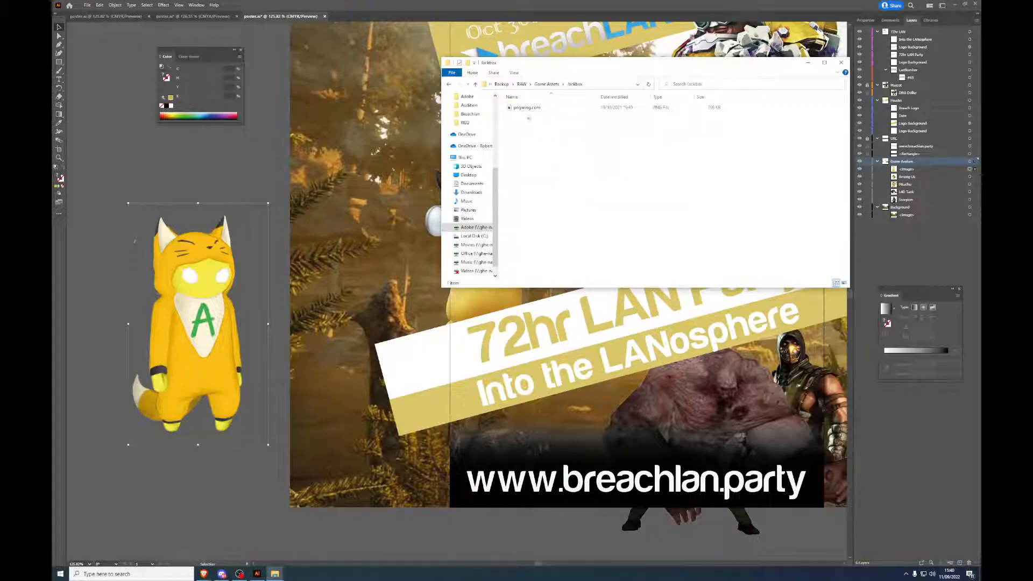
{"action": "left_click", "coordinate": [528, 110]}
{"action": "left_click_drag", "start_coordinate": [528, 111], "coordinate": [589, 420]}
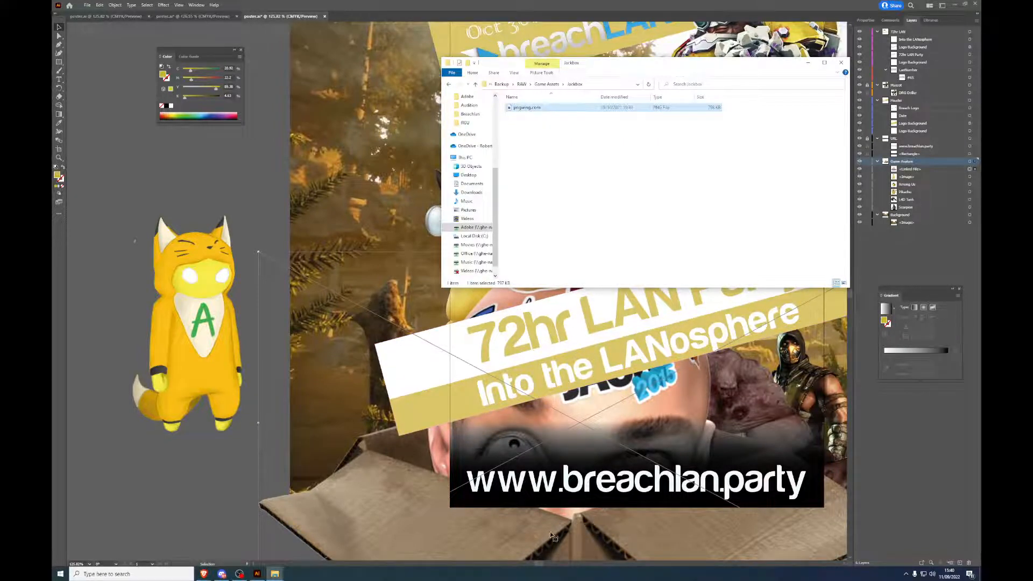
{"action": "left_click_drag", "start_coordinate": [554, 537], "coordinate": [120, 479]}
Step: Preview the image in the Outlast II folder of Game Assets and return to the Game Assets folder
{"action": "mouse_move", "coordinate": [275, 573]}
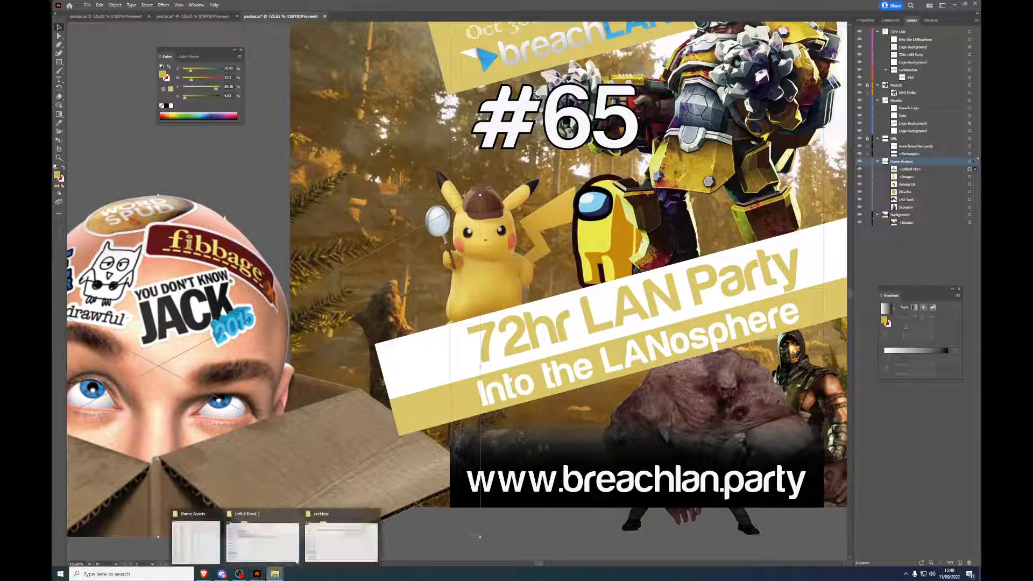
{"action": "left_click", "coordinate": [339, 543]}
{"action": "left_click", "coordinate": [547, 84]}
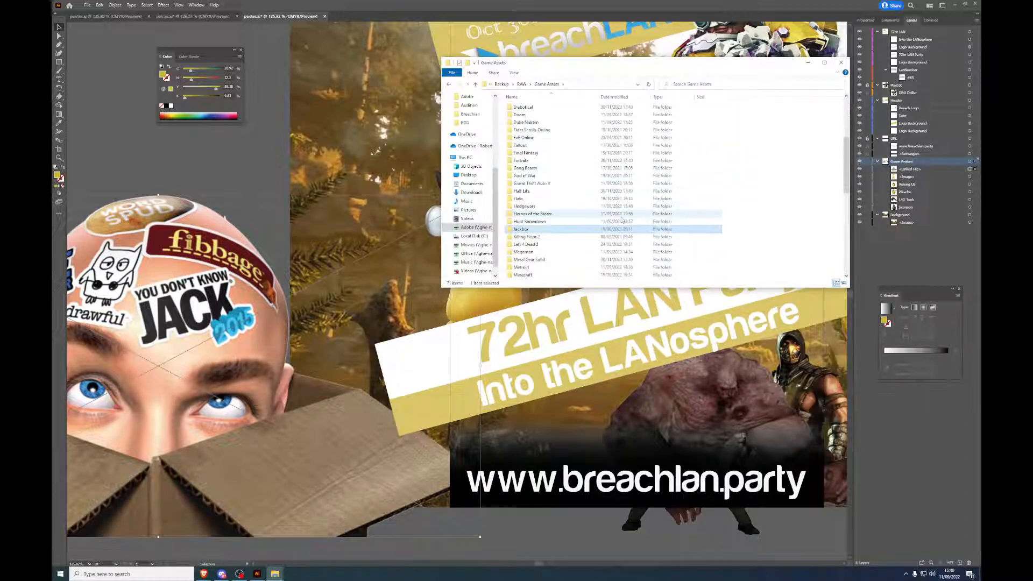
{"action": "scroll", "coordinate": [581, 253], "scroll_direction": "down", "scroll_amount": 1}
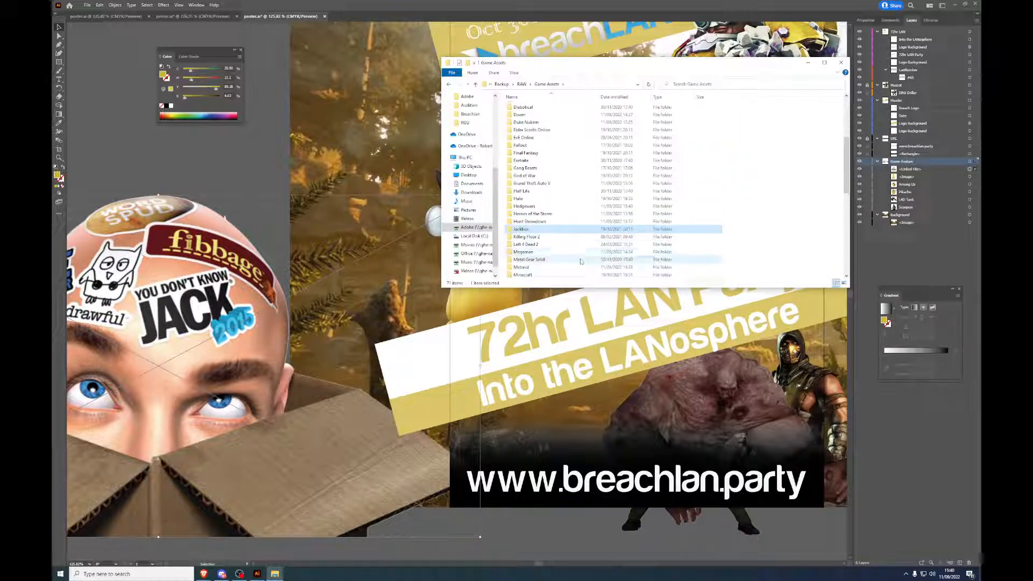
{"action": "scroll", "coordinate": [584, 266], "scroll_direction": "down", "scroll_amount": 4}
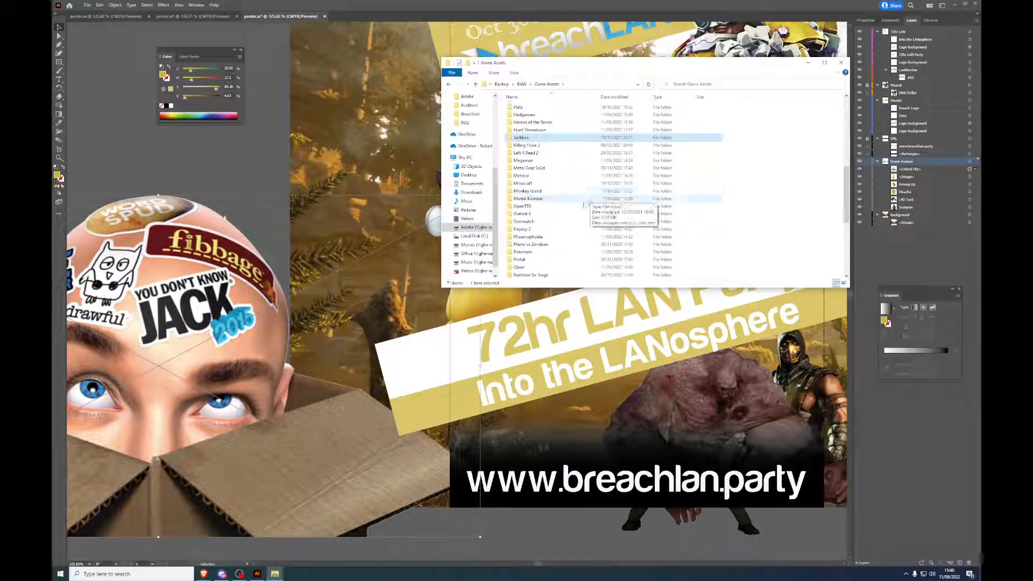
{"action": "double_click", "coordinate": [573, 215]}
{"action": "double_click", "coordinate": [562, 108]}
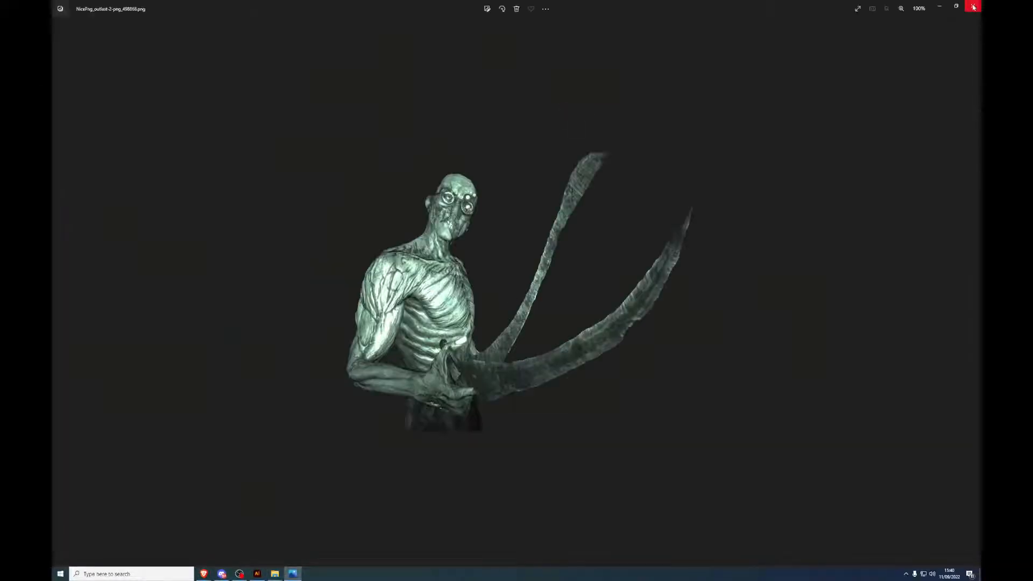
{"action": "left_click", "coordinate": [972, 7]}
{"action": "left_click", "coordinate": [549, 84]}
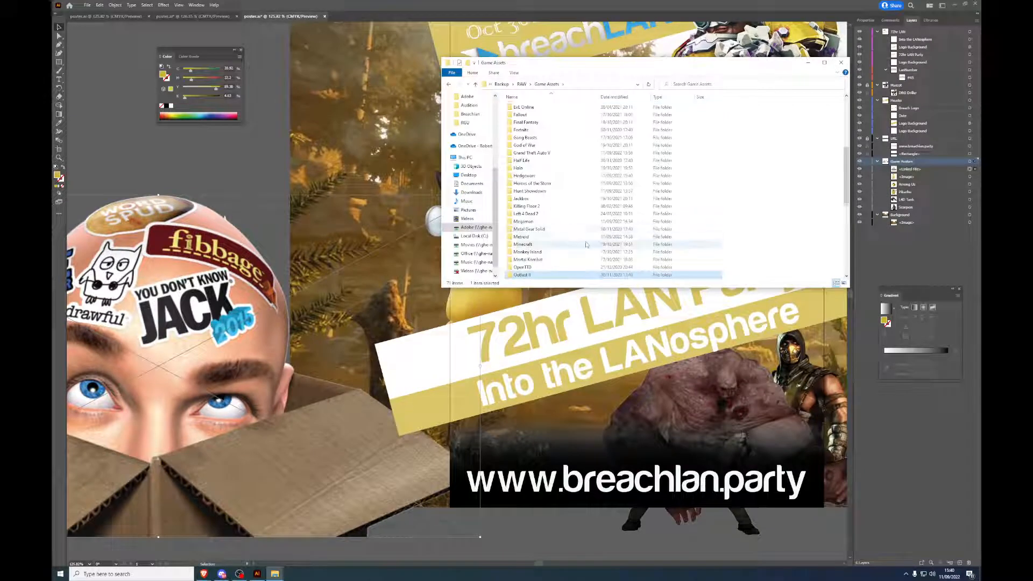
Step: Preview the widowmaker picture in the Overwatch folder and return to the Game Assets folder
{"action": "scroll", "coordinate": [588, 244], "scroll_direction": "down", "scroll_amount": 4}
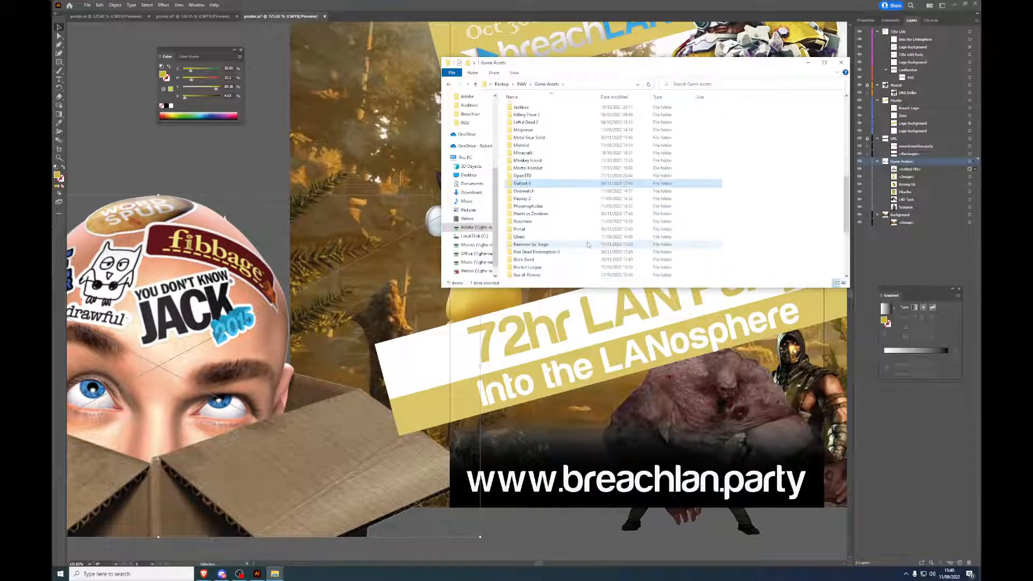
{"action": "double_click", "coordinate": [584, 192]}
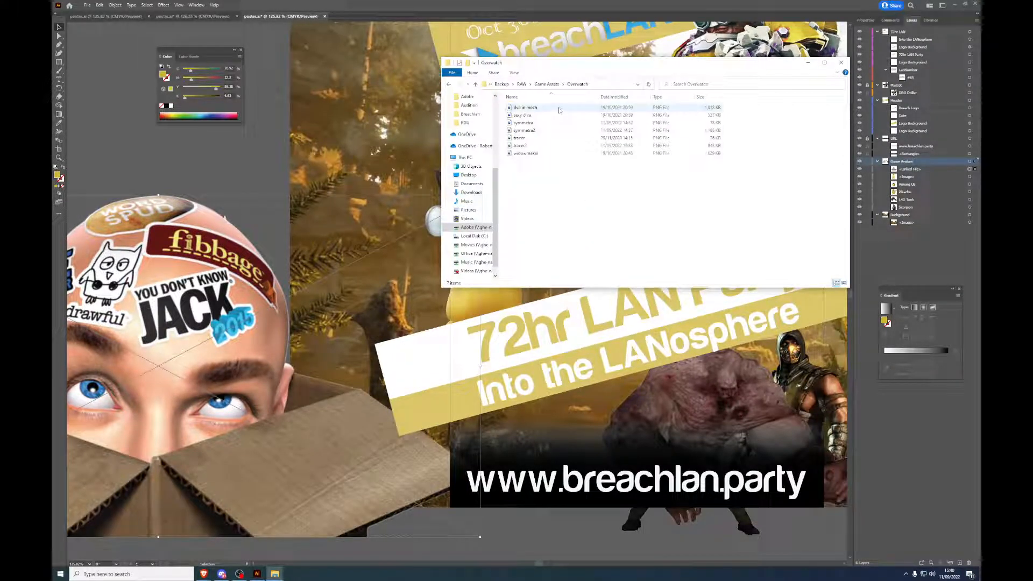
{"action": "double_click", "coordinate": [541, 153]}
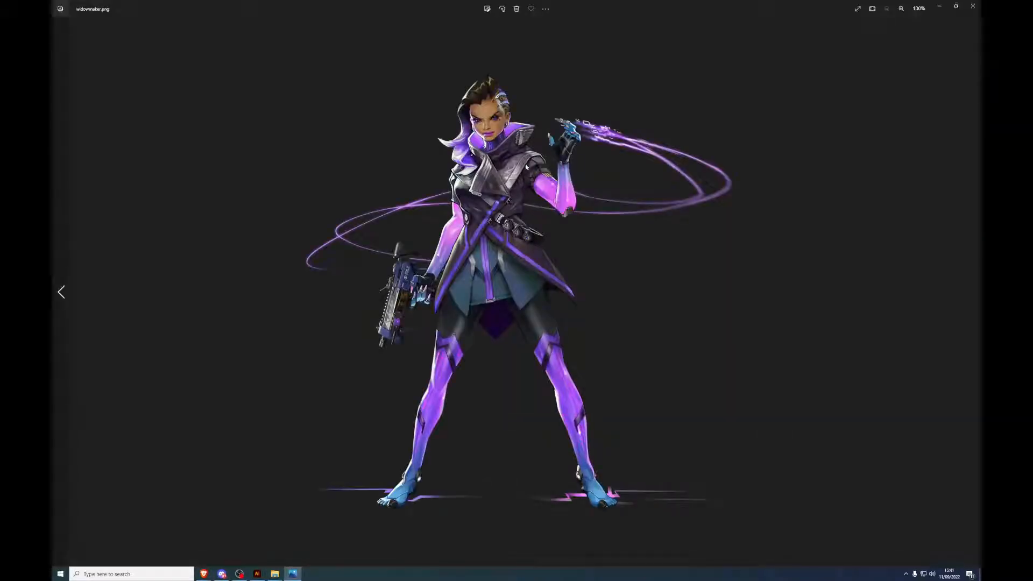
{"action": "left_click", "coordinate": [976, 4]}
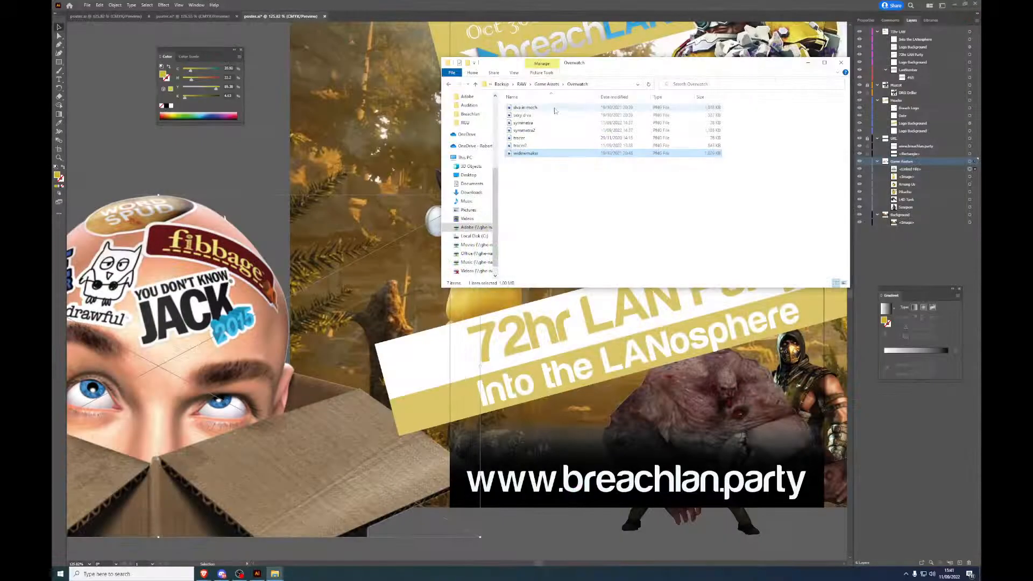
{"action": "left_click", "coordinate": [541, 84]}
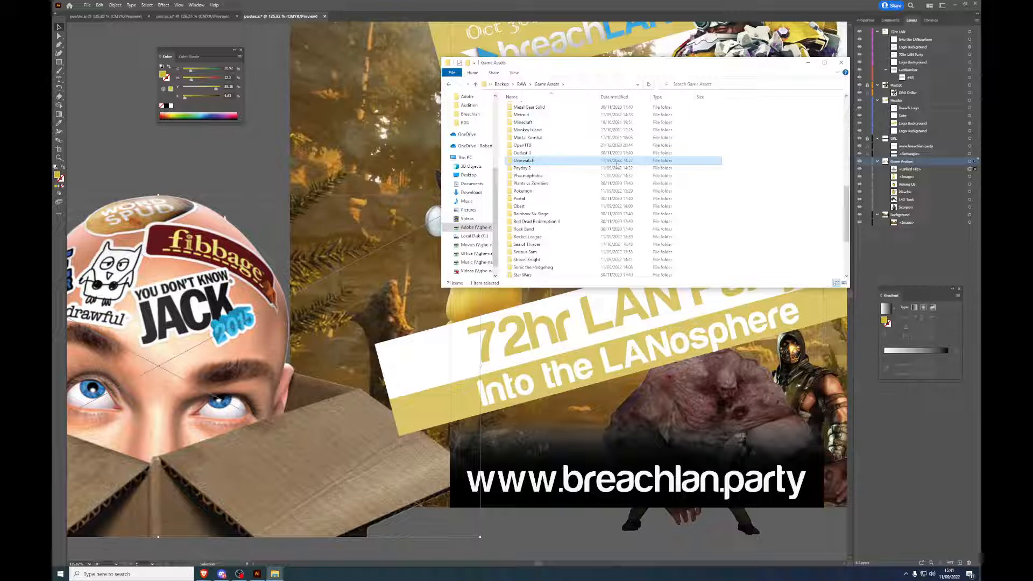
Step: Place the PNG picture from the Borderlands folder of Game Assets in the poster document and return to the poster
{"action": "scroll", "coordinate": [592, 156], "scroll_direction": "up", "scroll_amount": 10}
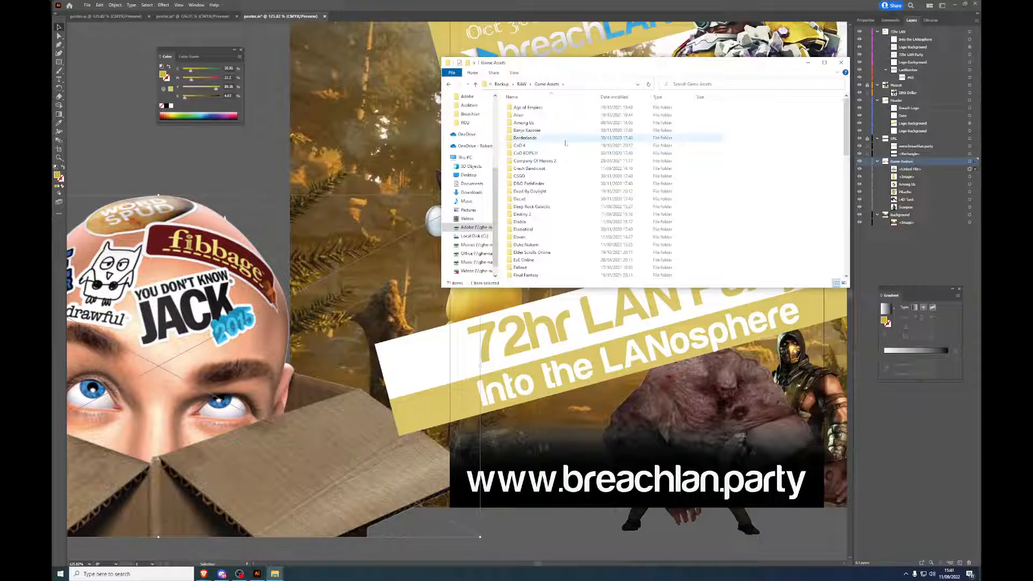
{"action": "double_click", "coordinate": [565, 140]}
{"action": "left_click", "coordinate": [557, 109]}
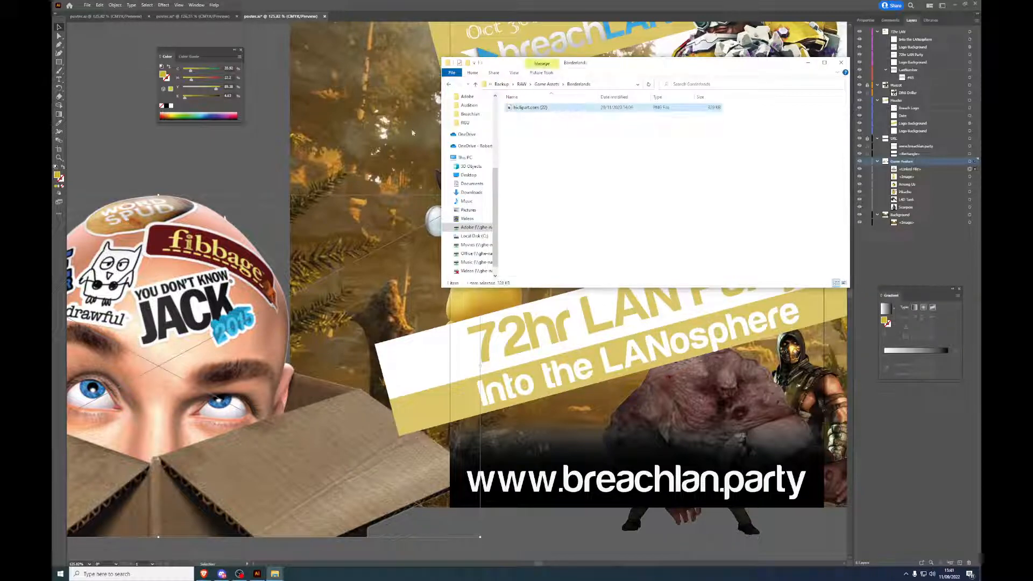
{"action": "left_click_drag", "start_coordinate": [413, 133], "coordinate": [413, 134]}
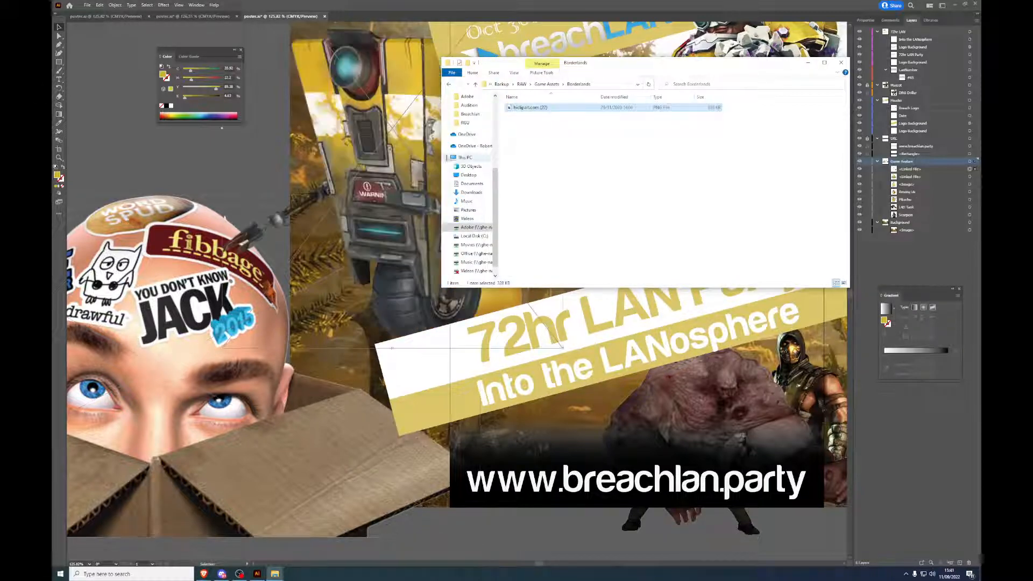
{"action": "left_click", "coordinate": [496, 4]}
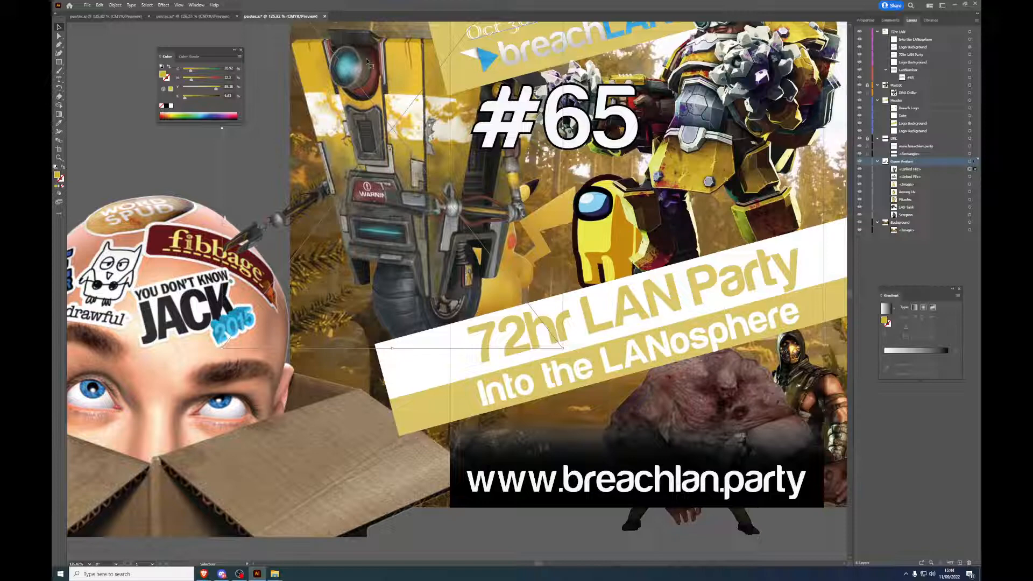
Step: Scale the yellow robot down to roughly Pikachu's size and move it below the title banner, over the web address band
{"action": "left_click_drag", "start_coordinate": [346, 148], "coordinate": [321, 172]}
{"action": "scroll", "coordinate": [332, 150], "scroll_direction": "up", "scroll_amount": 3}
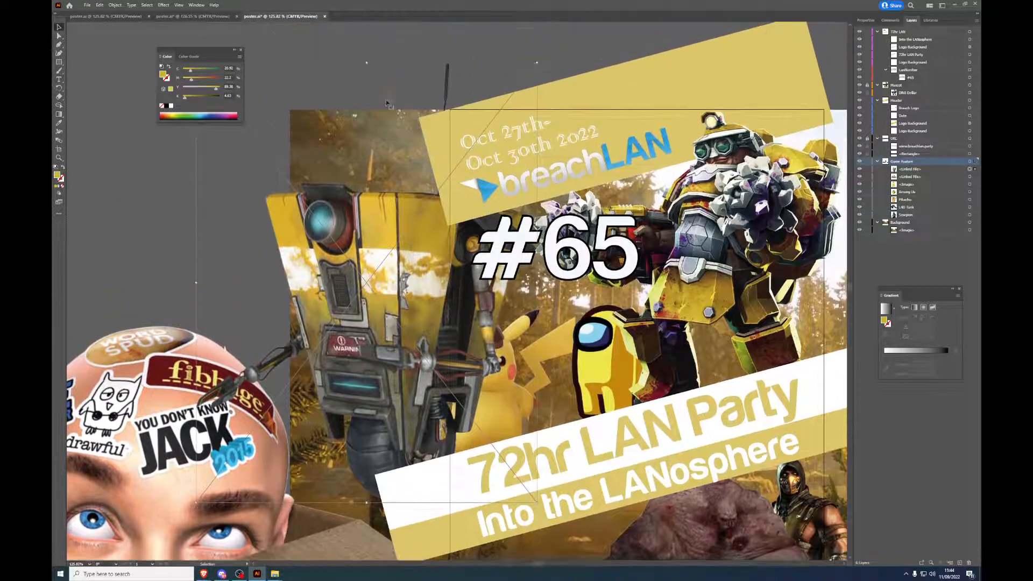
{"action": "left_click_drag", "start_coordinate": [367, 63], "coordinate": [374, 333]}
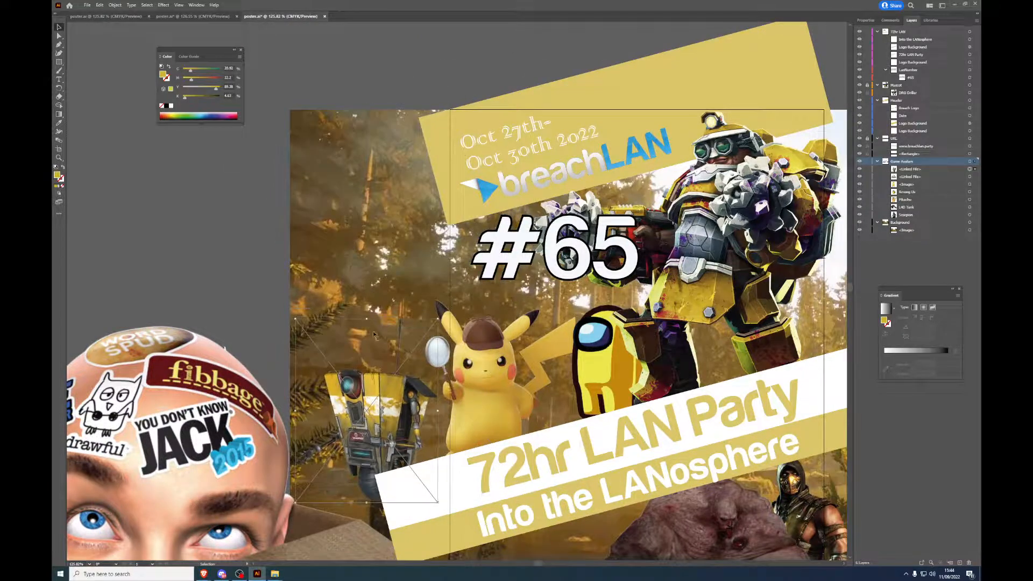
{"action": "left_click_drag", "start_coordinate": [353, 414], "coordinate": [525, 361]}
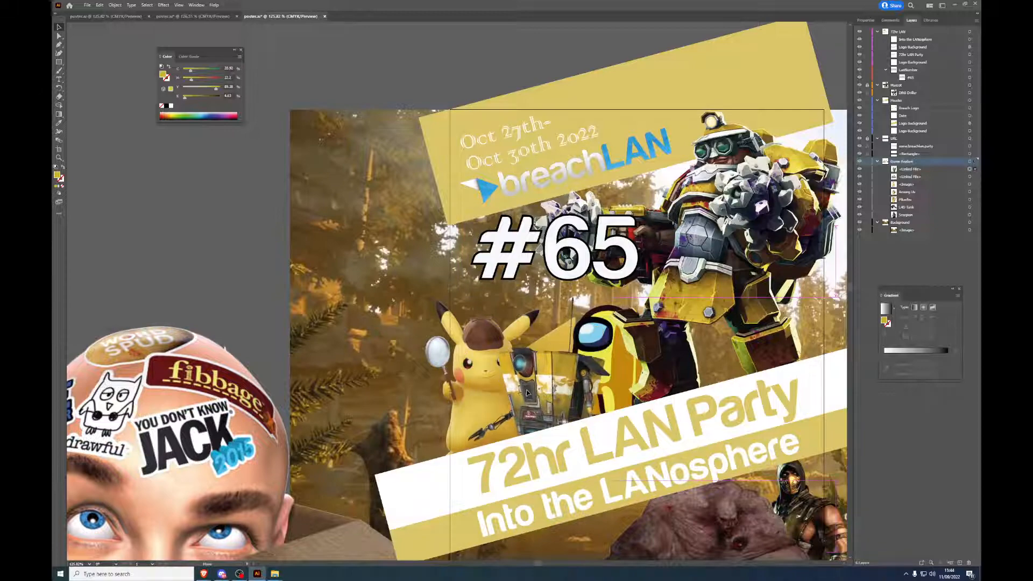
{"action": "scroll", "coordinate": [542, 226], "scroll_direction": "down", "scroll_amount": 4}
{"action": "left_click_drag", "start_coordinate": [542, 226], "coordinate": [563, 401]}
Step: Reflect the yellow robot across the vertical axis and shift it slightly left below the title banner
{"action": "right_click", "coordinate": [562, 386]}
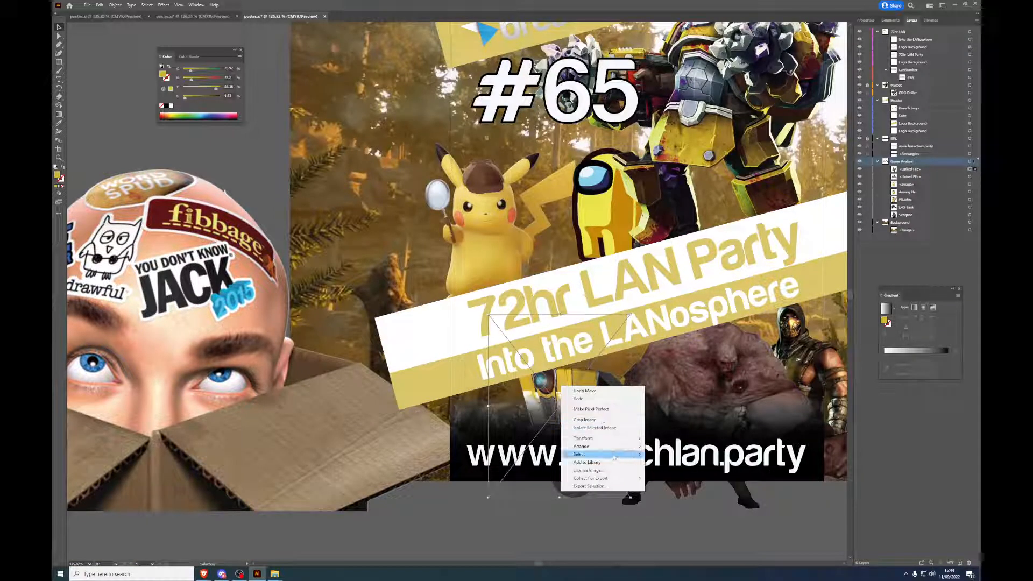
{"action": "mouse_move", "coordinate": [603, 446]}
{"action": "left_click", "coordinate": [666, 457]}
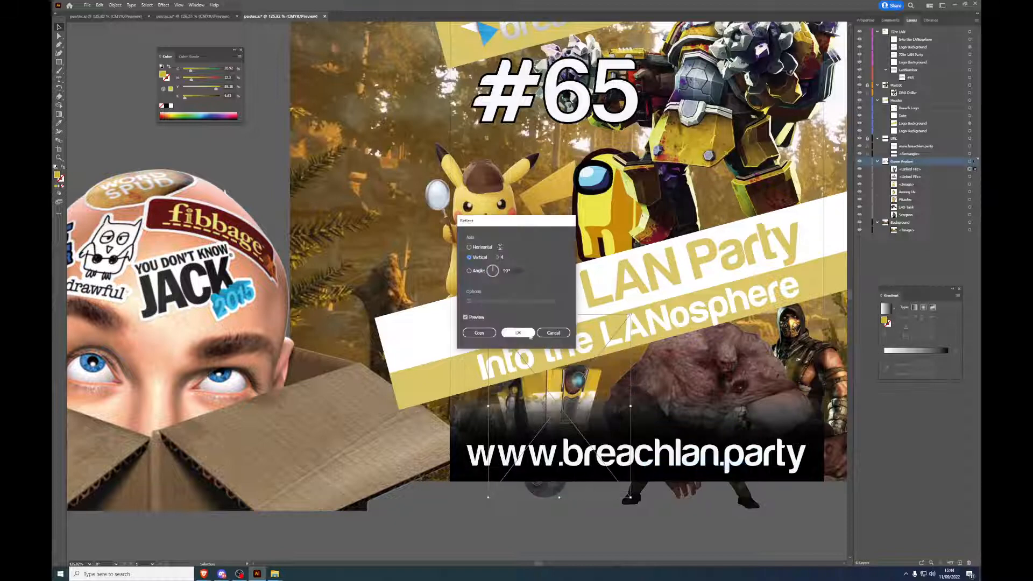
{"action": "left_click", "coordinate": [521, 334]}
{"action": "left_click_drag", "start_coordinate": [570, 393], "coordinate": [559, 399]}
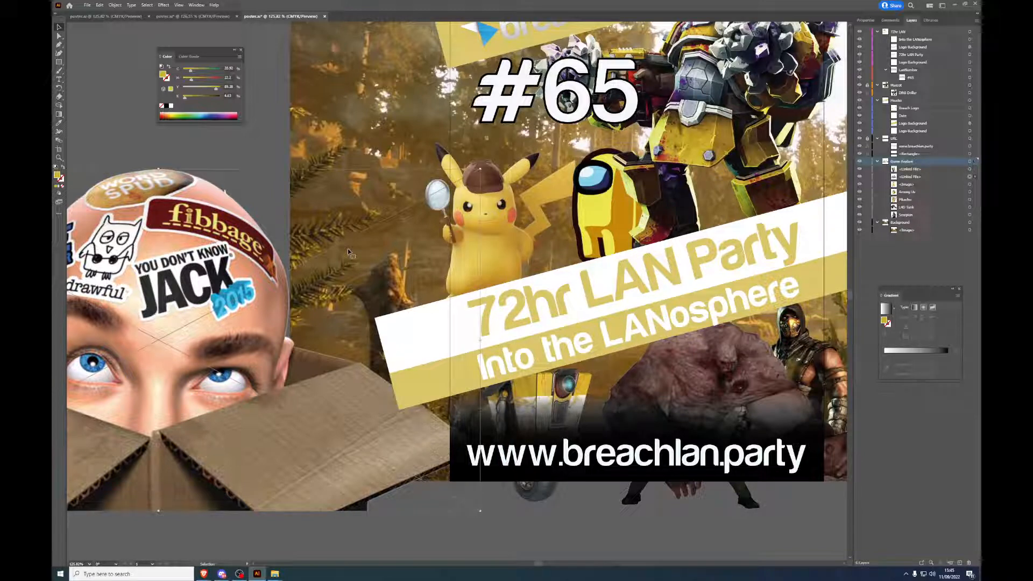
Step: Try the yellow robot behind the title banner and Pikachu below the banner, over the web address
{"action": "left_click", "coordinate": [535, 401]}
{"action": "left_click_drag", "start_coordinate": [545, 414], "coordinate": [499, 222]}
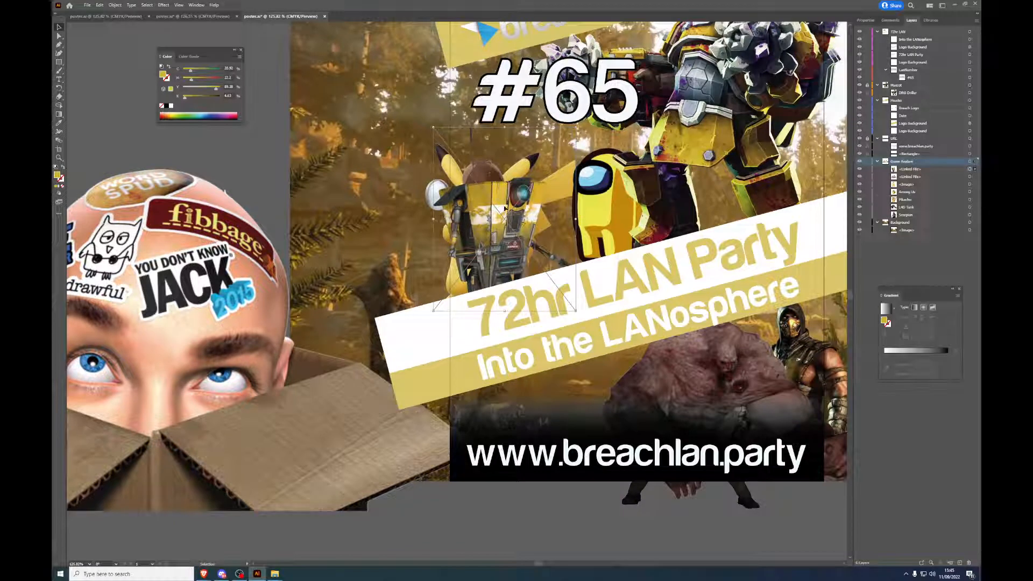
{"action": "left_click_drag", "start_coordinate": [493, 173], "coordinate": [562, 266]}
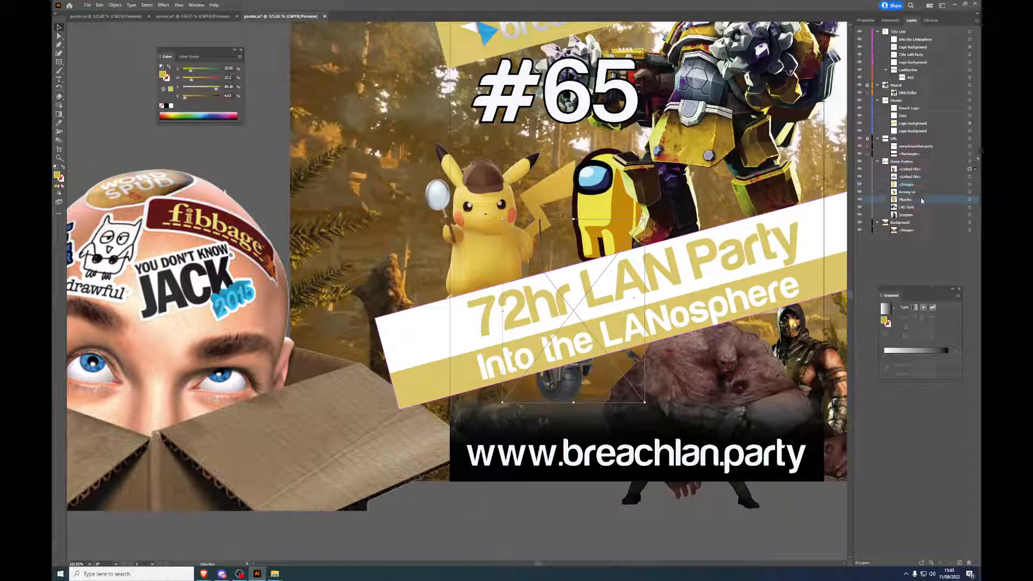
{"action": "left_click", "coordinate": [970, 200]}
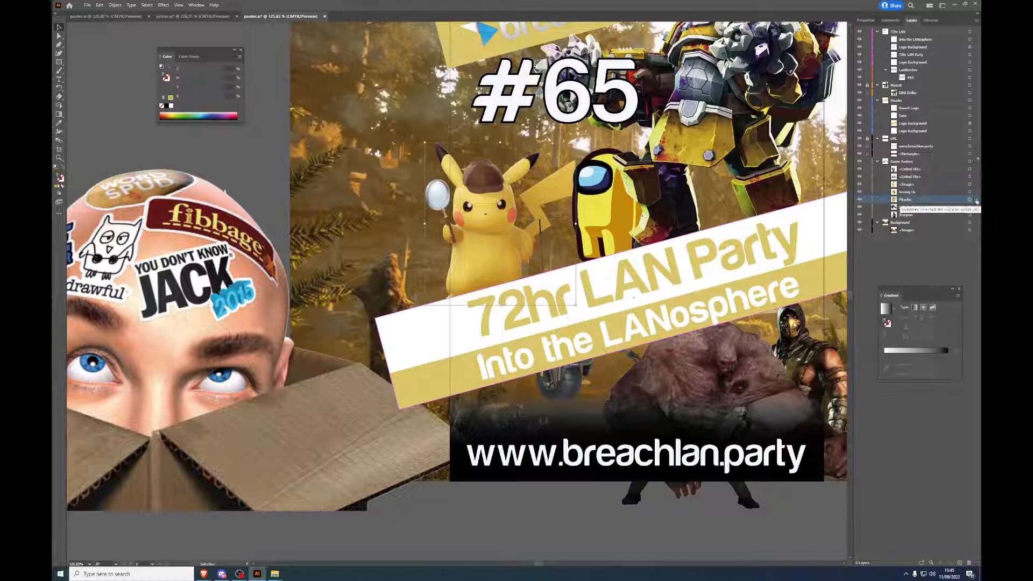
{"action": "left_click_drag", "start_coordinate": [502, 191], "coordinate": [557, 383]}
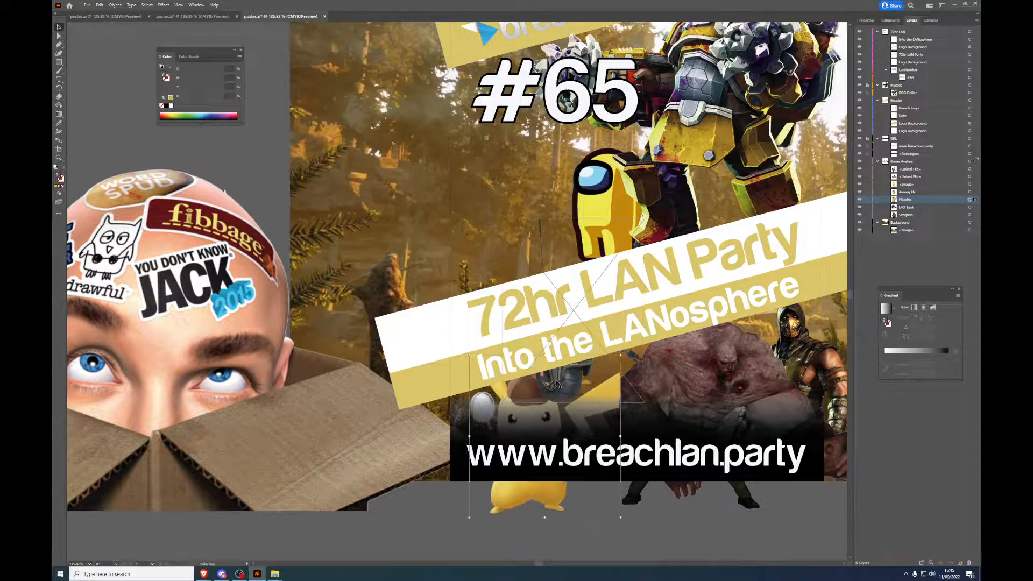
Step: Rename the yellow robot's image object as Claptrap and the head-in-a-box picture's object as Jackbox
{"action": "double_click", "coordinate": [920, 169]}
{"action": "type", "text": "Cla"}
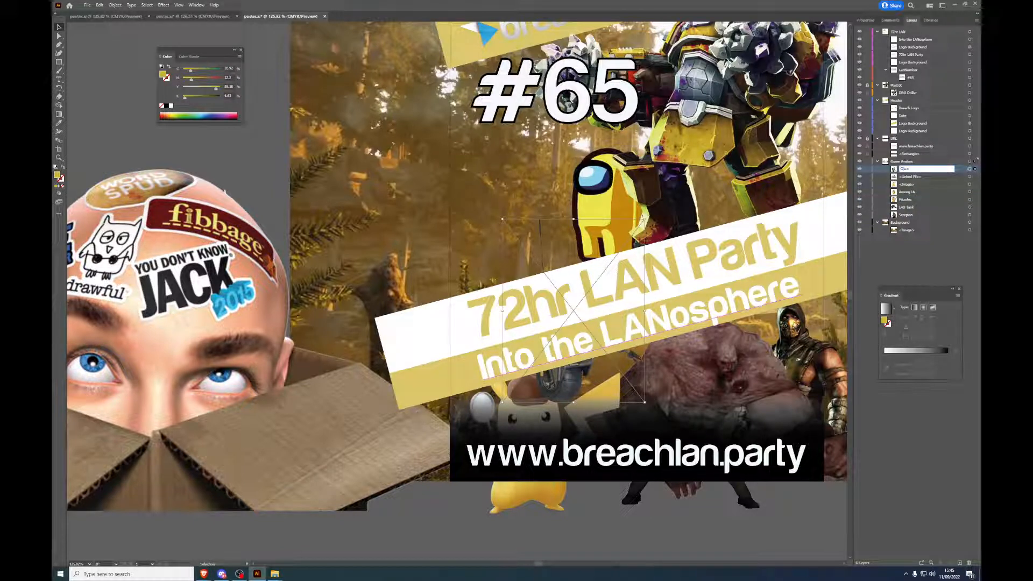
{"action": "type", "text": "ptrap"}
{"action": "key", "text": "Return"}
{"action": "left_click", "coordinate": [975, 177]}
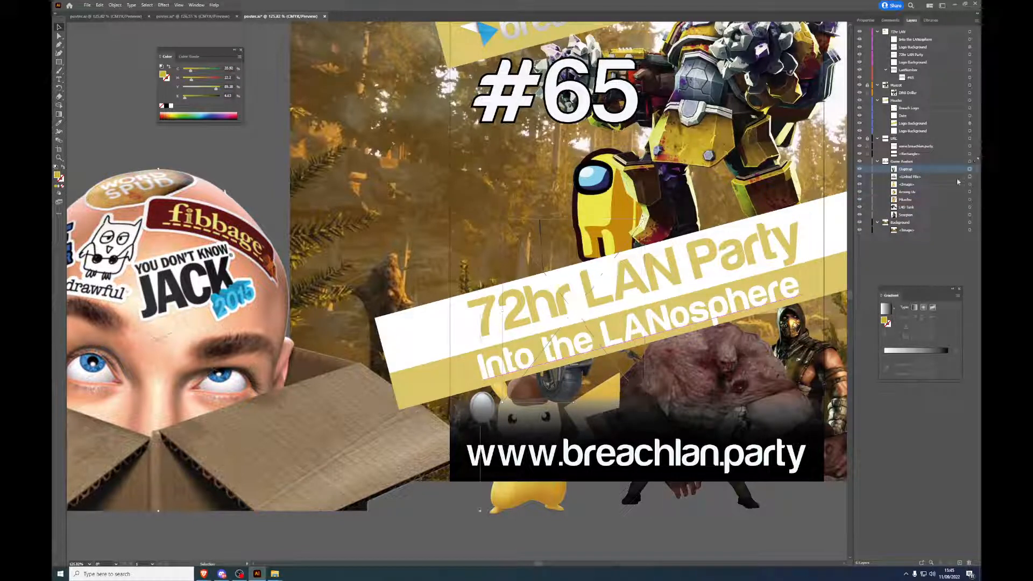
{"action": "double_click", "coordinate": [922, 176]}
{"action": "type", "text": "Jackbox"}
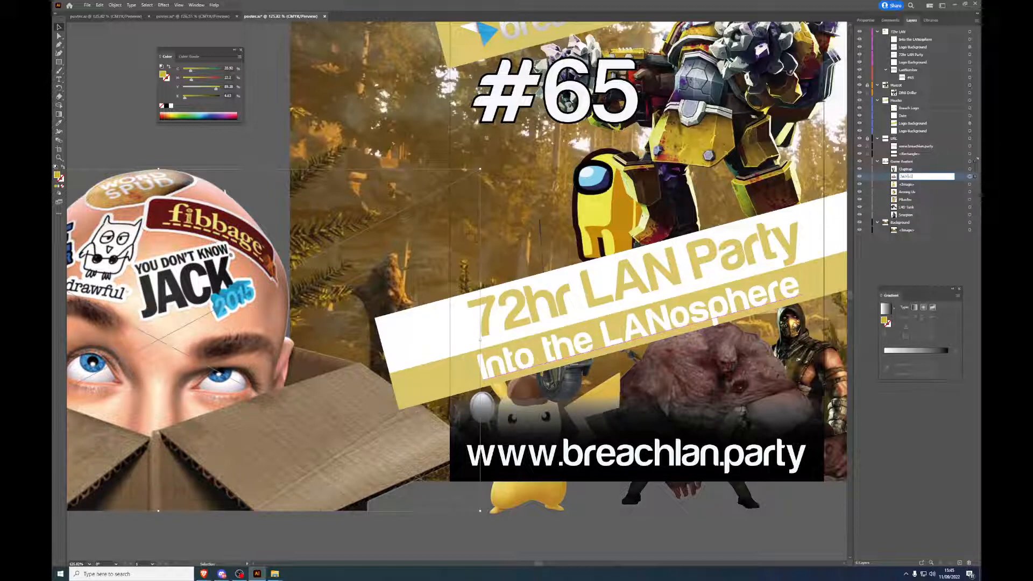
{"action": "key", "text": "Return"}
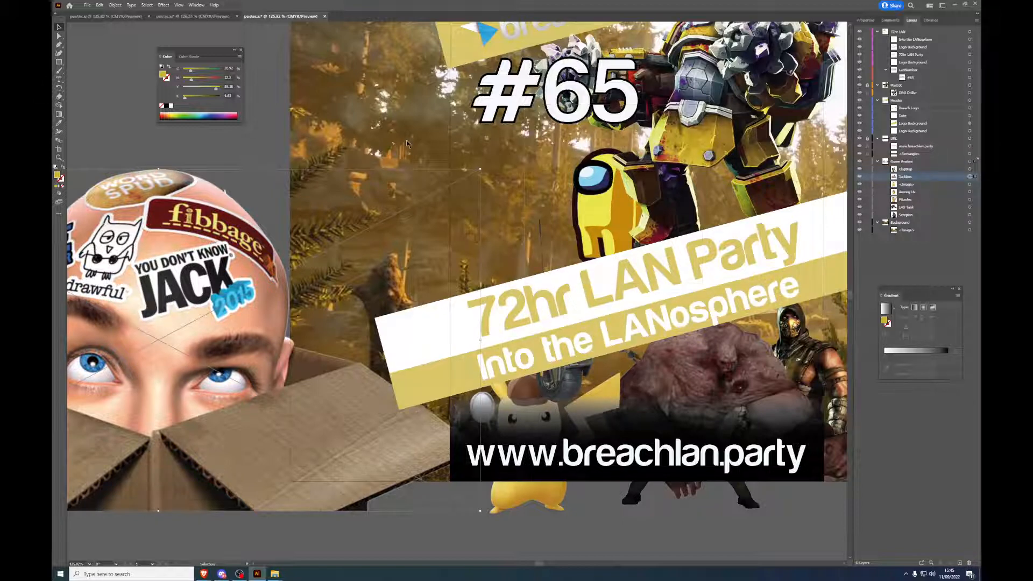
Step: Scale down the Jackbox picture, swap it with Pikachu below the title banner with Claptrap above, and lock the Jackbox object
{"action": "left_click_drag", "start_coordinate": [159, 169], "coordinate": [334, 430]}
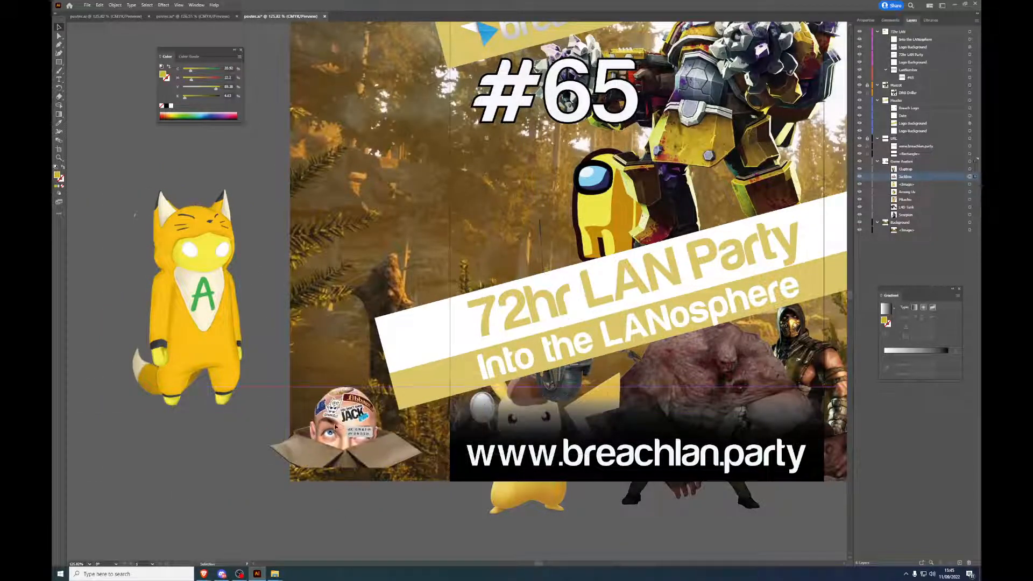
{"action": "left_click_drag", "start_coordinate": [516, 500], "coordinate": [350, 233]}
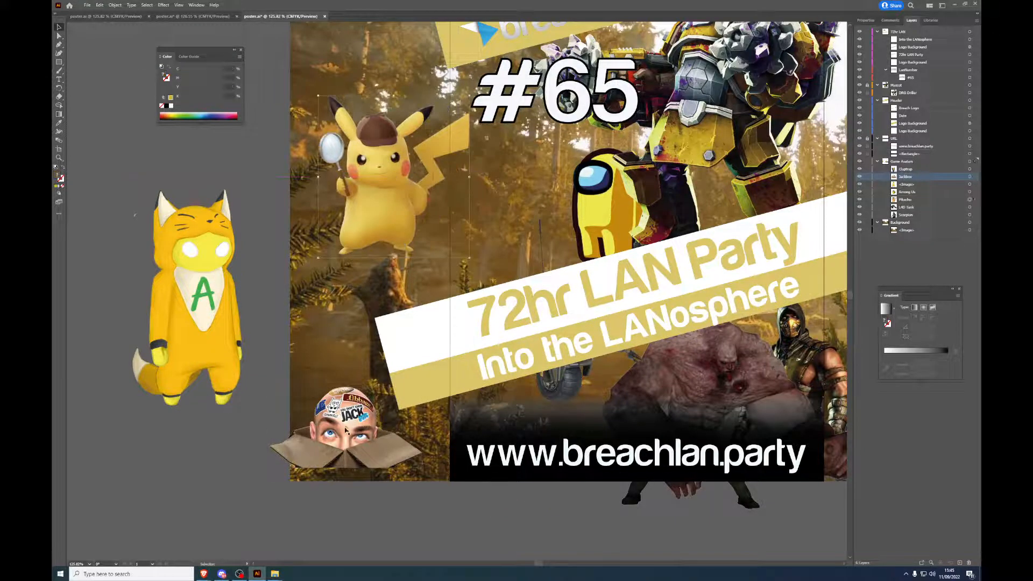
{"action": "left_click_drag", "start_coordinate": [345, 430], "coordinate": [536, 314]}
{"action": "left_click_drag", "start_coordinate": [526, 412], "coordinate": [549, 398]}
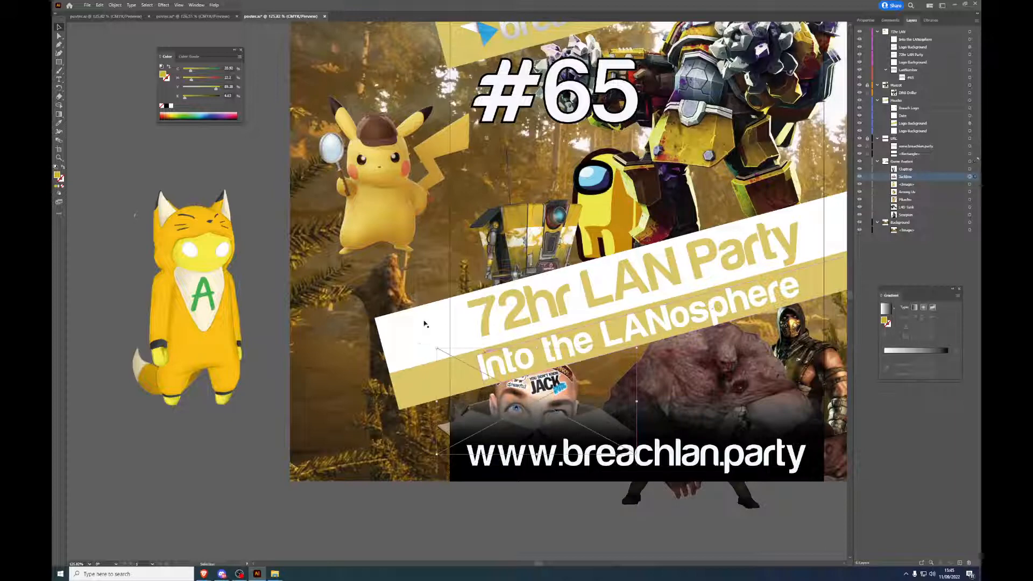
{"action": "left_click", "coordinate": [867, 177]}
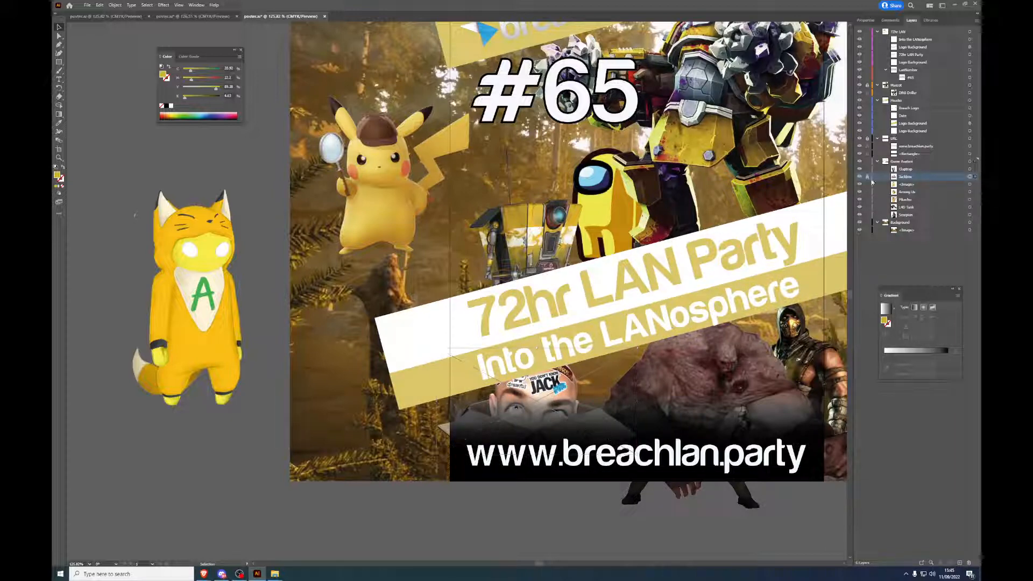
Step: Move the tank and Claptrap slightly left, the fox-suited figure behind Claptrap, and Pikachu to the poster's right edge behind the driller
{"action": "left_click_drag", "start_coordinate": [704, 384], "coordinate": [641, 390]}
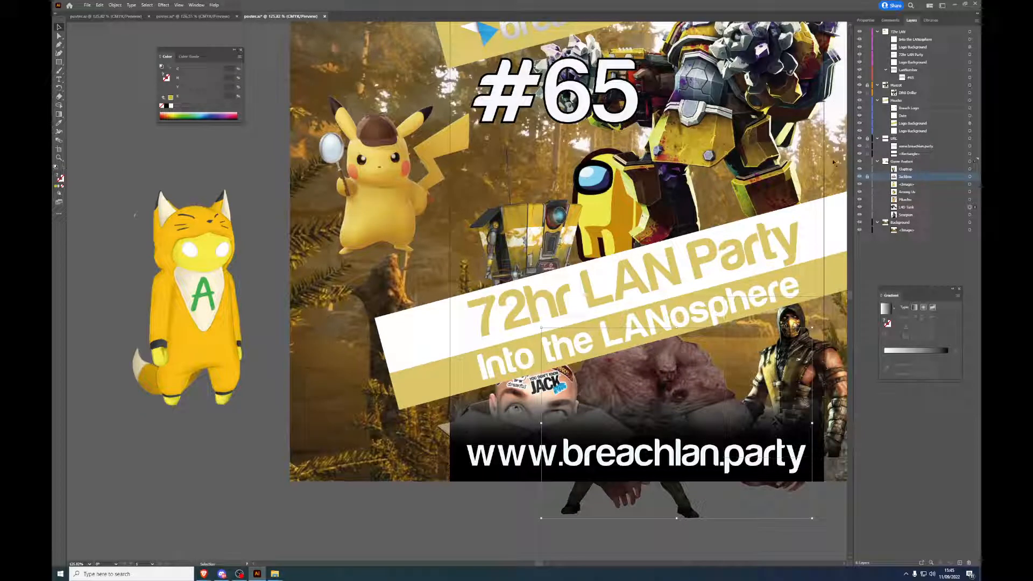
{"action": "left_click_drag", "start_coordinate": [530, 235], "coordinate": [495, 243]}
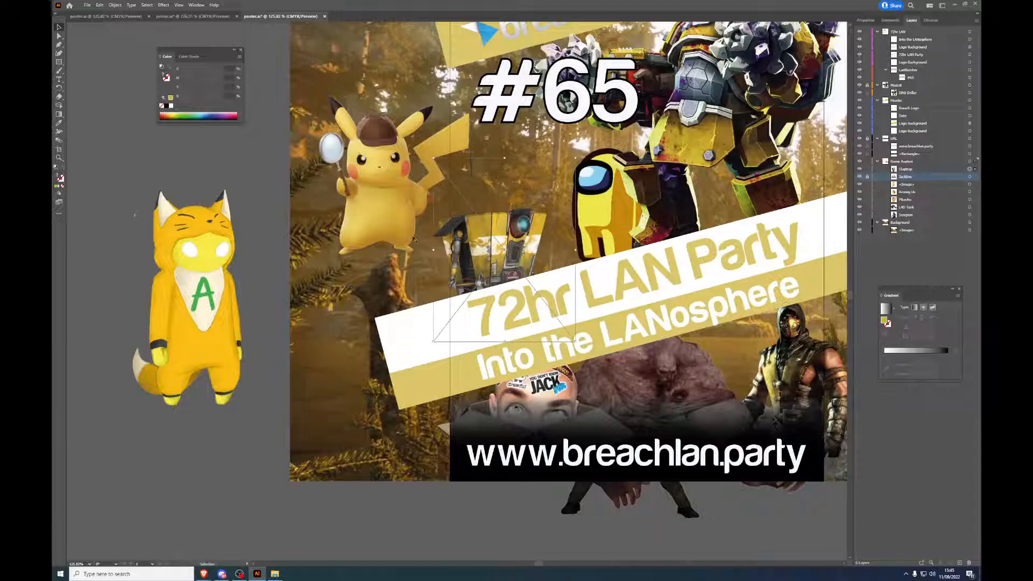
{"action": "left_click_drag", "start_coordinate": [182, 278], "coordinate": [484, 198]}
{"action": "left_click_drag", "start_coordinate": [377, 198], "coordinate": [799, 187]}
Step: Move the DRG driller slightly left and down beside the #65 text, and lock the Mascot layer
{"action": "scroll", "coordinate": [785, 200], "scroll_direction": "up", "scroll_amount": 5}
{"action": "left_click_drag", "start_coordinate": [737, 158], "coordinate": [736, 158]}
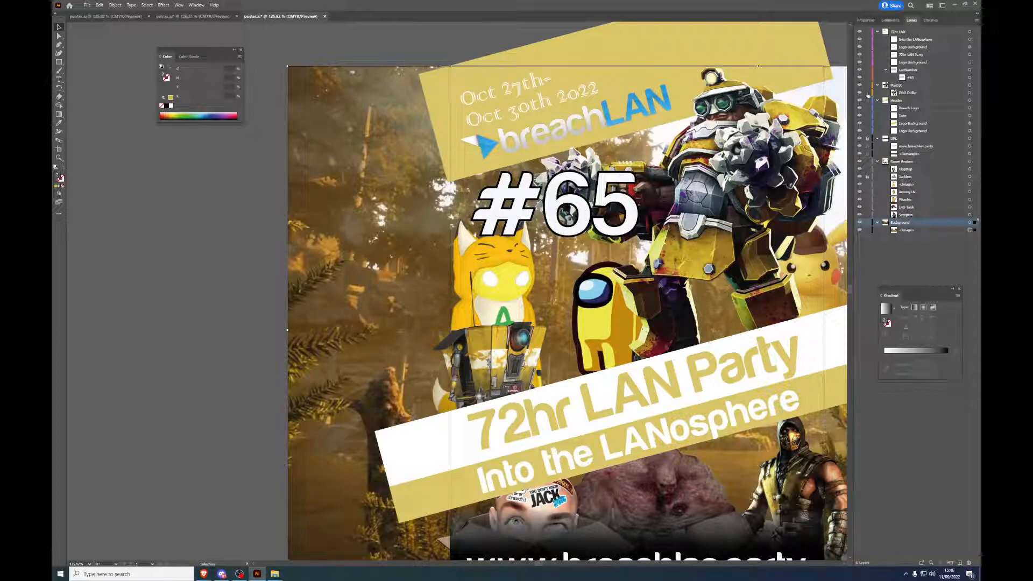
{"action": "left_click", "coordinate": [975, 93]}
{"action": "left_click_drag", "start_coordinate": [770, 147], "coordinate": [754, 139]}
{"action": "left_click_drag", "start_coordinate": [768, 175], "coordinate": [772, 188]}
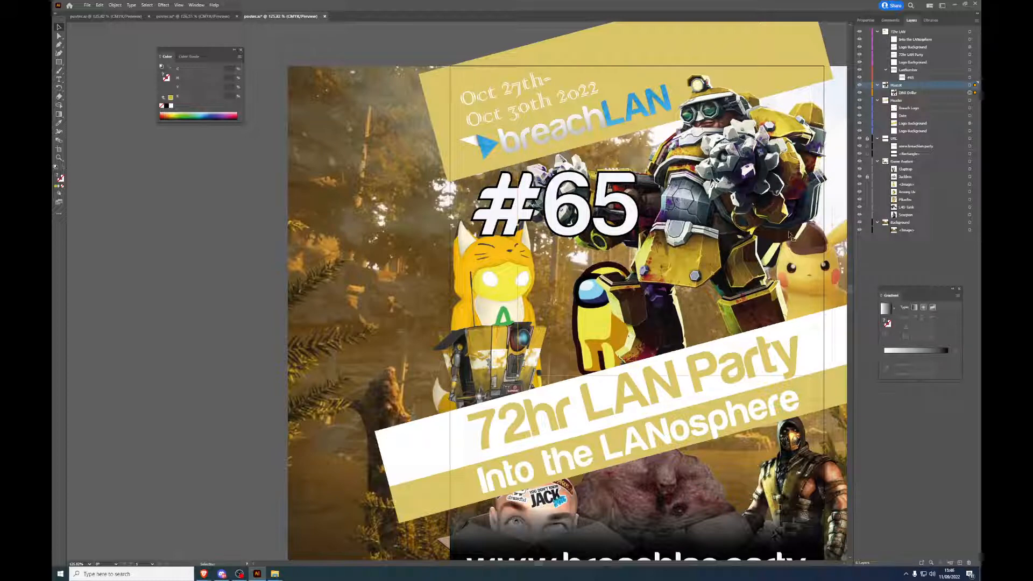
{"action": "left_click", "coordinate": [867, 86]}
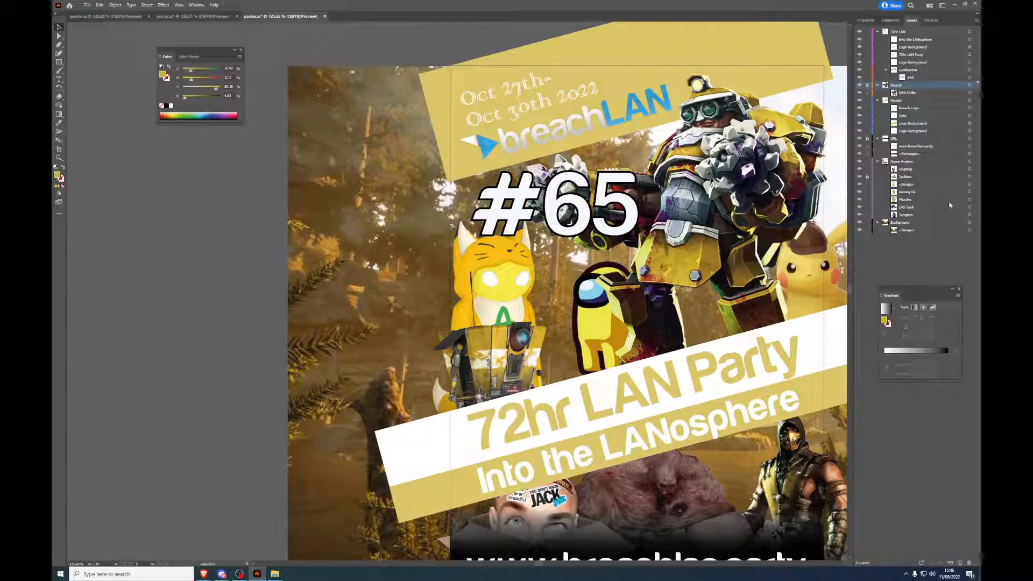
Step: Shift Pikachu slightly left behind the driller, above the right end of the title banner
{"action": "left_click", "coordinate": [970, 200]}
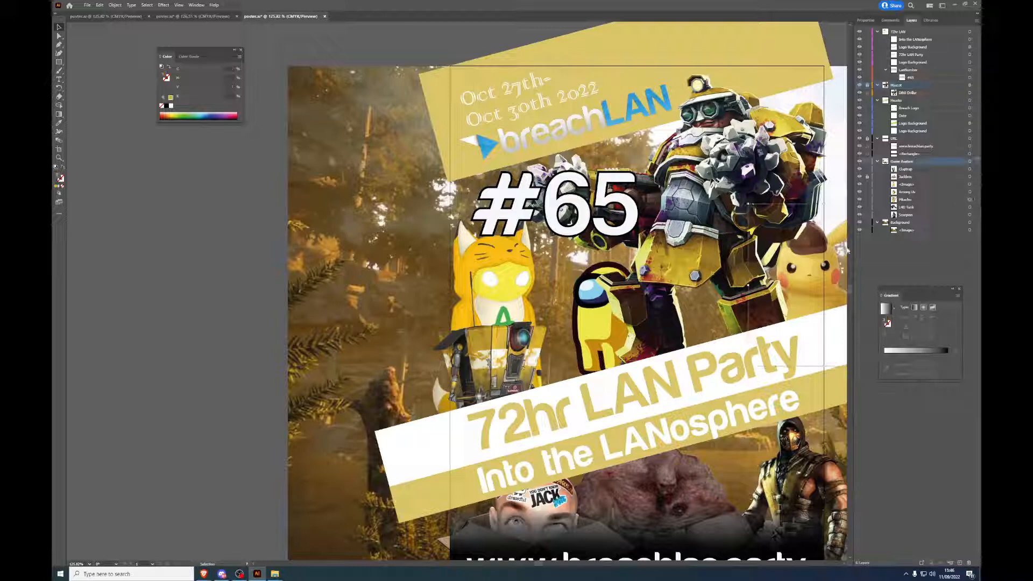
{"action": "left_click_drag", "start_coordinate": [838, 259], "coordinate": [829, 257]}
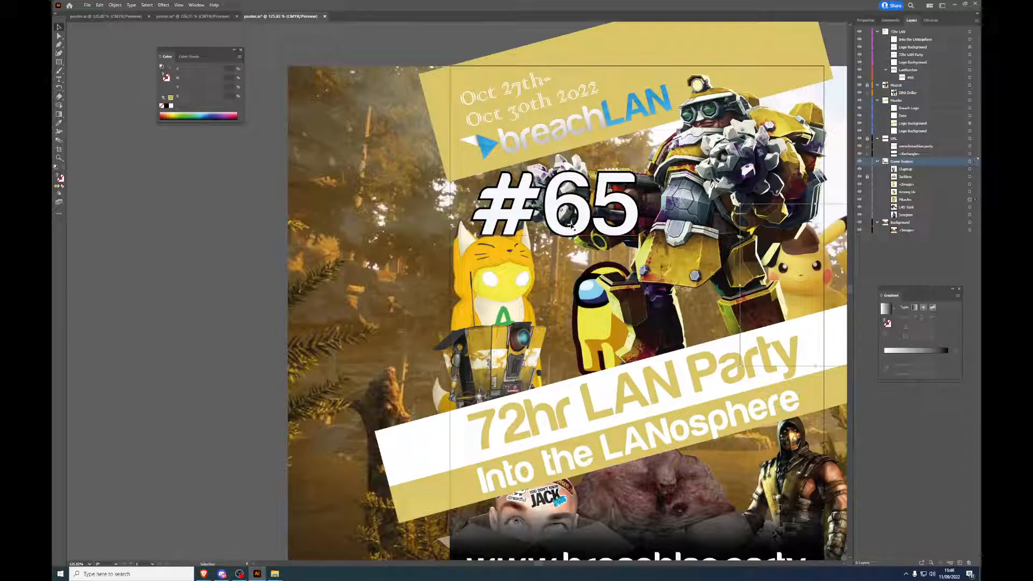
{"action": "scroll", "coordinate": [543, 284], "scroll_direction": "down", "scroll_amount": 1}
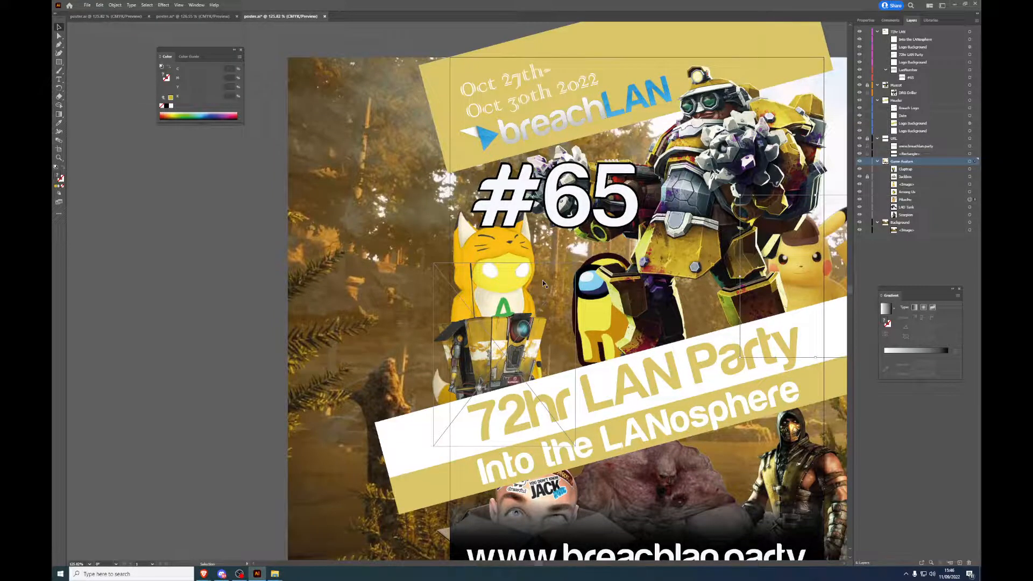
{"action": "scroll", "coordinate": [542, 279], "scroll_direction": "down", "scroll_amount": 3}
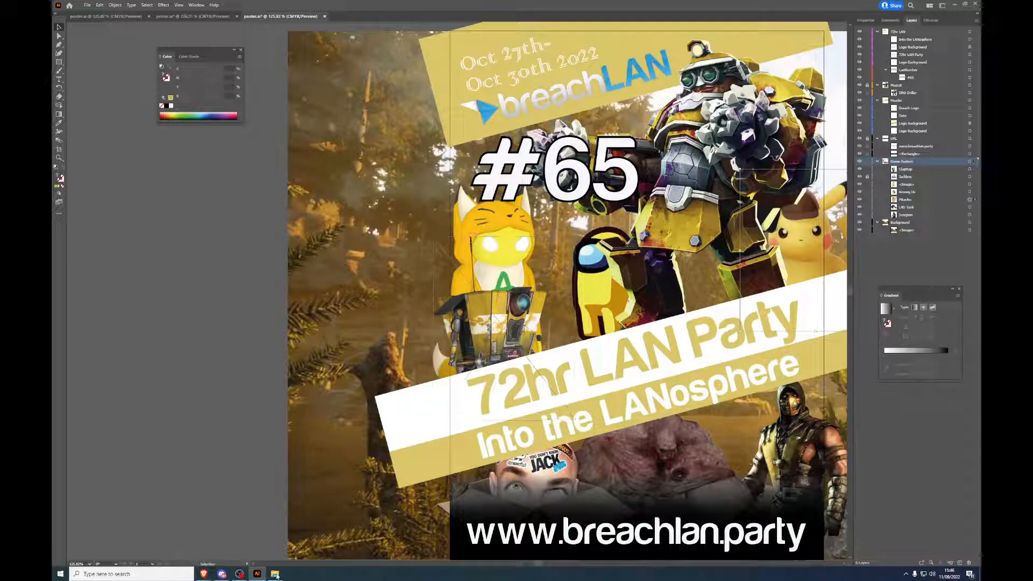
Step: Return to the Game Assets folder in the file browser and look through its game folders for further character pictures
{"action": "mouse_move", "coordinate": [275, 574]}
{"action": "left_click", "coordinate": [336, 542]}
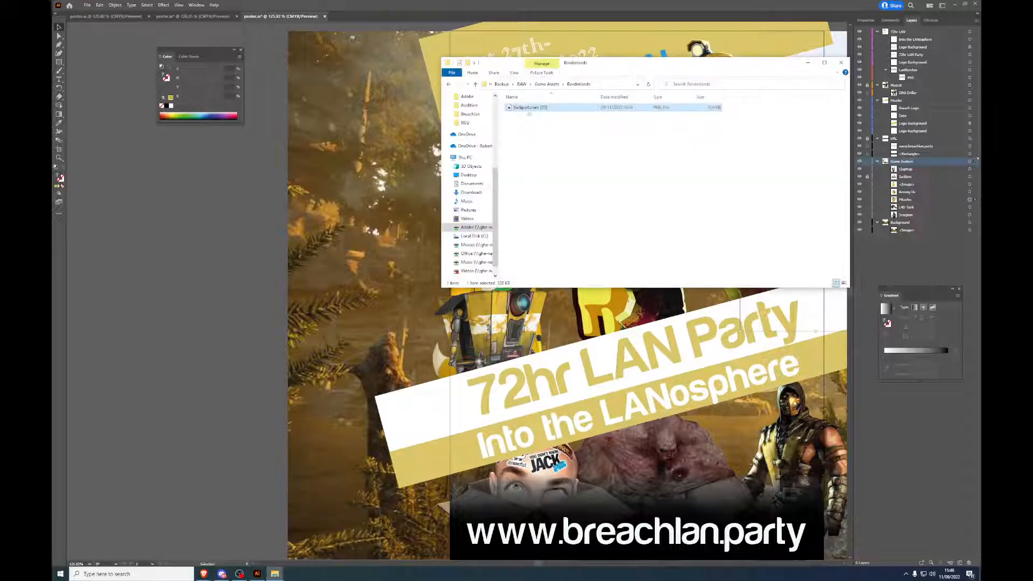
{"action": "left_click", "coordinate": [547, 85]}
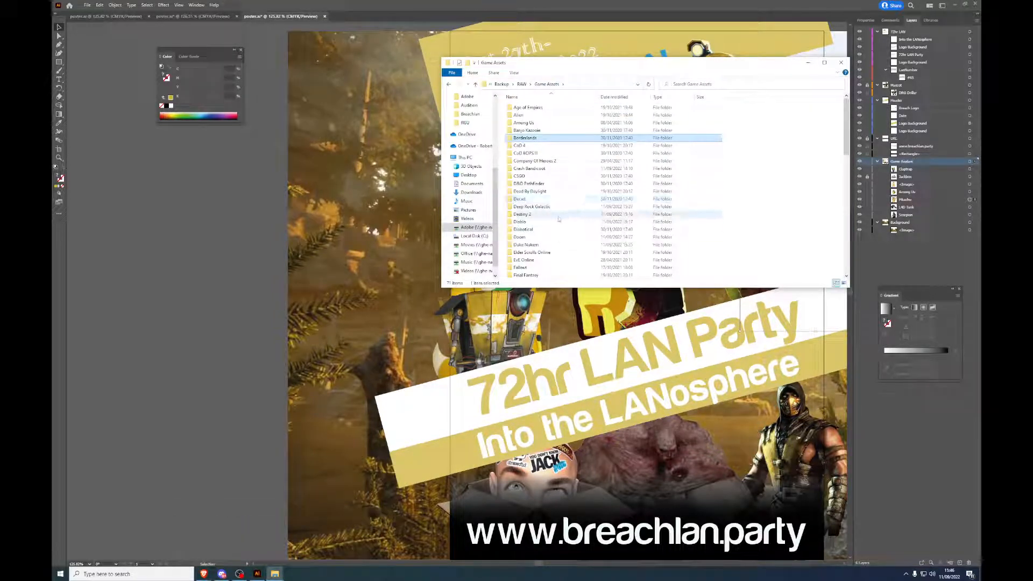
{"action": "scroll", "coordinate": [562, 210], "scroll_direction": "down", "scroll_amount": 4}
{"action": "scroll", "coordinate": [559, 220], "scroll_direction": "down", "scroll_amount": 5}
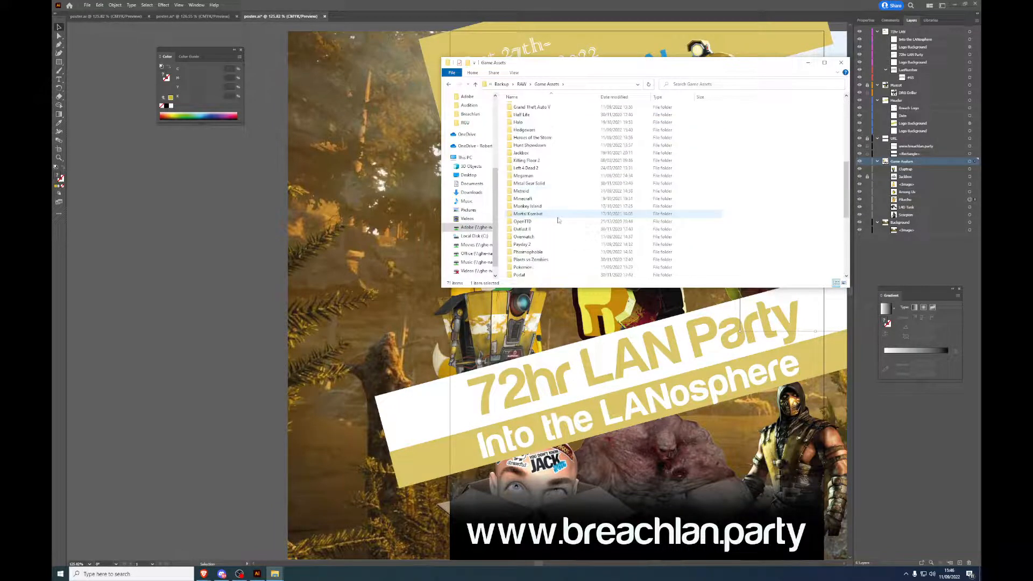
{"action": "scroll", "coordinate": [558, 220], "scroll_direction": "down", "scroll_amount": 1}
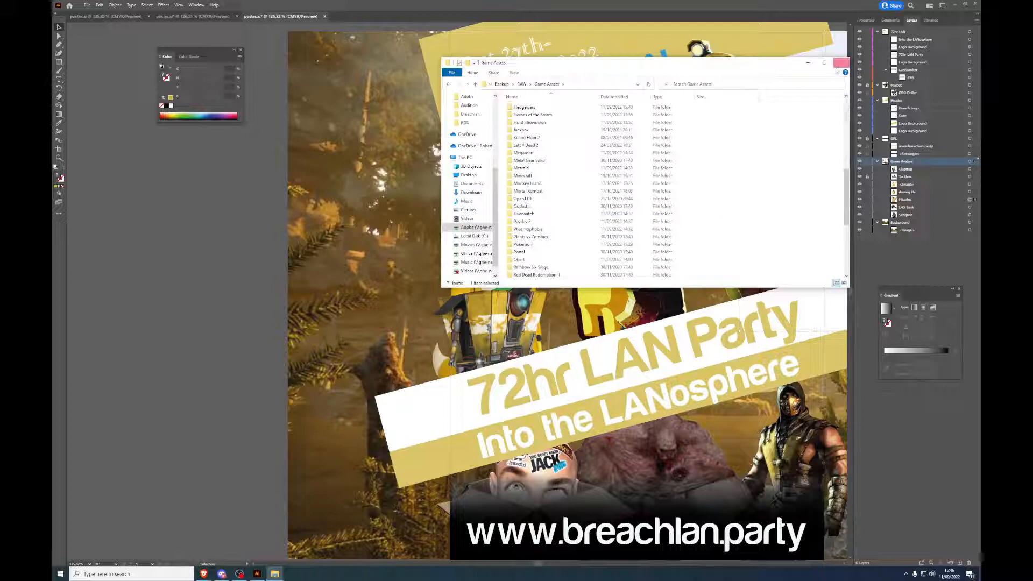
Step: Close the file browser, then move the yellow Among Us crewmate left beside Claptrap and enlarge it slightly
{"action": "left_click", "coordinate": [841, 63]}
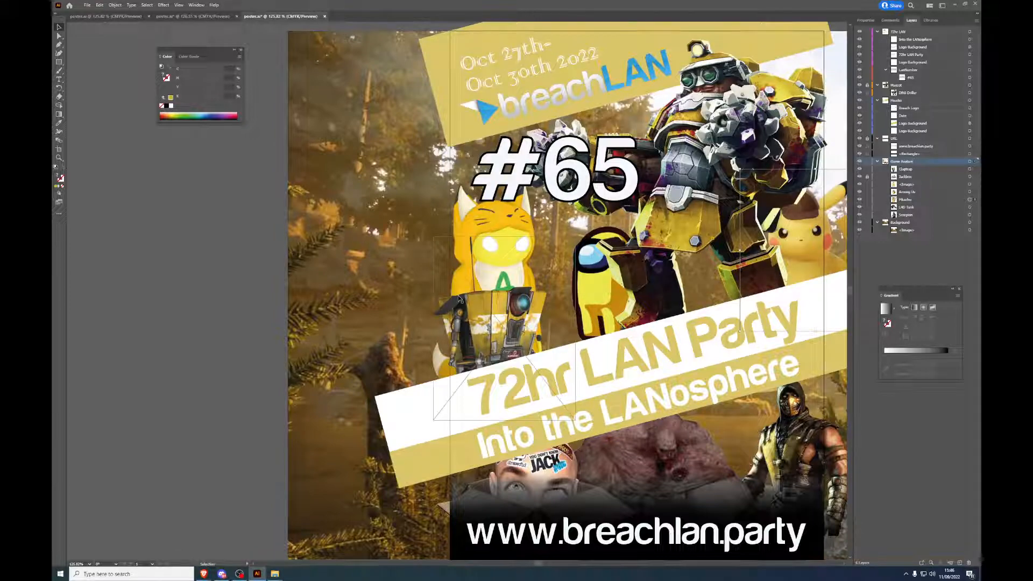
{"action": "left_click_drag", "start_coordinate": [558, 308], "coordinate": [530, 311]}
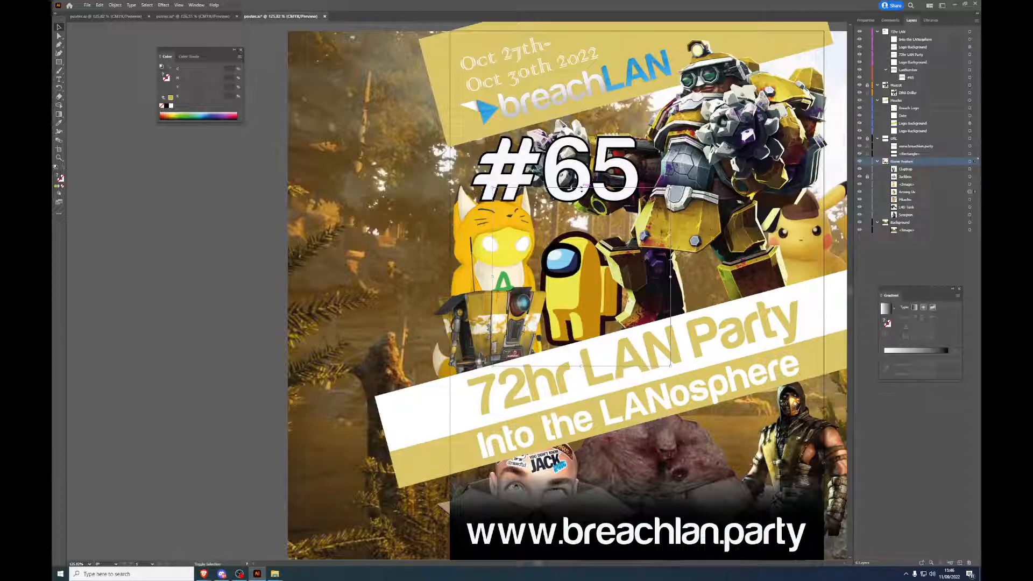
{"action": "left_click_drag", "start_coordinate": [582, 188], "coordinate": [582, 152]}
{"action": "left_click_drag", "start_coordinate": [573, 258], "coordinate": [593, 231]}
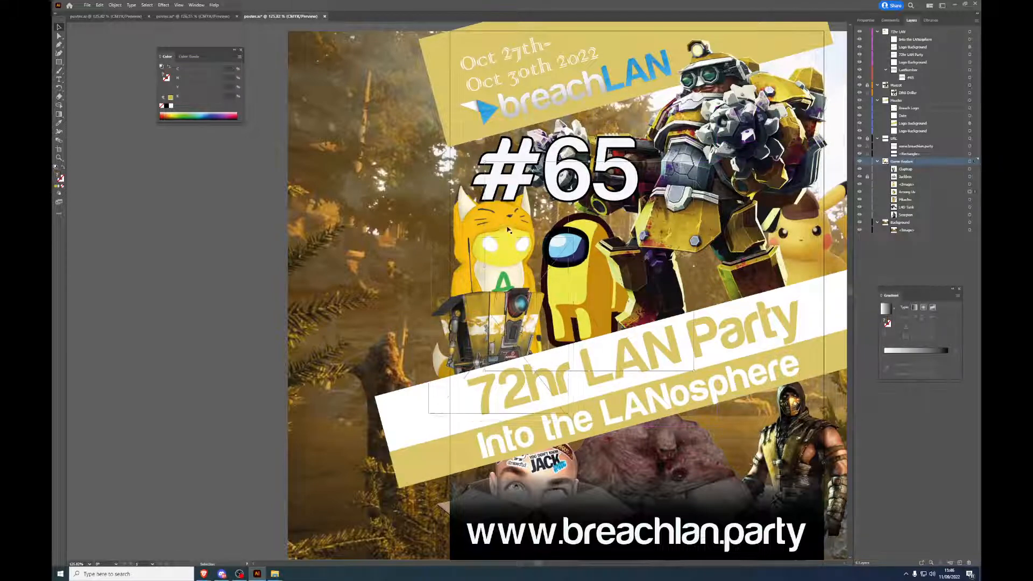
Step: Move the fox-suited figure slightly up and right, and raise Claptrap in front of it above the title banner
{"action": "left_click_drag", "start_coordinate": [508, 229], "coordinate": [515, 205]}
{"action": "left_click_drag", "start_coordinate": [485, 314], "coordinate": [484, 284]}
{"action": "left_click", "coordinate": [335, 237]}
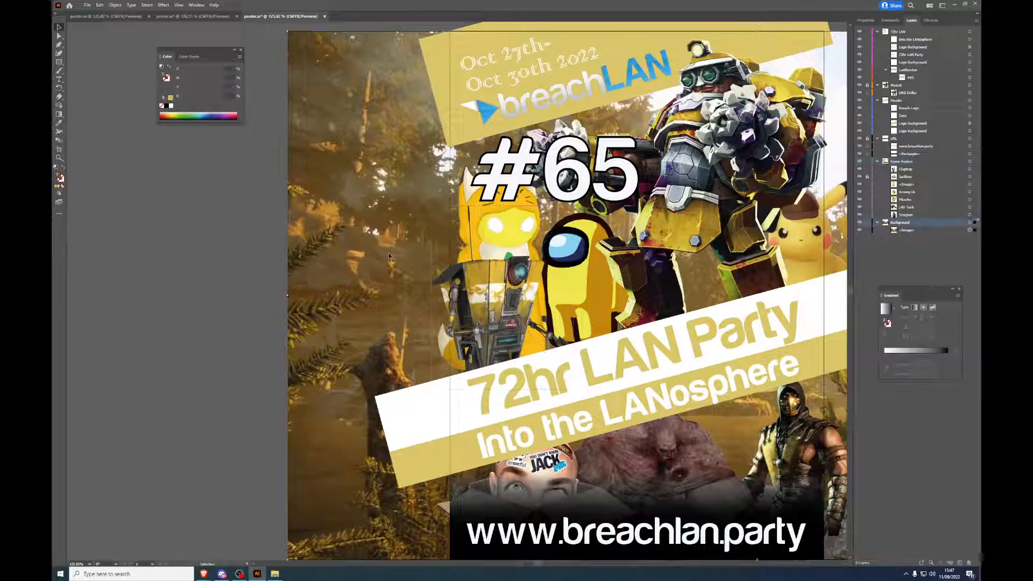
{"action": "left_click_drag", "start_coordinate": [389, 256], "coordinate": [265, 253]}
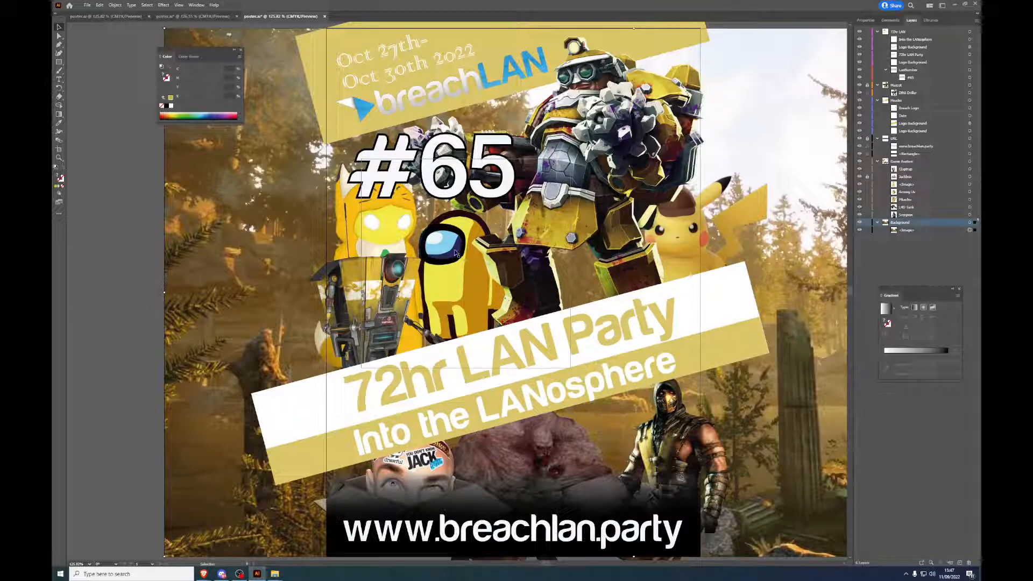
{"action": "scroll", "coordinate": [619, 373], "scroll_direction": "down", "scroll_amount": 1}
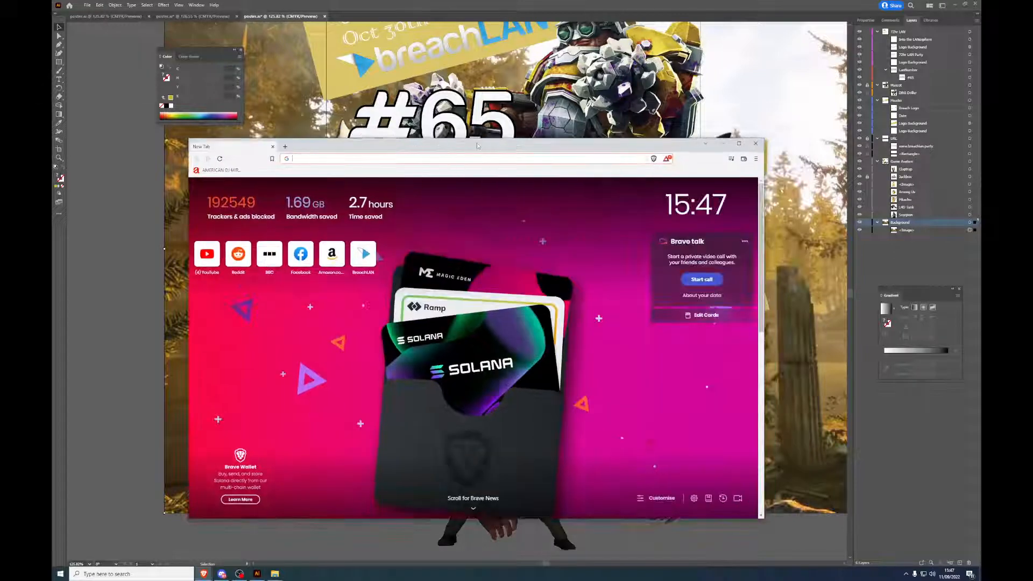
Step: Switch to the Brave browser and search Google Images for "yellow game characters"
{"action": "double_click", "coordinate": [477, 143]}
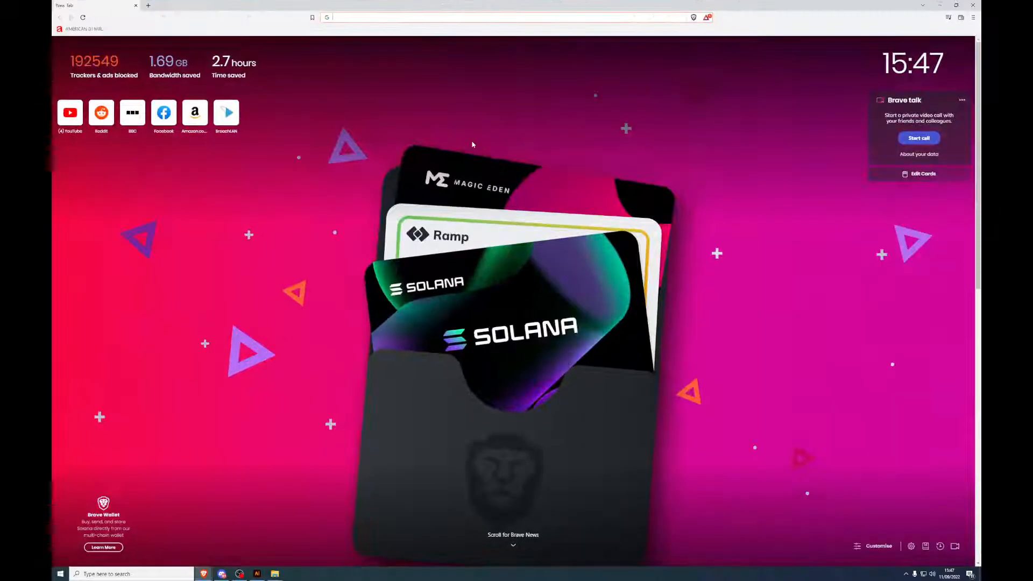
{"action": "type", "text": "yellow game c"}
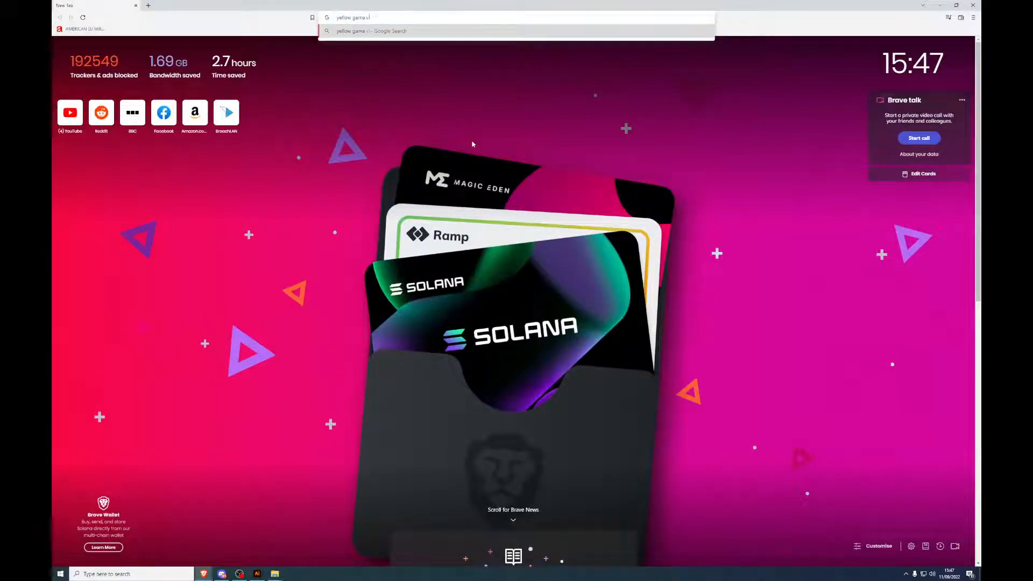
{"action": "type", "text": "haracters"}
{"action": "key", "text": "Return"}
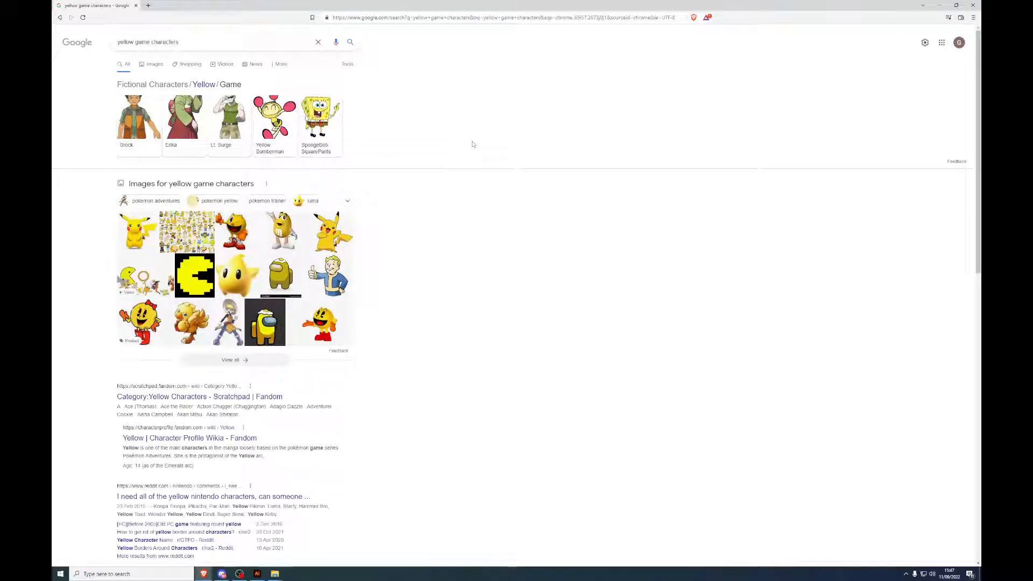
{"action": "left_click", "coordinate": [153, 63]}
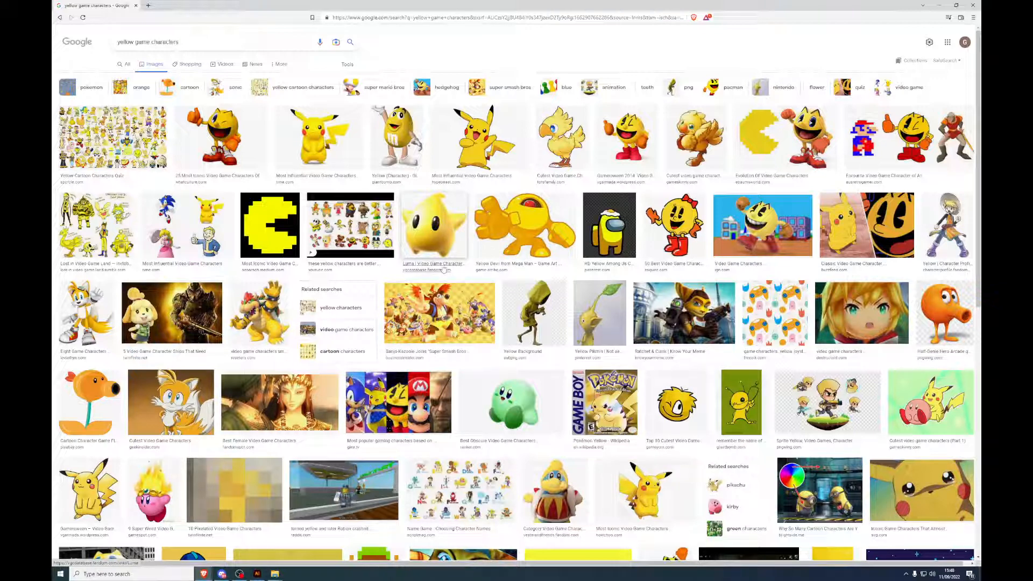
Step: Search Google Images for "bowser" and open the Mario Party Wiki picture of Bowser with a raised arm
{"action": "triple_click", "coordinate": [182, 42]}
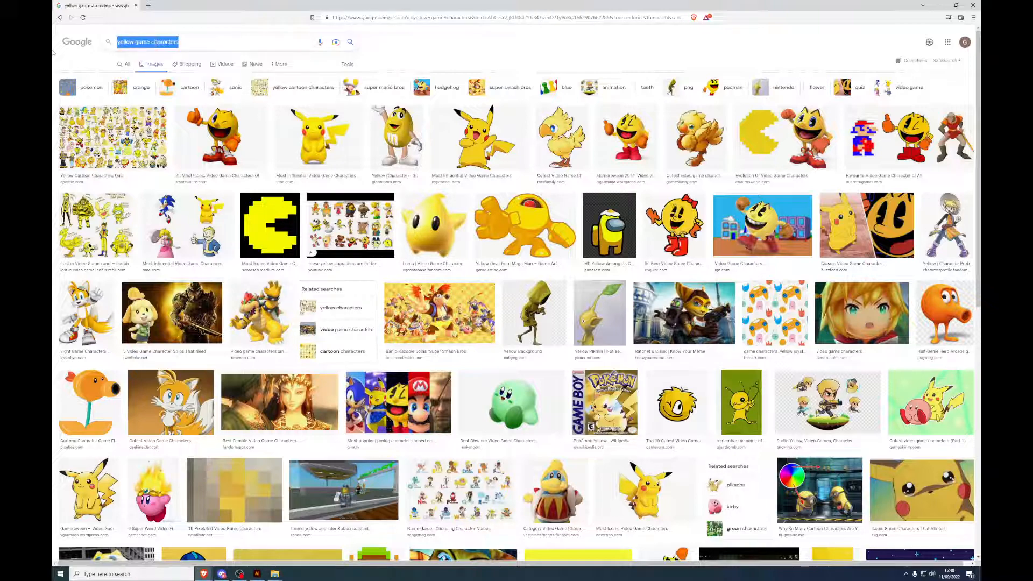
{"action": "type", "text": "bowser"}
{"action": "key", "text": "Return"}
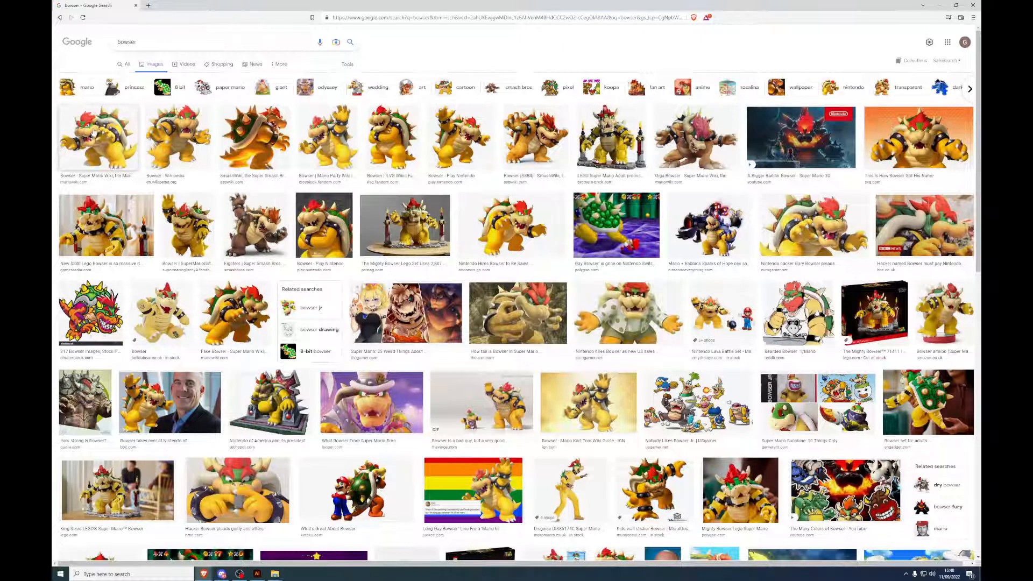
{"action": "left_click", "coordinate": [321, 136]}
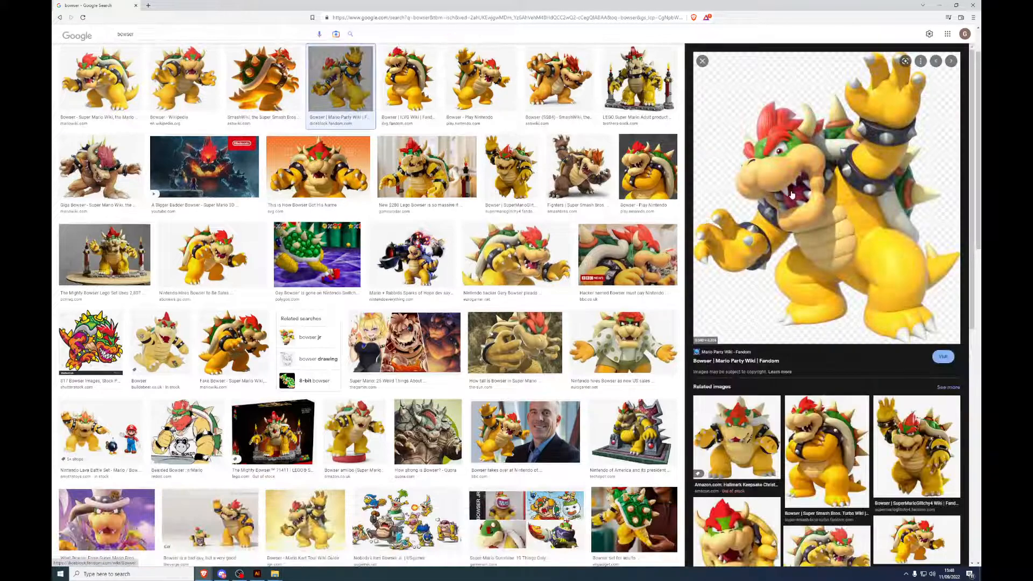
Step: Save the Bowser picture in a new folder named Mario inside RAW > Game Assets
{"action": "right_click", "coordinate": [791, 192]}
{"action": "left_click", "coordinate": [834, 285]}
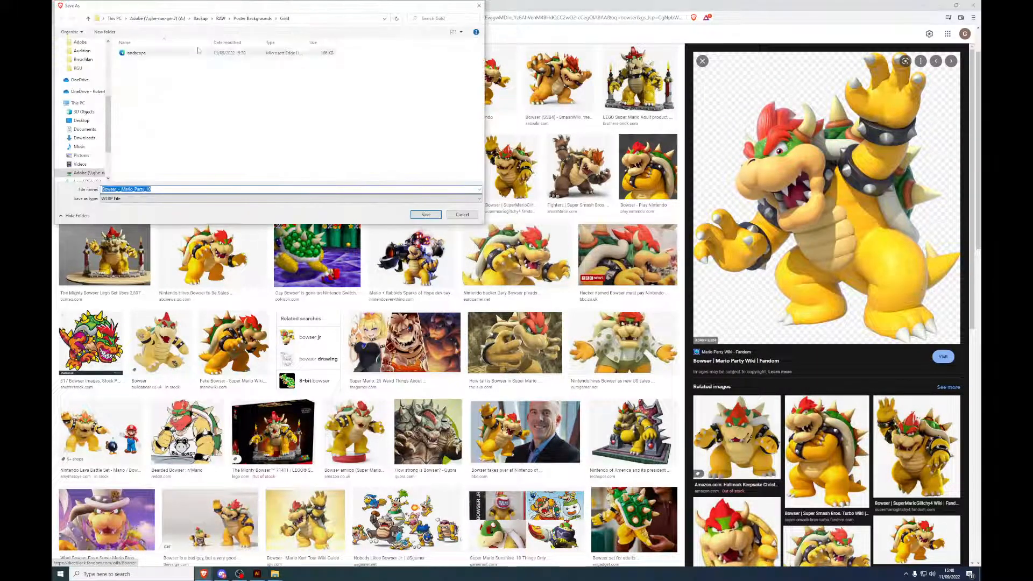
{"action": "left_click", "coordinate": [234, 22]}
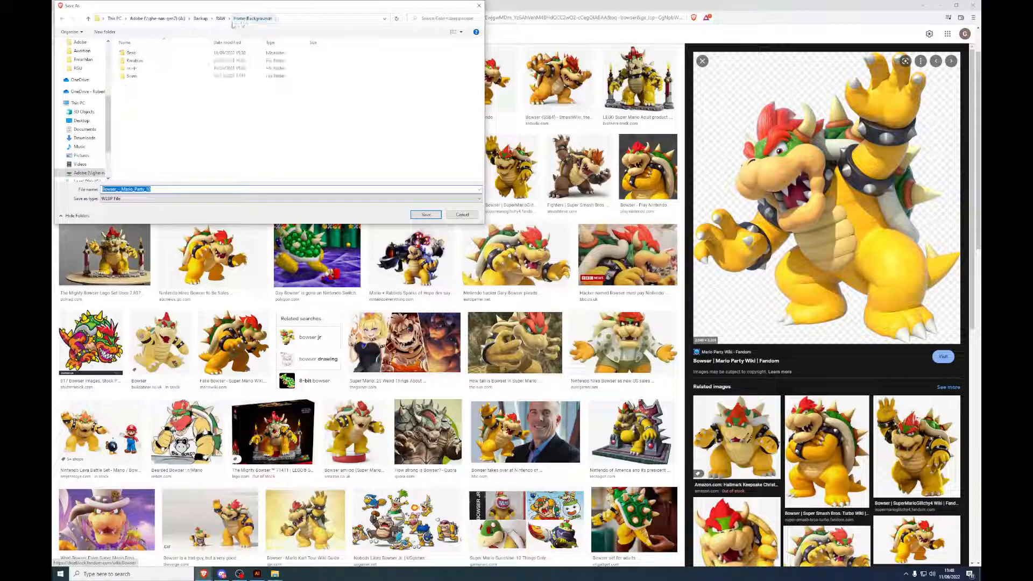
{"action": "left_click", "coordinate": [221, 19]}
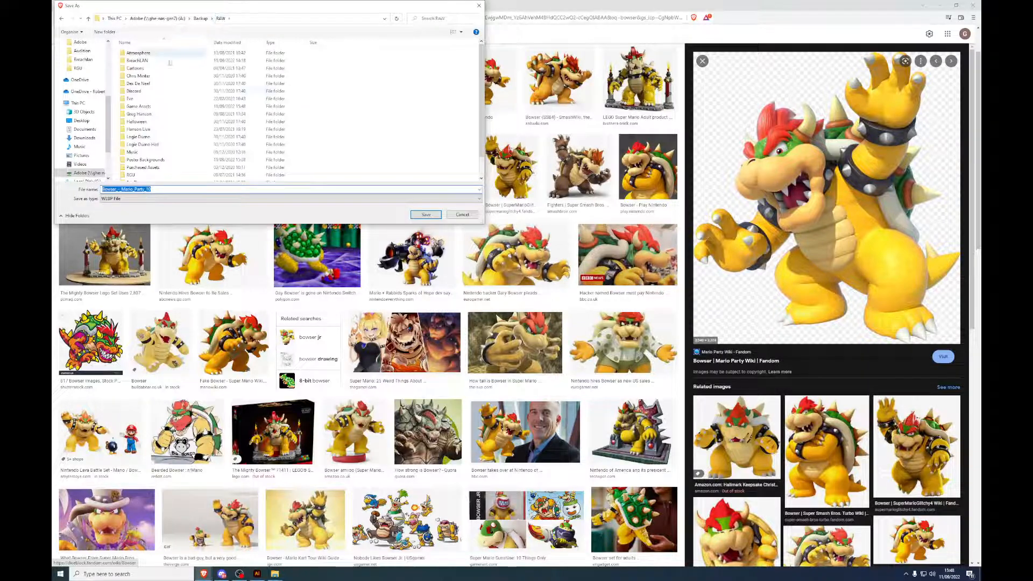
{"action": "double_click", "coordinate": [162, 108]}
{"action": "right_click", "coordinate": [425, 111]}
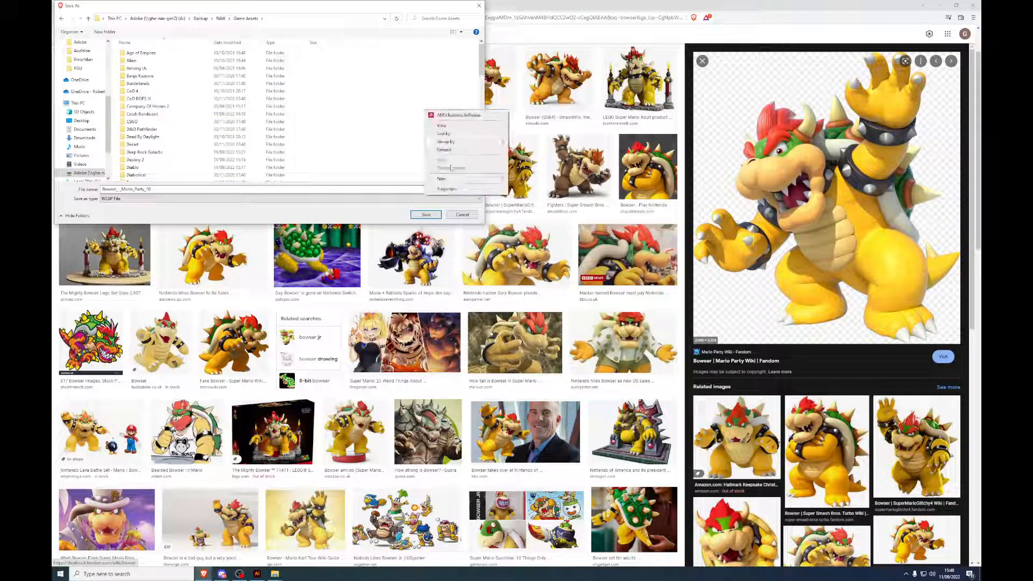
{"action": "mouse_move", "coordinate": [467, 182]}
{"action": "left_click", "coordinate": [516, 180]}
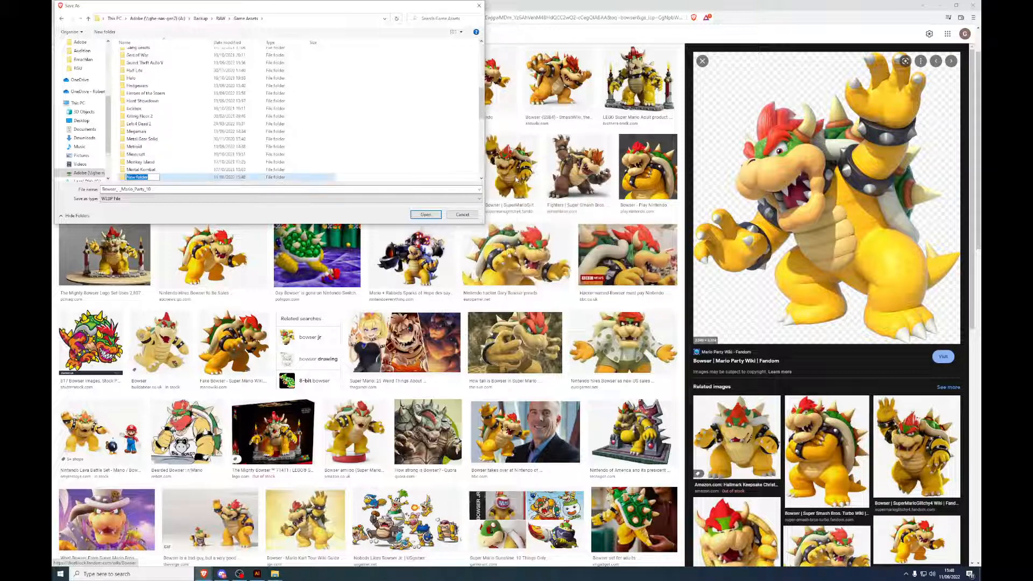
{"action": "type", "text": "Mario"}
{"action": "key", "text": "Return"}
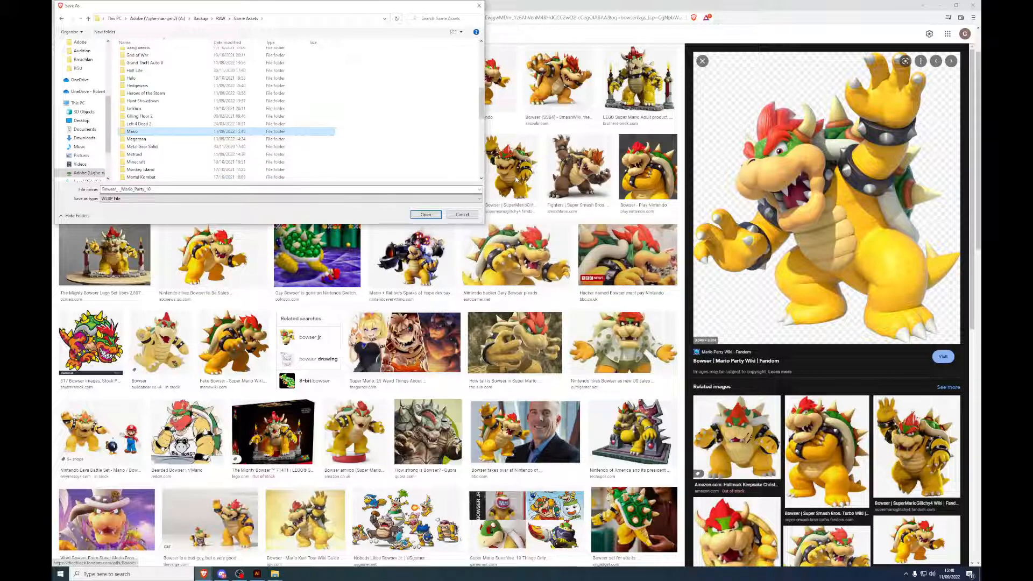
{"action": "key", "text": "Return"}
{"action": "left_click", "coordinate": [426, 214]}
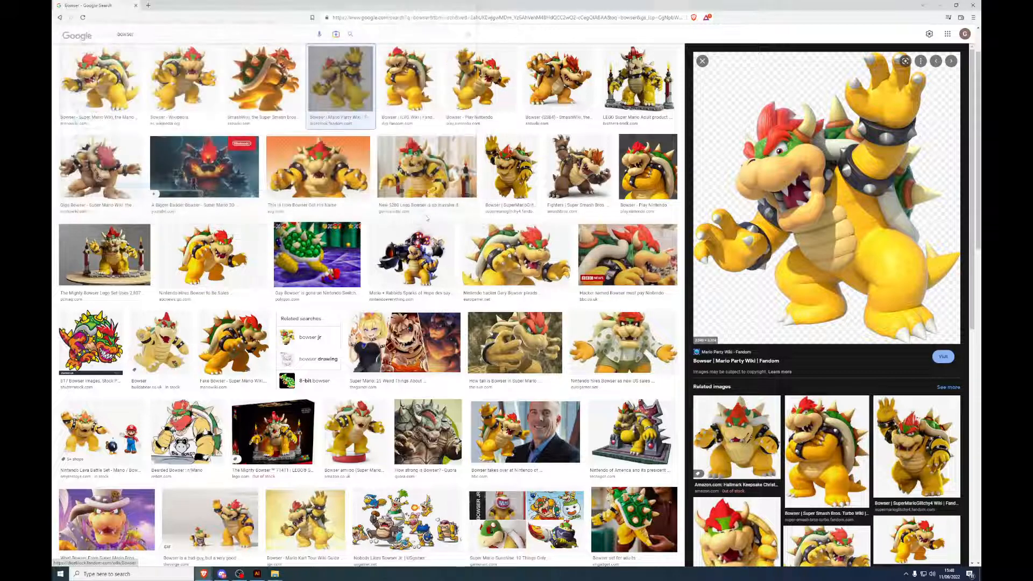
Step: Return to the poster in Illustrator and place the saved Bowser picture in the Background layer
{"action": "left_click_drag", "start_coordinate": [534, 6], "coordinate": [981, 58]}
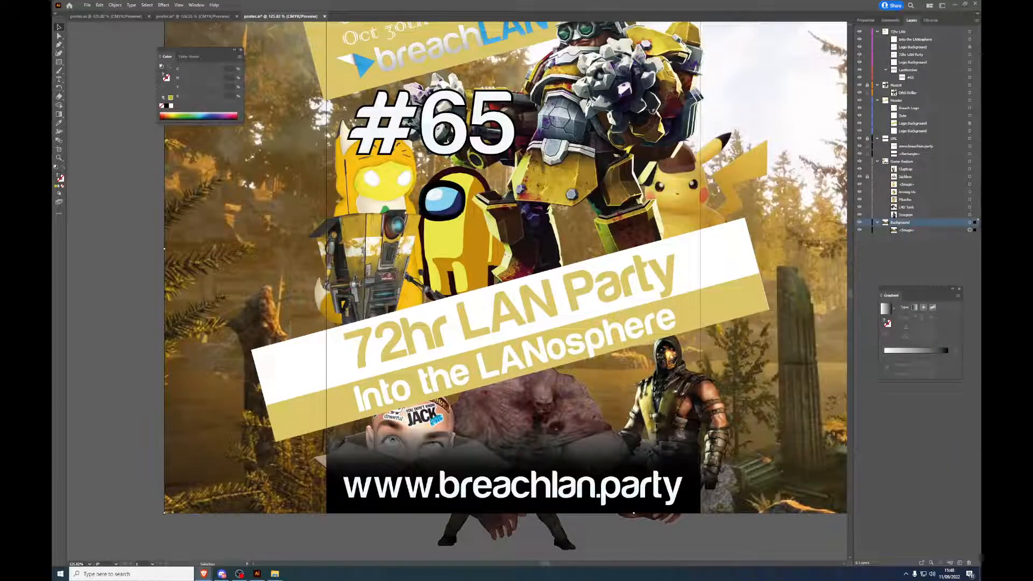
{"action": "left_click", "coordinate": [624, 325]}
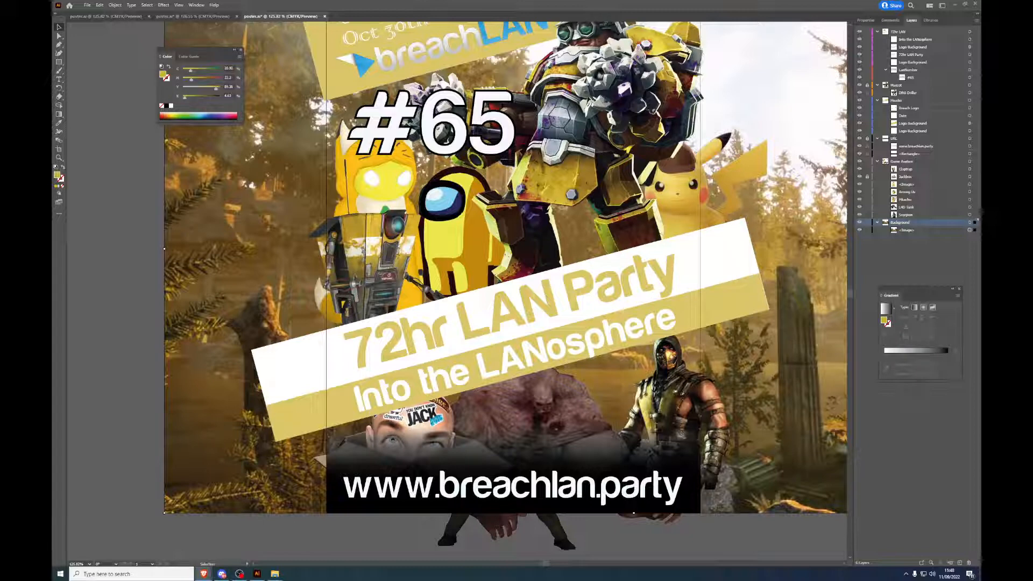
{"action": "left_click_drag", "start_coordinate": [981, 237], "coordinate": [301, 306]}
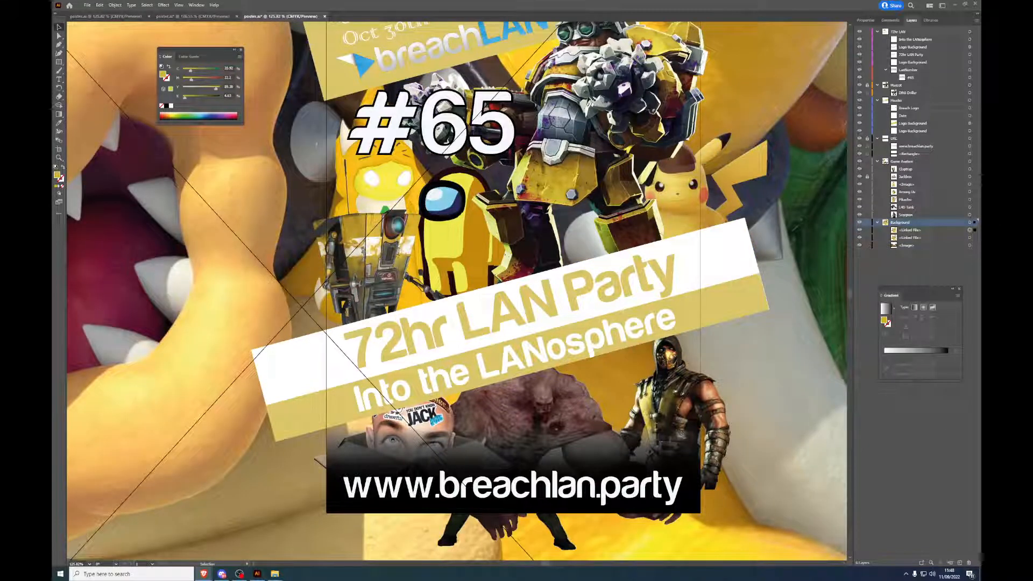
Step: Place the 3D Pac-Man picture from the Pacman folder in Game Assets onto the poster
{"action": "key", "text": "alt+Tab"}
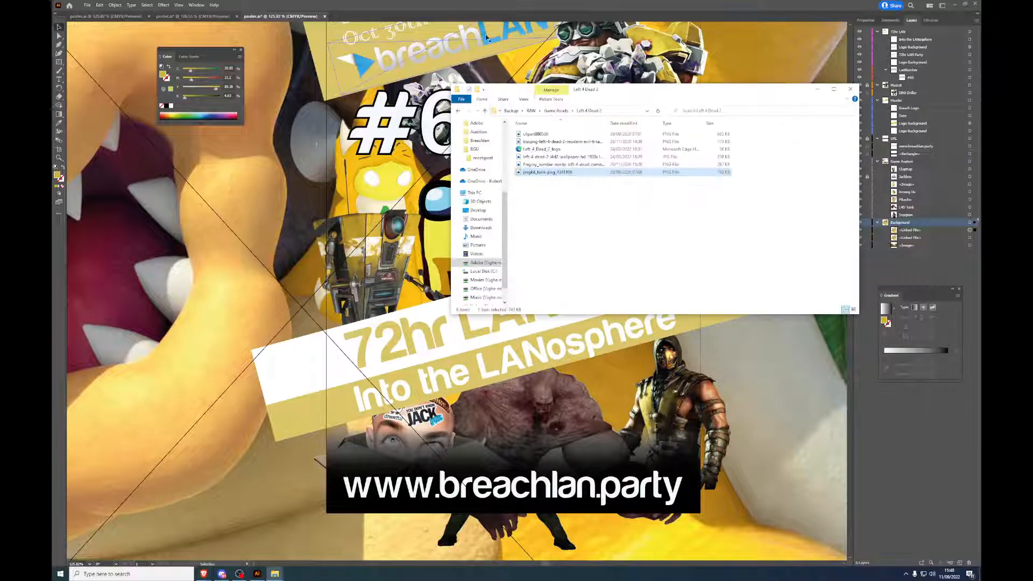
{"action": "left_click", "coordinate": [557, 111]}
{"action": "scroll", "coordinate": [548, 135], "scroll_direction": "down", "scroll_amount": 10}
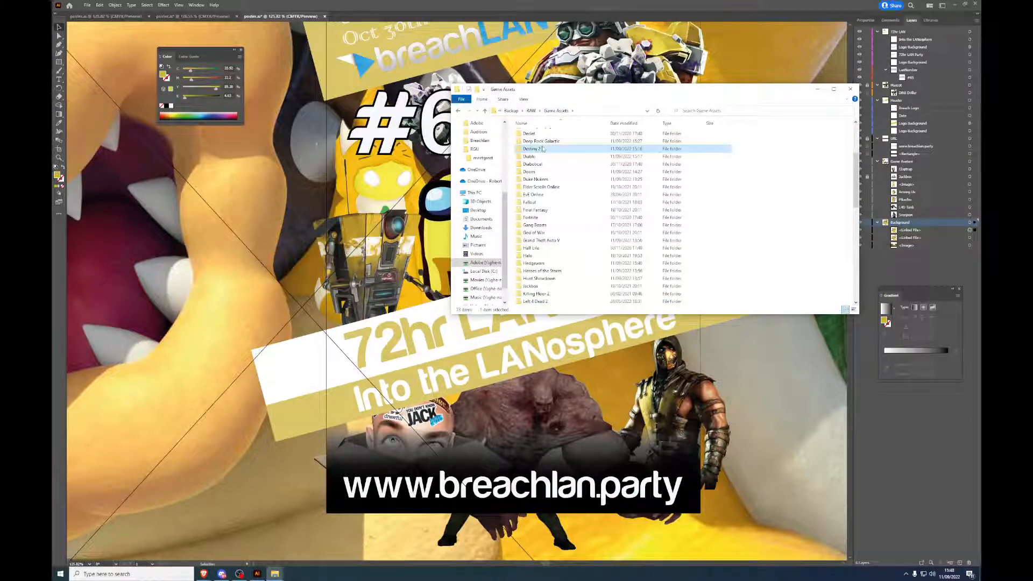
{"action": "double_click", "coordinate": [531, 132]}
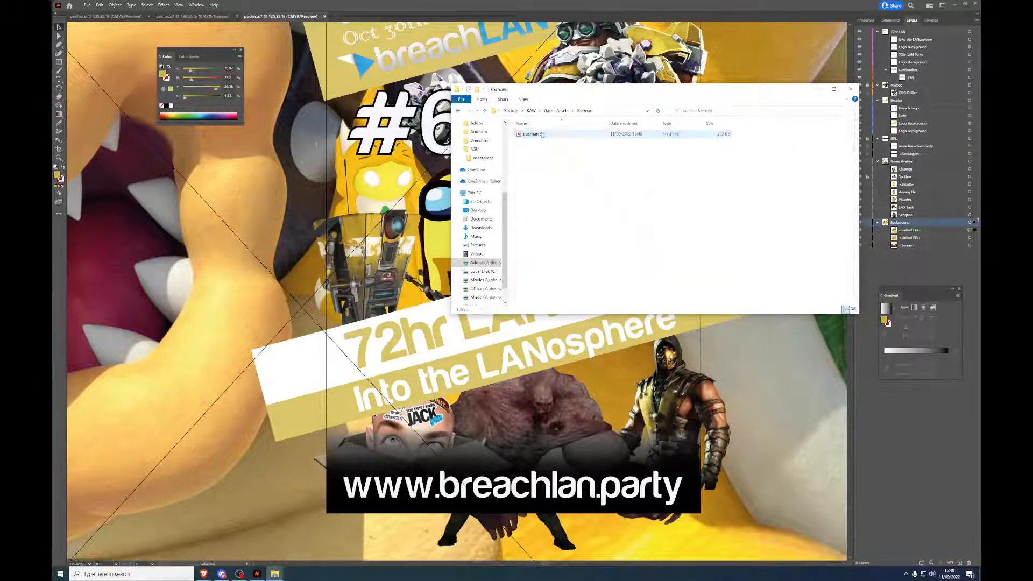
{"action": "left_click_drag", "start_coordinate": [162, 248], "coordinate": [161, 247]}
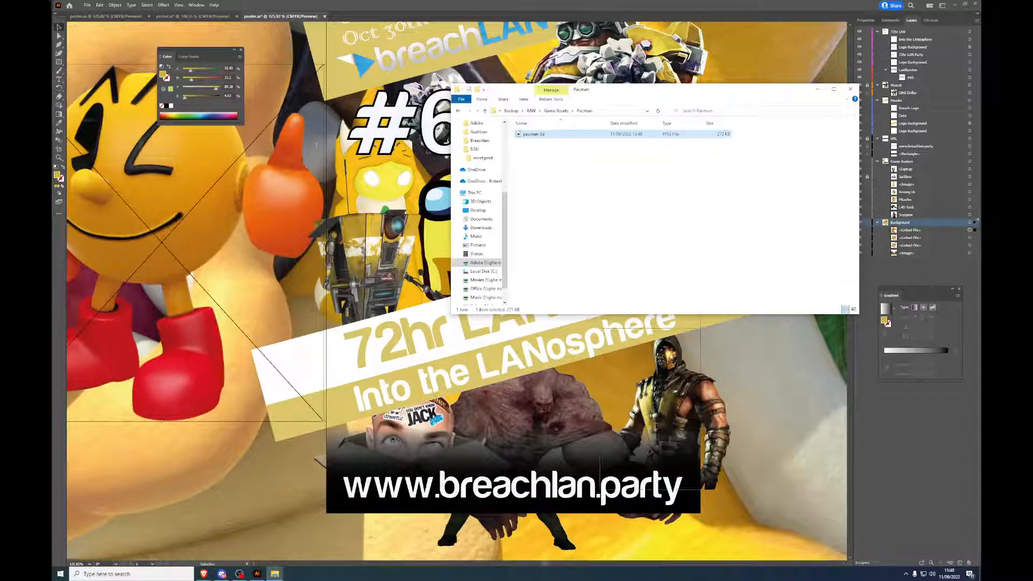
Step: Remove the duplicate Bowser picture and shrink the remaining one to fit beside the poster on the forest background
{"action": "left_click", "coordinate": [90, 563]}
{"action": "left_click", "coordinate": [102, 515]}
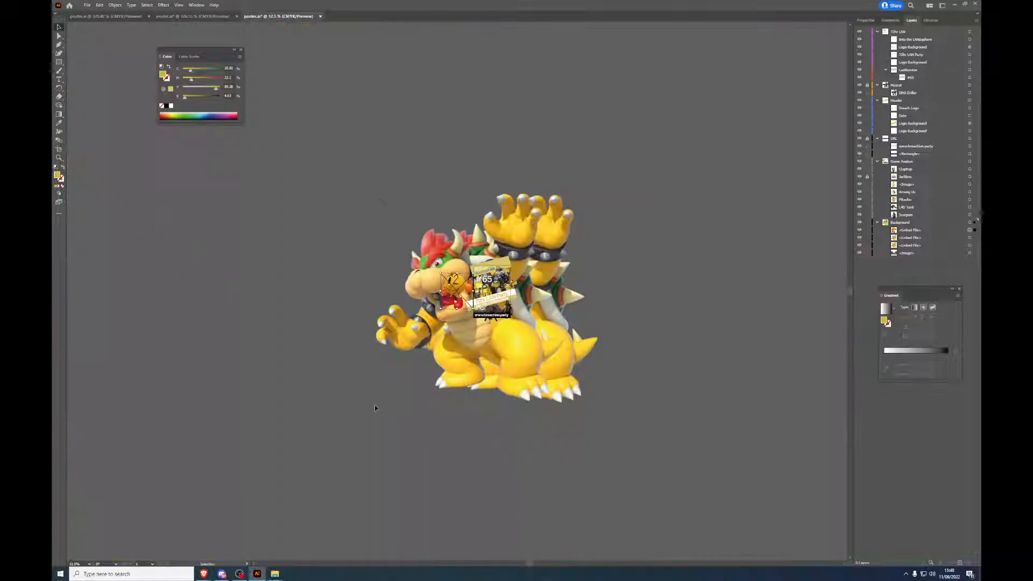
{"action": "left_click_drag", "start_coordinate": [520, 359], "coordinate": [359, 380]}
{"action": "key", "text": "ctrl+z"}
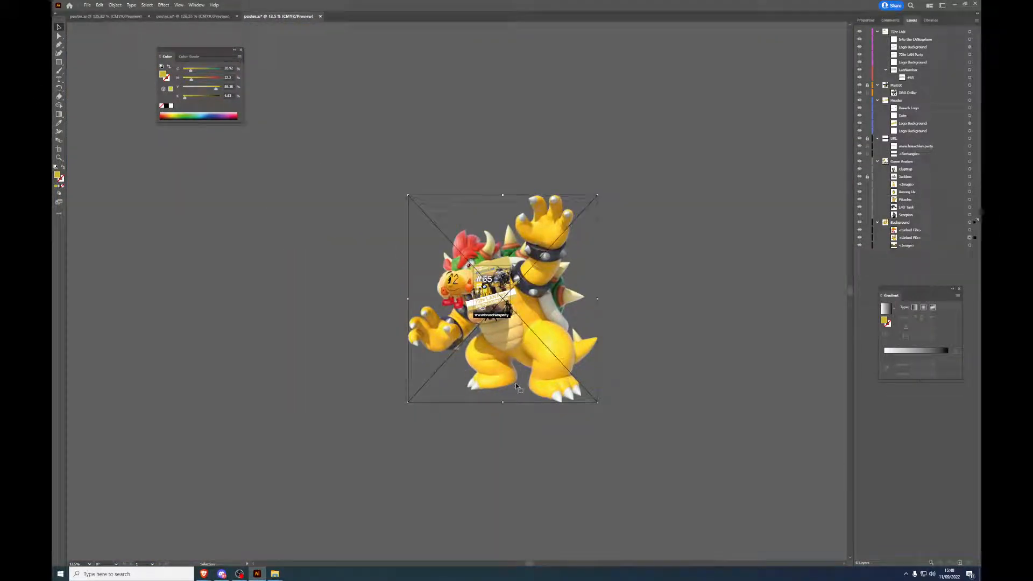
{"action": "left_click_drag", "start_coordinate": [503, 401], "coordinate": [534, 289]}
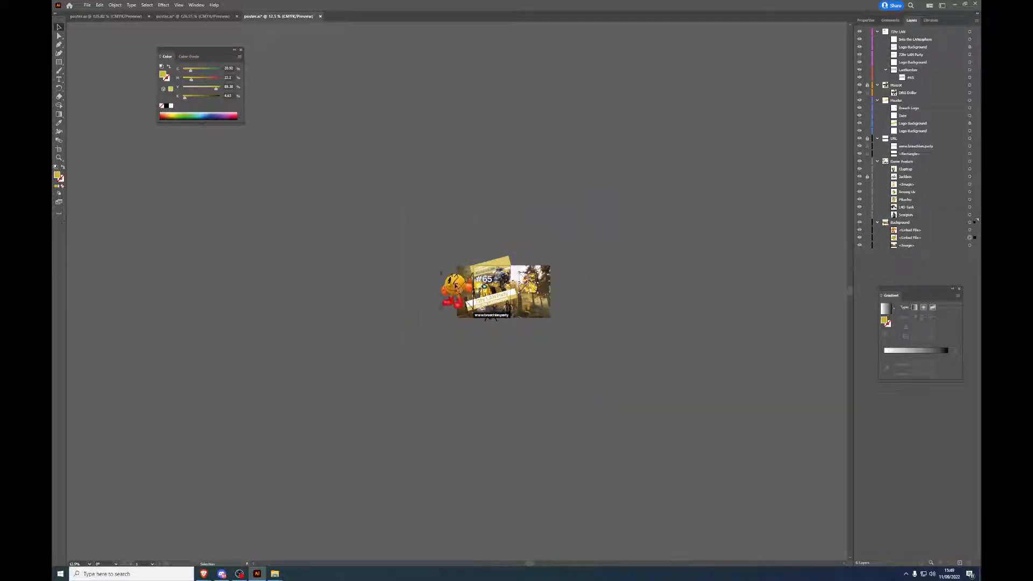
Step: Shrink Pac-Man and place him between the driller's legs, behind the upper edge of the title banner
{"action": "left_click", "coordinate": [458, 291]}
{"action": "left_click_drag", "start_coordinate": [458, 274], "coordinate": [457, 294]}
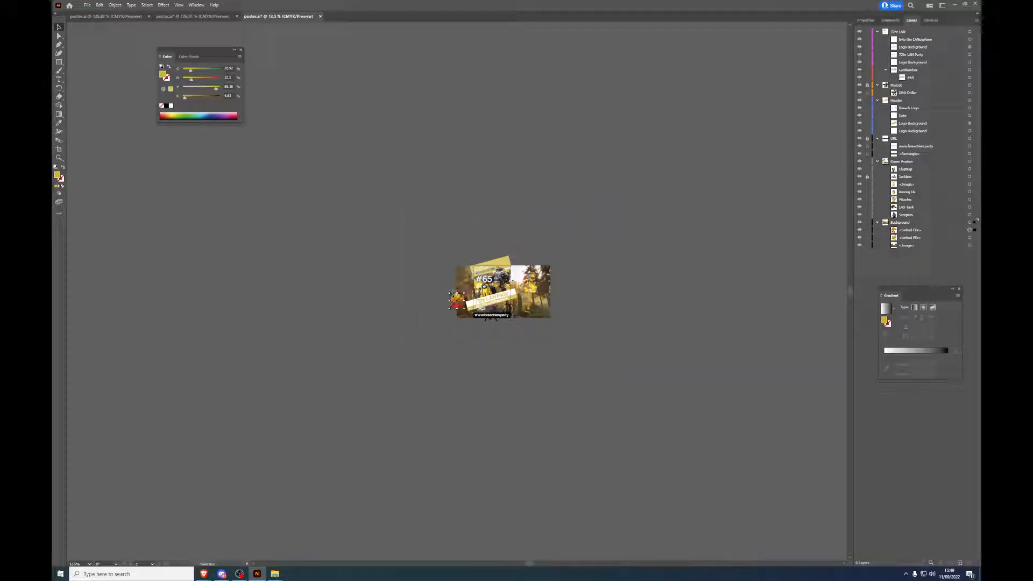
{"action": "left_click", "coordinate": [90, 564]}
{"action": "left_click", "coordinate": [106, 557]}
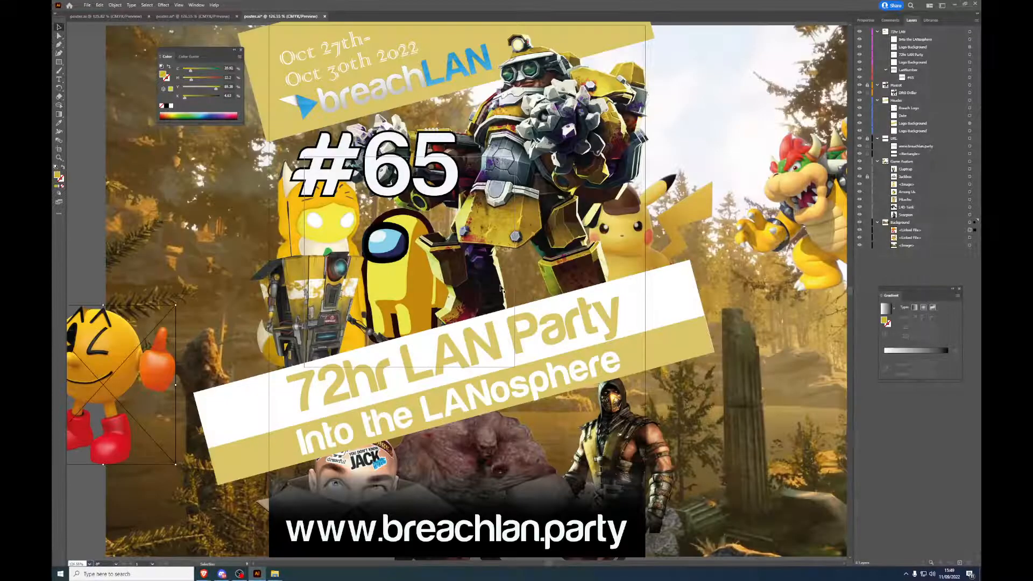
{"action": "left_click_drag", "start_coordinate": [127, 357], "coordinate": [746, 295]}
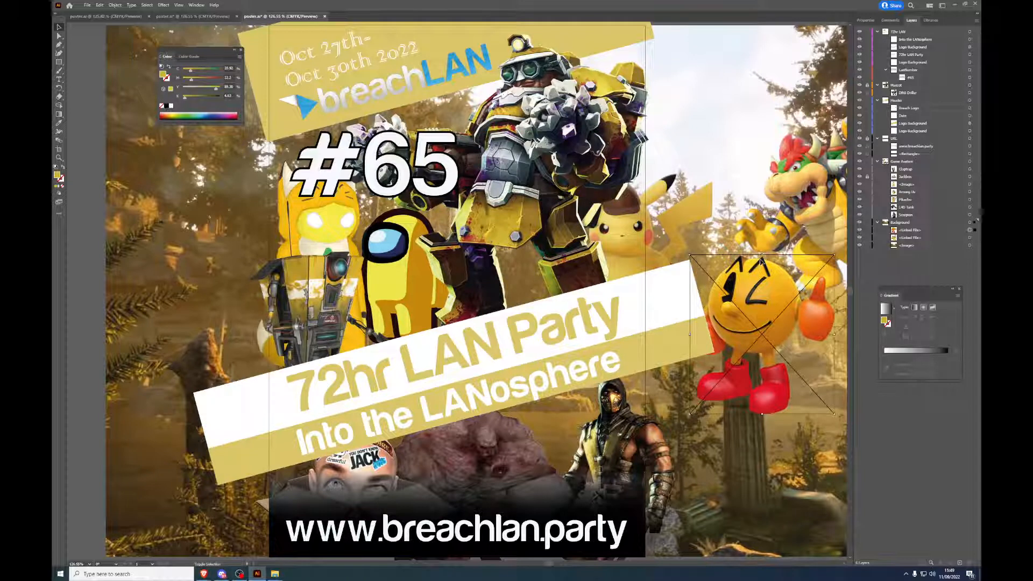
{"action": "left_click_drag", "start_coordinate": [763, 256], "coordinate": [532, 275]}
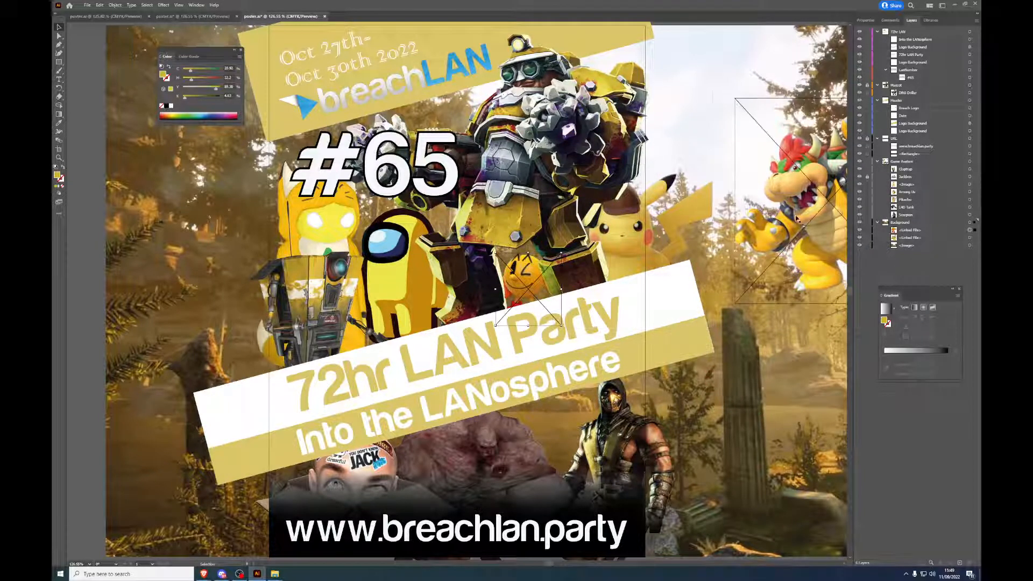
Step: Move Bowser below the title banner, and clear Scorpion and the brown monster off to opposite sides of the poster
{"action": "left_click_drag", "start_coordinate": [795, 220], "coordinate": [559, 463]}
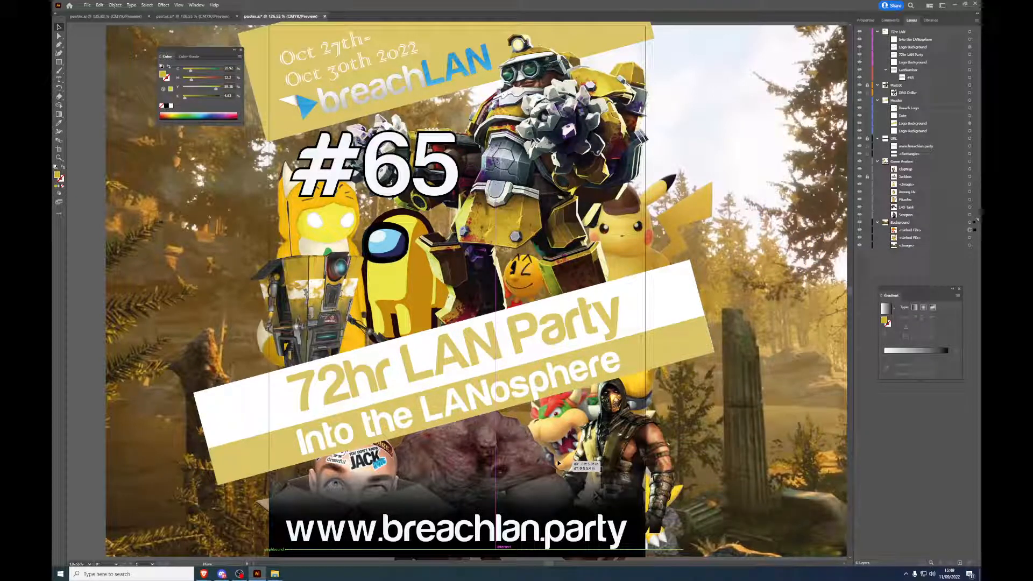
{"action": "left_click_drag", "start_coordinate": [559, 462], "coordinate": [559, 463]}
{"action": "left_click_drag", "start_coordinate": [665, 456], "coordinate": [827, 398]}
{"action": "mouse_move", "coordinate": [585, 432]}
{"action": "left_mouse_down"}
{"action": "mouse_move", "coordinate": [573, 437]}
{"action": "mouse_move", "coordinate": [587, 422]}
{"action": "left_mouse_up"}
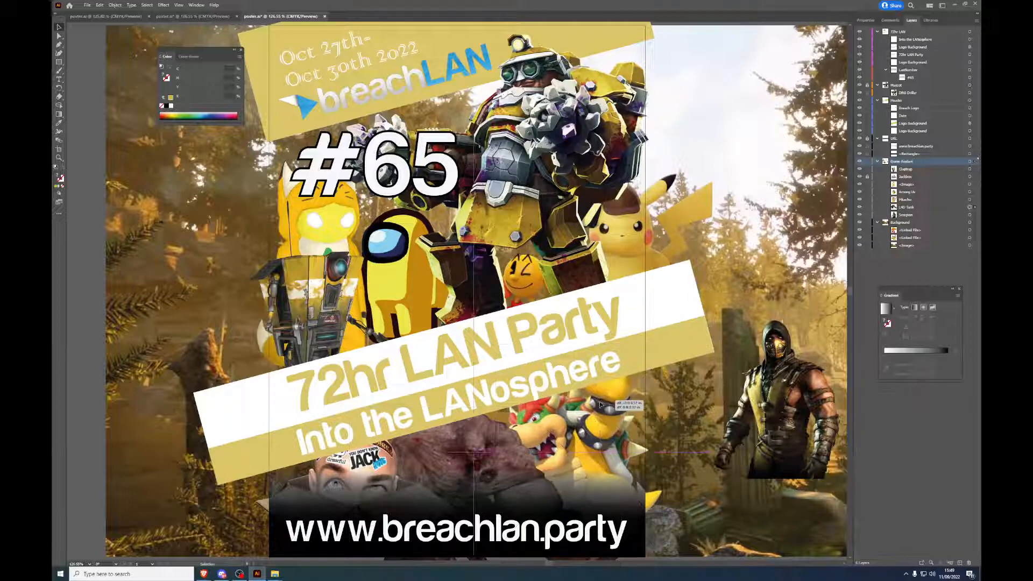
{"action": "left_click_drag", "start_coordinate": [451, 458], "coordinate": [127, 413]}
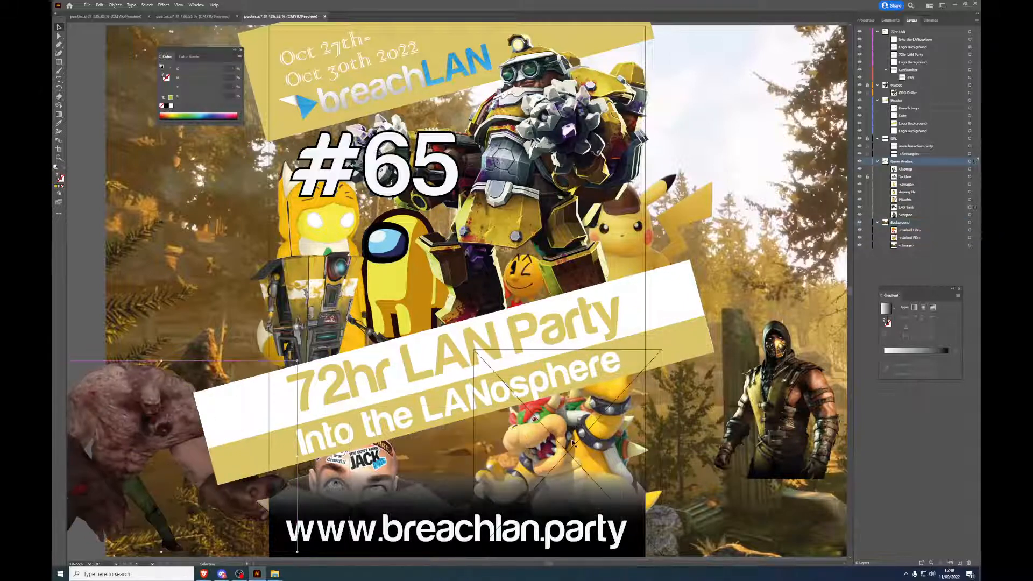
Step: Mirror Bowser about the vertical axis and position him beneath the middle of the title banner
{"action": "left_click_drag", "start_coordinate": [578, 441], "coordinate": [477, 473]}
{"action": "right_click", "coordinate": [476, 358]}
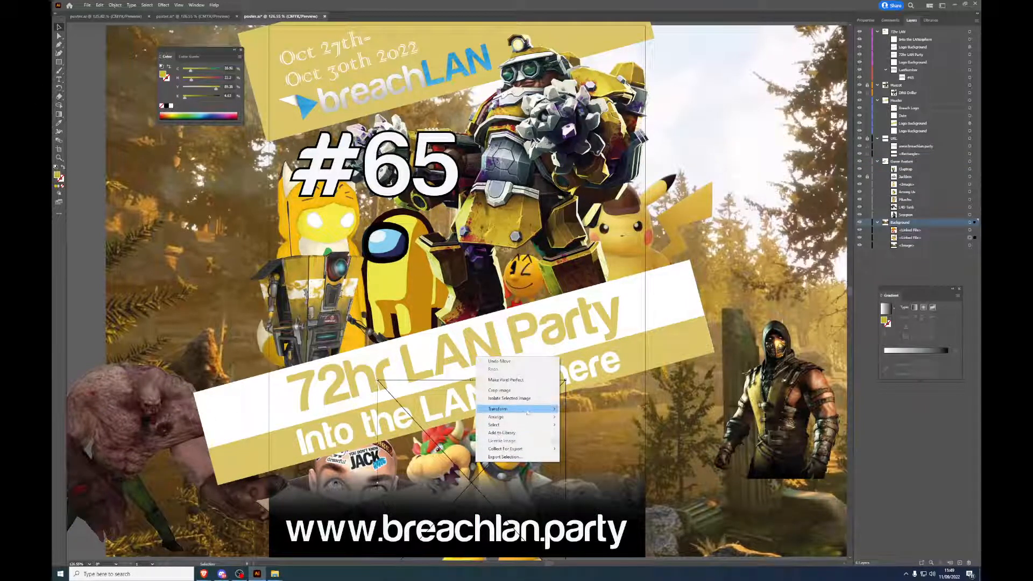
{"action": "mouse_move", "coordinate": [538, 409]}
{"action": "left_click", "coordinate": [592, 436]}
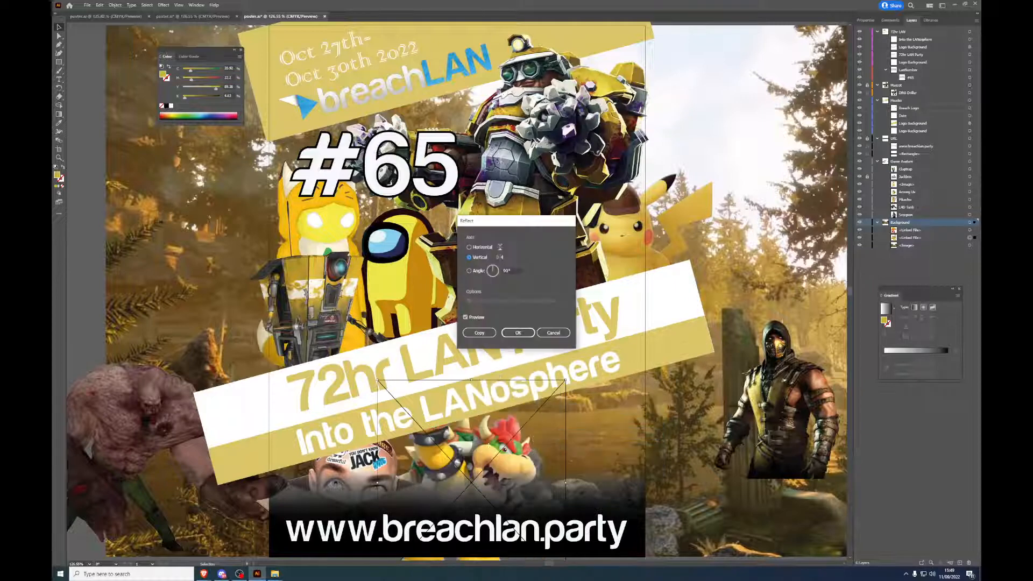
{"action": "left_click", "coordinate": [516, 334]}
{"action": "left_click_drag", "start_coordinate": [490, 450], "coordinate": [492, 434]}
Step: Enlarge Scorpion and place him in the poster's lower right corner, overlapping the website strip
{"action": "left_click_drag", "start_coordinate": [731, 434], "coordinate": [687, 300]}
{"action": "left_click_drag", "start_coordinate": [600, 413], "coordinate": [596, 513]}
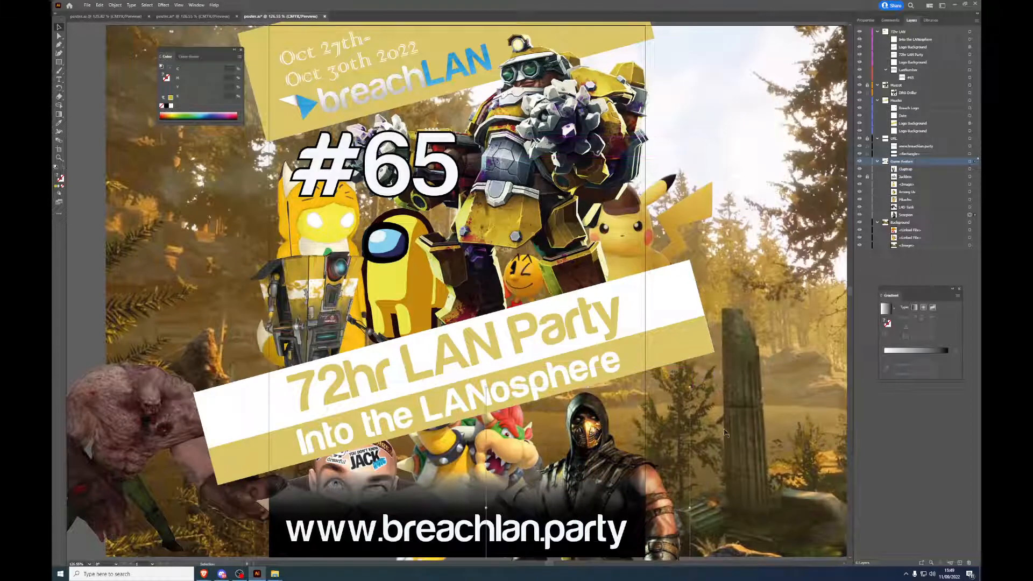
{"action": "left_click", "coordinate": [764, 337]}
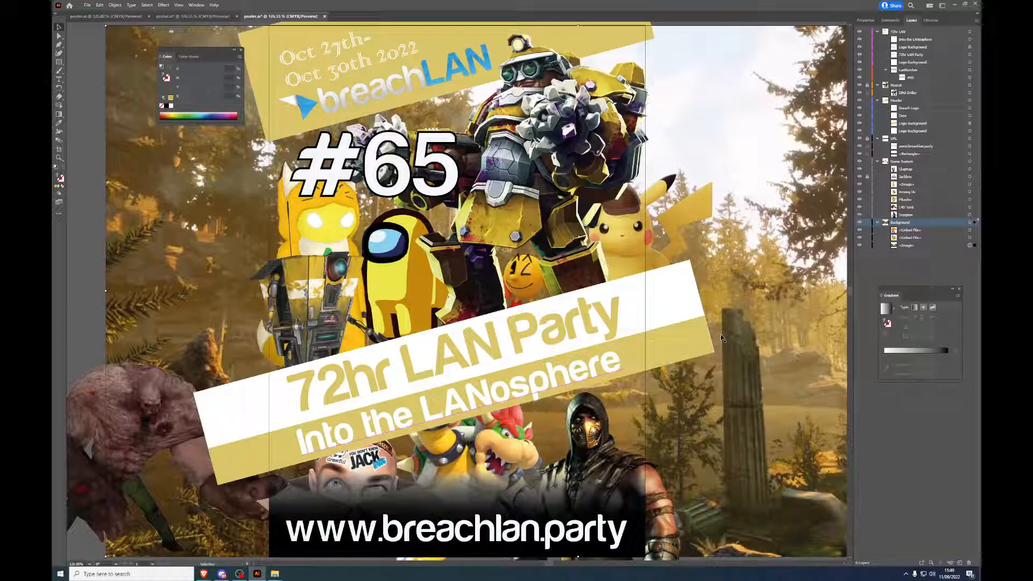
Step: Enlarge Bowser slightly beneath the banner and shift Scorpion up and to the right to leave him more room
{"action": "left_click", "coordinate": [503, 451]}
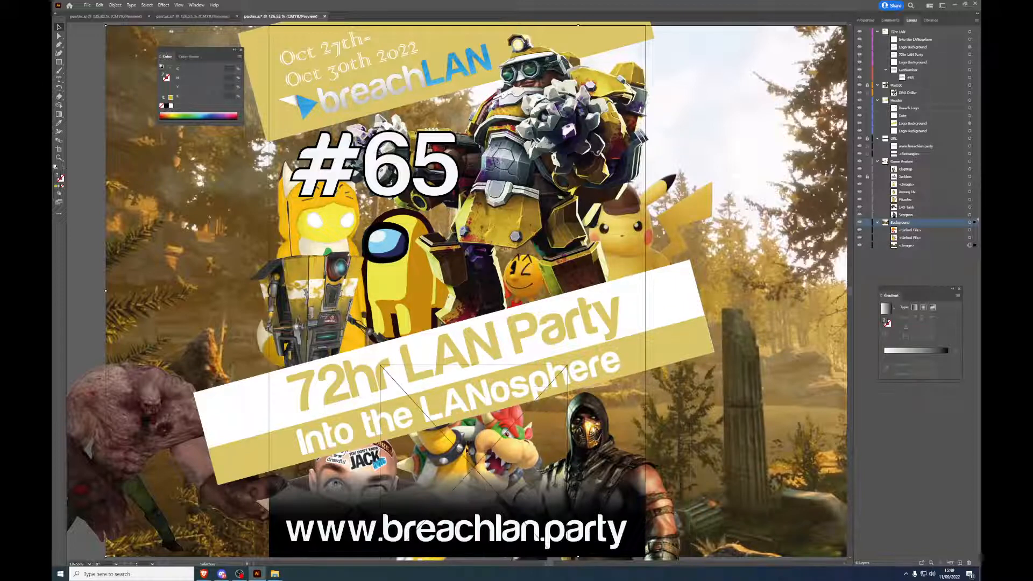
{"action": "left_click_drag", "start_coordinate": [580, 360], "coordinate": [613, 340]}
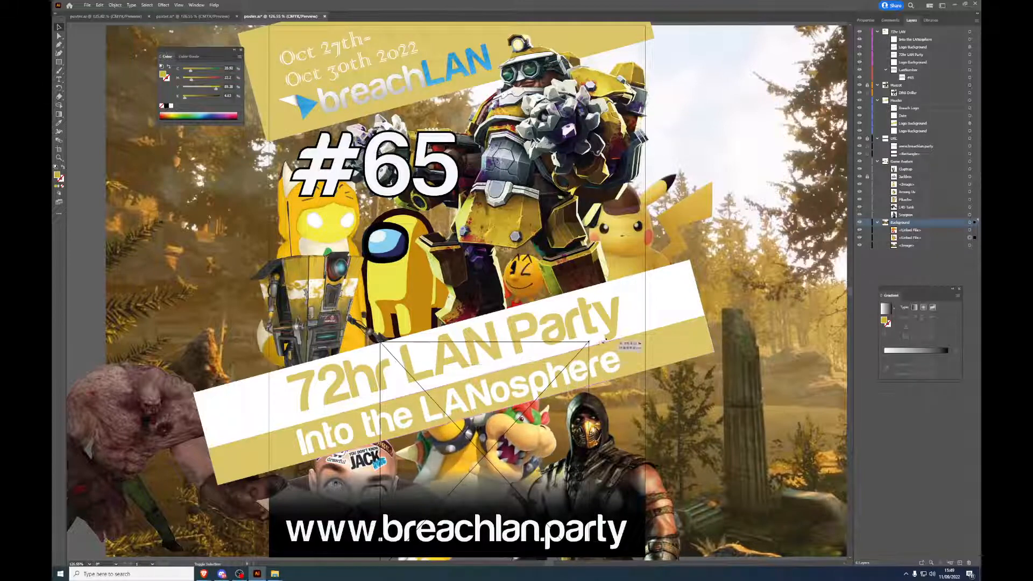
{"action": "left_click_drag", "start_coordinate": [511, 437], "coordinate": [468, 462]}
{"action": "left_click_drag", "start_coordinate": [610, 477], "coordinate": [616, 453]}
{"action": "left_click", "coordinate": [698, 444]}
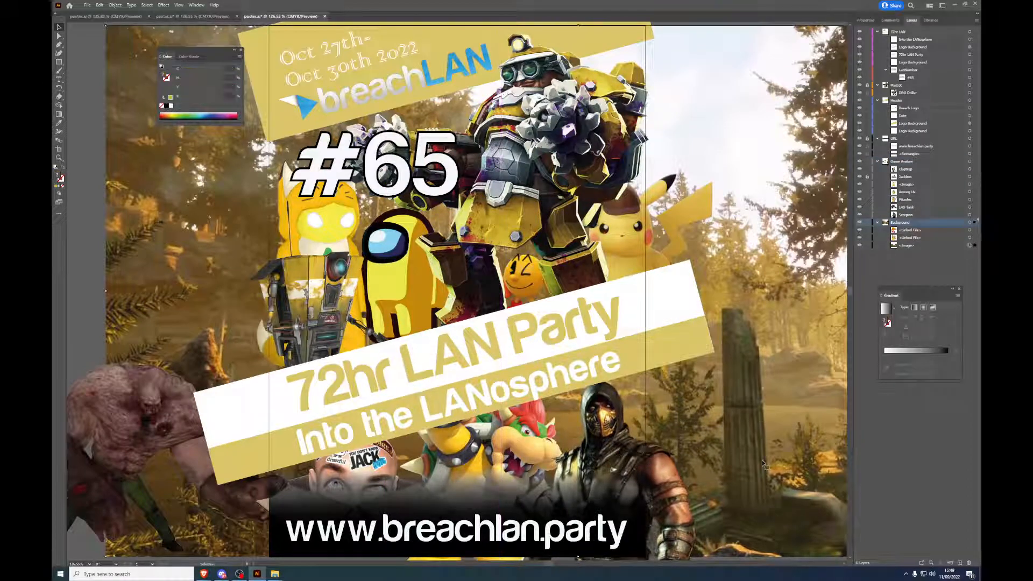
{"action": "left_click_drag", "start_coordinate": [626, 469], "coordinate": [641, 466]}
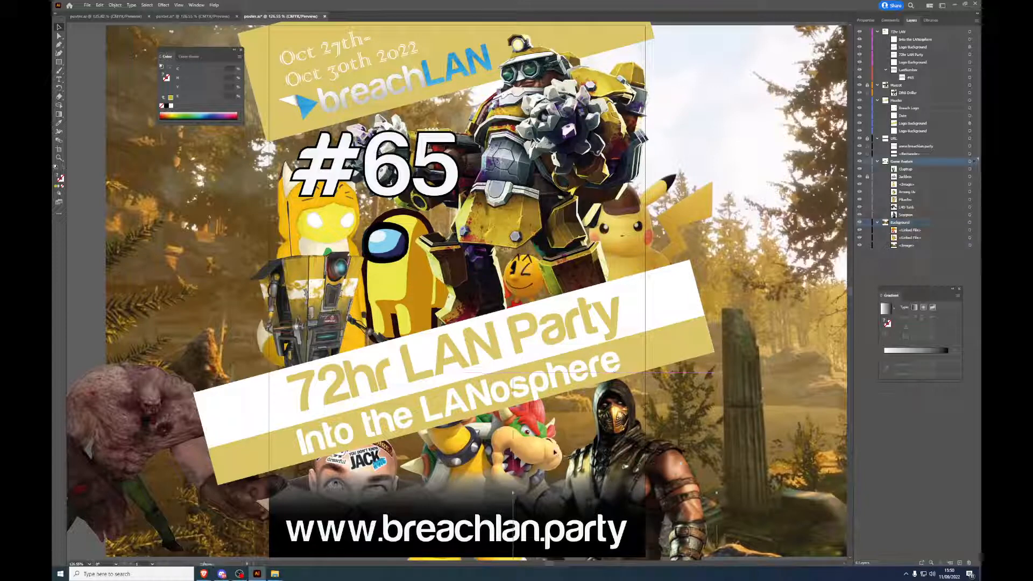
Step: Enlarge Bowser a little more and nudge him down so his face sits between the title banner and the website strip
{"action": "left_click", "coordinate": [483, 462]}
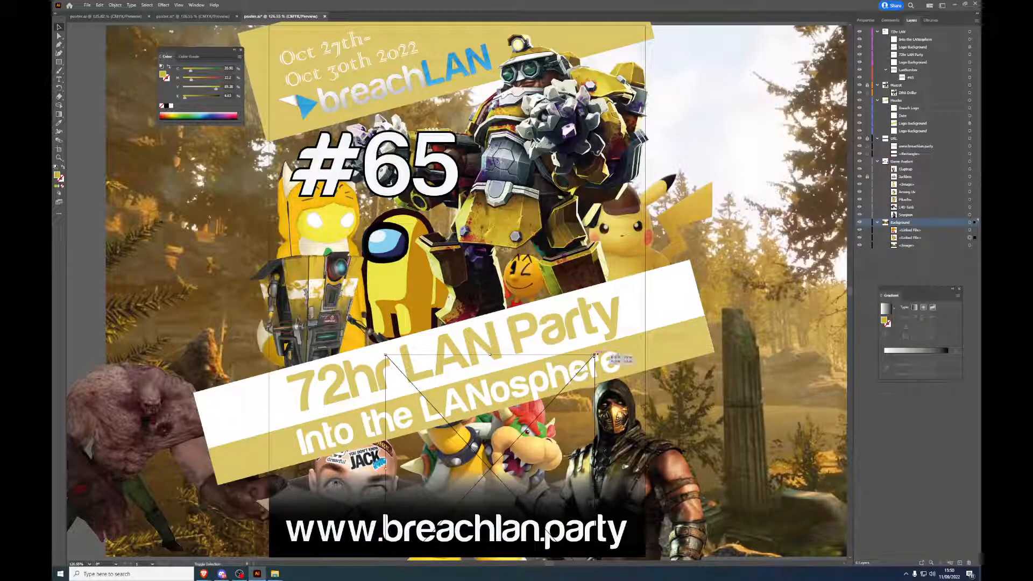
{"action": "left_click_drag", "start_coordinate": [595, 356], "coordinate": [614, 333]}
{"action": "key", "text": "shift+Down"}
{"action": "key", "text": "shift+Down"}
{"action": "key", "text": "shift+Down"}
{"action": "key", "text": "shift+Down"}
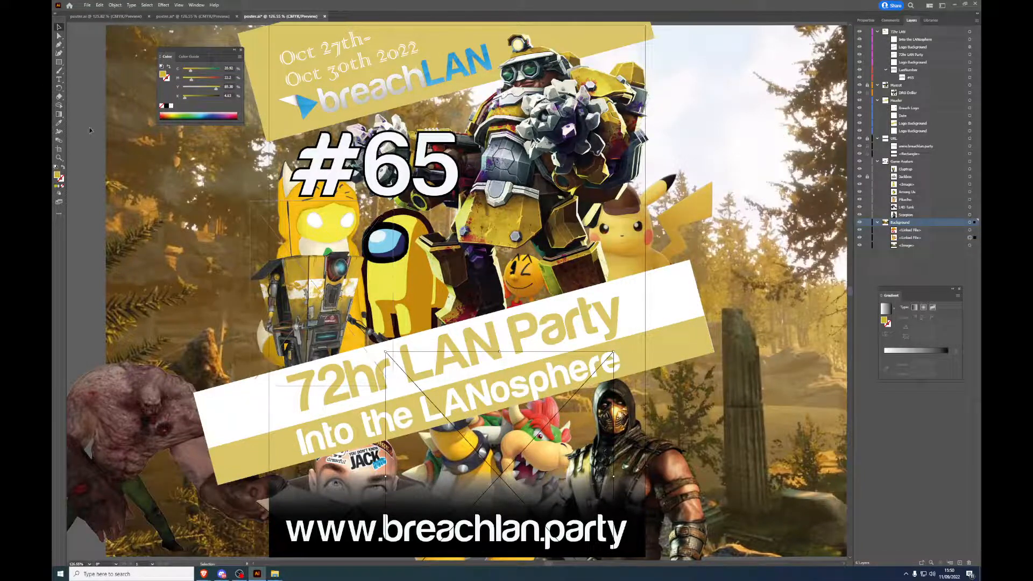
{"action": "left_click", "coordinate": [296, 320]}
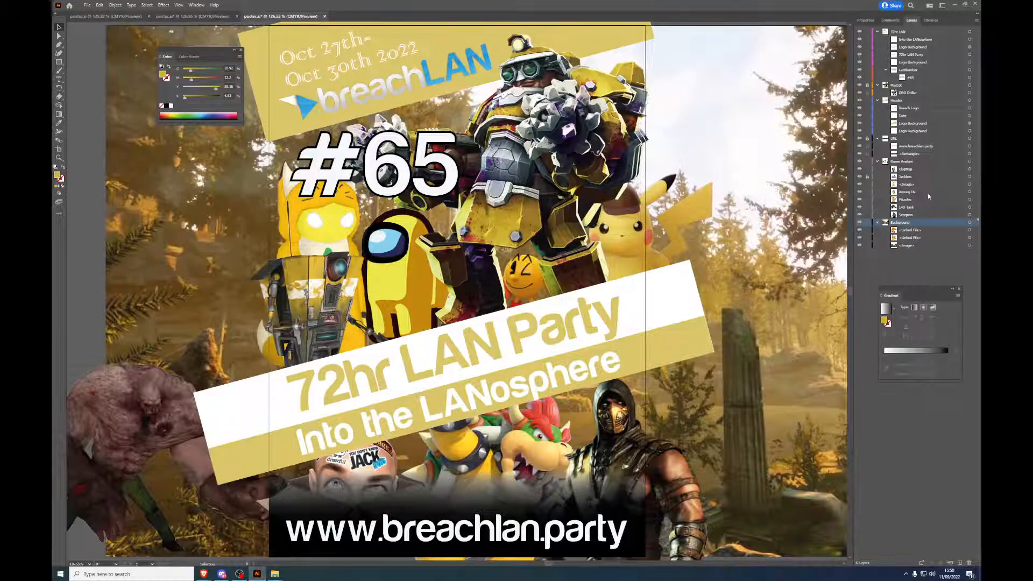
{"action": "left_click", "coordinate": [971, 184]}
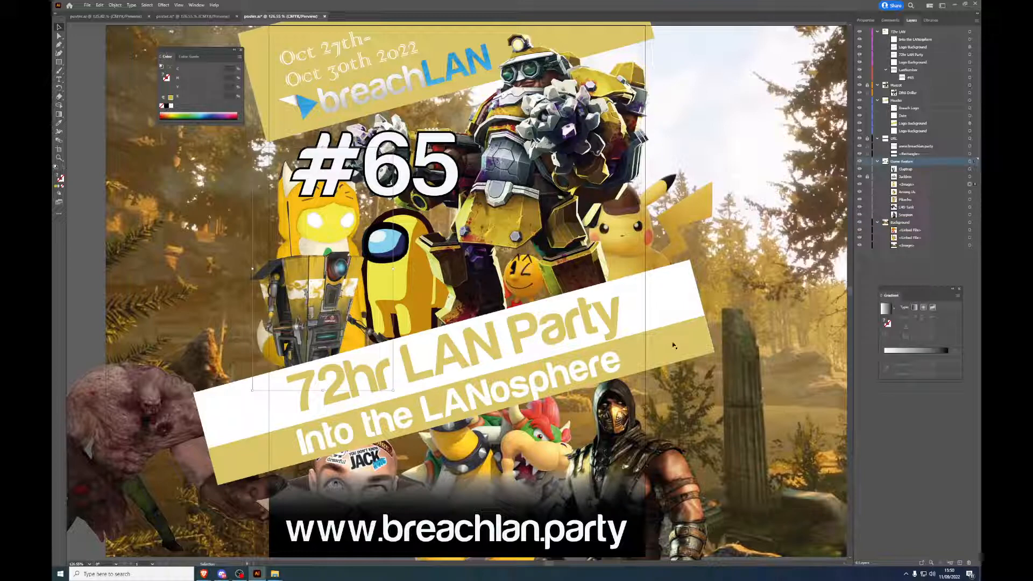
Step: Replace the banner's tagline with "Rock and Stone and LAN" and shift its text frame's start to the left
{"action": "double_click", "coordinate": [517, 393]}
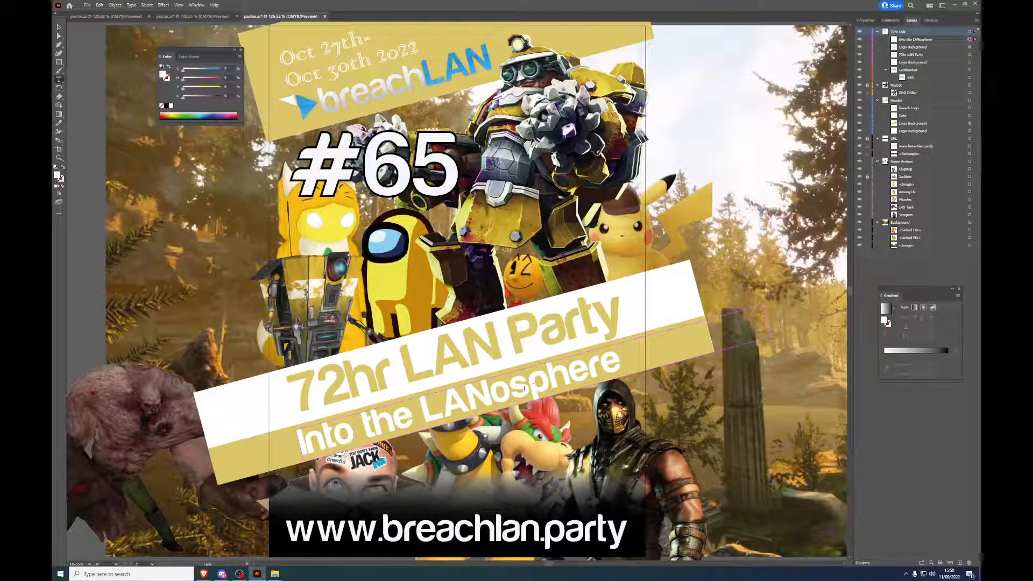
{"action": "triple_click", "coordinate": [524, 389]}
{"action": "type", "text": "Ro"}
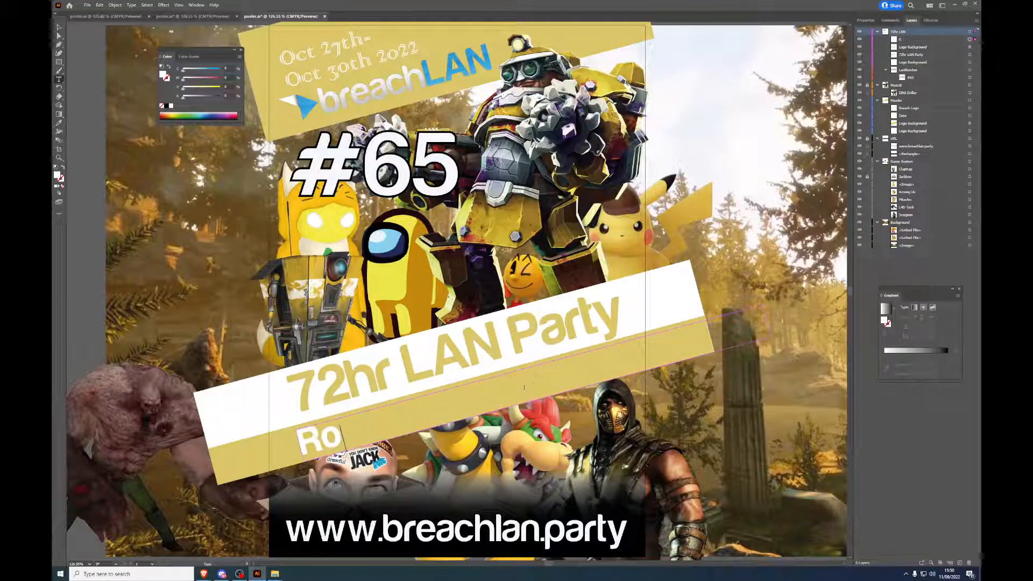
{"action": "type", "text": "ck and Ston"}
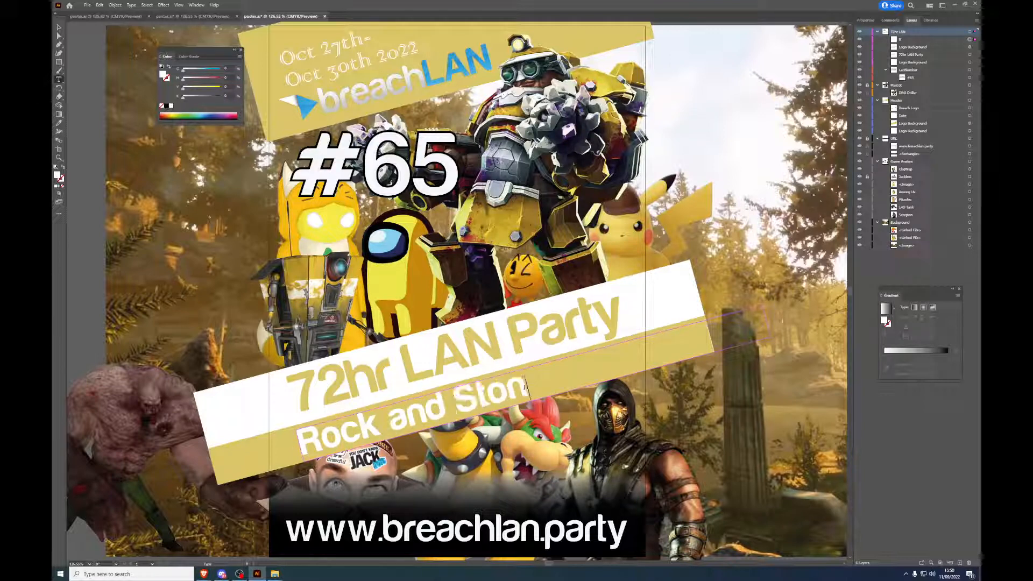
{"action": "type", "text": "e and LAN"}
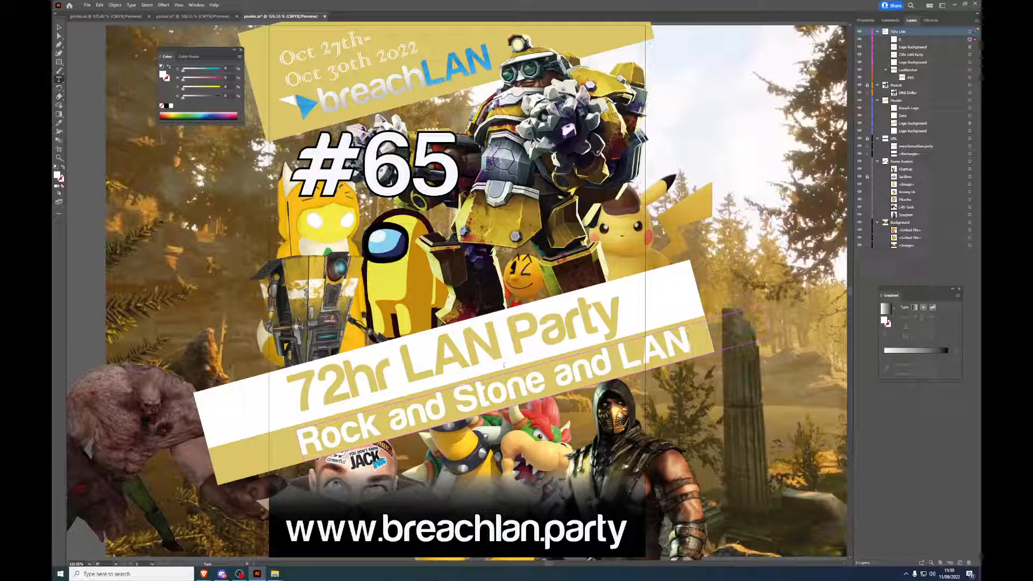
{"action": "left_click", "coordinate": [59, 26]}
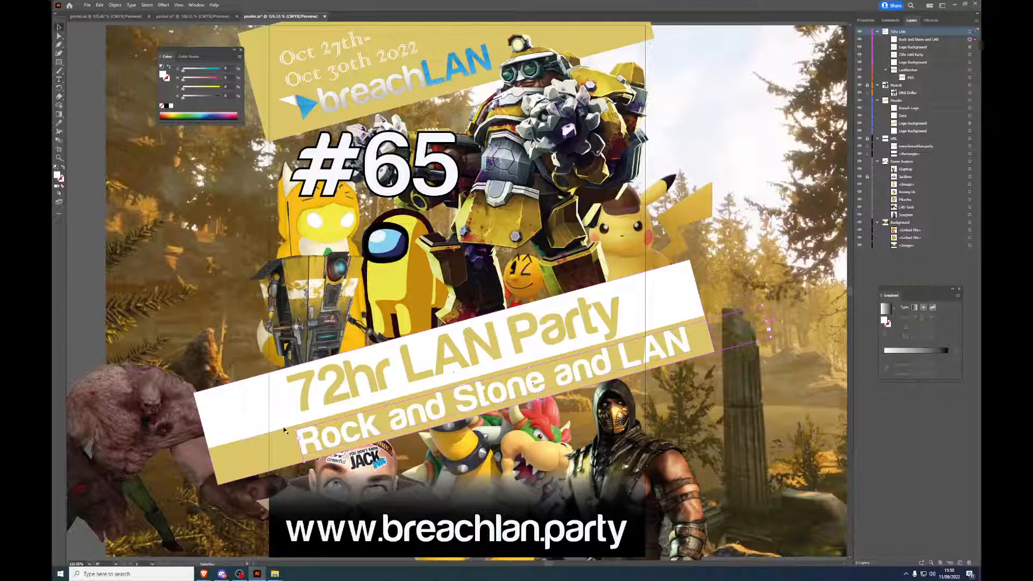
{"action": "left_click_drag", "start_coordinate": [298, 448], "coordinate": [278, 453]}
Step: Reduce the whole tagline's font size by several points so it fits within the poster width, and adjust its position
{"action": "double_click", "coordinate": [444, 412]}
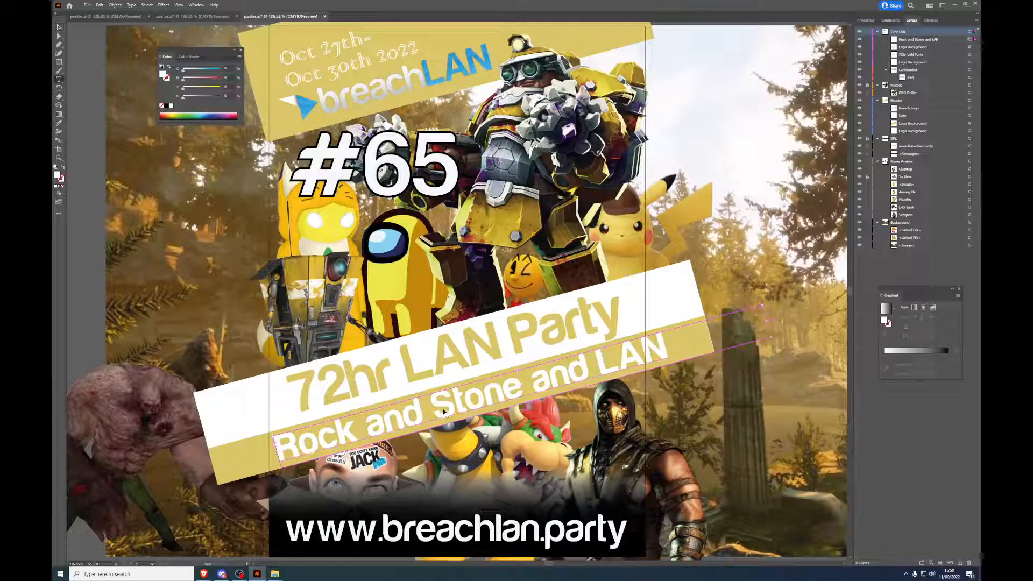
{"action": "key", "text": "ctrl+a"}
{"action": "left_click", "coordinate": [866, 22]}
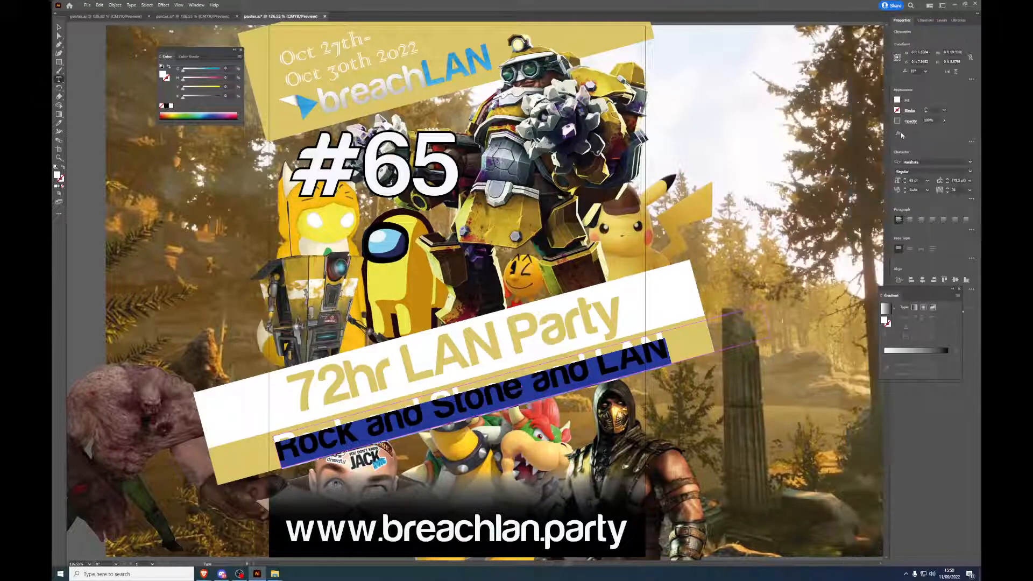
{"action": "left_click", "coordinate": [904, 183]}
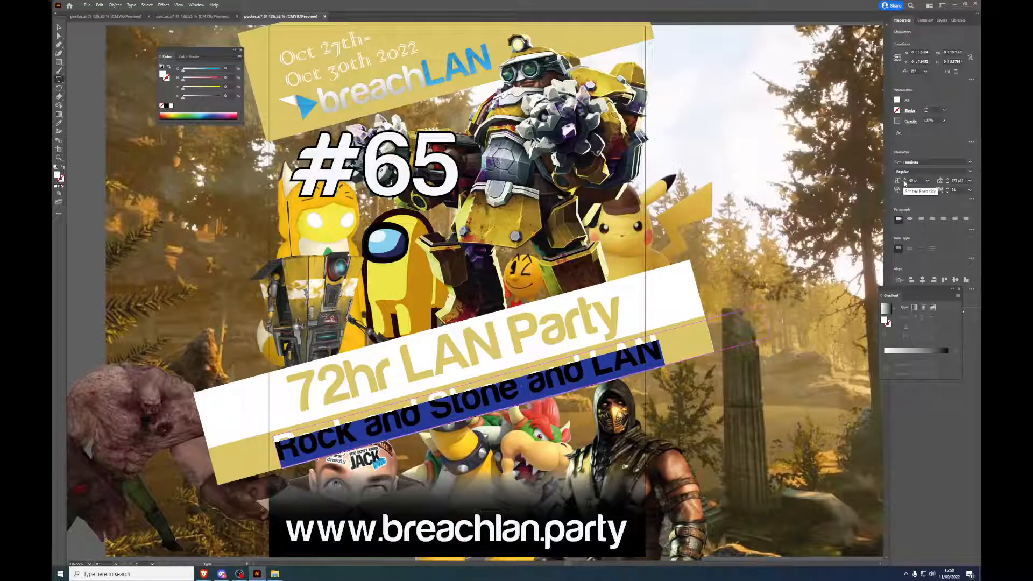
{"action": "left_click", "coordinate": [905, 183]}
{"action": "left_click", "coordinate": [905, 183]}
{"action": "left_click", "coordinate": [905, 183]}
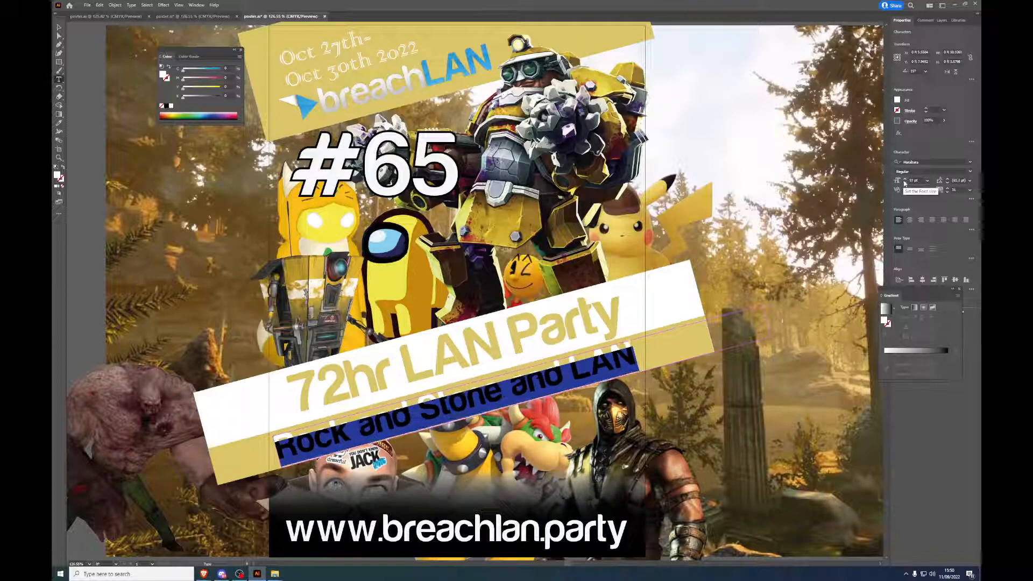
{"action": "left_click", "coordinate": [904, 183]}
{"action": "left_click", "coordinate": [58, 28]}
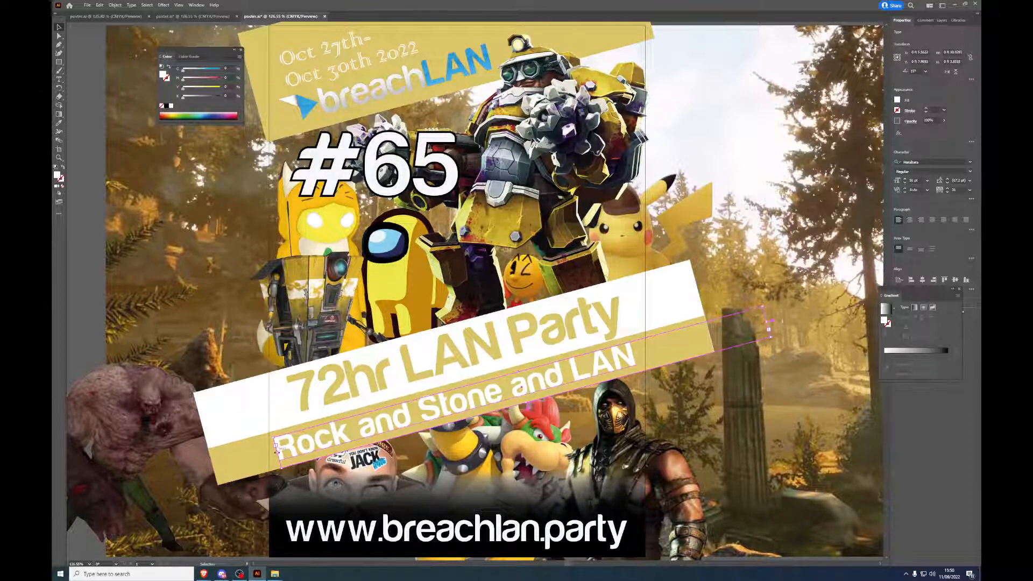
{"action": "left_click_drag", "start_coordinate": [277, 452], "coordinate": [276, 454]}
{"action": "left_click", "coordinate": [204, 276]}
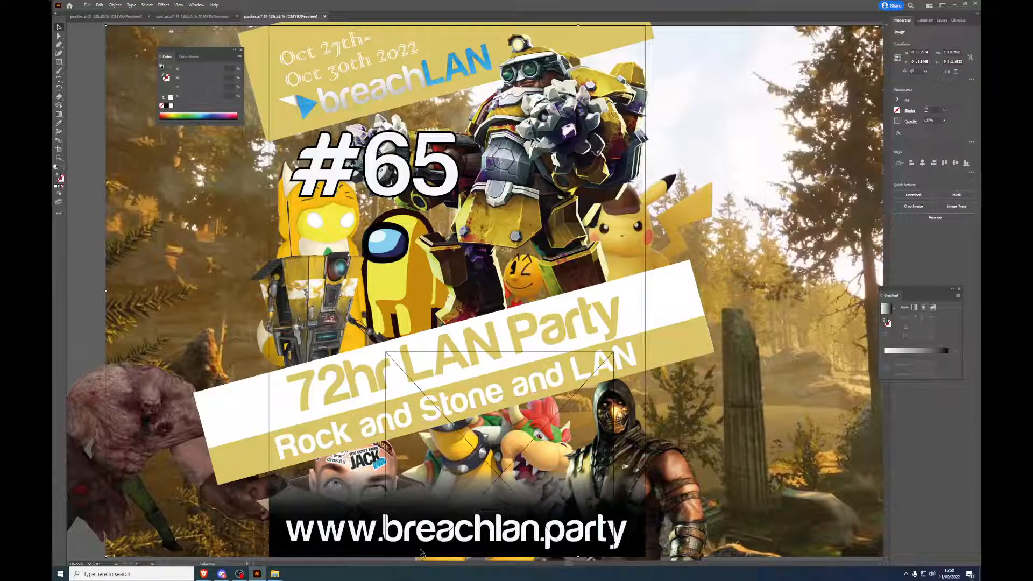
Step: Reword the tagline to "Rock, Stone and LAN" by replacing the first "and" with a comma
{"action": "double_click", "coordinate": [405, 421]}
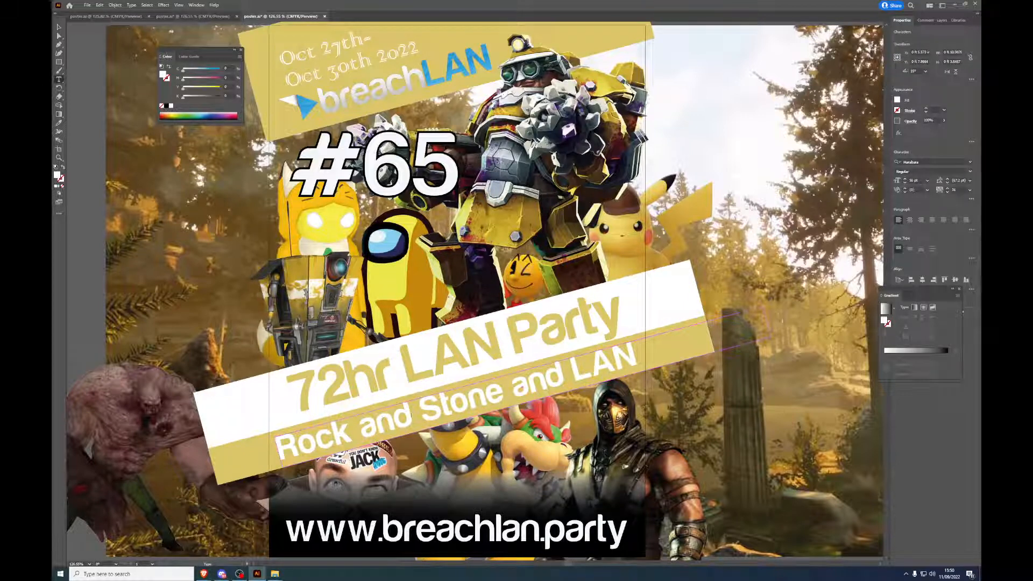
{"action": "left_click_drag", "start_coordinate": [413, 420], "coordinate": [381, 422]}
{"action": "key", "text": "BackSpace"}
{"action": "key", "text": "BackSpace"}
{"action": "key", "text": "BackSpace"}
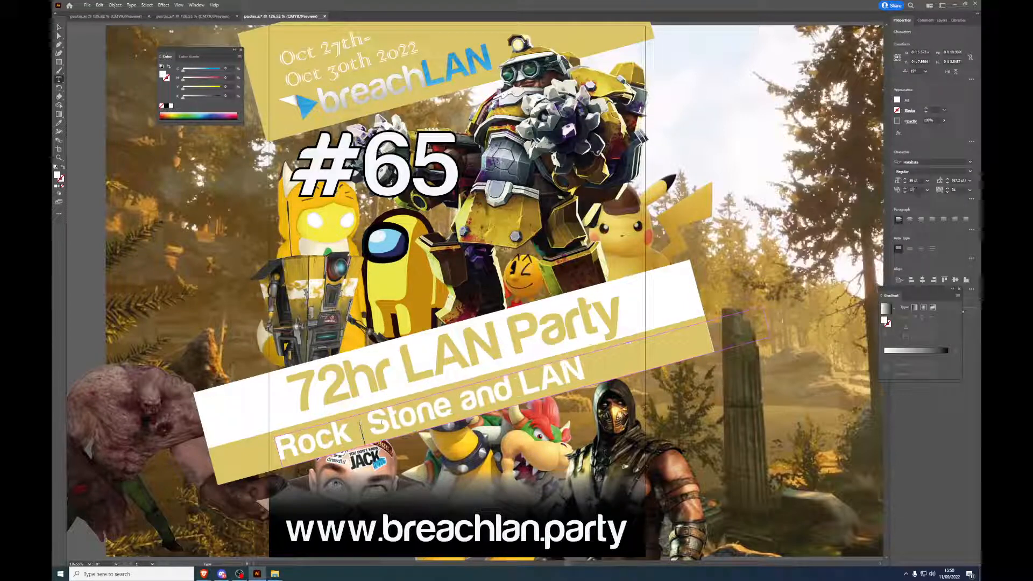
{"action": "type", "text": ","}
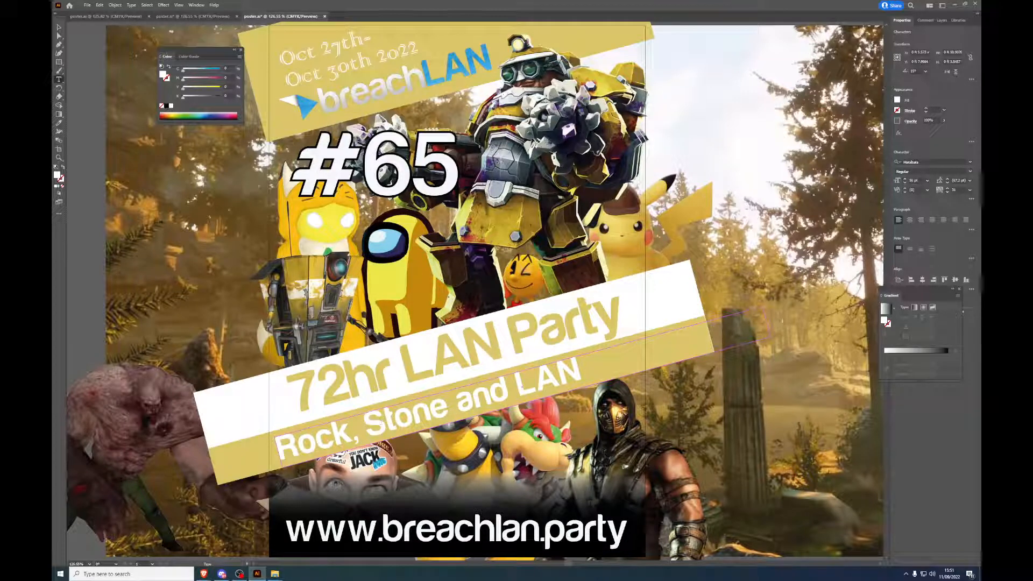
Step: Increase the font size of the "Rock, Stone and LAN" tagline by several points and shift it right to centre it under the title
{"action": "key", "text": "ctrl+a"}
{"action": "left_click", "coordinate": [905, 179]}
{"action": "left_click", "coordinate": [905, 179]}
{"action": "left_click", "coordinate": [905, 180]}
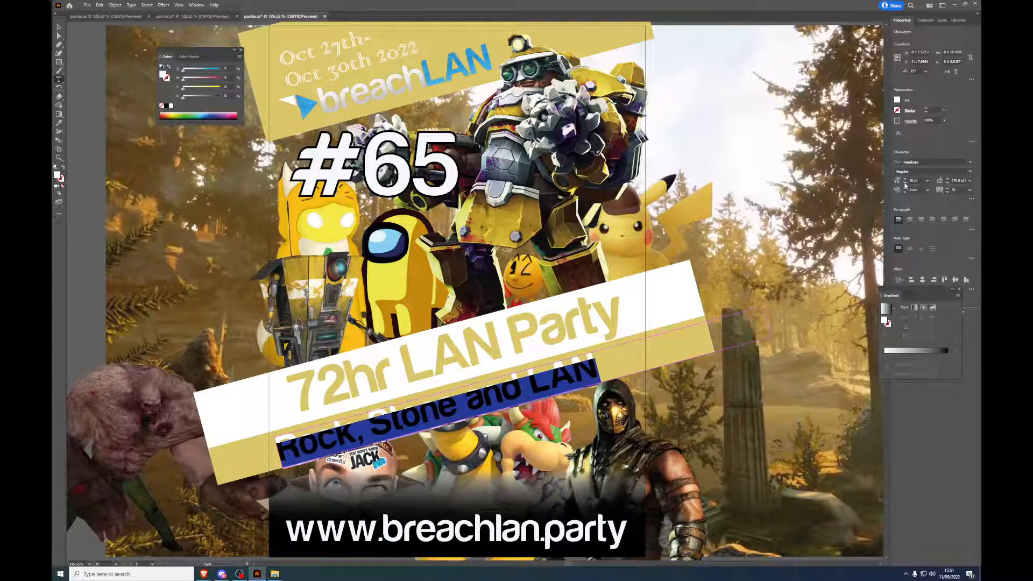
{"action": "left_click", "coordinate": [905, 179]}
{"action": "left_click", "coordinate": [905, 179]}
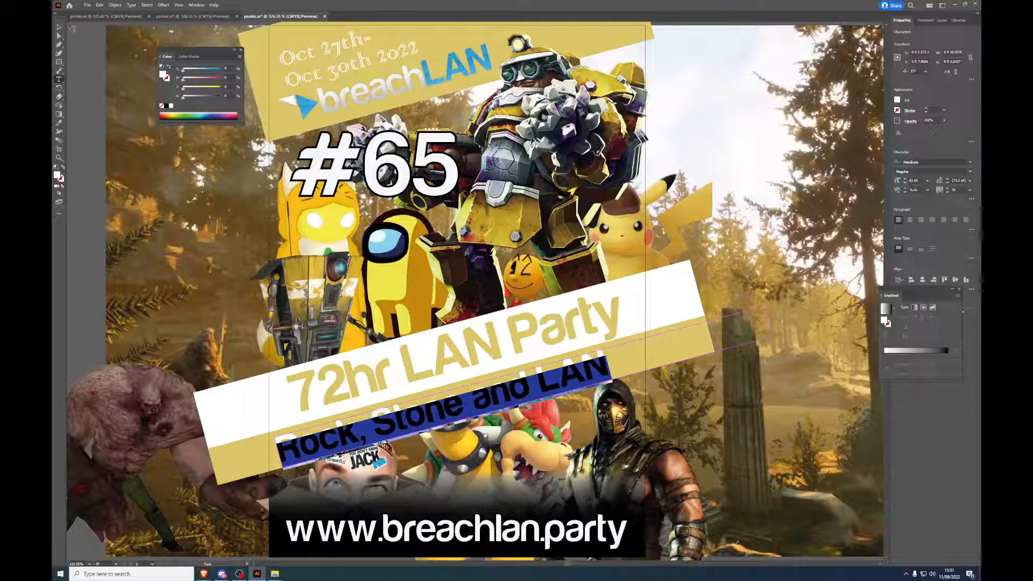
{"action": "left_click", "coordinate": [59, 27]}
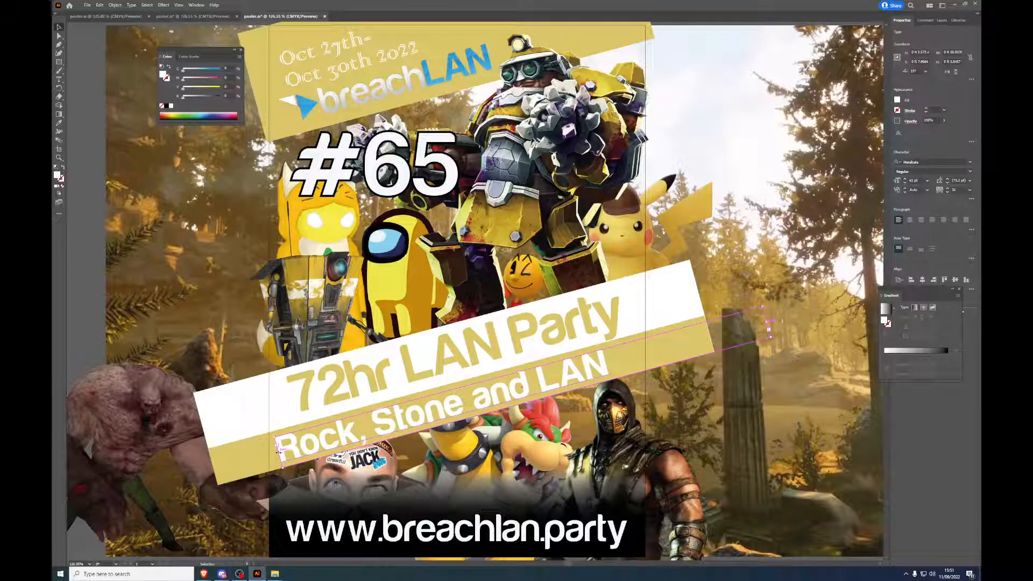
{"action": "left_click_drag", "start_coordinate": [278, 452], "coordinate": [292, 454]}
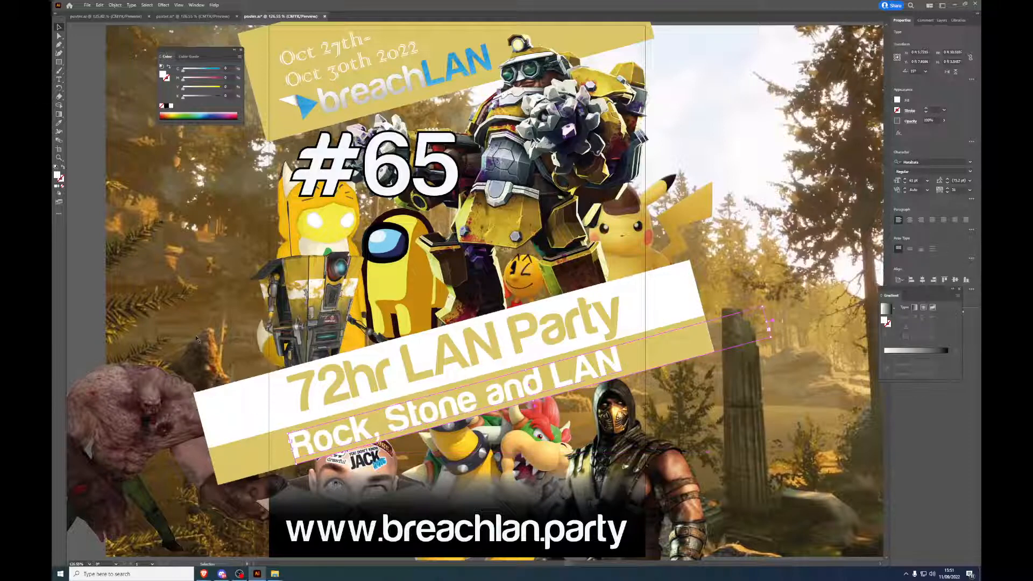
{"action": "left_click", "coordinate": [99, 202]}
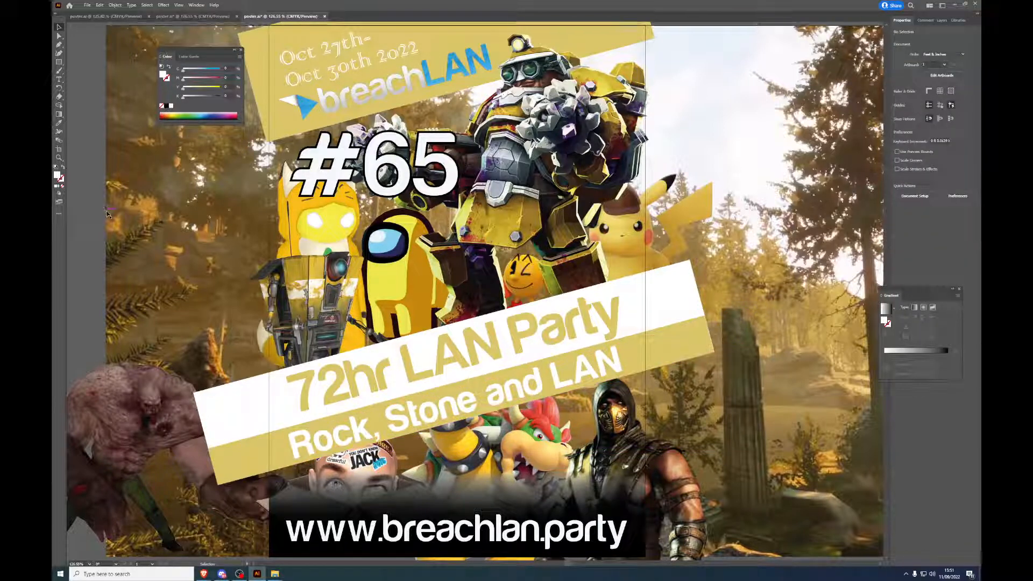
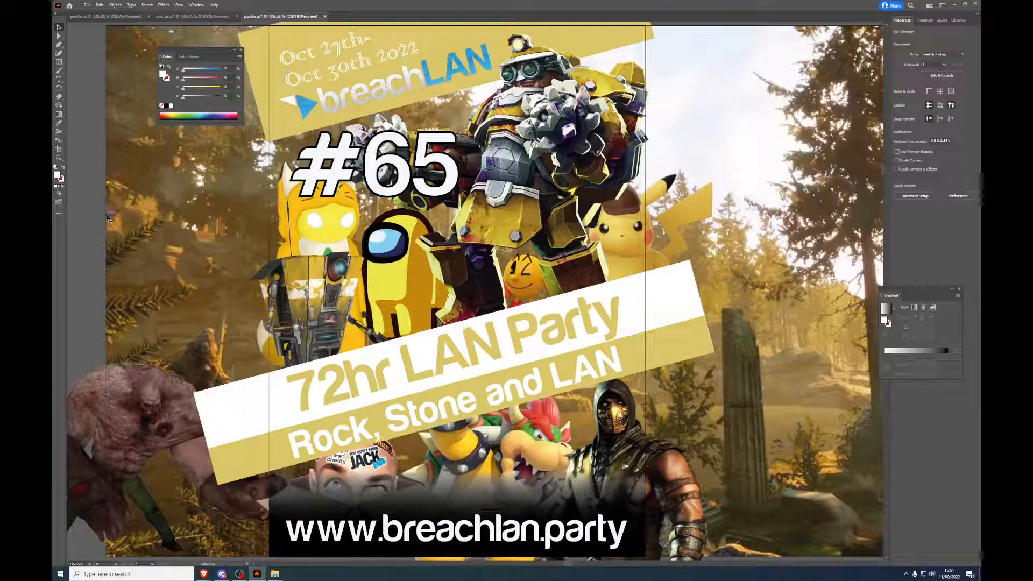
Step: Save the poster and reword the tagline's middle by inserting "LAN and" before a lowercase "stone"
{"action": "left_click", "coordinate": [88, 5]}
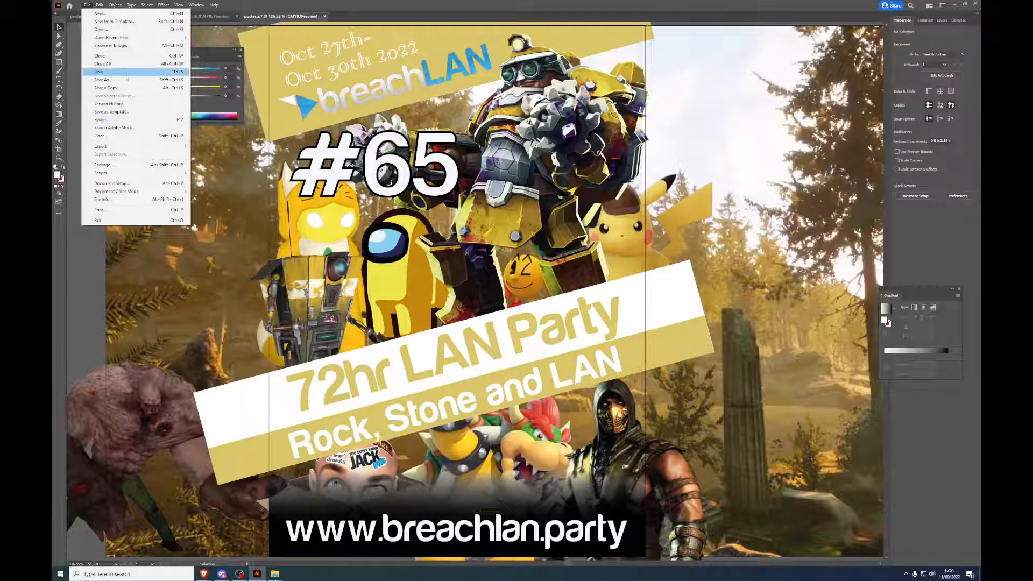
{"action": "left_click", "coordinate": [124, 75]}
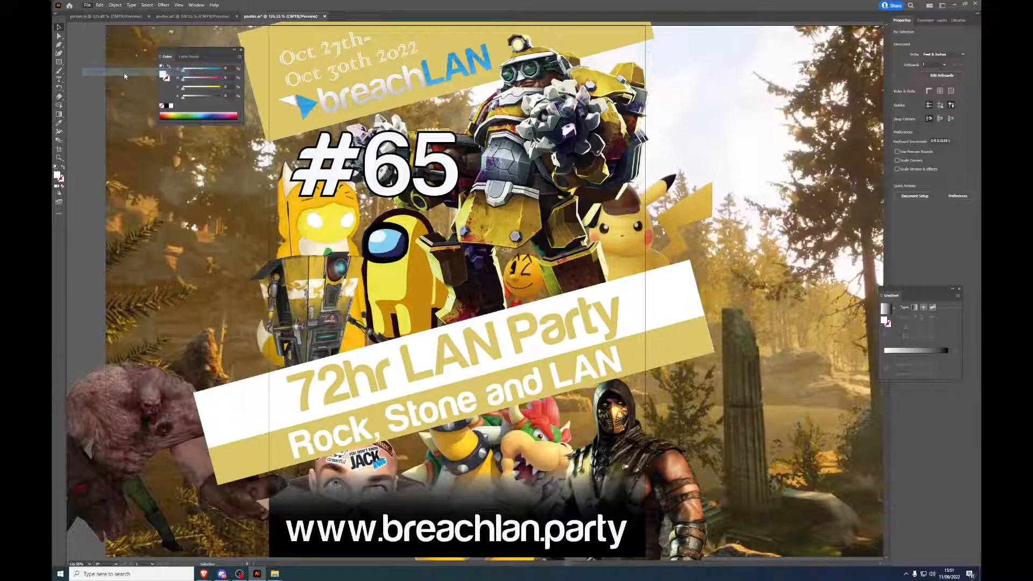
{"action": "double_click", "coordinate": [423, 415]}
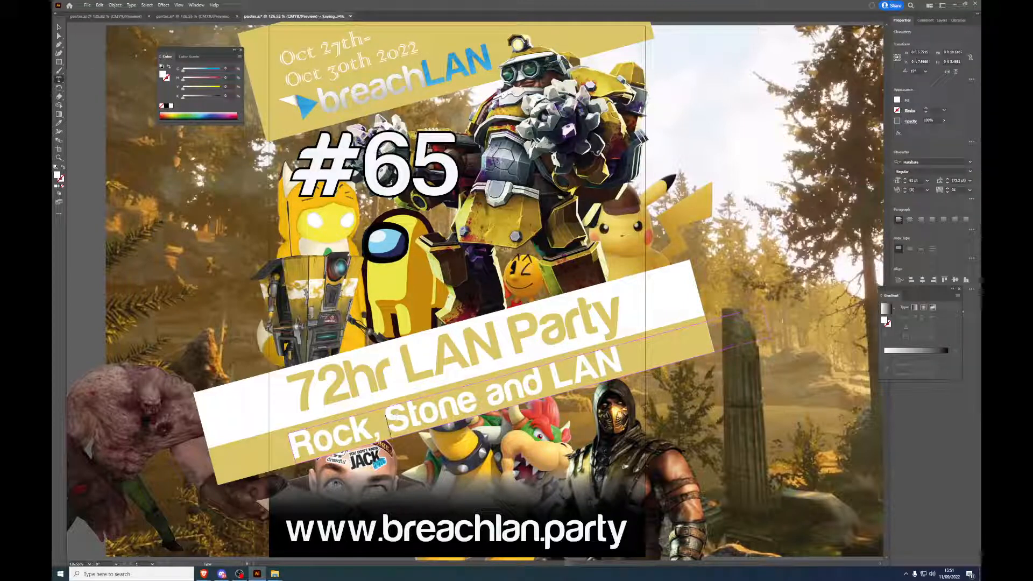
{"action": "type", "text": "LAN"}
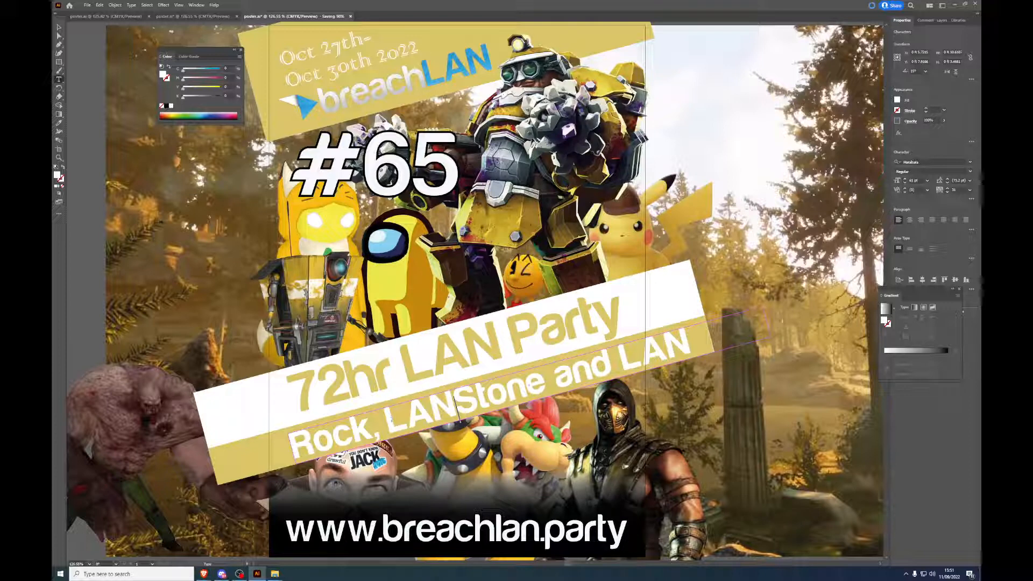
{"action": "type", "text": " and"}
{"action": "key", "text": "Delete"}
{"action": "type", "text": "s"}
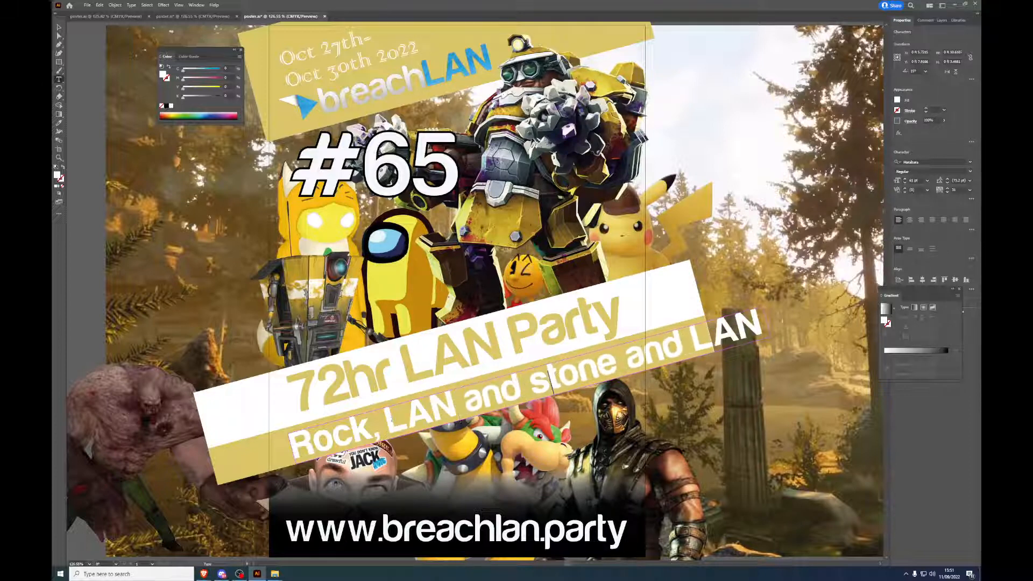
Step: Remove the trailing "and LAN" from the end of the tagline
{"action": "key", "text": "Escape"}
{"action": "key", "text": "Delete"}
{"action": "key", "text": "Delete"}
{"action": "key", "text": "Delete"}
{"action": "key", "text": "Delete"}
{"action": "key", "text": "Delete"}
{"action": "key", "text": "Delete"}
{"action": "key", "text": "Delete"}
{"action": "key", "text": "Delete"}
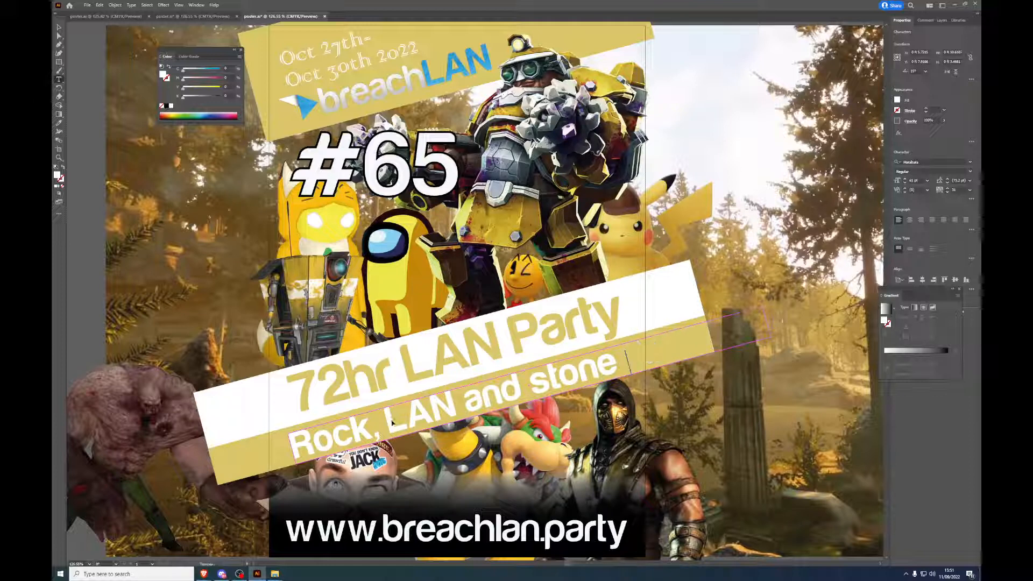
Step: Capitalise "Stone" and add an exclamation mark so the tagline reads "Rock, LAN and Stone!"
{"action": "key", "text": "ctrl+Left"}
{"action": "key", "text": "Delete"}
{"action": "type", "text": "S"}
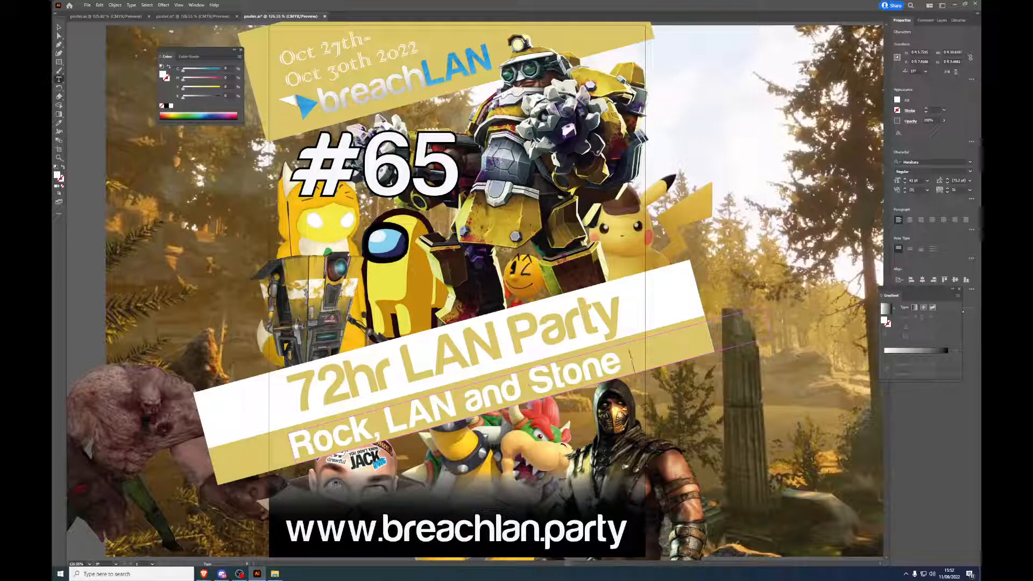
{"action": "key", "text": "End"}
{"action": "type", "text": "!"}
{"action": "left_click", "coordinate": [60, 26]}
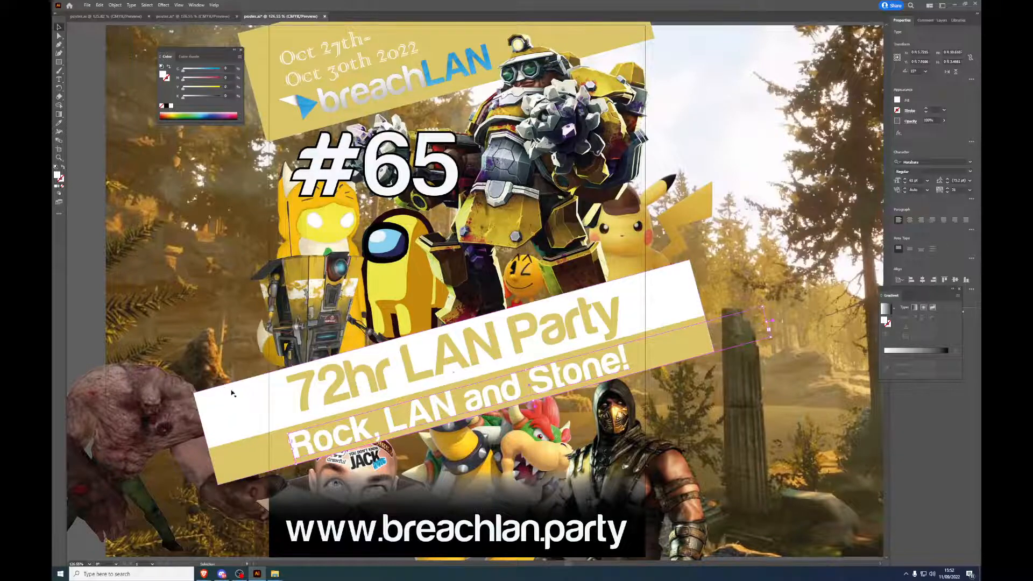
Step: Save the #65 poster and export its artboard for screens
{"action": "key", "text": "ctrl+shift+o"}
{"action": "left_click", "coordinate": [164, 253]}
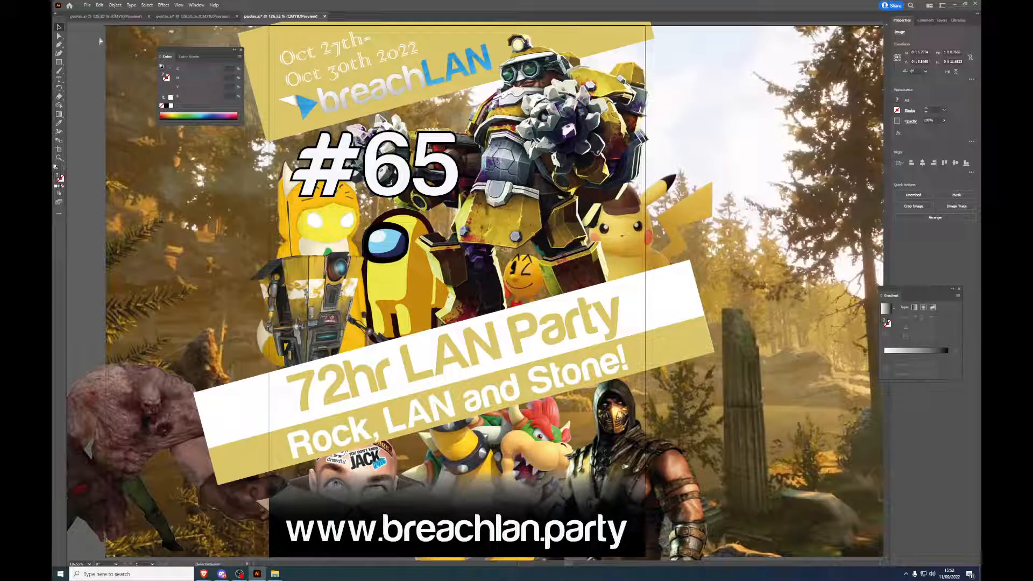
{"action": "key", "text": "ctrl+s"}
{"action": "left_click", "coordinate": [87, 5]}
{"action": "mouse_move", "coordinate": [167, 146]}
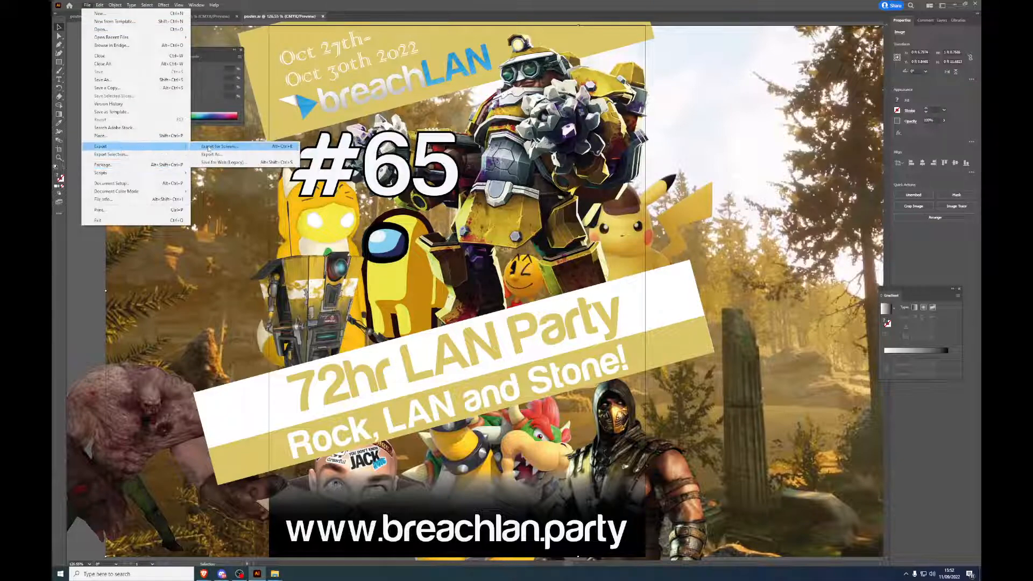
{"action": "left_click", "coordinate": [208, 148]}
{"action": "left_click", "coordinate": [439, 343]}
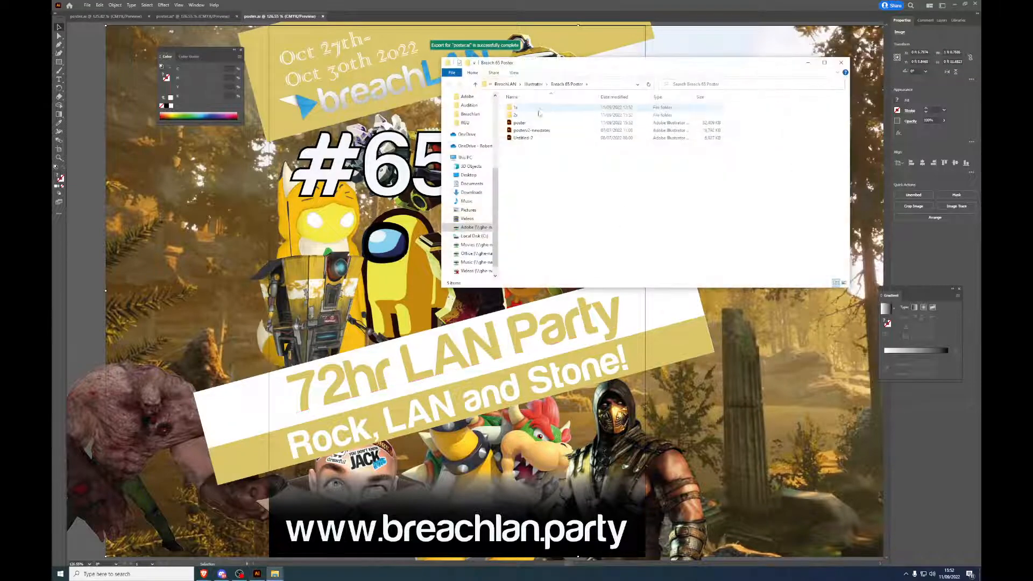
Step: Delete the two older PNG files from the 2x export folder and open the newly exported artboard image
{"action": "double_click", "coordinate": [521, 114]}
{"action": "left_click", "coordinate": [531, 115]}
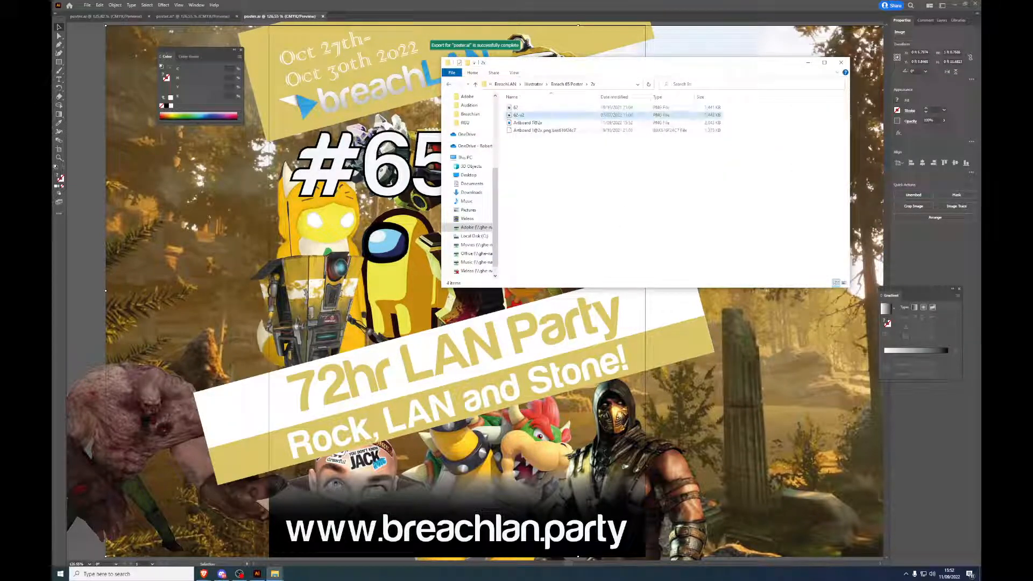
{"action": "left_click", "coordinate": [532, 109], "text": "shift"}
{"action": "key", "text": "Delete"}
{"action": "key", "text": "Return"}
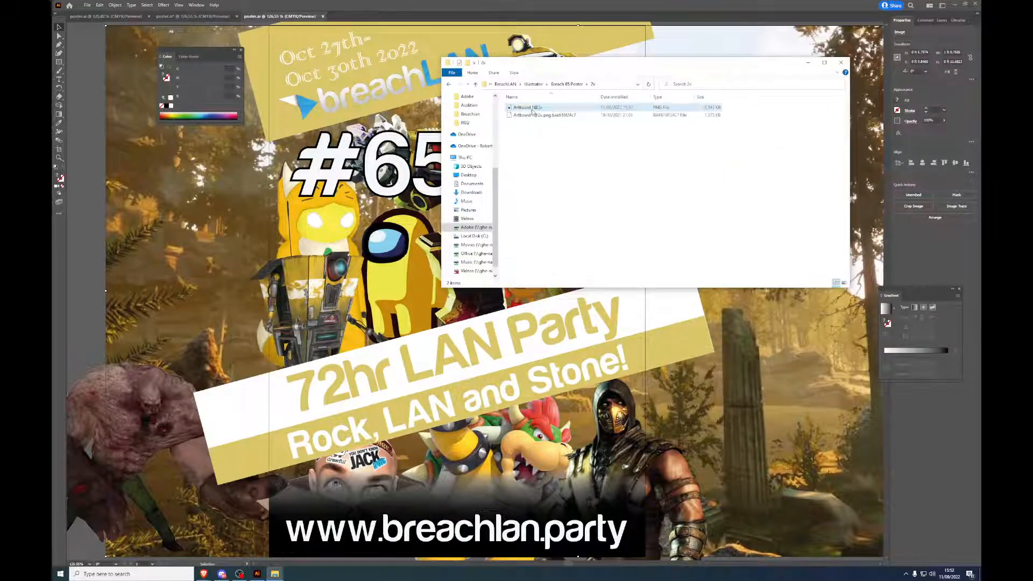
{"action": "double_click", "coordinate": [533, 108]}
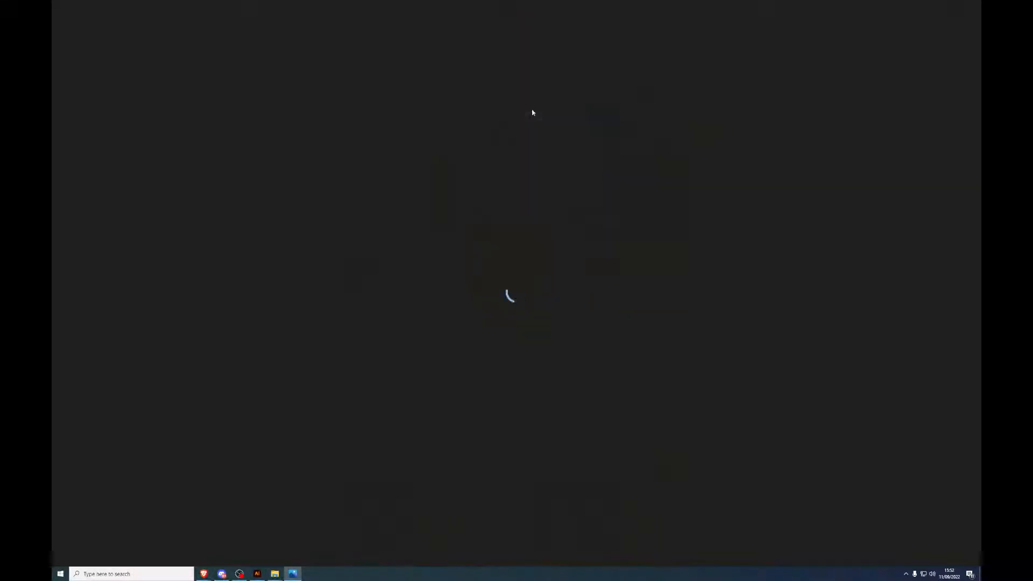
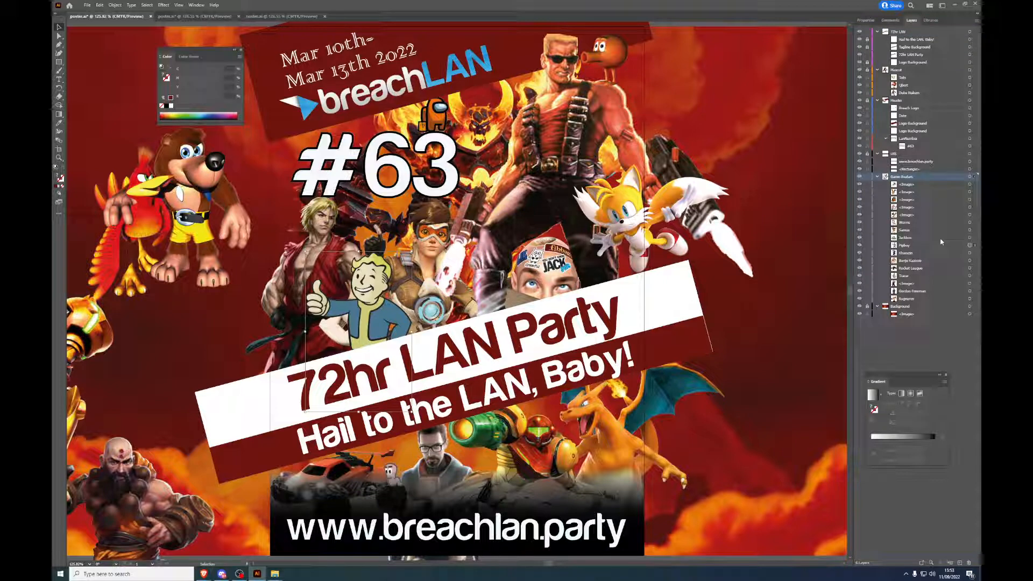
Step: Delete the Vault Boy character from the #63 poster
{"action": "key", "text": "Delete"}
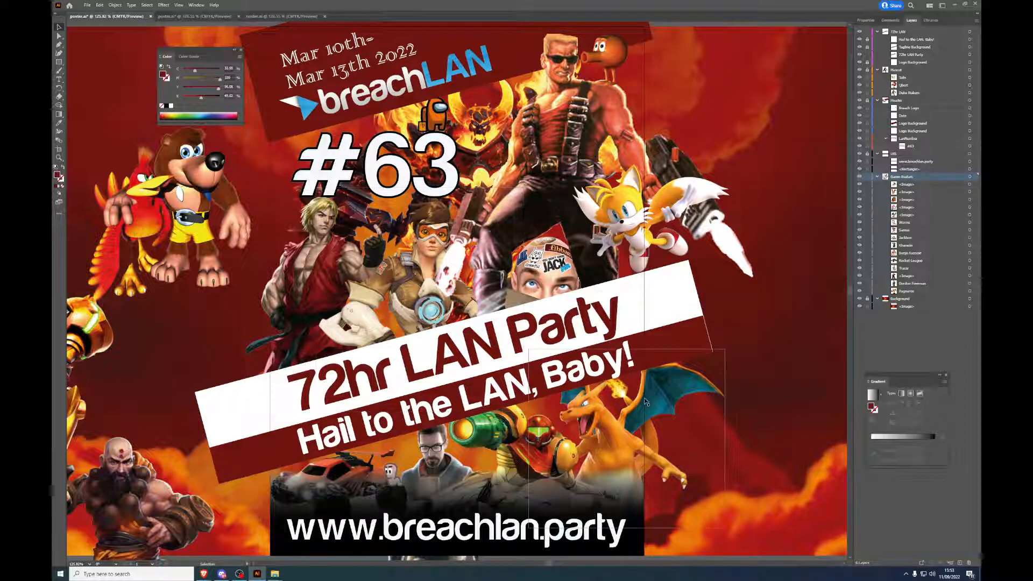
{"action": "scroll", "coordinate": [548, 409], "scroll_direction": "down", "scroll_amount": 1}
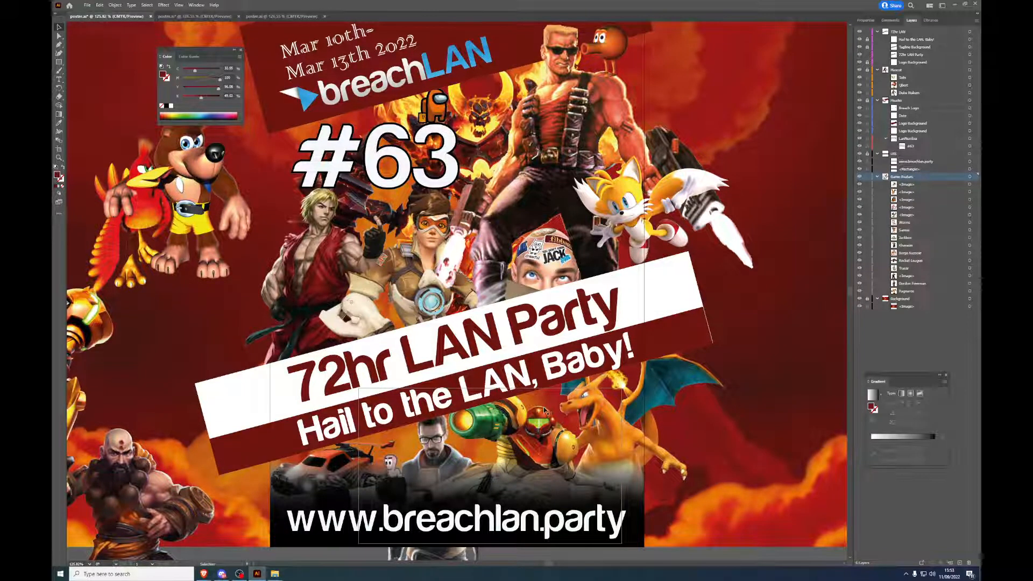
{"action": "scroll", "coordinate": [544, 411], "scroll_direction": "up", "scroll_amount": 2}
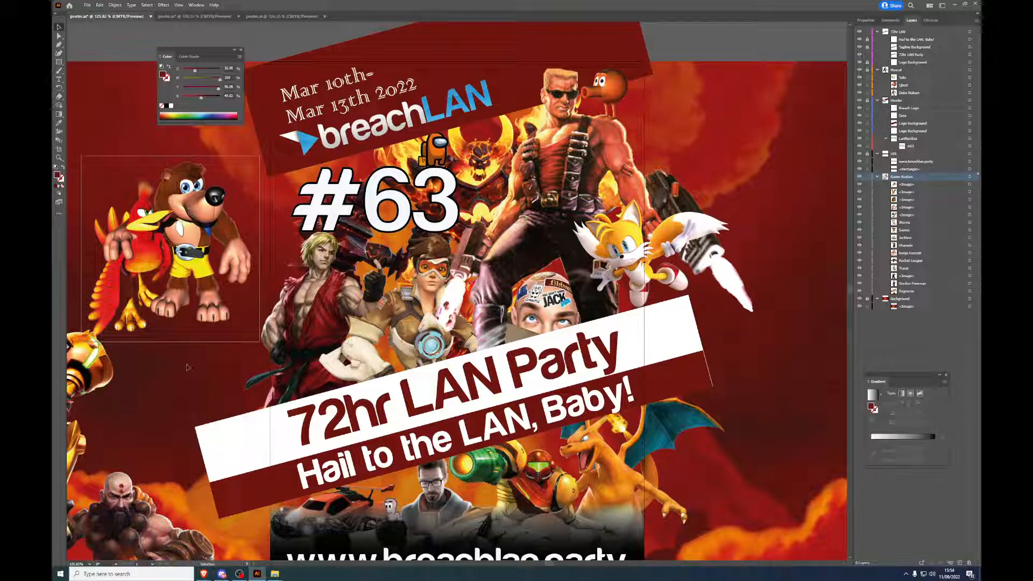
Step: Shorten the "72hr LAN Party" text frame on the #63 poster so it no longer overlaps the tagline below
{"action": "left_click", "coordinate": [306, 477]}
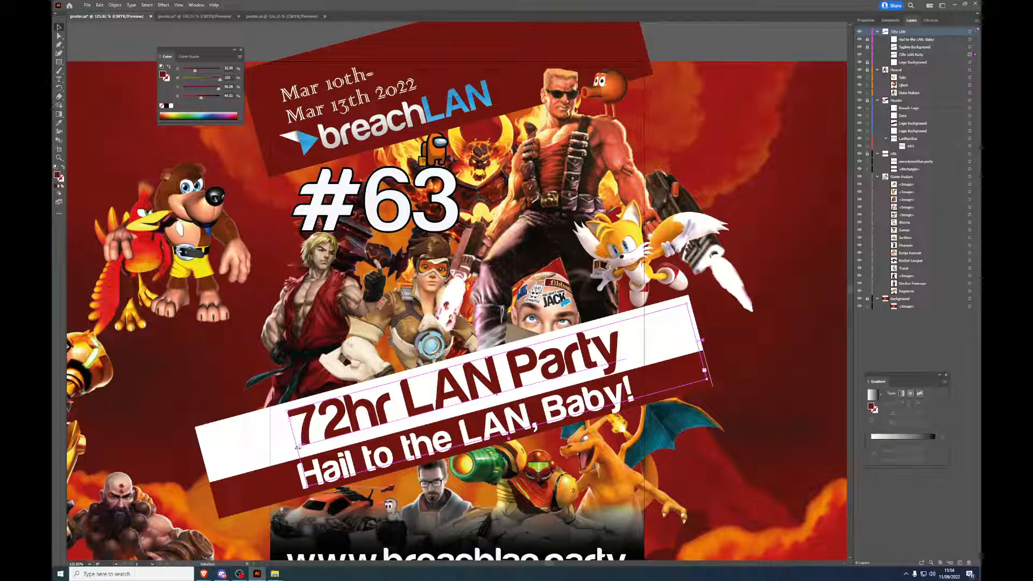
{"action": "left_click_drag", "start_coordinate": [299, 448], "coordinate": [296, 450]}
{"action": "left_click_drag", "start_coordinate": [507, 434], "coordinate": [499, 404]}
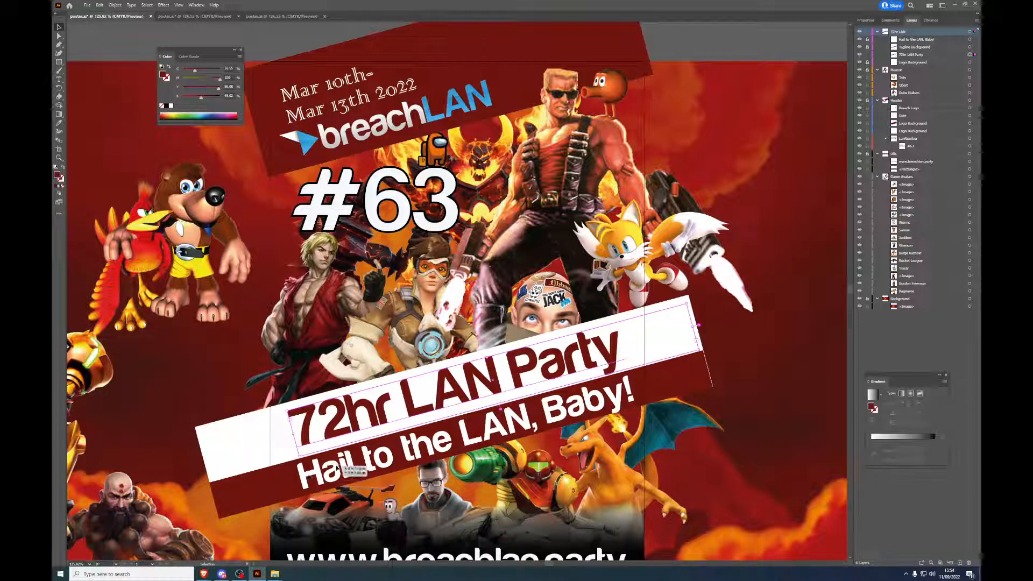
{"action": "left_click", "coordinate": [302, 477]}
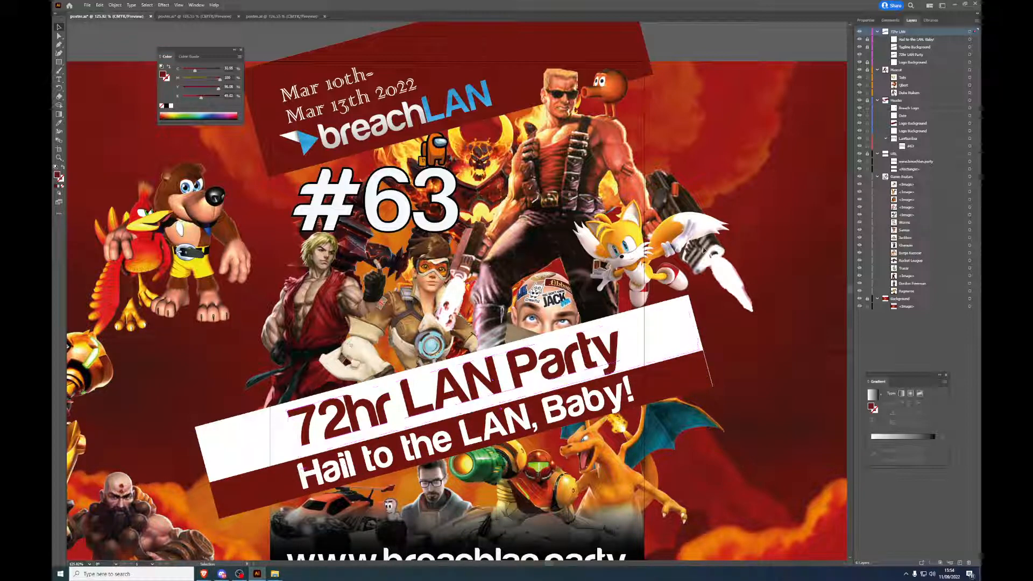
Step: Shift the start of the "Hail to the LAN, Baby!" tagline's text frame slightly left and save the #63 poster
{"action": "left_click", "coordinate": [971, 40]}
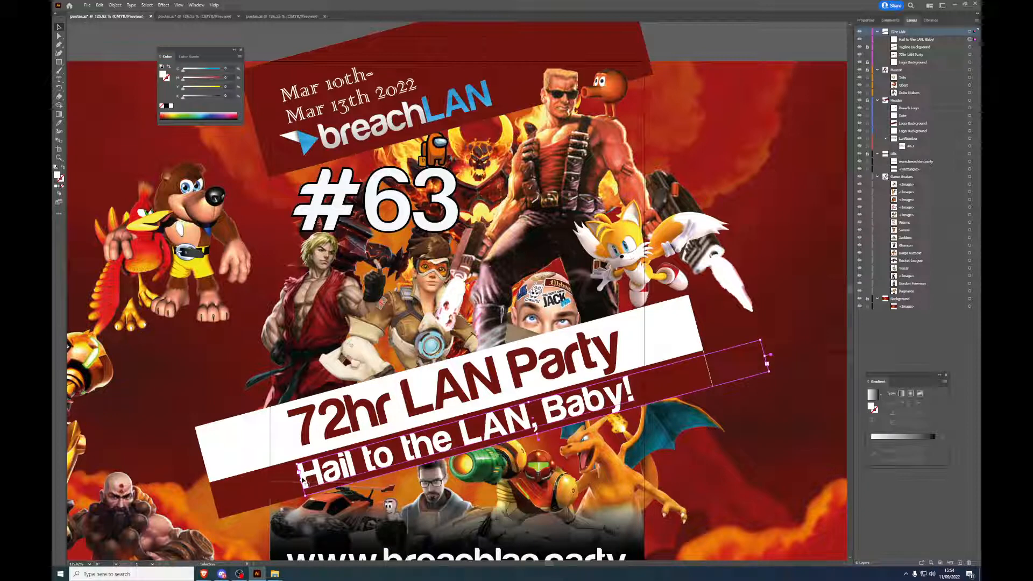
{"action": "left_click_drag", "start_coordinate": [300, 479], "coordinate": [298, 483]}
{"action": "left_click", "coordinate": [175, 493]}
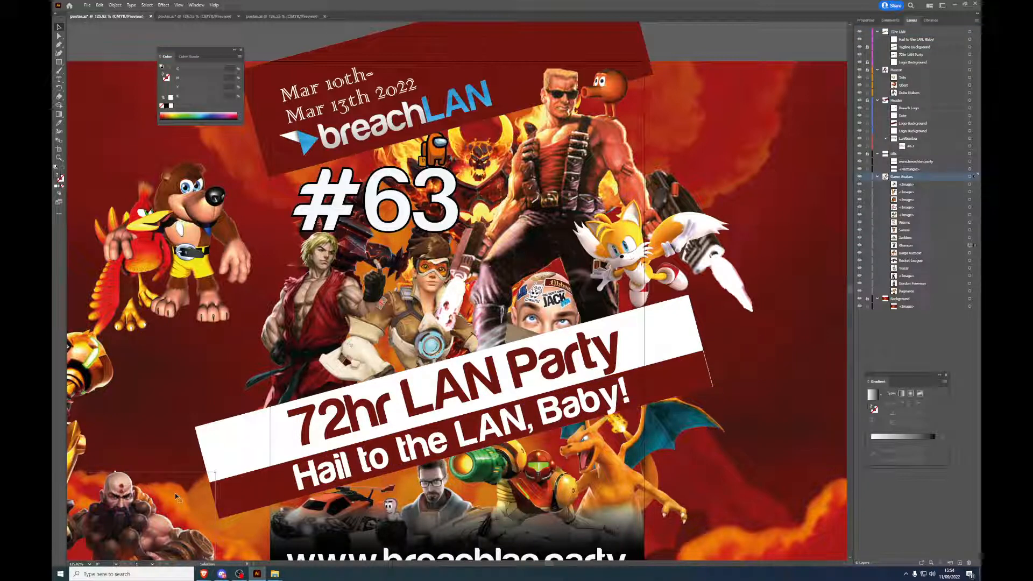
{"action": "scroll", "coordinate": [205, 495], "scroll_direction": "down", "scroll_amount": 2}
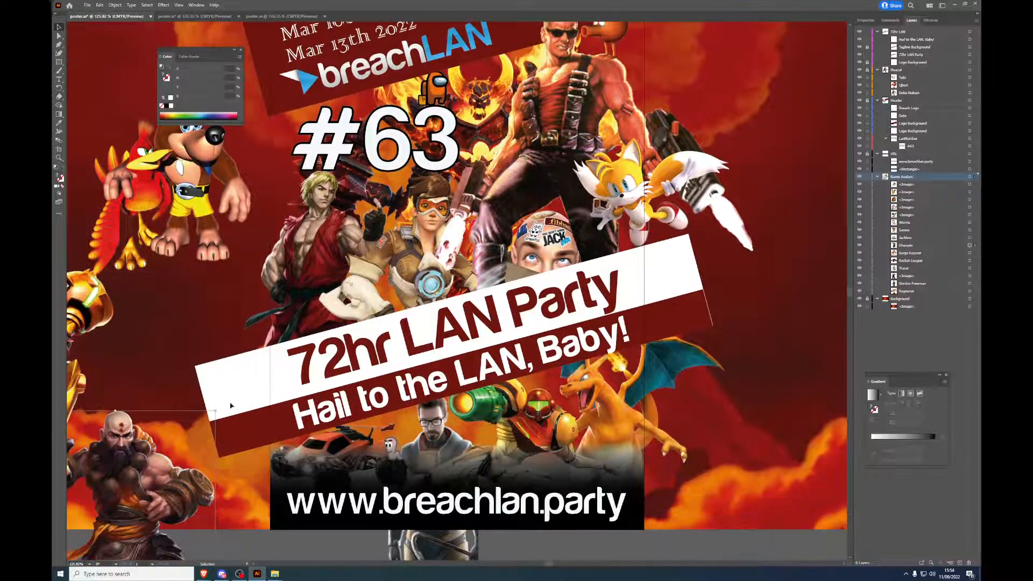
{"action": "key", "text": "a"}
{"action": "scroll", "coordinate": [334, 360], "scroll_direction": "up", "scroll_amount": 1}
{"action": "key", "text": "ctrl+s"}
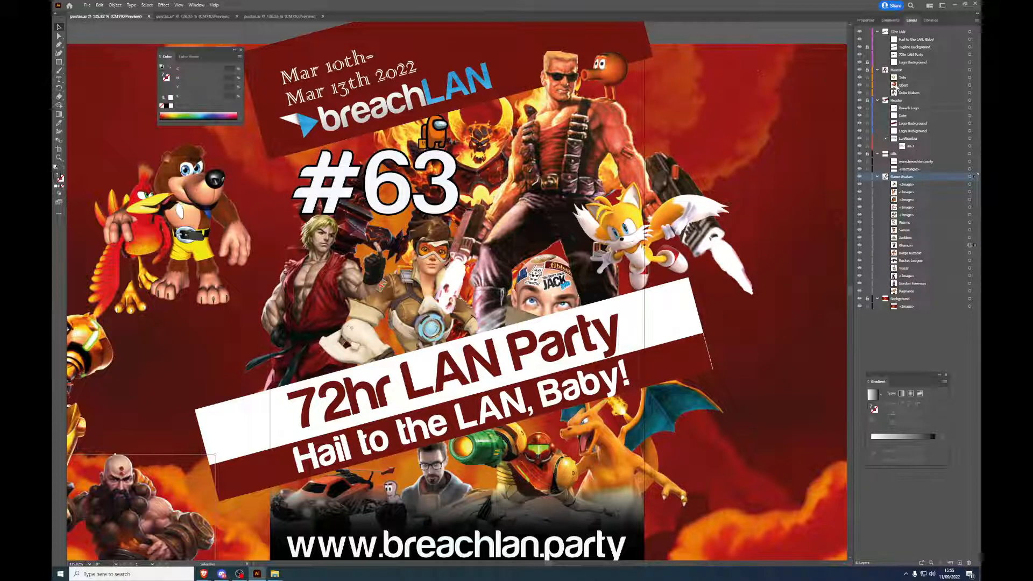
Step: Unlock the Header layer of the #63 poster, change the date's year to 2023 and save the file
{"action": "left_click", "coordinate": [971, 116]}
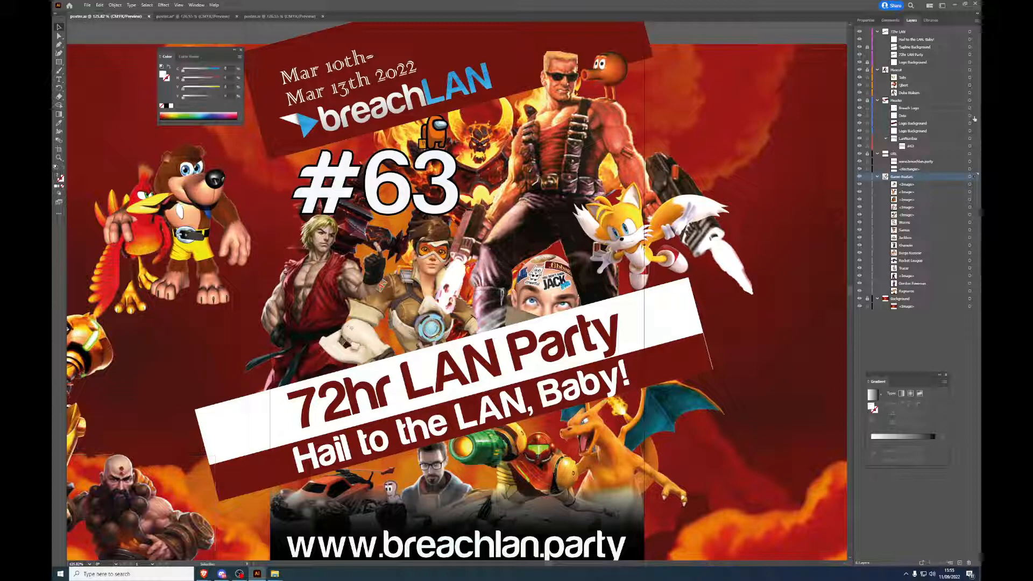
{"action": "left_click", "coordinate": [868, 101]}
{"action": "left_click", "coordinate": [412, 73]}
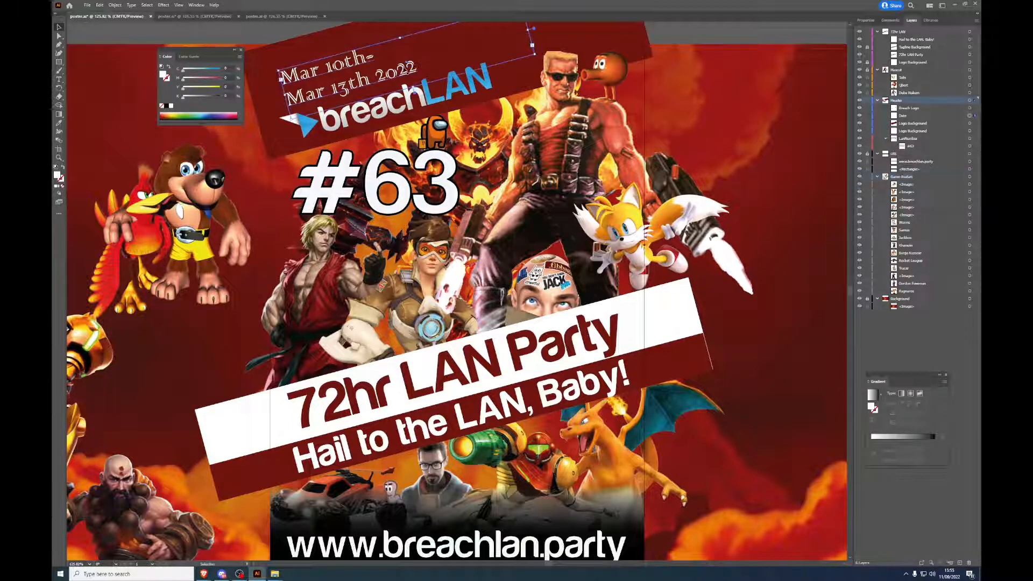
{"action": "left_click", "coordinate": [407, 64]}
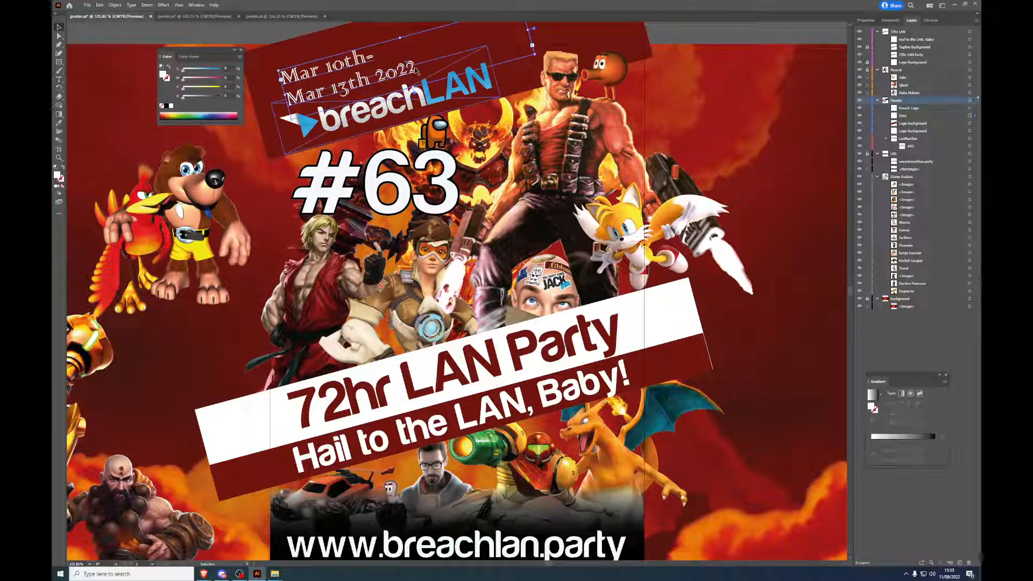
{"action": "double_click", "coordinate": [401, 68]}
{"action": "key", "text": "Right"}
{"action": "key", "text": "Delete"}
{"action": "type", "text": "3"}
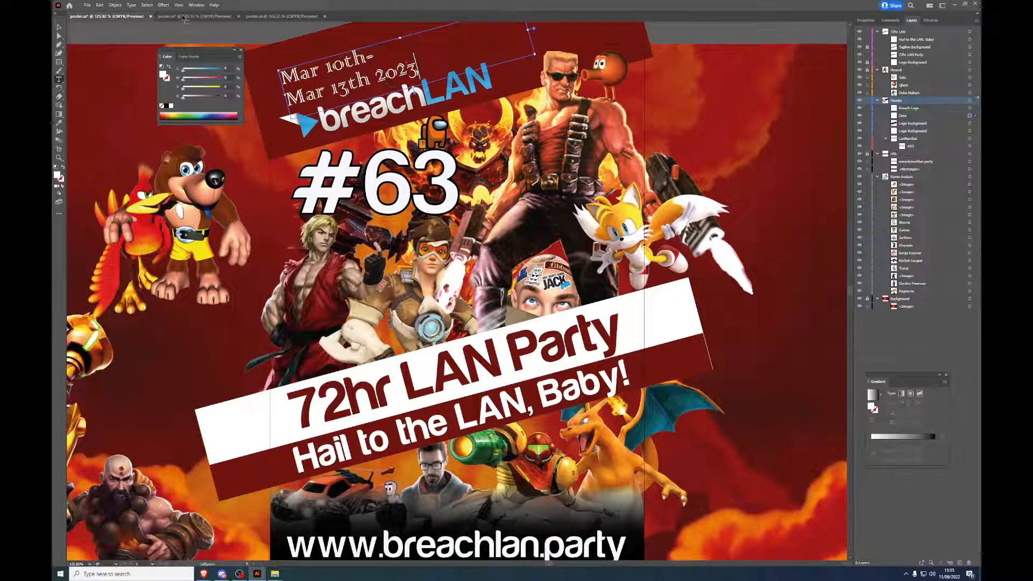
{"action": "key", "text": "ctrl+s"}
Step: Unlock the Header layer of the #64 poster and change the date's year to 2023
{"action": "left_click", "coordinate": [187, 17]}
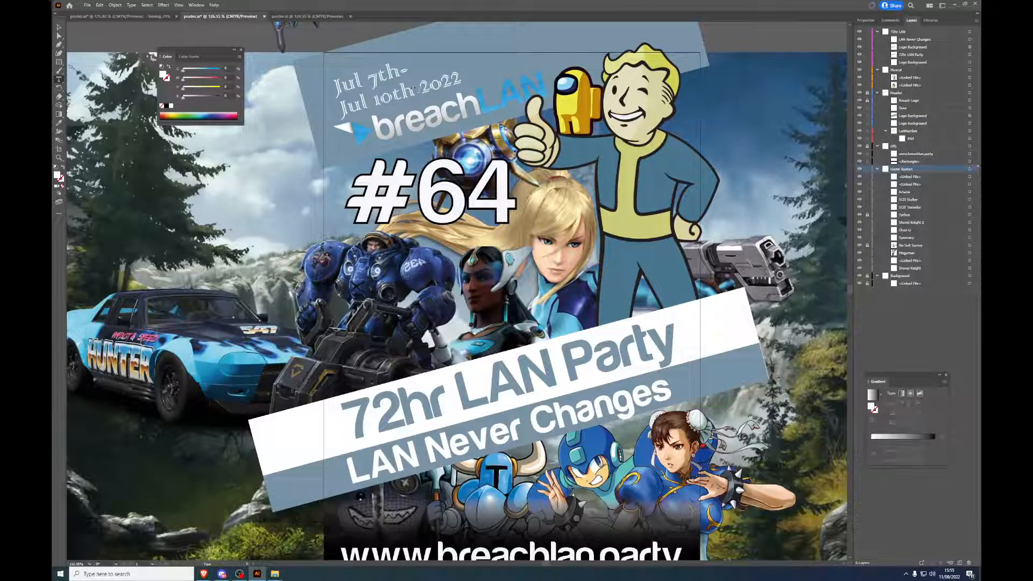
{"action": "left_click", "coordinate": [58, 27]}
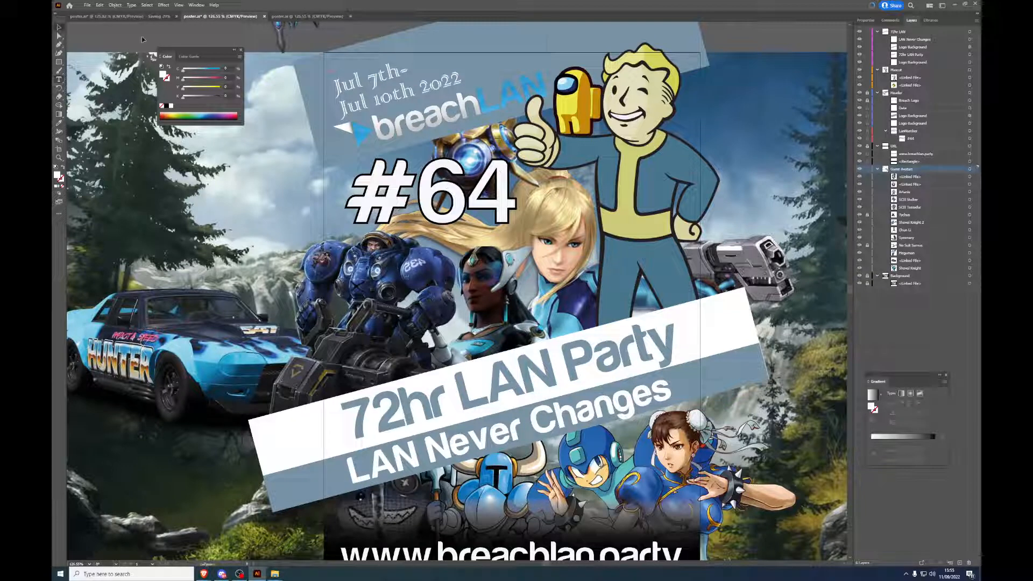
{"action": "left_click", "coordinate": [867, 92]}
{"action": "left_click", "coordinate": [976, 109]}
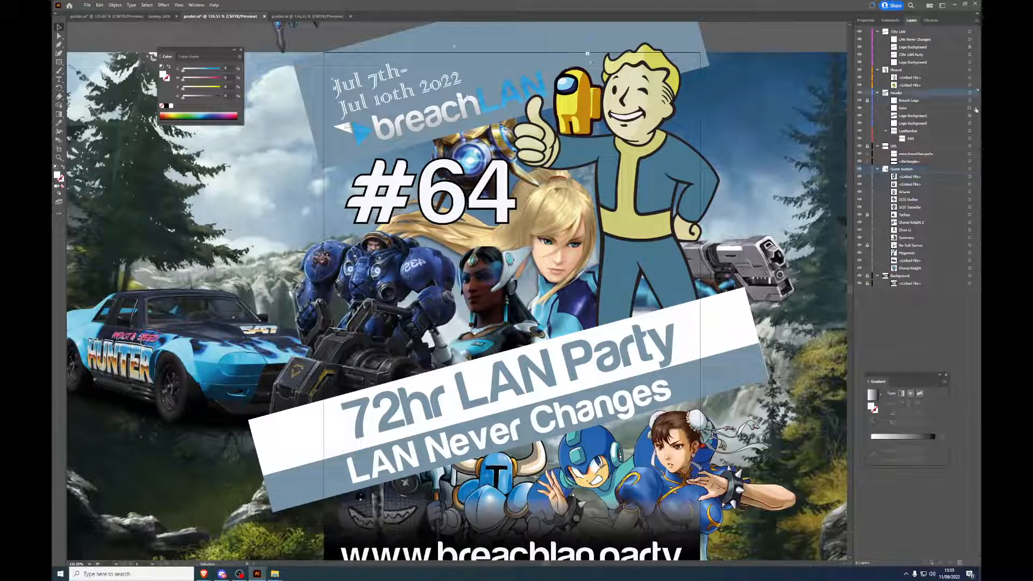
{"action": "key", "text": "t"}
{"action": "key", "text": "BackSpace"}
{"action": "type", "text": "3"}
Step: Change the date's year on the #65 poster to 2023, save it and return to the #63 poster
{"action": "left_click", "coordinate": [287, 16]}
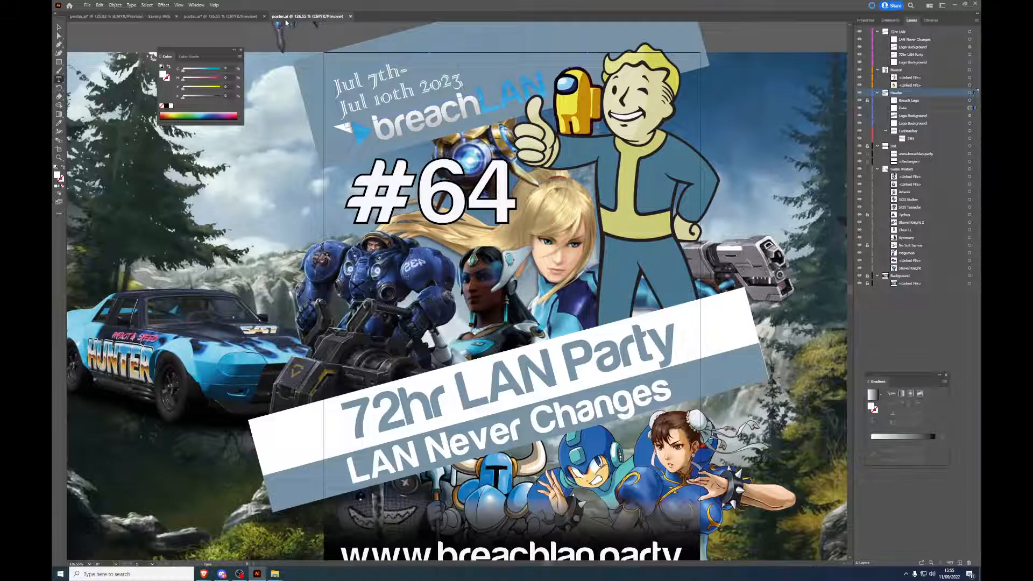
{"action": "left_click", "coordinate": [418, 49]}
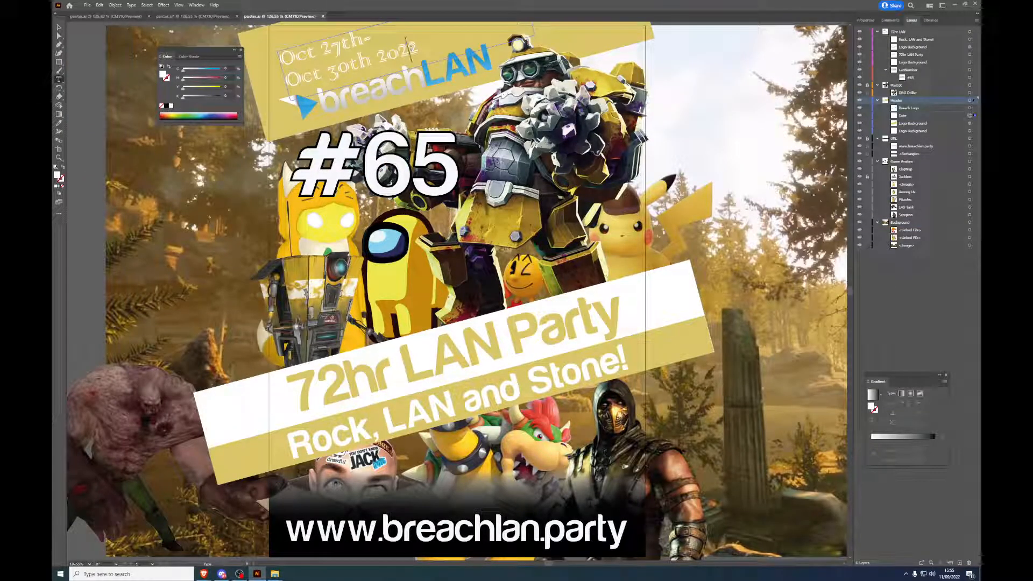
{"action": "key", "text": "BackSpace"}
{"action": "type", "text": "4"}
{"action": "key", "text": "BackSpace"}
{"action": "type", "text": "3"}
{"action": "key", "text": "ctrl+s"}
{"action": "left_click", "coordinate": [114, 16]}
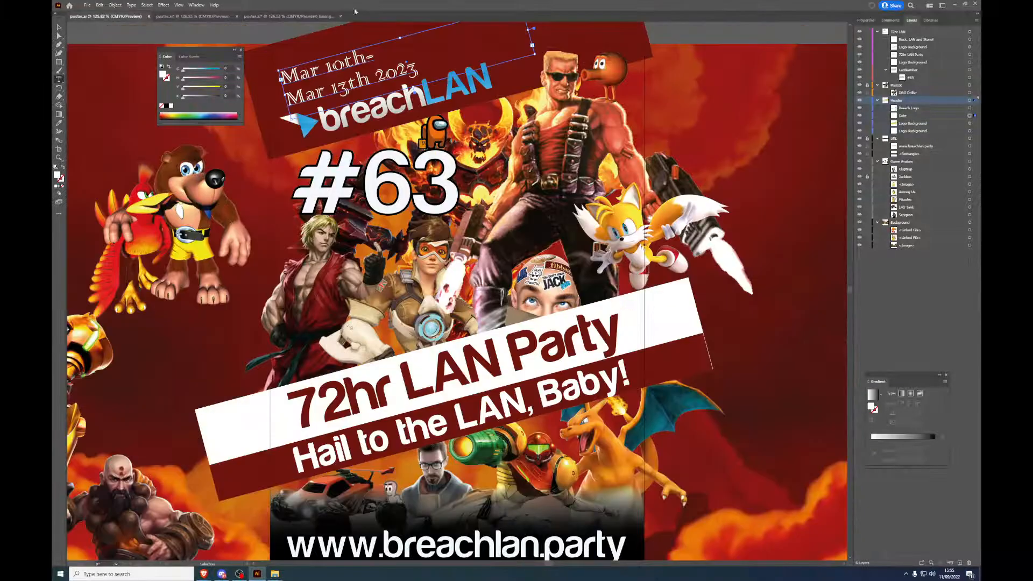
Step: Leave the date text editing and check the #64 and #65 posters, ending with a review of the whole #63 poster
{"action": "key", "text": "Escape"}
{"action": "left_click", "coordinate": [112, 28]}
{"action": "left_click", "coordinate": [177, 16]}
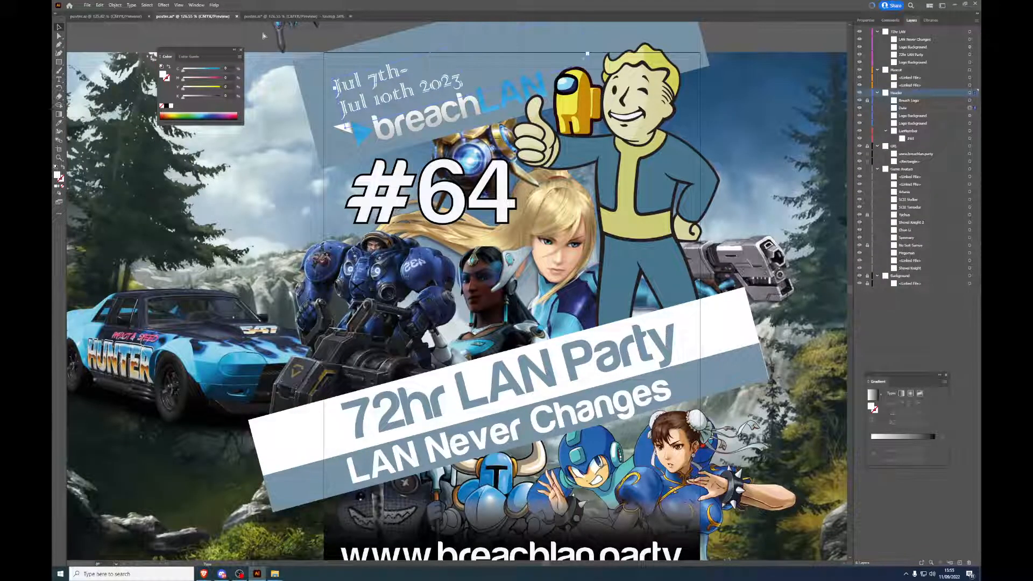
{"action": "left_click", "coordinate": [269, 17]}
{"action": "left_click", "coordinate": [119, 17]}
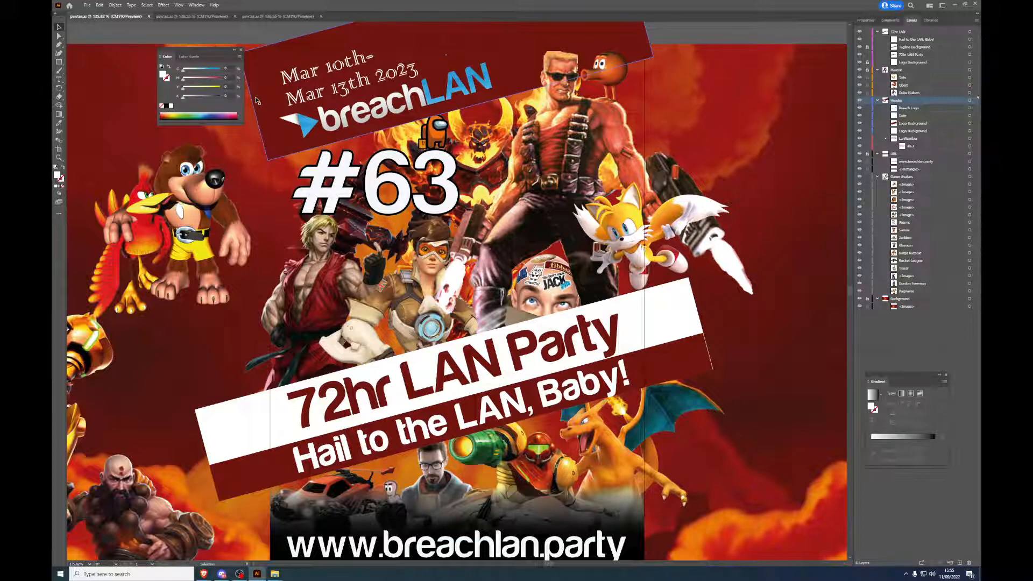
{"action": "scroll", "coordinate": [257, 100], "scroll_direction": "down", "scroll_amount": 1}
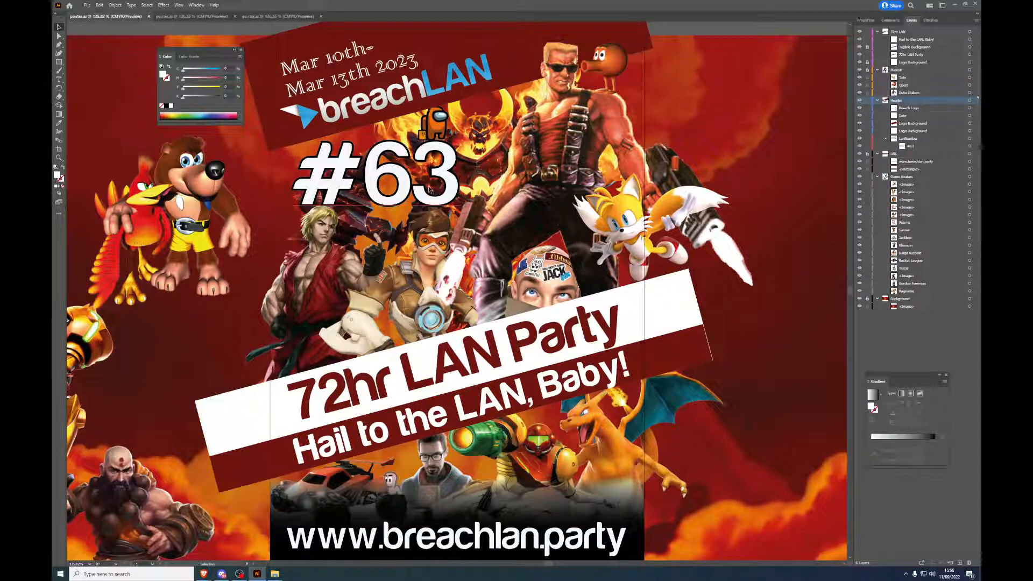
{"action": "scroll", "coordinate": [480, 160], "scroll_direction": "up", "scroll_amount": 3}
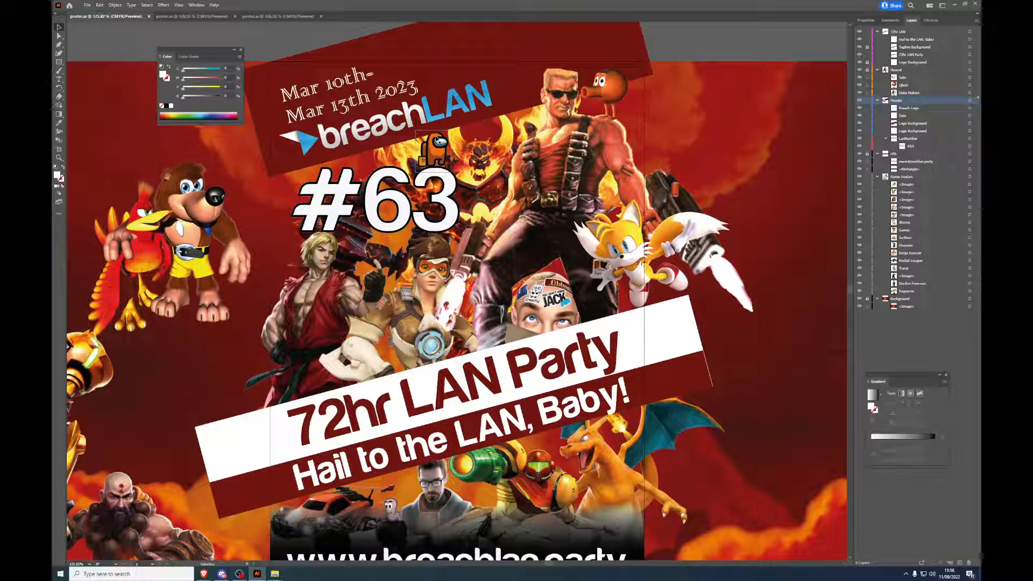
{"action": "scroll", "coordinate": [429, 265], "scroll_direction": "down", "scroll_amount": 2}
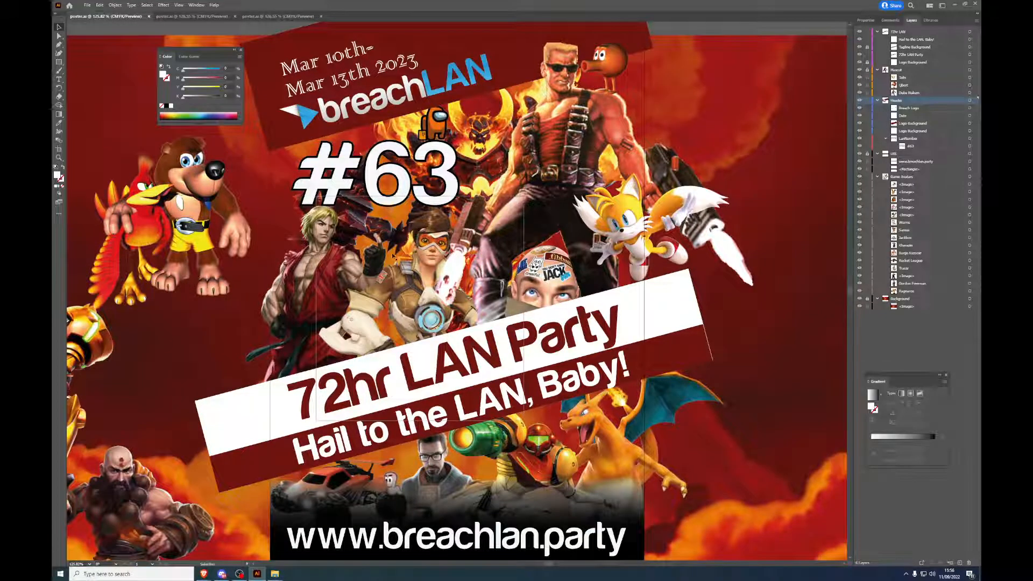
Step: Move the Tracer figure on the #63 poster slightly left toward Ken, enlarge it a little and save the file
{"action": "left_click_drag", "start_coordinate": [407, 276], "coordinate": [386, 283]}
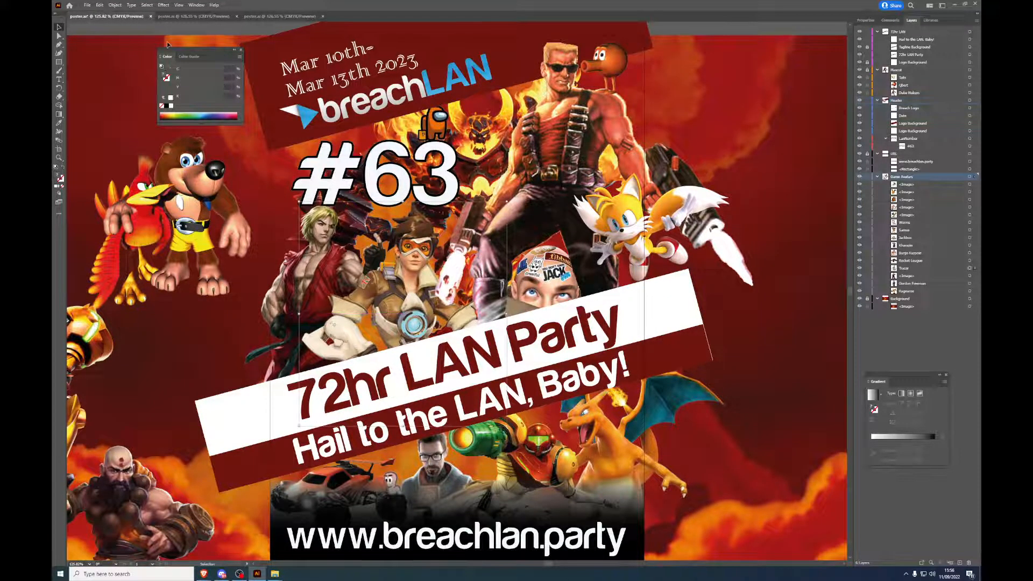
{"action": "left_click_drag", "start_coordinate": [507, 203], "coordinate": [528, 181]}
{"action": "left_click_drag", "start_coordinate": [410, 256], "coordinate": [398, 263]}
{"action": "left_click", "coordinate": [208, 32]}
{"action": "key", "text": "a"}
{"action": "key", "text": "ctrl+s"}
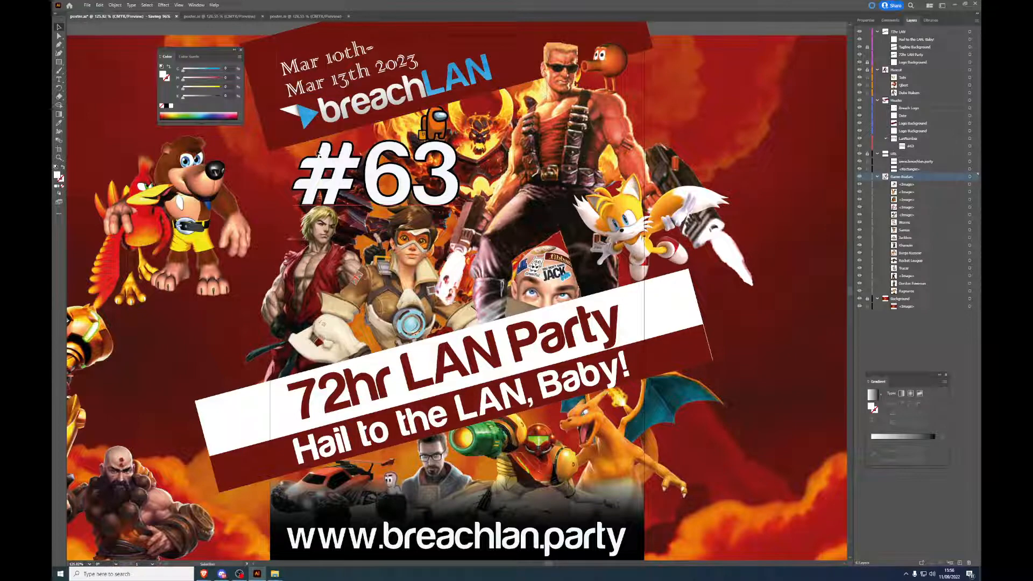
Step: Compare the layouts and banner colours of the #64, #65 and #63 posters, ending on #64
{"action": "left_click", "coordinate": [219, 16]}
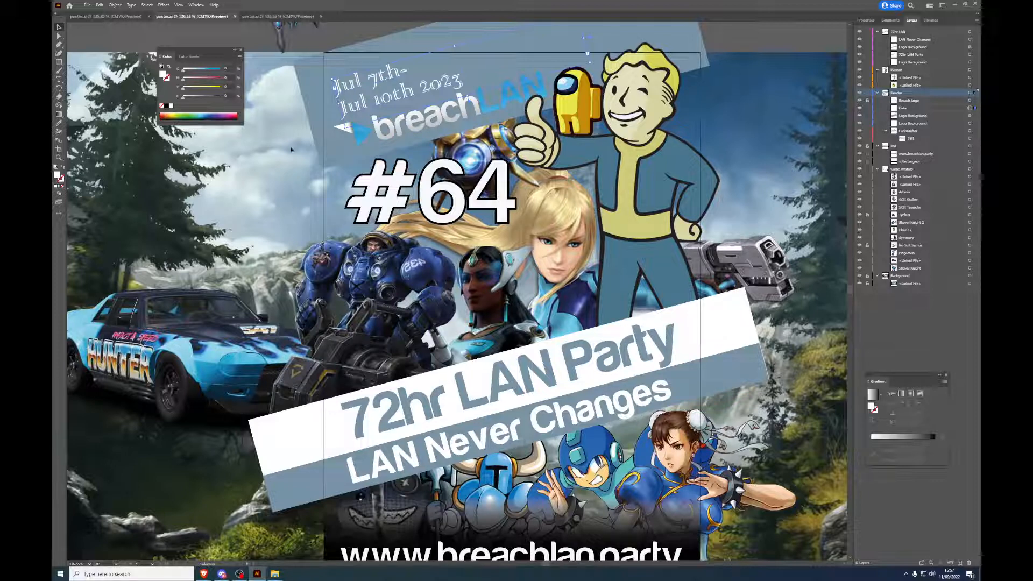
{"action": "left_click", "coordinate": [269, 18]}
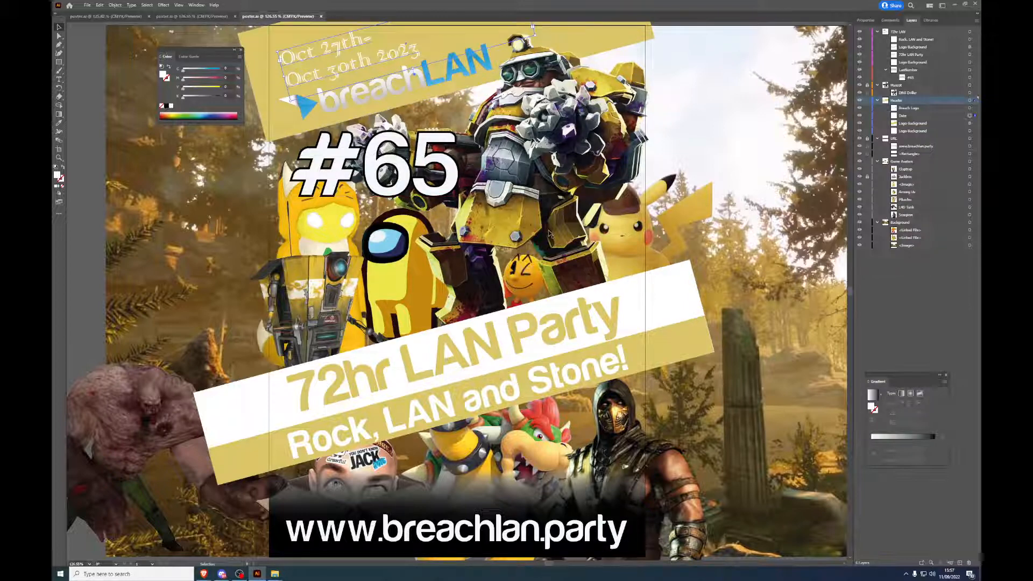
{"action": "left_click", "coordinate": [165, 16]}
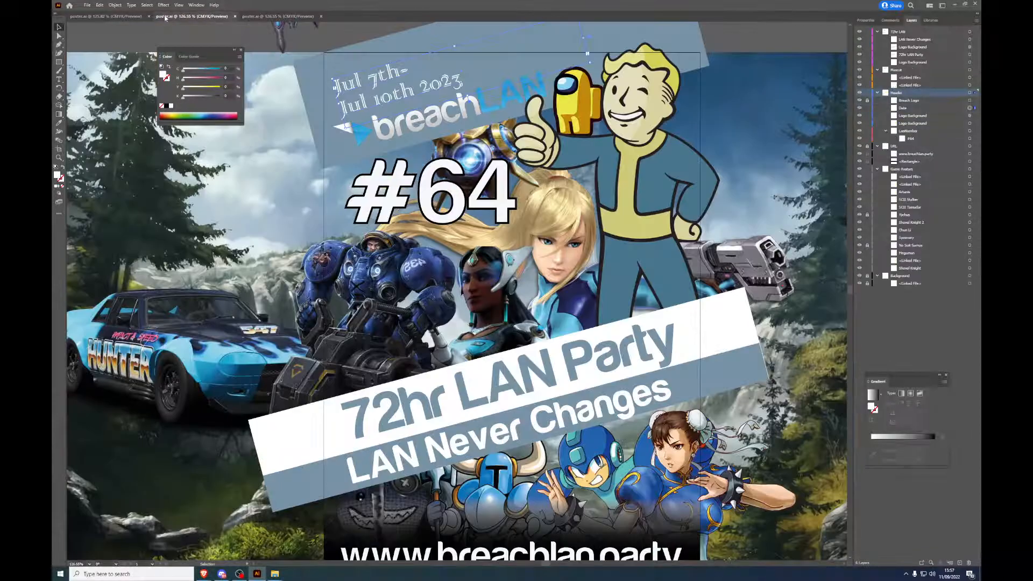
{"action": "left_click", "coordinate": [105, 16]}
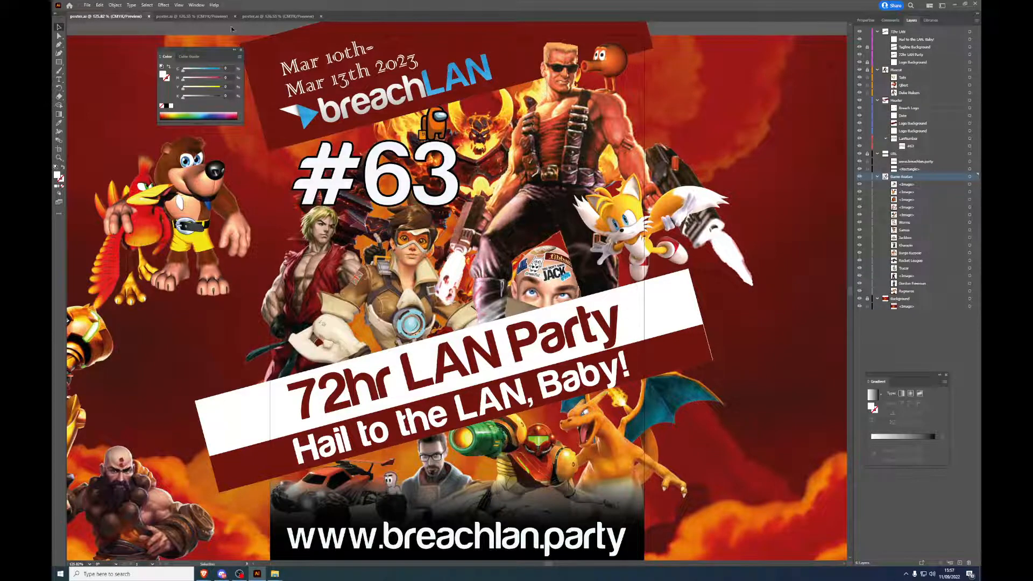
{"action": "left_click", "coordinate": [208, 16]}
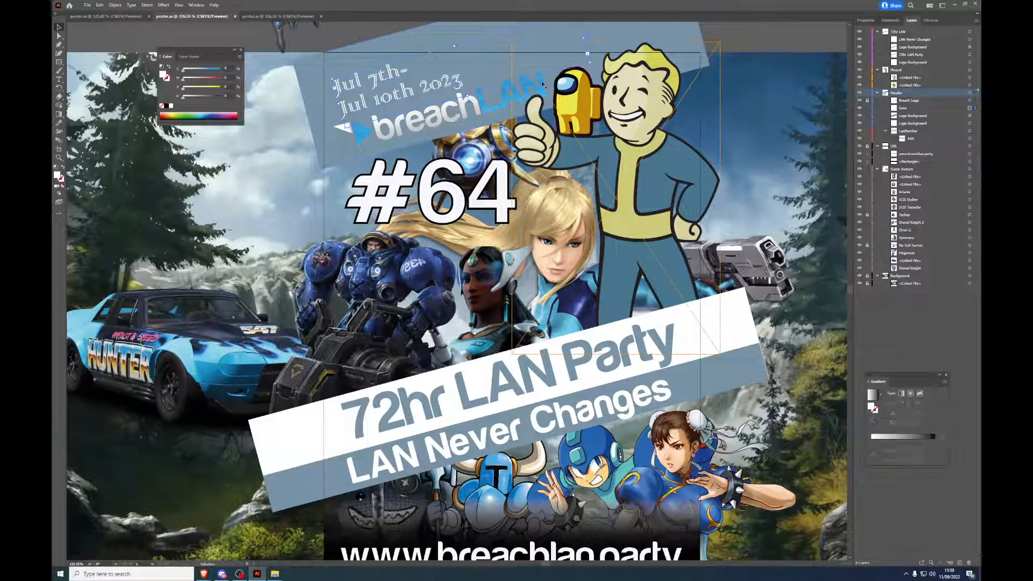
Step: Recolour the #64 poster's header logo background with the darker blue sampled from the background beside Vault Boy
{"action": "scroll", "coordinate": [619, 98], "scroll_direction": "up", "scroll_amount": 5}
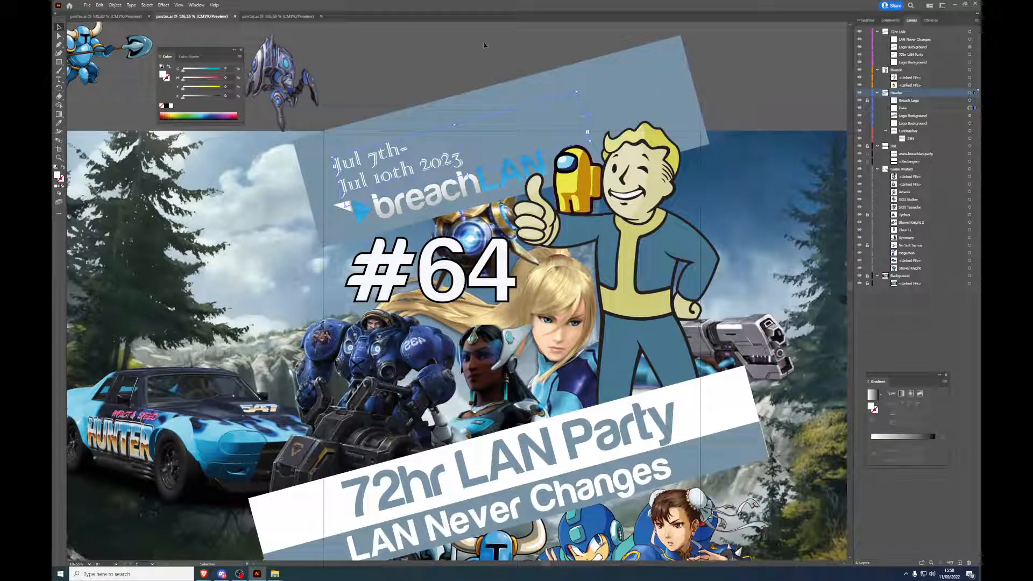
{"action": "left_click", "coordinate": [645, 80]}
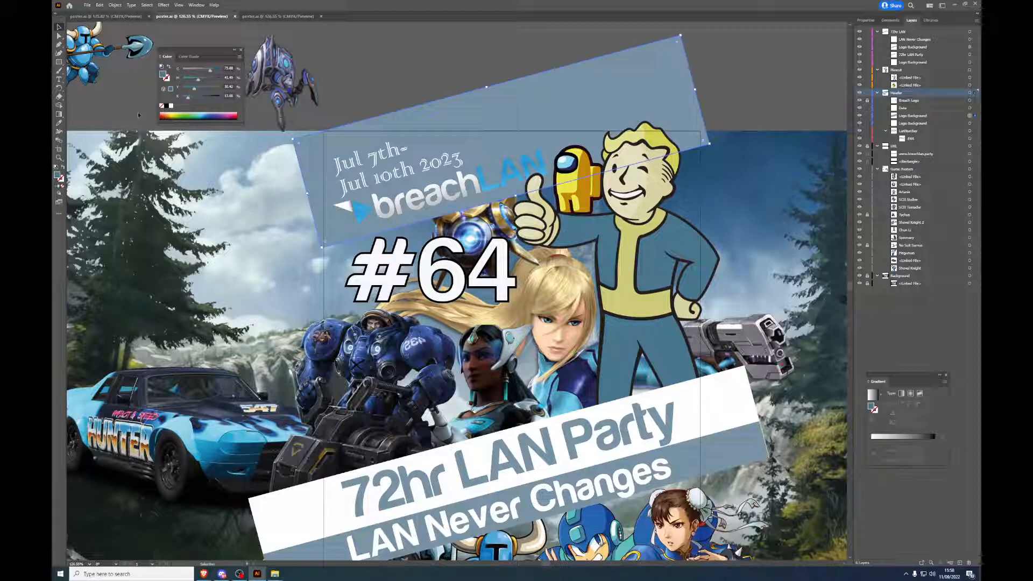
{"action": "left_click", "coordinate": [59, 122]}
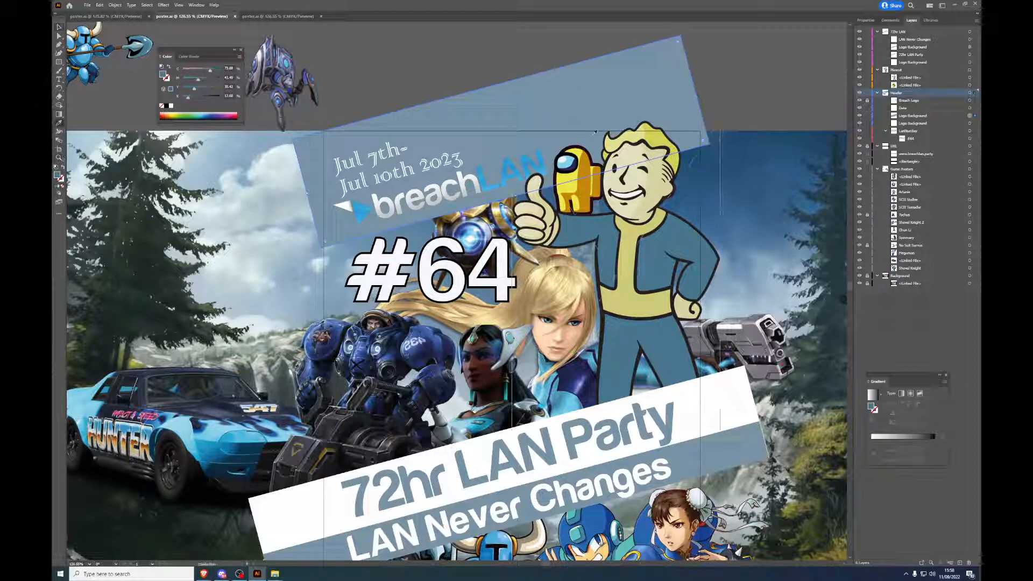
{"action": "left_click", "coordinate": [724, 142]}
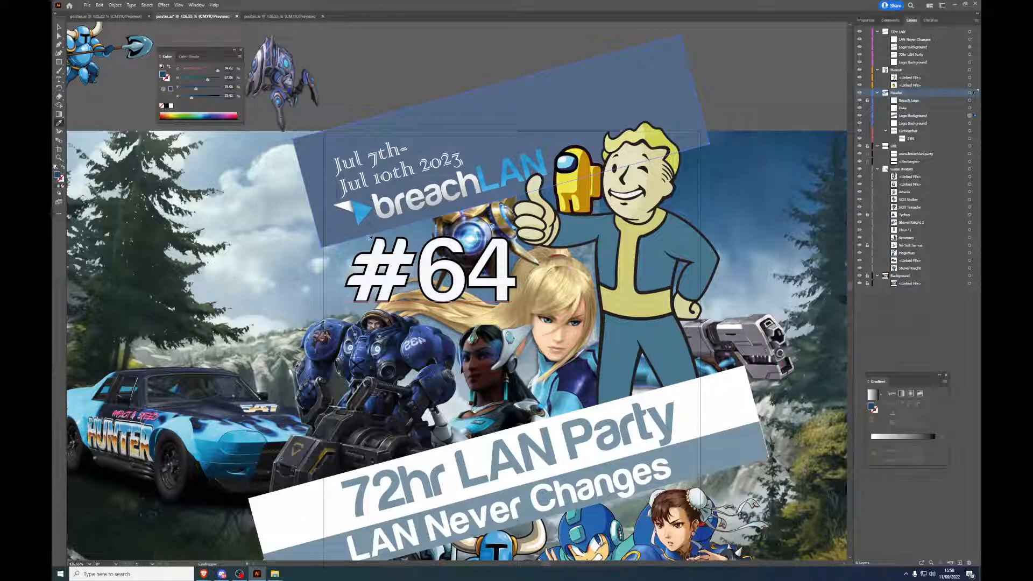
{"action": "left_click", "coordinate": [59, 27]}
Step: Recolour the "72hr LAN Party" text on the #64 poster with the blue sampled from the header background
{"action": "scroll", "coordinate": [529, 336], "scroll_direction": "down", "scroll_amount": 3}
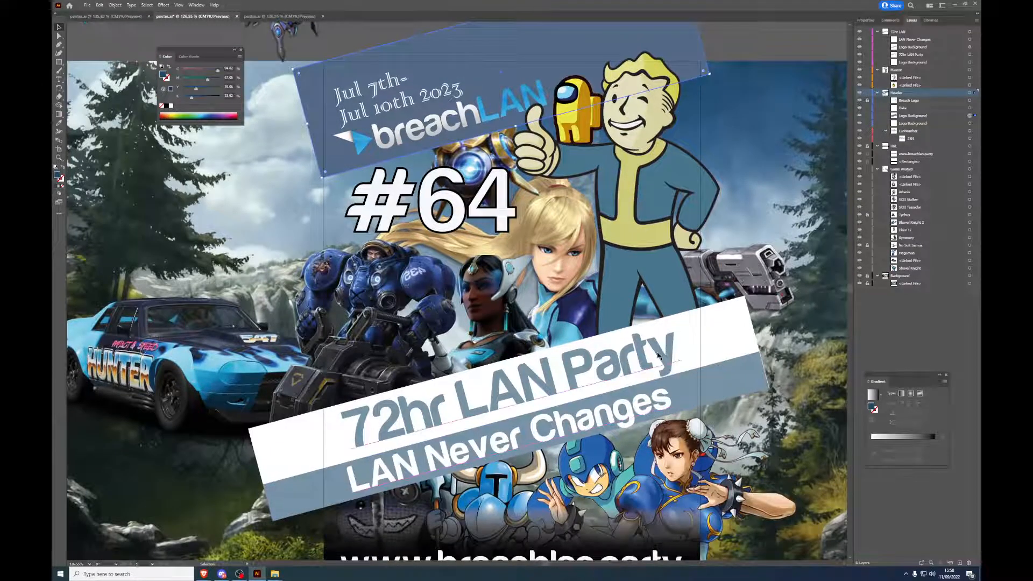
{"action": "double_click", "coordinate": [658, 356]}
{"action": "left_click_drag", "start_coordinate": [679, 348], "coordinate": [347, 435]}
{"action": "left_click", "coordinate": [59, 124]}
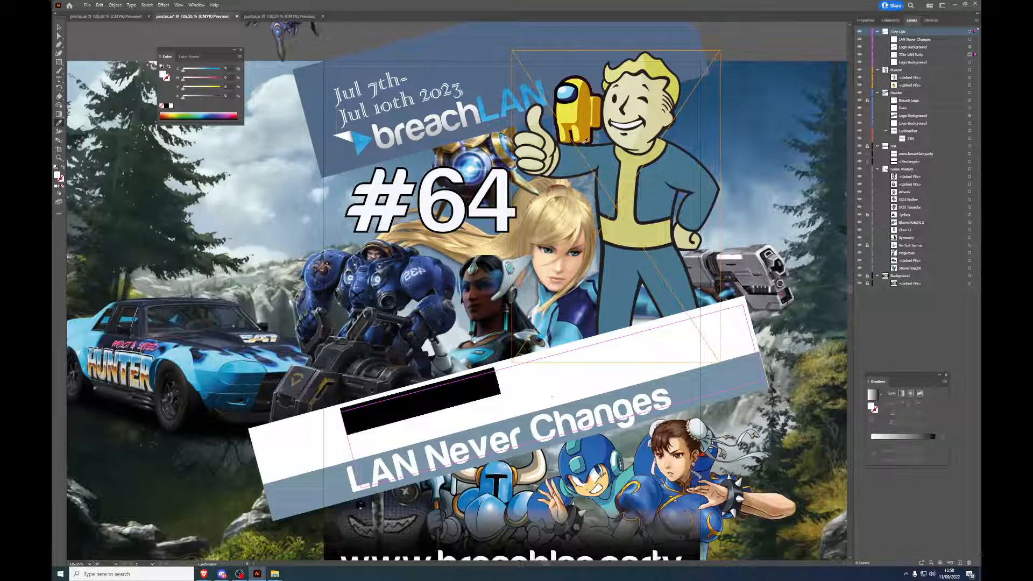
{"action": "scroll", "coordinate": [653, 66], "scroll_direction": "up", "scroll_amount": 2}
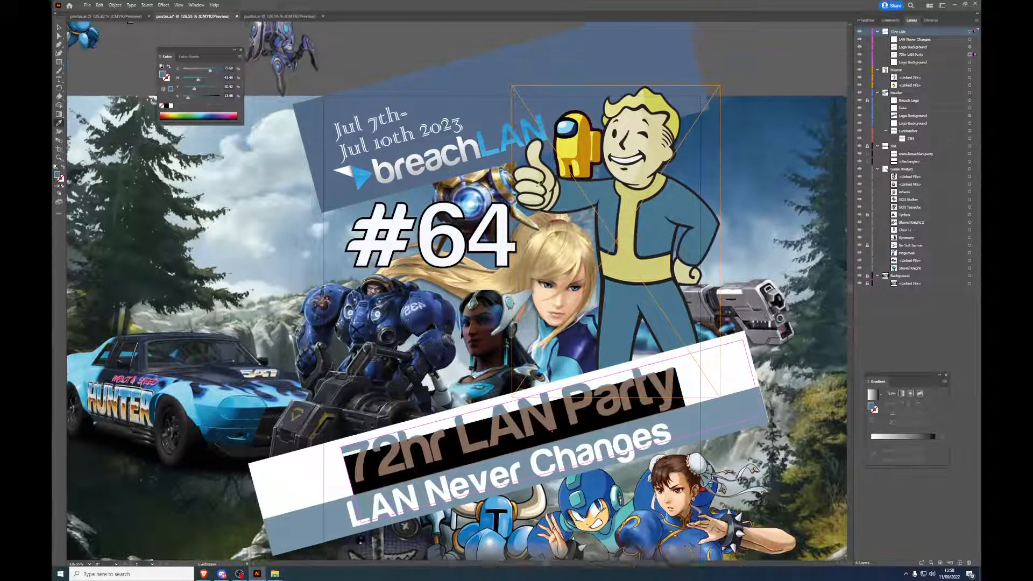
{"action": "left_click", "coordinate": [663, 64]}
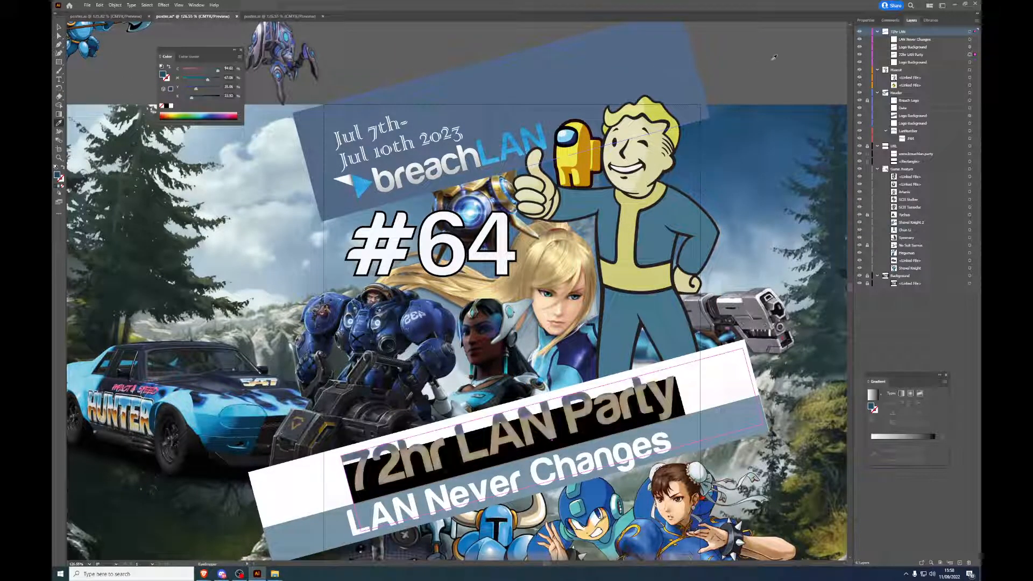
{"action": "key", "text": "v"}
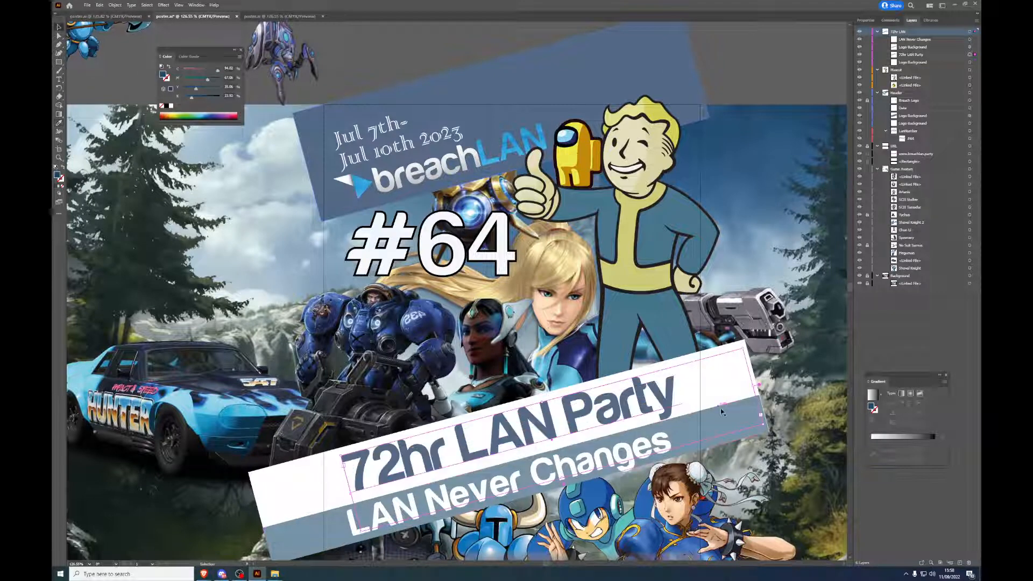
Step: Recolour the band behind the "LAN Never Changes" tagline with the blue sampled from the header background
{"action": "left_click", "coordinate": [736, 439]}
{"action": "key", "text": "i"}
{"action": "left_click", "coordinate": [676, 52]}
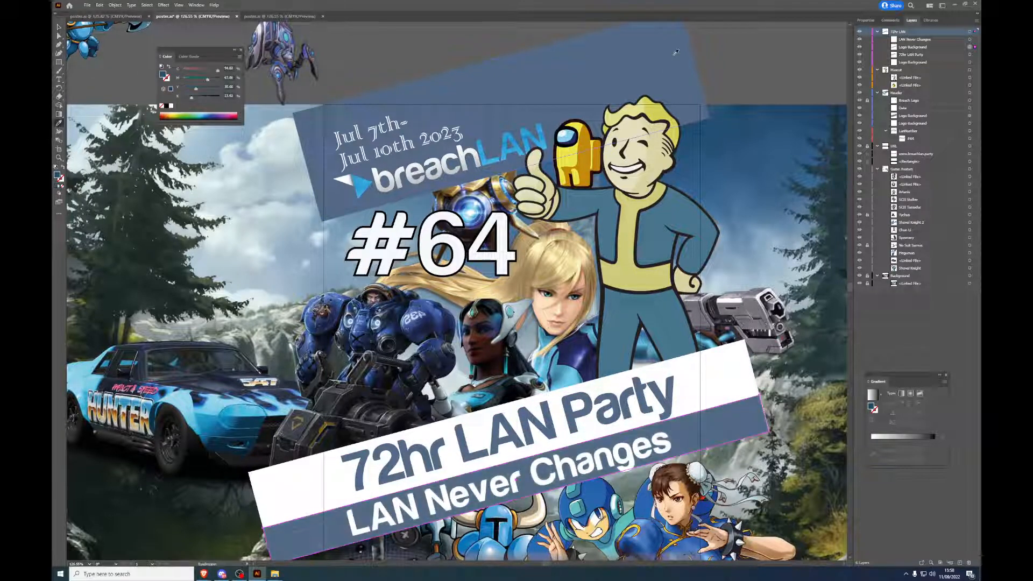
{"action": "left_click", "coordinate": [60, 26]}
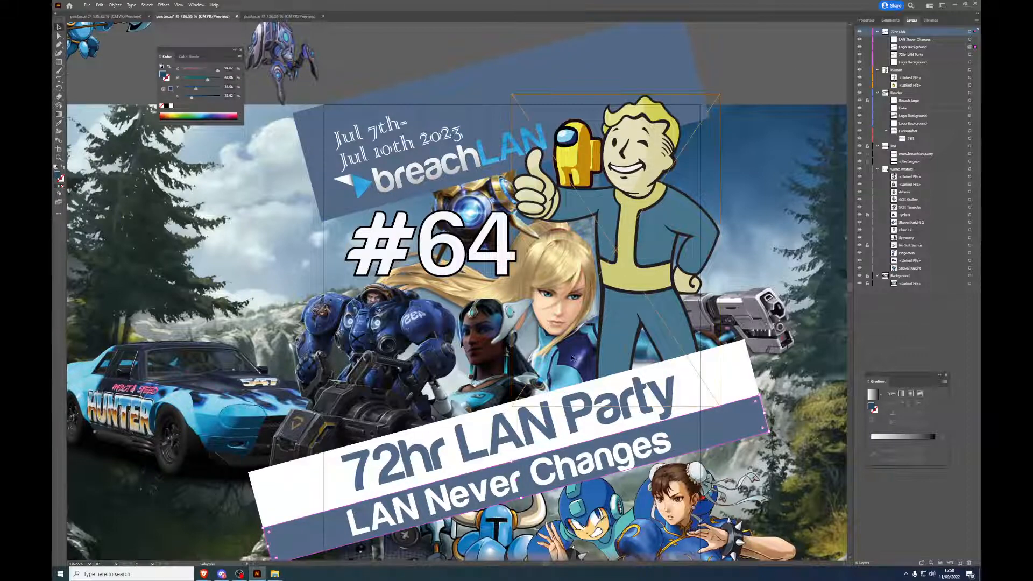
Step: Extend the lower edge of the blue tagline band downward so it fully covers the "LAN Never Changes" lettering
{"action": "scroll", "coordinate": [582, 403], "scroll_direction": "down", "scroll_amount": 3}
{"action": "scroll", "coordinate": [582, 403], "scroll_direction": "right", "scroll_amount": 2}
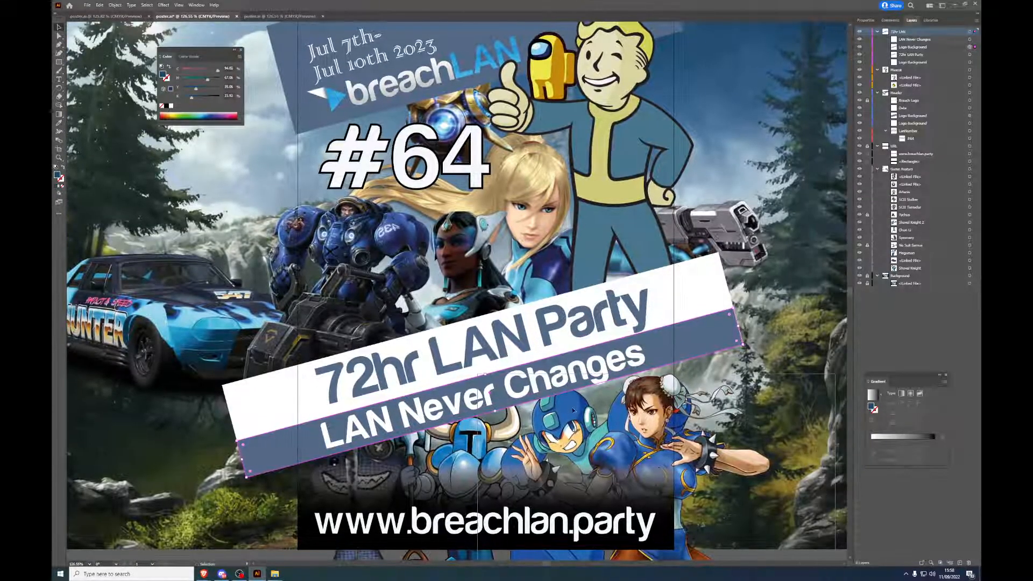
{"action": "left_click", "coordinate": [90, 564]}
{"action": "left_click", "coordinate": [101, 443]}
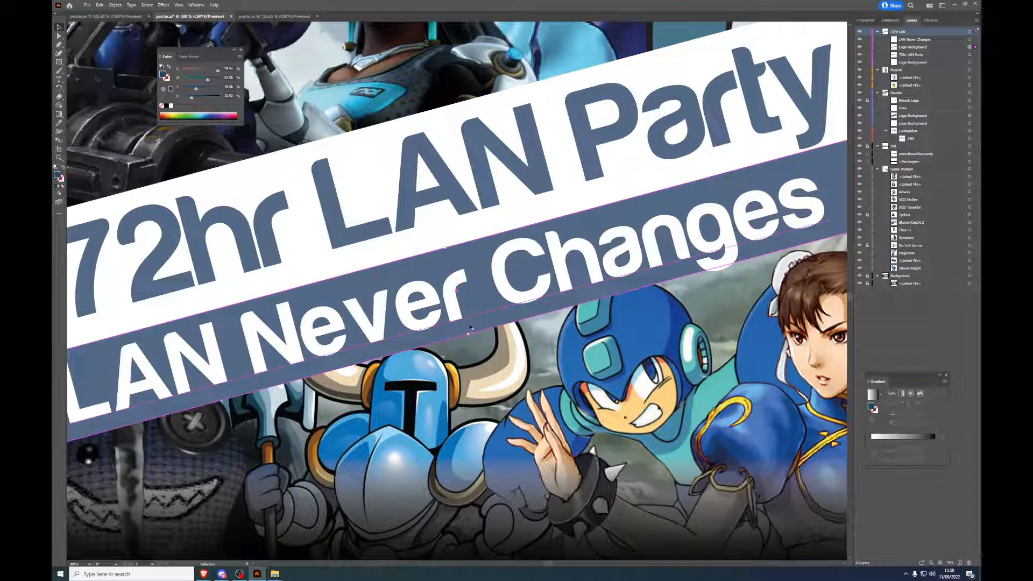
{"action": "left_click_drag", "start_coordinate": [468, 335], "coordinate": [472, 341]}
{"action": "left_click_drag", "start_coordinate": [468, 334], "coordinate": [473, 350]}
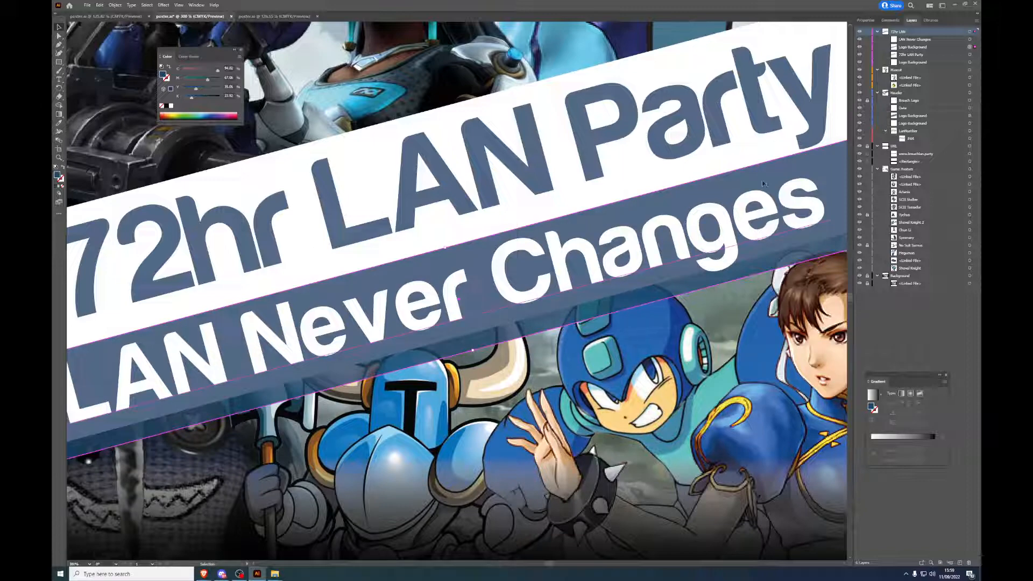
Step: Extend the white banner background down to the lower edge of the blue tagline band and save the #64 poster
{"action": "scroll", "coordinate": [646, 233], "scroll_direction": "right", "scroll_amount": 5}
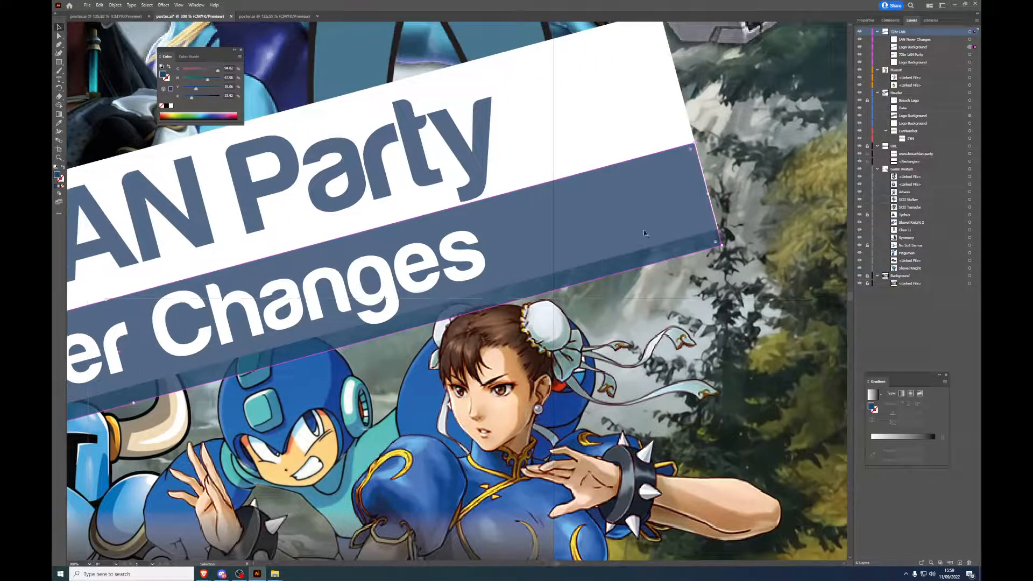
{"action": "left_click", "coordinate": [662, 134]}
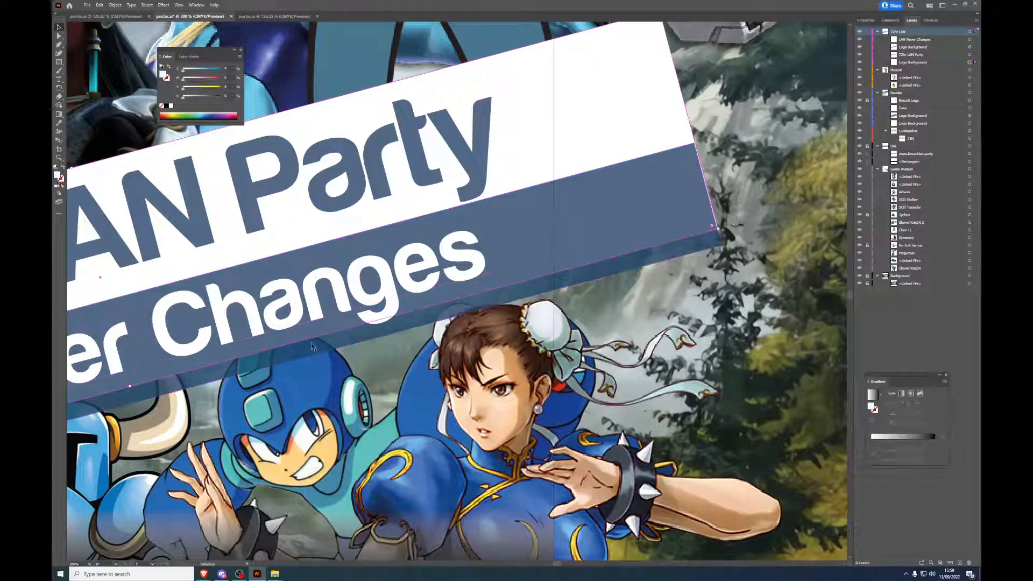
{"action": "left_click_drag", "start_coordinate": [130, 387], "coordinate": [130, 395]}
{"action": "left_click", "coordinate": [133, 403]}
{"action": "left_click", "coordinate": [566, 375]}
{"action": "left_click_drag", "start_coordinate": [567, 375], "coordinate": [954, 238]}
{"action": "left_click_drag", "start_coordinate": [468, 291], "coordinate": [351, 341]}
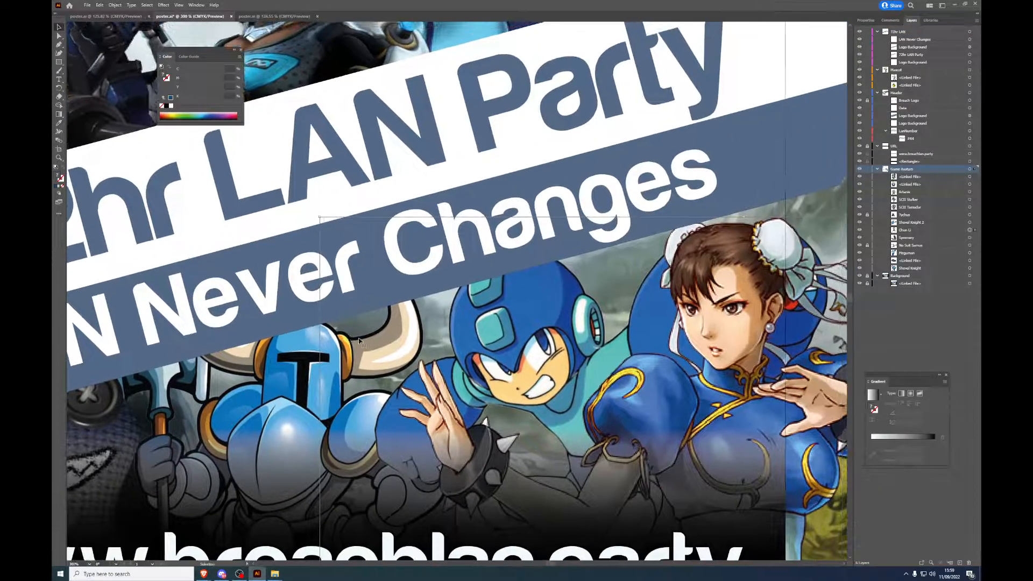
{"action": "left_click", "coordinate": [89, 565]}
{"action": "left_click", "coordinate": [102, 559]}
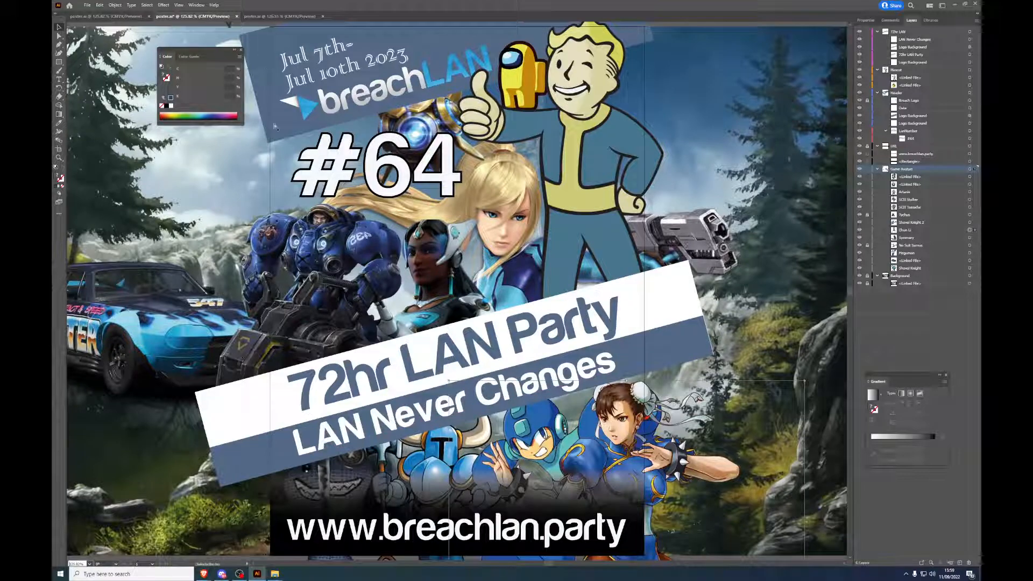
{"action": "key", "text": "ctrl+s"}
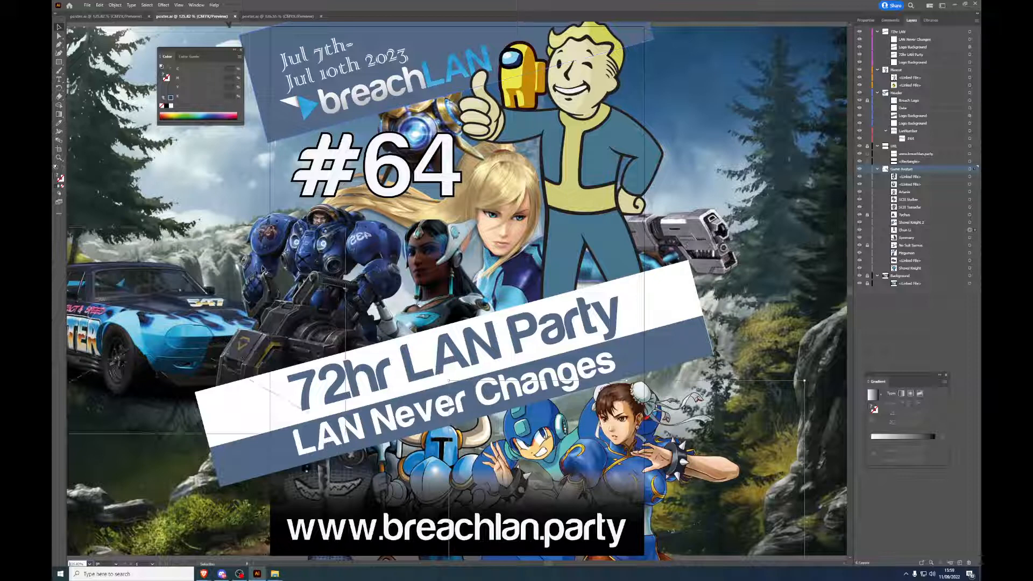
Step: Shift the "LAN Never Changes" tagline slightly right along its band and save the #64 poster
{"action": "left_click", "coordinate": [333, 435]}
{"action": "left_click_drag", "start_coordinate": [298, 447], "coordinate": [307, 444]}
{"action": "left_click", "coordinate": [194, 283]}
{"action": "left_click", "coordinate": [175, 196]}
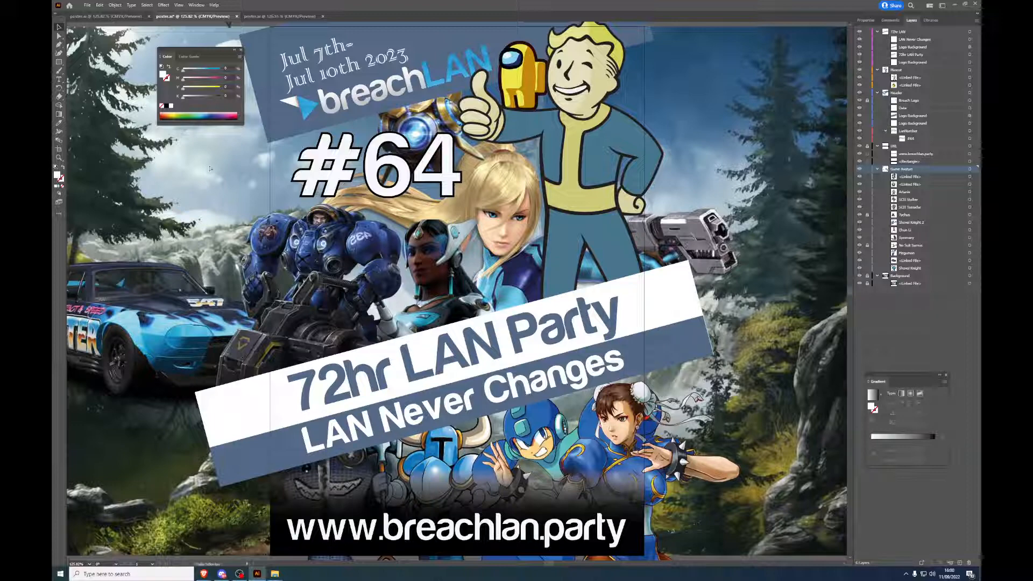
{"action": "key", "text": "ctrl+s"}
Step: Export the #63 poster artboard for screens as a 2x PNG, replacing the existing export
{"action": "left_click", "coordinate": [278, 16]}
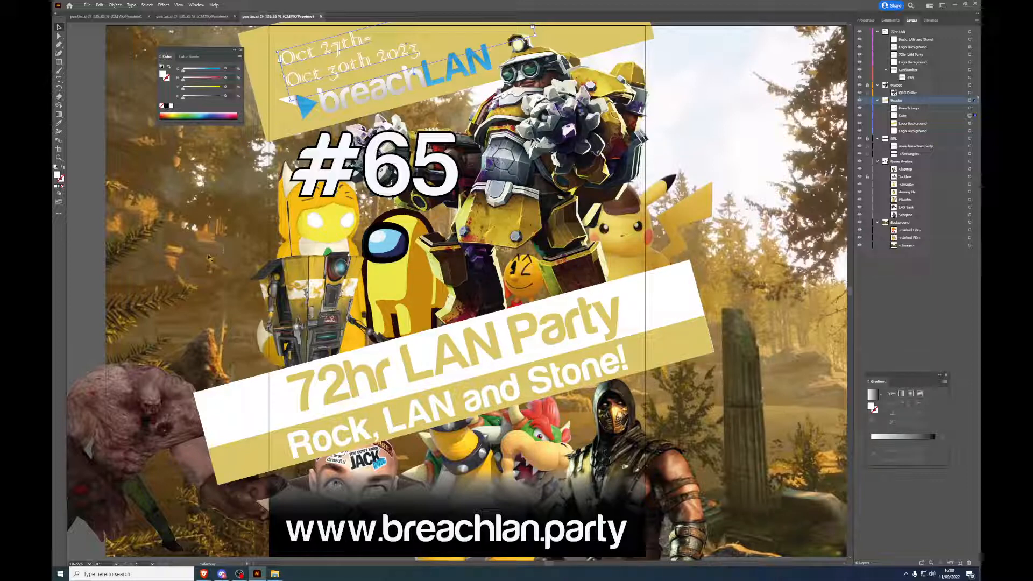
{"action": "left_click", "coordinate": [108, 16]}
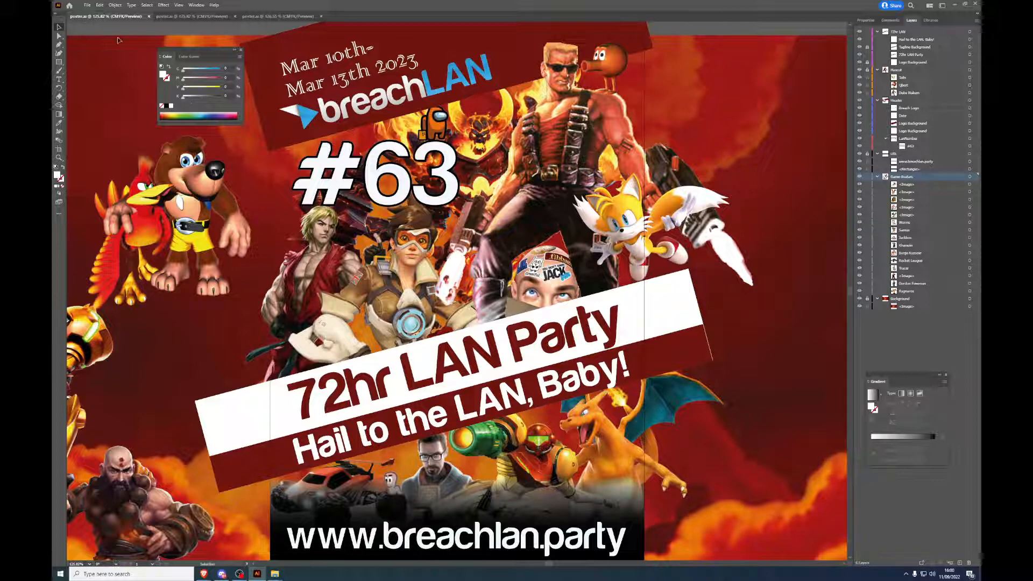
{"action": "left_click", "coordinate": [87, 6]}
{"action": "mouse_move", "coordinate": [161, 147]}
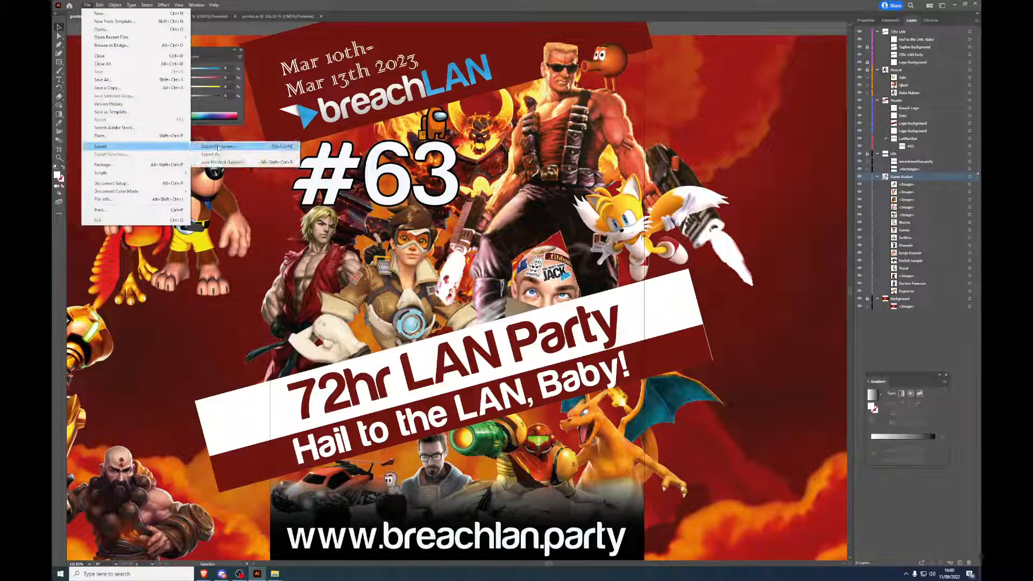
{"action": "left_click", "coordinate": [220, 146]}
{"action": "left_click", "coordinate": [439, 341]}
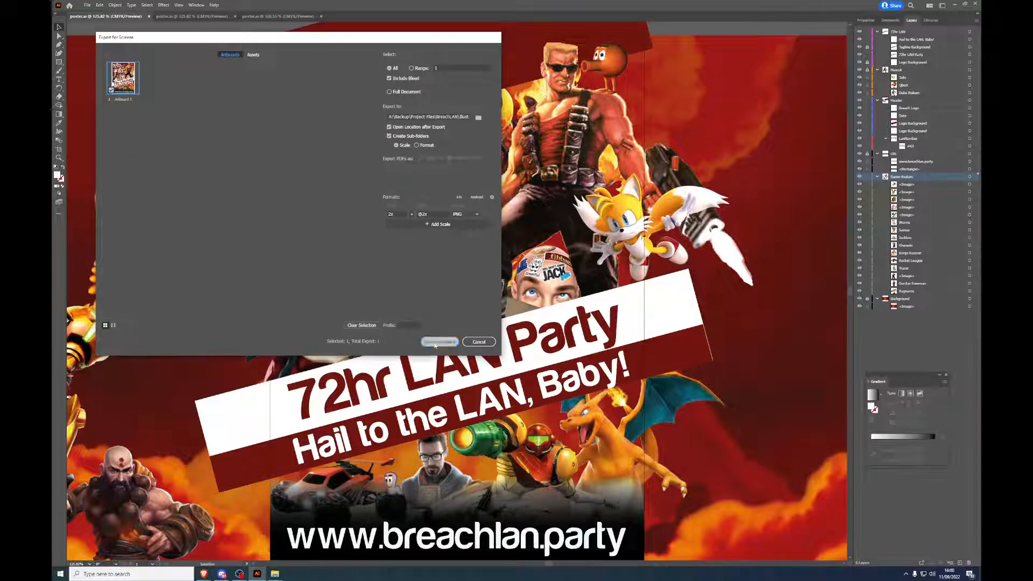
{"action": "left_click", "coordinate": [584, 312]}
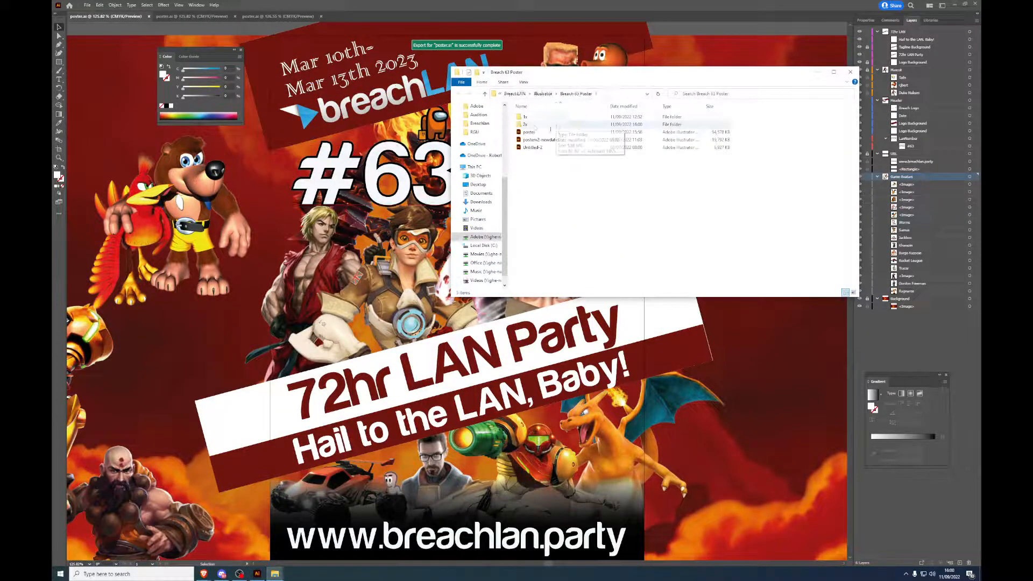
Step: Permanently delete the 1x folder, posterv2-newdates and Untitled-2 from the Breach 63 Poster folder
{"action": "left_click", "coordinate": [525, 117]}
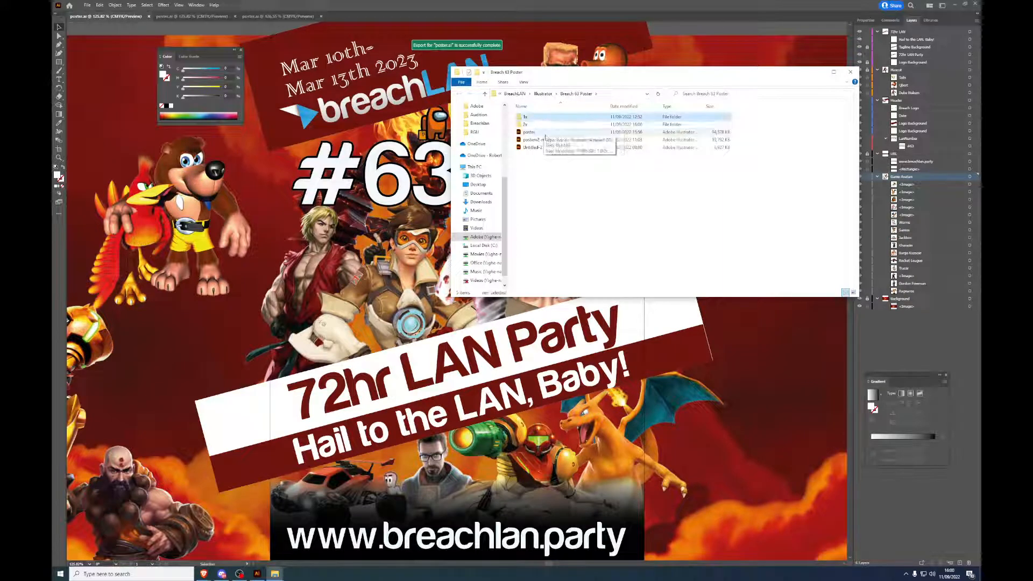
{"action": "left_click", "coordinate": [544, 140], "text": "ctrl"}
{"action": "left_click", "coordinate": [541, 146], "text": "ctrl"}
{"action": "right_click", "coordinate": [544, 147]}
{"action": "left_click", "coordinate": [562, 260]}
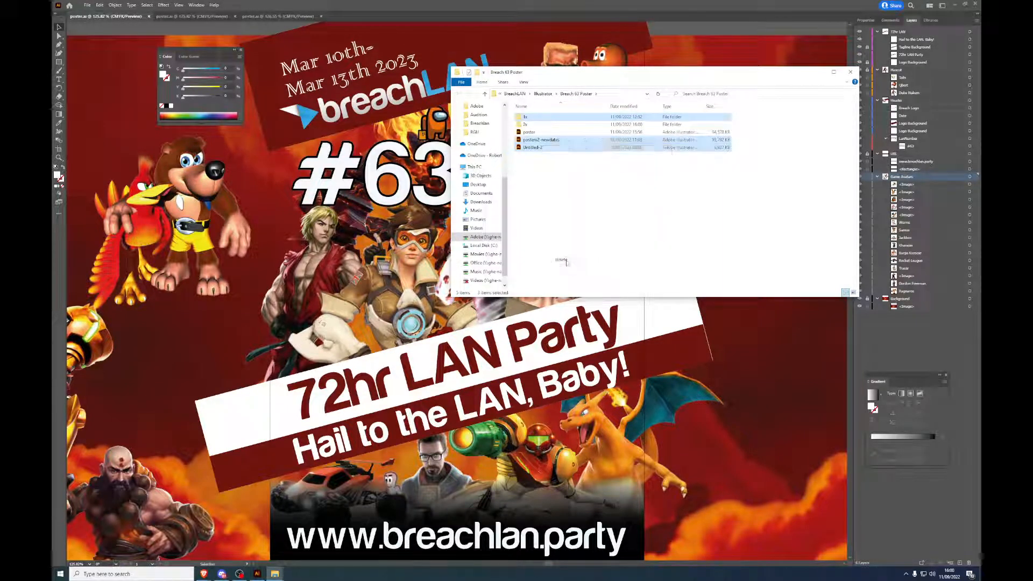
{"action": "left_click", "coordinate": [545, 292]}
Step: Permanently delete the two older PNG posters from the 2x folder of Breach 63 Poster
{"action": "double_click", "coordinate": [530, 124]}
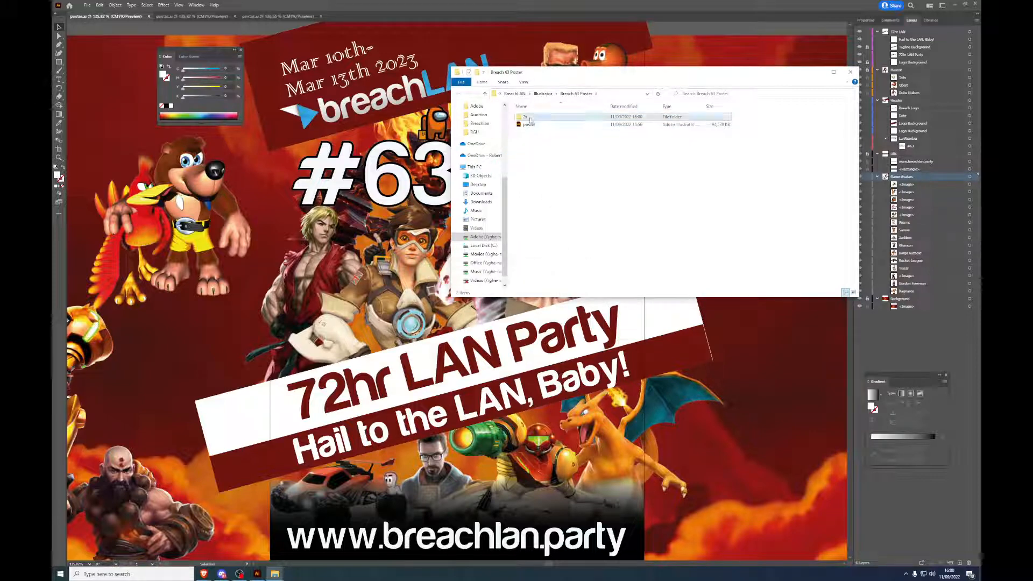
{"action": "left_click", "coordinate": [537, 125]}
{"action": "left_click", "coordinate": [539, 118], "text": "ctrl"}
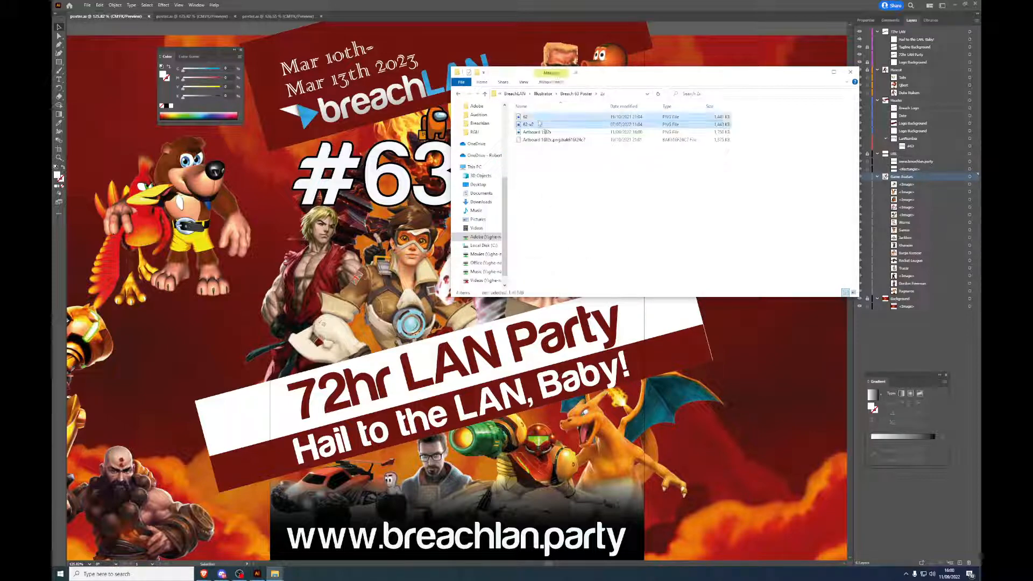
{"action": "right_click", "coordinate": [539, 121]}
{"action": "left_click", "coordinate": [561, 319]}
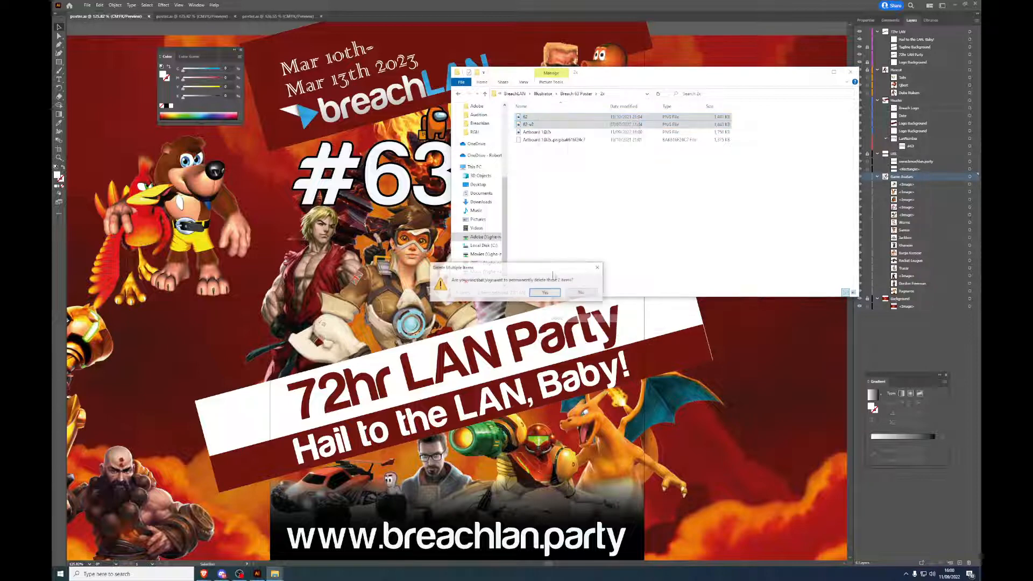
{"action": "left_click", "coordinate": [537, 291]}
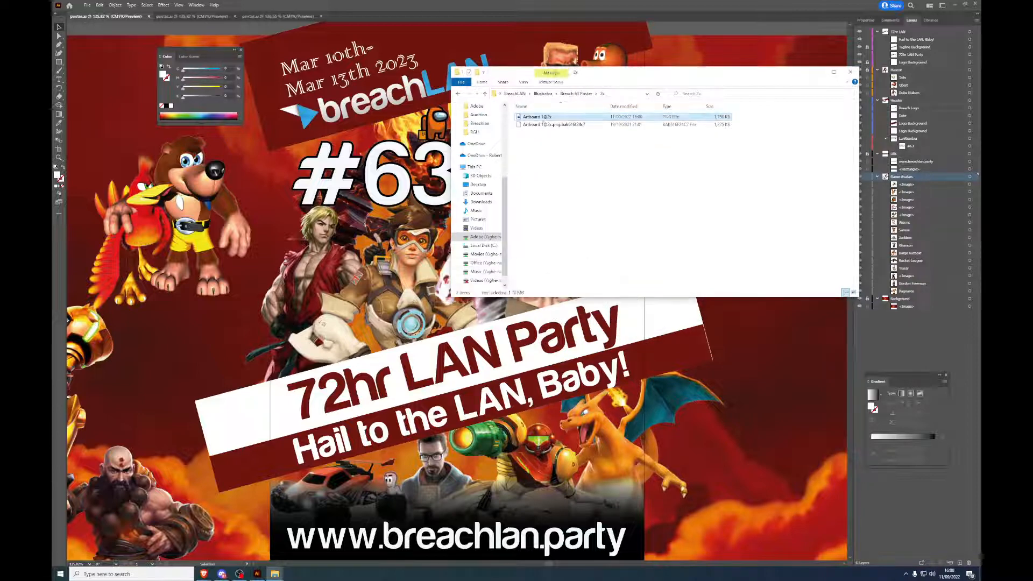
Step: Rename the exported Artboard 1@2x PNG in the Breach 63 Poster 2x folder as 63-v1
{"action": "right_click", "coordinate": [540, 118]}
{"action": "left_click", "coordinate": [561, 348]}
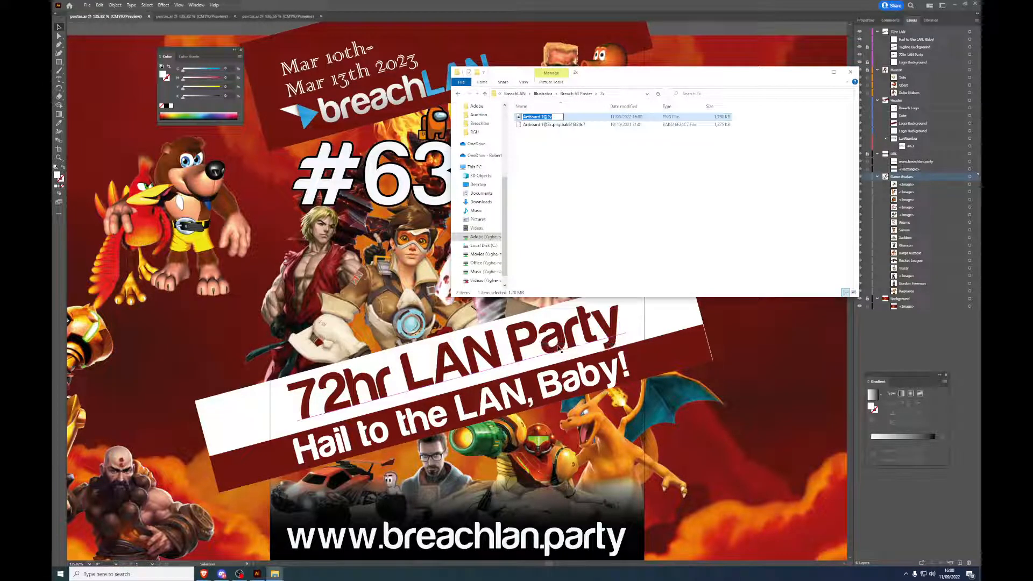
{"action": "type", "text": "63-v1"}
{"action": "key", "text": "Return"}
Step: Switch back to Illustrator and export the #64 poster artboard for screens as a 2x PNG, replacing the existing export
{"action": "left_click", "coordinate": [183, 20]}
{"action": "left_click", "coordinate": [87, 5]}
{"action": "mouse_move", "coordinate": [115, 146]}
{"action": "left_click", "coordinate": [226, 147]}
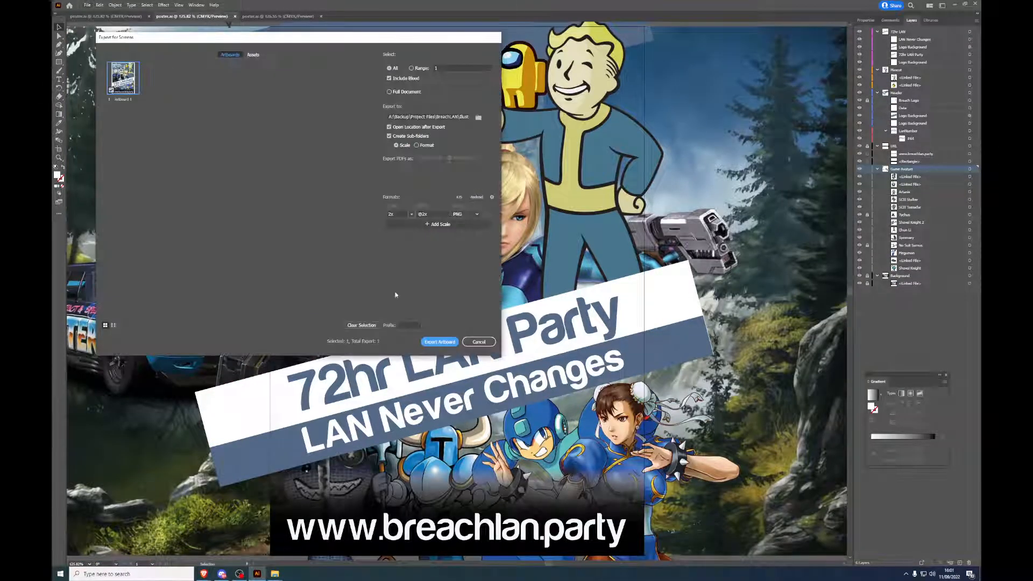
{"action": "left_click", "coordinate": [439, 342]}
{"action": "left_click", "coordinate": [583, 311]}
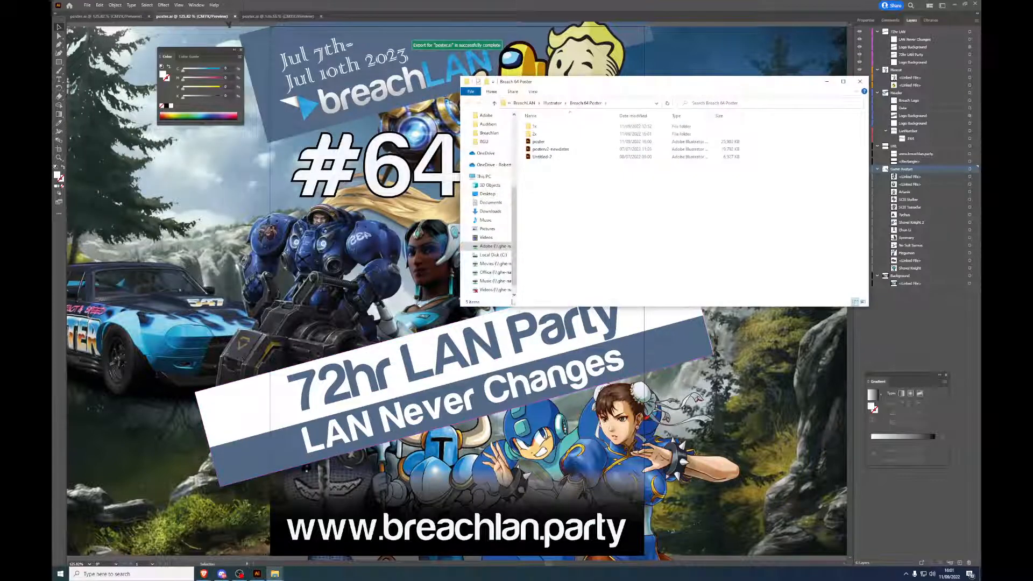
Step: Permanently delete posterv2-newdates, Untitled-2 and the 1x folder from the Breach 64 Poster folder
{"action": "left_click", "coordinate": [549, 149]}
{"action": "left_click", "coordinate": [541, 157], "text": "ctrl"}
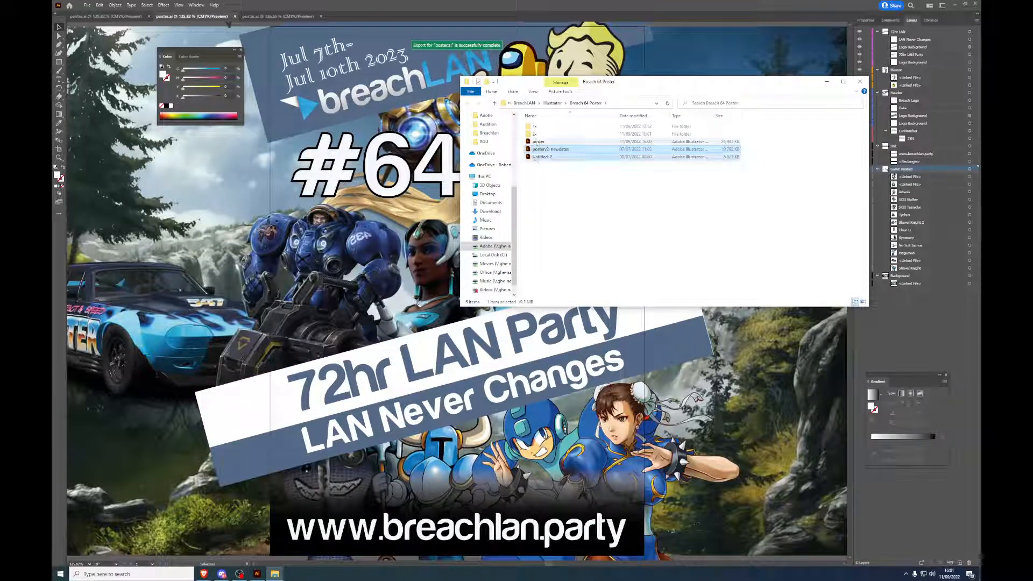
{"action": "left_click", "coordinate": [535, 127], "text": "ctrl"}
{"action": "key", "text": "Delete"}
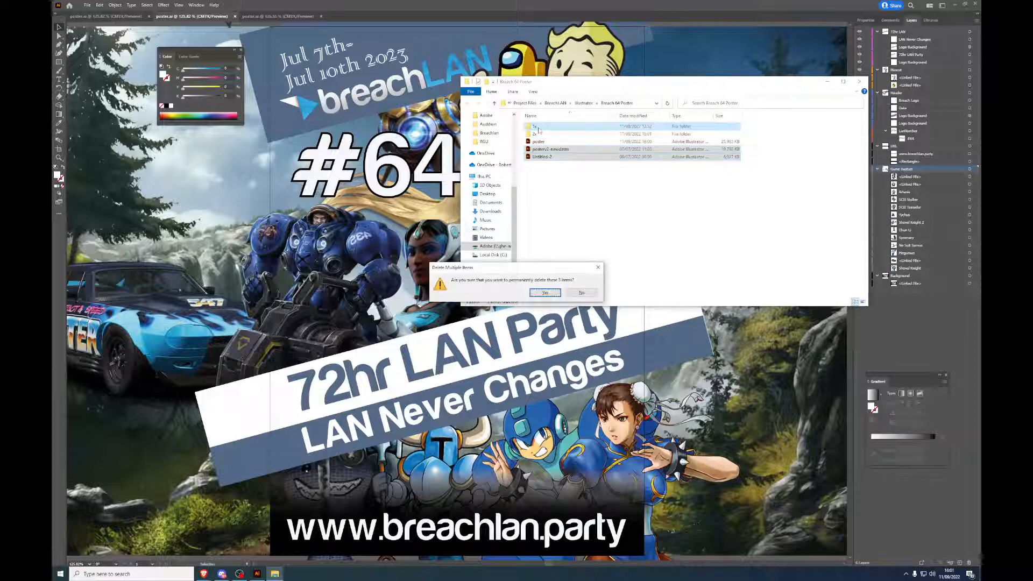
{"action": "key", "text": "Return"}
Step: Rename the exported Artboard 1@2x PNG in the Breach 64 Poster 2x folder as 64-v1
{"action": "double_click", "coordinate": [540, 128]}
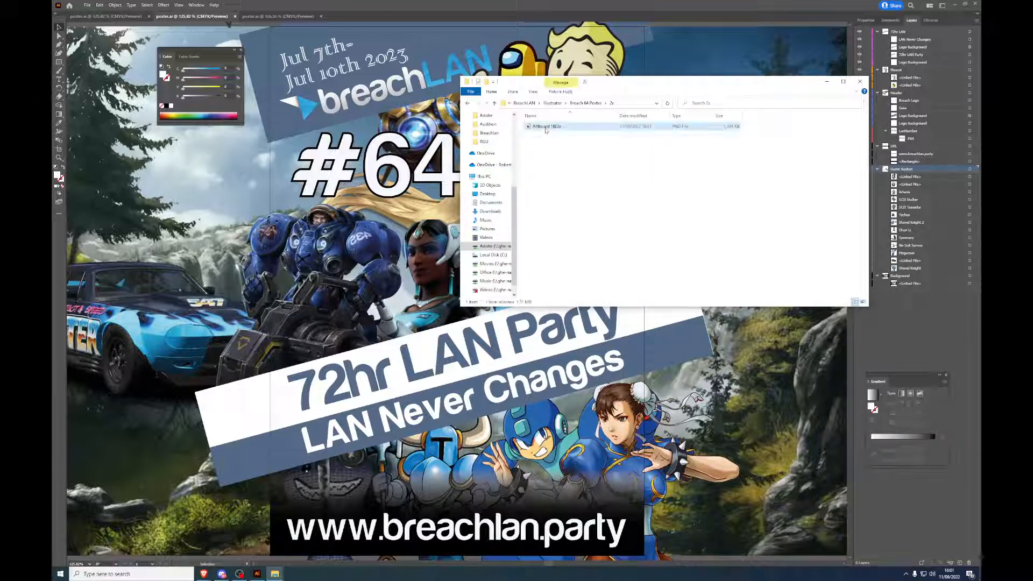
{"action": "right_click", "coordinate": [544, 128]}
{"action": "left_click", "coordinate": [564, 358]}
{"action": "type", "text": "p4-v1"}
{"action": "key", "text": "Return"}
Step: Switch back to Illustrator and export the #65 poster artboard for screens as a 2x PNG
{"action": "left_click", "coordinate": [242, 18]}
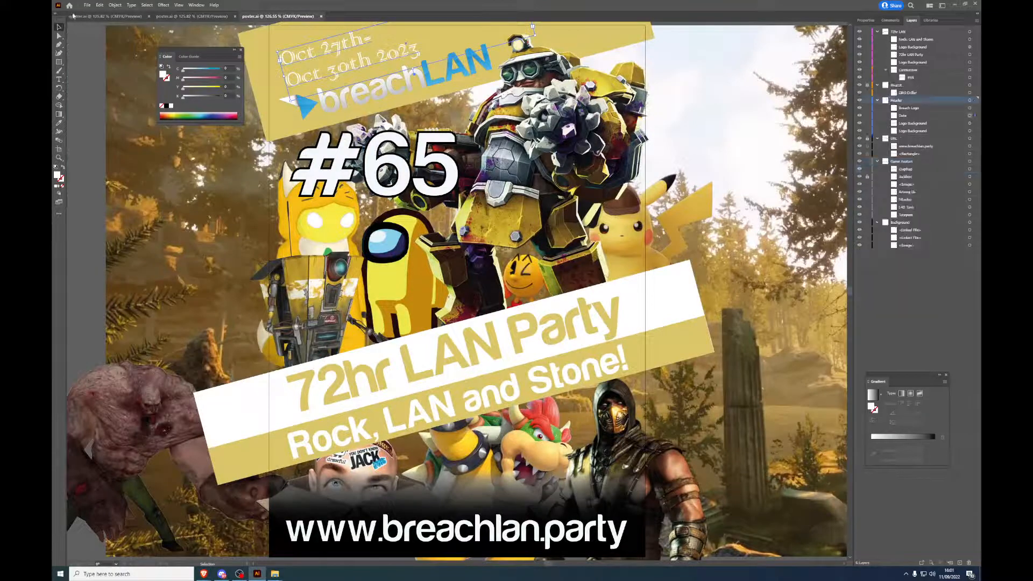
{"action": "left_click", "coordinate": [87, 5]}
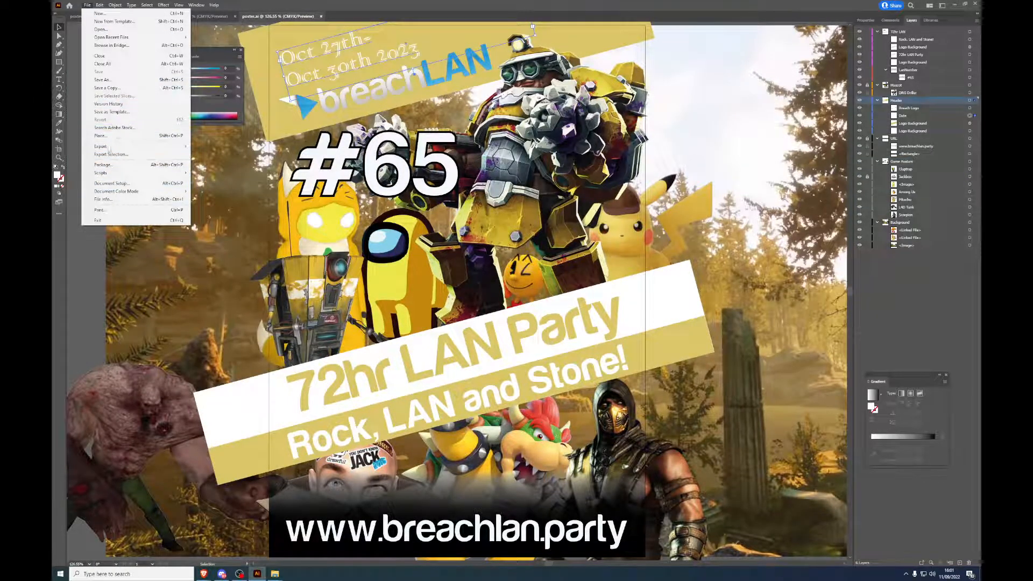
{"action": "mouse_move", "coordinate": [140, 145]}
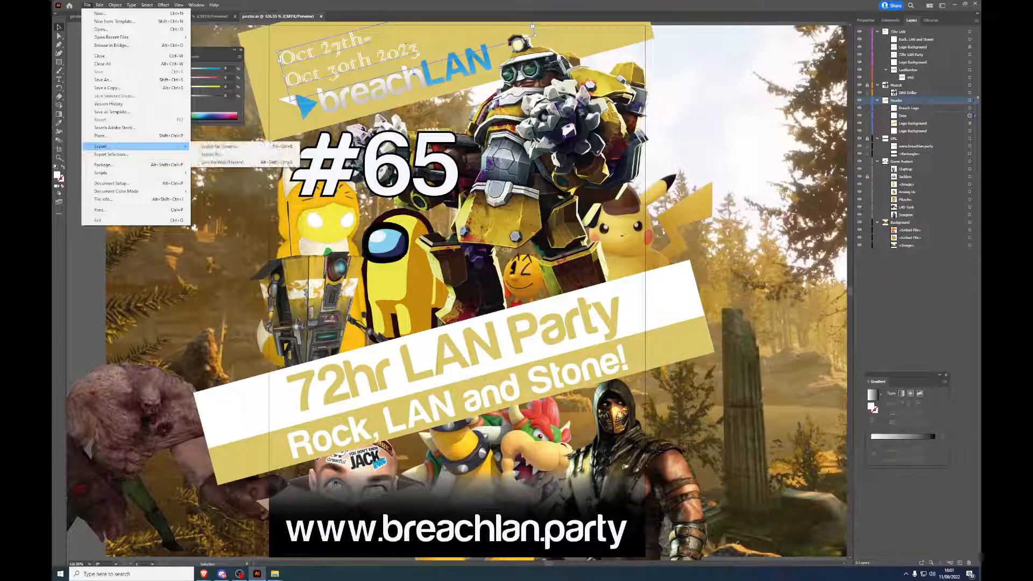
{"action": "left_click", "coordinate": [226, 146]}
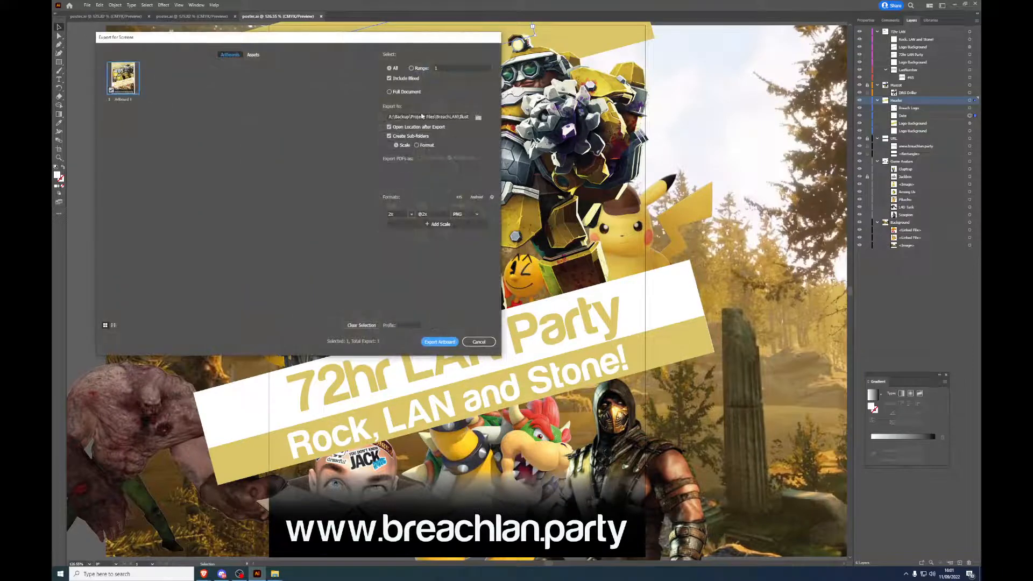
{"action": "left_click", "coordinate": [439, 342]}
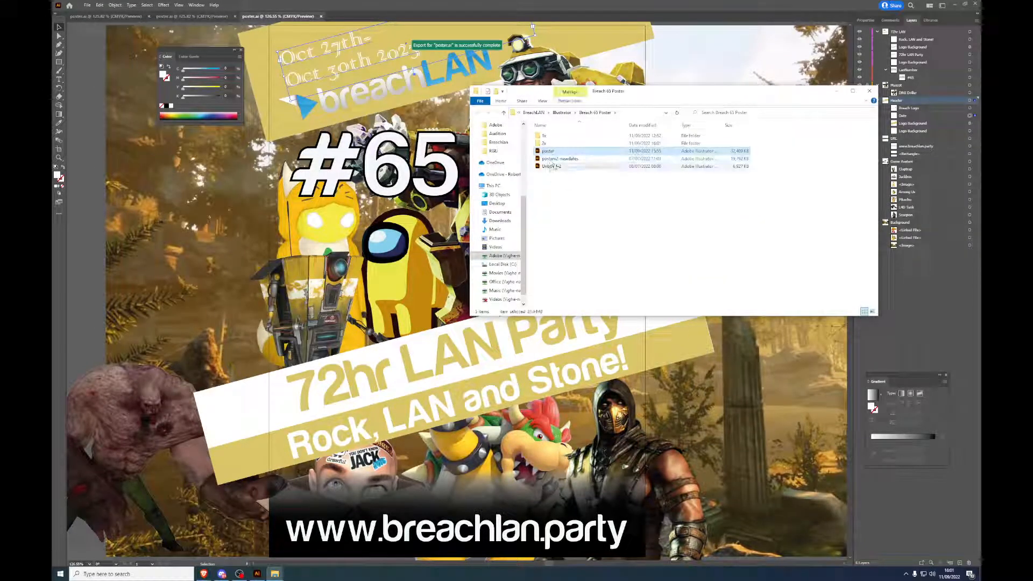
Step: Permanently delete posterv2-newdates, Untitled-2 and the 1x folder from the Breach 65 Poster folder
{"action": "left_click", "coordinate": [554, 160]}
{"action": "left_click", "coordinate": [553, 166], "text": "ctrl"}
{"action": "left_click", "coordinate": [551, 136], "text": "ctrl"}
{"action": "right_click", "coordinate": [551, 136]}
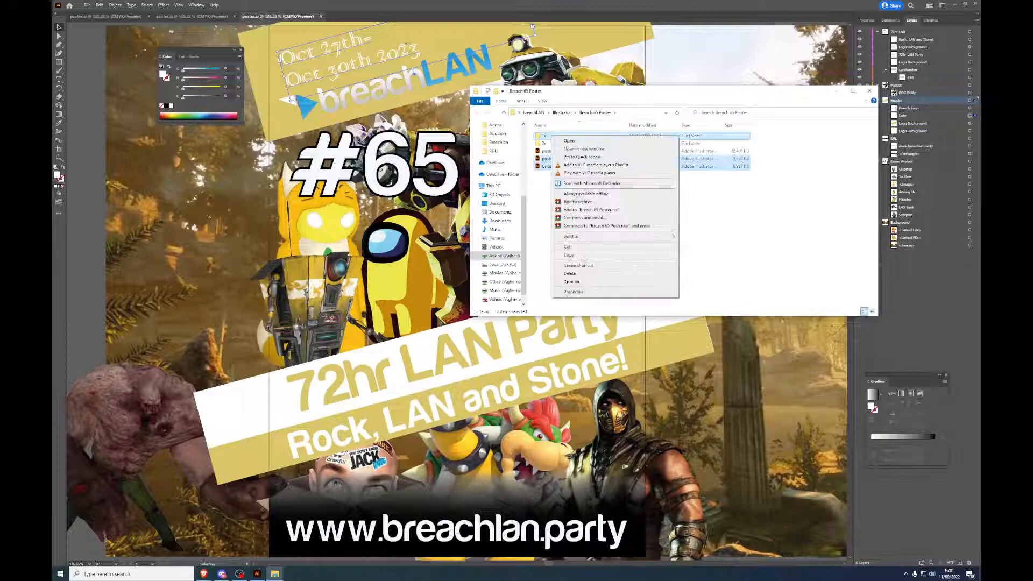
{"action": "left_click", "coordinate": [574, 273]}
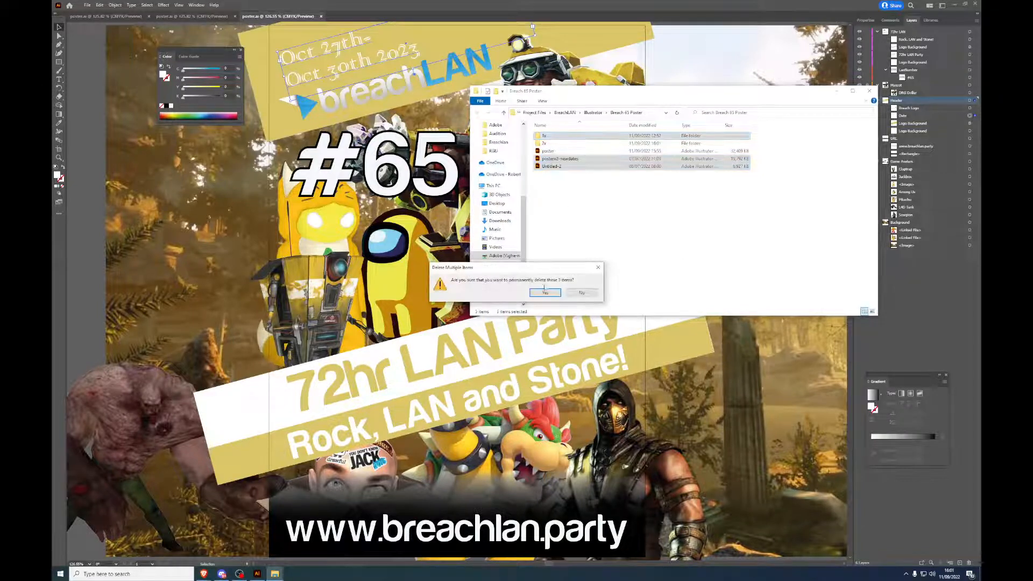
{"action": "left_click", "coordinate": [546, 292]}
Step: Rename the exported PNG in the Breach 65 Poster 2x folder as 65-v1 and return to the poster in Illustrator
{"action": "double_click", "coordinate": [554, 136]}
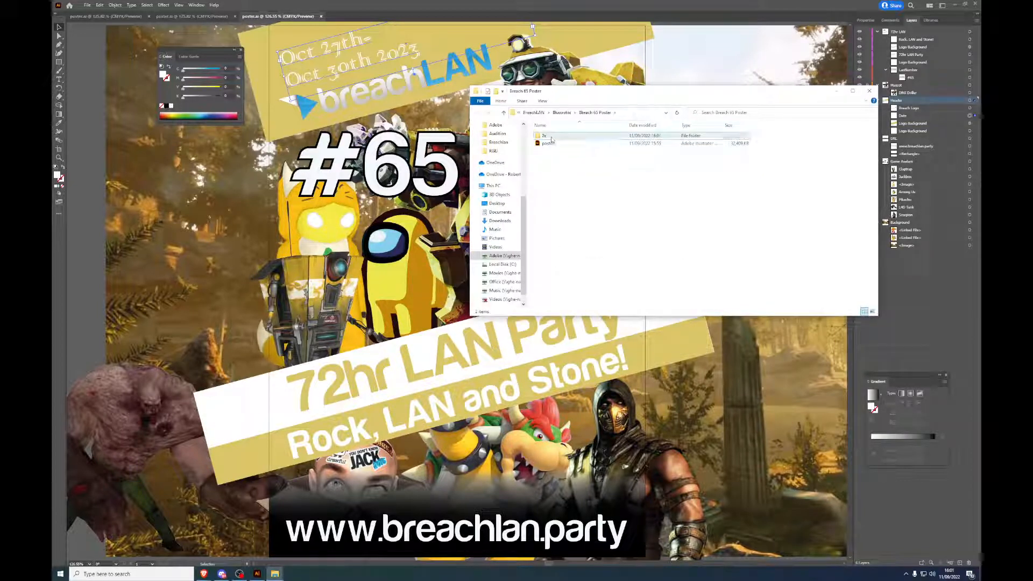
{"action": "left_click", "coordinate": [555, 137]}
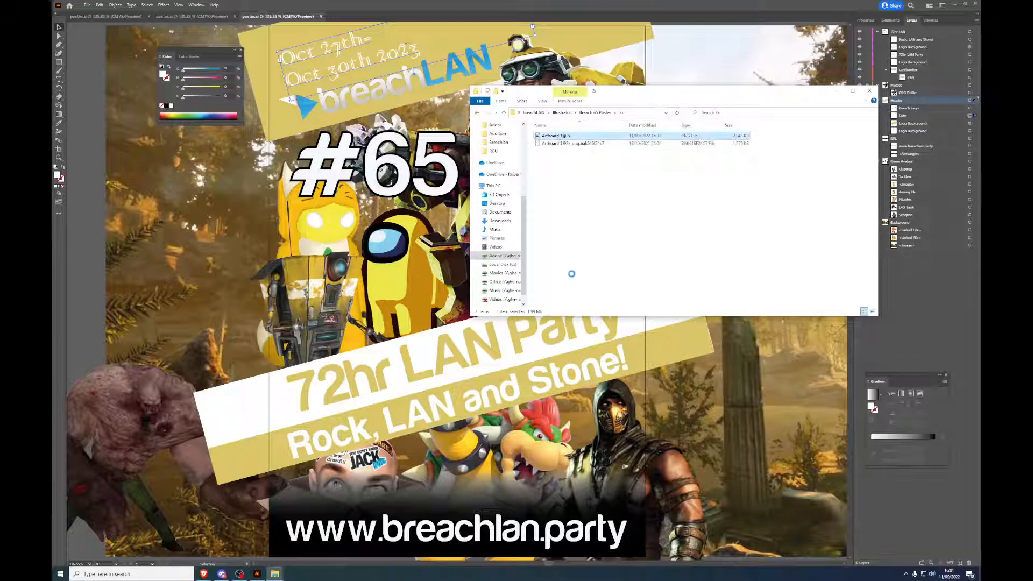
{"action": "right_click", "coordinate": [557, 137]}
{"action": "left_click", "coordinate": [574, 369]}
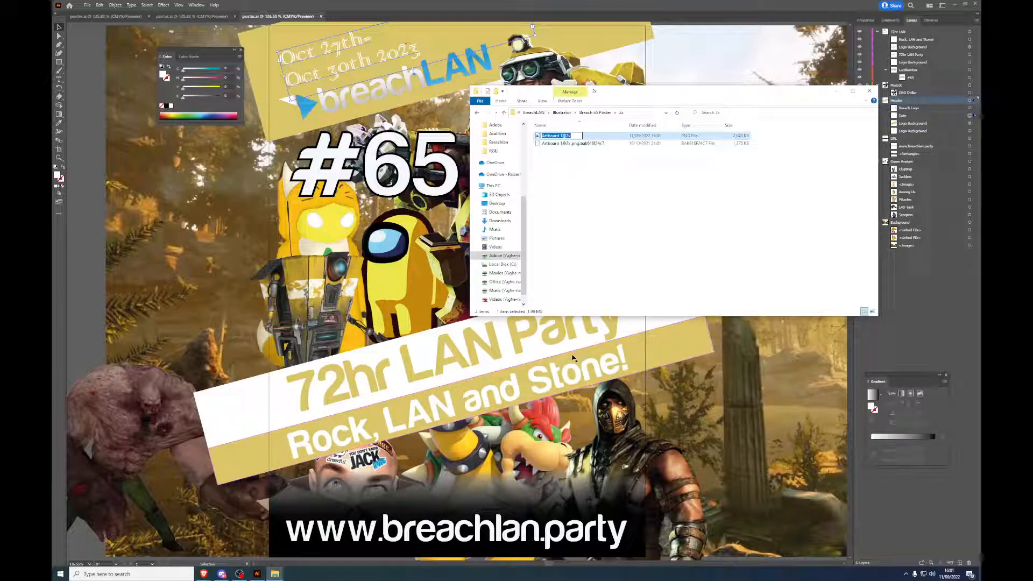
{"action": "type", "text": "65-v1"}
{"action": "key", "text": "Return"}
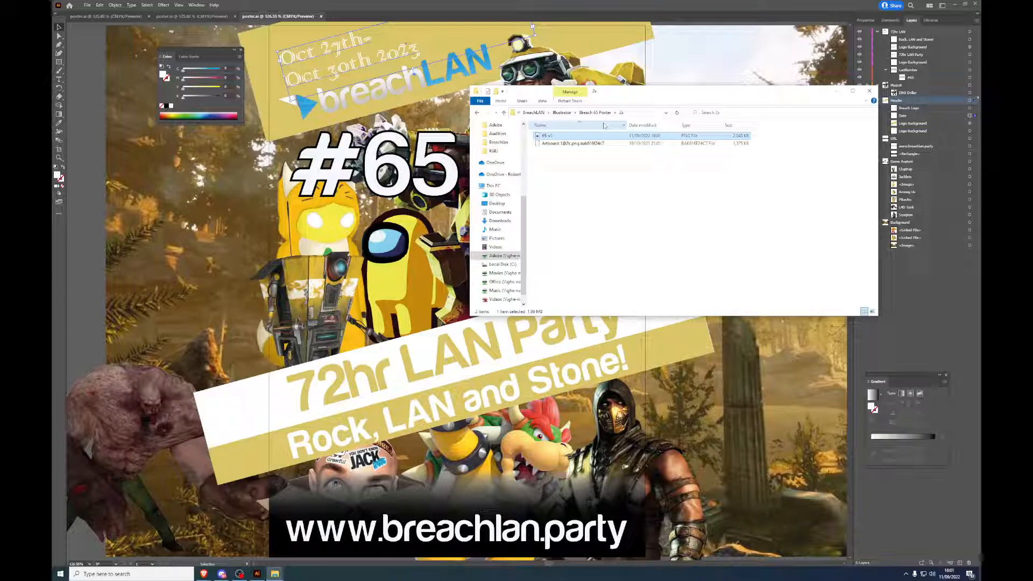
{"action": "left_click", "coordinate": [601, 7]}
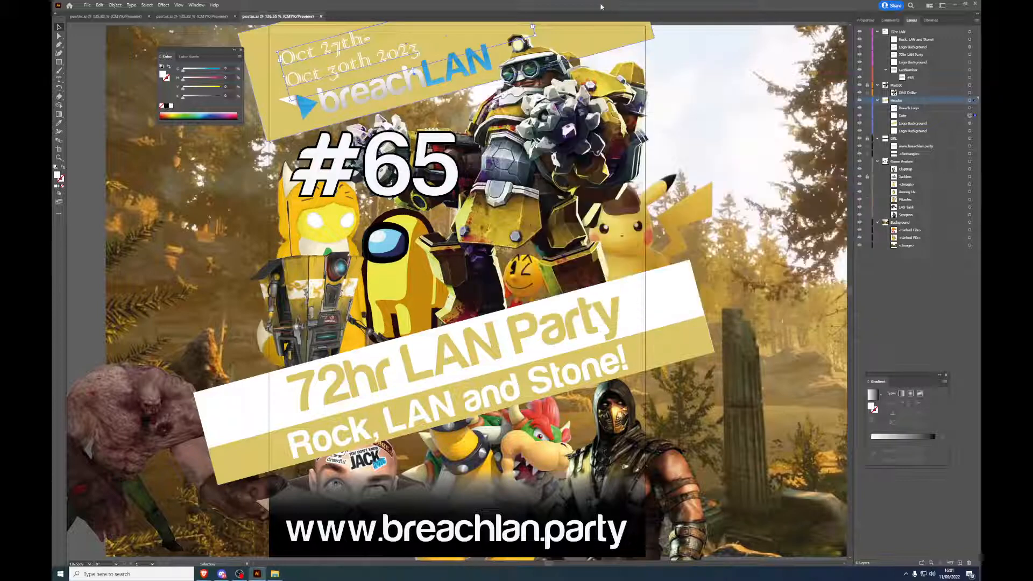